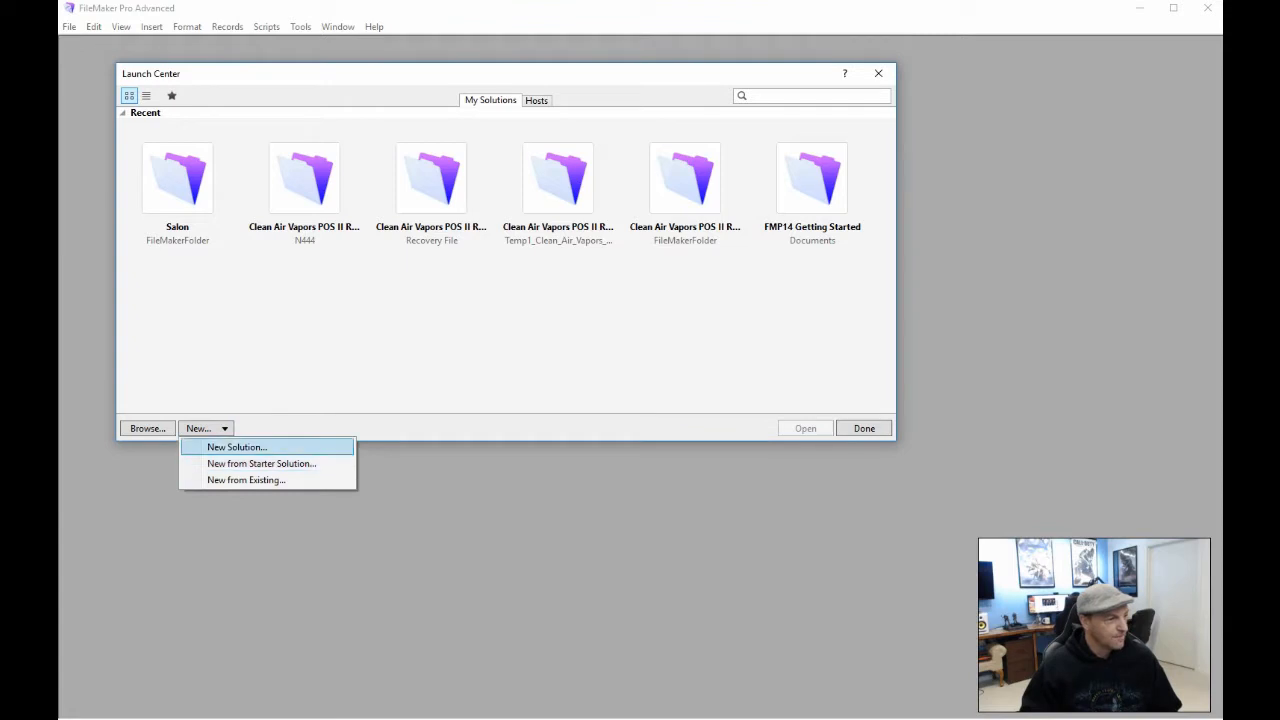
Create a new blank solution file named Nguyen's Salon
{"action": "left_click", "coordinate": [230, 448]}
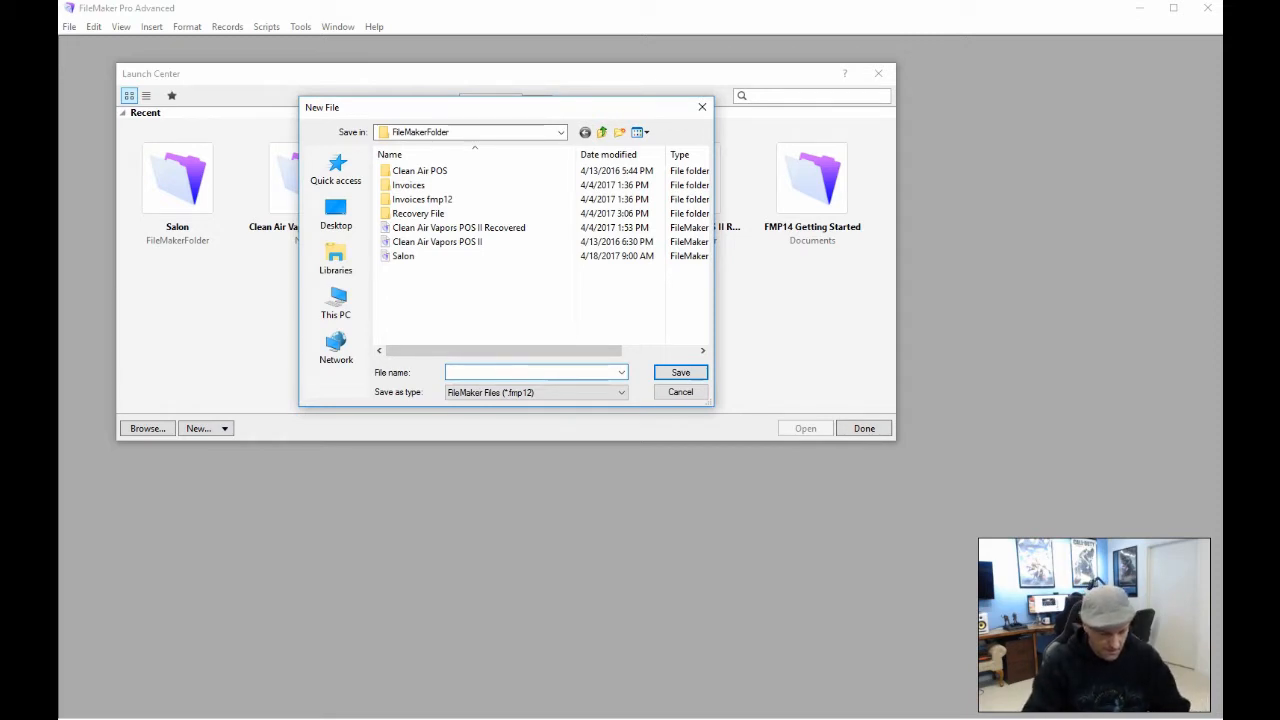
{"action": "type", "text": "Ng"}
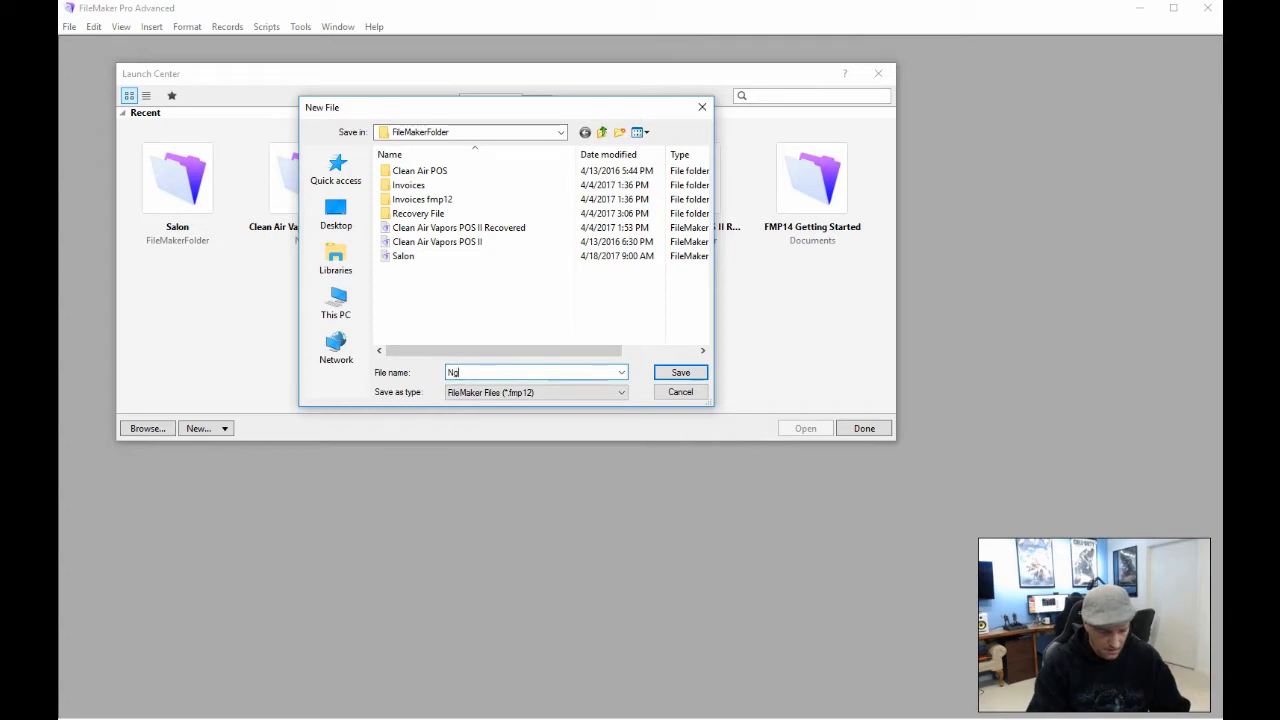
{"action": "type", "text": "uyen"}
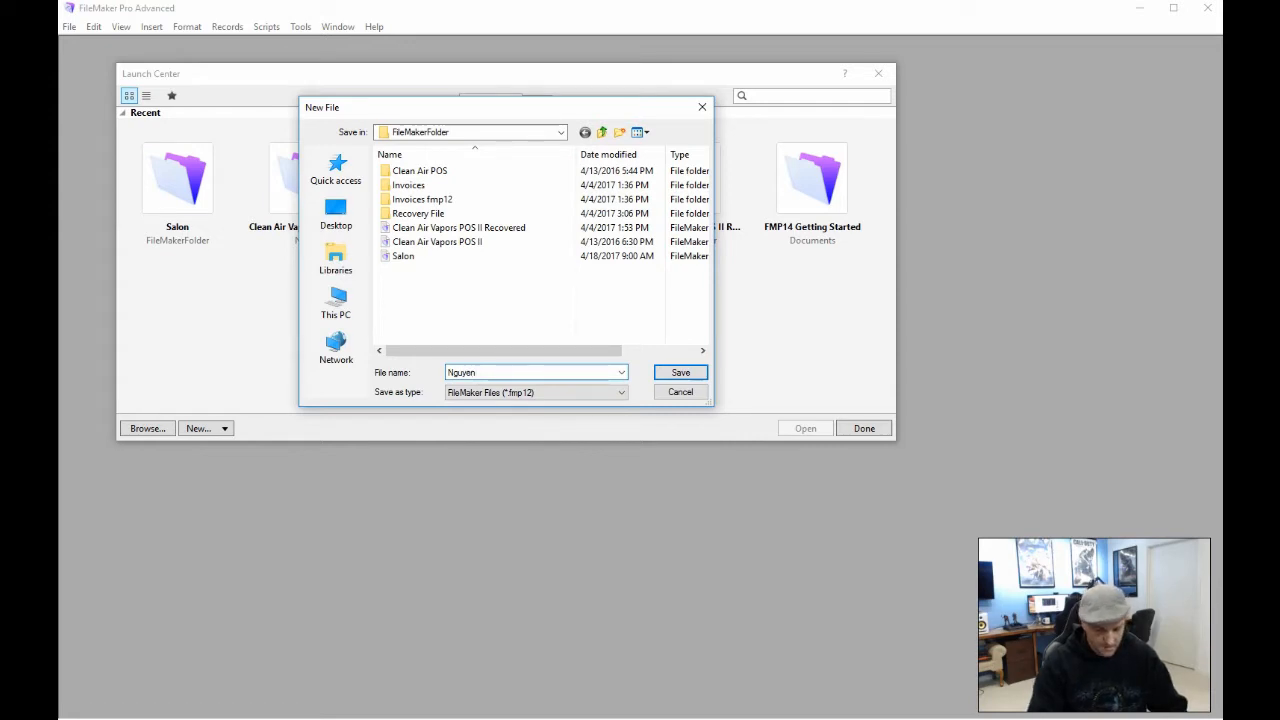
{"action": "type", "text": "'s Salon"}
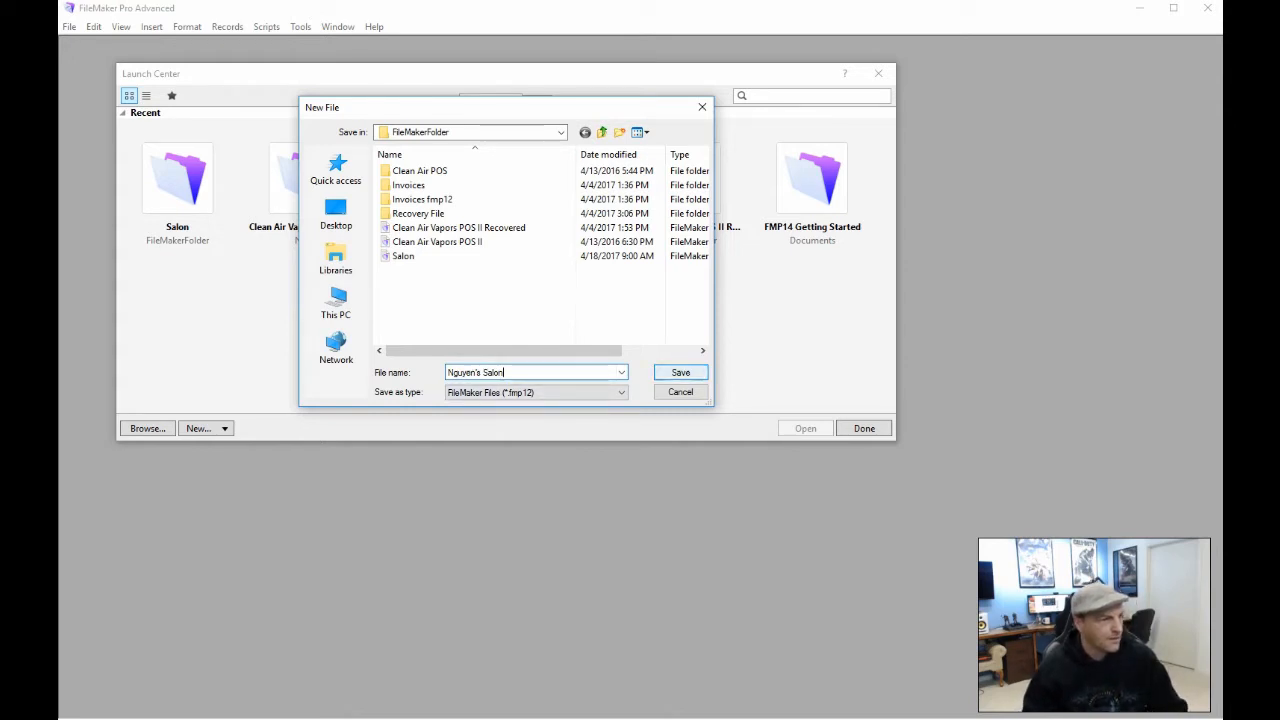
{"action": "left_click", "coordinate": [680, 372]}
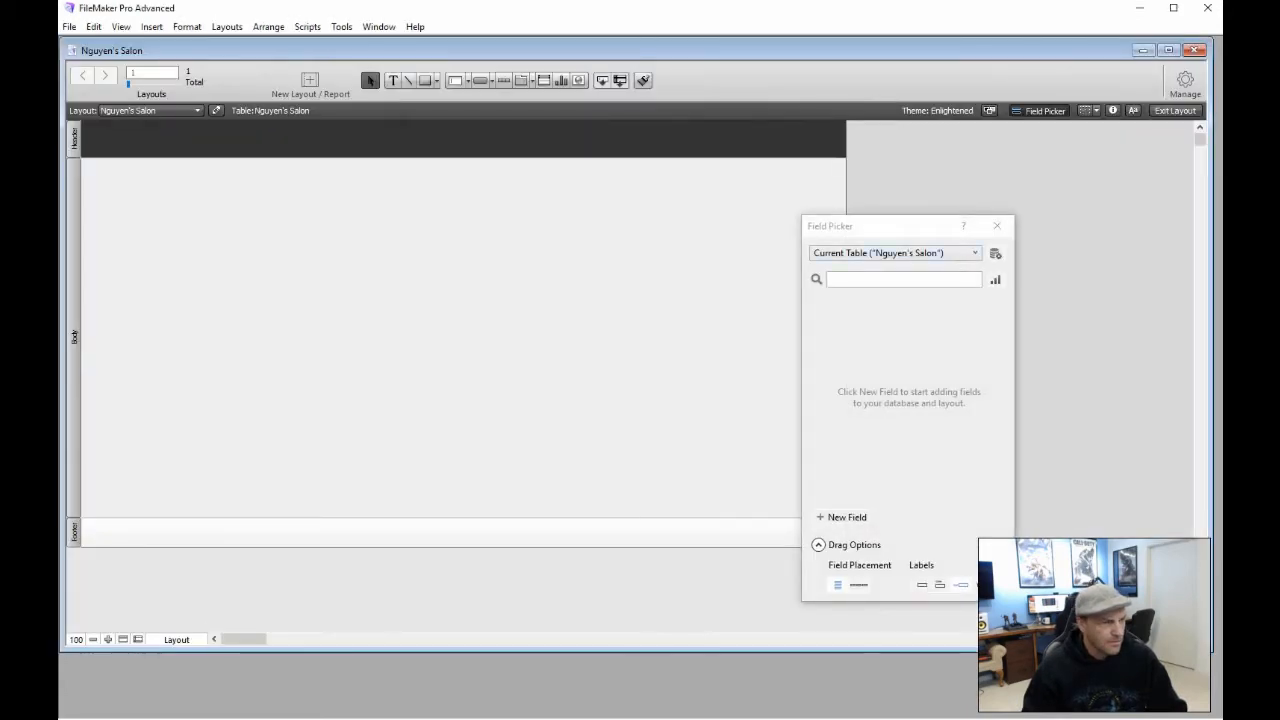
Close the Field Picker and review the SalePage table's five fields in Manage Database
{"action": "left_click", "coordinate": [997, 225]}
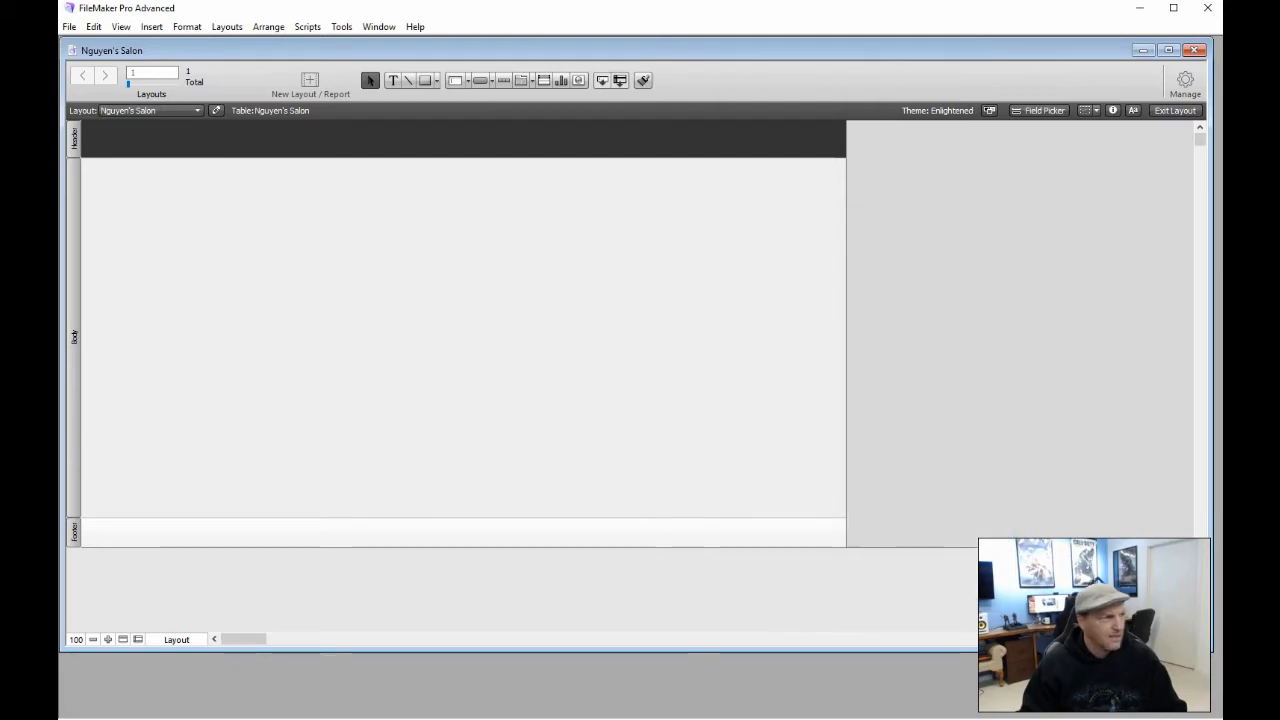
{"action": "left_click", "coordinate": [1185, 82]}
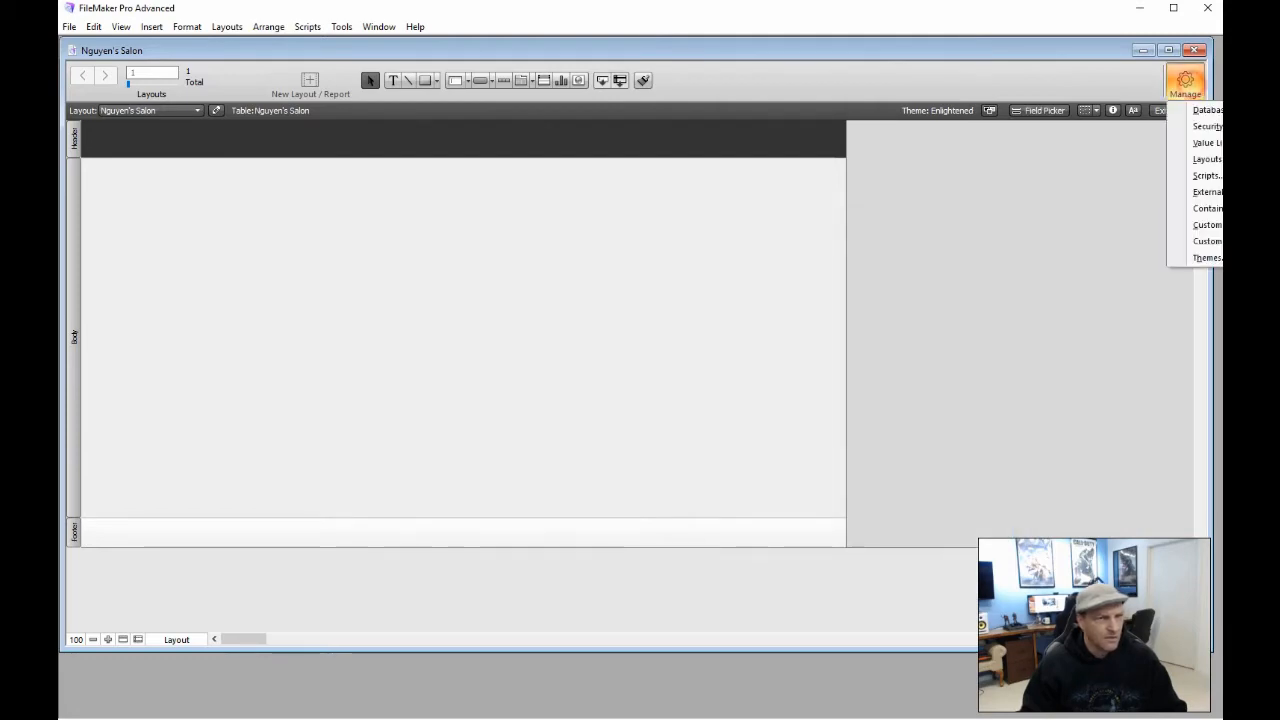
{"action": "left_click", "coordinate": [1206, 110]}
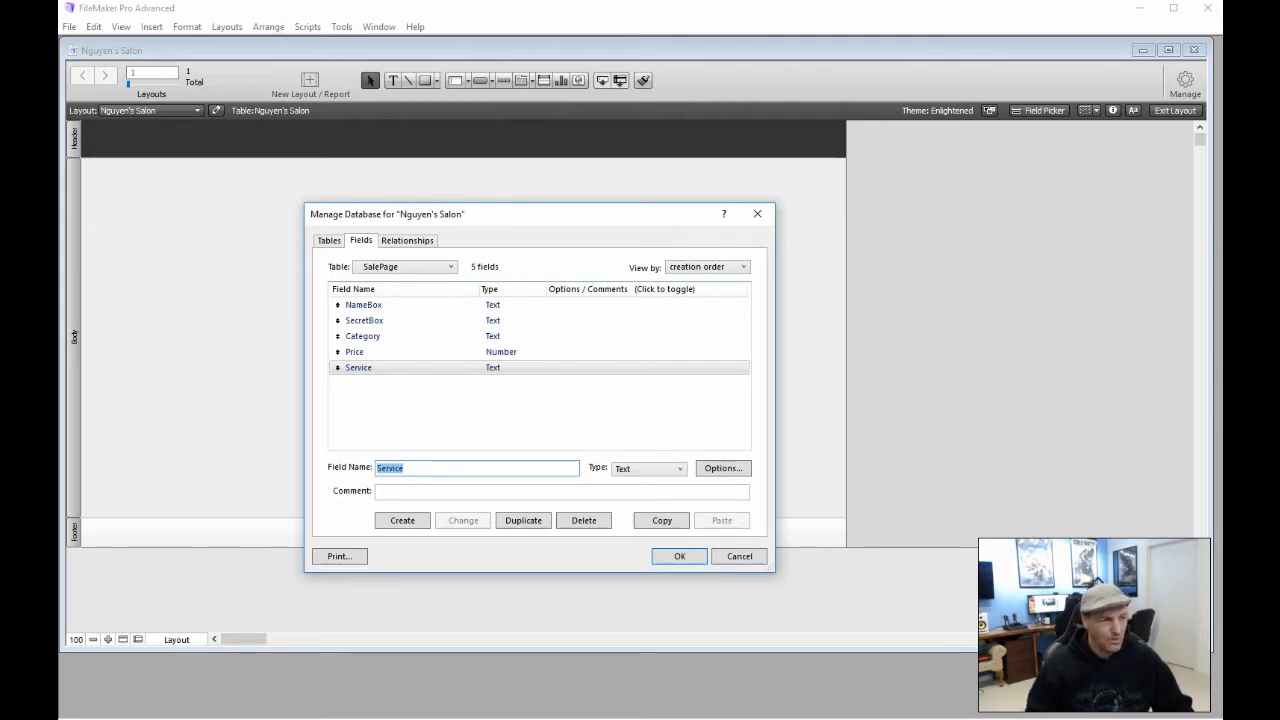
{"action": "left_click", "coordinate": [662, 555]}
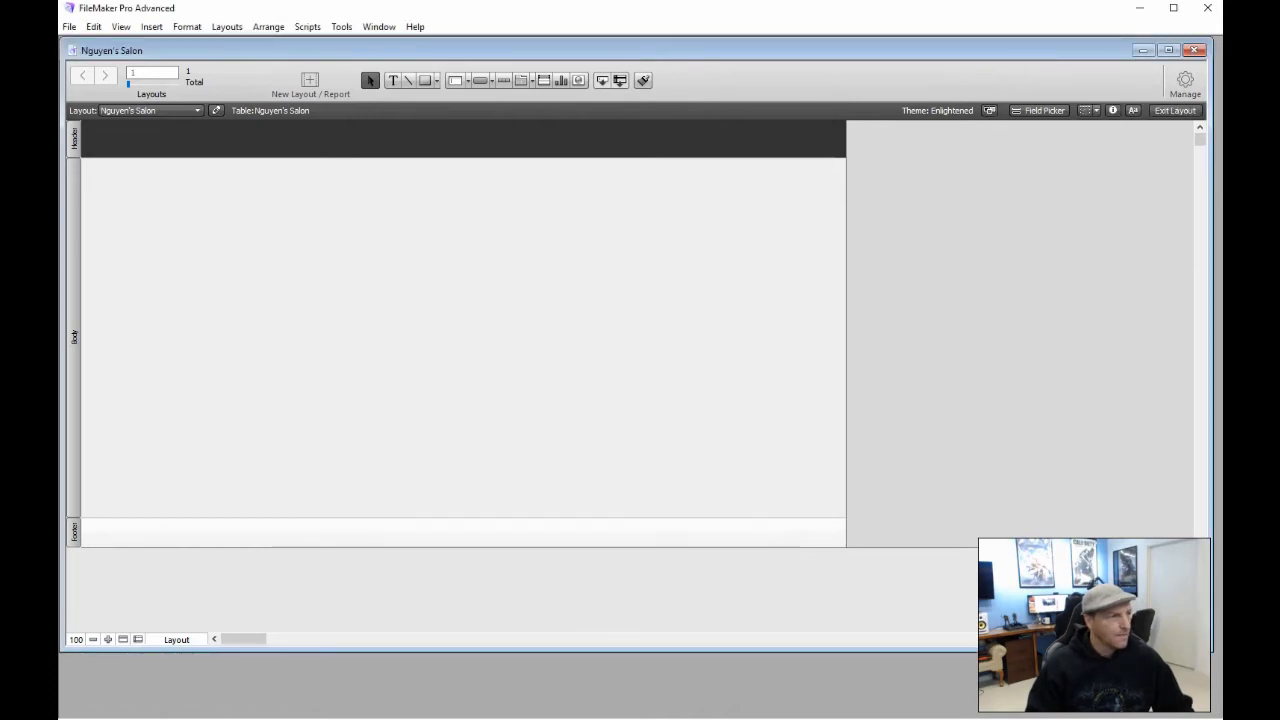
{"action": "left_click", "coordinate": [227, 26]}
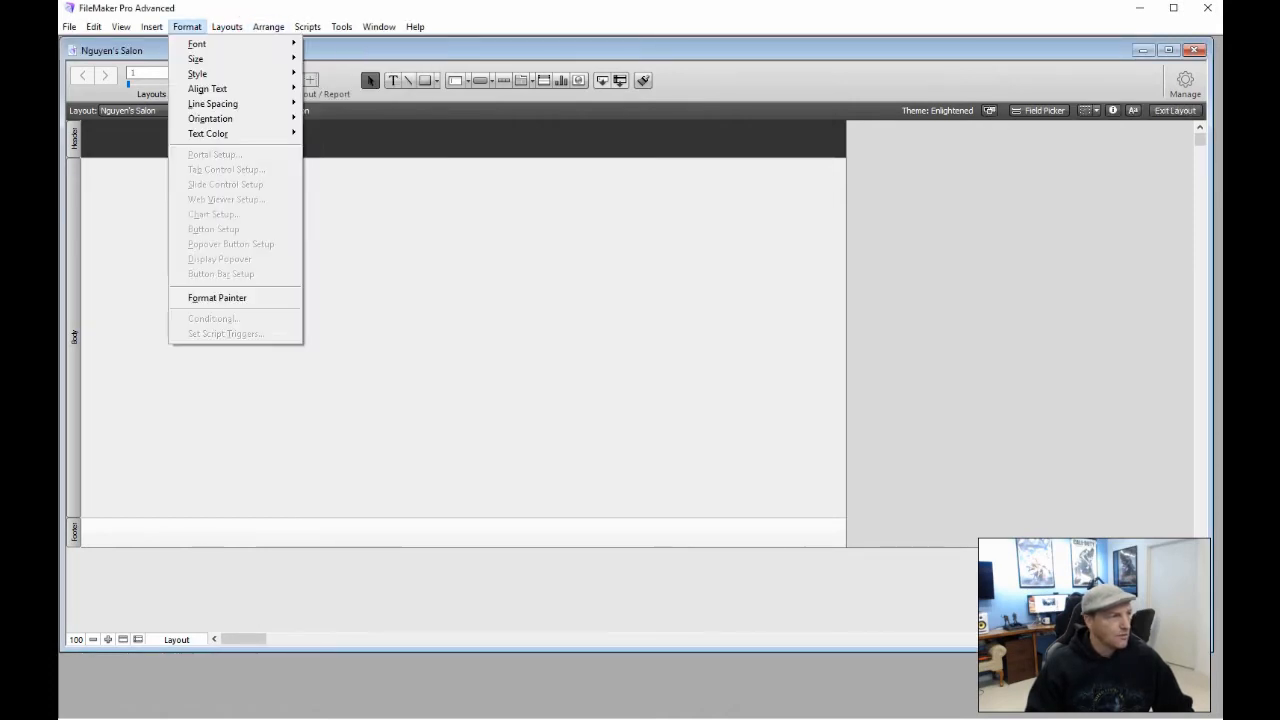
Create a new Menu table and open its field definitions
{"action": "mouse_move", "coordinate": [227, 26]}
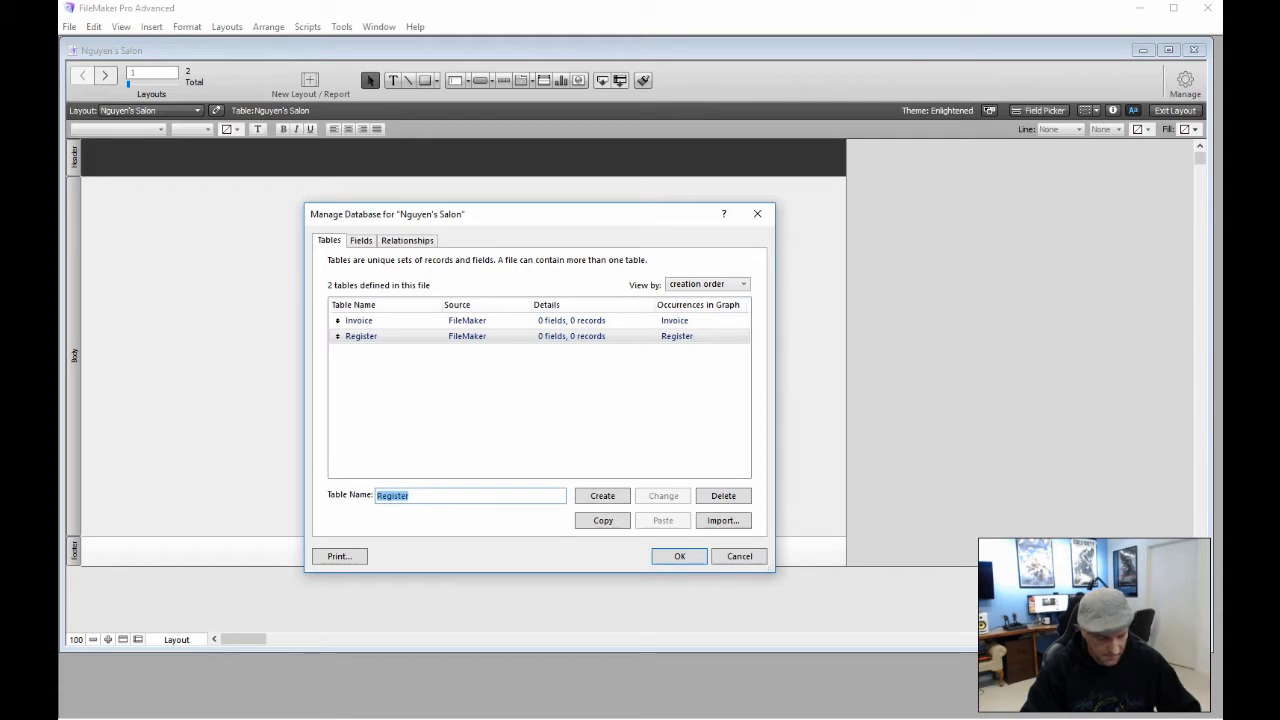
{"action": "type", "text": "Menu"}
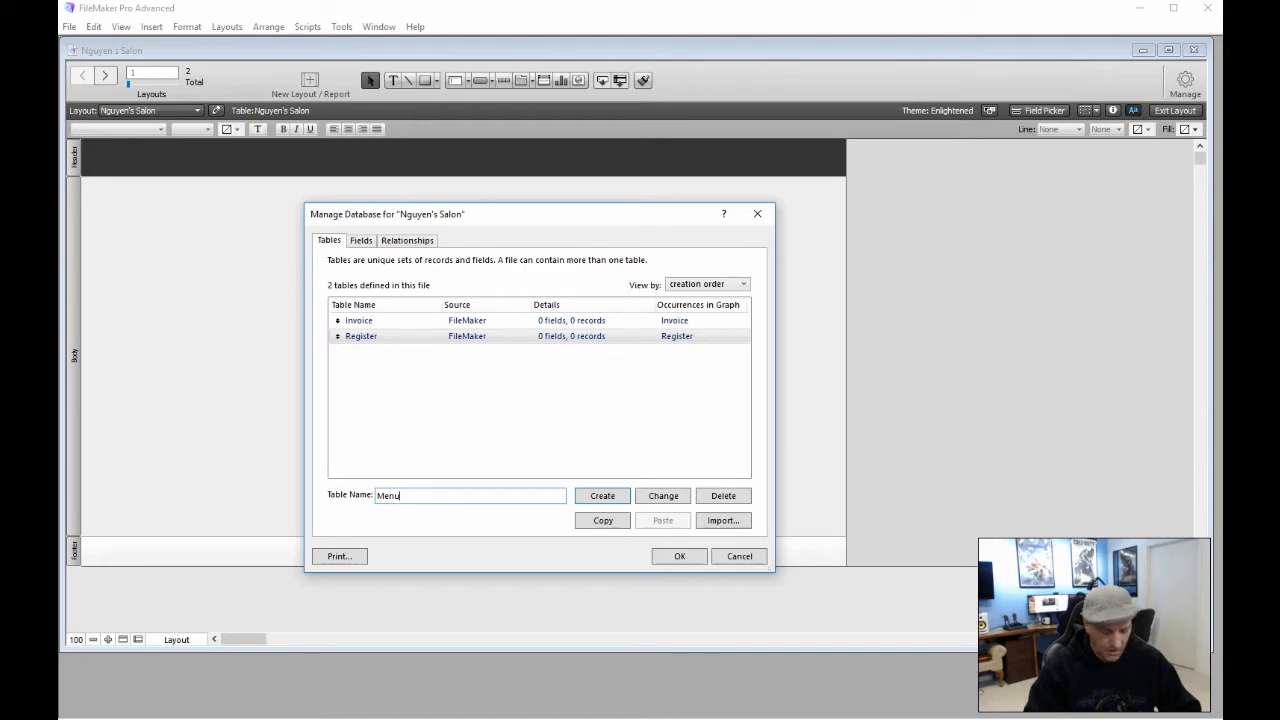
{"action": "key", "text": "Return"}
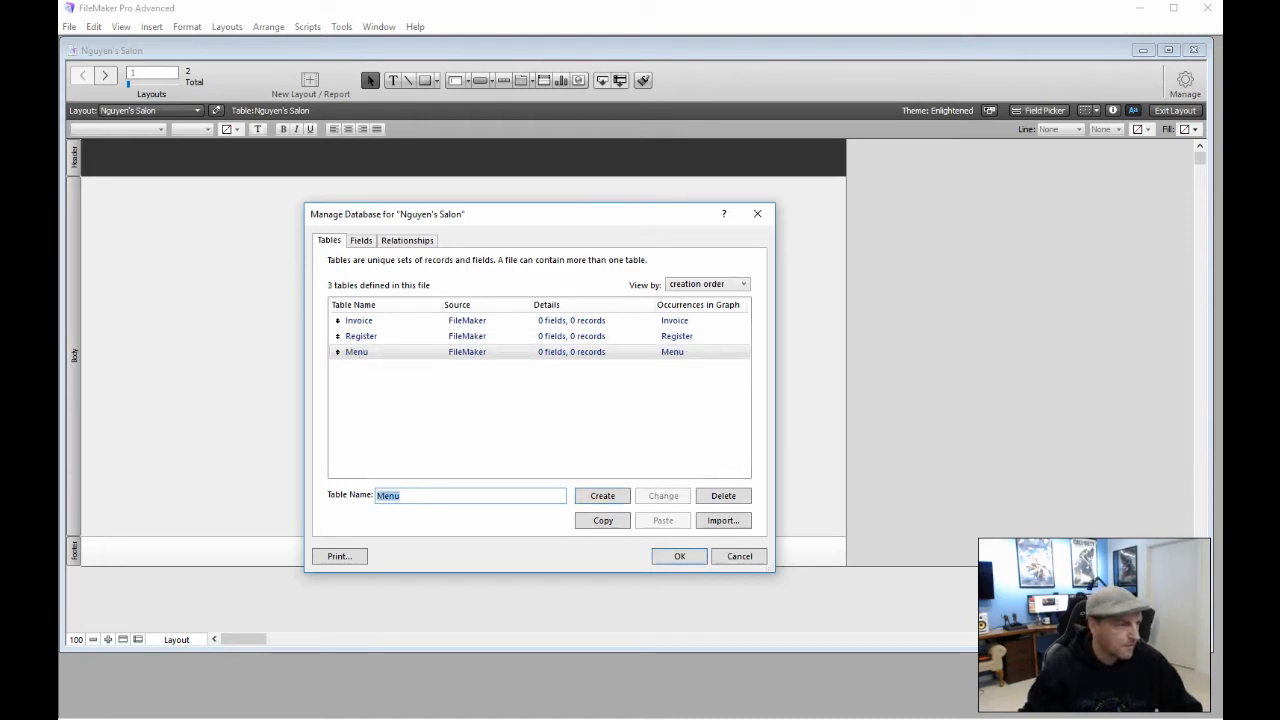
{"action": "double_click", "coordinate": [362, 350]}
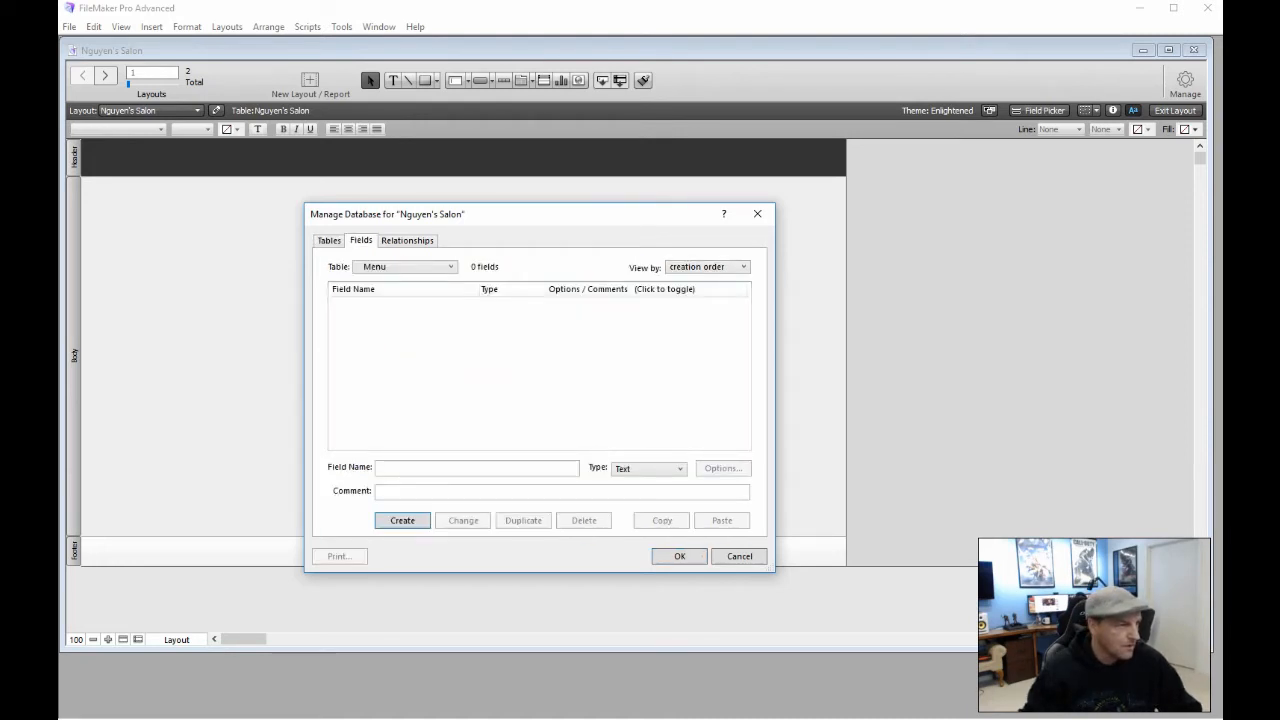
{"action": "left_click", "coordinate": [371, 309]}
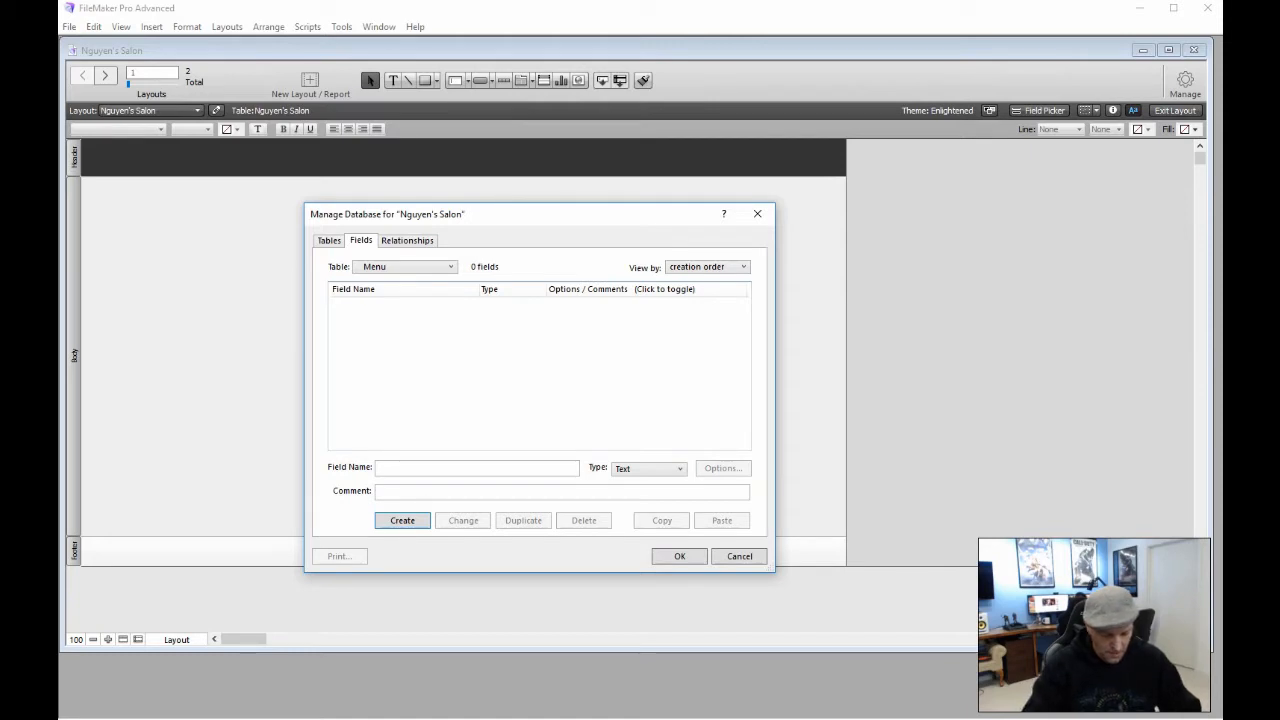
{"action": "key", "text": "Return"}
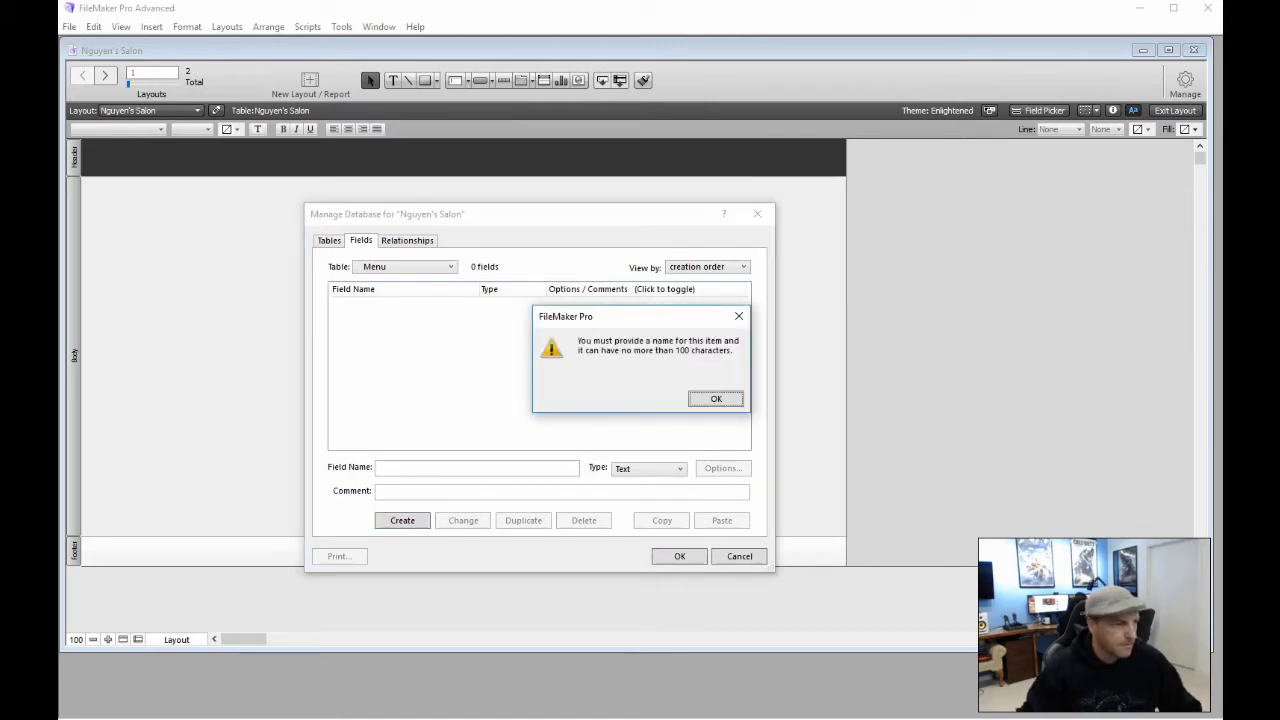
{"action": "left_click", "coordinate": [716, 398]}
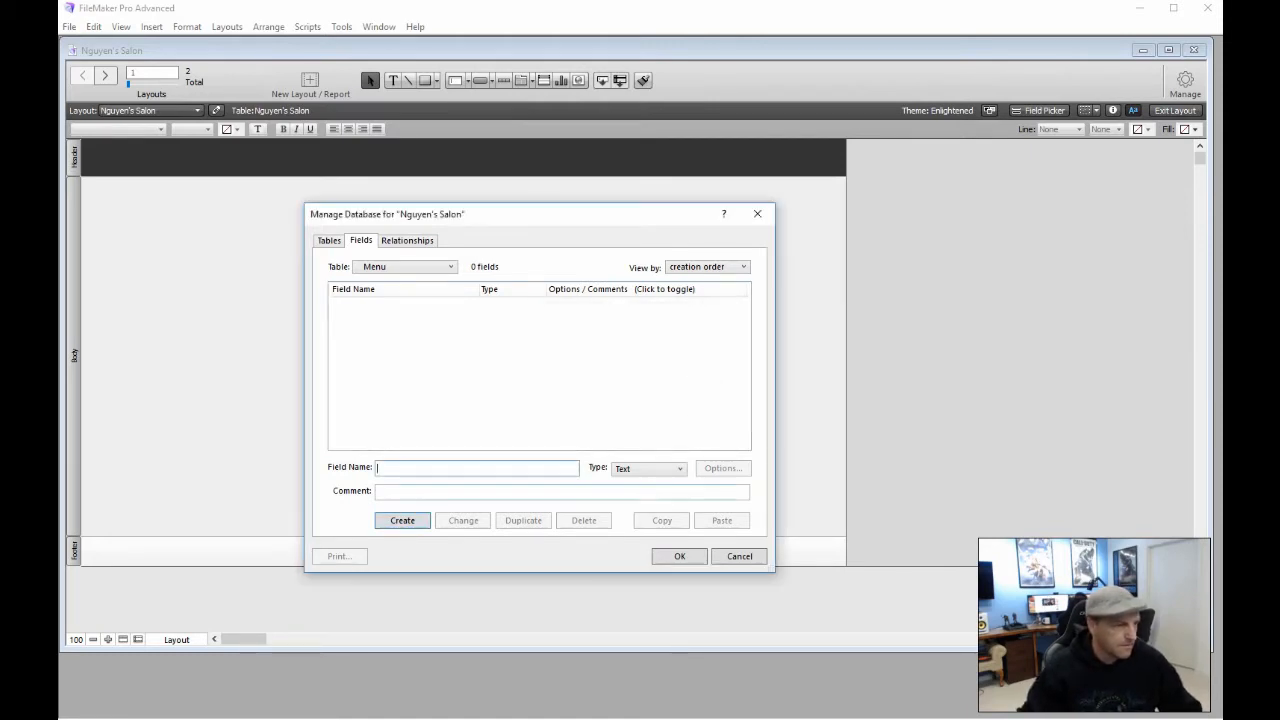
Add Name, Service and SecretBox text fields to the Menu table
{"action": "left_click", "coordinate": [399, 472]}
{"action": "type", "text": "Name"}
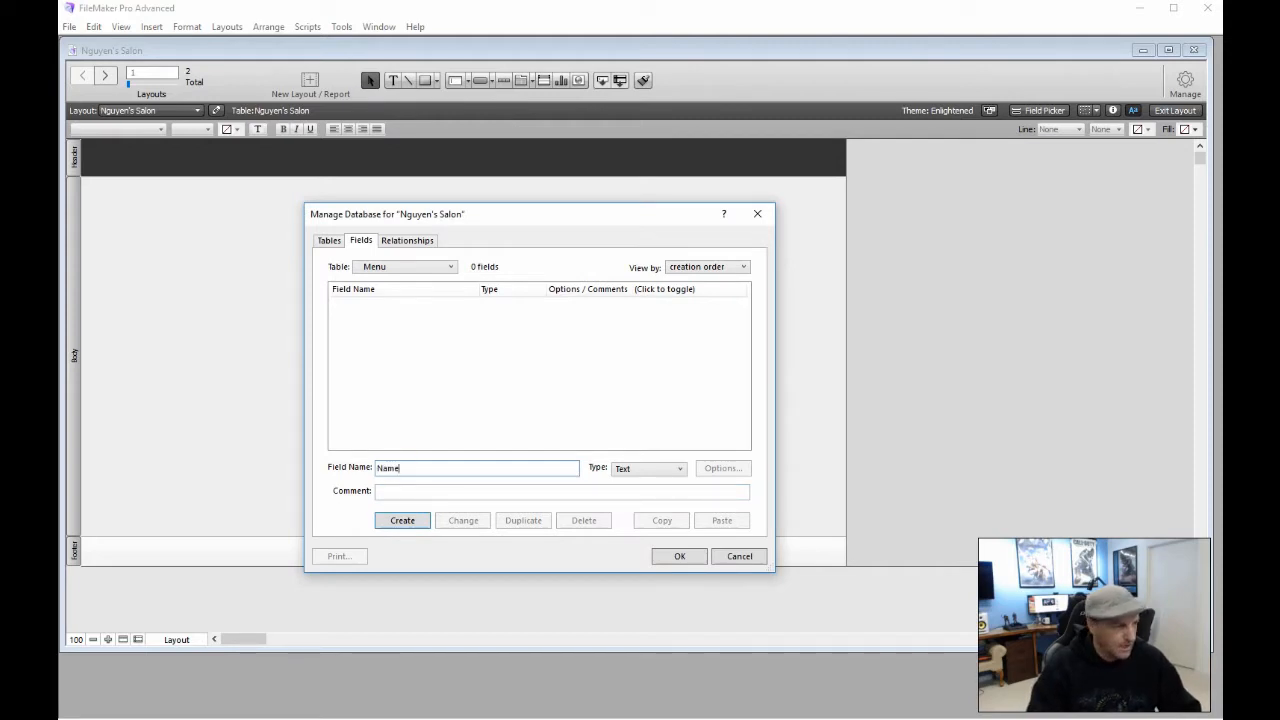
{"action": "key", "text": "Return"}
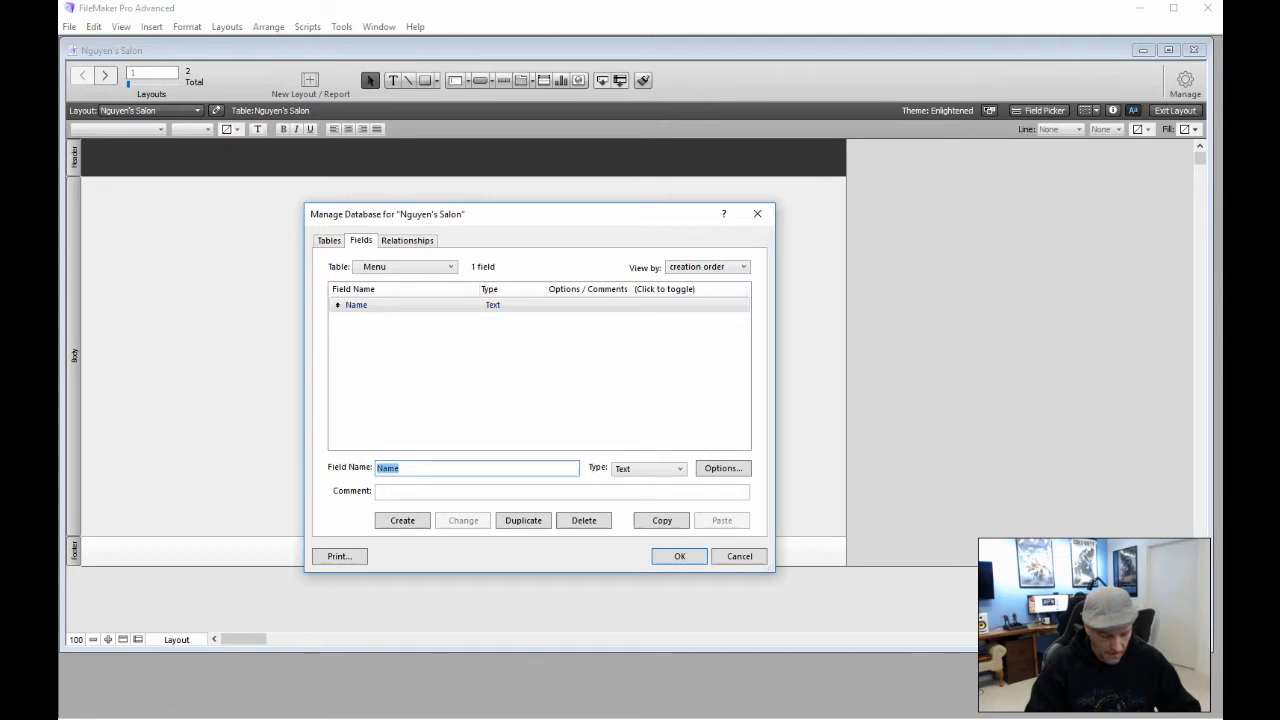
{"action": "type", "text": "Ser"}
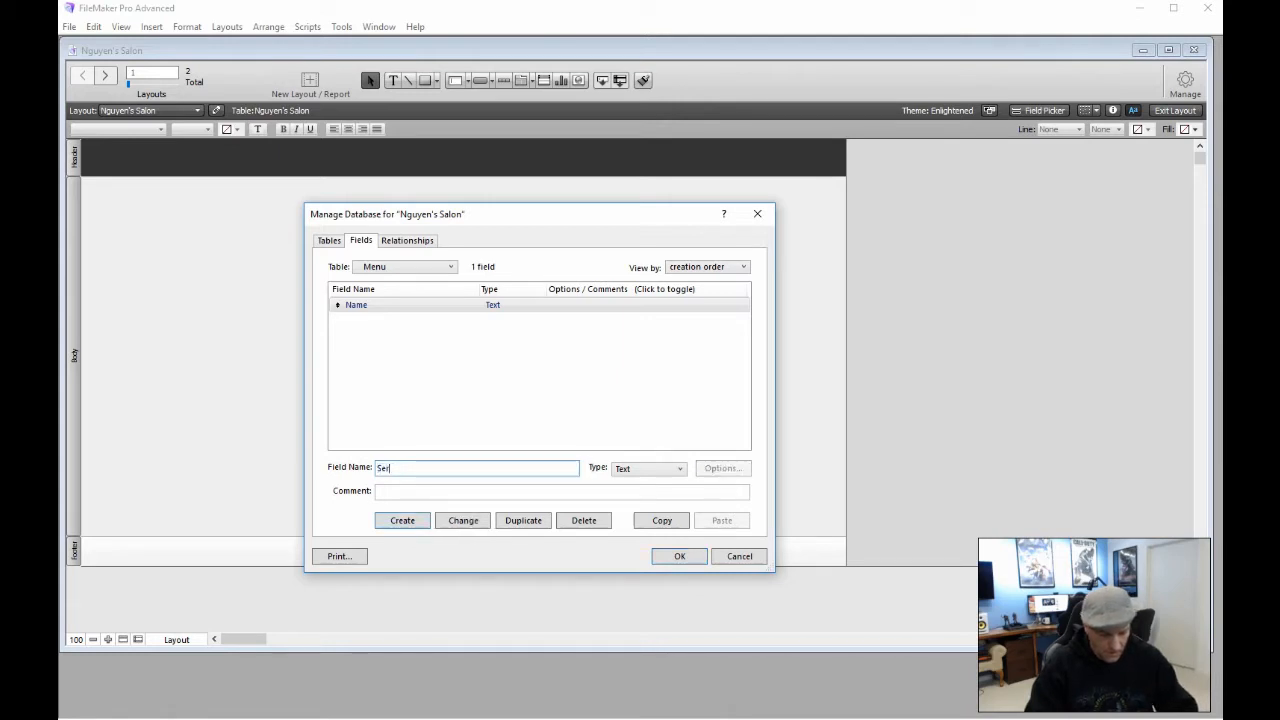
{"action": "type", "text": "vice"}
{"action": "key", "text": "Return"}
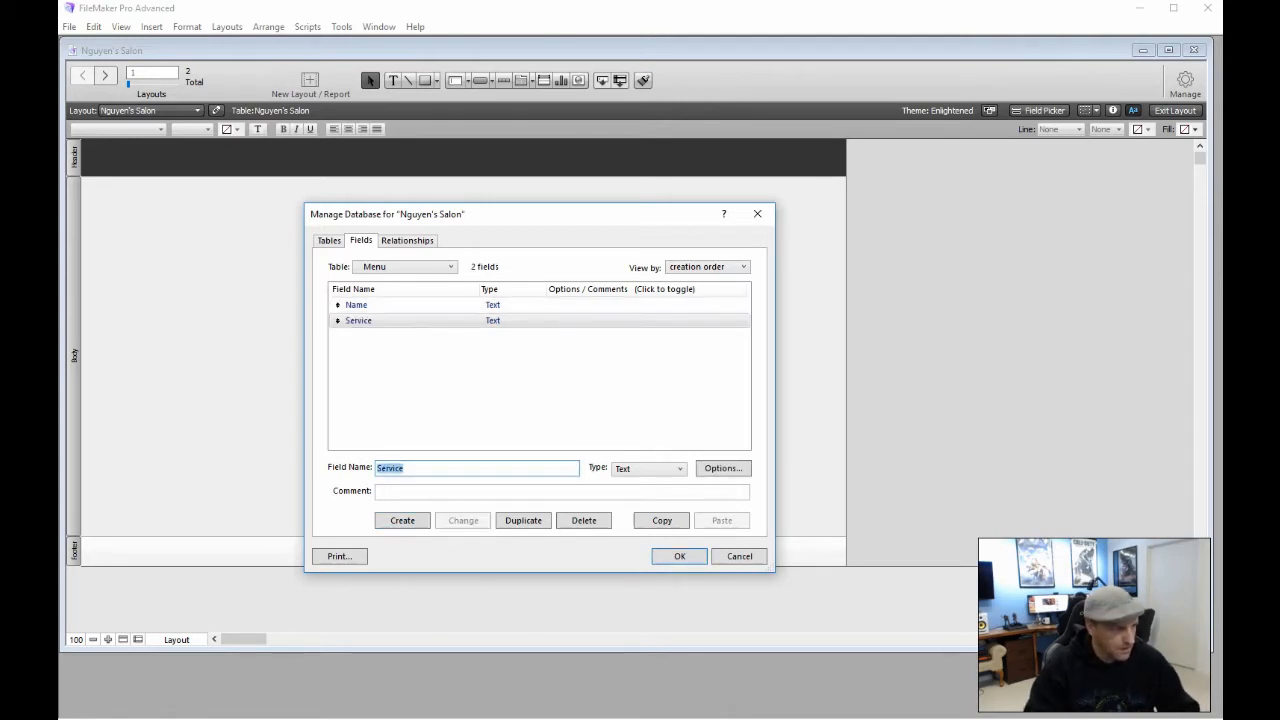
{"action": "key", "text": "BackSpace"}
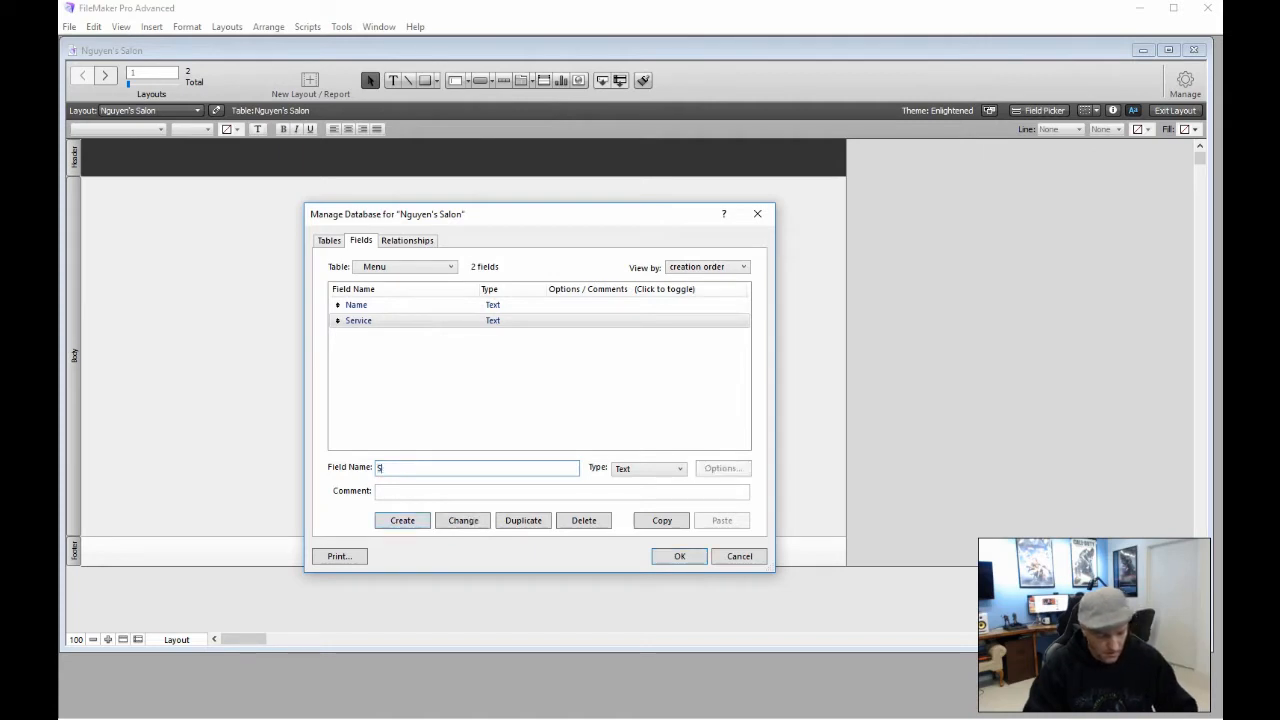
{"action": "type", "text": "SecretBox"}
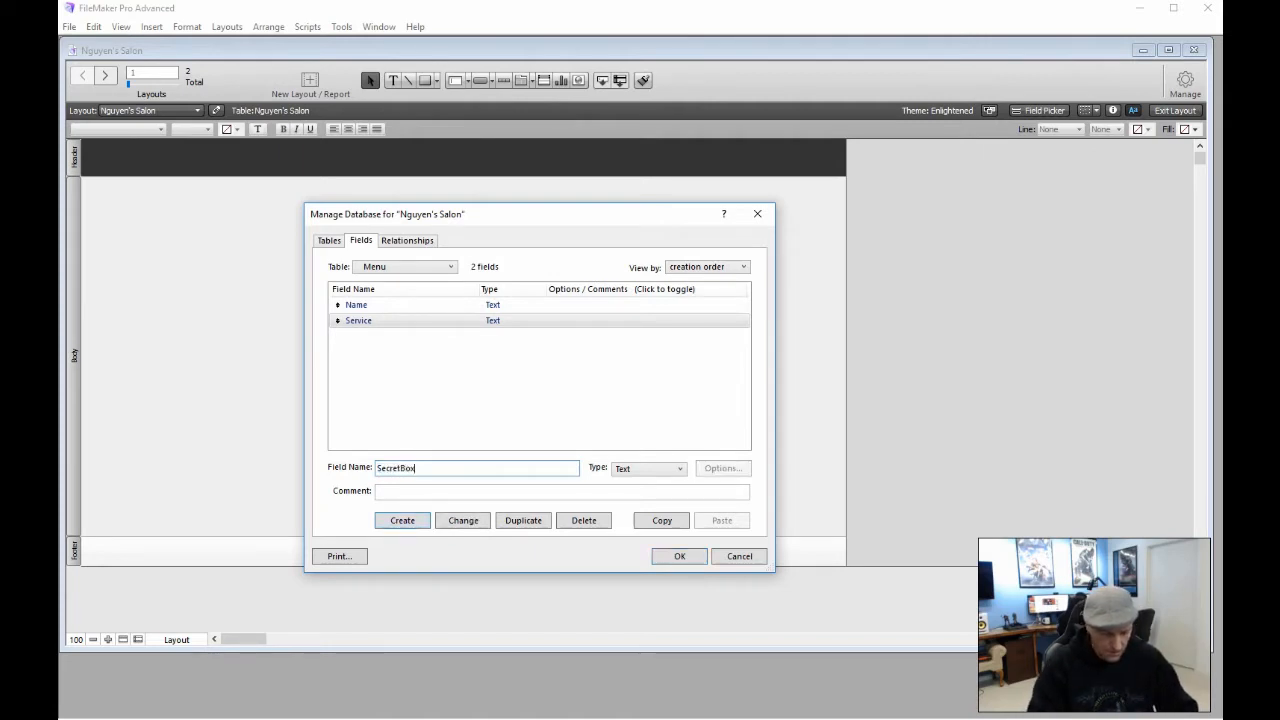
{"action": "key", "text": "Return"}
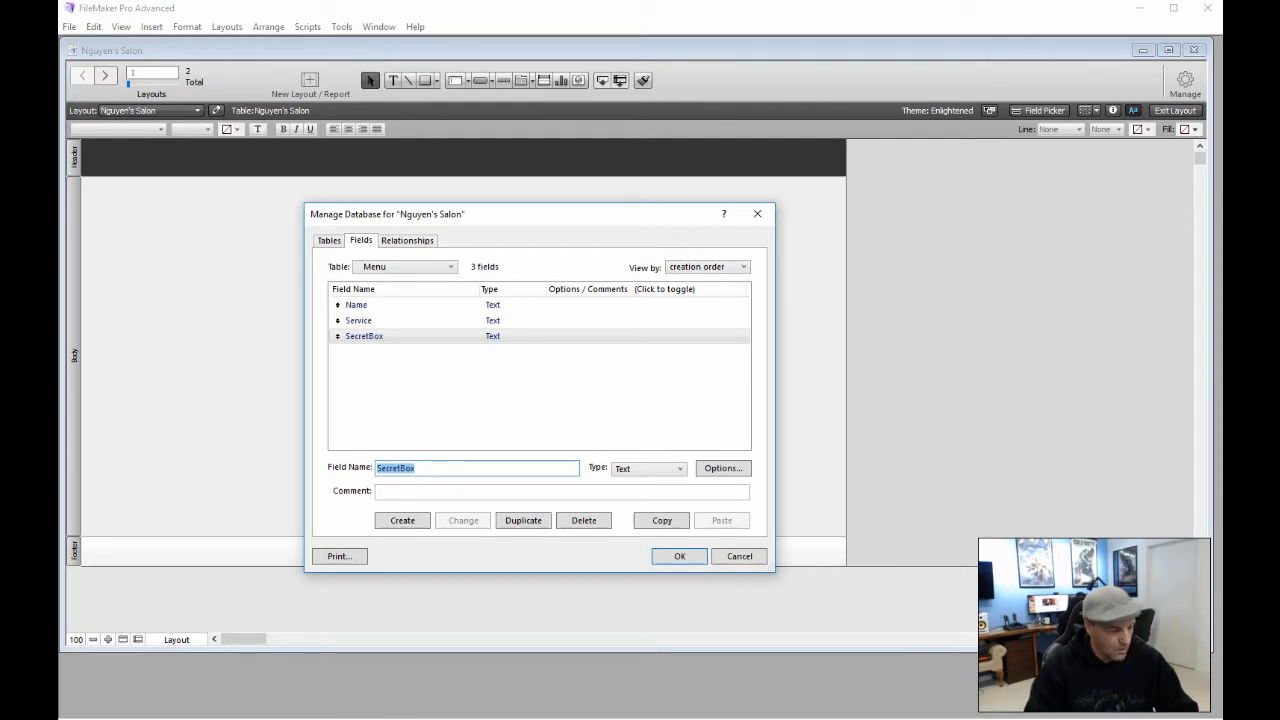
Add a Price number field and a Category text field, then close the database manager
{"action": "type", "text": "Price"}
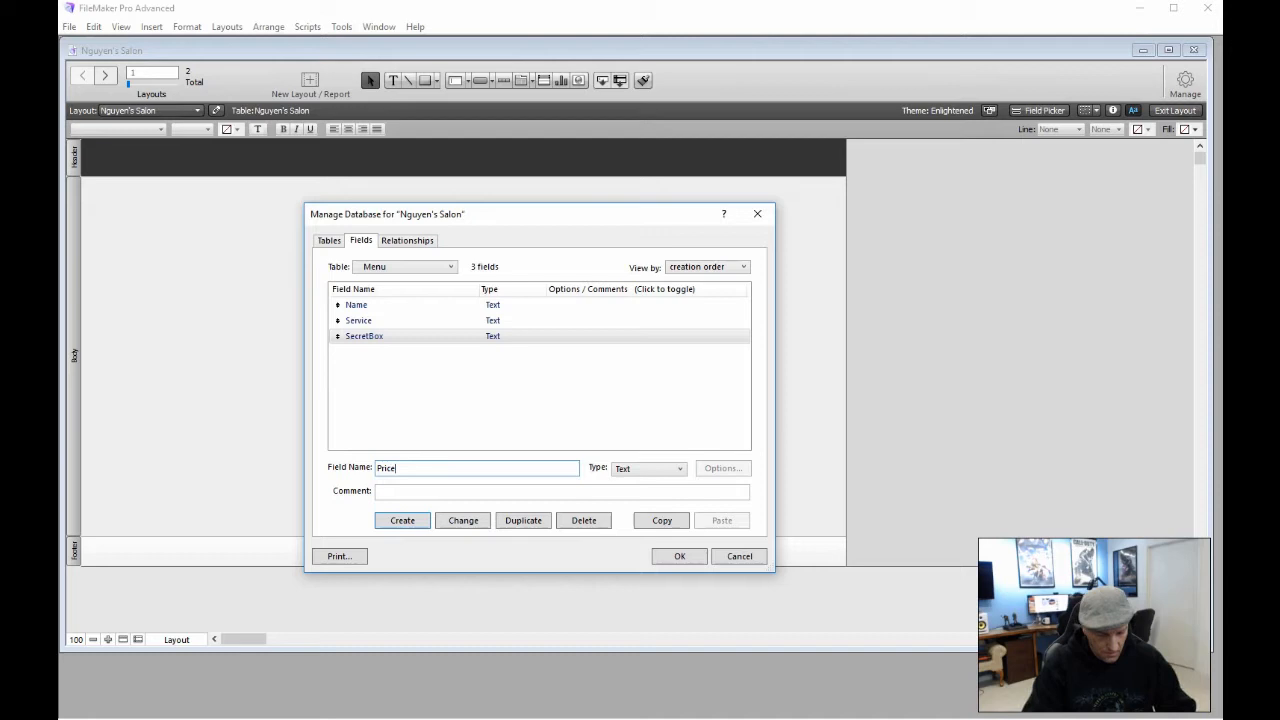
{"action": "key", "text": "ctrl+n"}
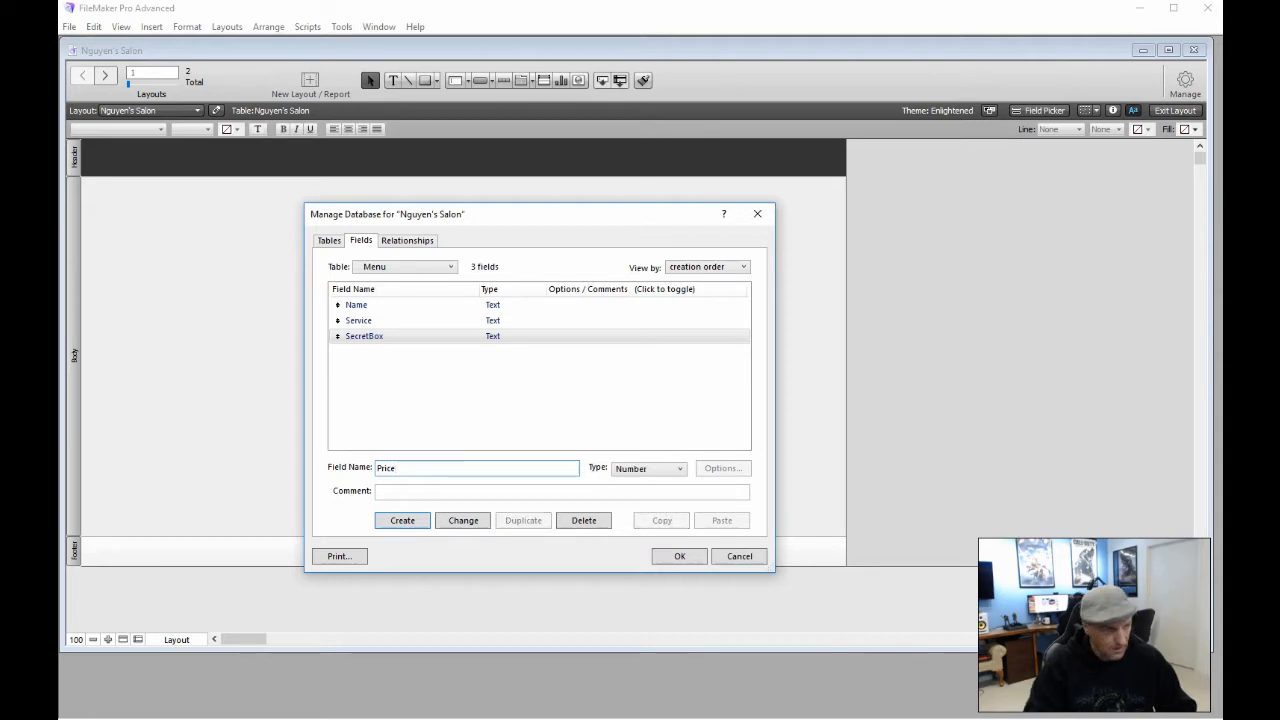
{"action": "key", "text": "Return"}
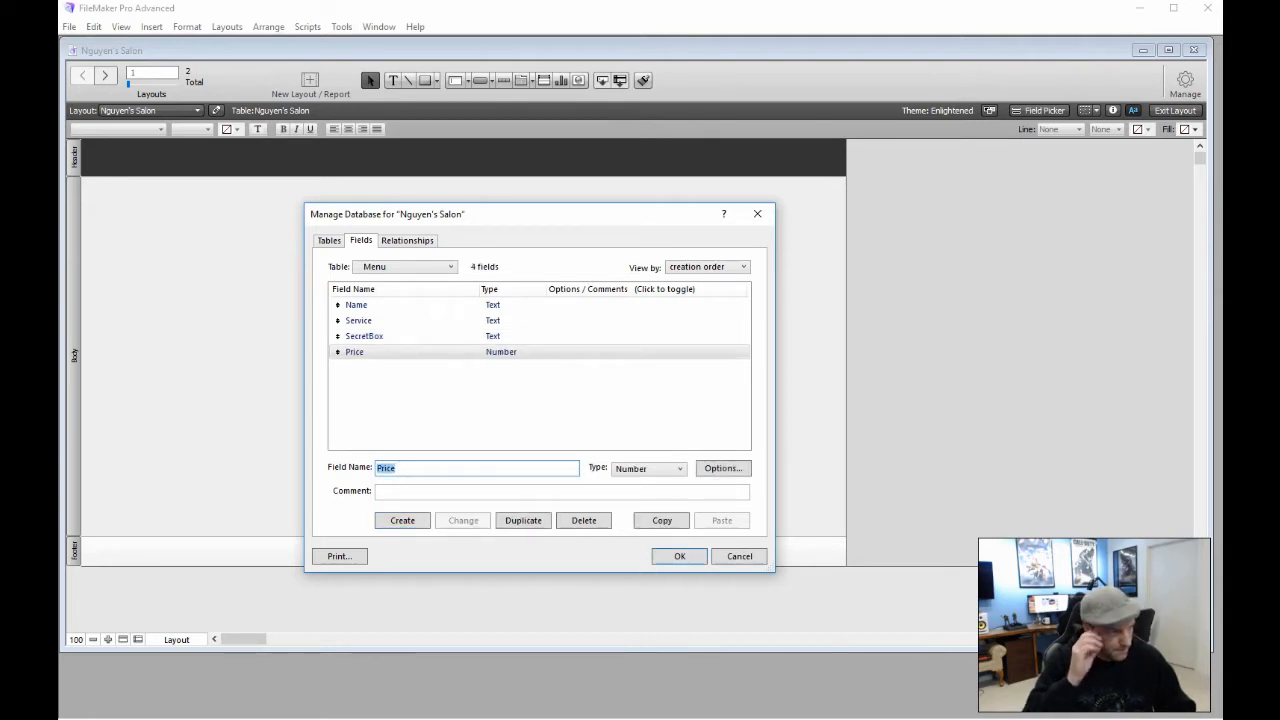
{"action": "type", "text": "Catego9ry"}
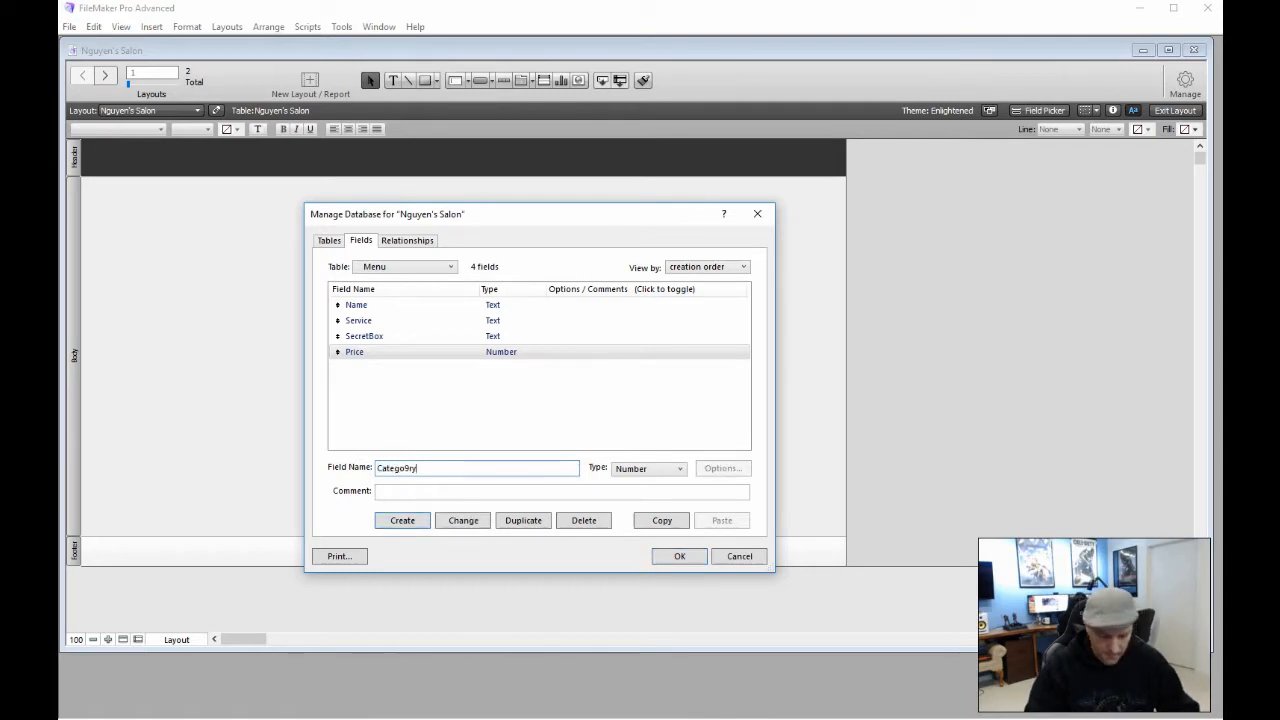
{"action": "key", "text": "BackSpace"}
{"action": "key", "text": "BackSpace"}
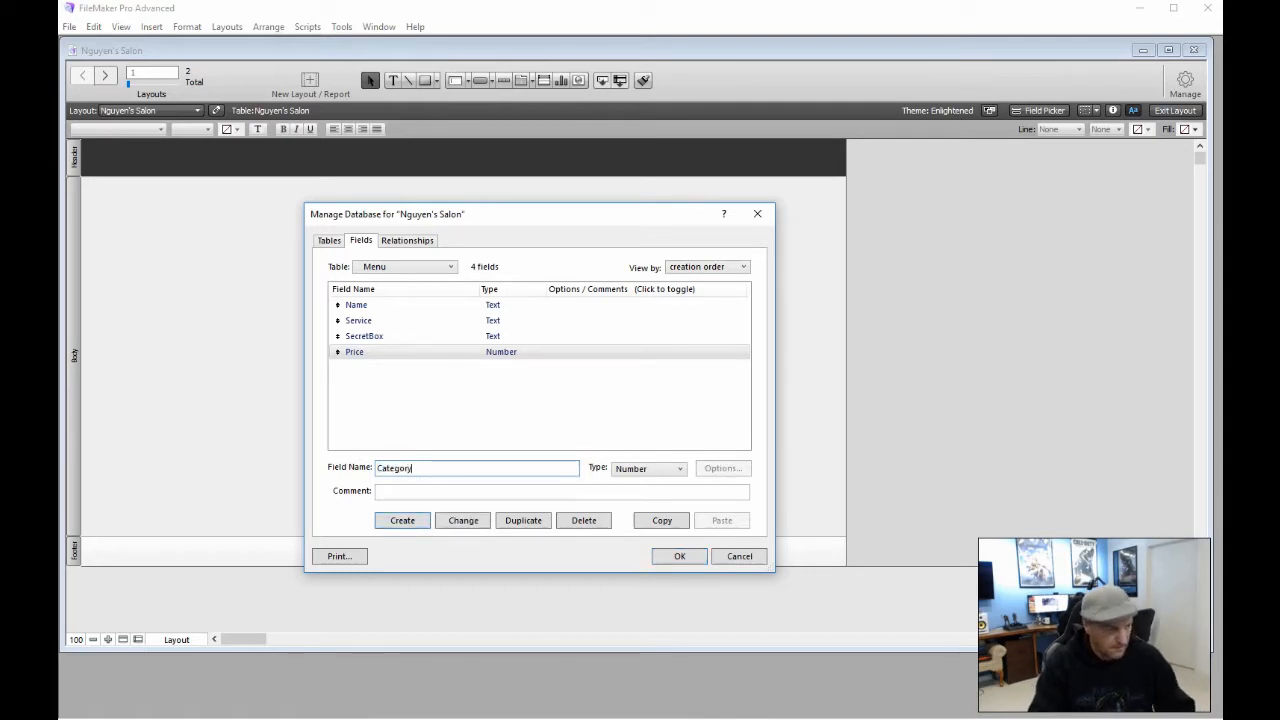
{"action": "key", "text": "ctrl+t"}
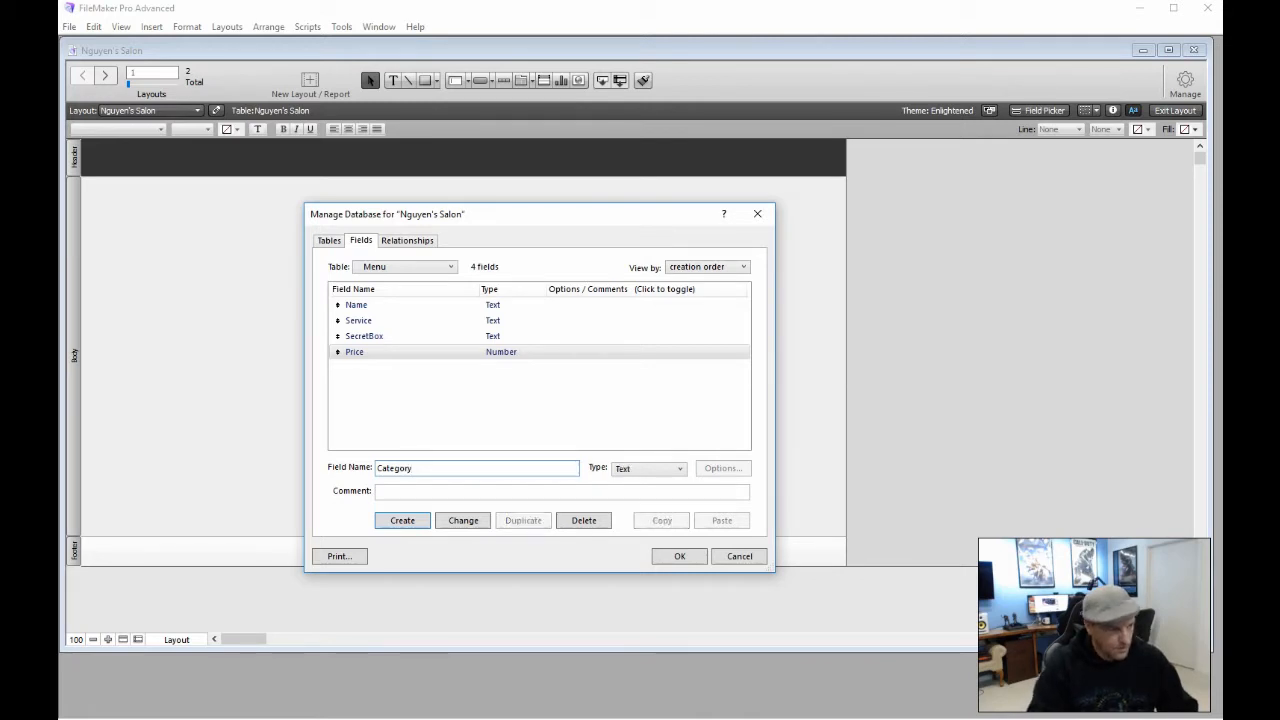
{"action": "key", "text": "Return"}
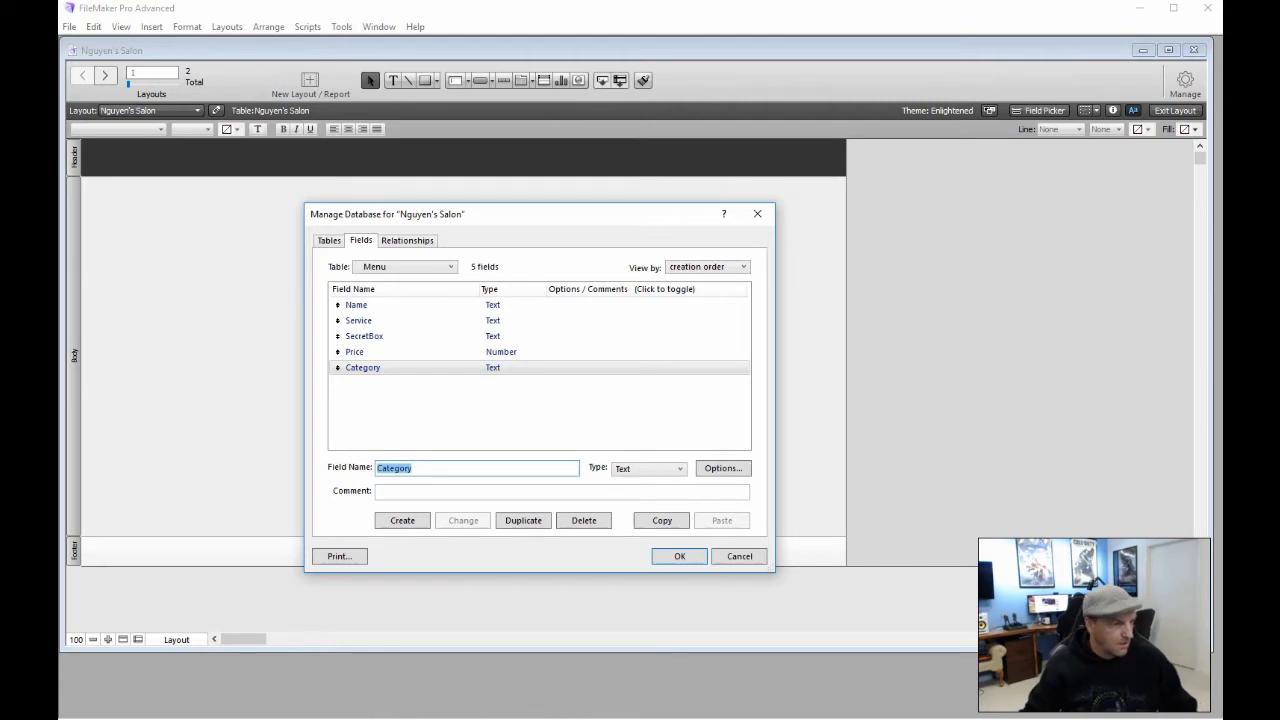
{"action": "left_click", "coordinate": [667, 556]}
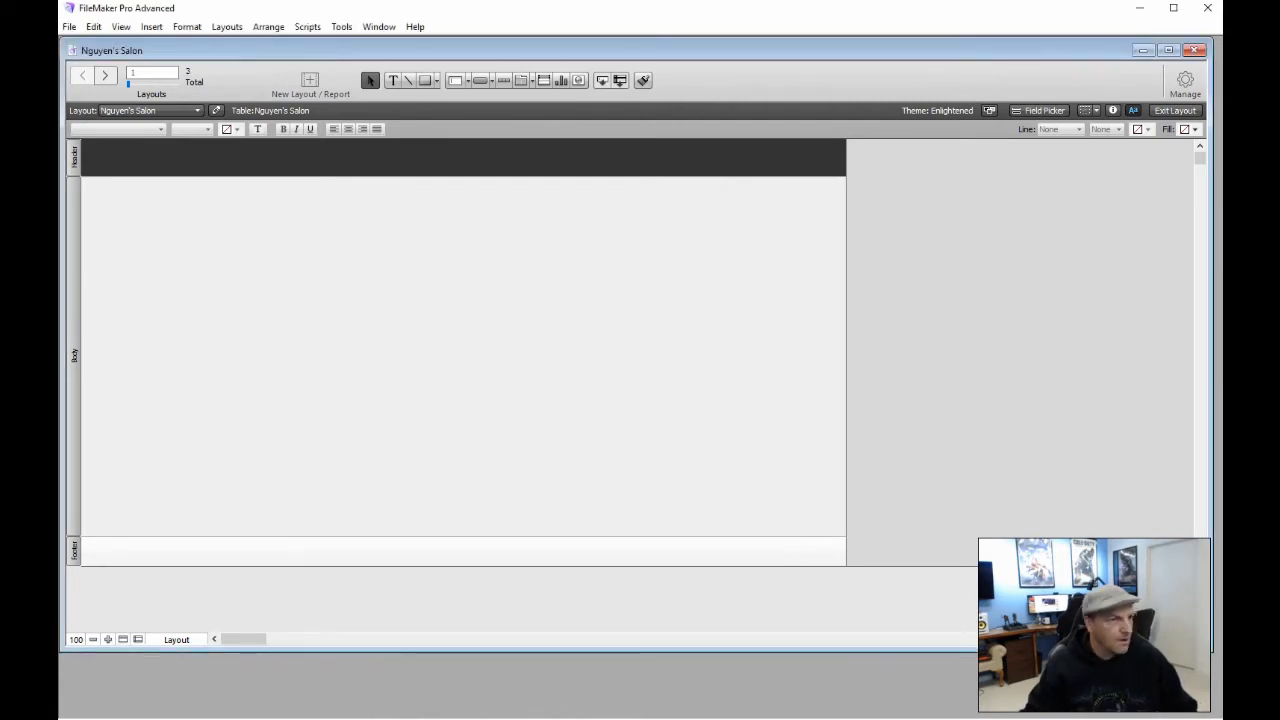
Add a SalePage layout based on the Menu table, set to Computer and List
{"action": "left_click", "coordinate": [1014, 303]}
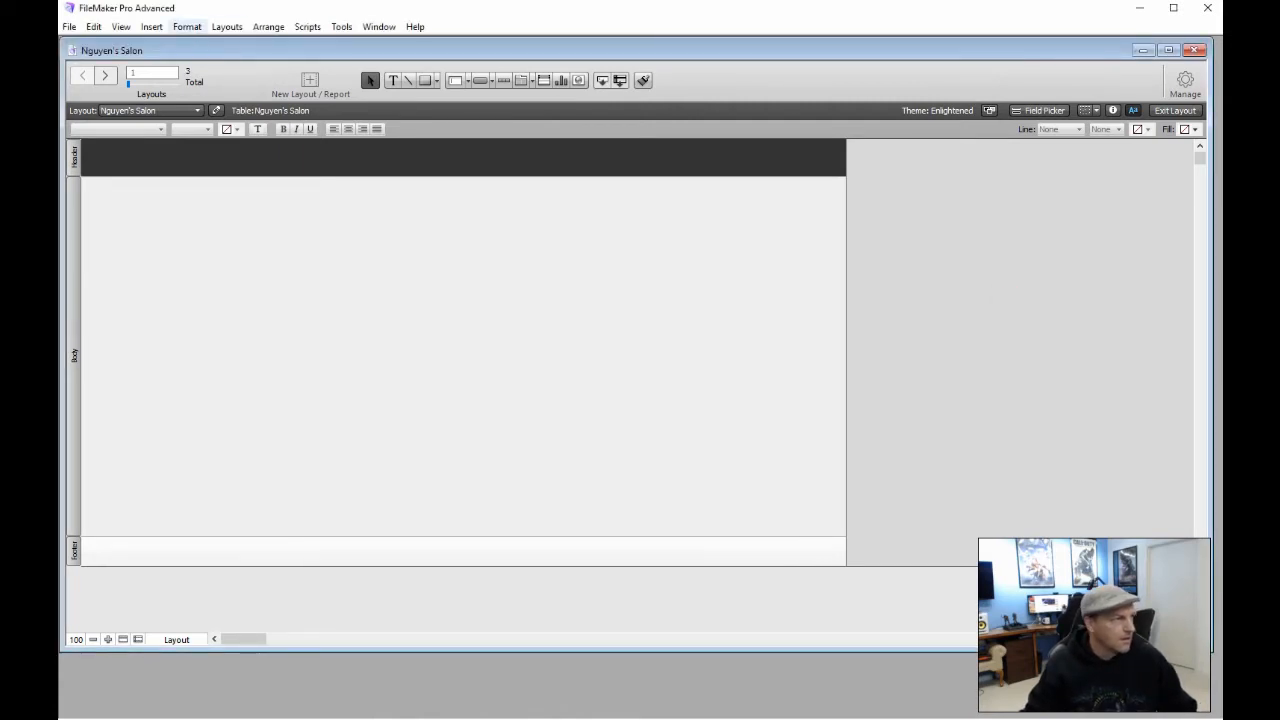
{"action": "left_click", "coordinate": [194, 27]}
{"action": "mouse_move", "coordinate": [227, 27]}
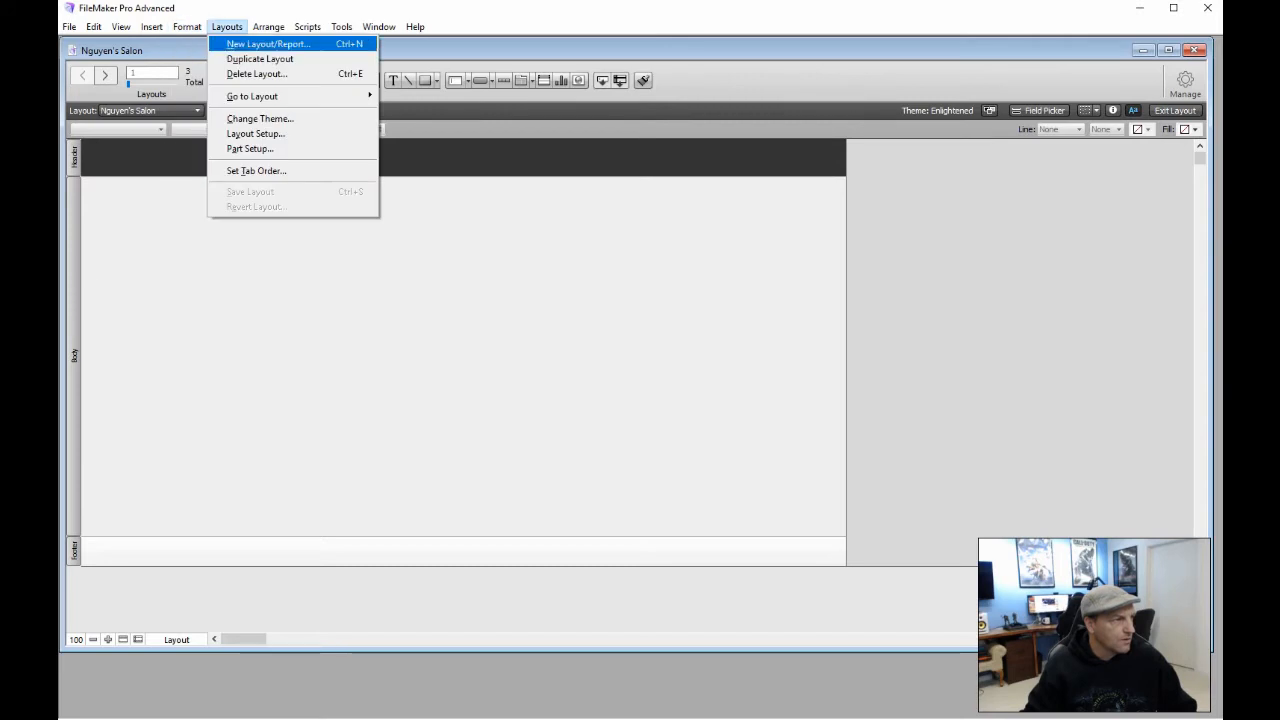
{"action": "left_click", "coordinate": [246, 46]}
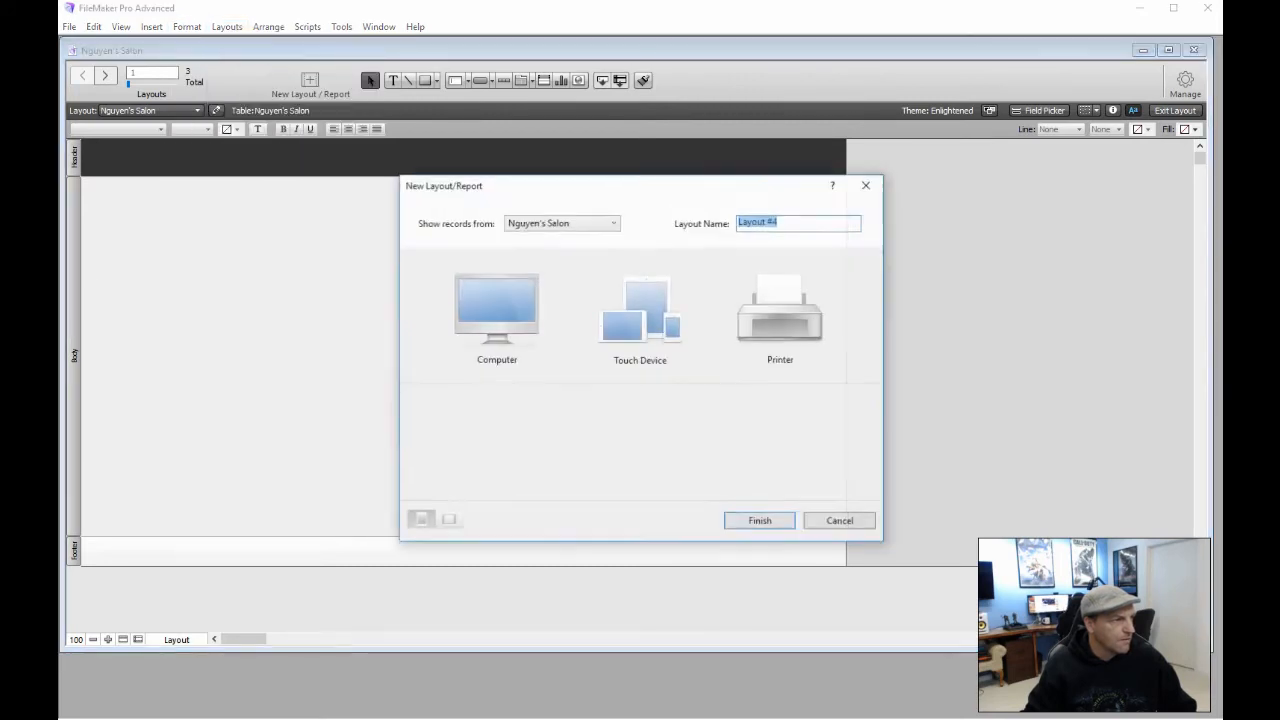
{"action": "left_click", "coordinate": [609, 221]}
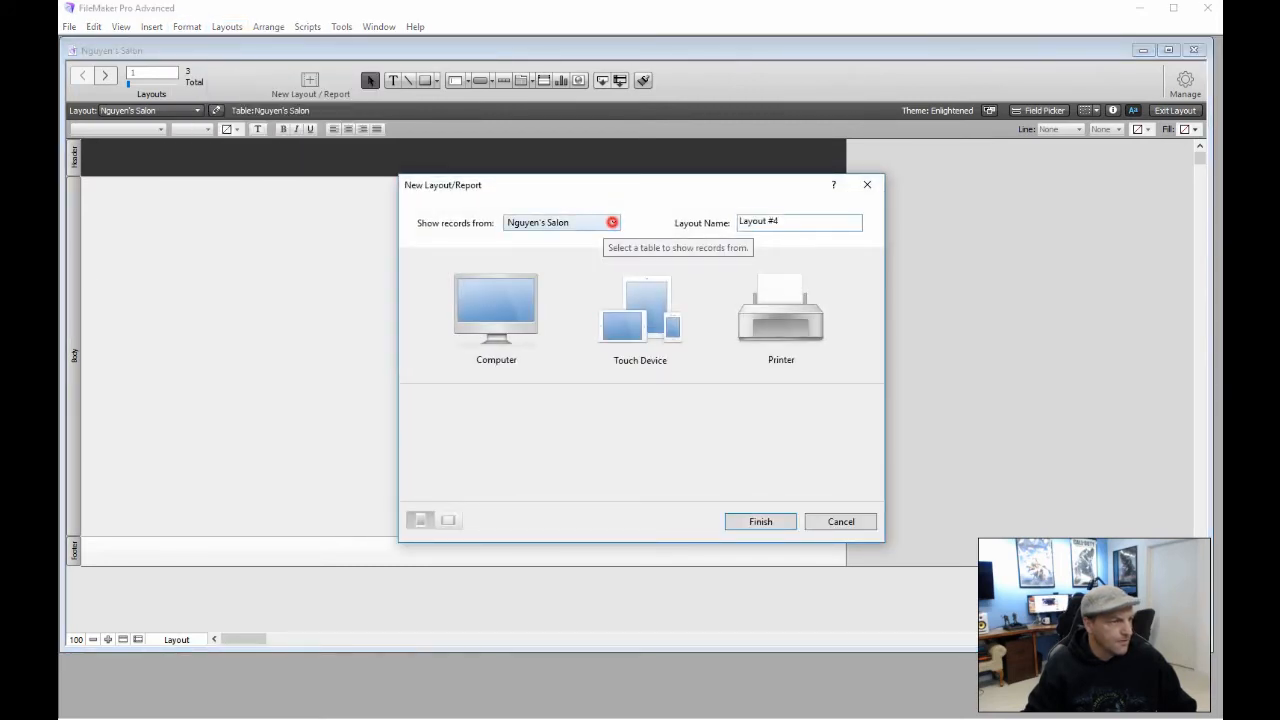
{"action": "left_click", "coordinate": [549, 252]}
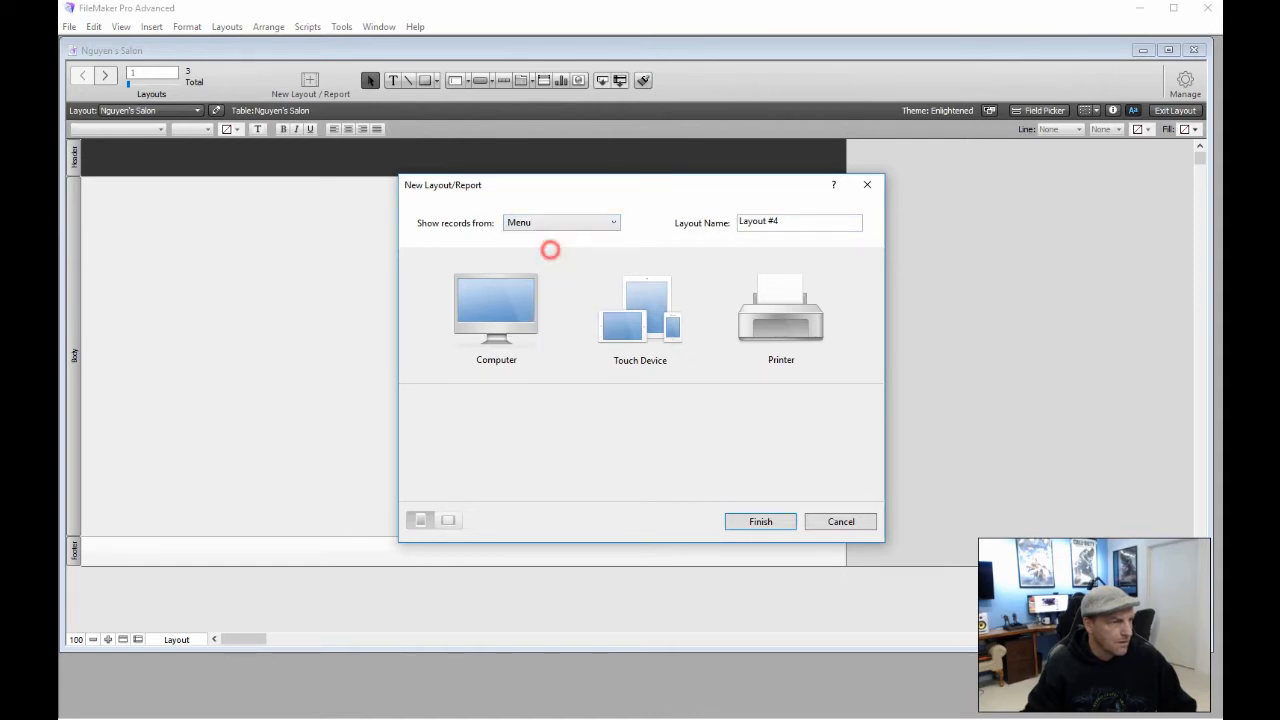
{"action": "triple_click", "coordinate": [787, 221]}
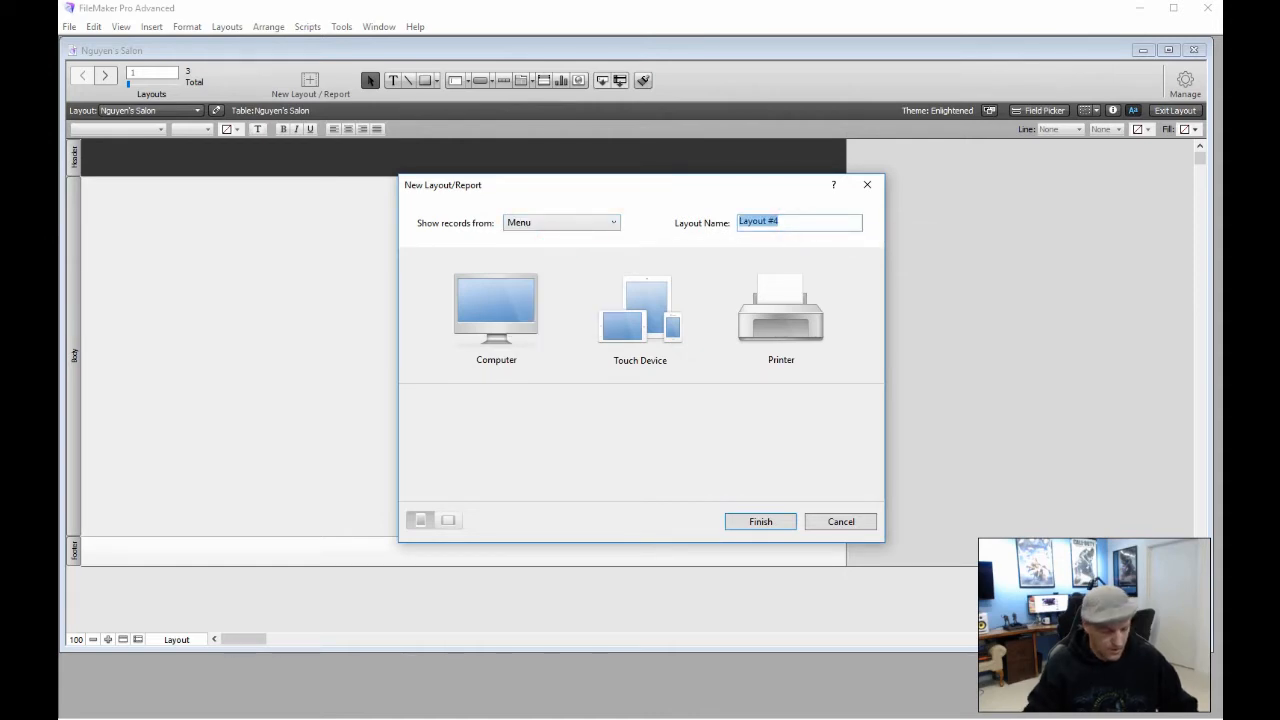
{"action": "type", "text": "SalePage"}
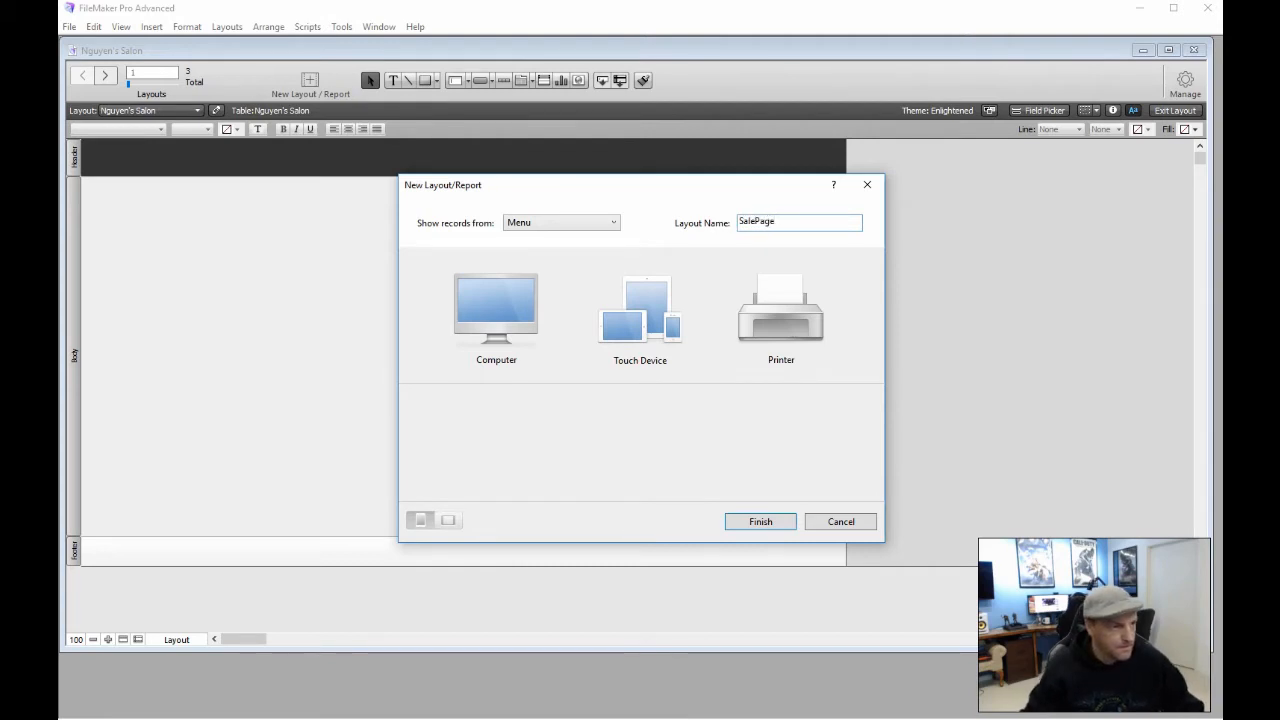
{"action": "left_click", "coordinate": [487, 310]}
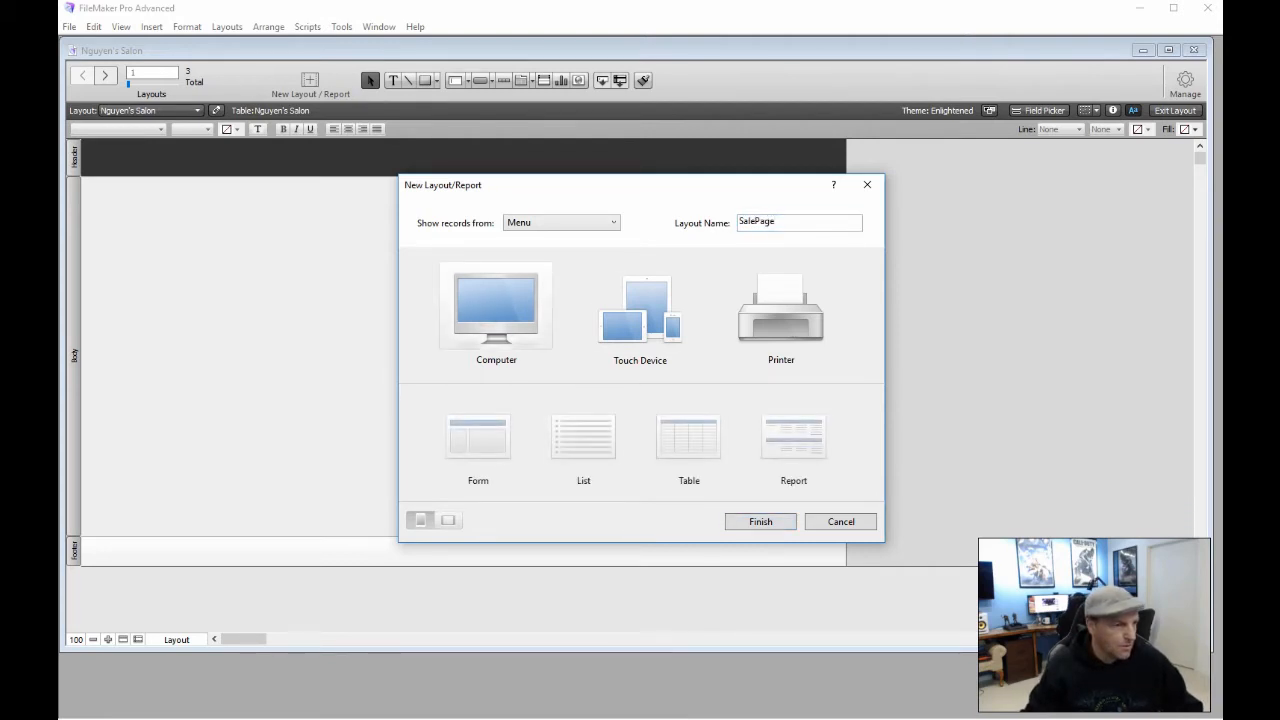
{"action": "left_click", "coordinate": [564, 437]}
{"action": "left_click", "coordinate": [745, 524]}
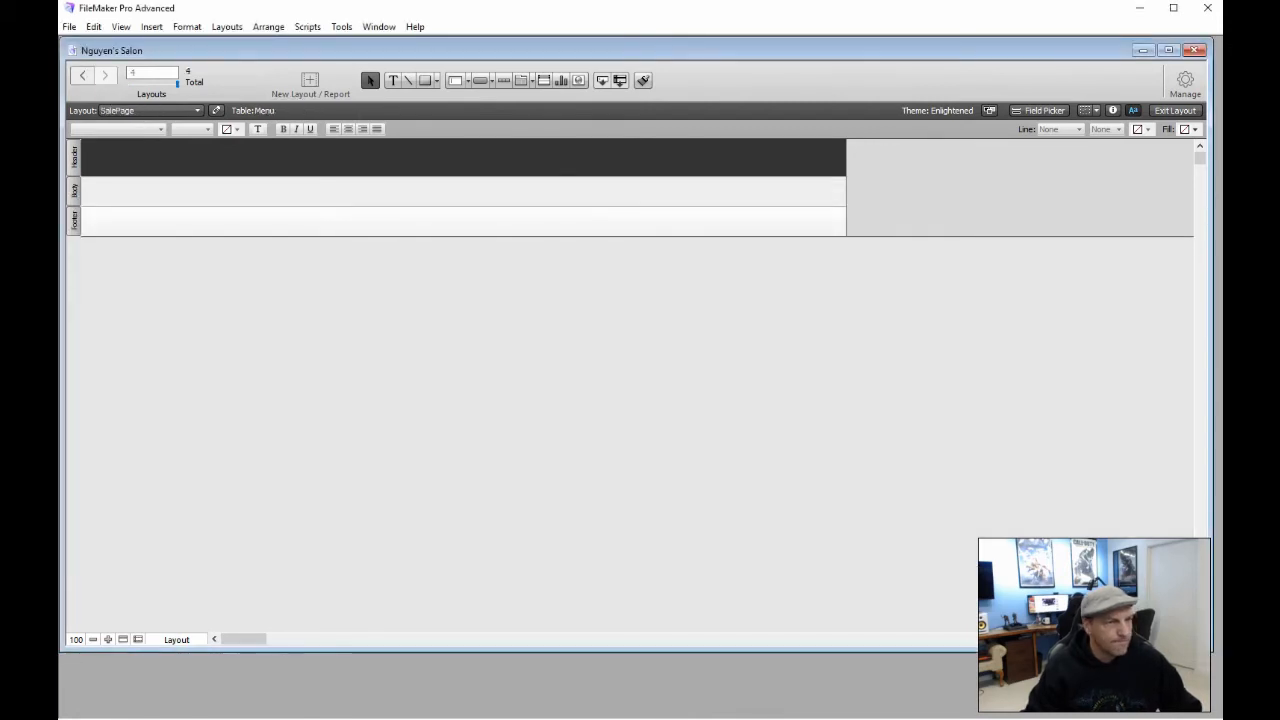
Preview the Quarry, Canyon and Meadow themes, then apply Retro to SalePage
{"action": "left_click", "coordinate": [989, 110]}
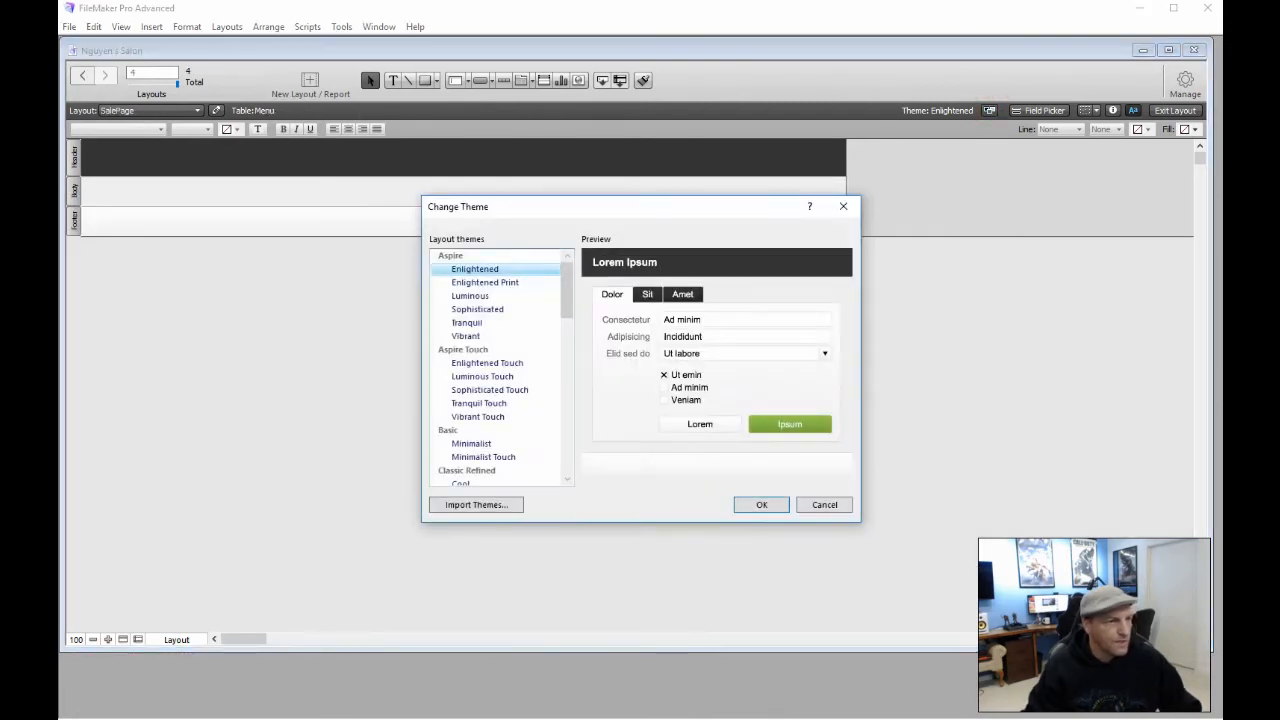
{"action": "scroll", "coordinate": [525, 311], "scroll_direction": "down", "scroll_amount": 2}
{"action": "scroll", "coordinate": [495, 349], "scroll_direction": "down", "scroll_amount": 12}
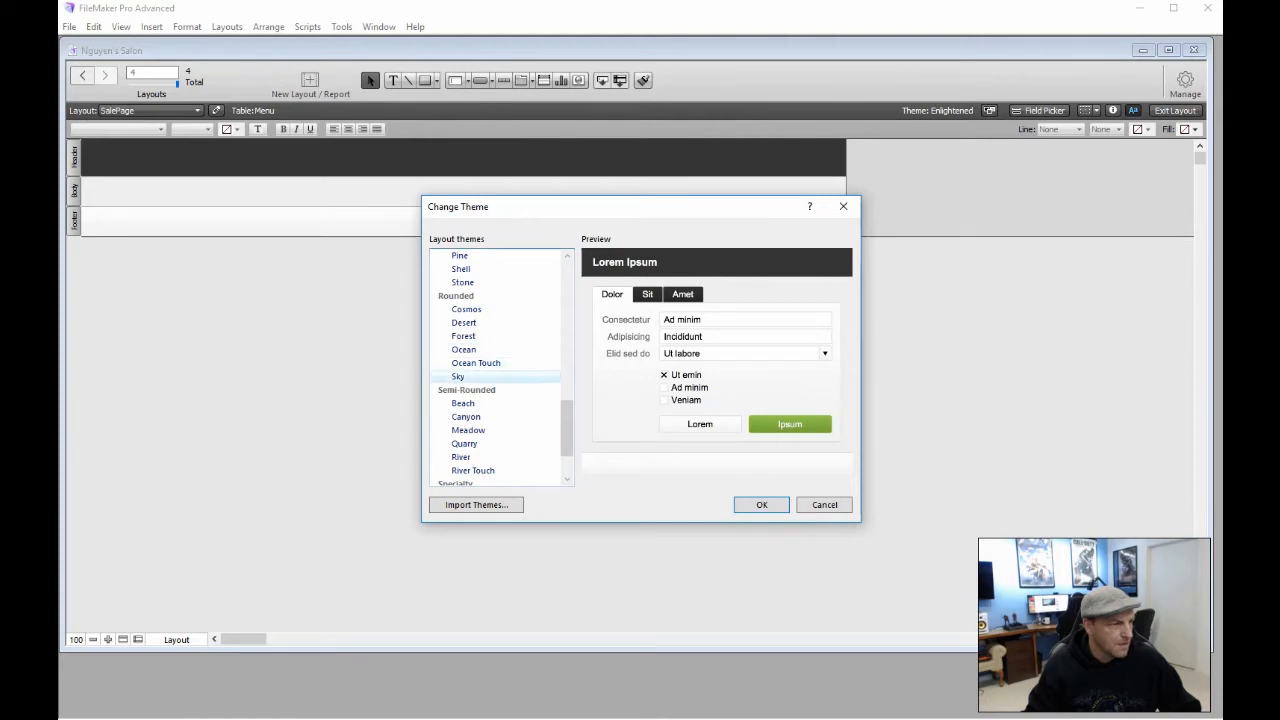
{"action": "left_click", "coordinate": [482, 443]}
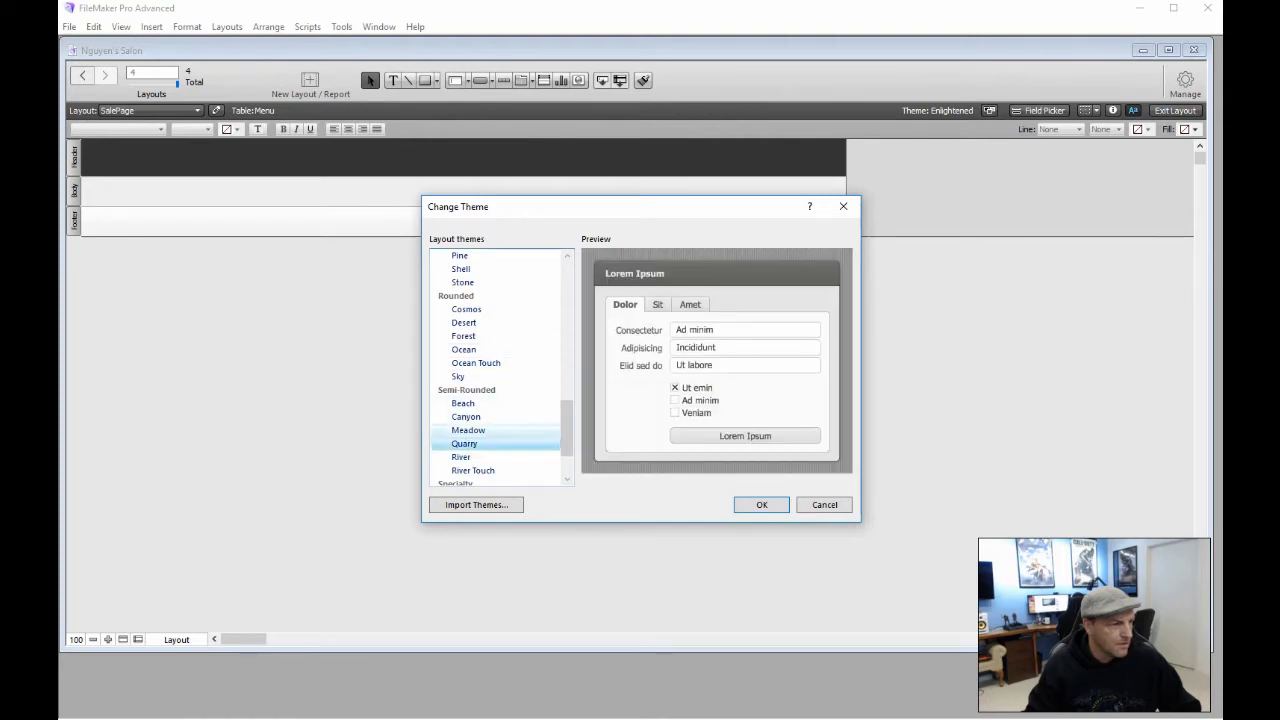
{"action": "left_click", "coordinate": [484, 416]}
{"action": "left_click", "coordinate": [484, 430]}
{"action": "scroll", "coordinate": [488, 436], "scroll_direction": "down", "scroll_amount": 2}
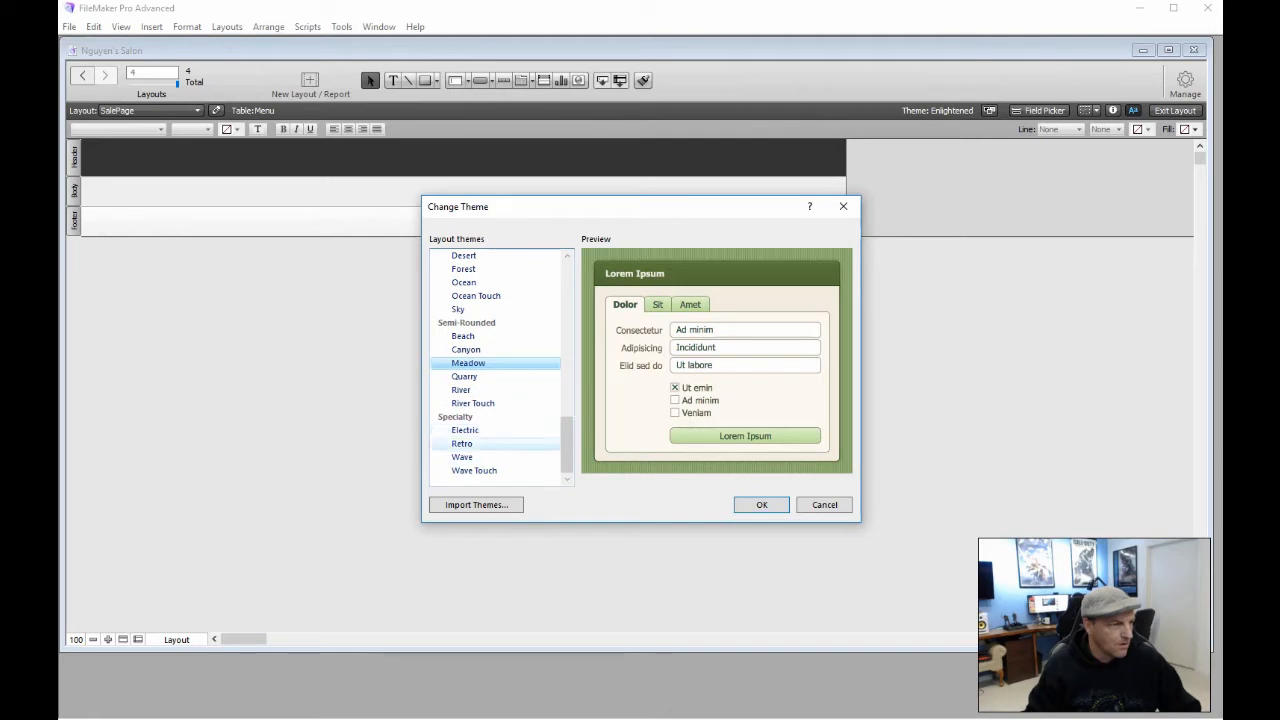
{"action": "left_click", "coordinate": [486, 443]}
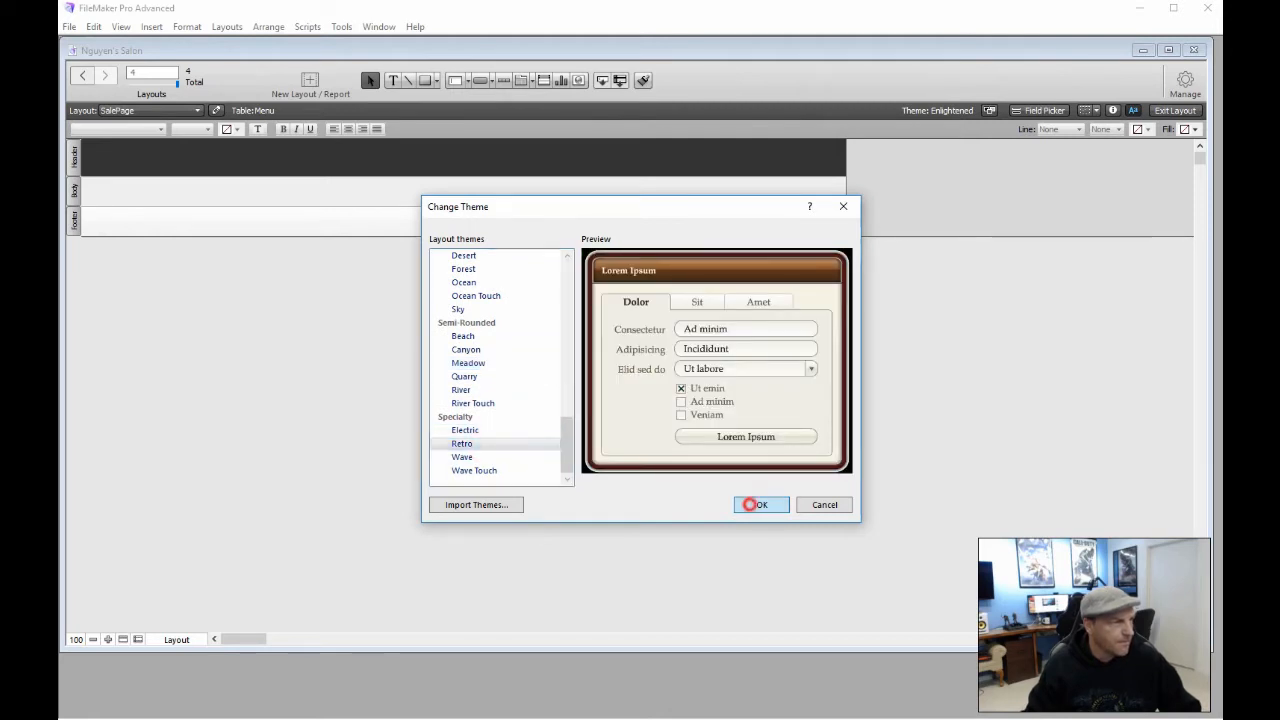
{"action": "left_click", "coordinate": [761, 504]}
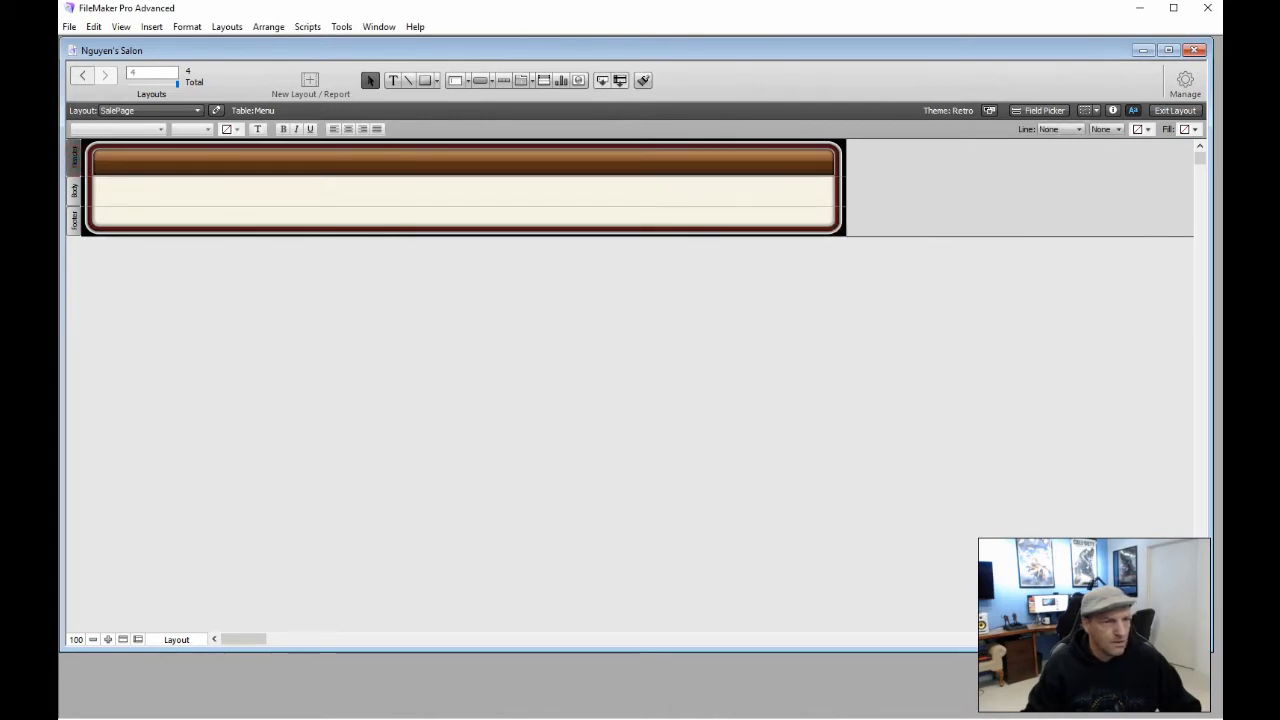
Set the layout header height to 130 pt
{"action": "left_click", "coordinate": [1113, 110]}
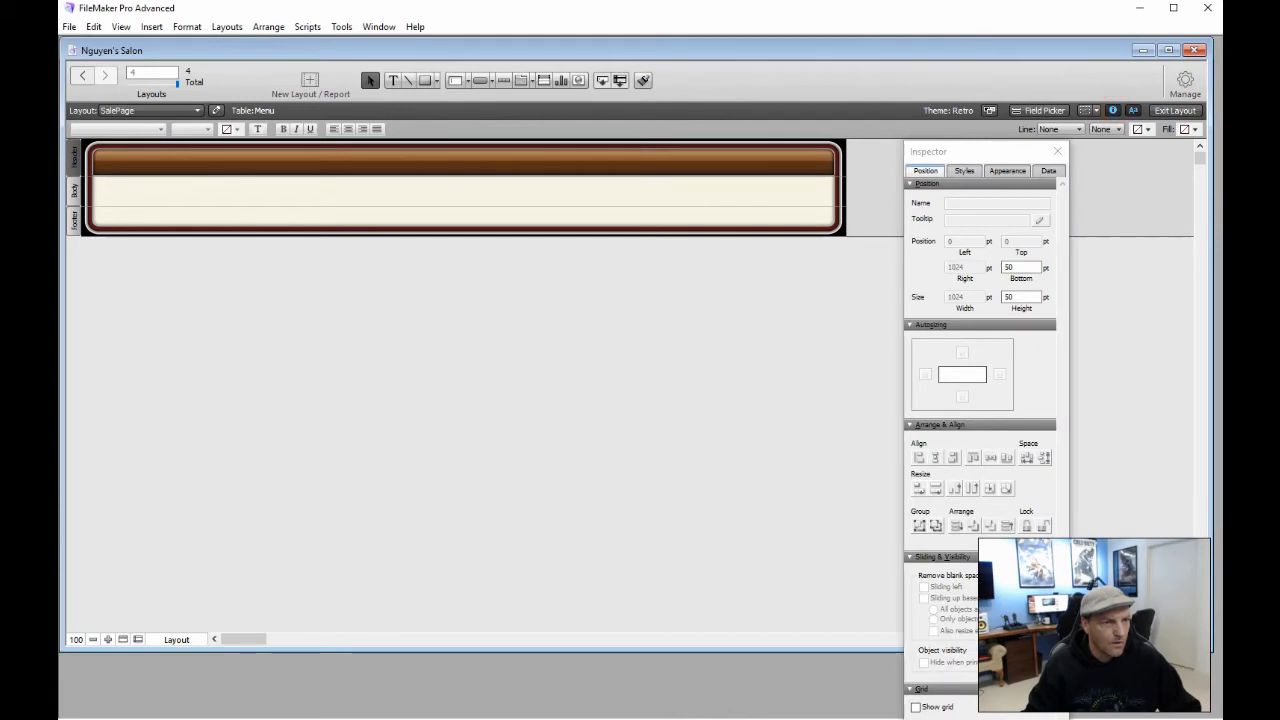
{"action": "double_click", "coordinate": [1023, 293]}
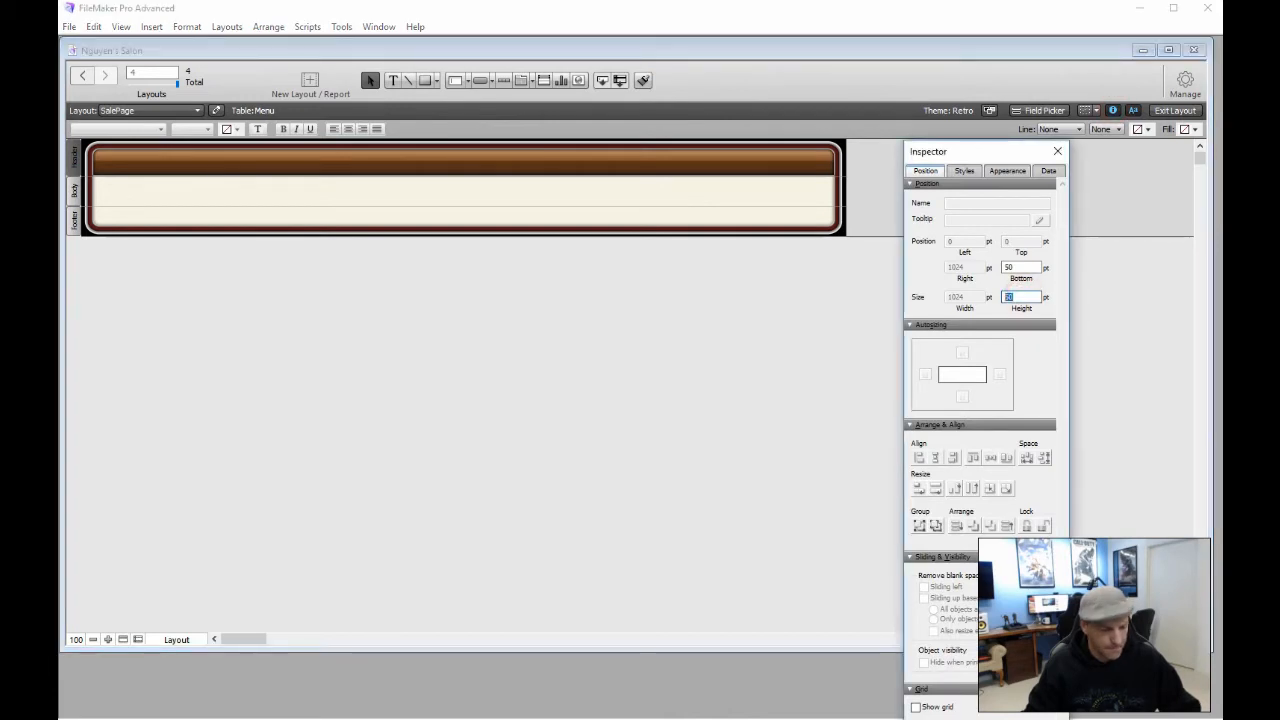
{"action": "type", "text": "130"}
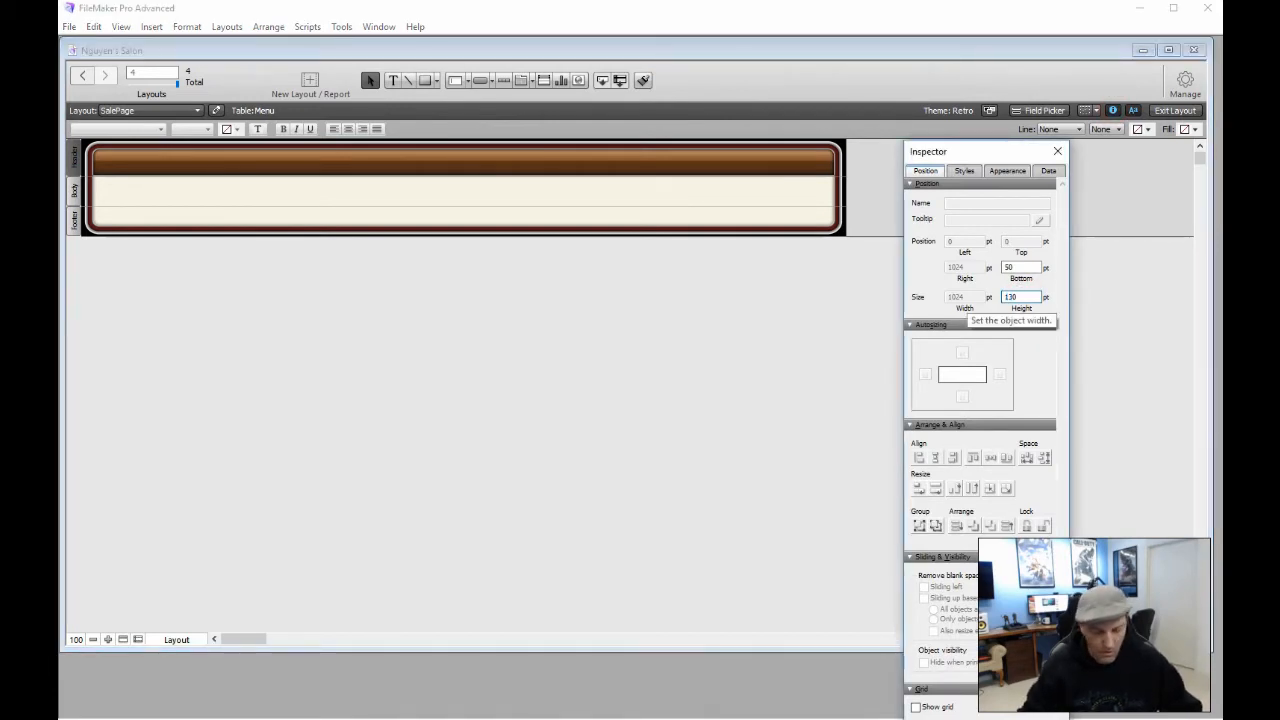
{"action": "key", "text": "Return"}
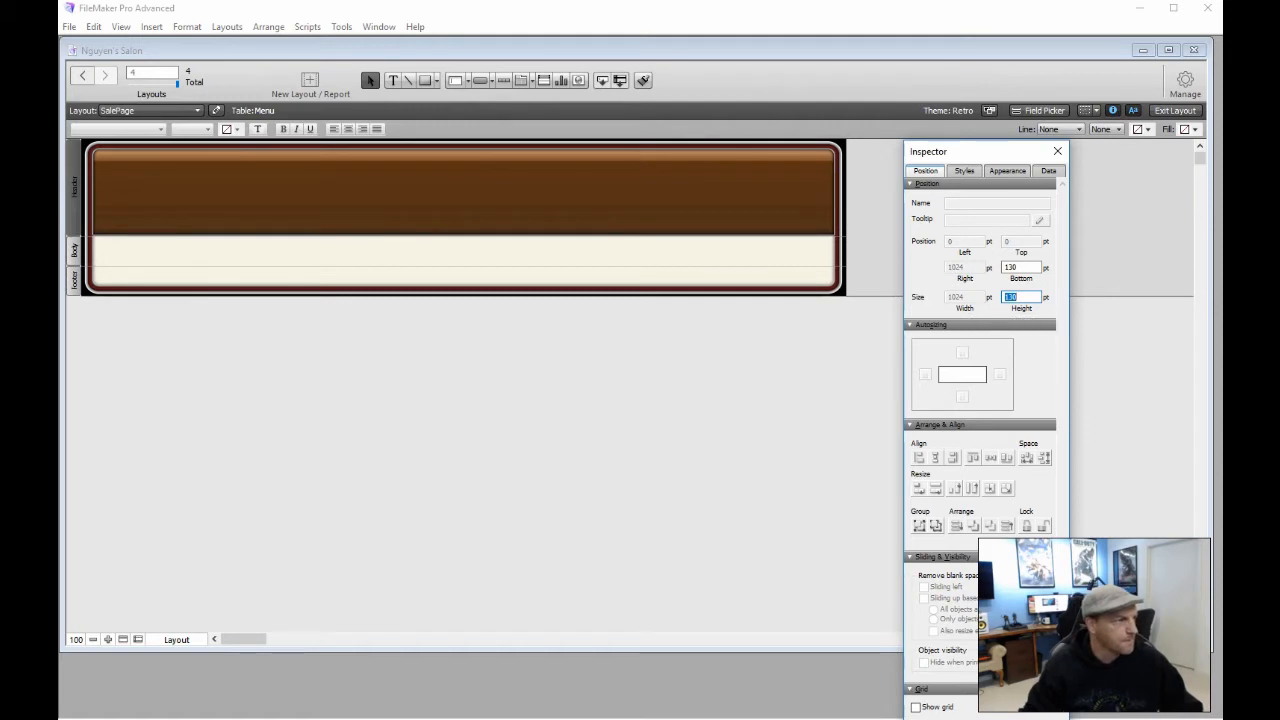
Add the title text 'Nguyen's Nail Salon' to the header
{"action": "left_click", "coordinate": [393, 80]}
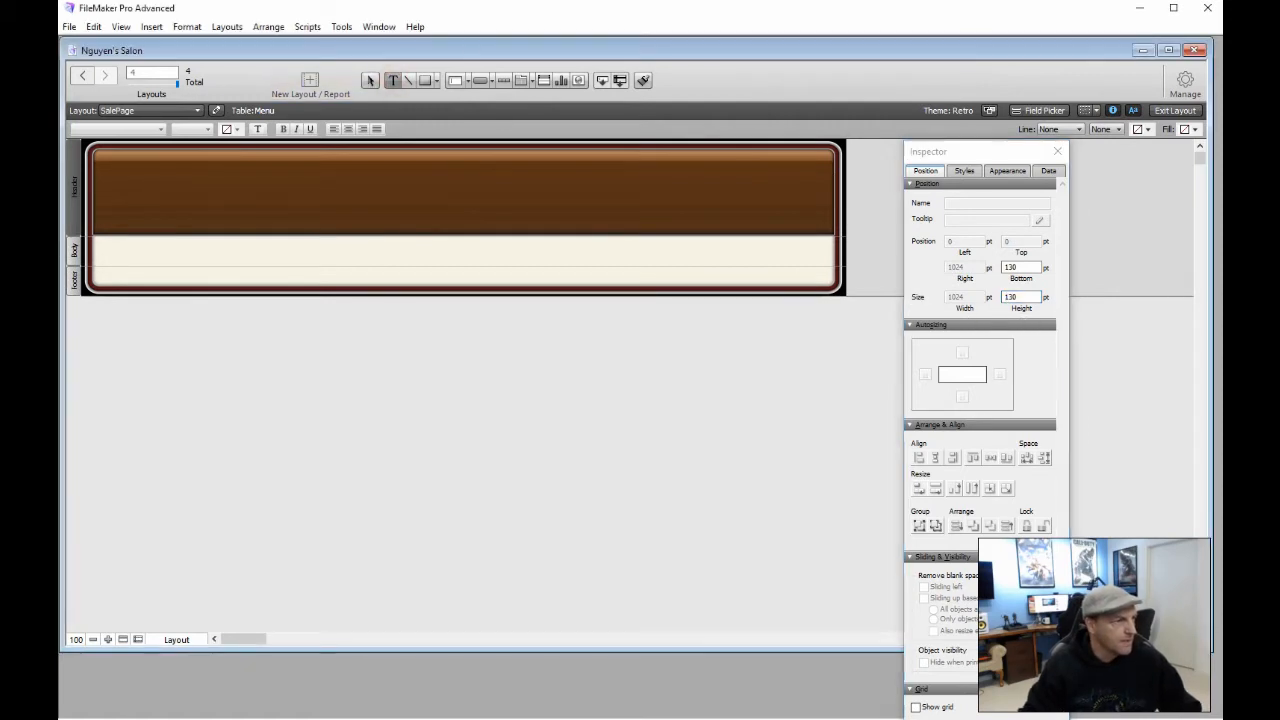
{"action": "left_click", "coordinate": [143, 195]}
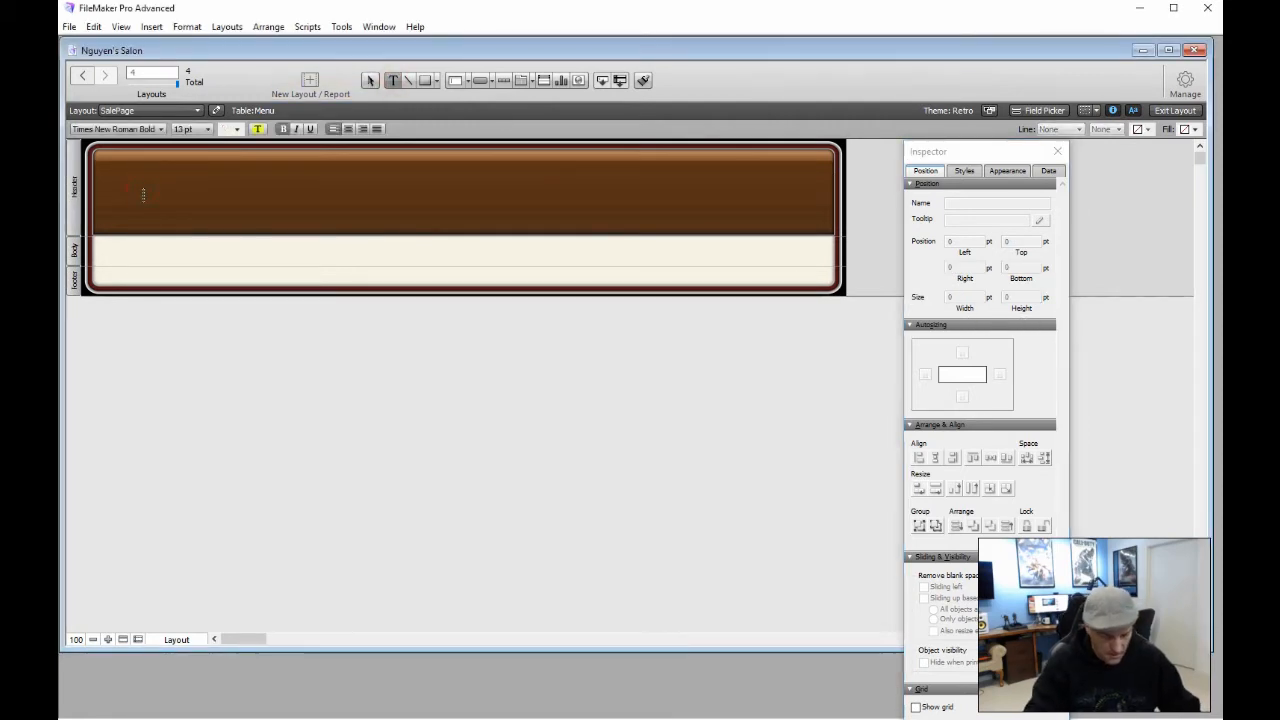
{"action": "type", "text": "Ng"}
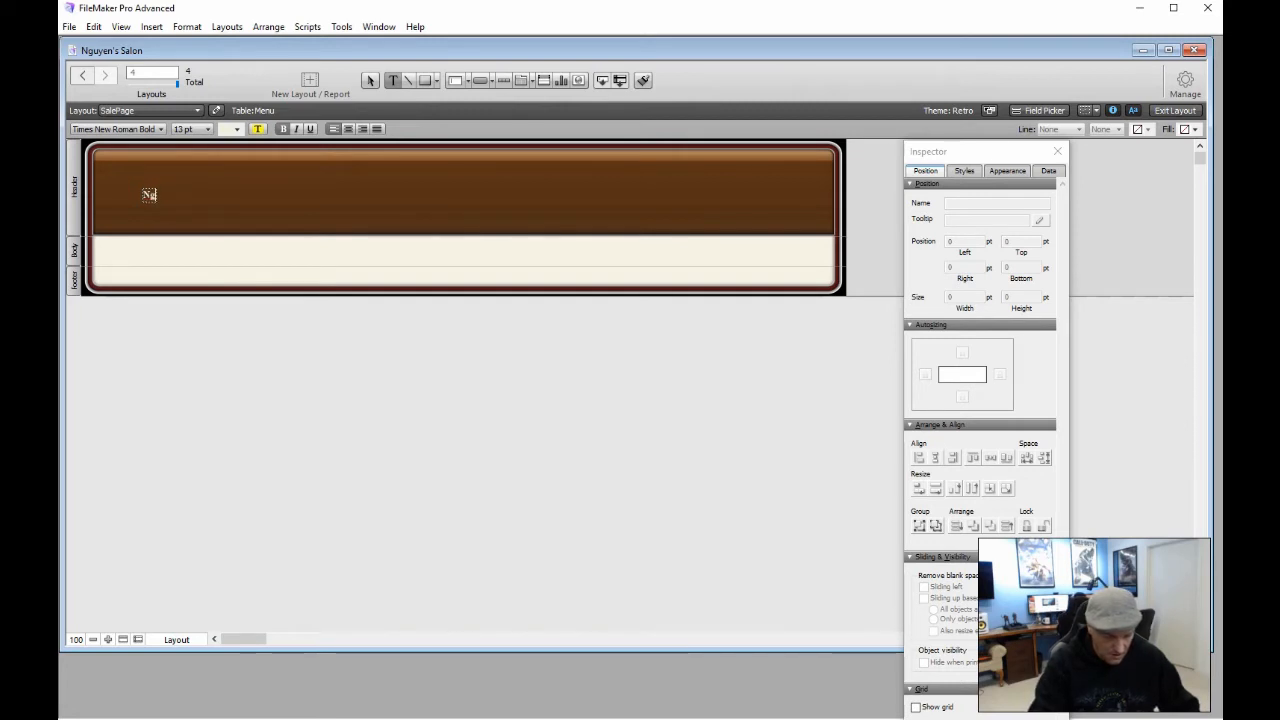
{"action": "type", "text": "uyen's"}
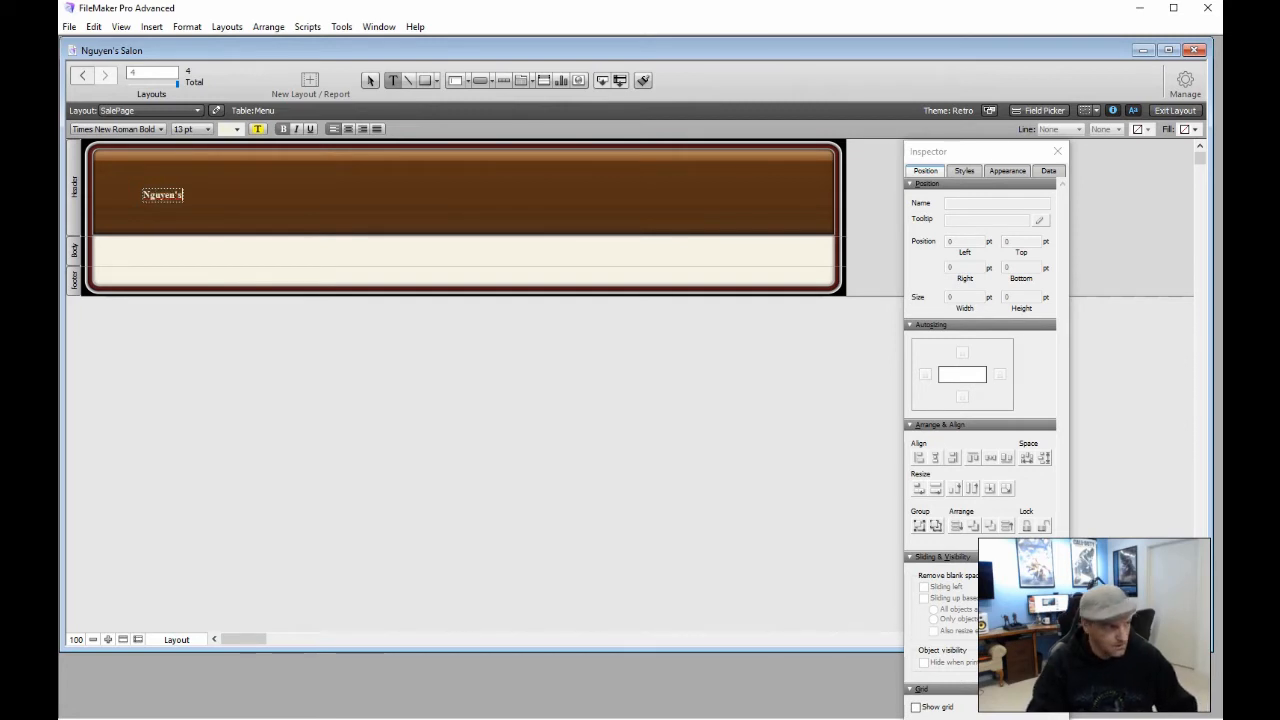
{"action": "type", "text": " Nail"}
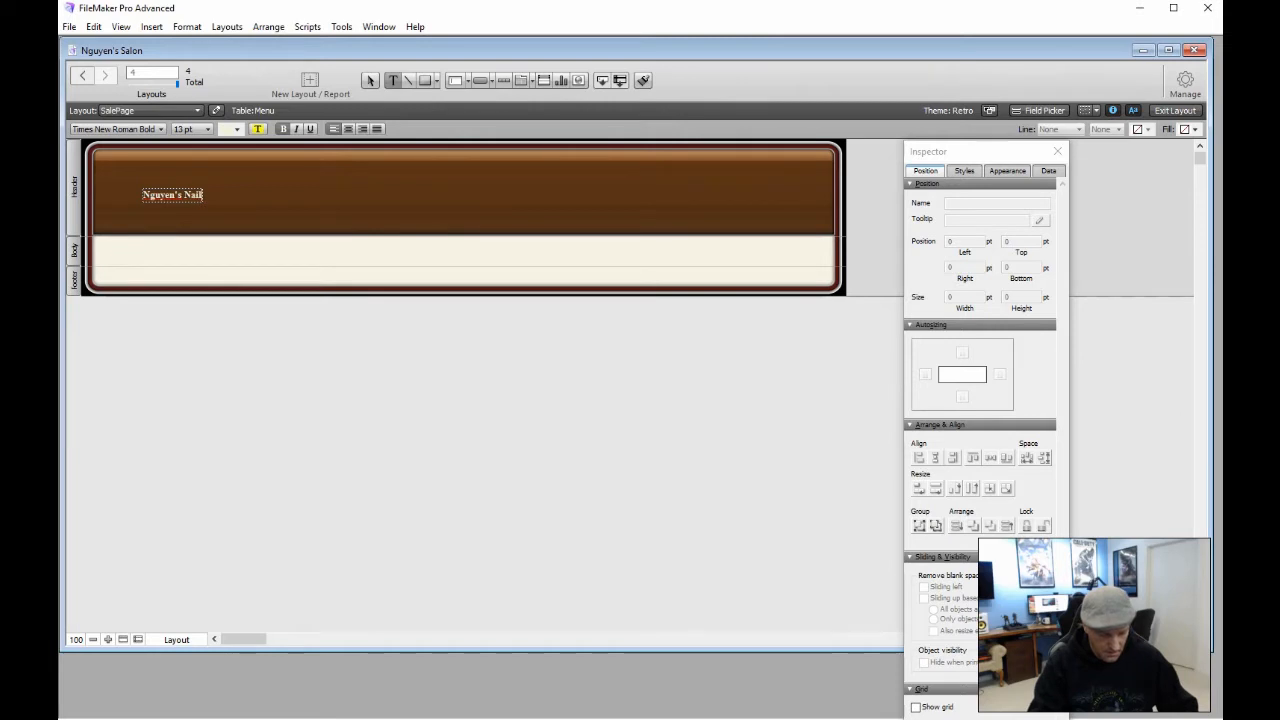
{"action": "type", "text": " Salon"}
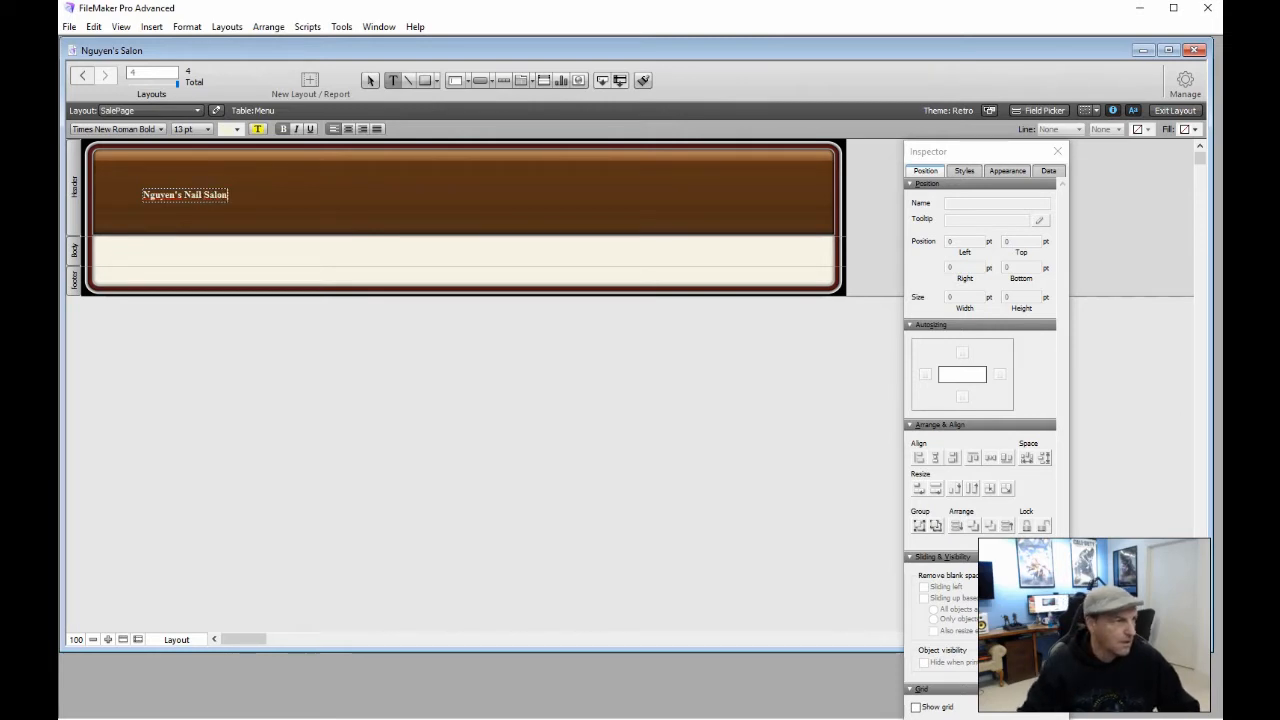
{"action": "key", "text": "Escape"}
{"action": "key", "text": "Right"}
{"action": "key", "text": "Right"}
{"action": "key", "text": "Right"}
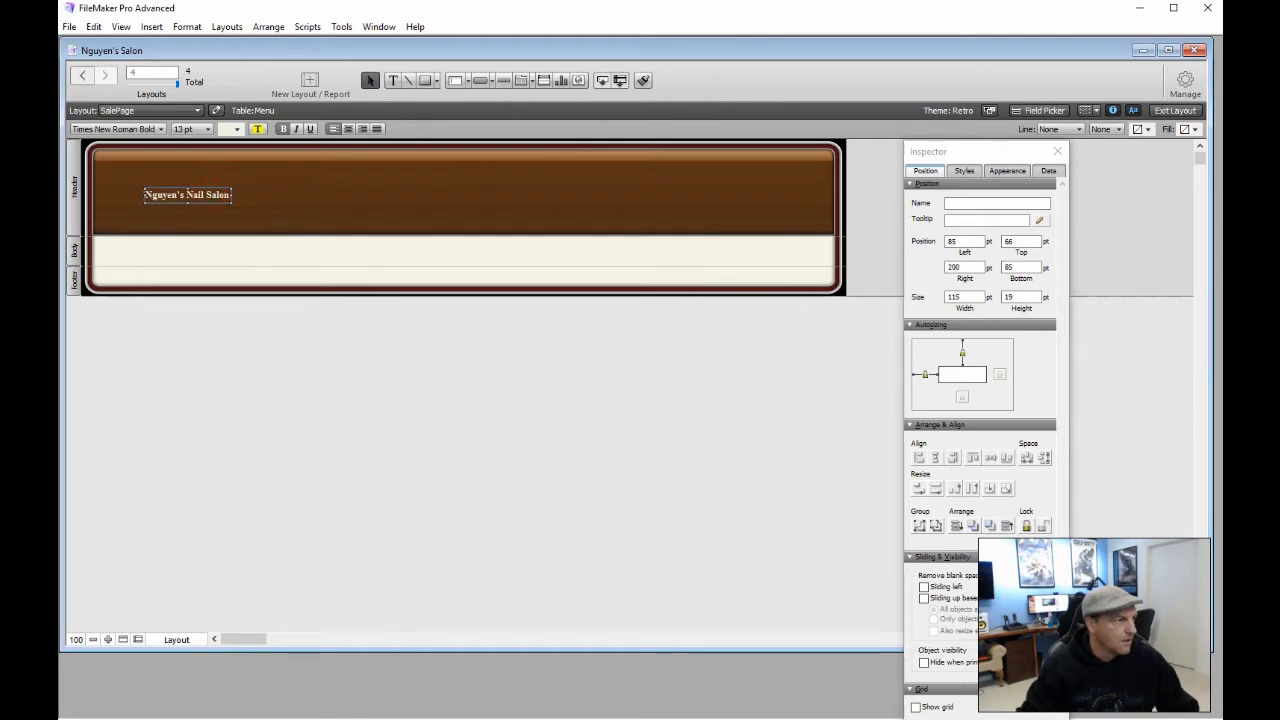
Enlarge the title to 48 pt and move it to the header's top-left
{"action": "left_click", "coordinate": [208, 128]}
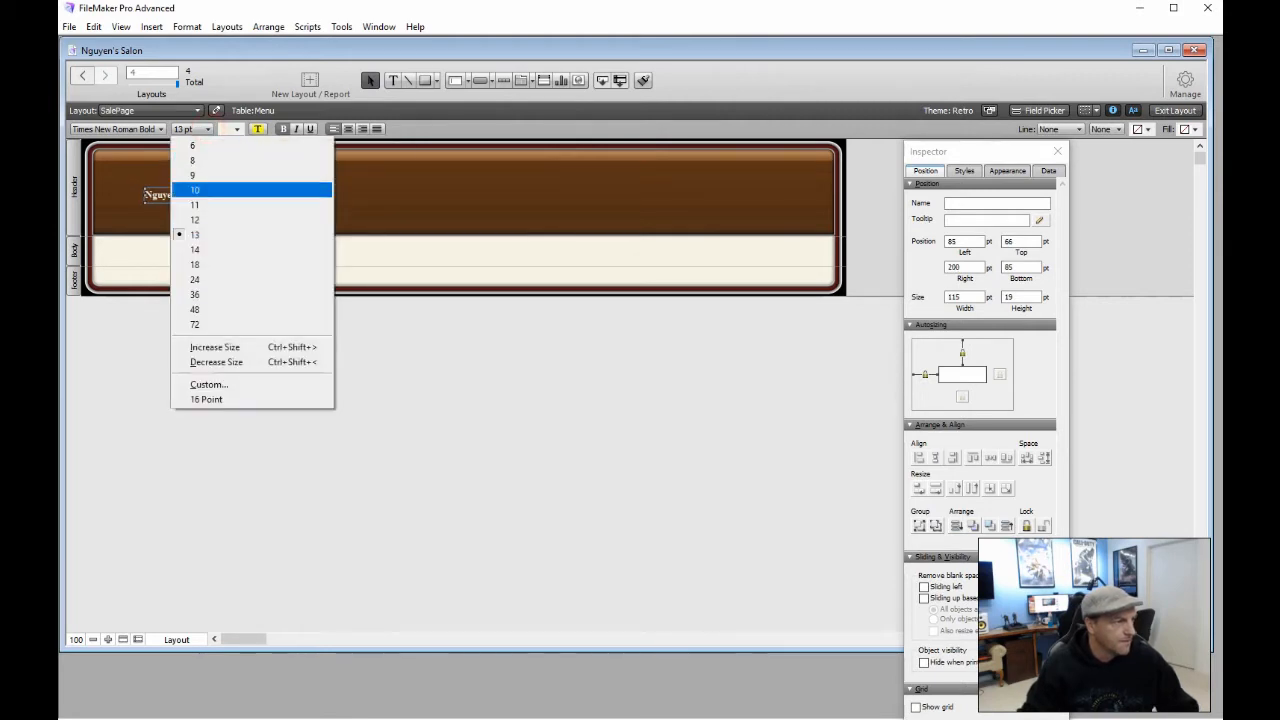
{"action": "left_click", "coordinate": [200, 288]}
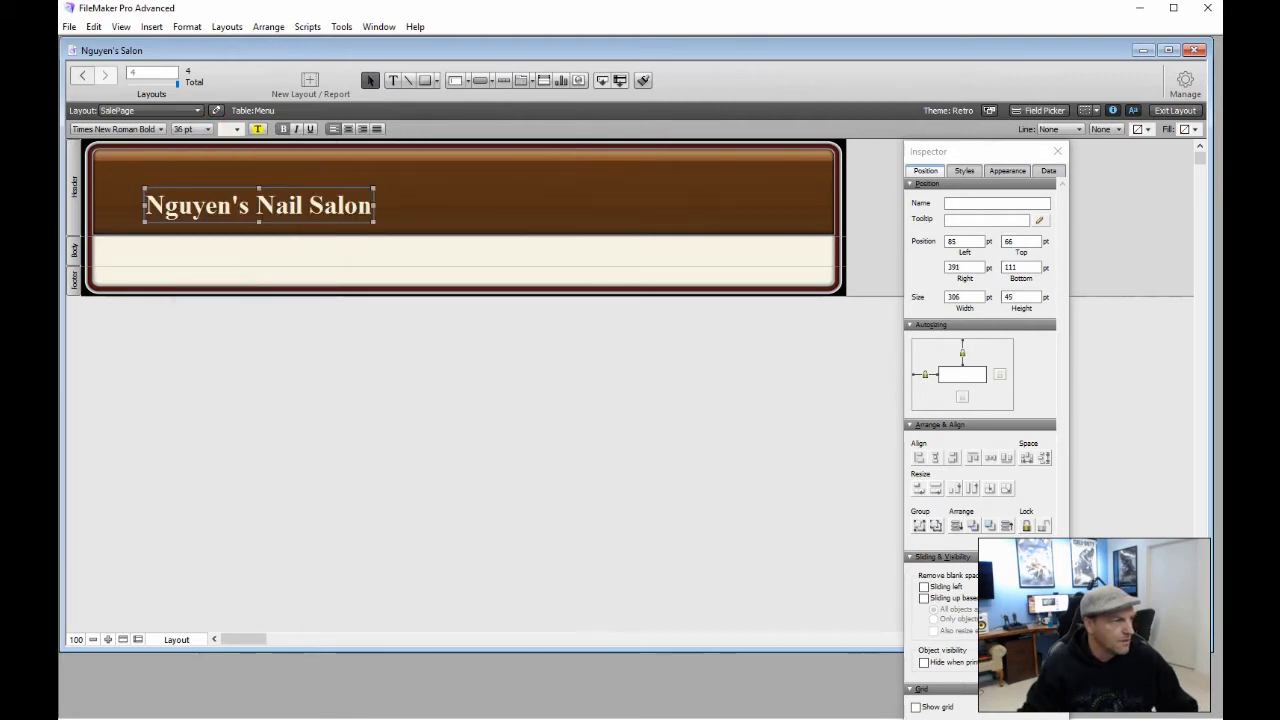
{"action": "left_click", "coordinate": [208, 128]}
{"action": "left_click", "coordinate": [200, 291]}
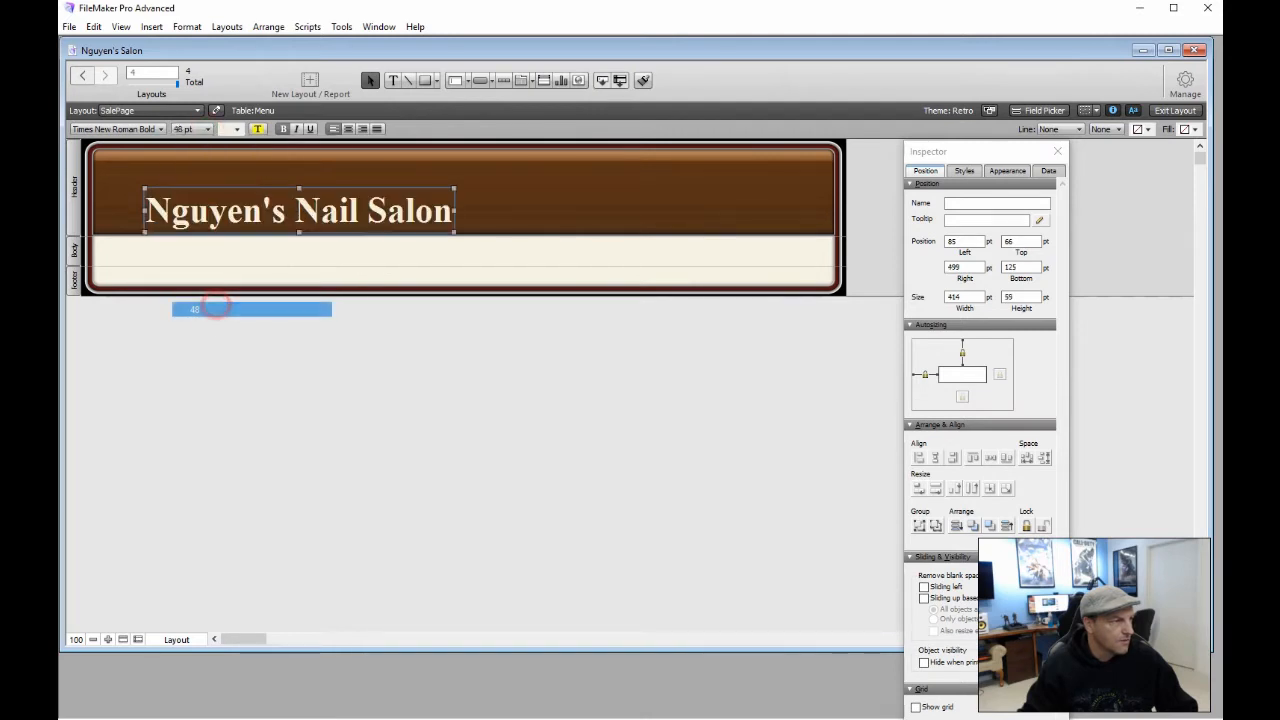
{"action": "left_click_drag", "start_coordinate": [254, 210], "coordinate": [210, 176]}
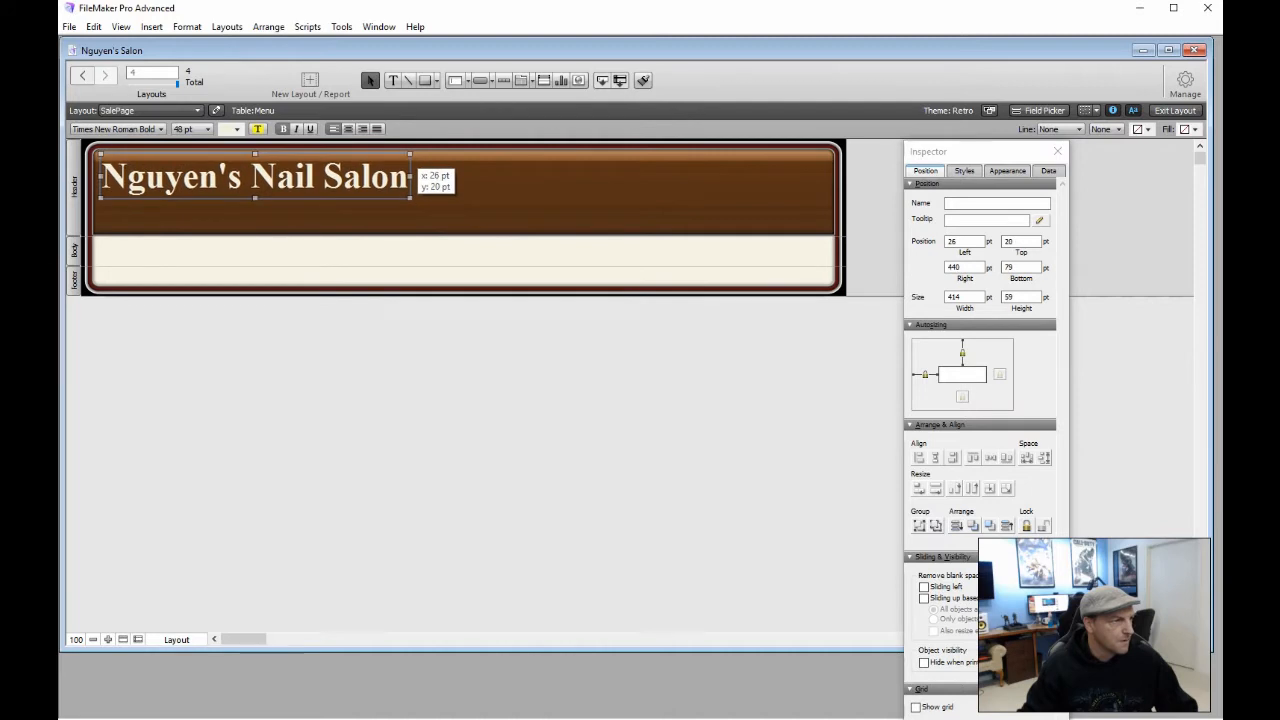
{"action": "left_click", "coordinate": [340, 390]}
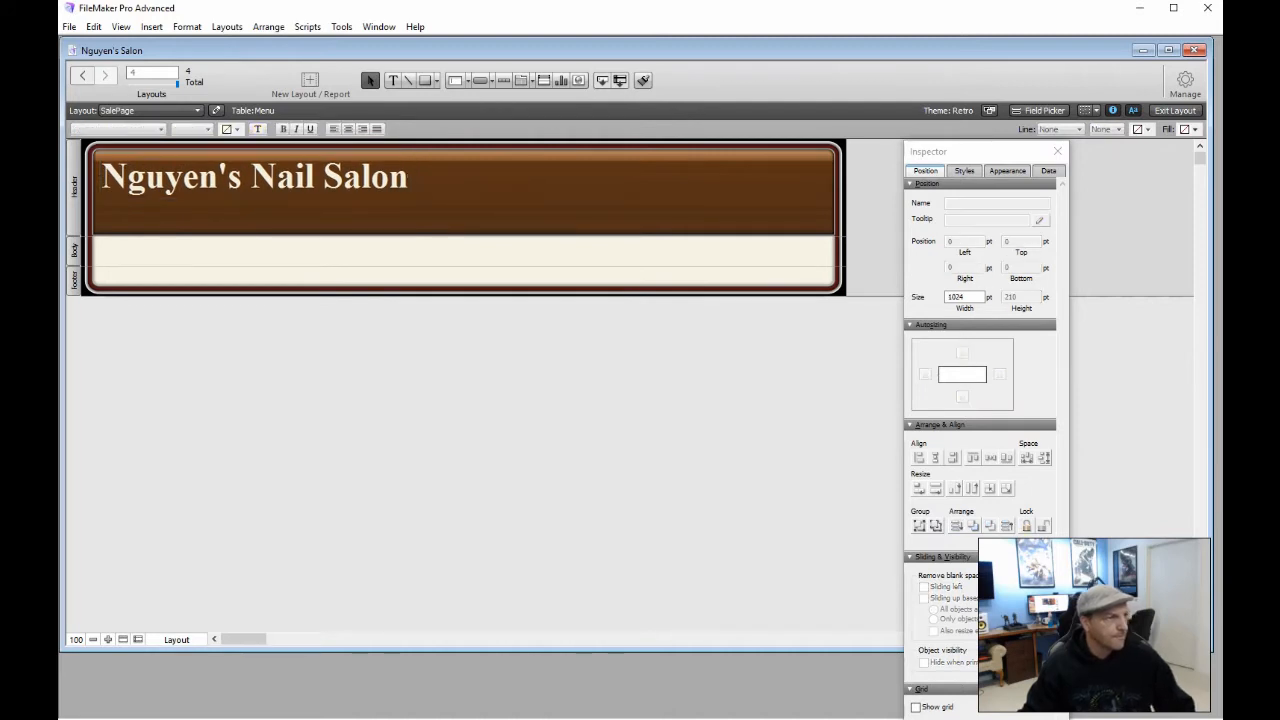
{"action": "left_click", "coordinate": [480, 80]}
Draw an Invoice button beside the title in the header with 18 pt text
{"action": "left_click_drag", "start_coordinate": [493, 166], "coordinate": [579, 190]}
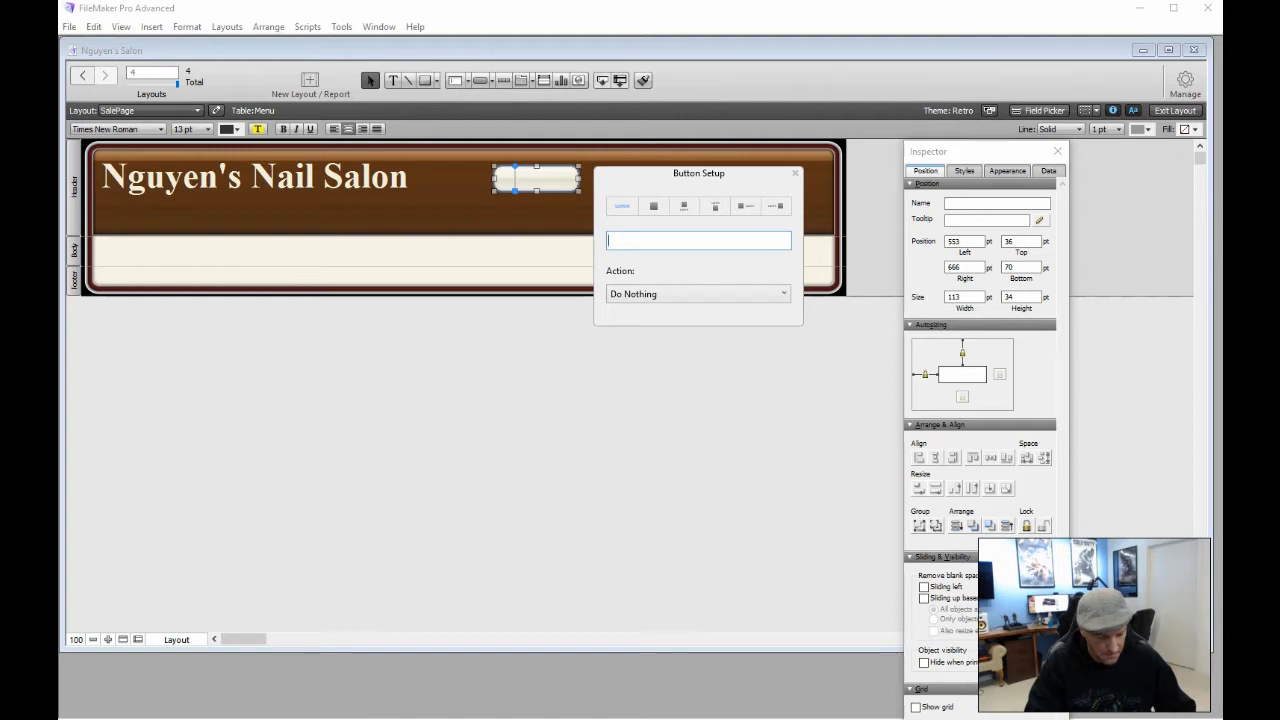
{"action": "type", "text": "voice"}
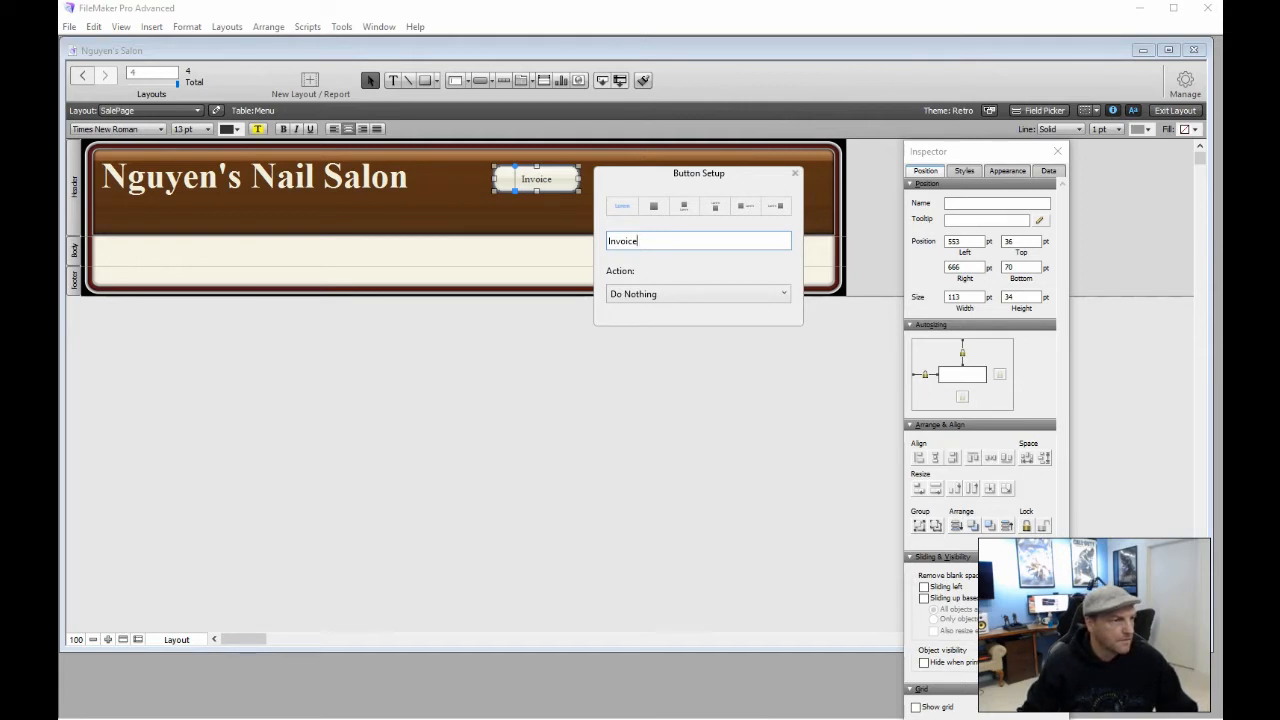
{"action": "left_click", "coordinate": [795, 174]}
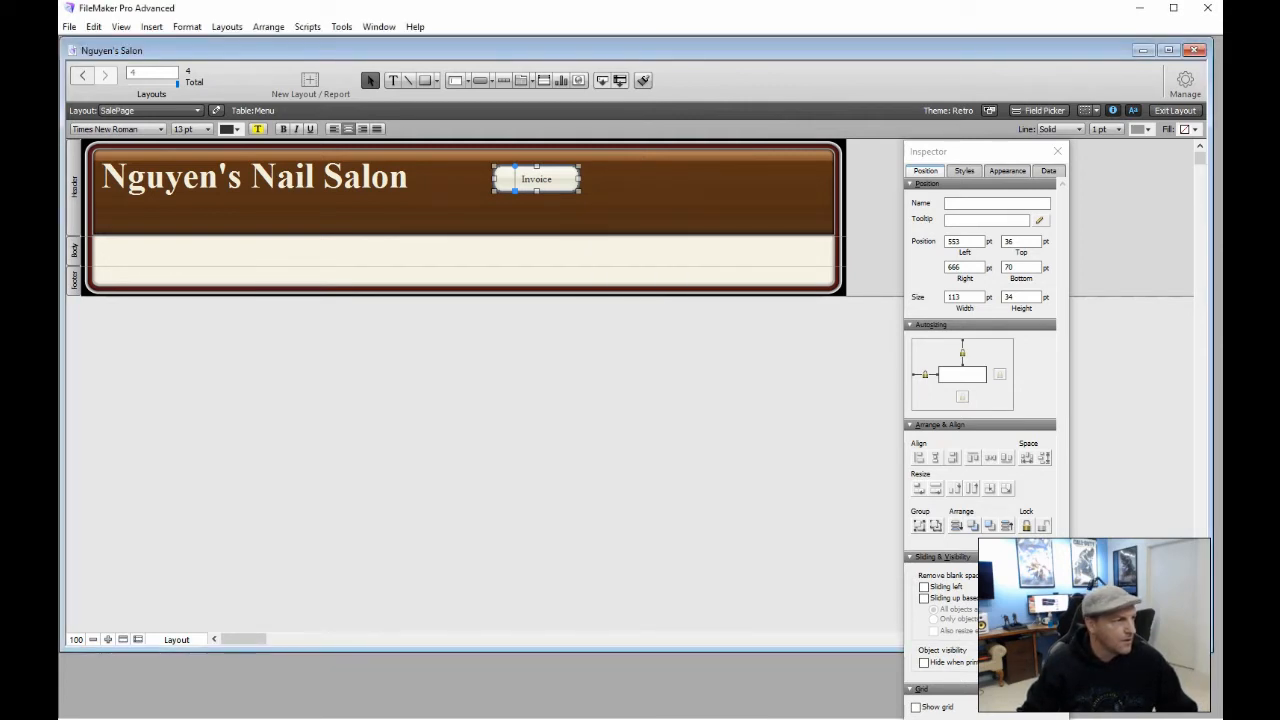
{"action": "left_click", "coordinate": [200, 129]}
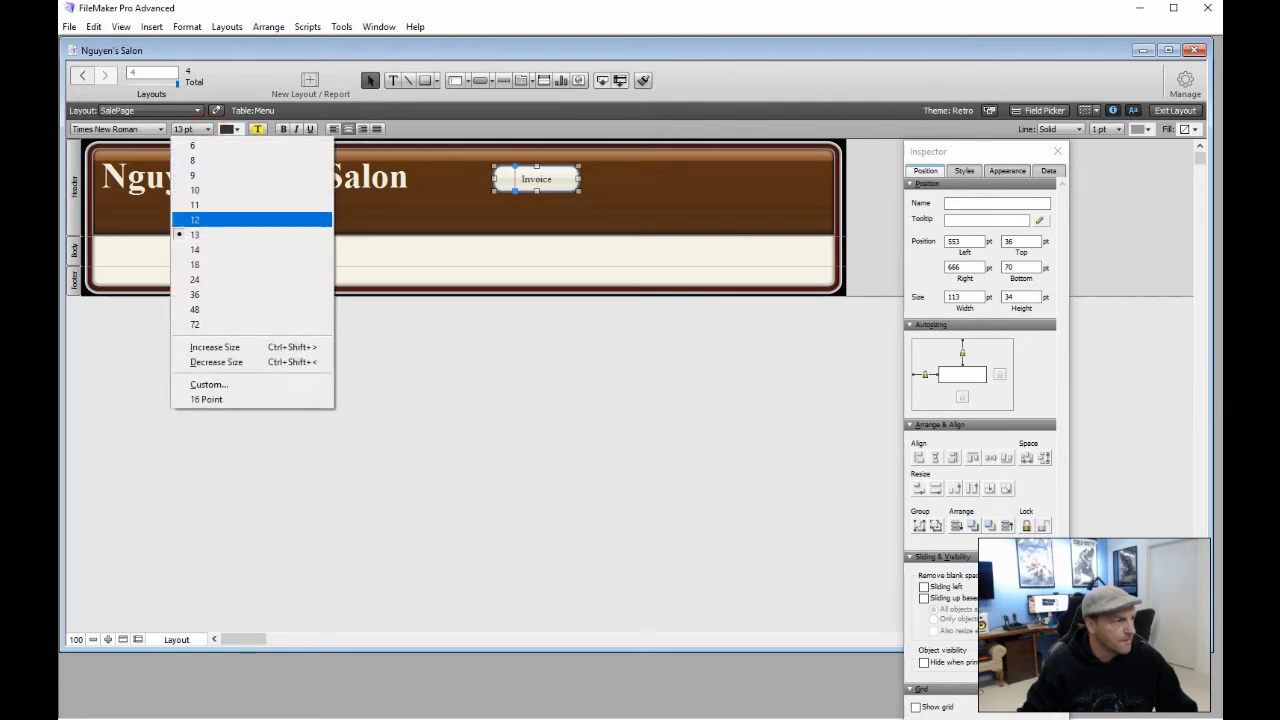
{"action": "left_click", "coordinate": [200, 264]}
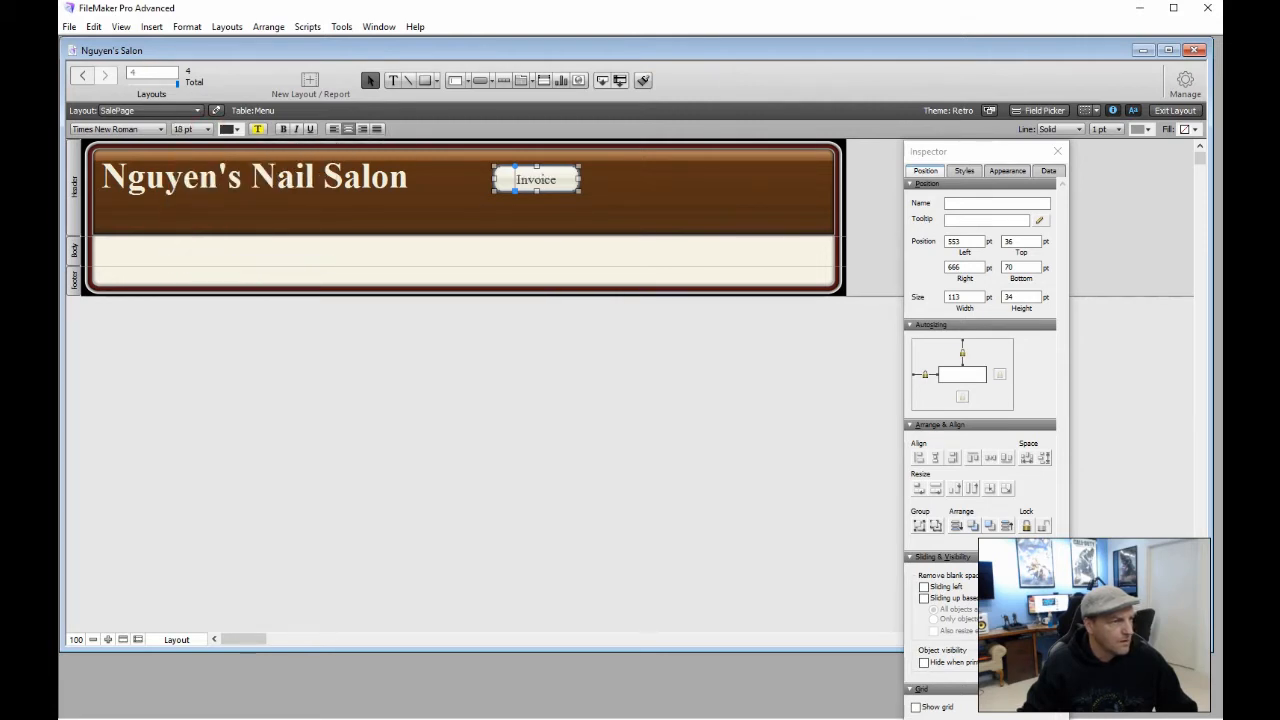
{"action": "left_click", "coordinate": [1007, 170]}
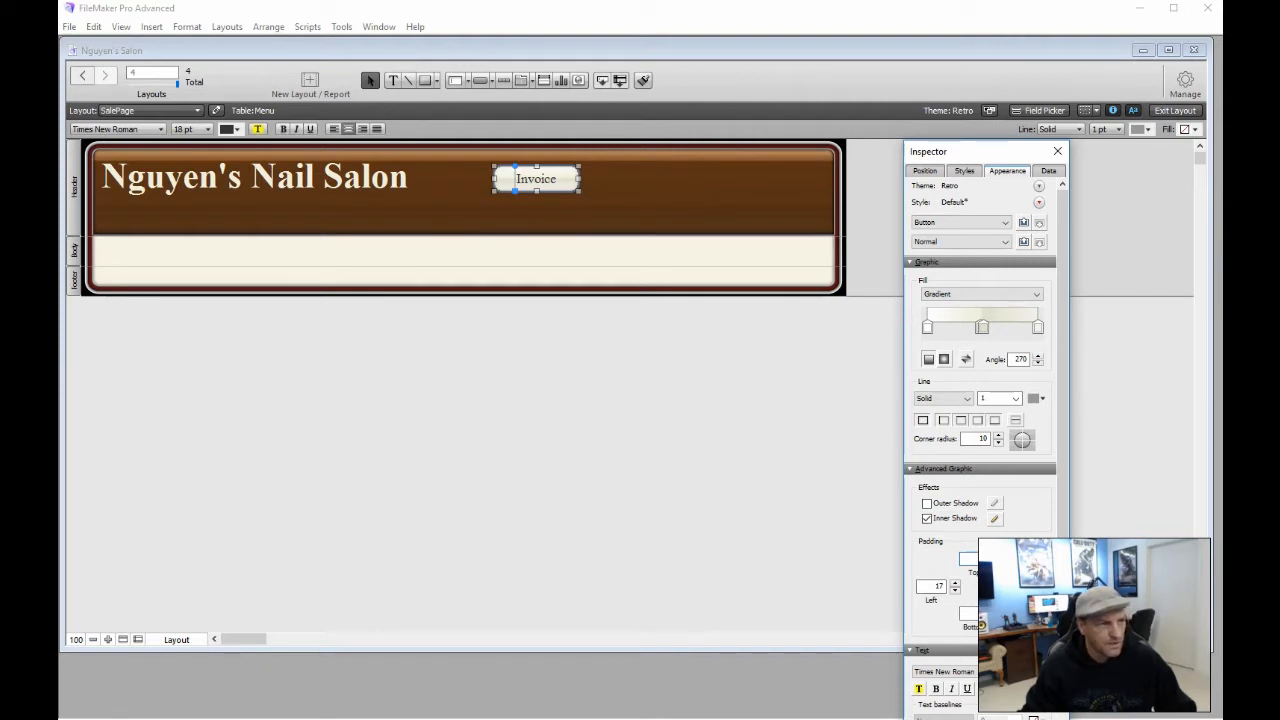
Duplicate the Invoice button into a row of three and shift them right
{"action": "left_click", "coordinate": [1057, 151]}
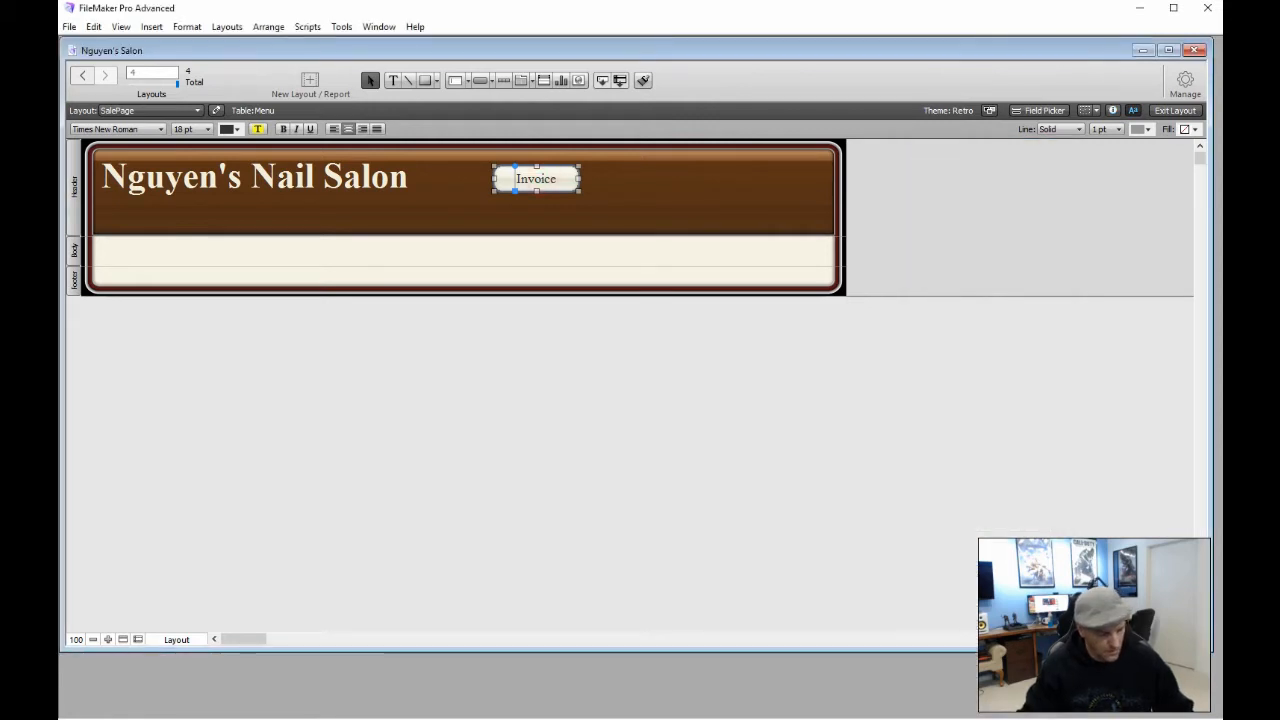
{"action": "left_click_drag", "start_coordinate": [536, 179], "coordinate": [733, 179]}
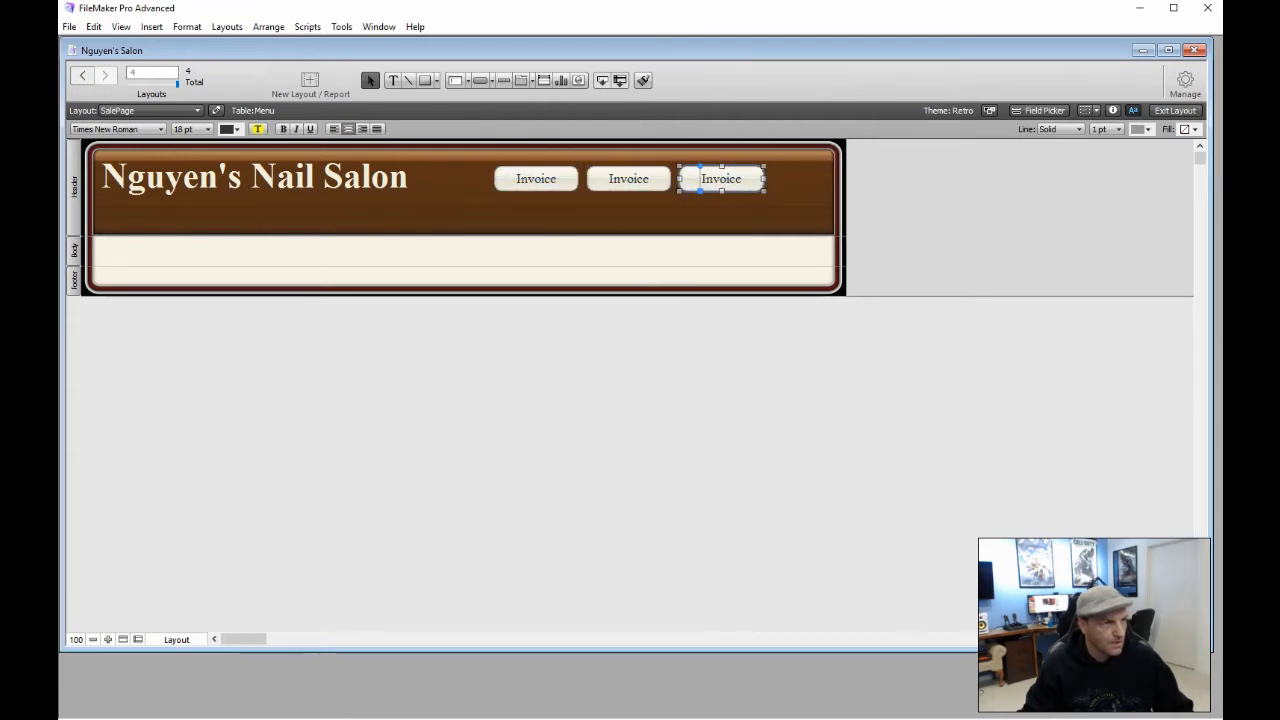
{"action": "left_click_drag", "start_coordinate": [462, 162], "coordinate": [759, 196]}
{"action": "left_click", "coordinate": [489, 188]}
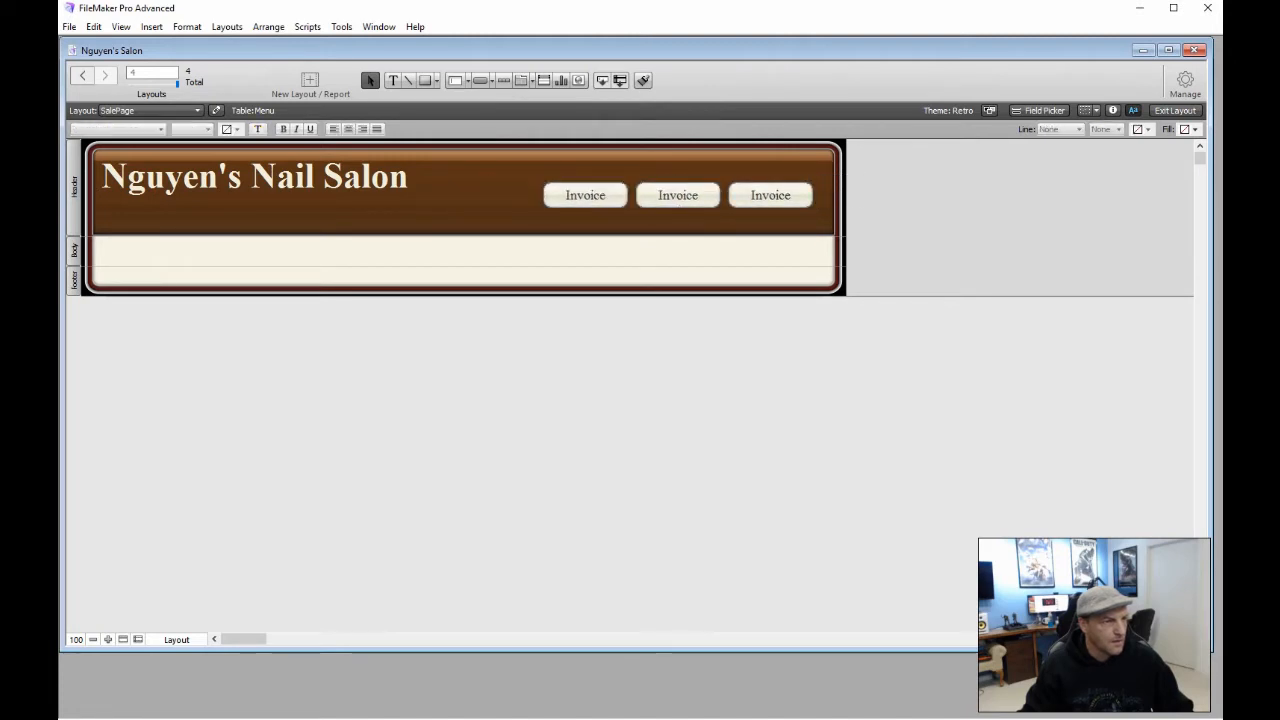
Relabel the third button Sort and delete the mis-edited middle button
{"action": "double_click", "coordinate": [768, 195]}
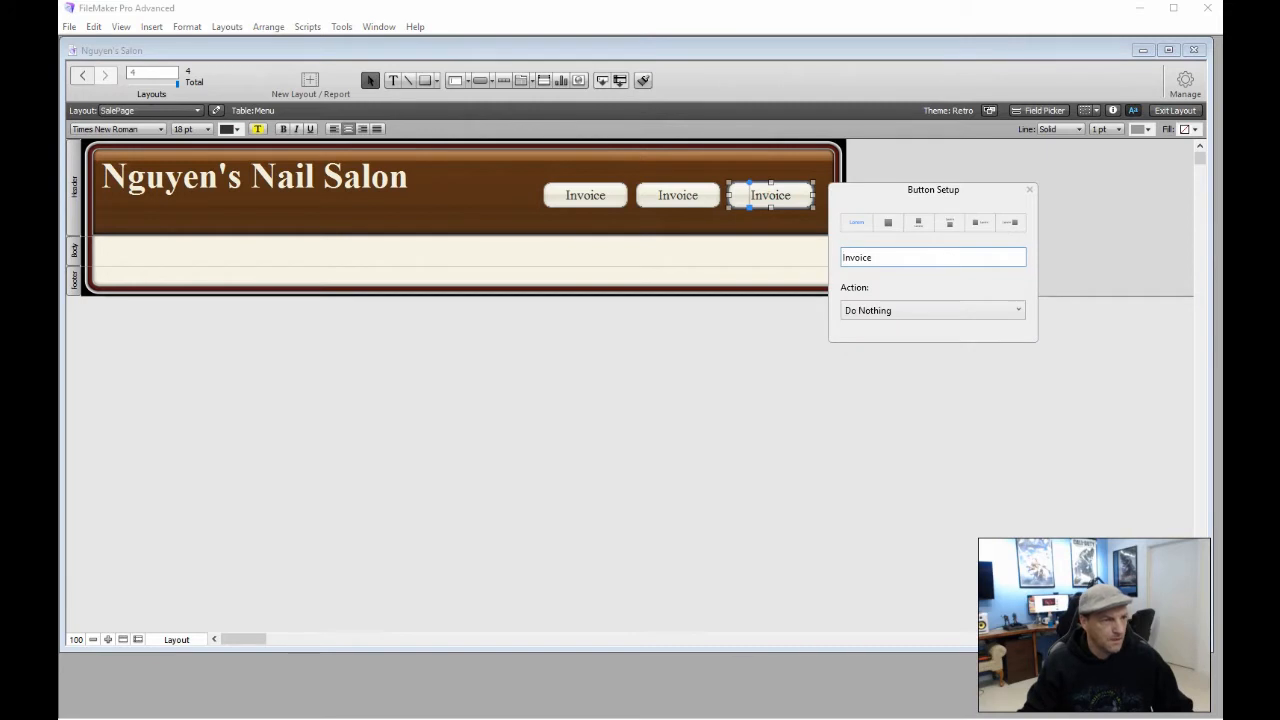
{"action": "double_click", "coordinate": [889, 255]}
{"action": "type", "text": "Sort"}
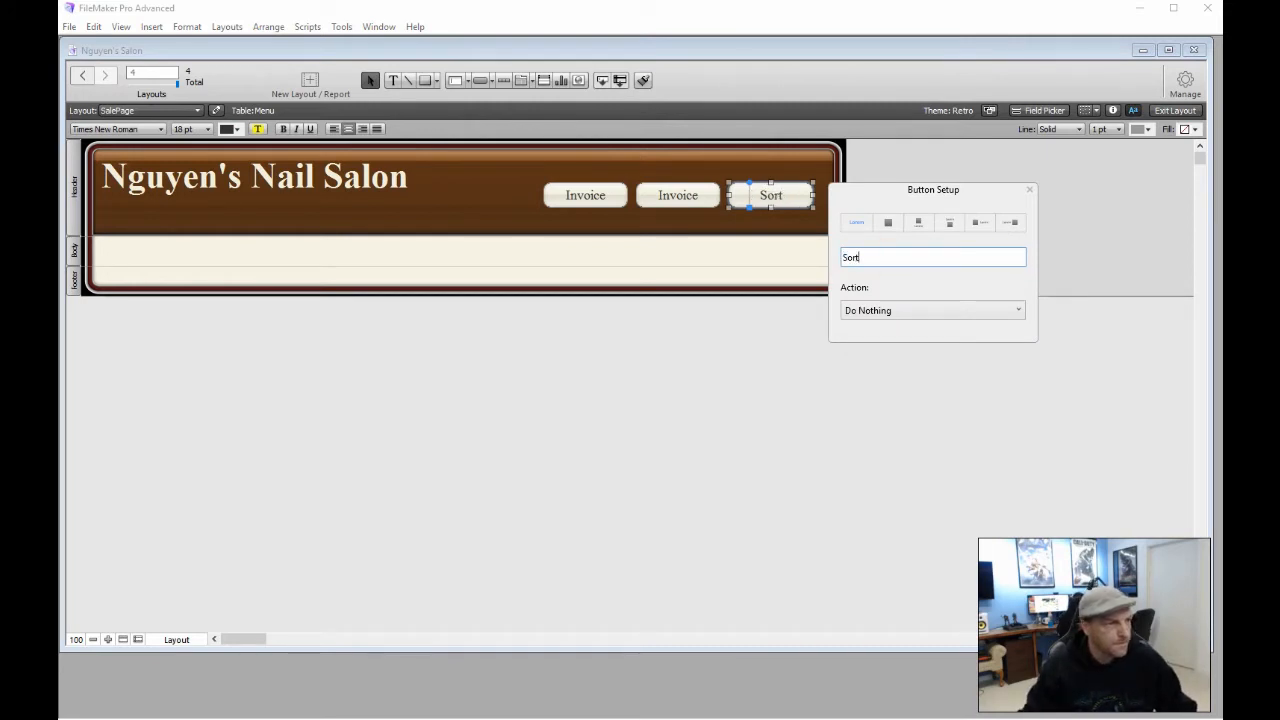
{"action": "double_click", "coordinate": [676, 195]}
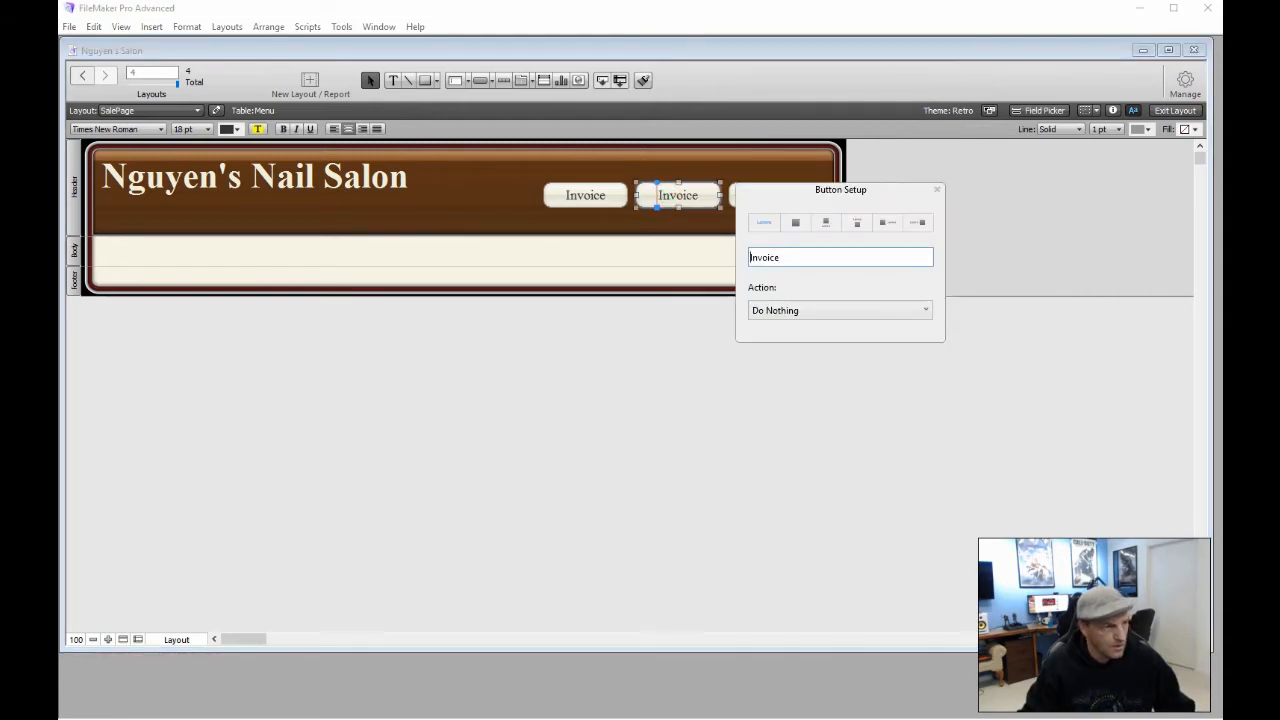
{"action": "type", "text": "Fini9sh"}
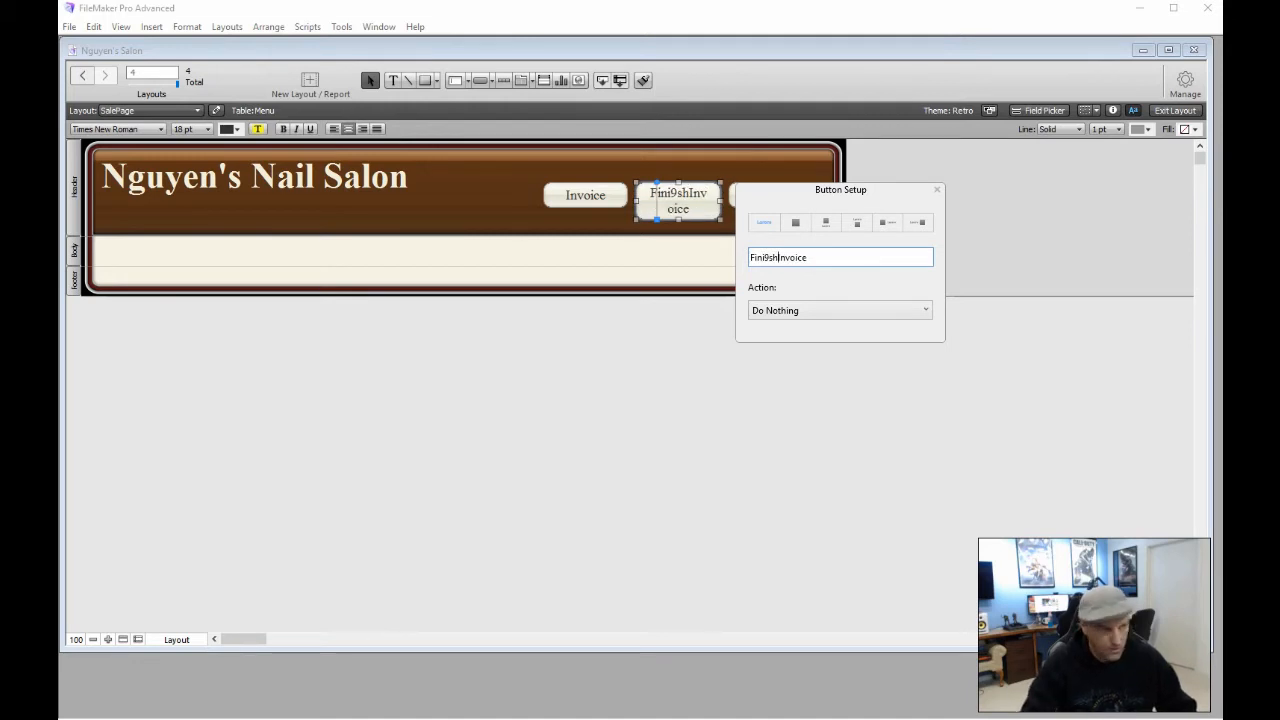
{"action": "key", "text": "BackSpace"}
{"action": "key", "text": "BackSpace"}
{"action": "key", "text": "BackSpace"}
{"action": "key", "text": "BackSpace"}
{"action": "key", "text": "BackSpace"}
{"action": "key", "text": "BackSpace"}
{"action": "key", "text": "BackSpace"}
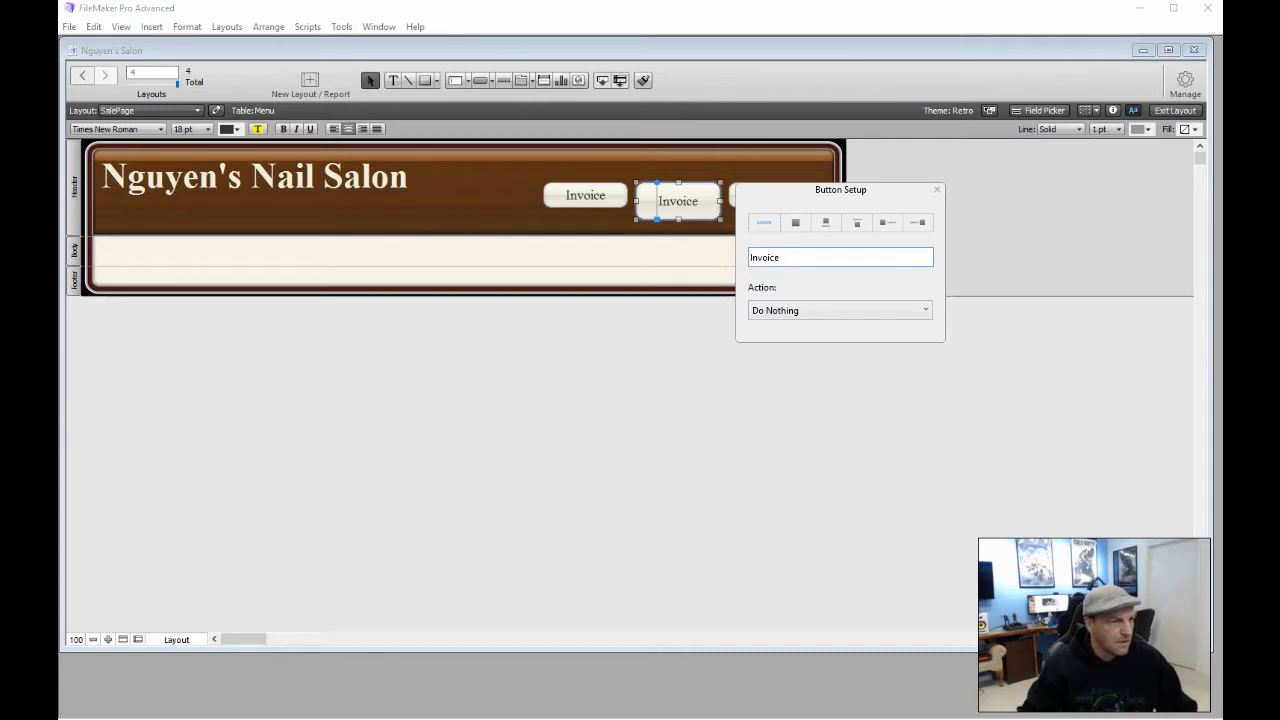
{"action": "left_click", "coordinate": [937, 189]}
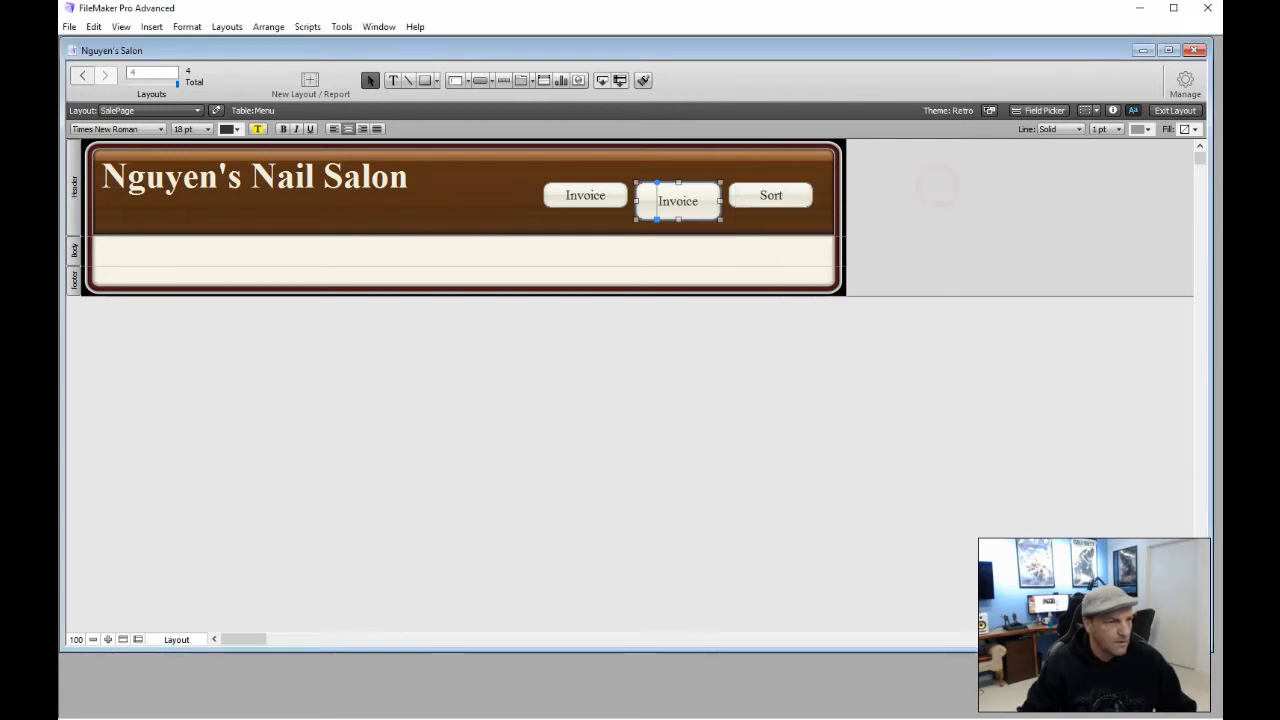
{"action": "key", "text": "Delete"}
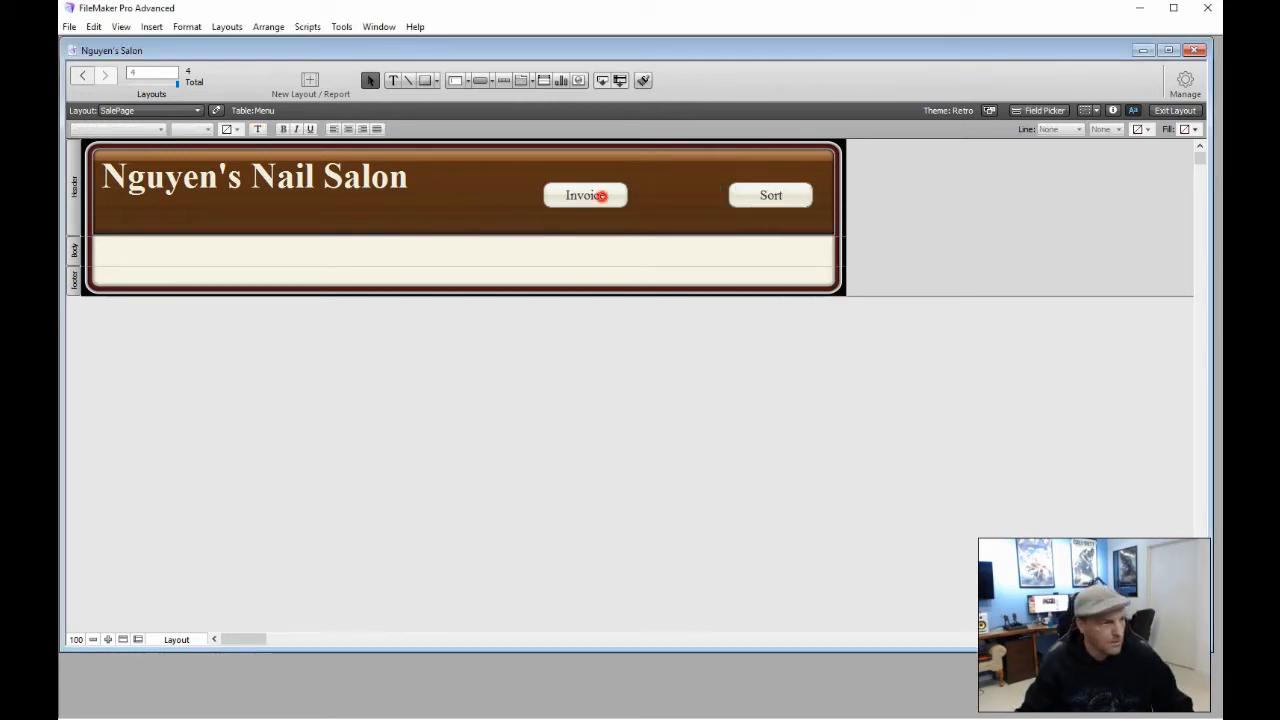
Copy the Invoice button into the middle gap and relabel it Finish
{"action": "left_click", "coordinate": [600, 195]}
{"action": "left_click_drag", "start_coordinate": [600, 195], "coordinate": [693, 195]}
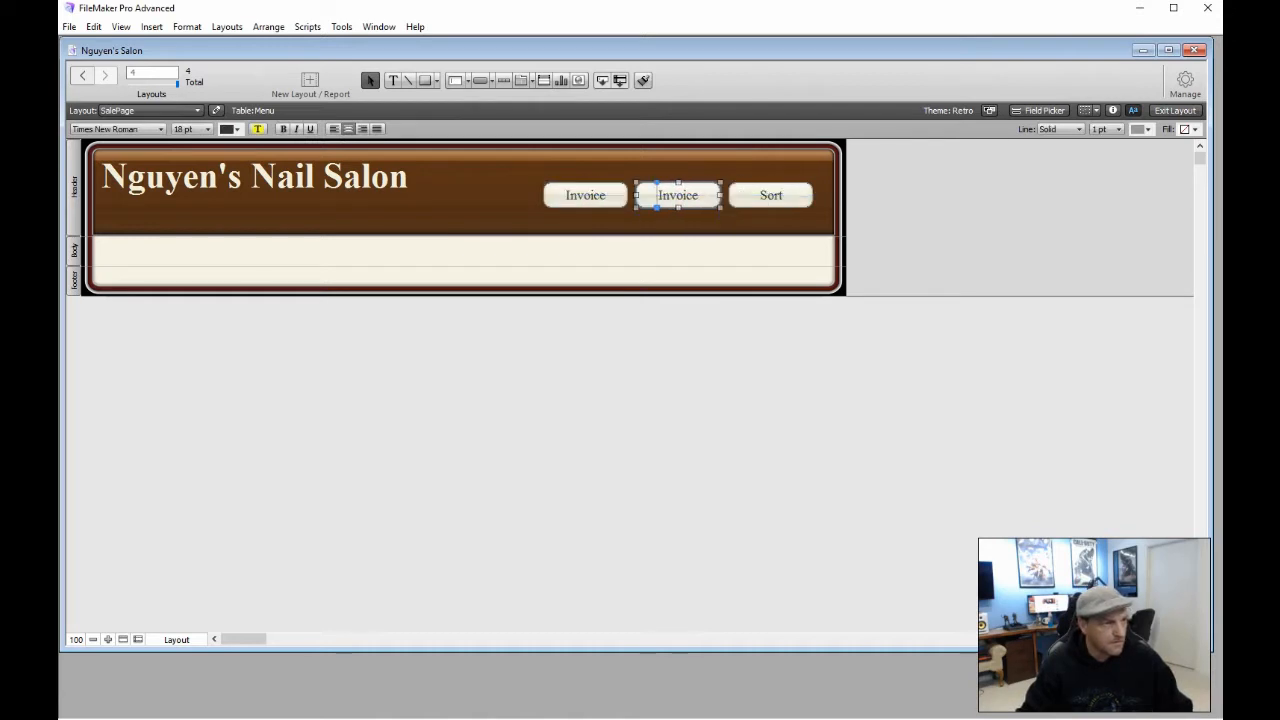
{"action": "double_click", "coordinate": [697, 197]}
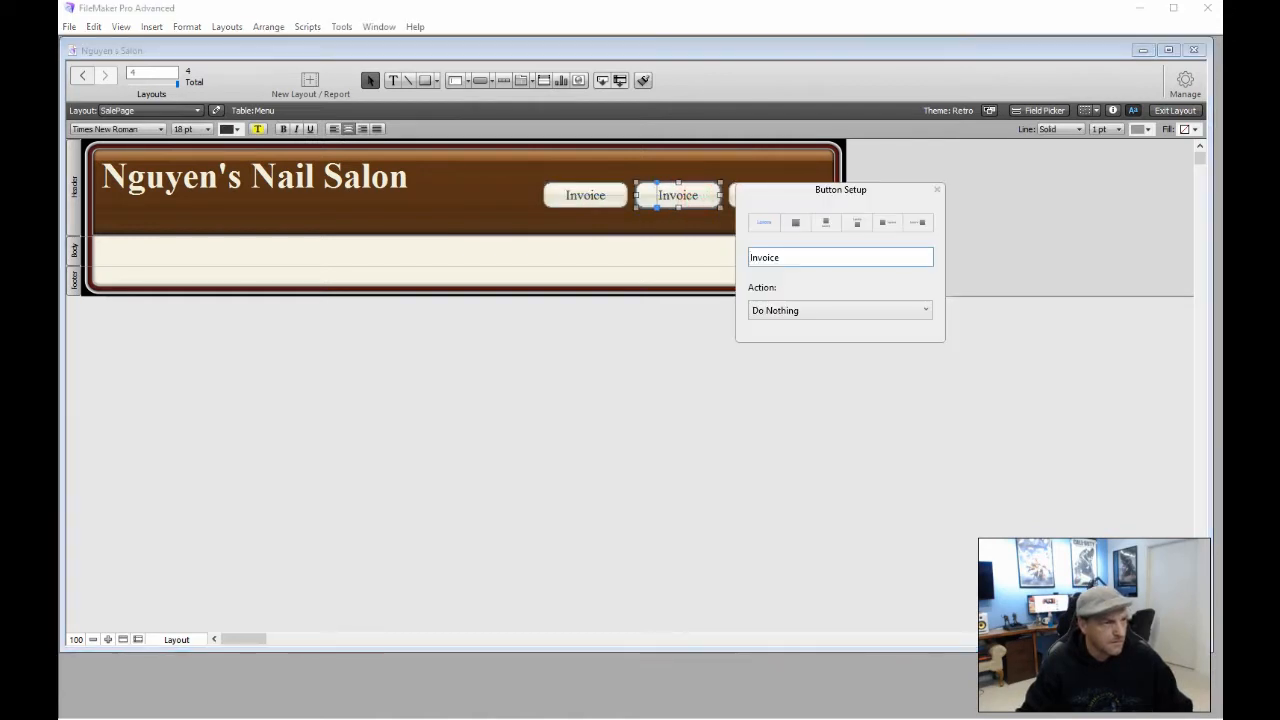
{"action": "double_click", "coordinate": [787, 258]}
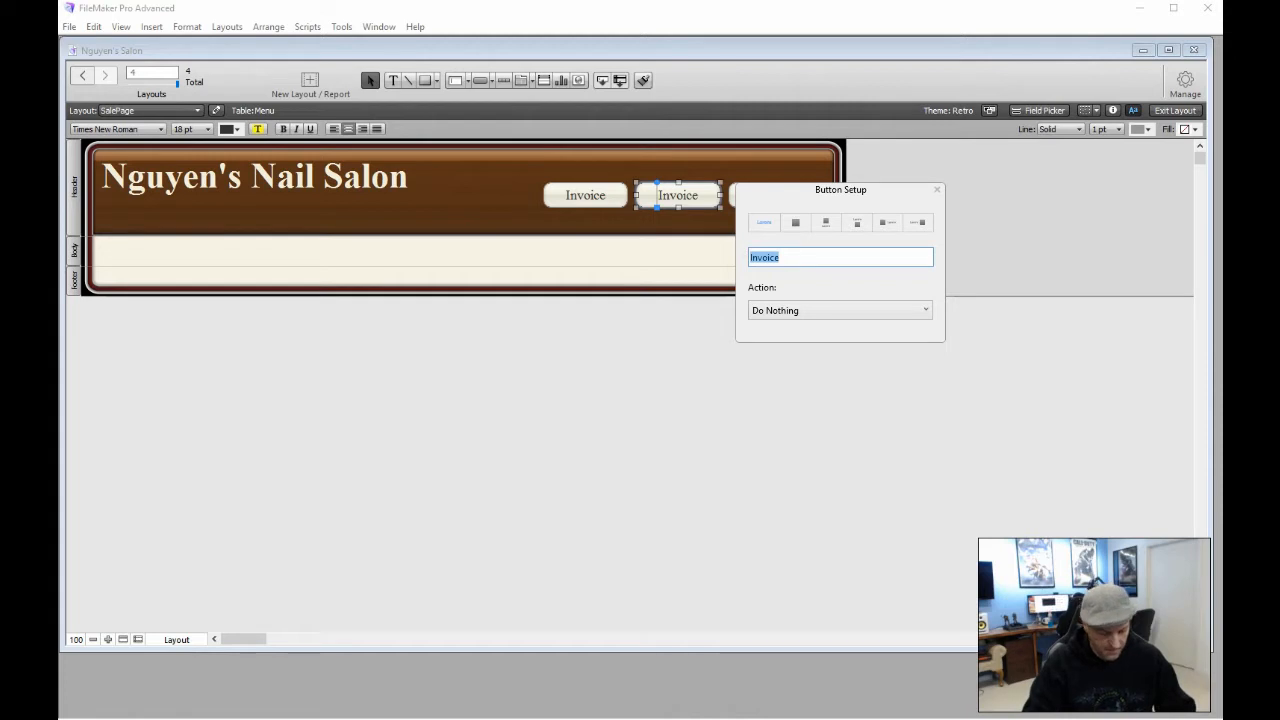
{"action": "type", "text": "Finish"}
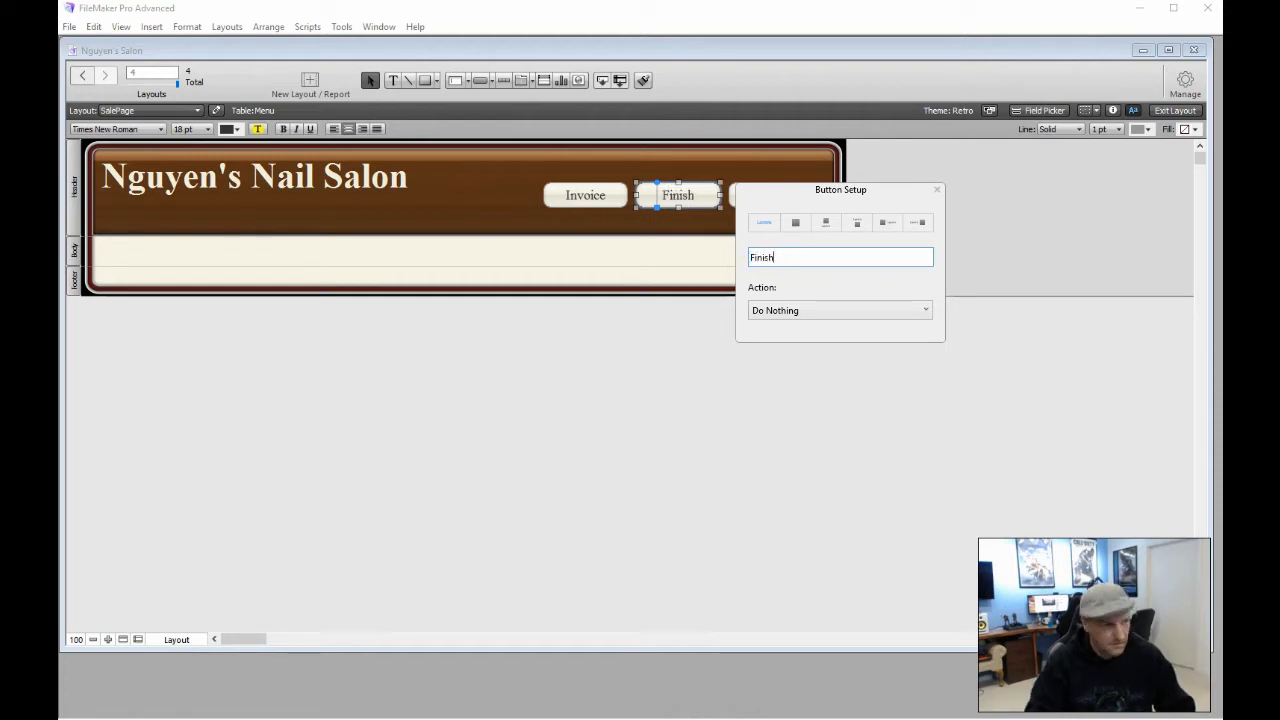
{"action": "left_click", "coordinate": [649, 361]}
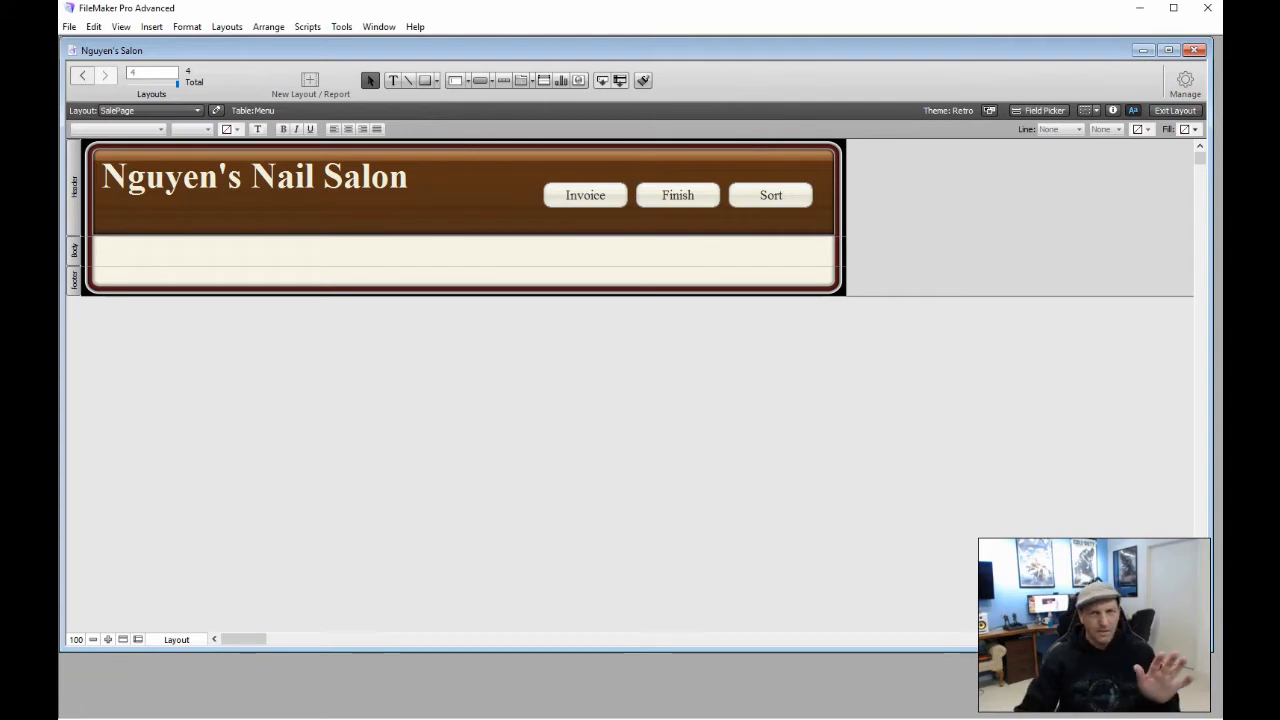
Lower the Invoice, Finish and Sort button row and show the Field Picker
{"action": "left_click_drag", "start_coordinate": [512, 172], "coordinate": [775, 206]}
{"action": "left_click", "coordinate": [467, 195]}
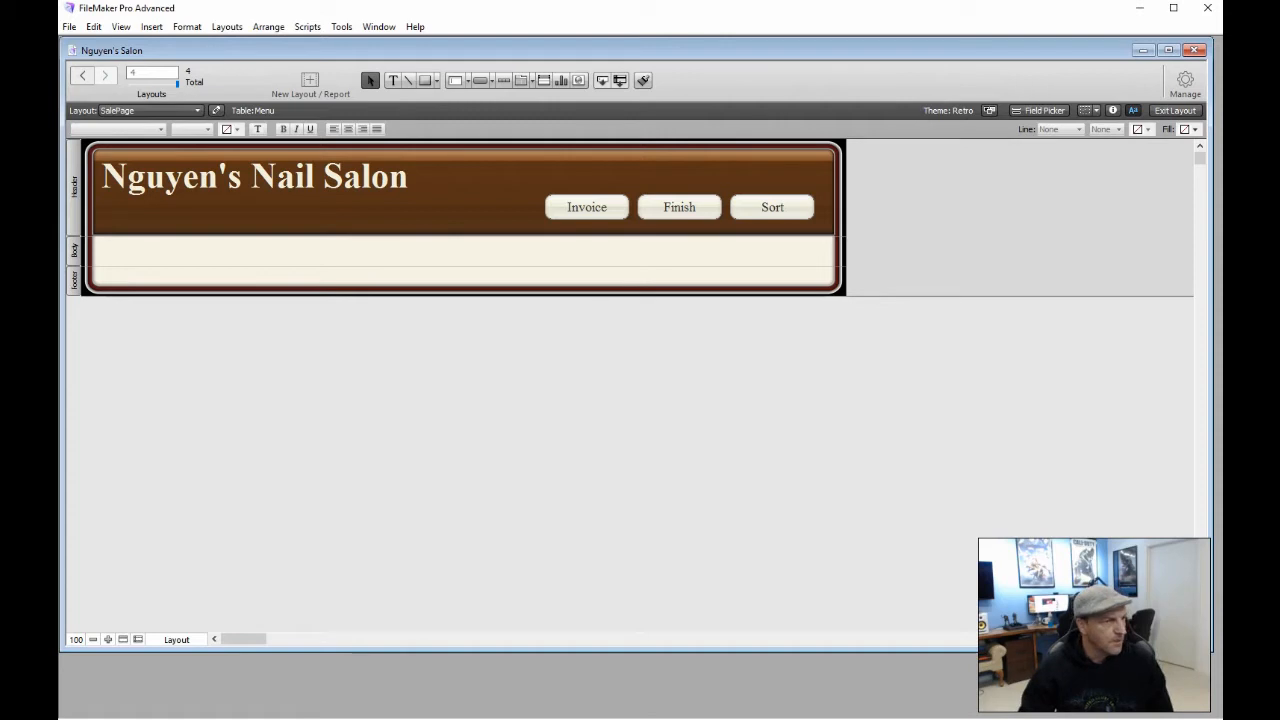
{"action": "left_click", "coordinate": [1041, 111]}
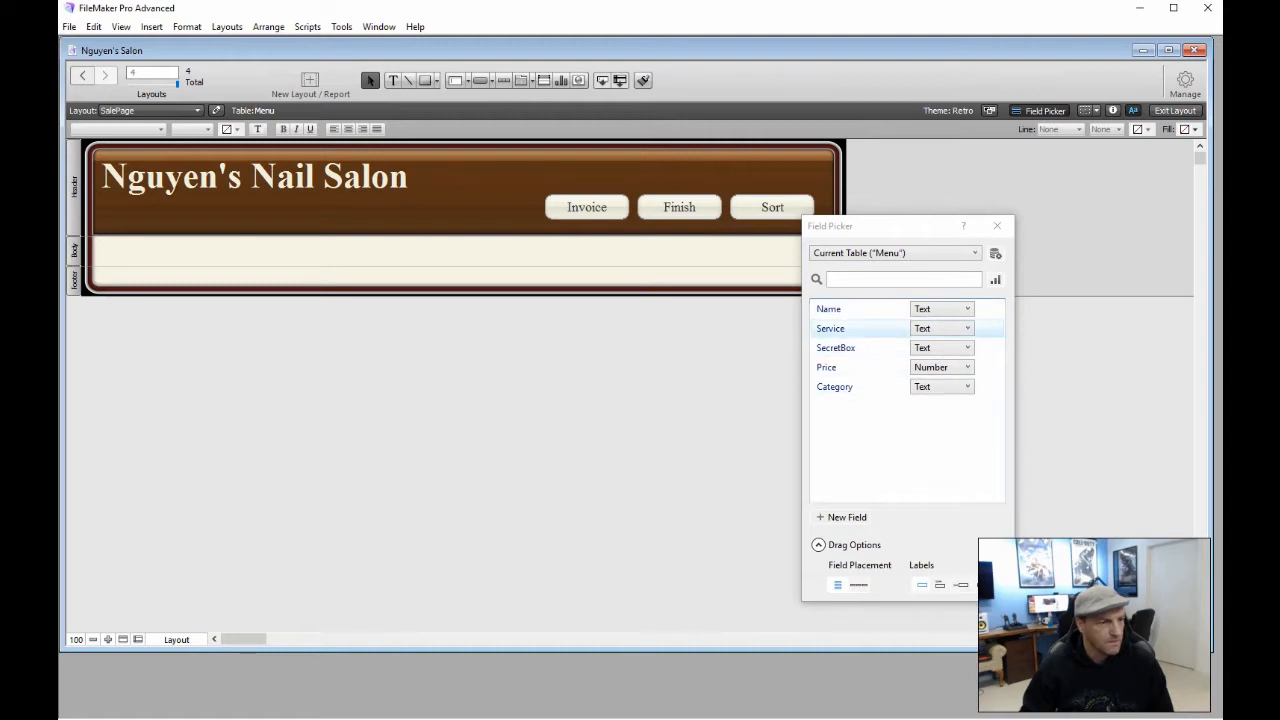
Place the Service and Category fields in the body row and adjust their widths
{"action": "left_click_drag", "start_coordinate": [845, 328], "coordinate": [578, 240]}
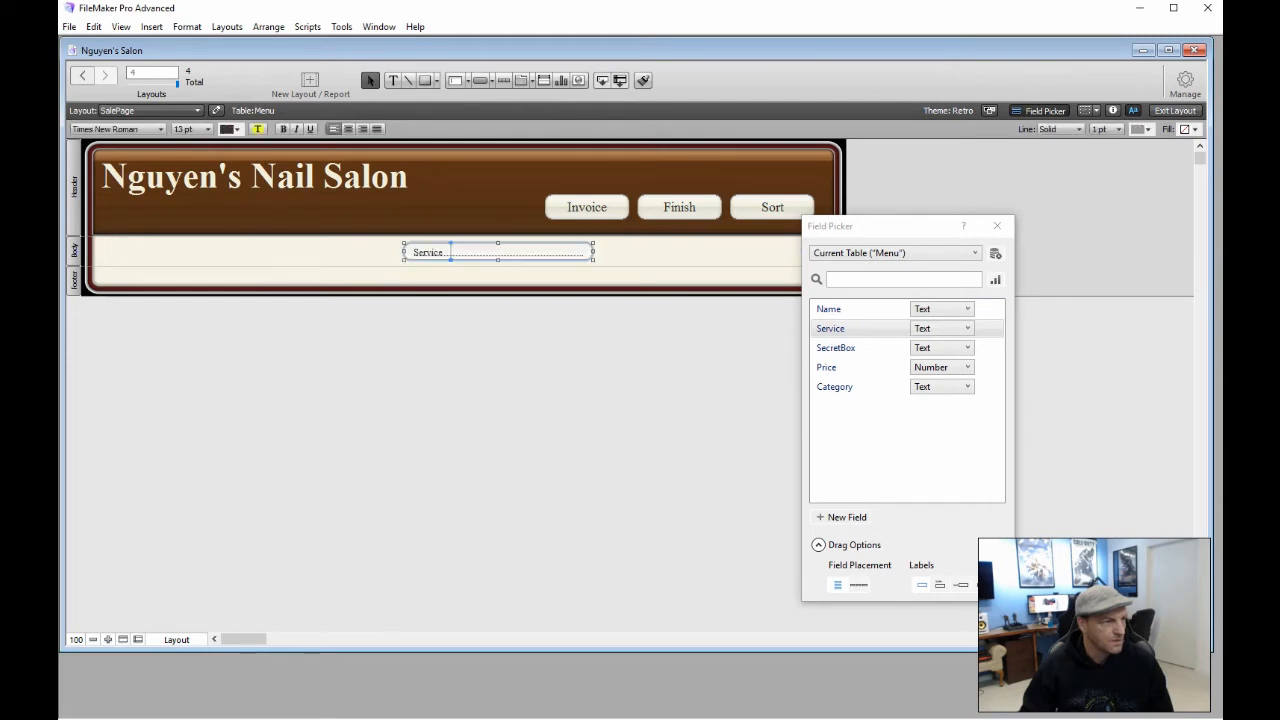
{"action": "left_click_drag", "start_coordinate": [403, 251], "coordinate": [339, 251]}
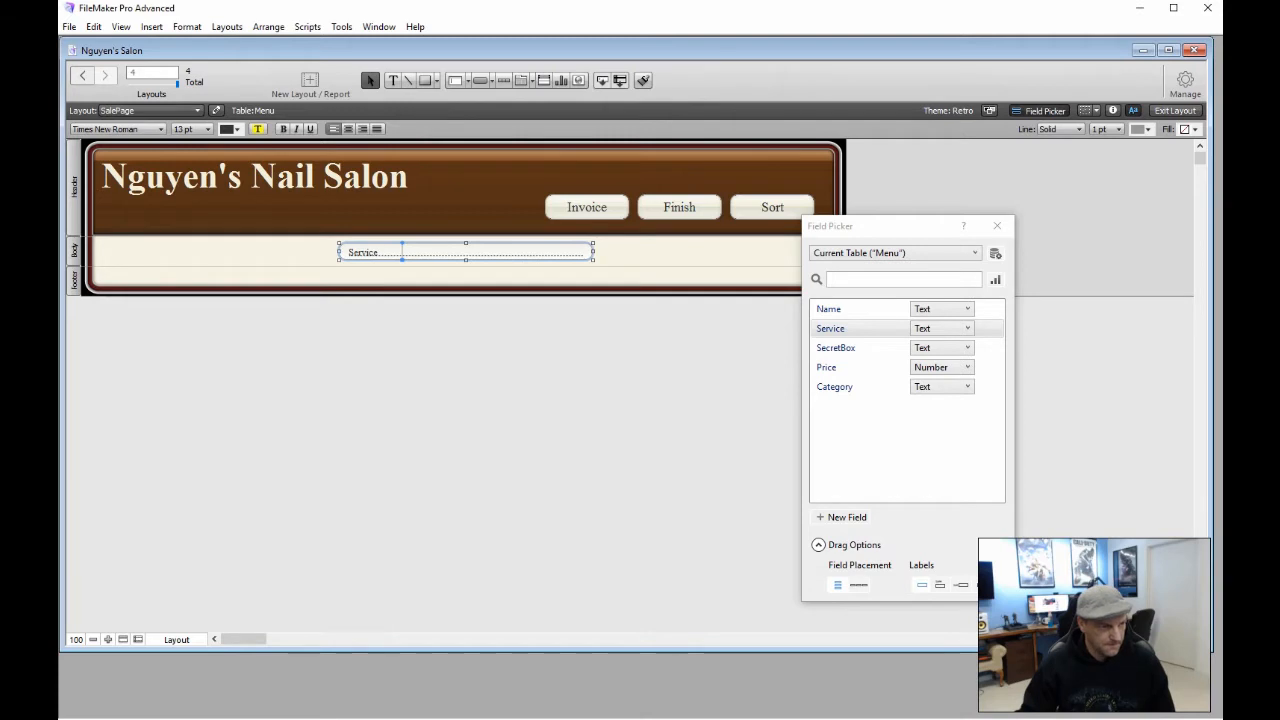
{"action": "left_click_drag", "start_coordinate": [834, 386], "coordinate": [337, 248]}
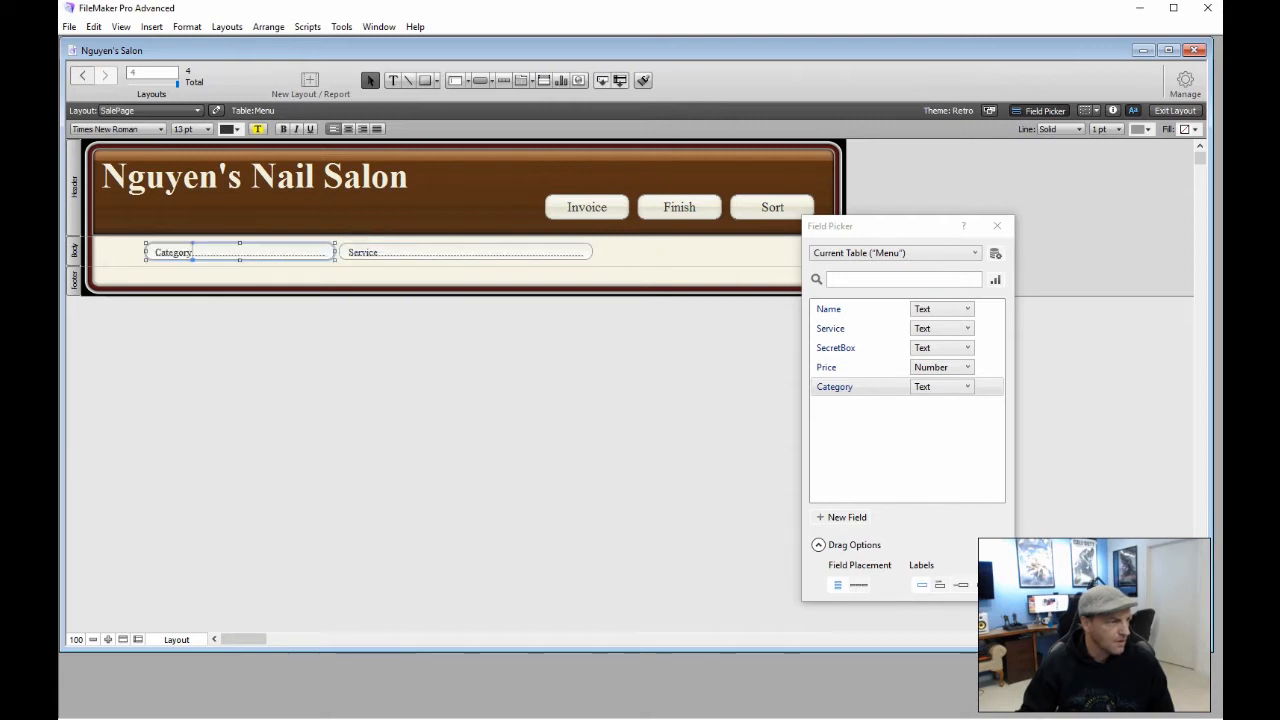
{"action": "mouse_move", "coordinate": [146, 252]}
{"action": "left_mouse_down"}
{"action": "mouse_move", "coordinate": [199, 252]}
{"action": "mouse_move", "coordinate": [162, 252]}
{"action": "left_mouse_up"}
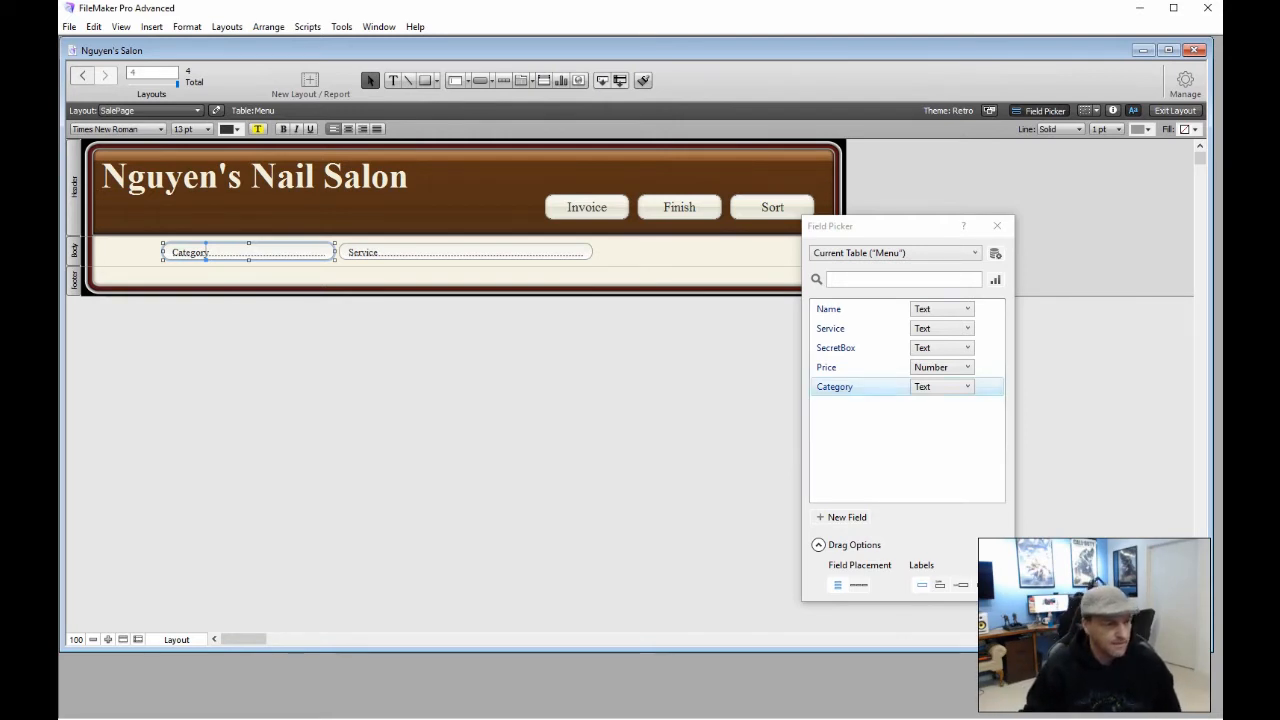
Add and widen the Price field, then set all three fields' text to 24 pt
{"action": "left_click_drag", "start_coordinate": [829, 367], "coordinate": [704, 250]}
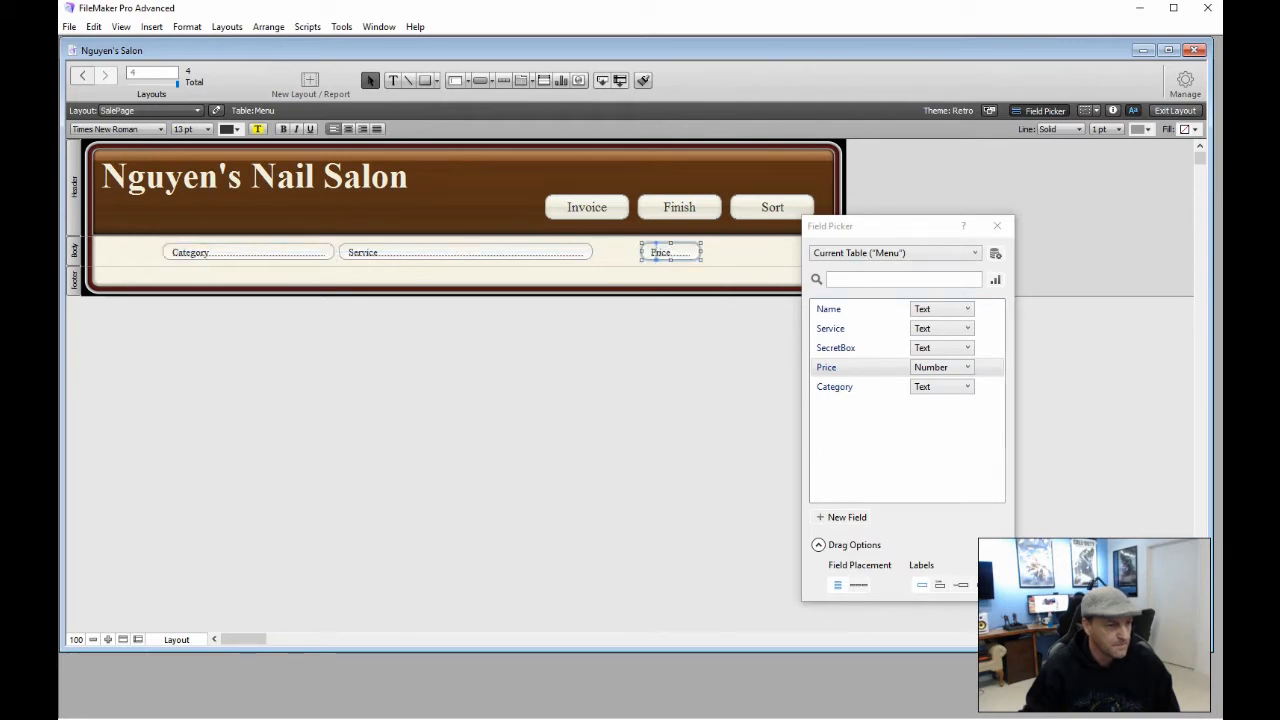
{"action": "left_click_drag", "start_coordinate": [911, 222], "coordinate": [630, 310]}
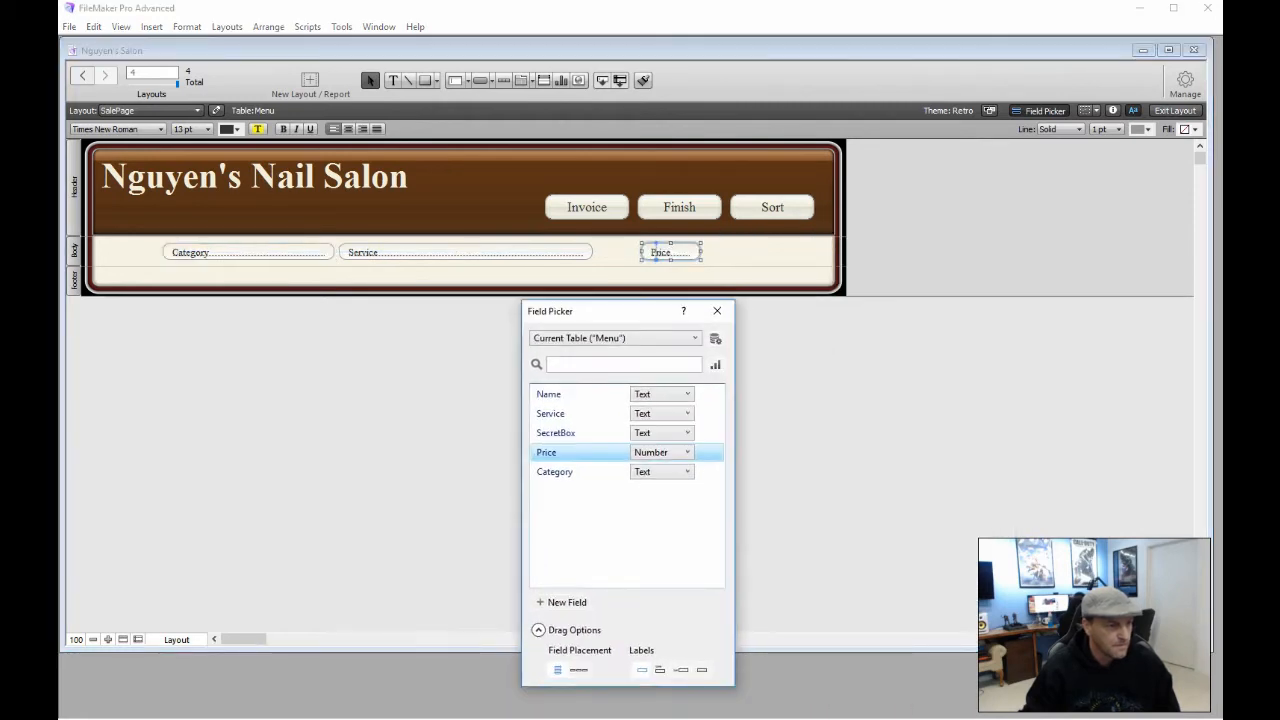
{"action": "left_click_drag", "start_coordinate": [702, 252], "coordinate": [760, 252]}
{"action": "left_click", "coordinate": [838, 351]}
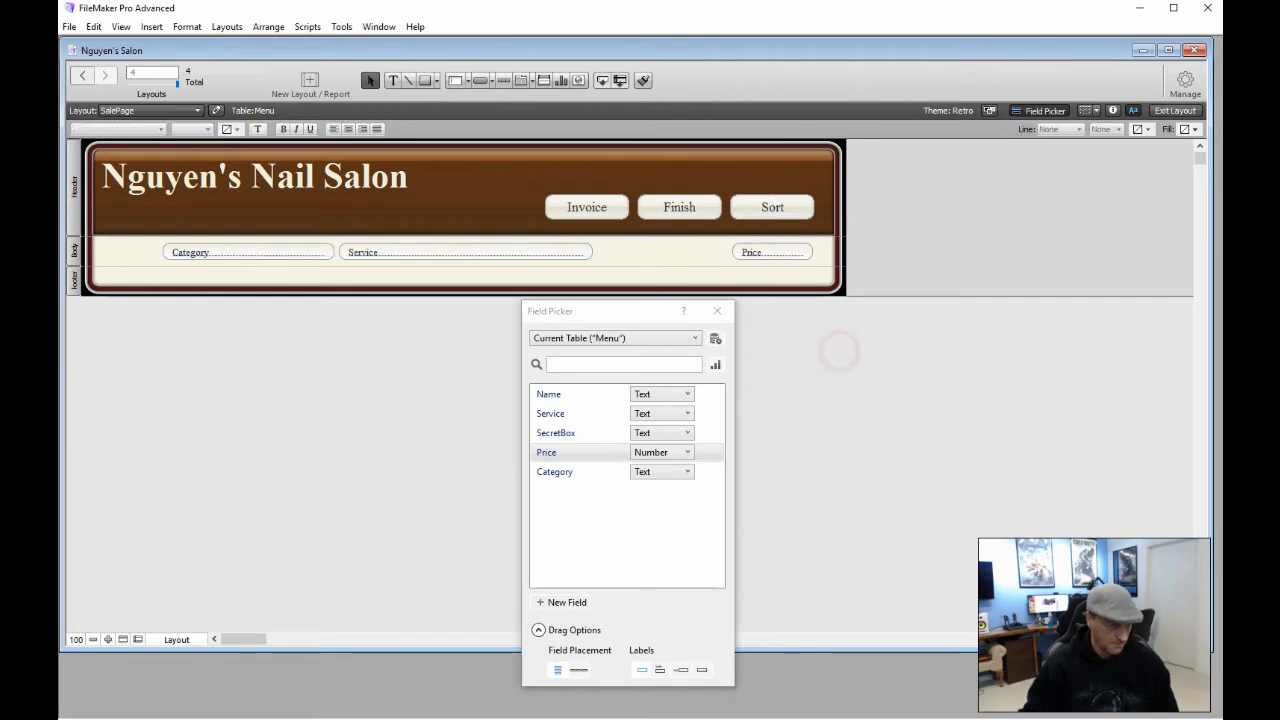
{"action": "left_click_drag", "start_coordinate": [118, 242], "coordinate": [828, 260]}
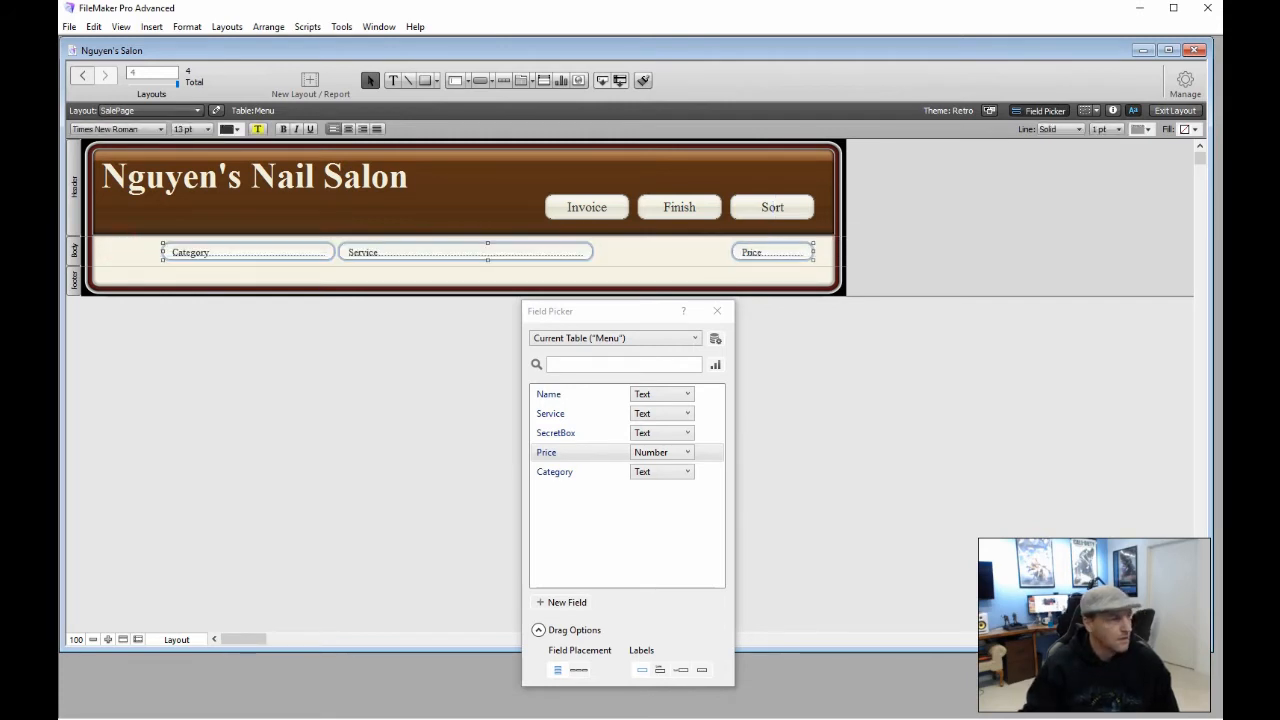
{"action": "left_click", "coordinate": [191, 128]}
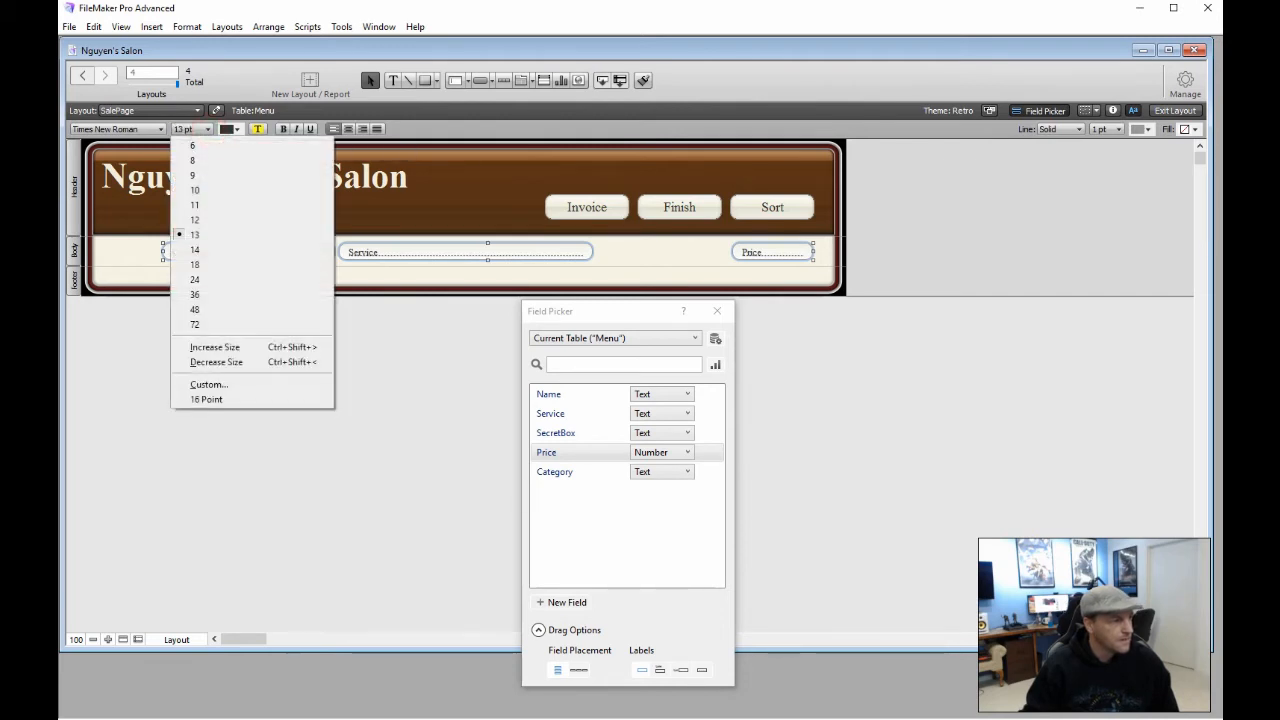
{"action": "left_click", "coordinate": [213, 278]}
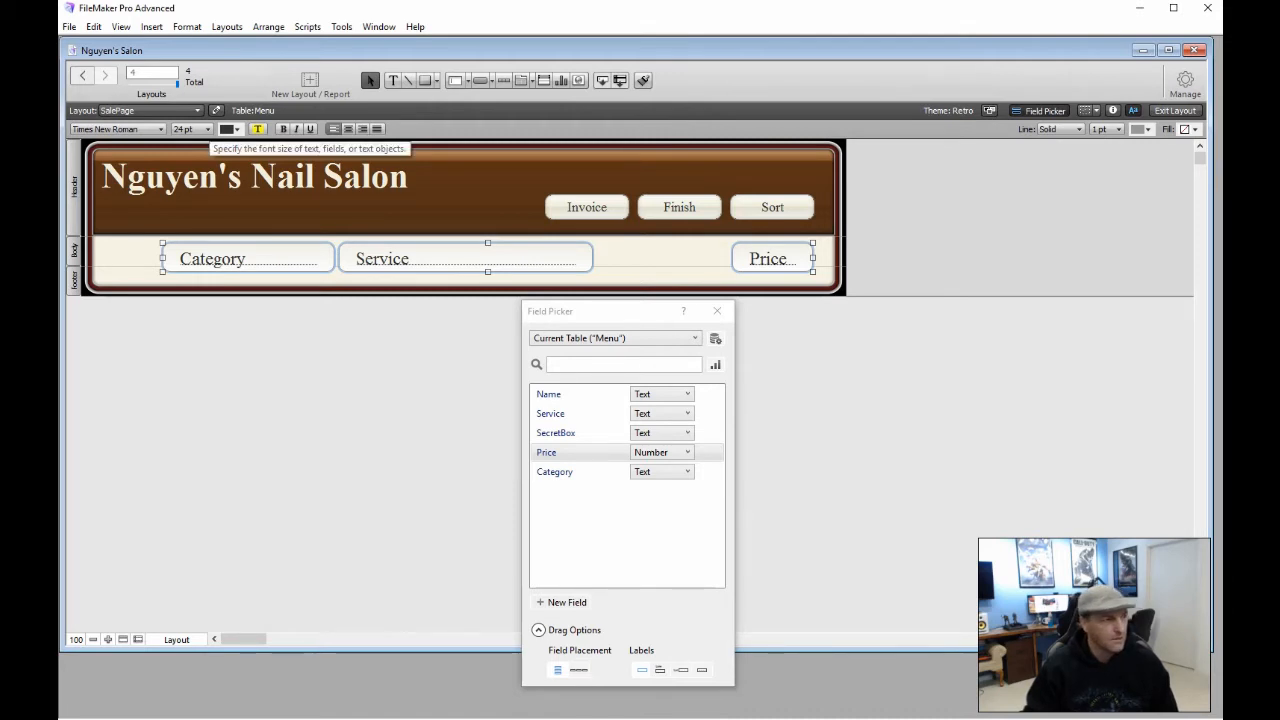
Set the Category, Service and Price text to 18 pt and reduce their top padding
{"action": "left_click", "coordinate": [207, 129]}
{"action": "left_click", "coordinate": [200, 264]}
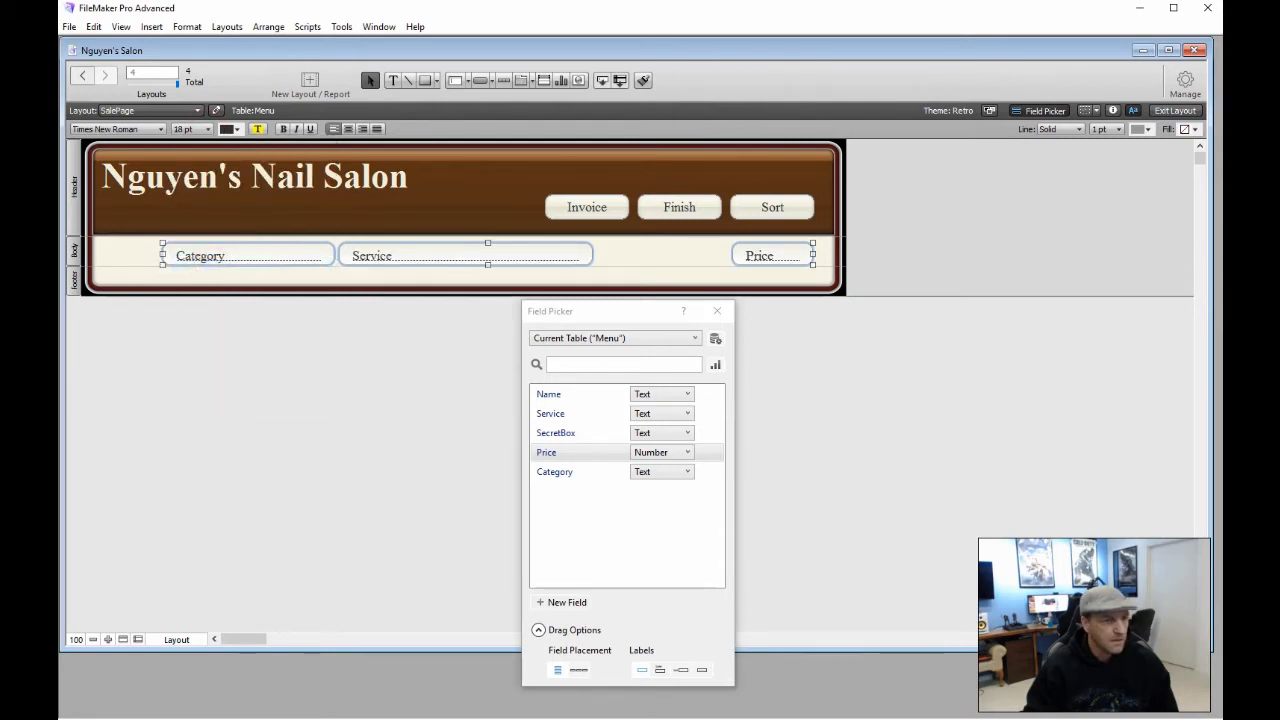
{"action": "left_click", "coordinate": [1112, 110]}
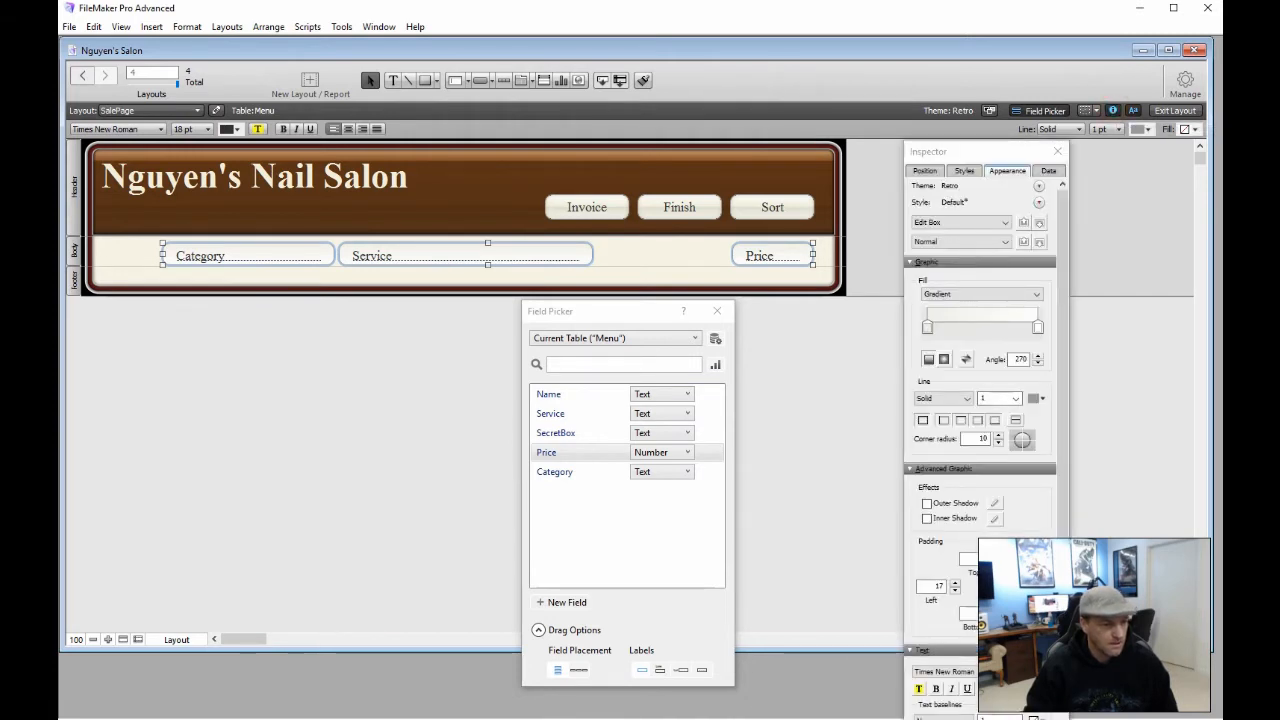
{"action": "left_click", "coordinate": [982, 294]}
{"action": "left_click", "coordinate": [997, 563]}
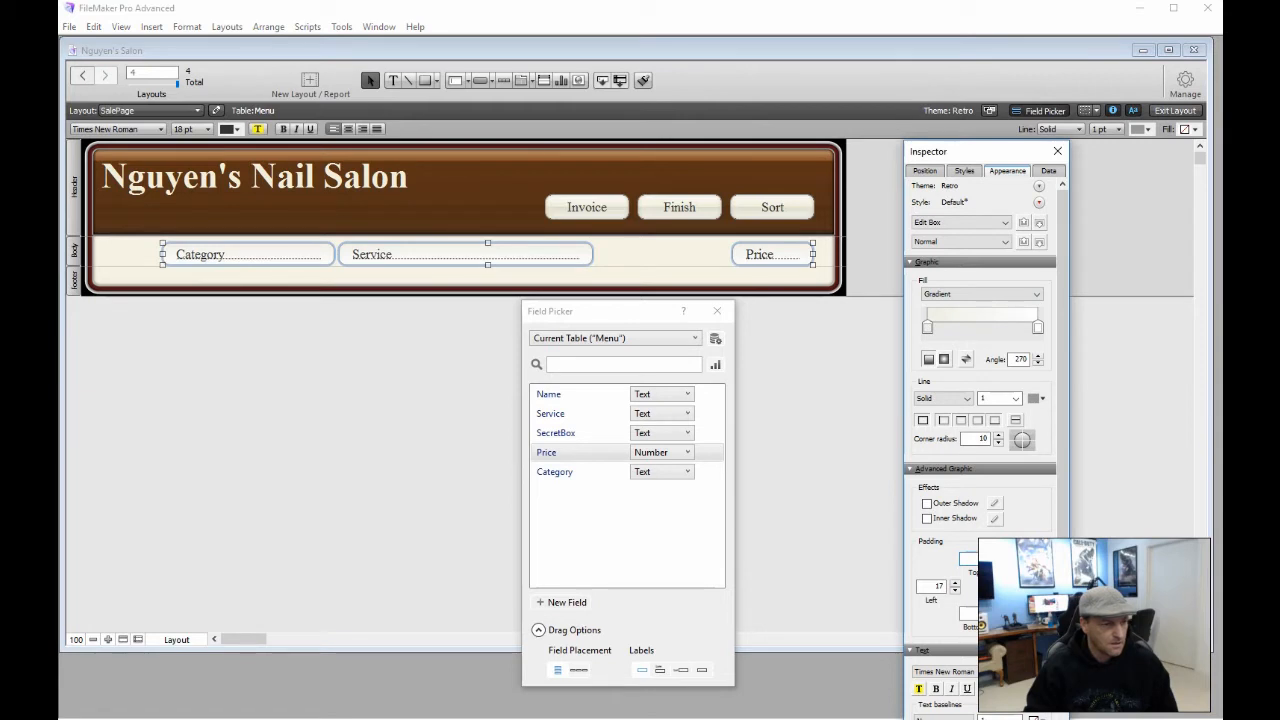
{"action": "left_click", "coordinate": [997, 563]}
{"action": "left_click", "coordinate": [997, 563]}
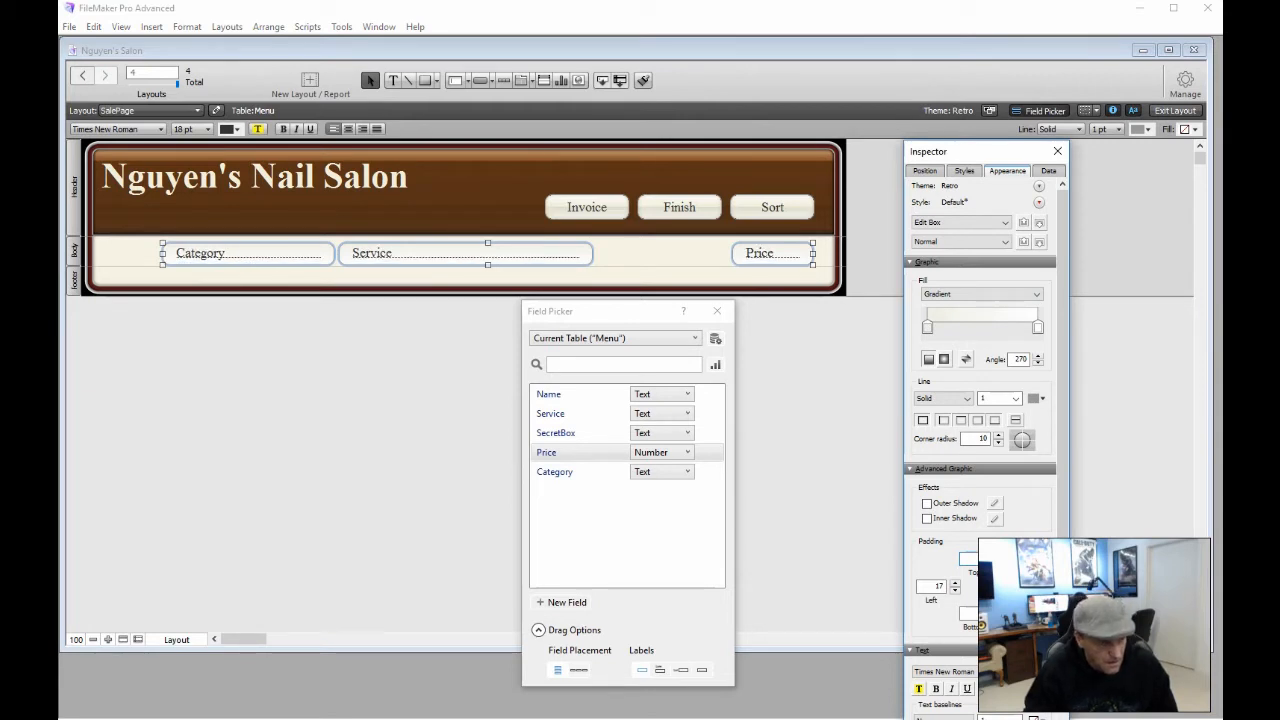
{"action": "left_click", "coordinate": [997, 555]}
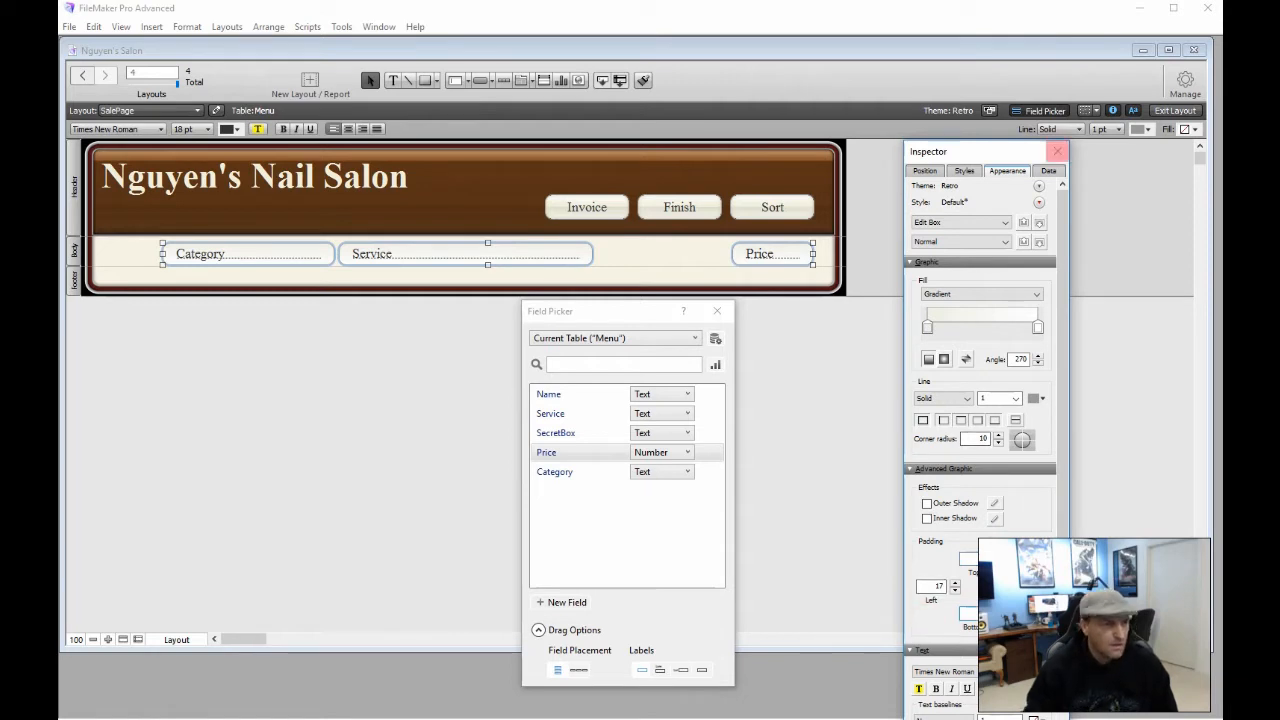
Nudge the three fields slightly upward and close the Field Picker
{"action": "left_click", "coordinate": [1057, 151]}
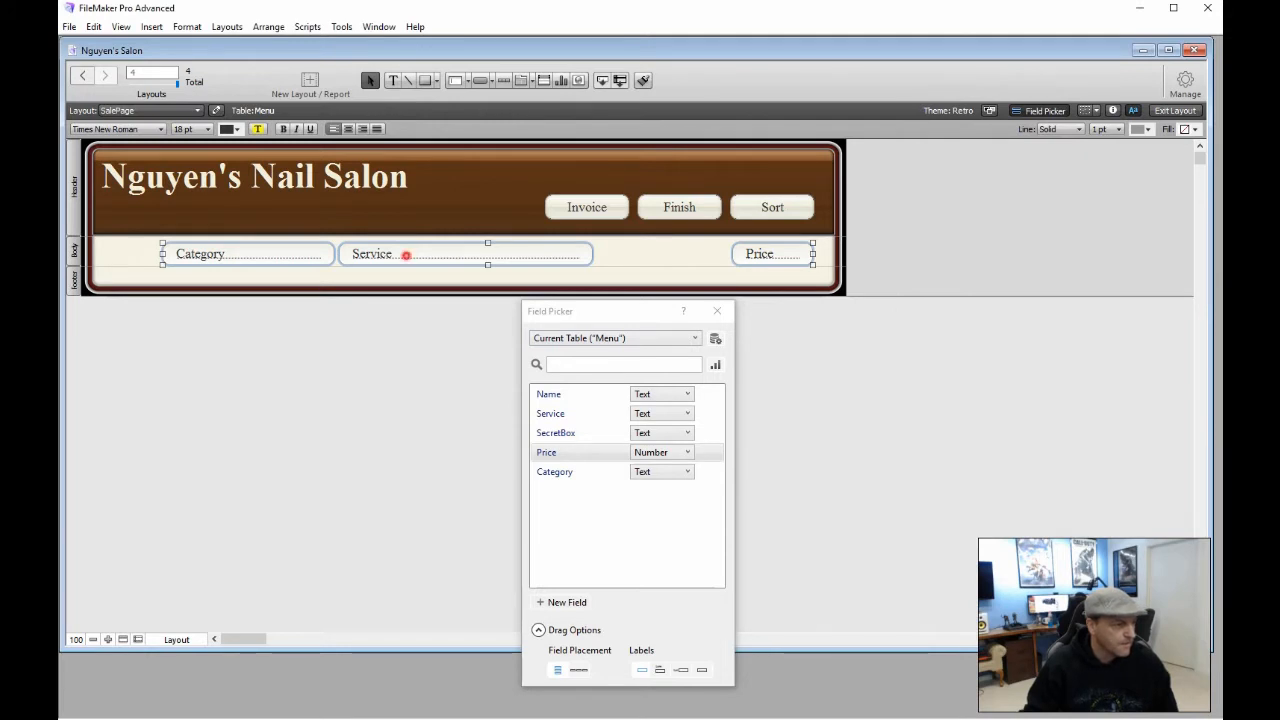
{"action": "left_click_drag", "start_coordinate": [406, 255], "coordinate": [406, 252]}
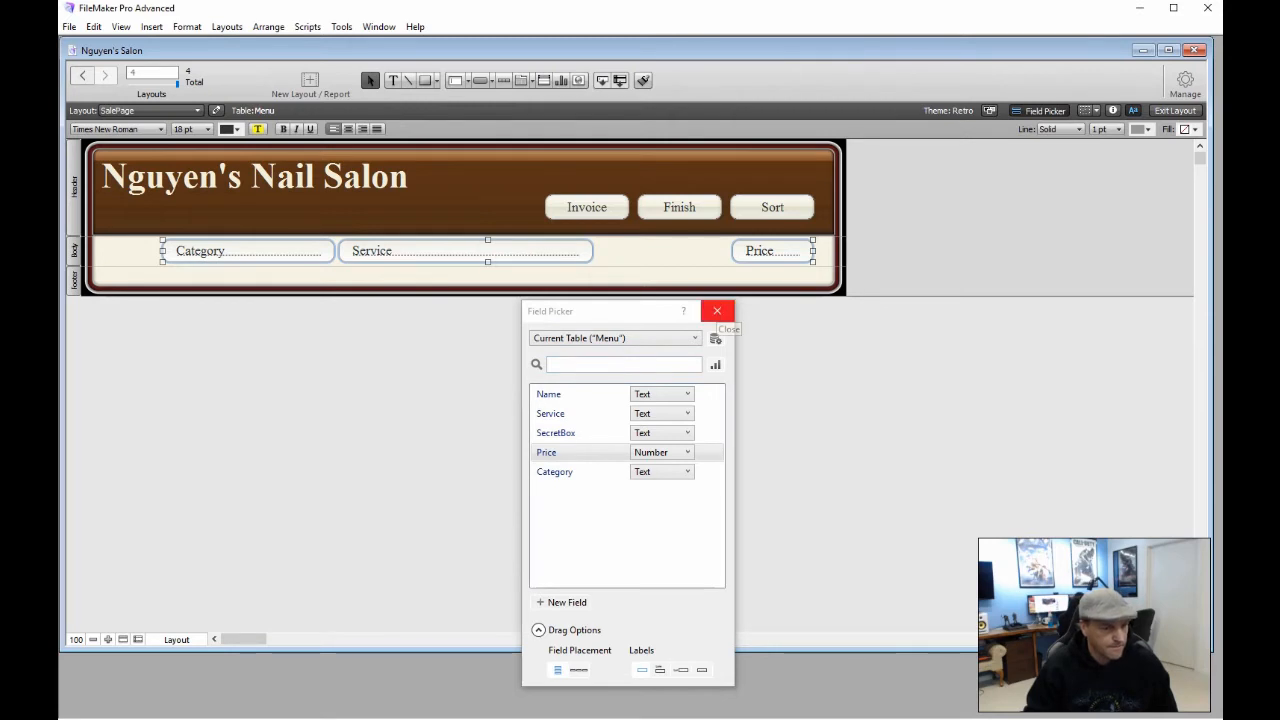
{"action": "left_click", "coordinate": [717, 311]}
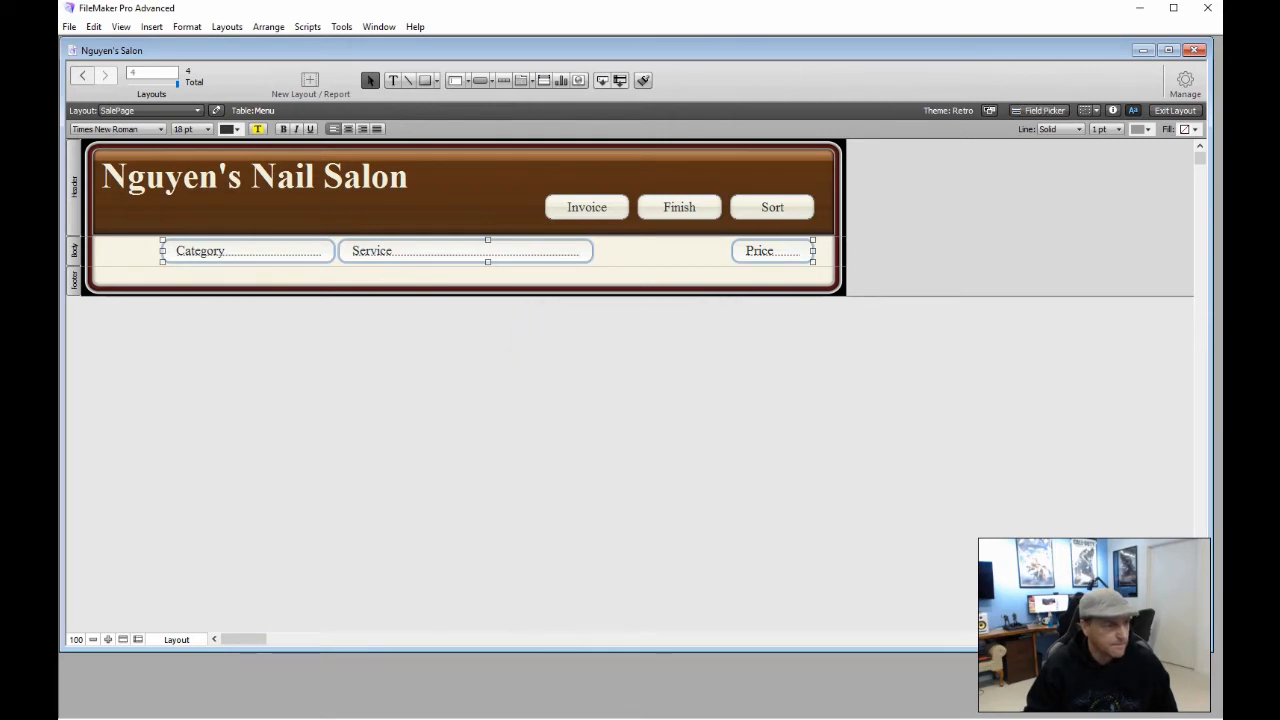
Draw a button between the Service and Price fields labelled 'Add'
{"action": "left_click", "coordinate": [720, 394]}
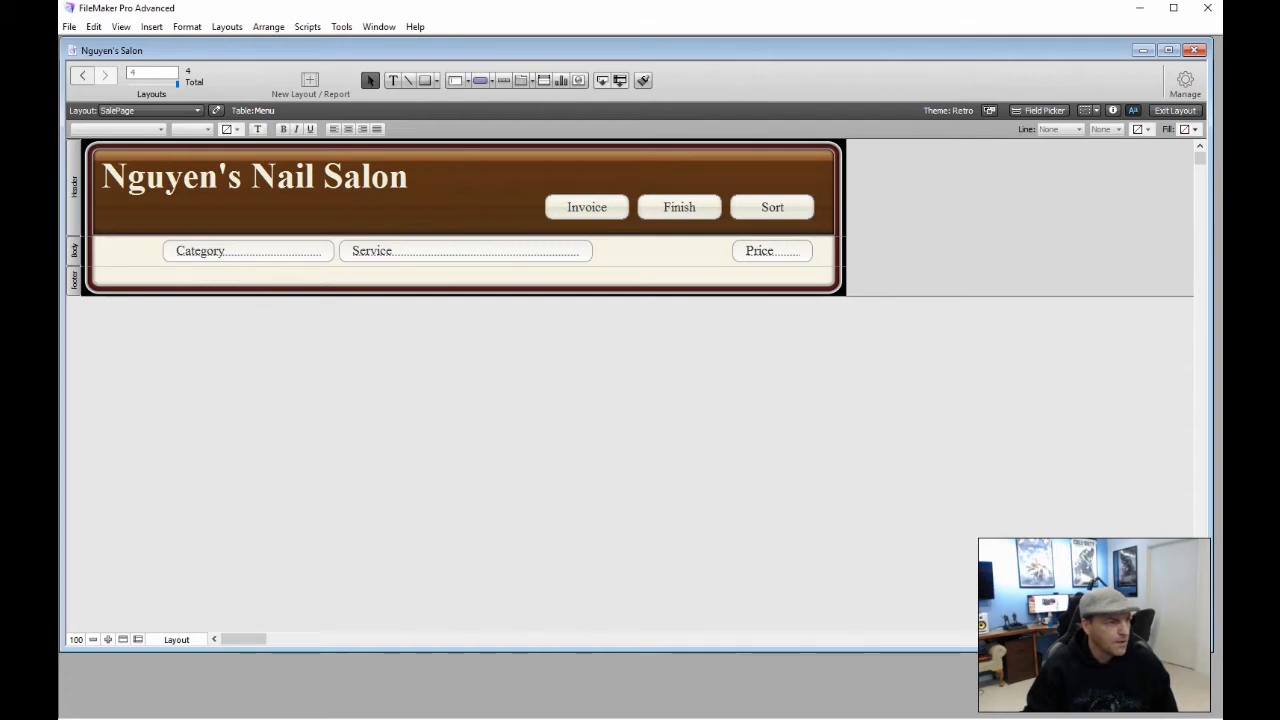
{"action": "left_click", "coordinate": [480, 80]}
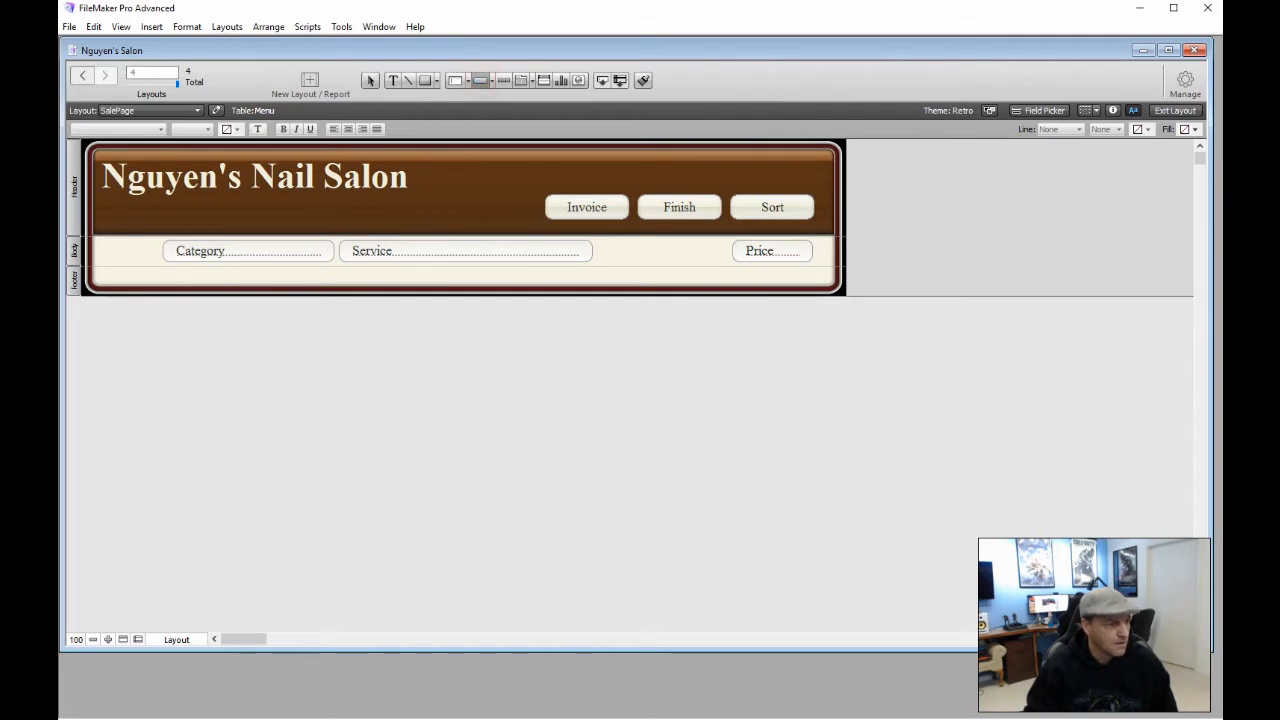
{"action": "mouse_move", "coordinate": [614, 243]}
{"action": "left_mouse_down"}
{"action": "mouse_move", "coordinate": [722, 261]}
{"action": "mouse_move", "coordinate": [657, 248]}
{"action": "mouse_move", "coordinate": [663, 262]}
{"action": "left_mouse_up"}
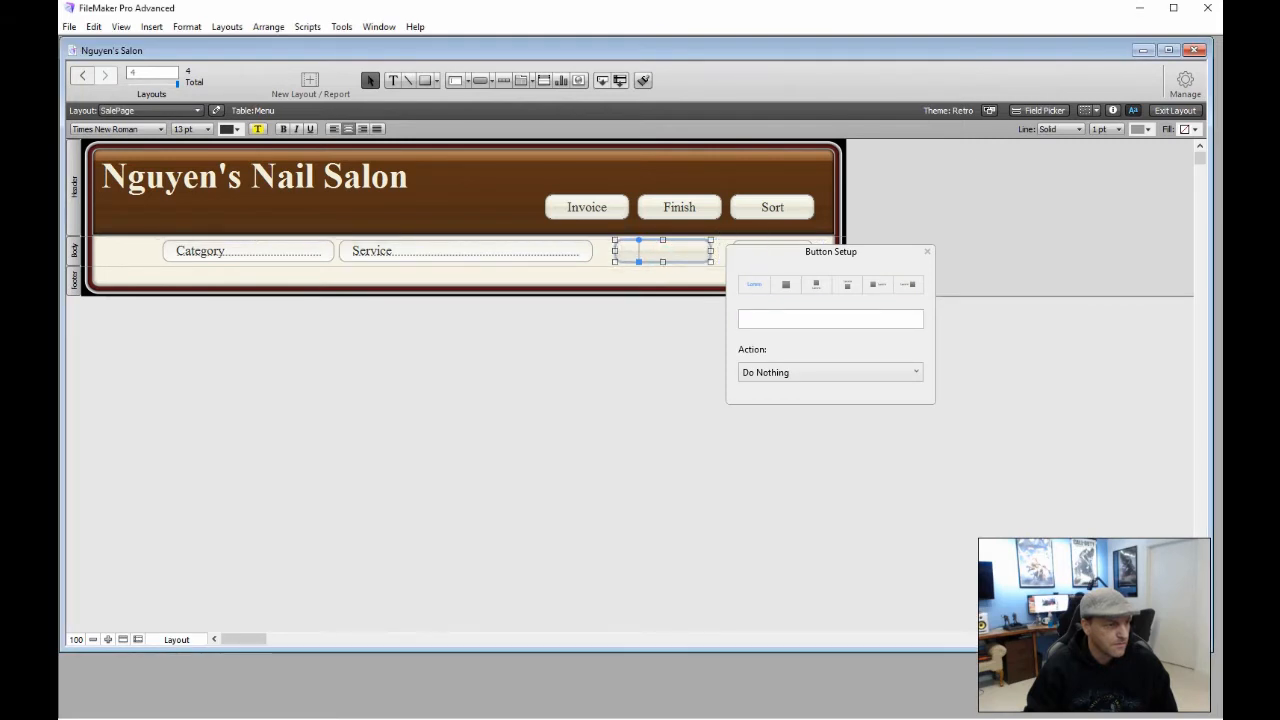
{"action": "left_click", "coordinate": [763, 315]}
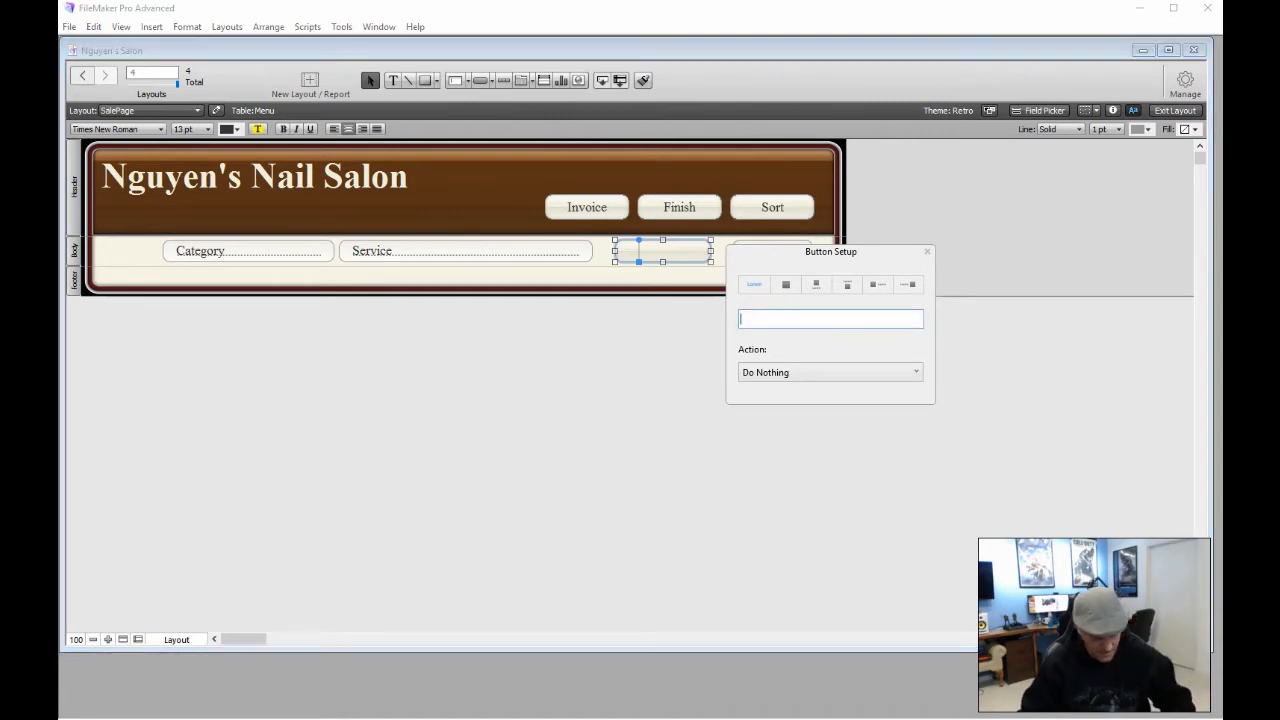
{"action": "type", "text": "Add"}
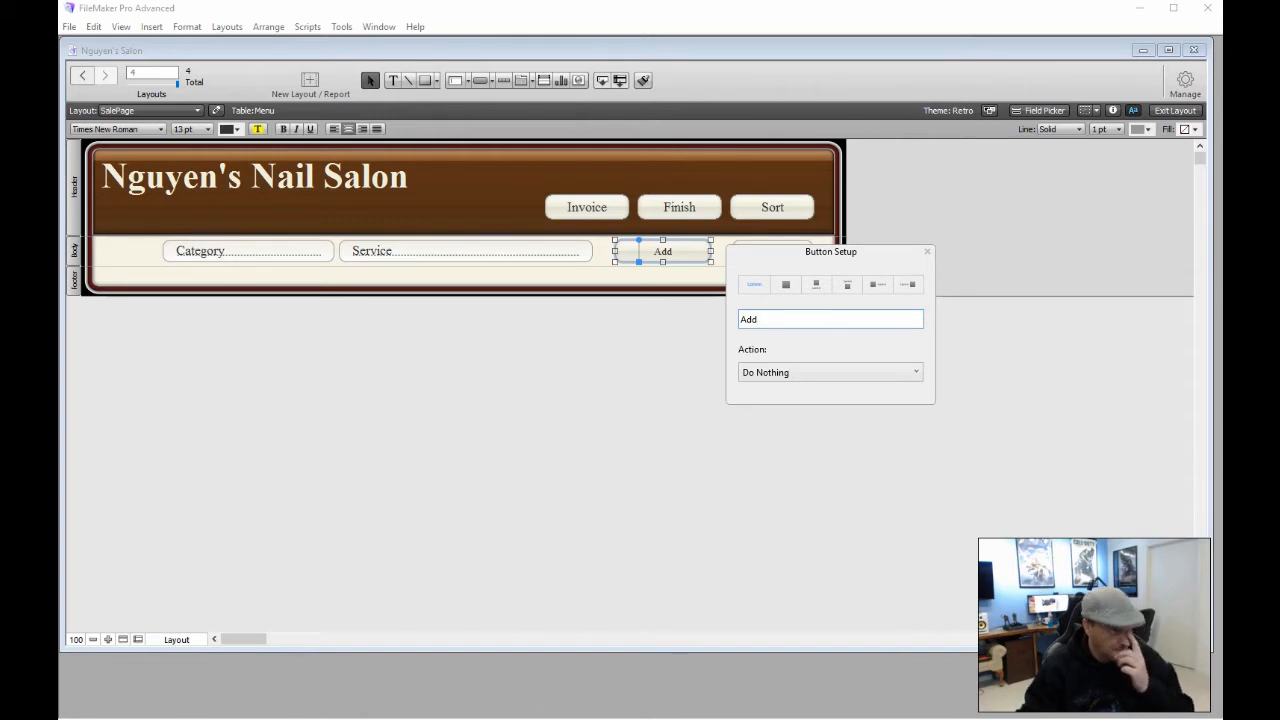
Set the Add button's label text to 18 pt and close Button Setup
{"action": "left_click", "coordinate": [207, 129]}
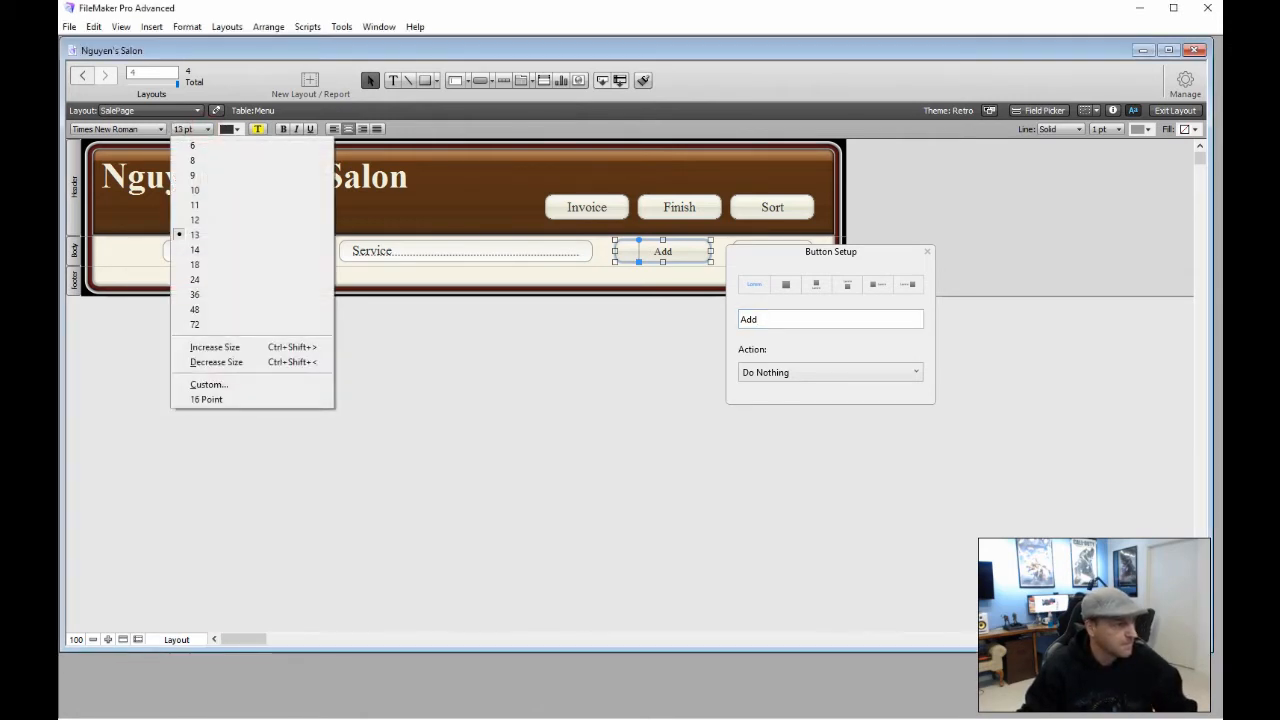
{"action": "left_click", "coordinate": [195, 264]}
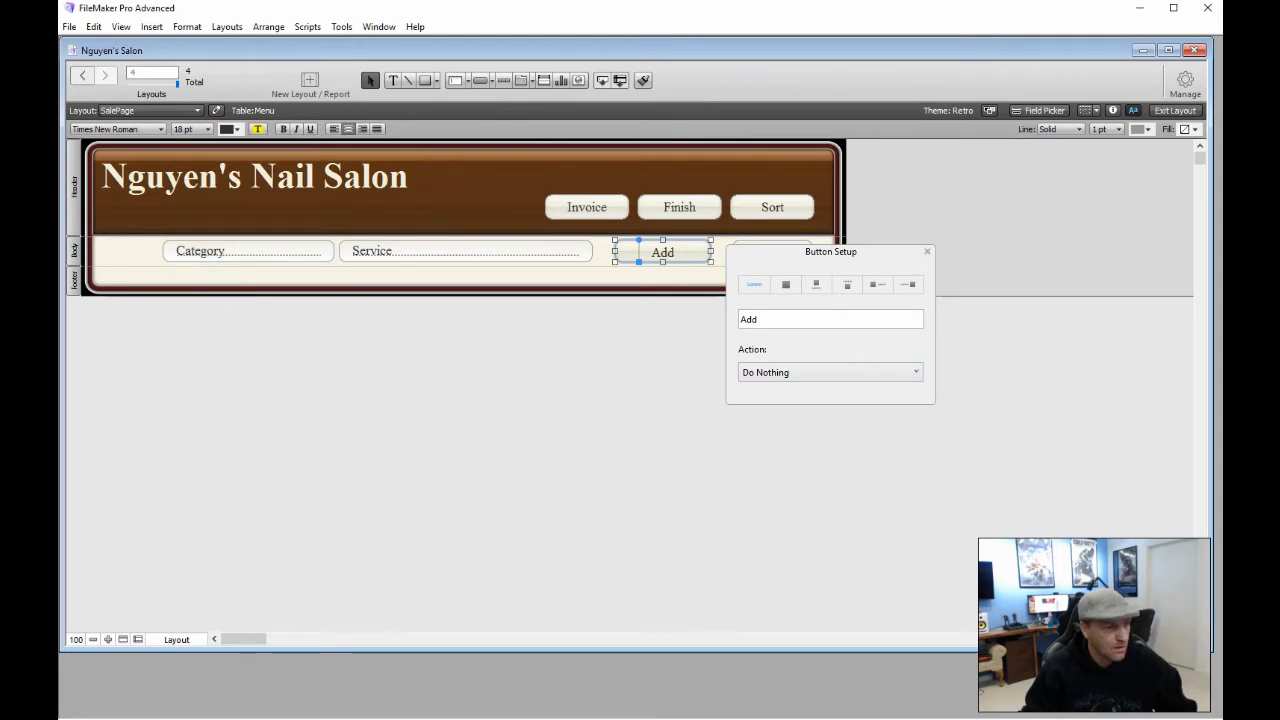
{"action": "left_click", "coordinate": [927, 251]}
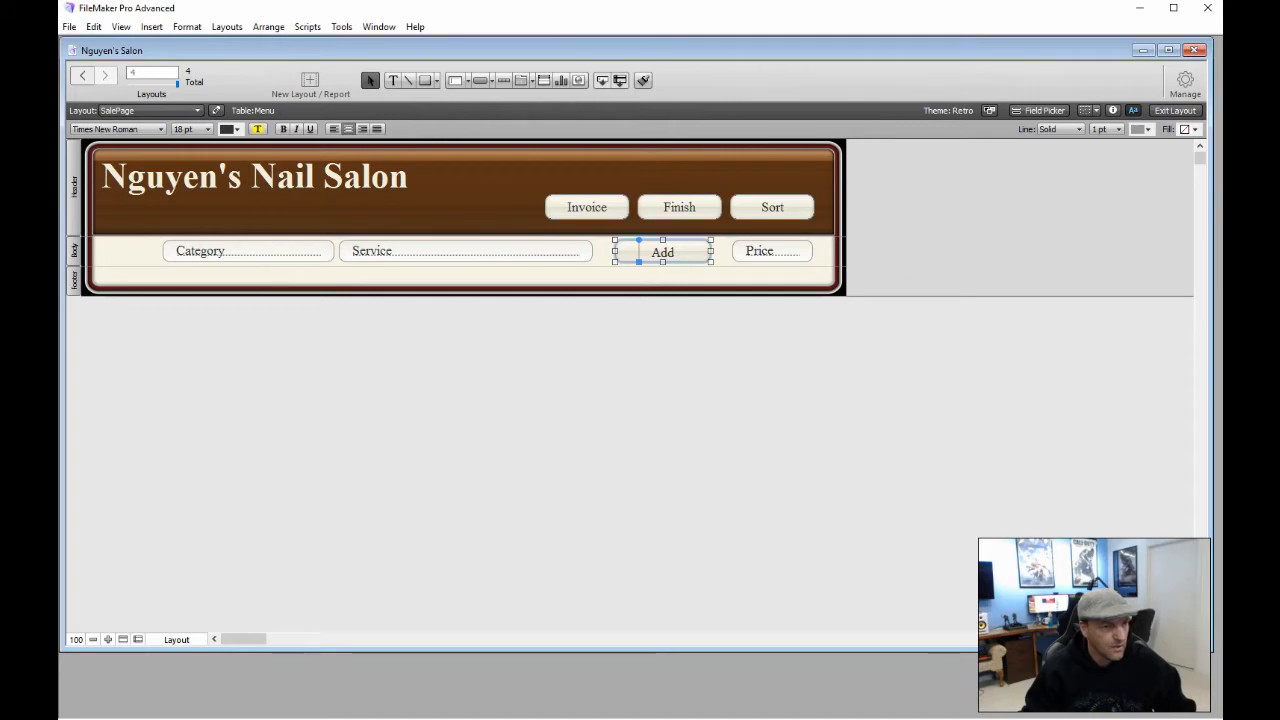
{"action": "left_click", "coordinate": [1112, 110]}
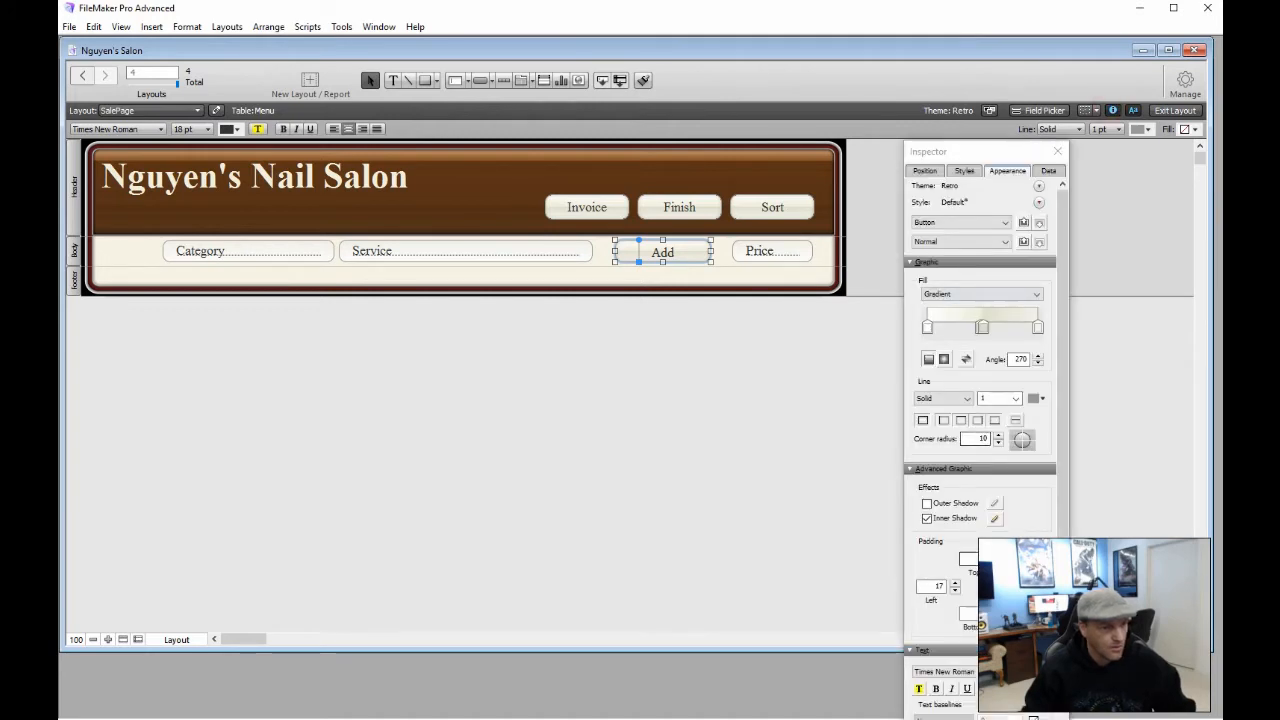
Set the Add button's right gradient stop to yellow and its border width to 2 pt
{"action": "left_click", "coordinate": [998, 610]}
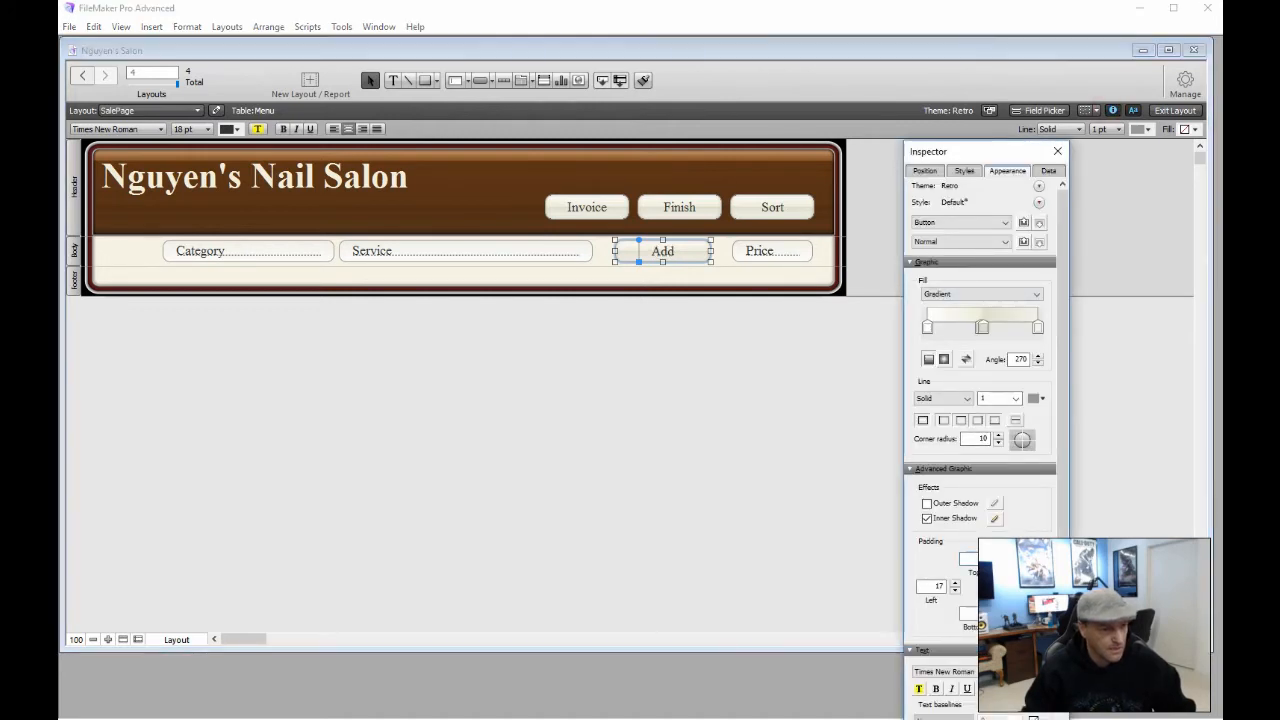
{"action": "left_click", "coordinate": [808, 550]}
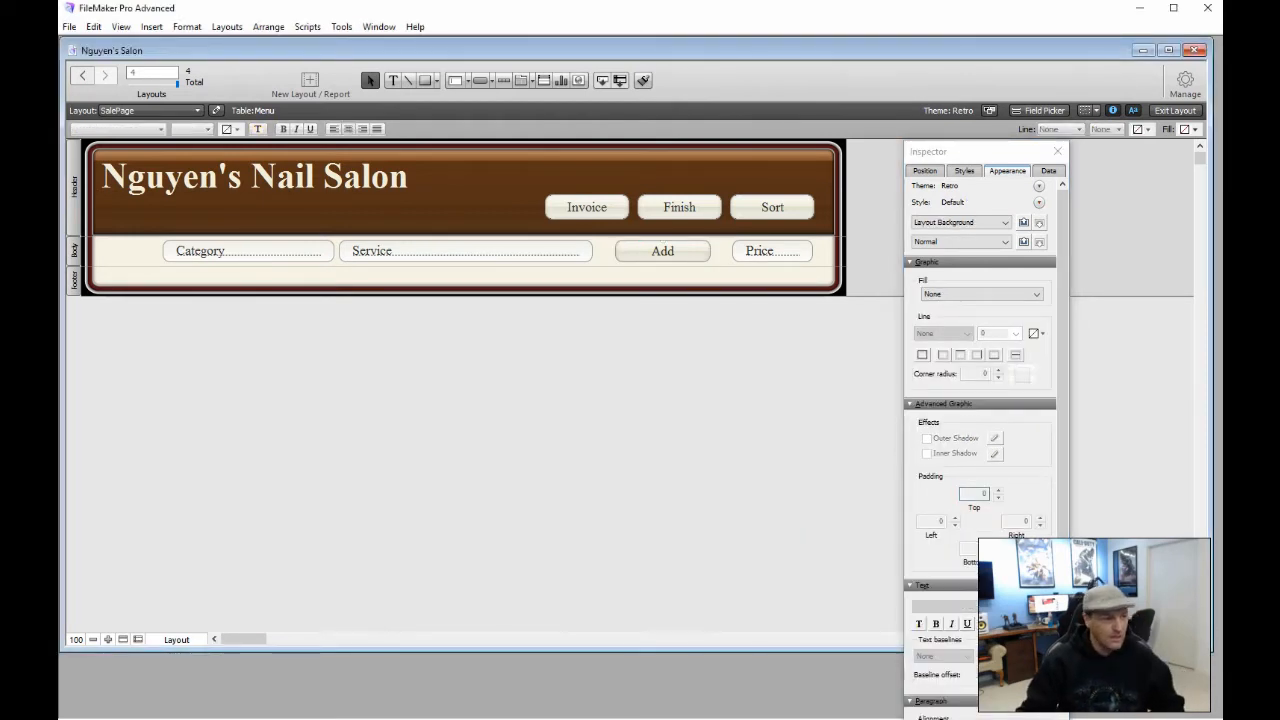
{"action": "left_click", "coordinate": [694, 251]}
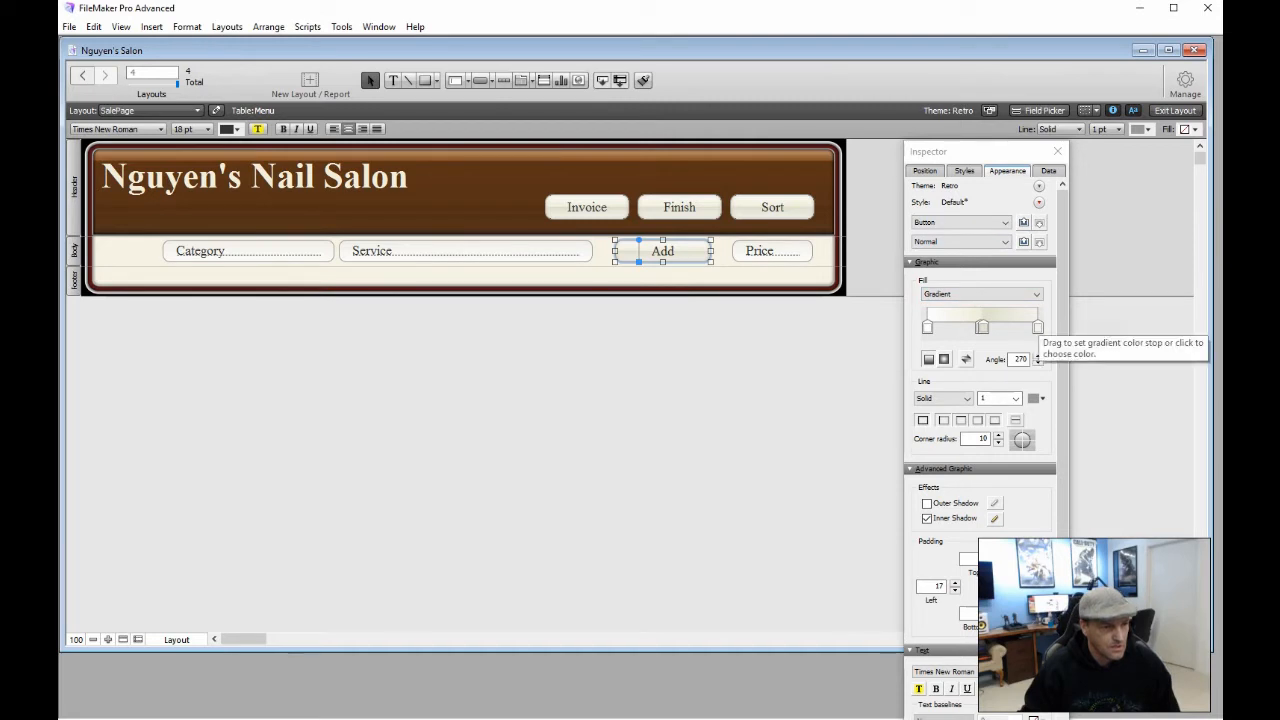
{"action": "left_click", "coordinate": [1038, 322]}
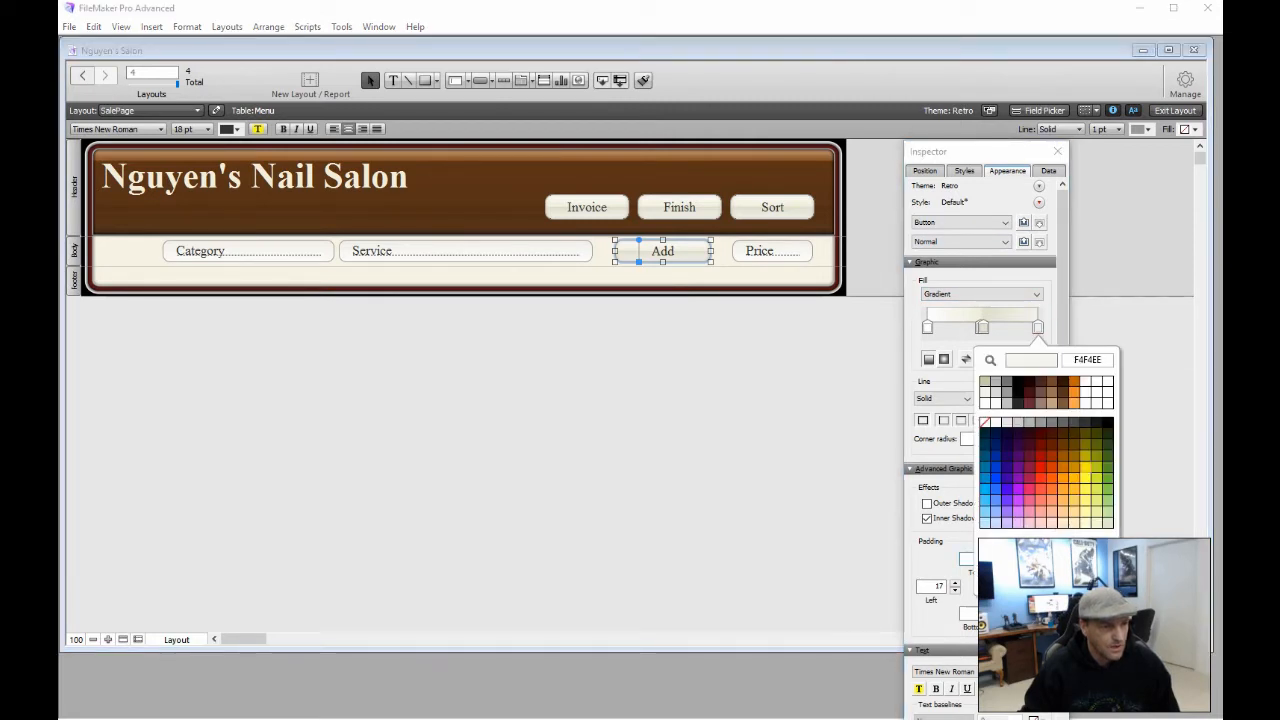
{"action": "left_click", "coordinate": [1085, 487]}
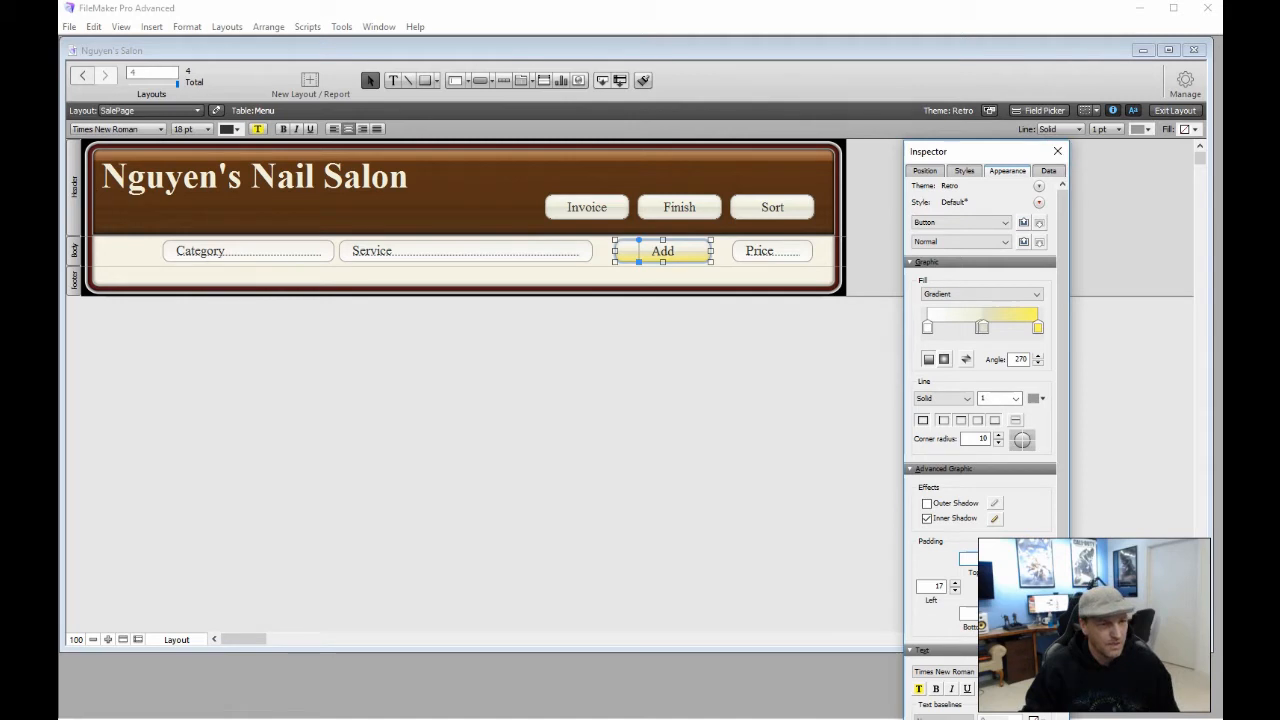
{"action": "left_click", "coordinate": [1105, 129]}
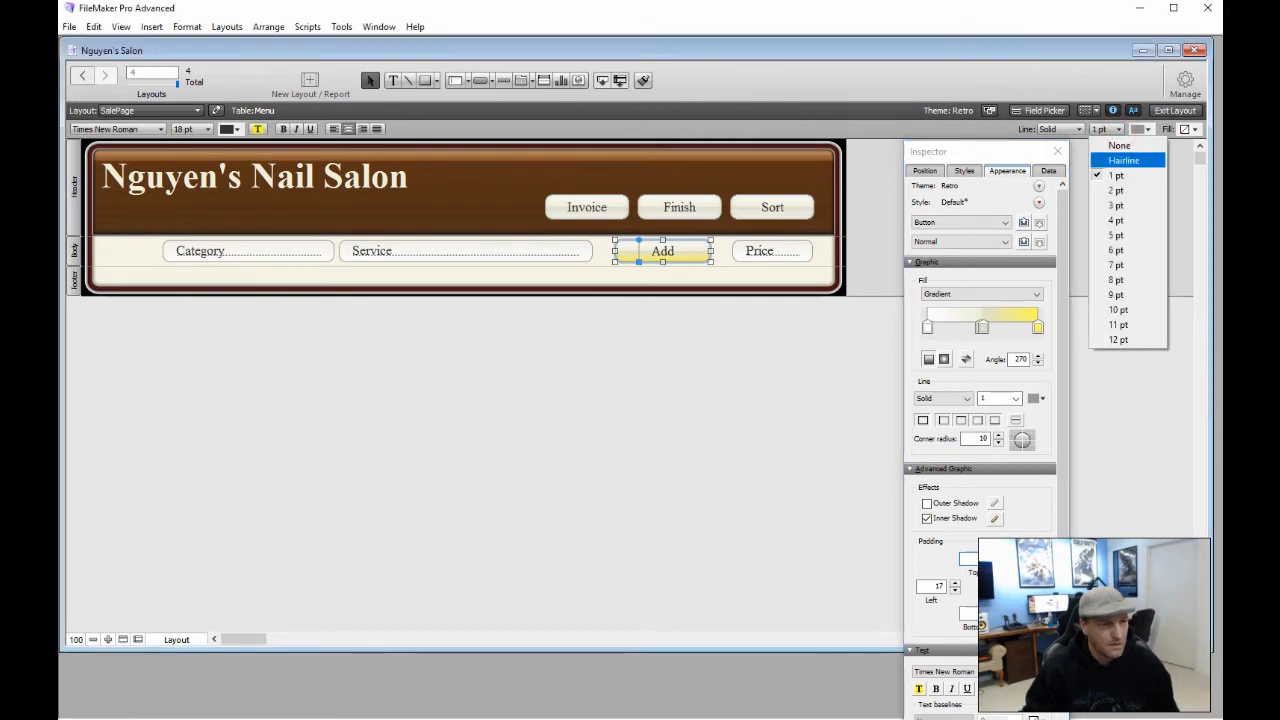
{"action": "left_click", "coordinate": [1100, 190]}
{"action": "left_click", "coordinate": [1092, 353]}
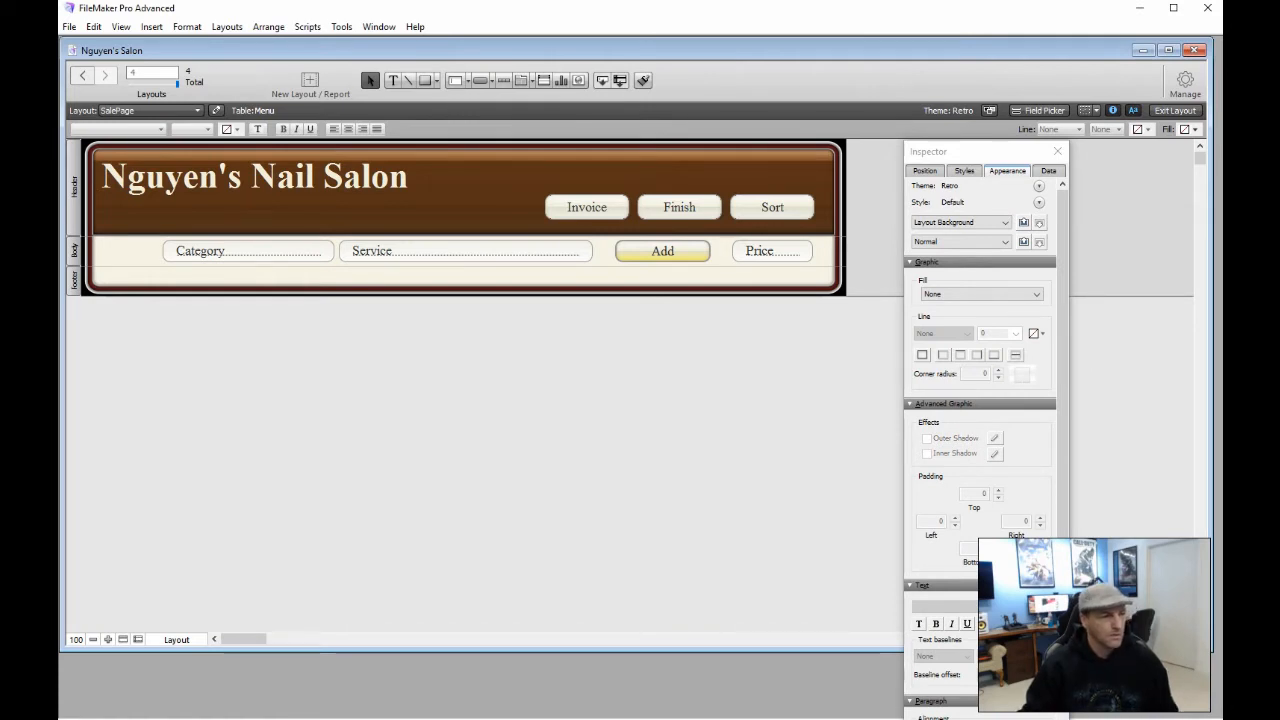
Select the Invoice, Finish and Sort buttons together and make their gradient end yellow
{"action": "left_click", "coordinate": [587, 207]}
{"action": "left_click", "coordinate": [491, 200]}
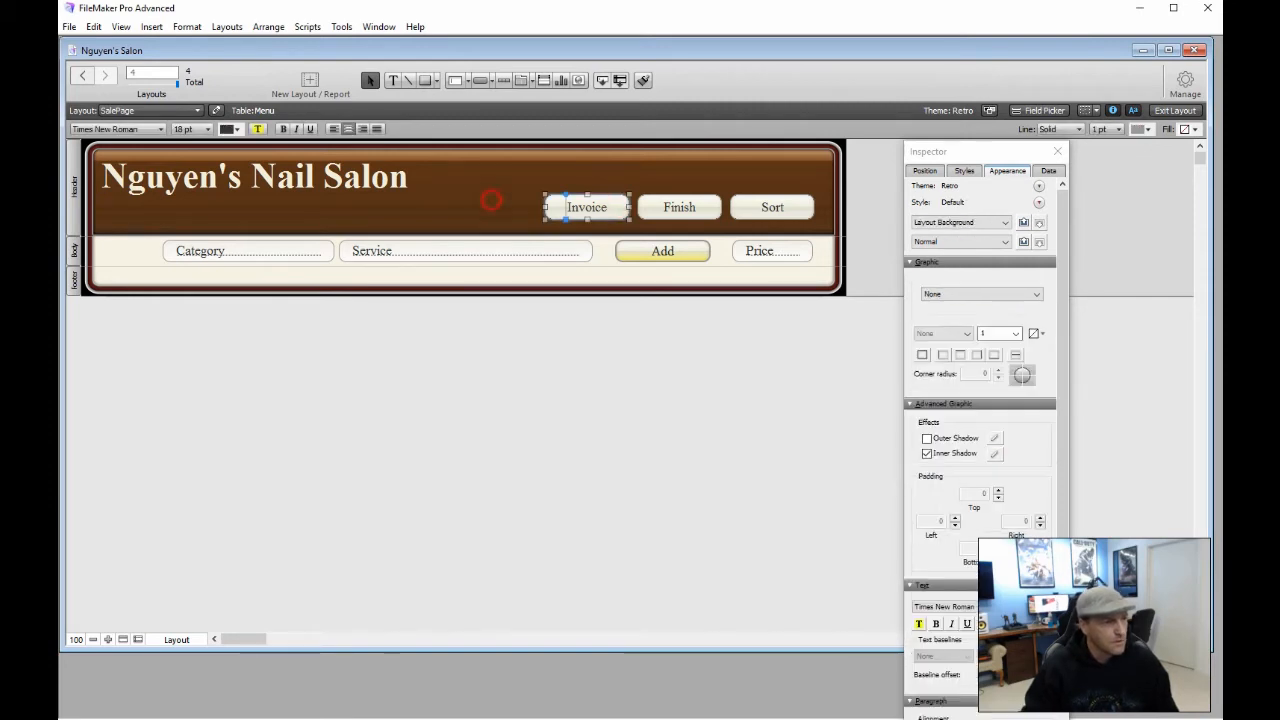
{"action": "left_click_drag", "start_coordinate": [499, 190], "coordinate": [810, 220]}
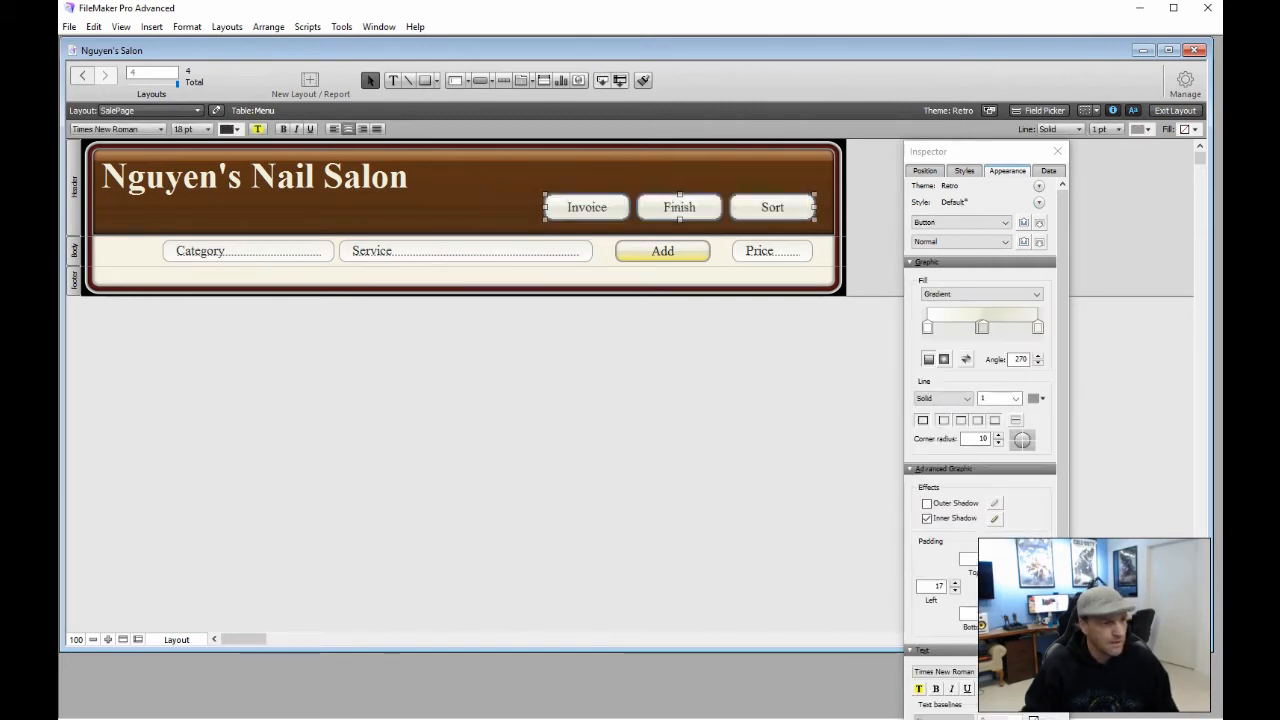
{"action": "left_click", "coordinate": [1038, 327]}
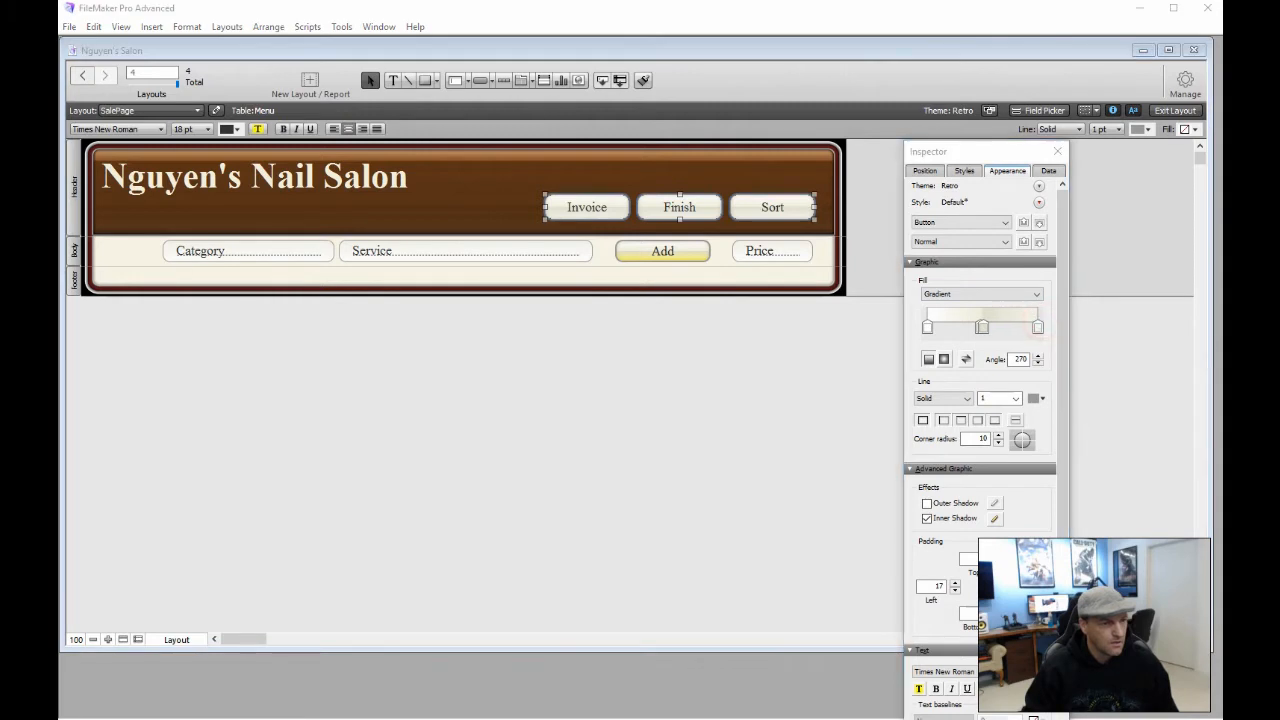
{"action": "left_click", "coordinate": [1086, 477]}
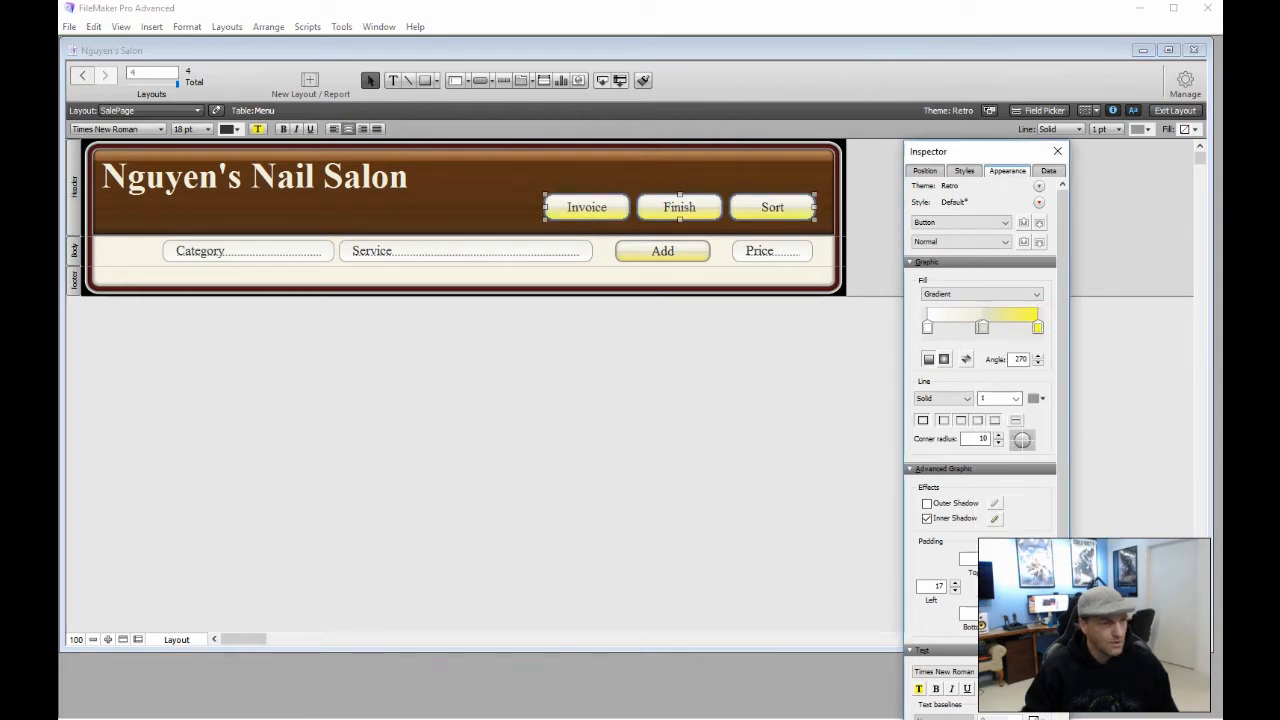
Give the three buttons a 2 pt outline and close the Inspector
{"action": "left_click", "coordinate": [1103, 129]}
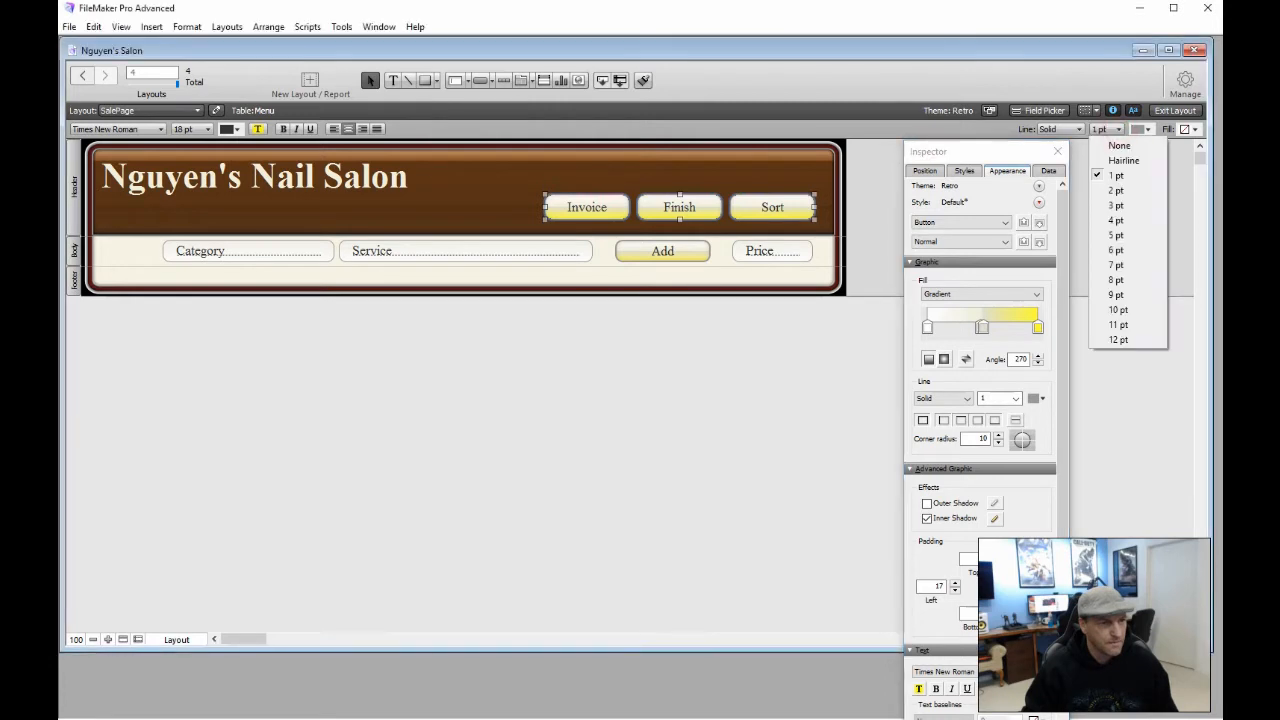
{"action": "left_click", "coordinate": [1122, 190]}
{"action": "left_click", "coordinate": [692, 369]}
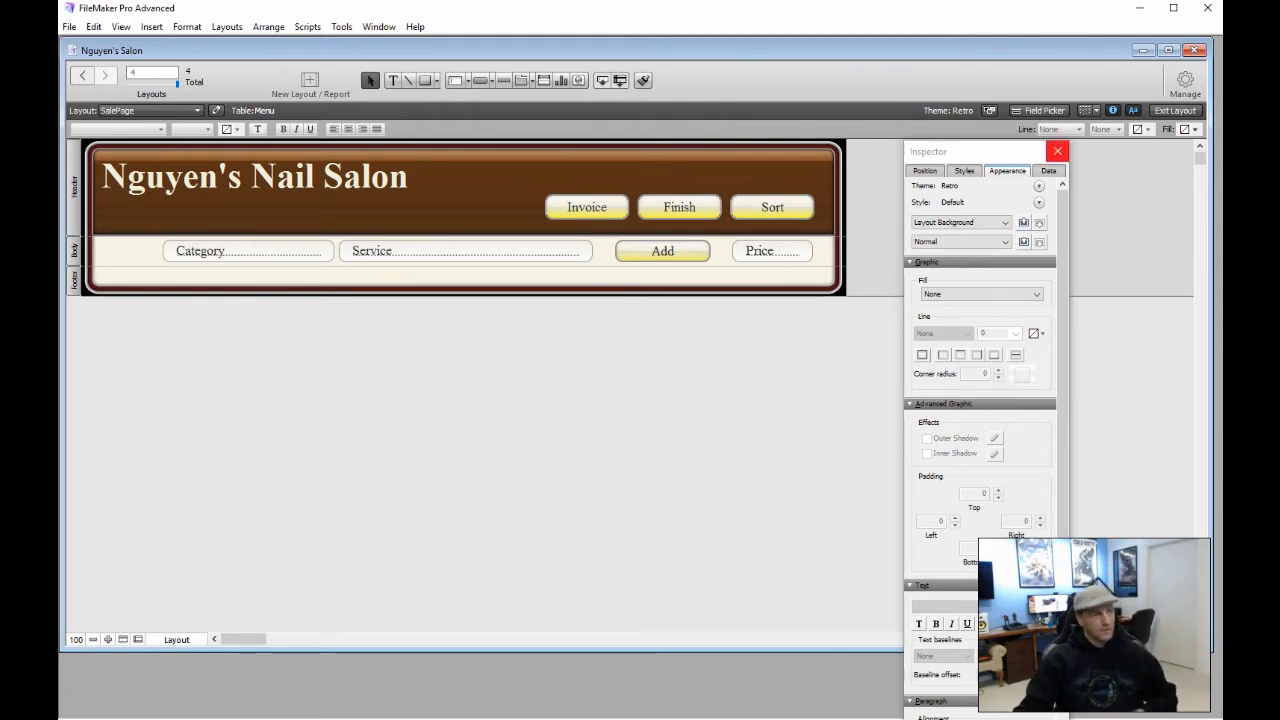
{"action": "left_click", "coordinate": [1057, 151]}
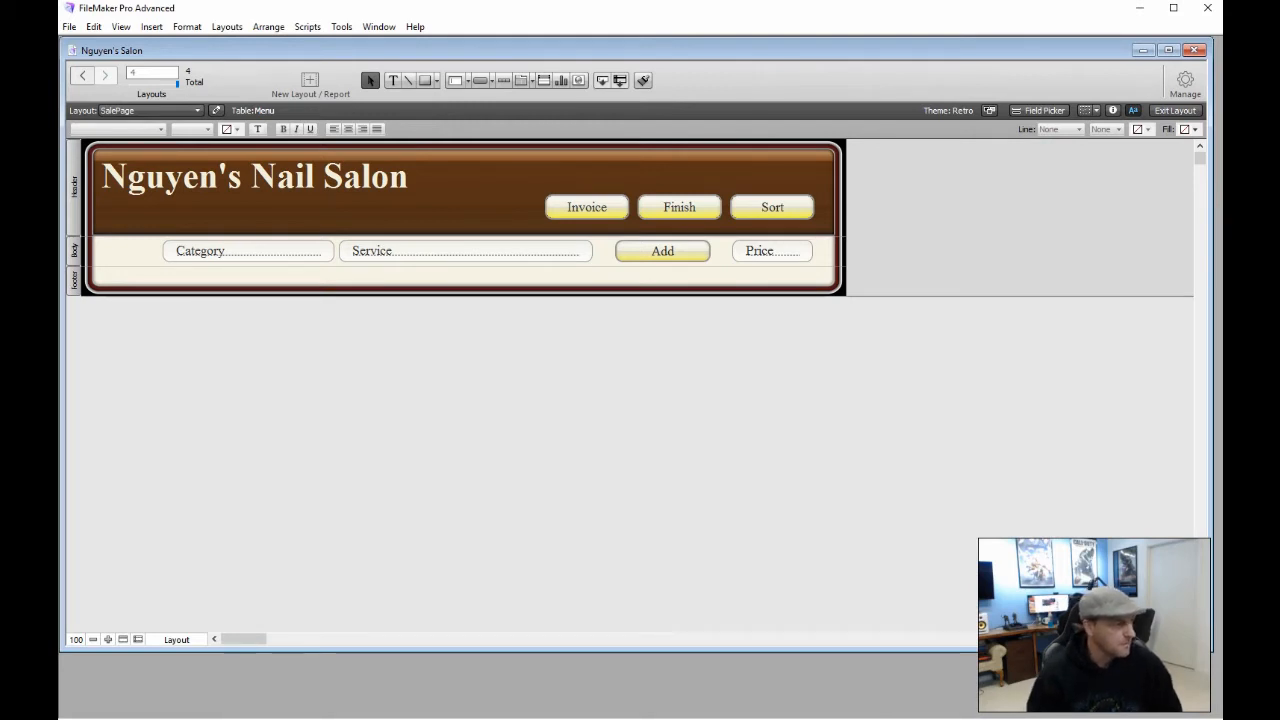
In Part Setup, create a sub-summary part sorted by Category that prints above the body
{"action": "left_click", "coordinate": [73, 248]}
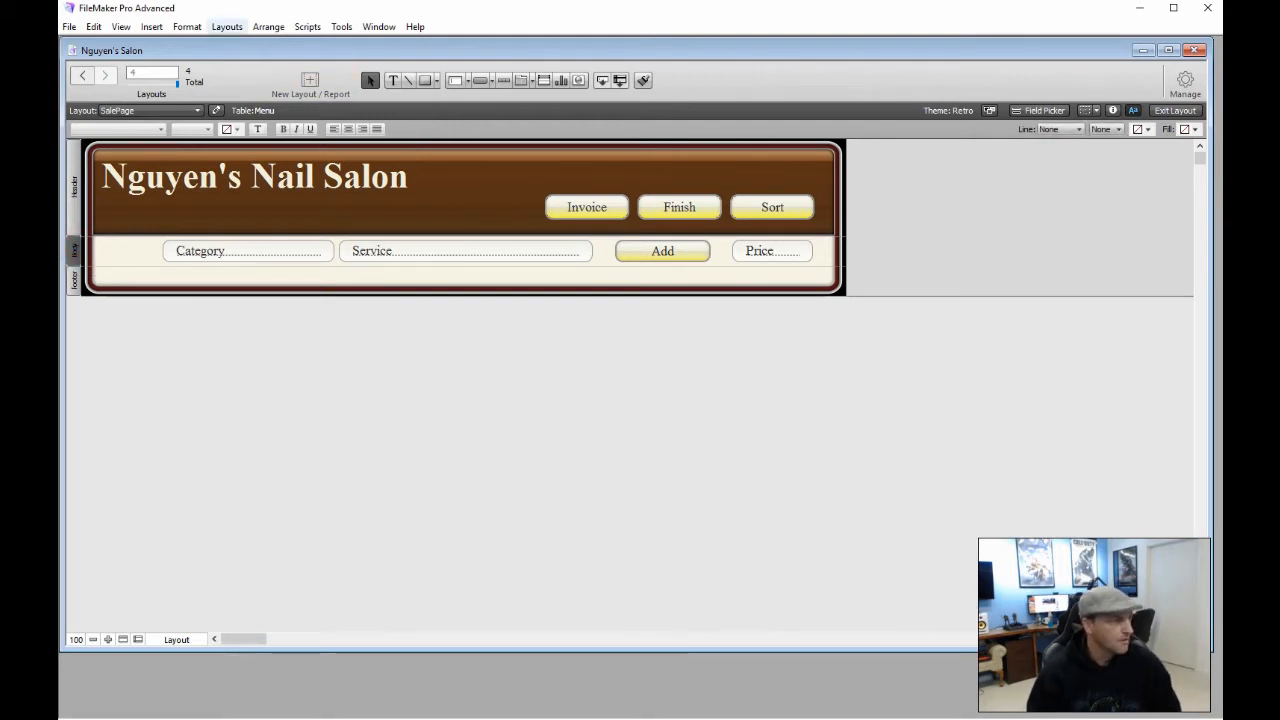
{"action": "left_click", "coordinate": [221, 27]}
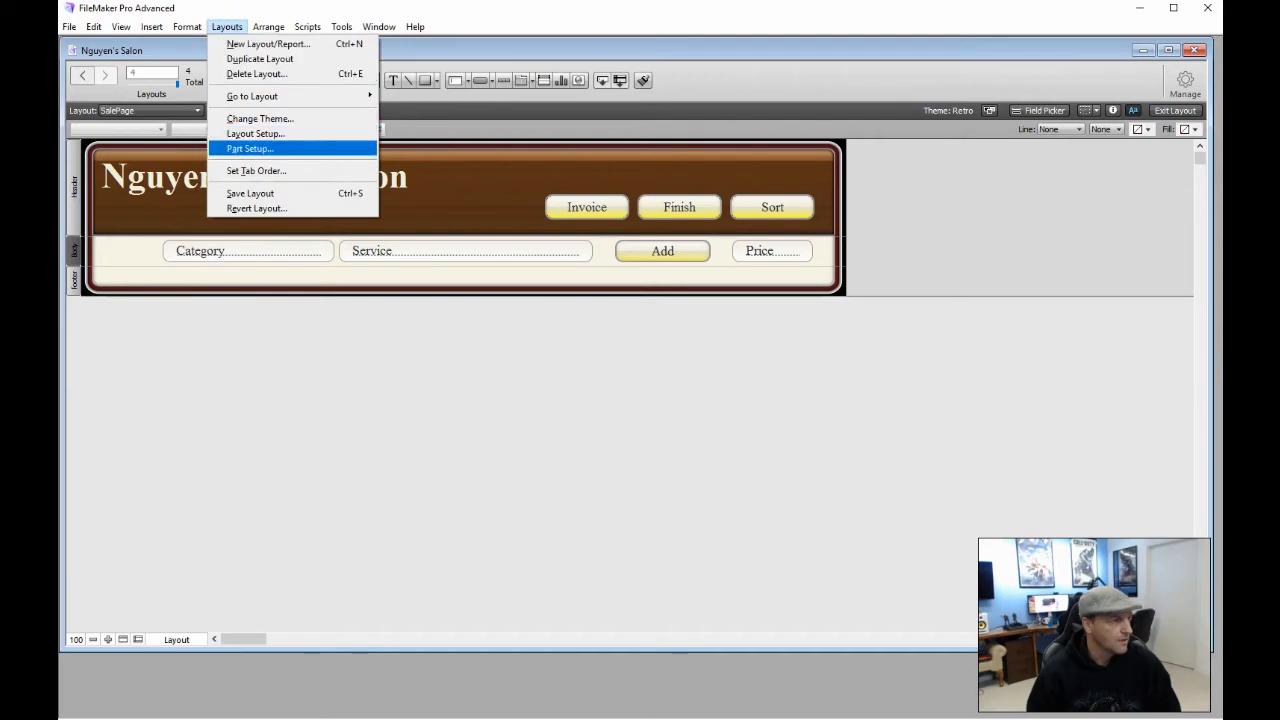
{"action": "left_click", "coordinate": [249, 148]}
{"action": "left_click", "coordinate": [556, 306]}
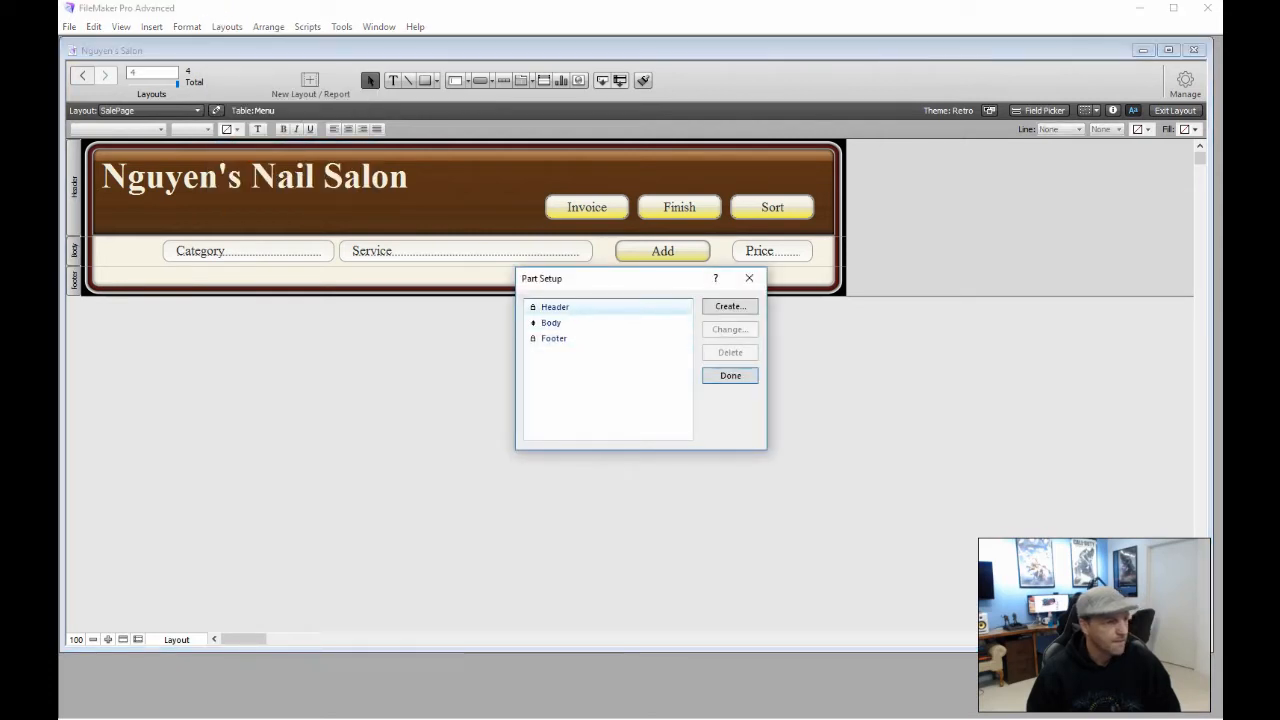
{"action": "left_click", "coordinate": [716, 304]}
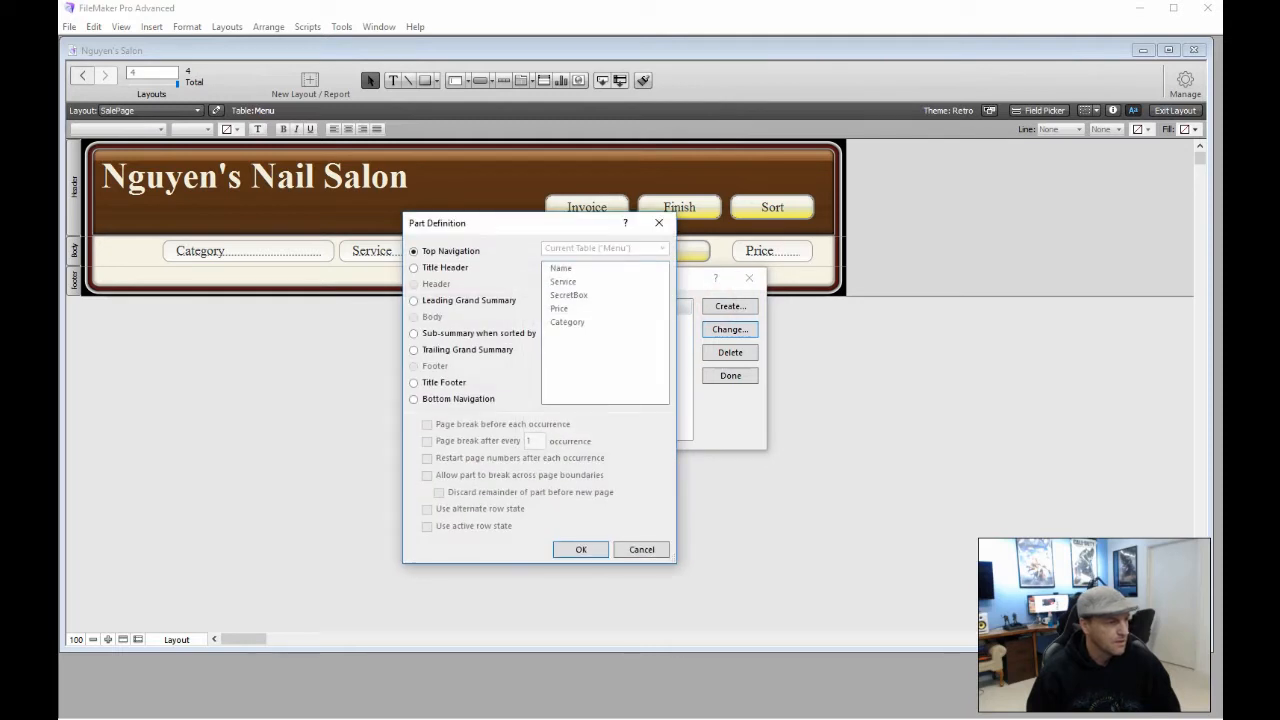
{"action": "left_click", "coordinate": [413, 333]}
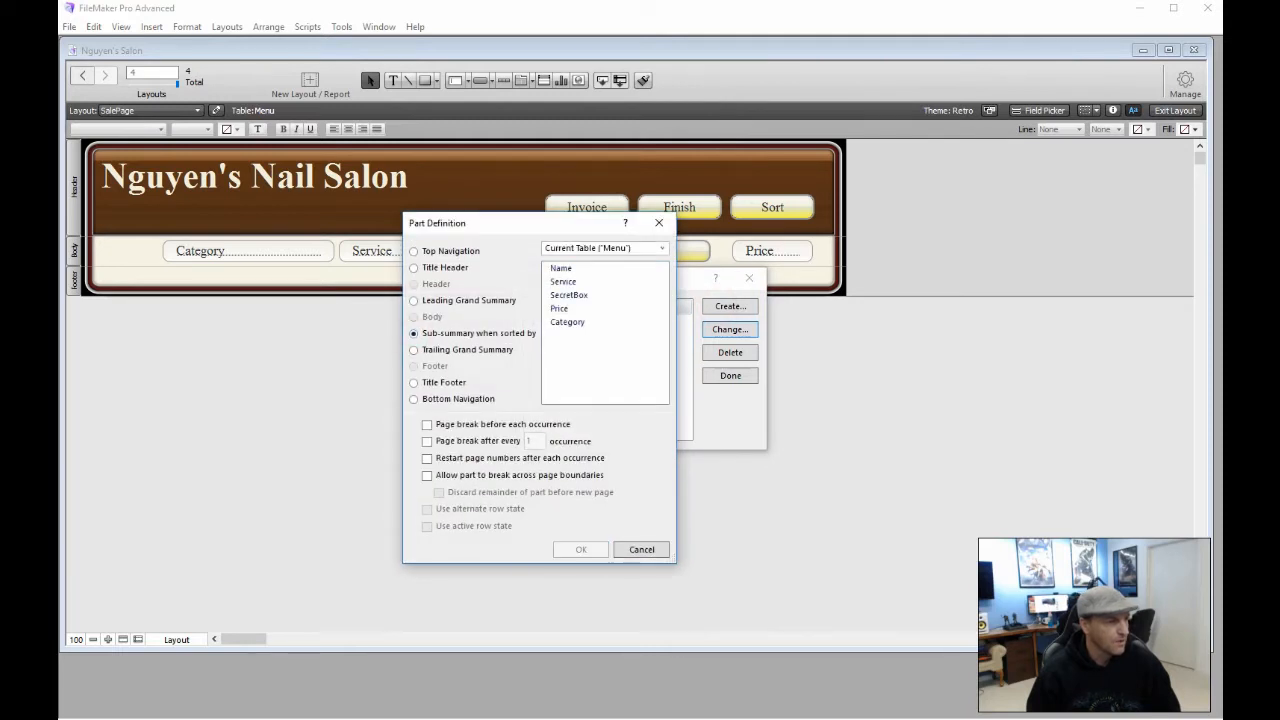
{"action": "left_click", "coordinate": [567, 321]}
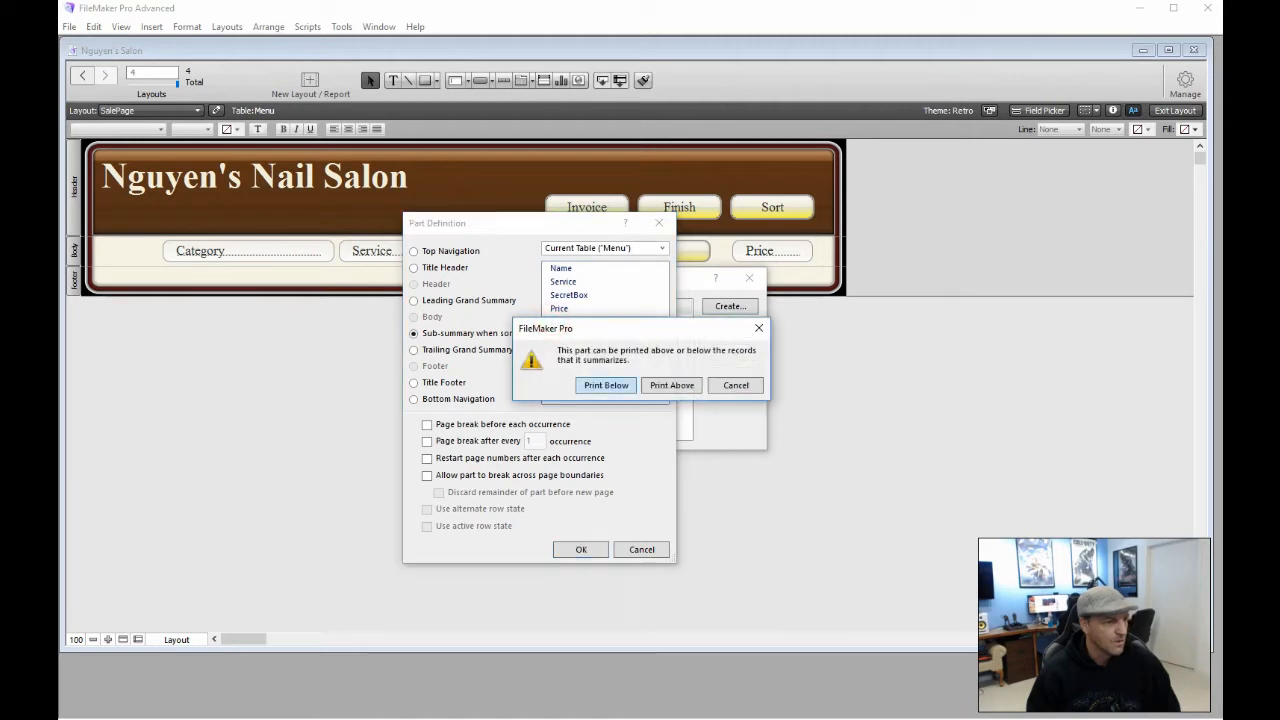
{"action": "left_click", "coordinate": [654, 385]}
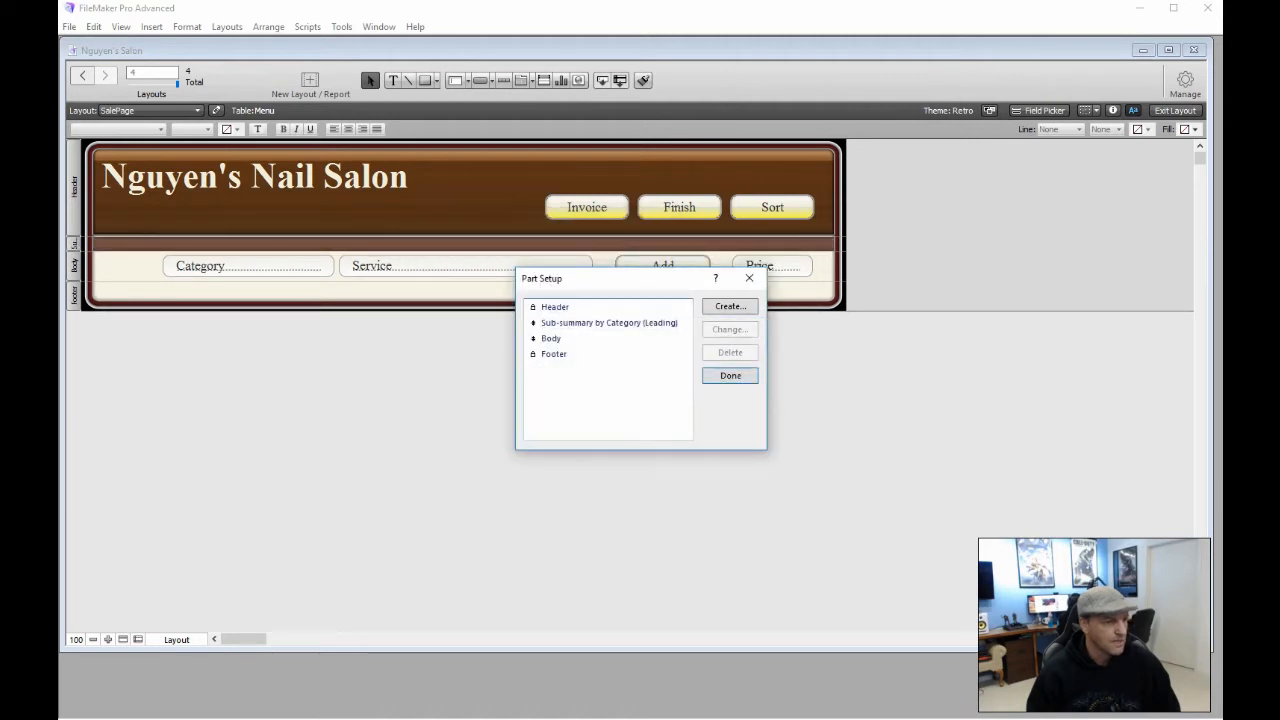
{"action": "left_click", "coordinate": [716, 375]}
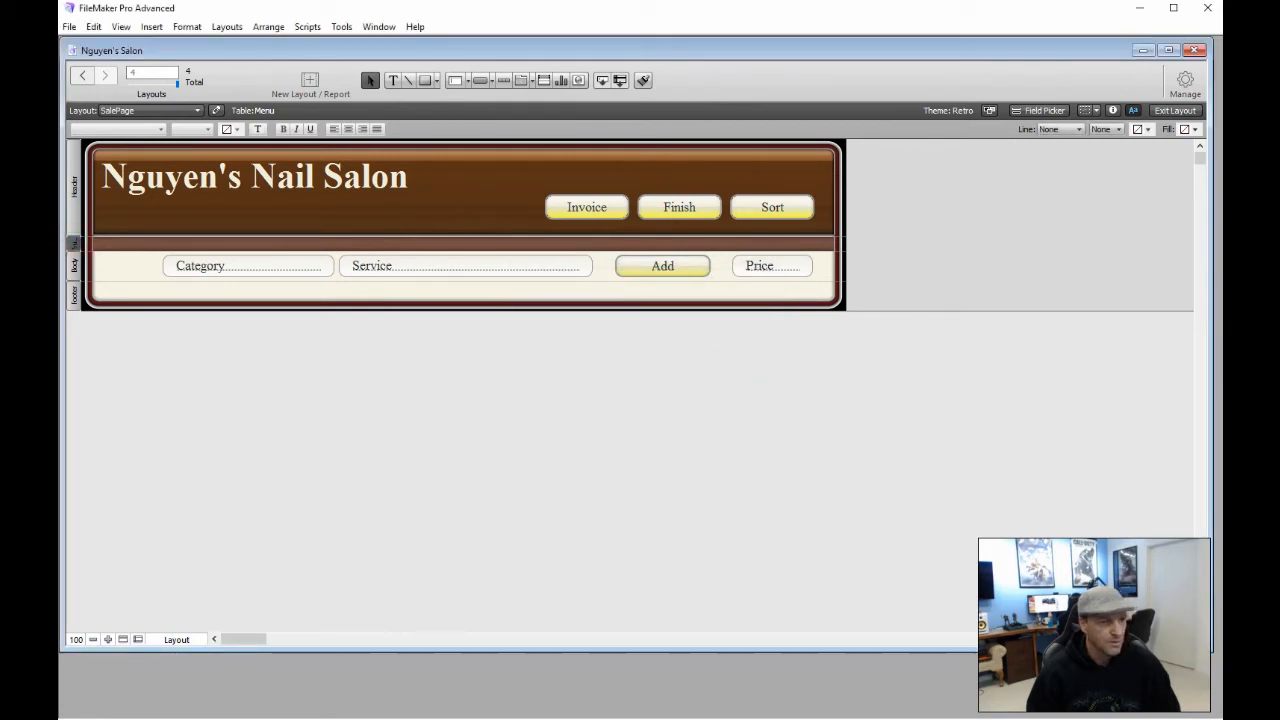
{"action": "left_click", "coordinate": [1112, 110]}
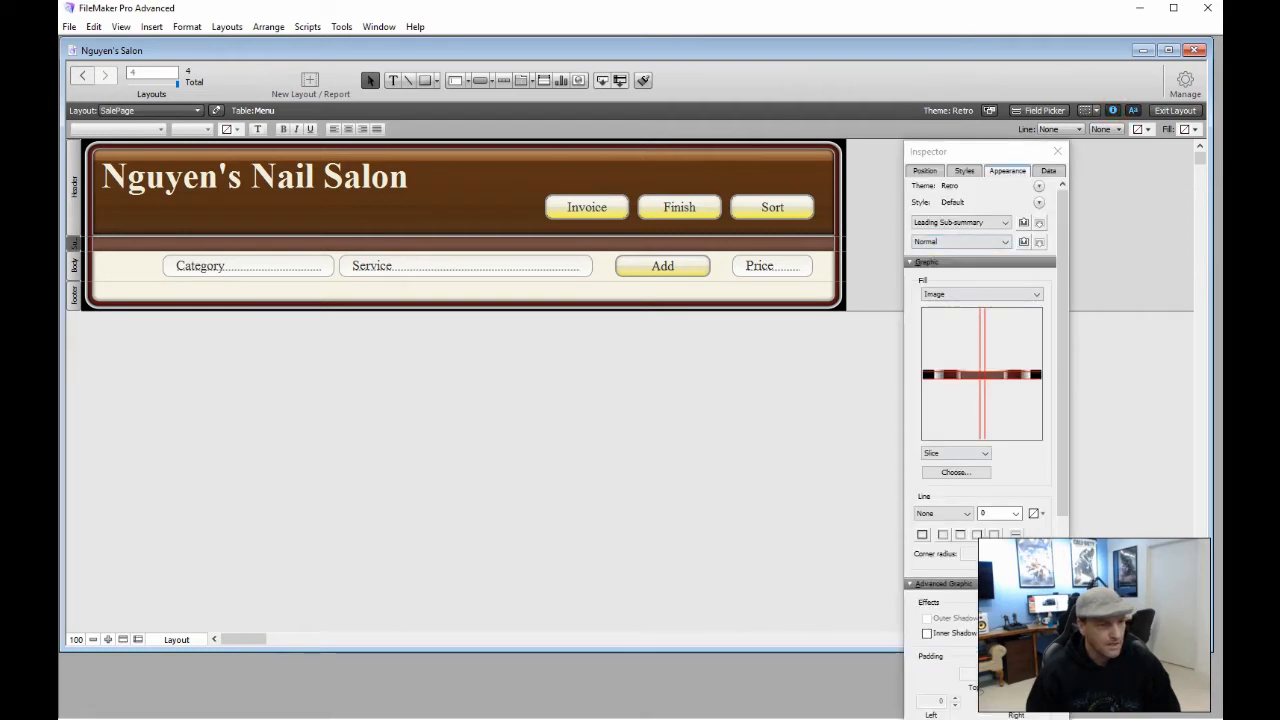
Set the Category sub-summary part's height to 40 pt in the Position tab
{"action": "left_click", "coordinate": [925, 170]}
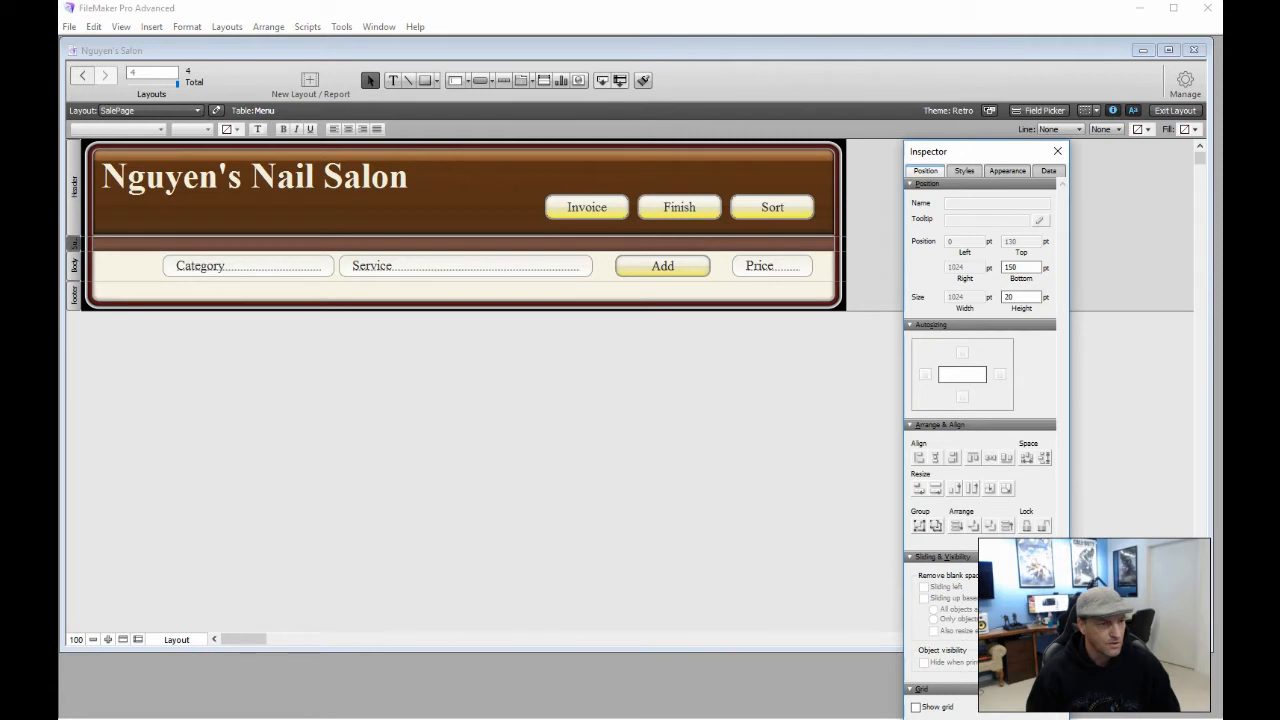
{"action": "double_click", "coordinate": [1024, 297]}
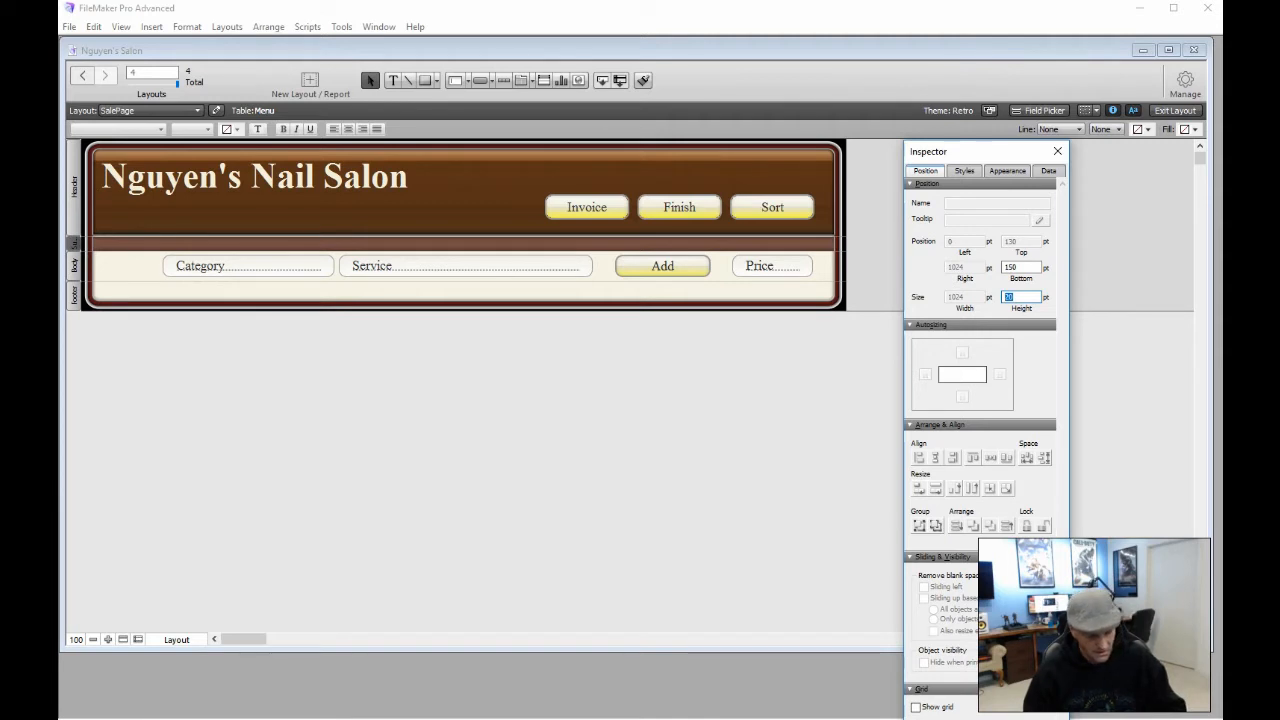
{"action": "key", "text": "Return"}
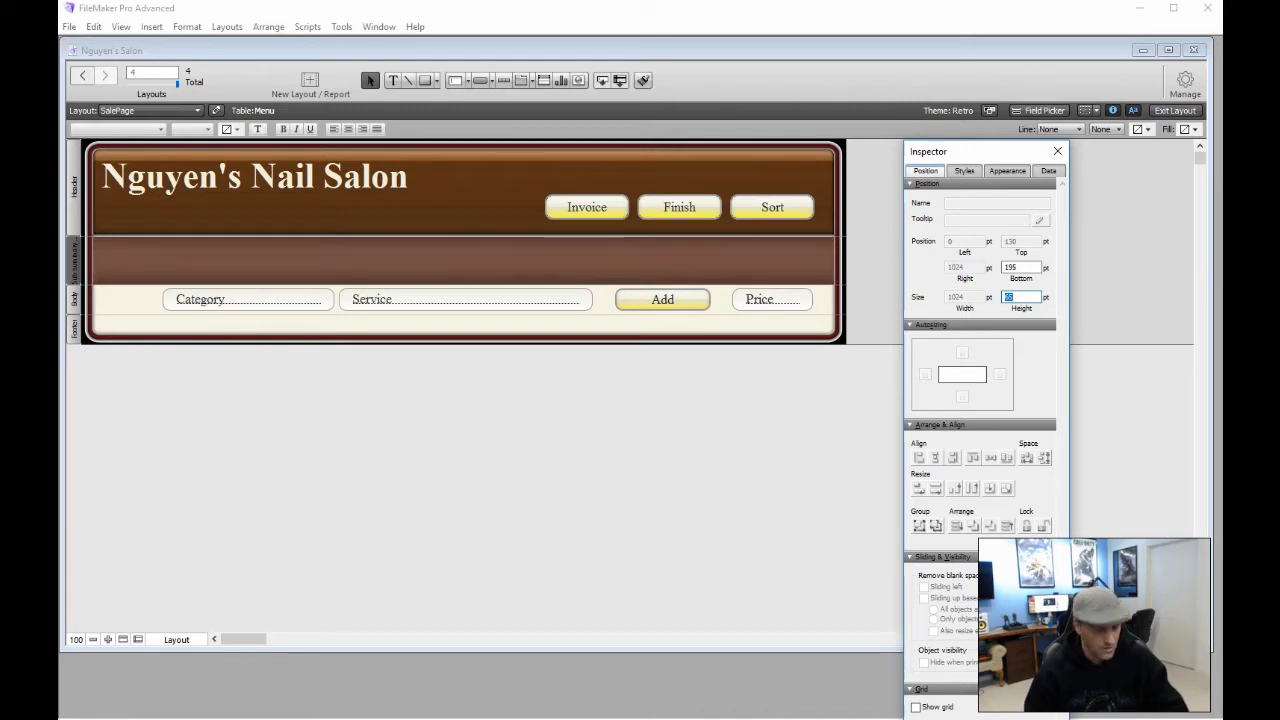
{"action": "type", "text": "45"}
{"action": "key", "text": "Return"}
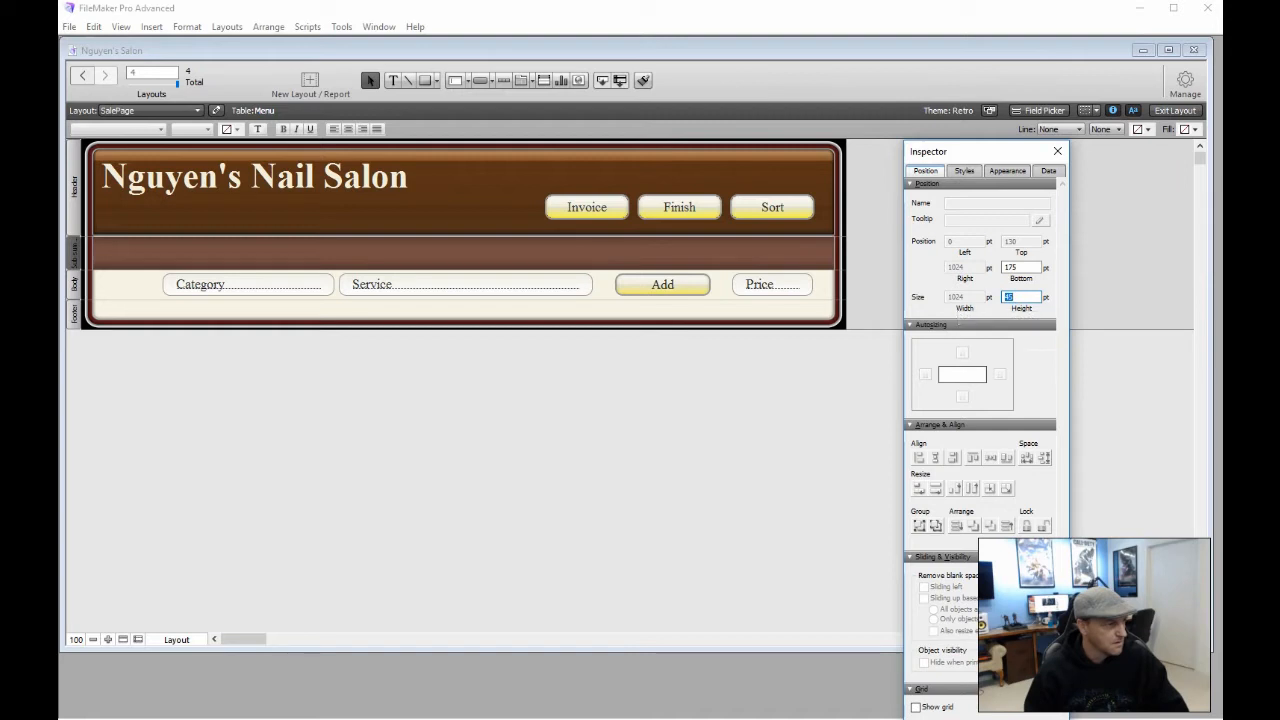
{"action": "left_click", "coordinate": [74, 285]}
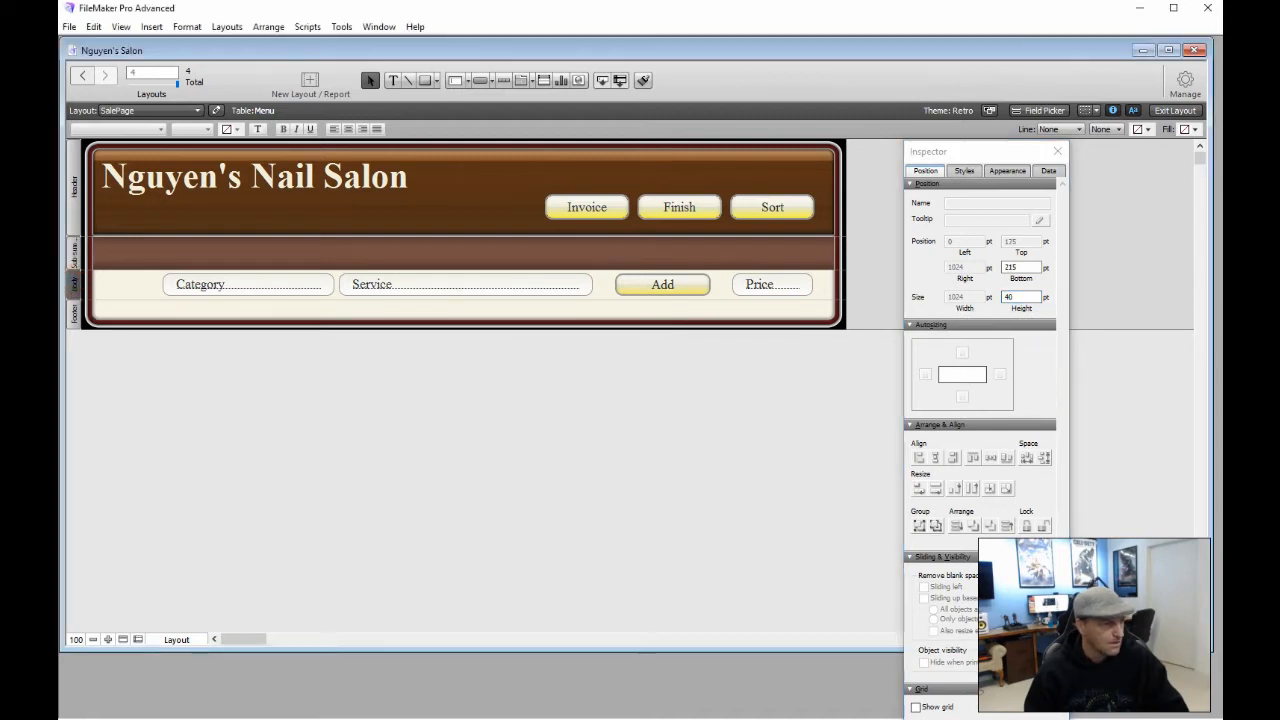
{"action": "left_click", "coordinate": [74, 251]}
{"action": "left_click", "coordinate": [74, 256]}
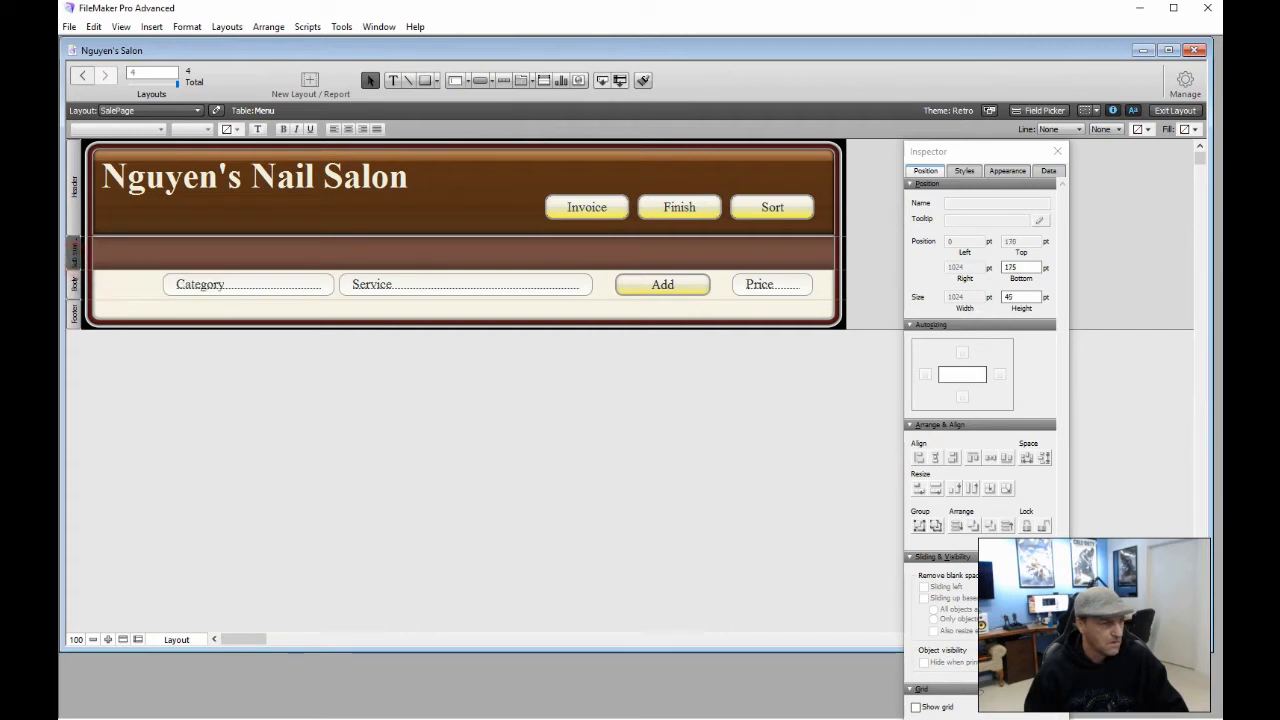
{"action": "left_click", "coordinate": [1018, 297]}
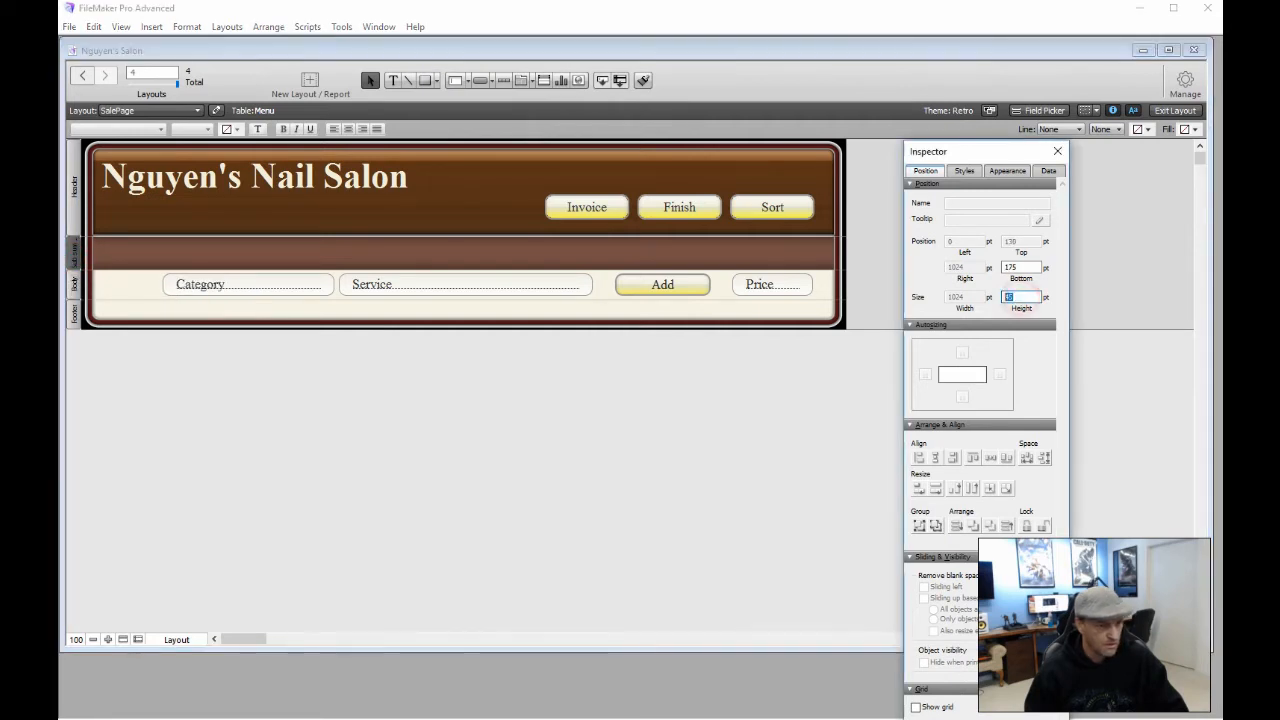
{"action": "type", "text": "40"}
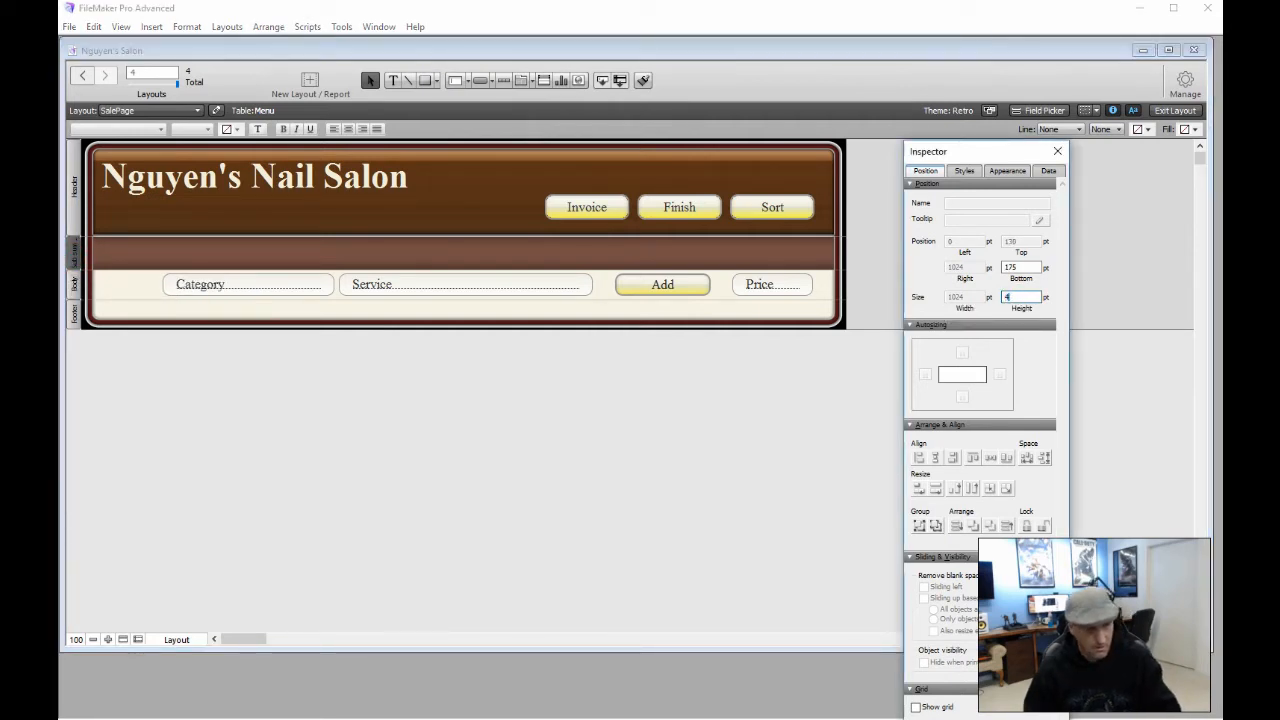
{"action": "left_click", "coordinate": [846, 418]}
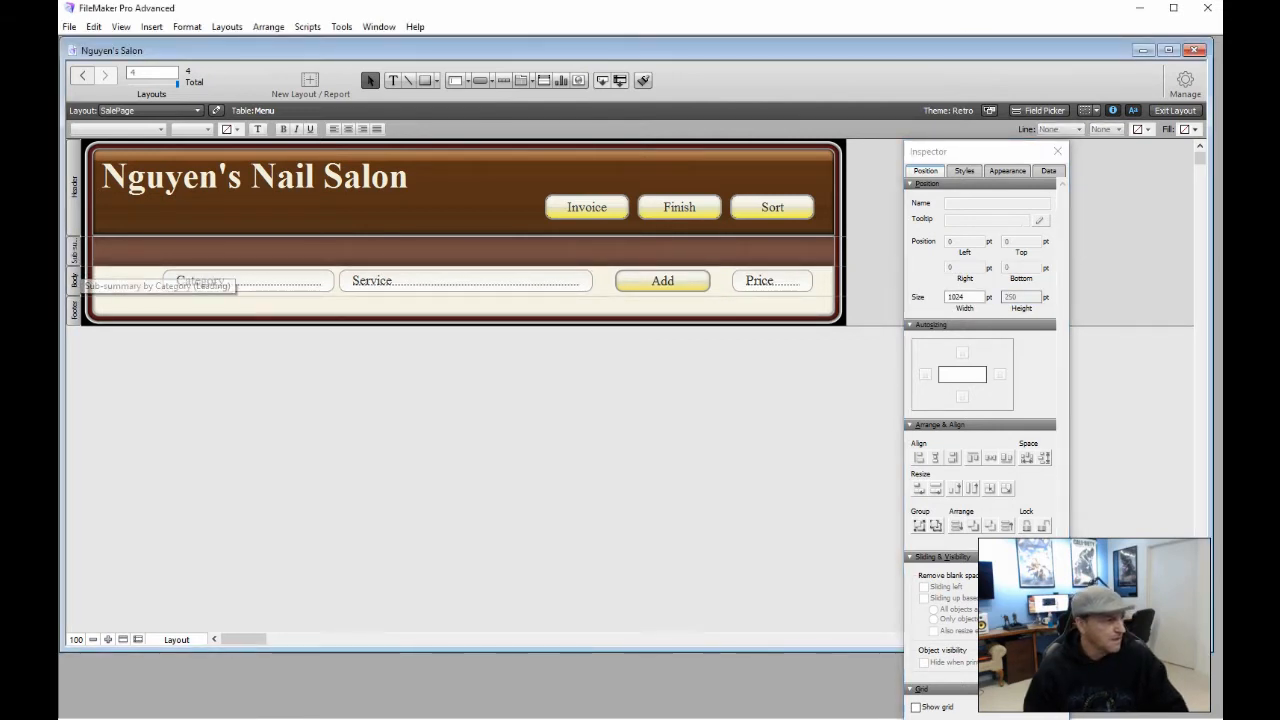
{"action": "left_click", "coordinate": [393, 80]}
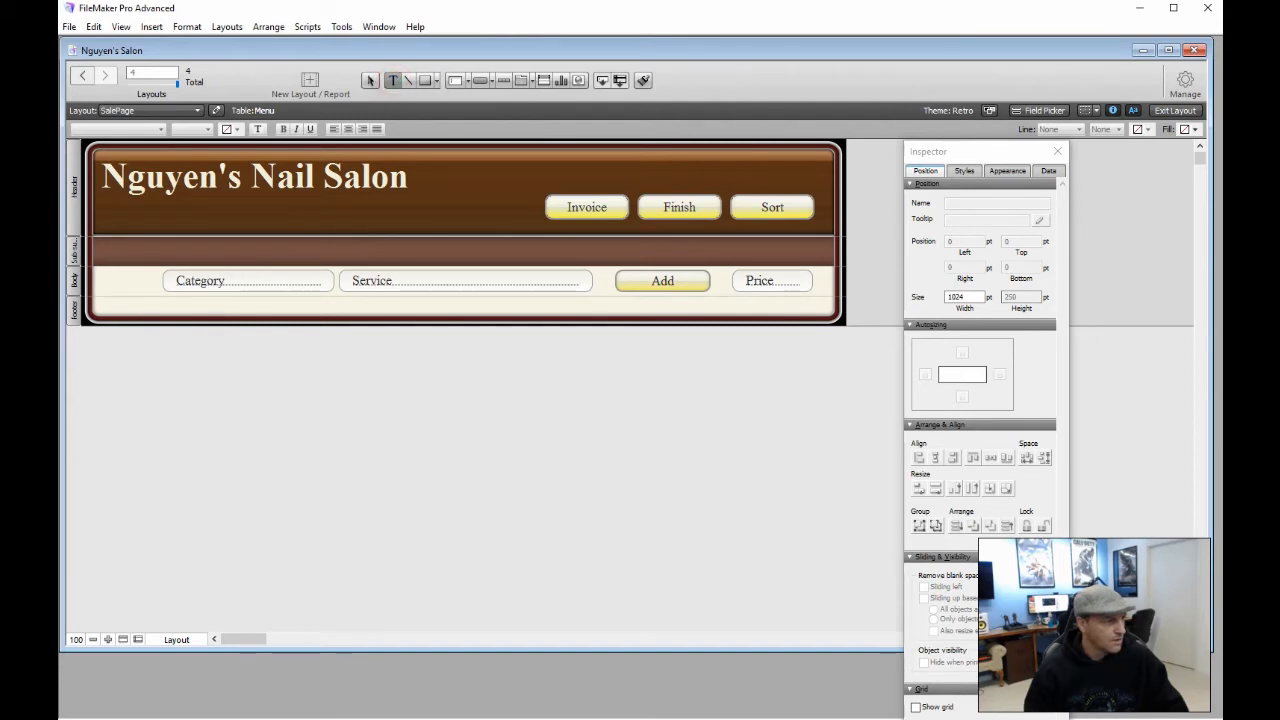
Insert a <<Category>> merge field as 24 pt text in the sub-summary band
{"action": "left_click", "coordinate": [136, 250]}
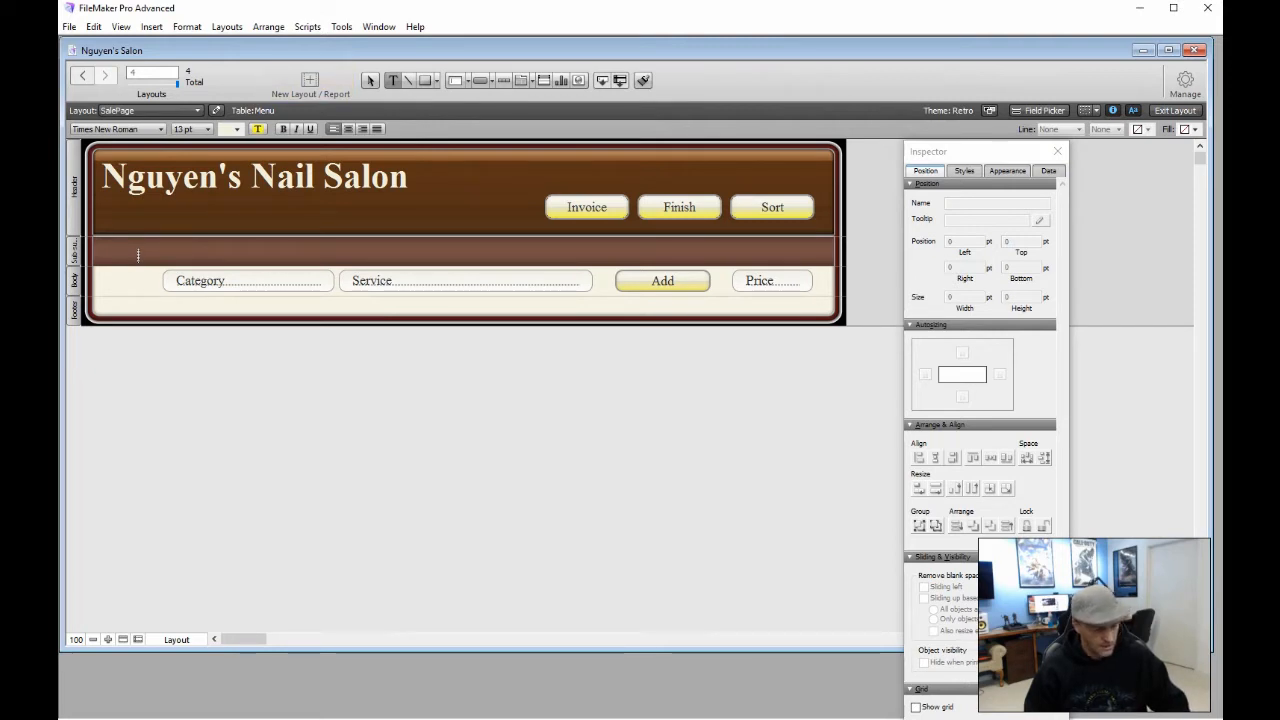
{"action": "key", "text": "ctrl+m"}
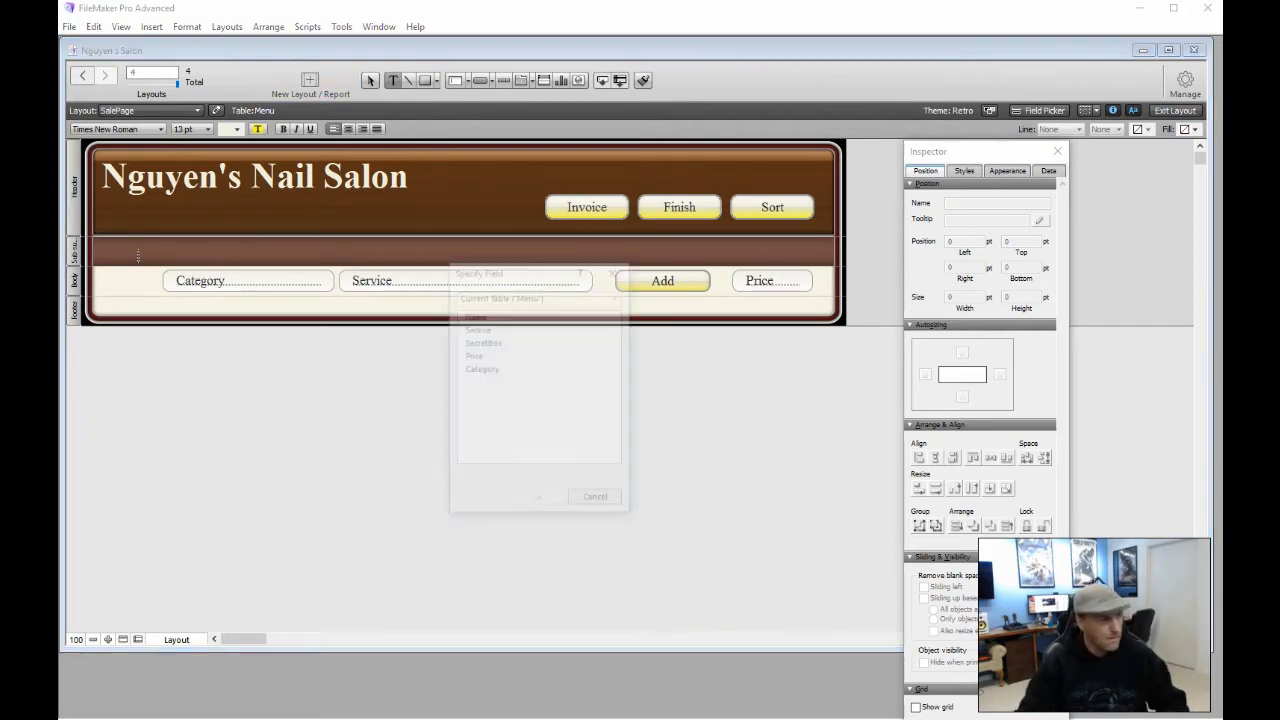
{"action": "key", "text": "Down"}
{"action": "key", "text": "Down"}
{"action": "key", "text": "Down"}
{"action": "key", "text": "Down"}
{"action": "key", "text": "Down"}
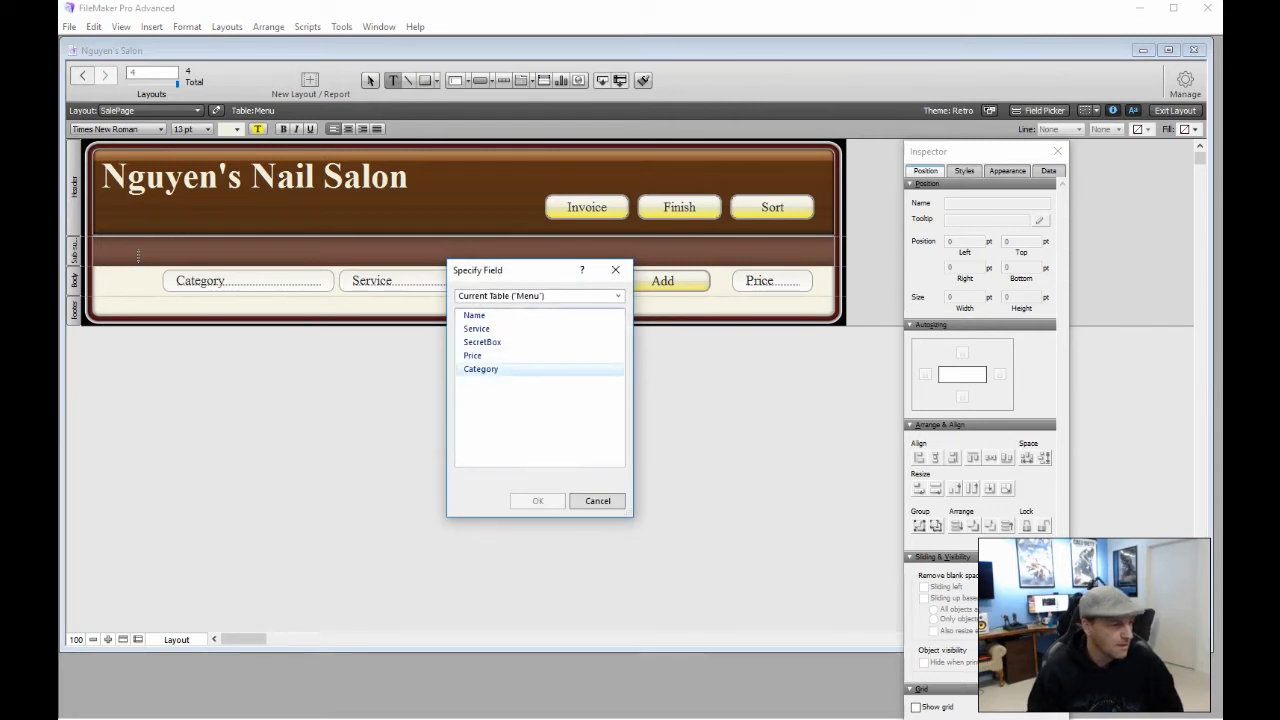
{"action": "double_click", "coordinate": [481, 369]}
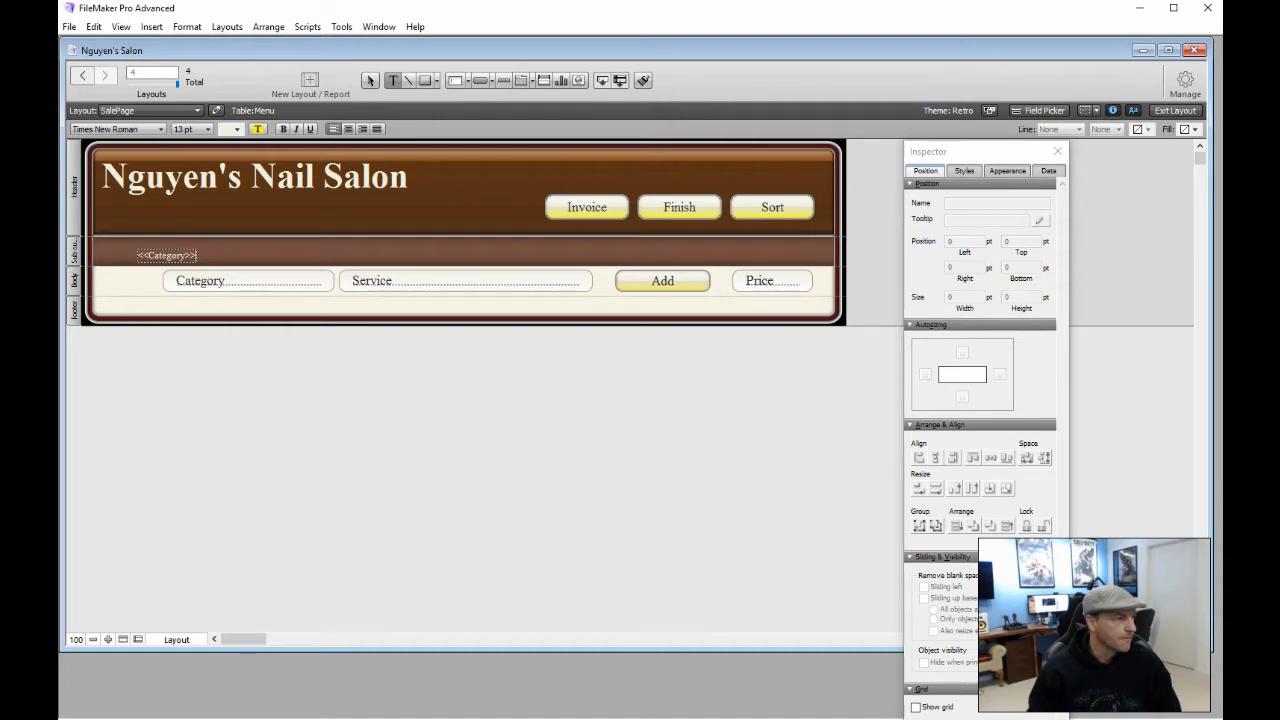
{"action": "left_click", "coordinate": [192, 128]}
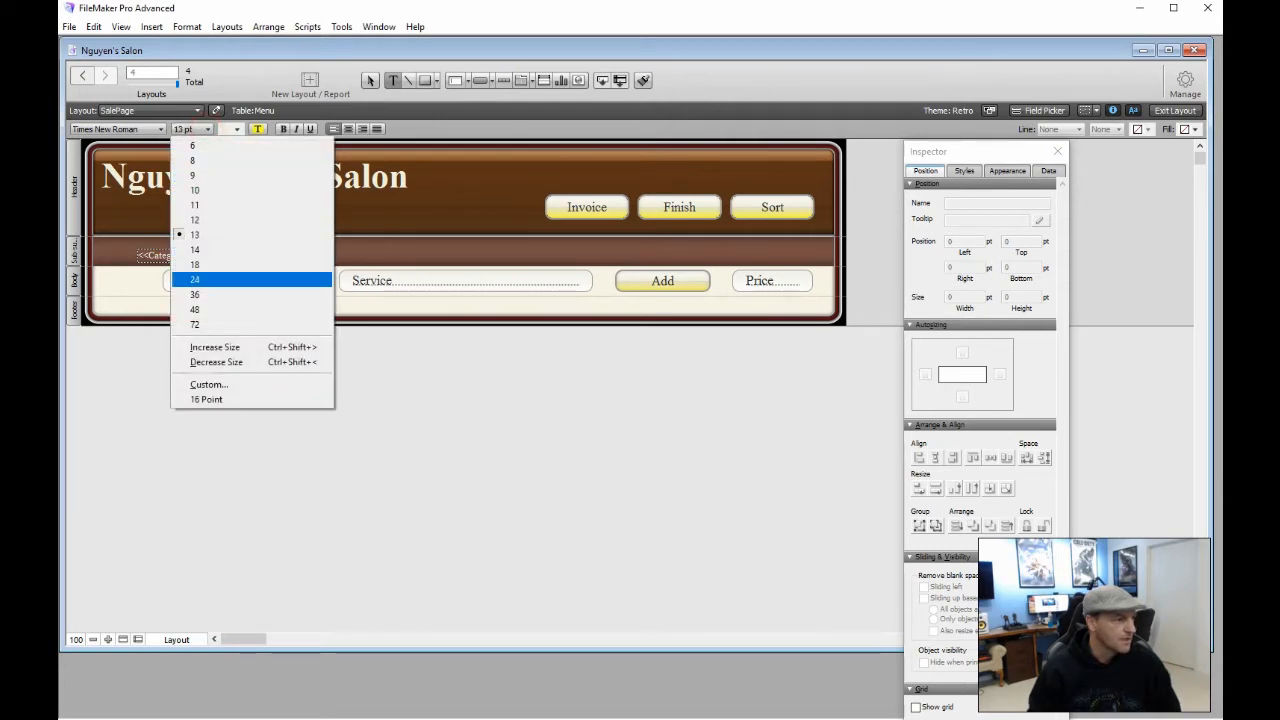
{"action": "left_click", "coordinate": [195, 279]}
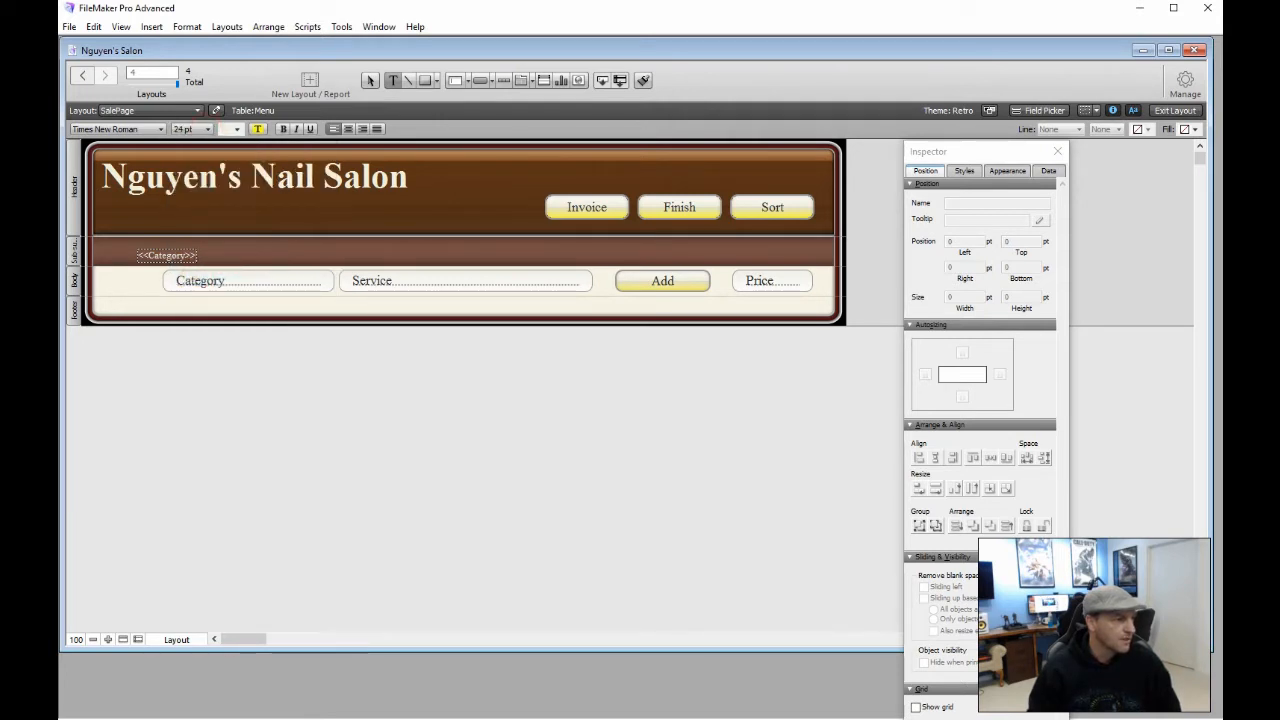
{"action": "key", "text": "Escape"}
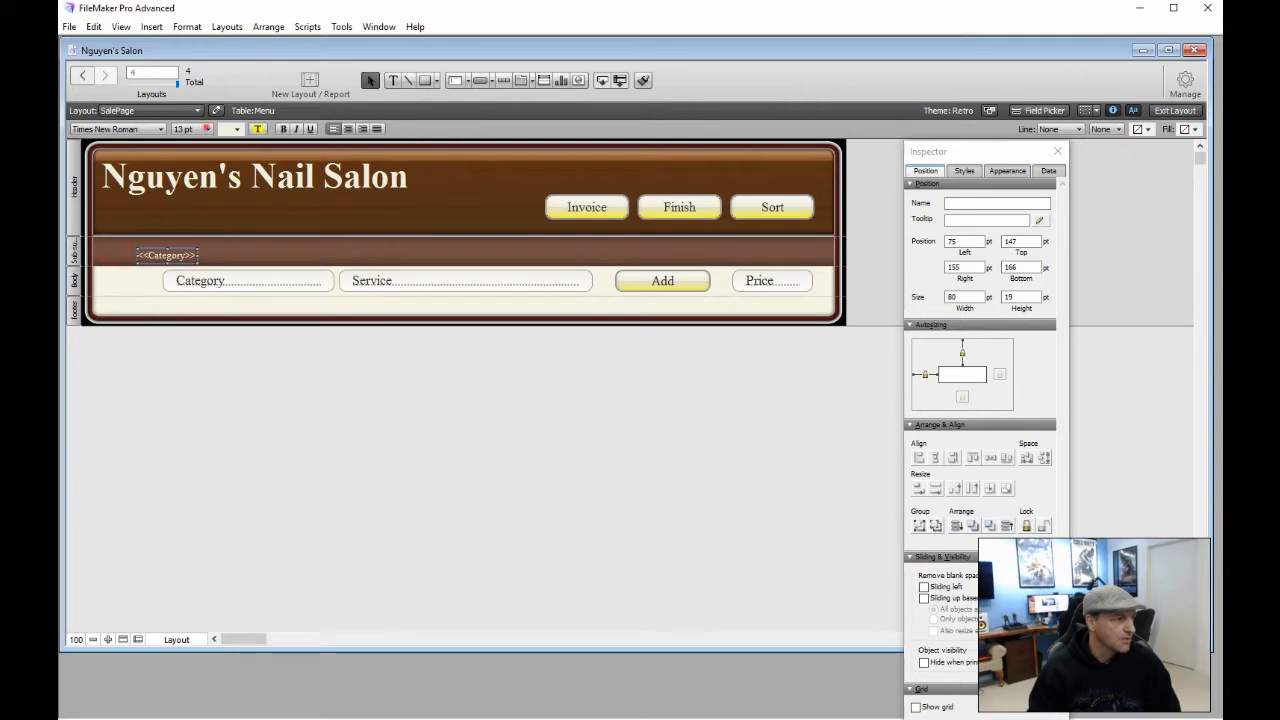
Move the Category label left, colour it yellow, and widen it to 267 pt
{"action": "left_click", "coordinate": [204, 128]}
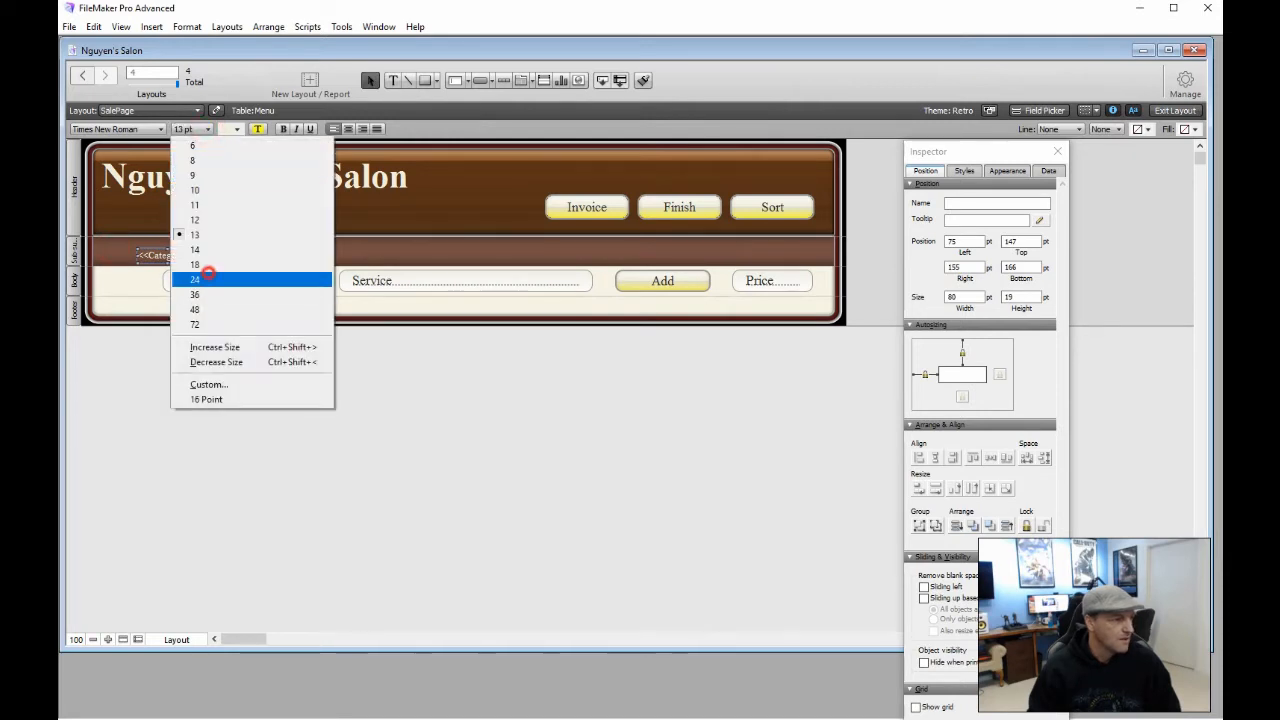
{"action": "left_click", "coordinate": [195, 279]}
{"action": "left_click_drag", "start_coordinate": [248, 258], "coordinate": [213, 250]}
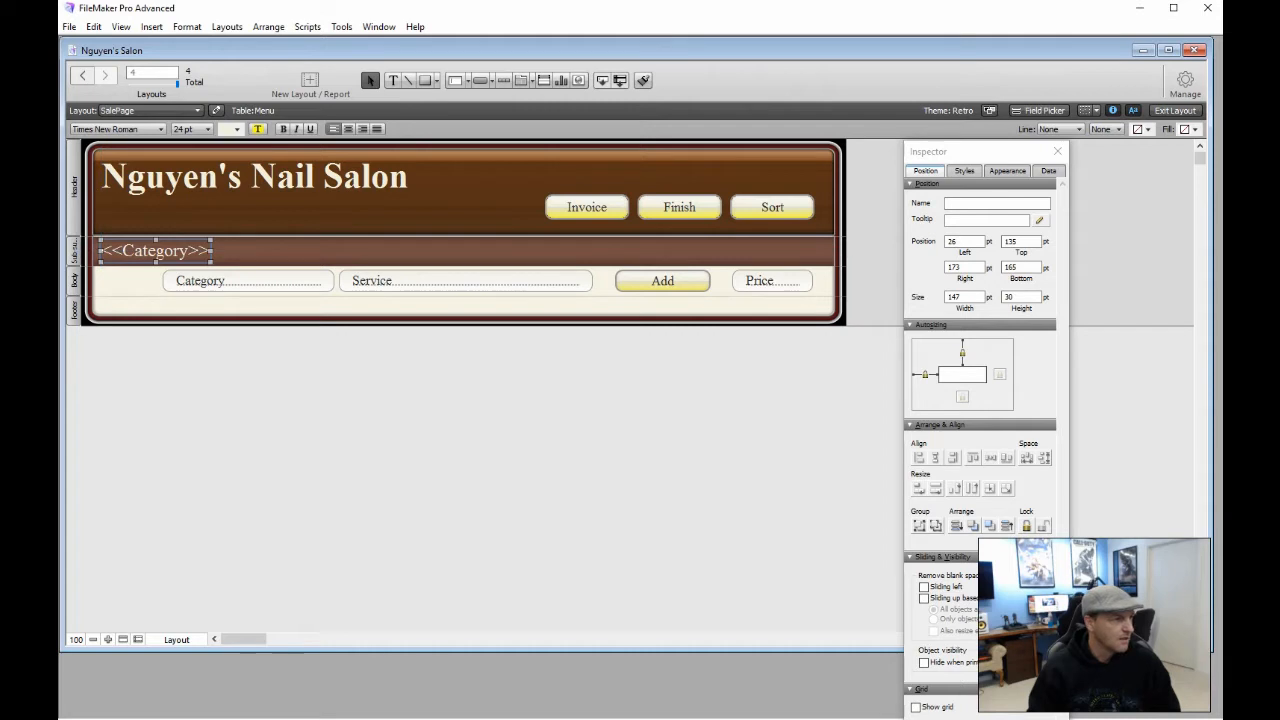
{"action": "left_click", "coordinate": [236, 129]}
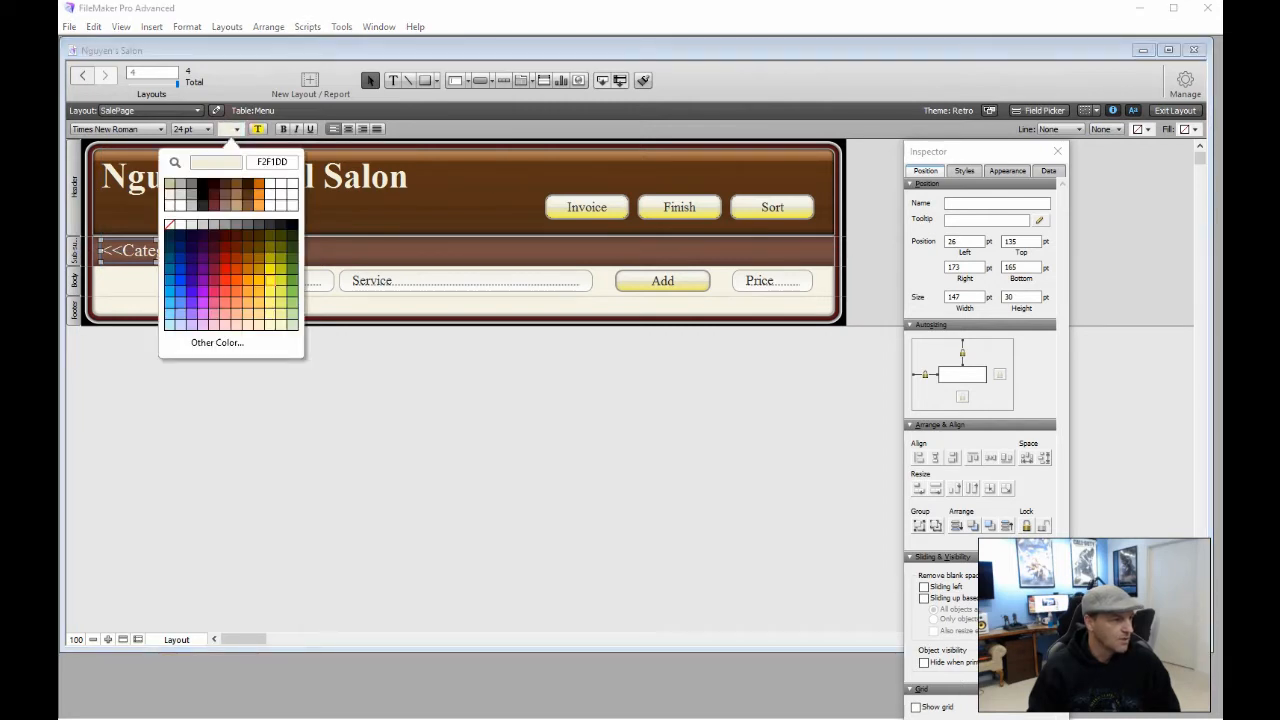
{"action": "left_click", "coordinate": [270, 279]}
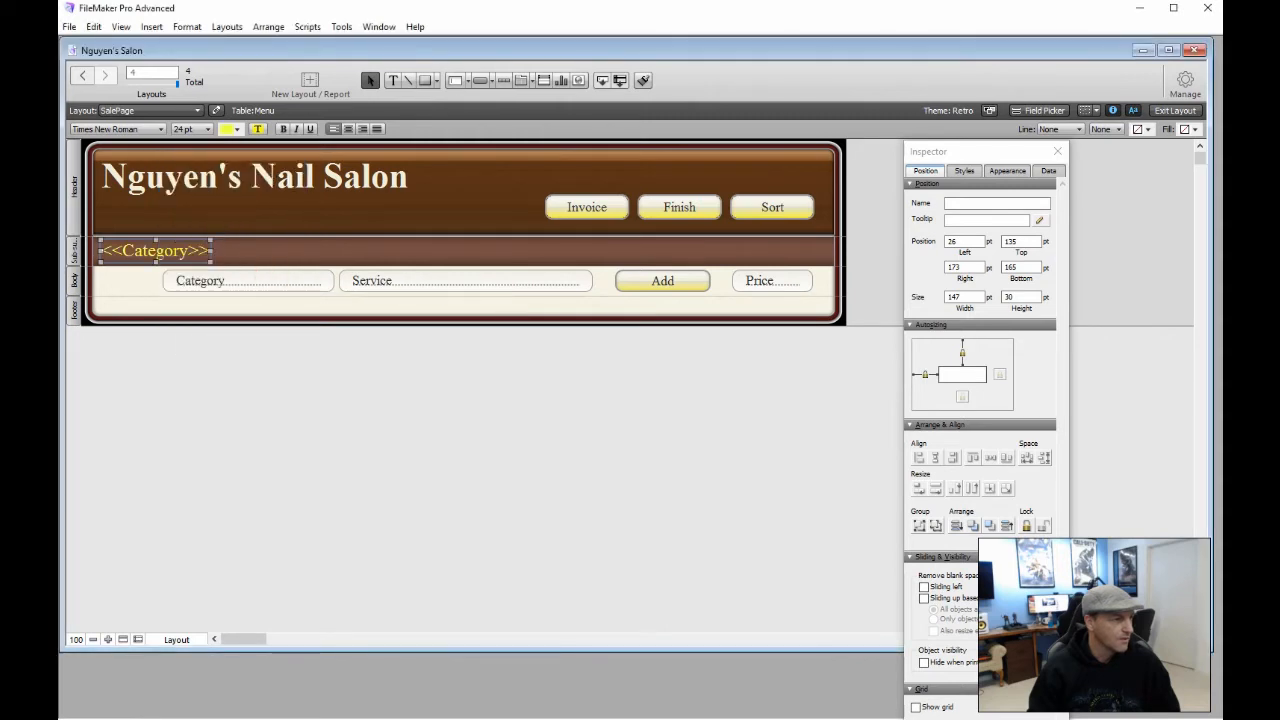
{"action": "left_click_drag", "start_coordinate": [211, 250], "coordinate": [290, 250]}
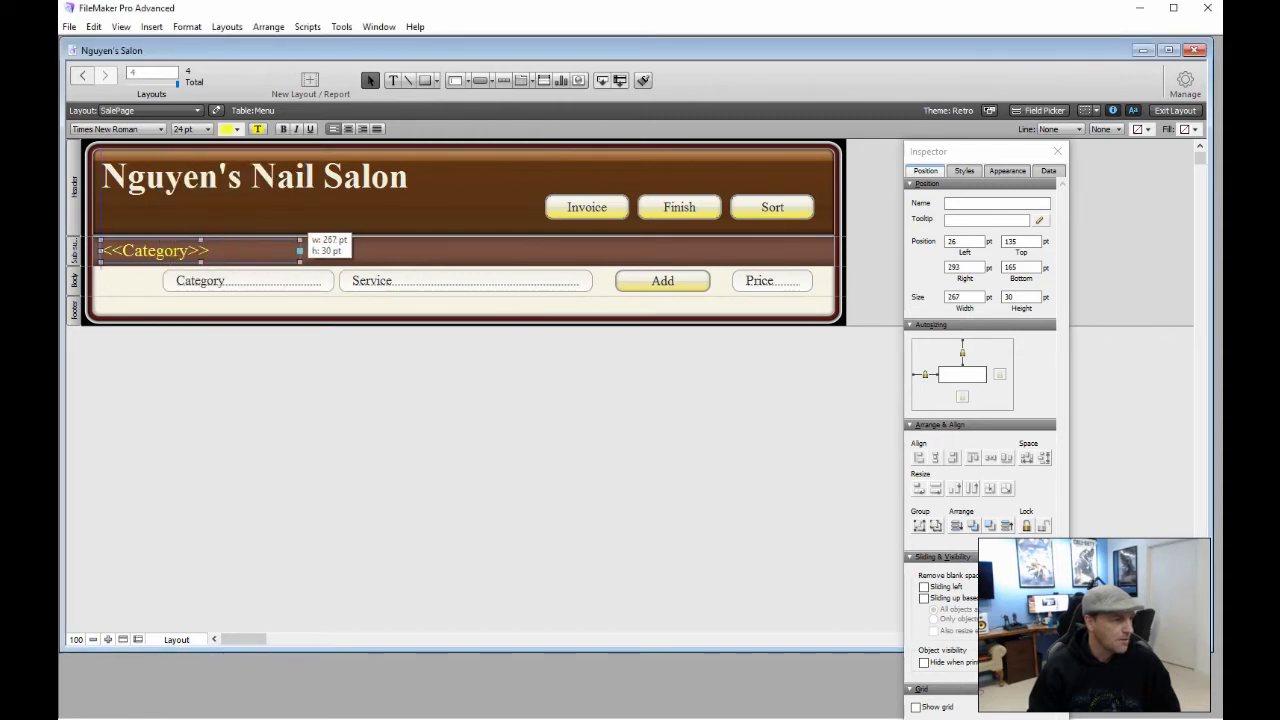
{"action": "left_click", "coordinate": [274, 386]}
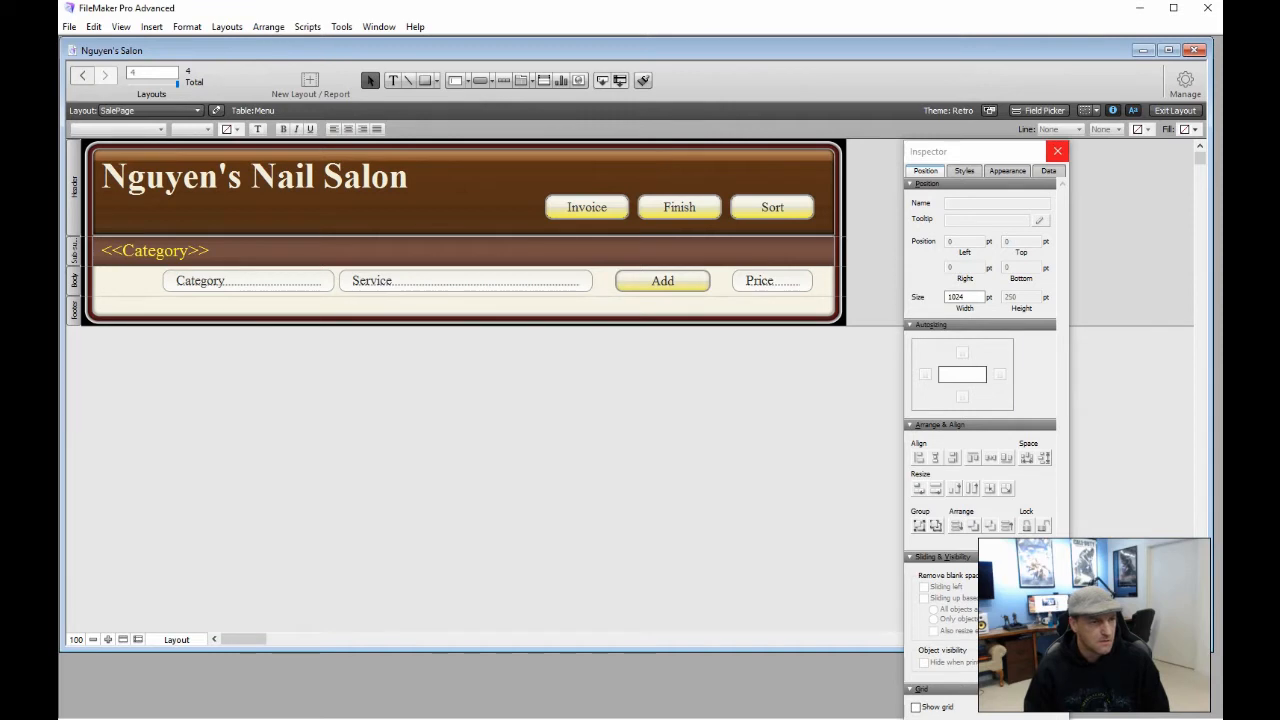
{"action": "left_click", "coordinate": [1057, 151]}
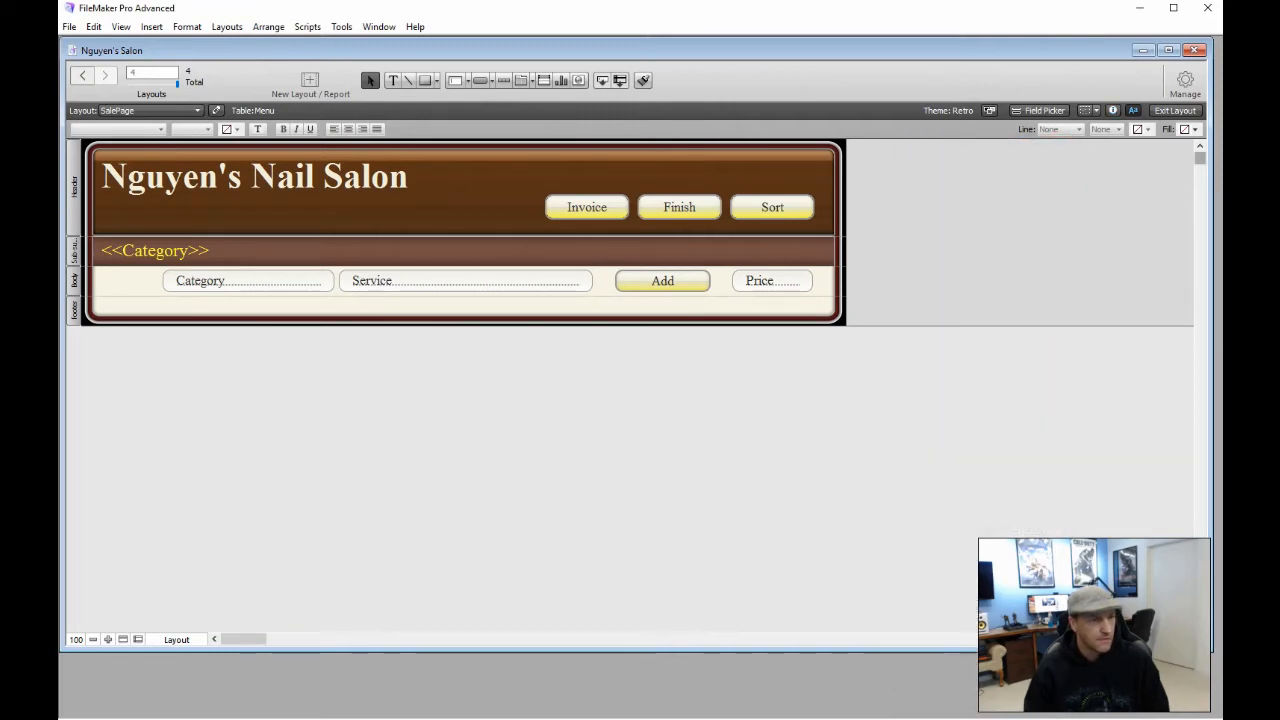
{"action": "mouse_move", "coordinate": [1200, 158]}
{"action": "left_mouse_down"}
{"action": "mouse_move", "coordinate": [1200, 170]}
{"action": "mouse_move", "coordinate": [1200, 158]}
{"action": "left_mouse_up"}
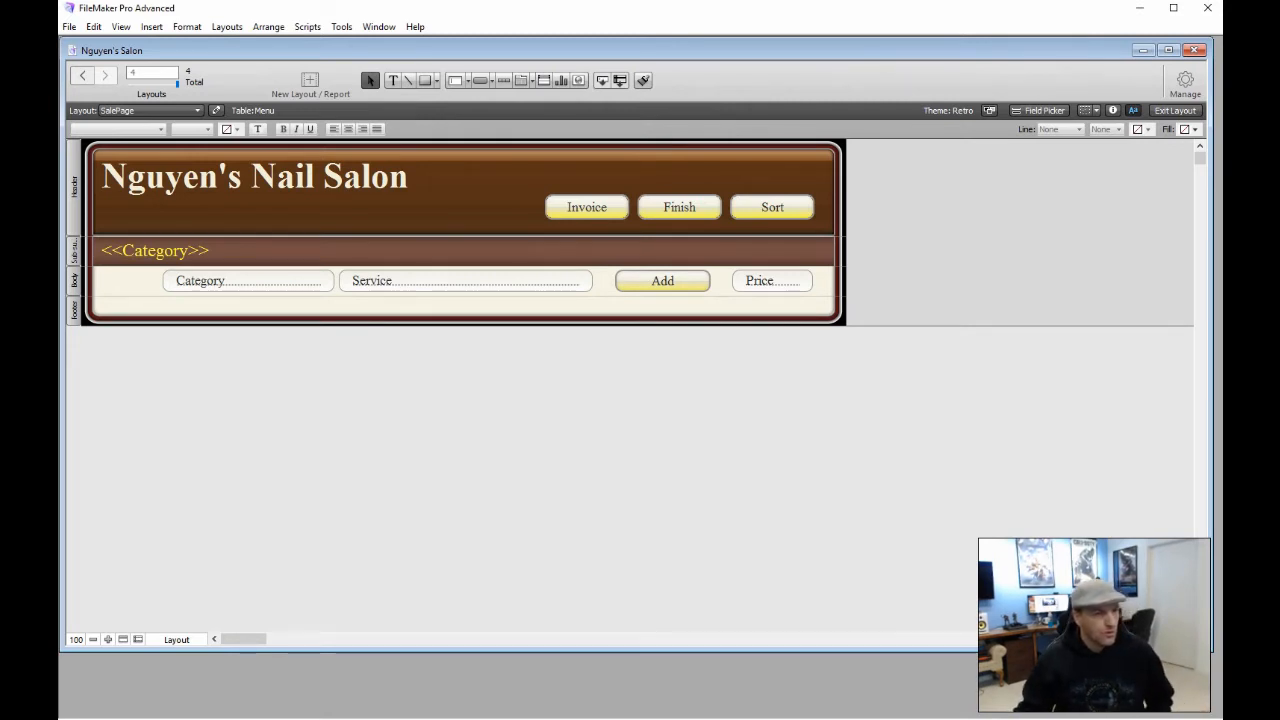
Create a record with Category 'Nails' and Service 'Basic Paint', then return to Layout mode
{"action": "left_click", "coordinate": [1175, 111]}
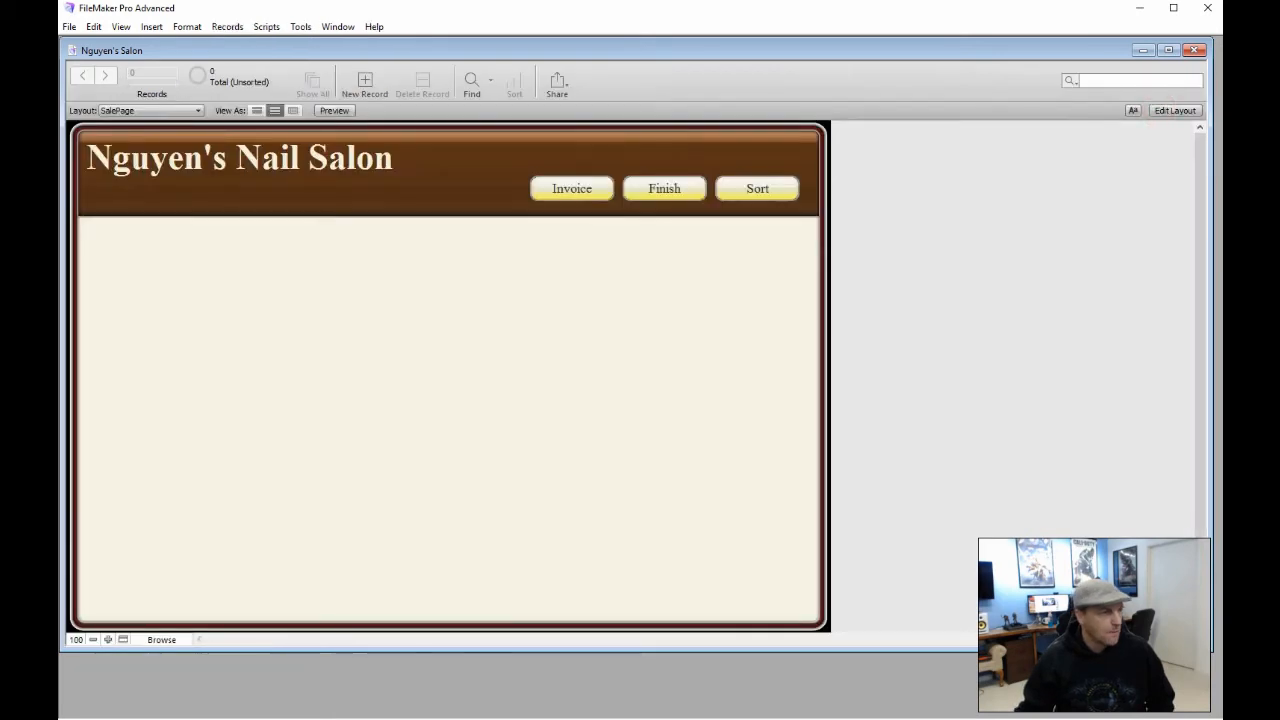
{"action": "left_click", "coordinate": [364, 85]}
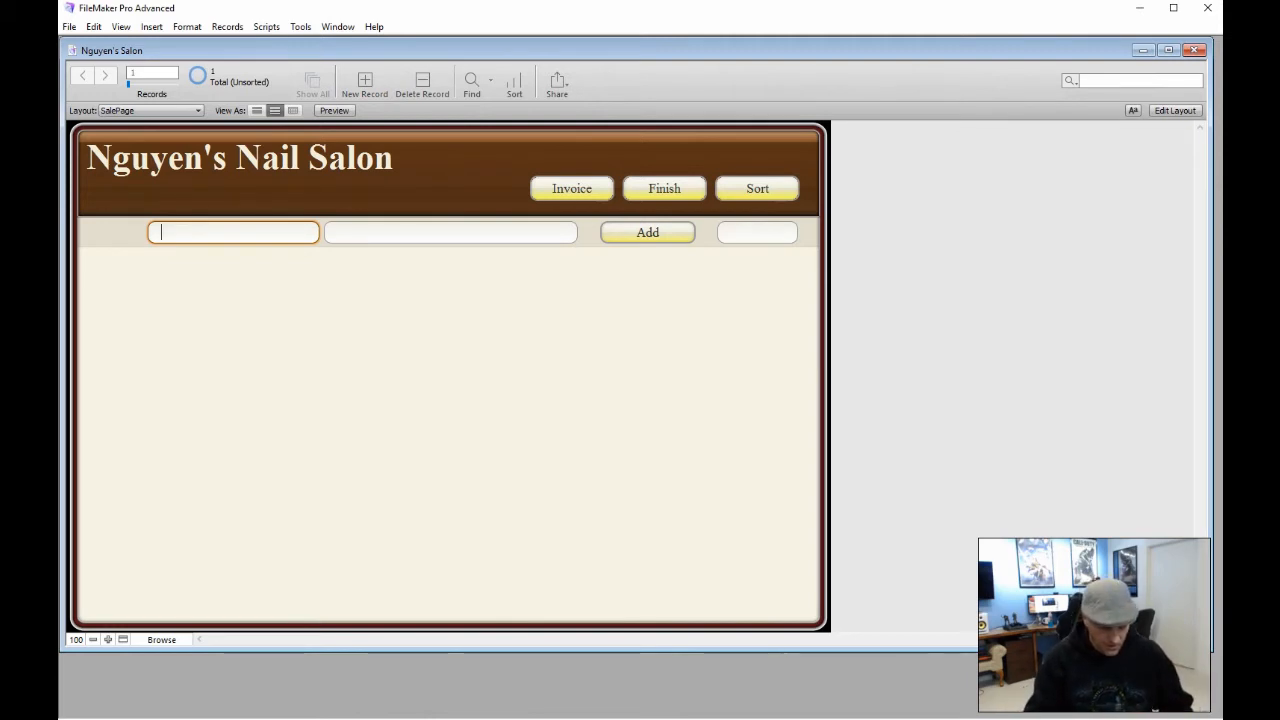
{"action": "type", "text": "Nail"}
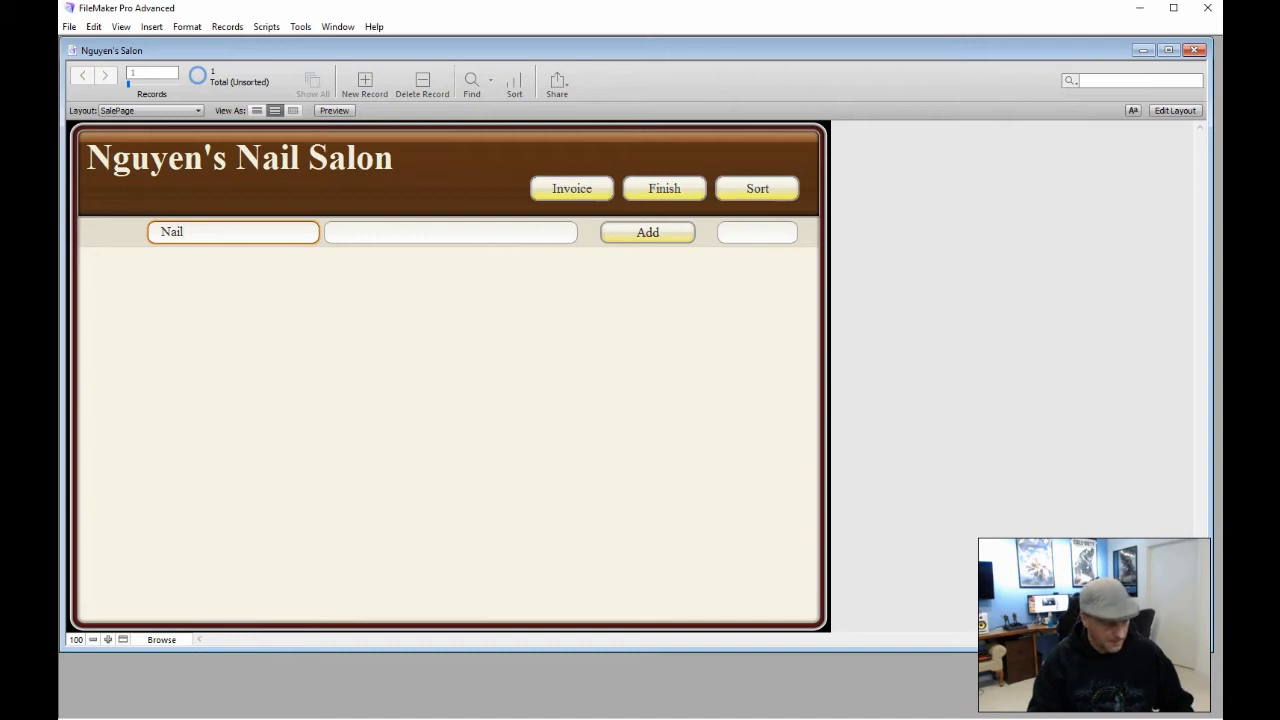
{"action": "type", "text": "s"}
{"action": "key", "text": "Tab"}
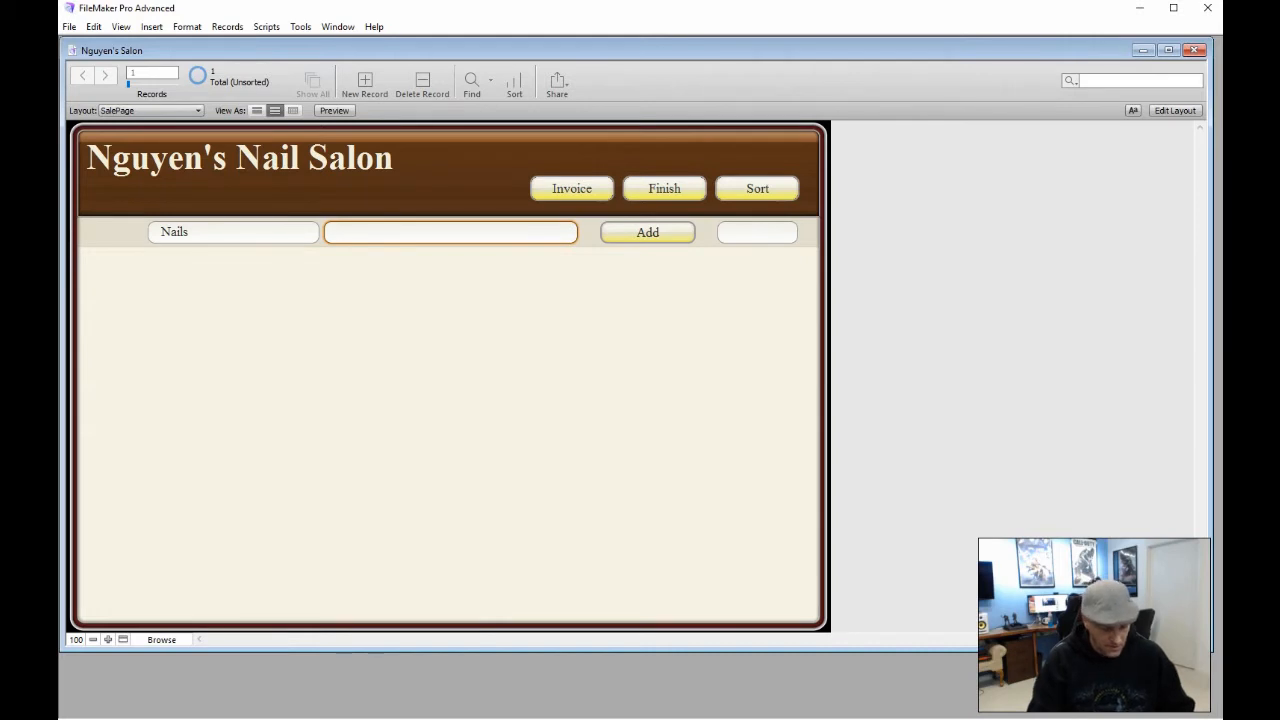
{"action": "type", "text": "Basi"}
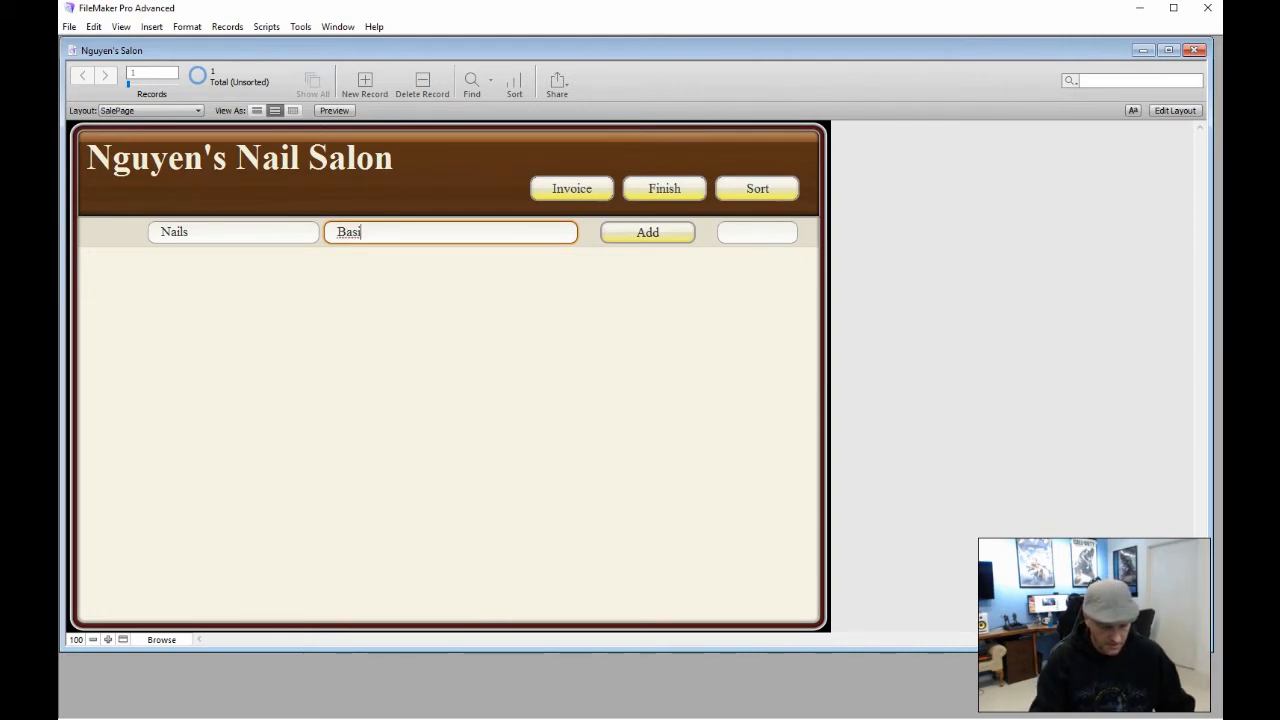
{"action": "type", "text": "c Paiunt"}
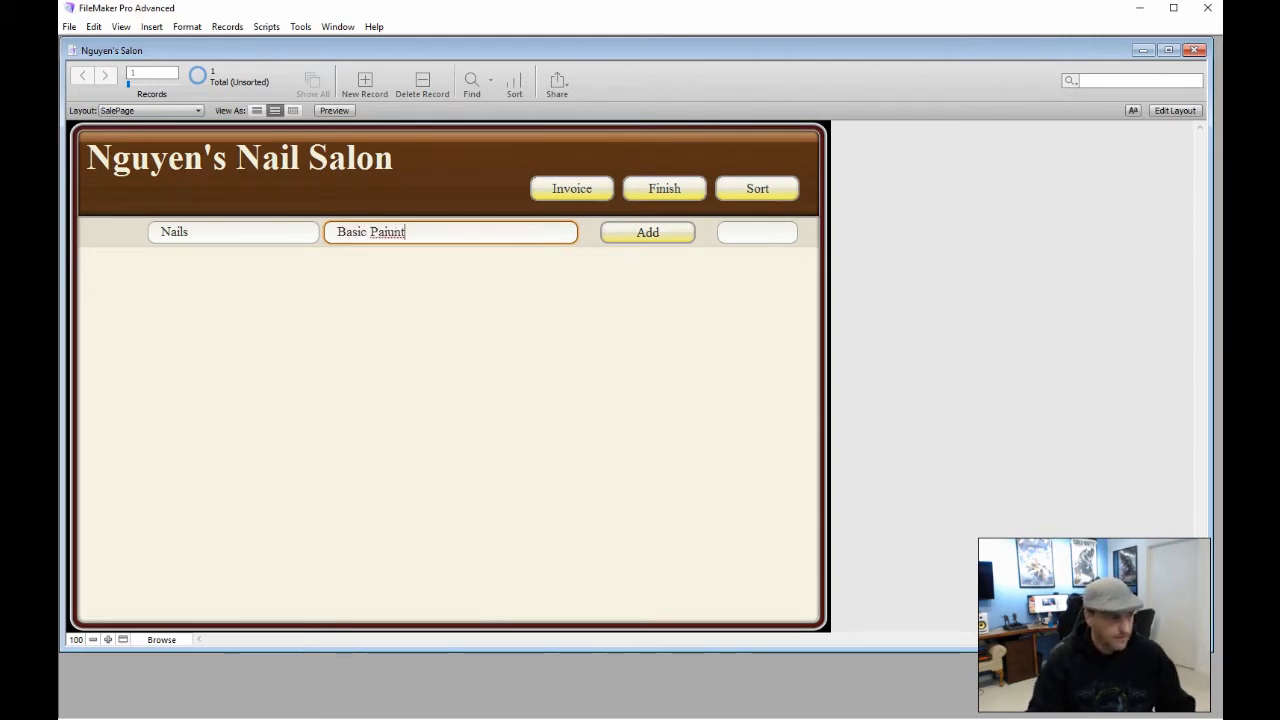
{"action": "key", "text": "BackSpace"}
{"action": "key", "text": "BackSpace"}
{"action": "key", "text": "BackSpace"}
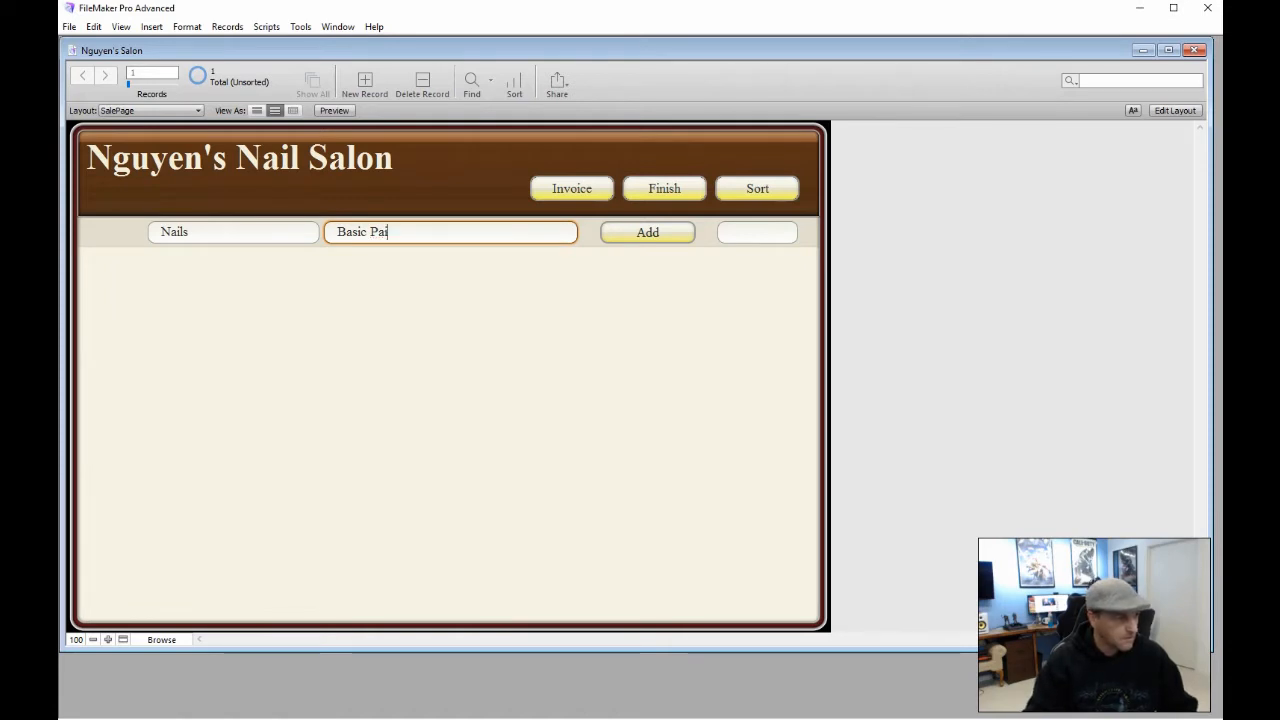
{"action": "type", "text": "nt"}
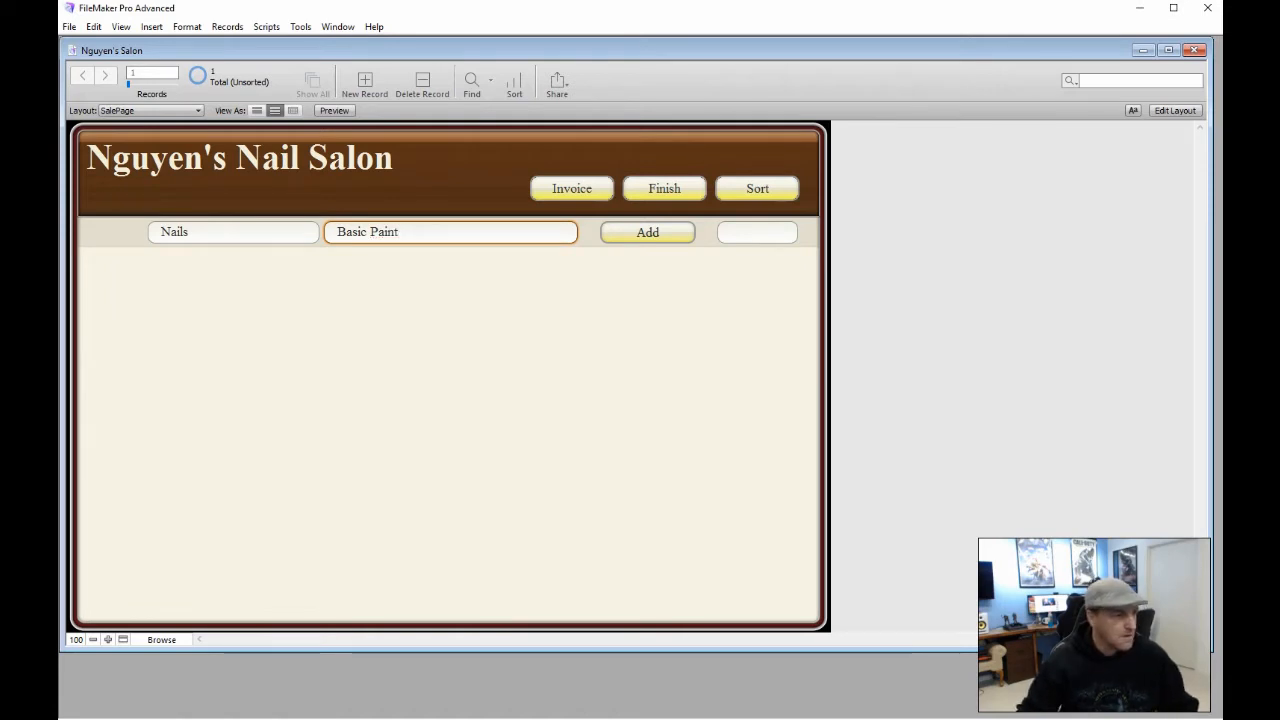
{"action": "left_click", "coordinate": [750, 235]}
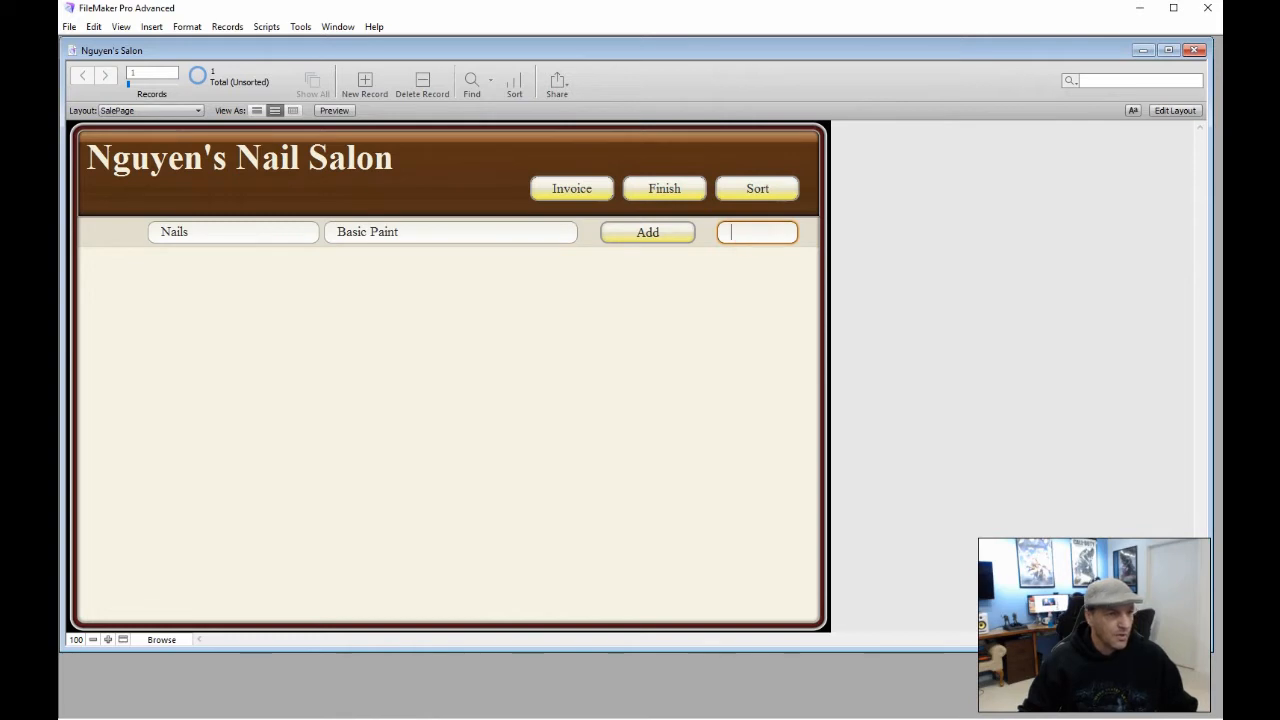
{"action": "left_click", "coordinate": [1175, 110]}
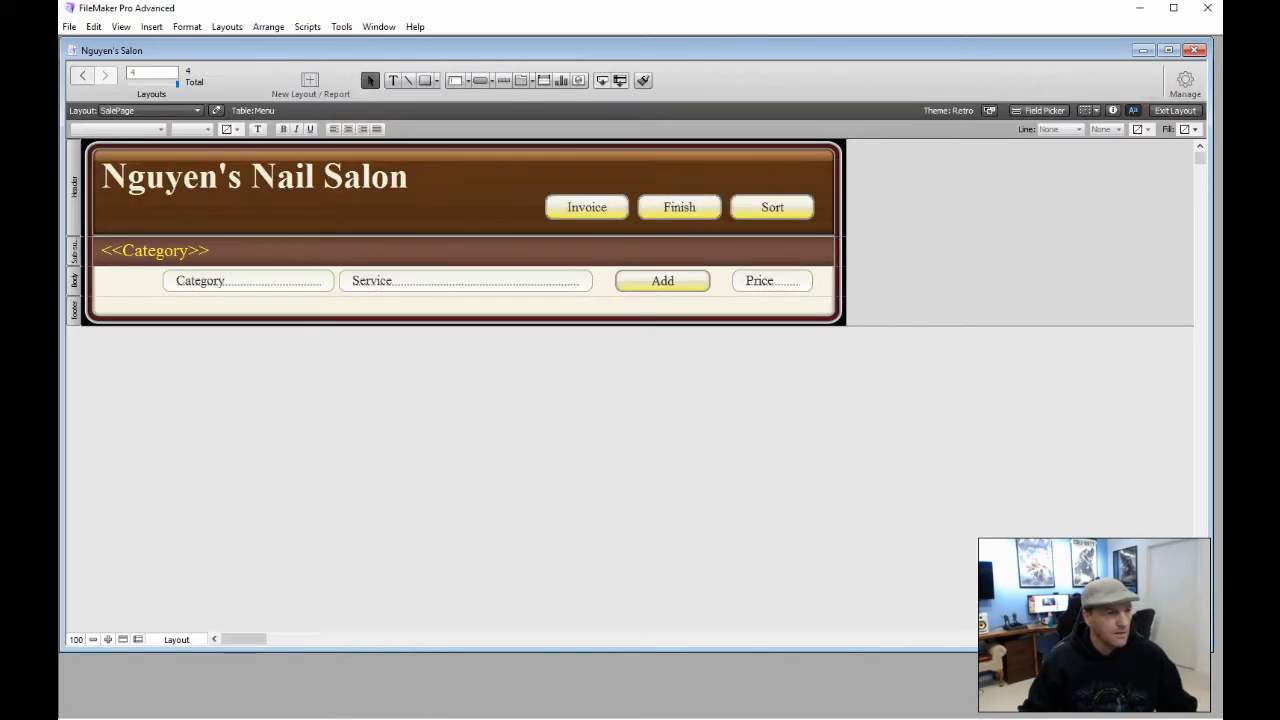
Format the Price field as Currency with fixed 2 decimals and system separators
{"action": "left_click", "coordinate": [753, 281]}
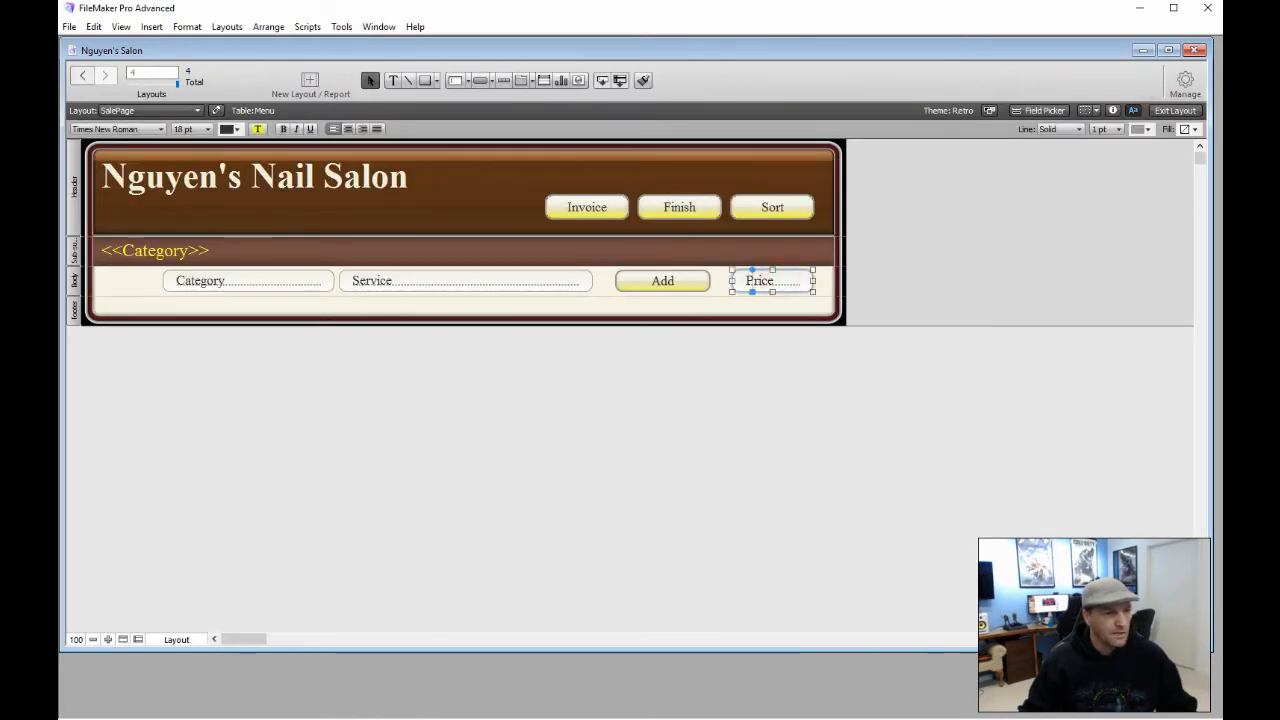
{"action": "left_click", "coordinate": [1112, 110]}
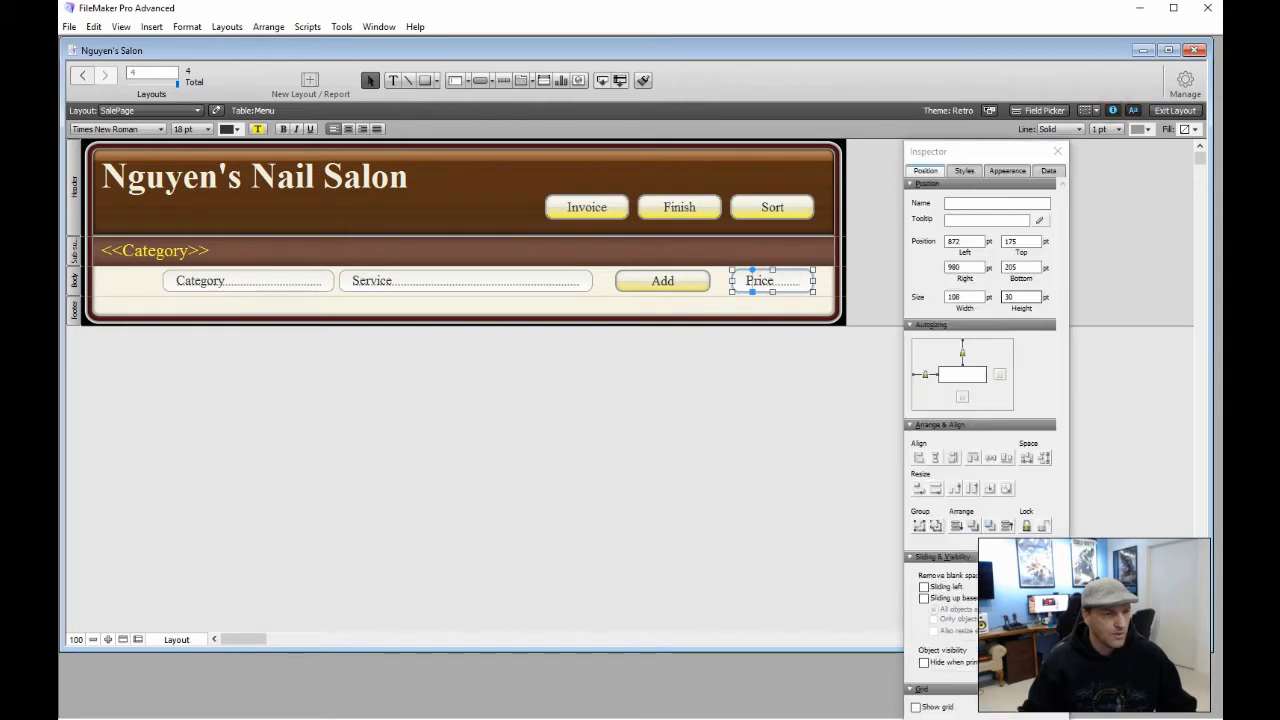
{"action": "left_click", "coordinate": [1048, 170]}
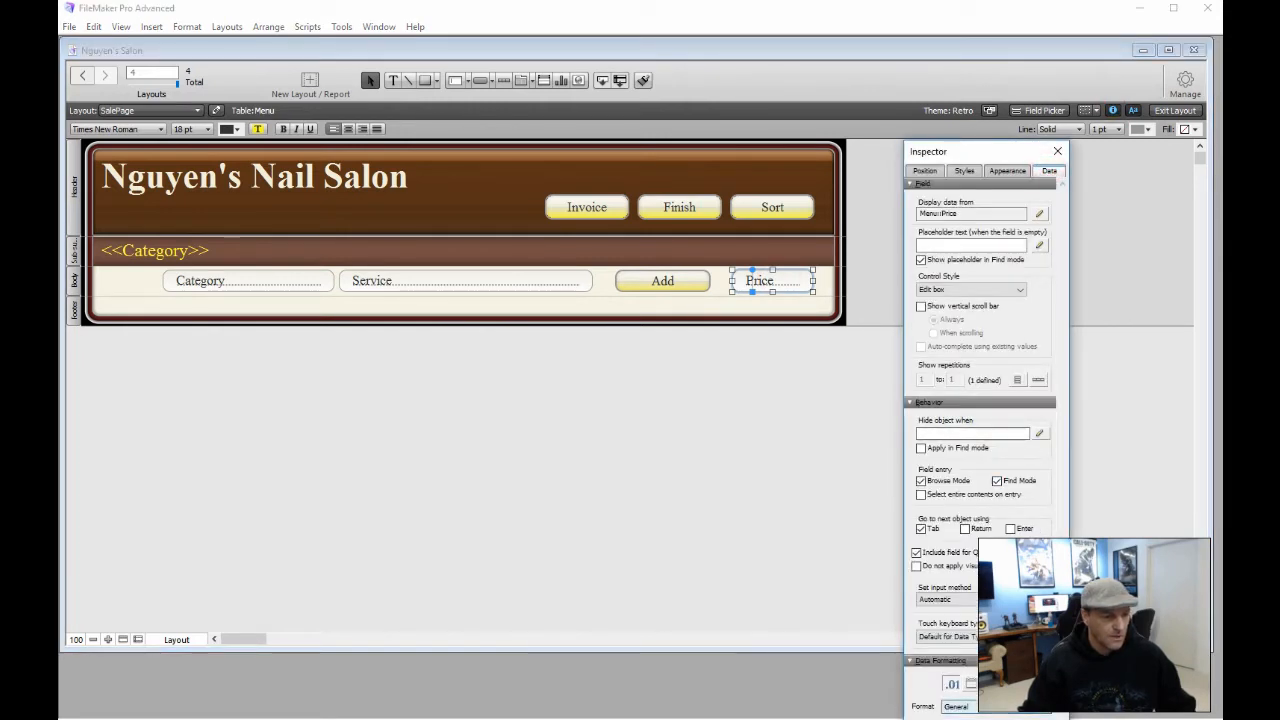
{"action": "left_click", "coordinate": [956, 706]}
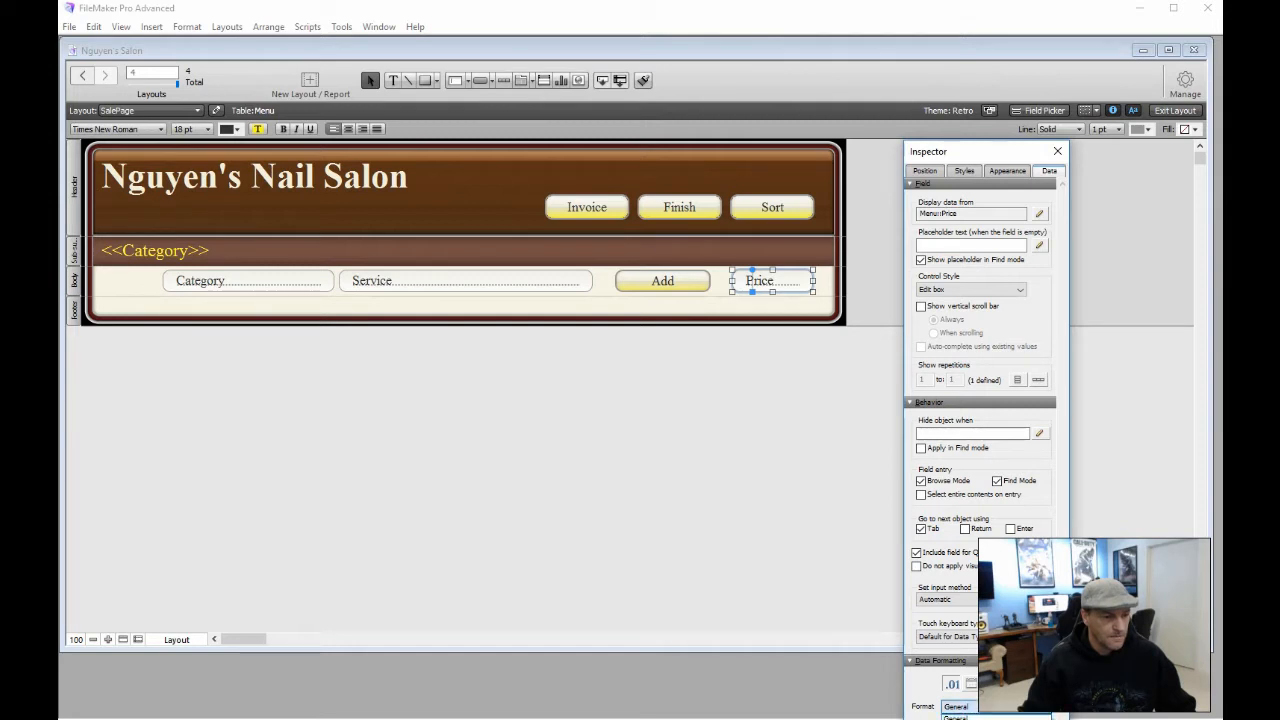
{"action": "left_click", "coordinate": [960, 719]}
{"action": "left_click_drag", "start_coordinate": [1009, 150], "coordinate": [1007, 27]}
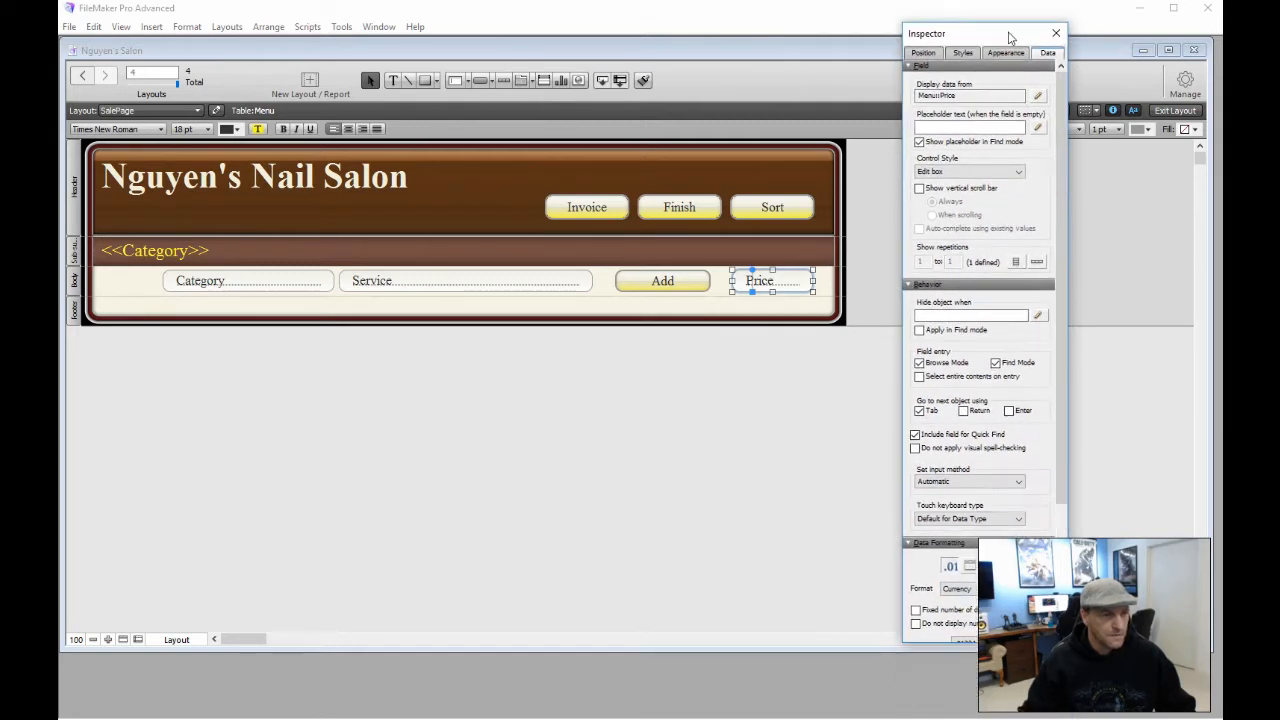
{"action": "left_click_drag", "start_coordinate": [1066, 106], "coordinate": [1067, 232]}
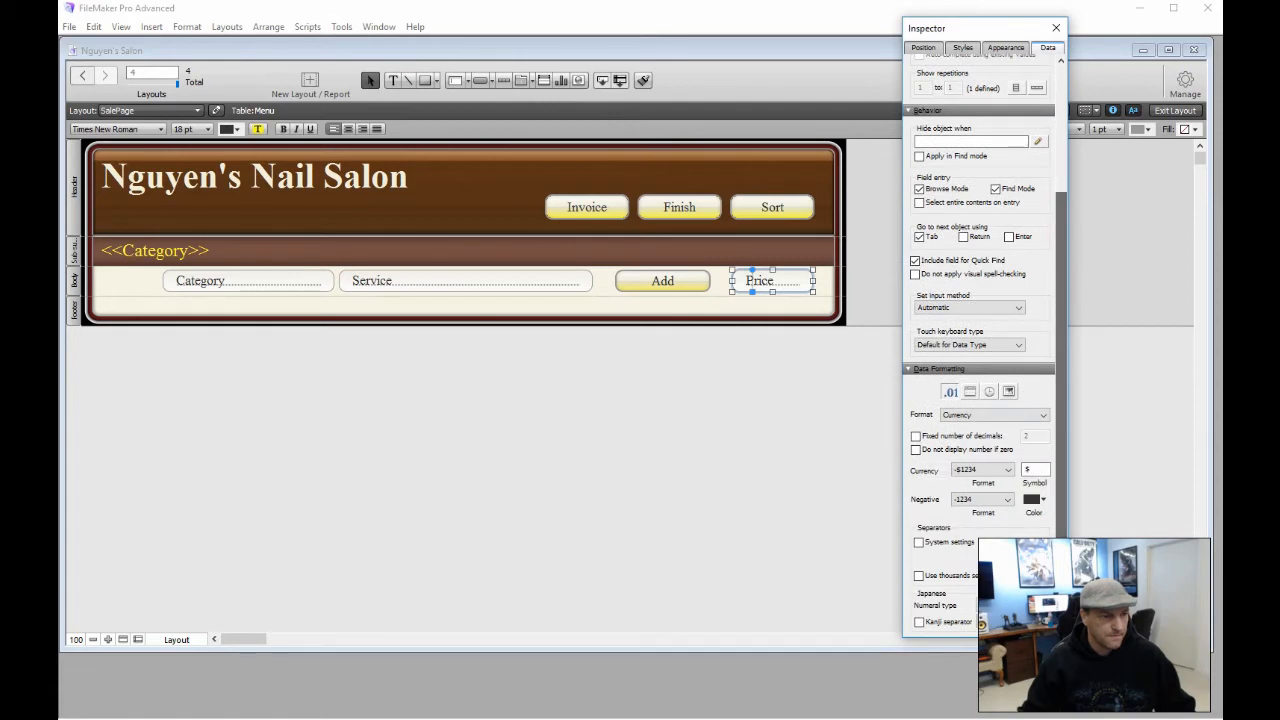
{"action": "left_click", "coordinate": [915, 436]}
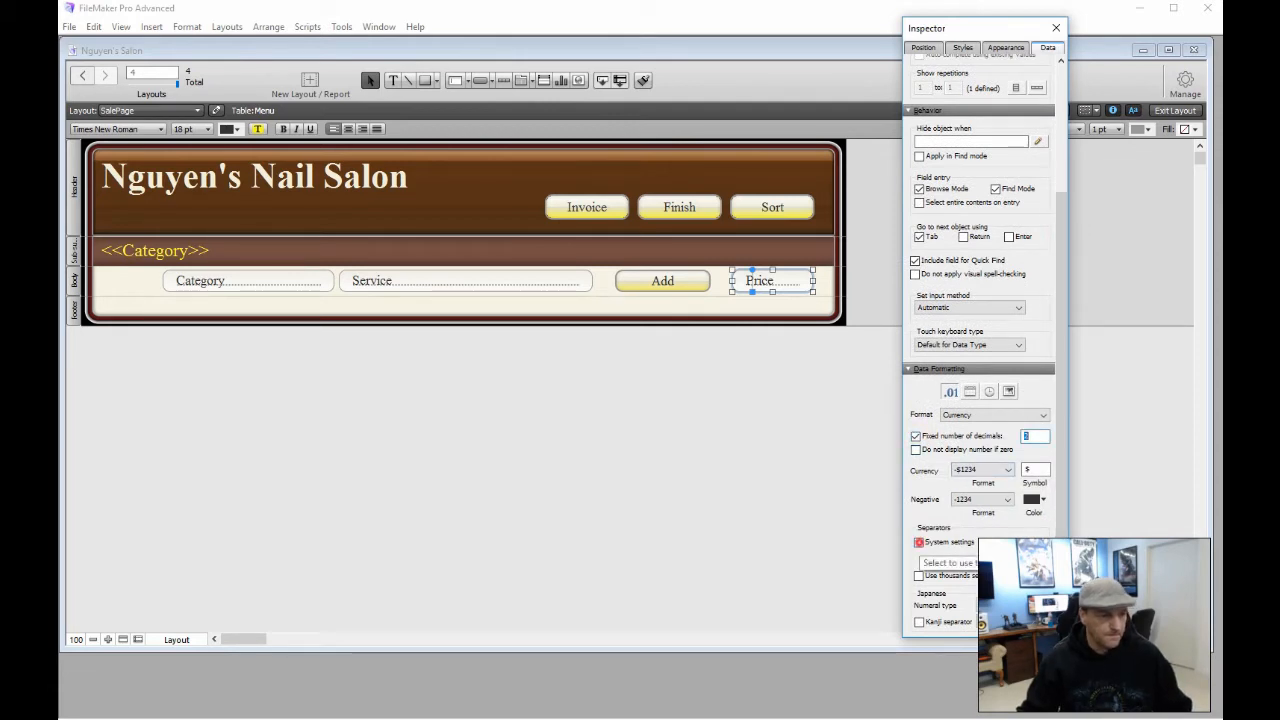
{"action": "left_click", "coordinate": [919, 542]}
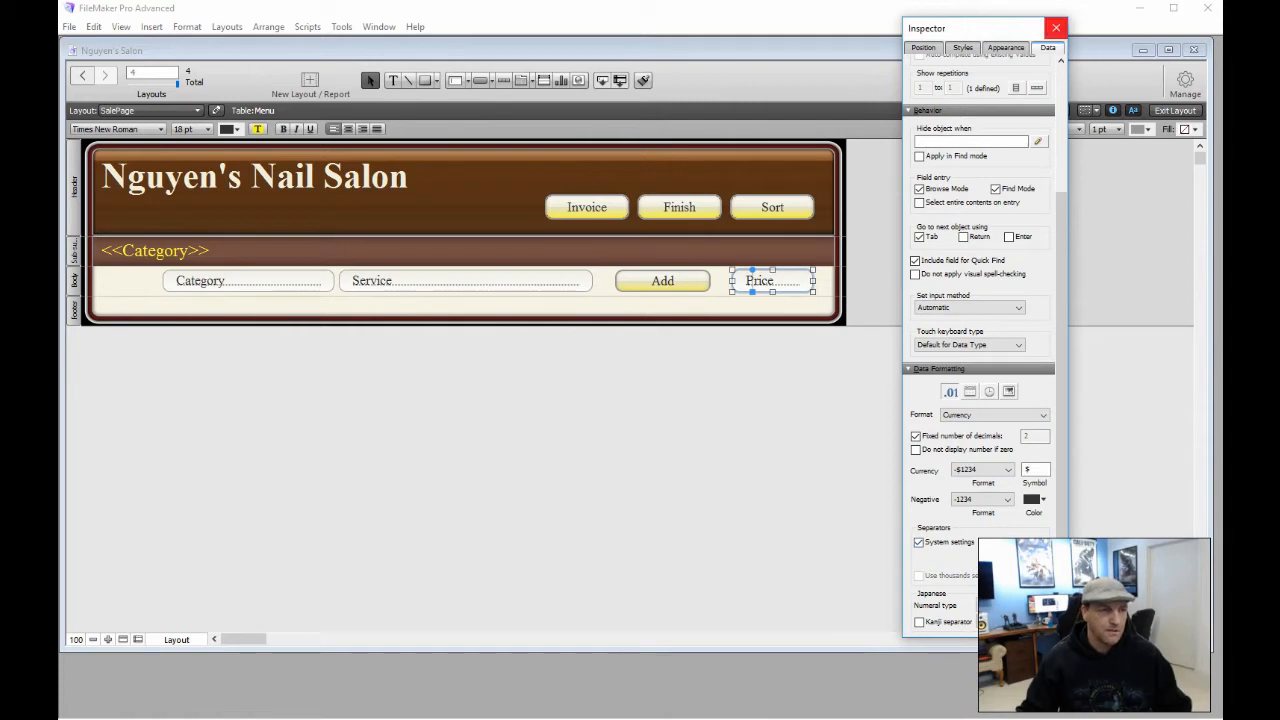
{"action": "left_click", "coordinate": [1055, 28]}
{"action": "left_click", "coordinate": [866, 403]}
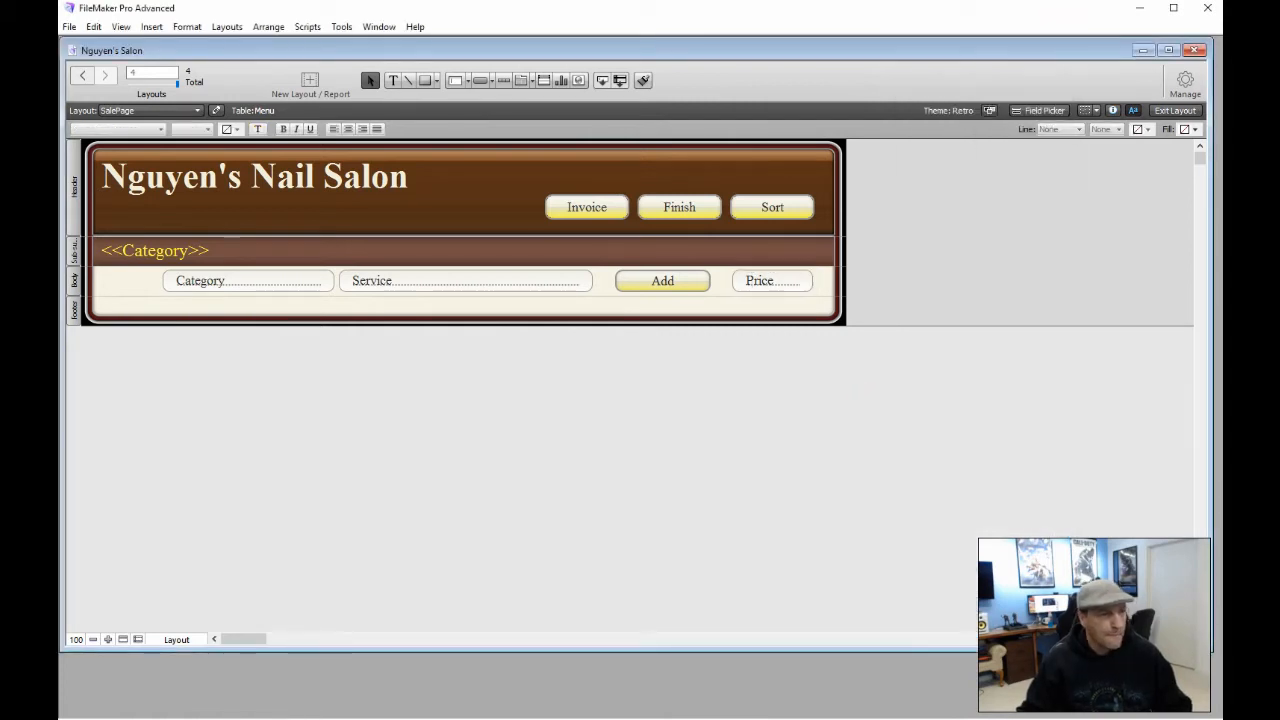
In Browse mode, enter $5.00 as the Basic Paint record's price
{"action": "left_click", "coordinate": [1173, 111]}
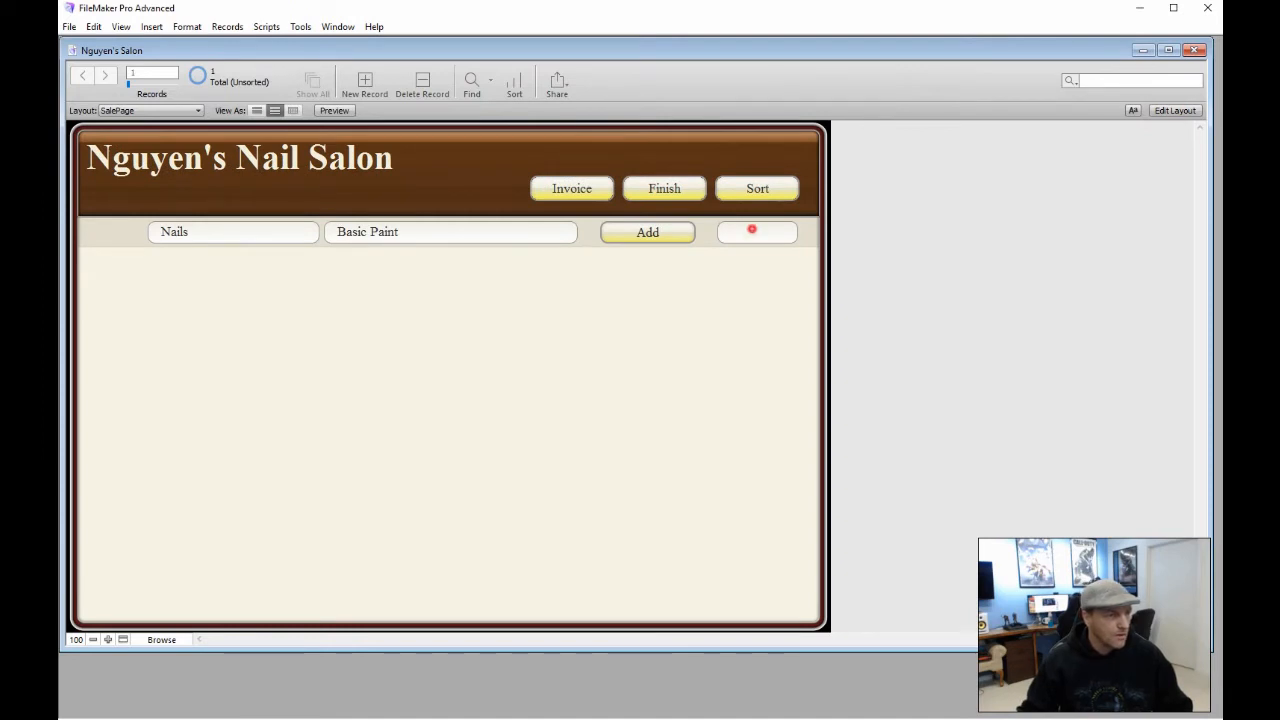
{"action": "left_click", "coordinate": [752, 230]}
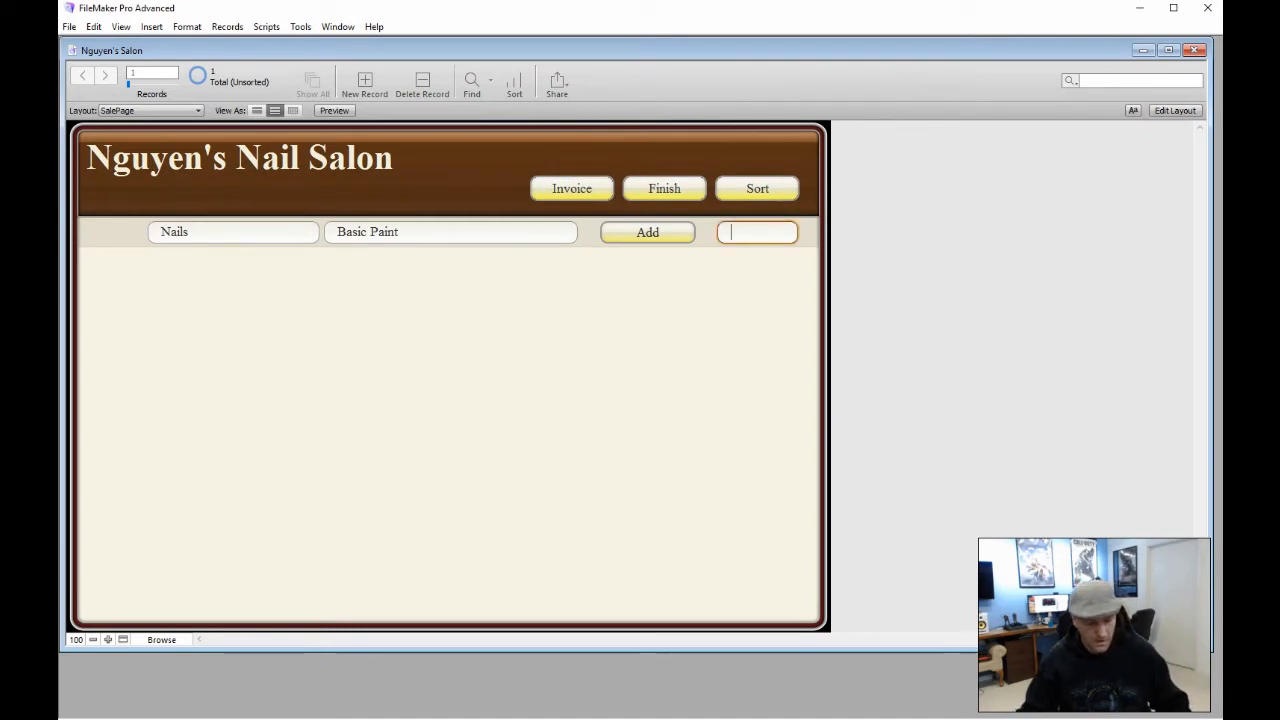
{"action": "type", "text": "5"}
{"action": "left_click", "coordinate": [550, 311]}
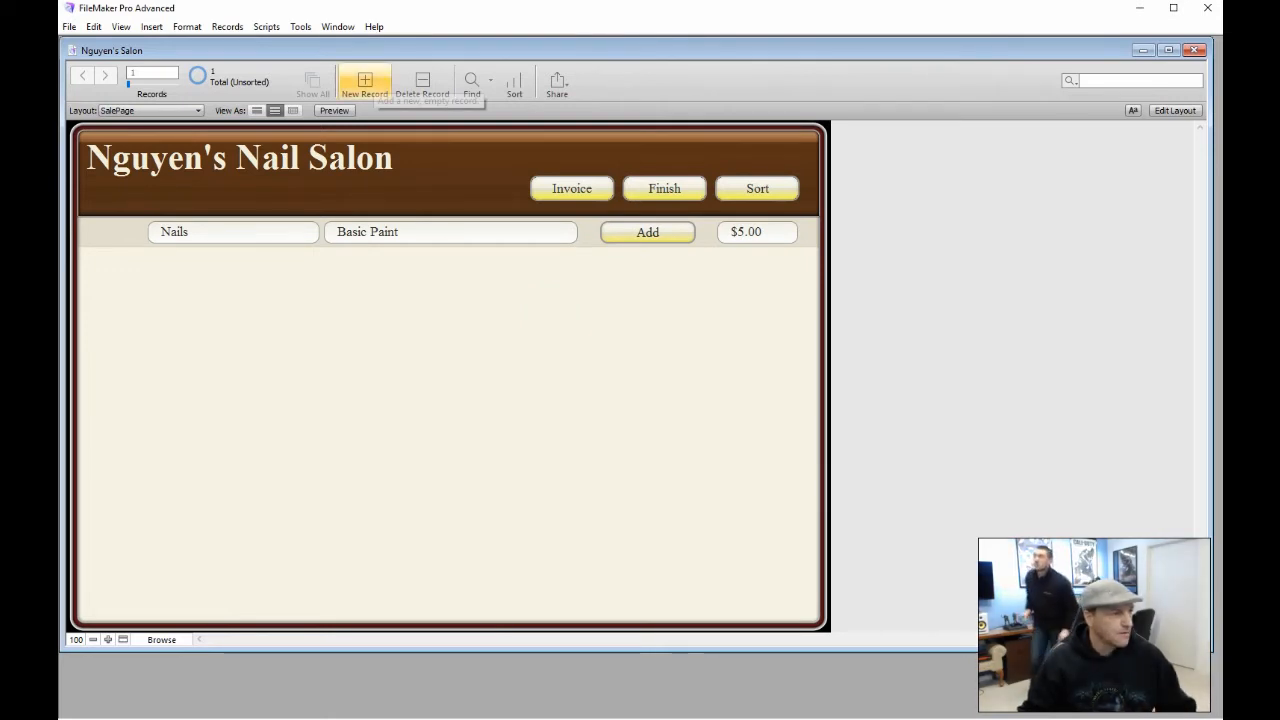
Add a Nails record for Fancy Paint priced $8.00
{"action": "left_click", "coordinate": [364, 80]}
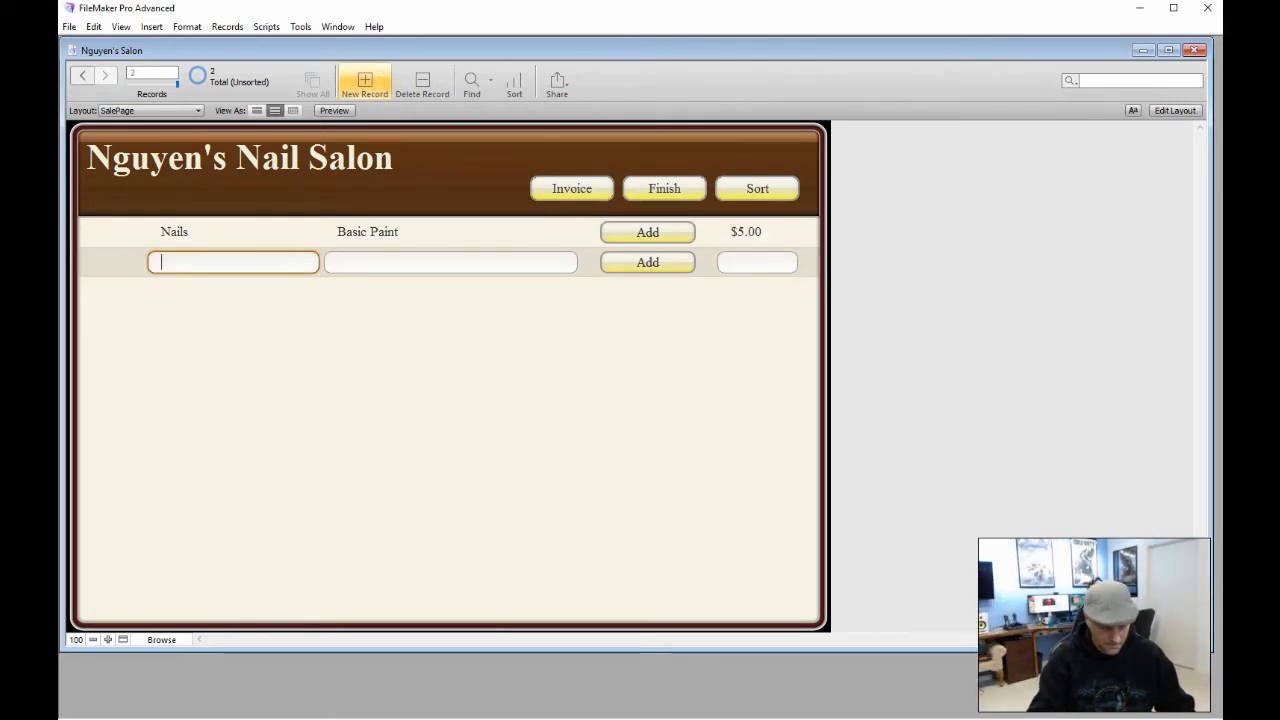
{"action": "type", "text": "Nails"}
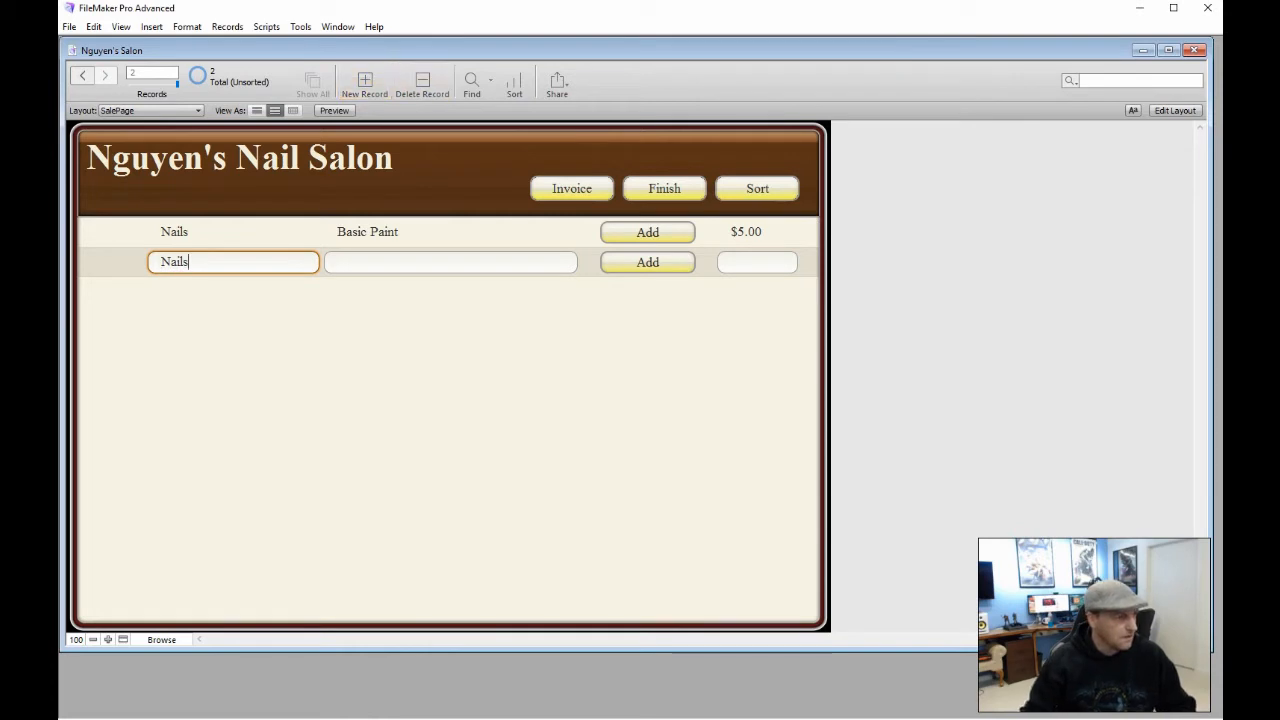
{"action": "left_click", "coordinate": [363, 262]}
{"action": "type", "text": "F"}
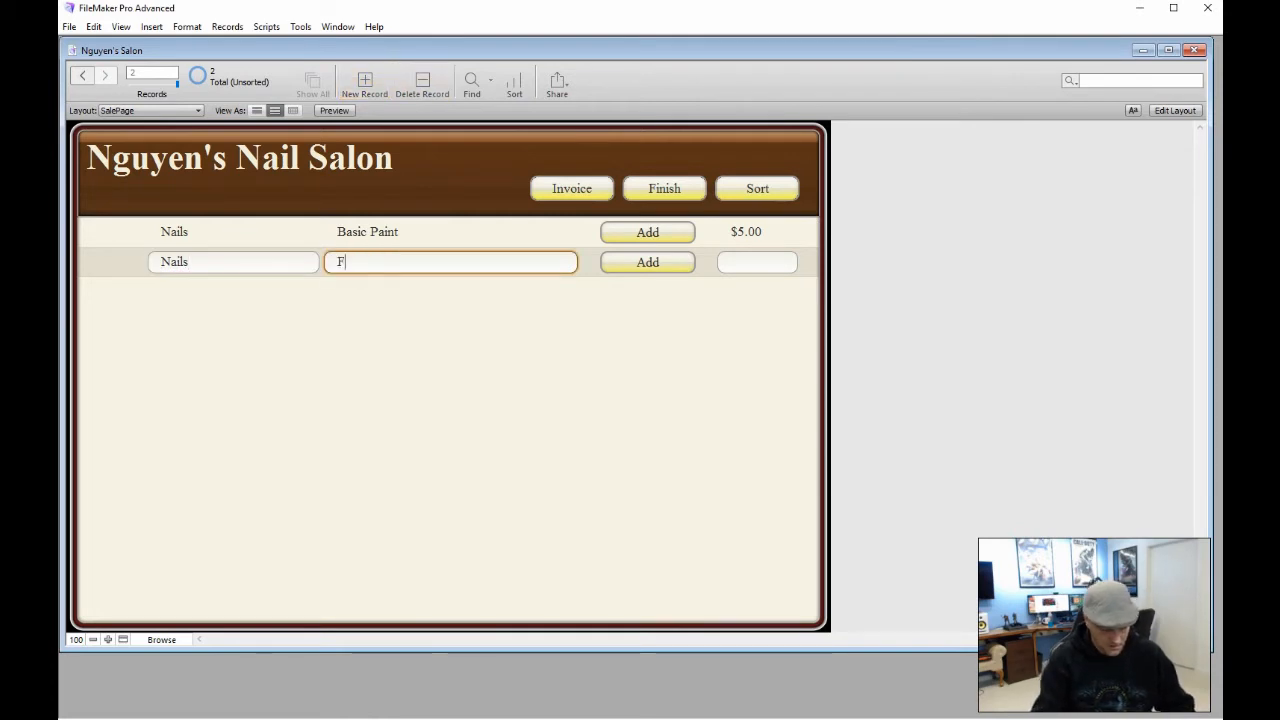
{"action": "type", "text": "ancy Paint"}
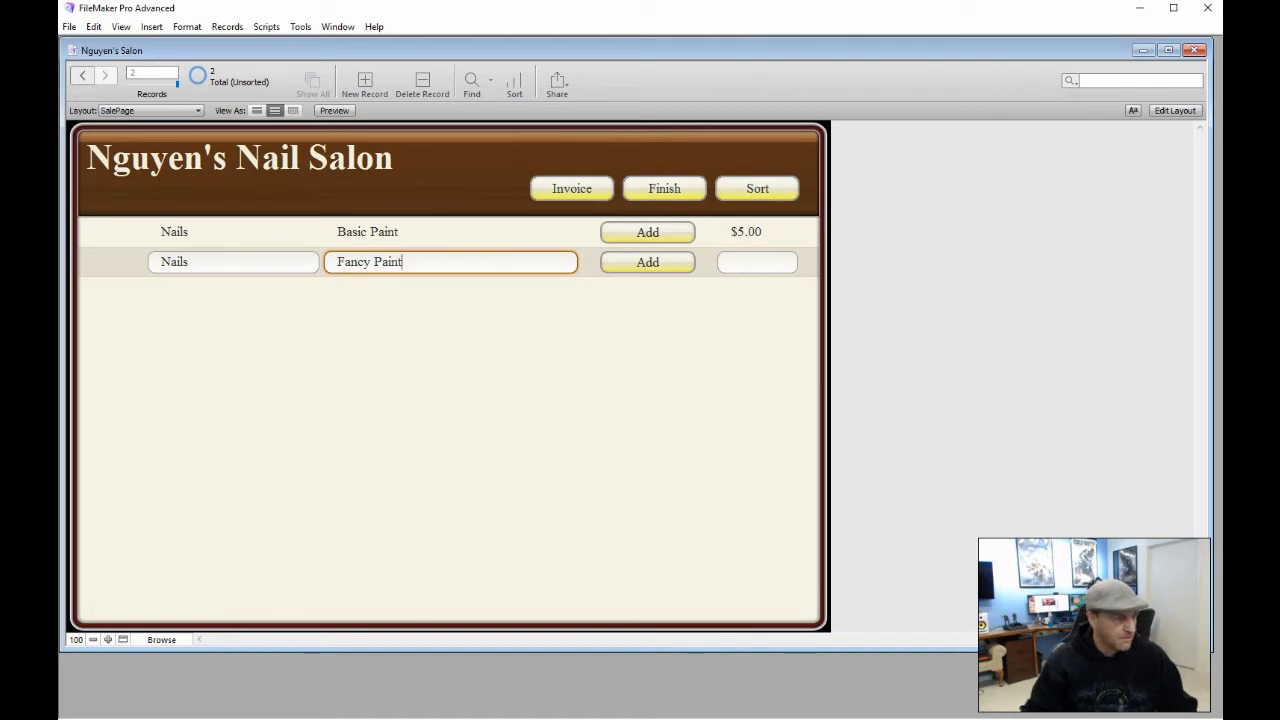
{"action": "left_click", "coordinate": [751, 261]}
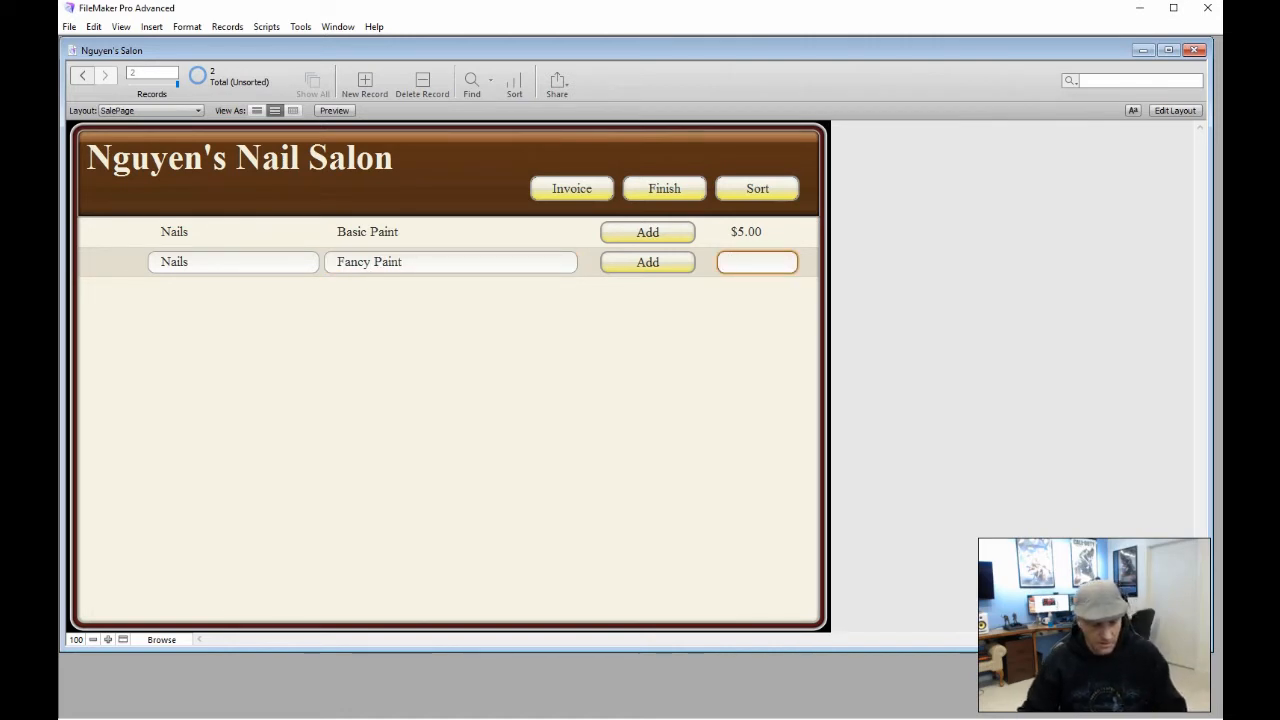
{"action": "type", "text": "8"}
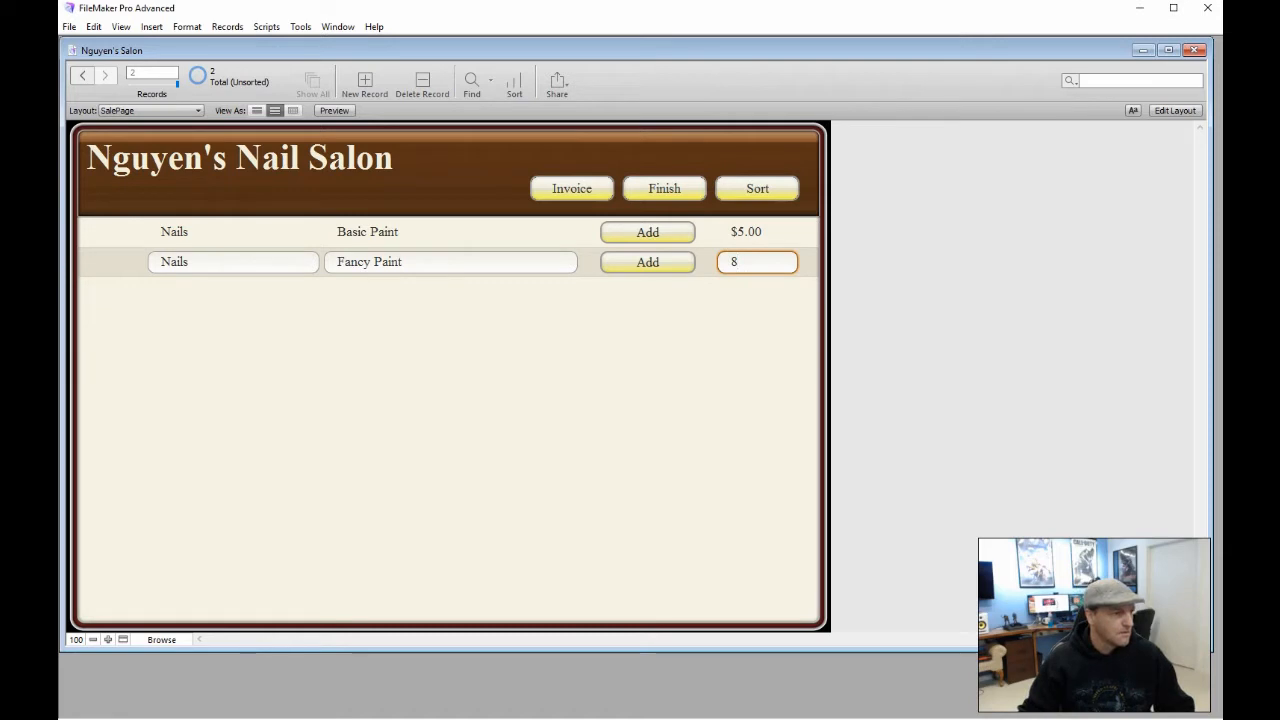
{"action": "left_click", "coordinate": [217, 312]}
Add a Wax record for Lip priced $15.00
{"action": "left_click", "coordinate": [366, 80]}
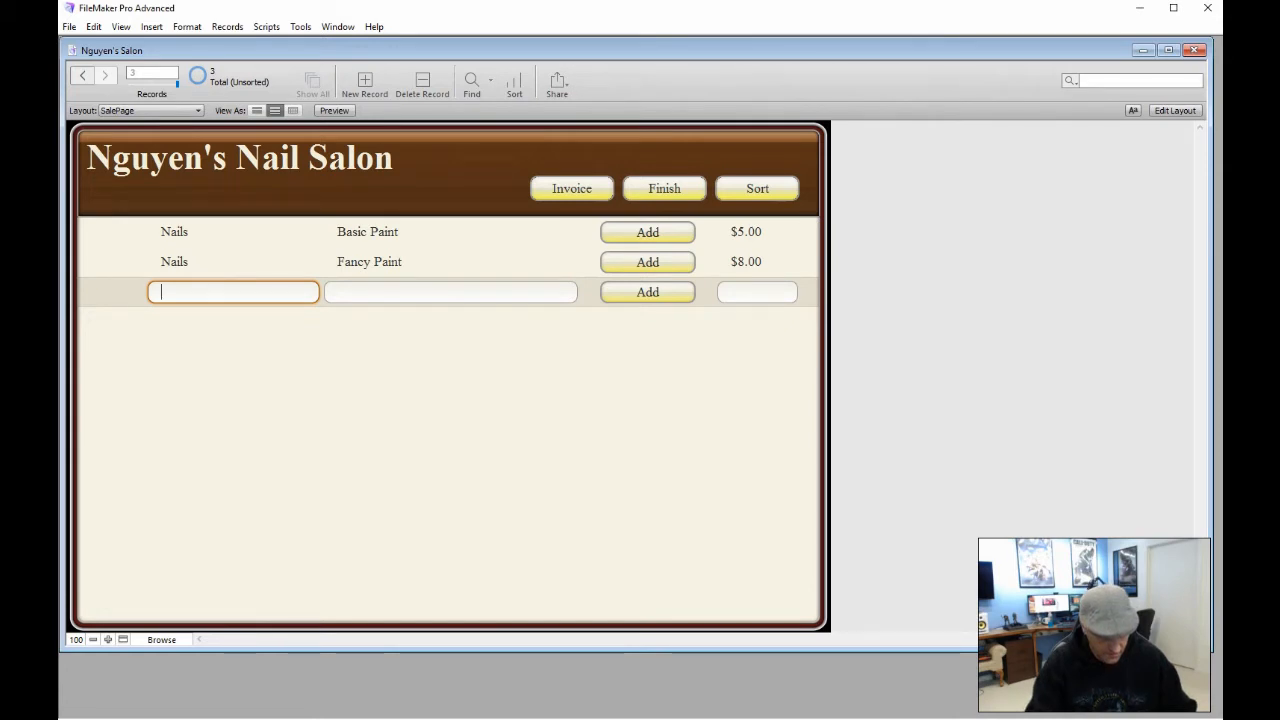
{"action": "type", "text": "Wax"}
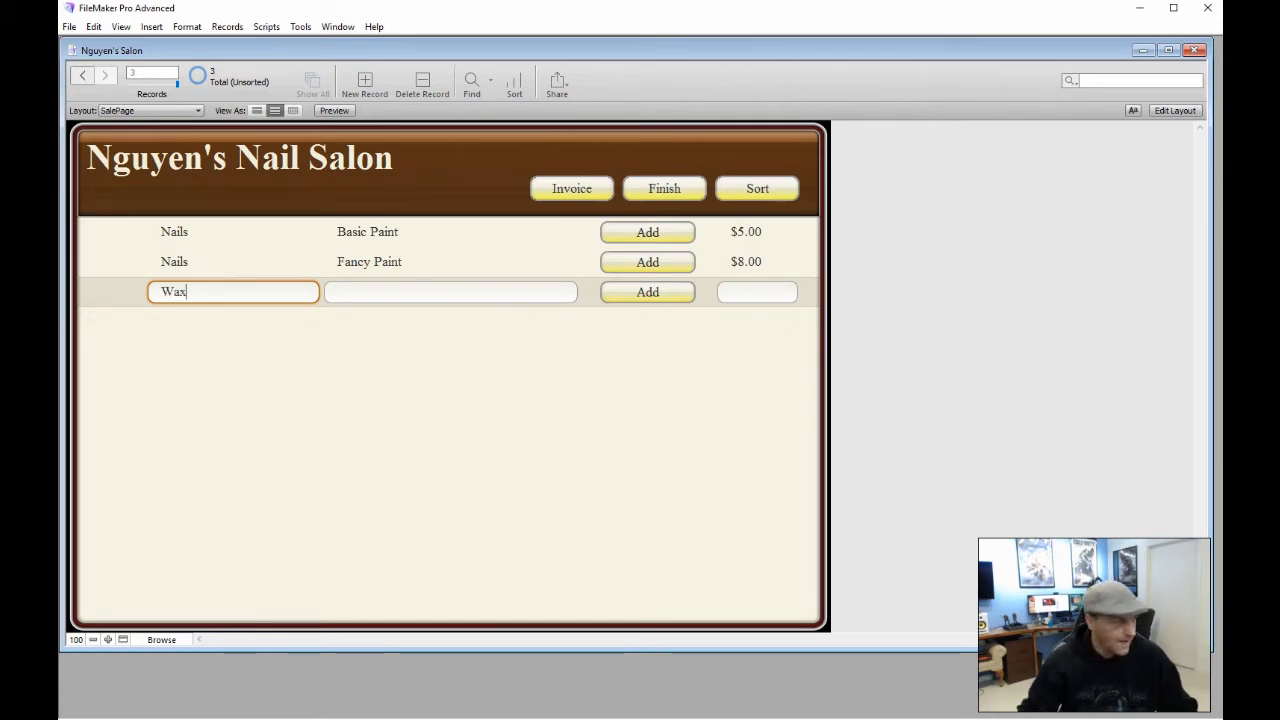
{"action": "left_click", "coordinate": [360, 295]}
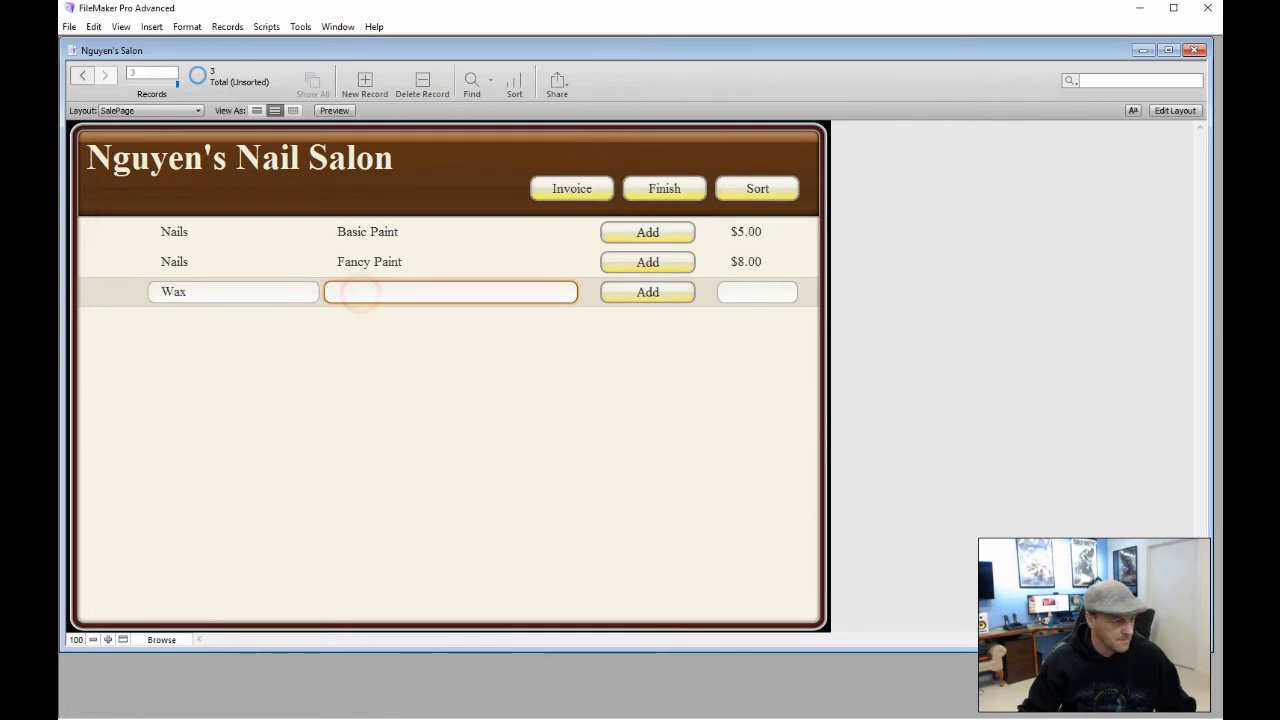
{"action": "type", "text": "Lip"}
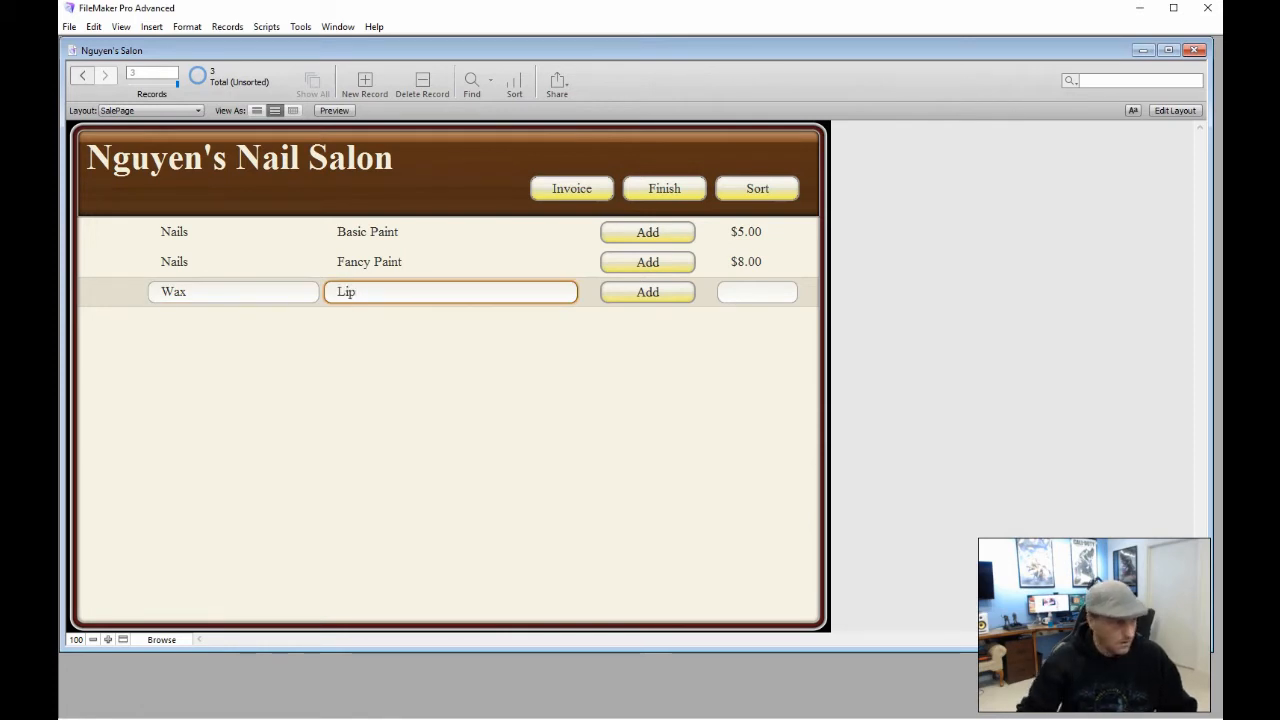
{"action": "left_click", "coordinate": [757, 289]}
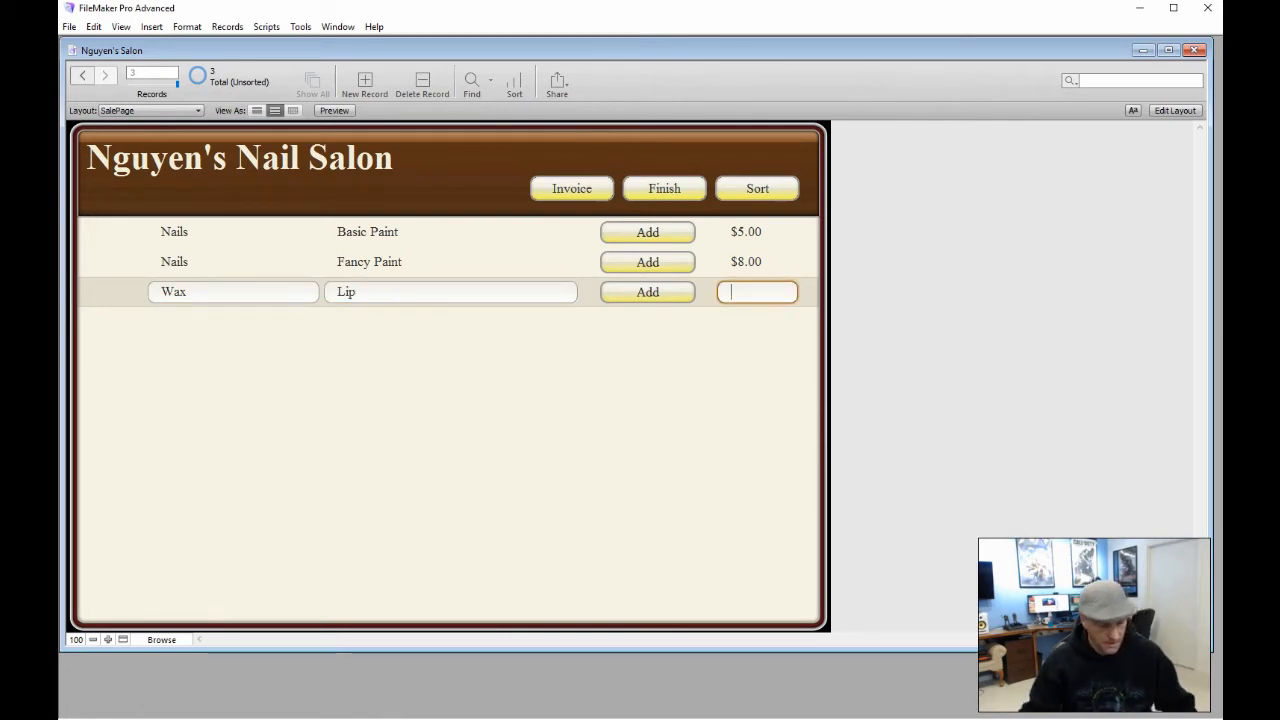
{"action": "type", "text": "15"}
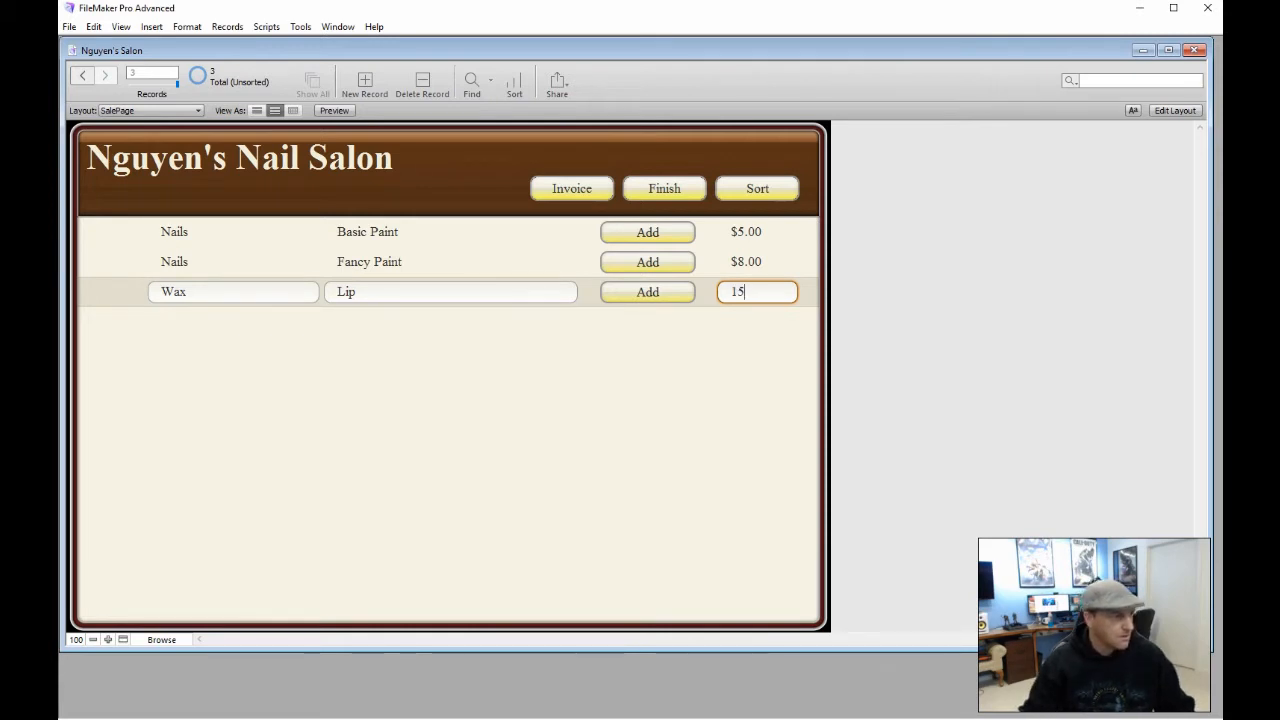
Add a Wax record for Chin priced $10.00, then return to the first record
{"action": "left_click", "coordinate": [365, 80]}
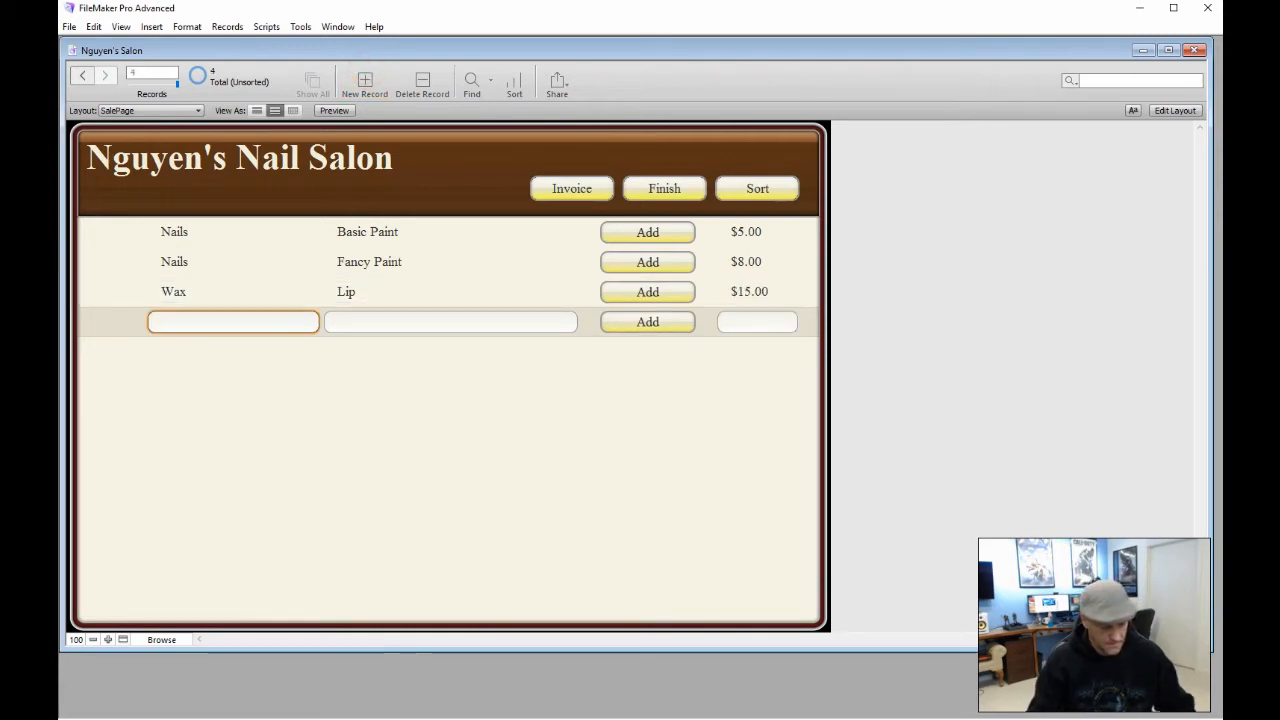
{"action": "type", "text": "Wax"}
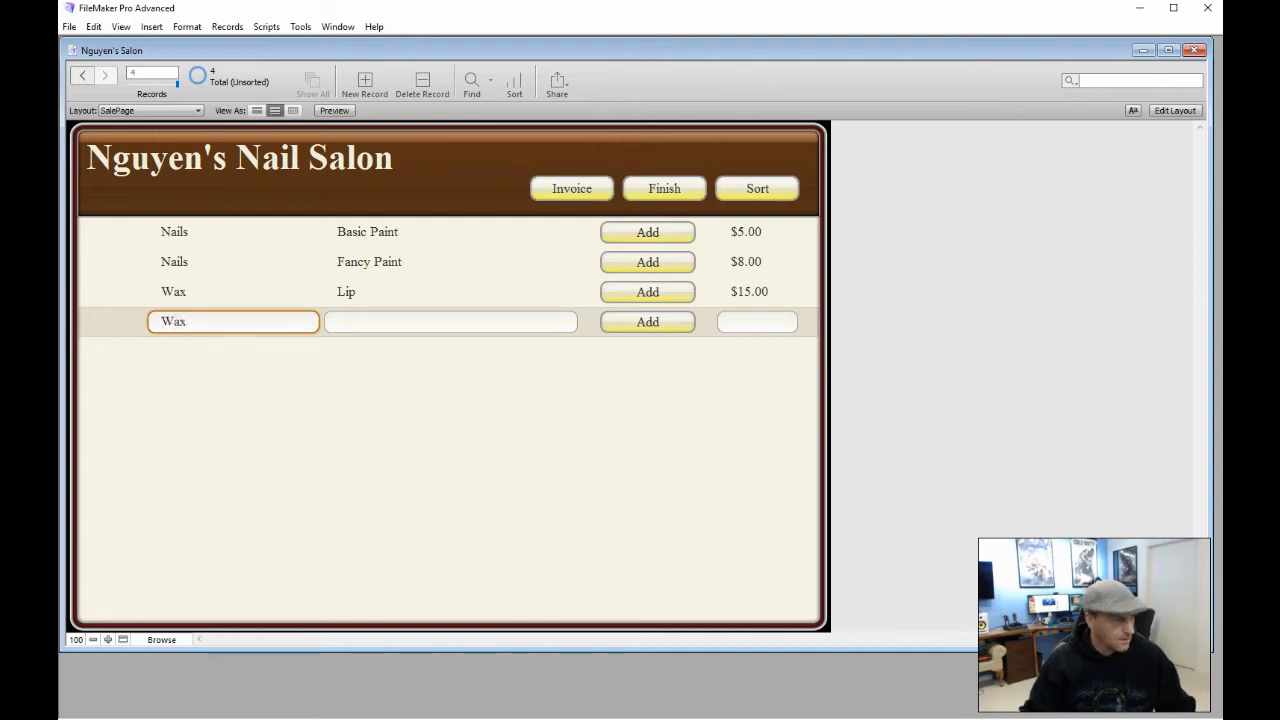
{"action": "left_click", "coordinate": [379, 321]}
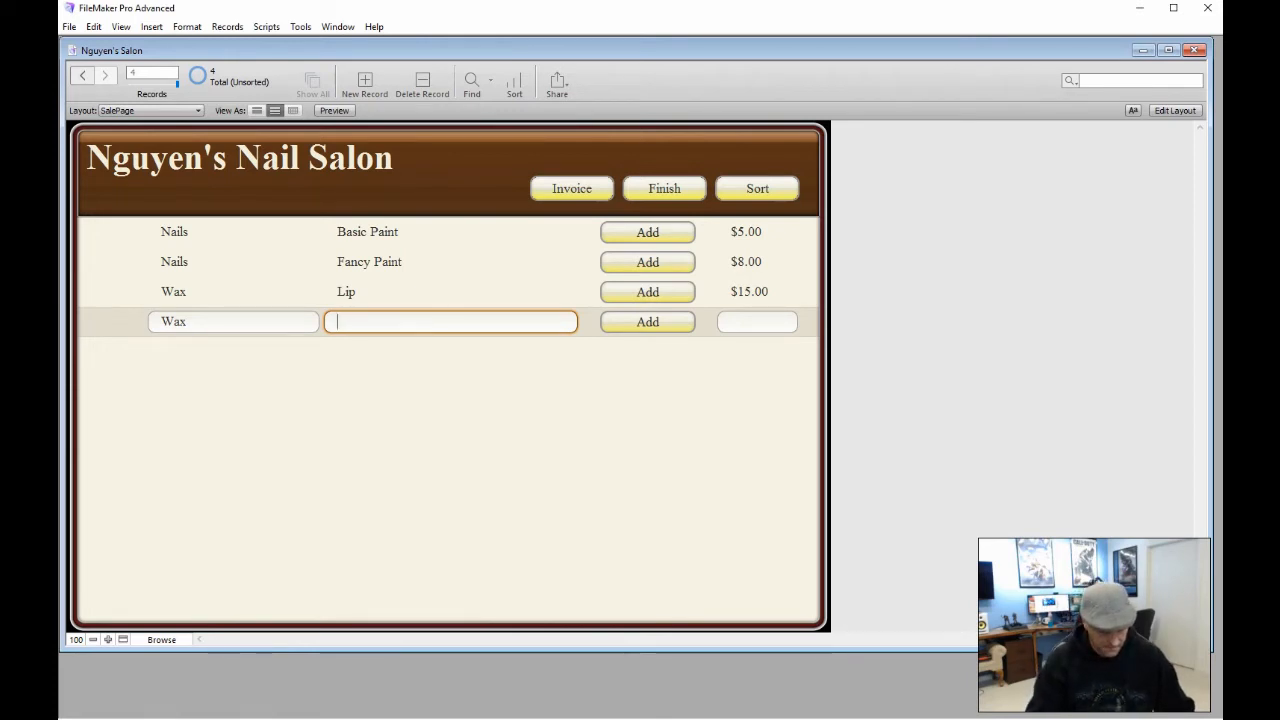
{"action": "type", "text": "hin"}
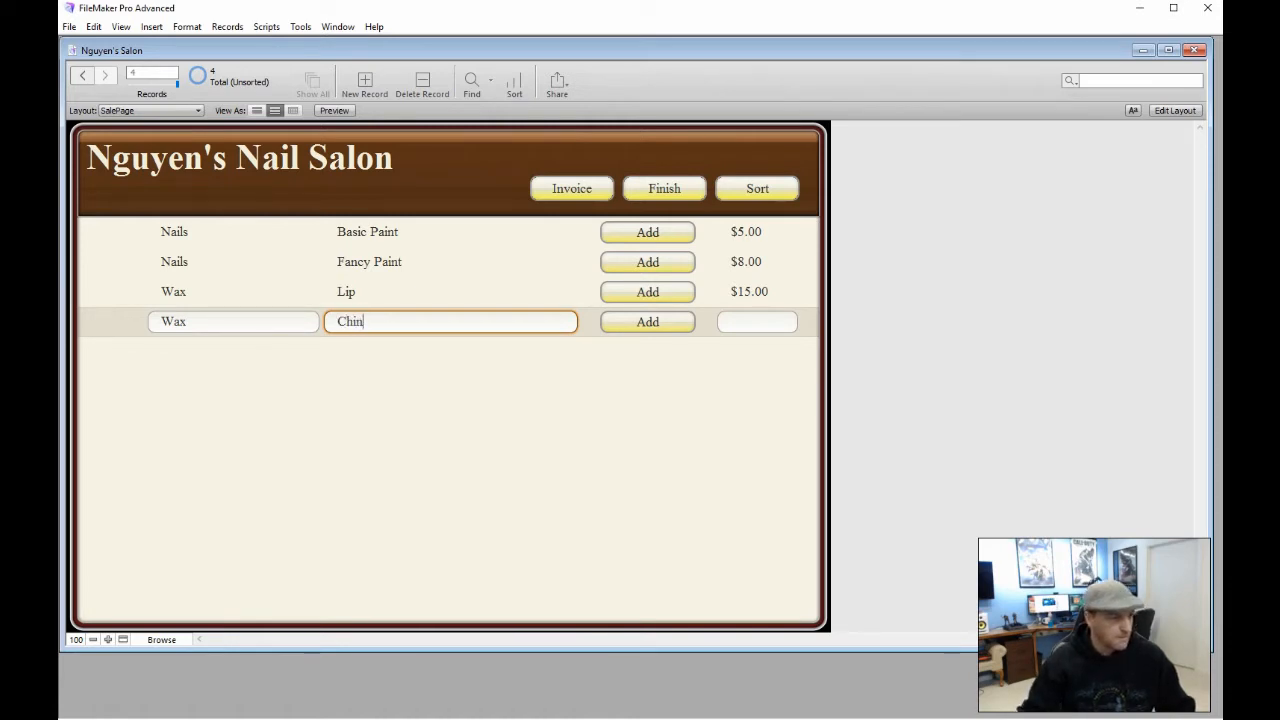
{"action": "left_click", "coordinate": [758, 321]}
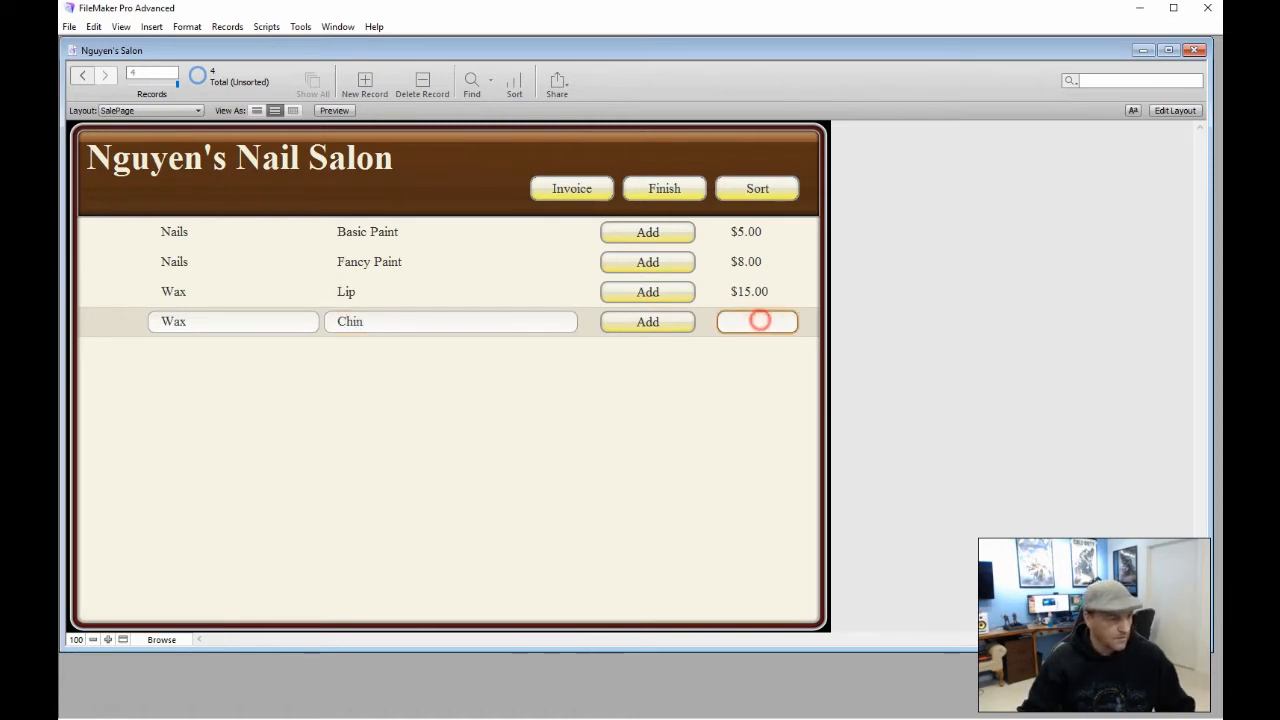
{"action": "type", "text": "10"}
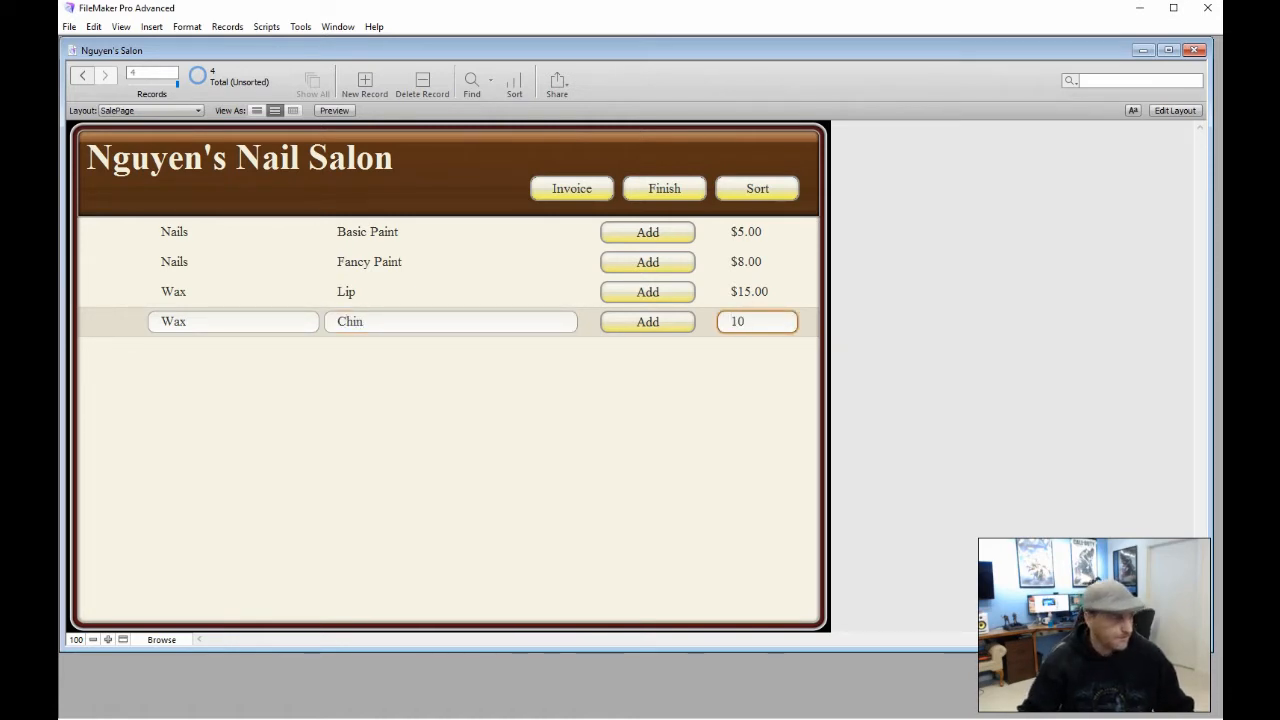
{"action": "left_click", "coordinate": [364, 84]}
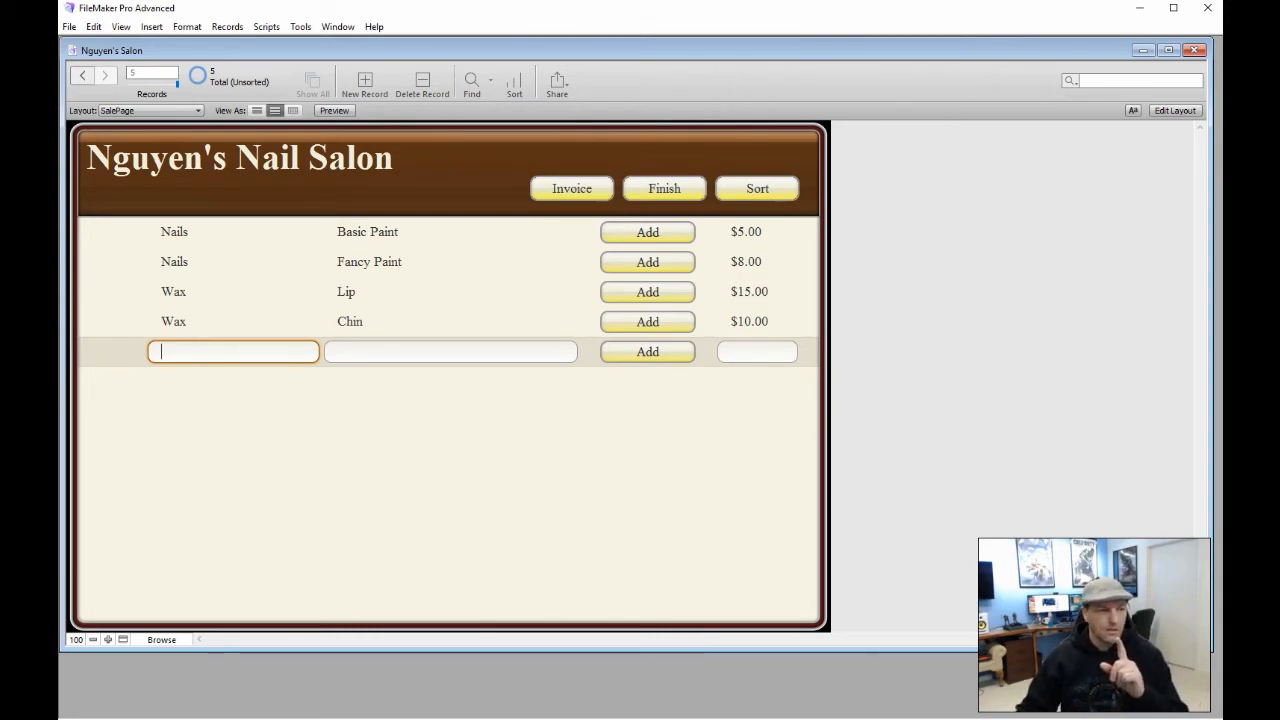
{"action": "left_click", "coordinate": [666, 232]}
Enter Spa as the category of the empty fifth service record
{"action": "left_click", "coordinate": [668, 262]}
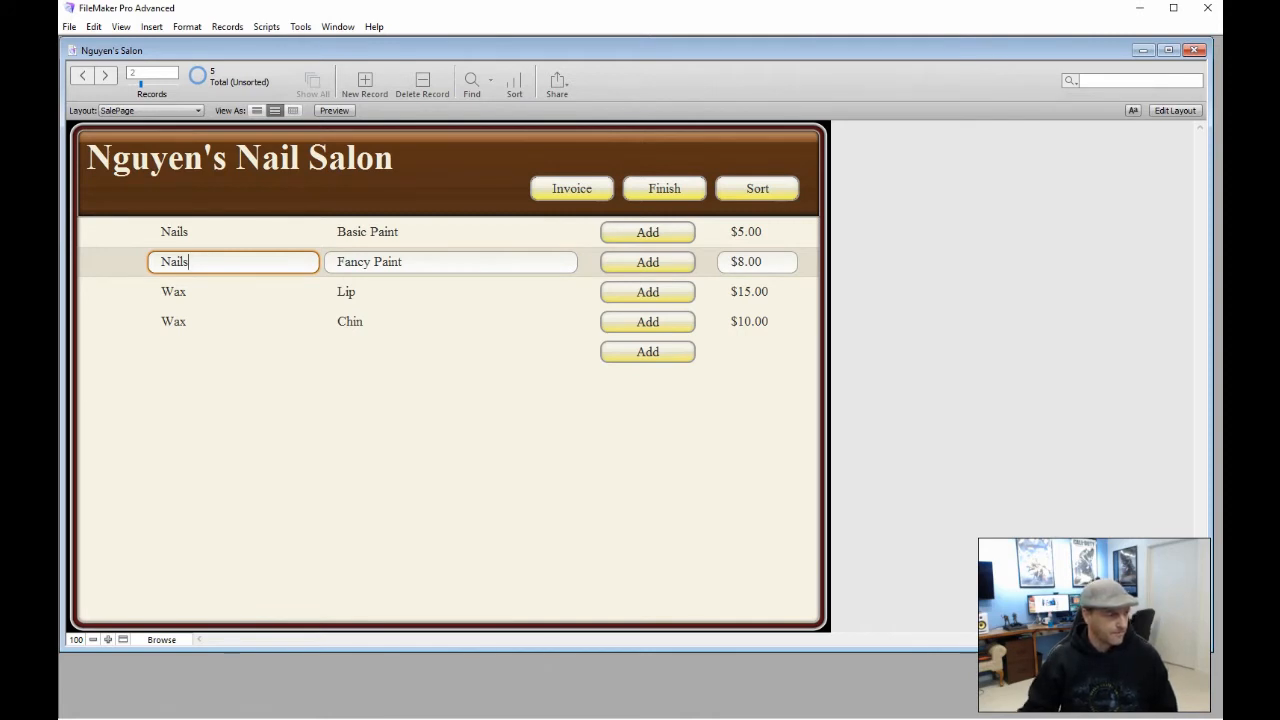
{"action": "left_click", "coordinate": [167, 342]}
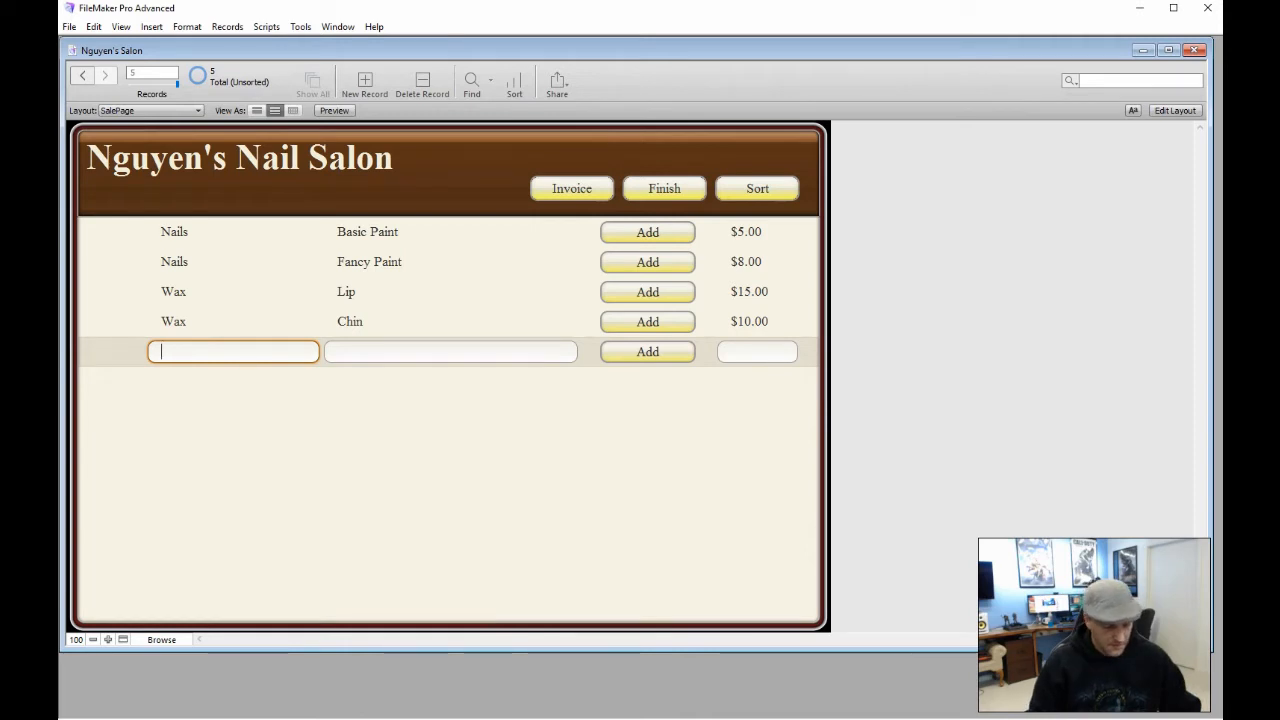
{"action": "type", "text": "Spa"}
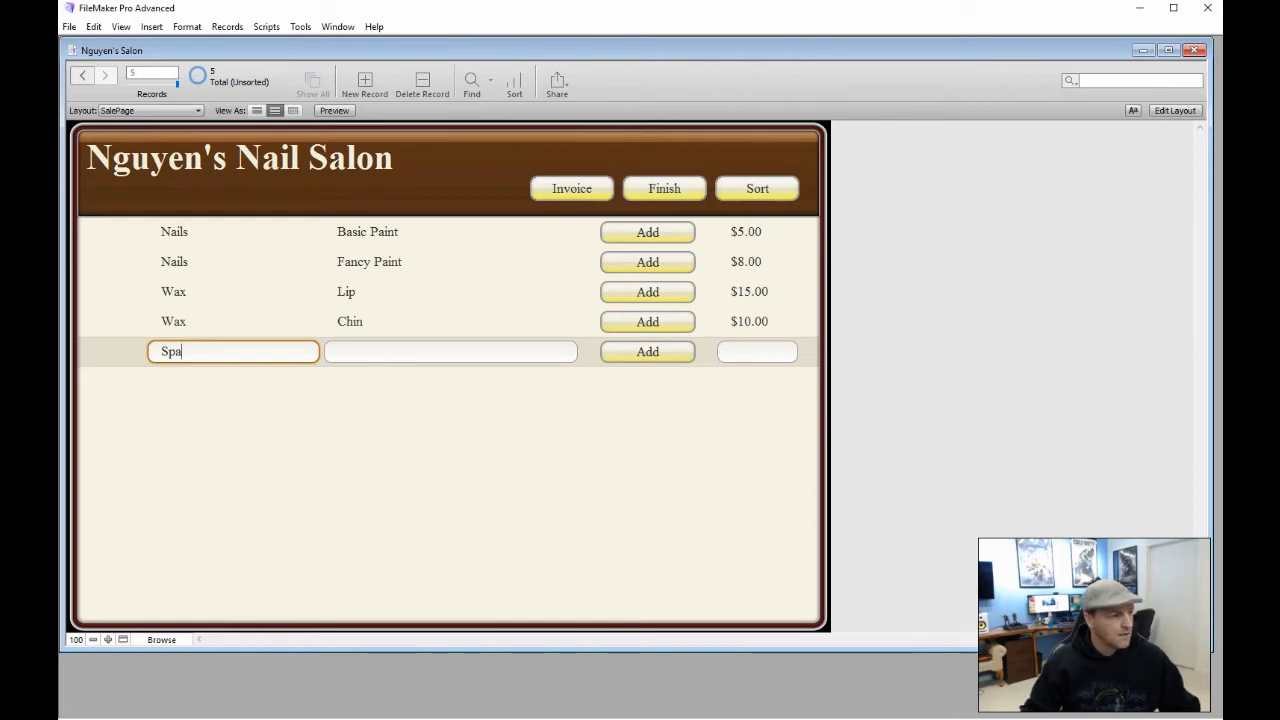
Name the fifth Spa record's service Facial
{"action": "left_click", "coordinate": [371, 351]}
{"action": "type", "text": "F"}
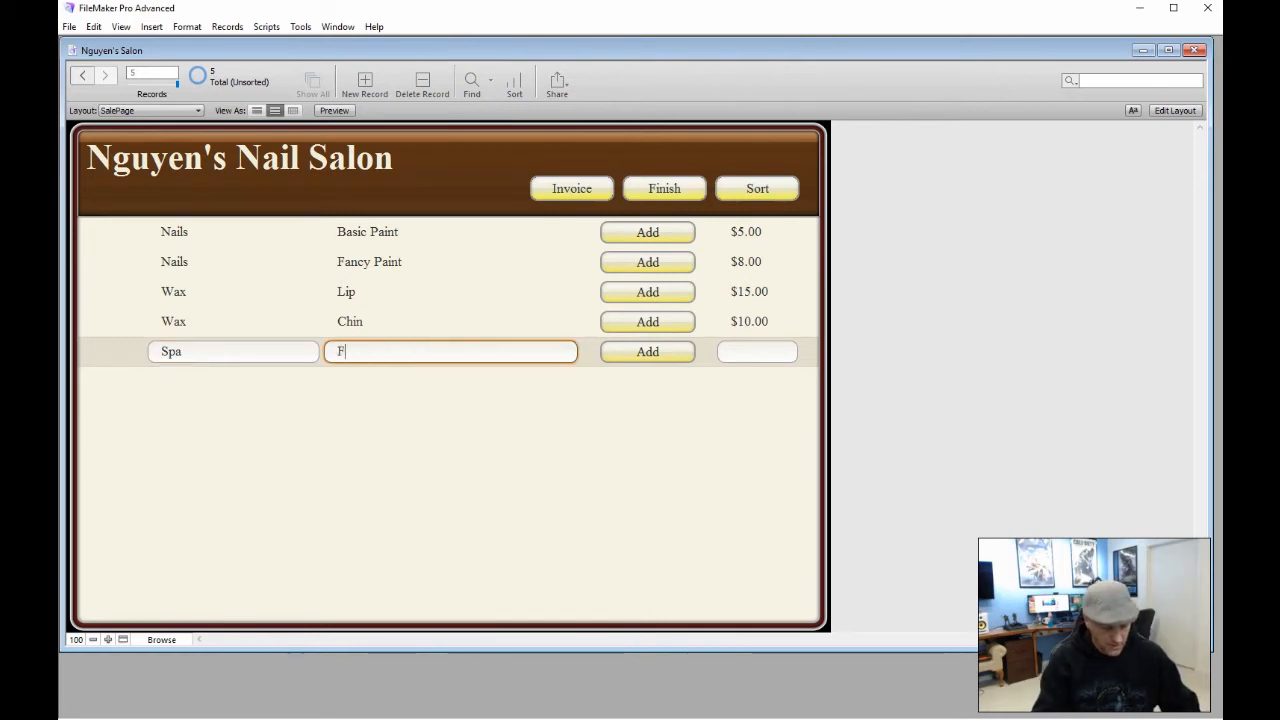
{"action": "type", "text": "acial"}
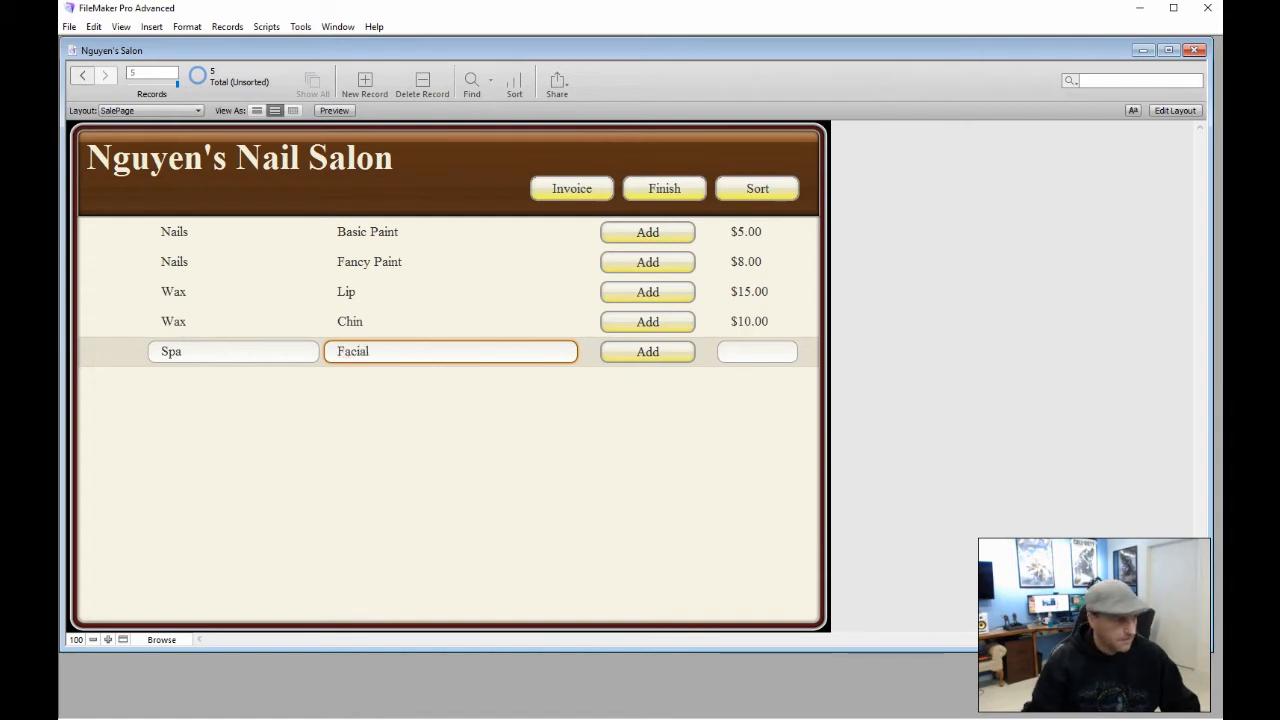
{"action": "left_click", "coordinate": [212, 382]}
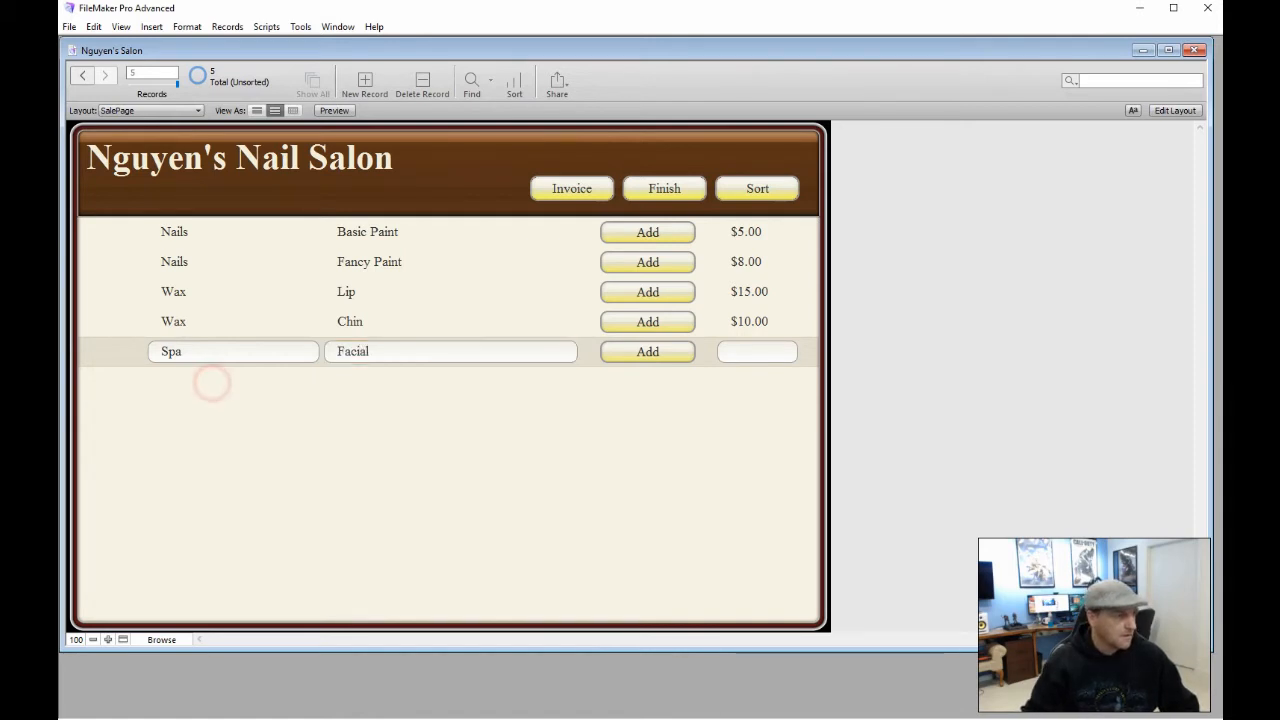
Add a sixth record with category Spa and service Special Facial
{"action": "left_click", "coordinate": [365, 82]}
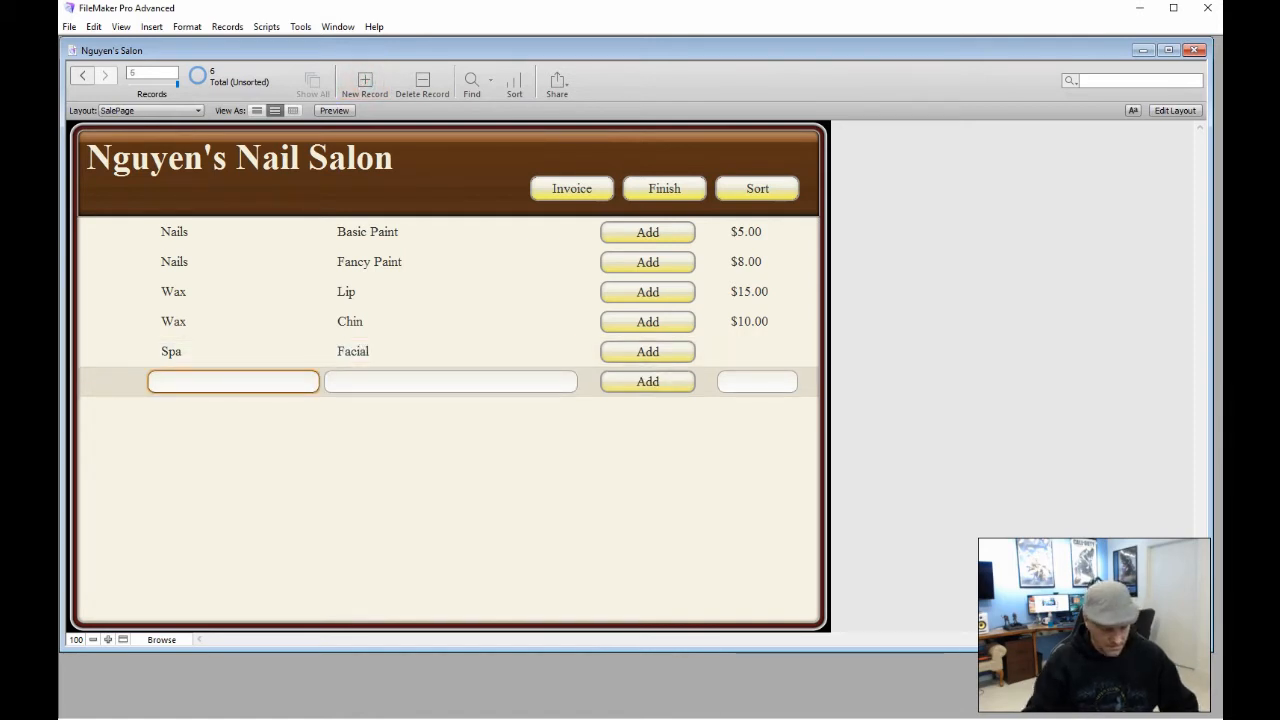
{"action": "type", "text": "Spa"}
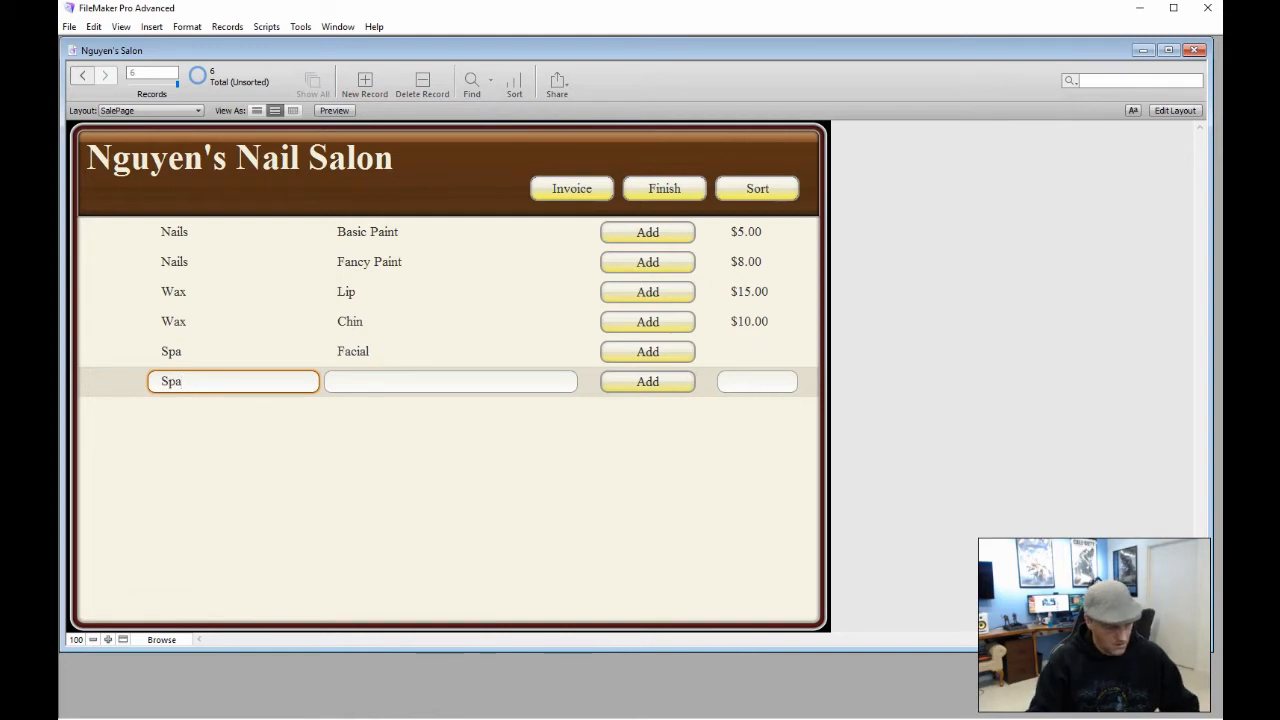
{"action": "key", "text": "Tab"}
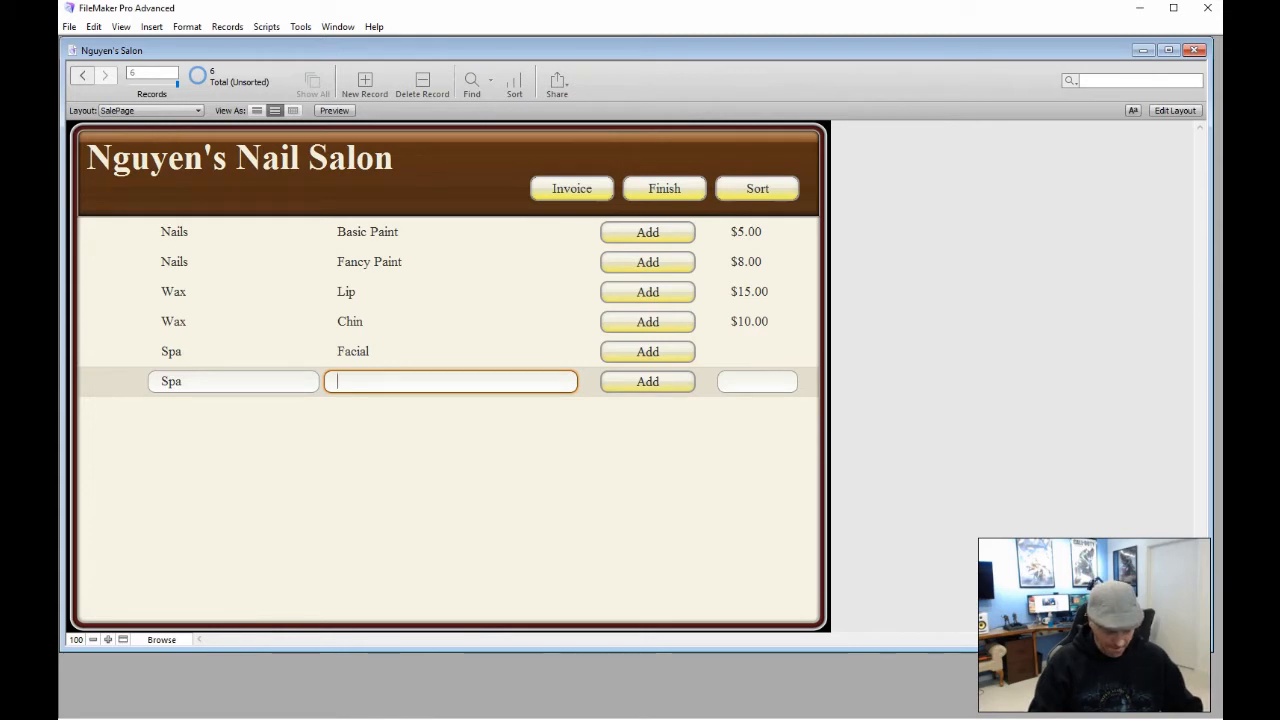
{"action": "type", "text": "Fi"}
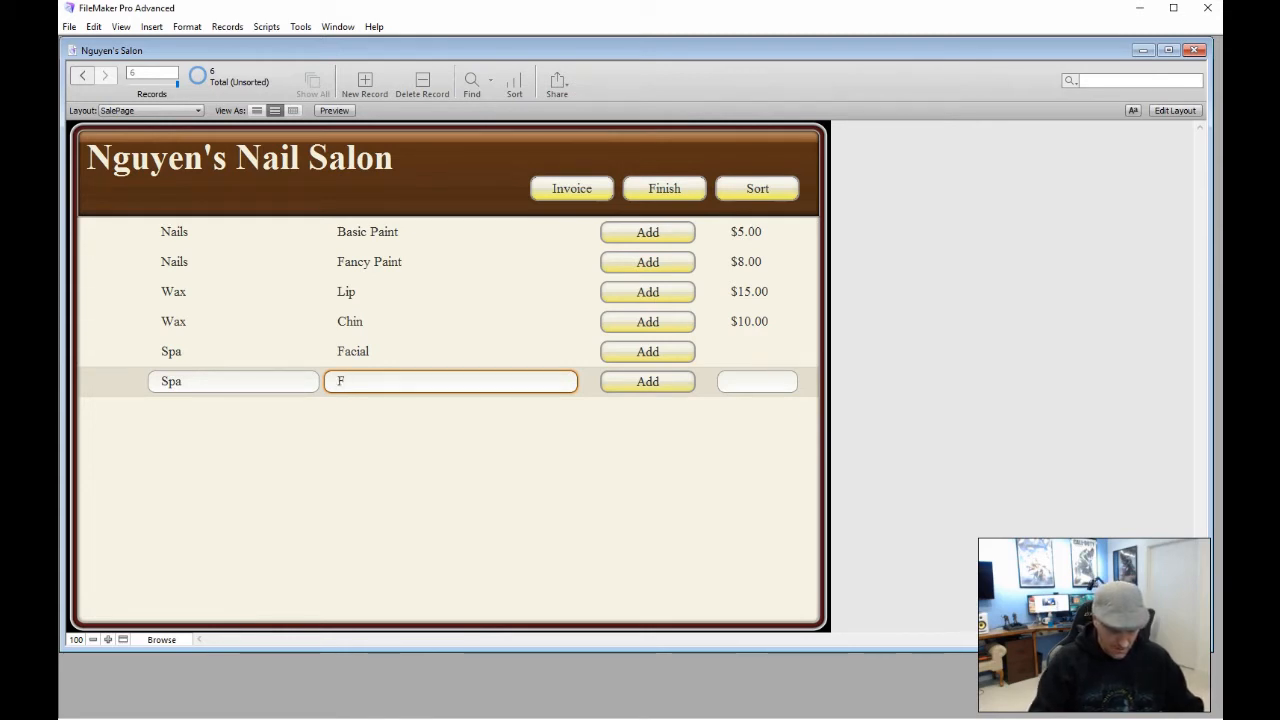
{"action": "key", "text": "BackSpace"}
{"action": "key", "text": "BackSpace"}
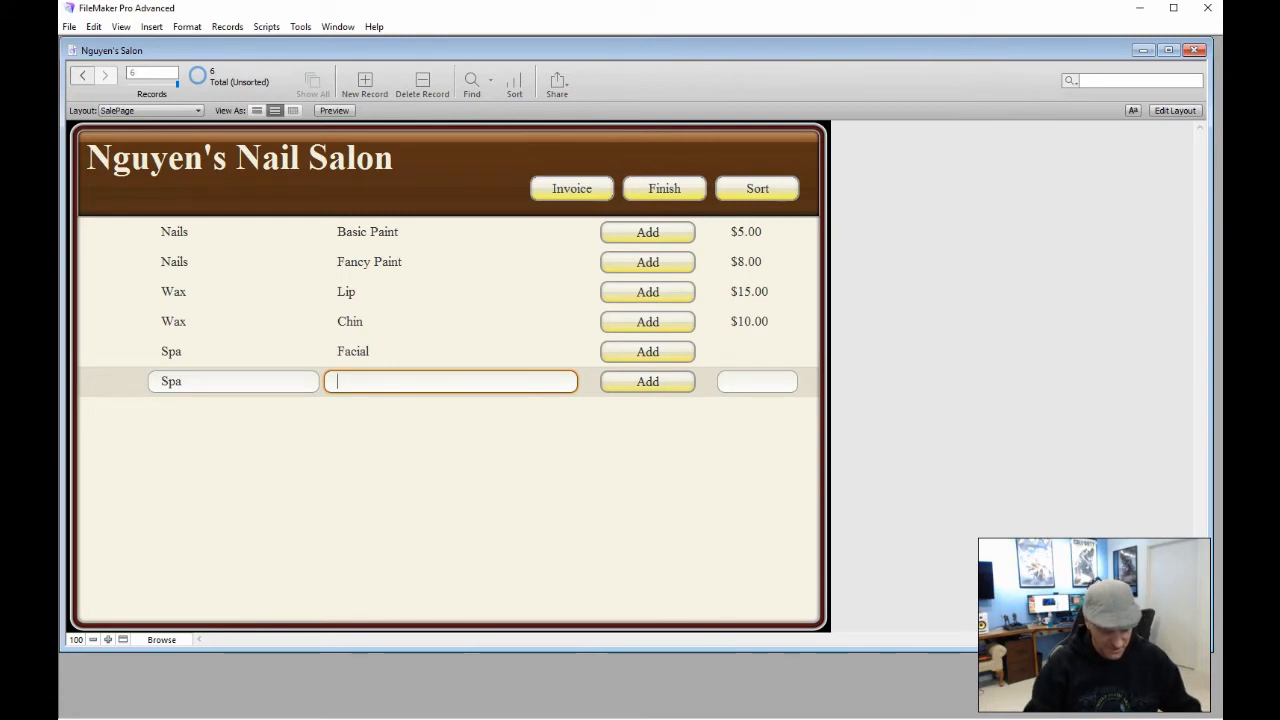
{"action": "type", "text": "Special"}
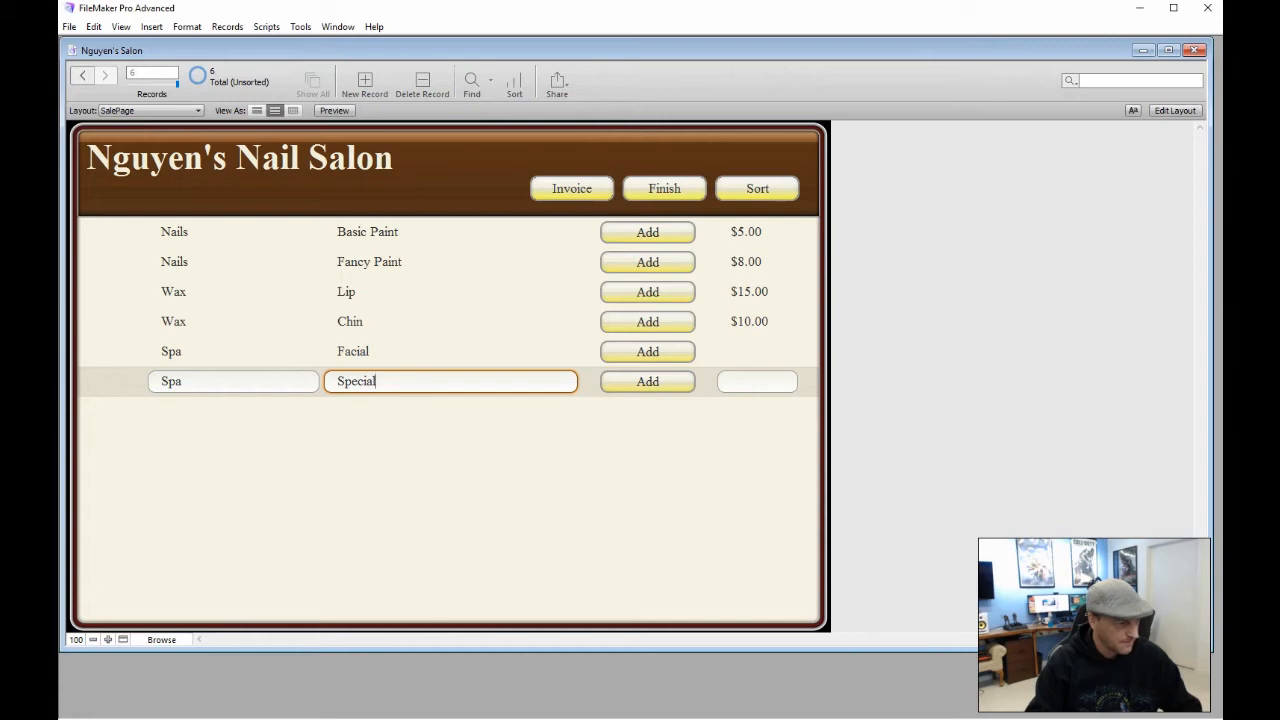
{"action": "type", "text": " Facial"}
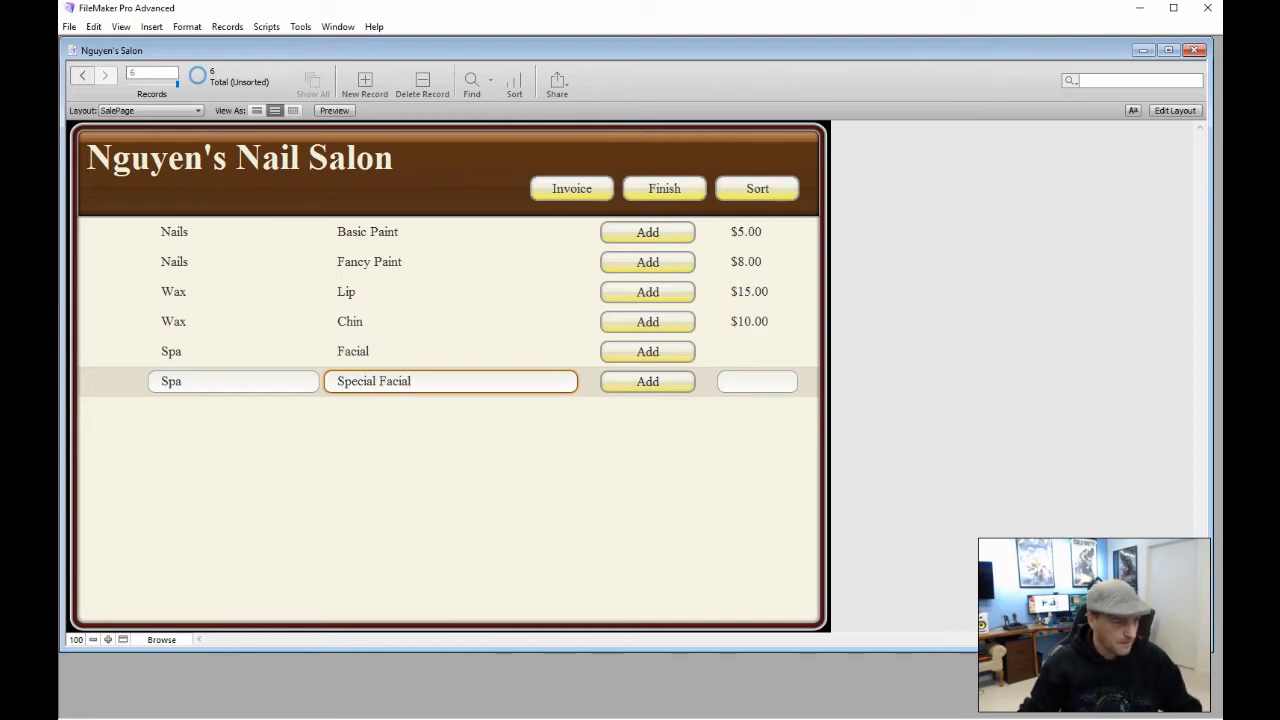
Price Special Facial at 25 and Facial at 20, then return to Layout mode
{"action": "left_click", "coordinate": [749, 381]}
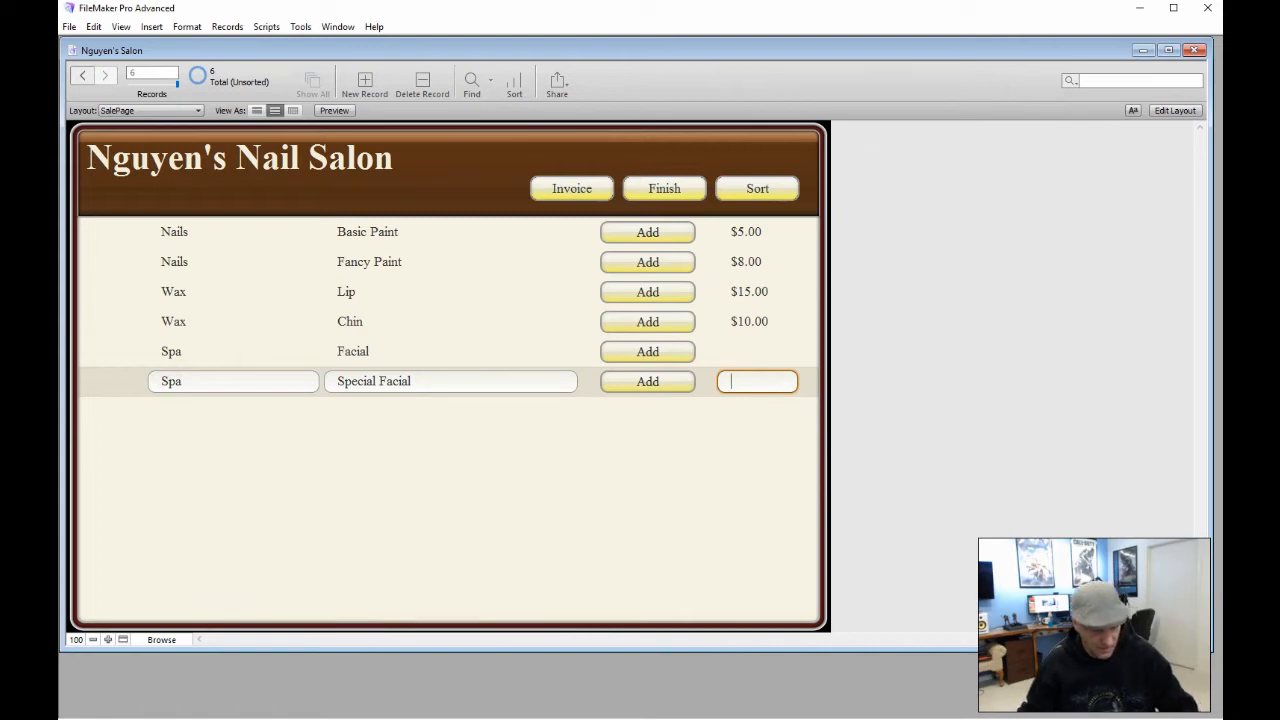
{"action": "type", "text": "25"}
{"action": "left_click", "coordinate": [755, 348]}
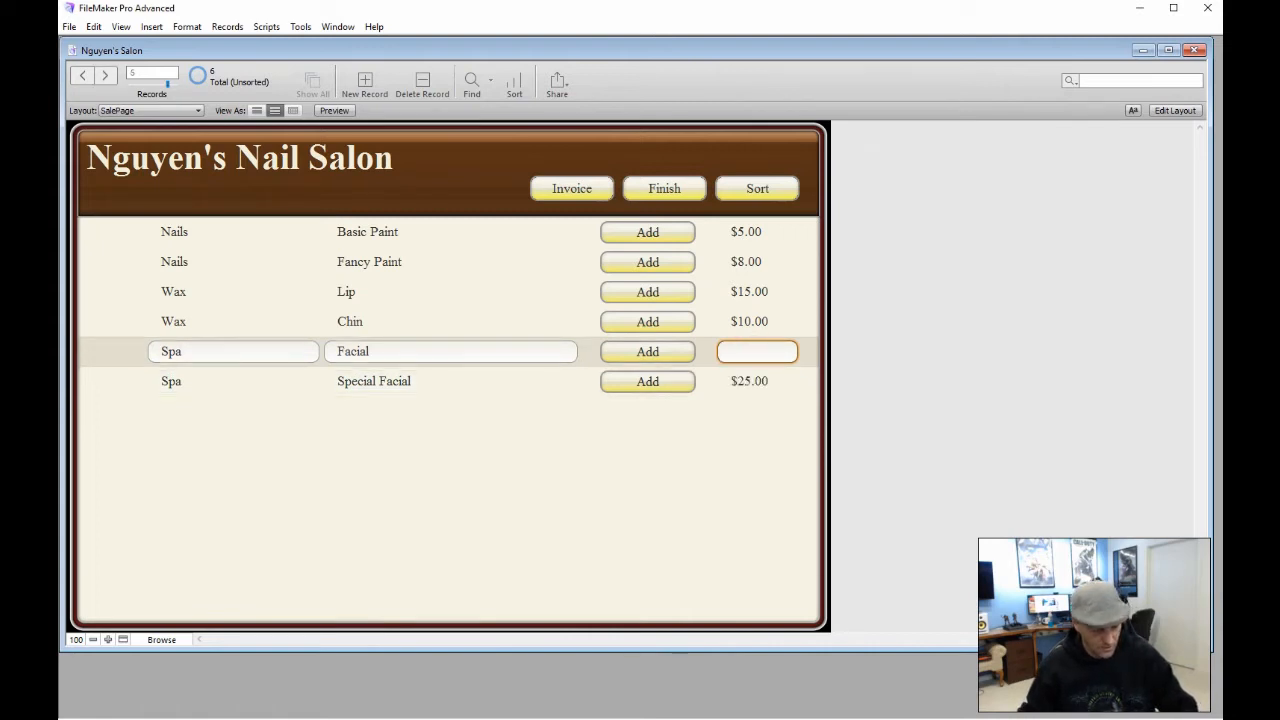
{"action": "type", "text": "20"}
{"action": "left_click", "coordinate": [681, 418]}
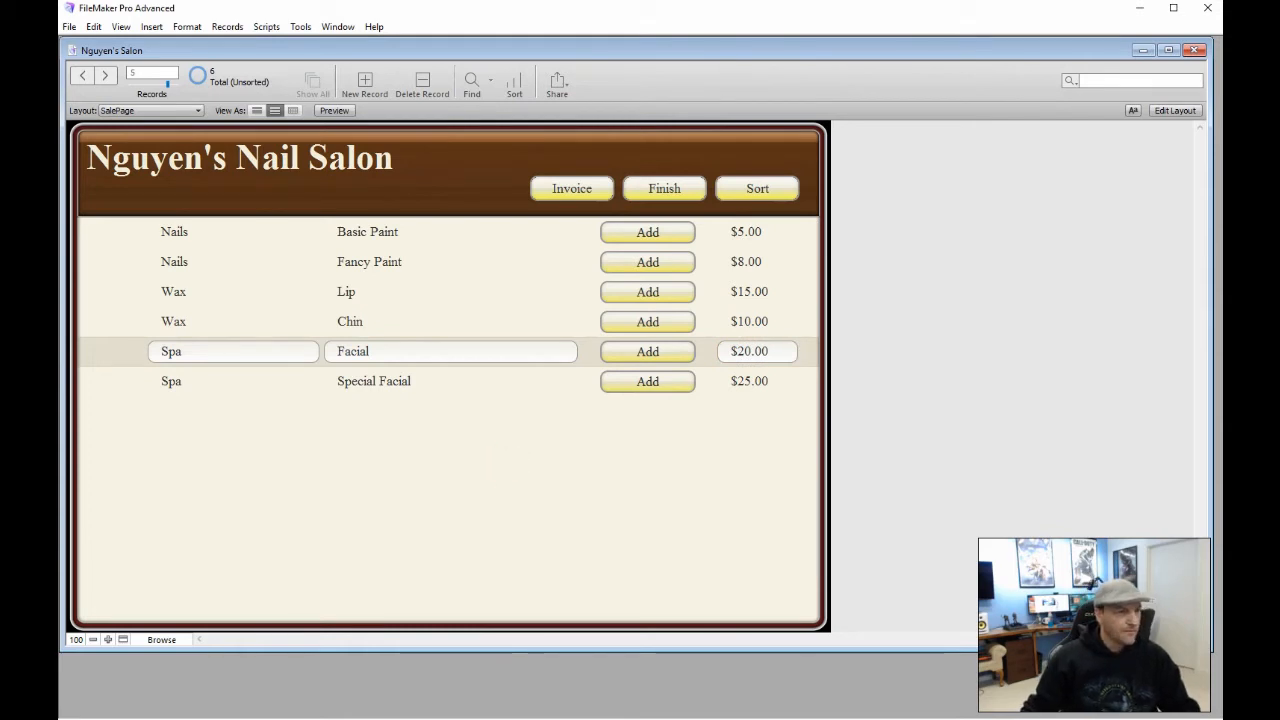
{"action": "left_click", "coordinate": [1169, 110]}
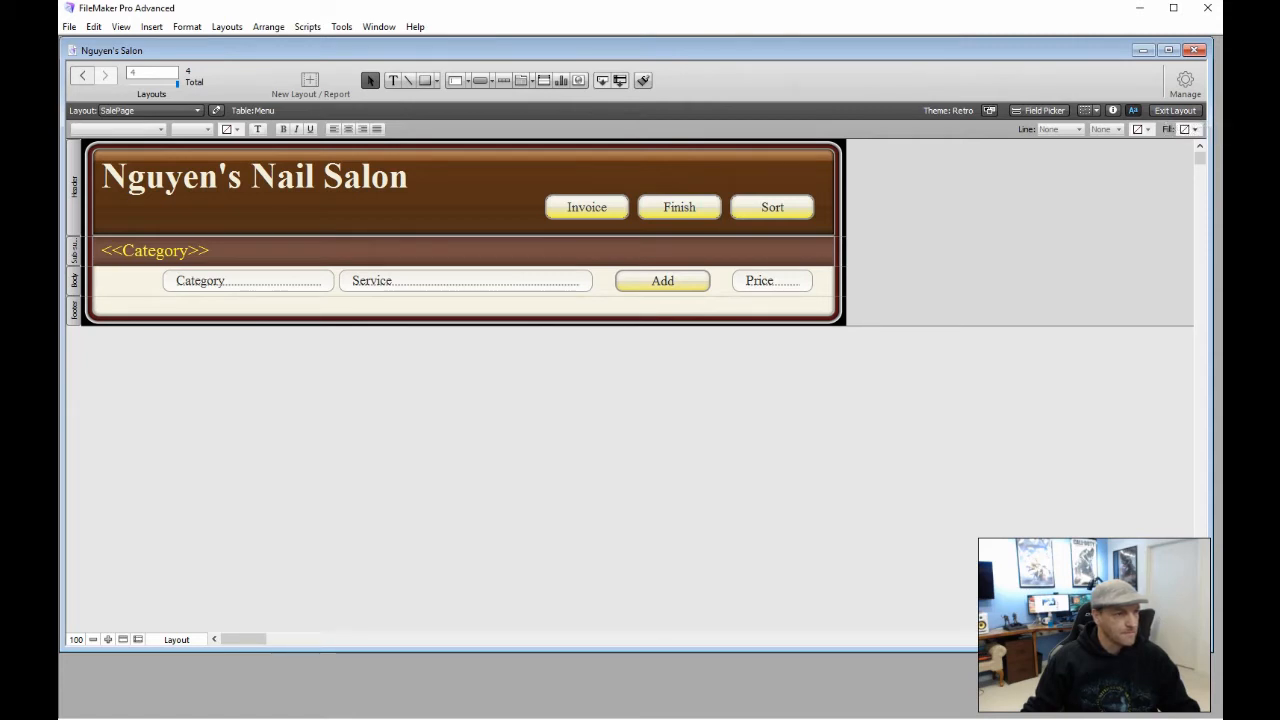
Set the Sort button's action to a single Sort Records step
{"action": "double_click", "coordinate": [751, 207]}
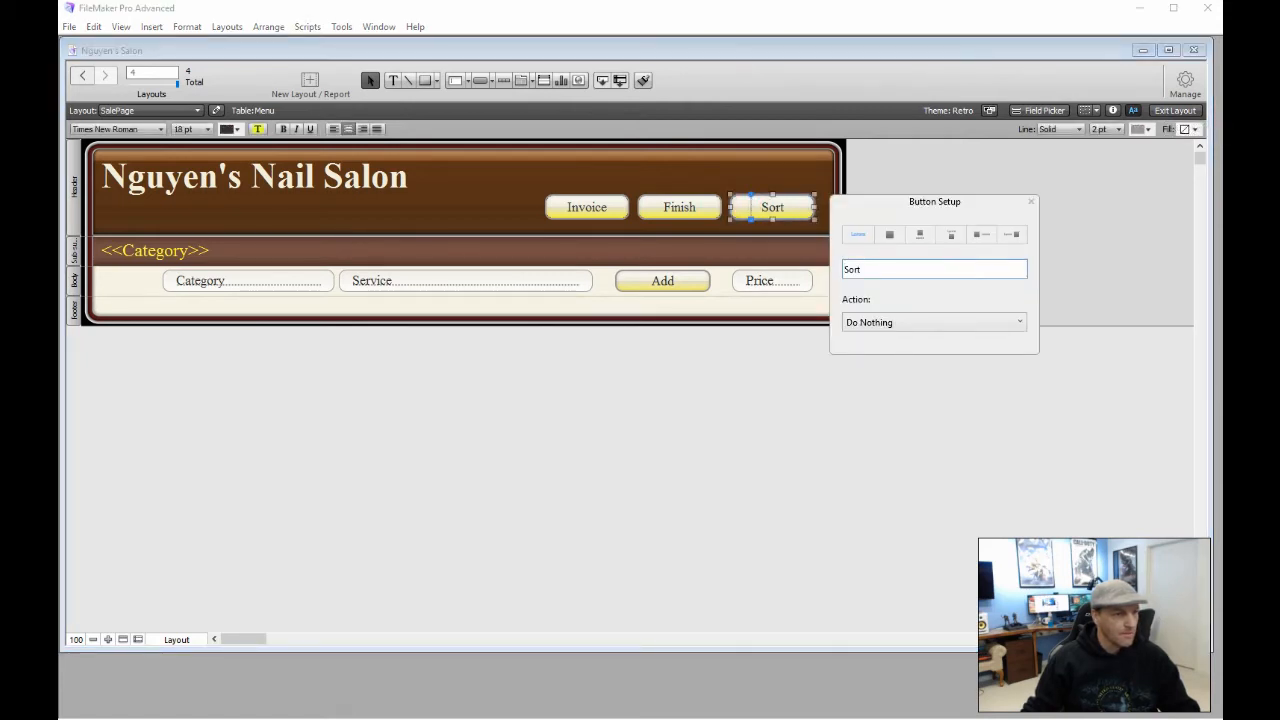
{"action": "left_click", "coordinate": [930, 322]}
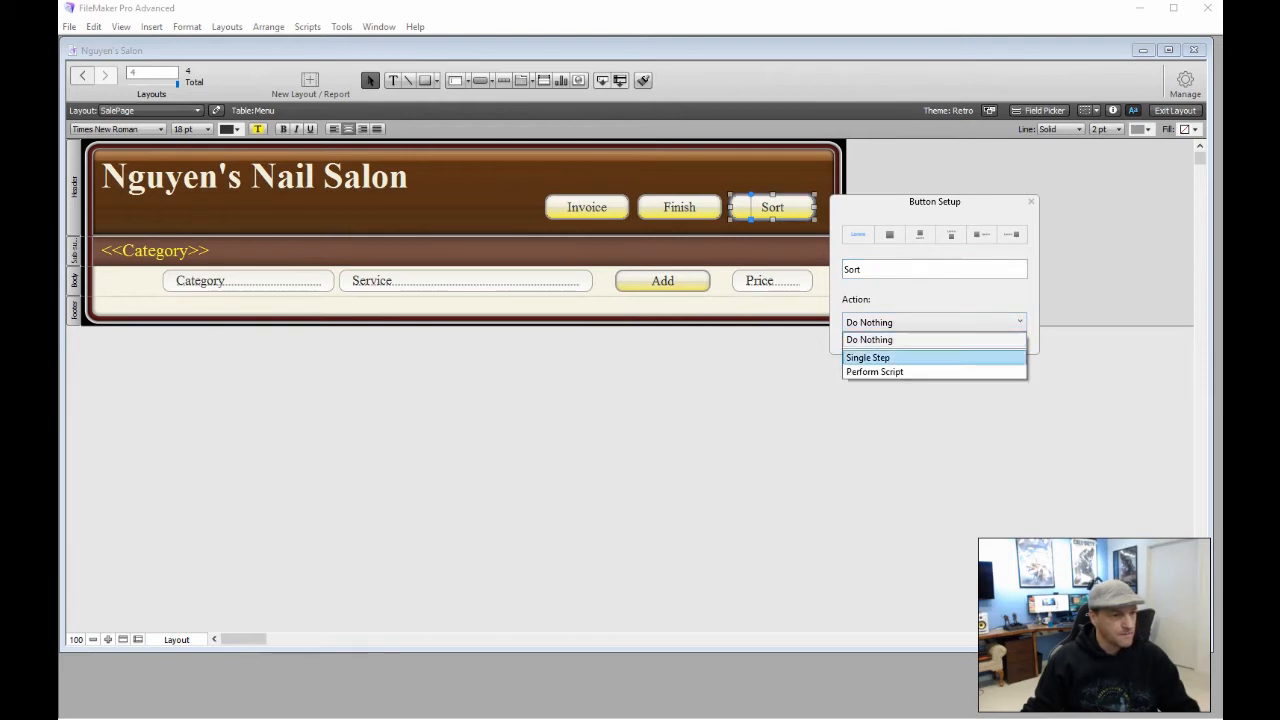
{"action": "left_click", "coordinate": [880, 358]}
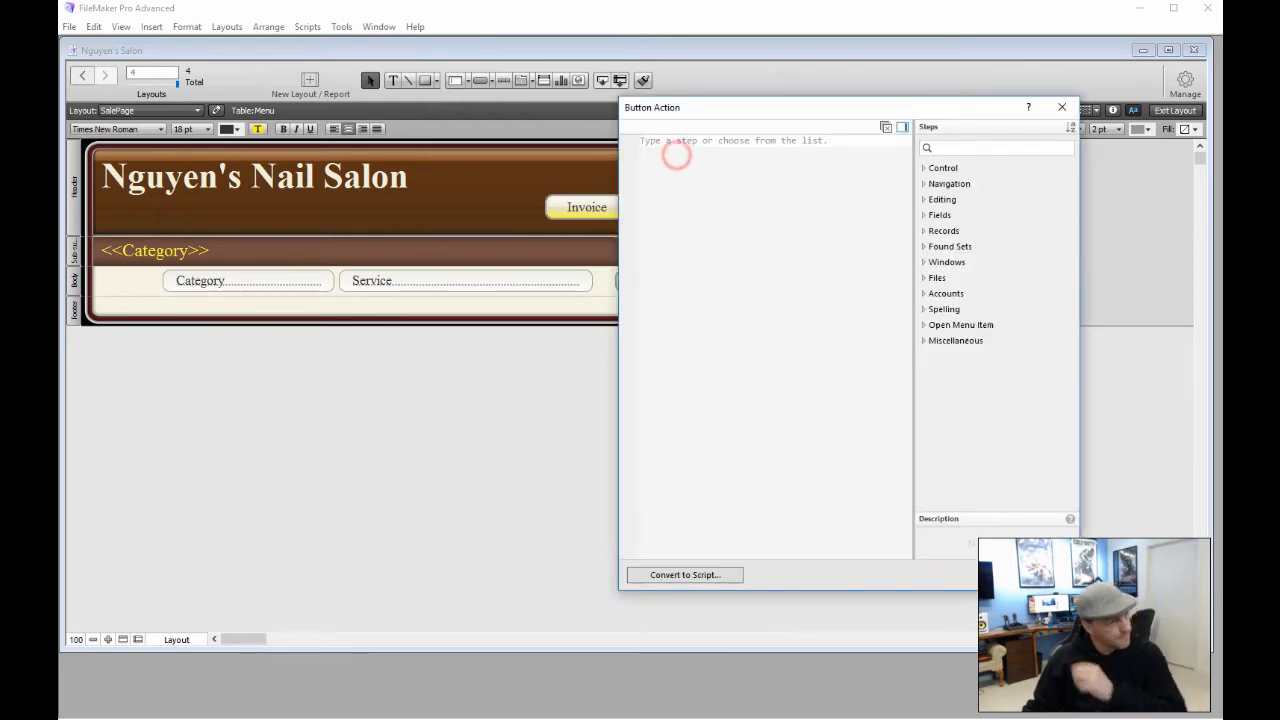
{"action": "type", "text": "Sort"}
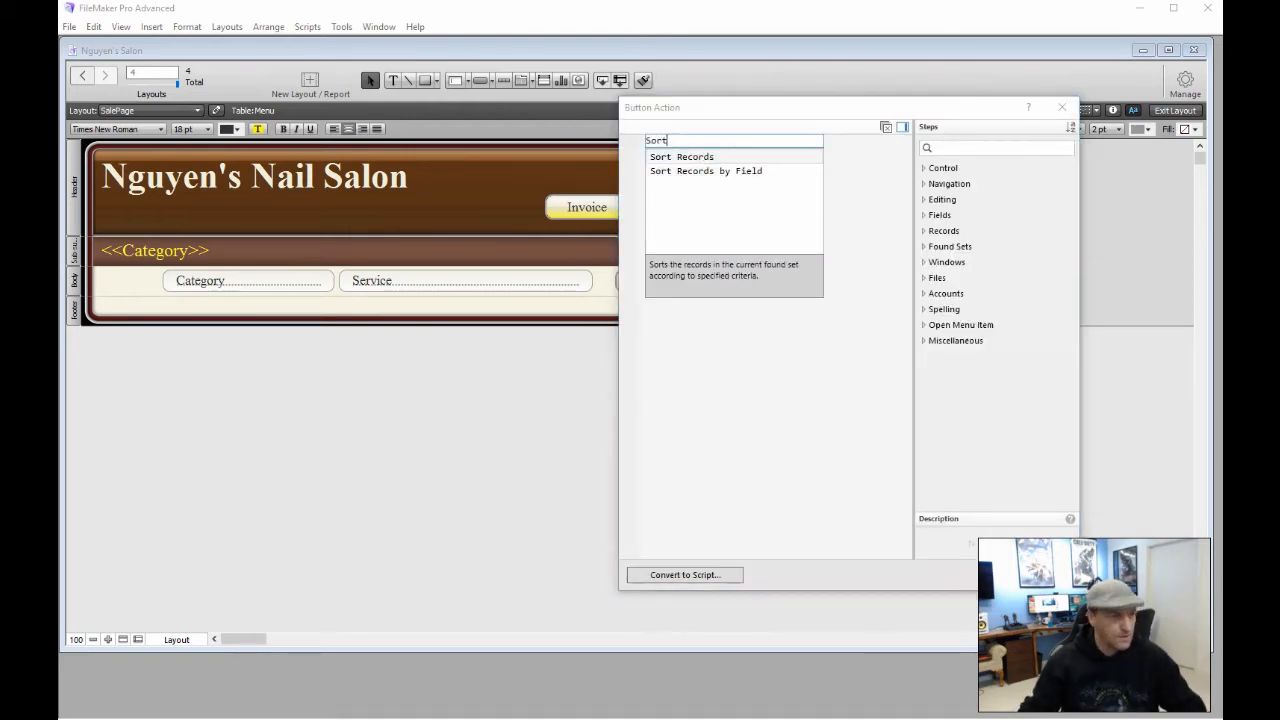
{"action": "left_click", "coordinate": [677, 157]}
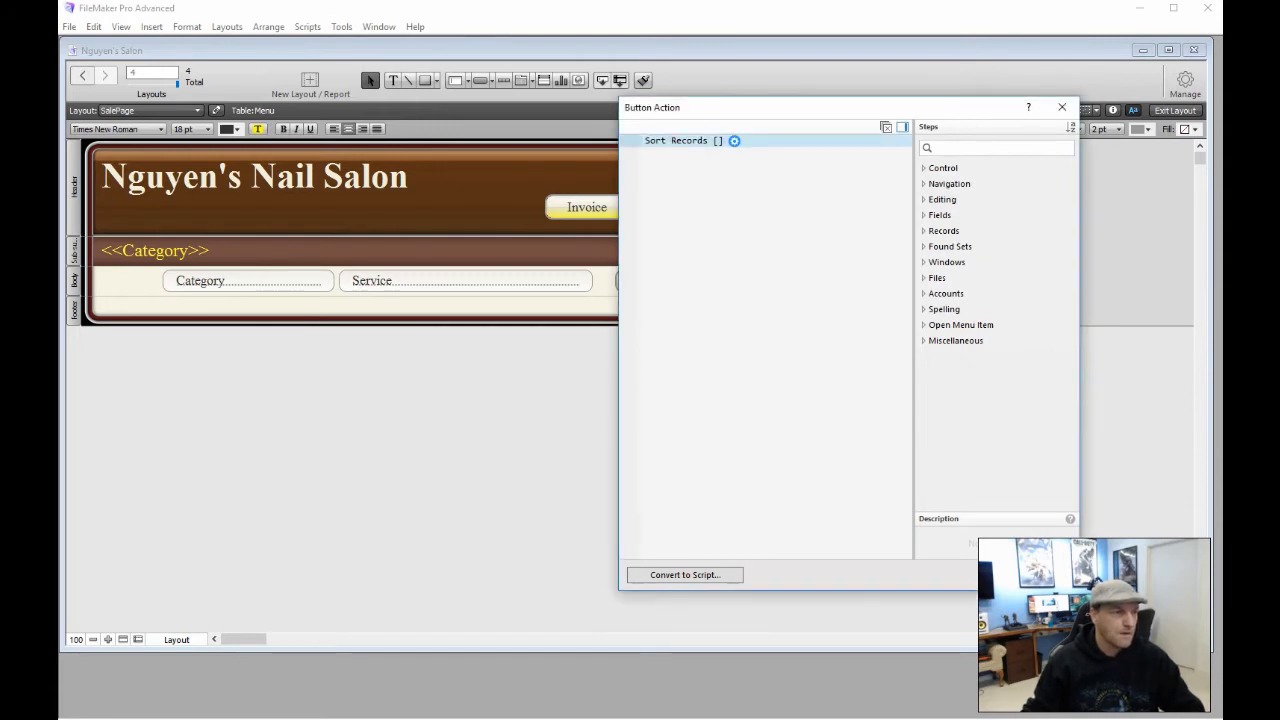
Make Sort Records run without a dialog, sorting by Category, and close Button Setup
{"action": "left_click", "coordinate": [734, 140]}
{"action": "left_click", "coordinate": [641, 170]}
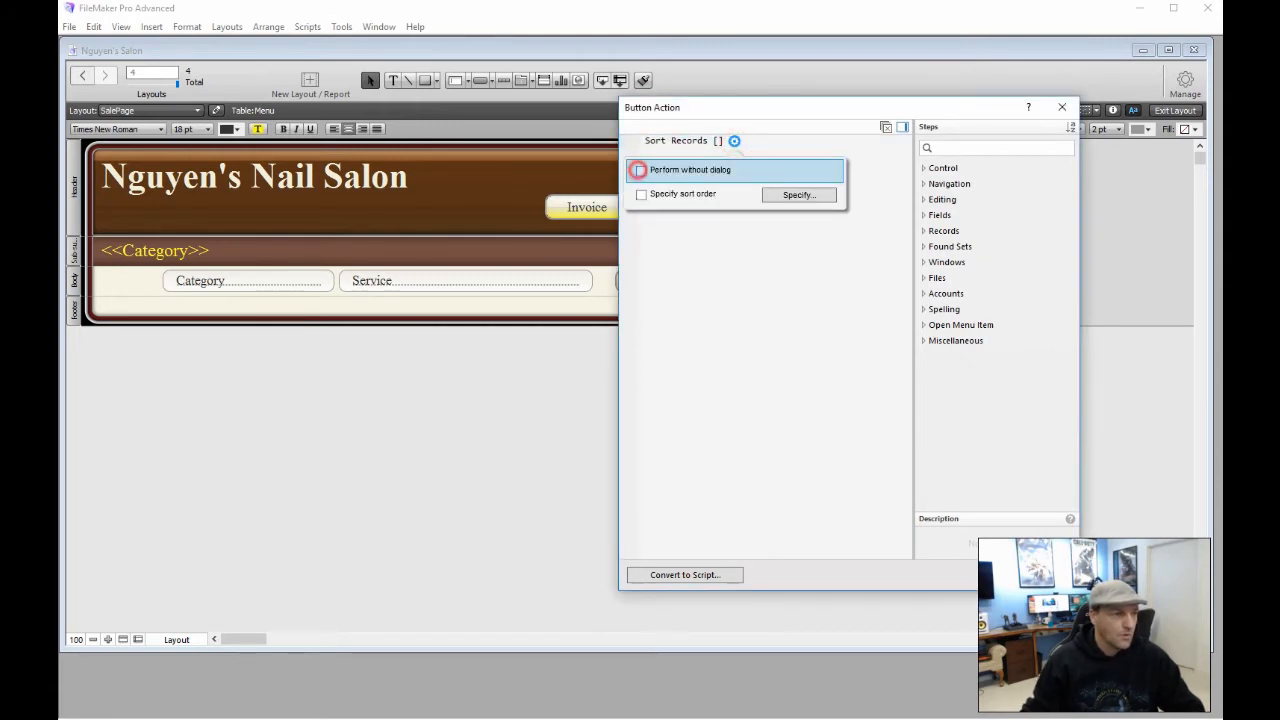
{"action": "left_click", "coordinate": [773, 194]}
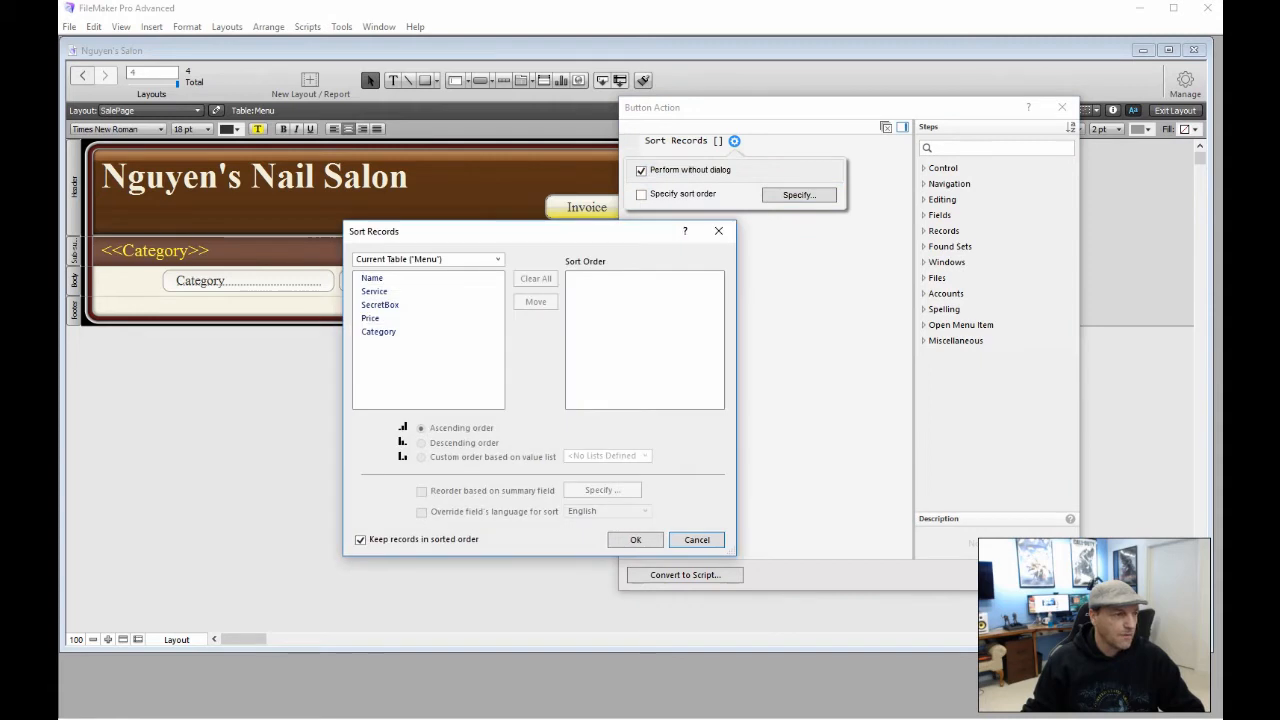
{"action": "double_click", "coordinate": [378, 331]}
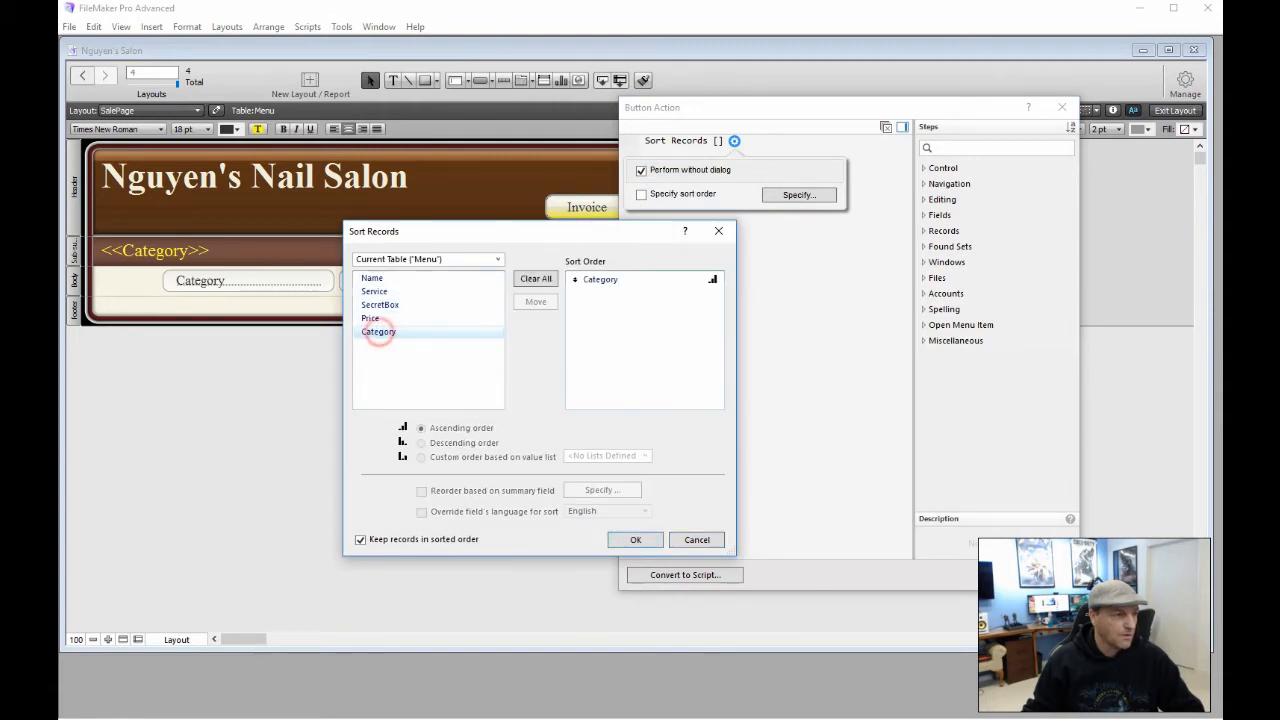
{"action": "left_click", "coordinate": [604, 279]}
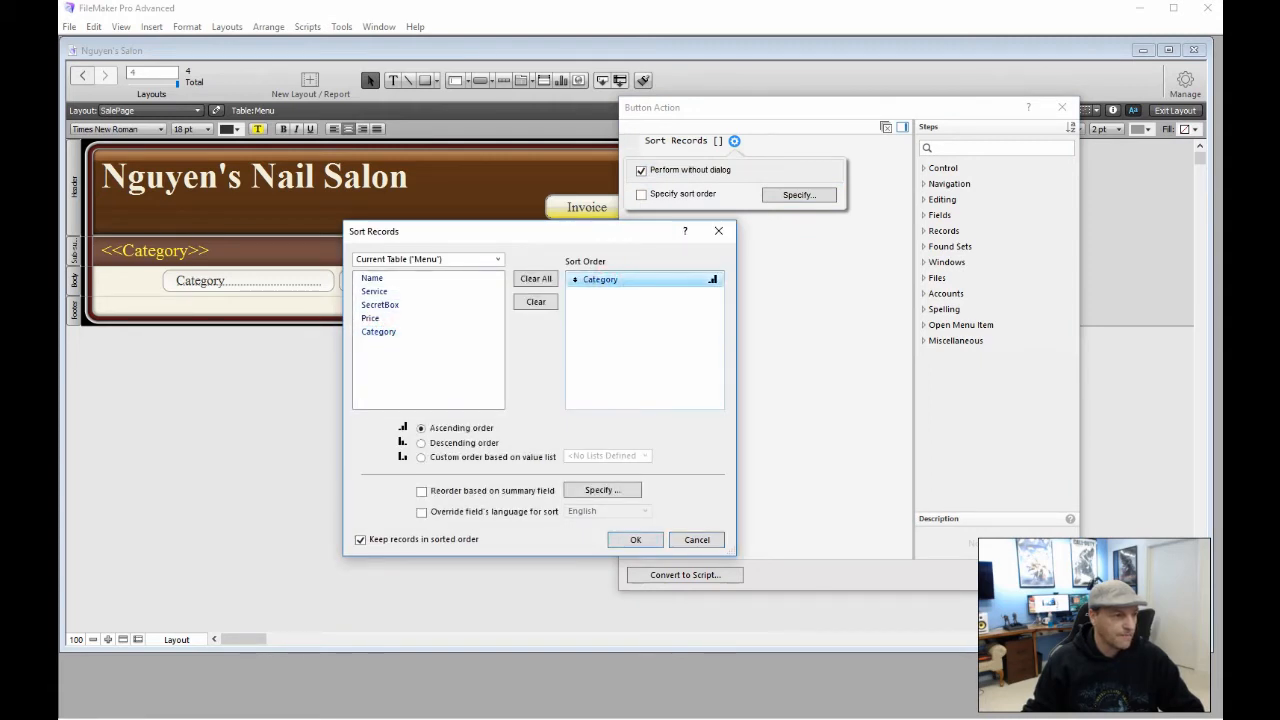
{"action": "left_click", "coordinate": [634, 539]}
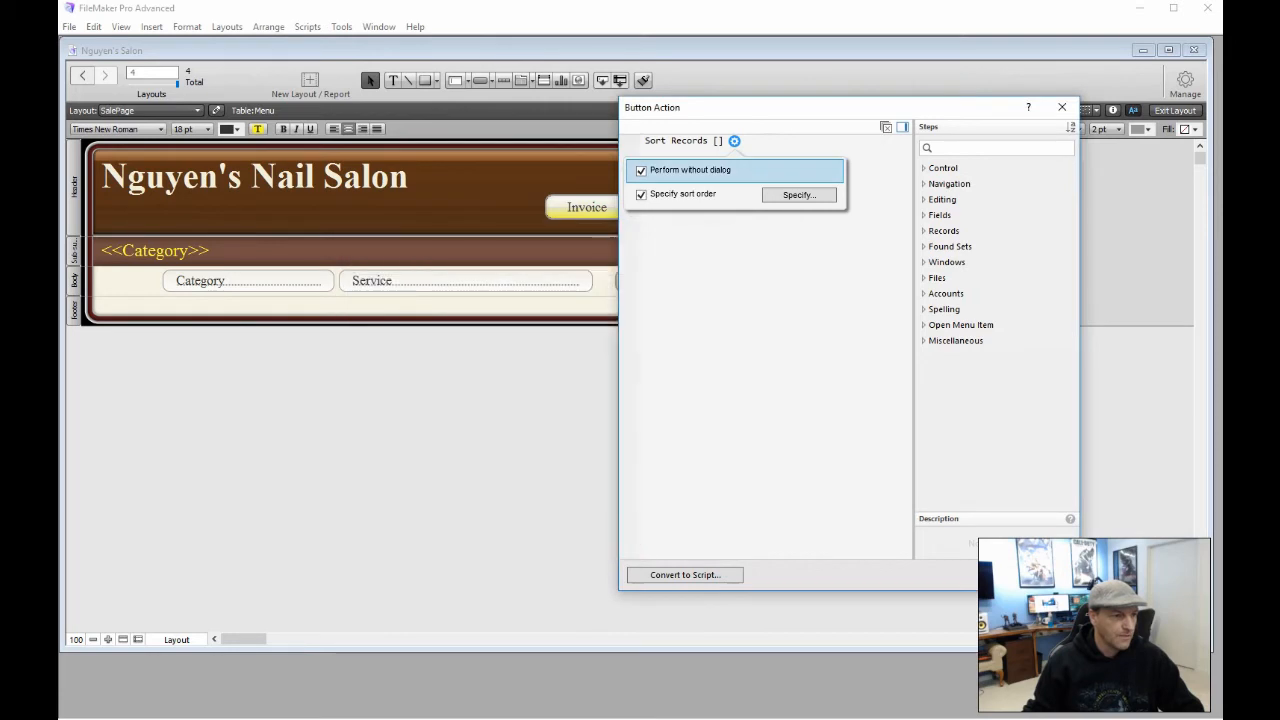
{"action": "left_click", "coordinate": [1012, 575]}
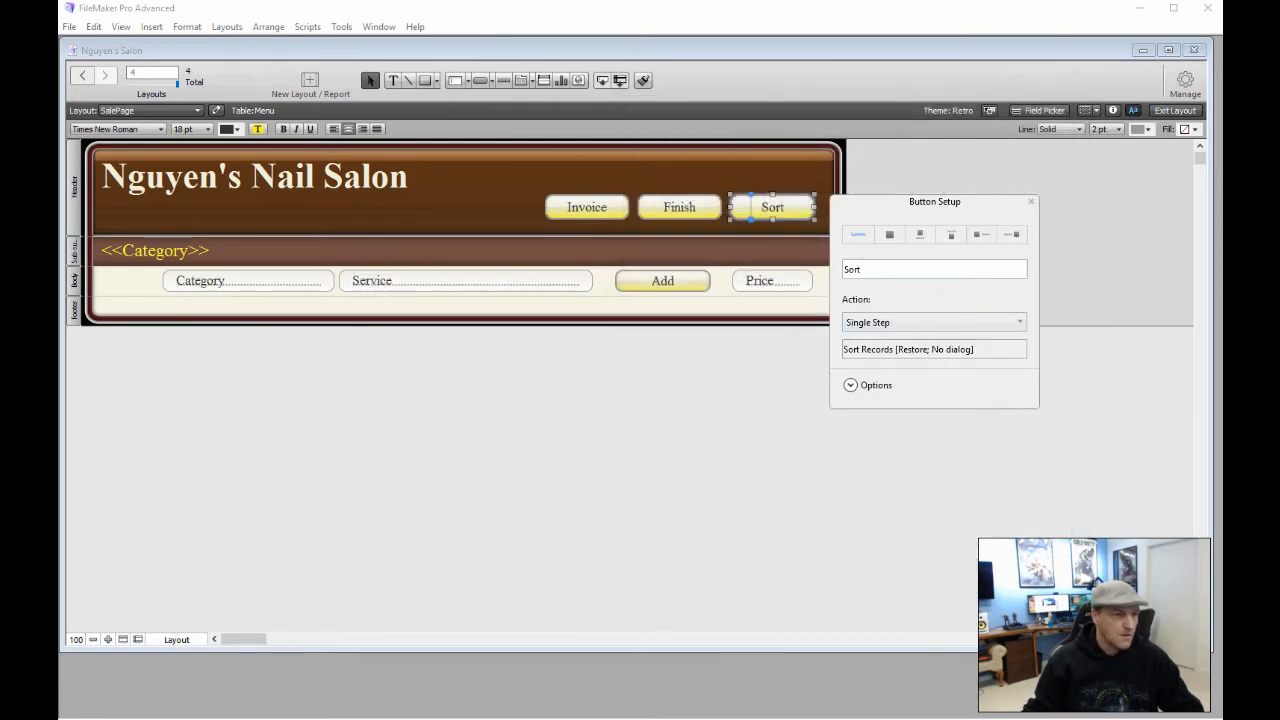
{"action": "left_click", "coordinate": [1030, 201]}
{"action": "left_click", "coordinate": [691, 443]}
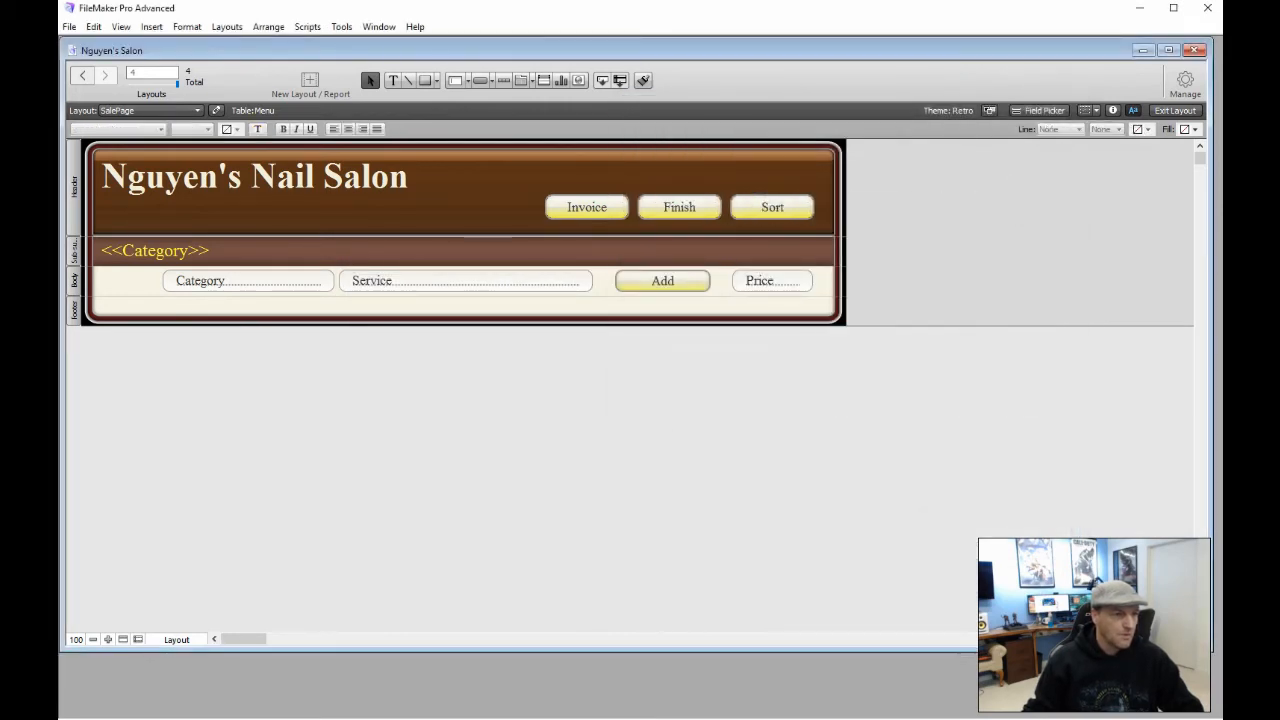
In Browse mode, run Sort and check the Nails, Spa and Wax groups before returning to Layout mode
{"action": "left_click", "coordinate": [1175, 110]}
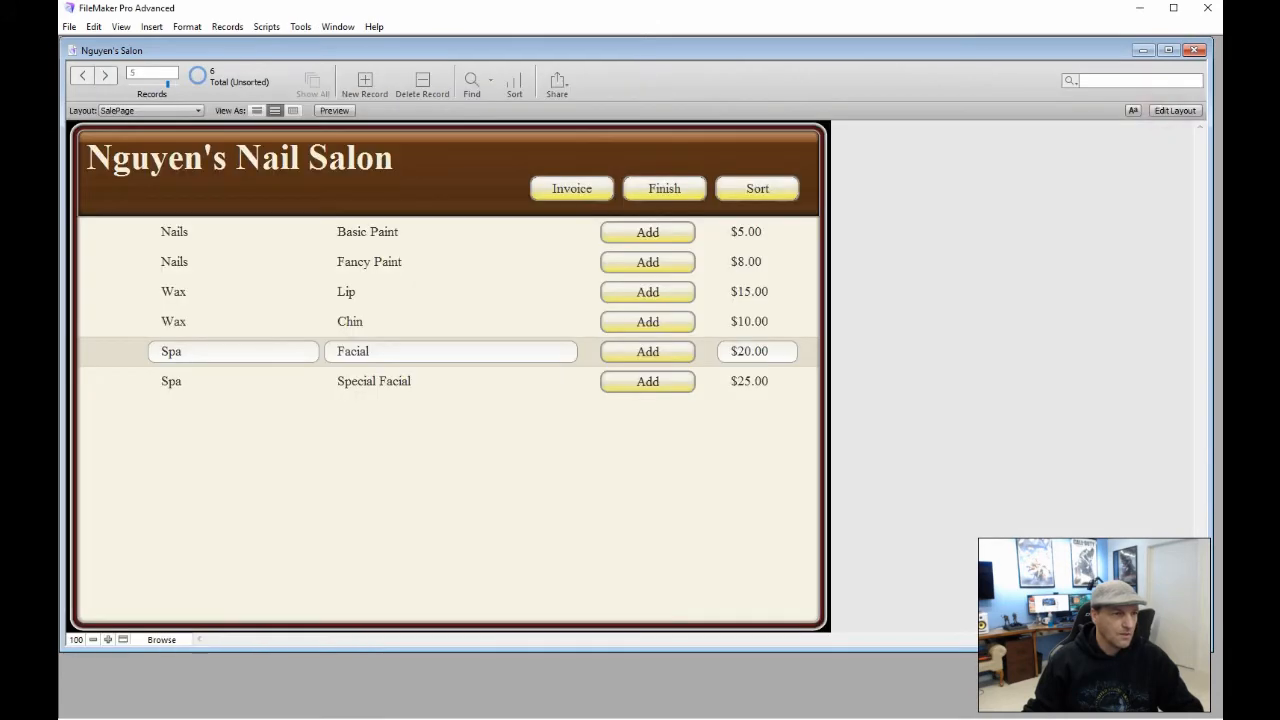
{"action": "left_click", "coordinate": [782, 188]}
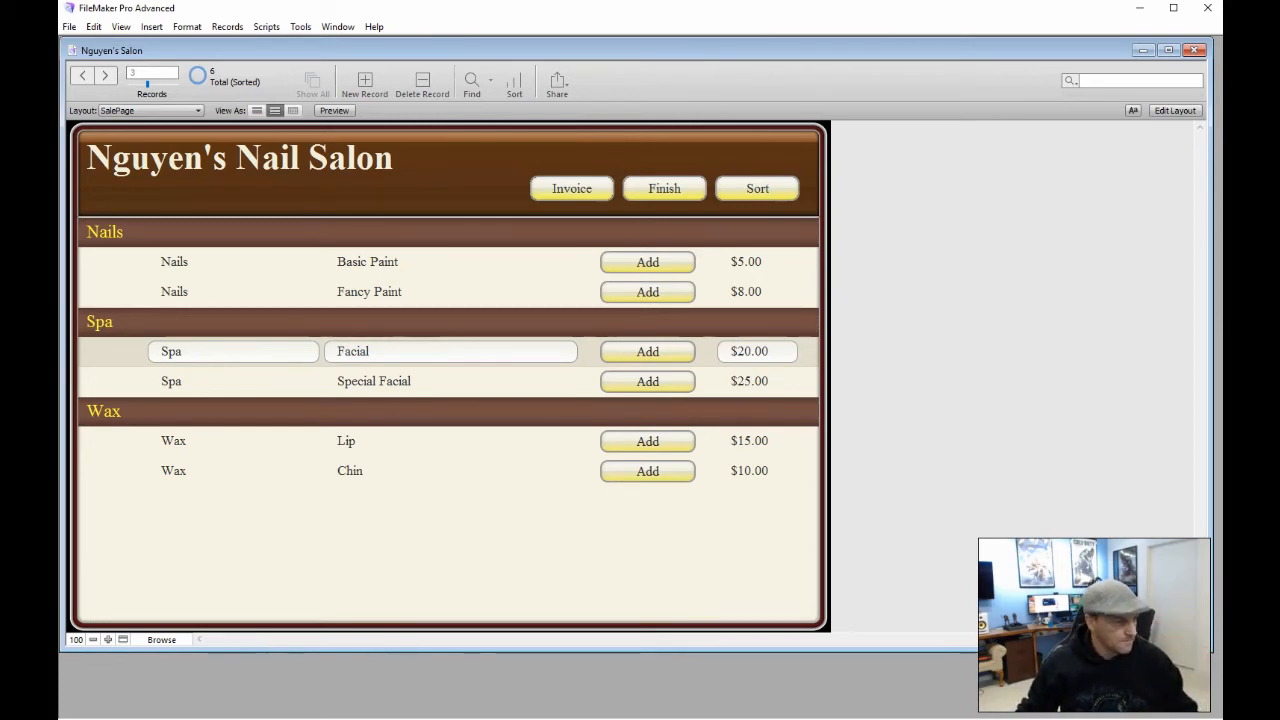
{"action": "left_click", "coordinate": [457, 377]}
{"action": "left_click", "coordinate": [420, 437]}
{"action": "left_click", "coordinate": [416, 482]}
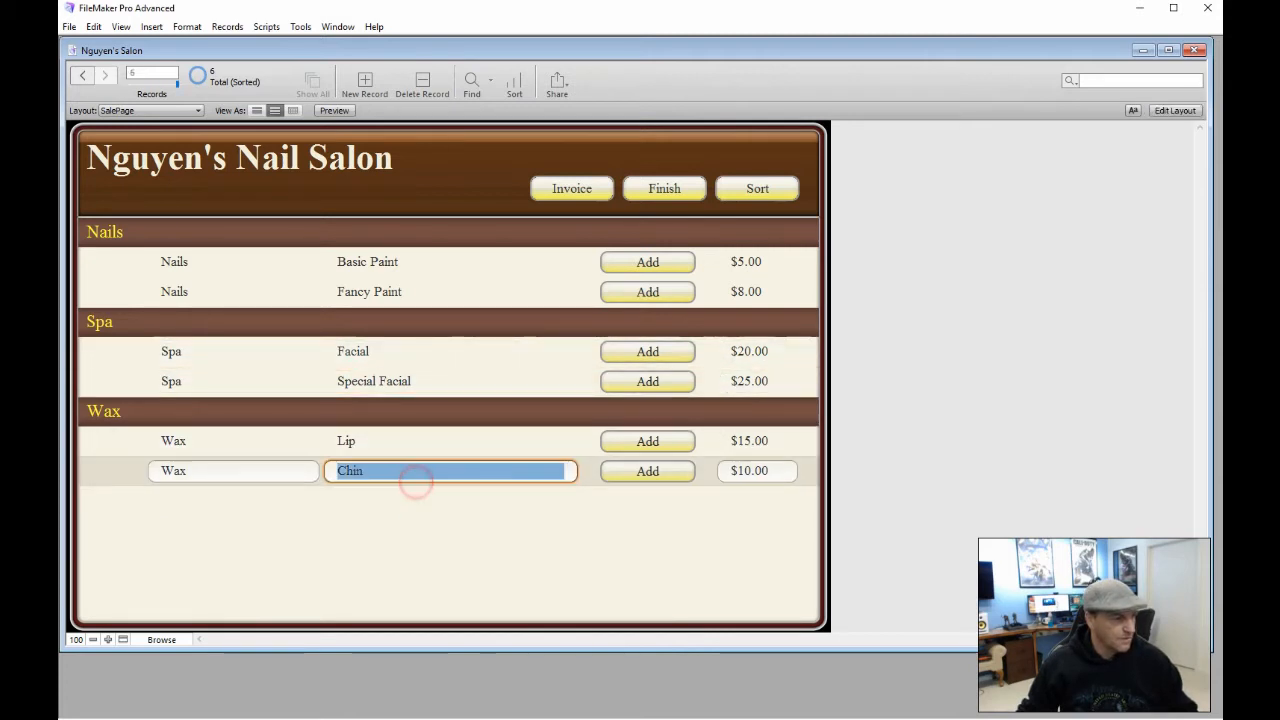
{"action": "left_click", "coordinate": [424, 443]}
{"action": "left_click", "coordinate": [444, 375]}
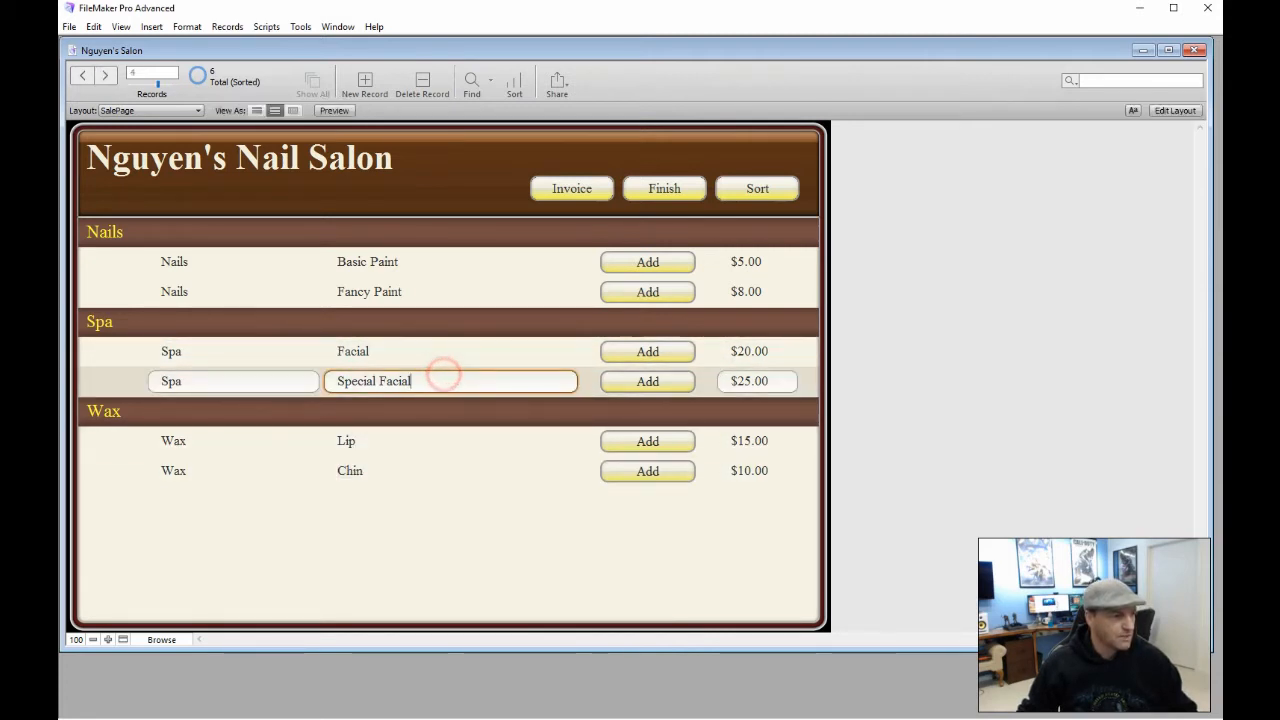
{"action": "left_click", "coordinate": [428, 351]}
{"action": "left_click", "coordinate": [443, 294]}
{"action": "left_click", "coordinate": [448, 256]}
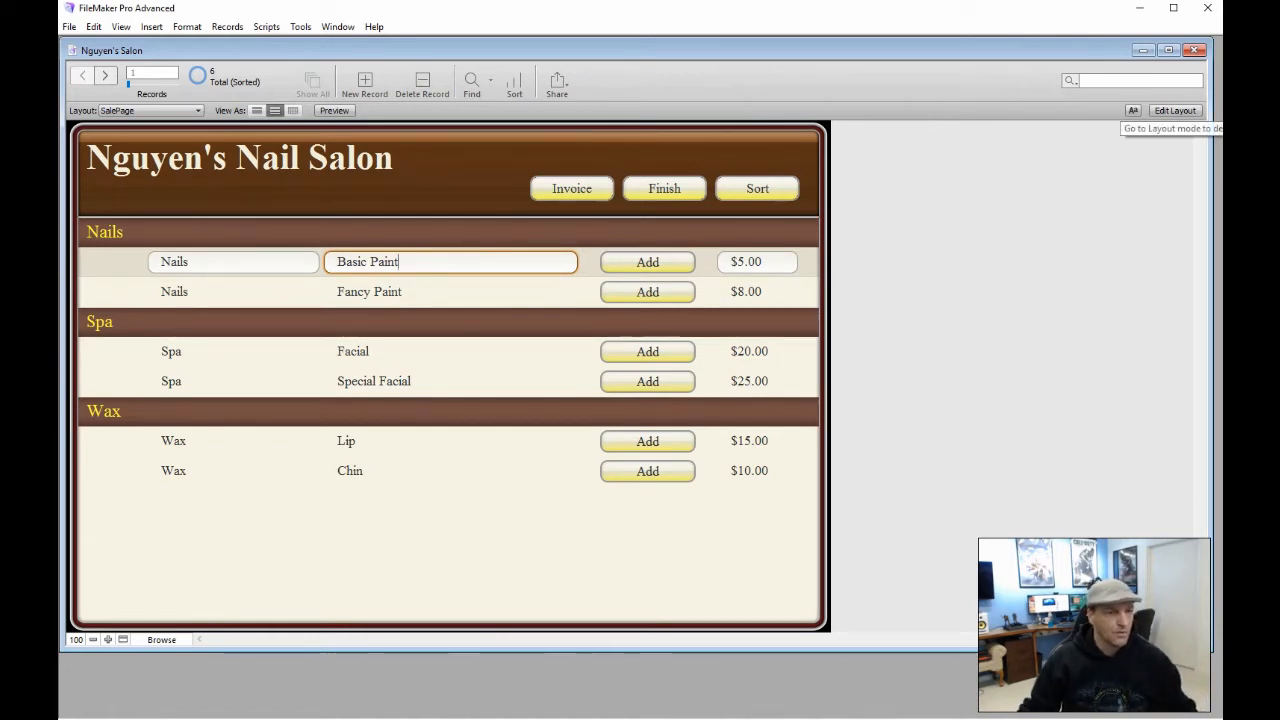
{"action": "left_click", "coordinate": [1175, 110]}
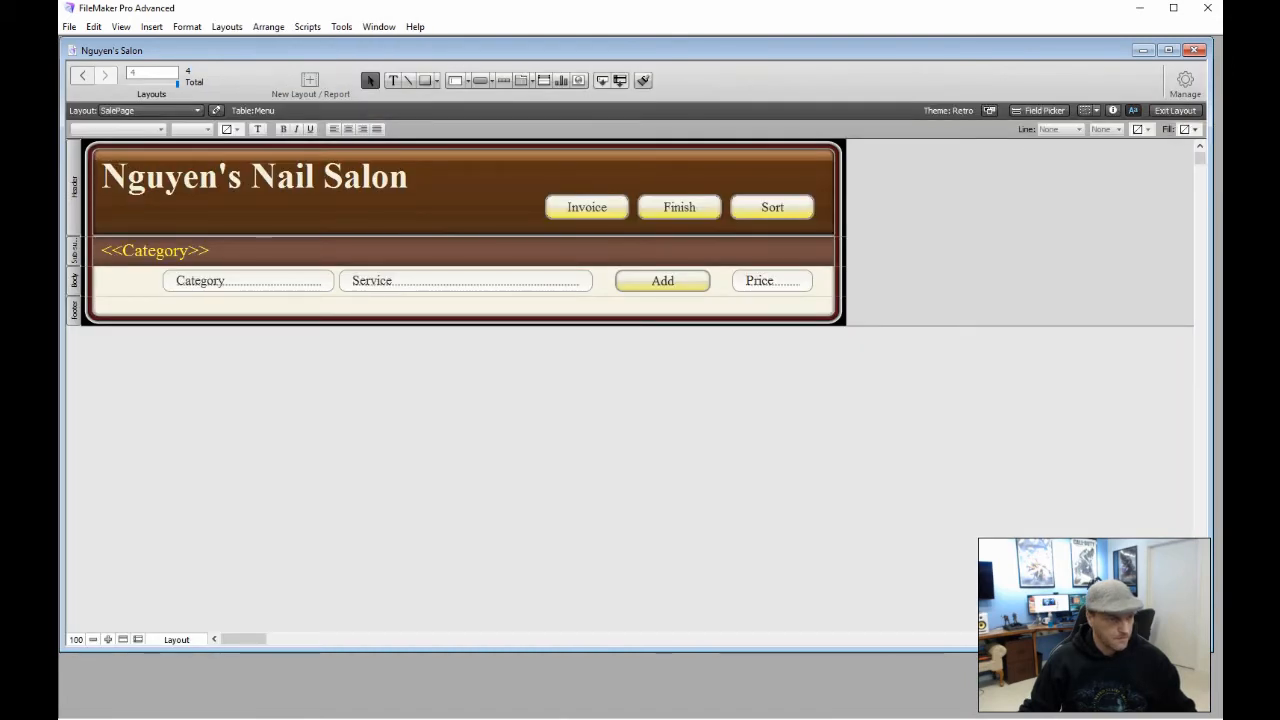
Select the body's Service field and show its Data settings in the Inspector
{"action": "left_click", "coordinate": [479, 281]}
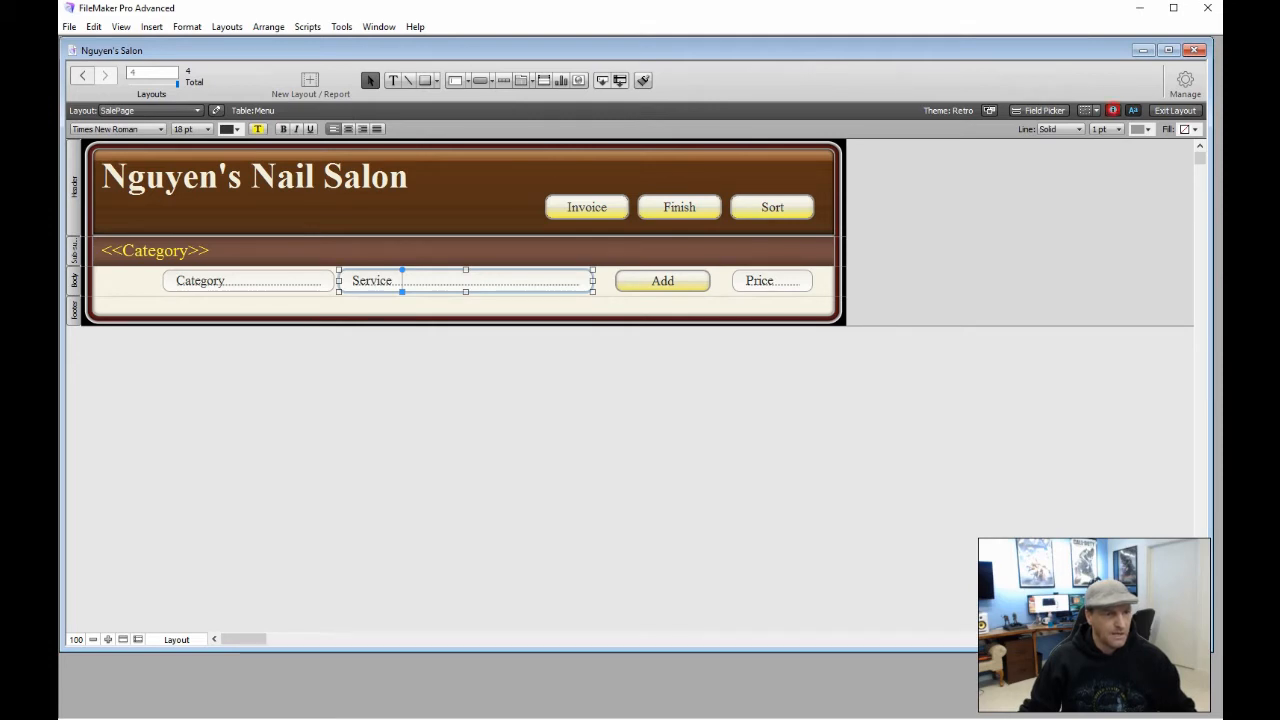
{"action": "left_click", "coordinate": [1112, 110]}
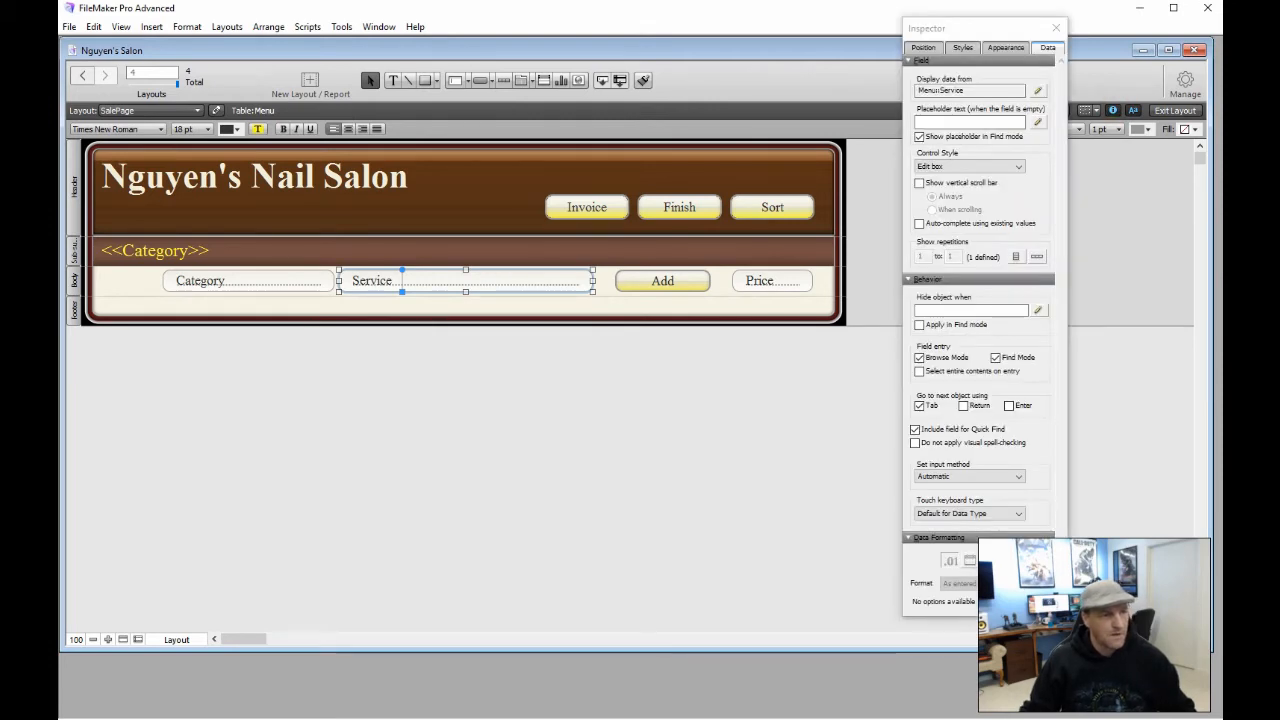
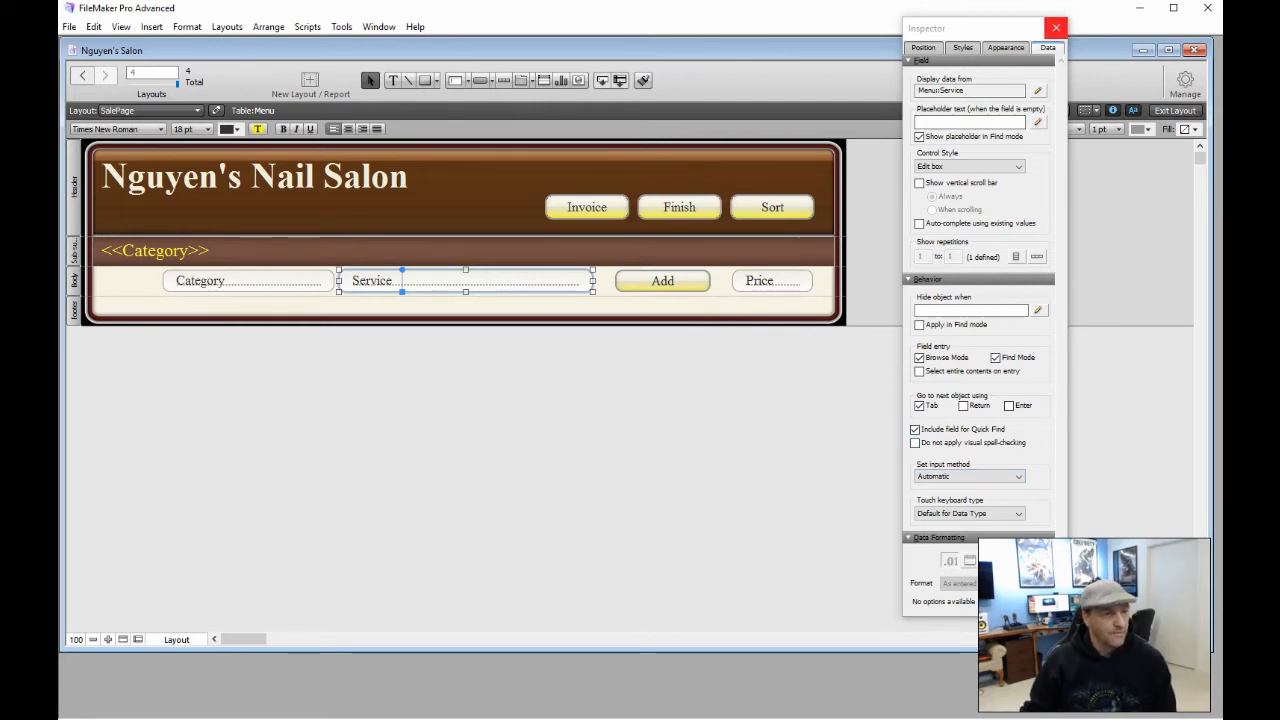
Close the Inspector and deselect the Service field to see the full SalePage layout
{"action": "left_click", "coordinate": [1056, 27]}
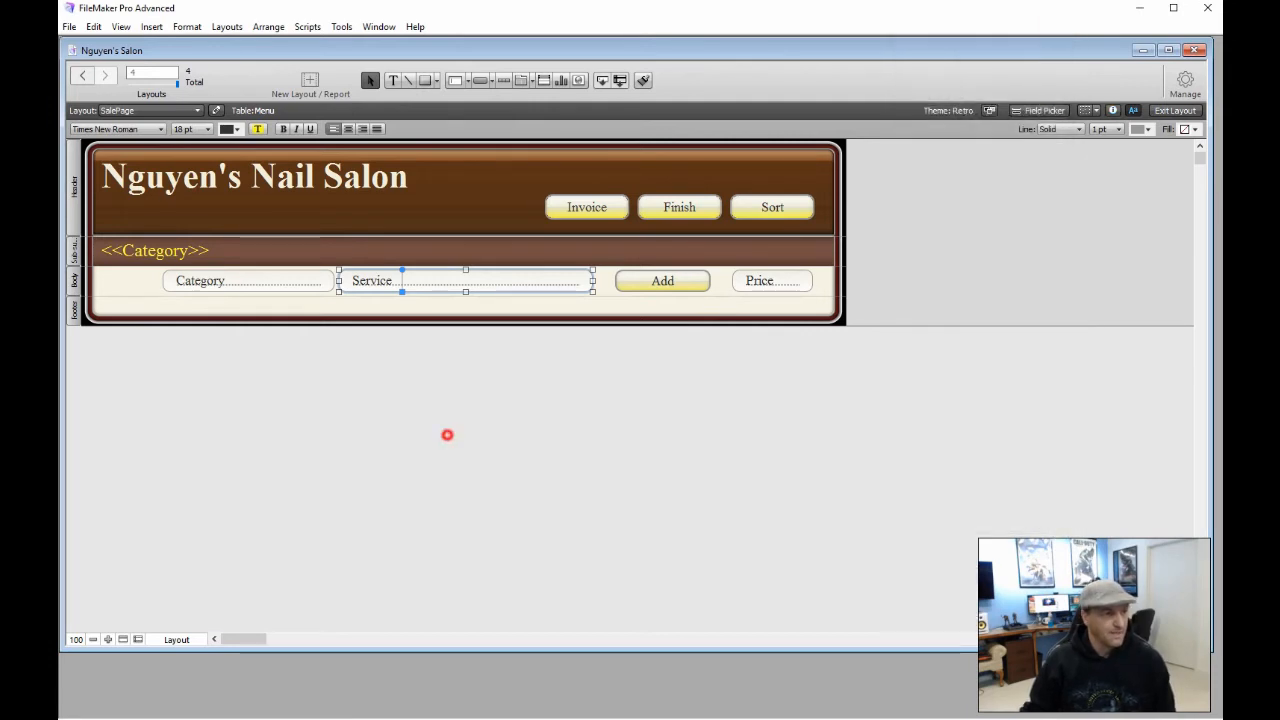
{"action": "left_click", "coordinate": [447, 435]}
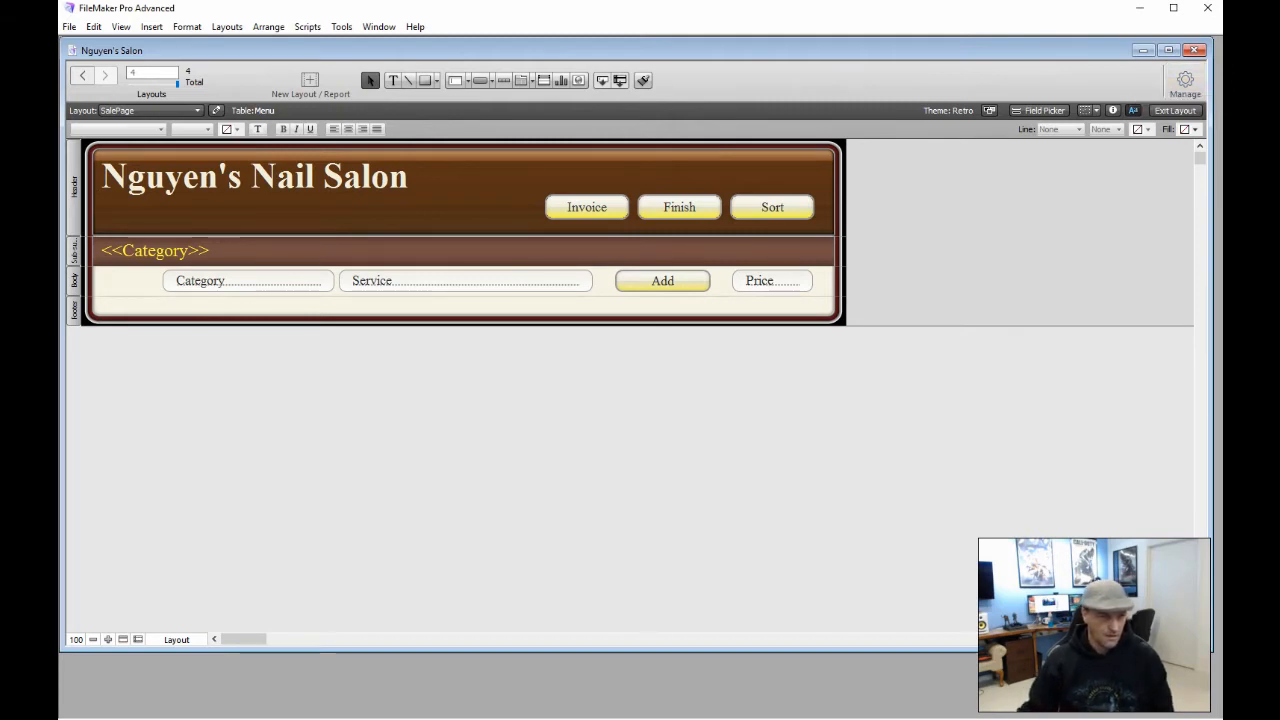
{"action": "left_click", "coordinate": [1185, 80]}
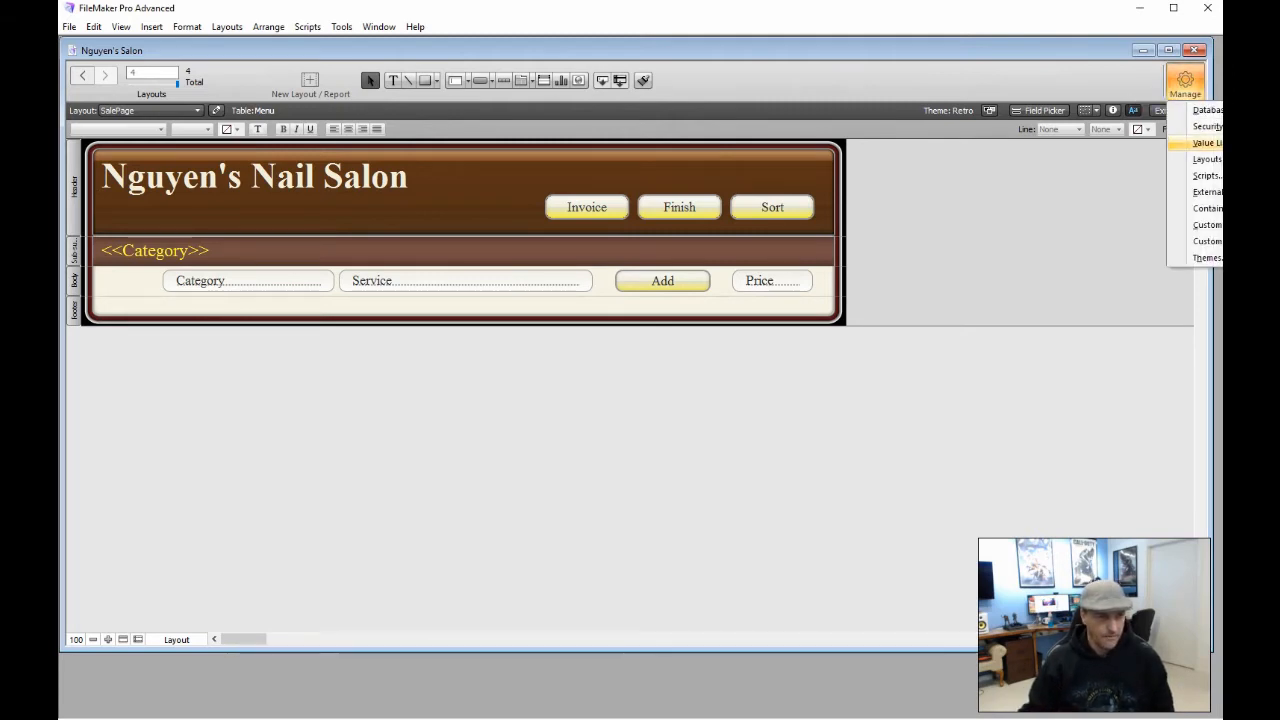
In Manage Layouts, duplicate SalePage and rename the copy 'SalePage Admin'
{"action": "left_click", "coordinate": [1207, 159]}
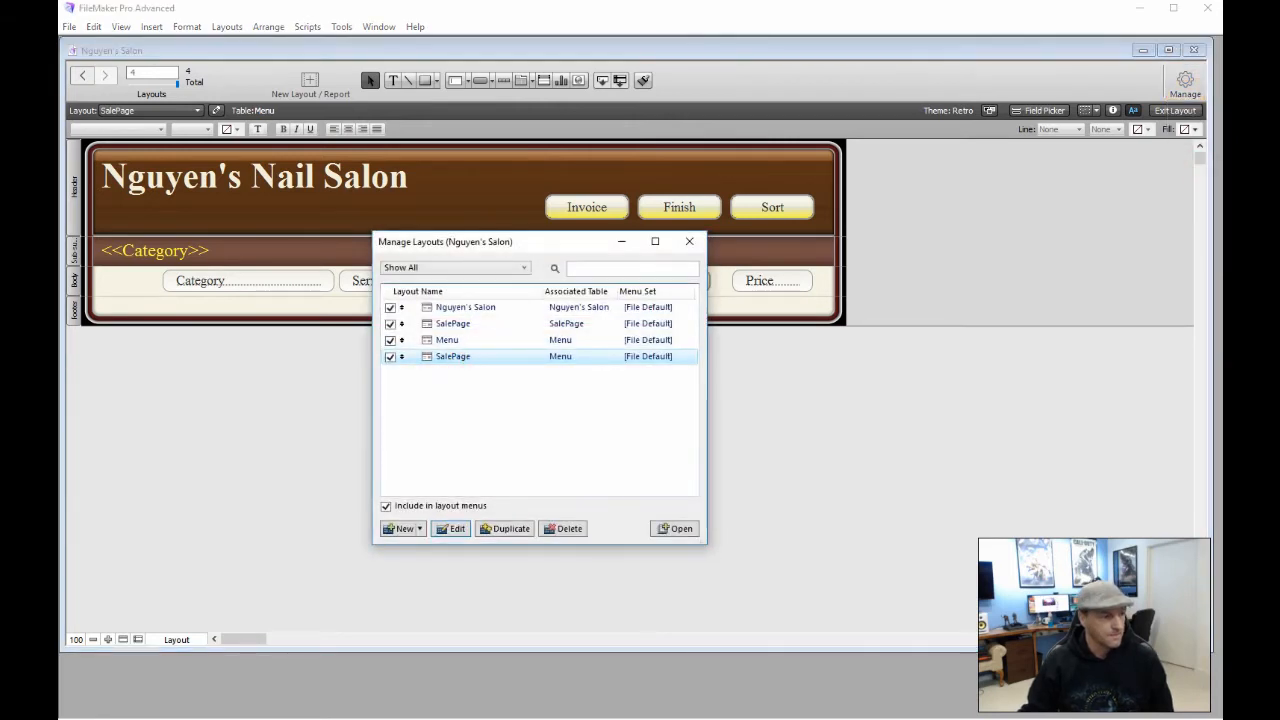
{"action": "left_click", "coordinate": [505, 528]}
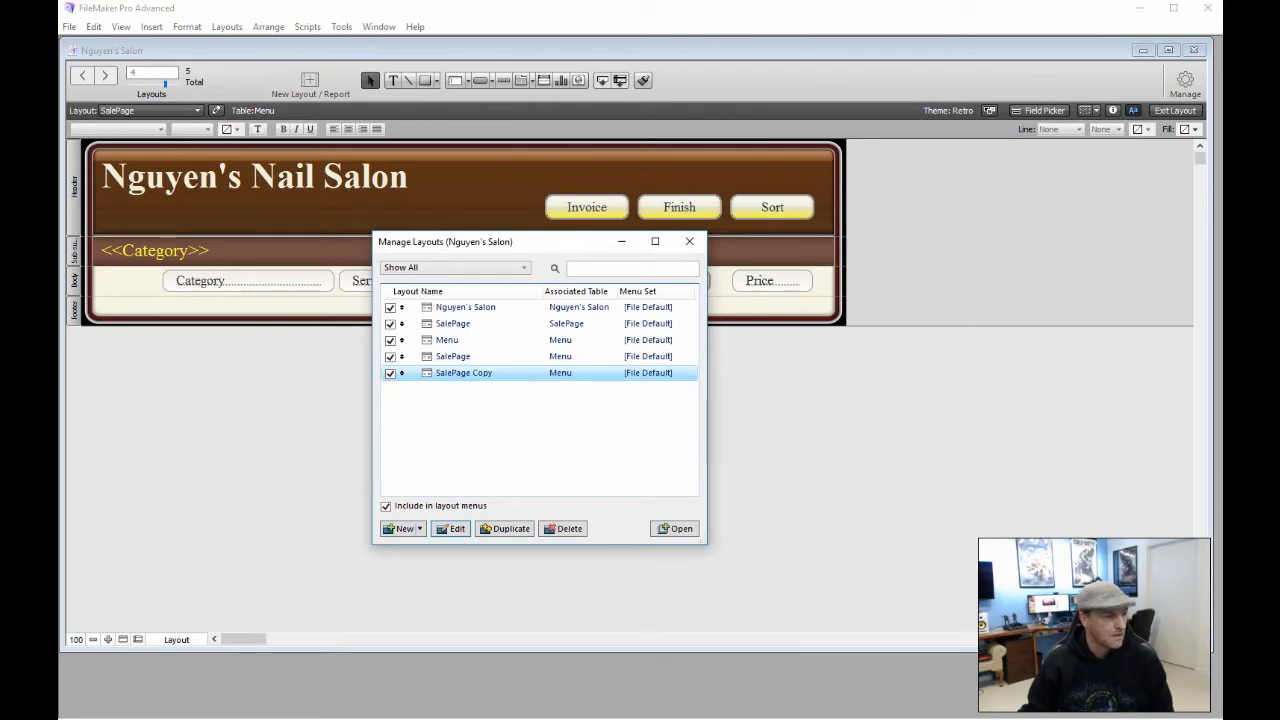
{"action": "left_click", "coordinate": [450, 528]}
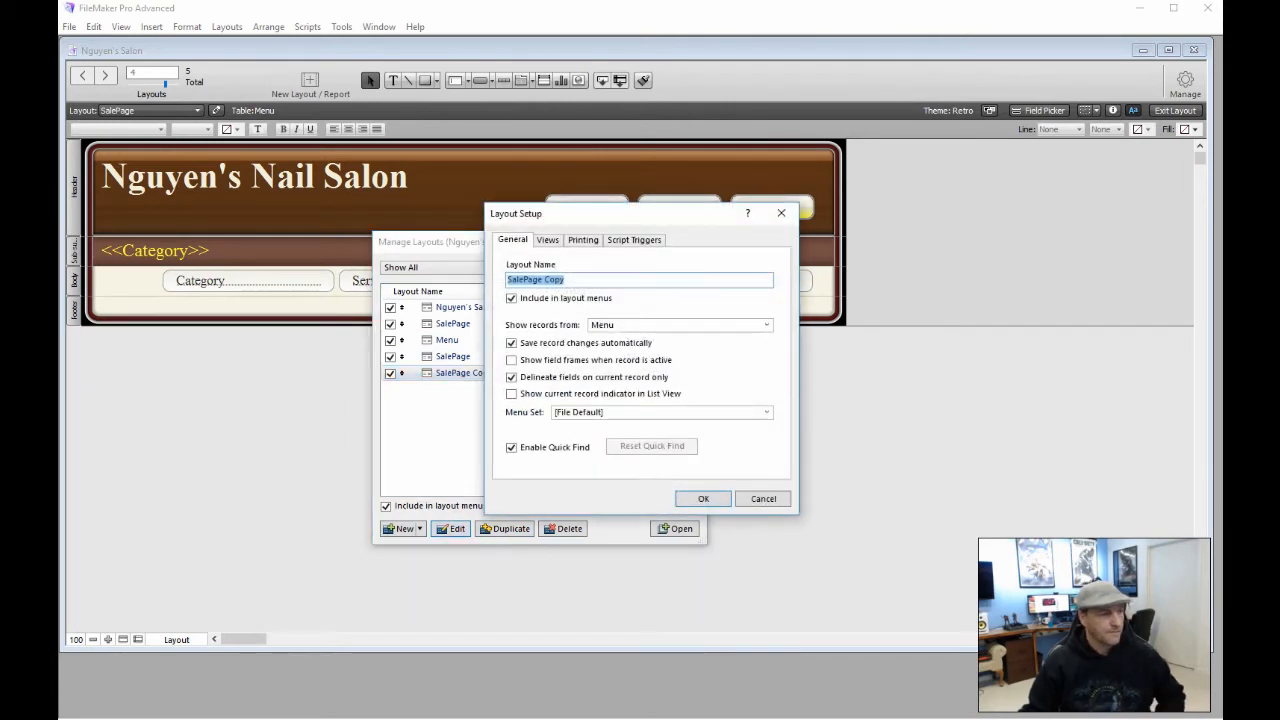
{"action": "left_click_drag", "start_coordinate": [567, 280], "coordinate": [553, 280]}
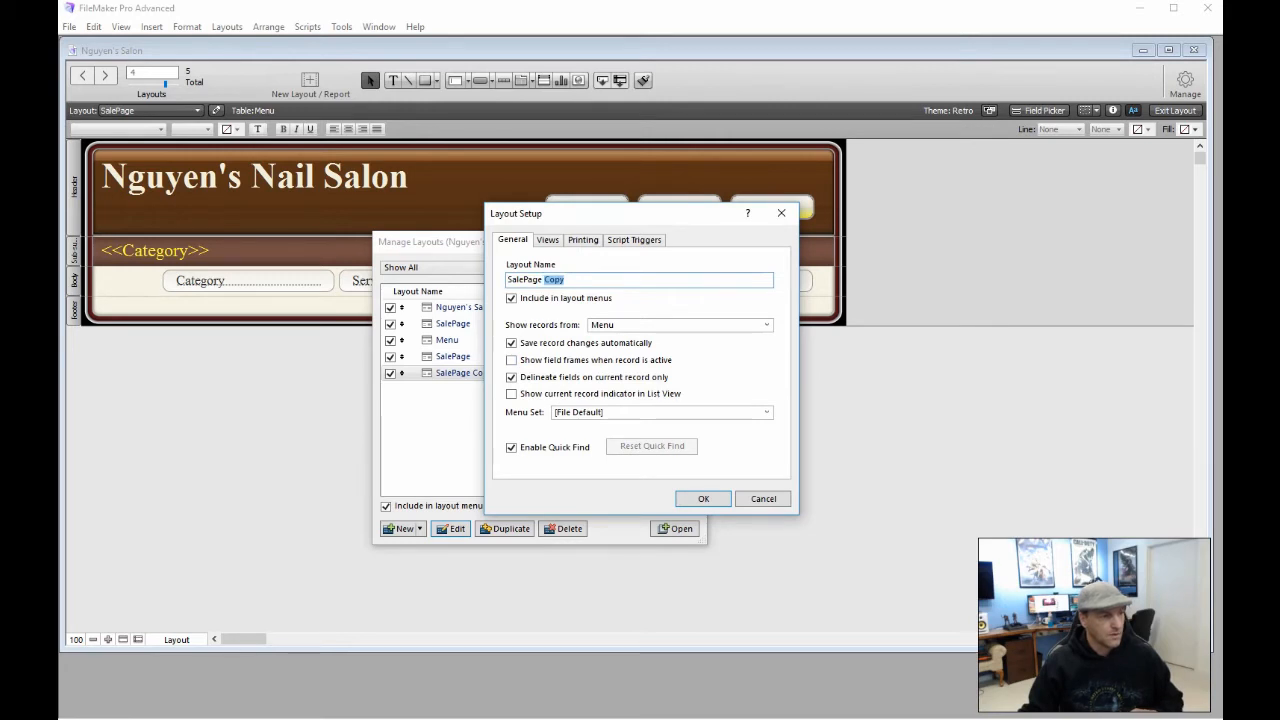
{"action": "type", "text": "Admin"}
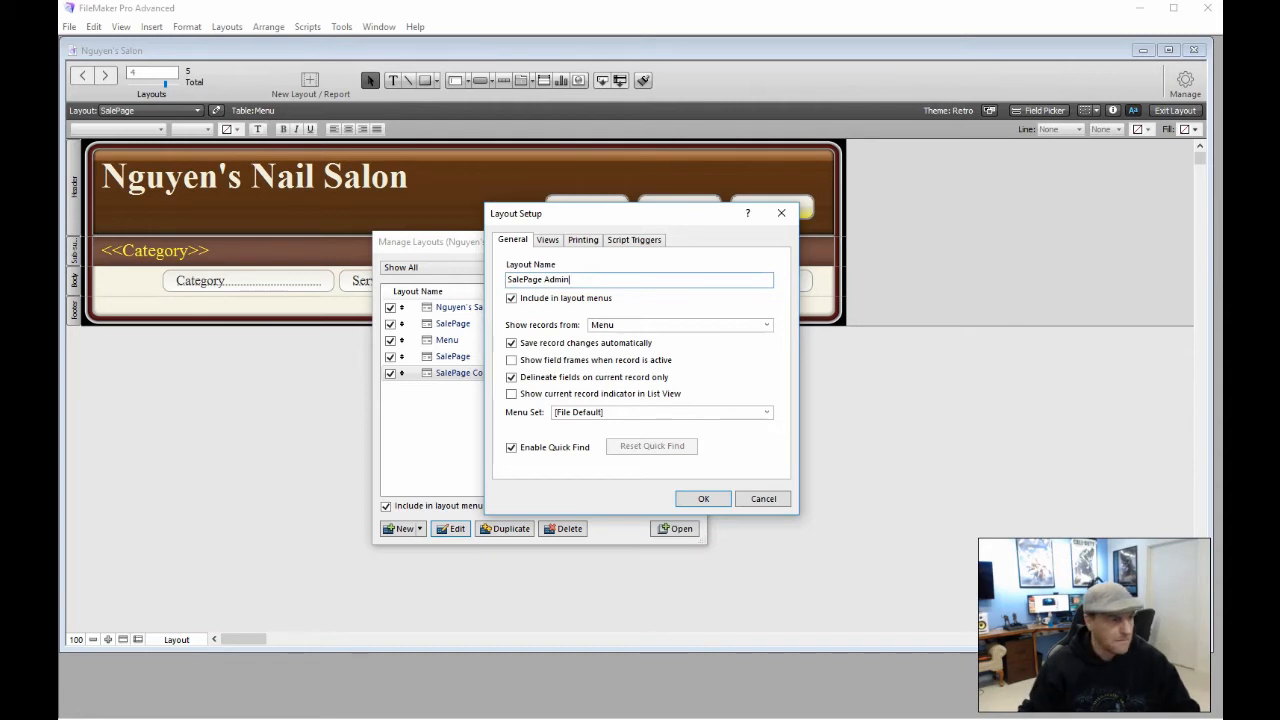
{"action": "left_click", "coordinate": [697, 498]}
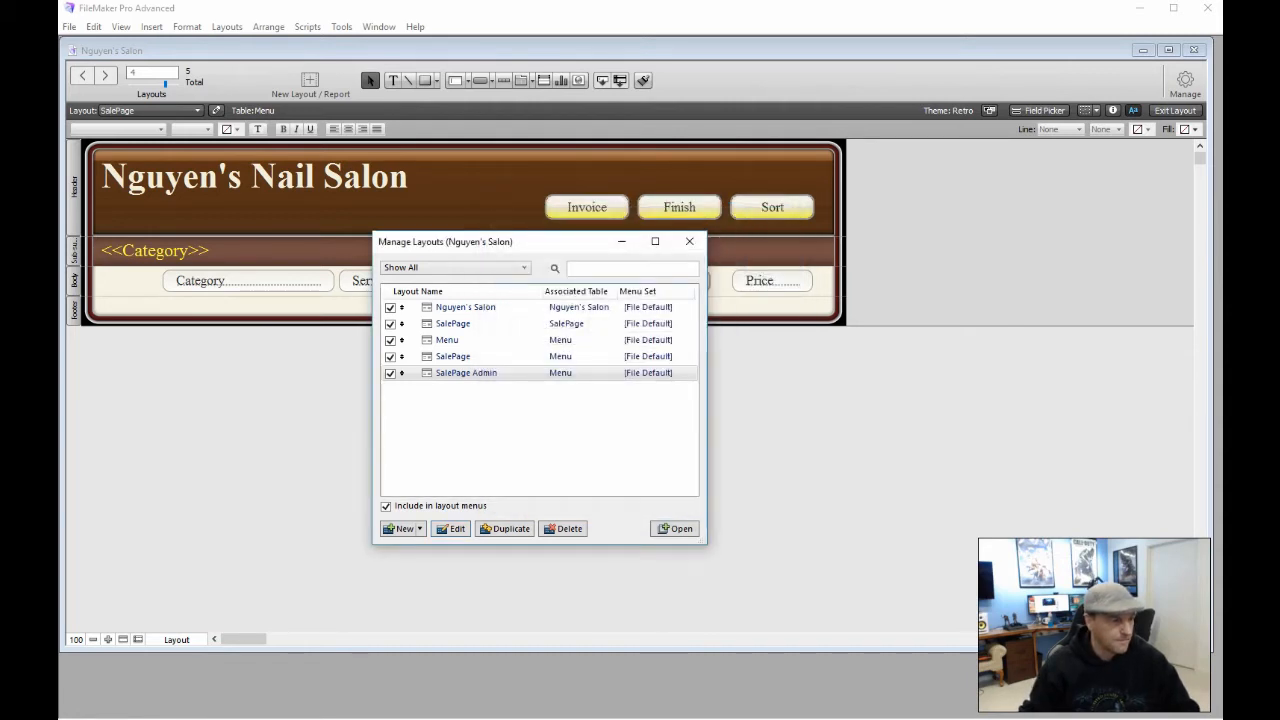
{"action": "left_click", "coordinate": [689, 241]}
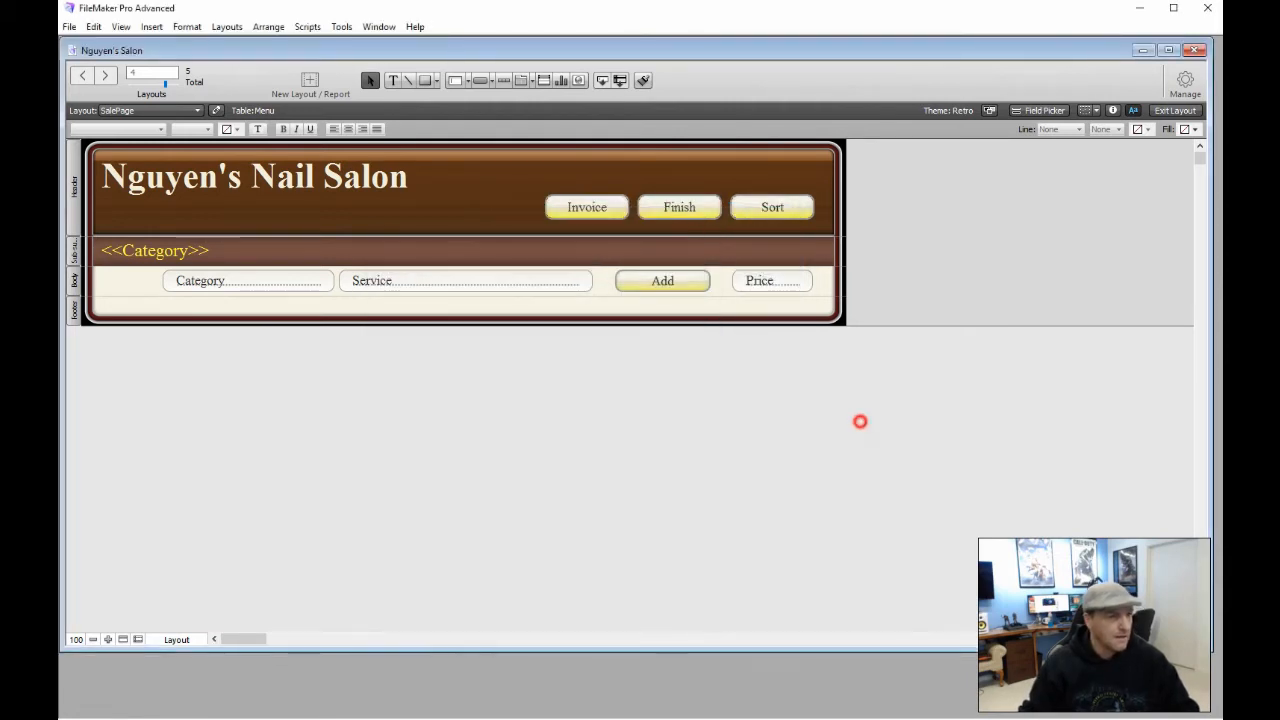
Enter Browse mode and switch between the SalePage and SalePage Admin layouts, ending on SalePage Admin
{"action": "left_click", "coordinate": [1175, 110]}
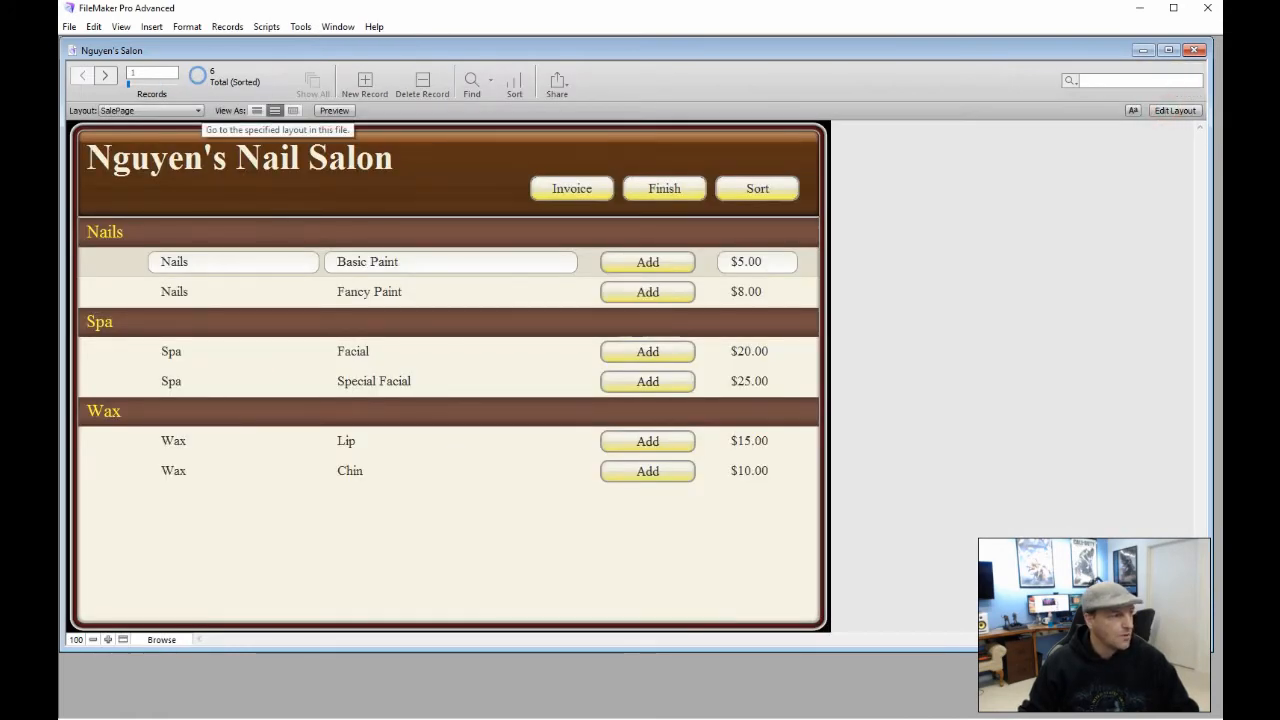
{"action": "left_click", "coordinate": [198, 110]}
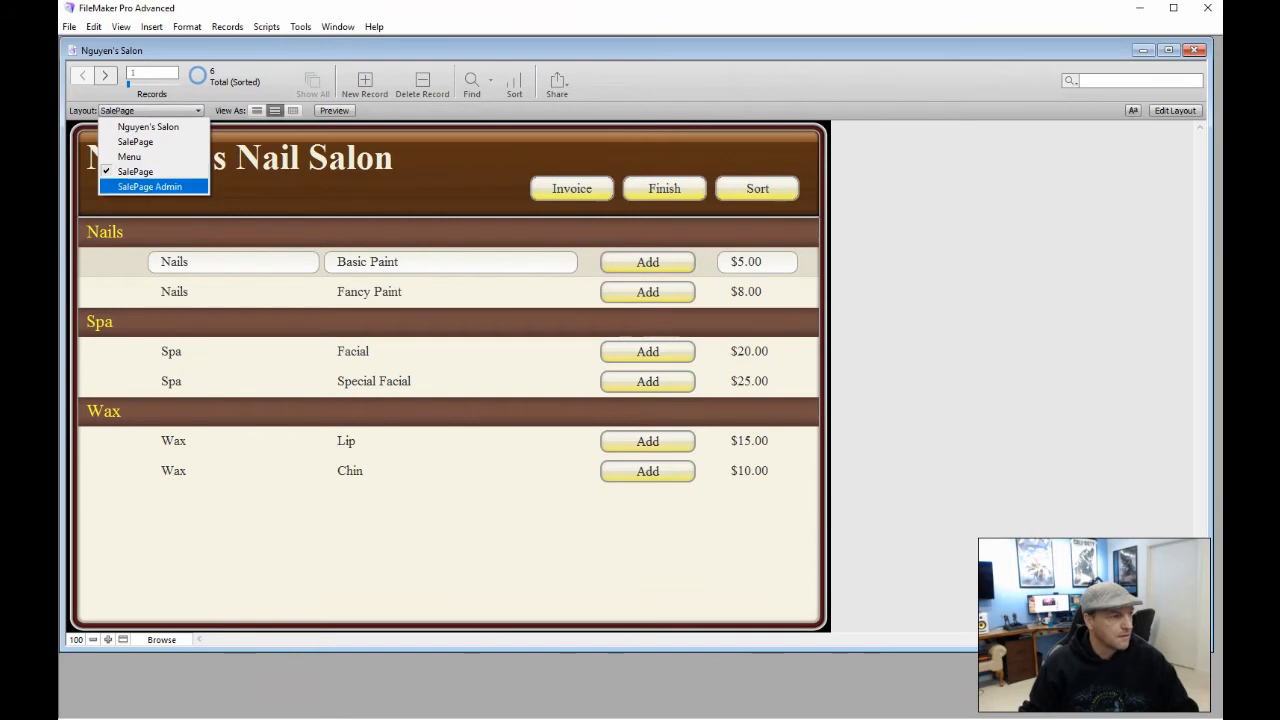
{"action": "left_click", "coordinate": [150, 187]}
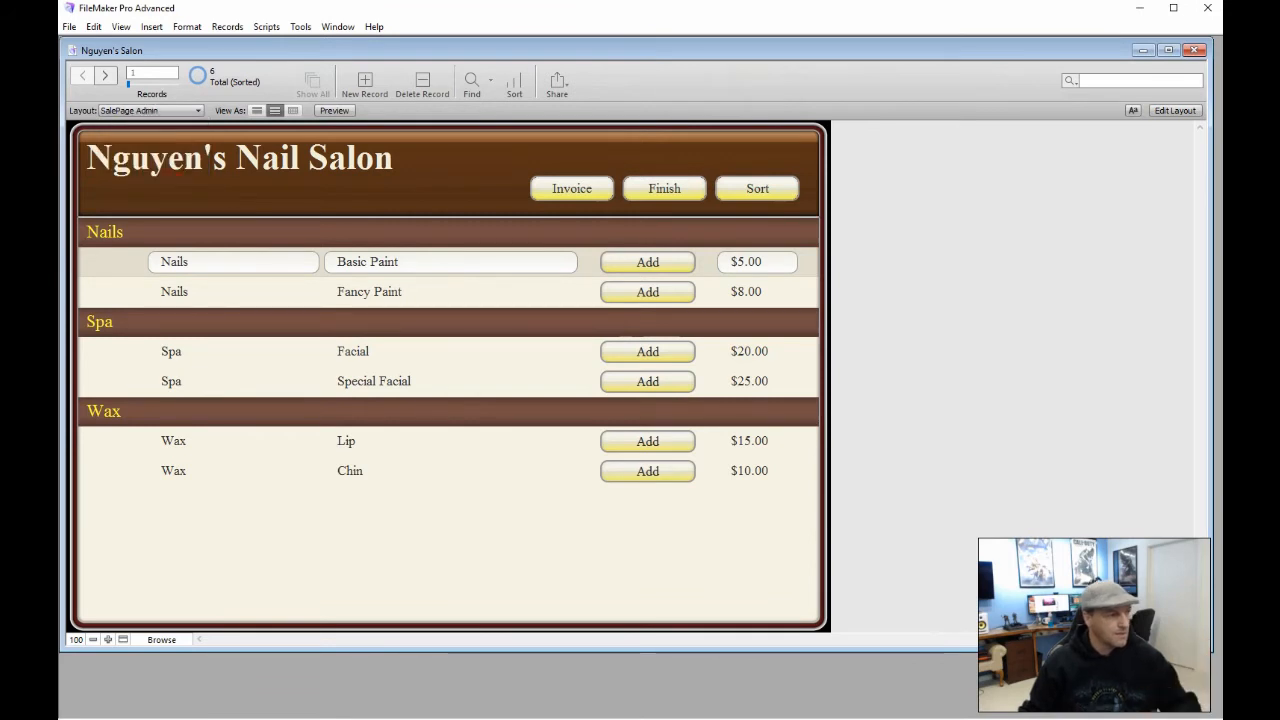
{"action": "left_click", "coordinate": [198, 110]}
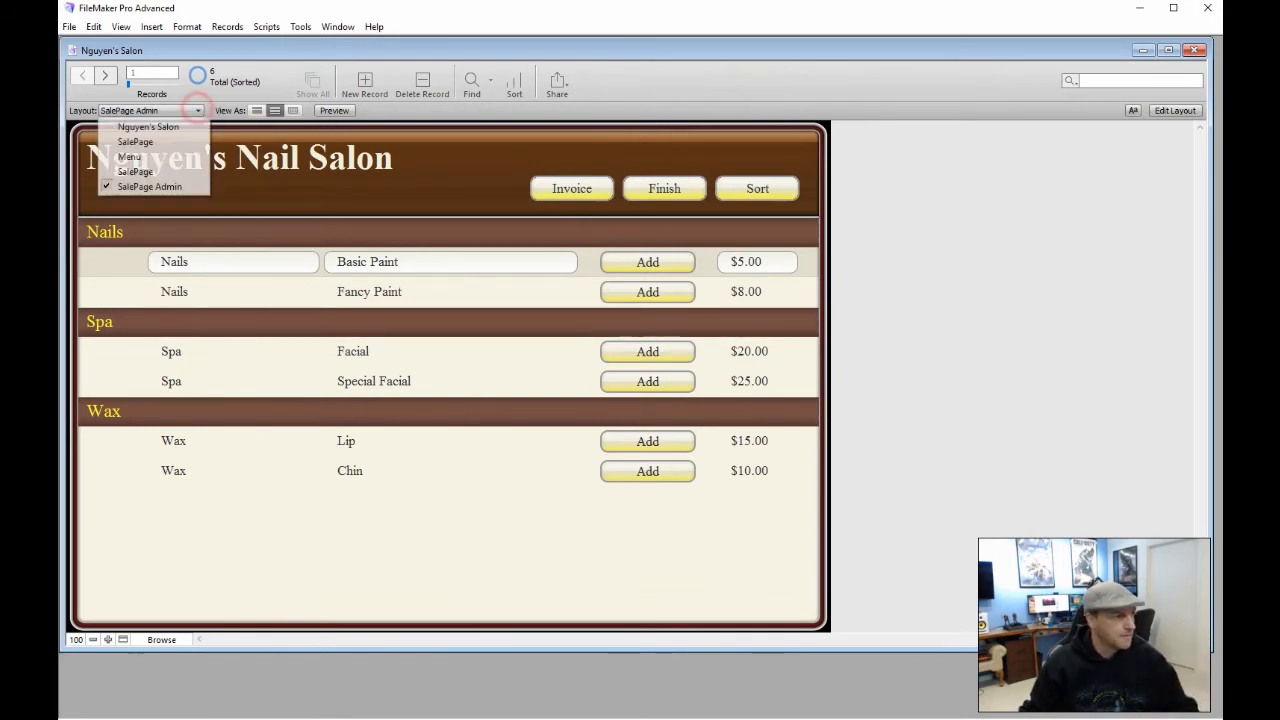
{"action": "left_click", "coordinate": [160, 172]}
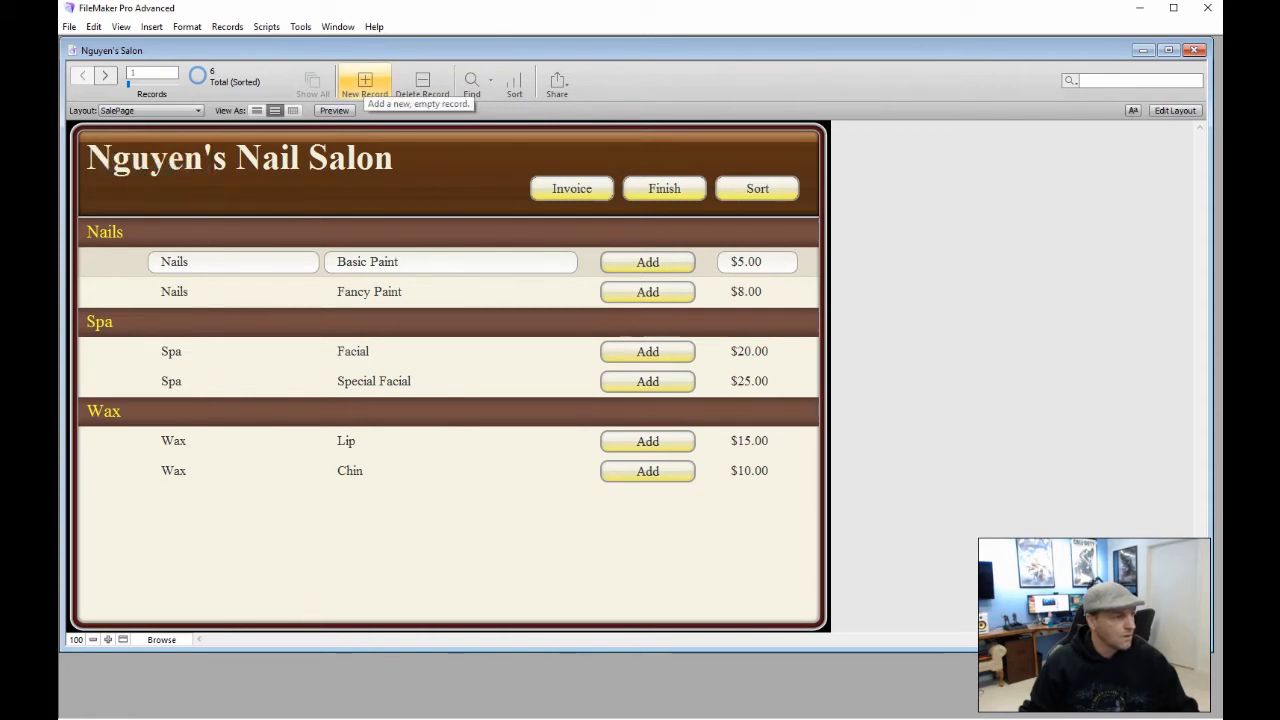
{"action": "left_click", "coordinate": [196, 111]}
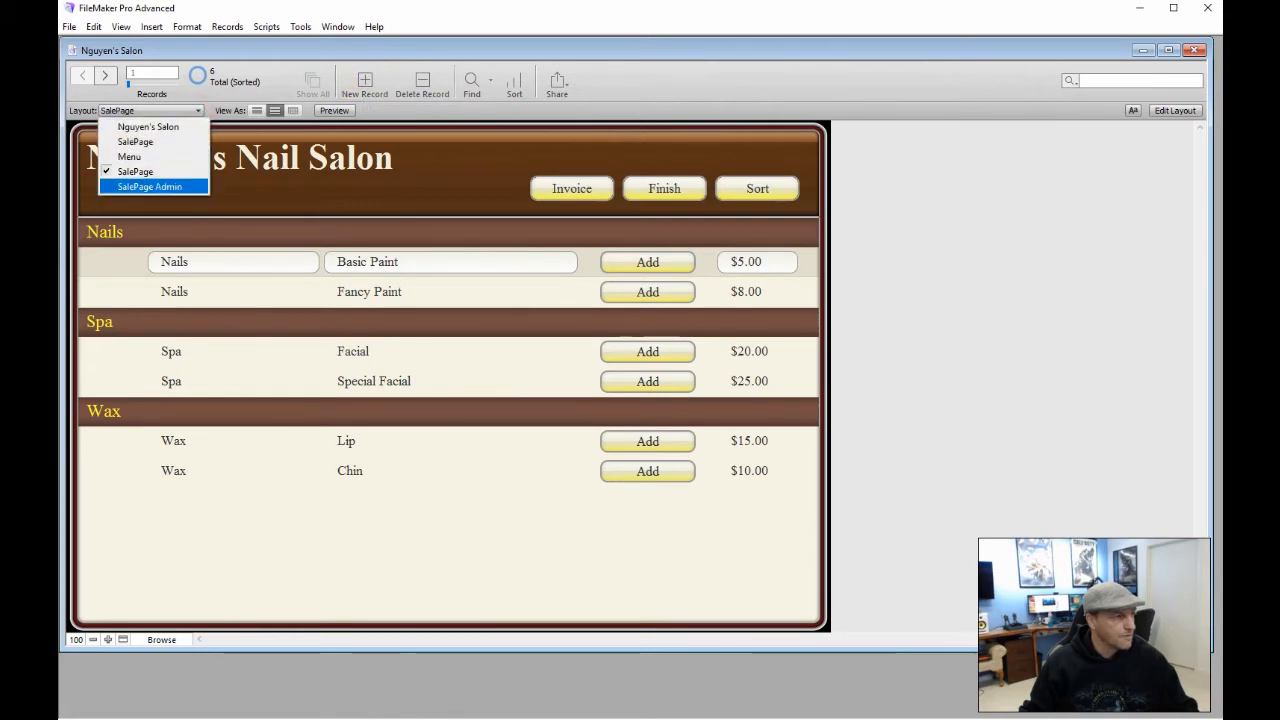
{"action": "left_click", "coordinate": [150, 187]}
Add a new record with Category Spa, Service Neck Rub and Price 35
{"action": "left_click", "coordinate": [365, 82]}
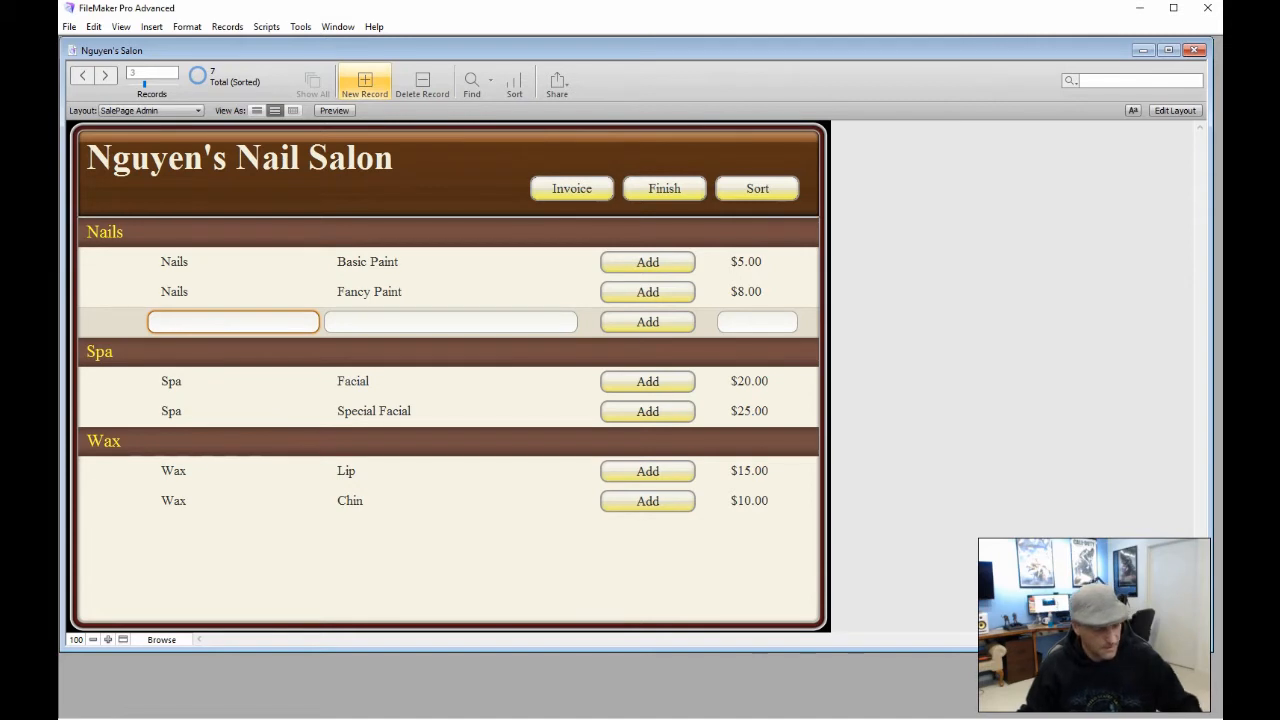
{"action": "type", "text": "Sa"}
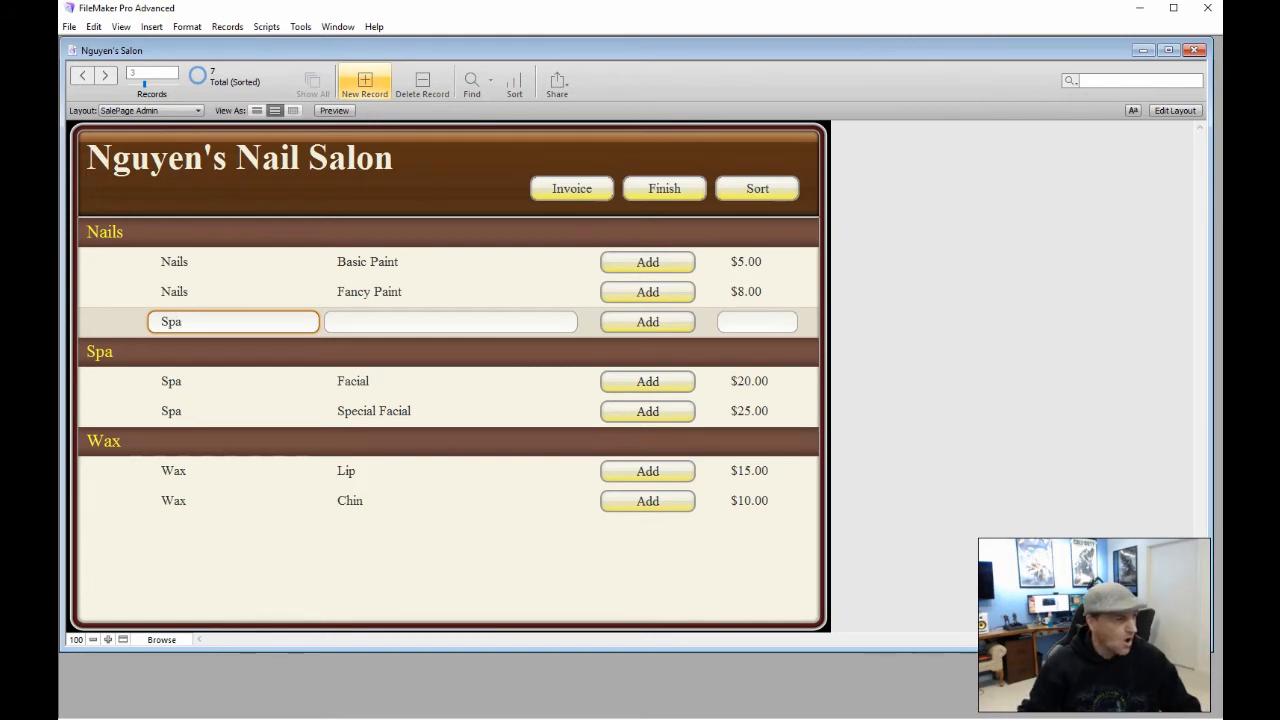
{"action": "left_click", "coordinate": [344, 320]}
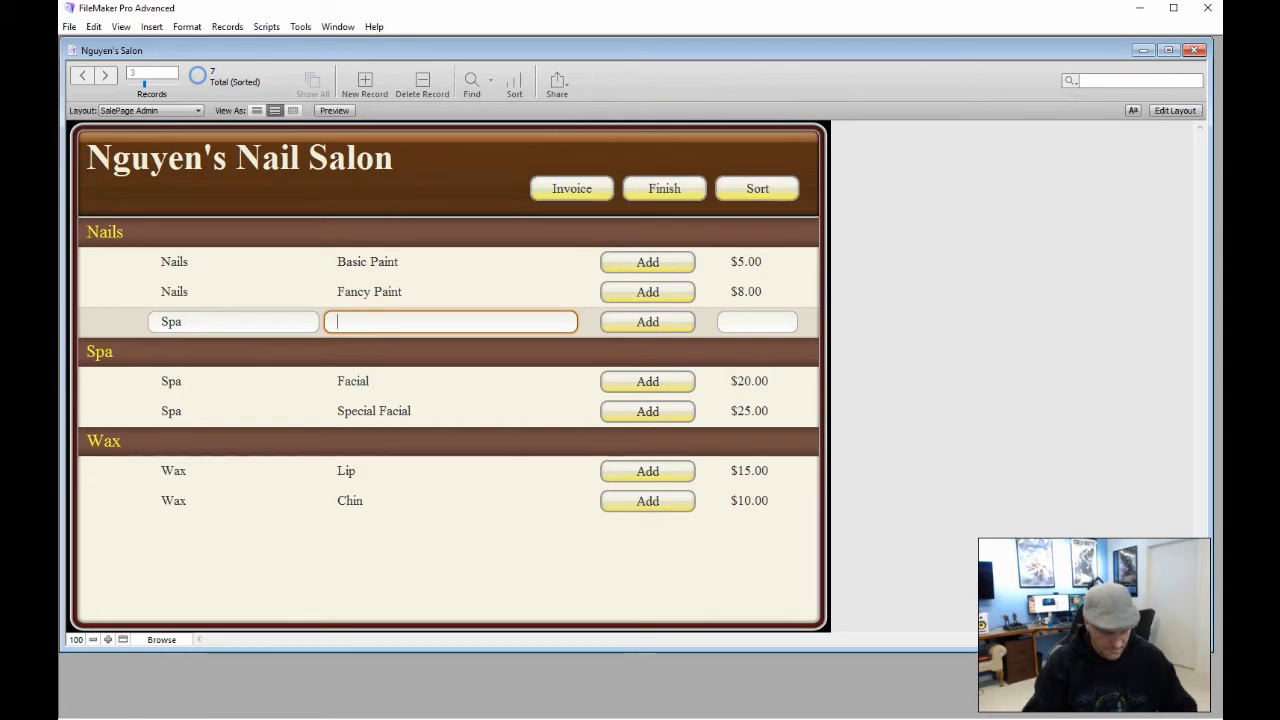
{"action": "type", "text": "Neck Rub"}
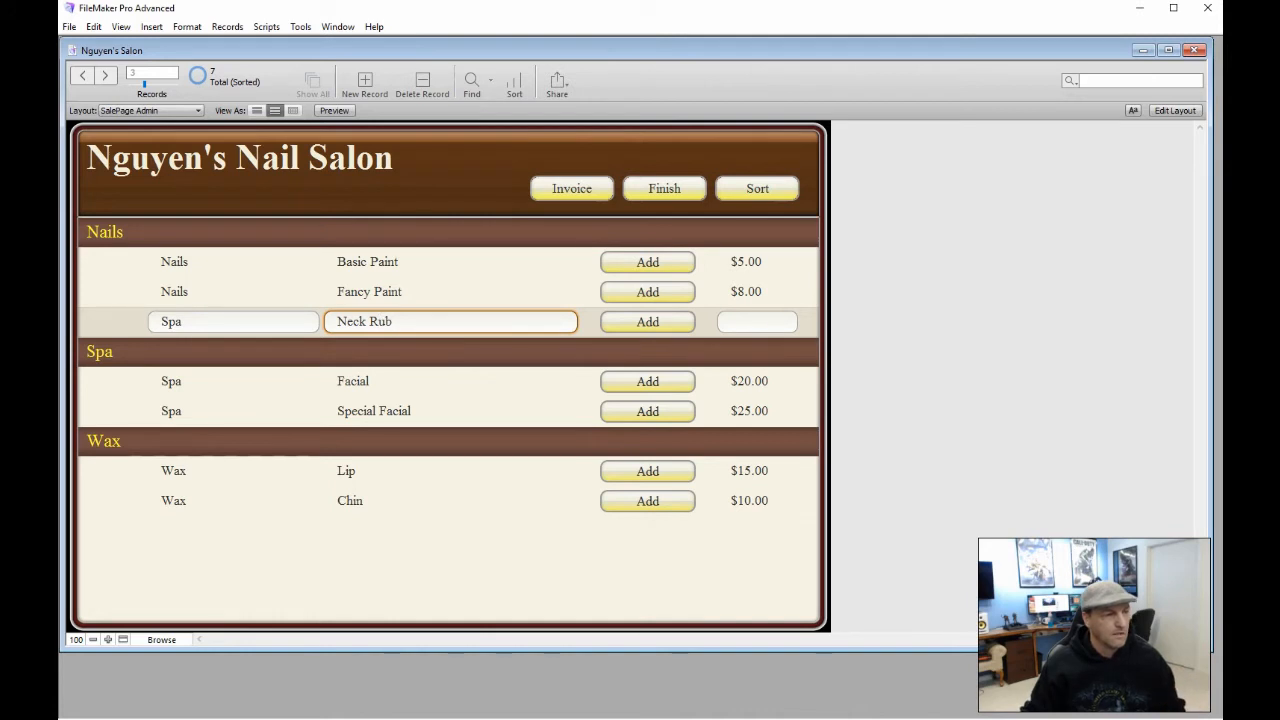
{"action": "left_click", "coordinate": [757, 321]}
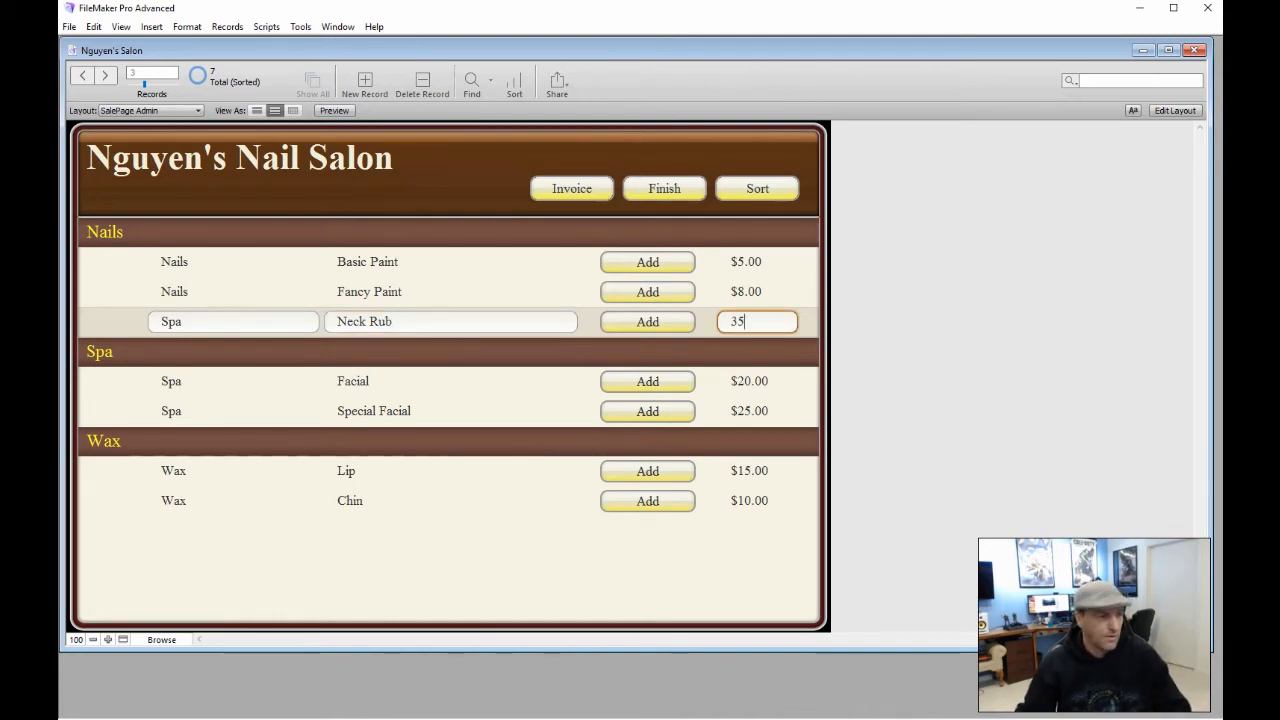
{"action": "left_click", "coordinate": [461, 382]}
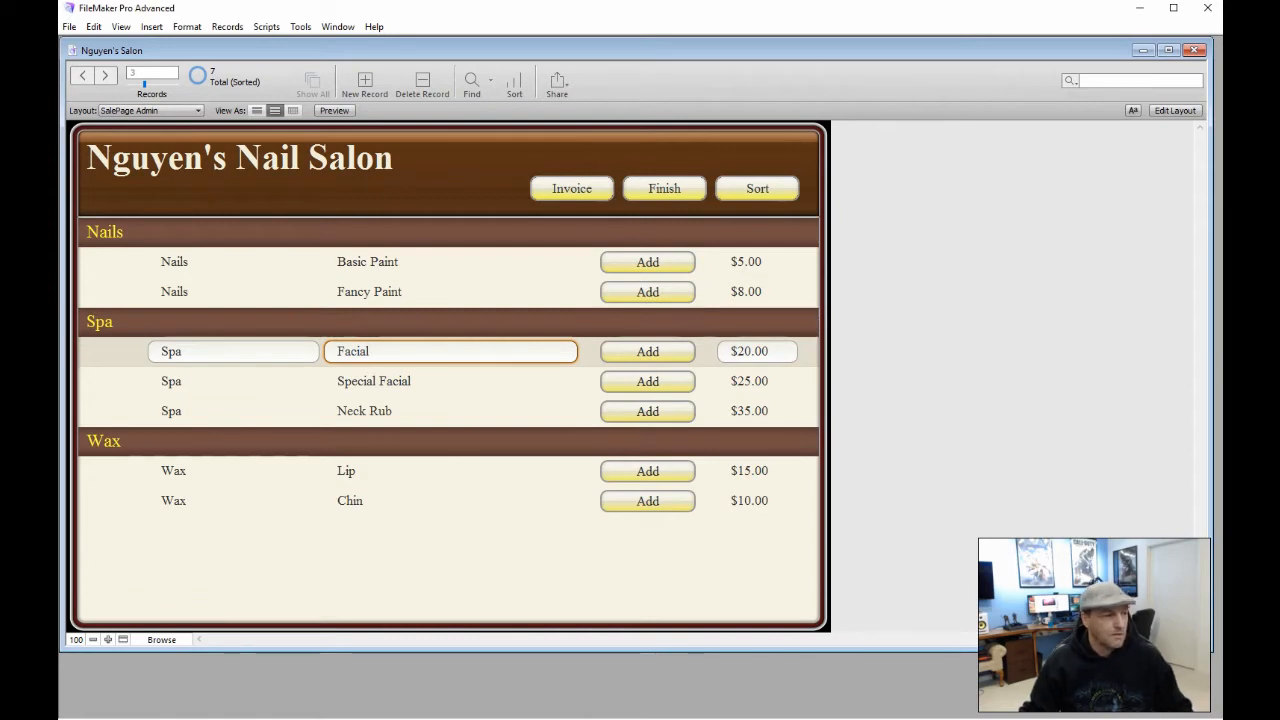
{"action": "left_click", "coordinate": [463, 585]}
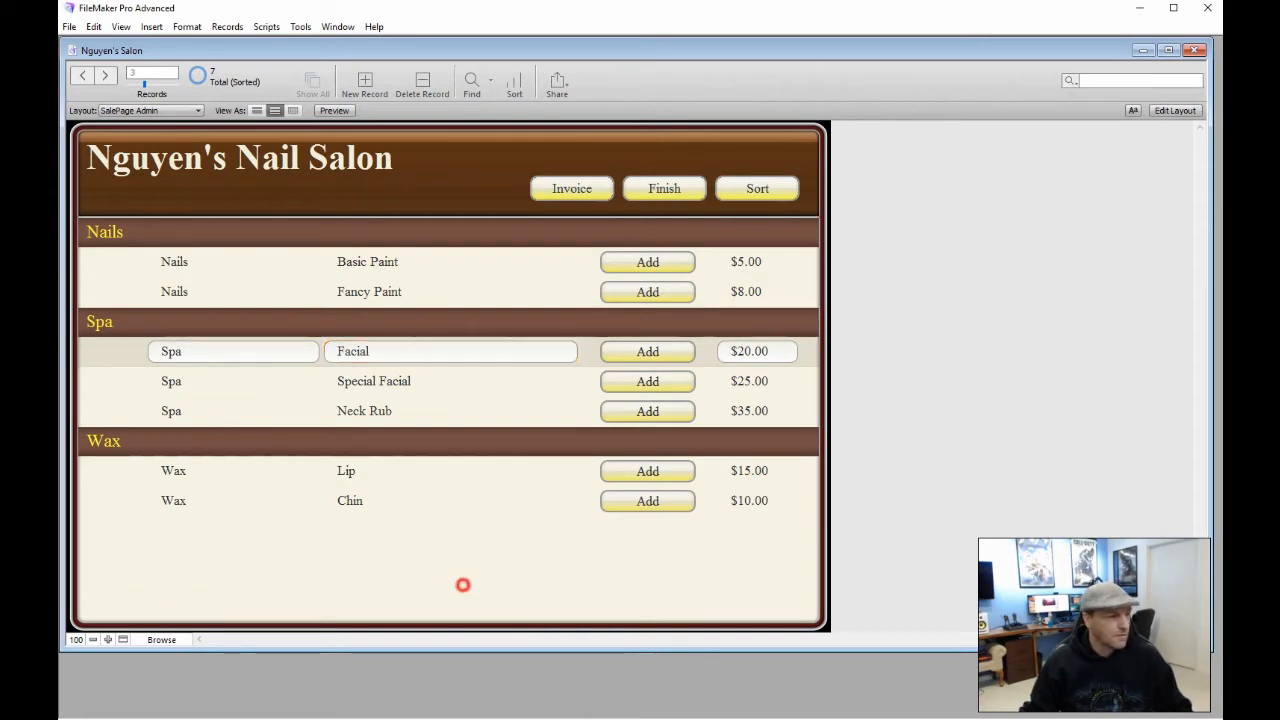
{"action": "left_click", "coordinate": [395, 410]}
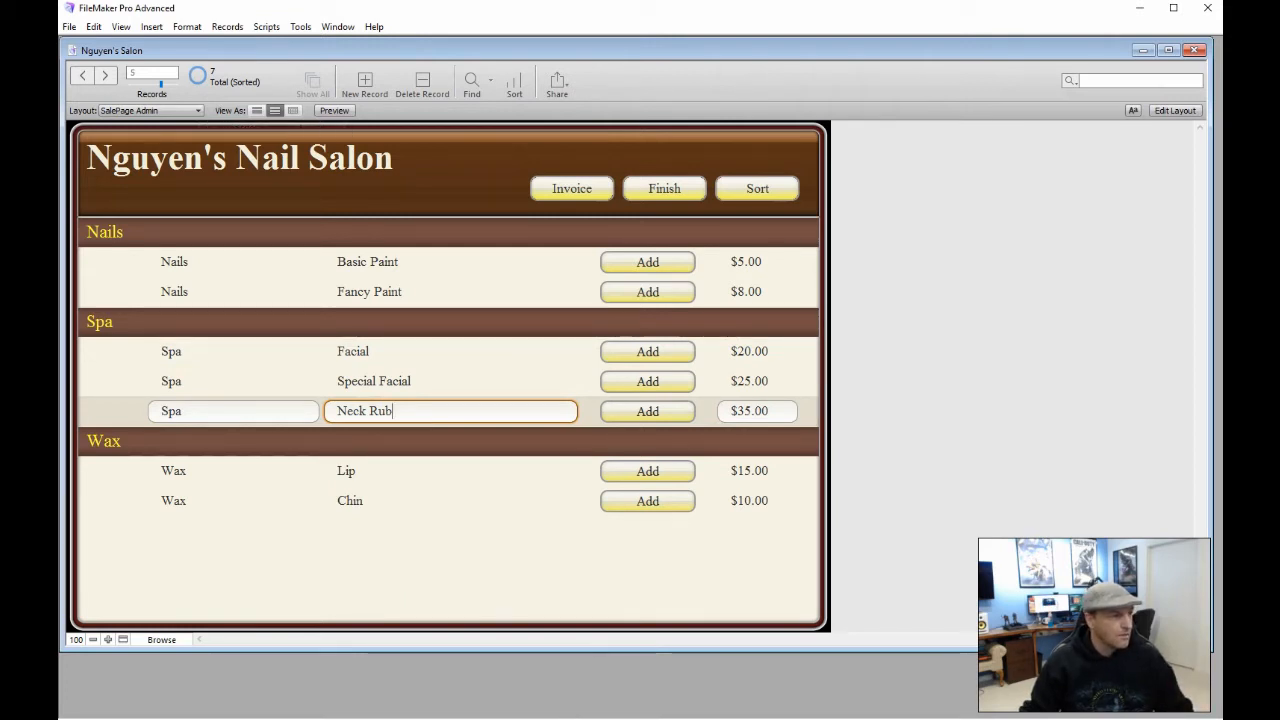
{"action": "left_click", "coordinate": [409, 178]}
Return to the SalePage layout and click through the Lip, Chin, Special Facial and Facial records
{"action": "left_click", "coordinate": [150, 110]}
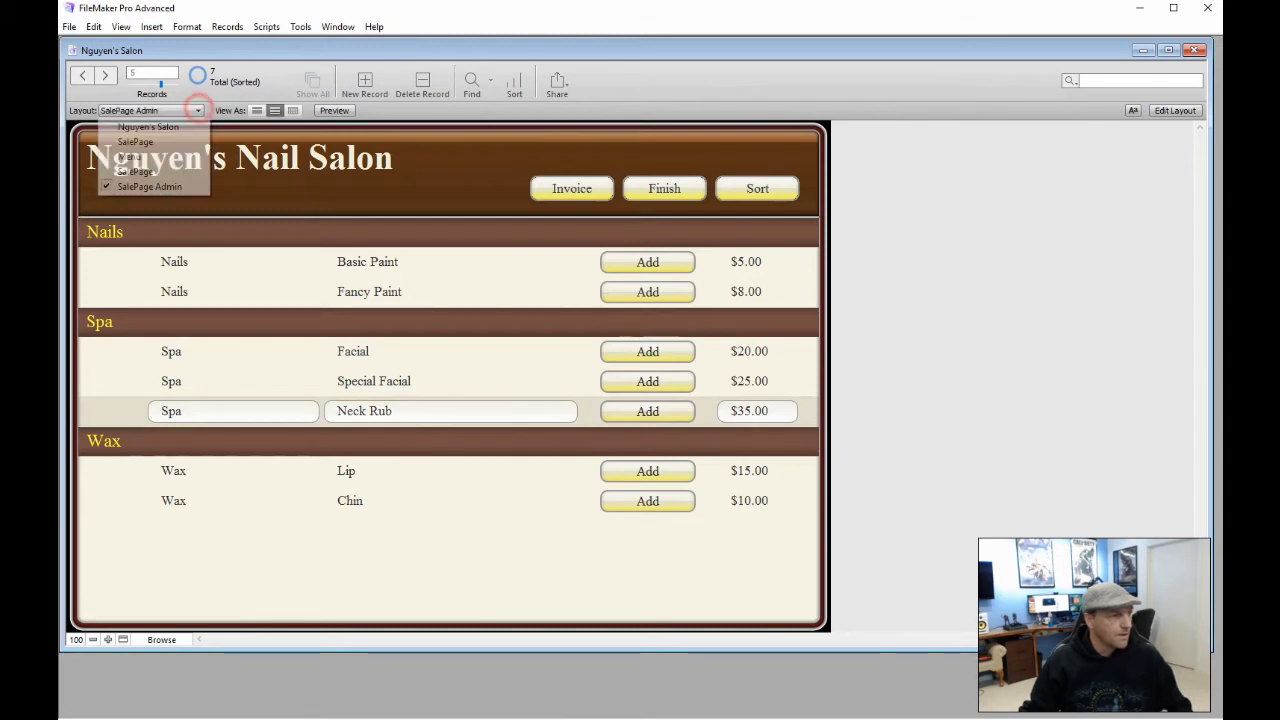
{"action": "left_click", "coordinate": [160, 172]}
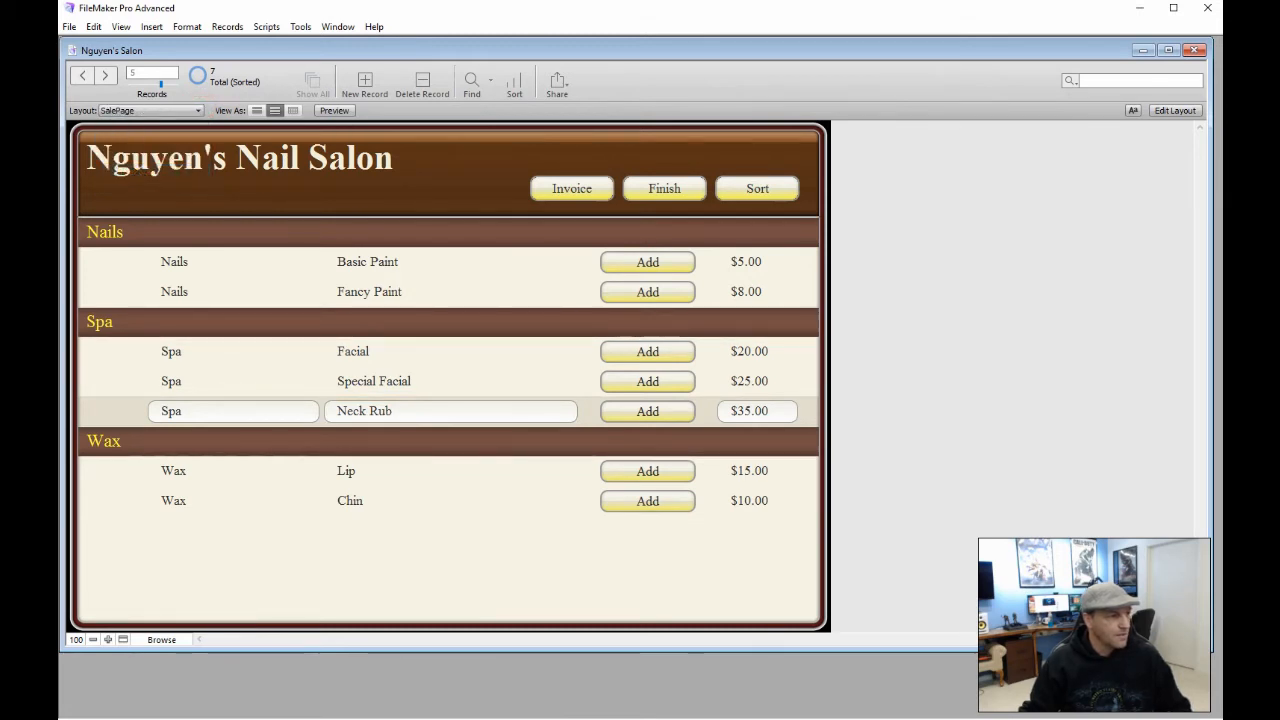
{"action": "left_click", "coordinate": [428, 471]}
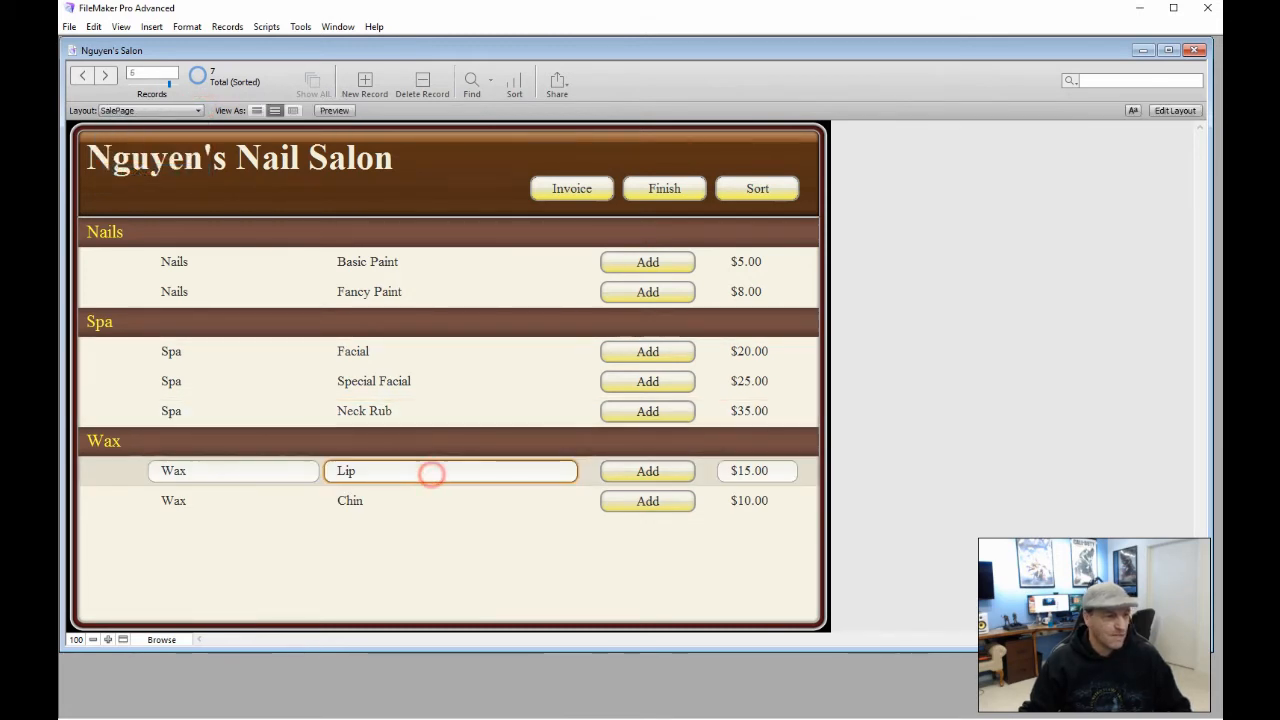
{"action": "left_click", "coordinate": [440, 494]}
{"action": "left_click", "coordinate": [438, 379]}
{"action": "left_click", "coordinate": [435, 354]}
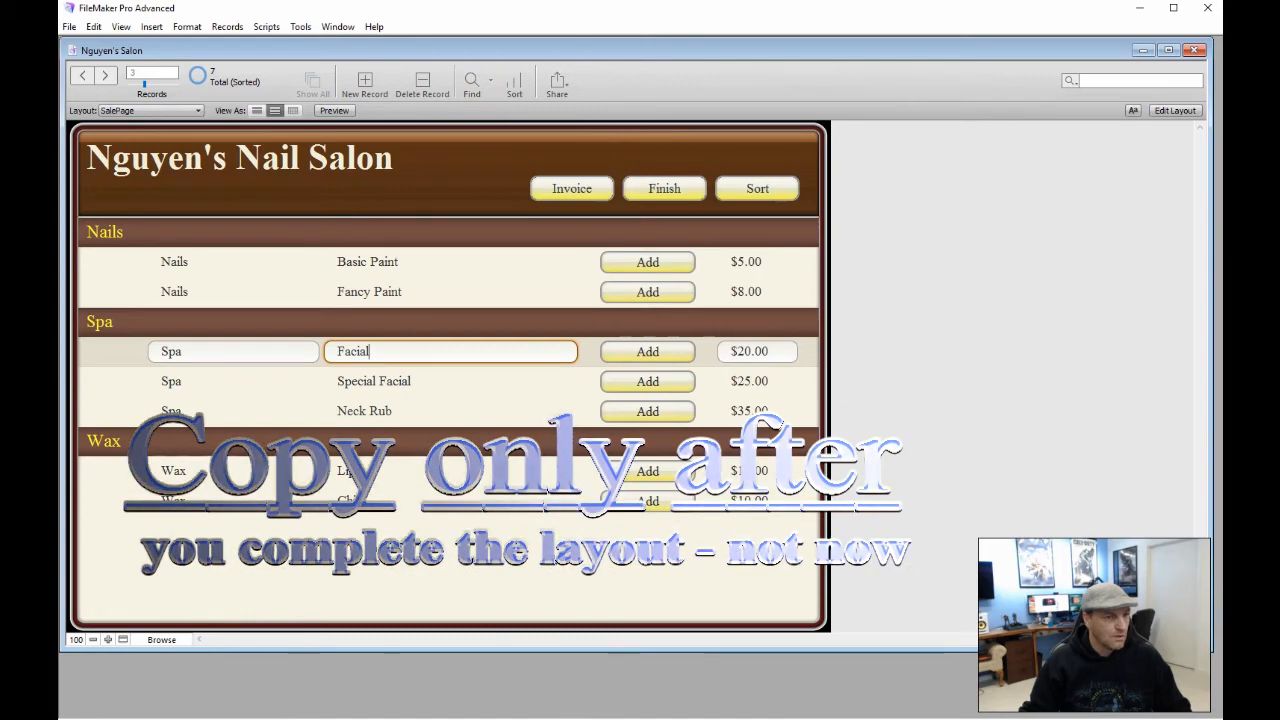
Switch the SalePage layout into Layout mode with Ctrl+L
{"action": "key", "text": "ctrl+l"}
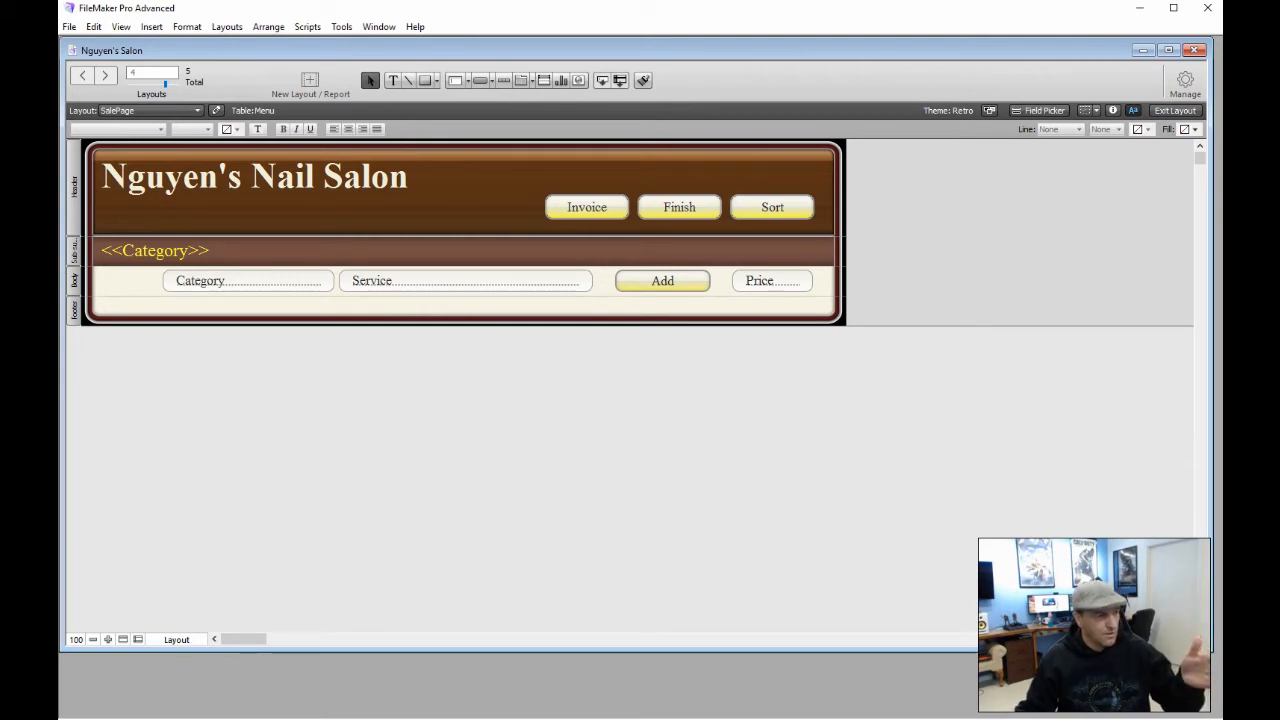
Turn off Browse, Find and Tab entry for the Category and Service fields in the Inspector
{"action": "key", "text": "ctrl+i"}
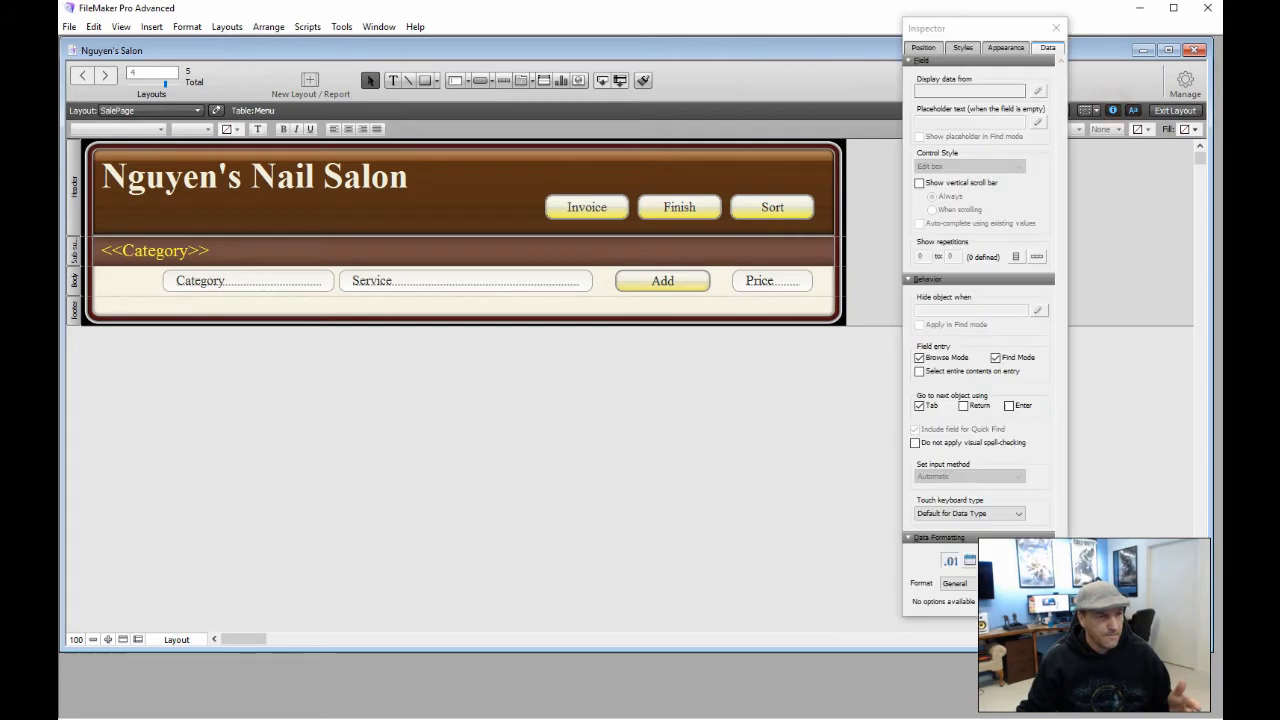
{"action": "left_click", "coordinate": [248, 280]}
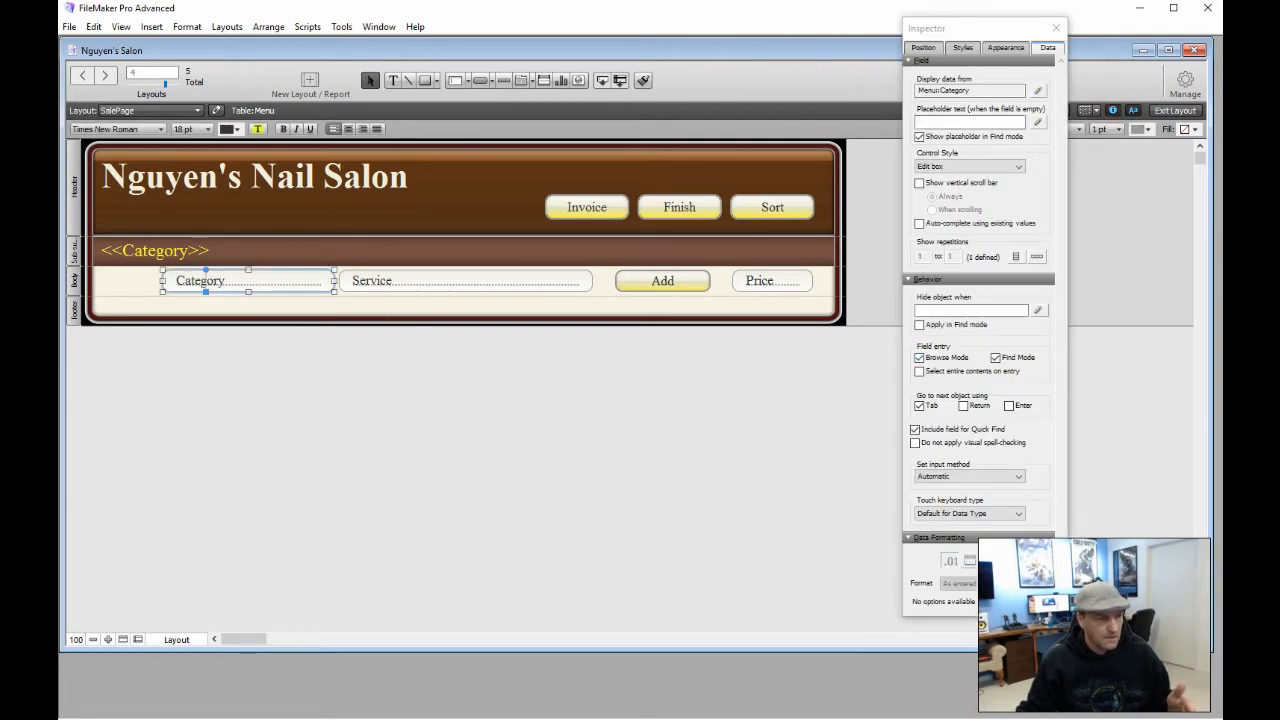
{"action": "left_click", "coordinate": [919, 357]}
{"action": "left_click", "coordinate": [995, 357]}
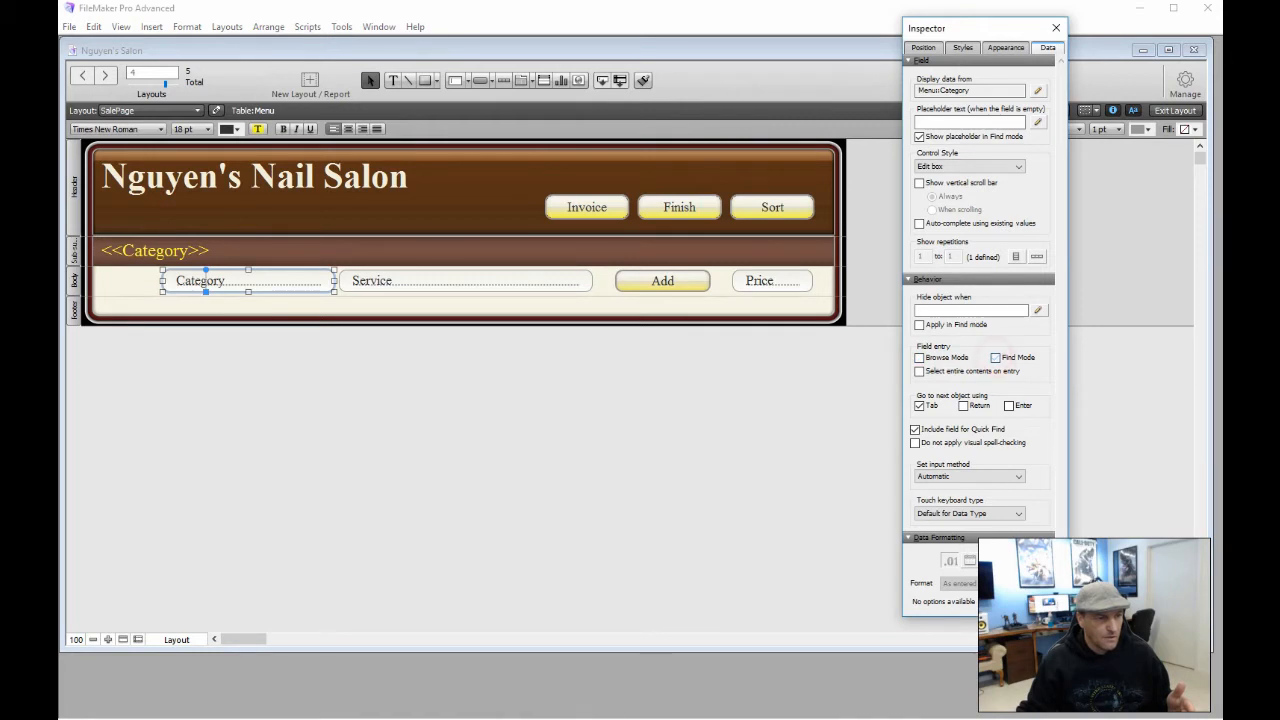
{"action": "left_click", "coordinate": [919, 405]}
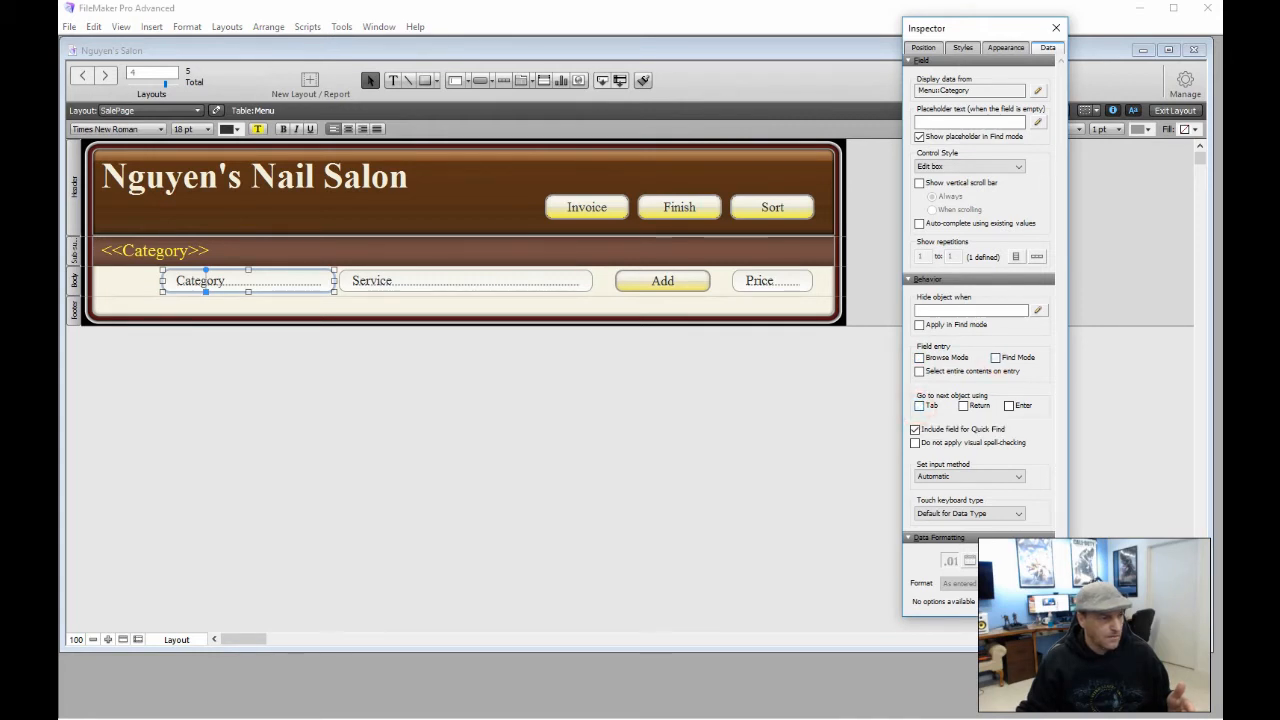
{"action": "left_click", "coordinate": [482, 281]}
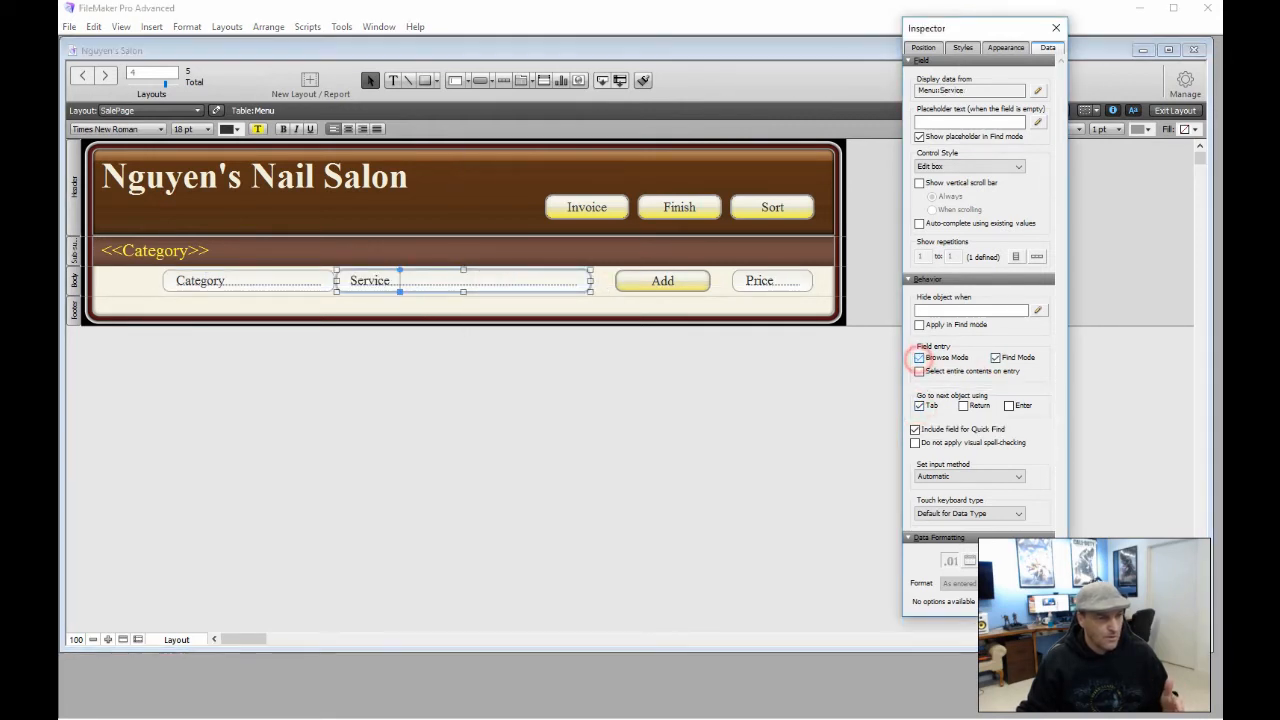
{"action": "left_click", "coordinate": [919, 357]}
{"action": "left_click", "coordinate": [995, 357]}
{"action": "left_click", "coordinate": [919, 405]}
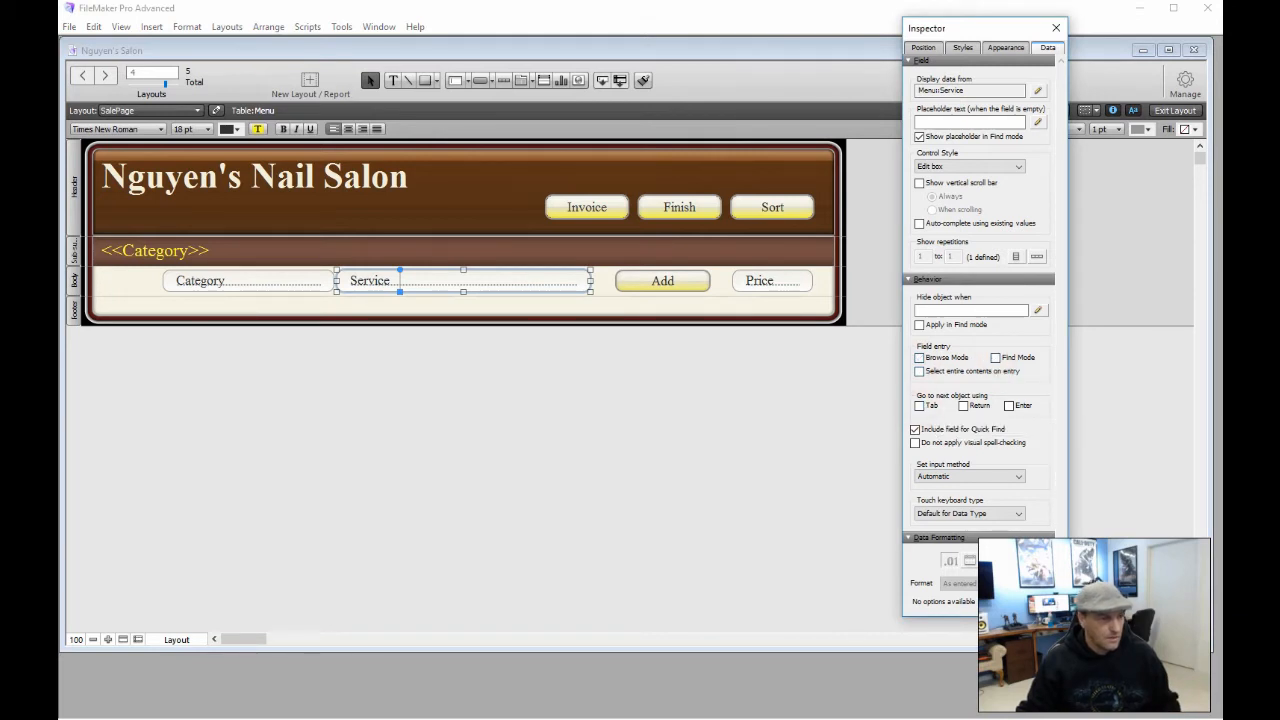
Turn off Browse, Find and Tab entry for the Price field, then close the Inspector
{"action": "left_click", "coordinate": [760, 405]}
{"action": "left_click", "coordinate": [772, 281]}
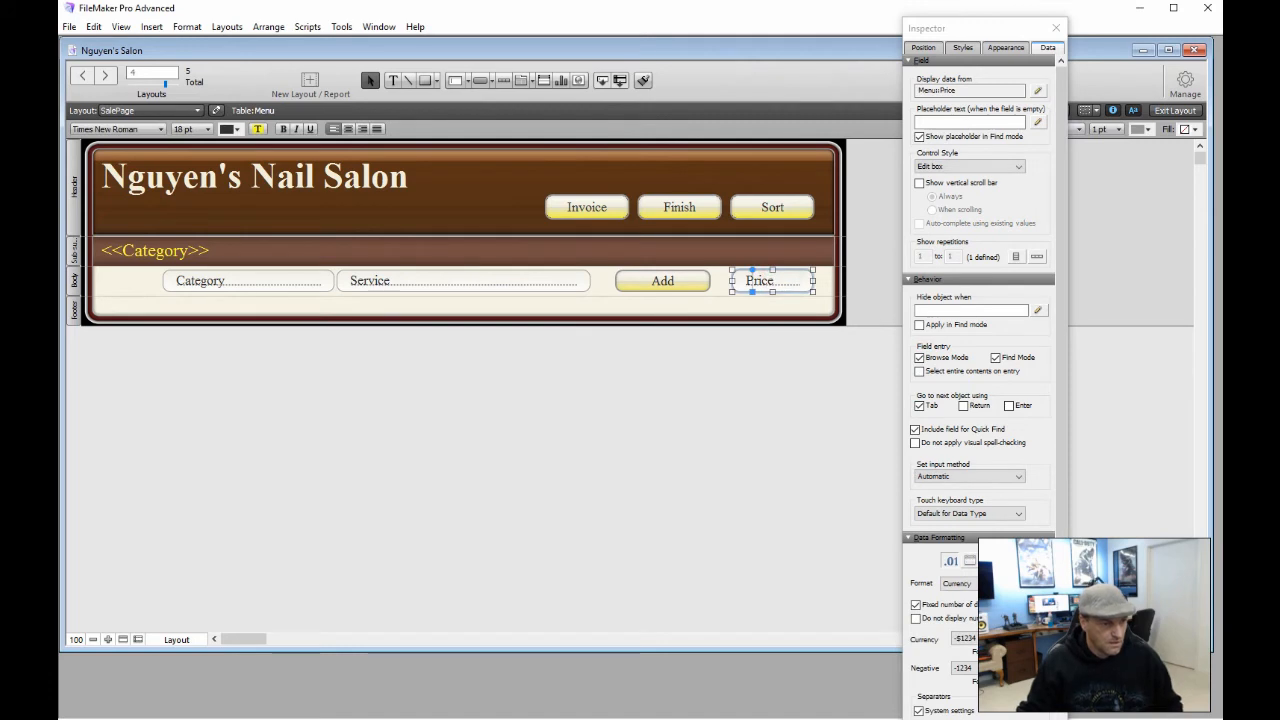
{"action": "left_click", "coordinate": [919, 357]}
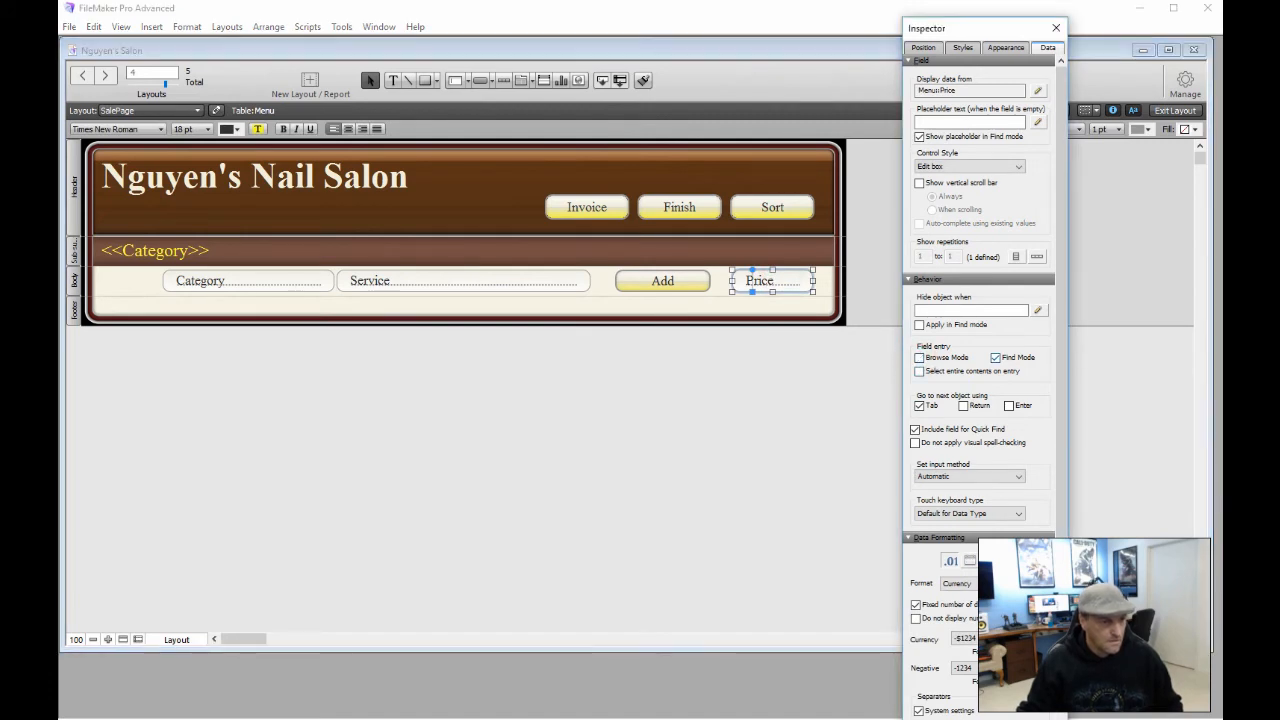
{"action": "left_click", "coordinate": [995, 357]}
{"action": "left_click", "coordinate": [919, 405]}
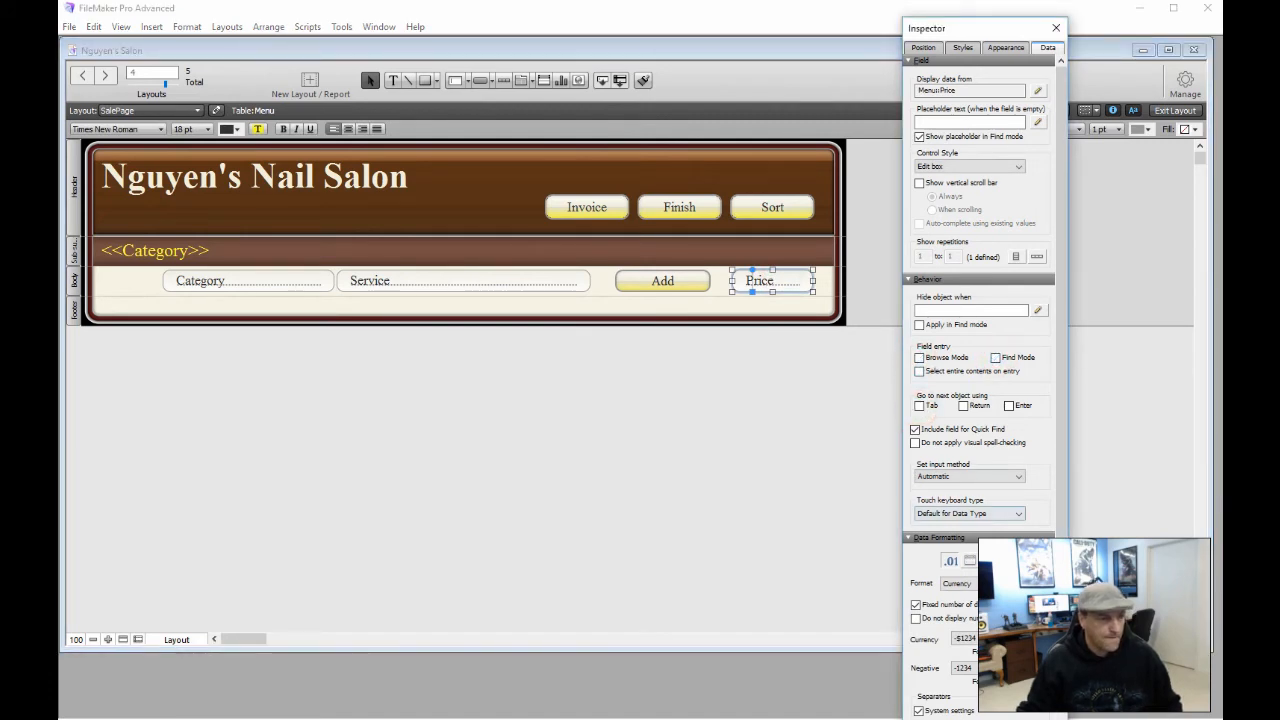
{"action": "left_click", "coordinate": [1056, 27]}
{"action": "left_click", "coordinate": [703, 380]}
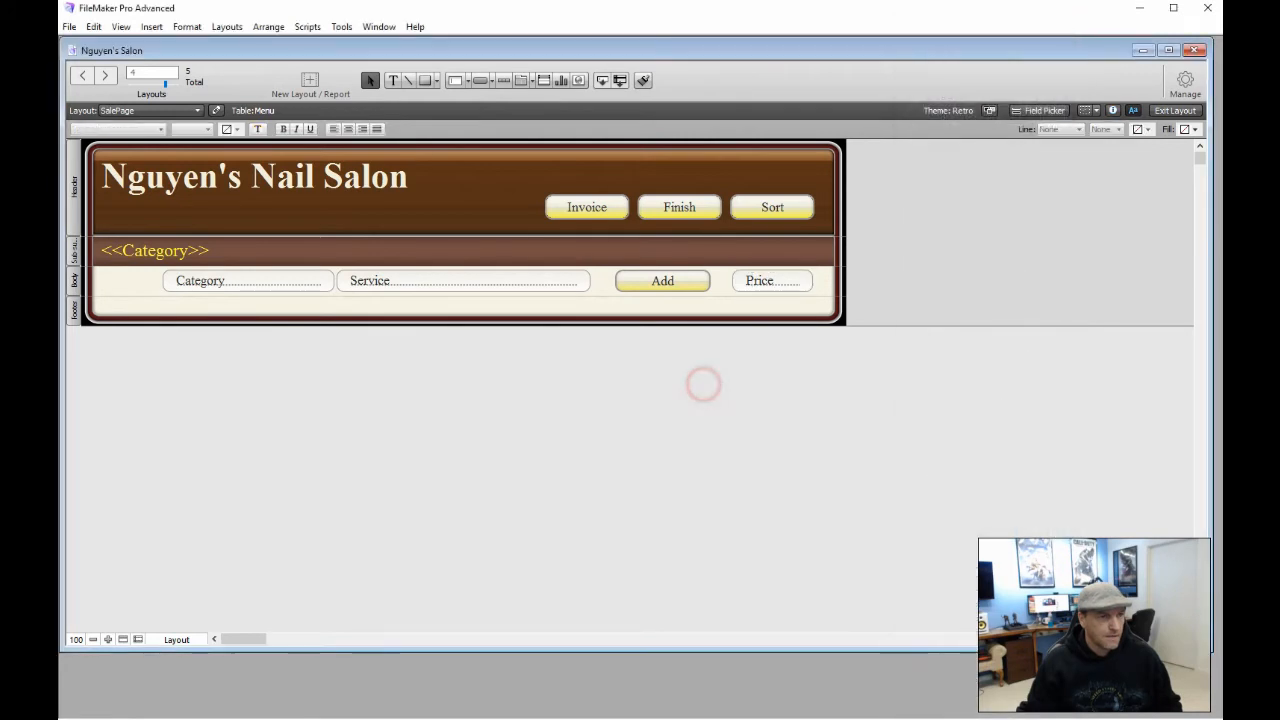
In Browse mode, check that SalePage's Basic Paint, Facial, Neck Rub, Lip and Chin fields no longer accept entry
{"action": "left_click", "coordinate": [1175, 110]}
{"action": "left_click", "coordinate": [766, 263]}
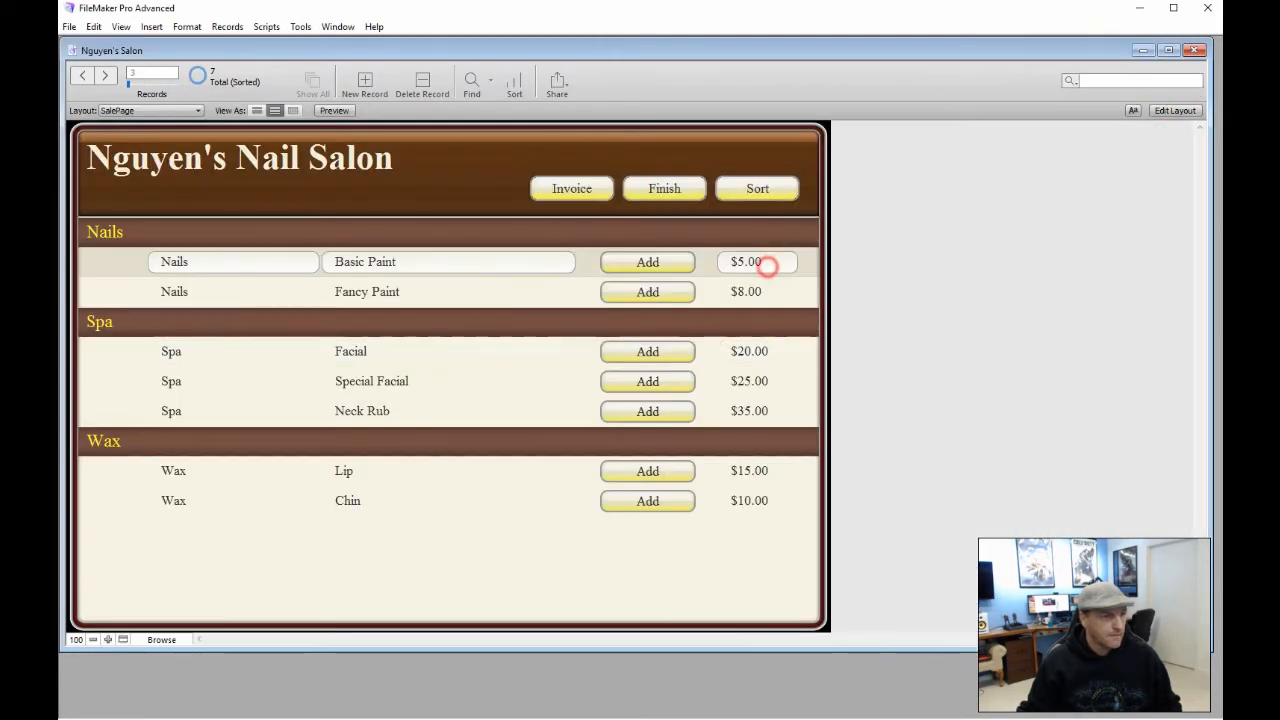
{"action": "left_click", "coordinate": [766, 289]}
{"action": "left_click", "coordinate": [752, 352]}
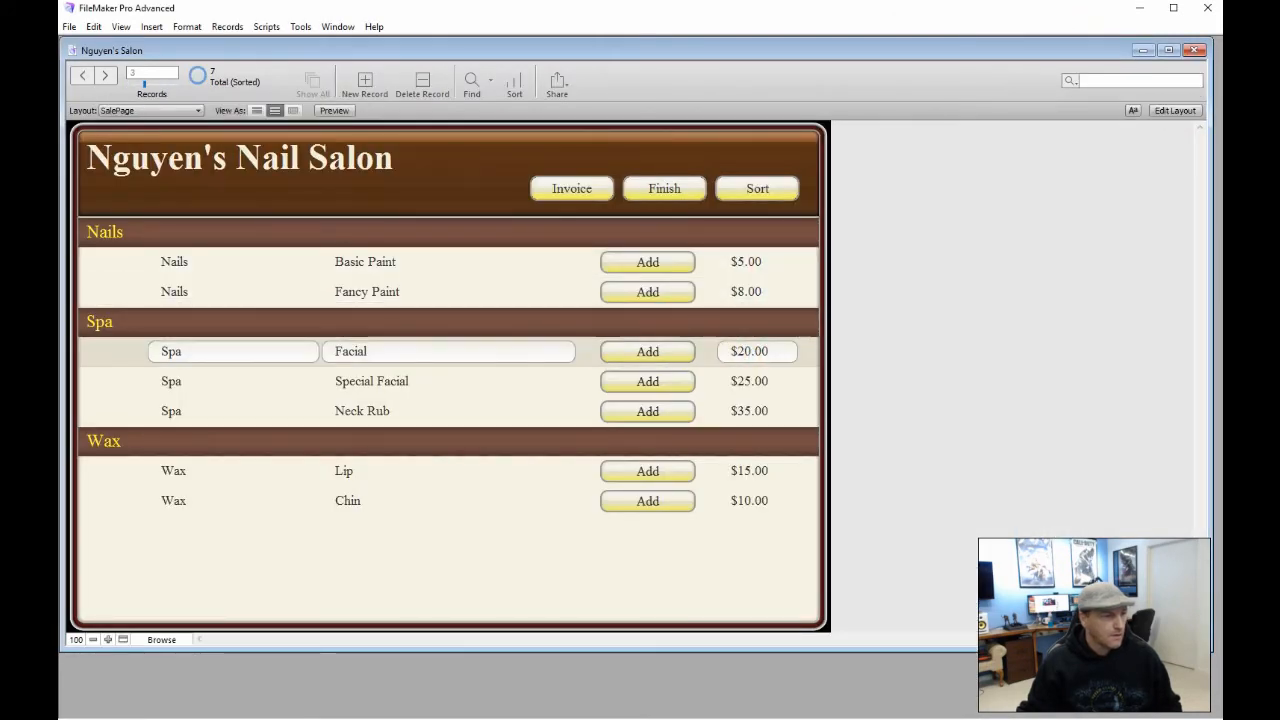
{"action": "left_click", "coordinate": [425, 351]}
{"action": "left_click", "coordinate": [382, 290]}
{"action": "left_click", "coordinate": [378, 256]}
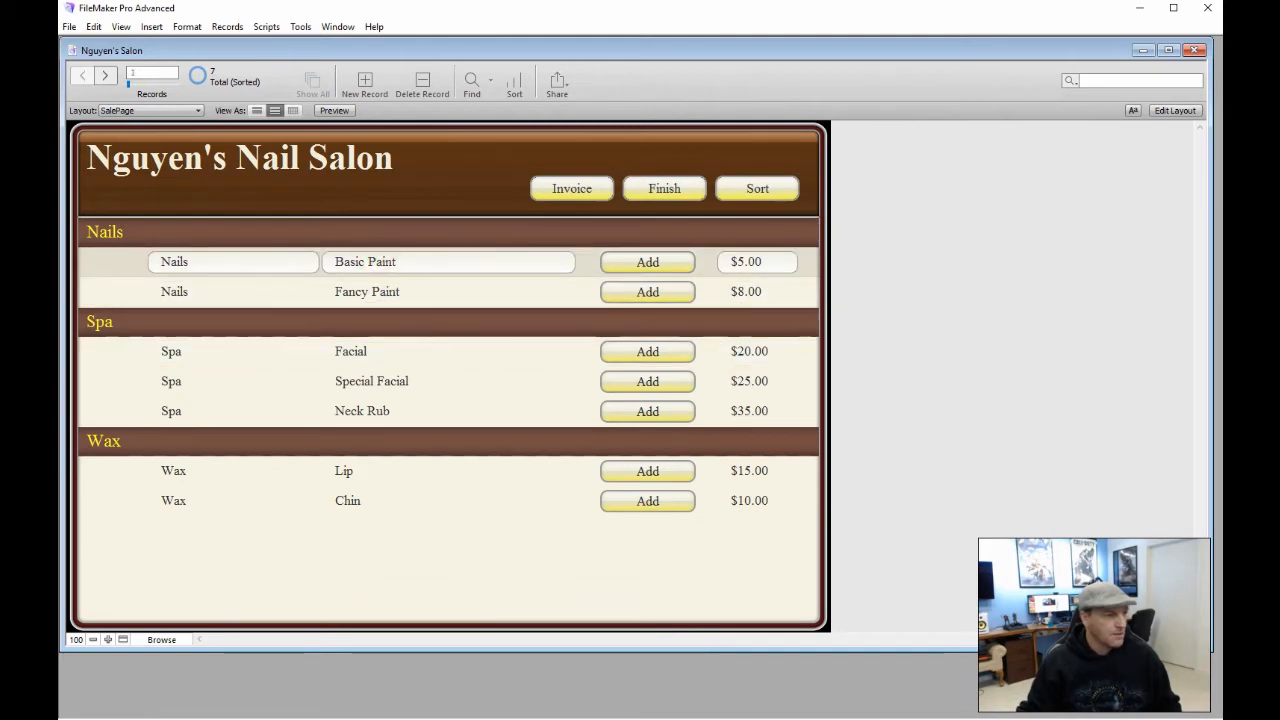
{"action": "left_click", "coordinate": [345, 355]}
{"action": "left_click", "coordinate": [346, 380]}
{"action": "left_click", "coordinate": [346, 403]}
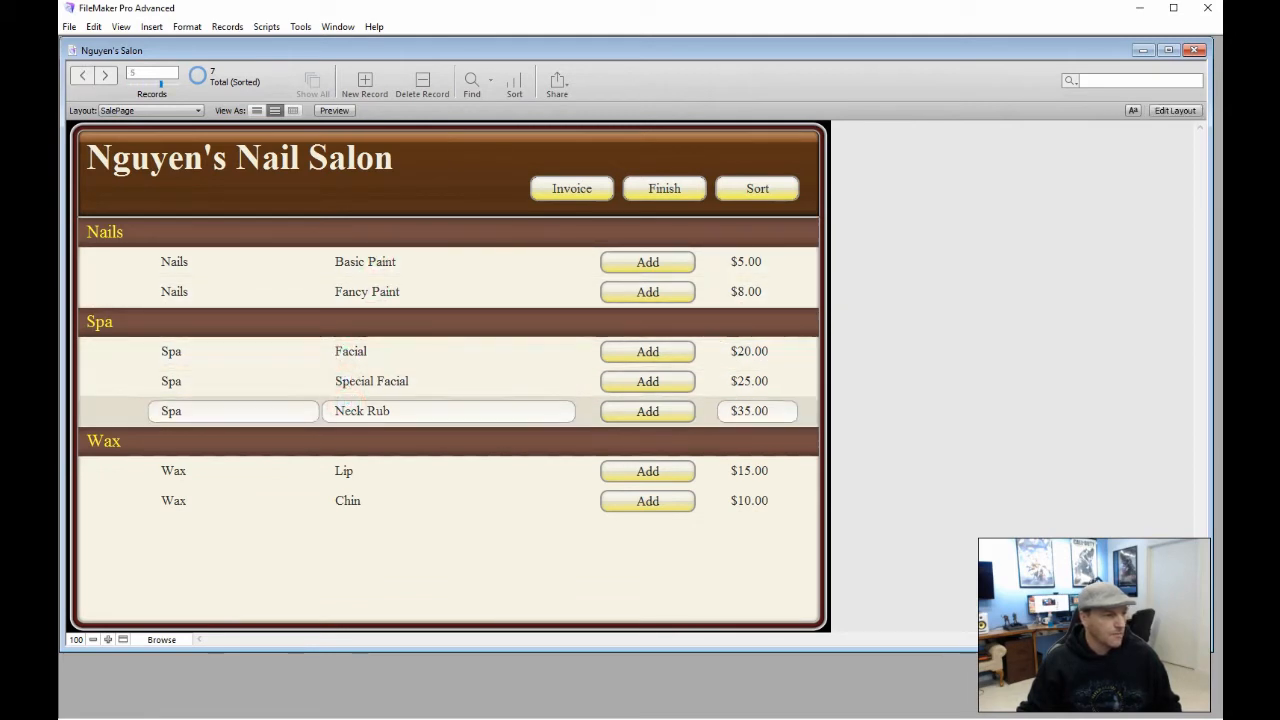
{"action": "left_click", "coordinate": [355, 469]}
{"action": "left_click", "coordinate": [361, 497]}
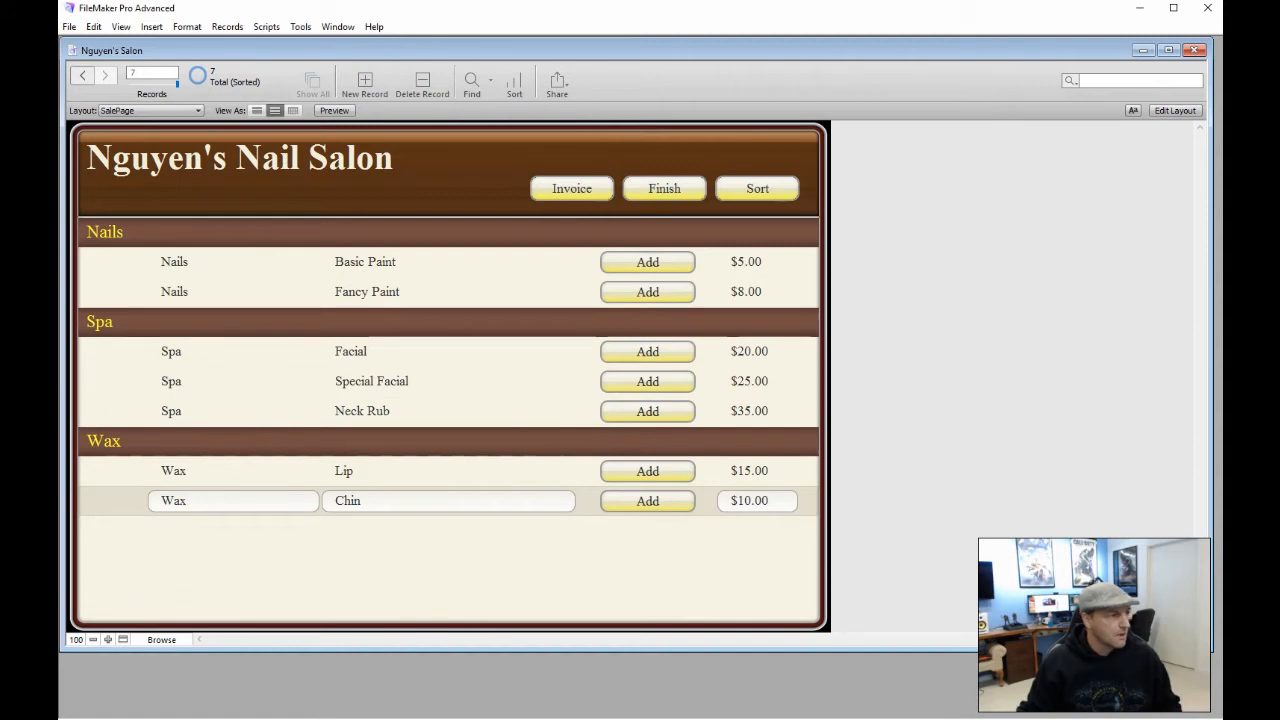
Switch to SalePage Admin and confirm its Category and Service fields stay editable
{"action": "left_click", "coordinate": [150, 110]}
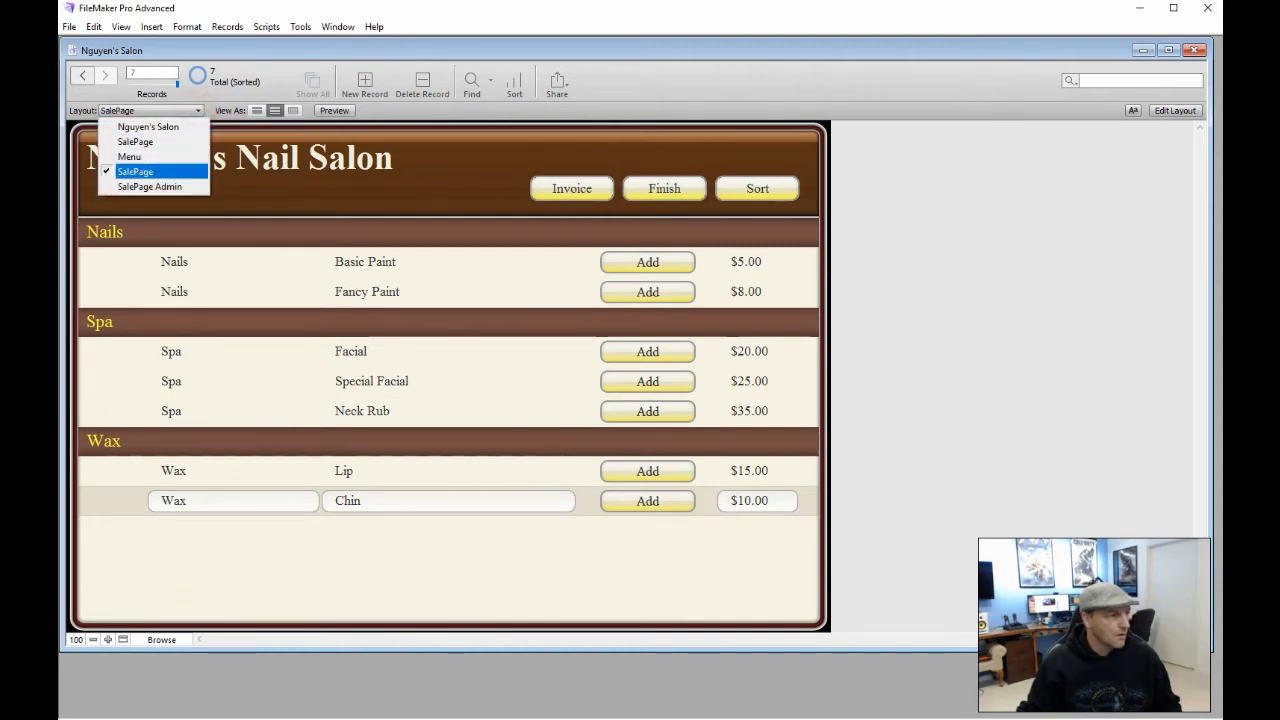
{"action": "left_click", "coordinate": [170, 187]}
{"action": "left_click", "coordinate": [189, 263]}
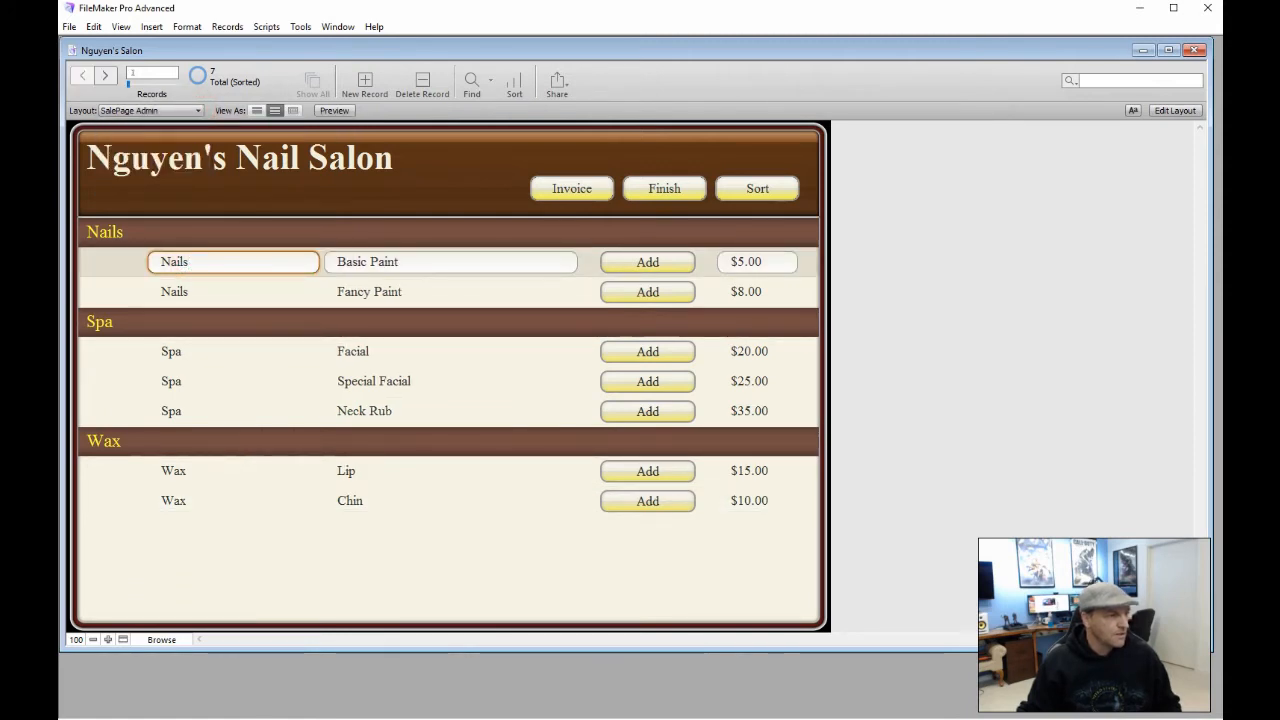
{"action": "left_click", "coordinate": [379, 291]}
{"action": "left_click", "coordinate": [385, 350]}
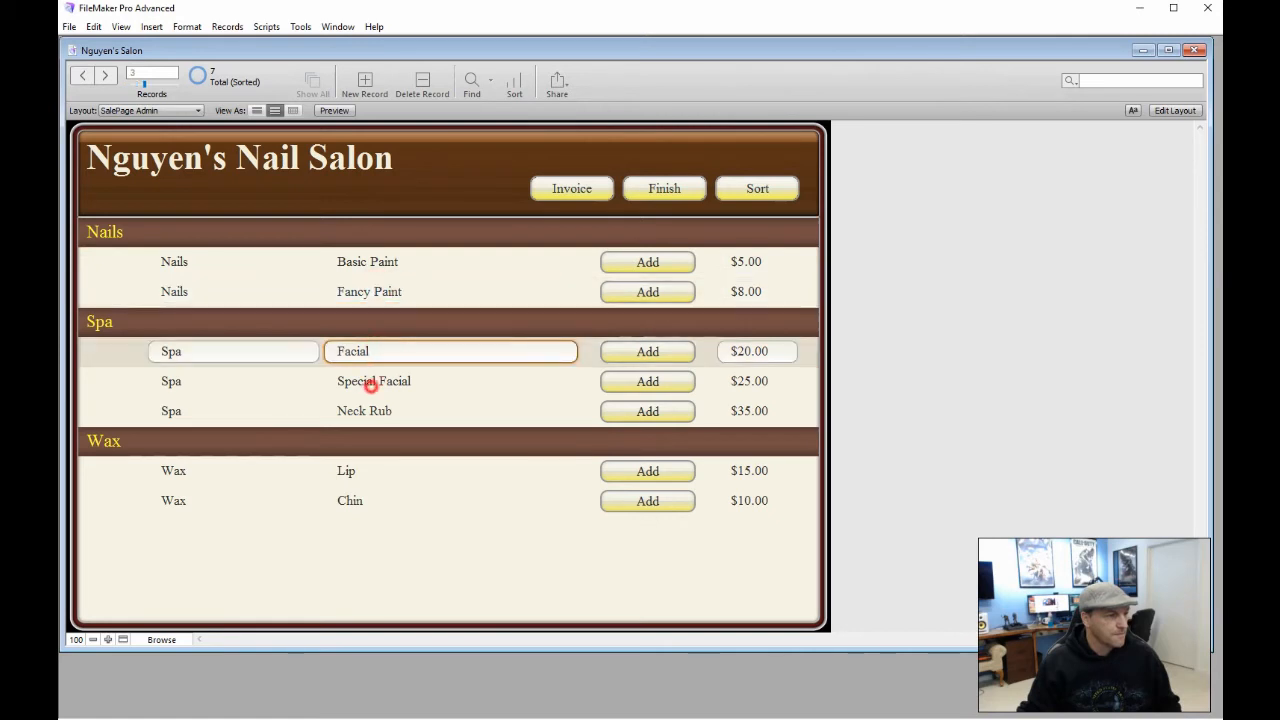
{"action": "left_click", "coordinate": [370, 385]}
{"action": "left_click", "coordinate": [355, 410]}
{"action": "left_click", "coordinate": [350, 472]}
{"action": "left_click", "coordinate": [362, 500]}
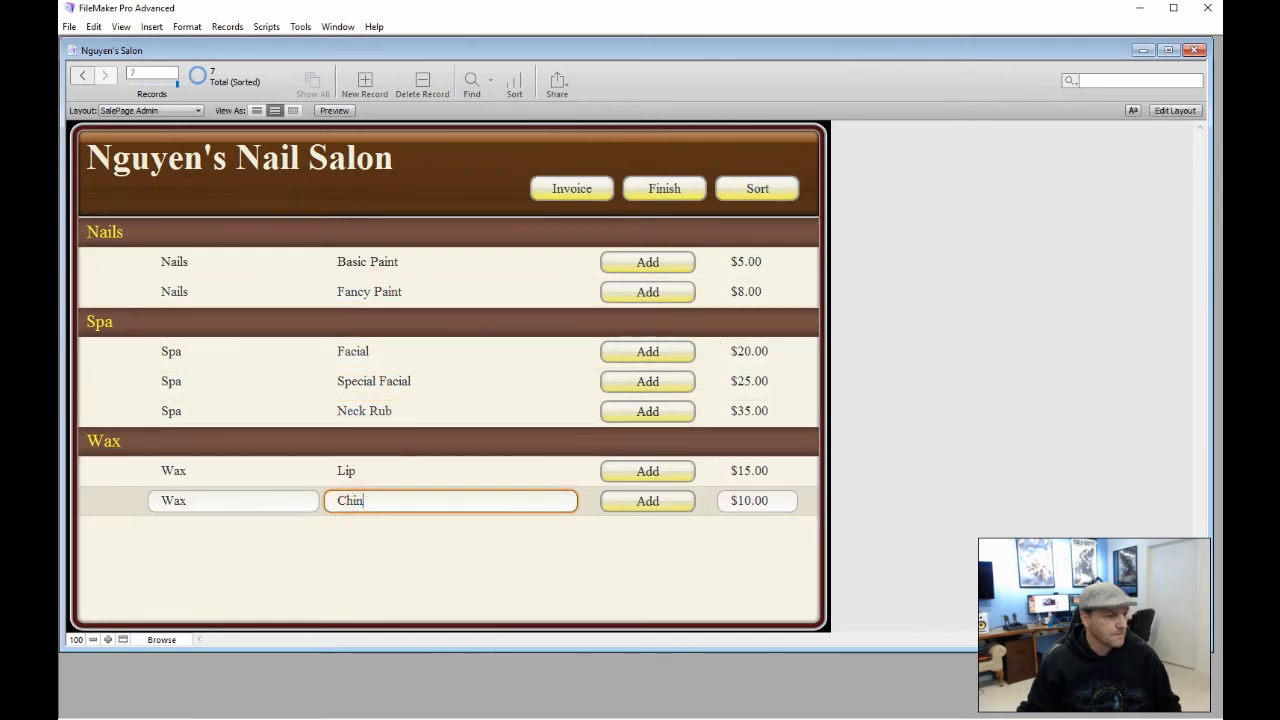
{"action": "left_click", "coordinate": [724, 594]}
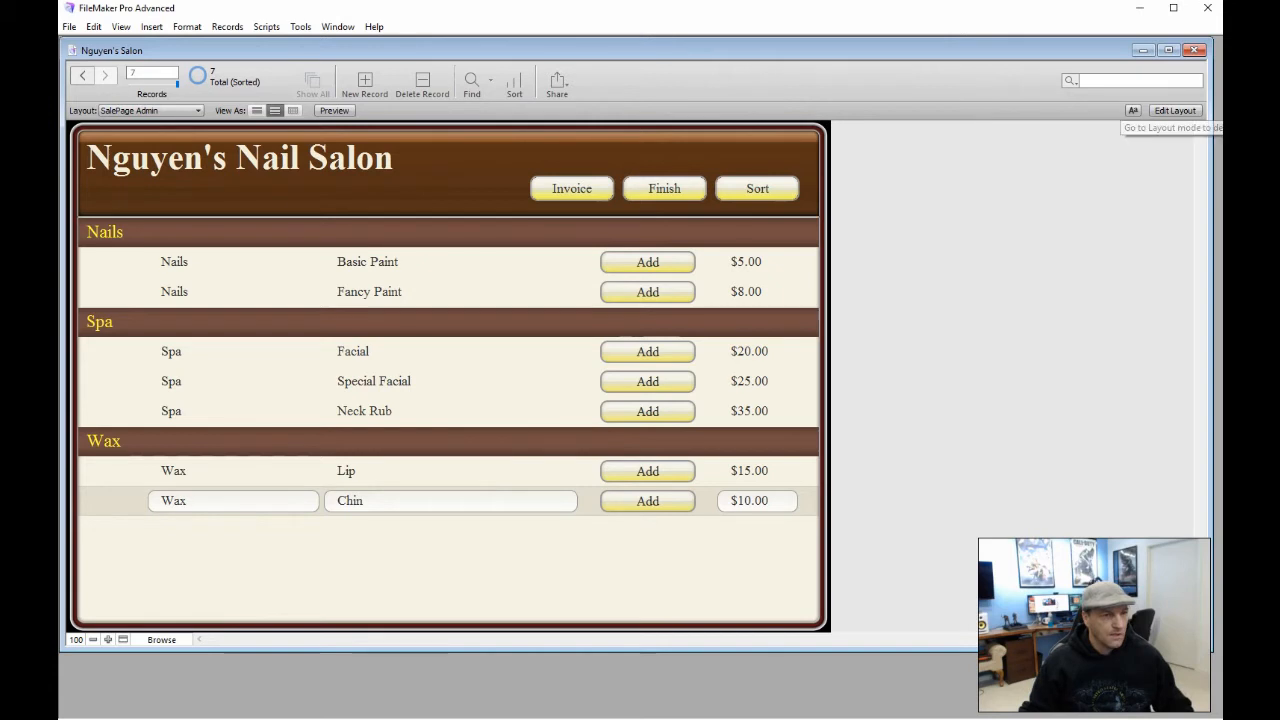
{"action": "left_click", "coordinate": [1175, 110]}
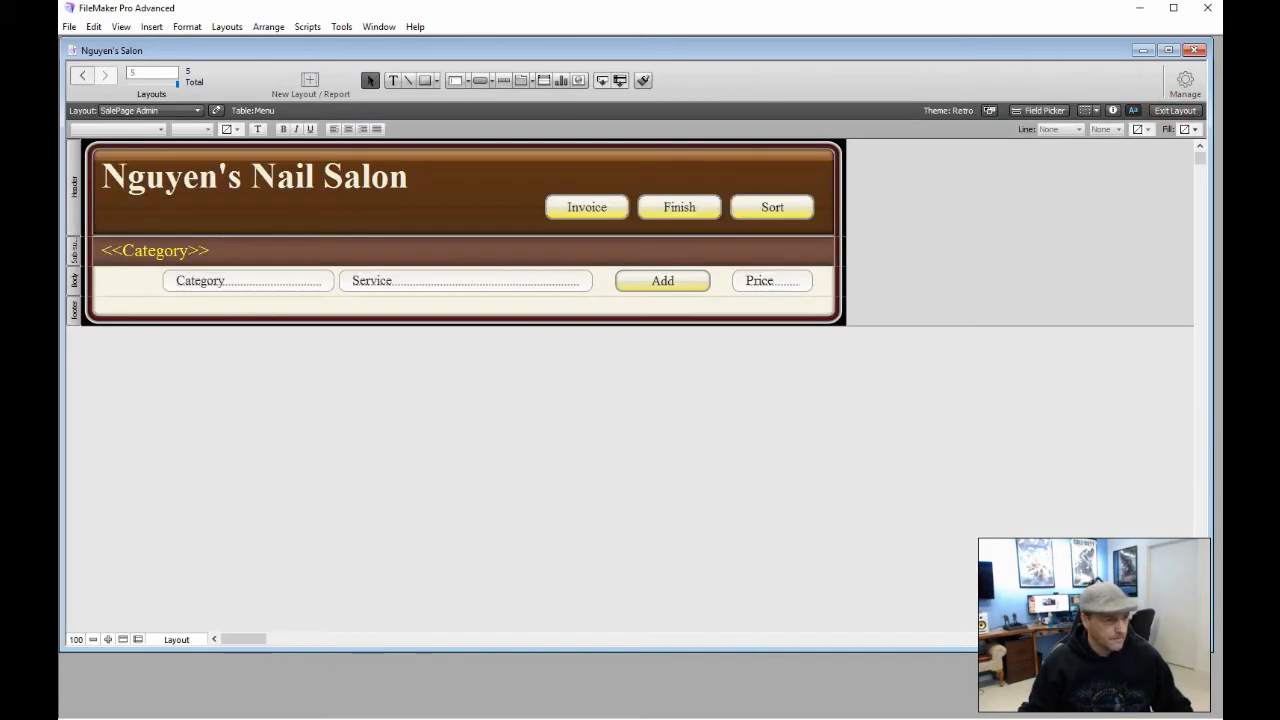
Try giving the Invoice button a Go to Layout single-step action, then cancel and close its setup
{"action": "double_click", "coordinate": [606, 208]}
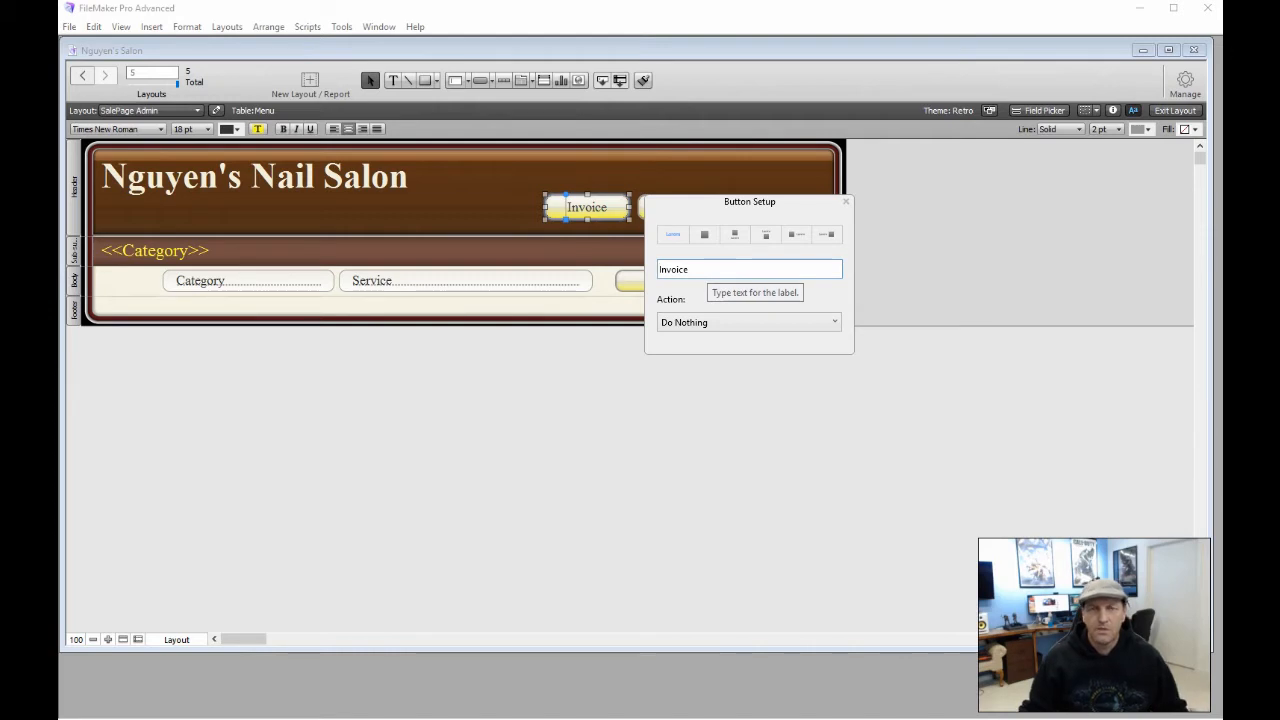
{"action": "left_click", "coordinate": [751, 318]}
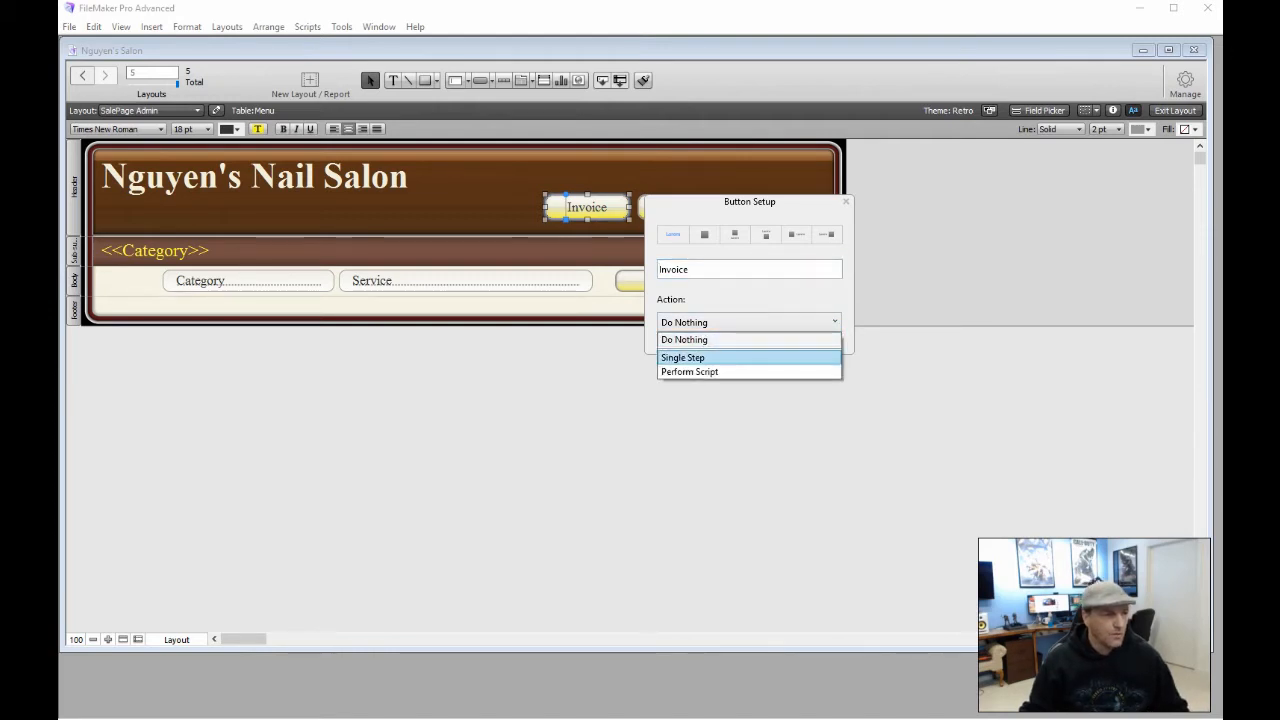
{"action": "left_click", "coordinate": [712, 357]}
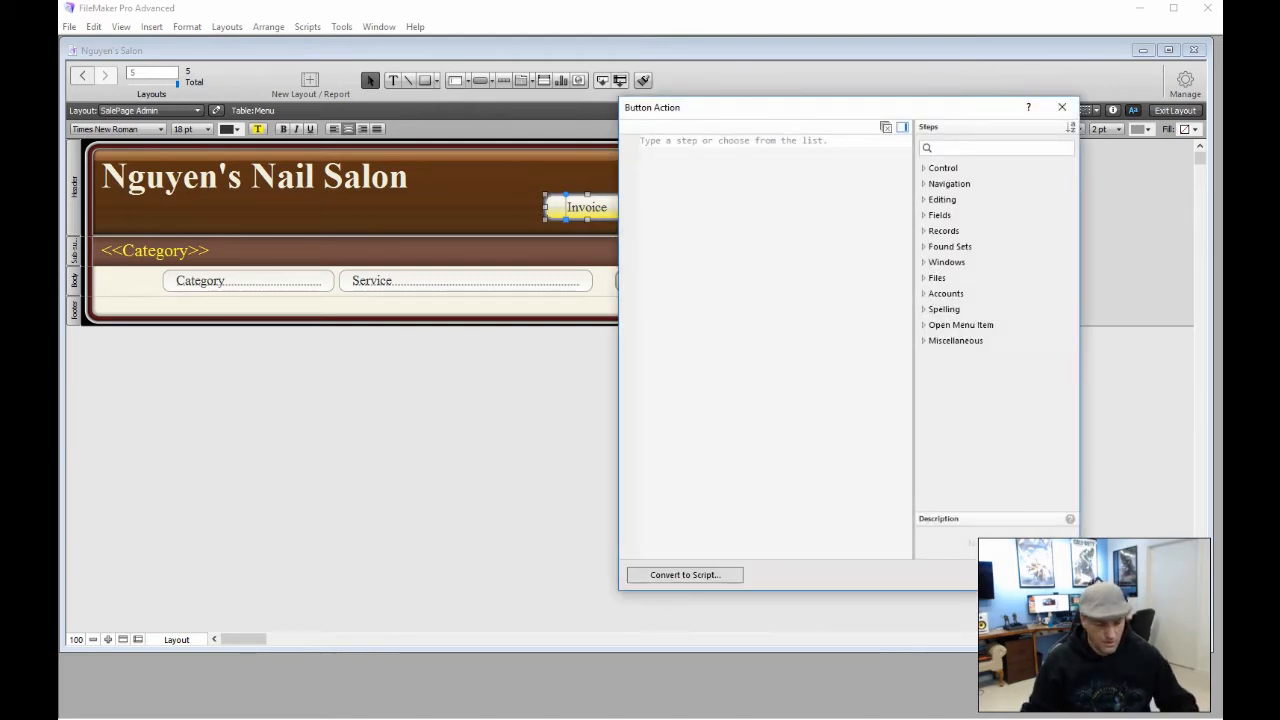
{"action": "type", "text": "Go"}
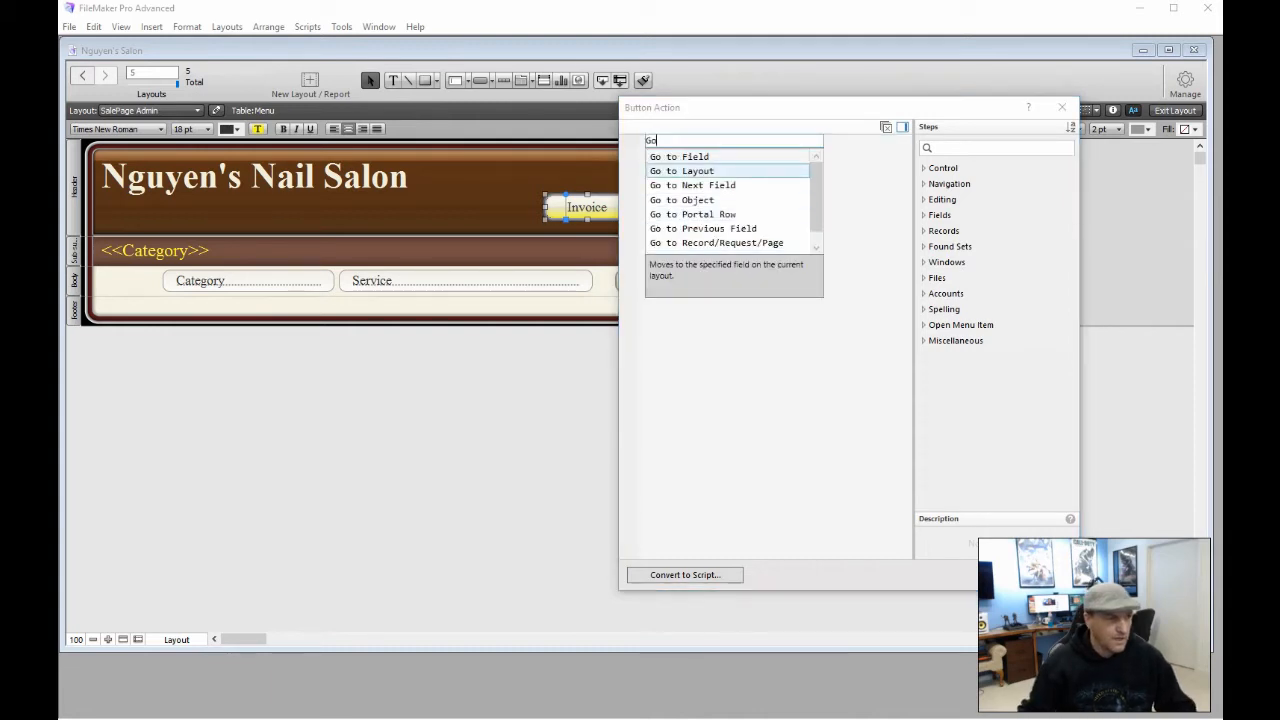
{"action": "left_click", "coordinate": [686, 170]}
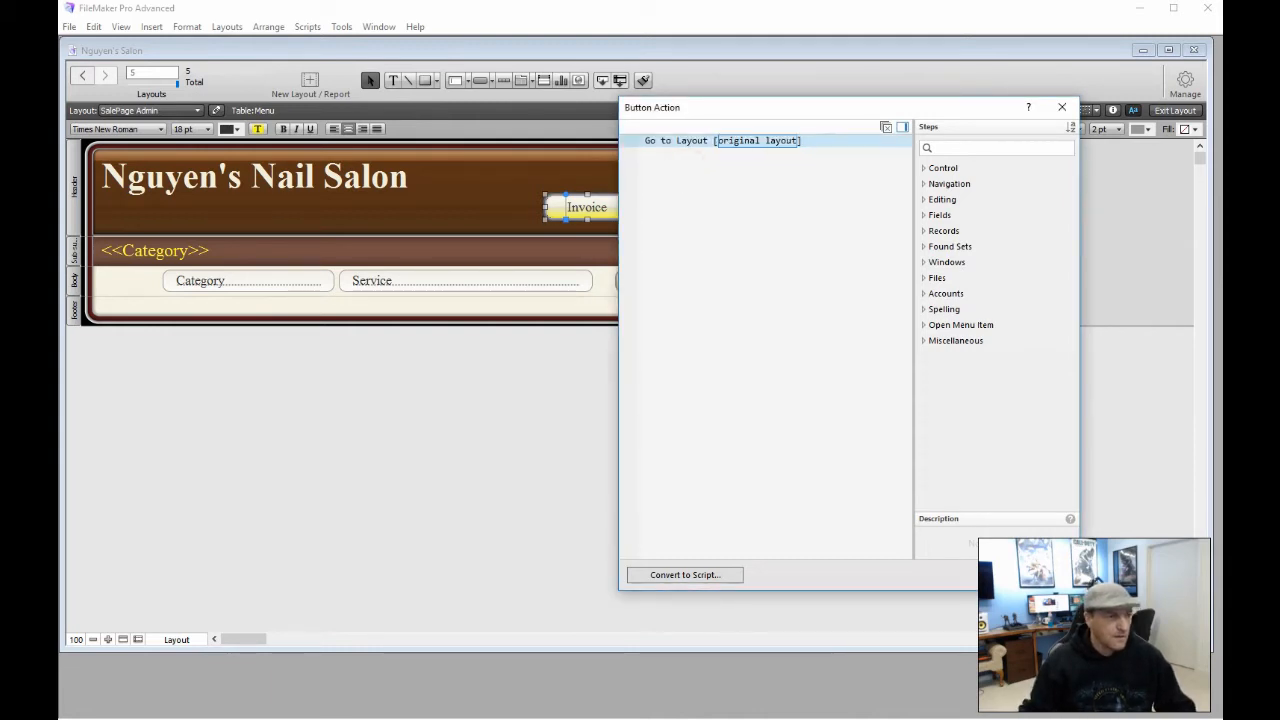
{"action": "left_click", "coordinate": [744, 163]}
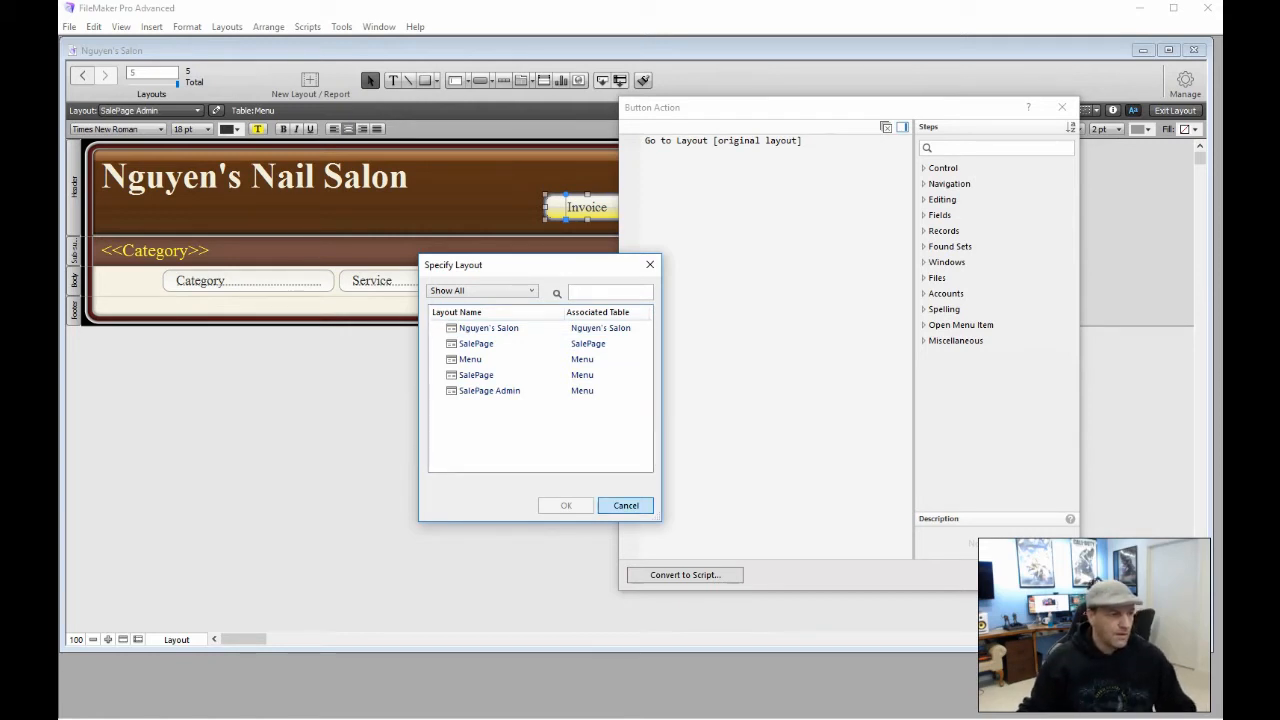
{"action": "left_click", "coordinate": [609, 506]}
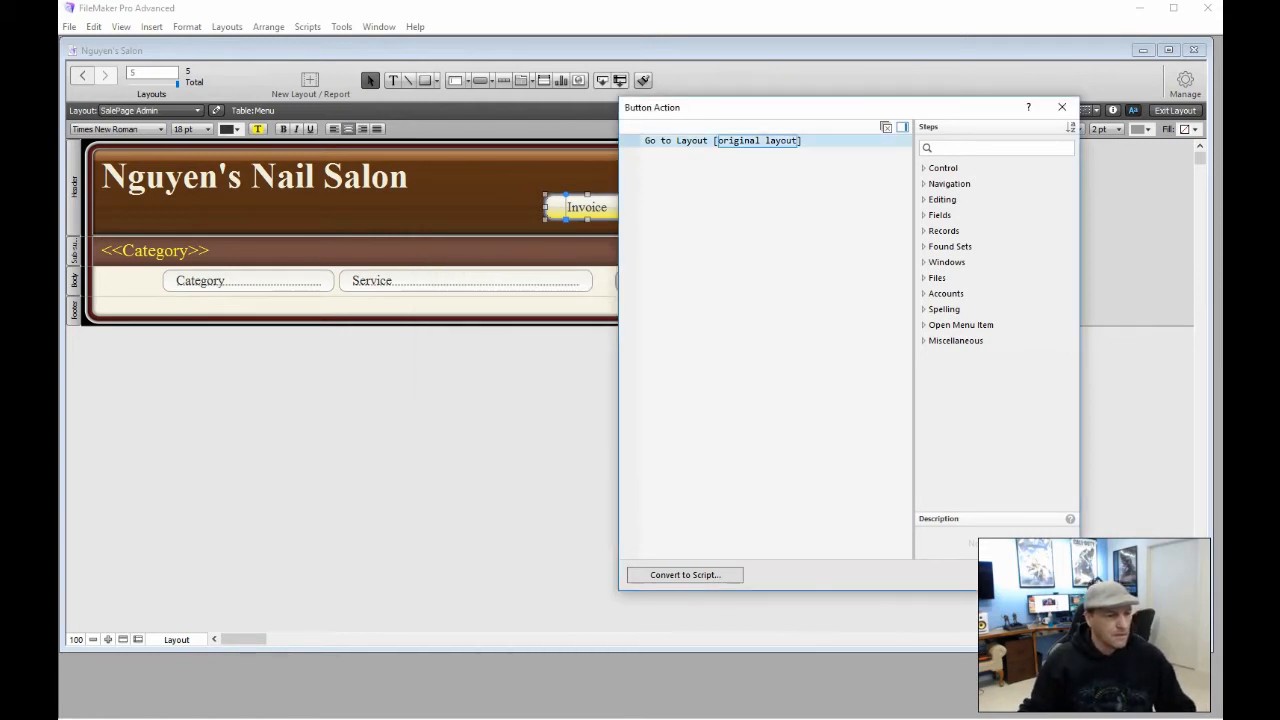
{"action": "left_click", "coordinate": [1036, 575]}
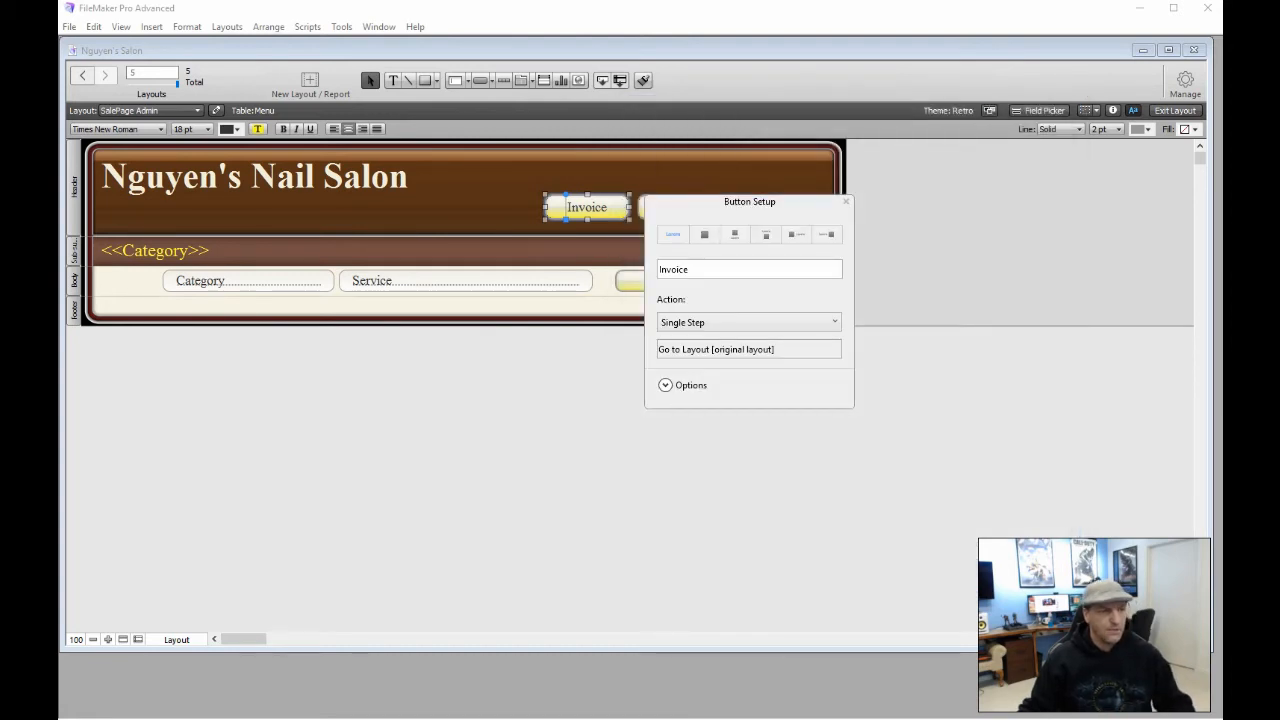
{"action": "left_click", "coordinate": [846, 201]}
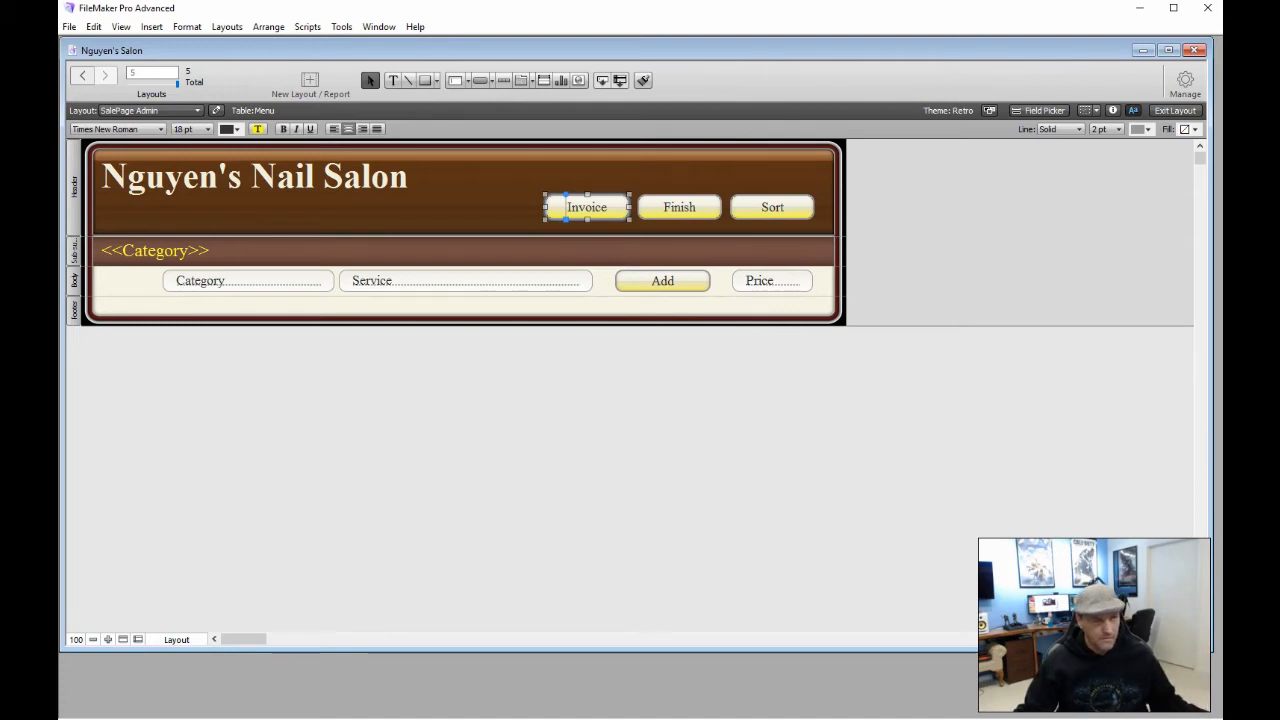
{"action": "left_click", "coordinate": [1175, 110]}
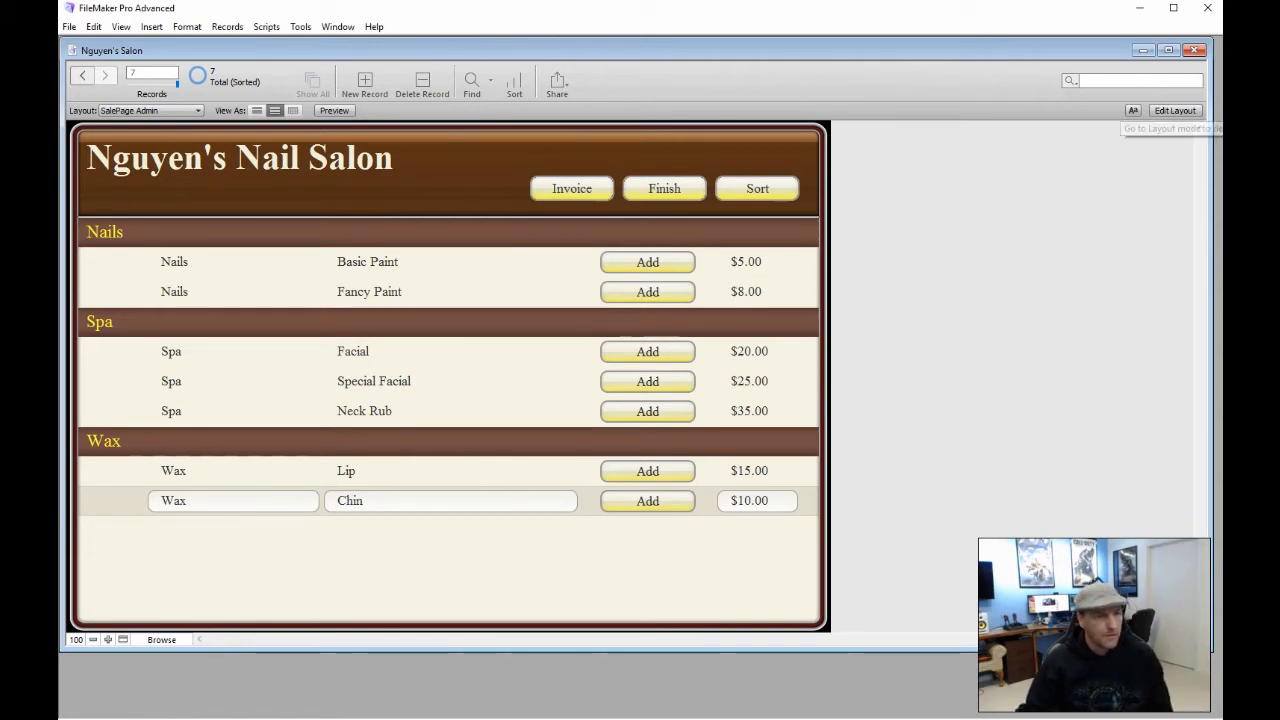
{"action": "left_click", "coordinate": [1176, 110]}
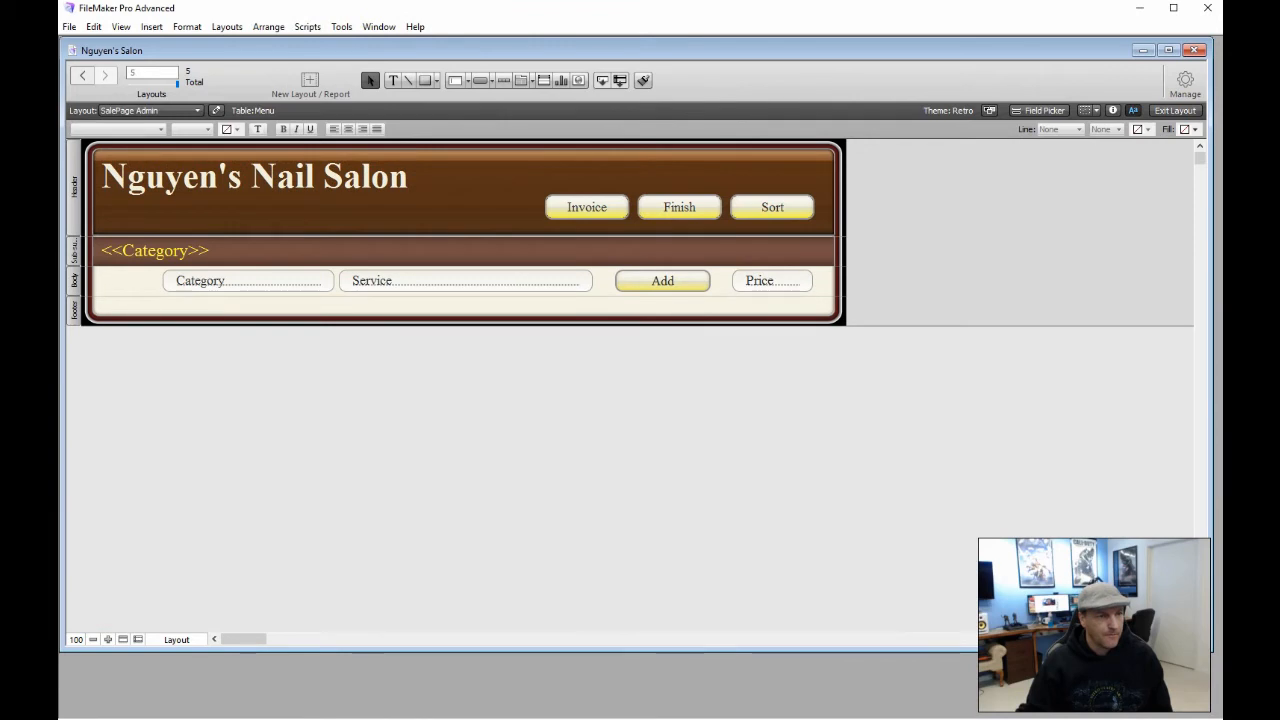
Drag SecretBox from the Field Picker into the header, centre-align it, and position it above Invoice and Finish
{"action": "left_click", "coordinate": [1045, 110]}
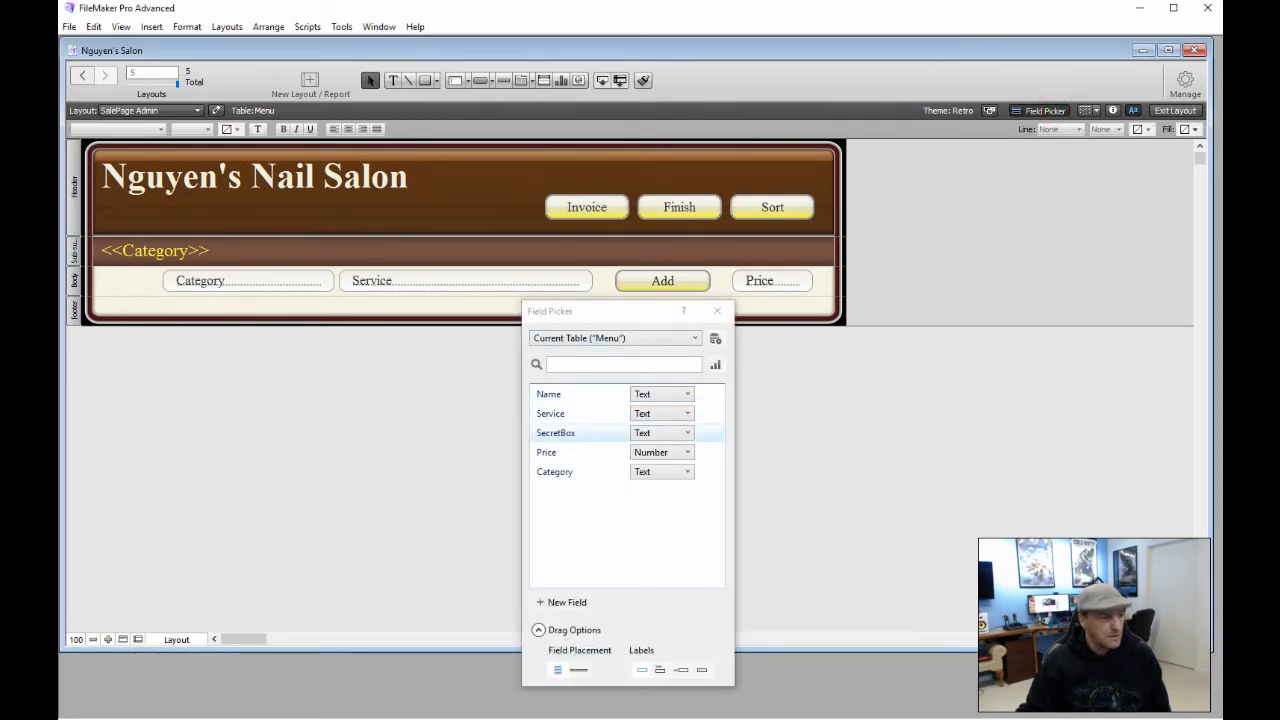
{"action": "left_click_drag", "start_coordinate": [556, 432], "coordinate": [510, 210]}
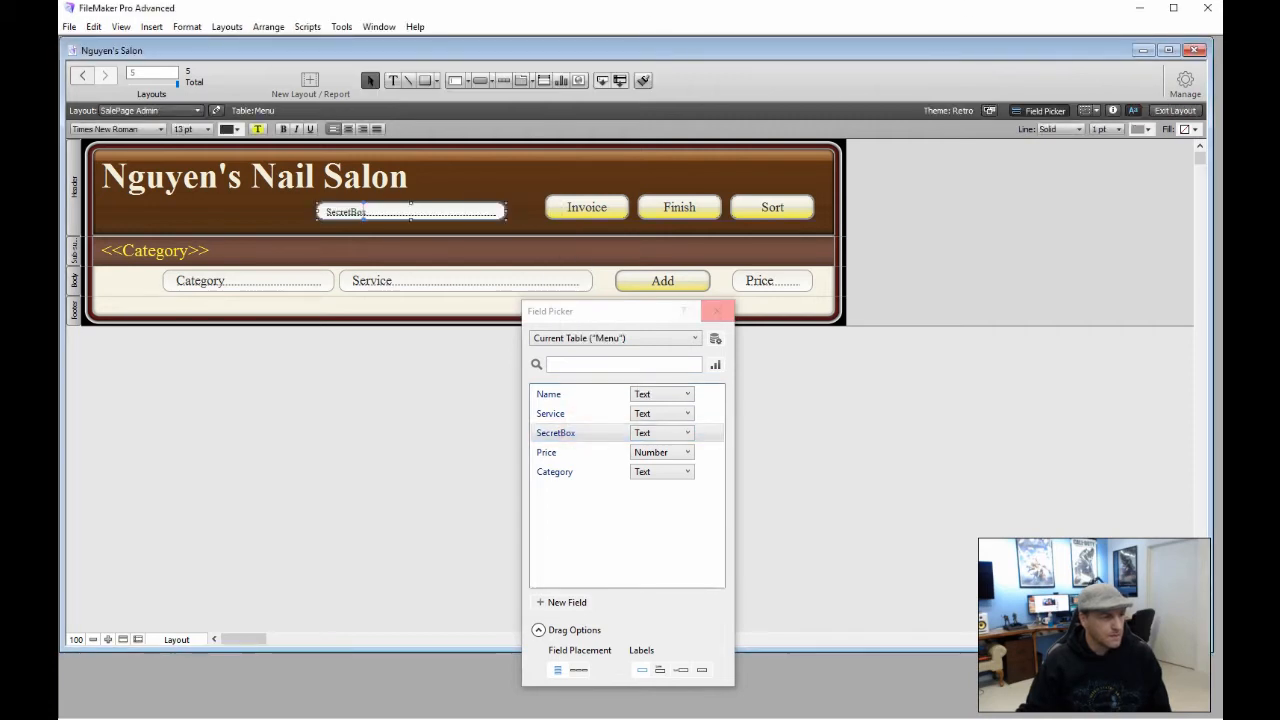
{"action": "left_click", "coordinate": [717, 311]}
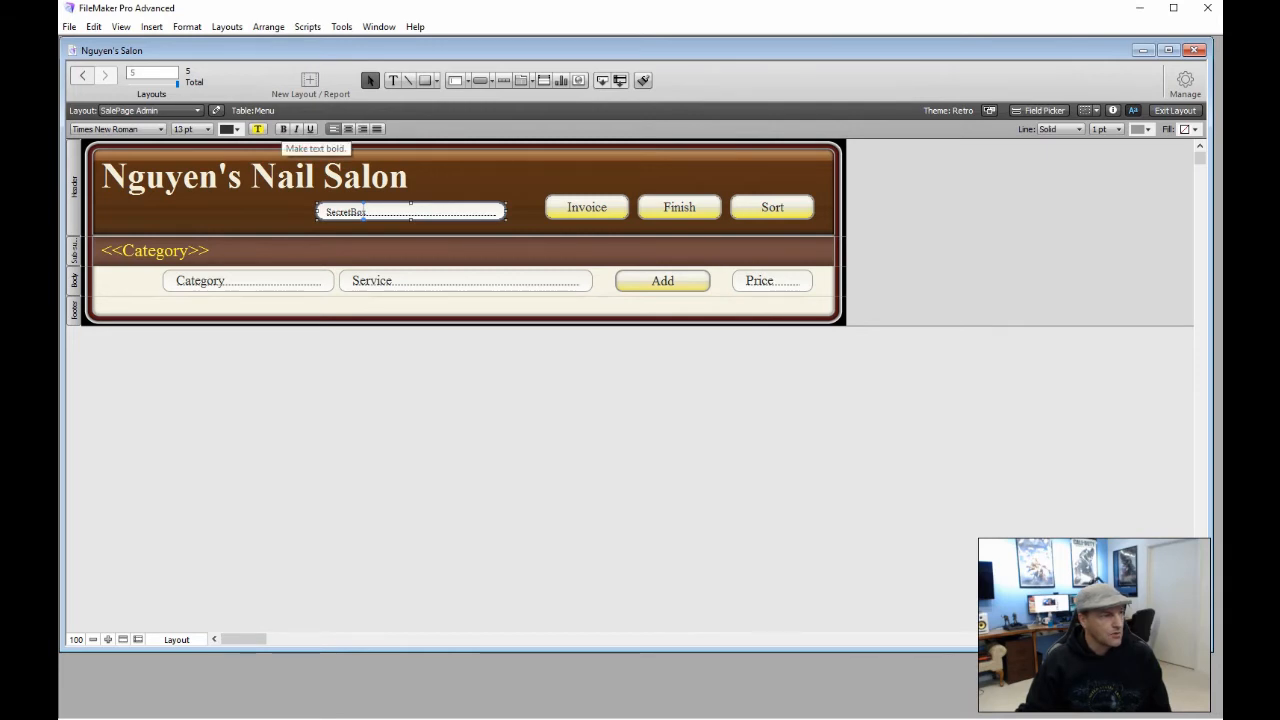
{"action": "left_click", "coordinate": [348, 129]}
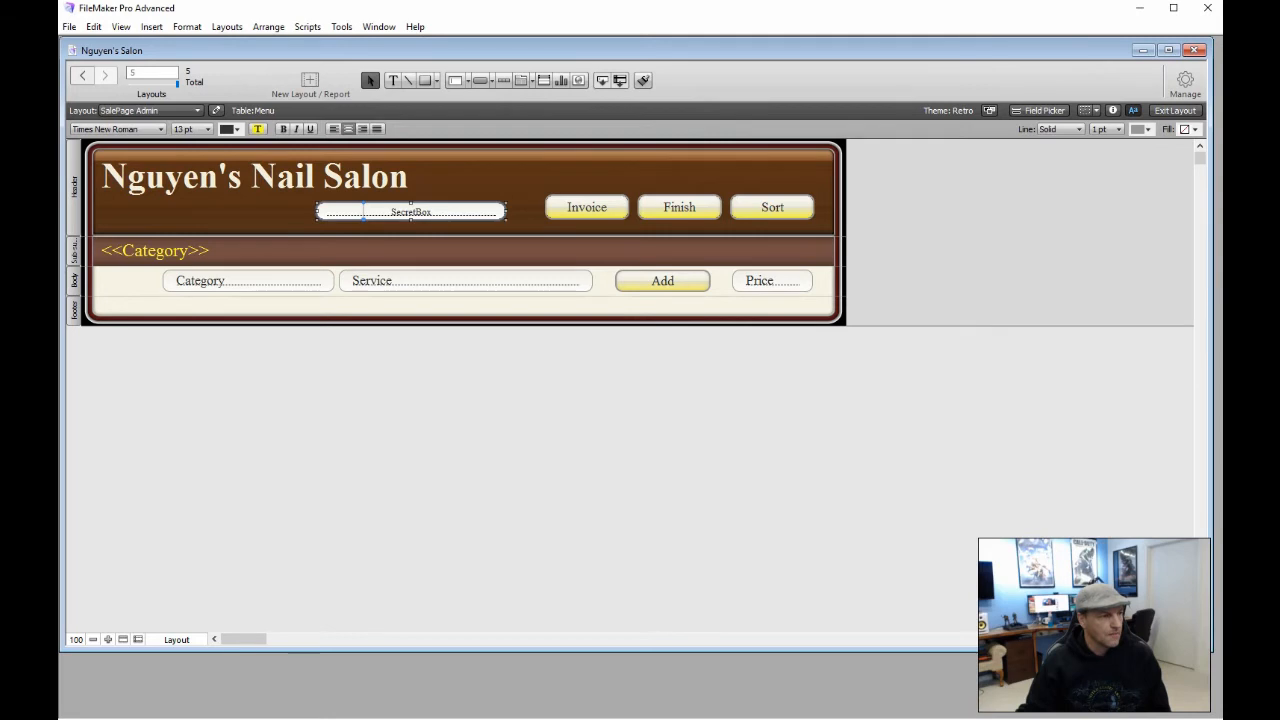
{"action": "left_click_drag", "start_coordinate": [428, 203], "coordinate": [526, 175]}
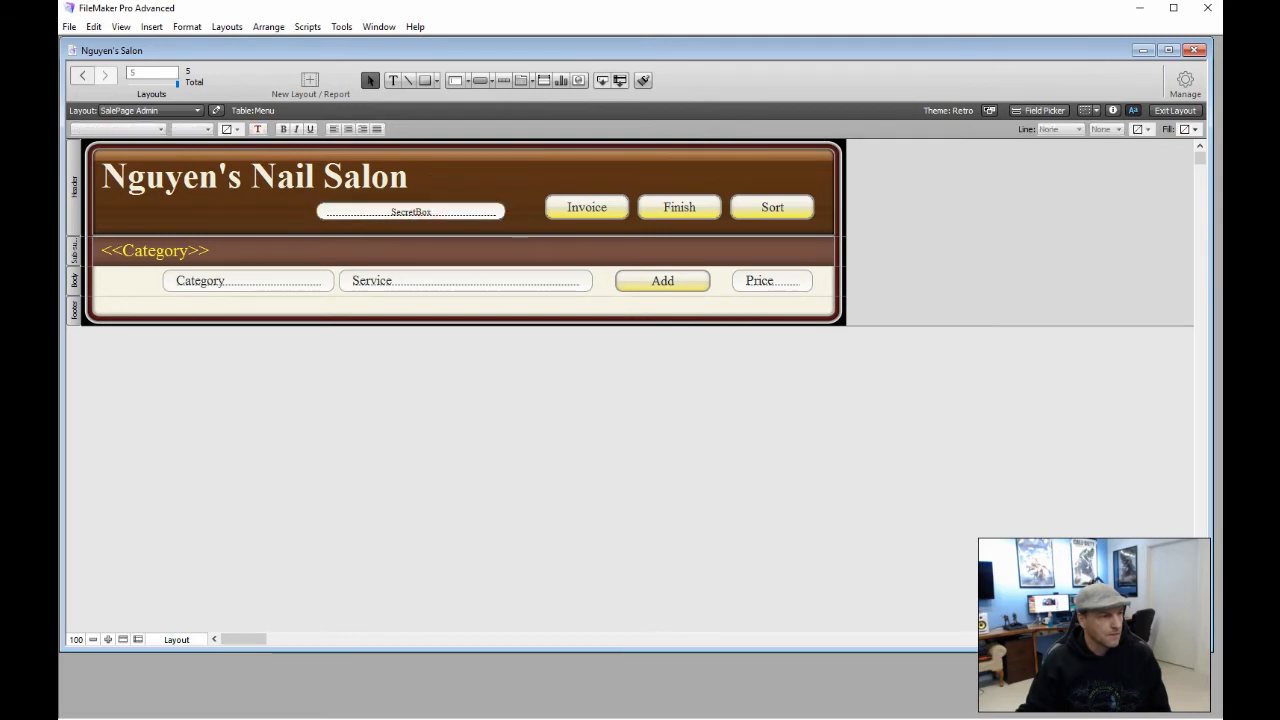
{"action": "left_click_drag", "start_coordinate": [438, 213], "coordinate": [680, 177]}
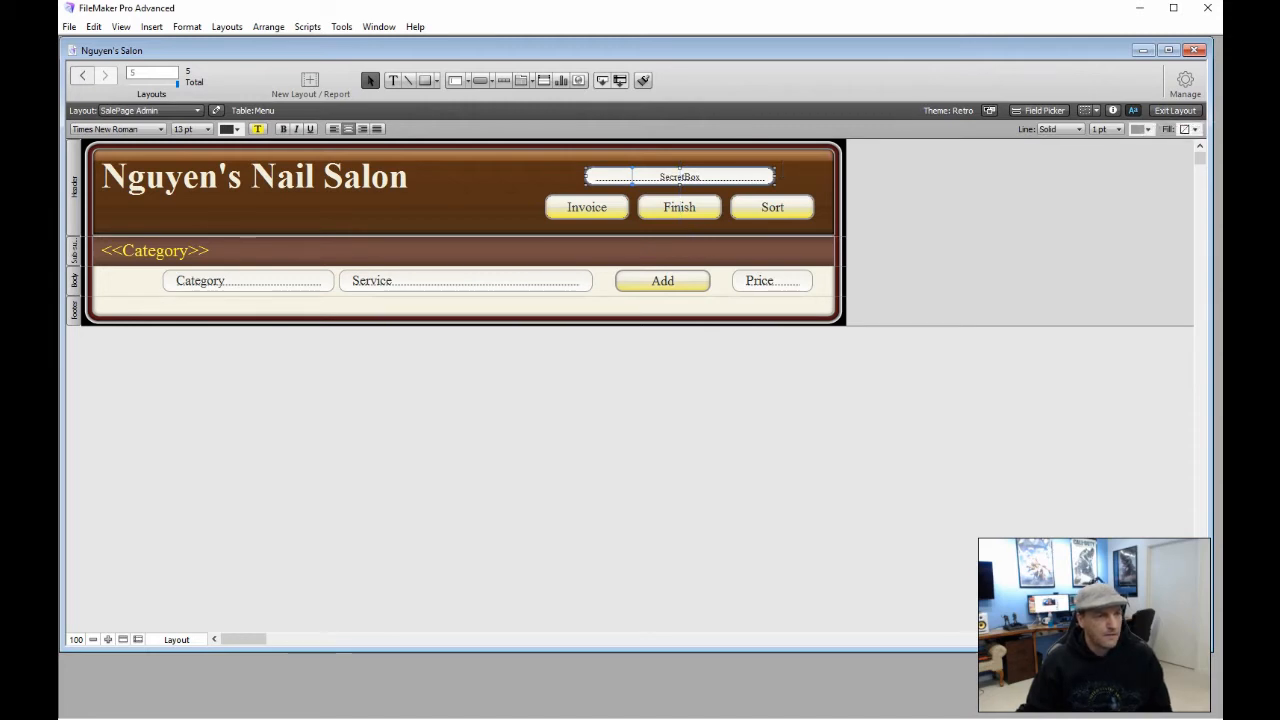
{"action": "left_click", "coordinate": [1112, 110]}
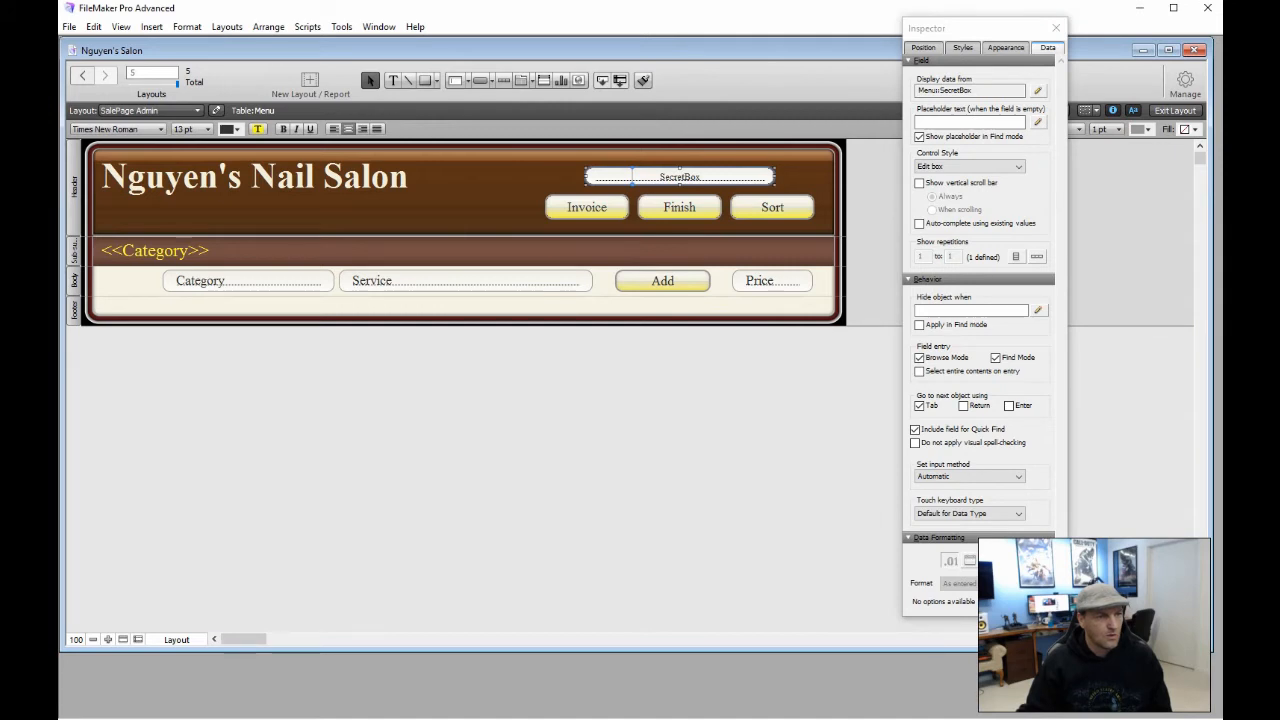
Change the SecretBox field's line style from Solid to None in the Appearance tab
{"action": "left_click", "coordinate": [1006, 47]}
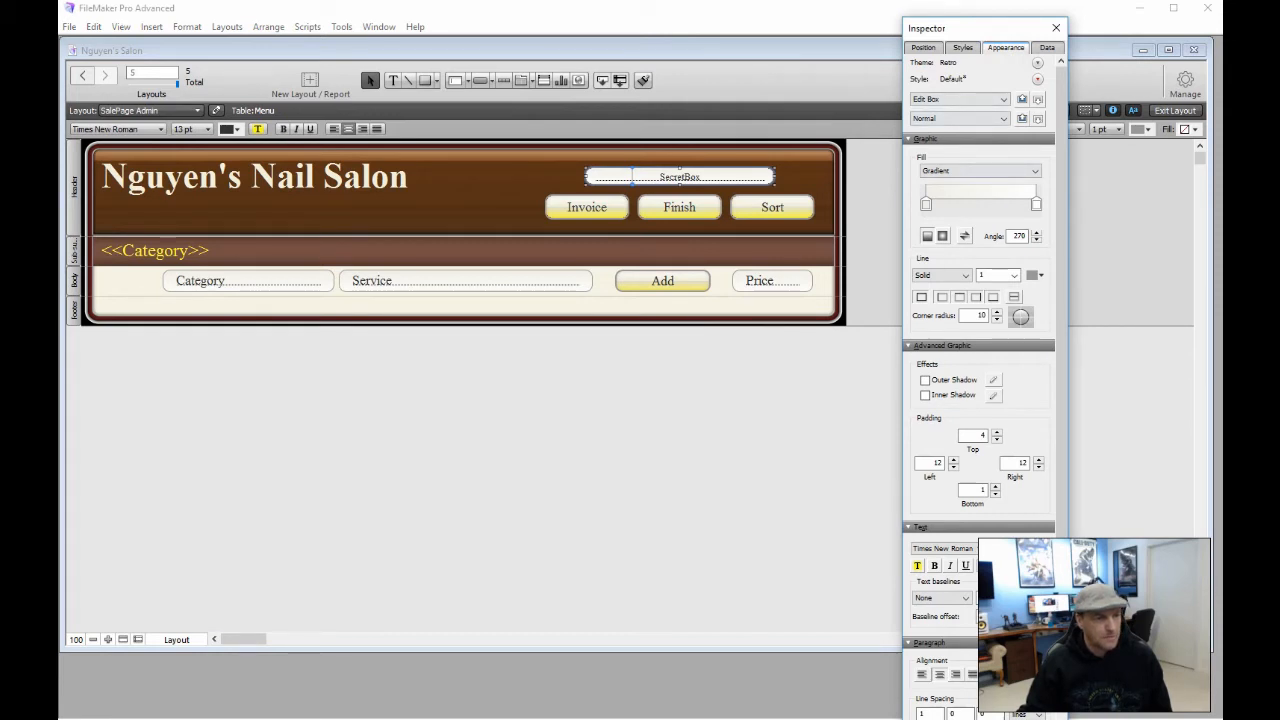
{"action": "left_click", "coordinate": [965, 275]}
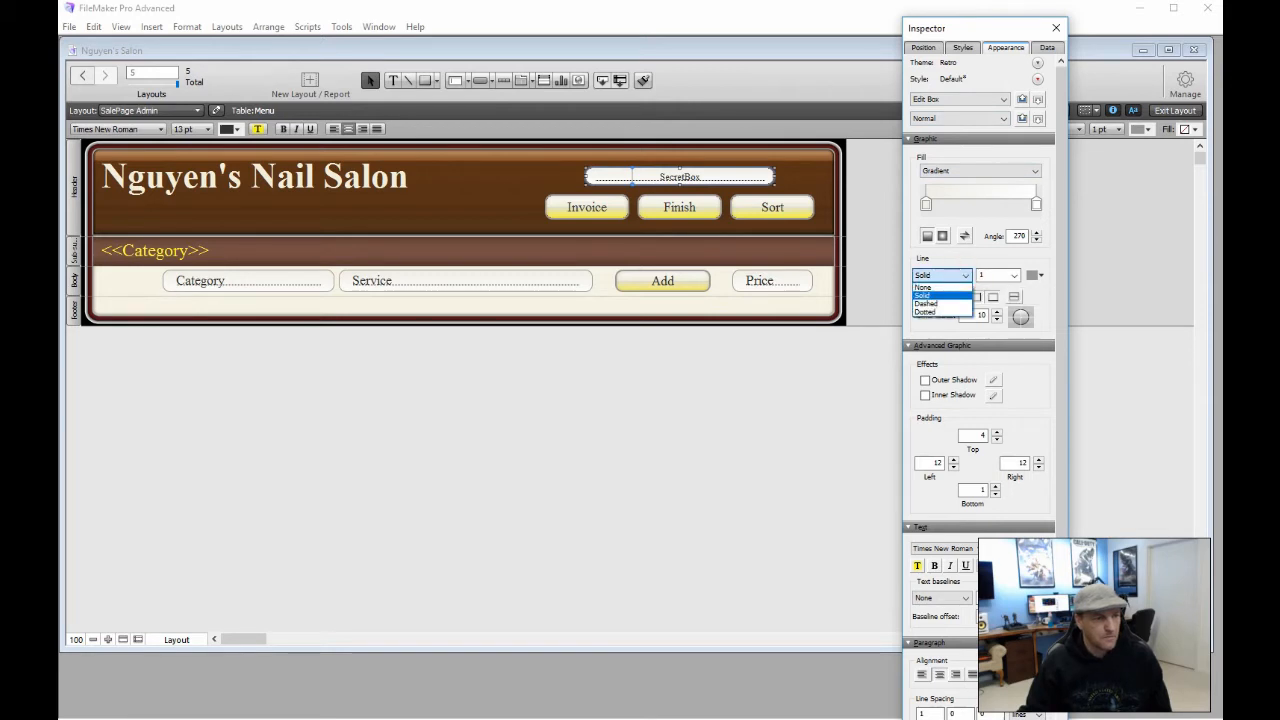
{"action": "left_click", "coordinate": [924, 287]}
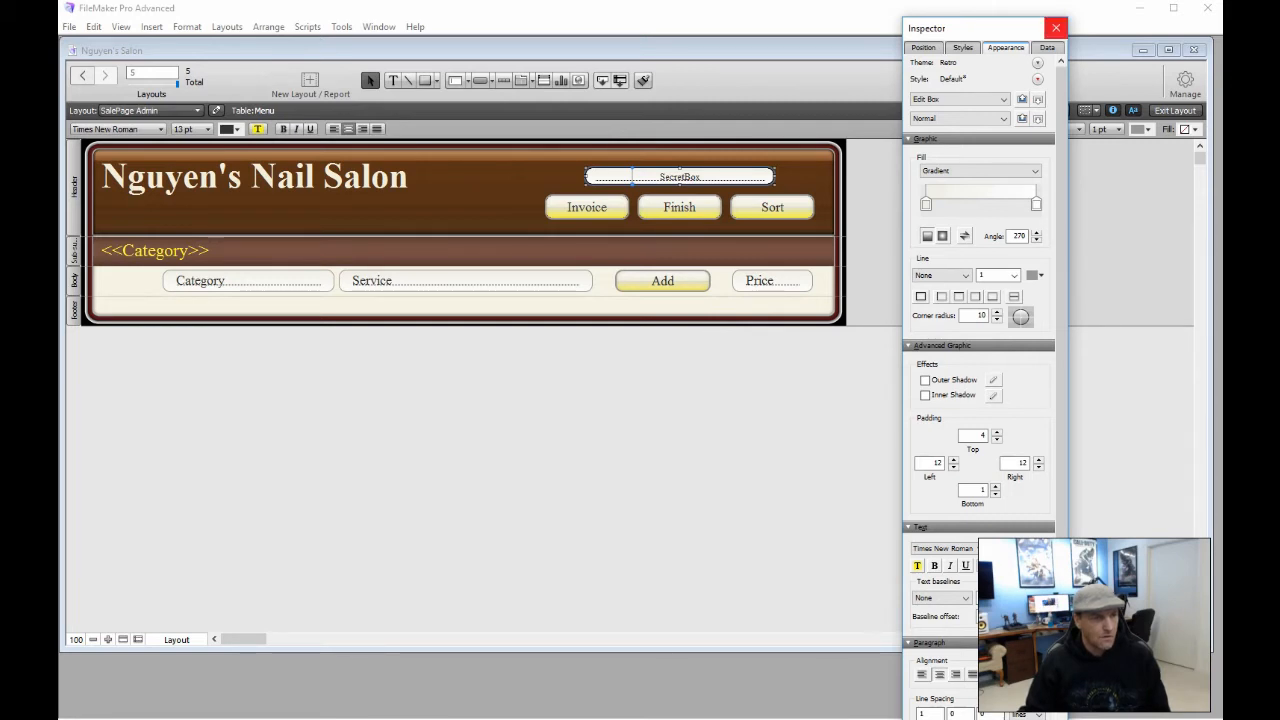
{"action": "left_click", "coordinate": [1056, 28]}
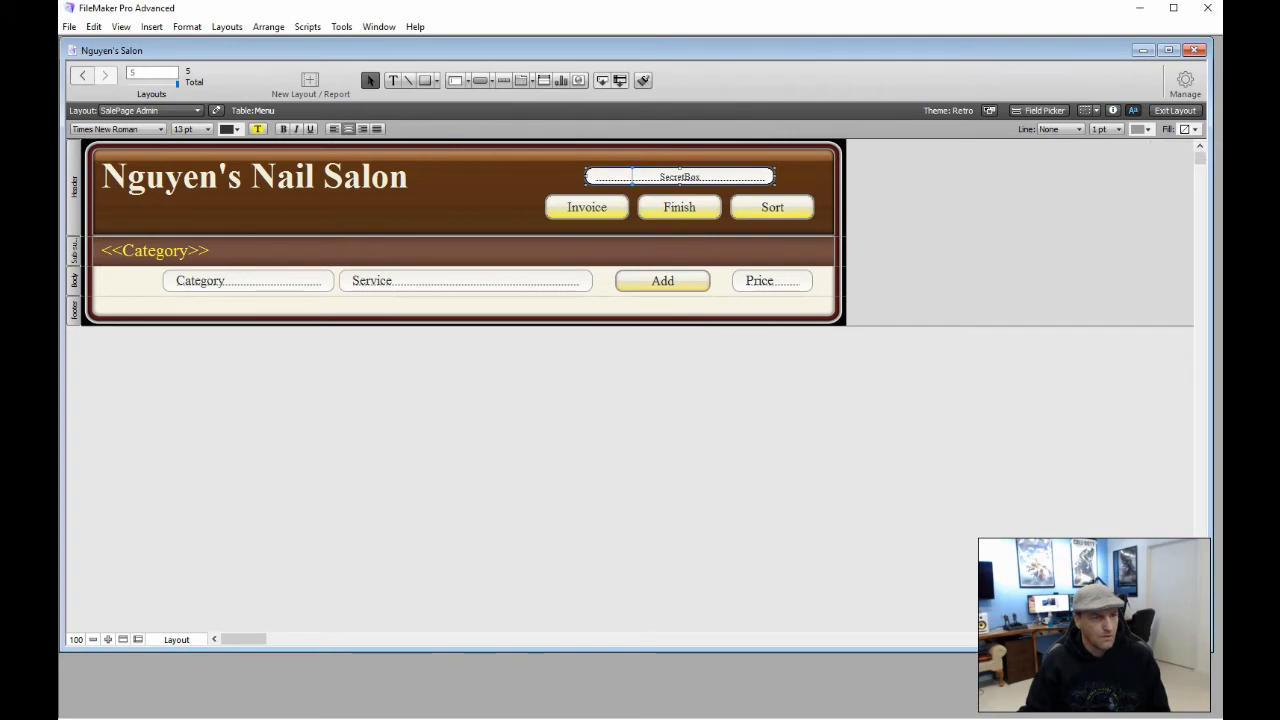
Set SecretBox's fill and line colour to none, then move it beneath the Nguyen's Nail Salon title
{"action": "left_click", "coordinate": [1194, 129]}
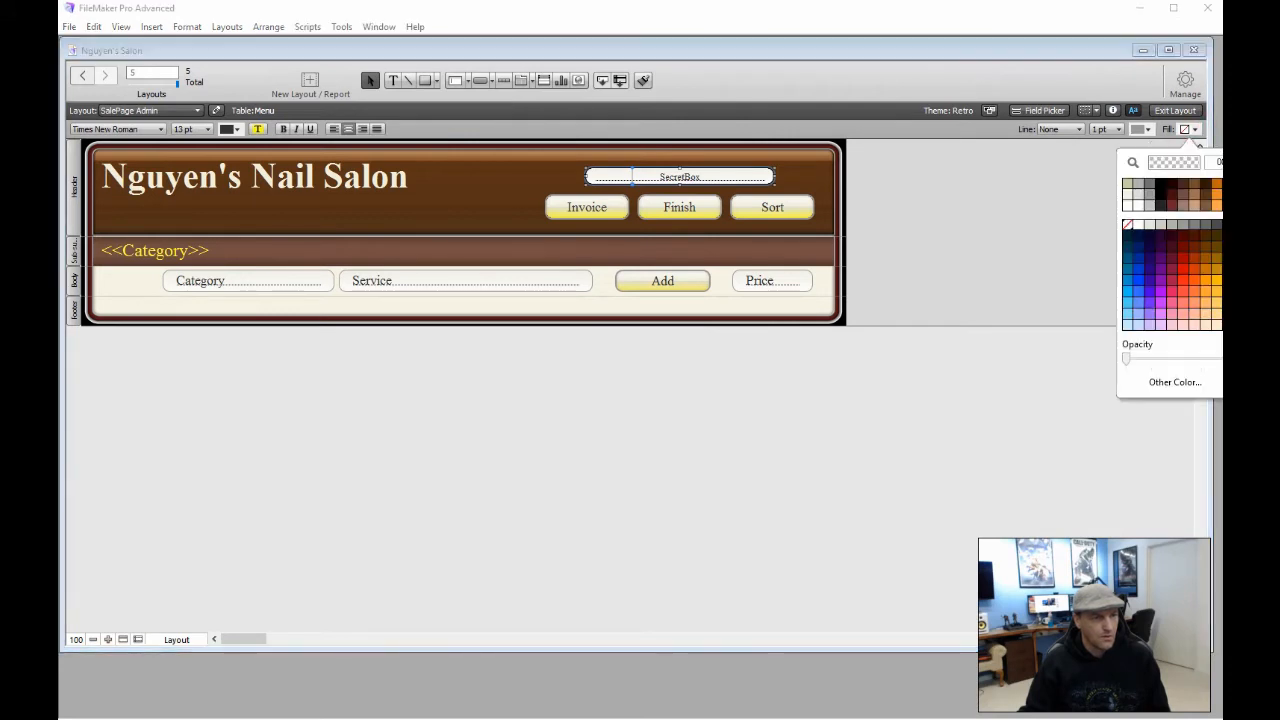
{"action": "left_click", "coordinate": [1128, 224]}
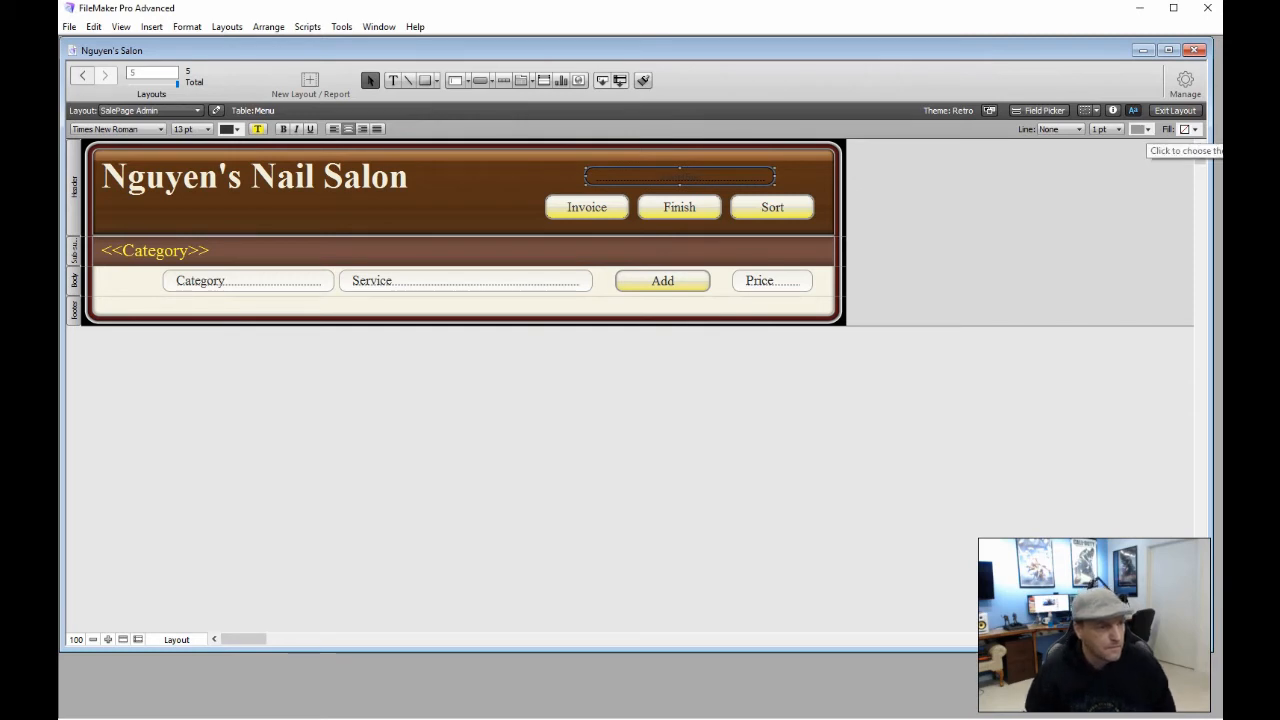
{"action": "left_click", "coordinate": [1148, 130]}
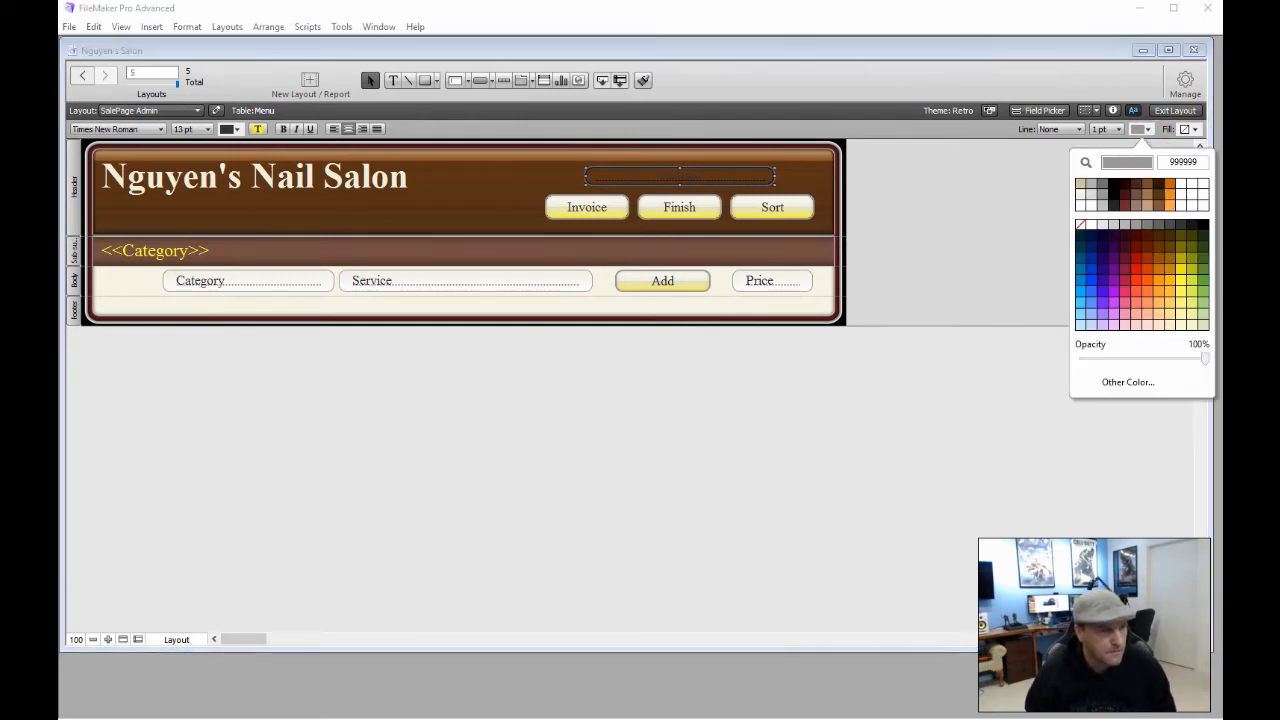
{"action": "left_click", "coordinate": [1080, 224]}
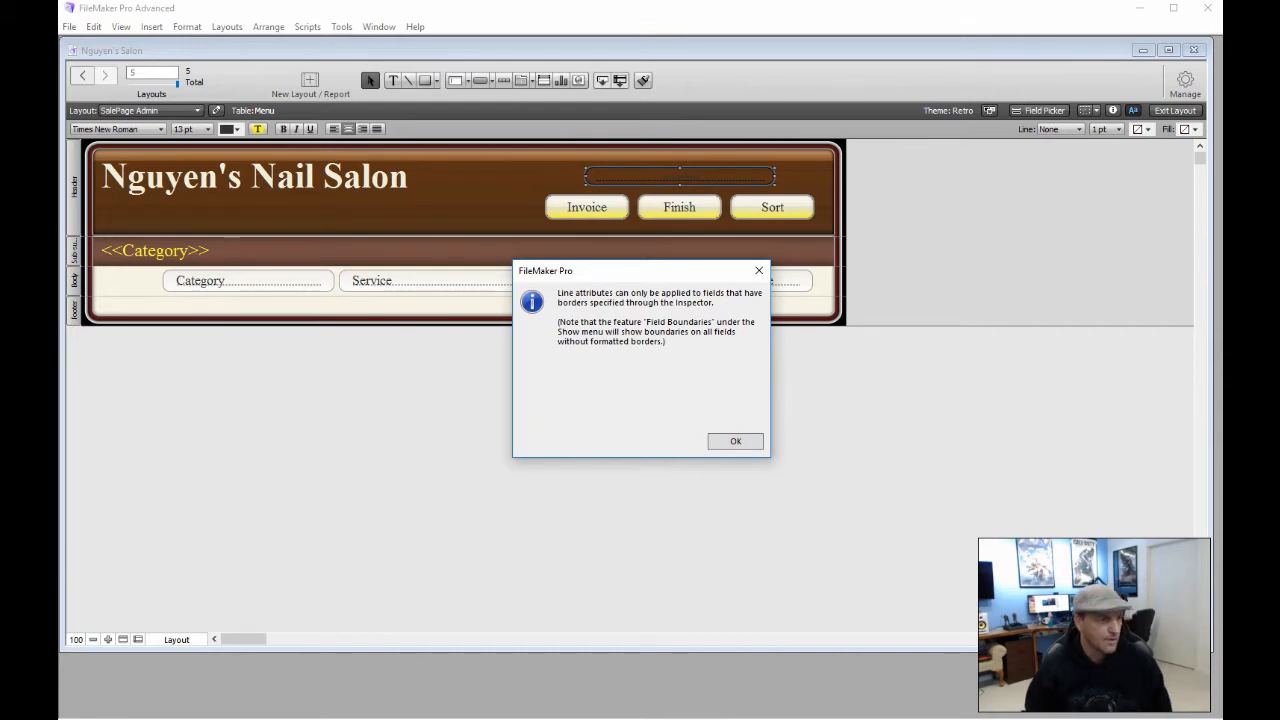
{"action": "left_click", "coordinate": [721, 441]}
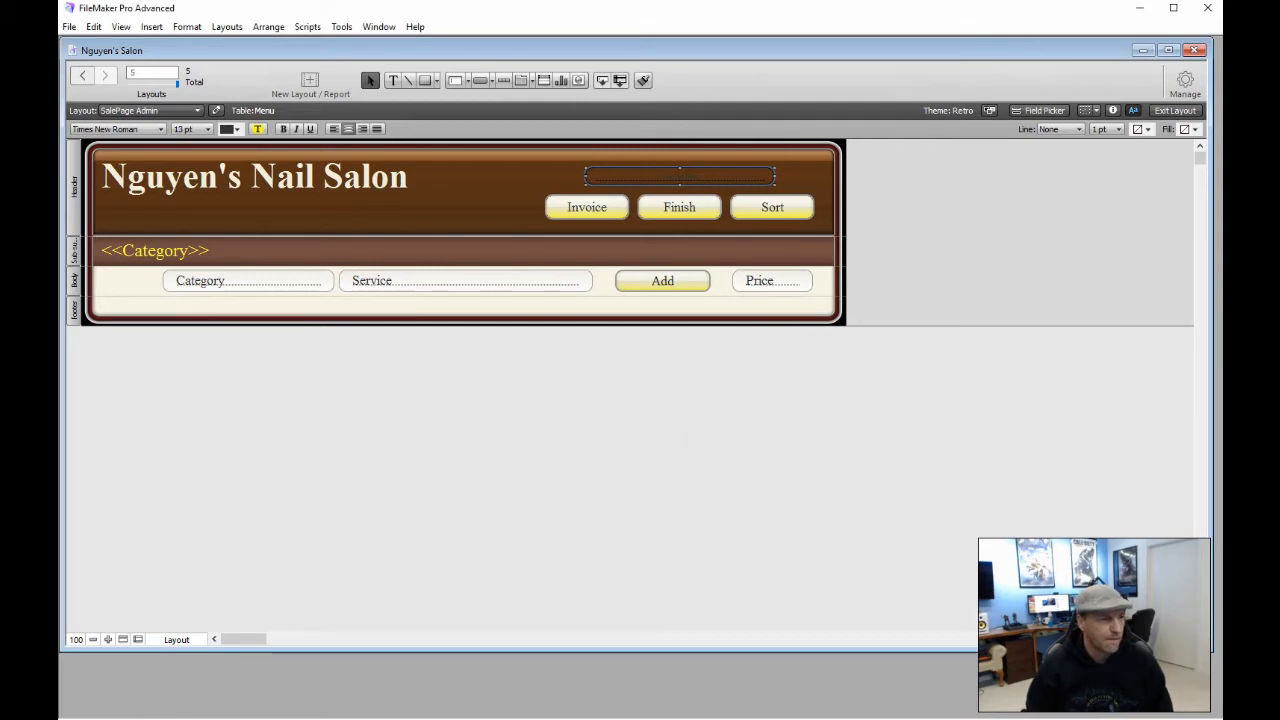
{"action": "left_click_drag", "start_coordinate": [686, 176], "coordinate": [200, 210]}
Recolour the SecretBox text dark brown so it blends into the header, then return to Browse mode
{"action": "left_click", "coordinate": [250, 449]}
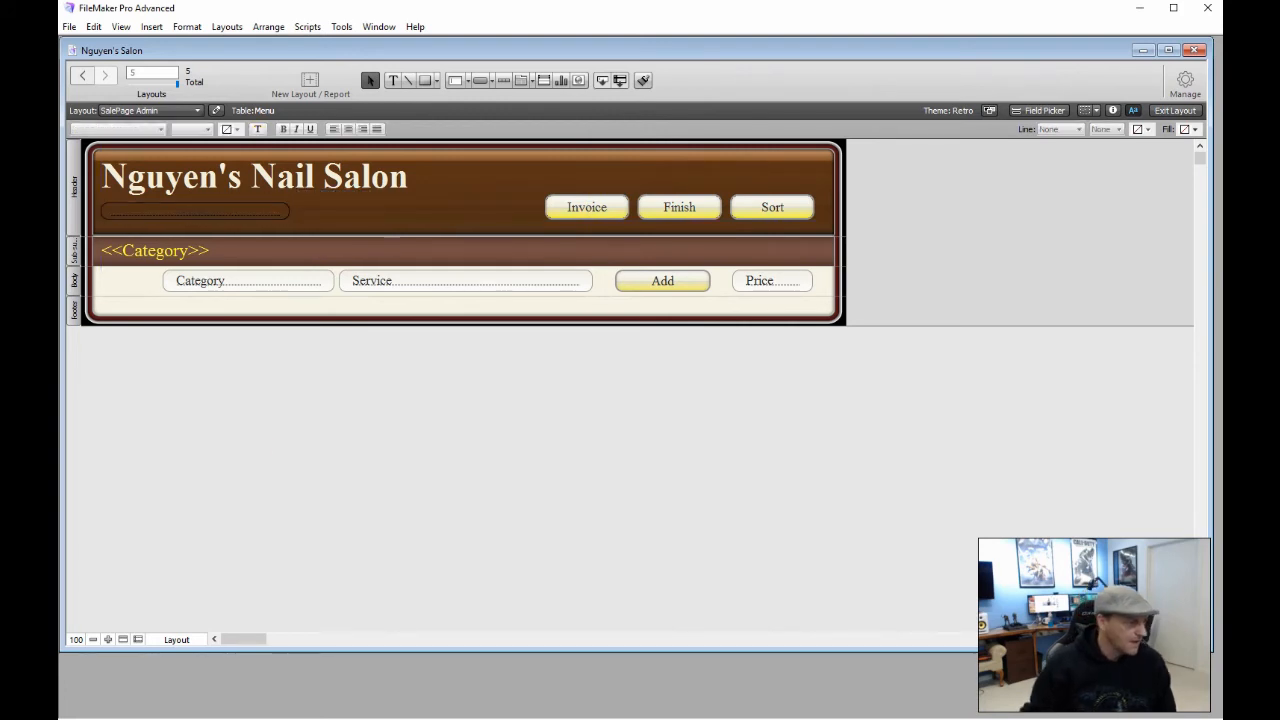
{"action": "left_click", "coordinate": [205, 211]}
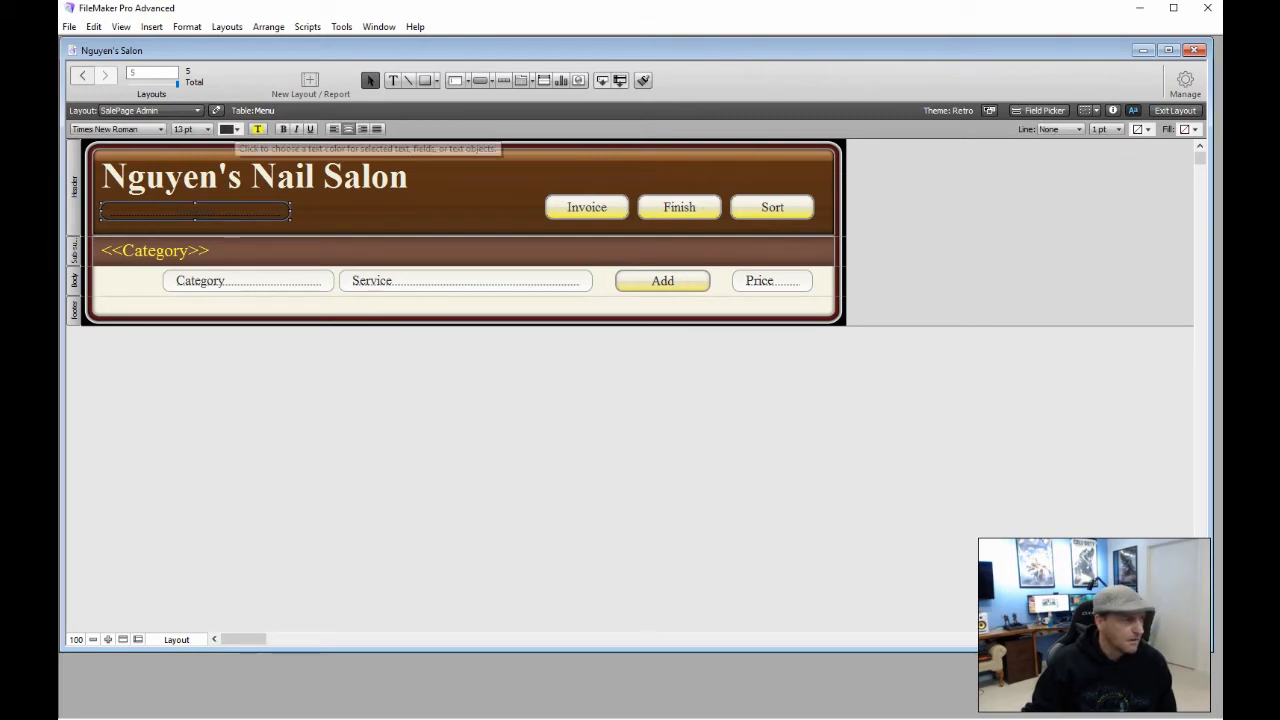
{"action": "left_click", "coordinate": [230, 129]}
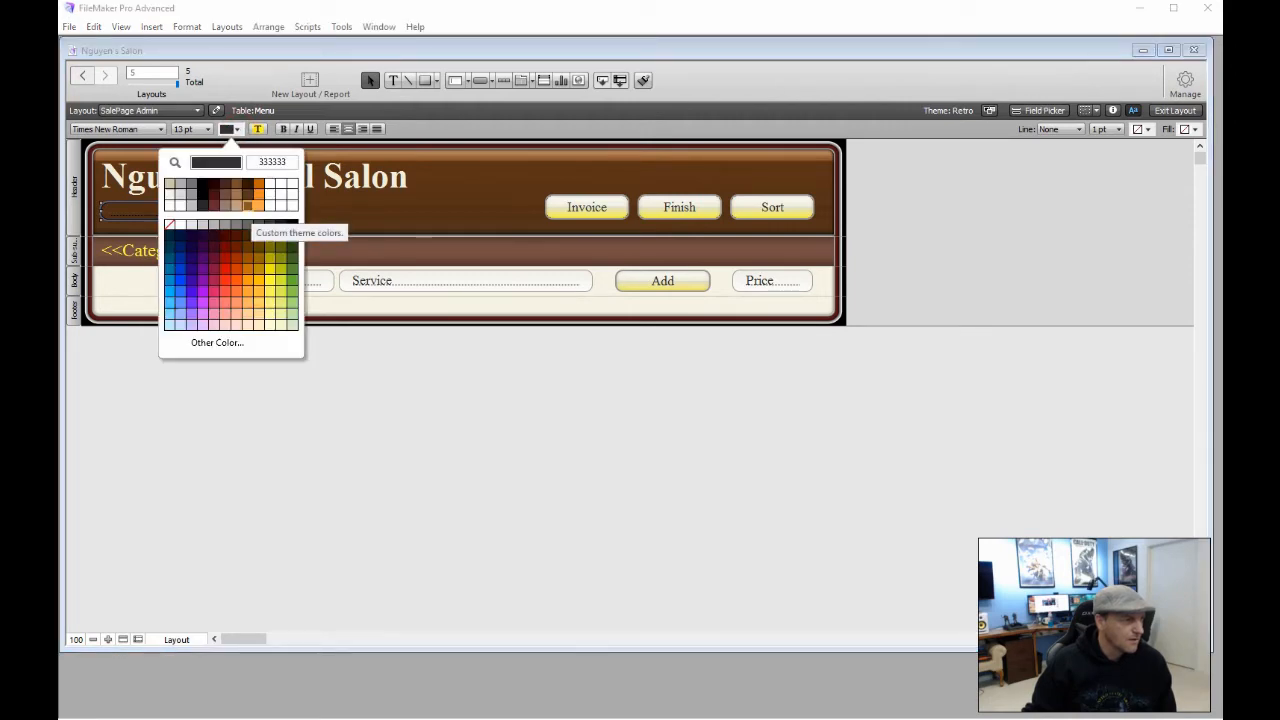
{"action": "left_click", "coordinate": [247, 206]}
{"action": "left_click", "coordinate": [266, 323]}
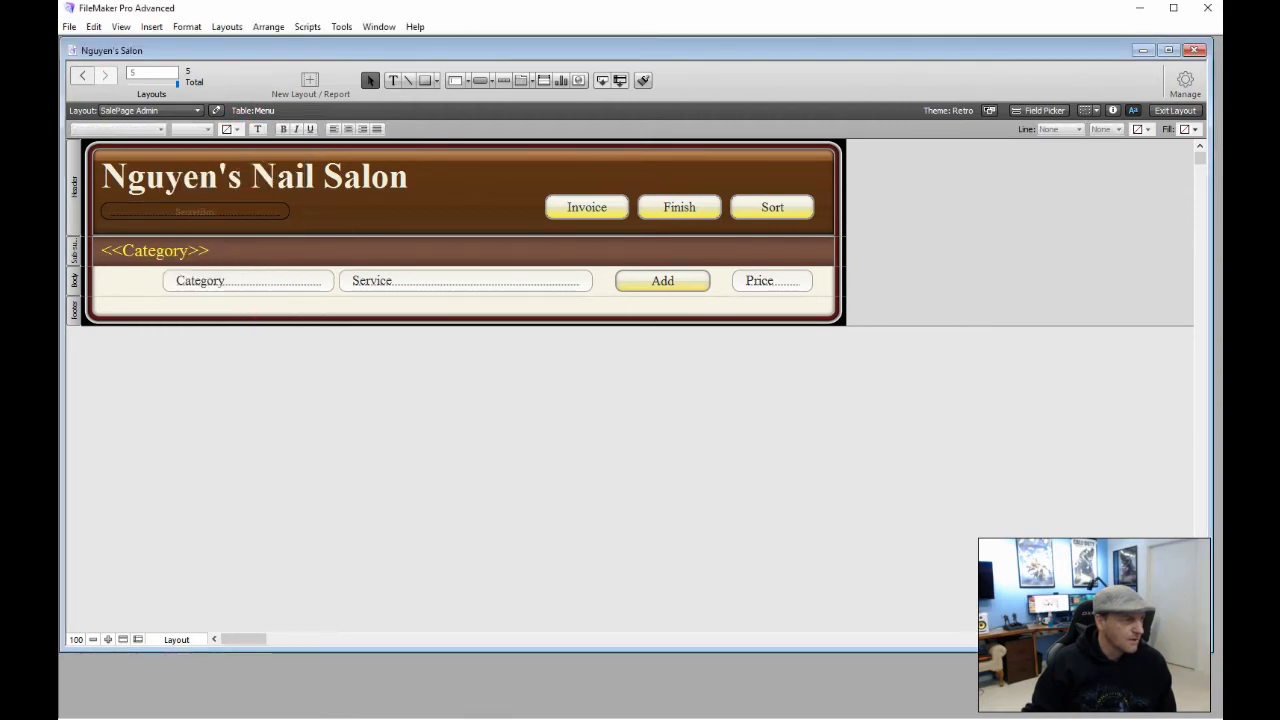
{"action": "left_click", "coordinate": [217, 211]}
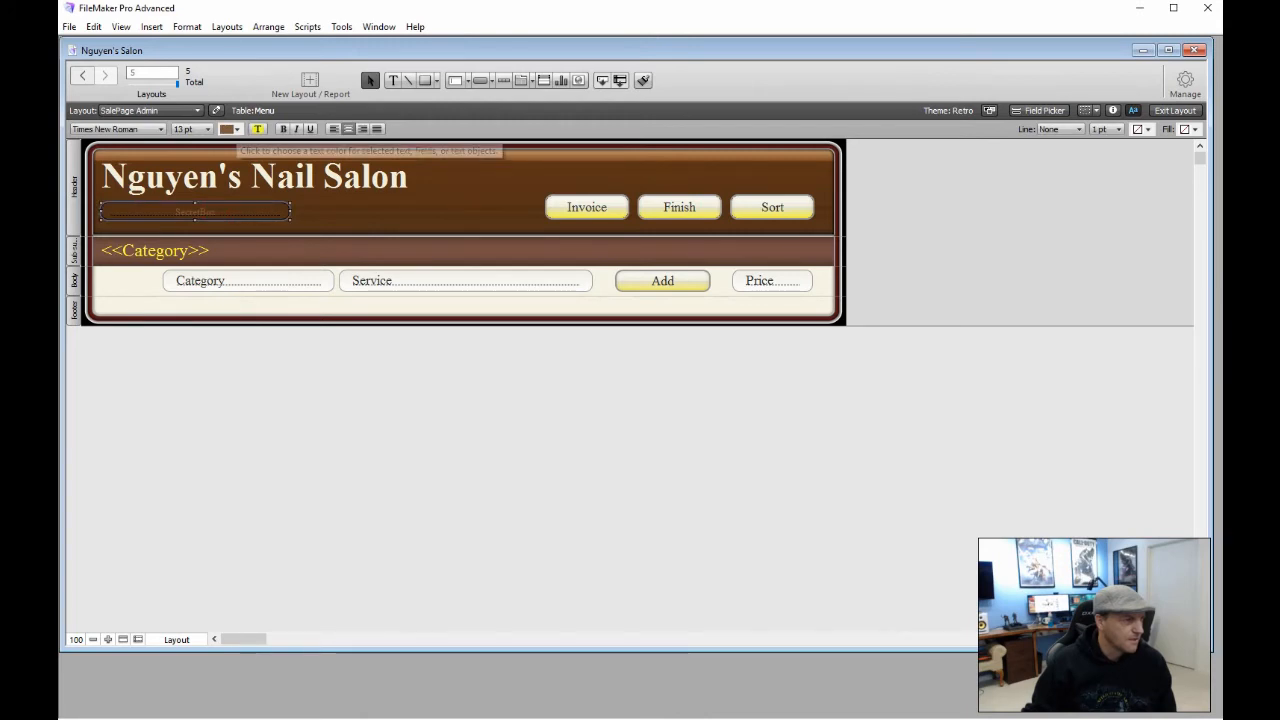
{"action": "left_click", "coordinate": [230, 129]}
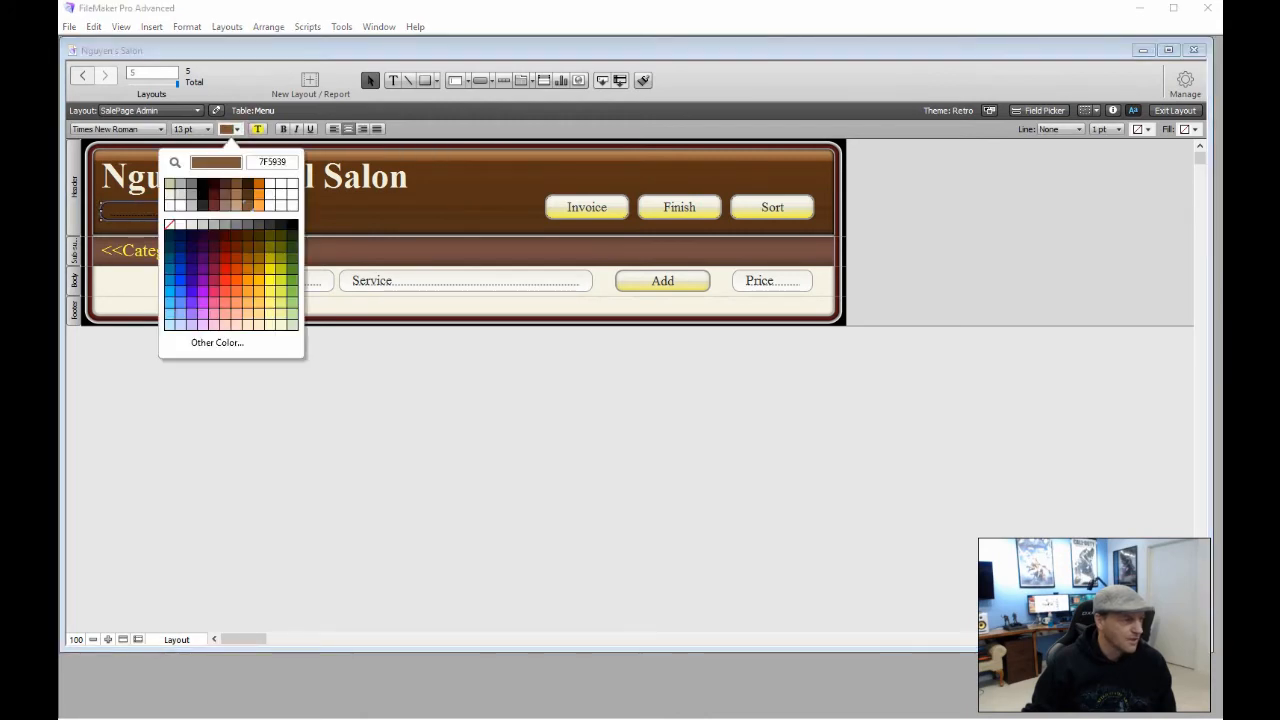
{"action": "left_click", "coordinate": [266, 357]}
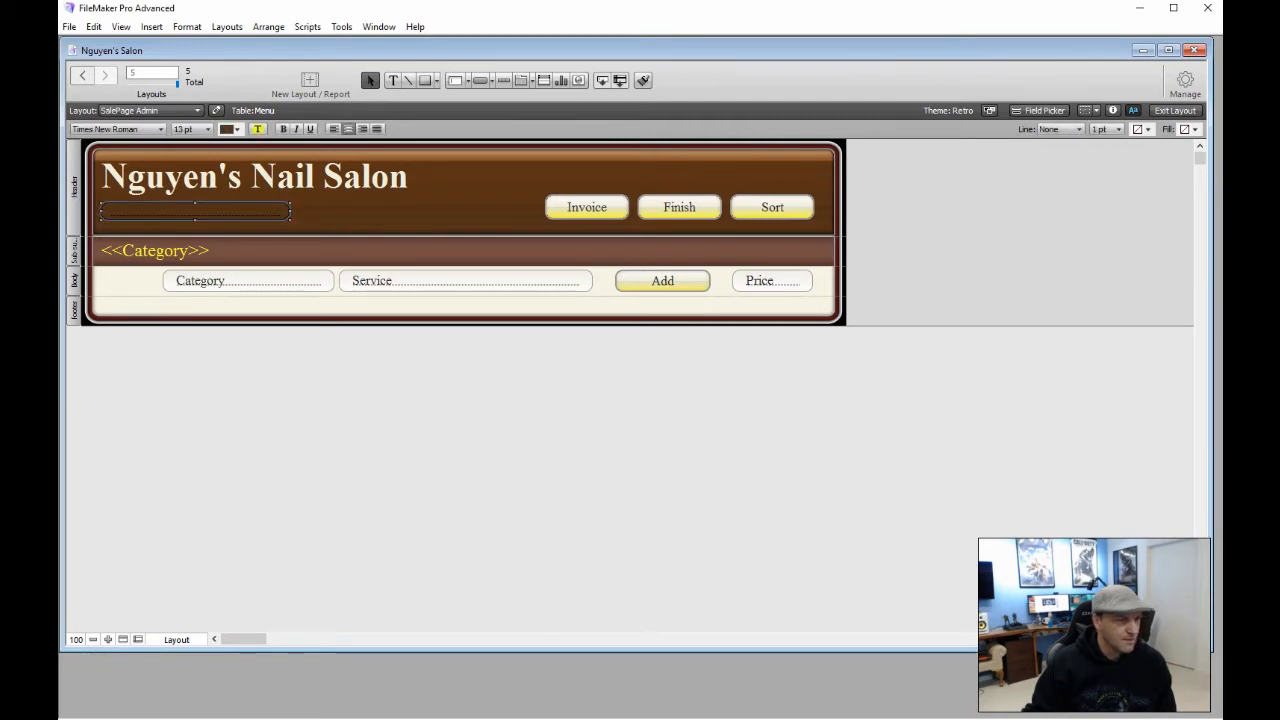
{"action": "left_click", "coordinate": [1119, 162]}
{"action": "left_click", "coordinate": [1170, 110]}
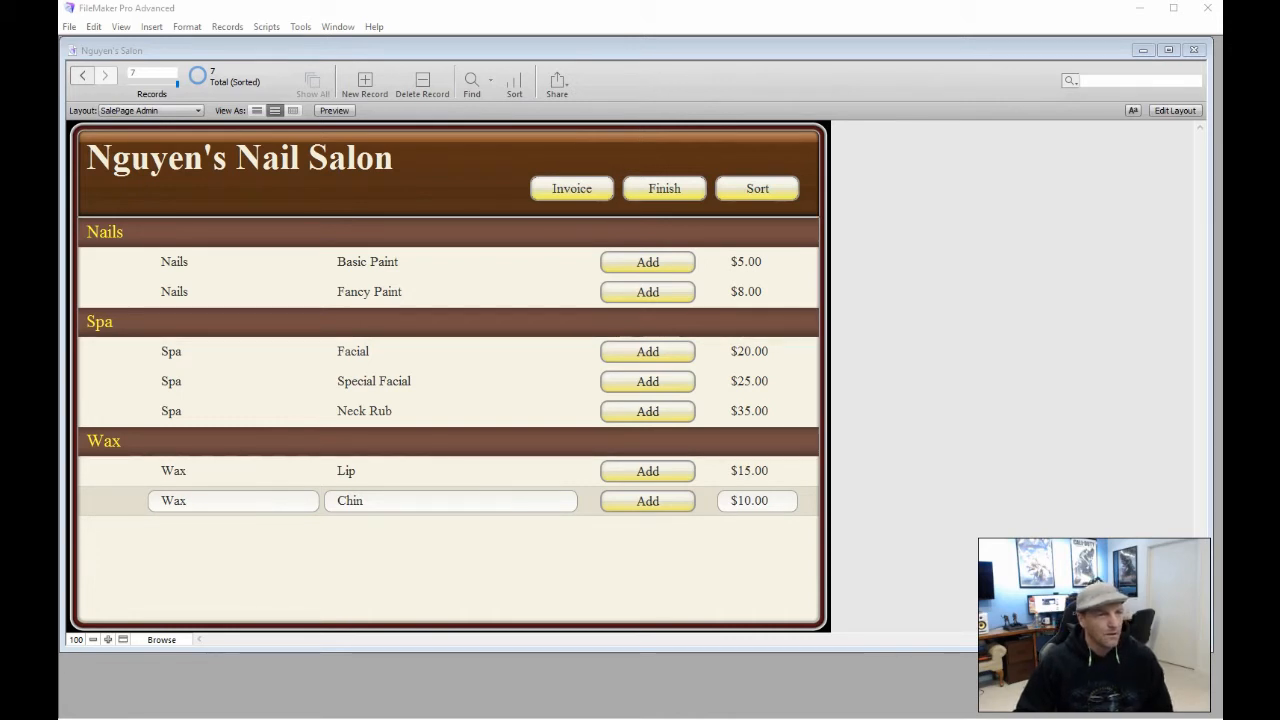
Re-enter Layout mode on SalePage Admin and pick the Popover Button tool
{"action": "left_click", "coordinate": [1175, 111]}
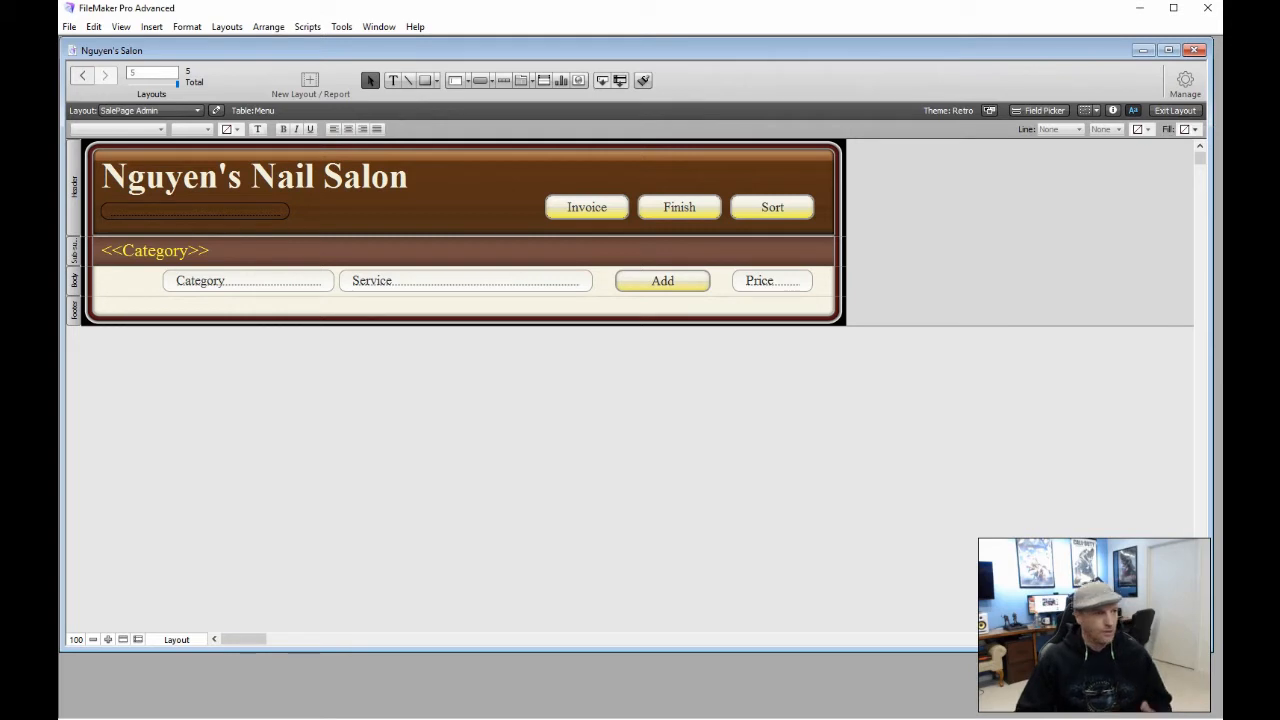
{"action": "left_click", "coordinate": [491, 81]}
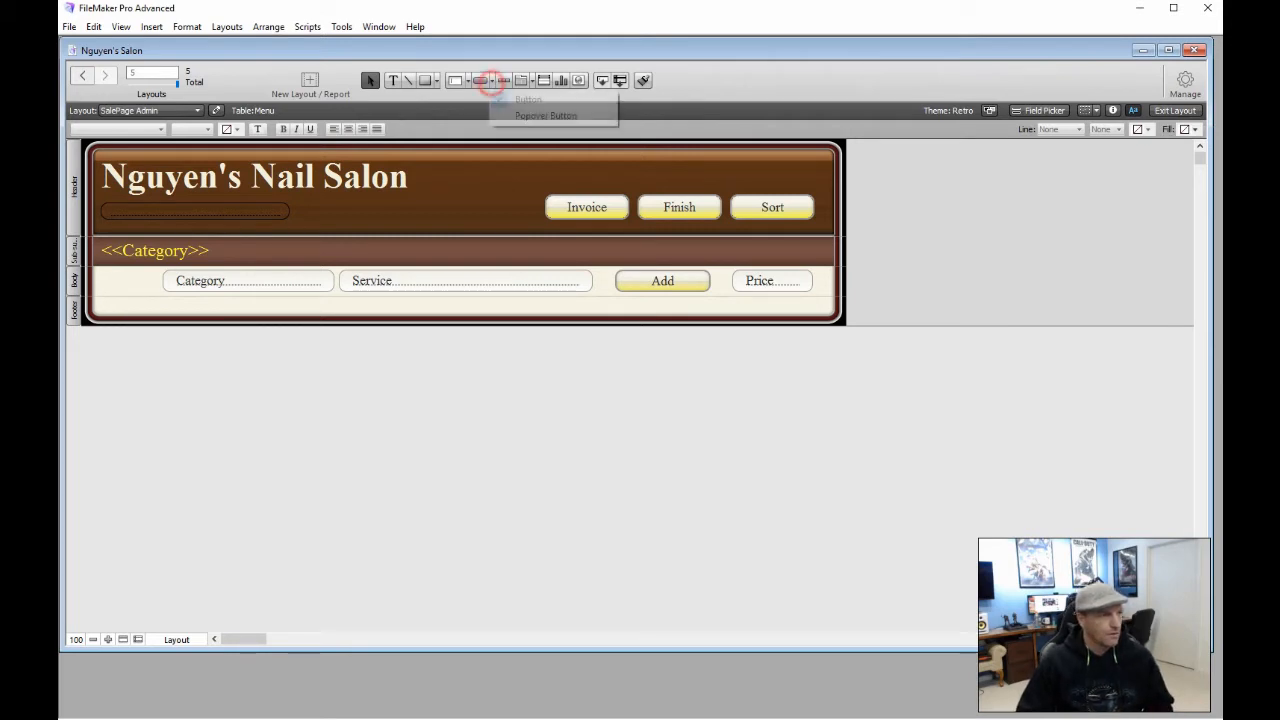
{"action": "left_click", "coordinate": [533, 116]}
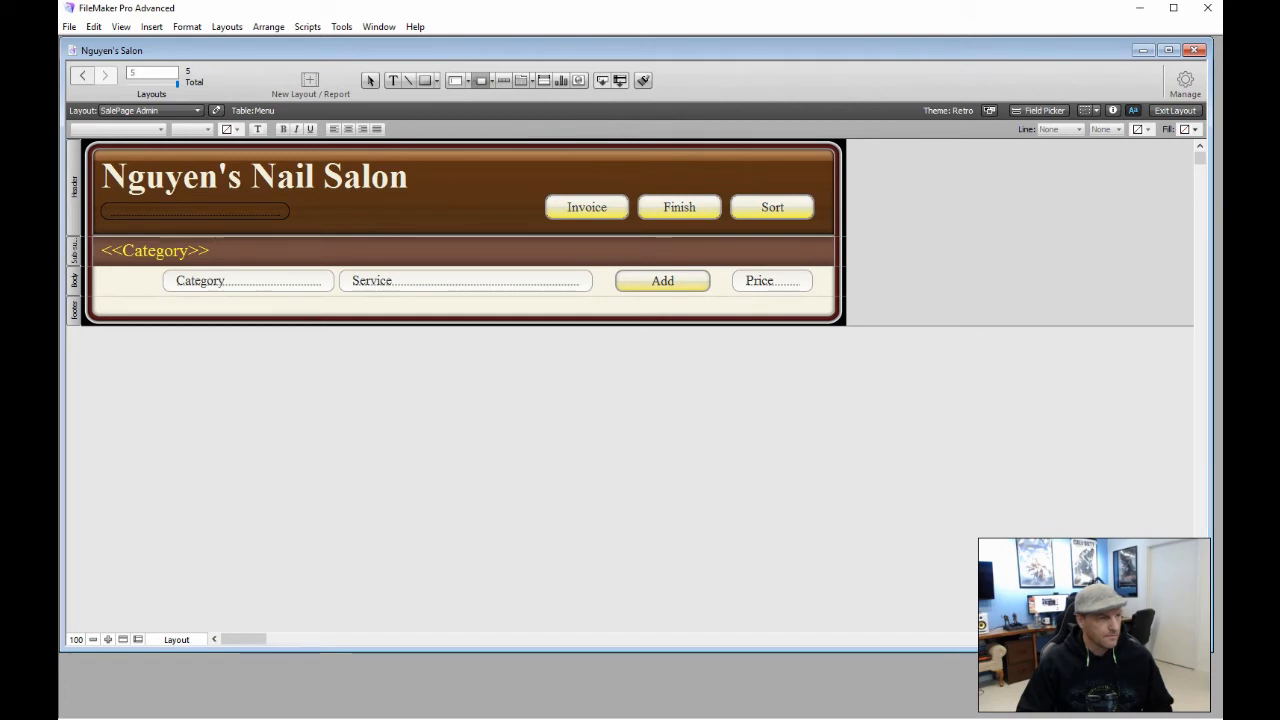
Draw a popover button over Finish, labelled Finish, with its popover titled 'Sales Associate'
{"action": "left_click_drag", "start_coordinate": [639, 195], "coordinate": [720, 219]}
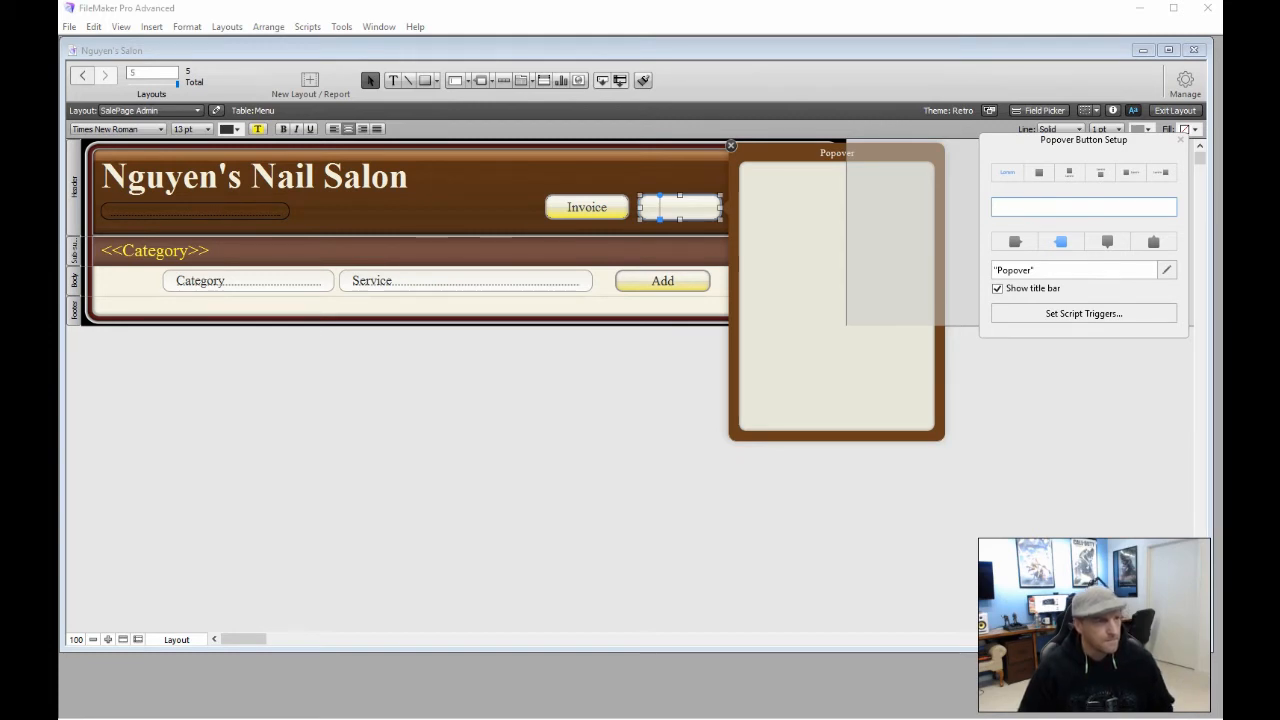
{"action": "type", "text": "F"}
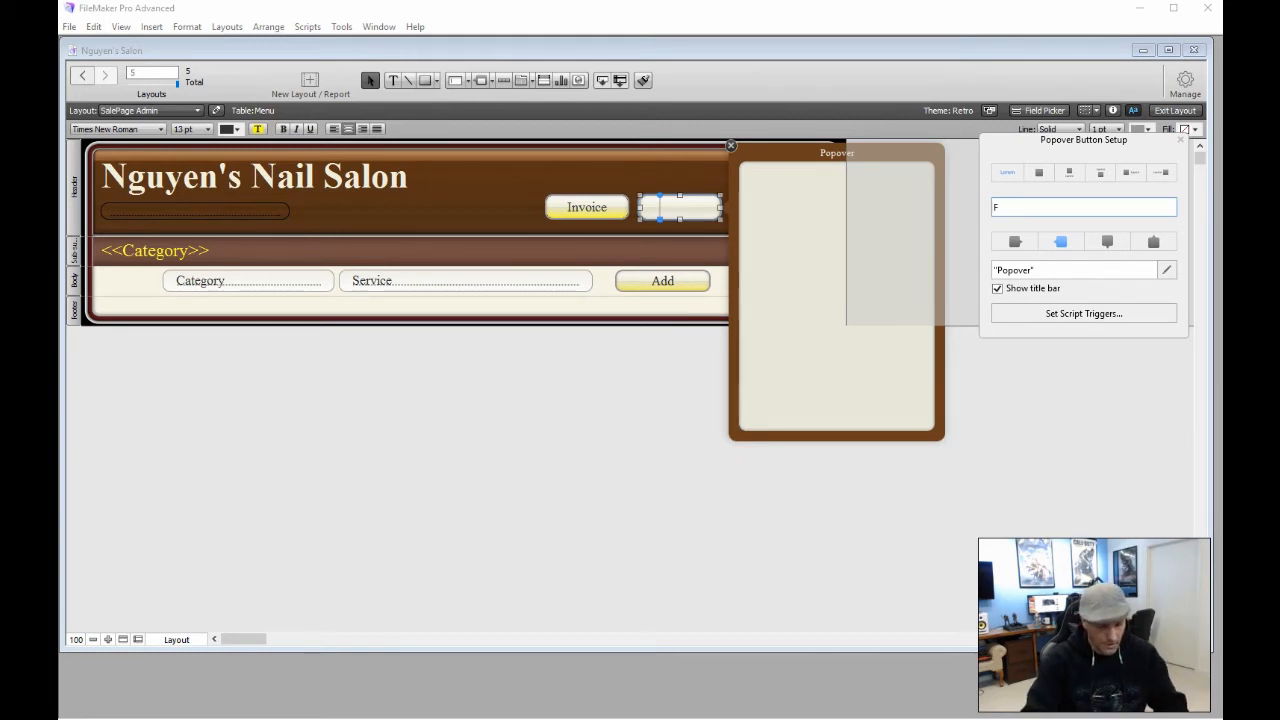
{"action": "type", "text": "inish"}
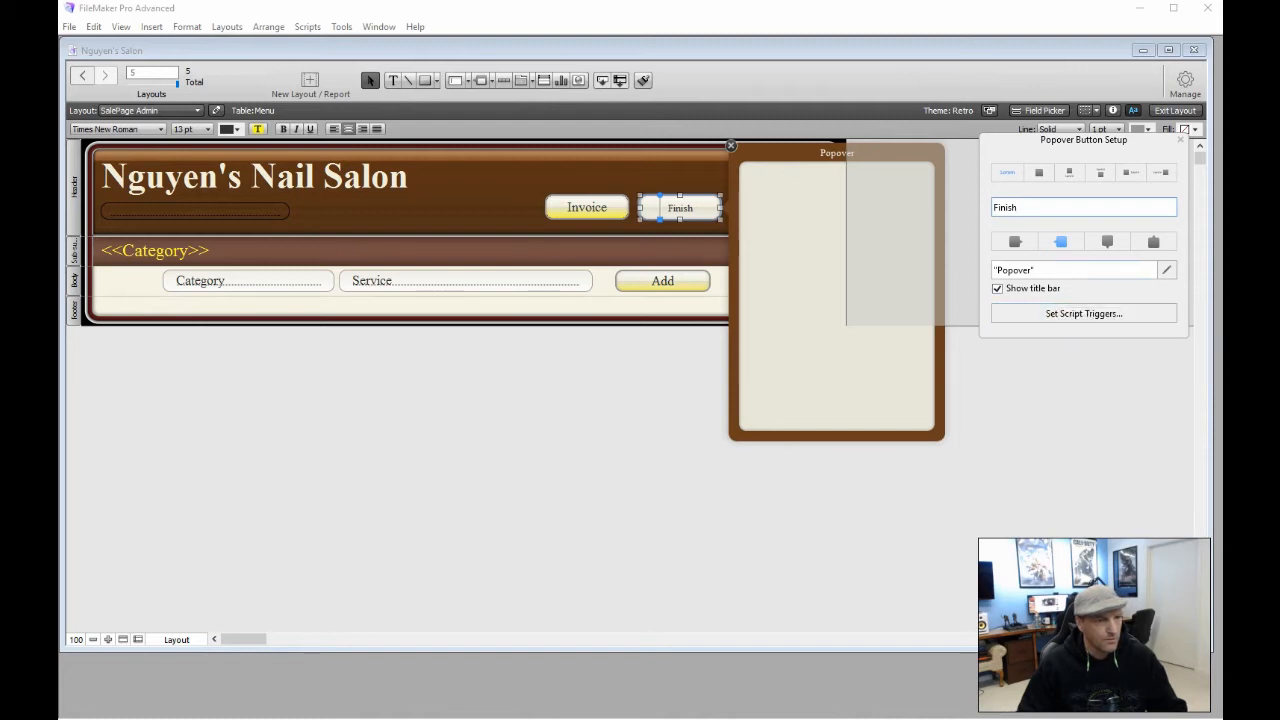
{"action": "left_click", "coordinate": [1045, 270]}
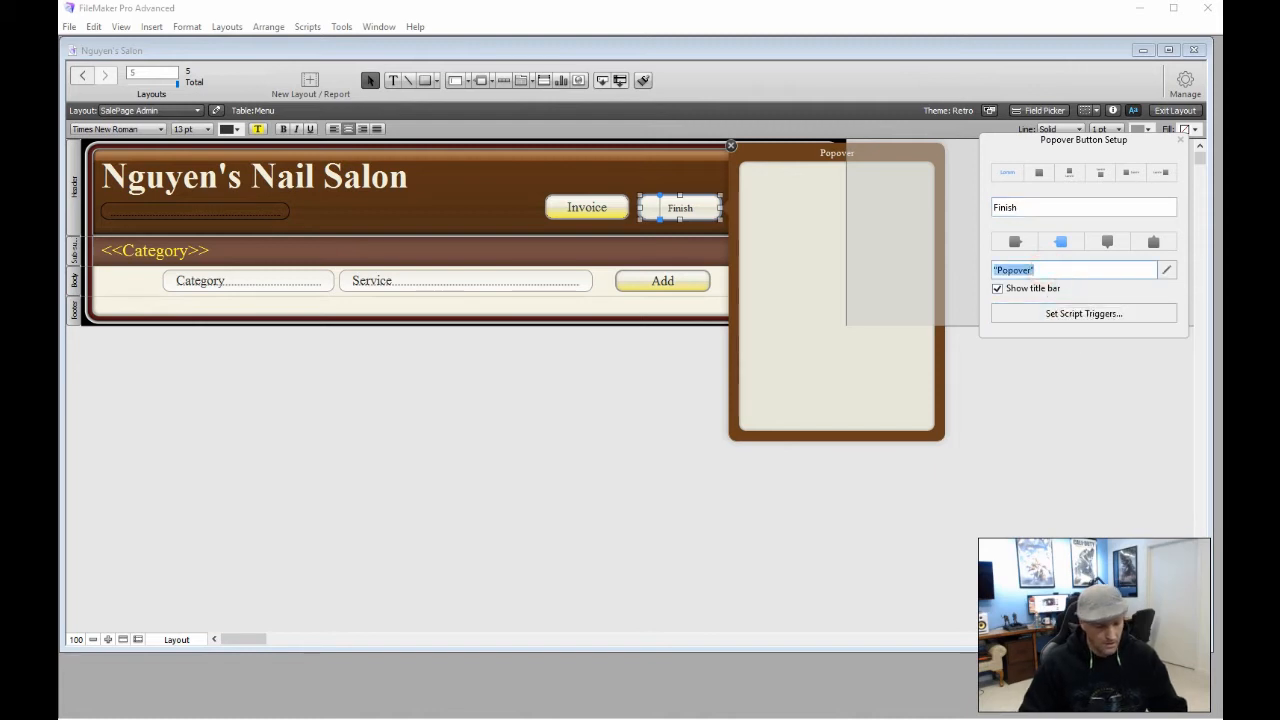
{"action": "type", "text": "Sales "}
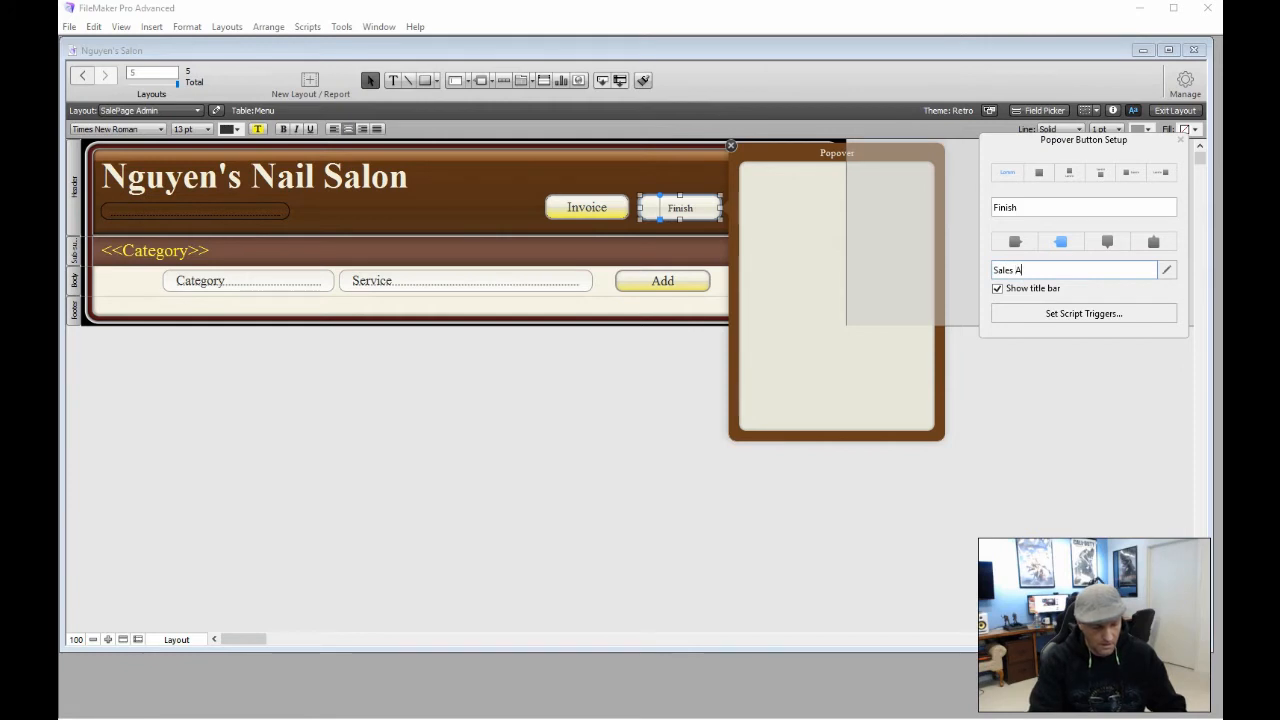
{"action": "type", "text": "Associate"}
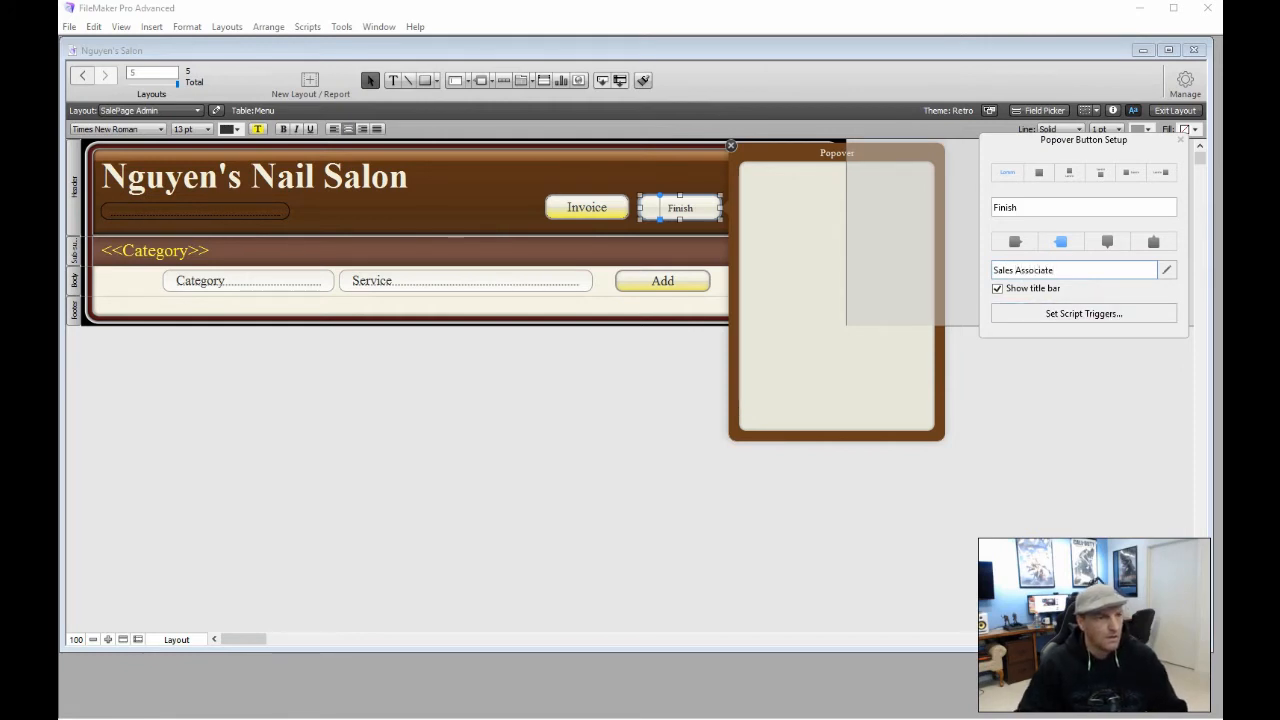
{"action": "left_click", "coordinate": [1051, 387]}
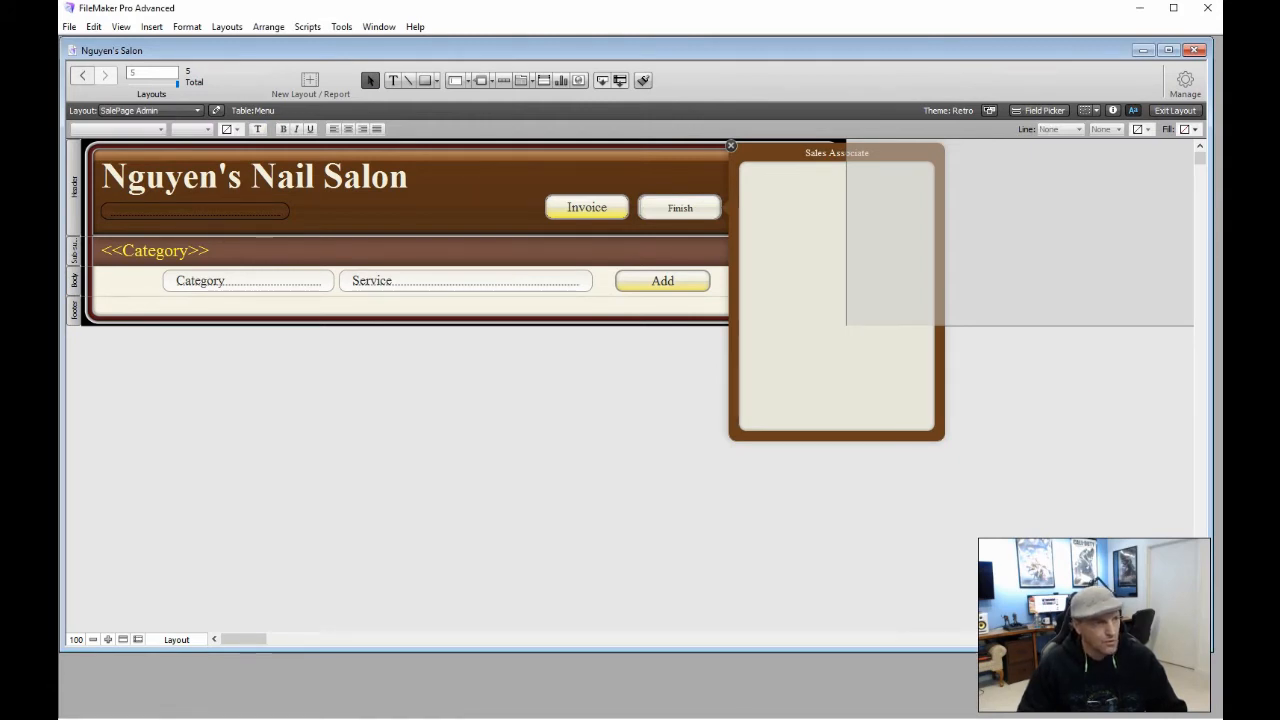
{"action": "scroll", "coordinate": [1068, 399], "scroll_direction": "down", "scroll_amount": 1}
{"action": "scroll", "coordinate": [1068, 399], "scroll_direction": "up", "scroll_amount": 1}
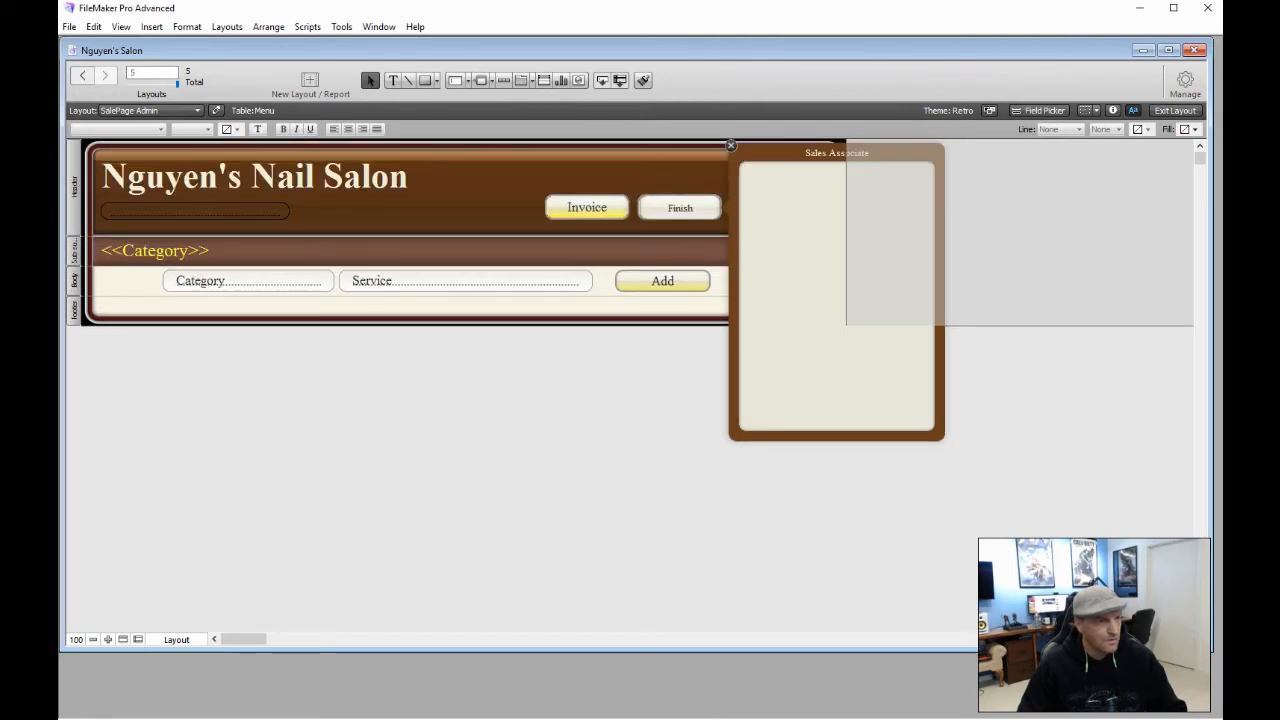
Place a copy of the Finish button higher in the header and set its text to 18 pt
{"action": "left_click", "coordinate": [731, 146]}
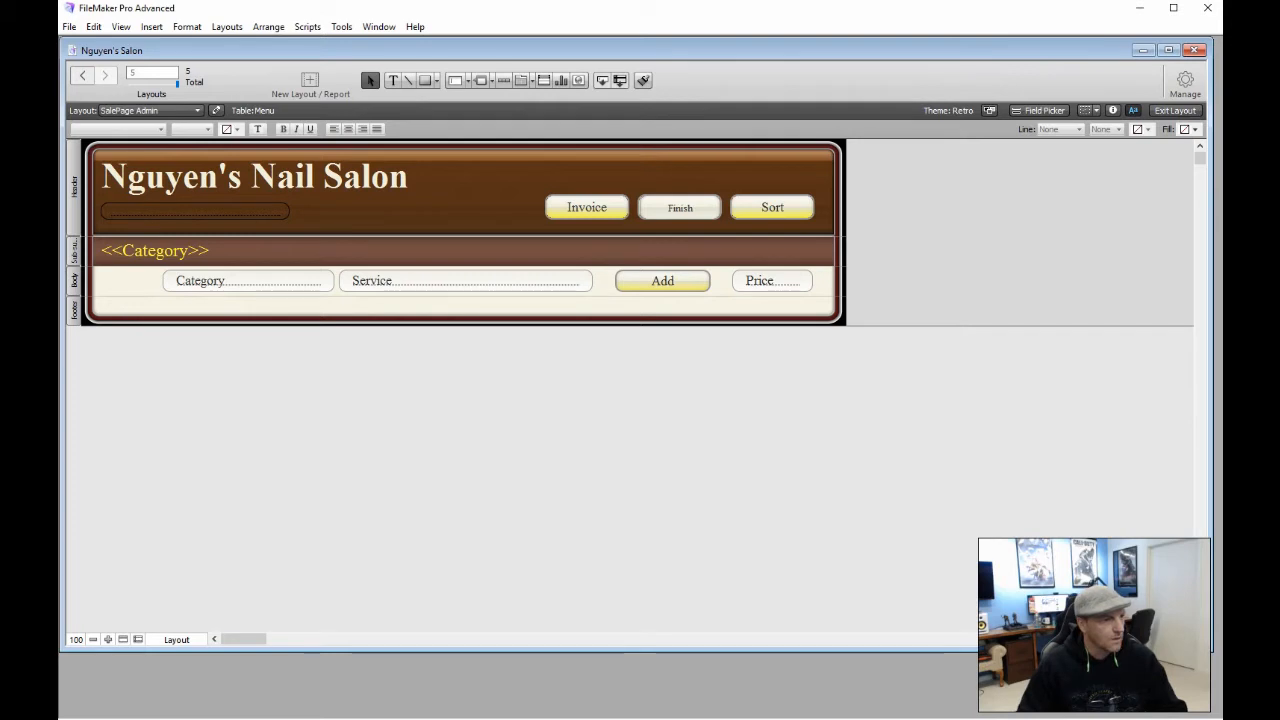
{"action": "left_click_drag", "start_coordinate": [686, 206], "coordinate": [722, 172]}
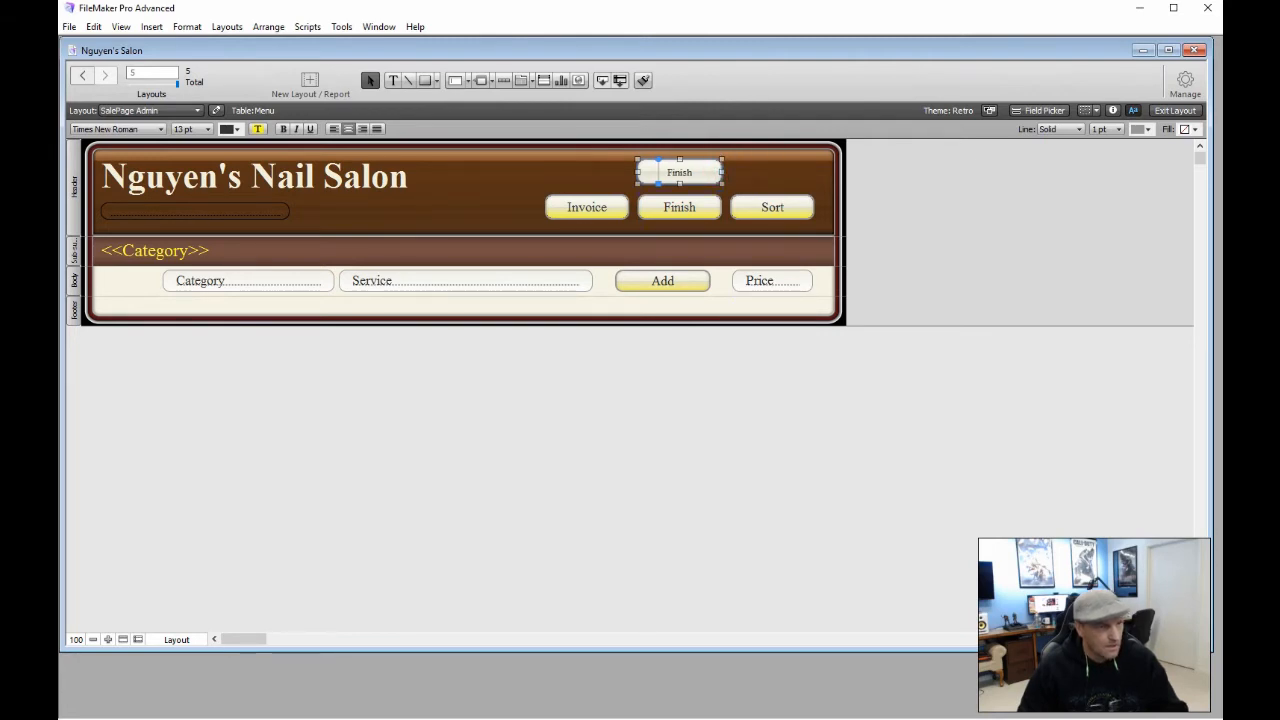
{"action": "left_click", "coordinate": [207, 129]}
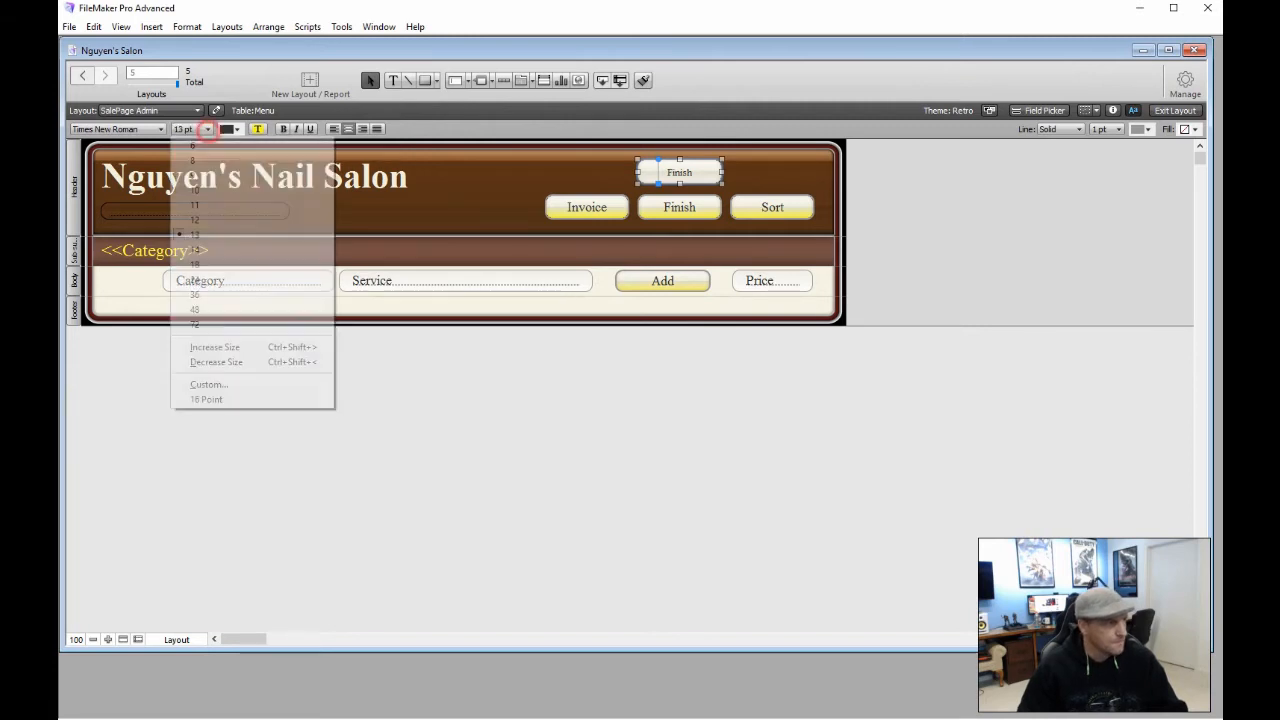
{"action": "left_click", "coordinate": [200, 263]}
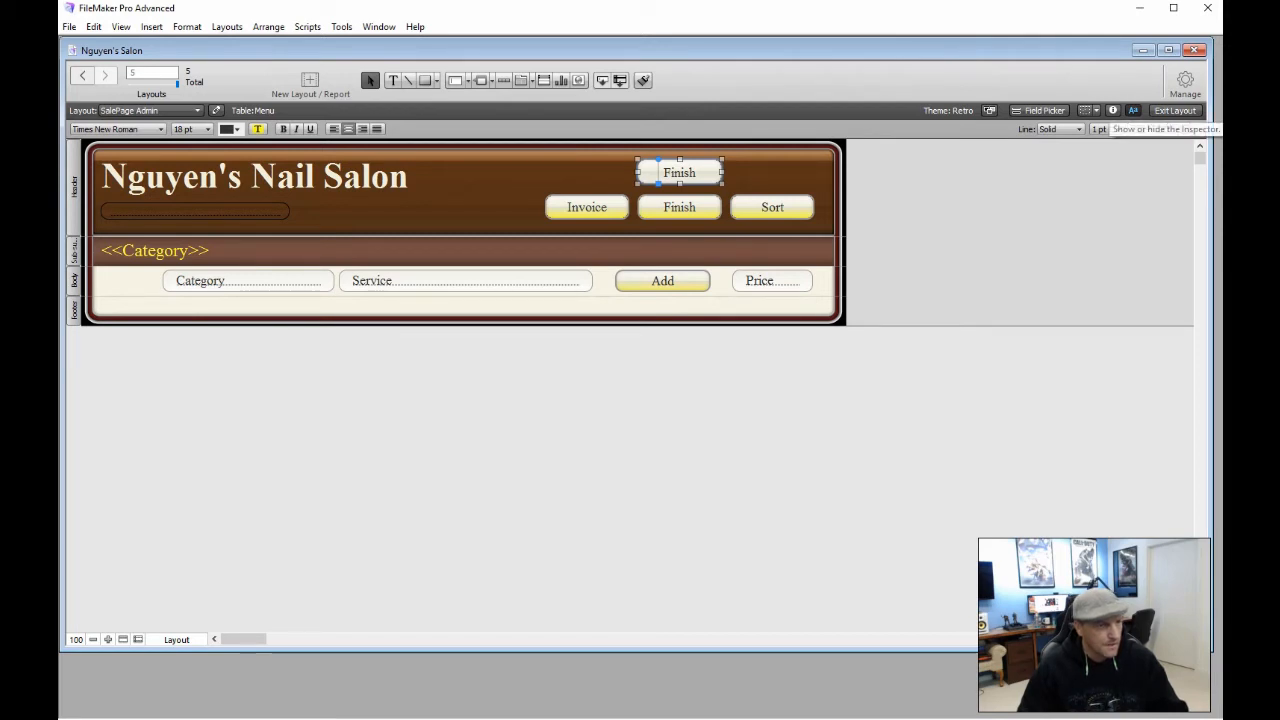
Give the copy a yellow gradient end and 2 pt border, then delete the original Finish button
{"action": "left_click", "coordinate": [1112, 110]}
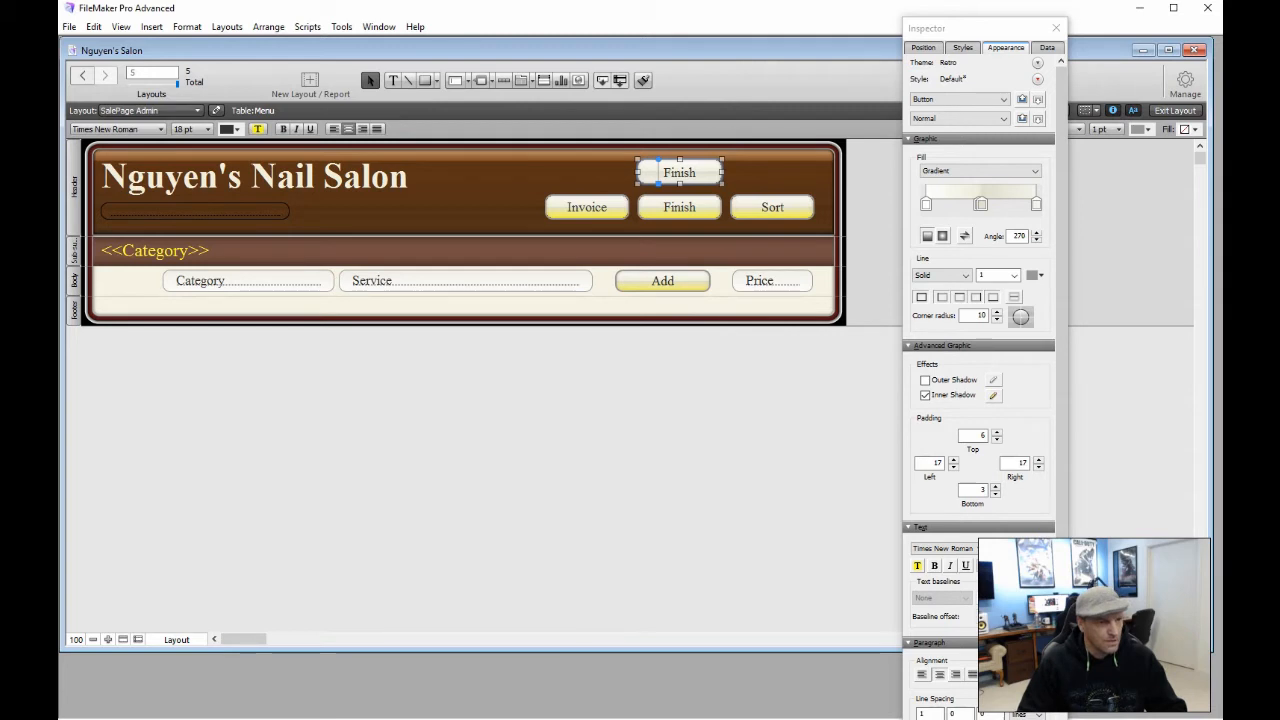
{"action": "left_click", "coordinate": [1036, 204]}
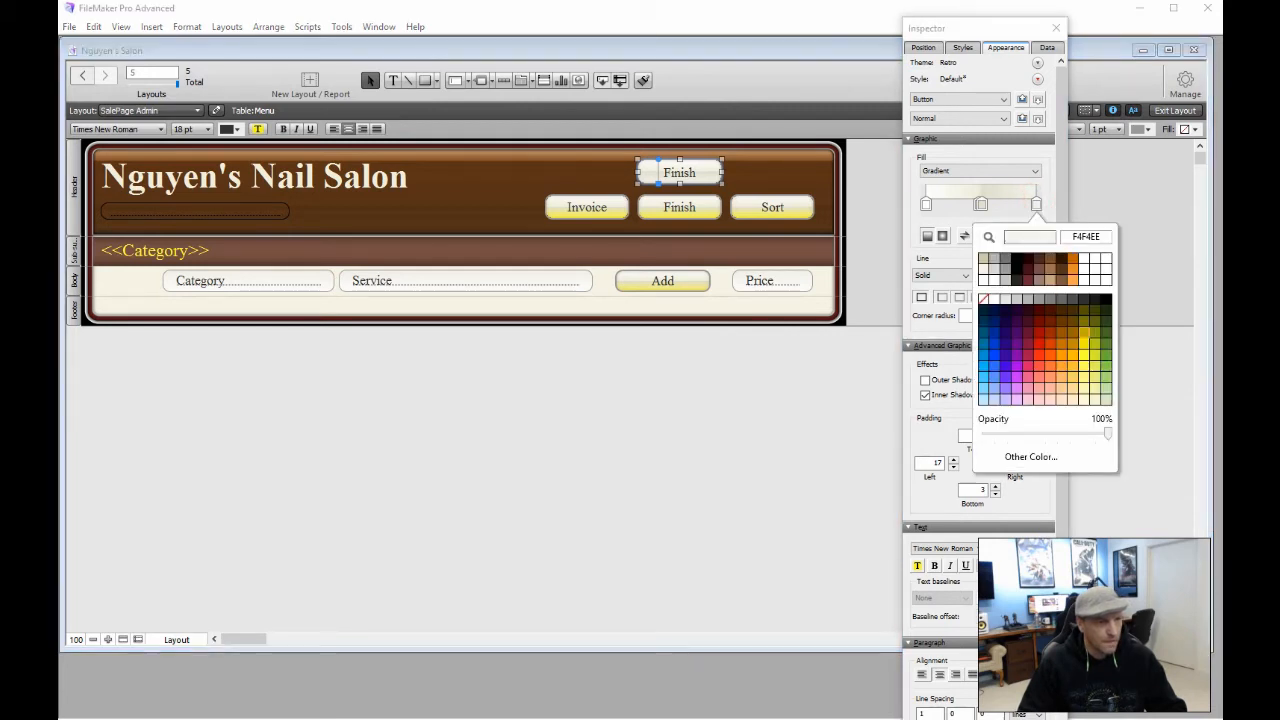
{"action": "left_click", "coordinate": [1086, 351]}
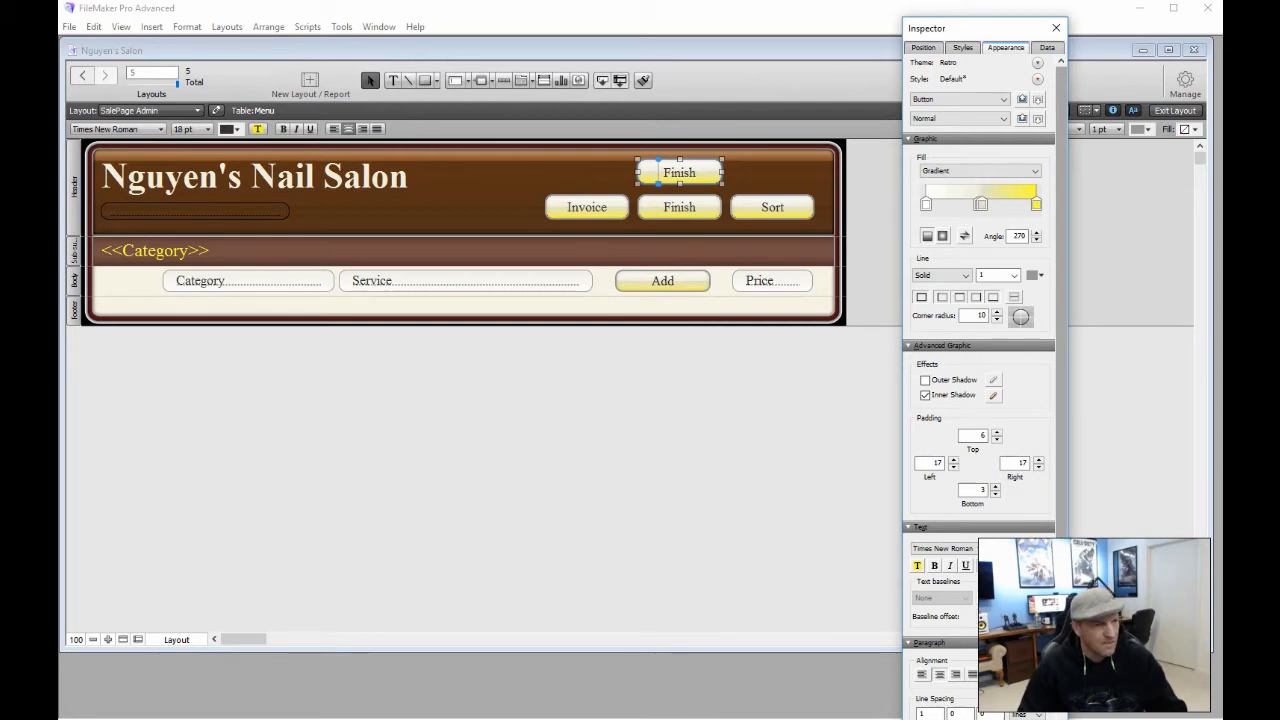
{"action": "left_click", "coordinate": [1014, 275]}
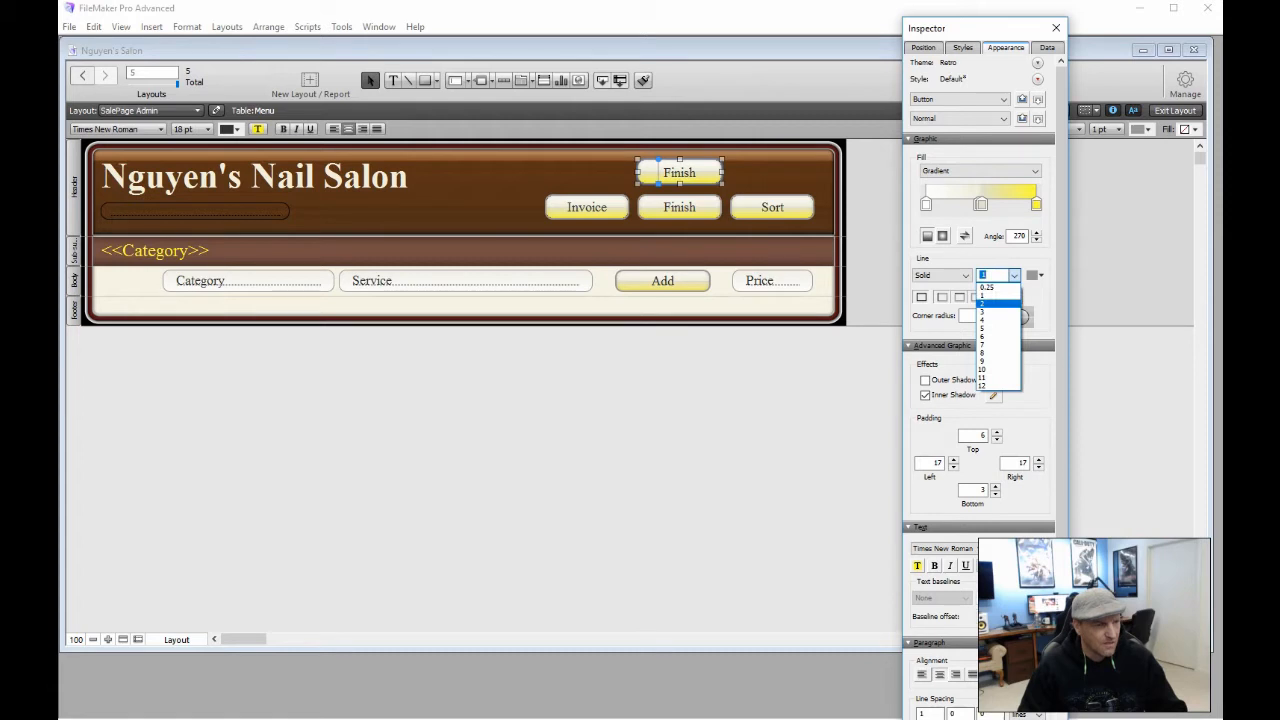
{"action": "left_click", "coordinate": [995, 302]}
{"action": "left_click", "coordinate": [814, 376]}
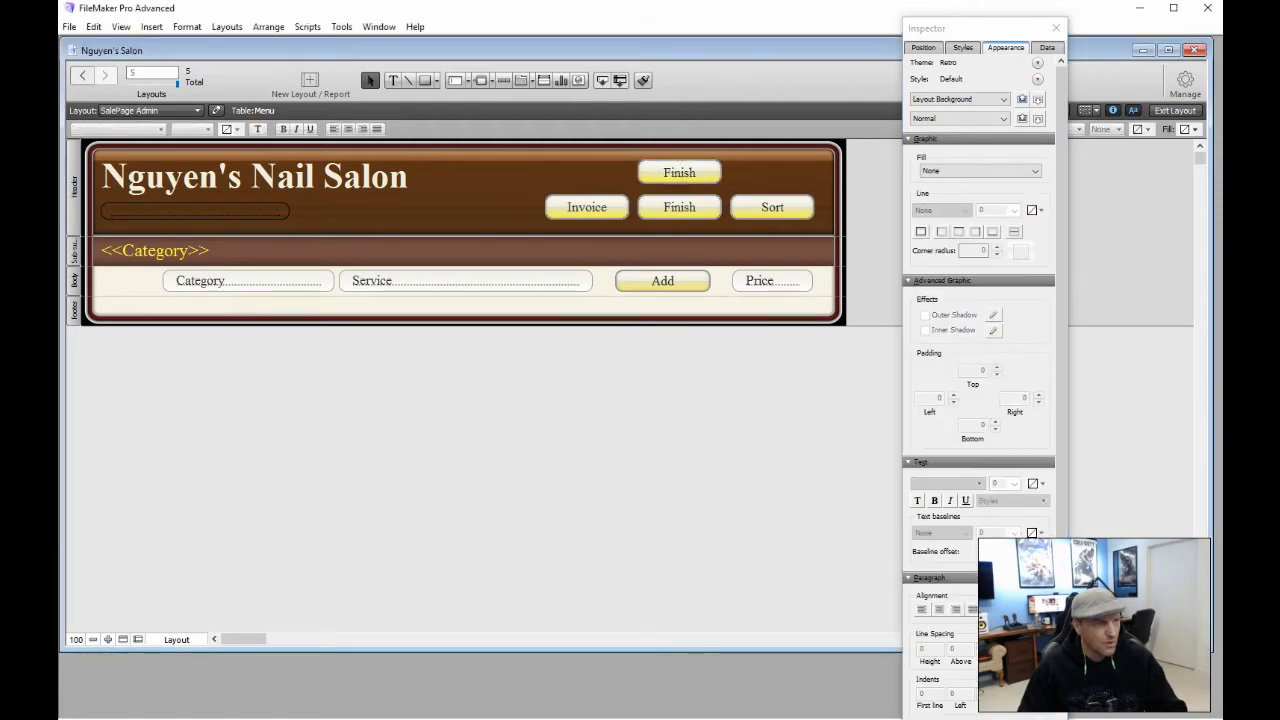
{"action": "left_click", "coordinate": [1056, 28]}
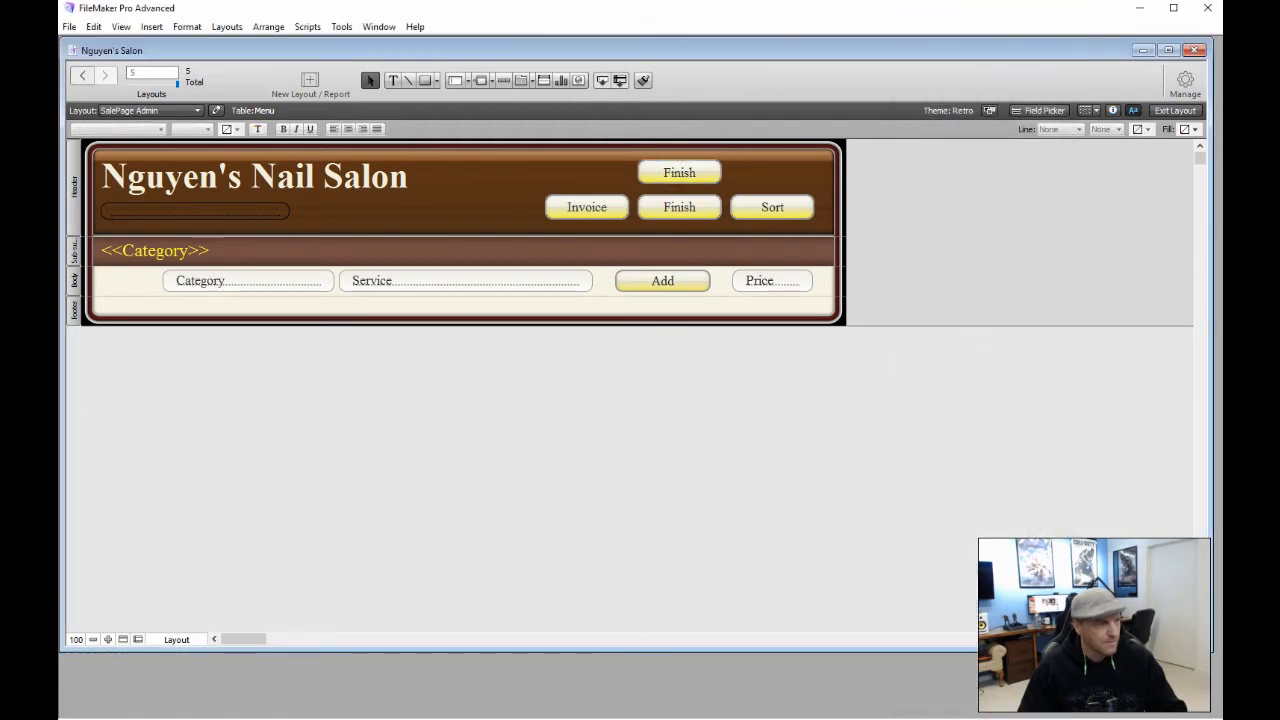
{"action": "left_click", "coordinate": [679, 207]}
{"action": "key", "text": "Delete"}
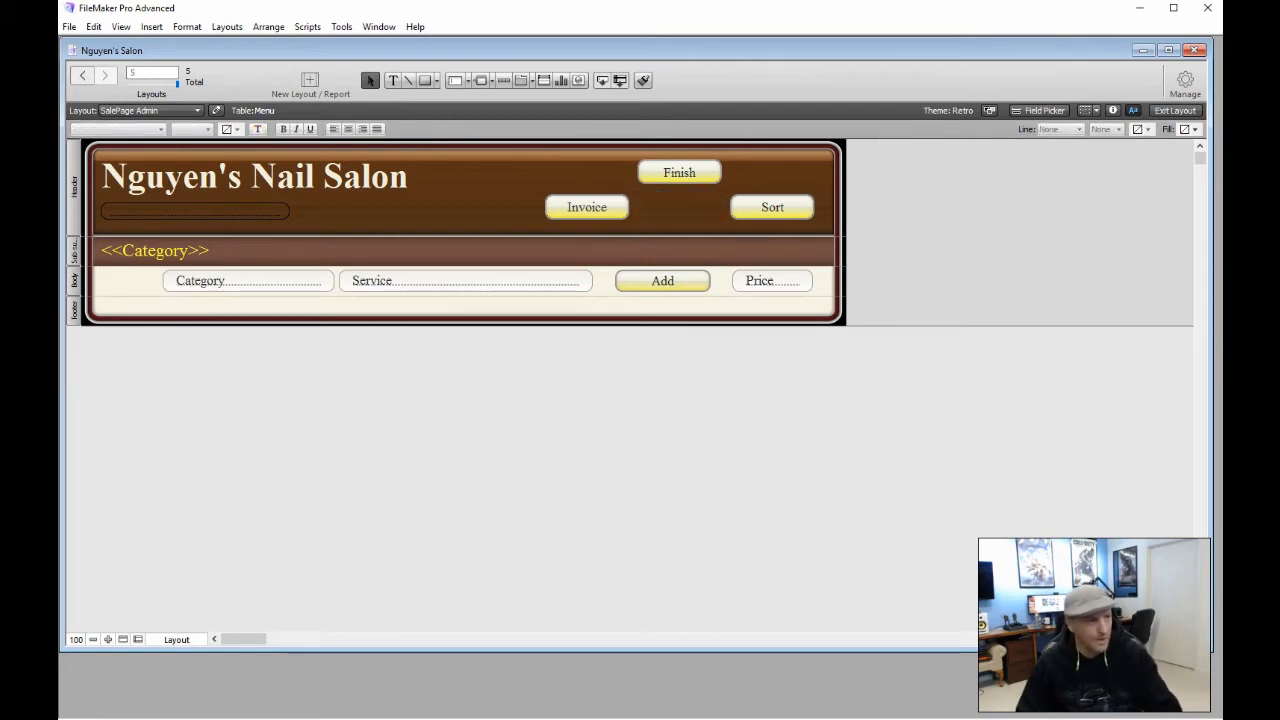
Move Finish between Invoice and Sort and lower its top padding to 3
{"action": "left_click_drag", "start_coordinate": [679, 172], "coordinate": [680, 207]}
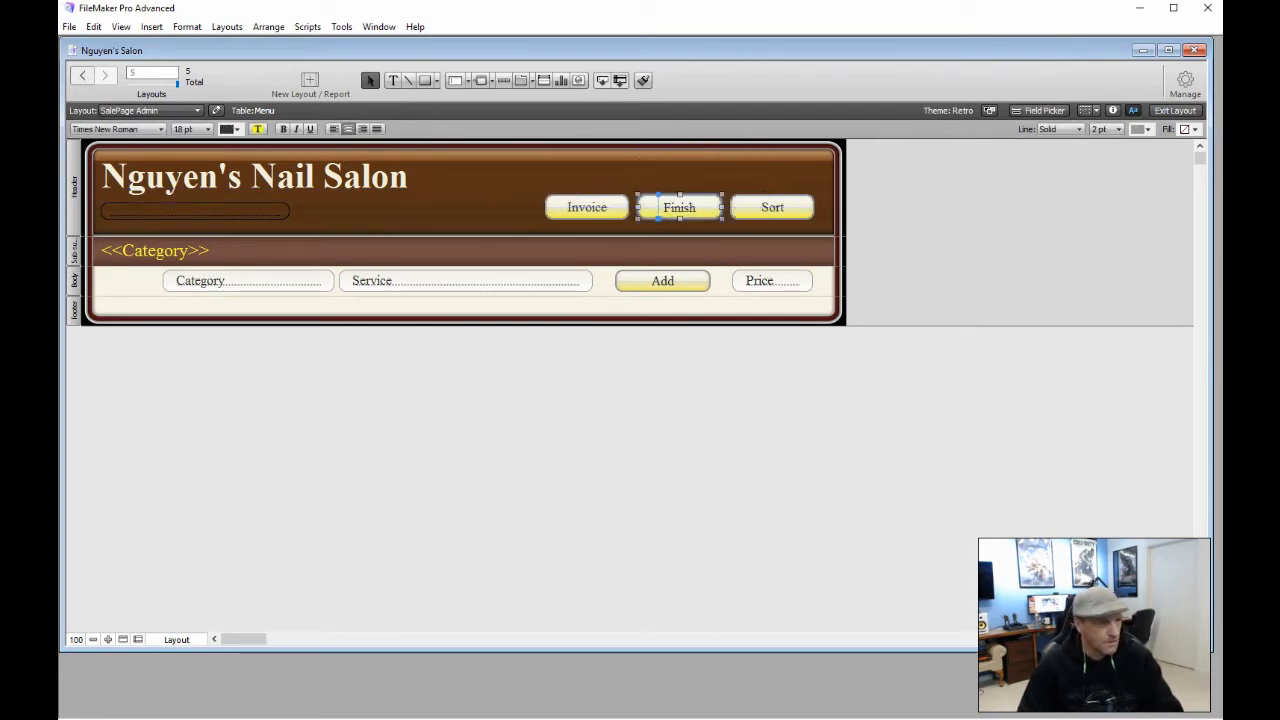
{"action": "left_click", "coordinate": [1112, 110]}
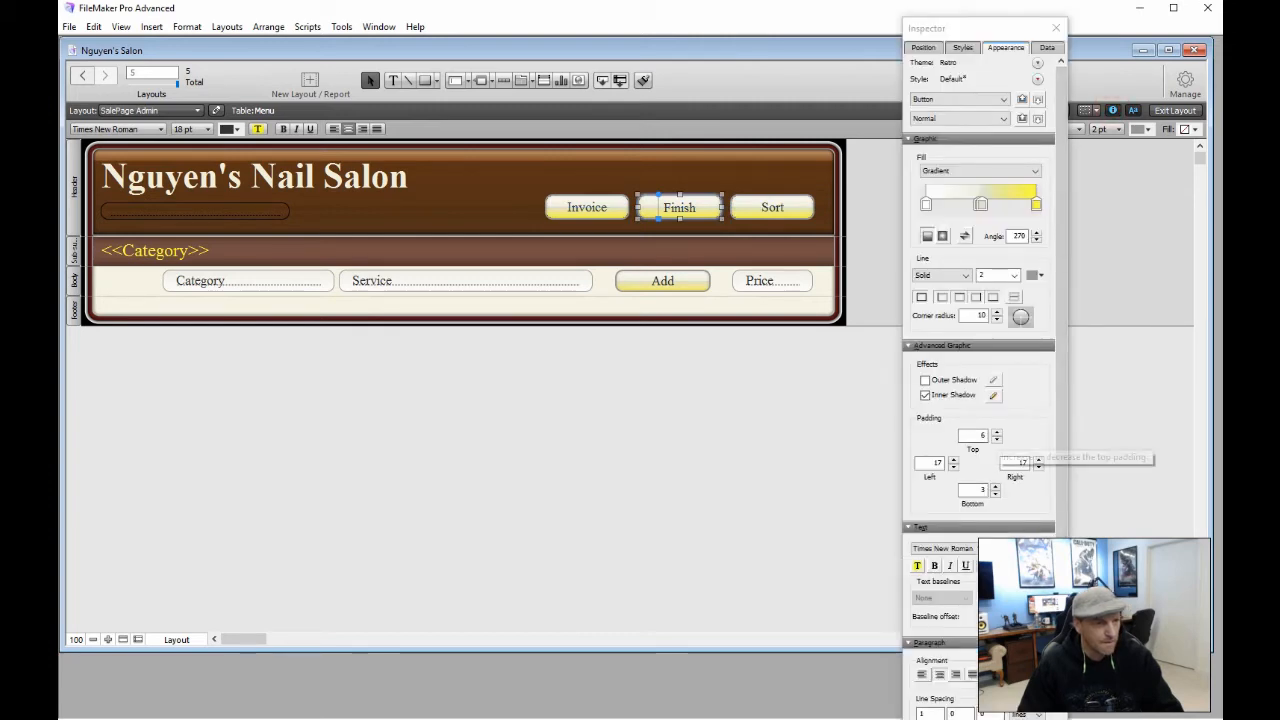
{"action": "left_click", "coordinate": [996, 433]}
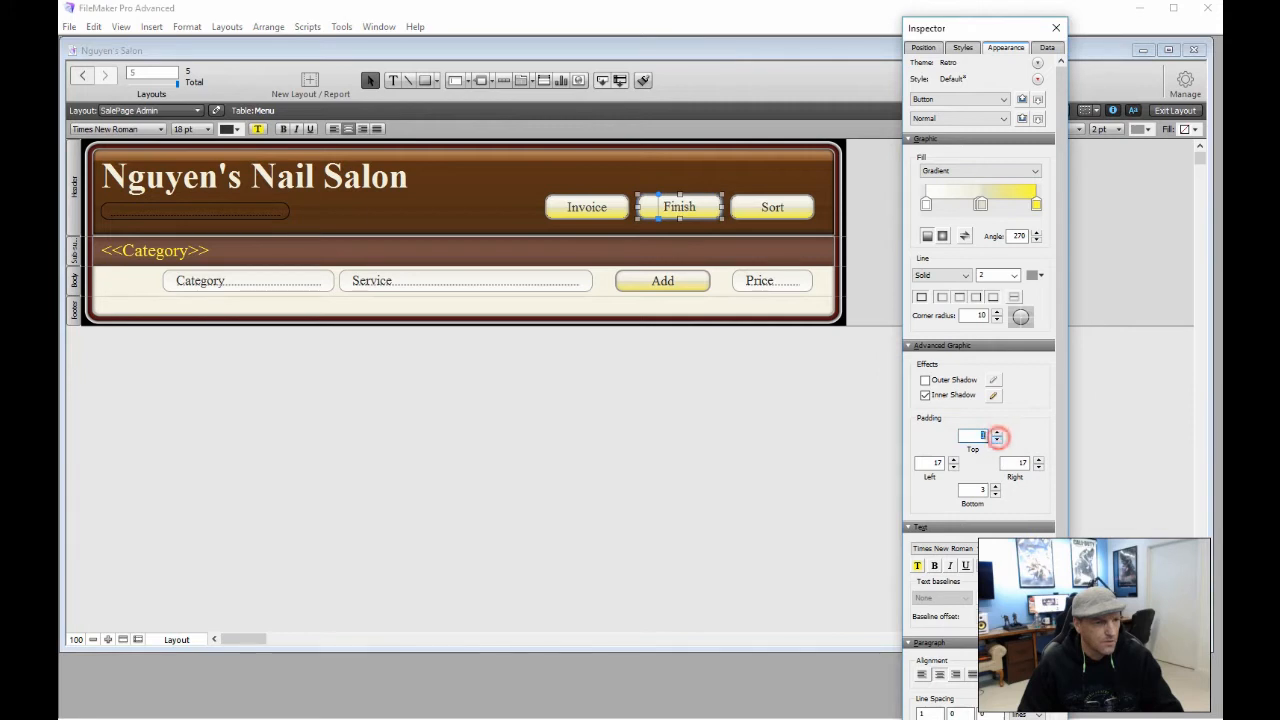
{"action": "left_click", "coordinate": [803, 455]}
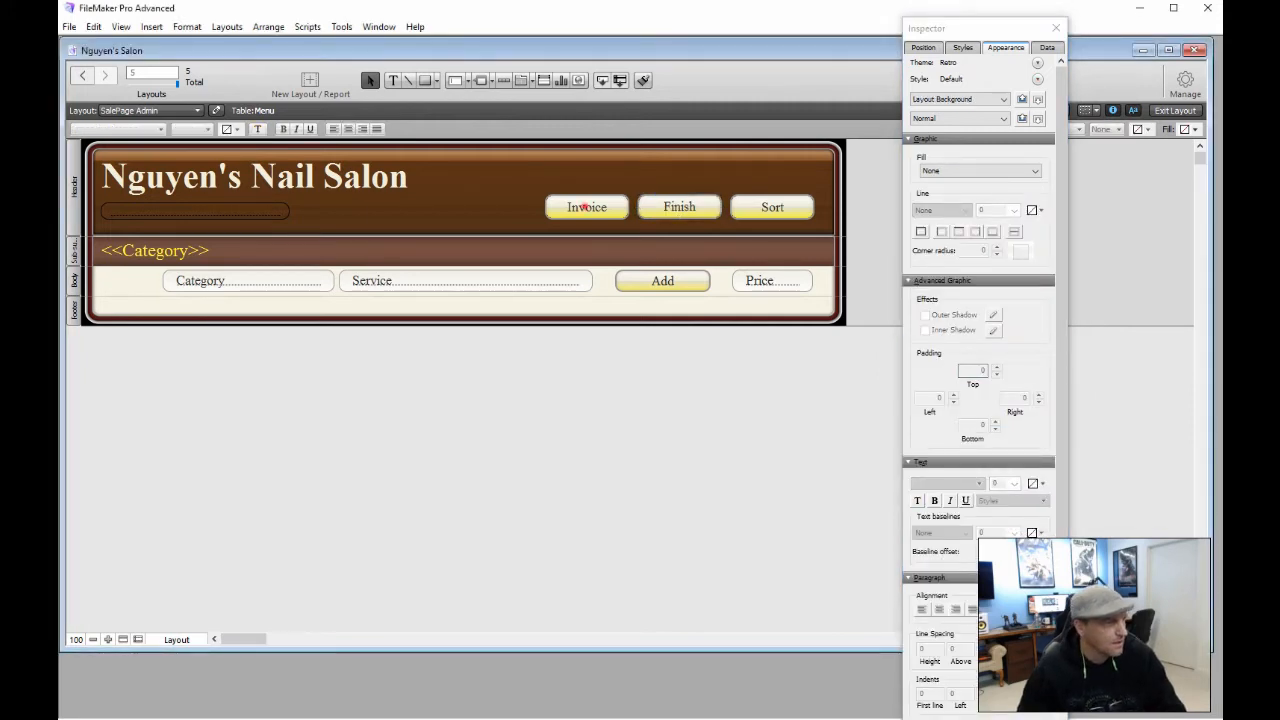
Compare the Invoice, Finish and Sort button padding, then close the Inspector
{"action": "left_click", "coordinate": [585, 207]}
{"action": "left_click", "coordinate": [676, 207]}
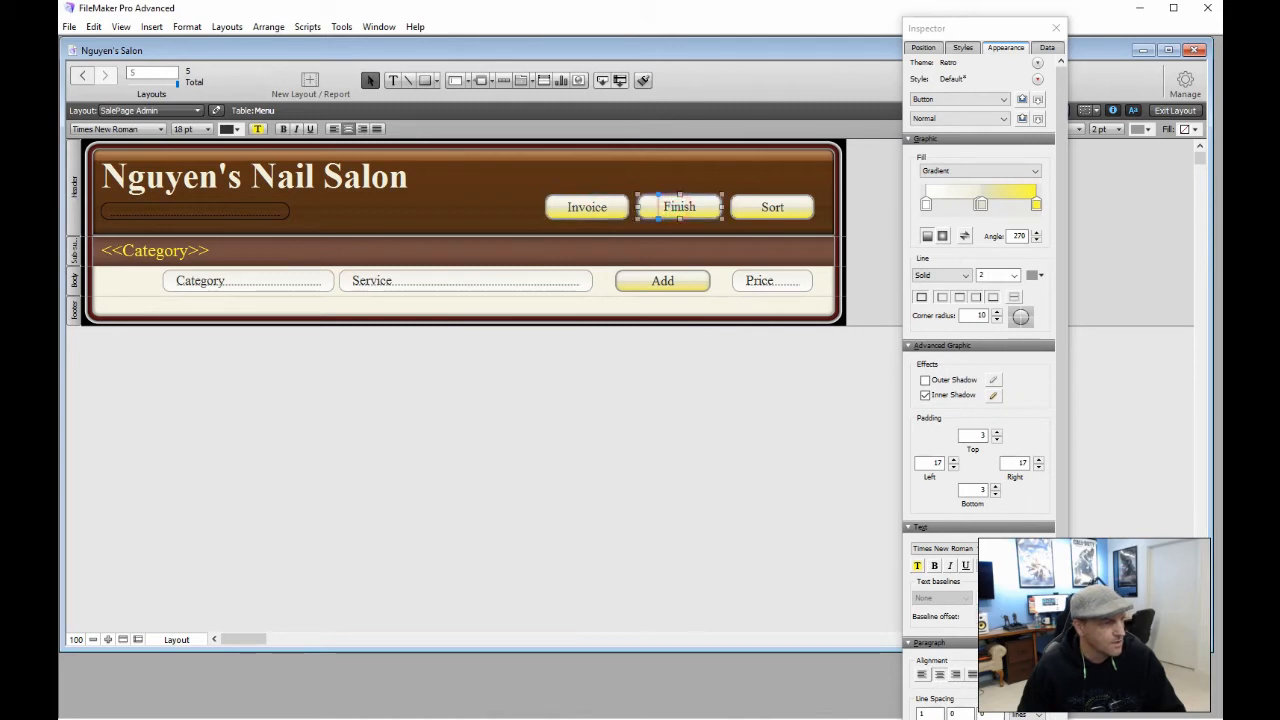
{"action": "left_click", "coordinate": [773, 208]}
{"action": "left_click", "coordinate": [685, 389]}
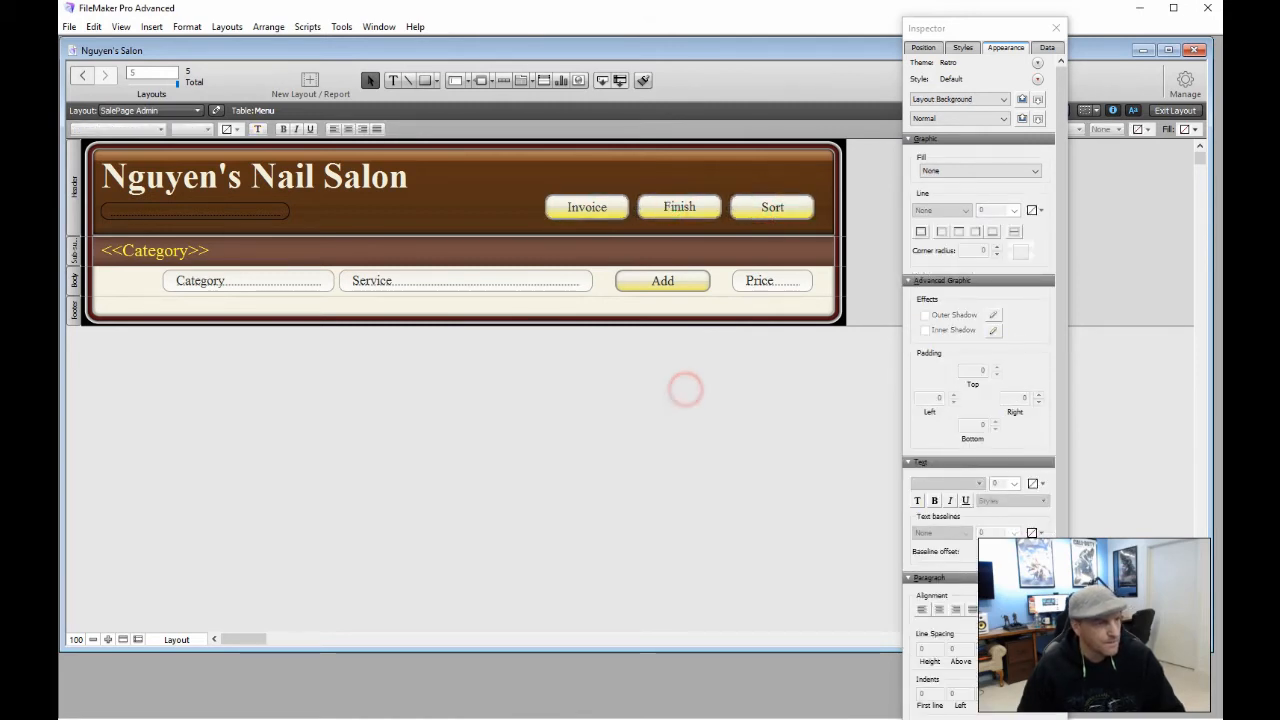
{"action": "left_click", "coordinate": [1056, 28]}
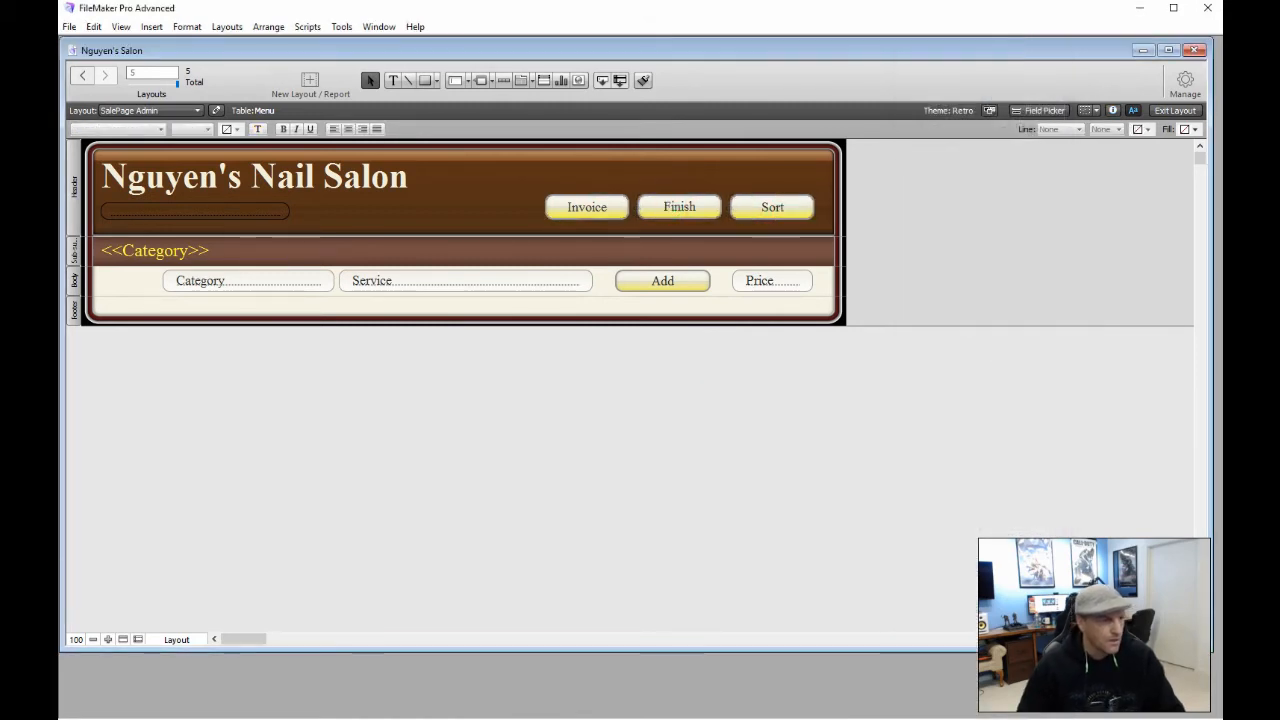
{"action": "left_click", "coordinate": [686, 206]}
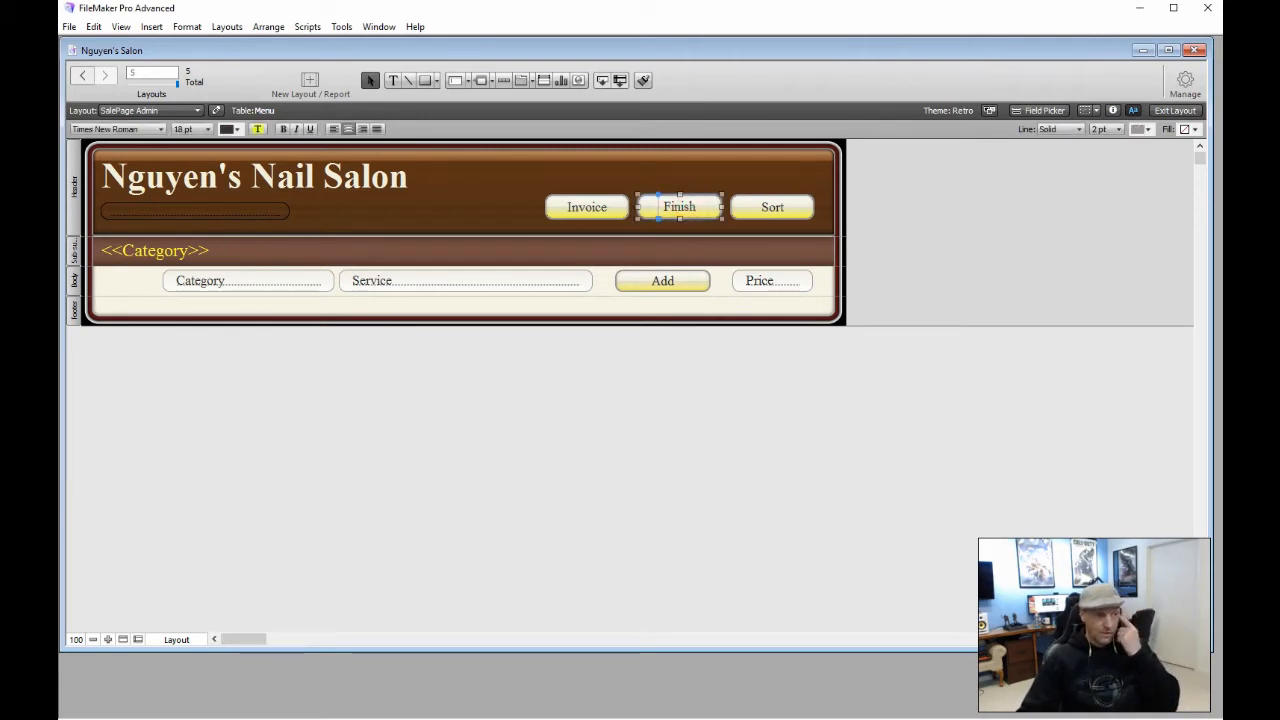
{"action": "left_click", "coordinate": [694, 207]}
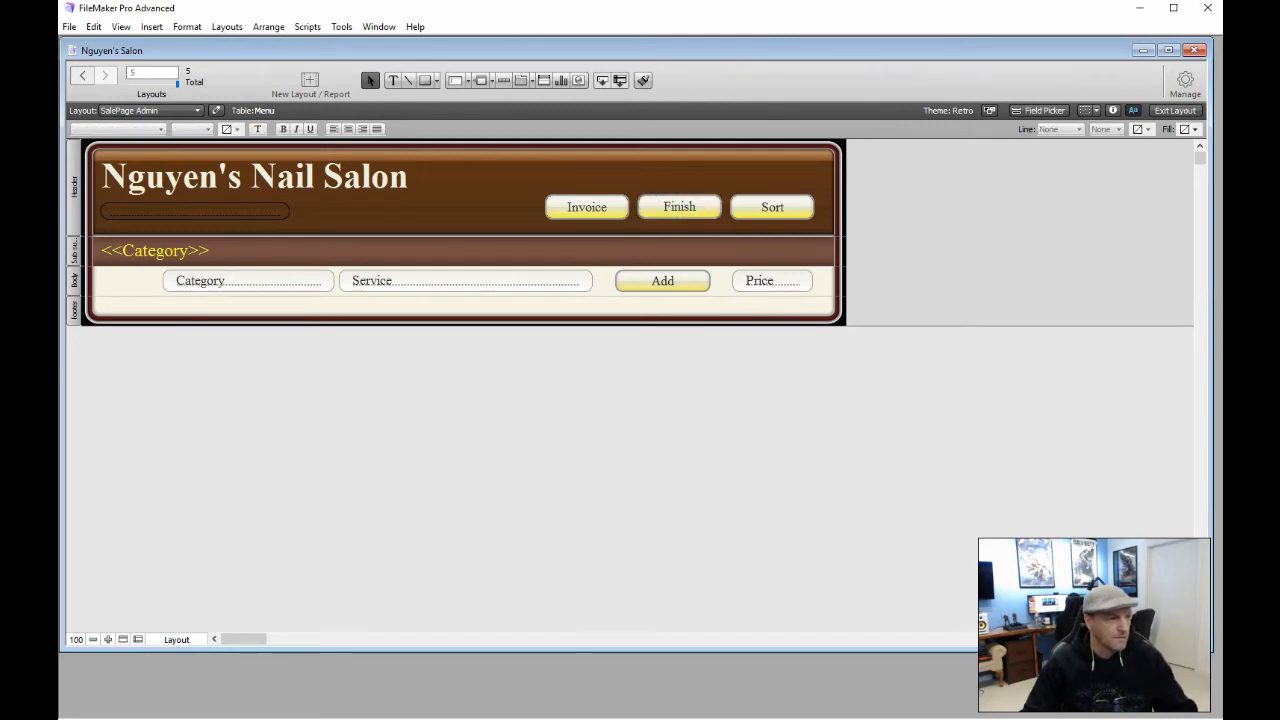
Open the Finish button's Sales Associate popover and choose the plain Button tool
{"action": "double_click", "coordinate": [678, 205]}
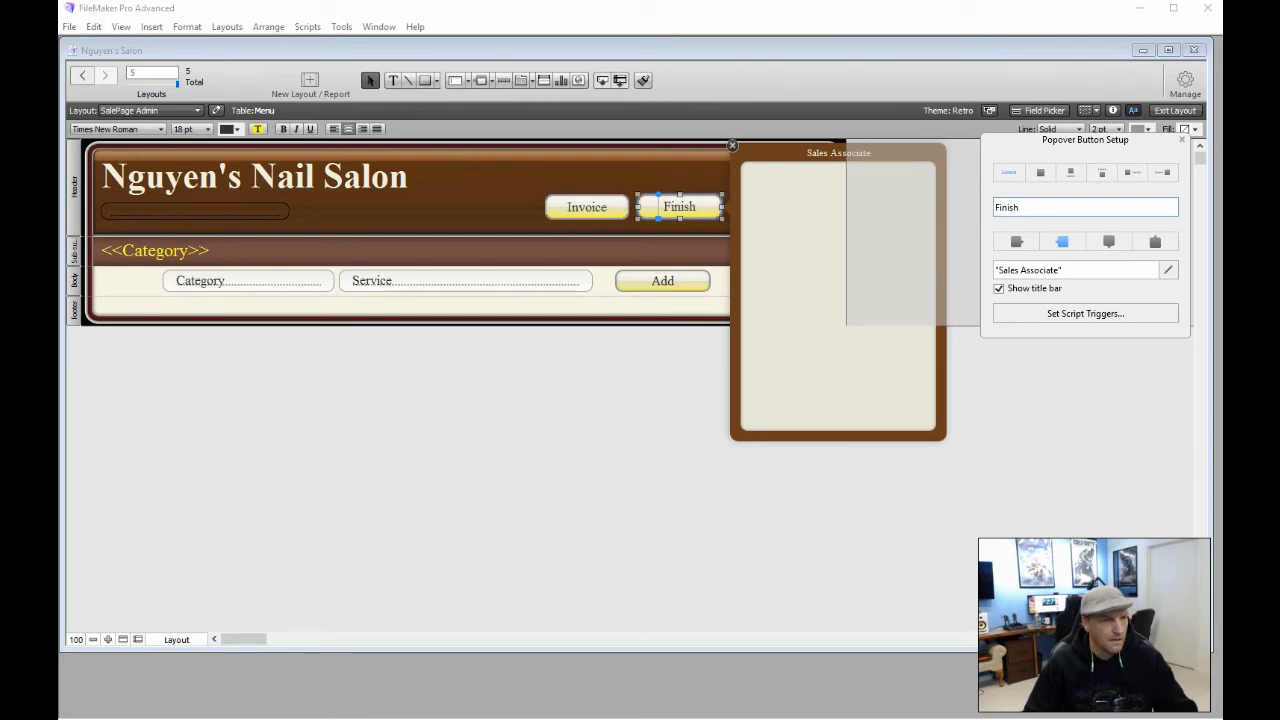
{"action": "left_click", "coordinate": [1182, 139]}
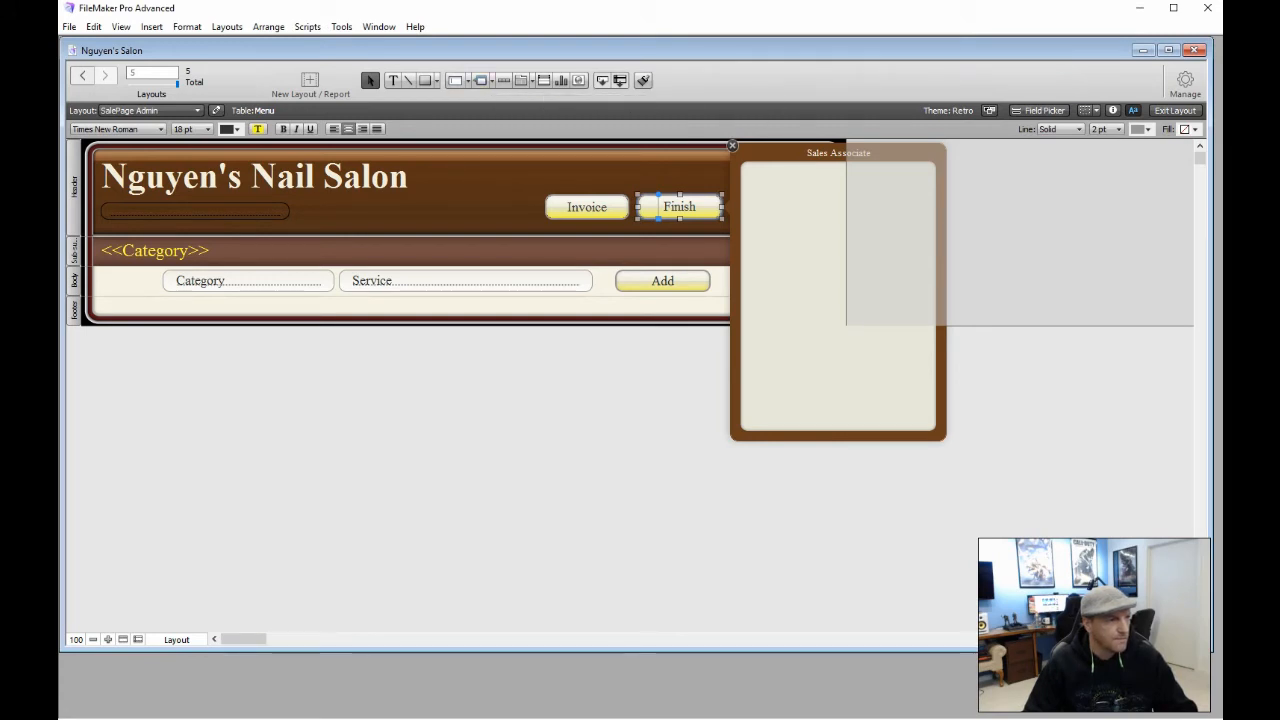
{"action": "left_click", "coordinate": [491, 80]}
{"action": "left_click", "coordinate": [522, 100]}
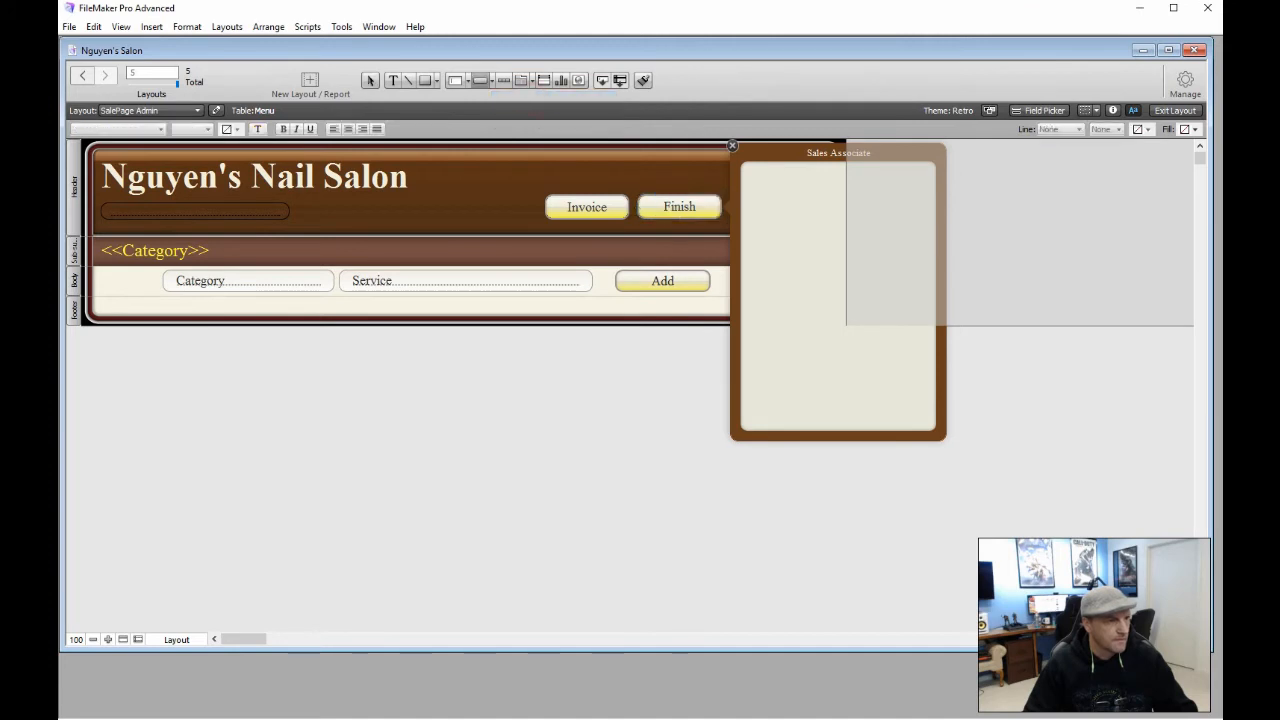
Draw the first button inside the Sales Associate popover and label it with an associate's full name
{"action": "left_click_drag", "start_coordinate": [754, 175], "coordinate": [917, 212]}
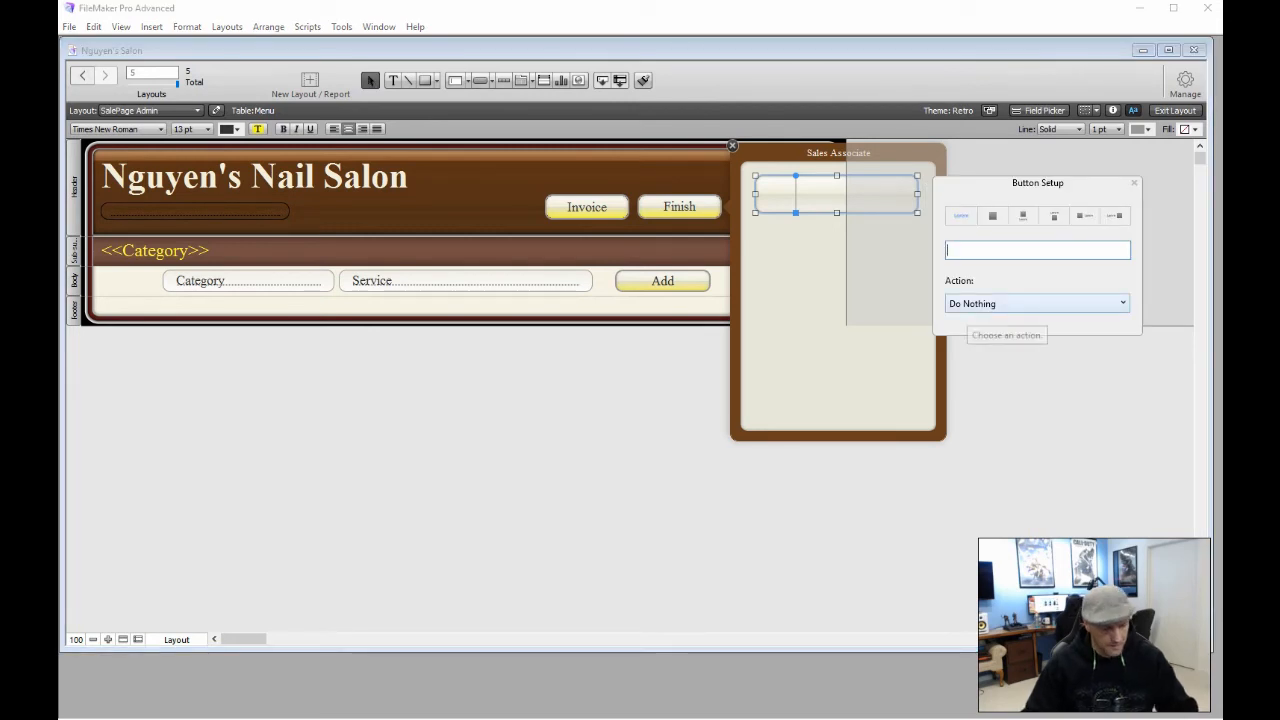
{"action": "type", "text": "Ro"}
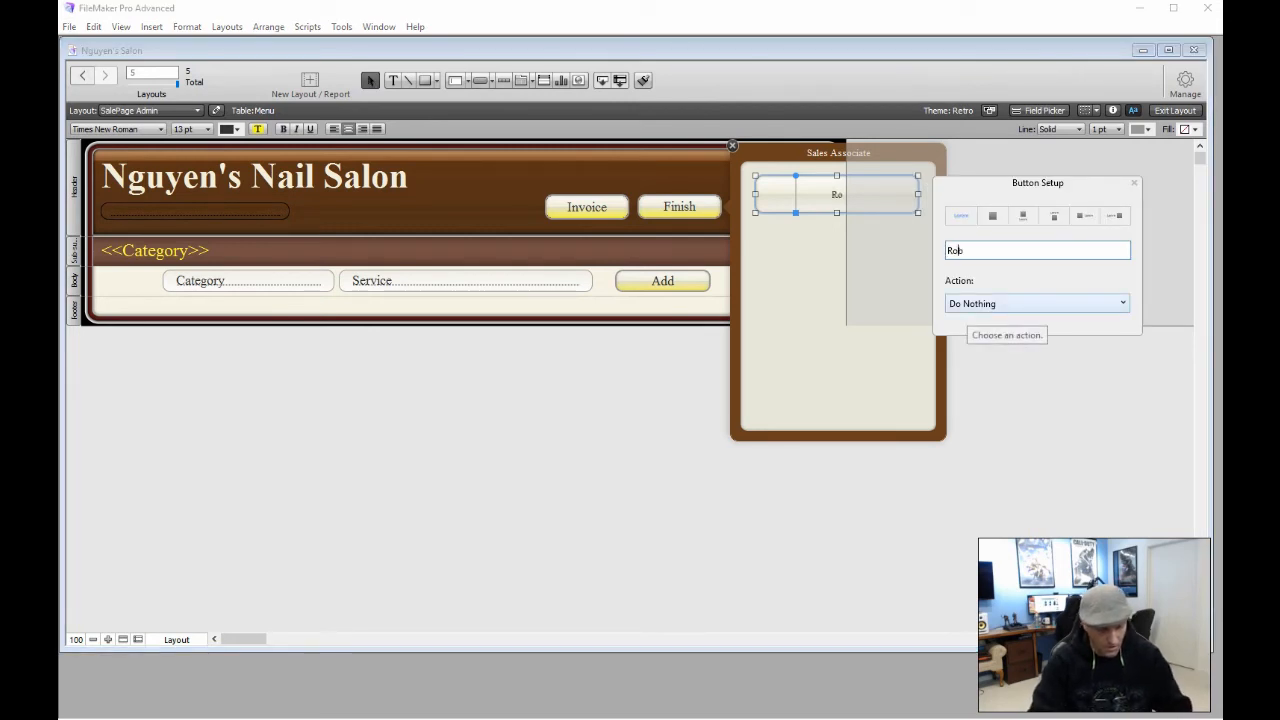
{"action": "type", "text": "bin"}
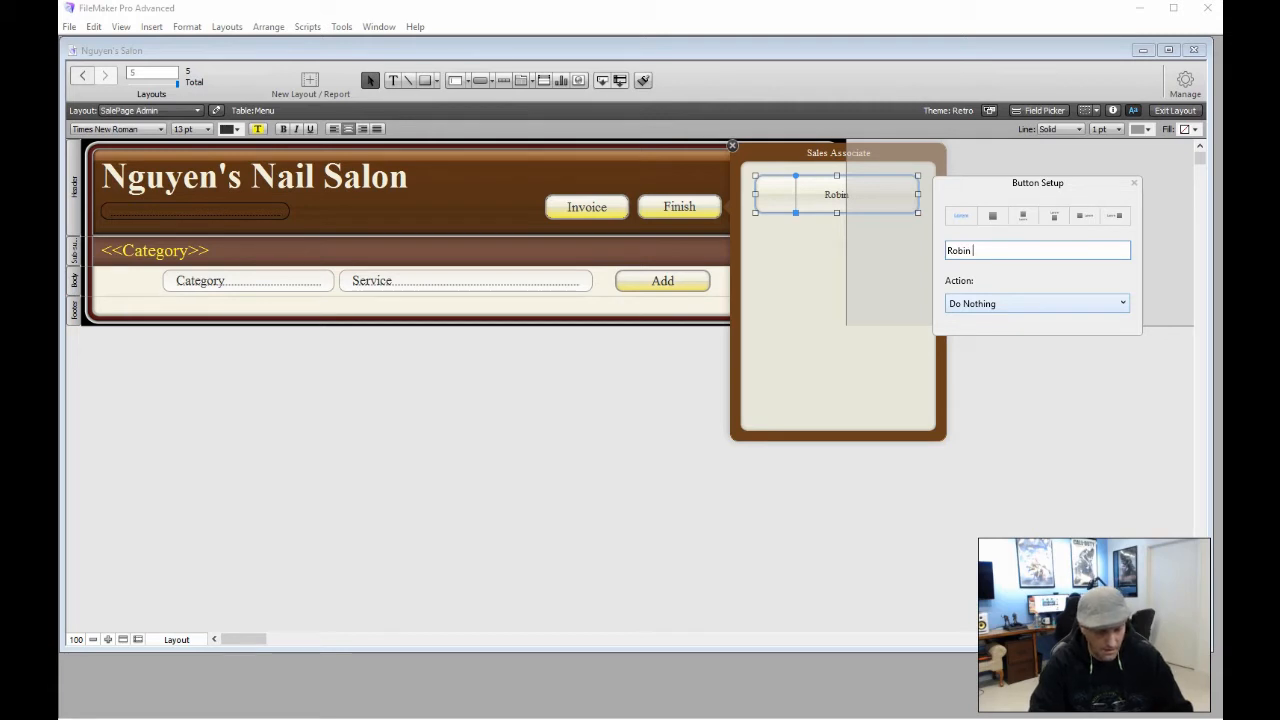
{"action": "type", "text": "Zero"}
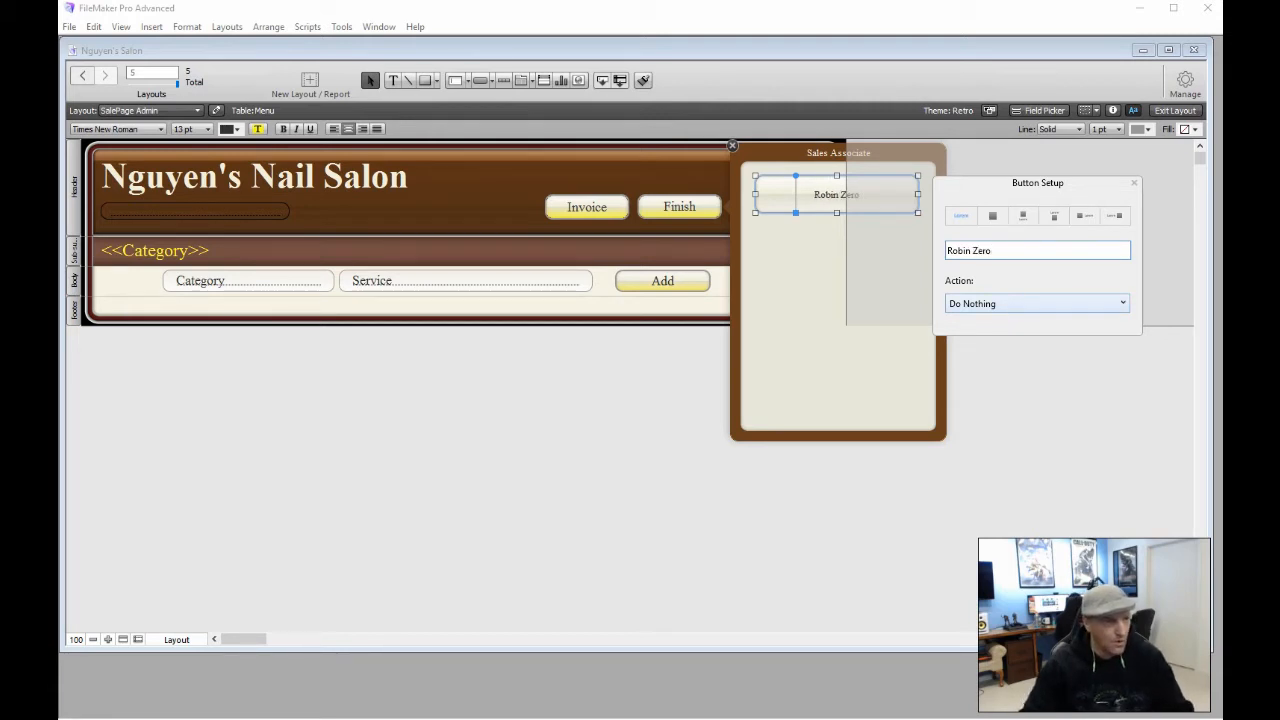
{"action": "left_click", "coordinate": [1134, 182]}
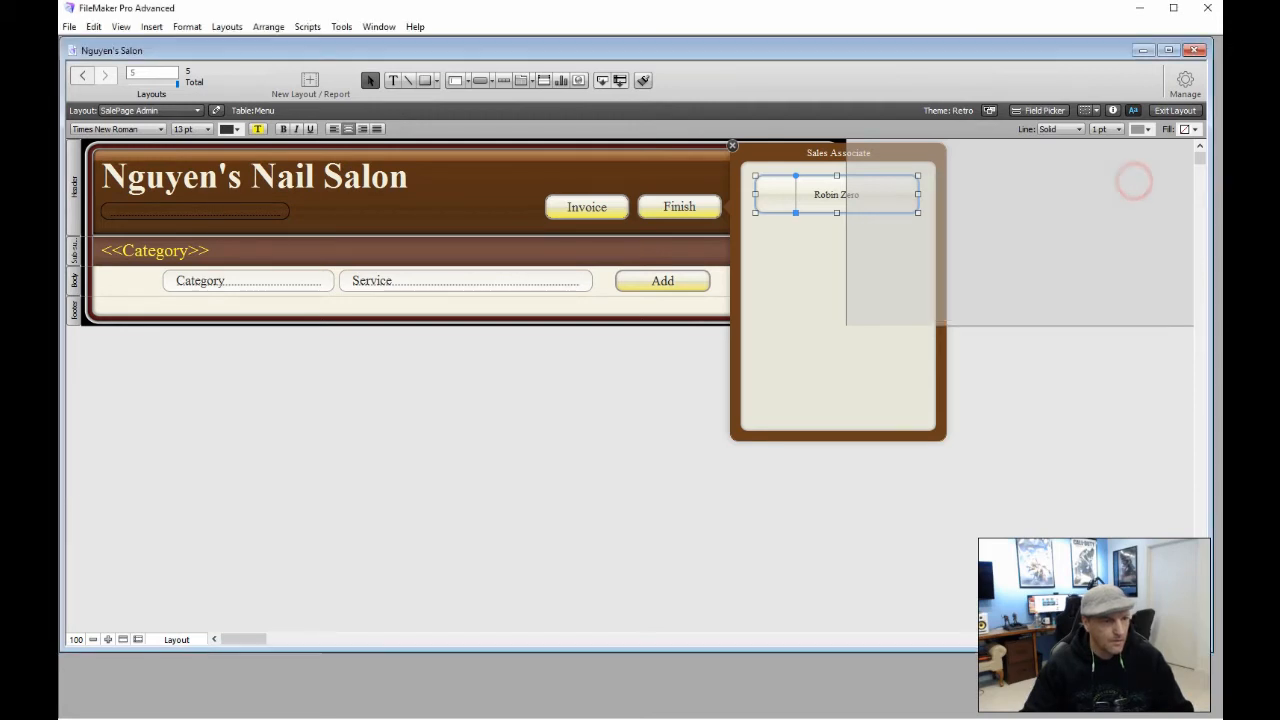
{"action": "left_click", "coordinate": [1035, 419]}
{"action": "left_click", "coordinate": [815, 200]}
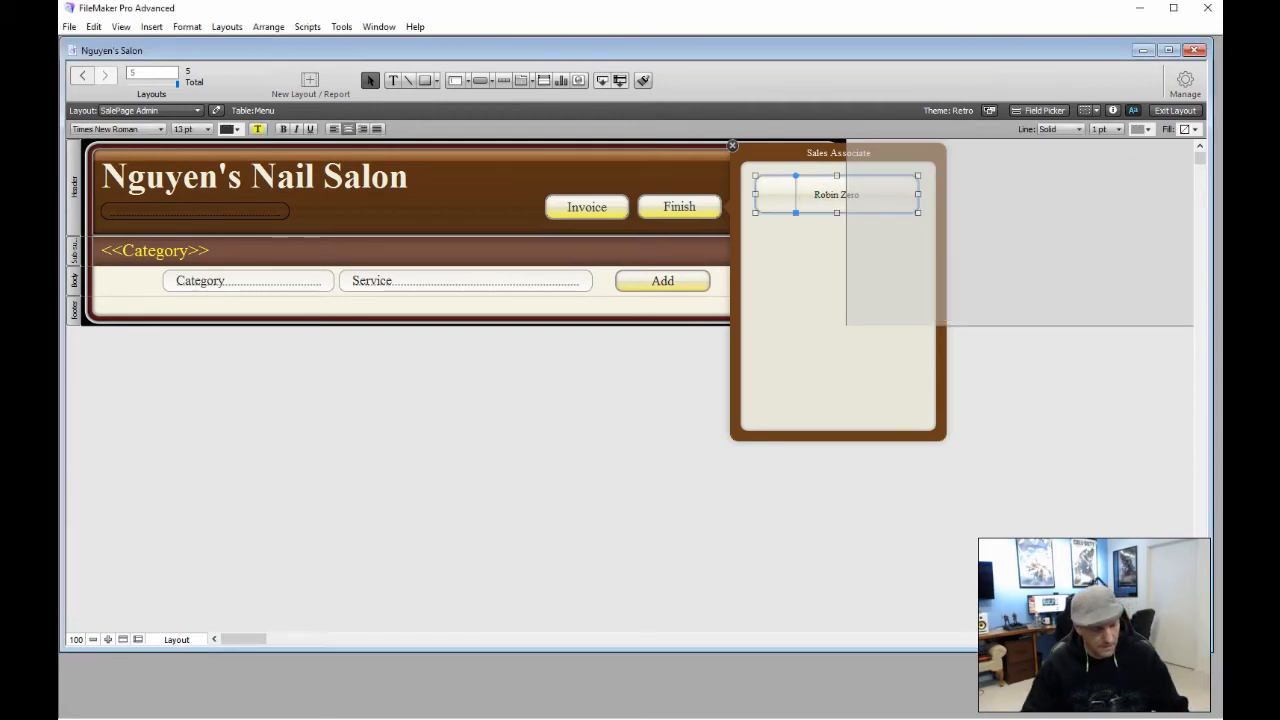
Duplicate the associate button into a column of five inside the popover
{"action": "left_click_drag", "start_coordinate": [815, 194], "coordinate": [838, 382]}
{"action": "left_click", "coordinate": [836, 420]}
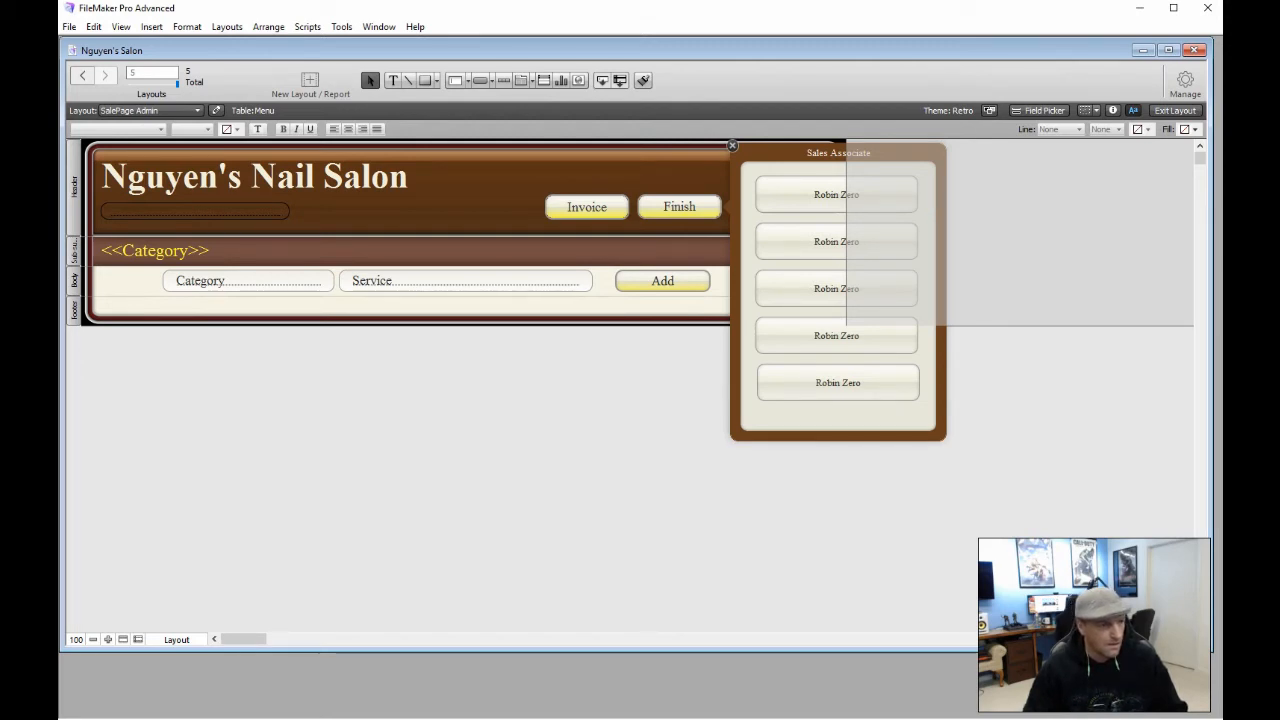
{"action": "left_click_drag", "start_coordinate": [796, 384], "coordinate": [798, 397]}
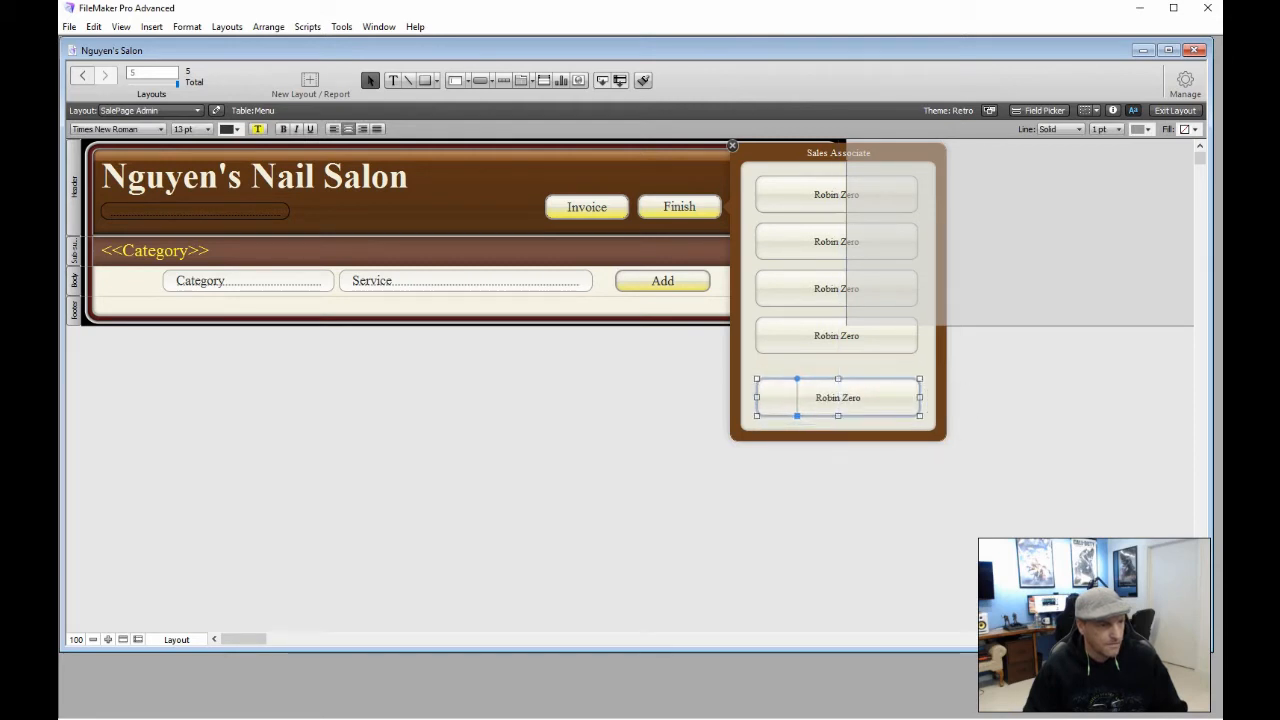
{"action": "left_click", "coordinate": [882, 465]}
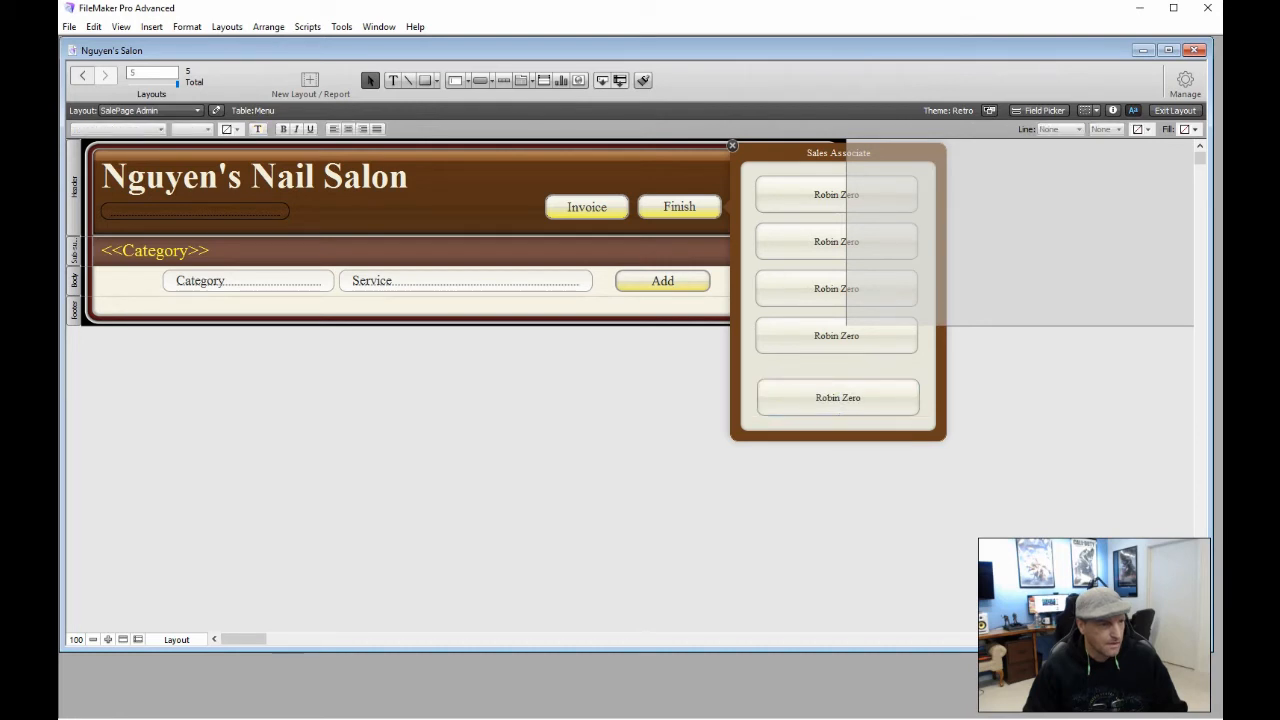
Align the five buttons on their vertical centers and distribute them evenly vertically
{"action": "left_click_drag", "start_coordinate": [750, 172], "coordinate": [851, 418]}
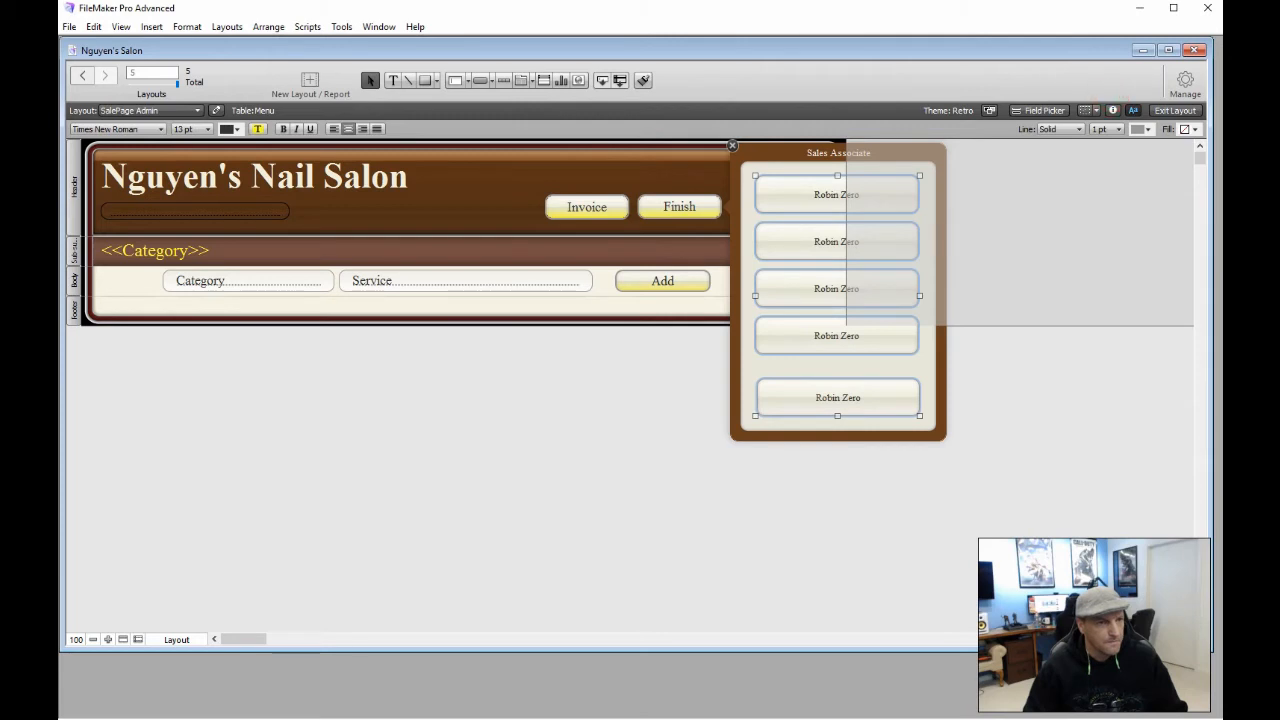
{"action": "left_click", "coordinate": [1112, 110]}
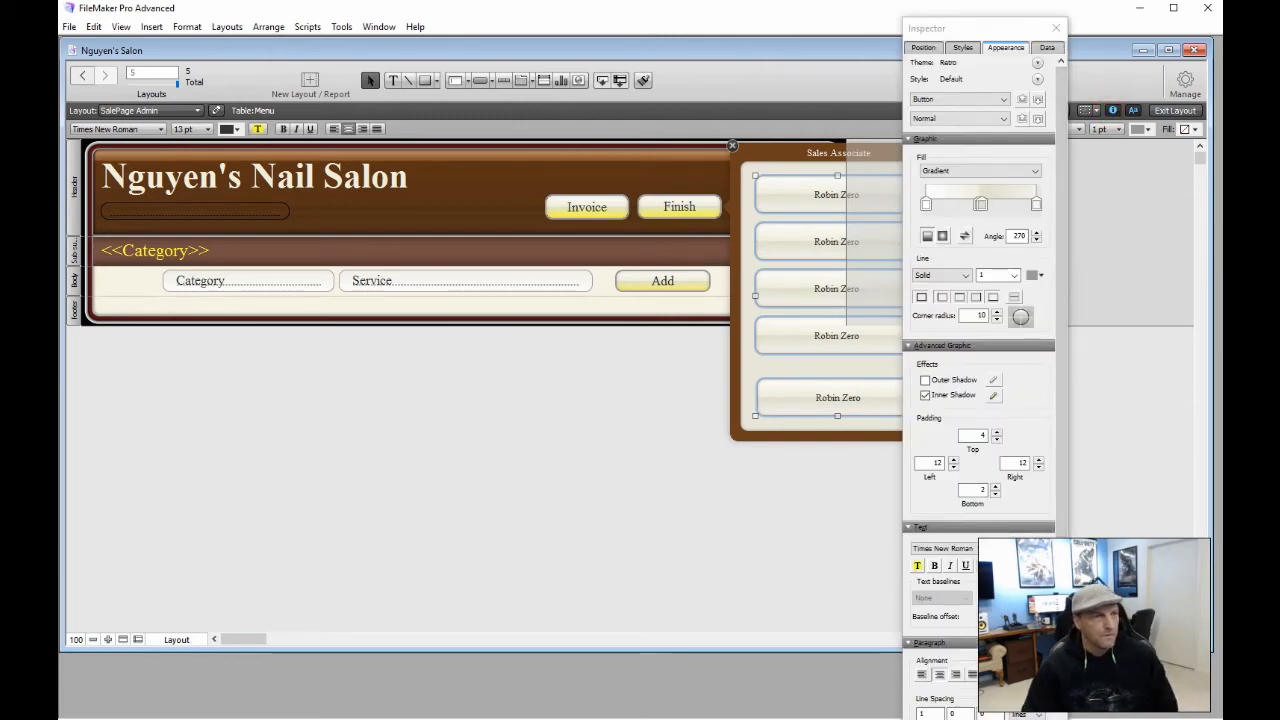
{"action": "left_click", "coordinate": [923, 48]}
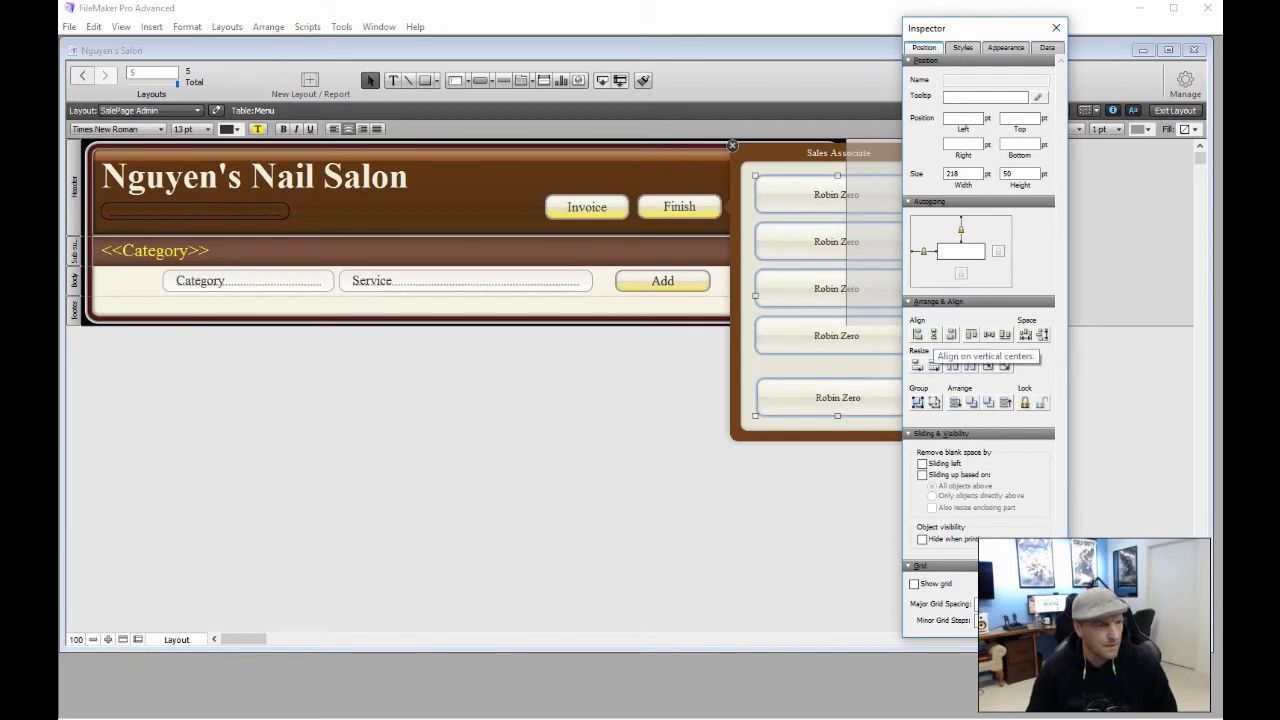
{"action": "left_click", "coordinate": [933, 334]}
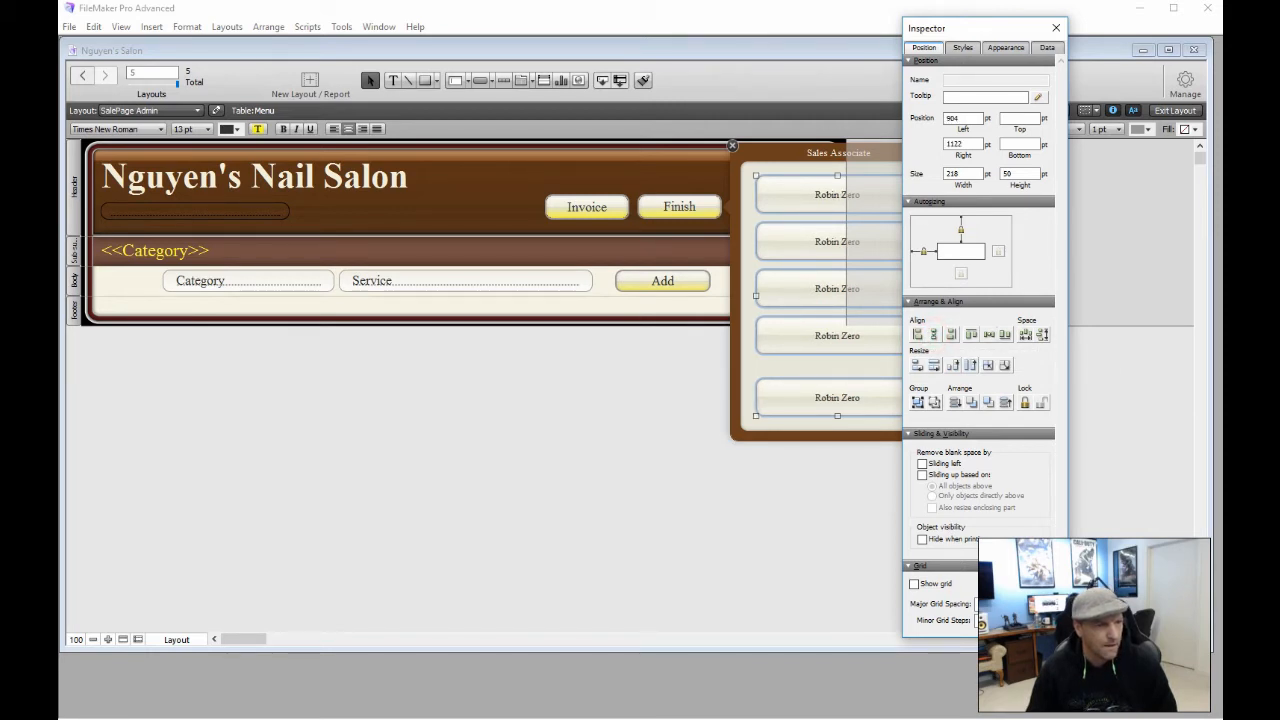
{"action": "left_click", "coordinate": [1042, 335]}
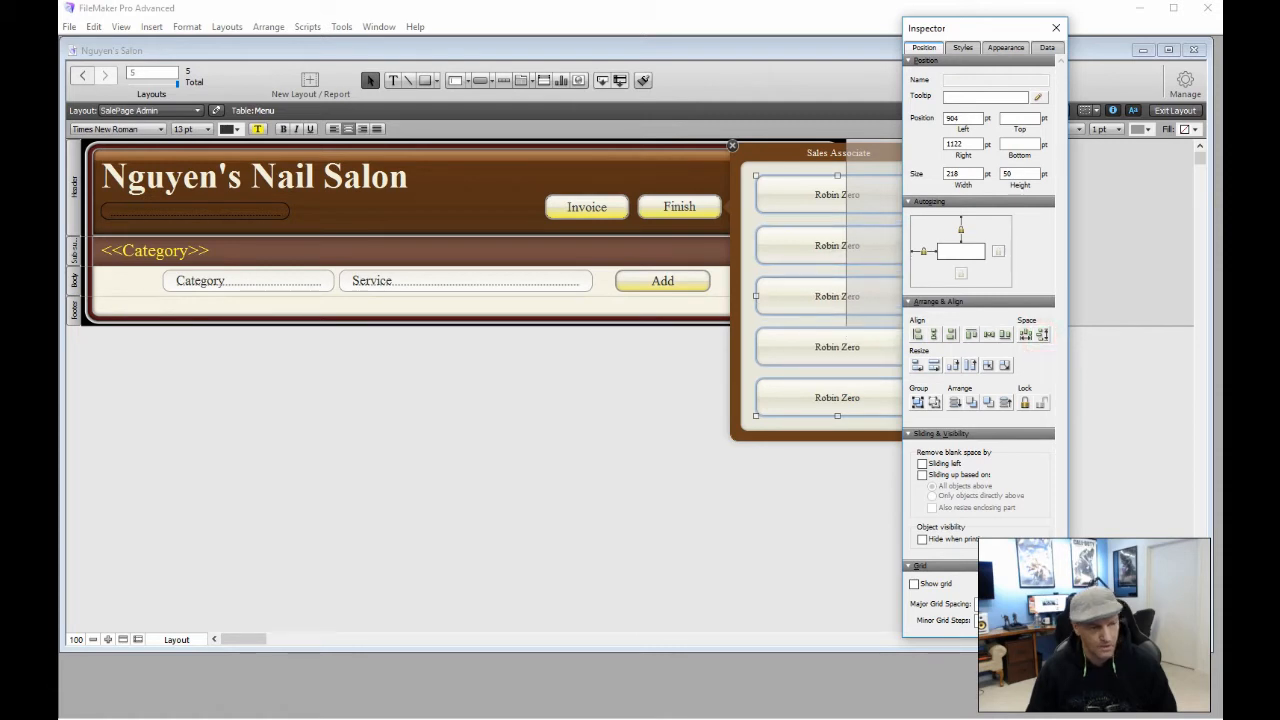
{"action": "left_click", "coordinate": [1056, 28]}
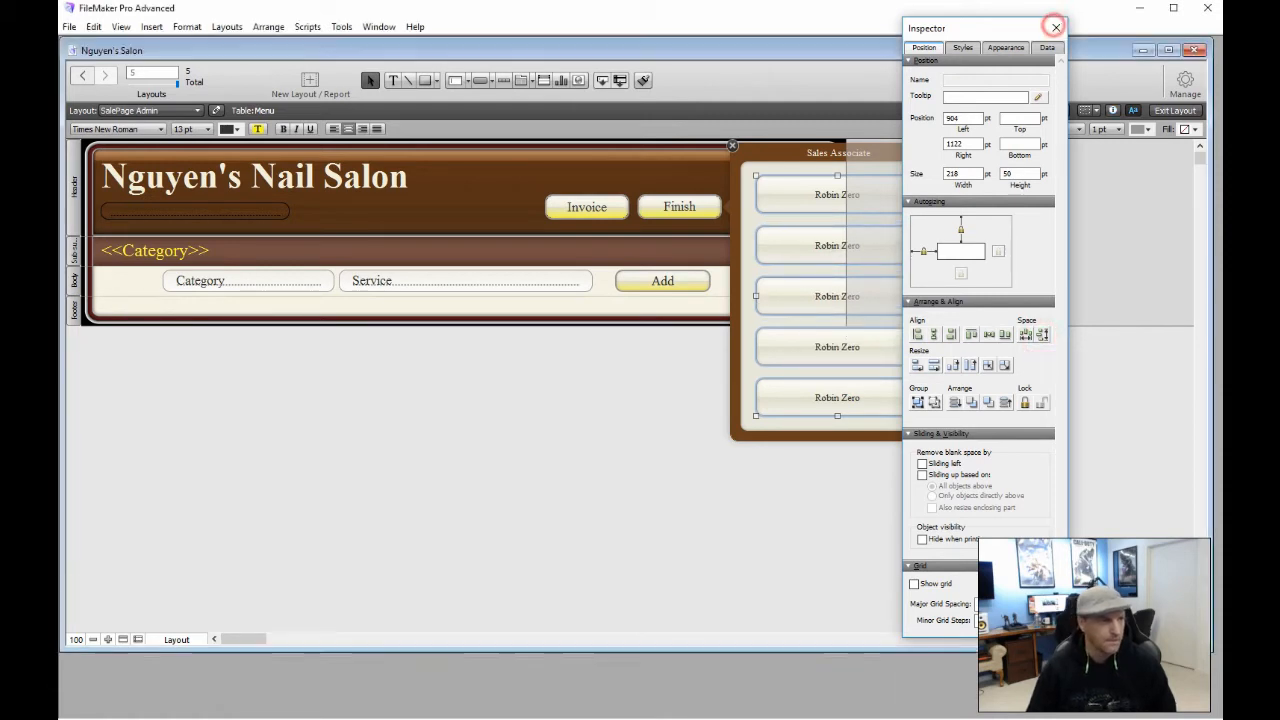
{"action": "left_click", "coordinate": [818, 515]}
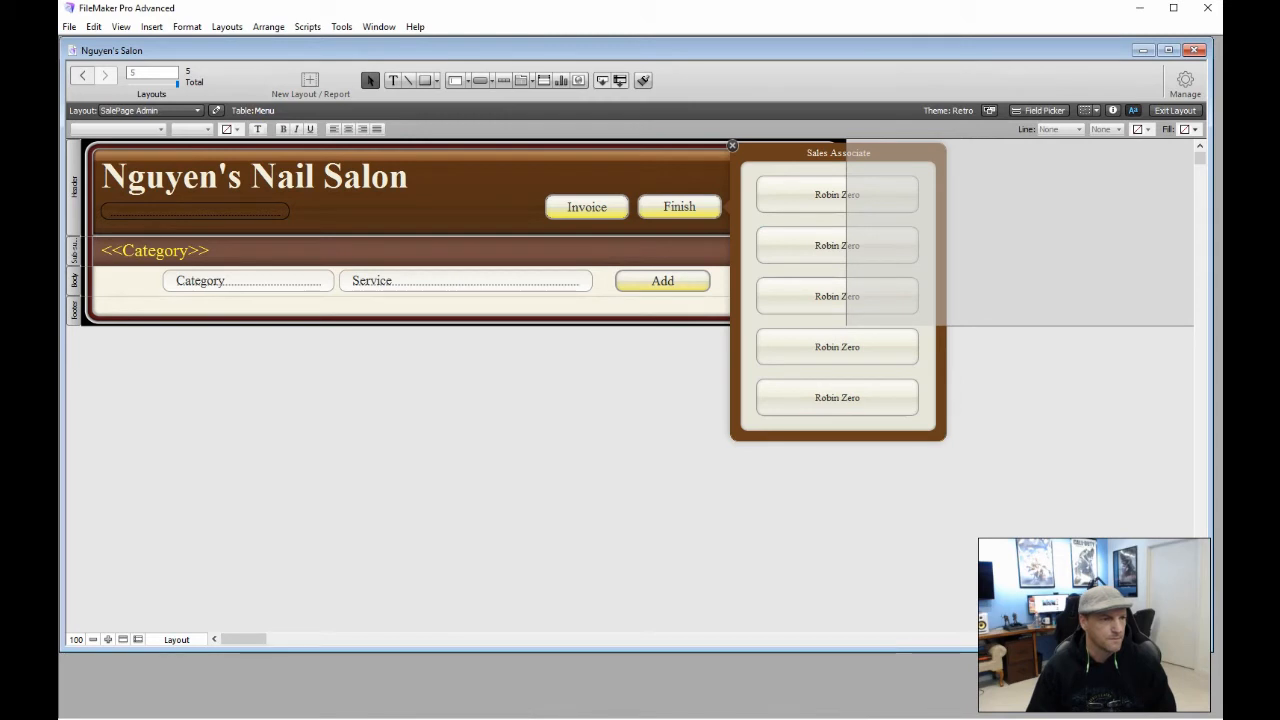
Relabel the second, third and fourth popover buttons with three different associates' full names
{"action": "double_click", "coordinate": [822, 245]}
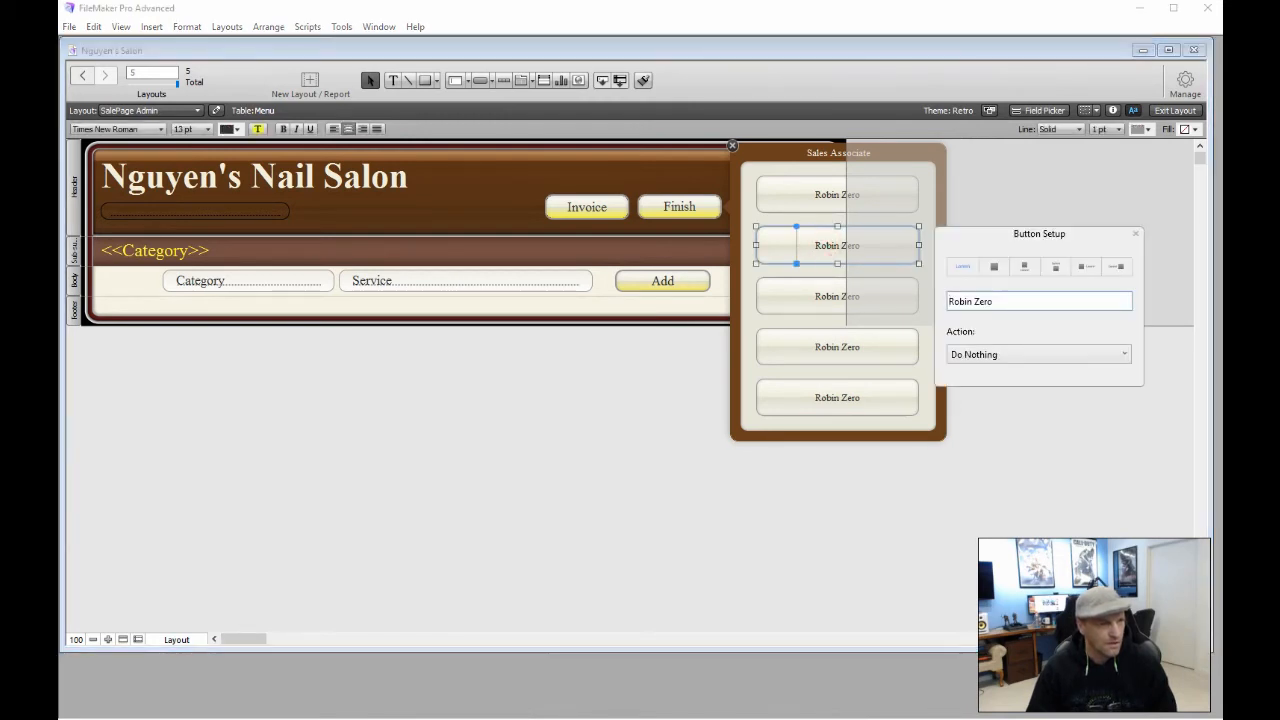
{"action": "triple_click", "coordinate": [997, 300]}
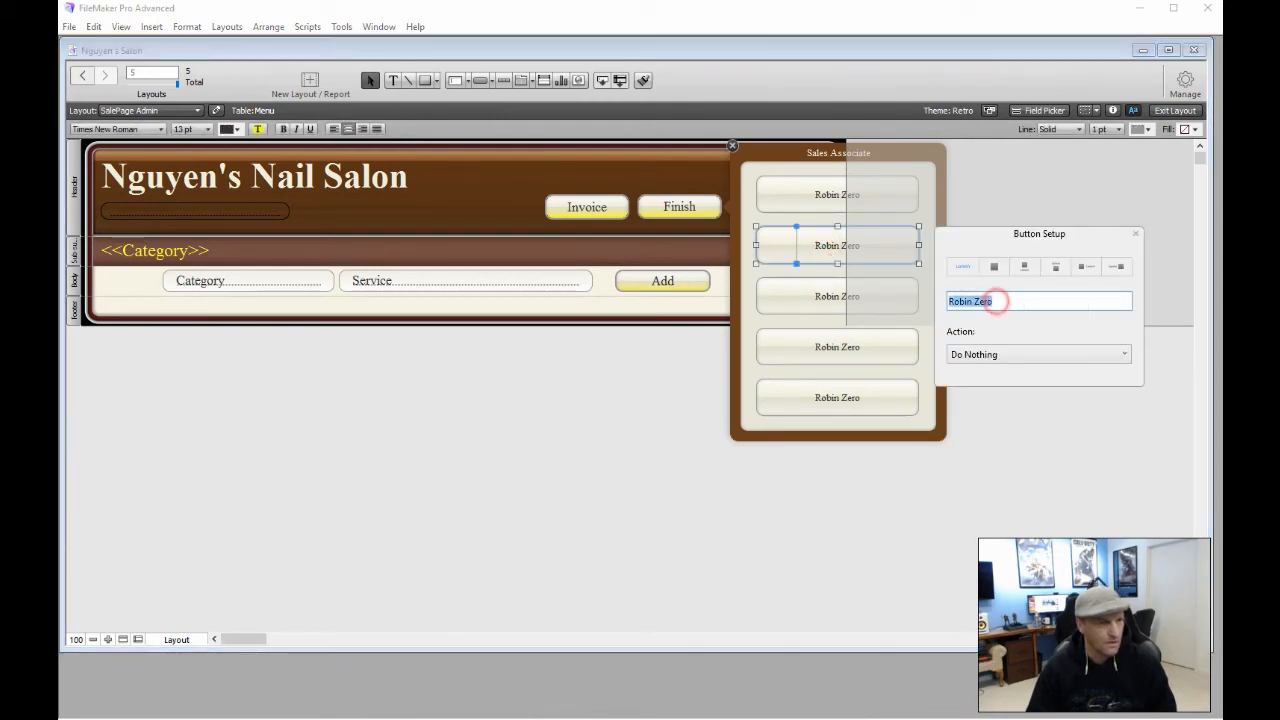
{"action": "type", "text": "T"}
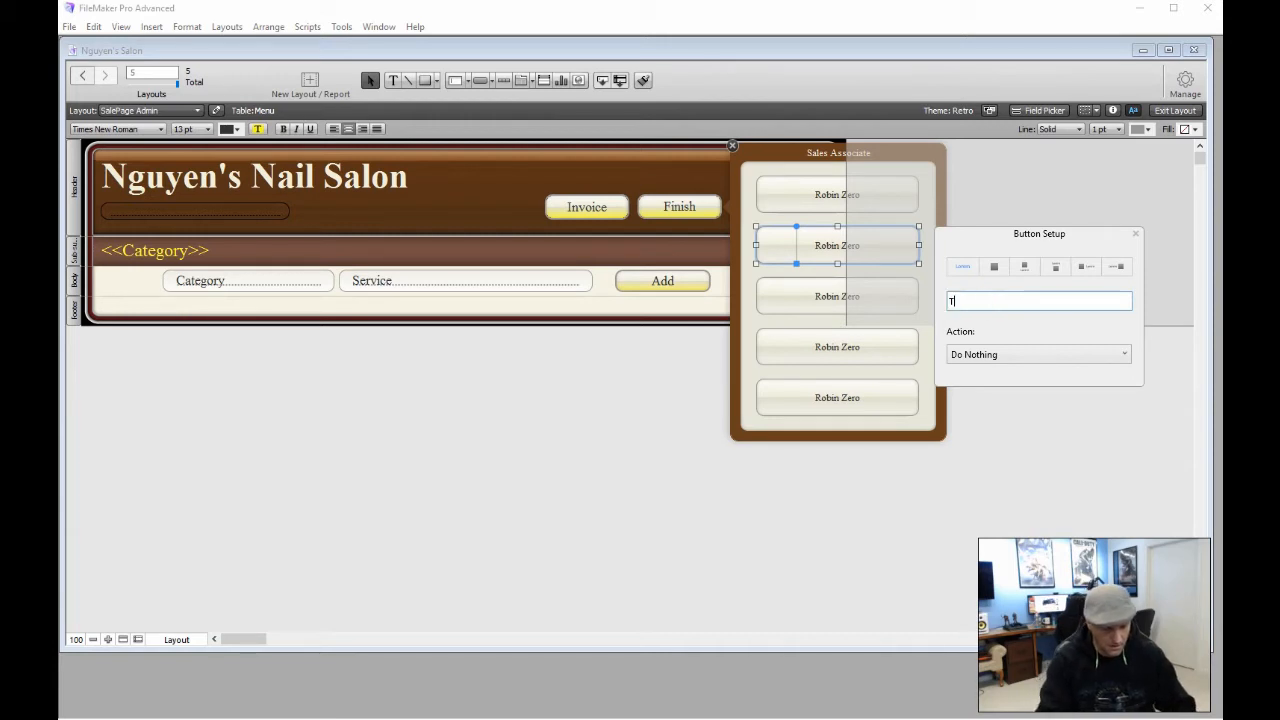
{"action": "type", "text": "onya "}
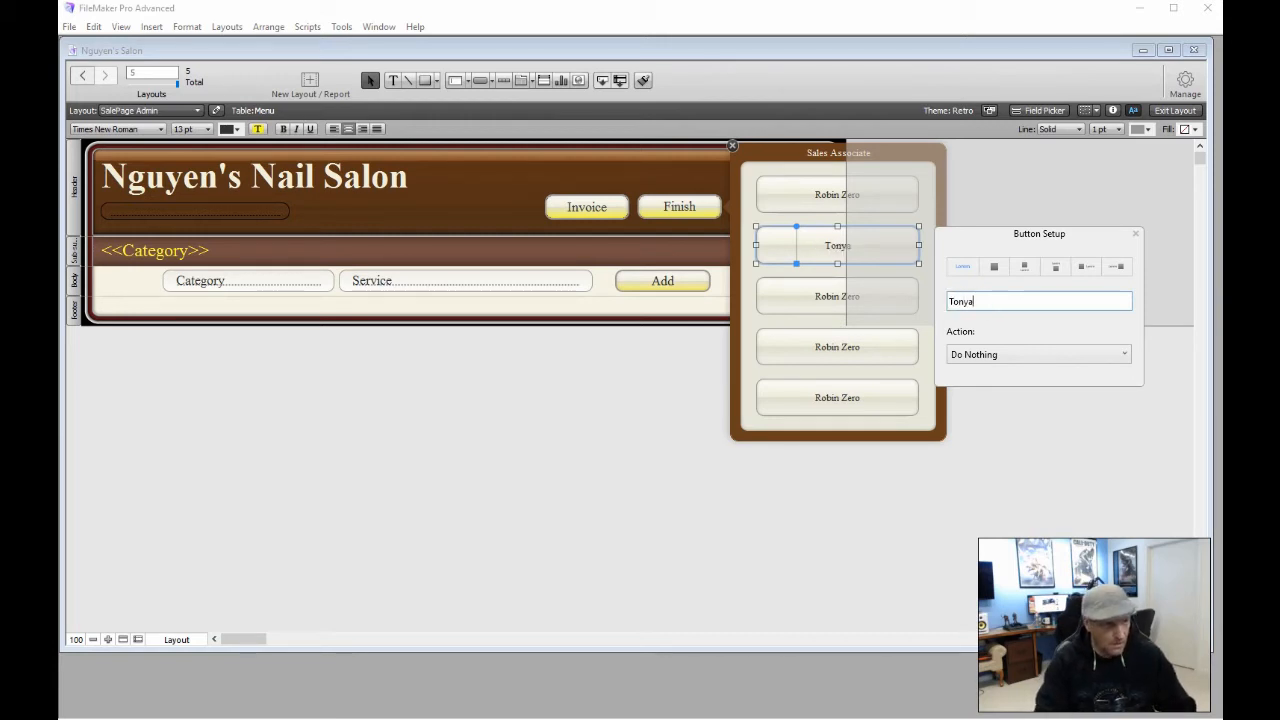
{"action": "type", "text": "Sparrow"}
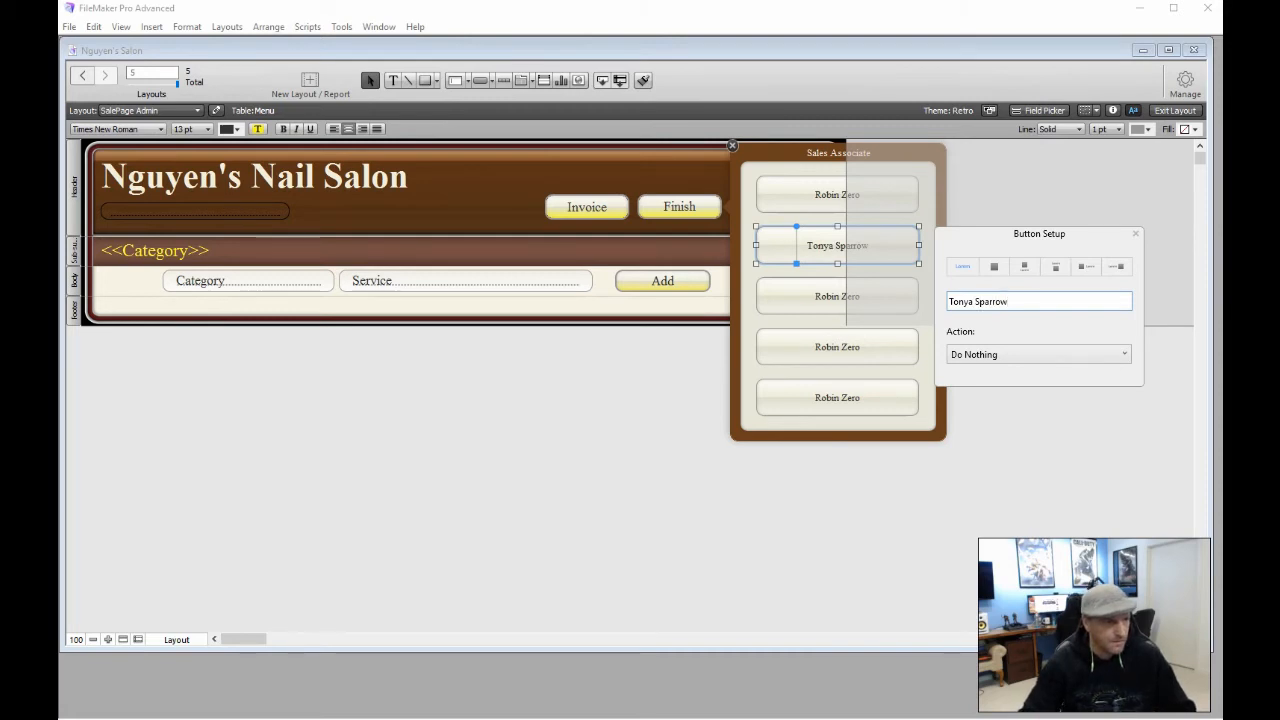
{"action": "left_click", "coordinate": [808, 298]}
{"action": "triple_click", "coordinate": [1003, 352]}
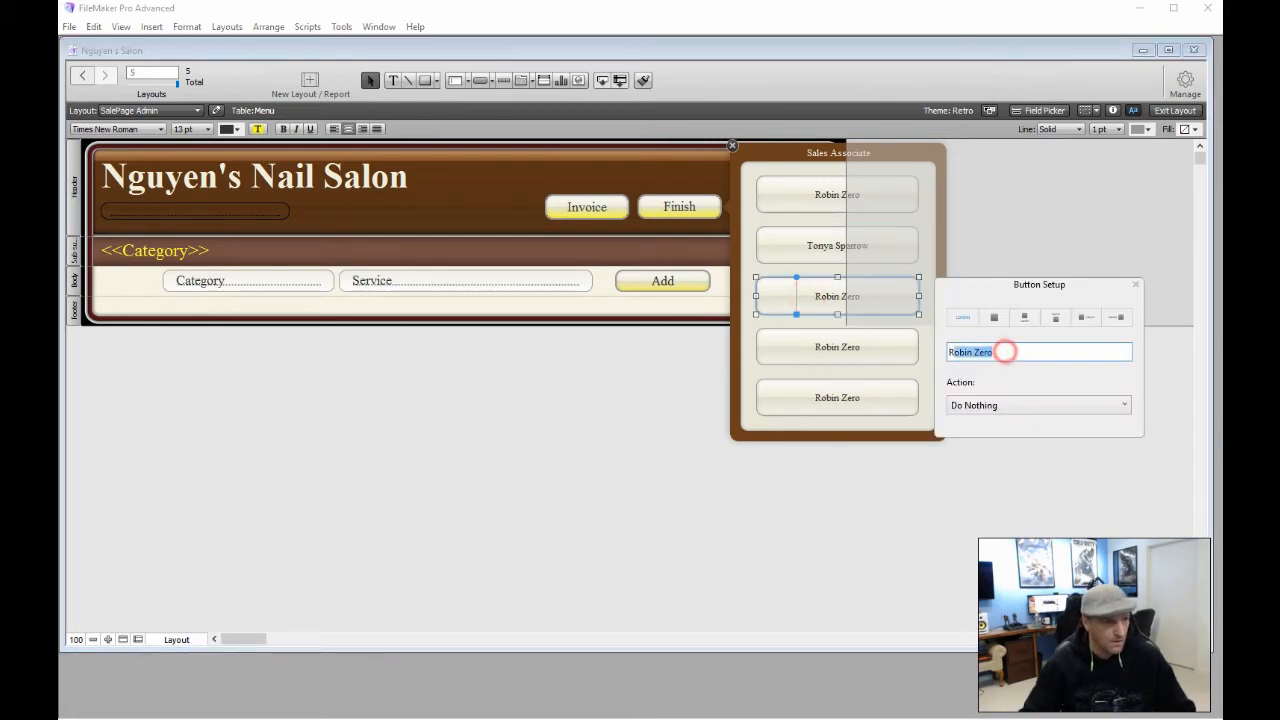
{"action": "type", "text": "Henry"}
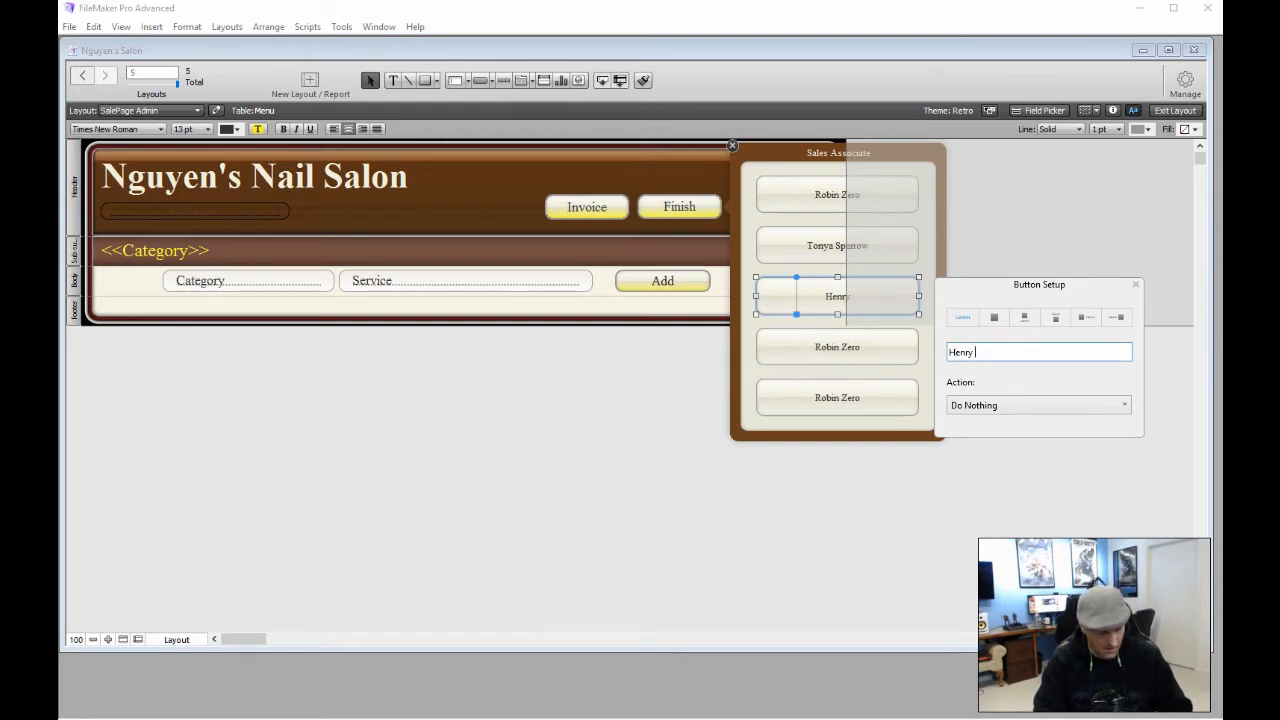
{"action": "type", "text": " Zoom"}
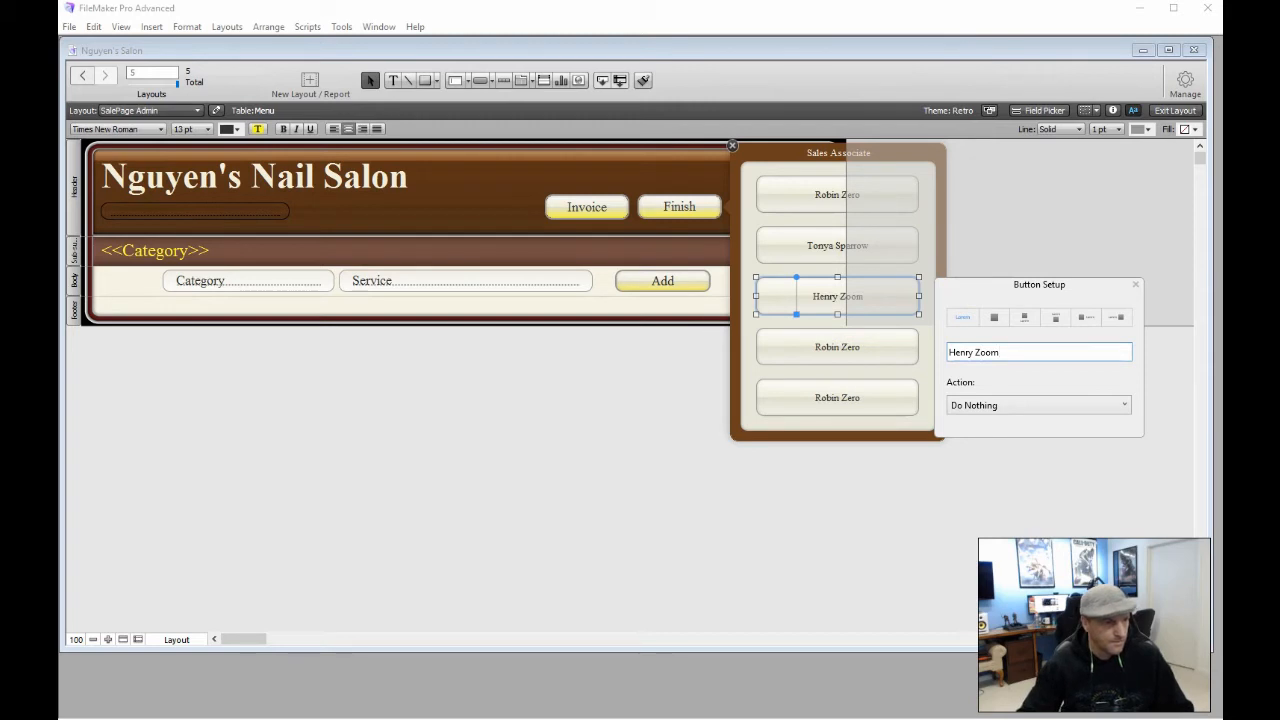
{"action": "left_click", "coordinate": [813, 346]}
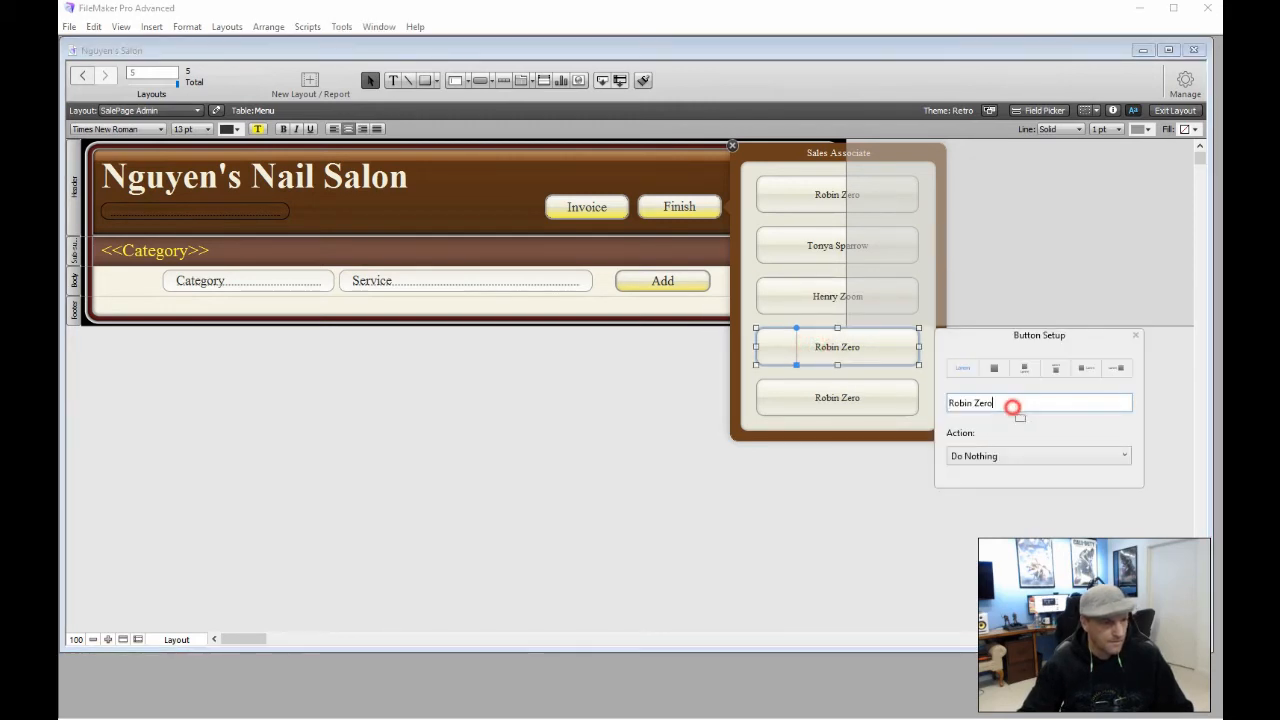
{"action": "triple_click", "coordinate": [1014, 404]}
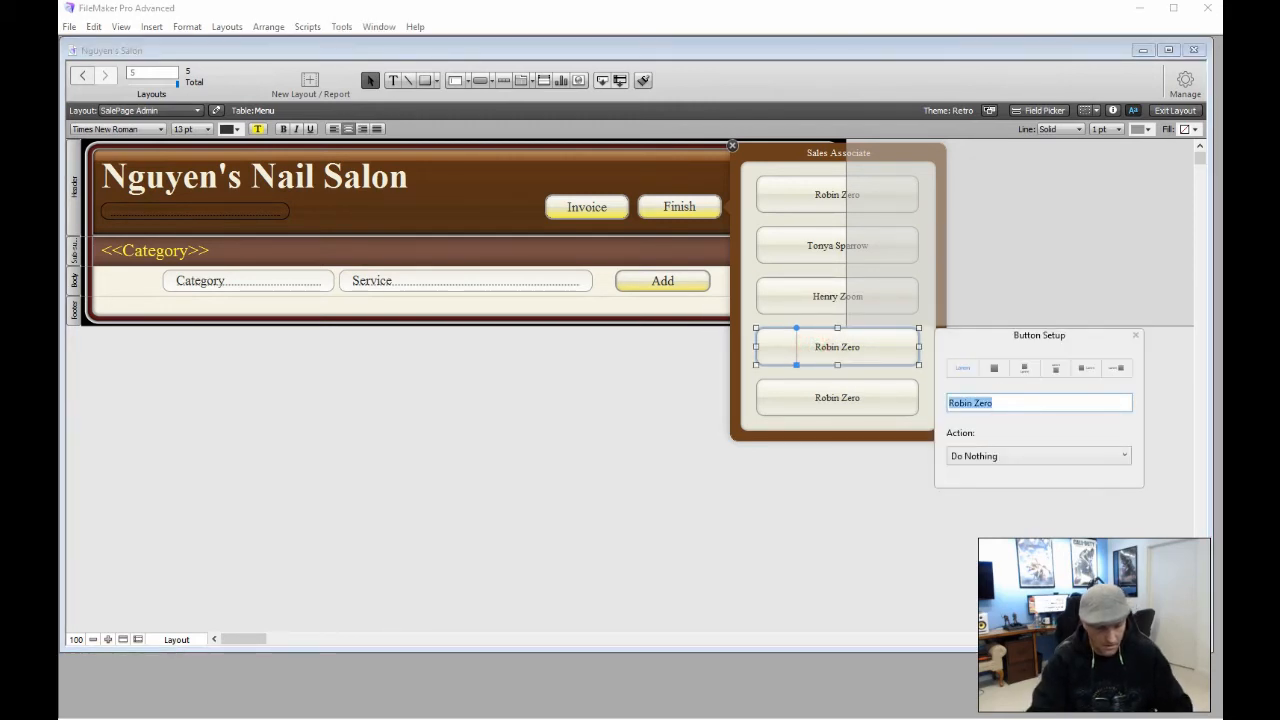
{"action": "type", "text": "Tom Lee"}
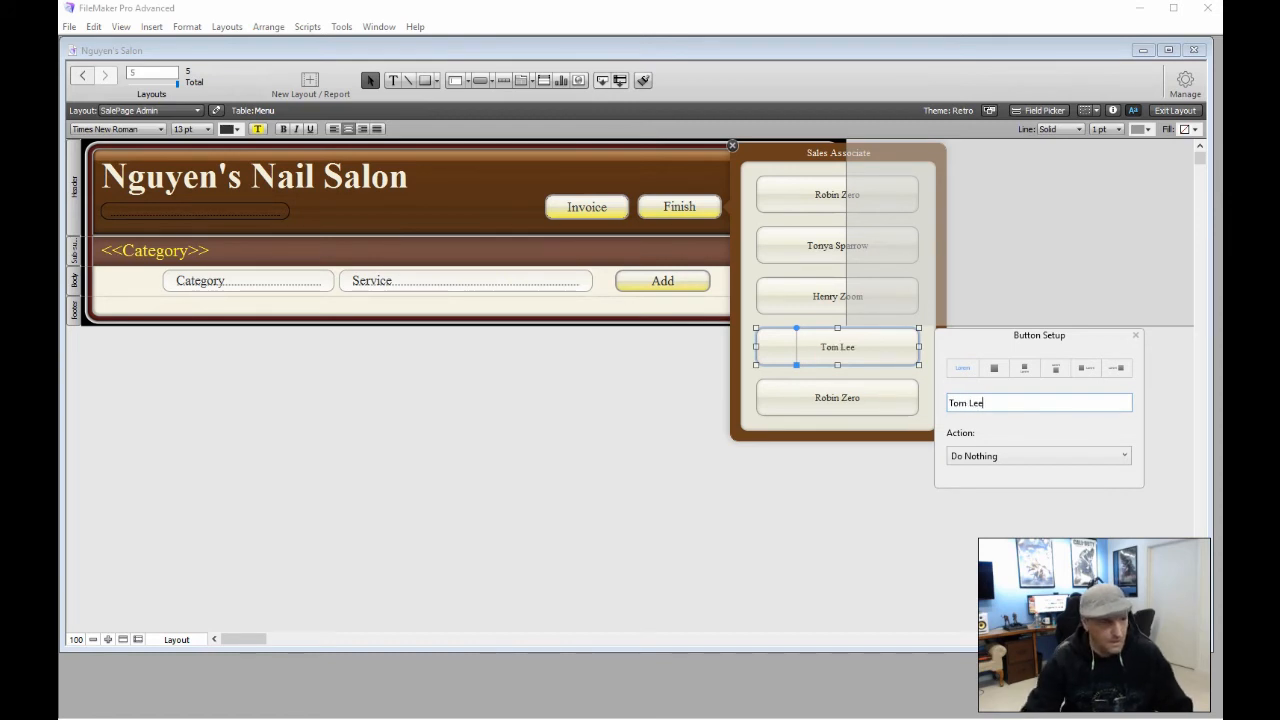
Relabel the bottom popover button with another associate's full name
{"action": "left_click", "coordinate": [842, 397]}
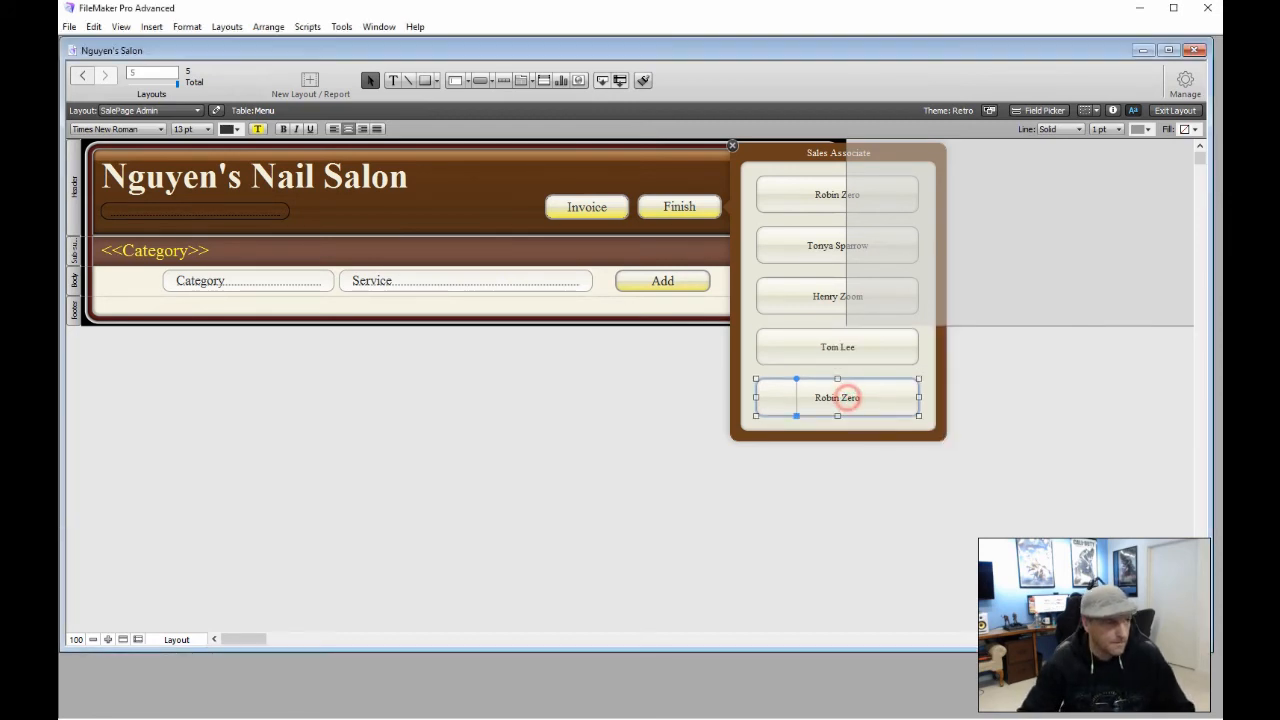
{"action": "left_click", "coordinate": [846, 396]}
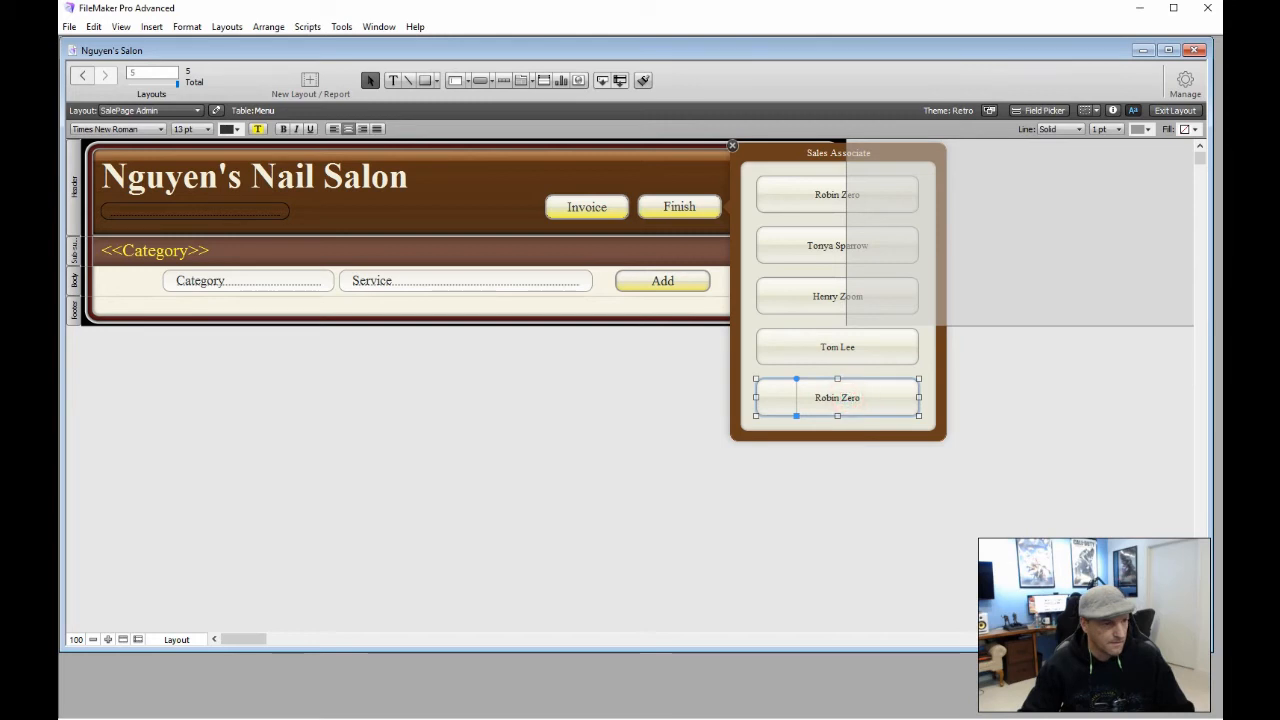
{"action": "double_click", "coordinate": [835, 392]}
{"action": "left_click", "coordinate": [822, 350]}
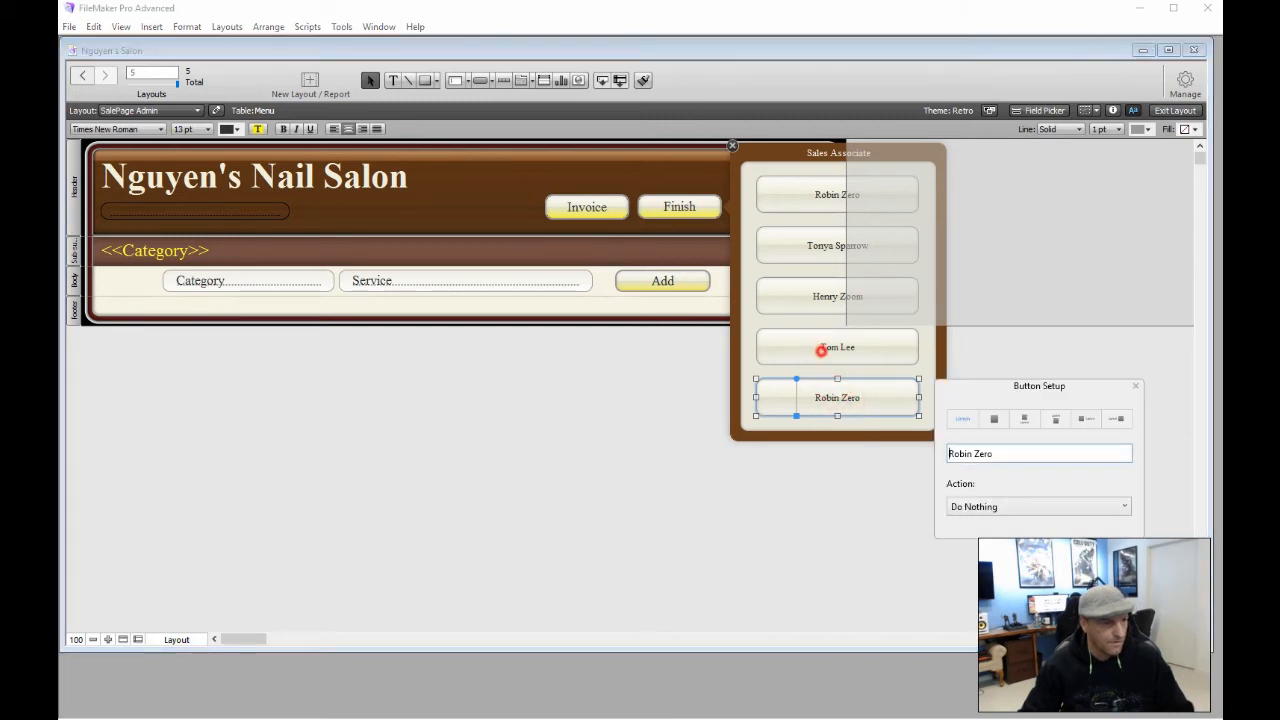
{"action": "double_click", "coordinate": [848, 397]}
{"action": "triple_click", "coordinate": [998, 454]}
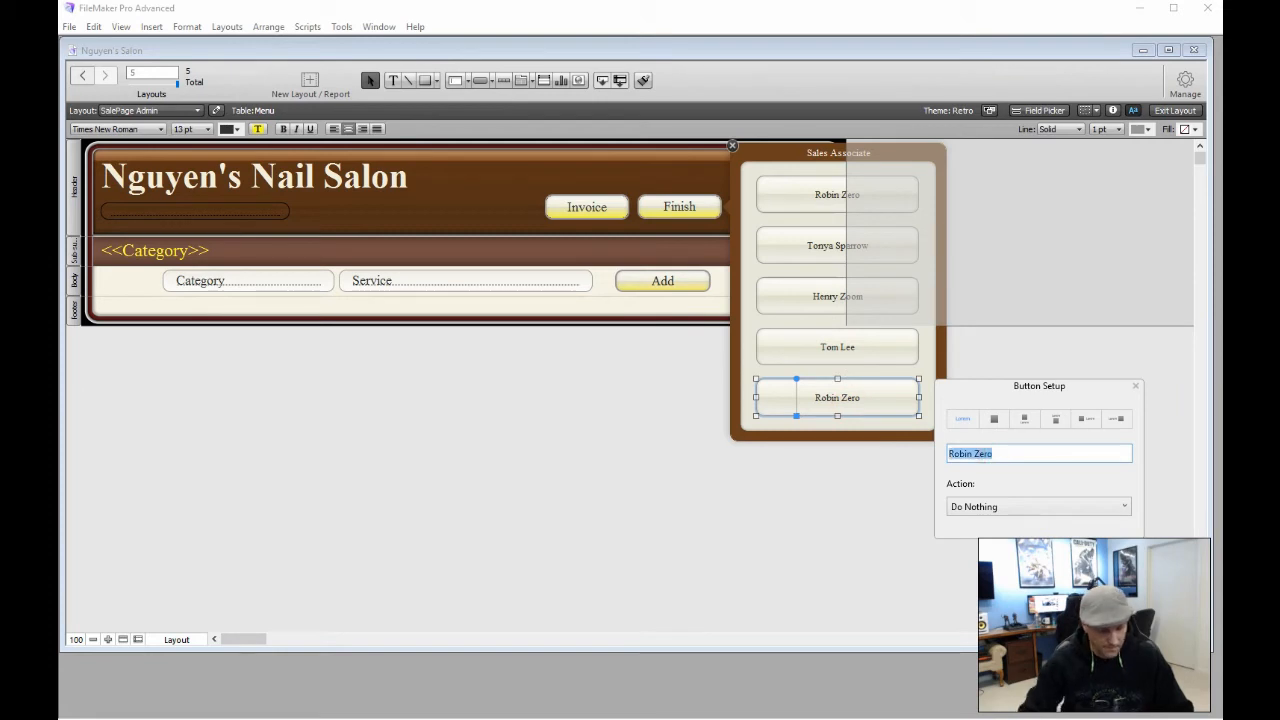
{"action": "type", "text": "Bo"}
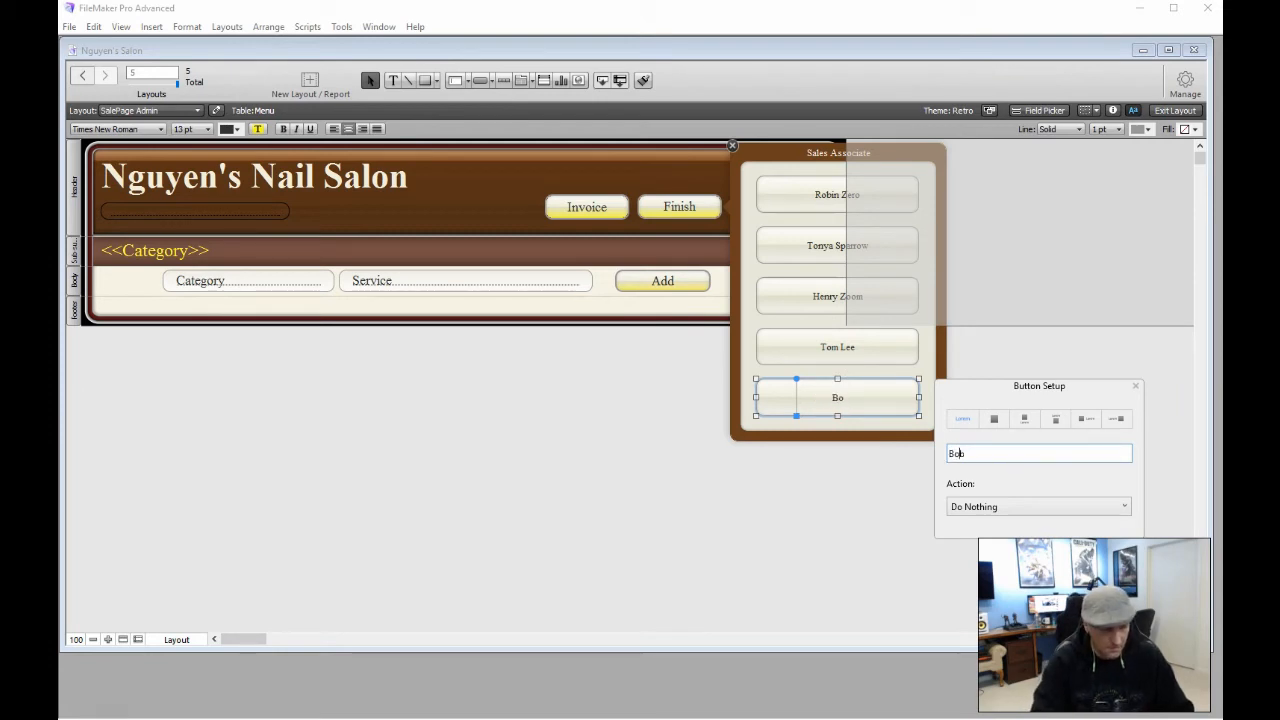
{"action": "type", "text": "b Roberts"}
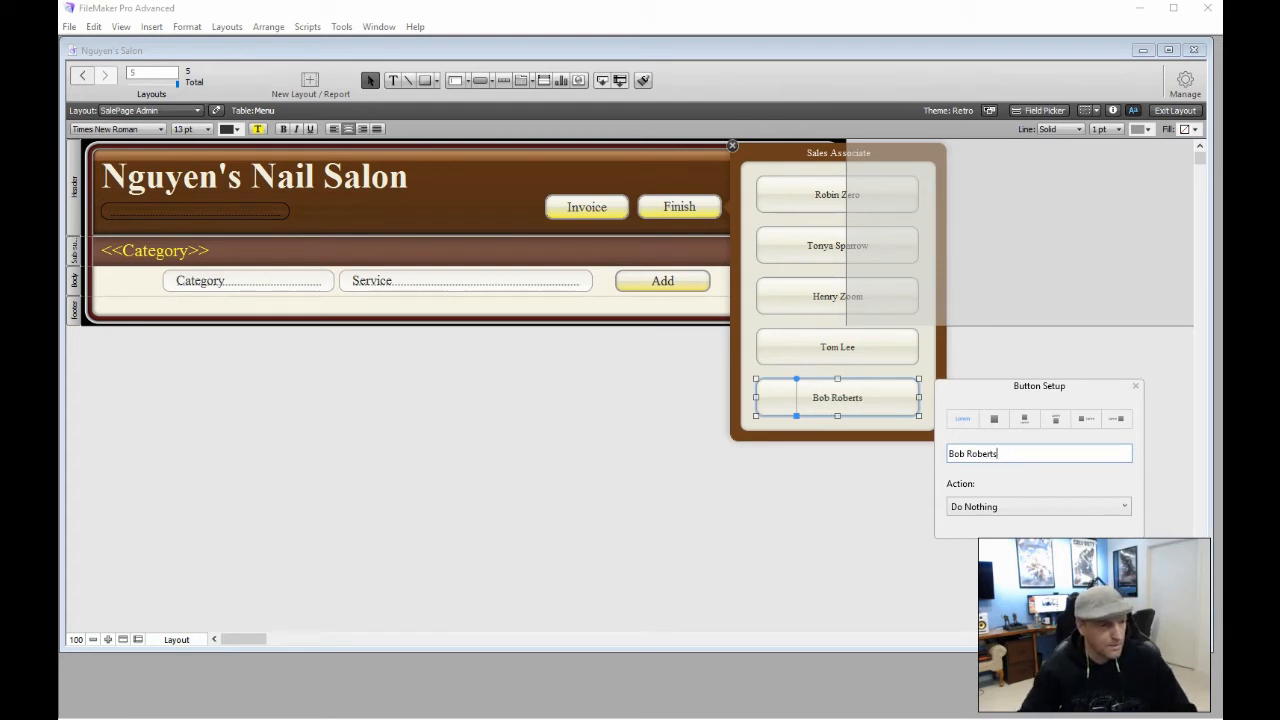
{"action": "left_click", "coordinate": [880, 500]}
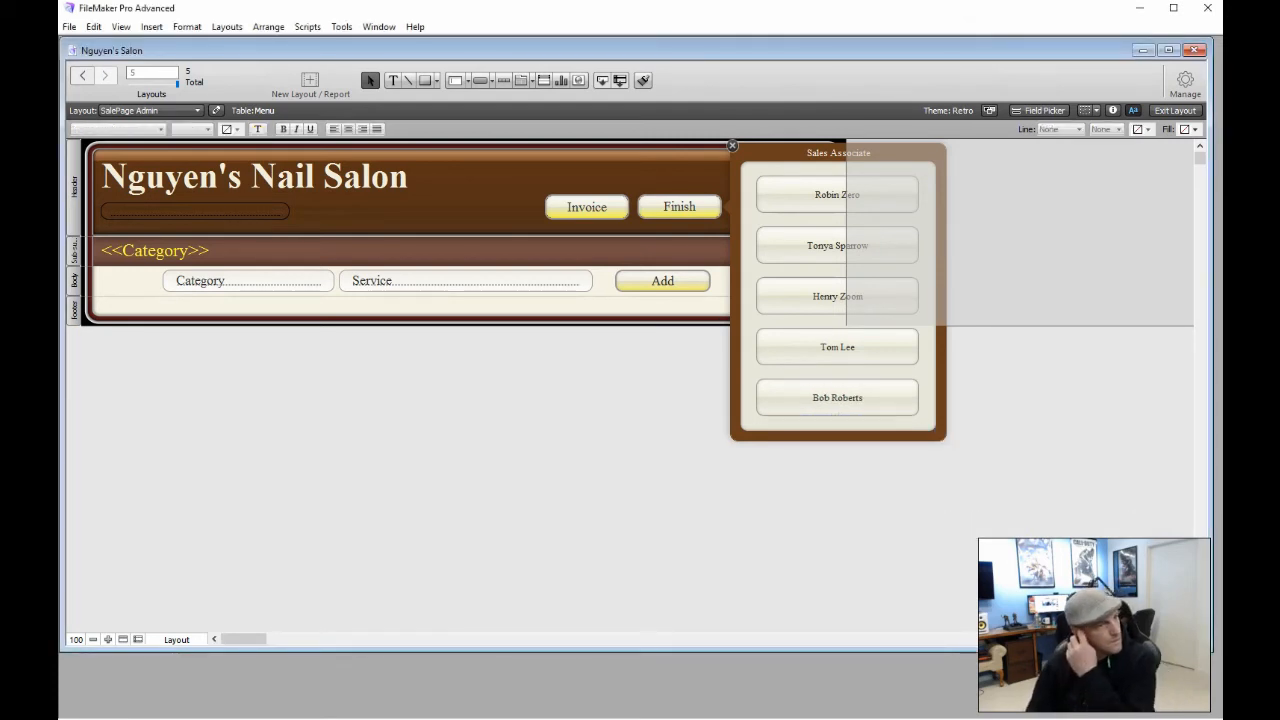
In Browse mode, add the Fancy Paint, Facial and Neck Rub services as a test
{"action": "left_click", "coordinate": [733, 146]}
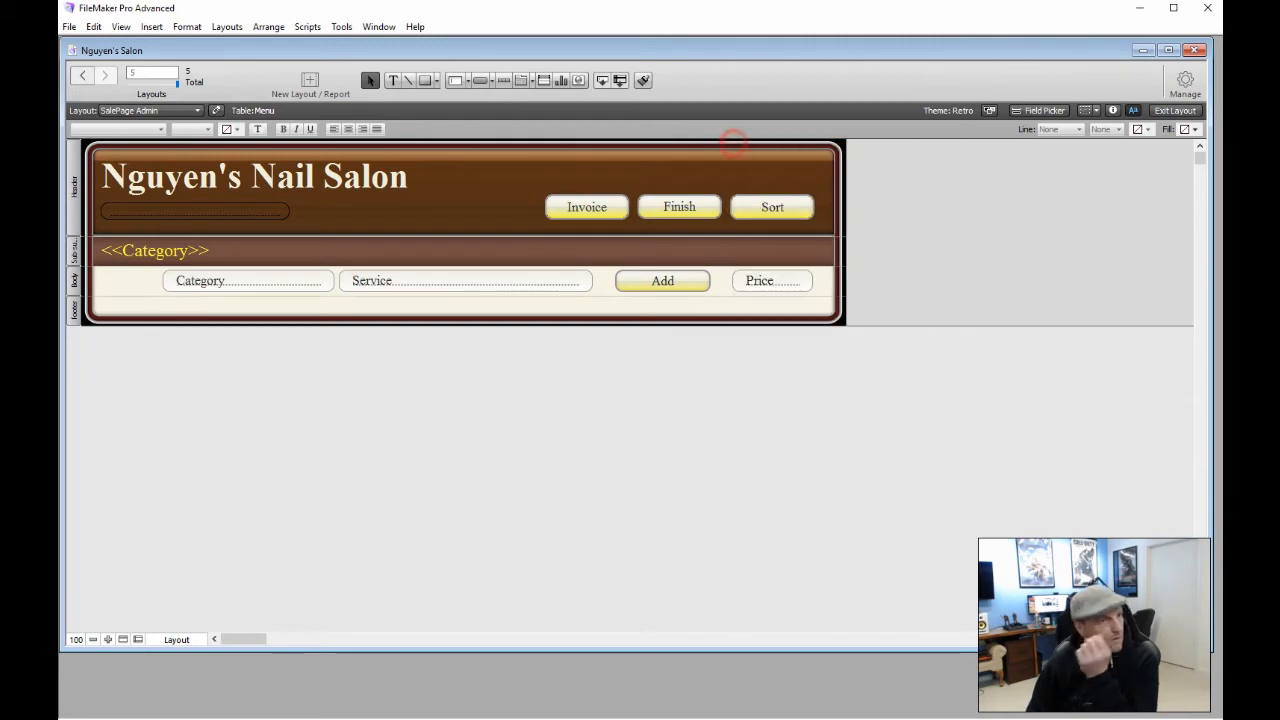
{"action": "left_click", "coordinate": [675, 384]}
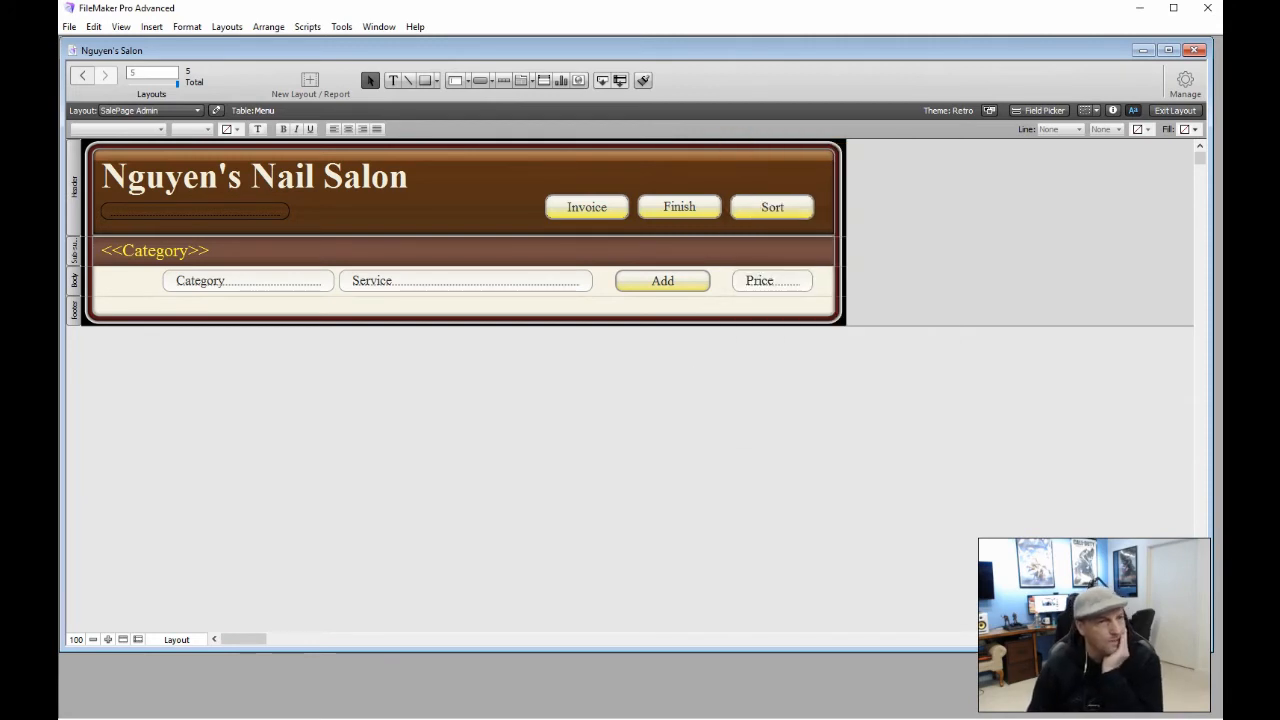
{"action": "left_click", "coordinate": [1176, 110]}
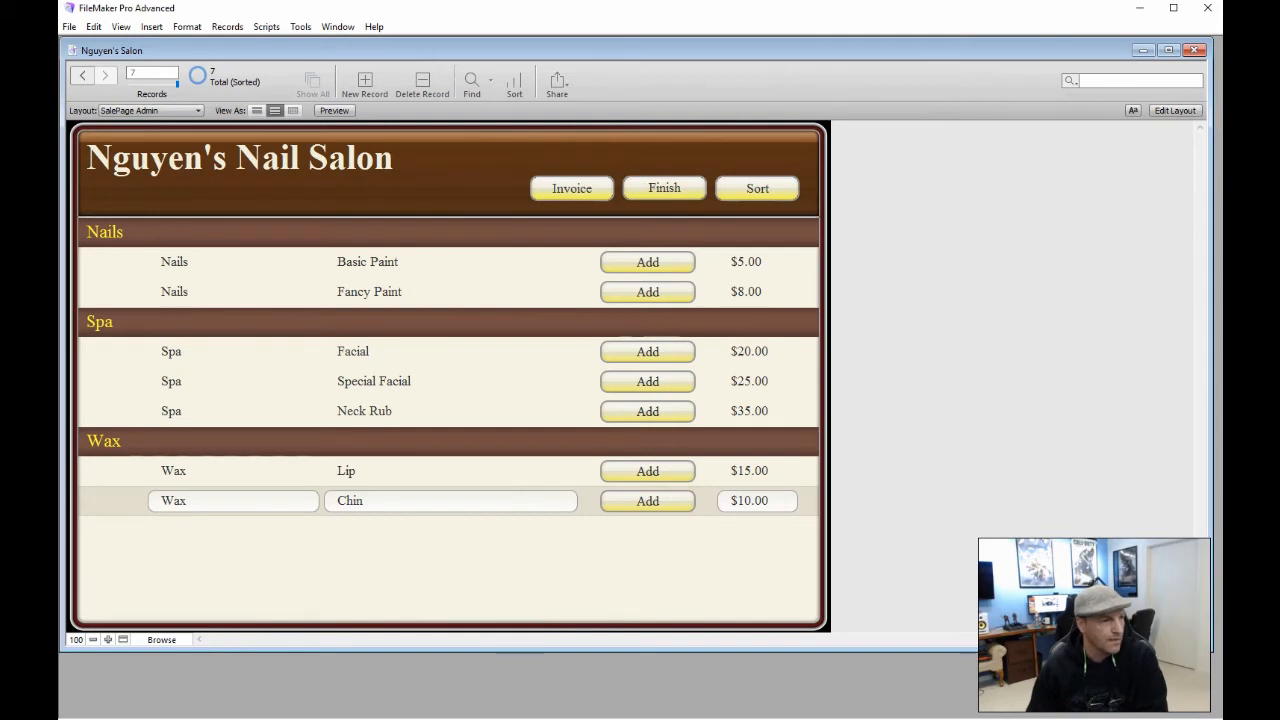
{"action": "left_click", "coordinate": [638, 292]}
{"action": "left_click", "coordinate": [634, 354]}
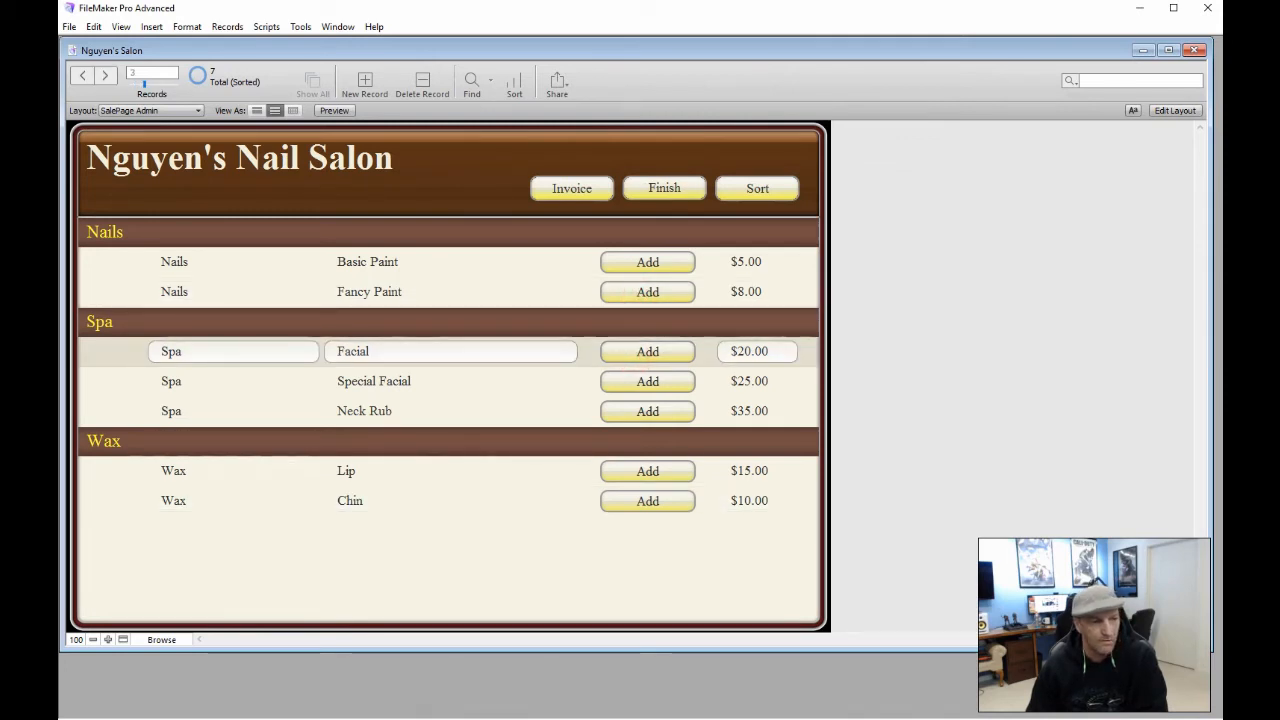
{"action": "left_click", "coordinate": [641, 411]}
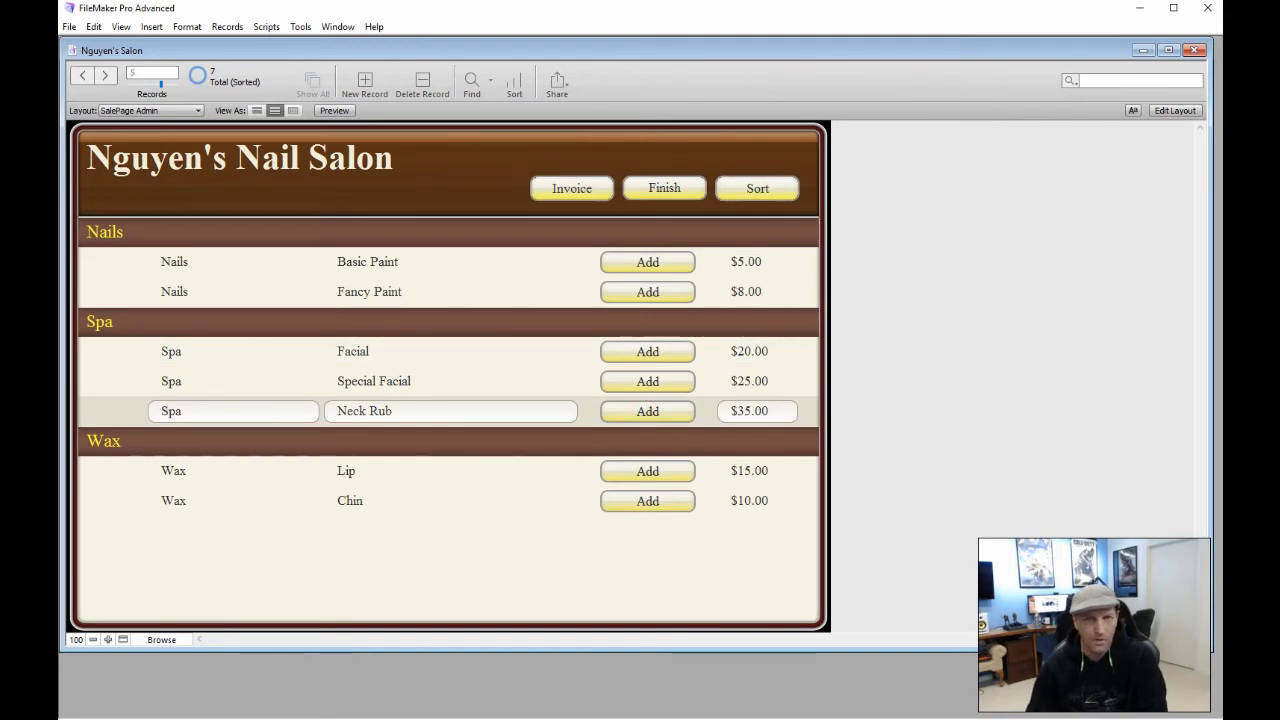
Test picking an associate from the Finish popover, then return to Layout mode
{"action": "left_click", "coordinate": [664, 188]}
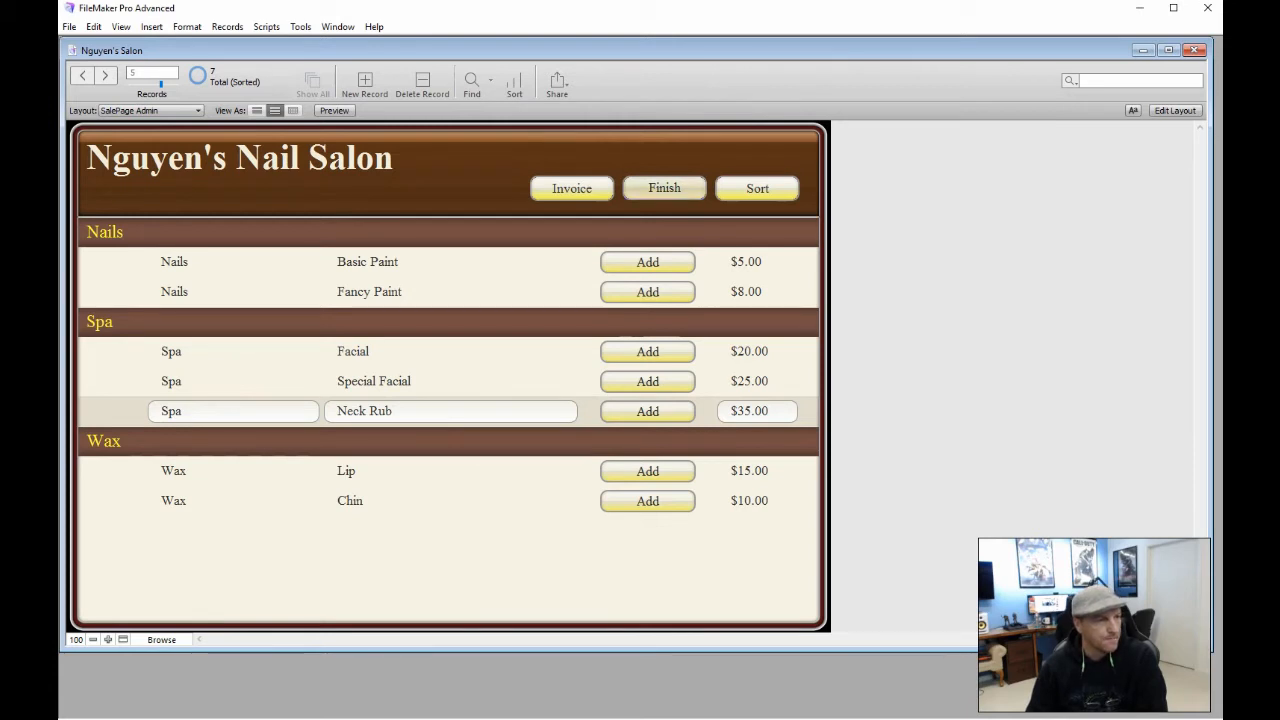
{"action": "left_click", "coordinate": [664, 188]}
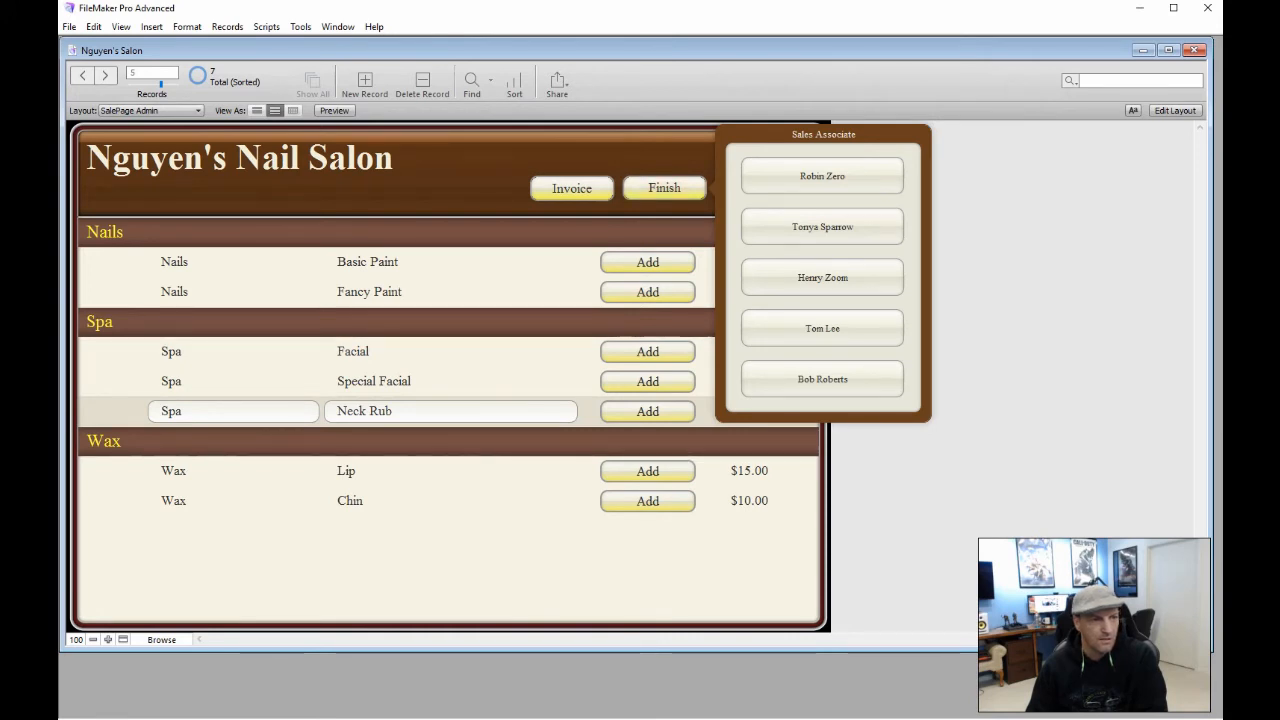
{"action": "left_click", "coordinate": [846, 168]}
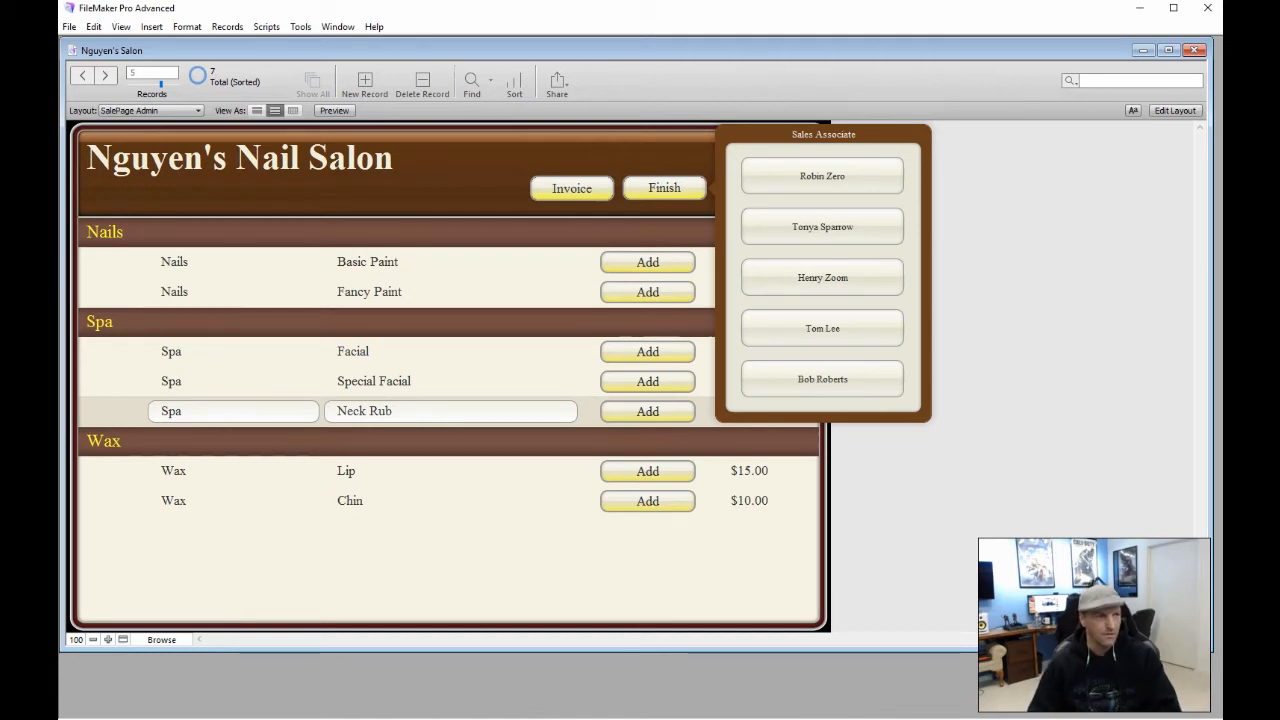
{"action": "left_click", "coordinate": [180, 192]}
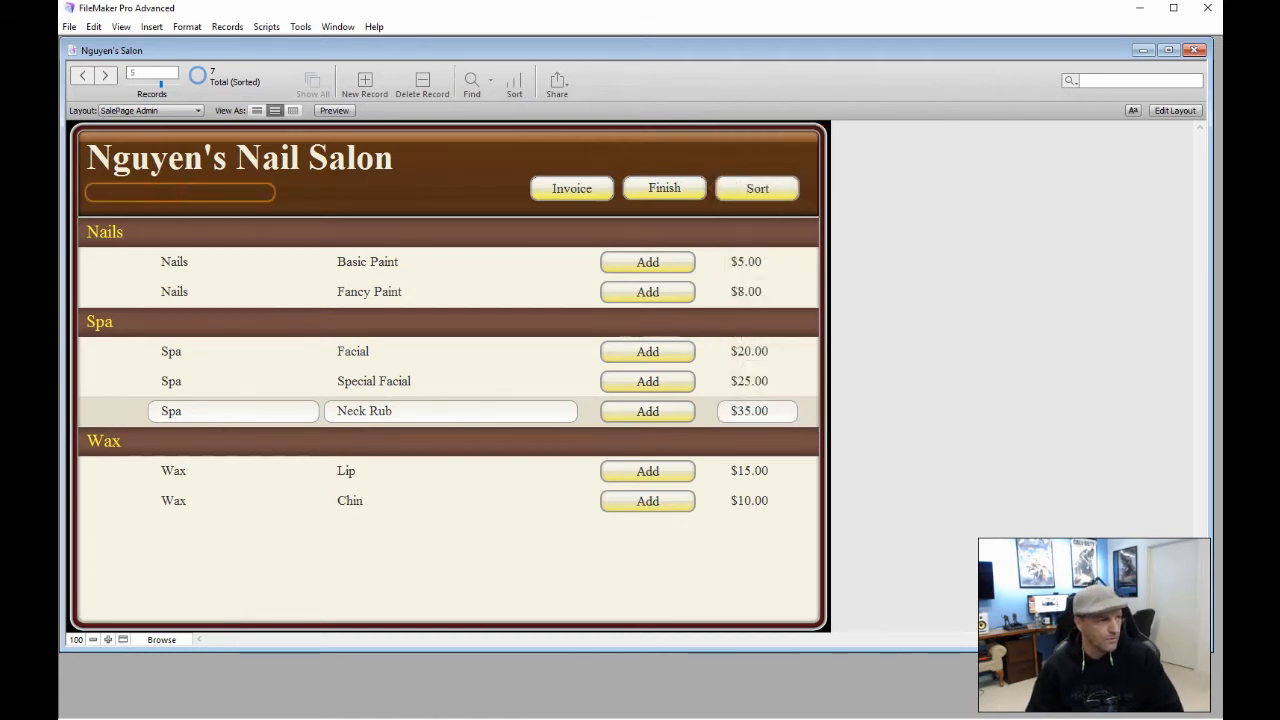
{"action": "left_click", "coordinate": [646, 188]}
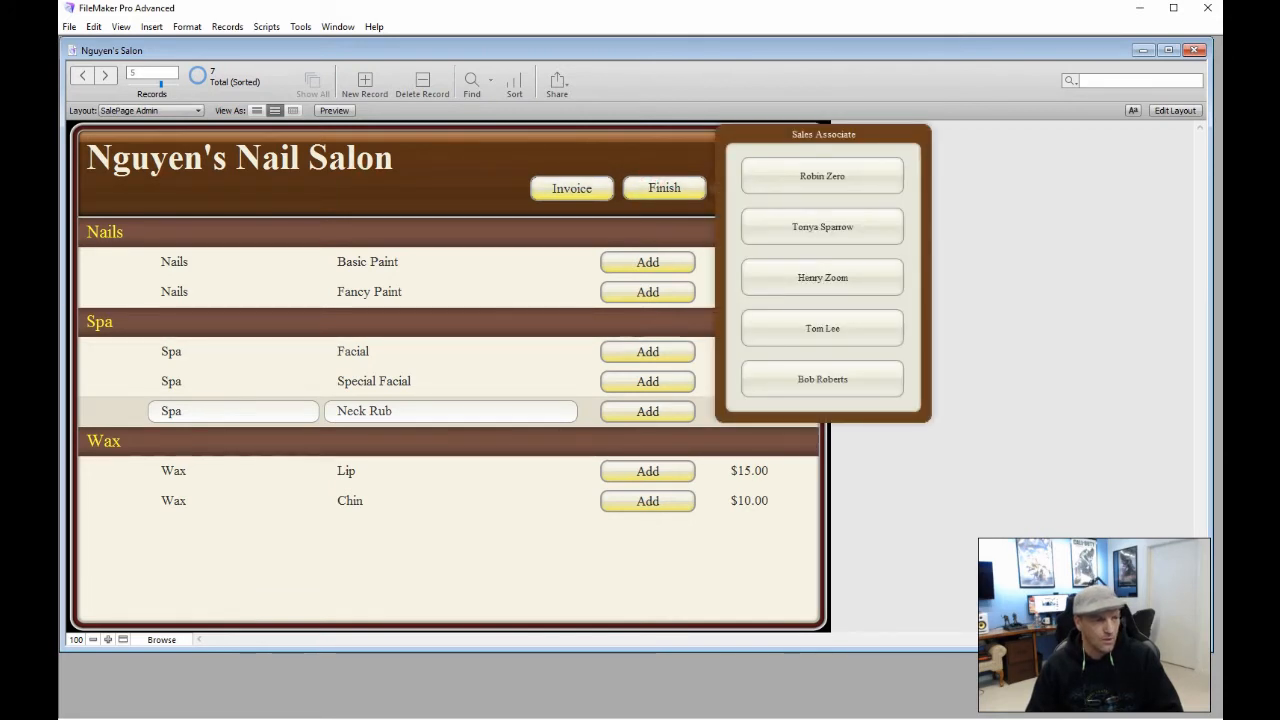
{"action": "left_click", "coordinate": [879, 177]}
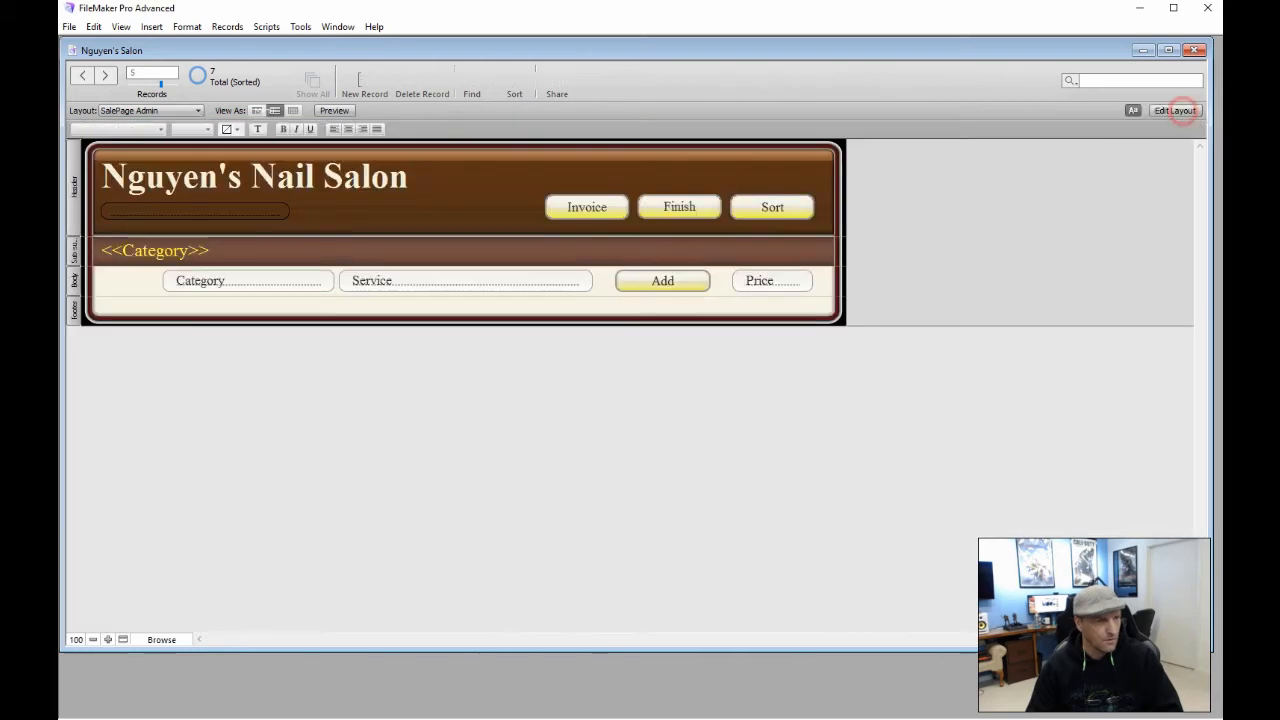
{"action": "left_click", "coordinate": [1175, 110]}
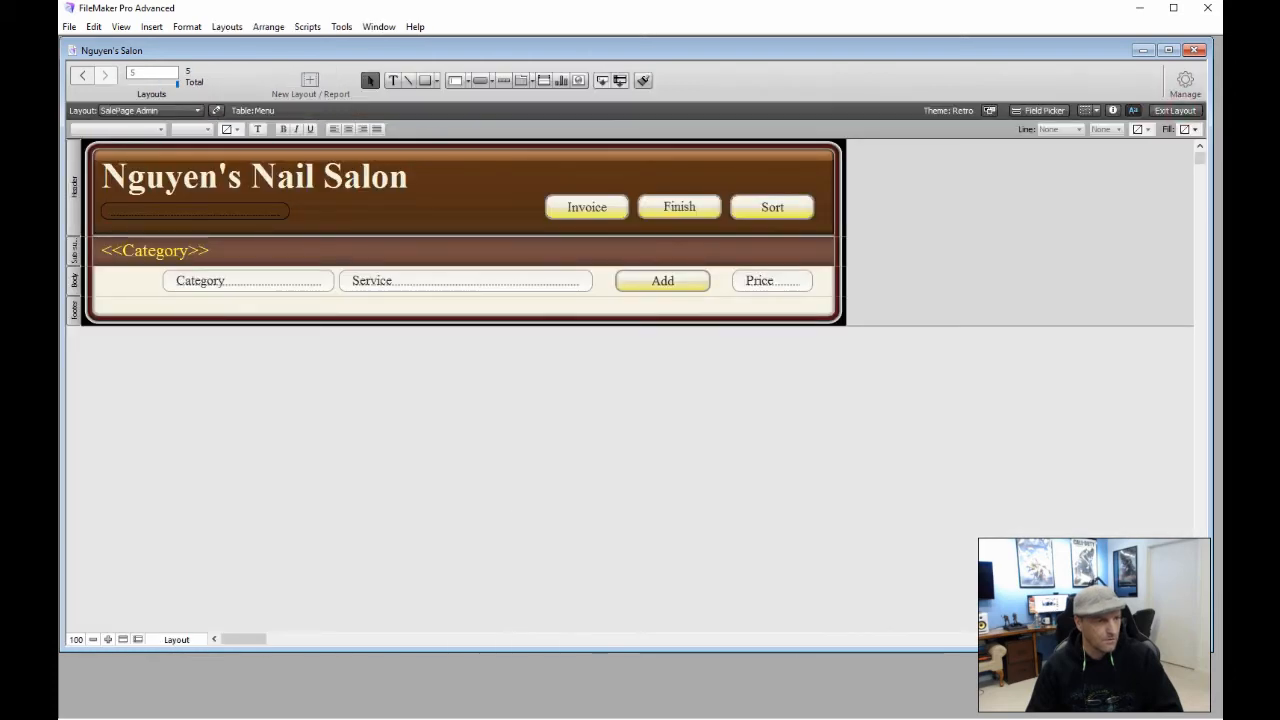
Set the first Sales Associate button's action to Perform Script in Button Setup
{"action": "double_click", "coordinate": [695, 203]}
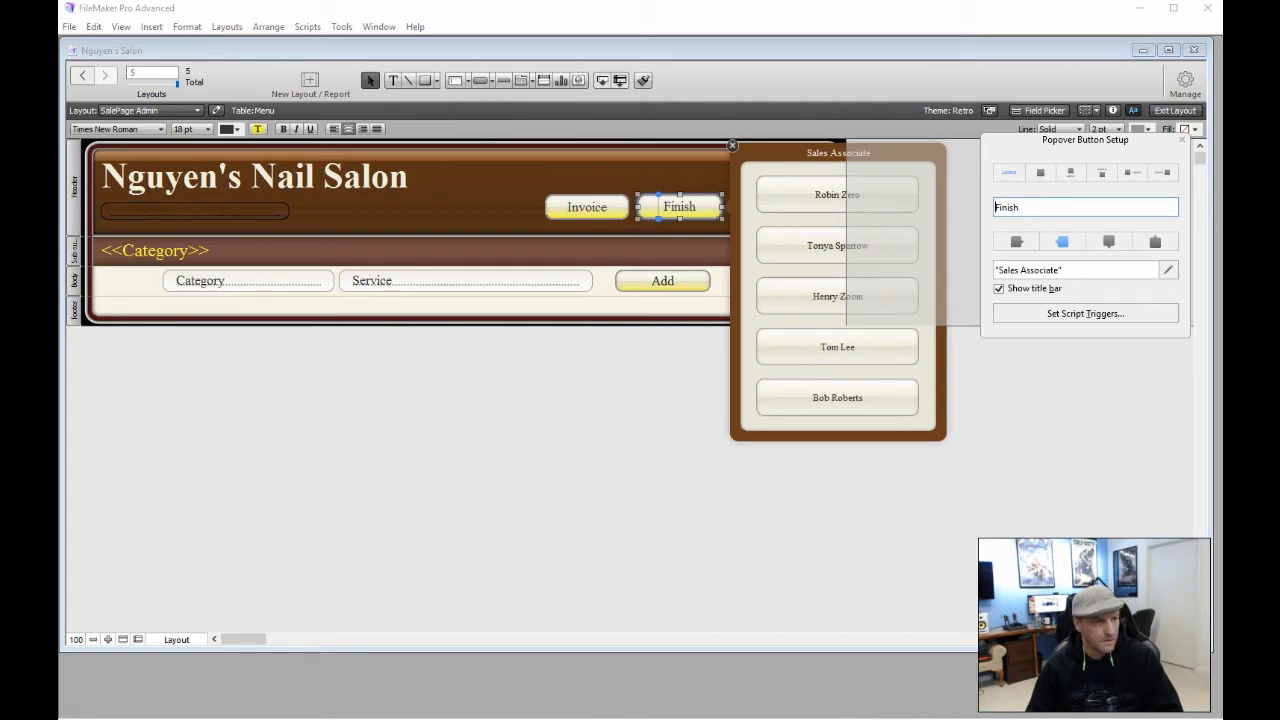
{"action": "double_click", "coordinate": [805, 192]}
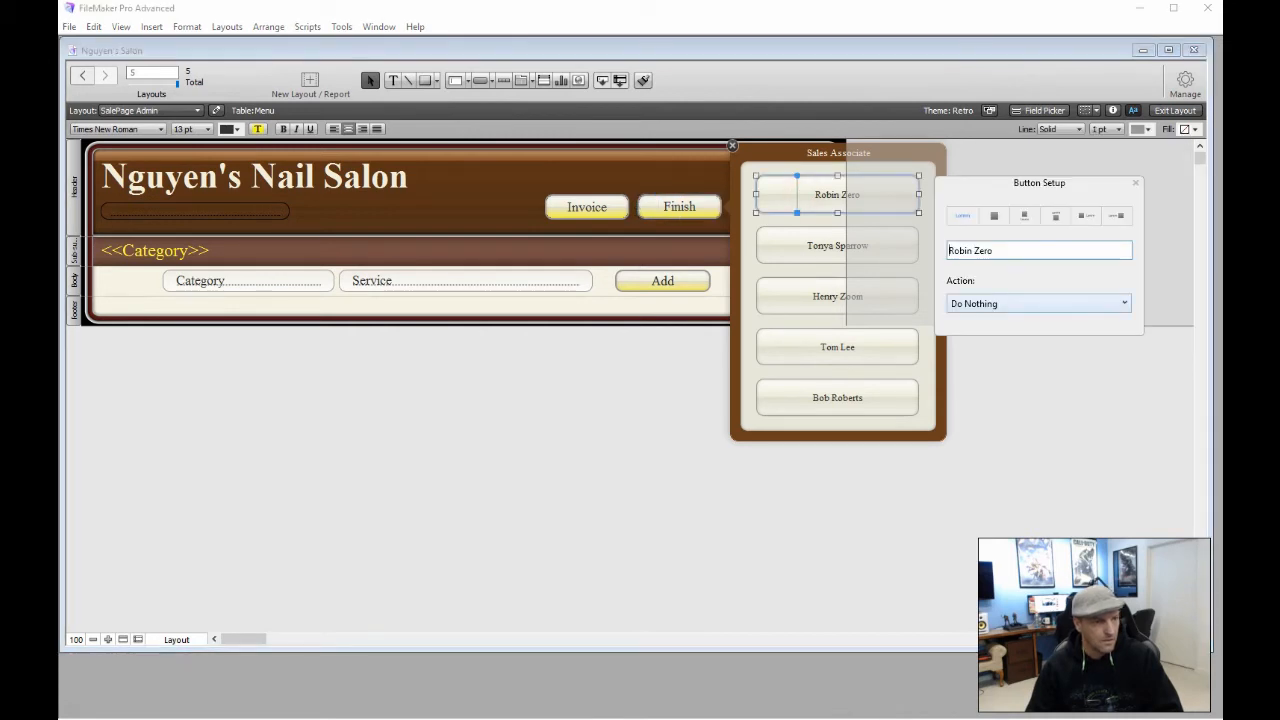
{"action": "left_click", "coordinate": [1014, 301]}
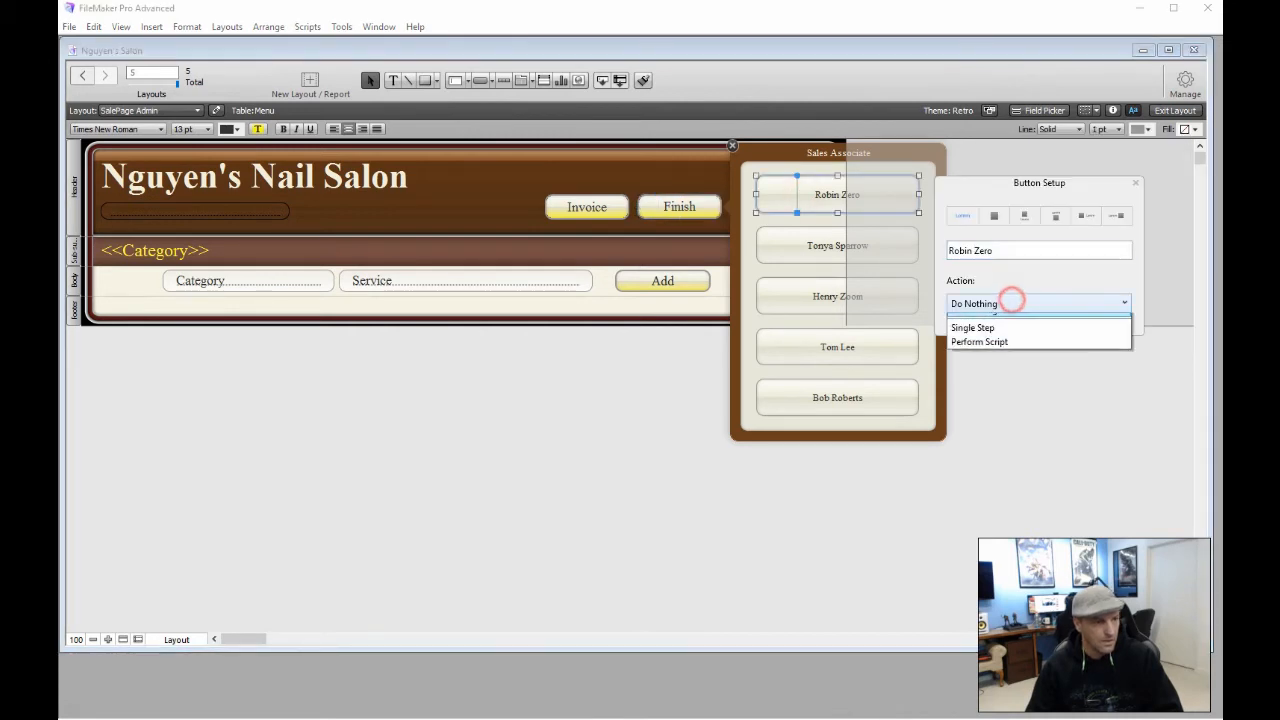
{"action": "left_click", "coordinate": [1020, 353]}
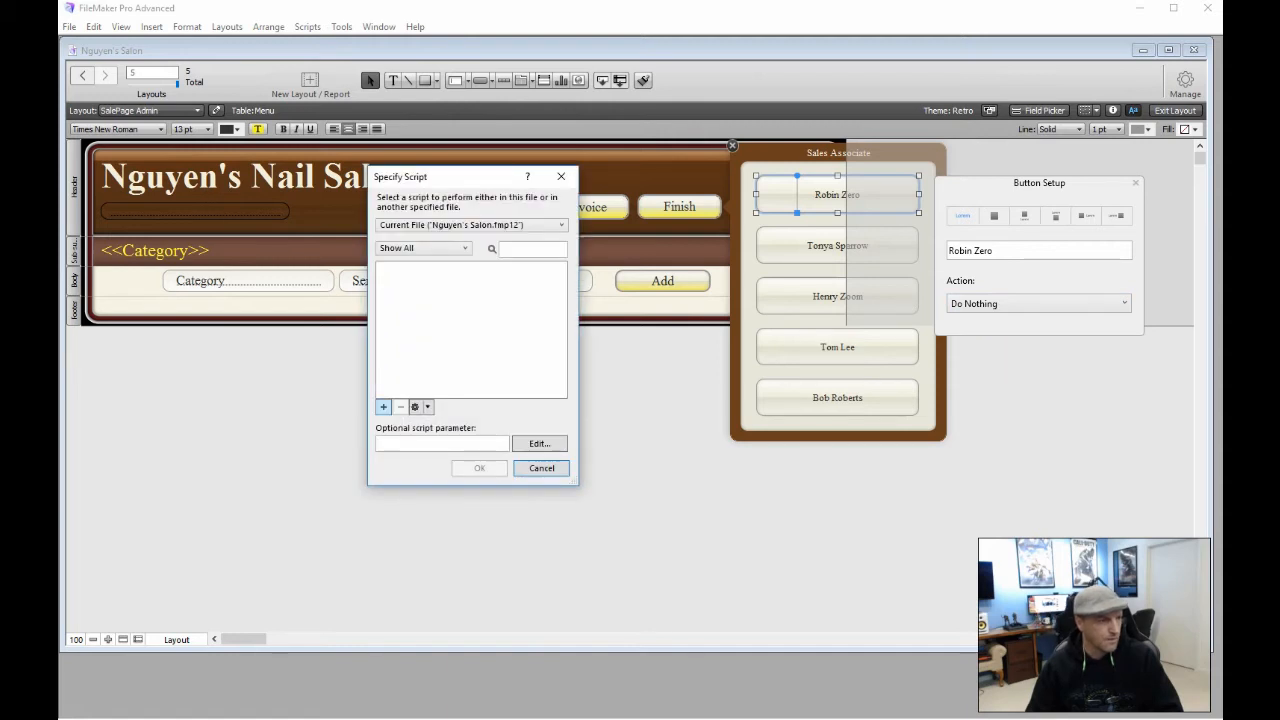
Create a new script named 'AssociateSale' for the first associate button
{"action": "left_click", "coordinate": [383, 407]}
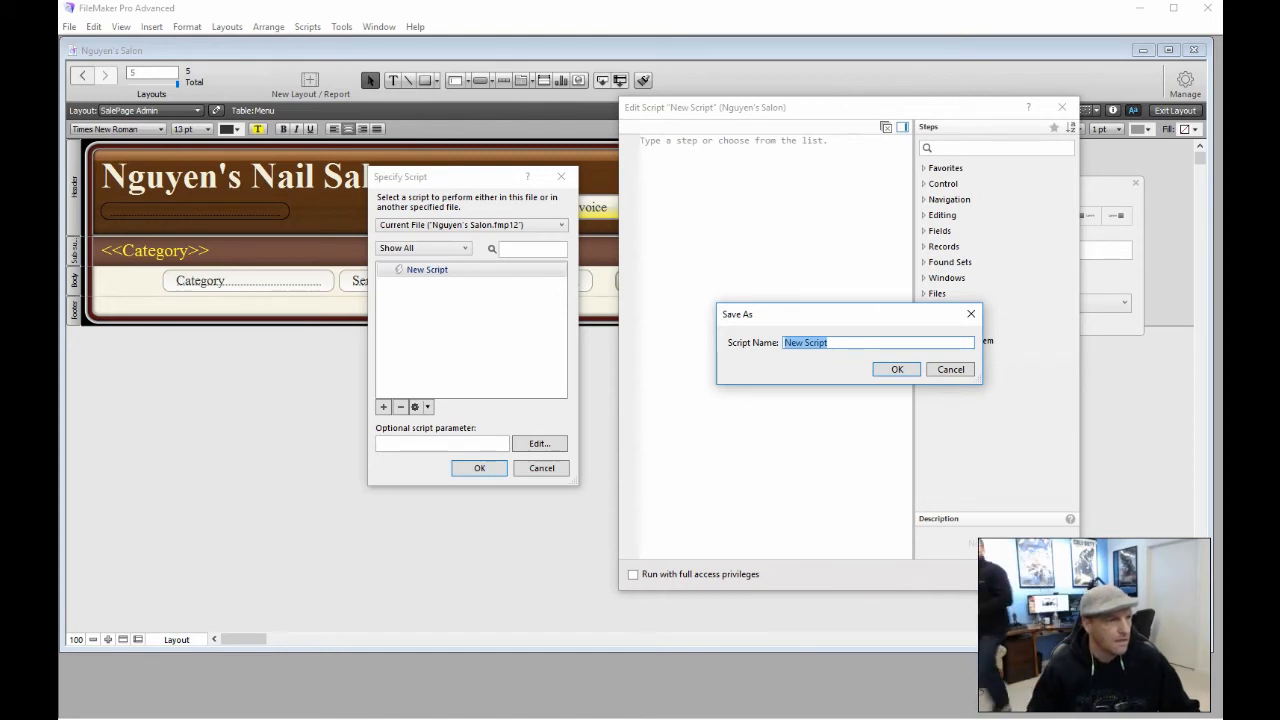
{"action": "left_click", "coordinate": [838, 105]}
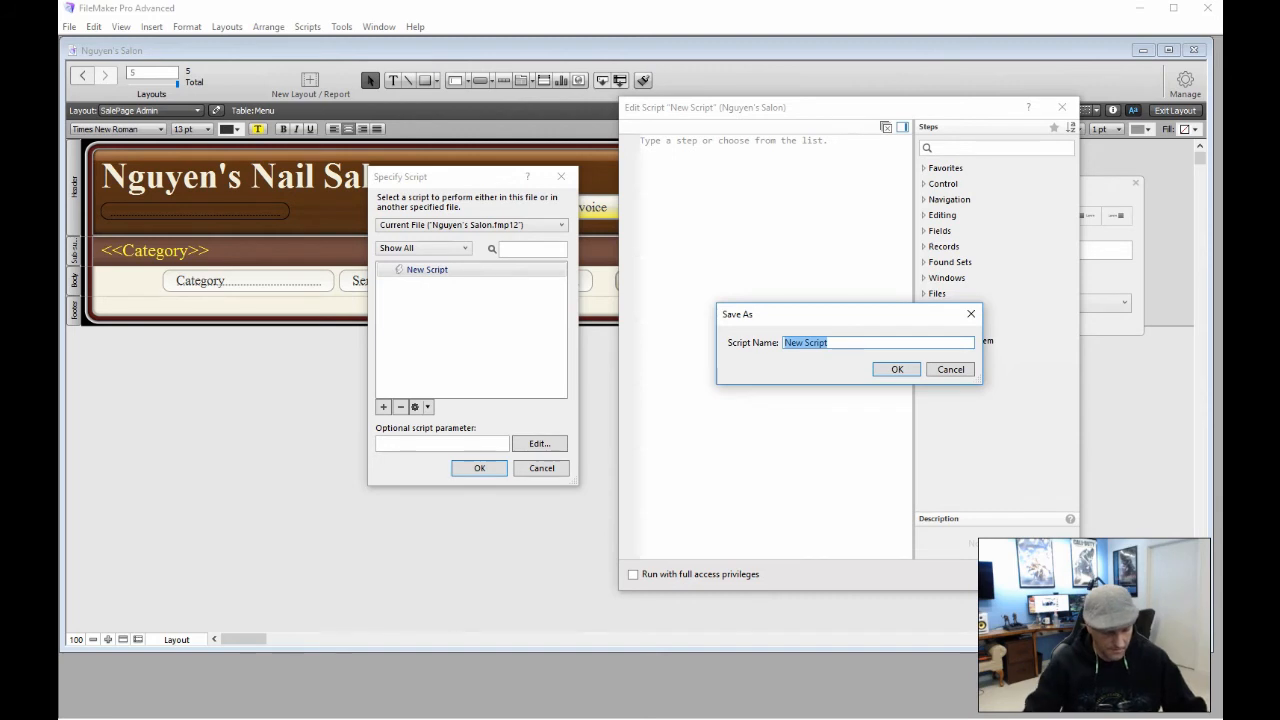
{"action": "type", "text": "A"}
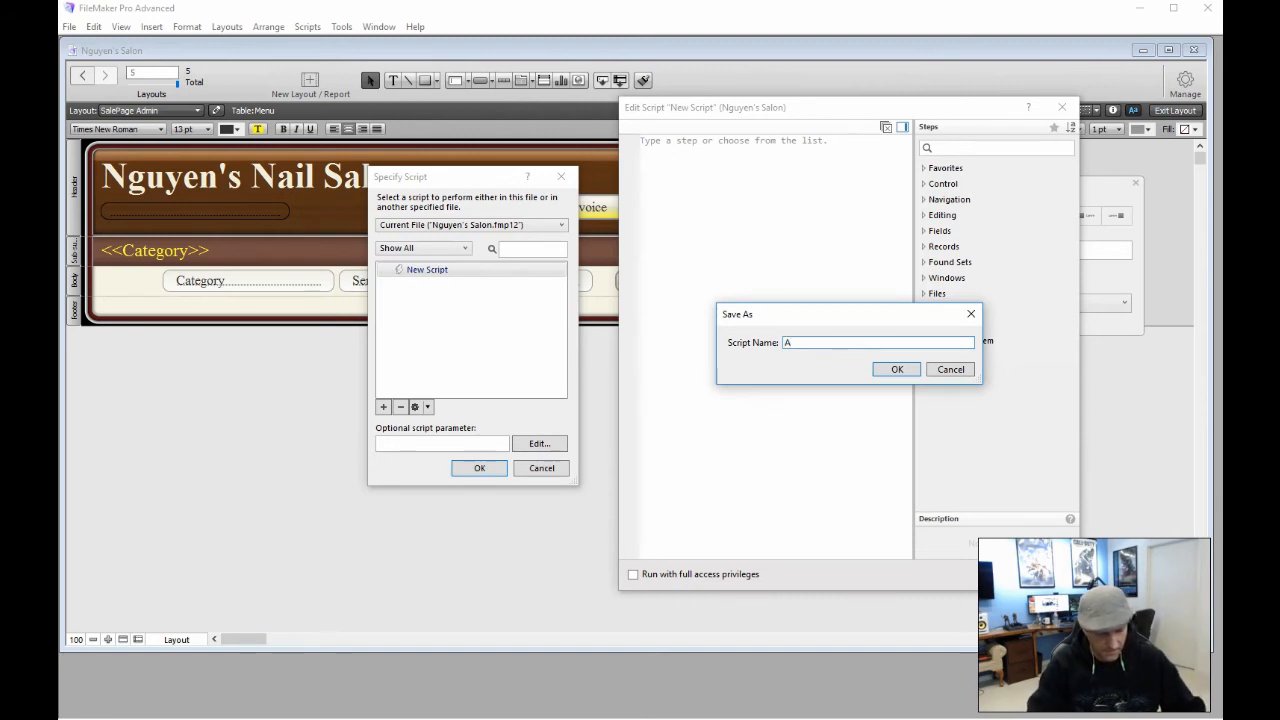
{"action": "type", "text": "sso"}
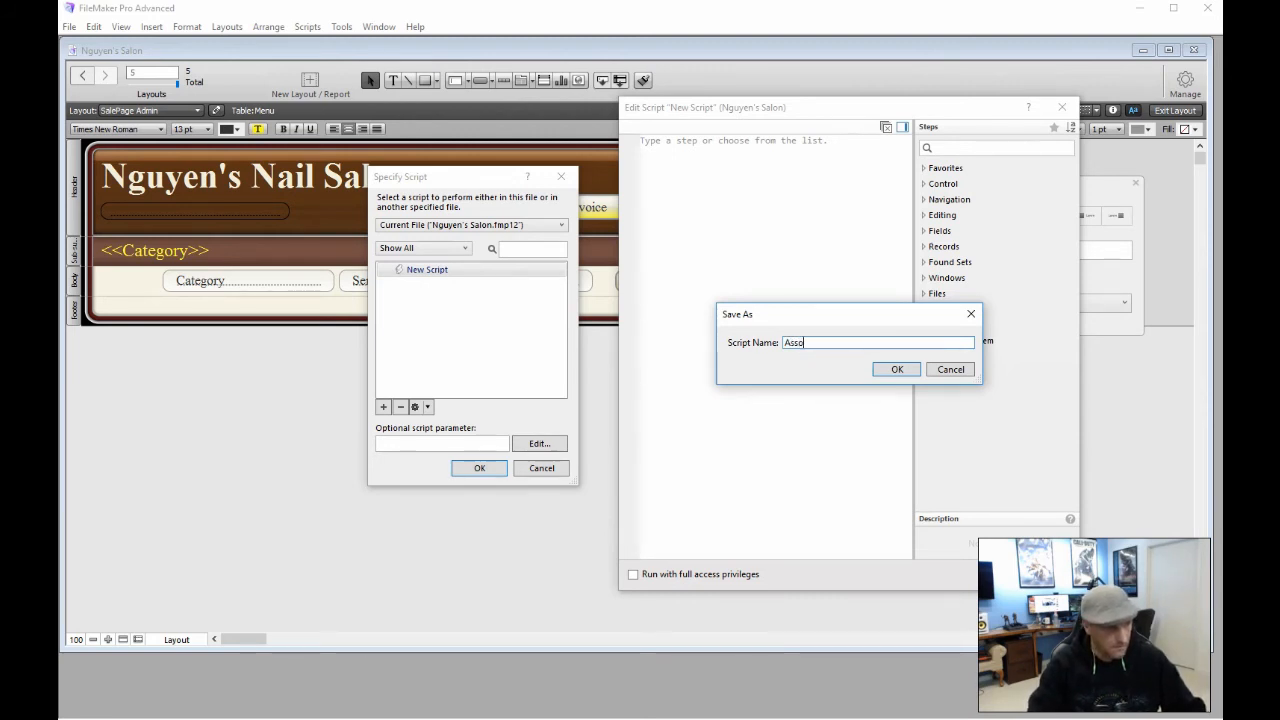
{"action": "type", "text": "ciate"}
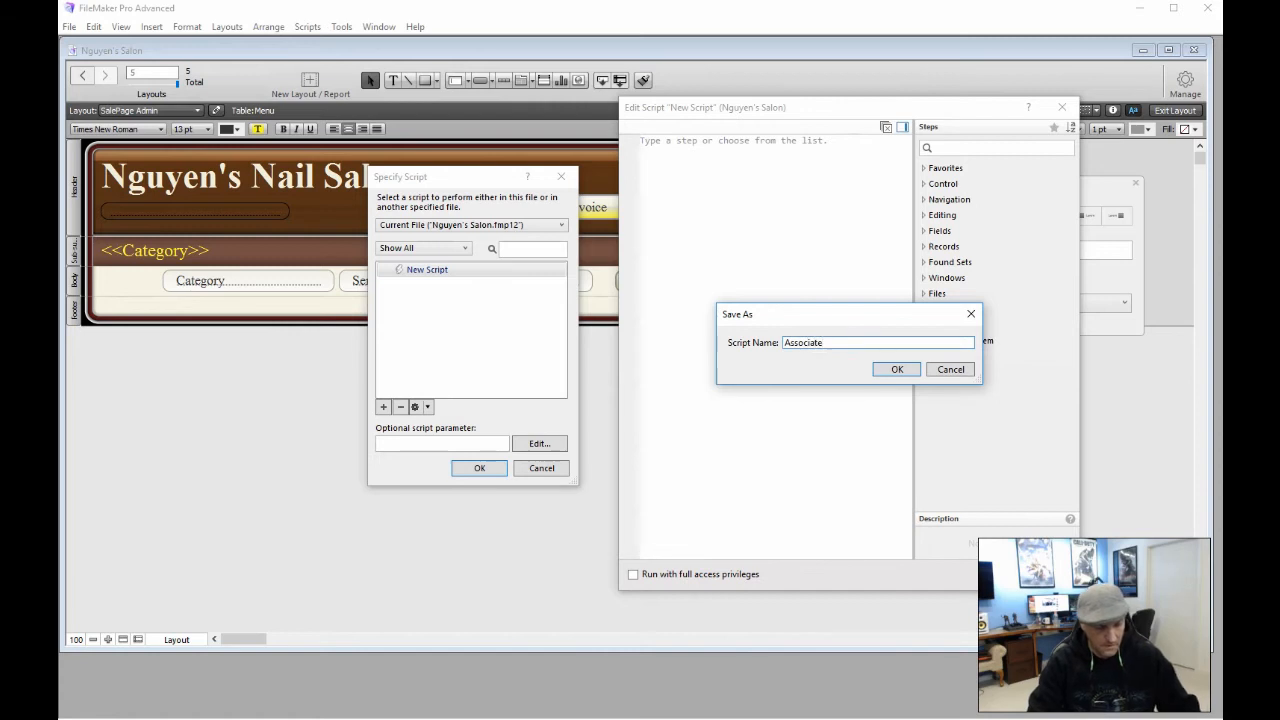
{"action": "type", "text": "Sale"}
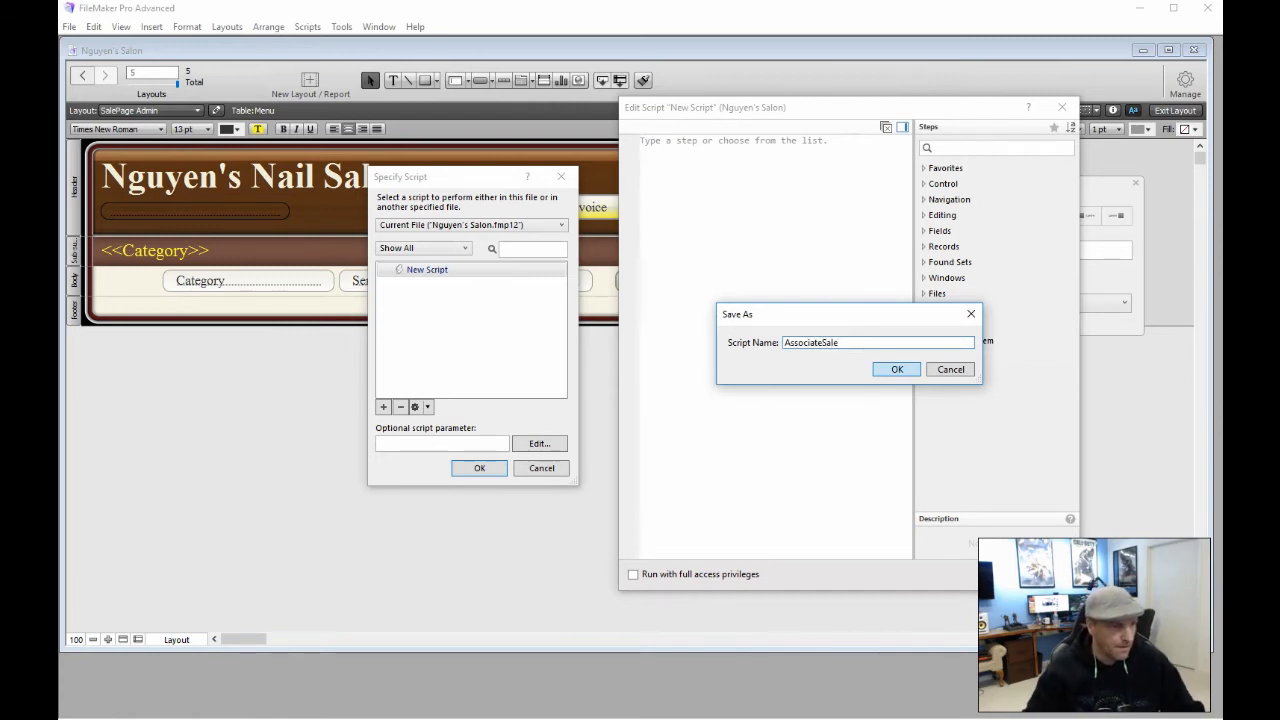
{"action": "left_click", "coordinate": [886, 370]}
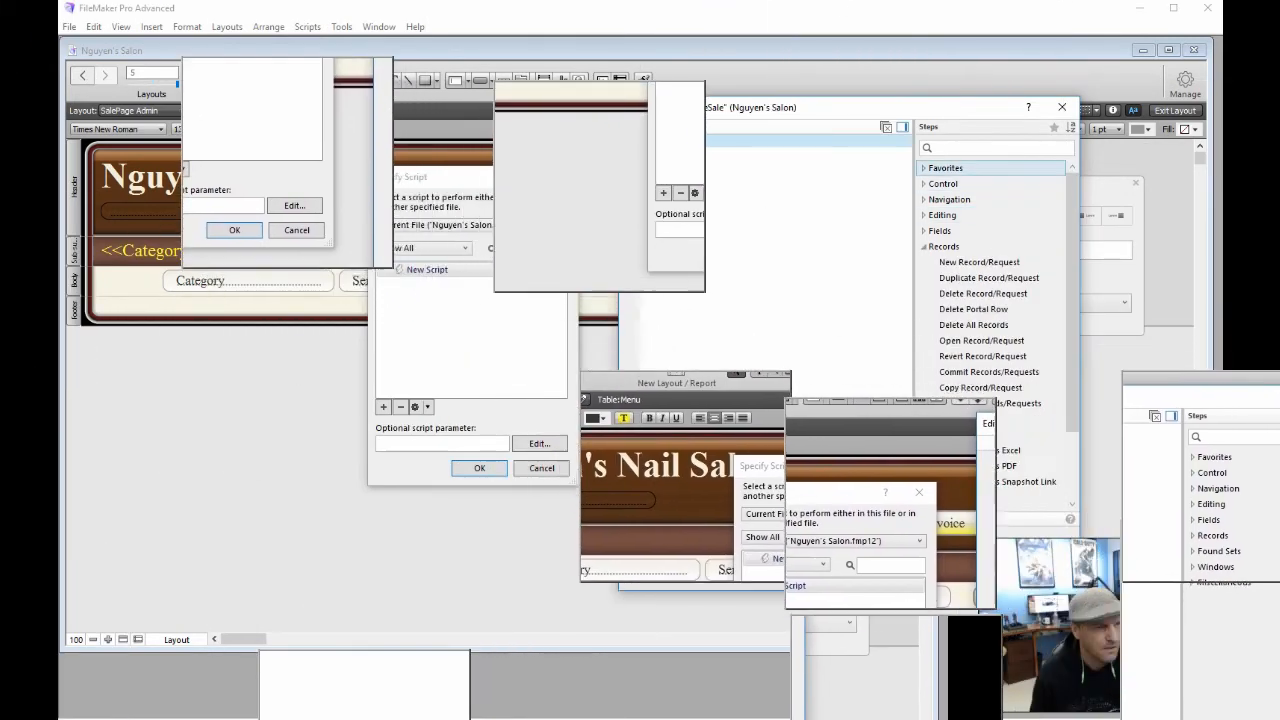
Add a Set Variable step storing Get ( ScriptParameter ) in $name, and delete the empty first line
{"action": "left_click", "coordinate": [943, 146]}
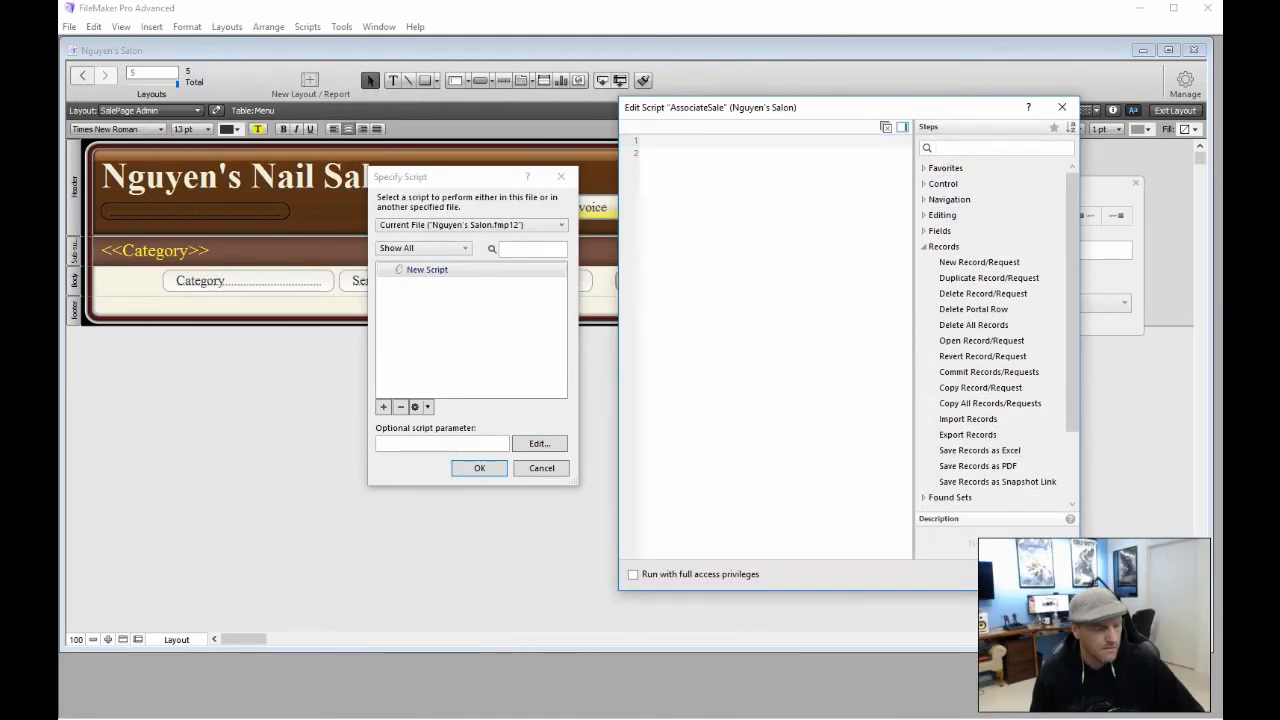
{"action": "type", "text": "set"}
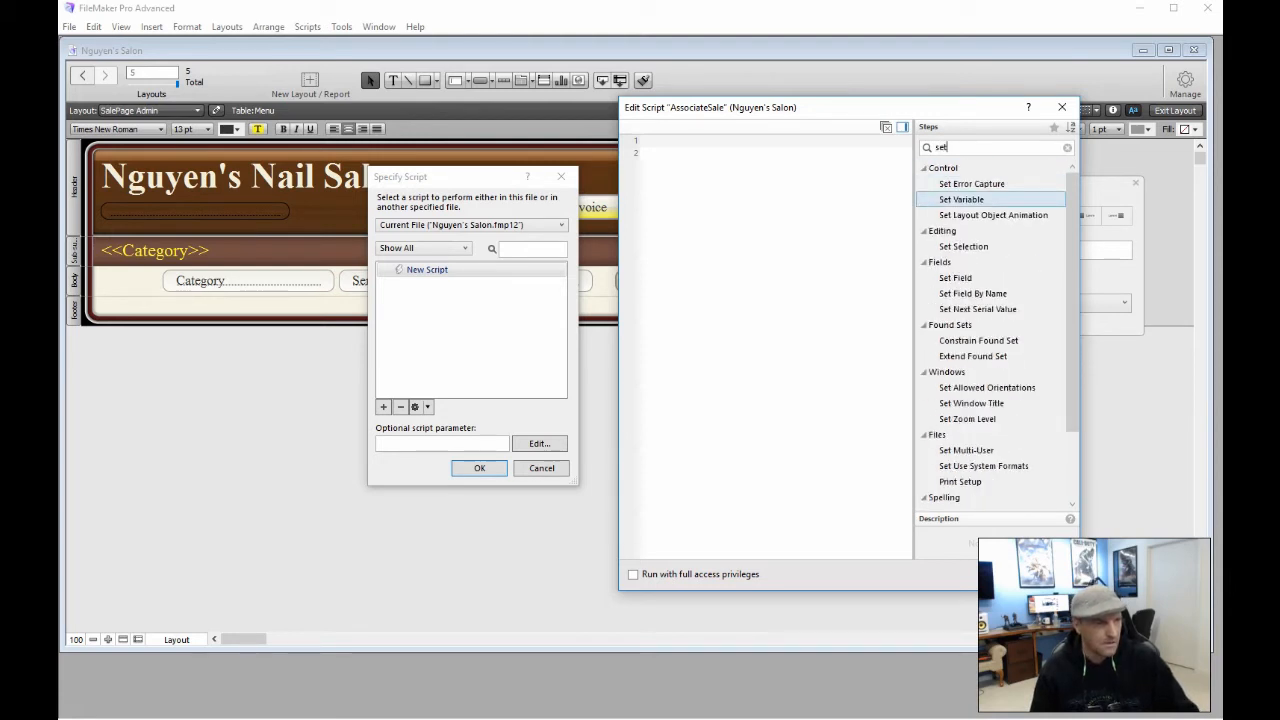
{"action": "double_click", "coordinate": [961, 199]}
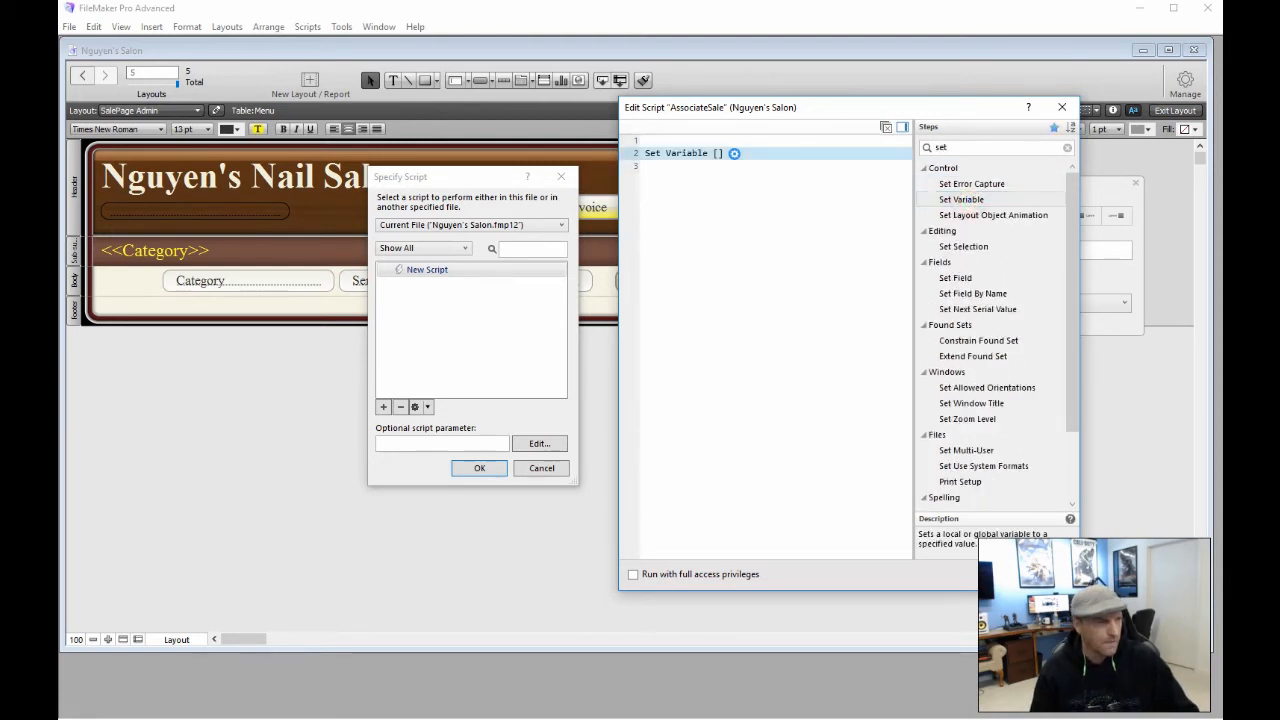
{"action": "left_click", "coordinate": [734, 154]}
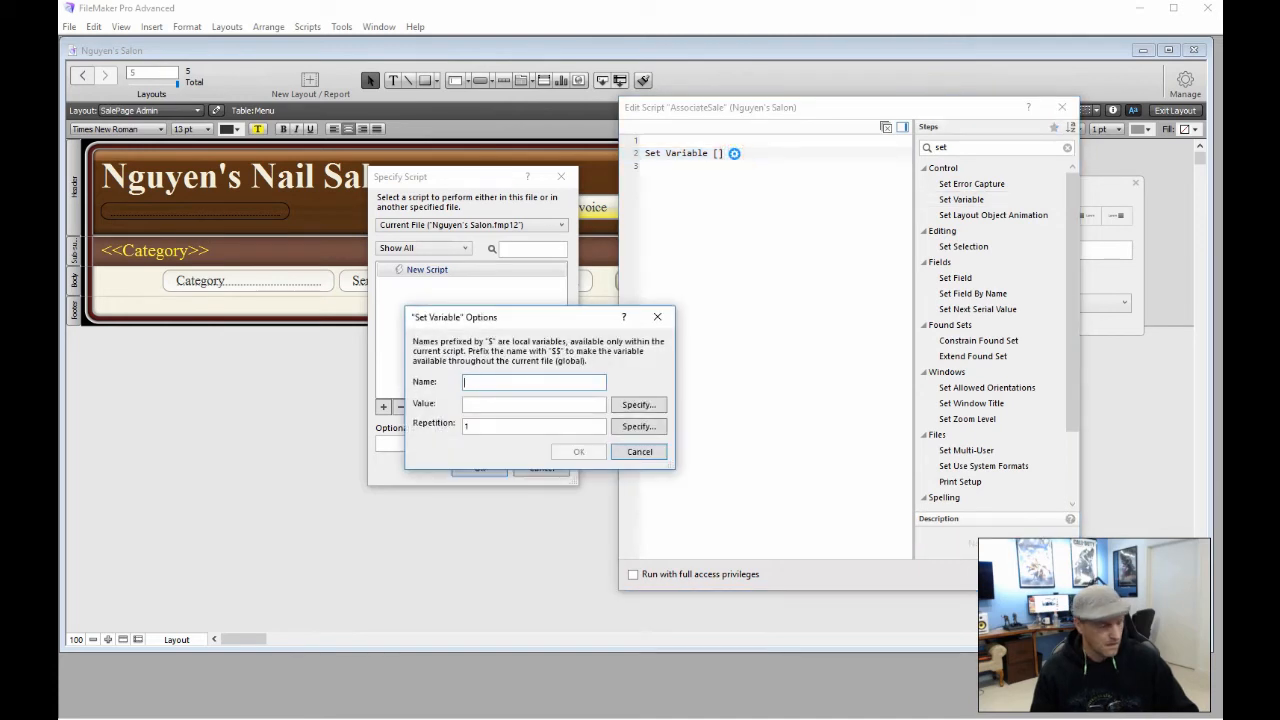
{"action": "type", "text": "name"}
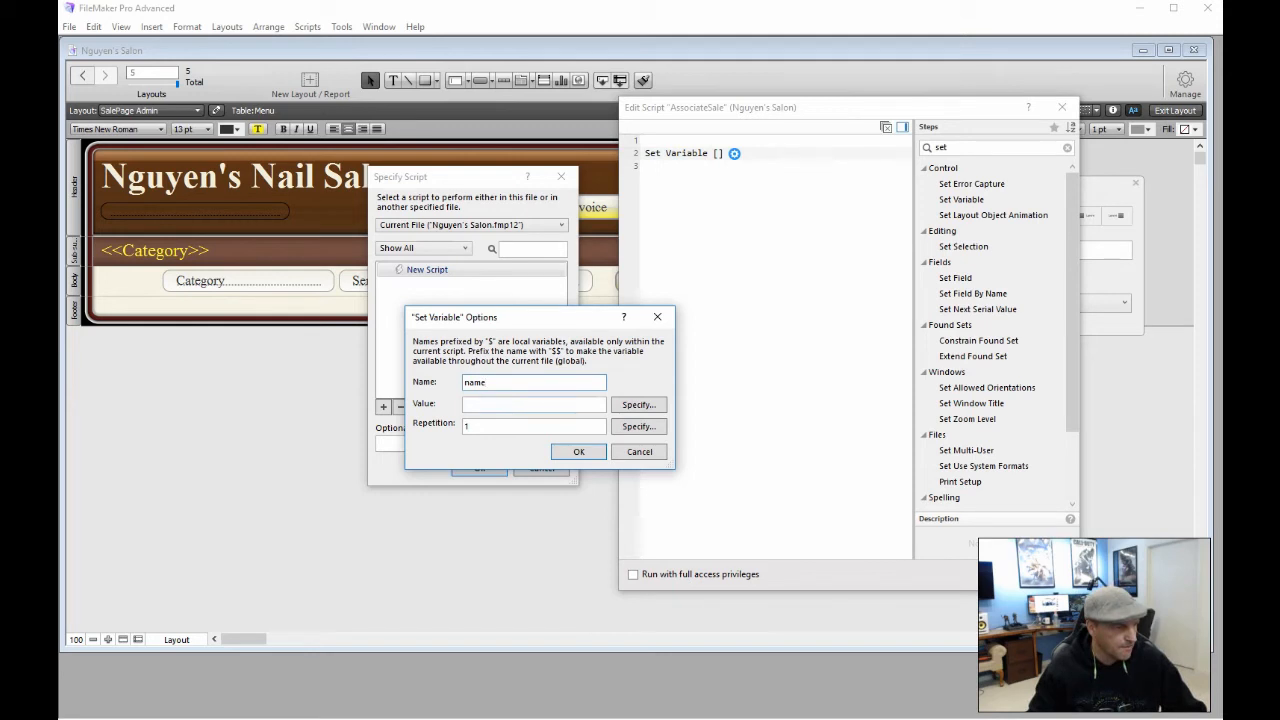
{"action": "left_click", "coordinate": [495, 404]}
{"action": "left_click", "coordinate": [638, 404]}
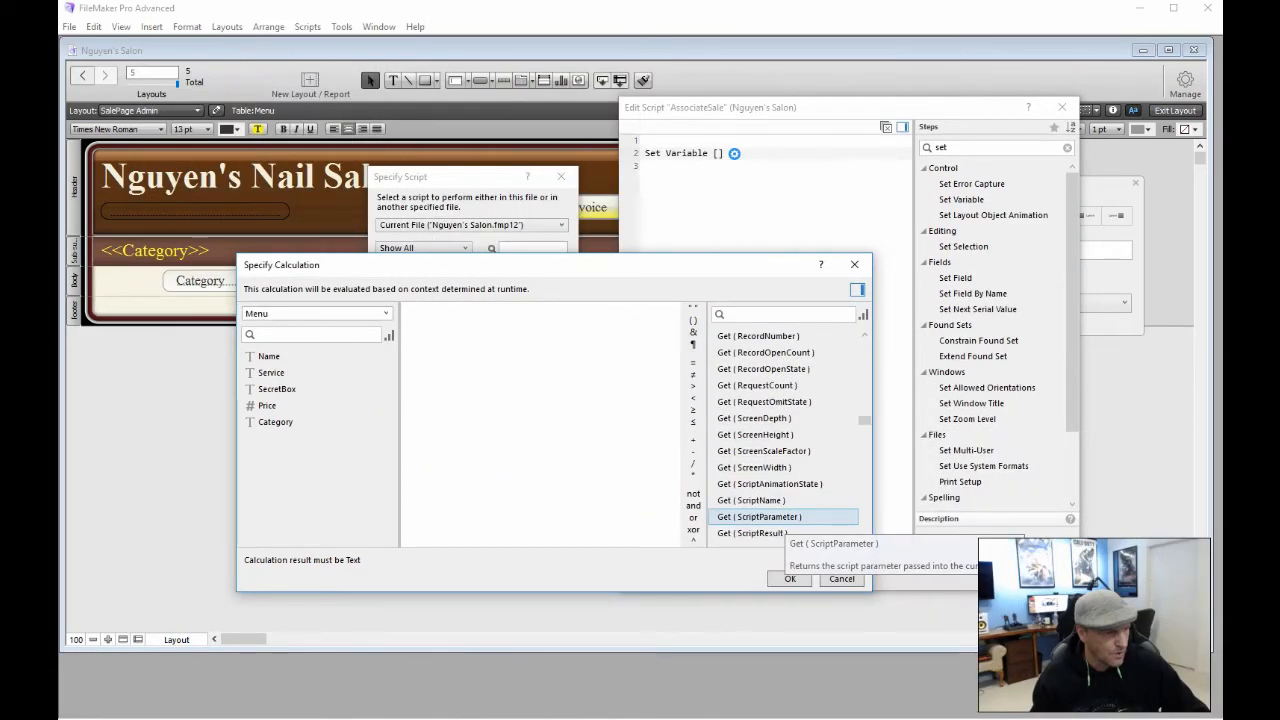
{"action": "double_click", "coordinate": [775, 516]}
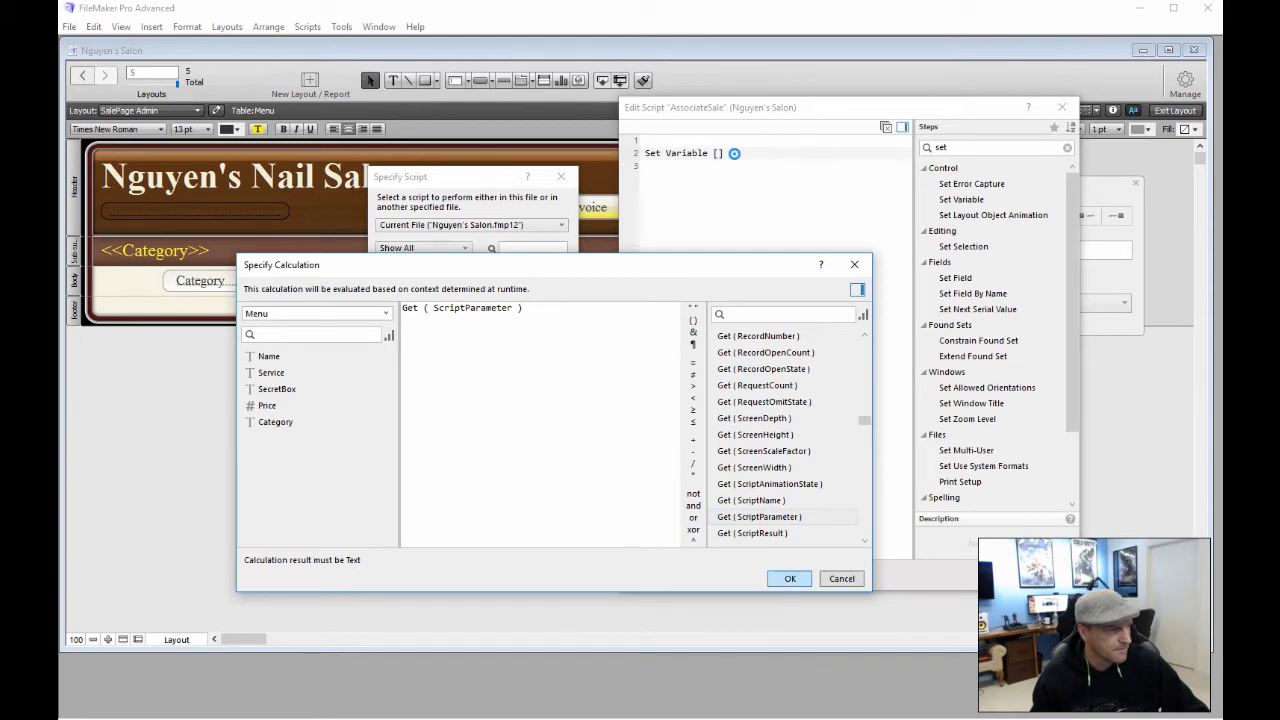
{"action": "left_click", "coordinate": [790, 578]}
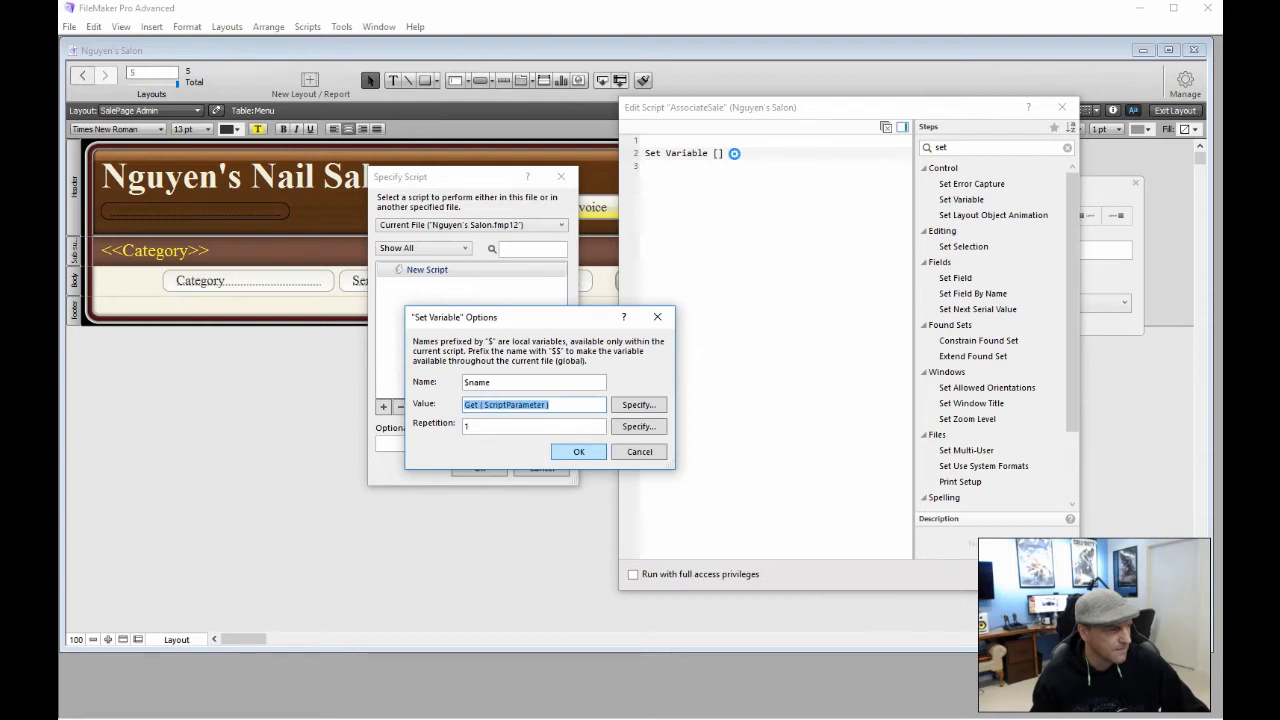
{"action": "left_click", "coordinate": [590, 452]}
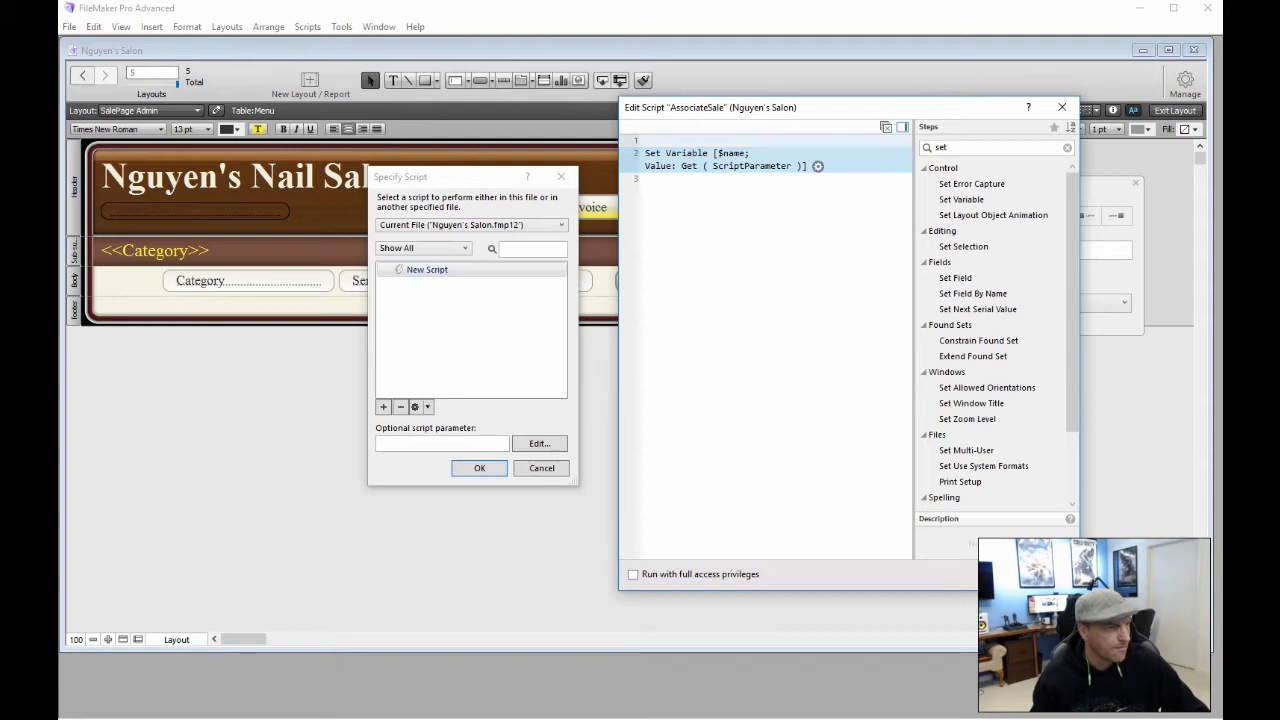
{"action": "left_click", "coordinate": [645, 141]}
{"action": "key", "text": "Delete"}
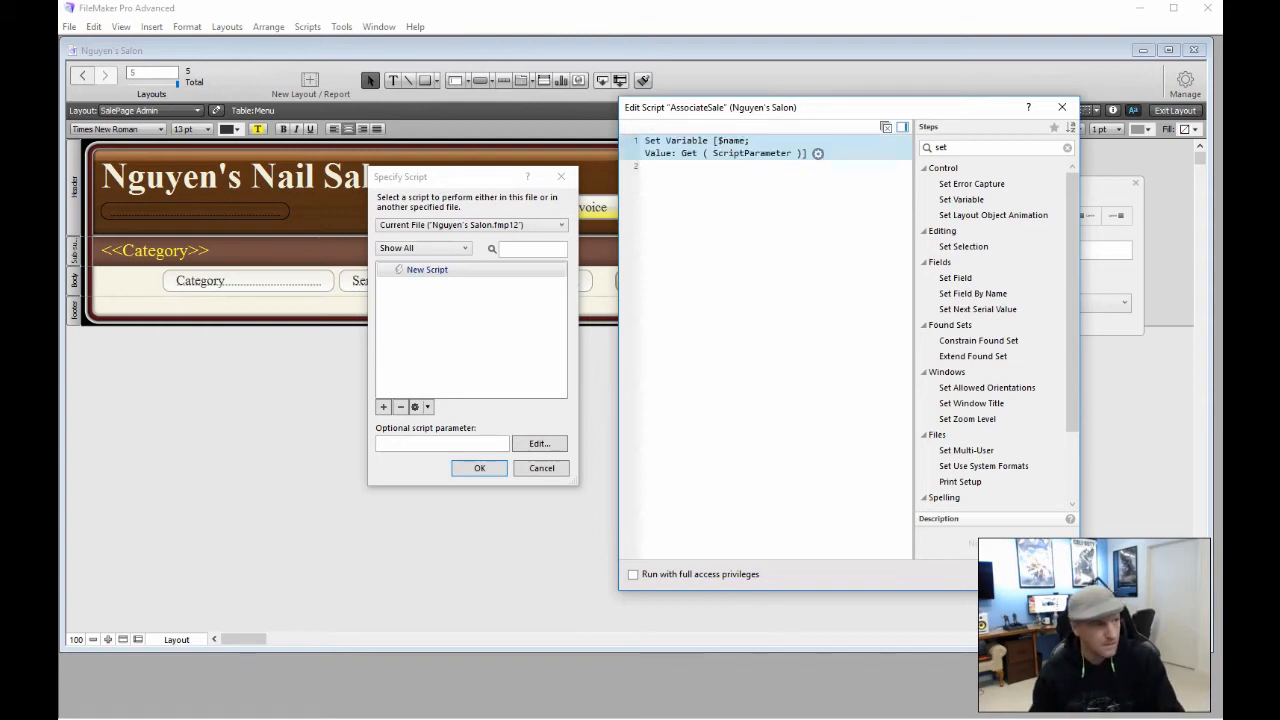
{"action": "left_click", "coordinate": [657, 160]}
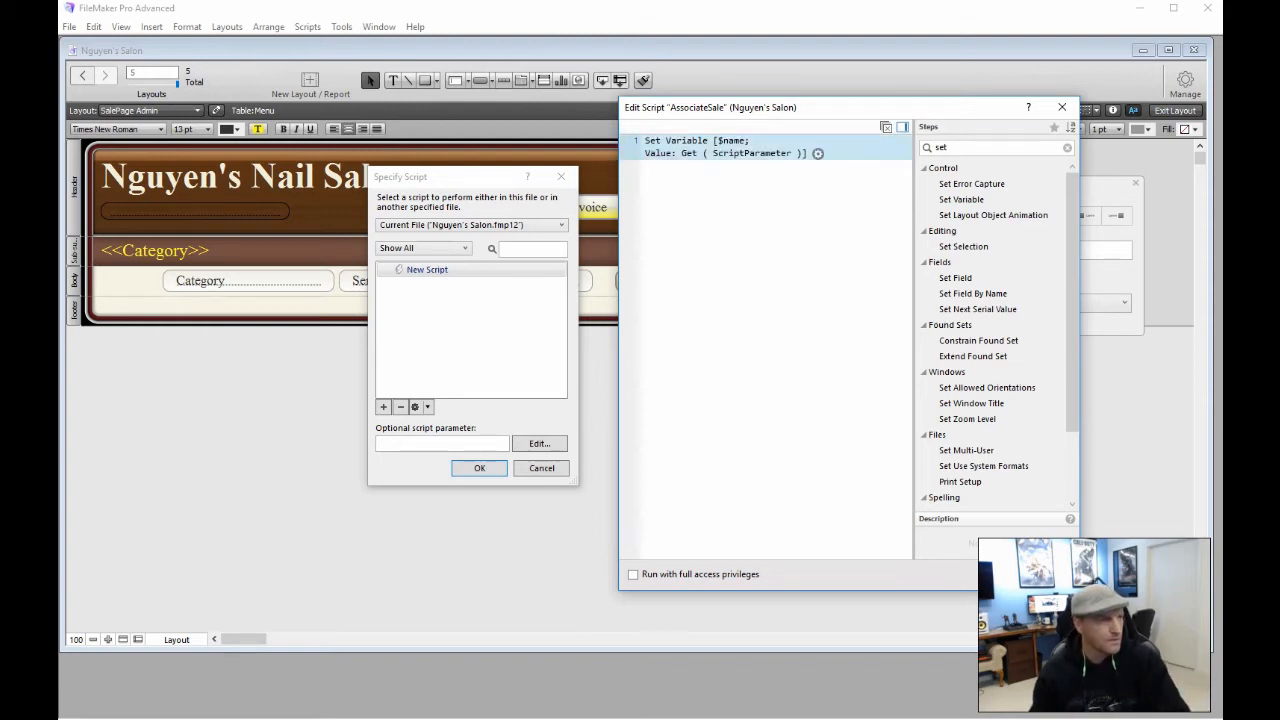
{"action": "left_click", "coordinate": [561, 176]}
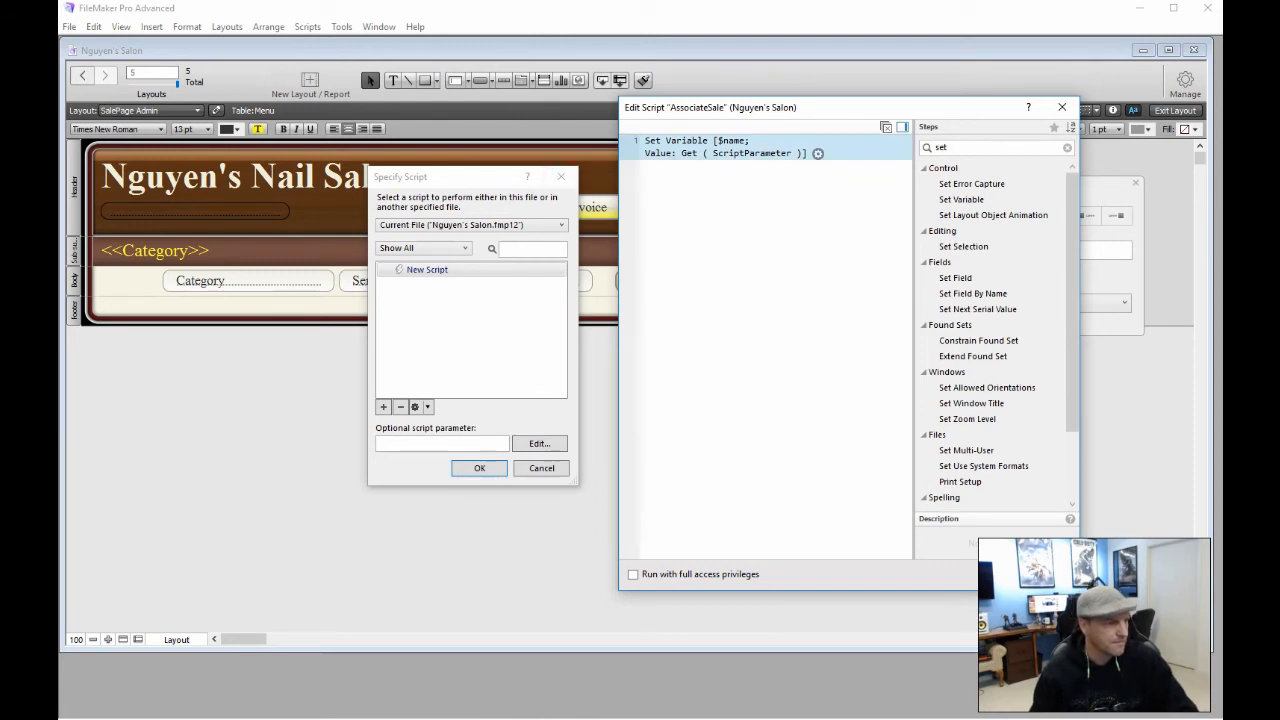
{"action": "left_click", "coordinate": [797, 222]}
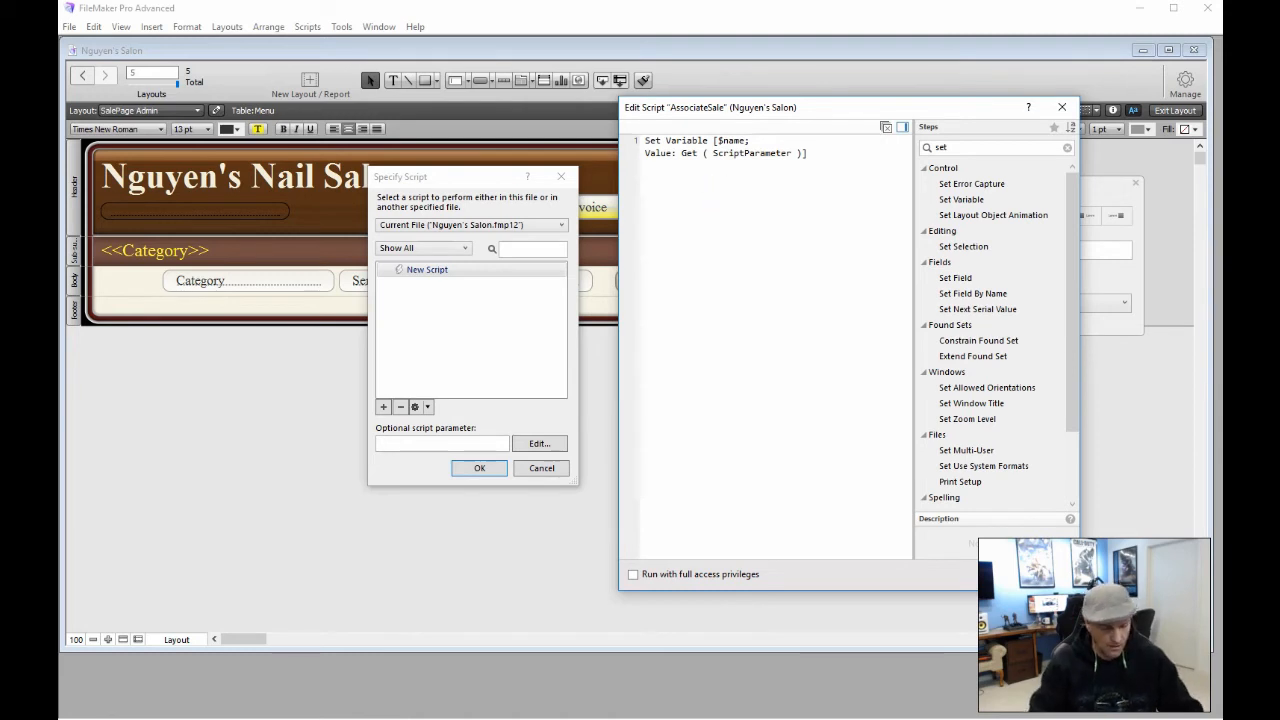
Add a Go to Layout [original layout] step to AssociateSale
{"action": "type", "text": "Go"}
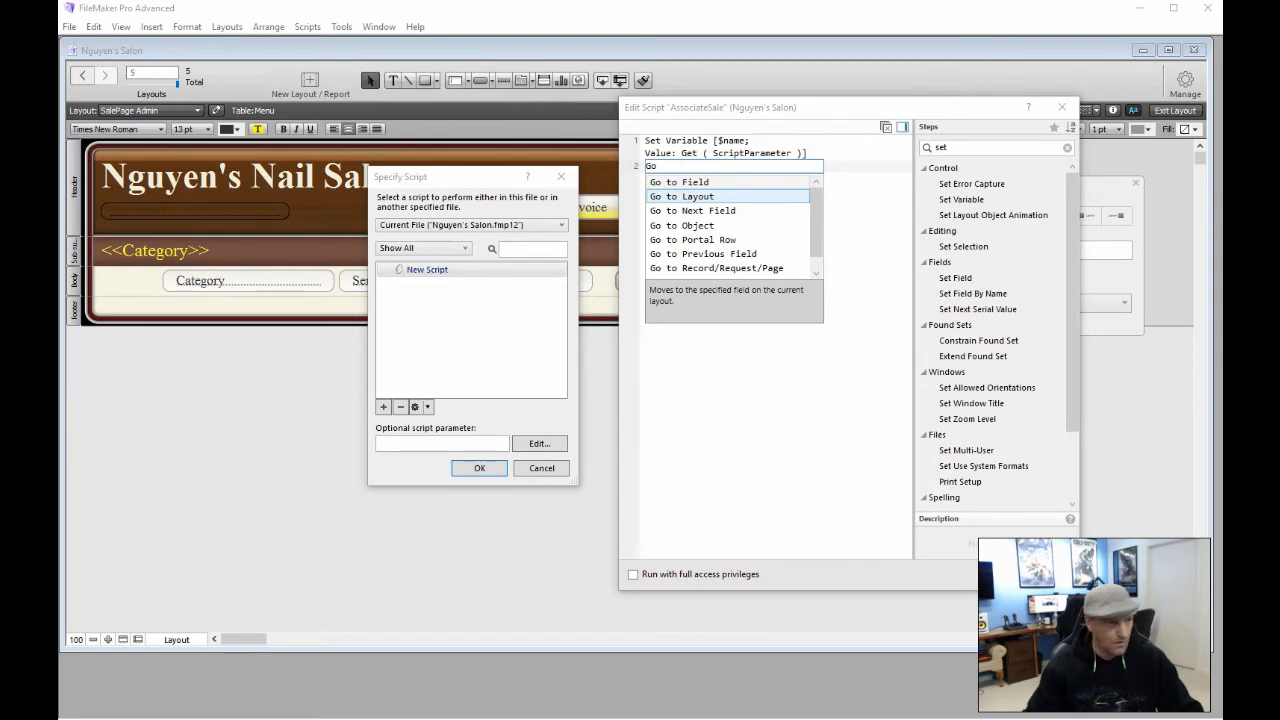
{"action": "left_click", "coordinate": [720, 196]}
{"action": "left_click", "coordinate": [720, 196]}
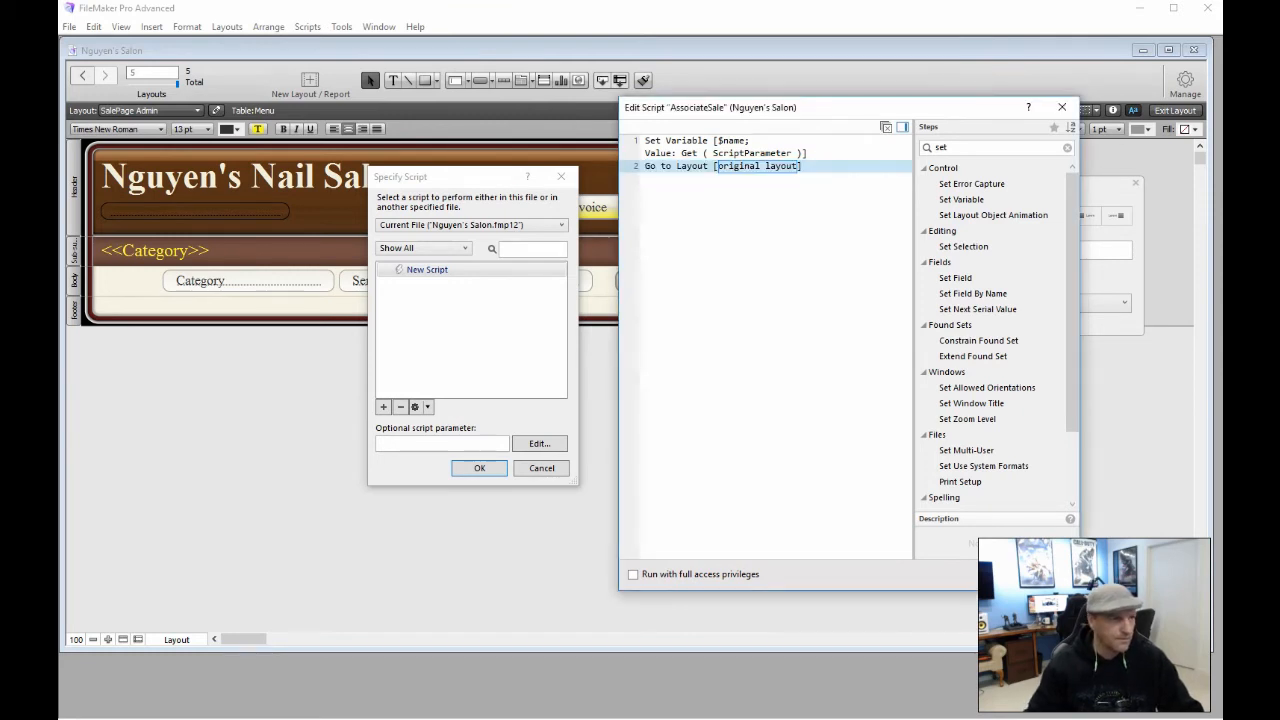
{"action": "left_click", "coordinate": [745, 166]}
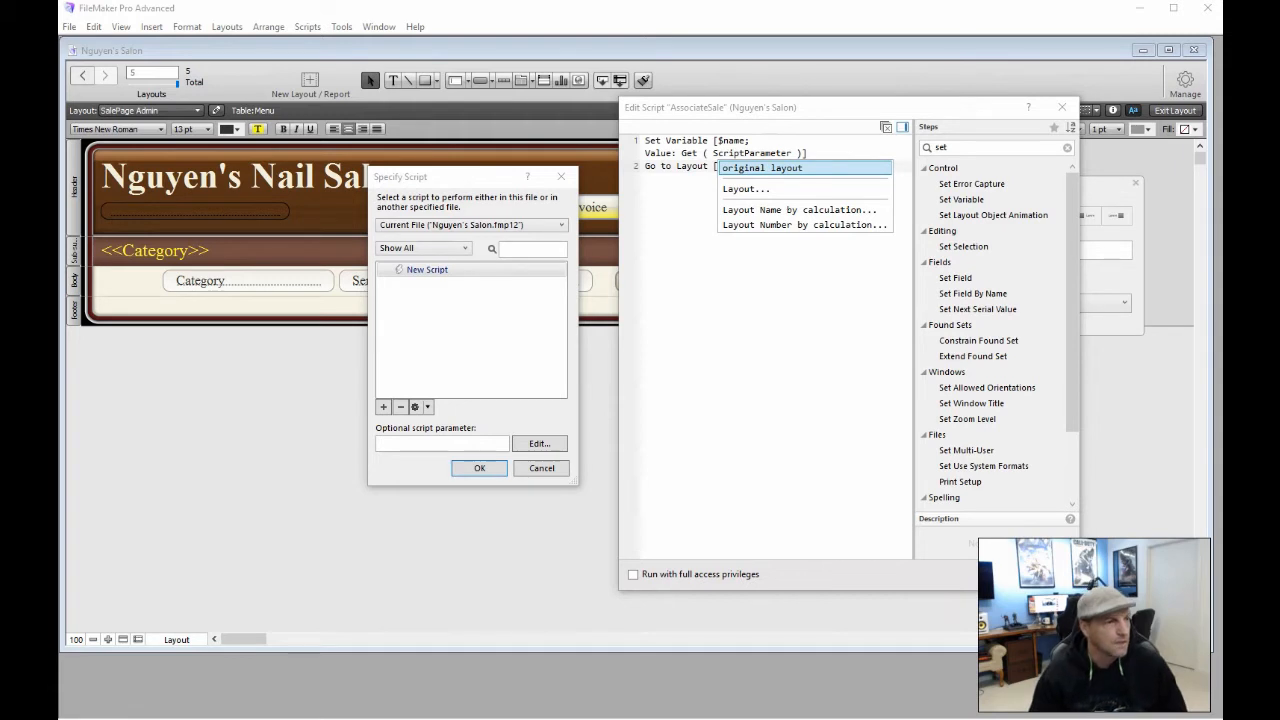
{"action": "left_click", "coordinate": [744, 167]}
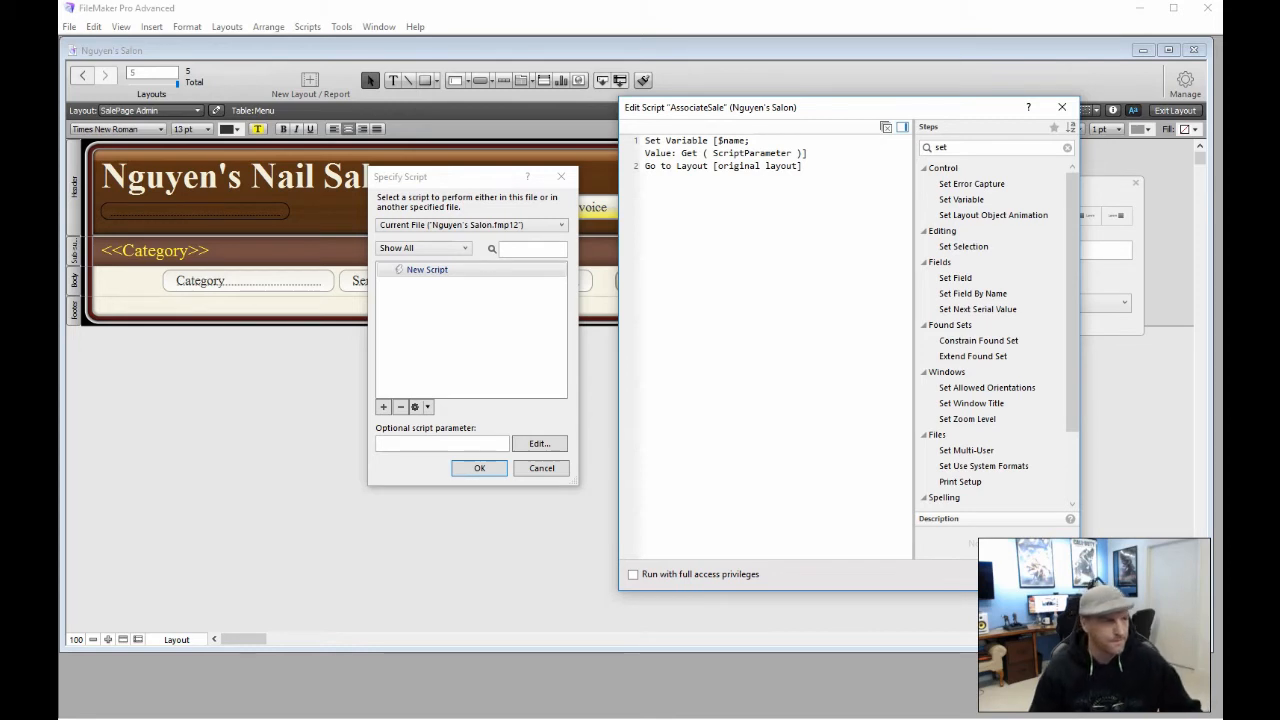
{"action": "left_click", "coordinate": [716, 216]}
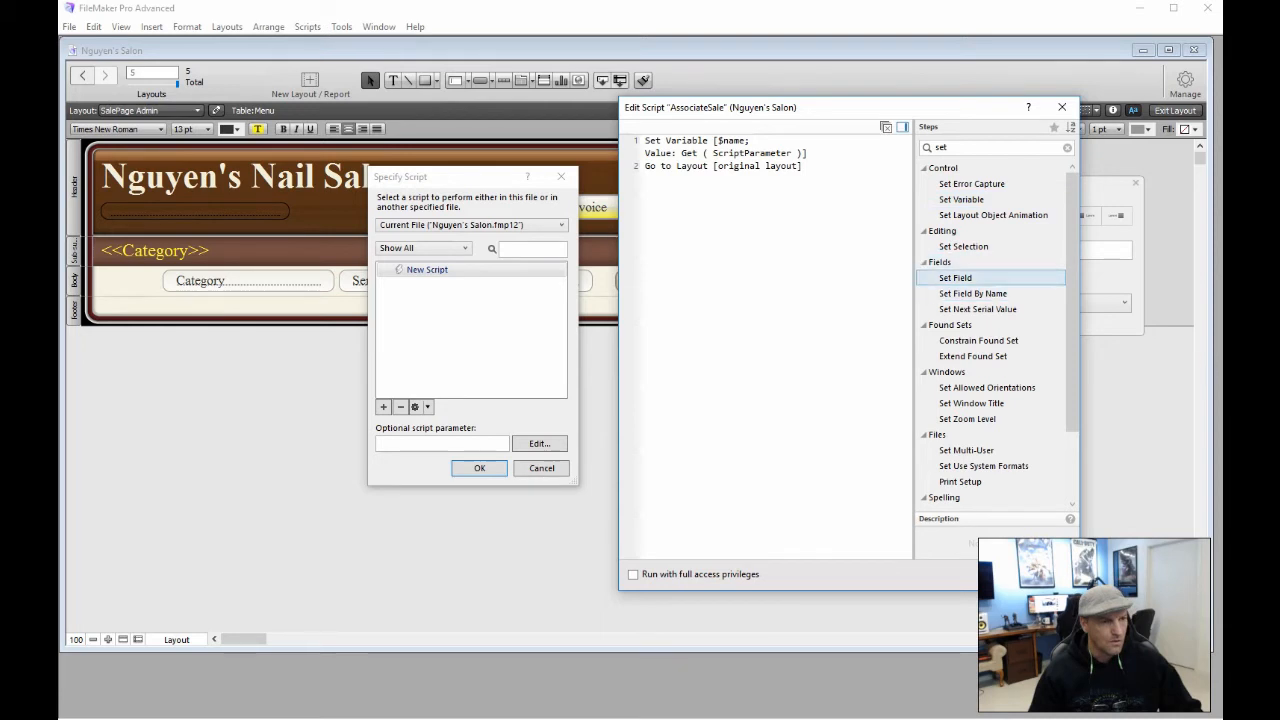
Add a Set Field step with no target field, and save the script
{"action": "double_click", "coordinate": [955, 278]}
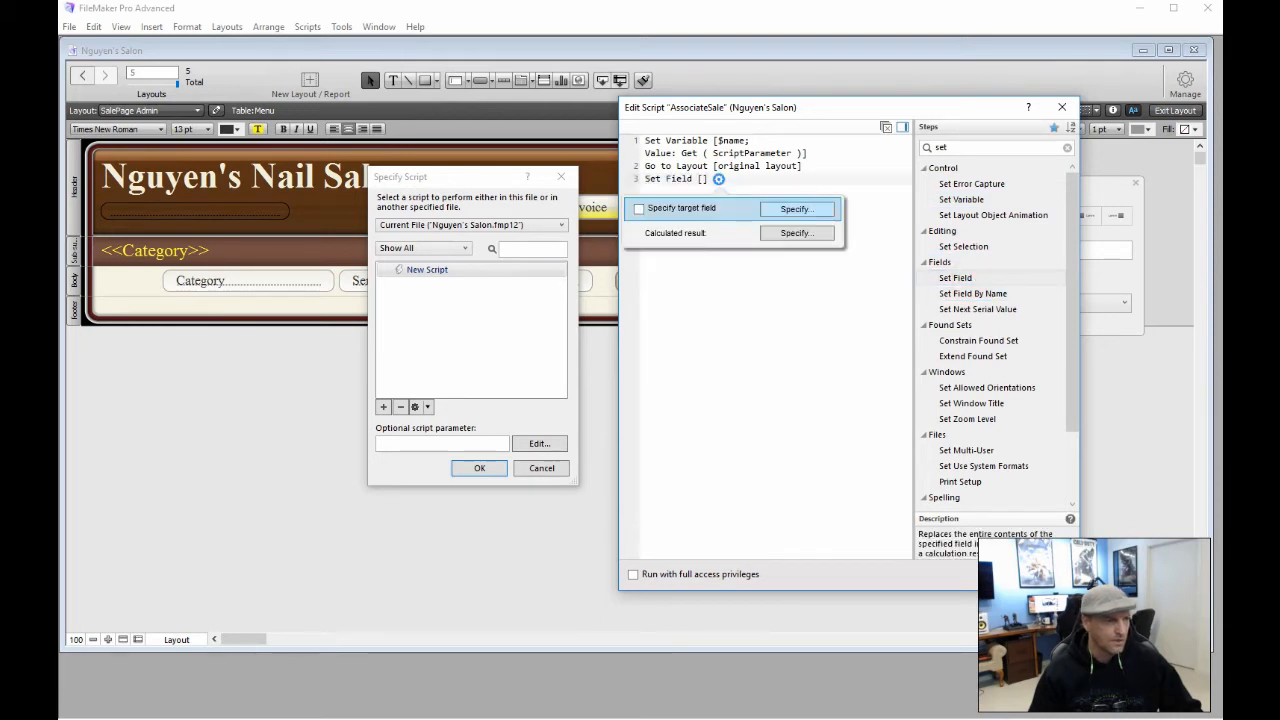
{"action": "left_click", "coordinate": [820, 210]}
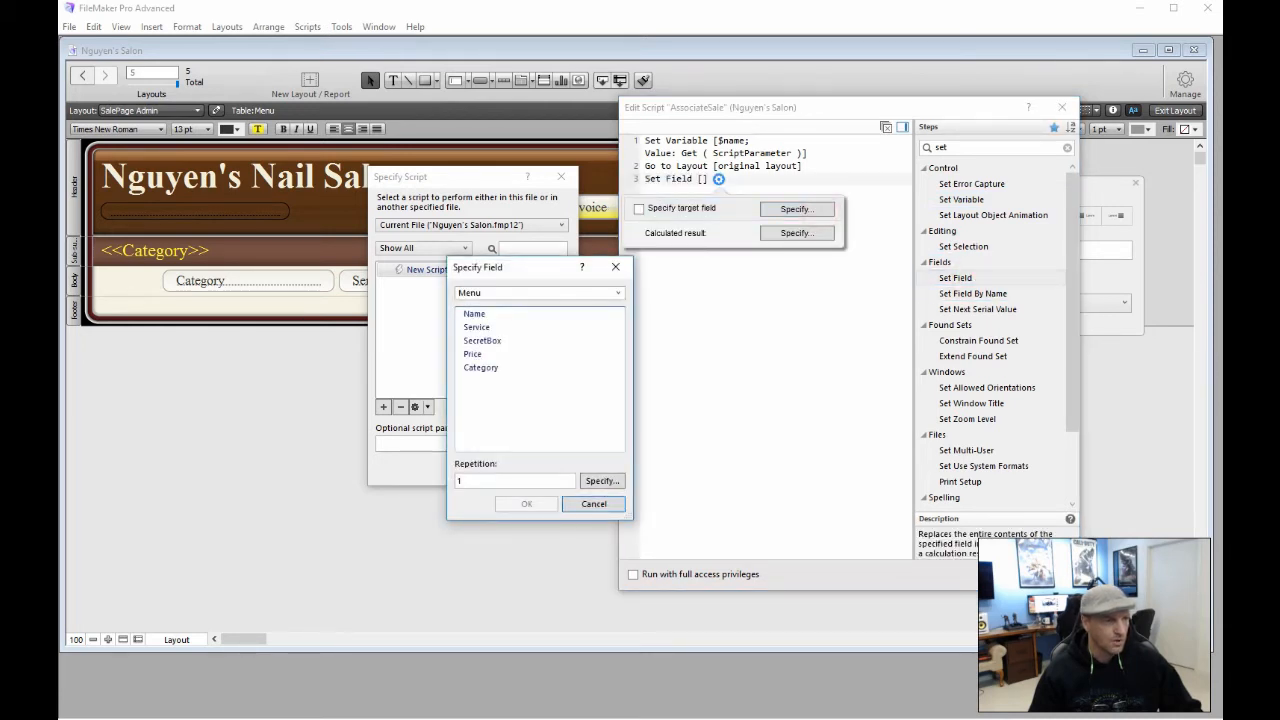
{"action": "left_click", "coordinate": [540, 292]}
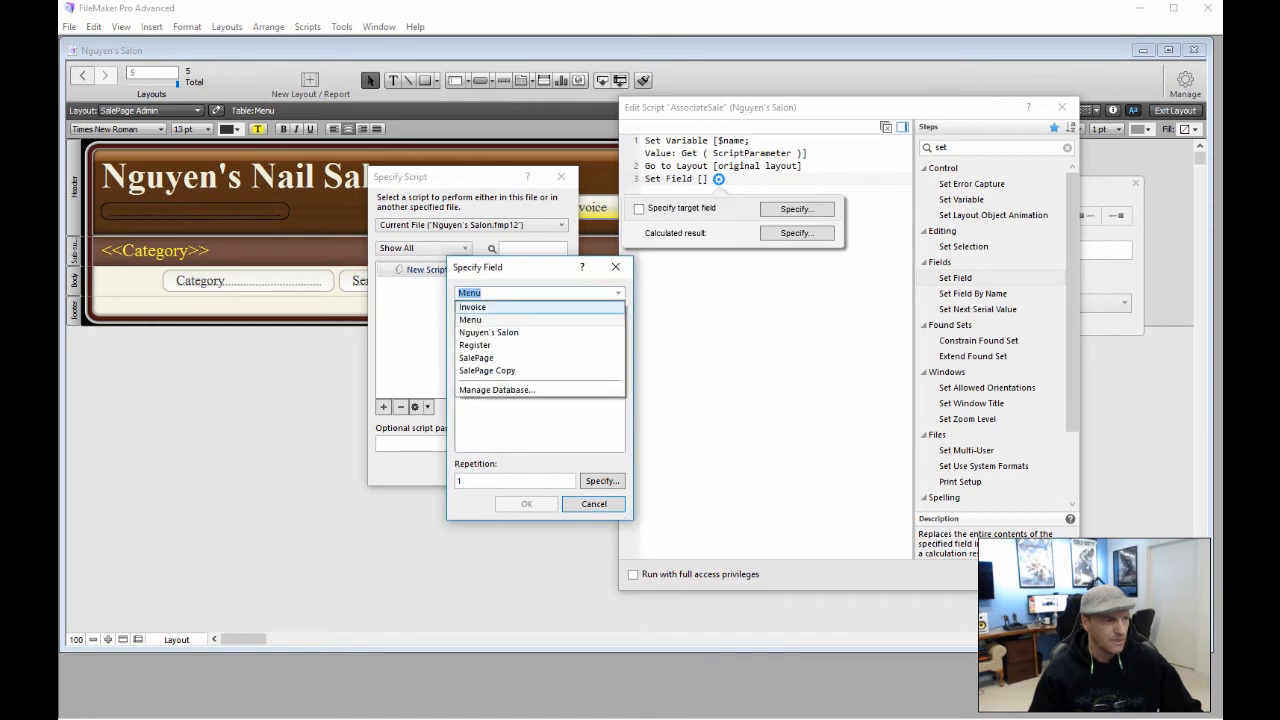
{"action": "left_click", "coordinate": [508, 306]}
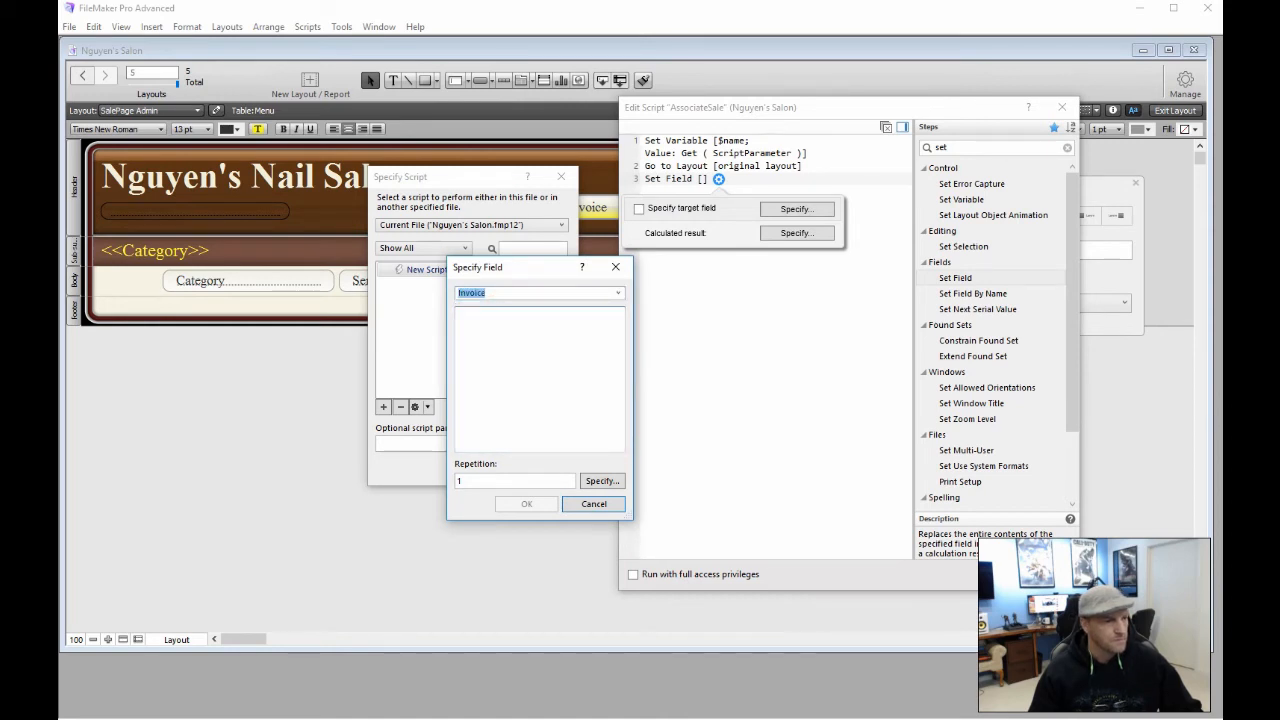
{"action": "left_click", "coordinate": [594, 503]}
{"action": "left_click", "coordinate": [780, 331]}
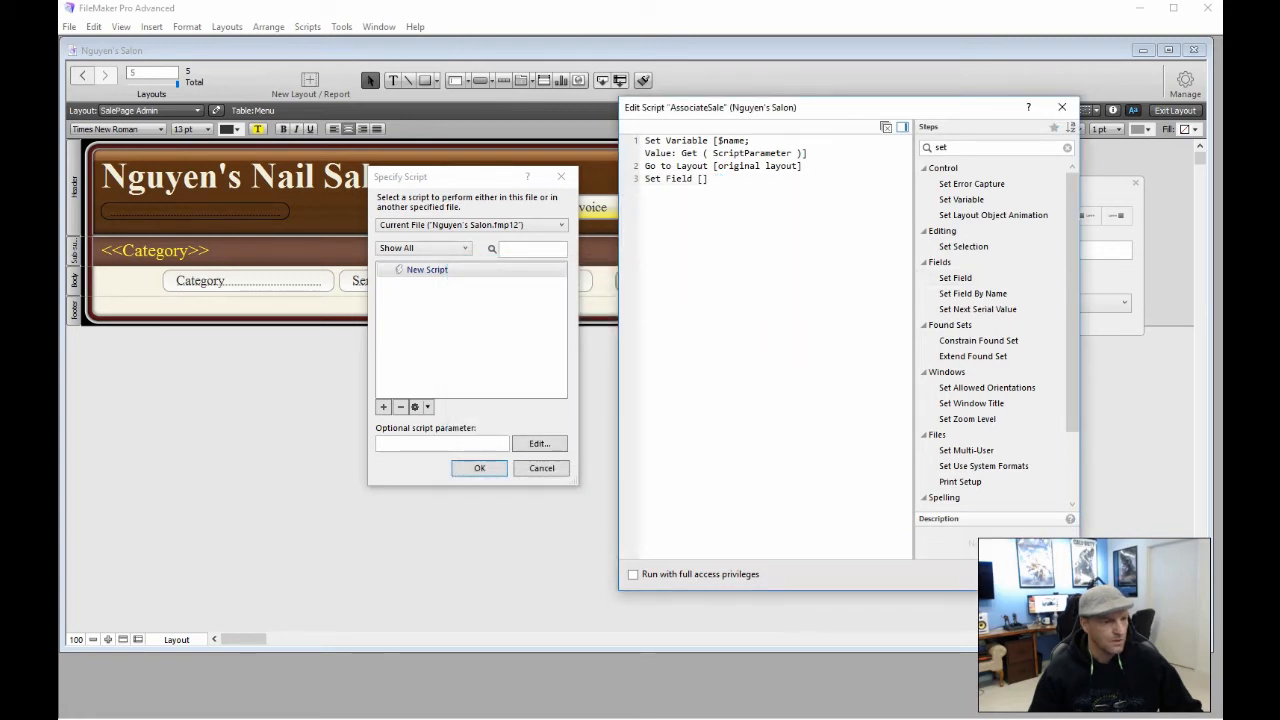
{"action": "left_click", "coordinate": [1006, 574]}
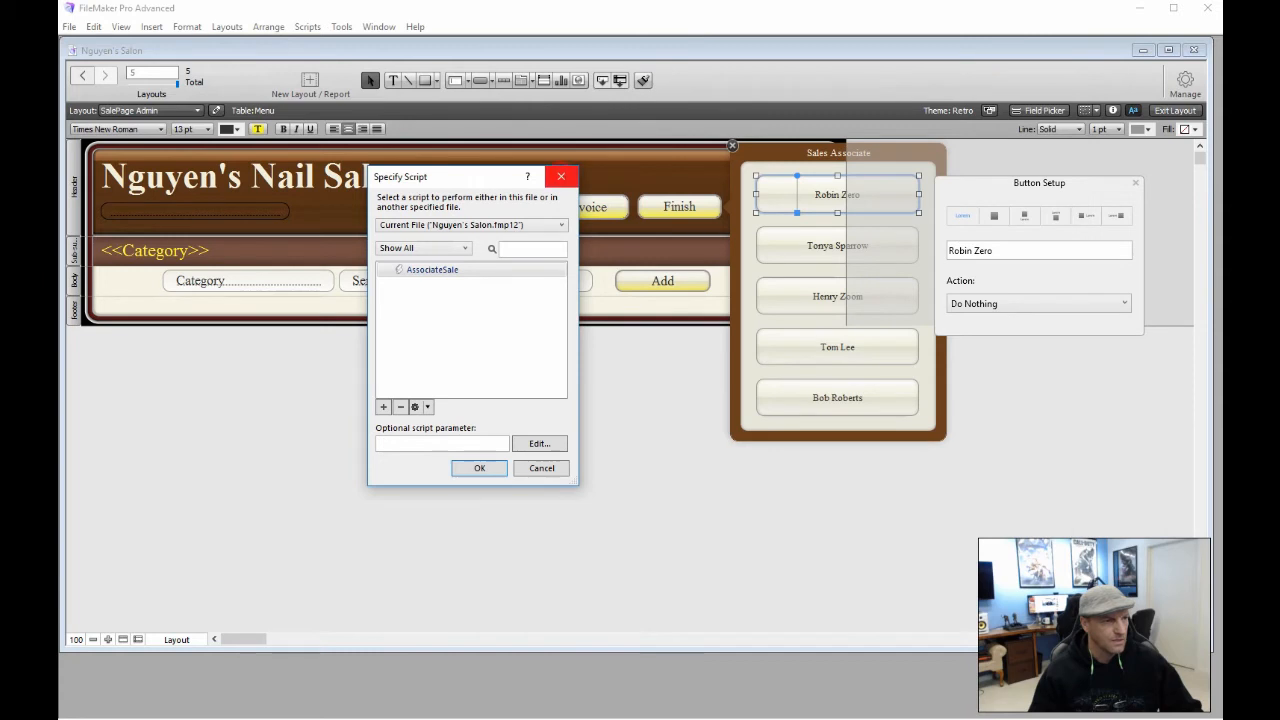
Make the first associate button run AssociateSale with the associate's full name as the parameter
{"action": "left_click", "coordinate": [561, 176]}
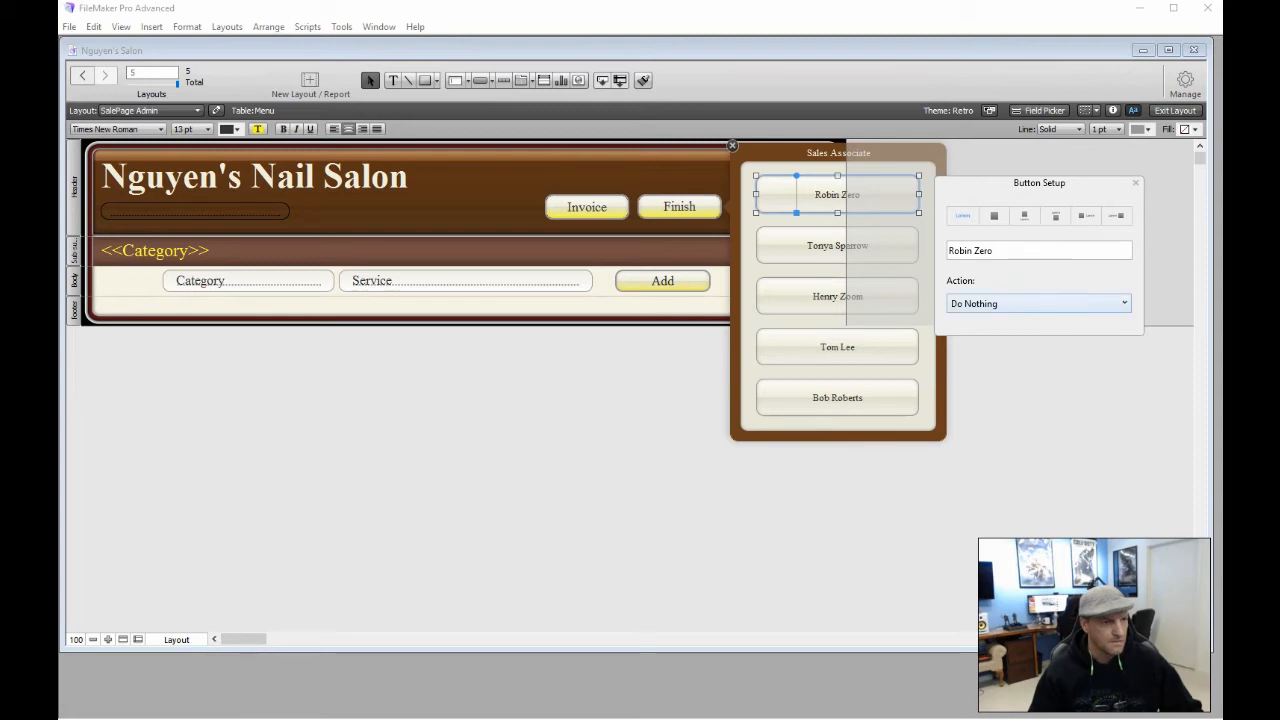
{"action": "left_click", "coordinate": [1122, 303]}
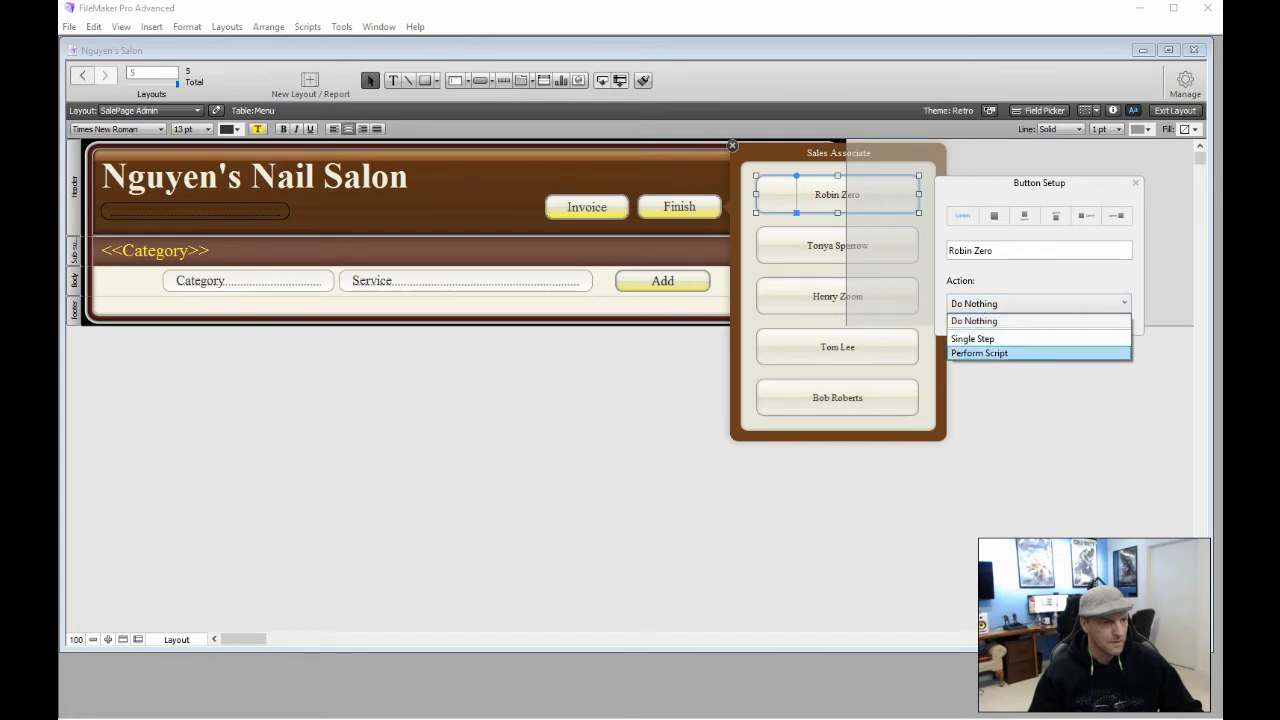
{"action": "left_click", "coordinate": [1018, 352]}
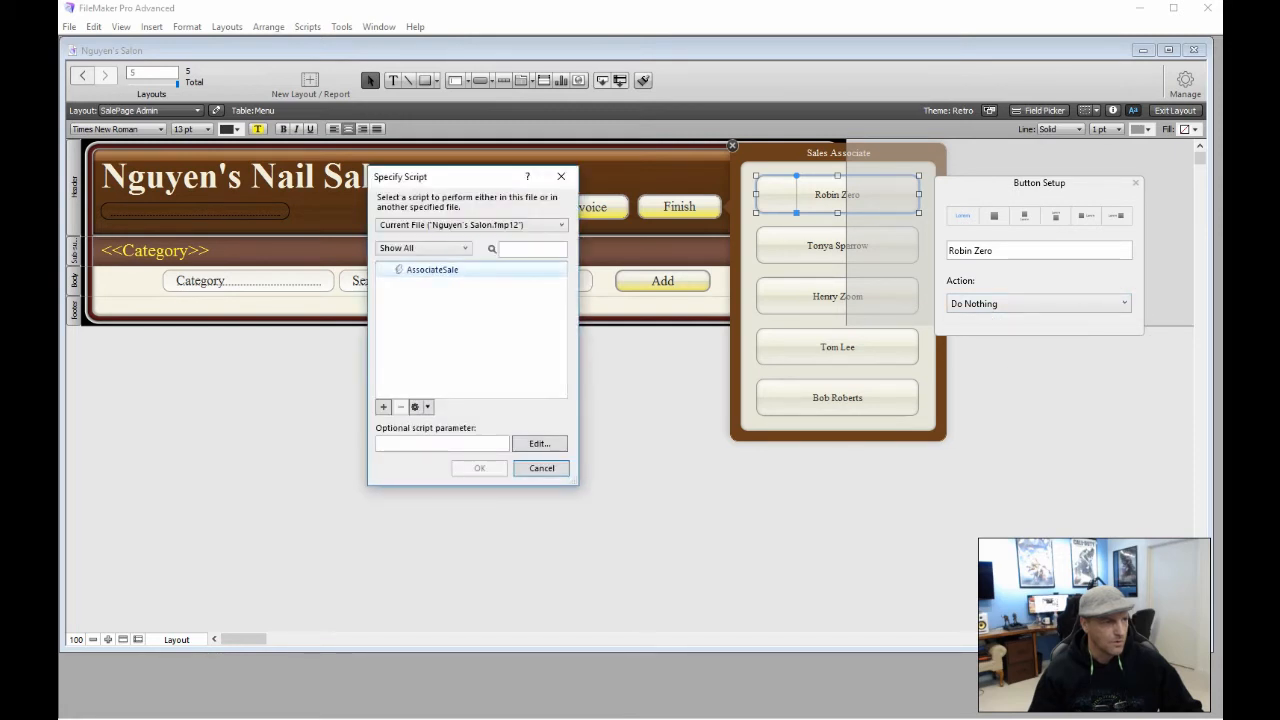
{"action": "left_click", "coordinate": [433, 270]}
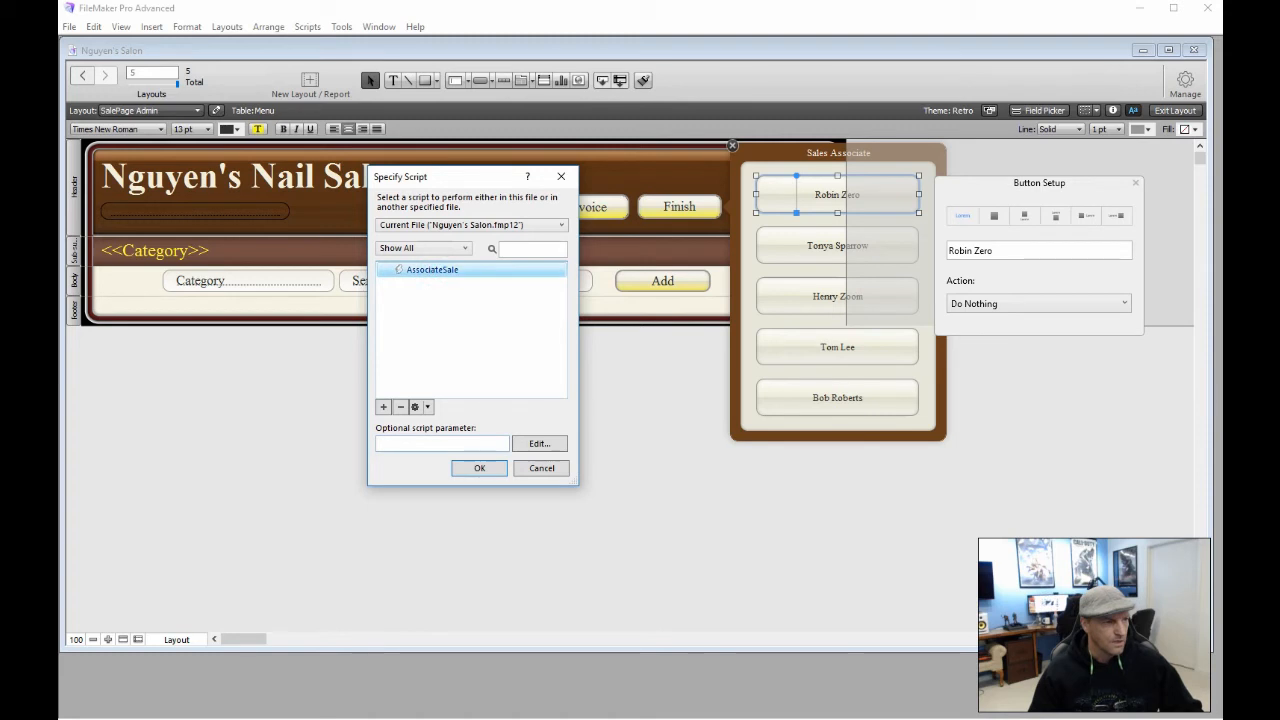
{"action": "left_click", "coordinate": [400, 443]}
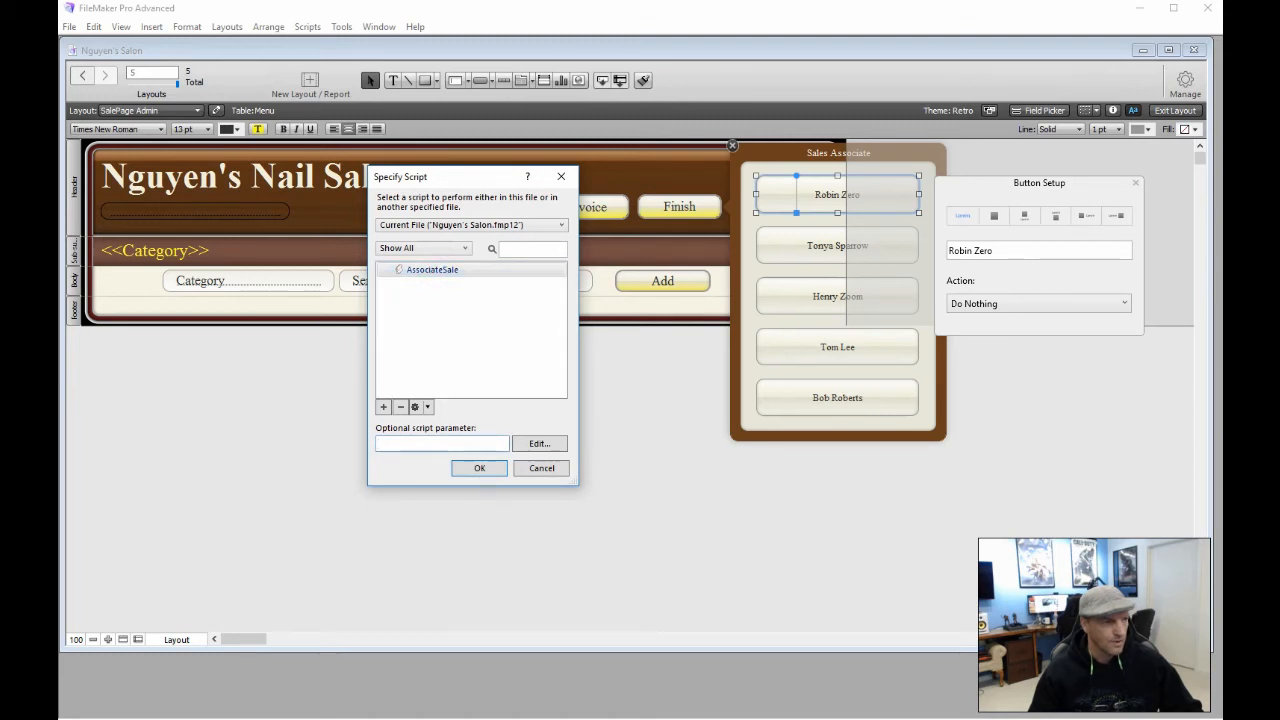
{"action": "type", "text": "Robo"}
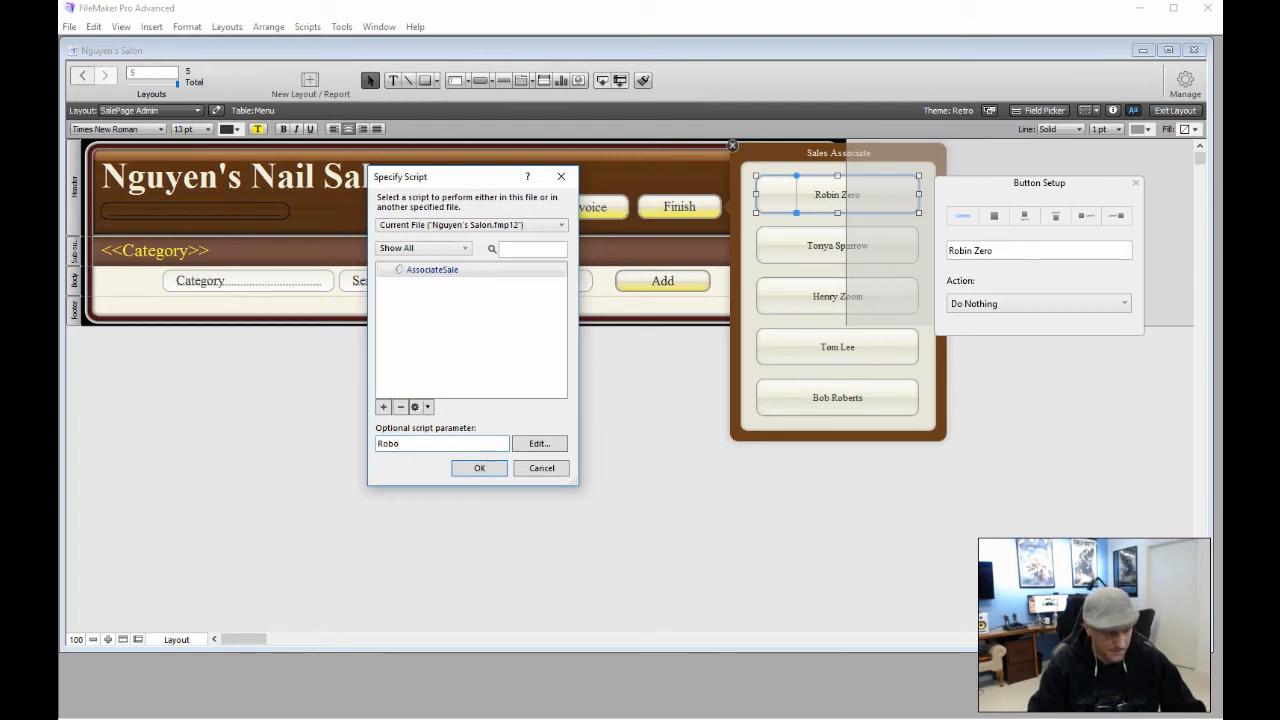
{"action": "key", "text": "BackSpace"}
{"action": "type", "text": "in"}
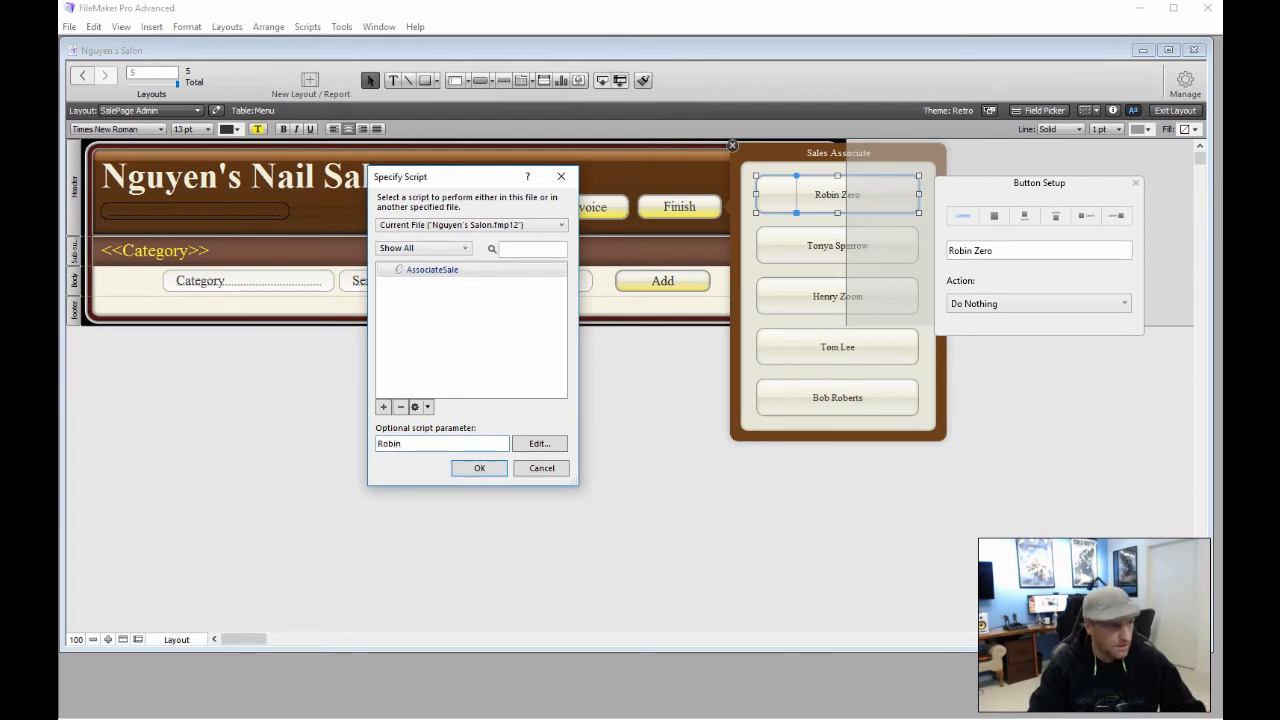
{"action": "type", "text": " Zer"}
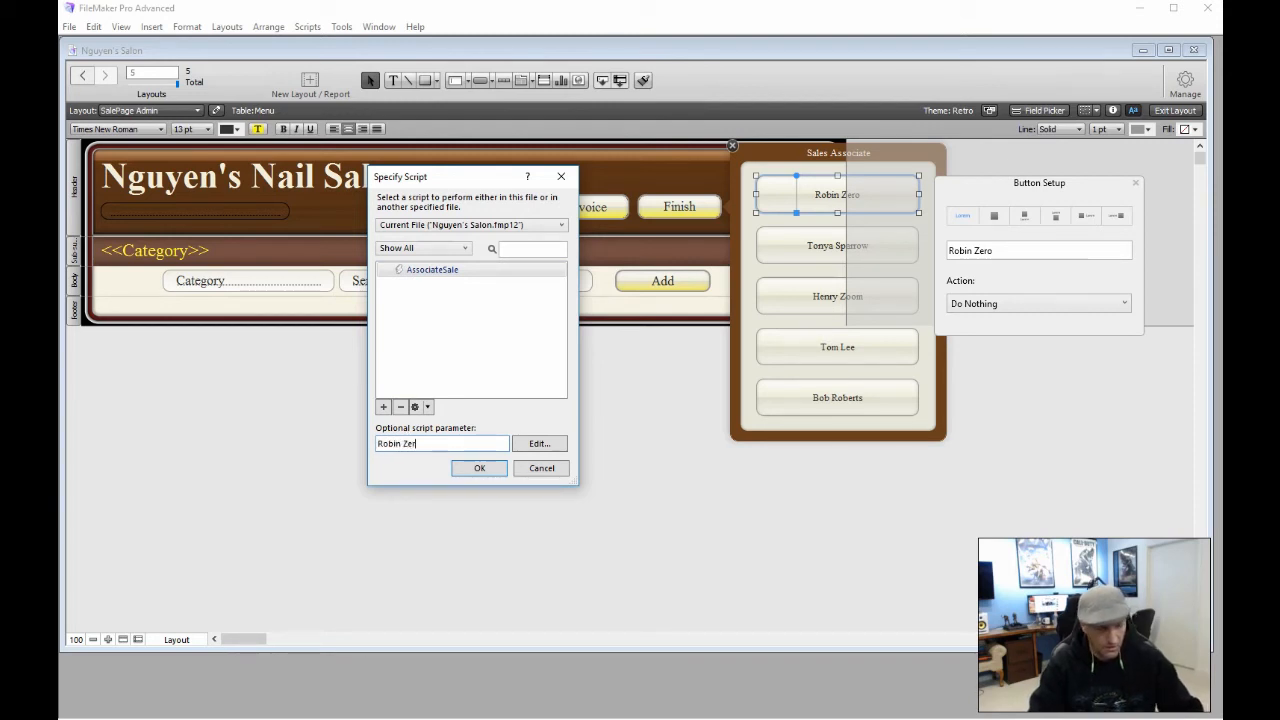
{"action": "type", "text": "o"}
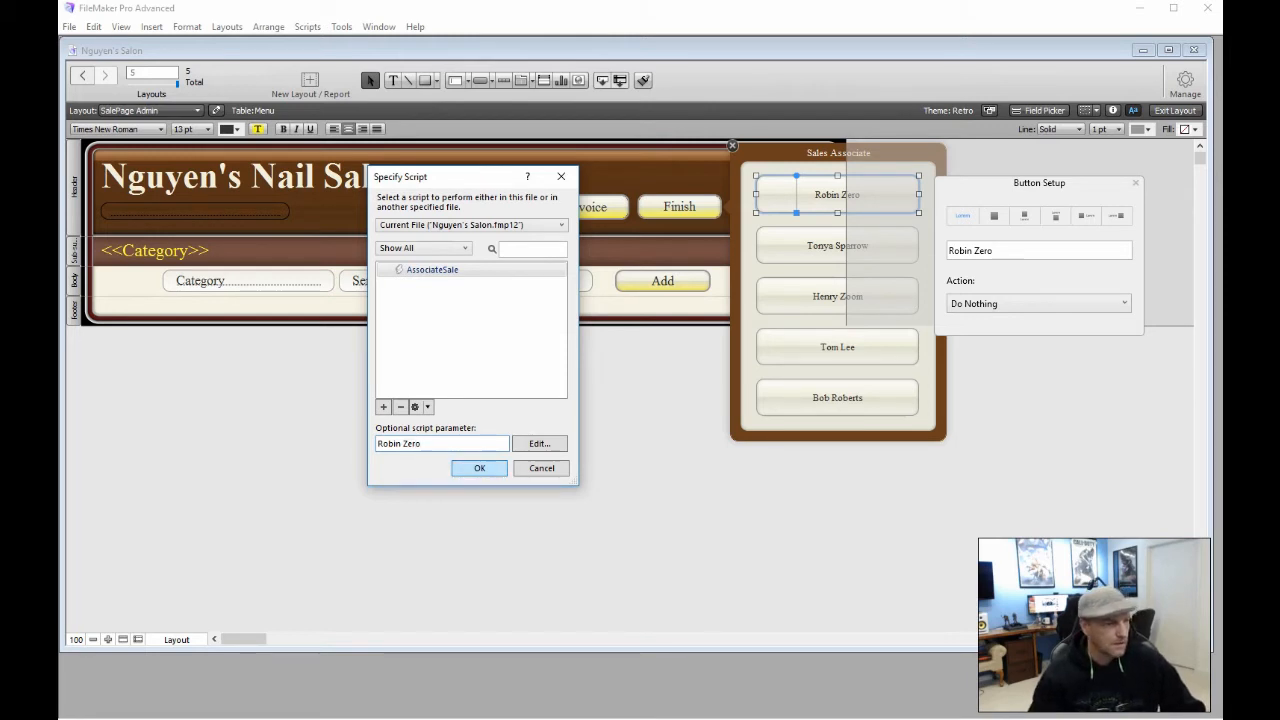
{"action": "left_click", "coordinate": [485, 468]}
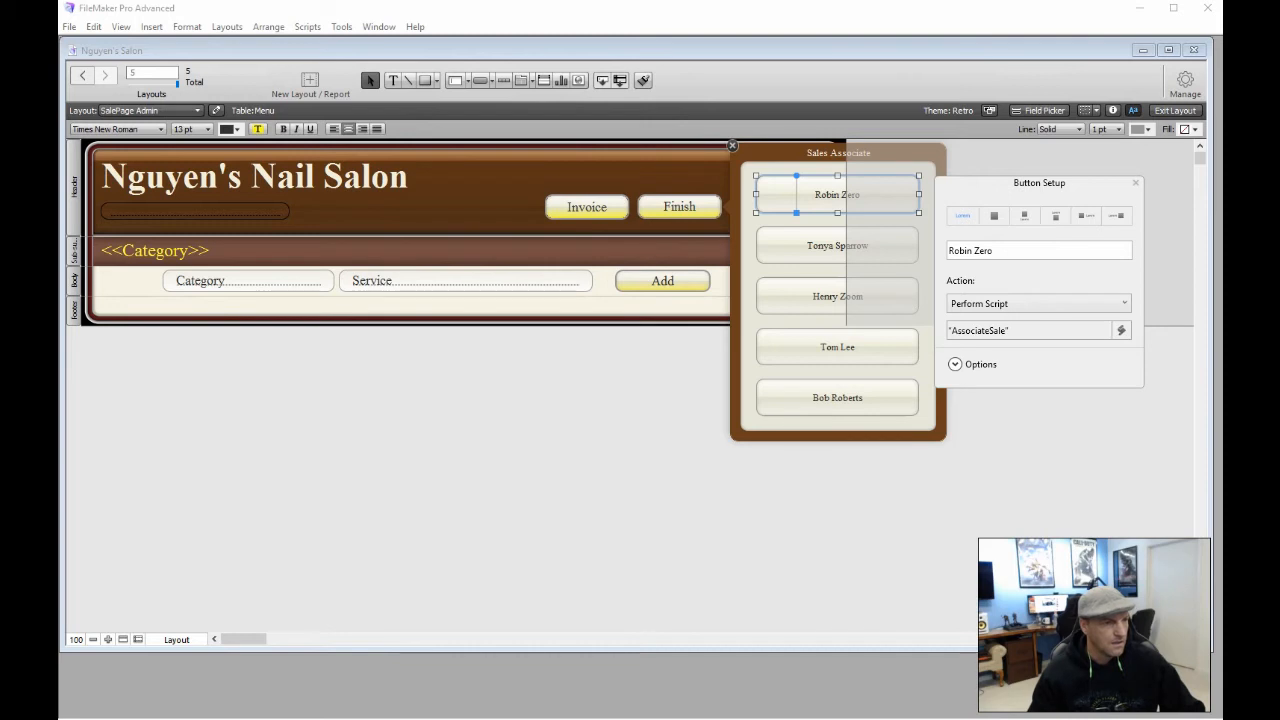
{"action": "left_click", "coordinate": [771, 244]}
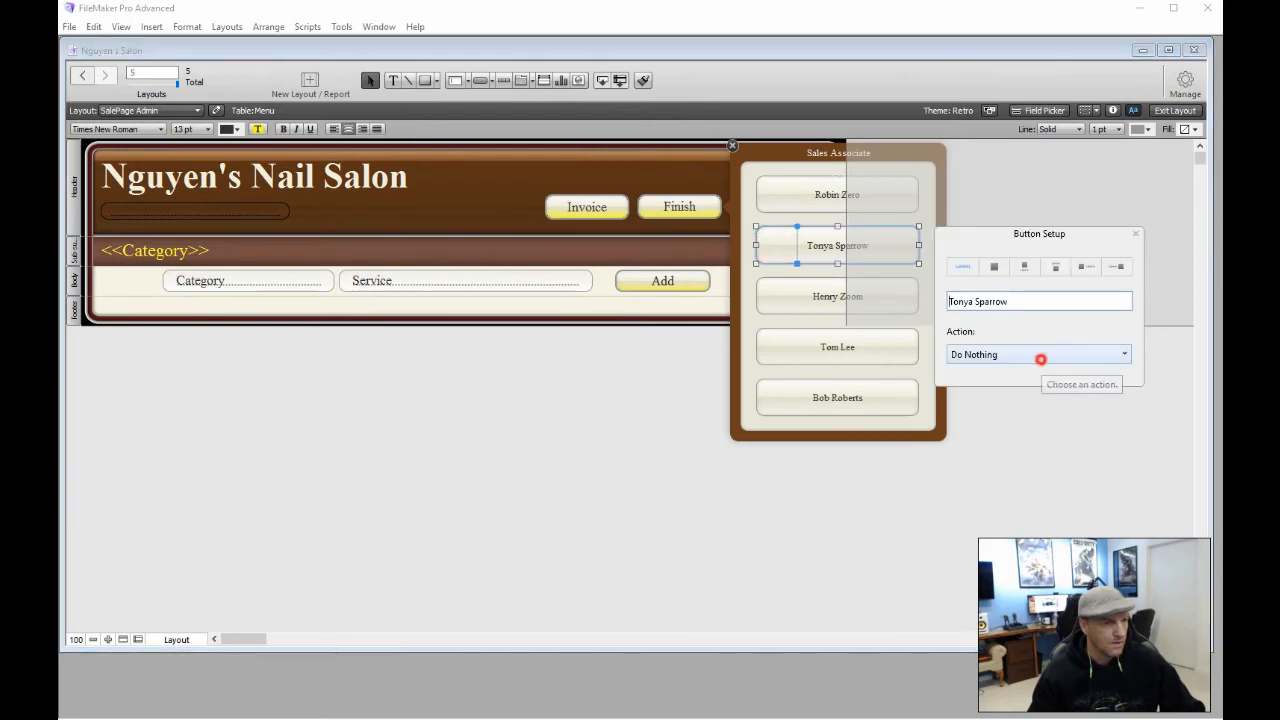
Make the second associate button run AssociateSale with that associate's full name, then open Manage Database
{"action": "left_click", "coordinate": [1040, 355]}
{"action": "left_click", "coordinate": [1014, 404]}
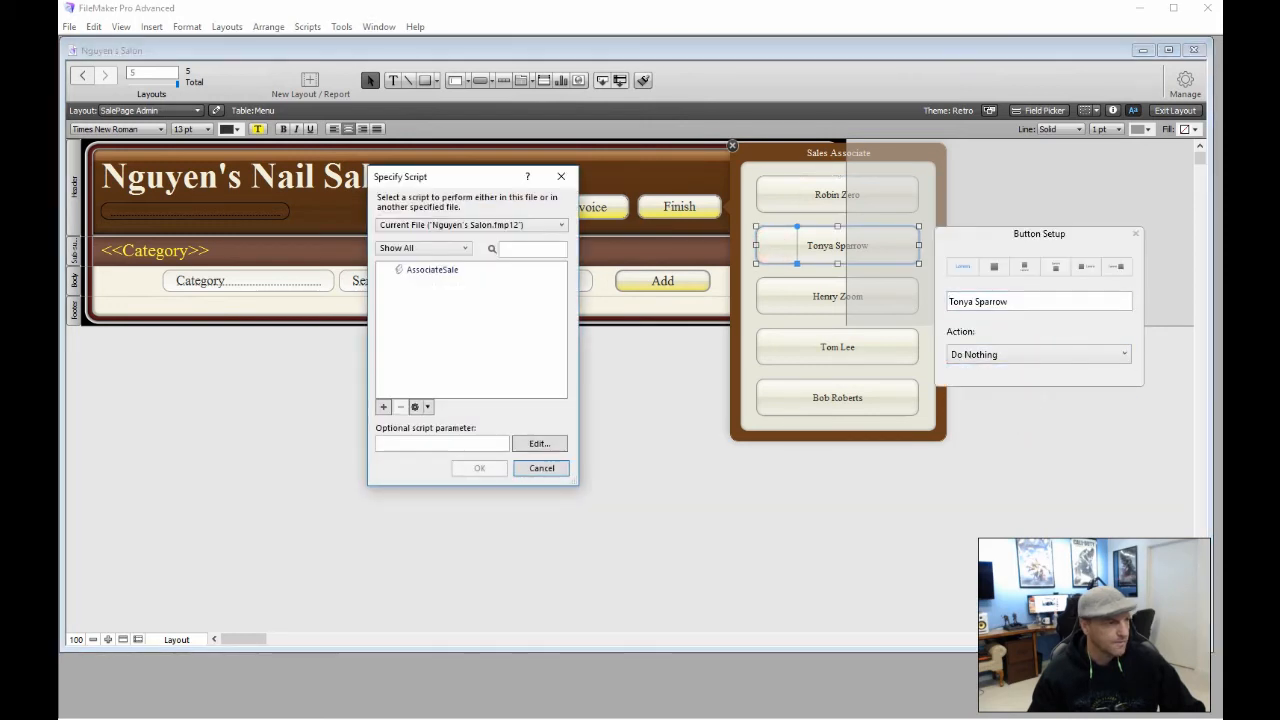
{"action": "left_click", "coordinate": [443, 270]}
{"action": "left_click", "coordinate": [407, 445]}
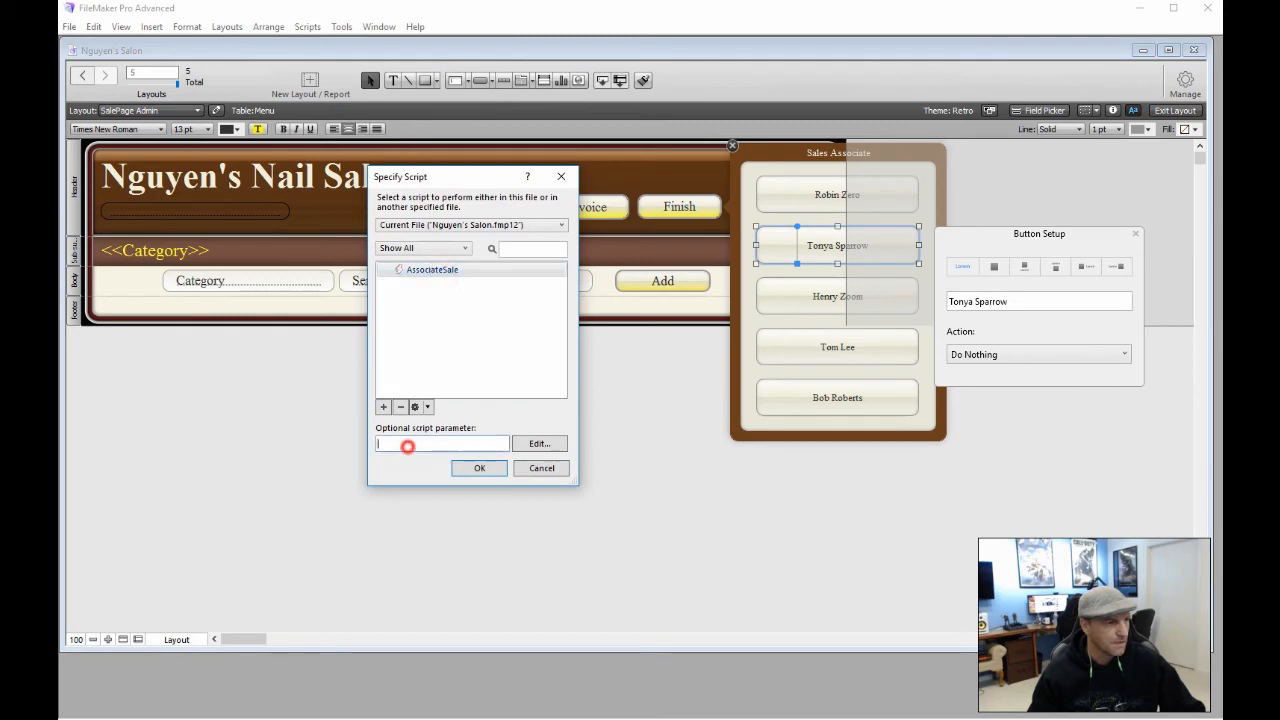
{"action": "type", "text": "1"}
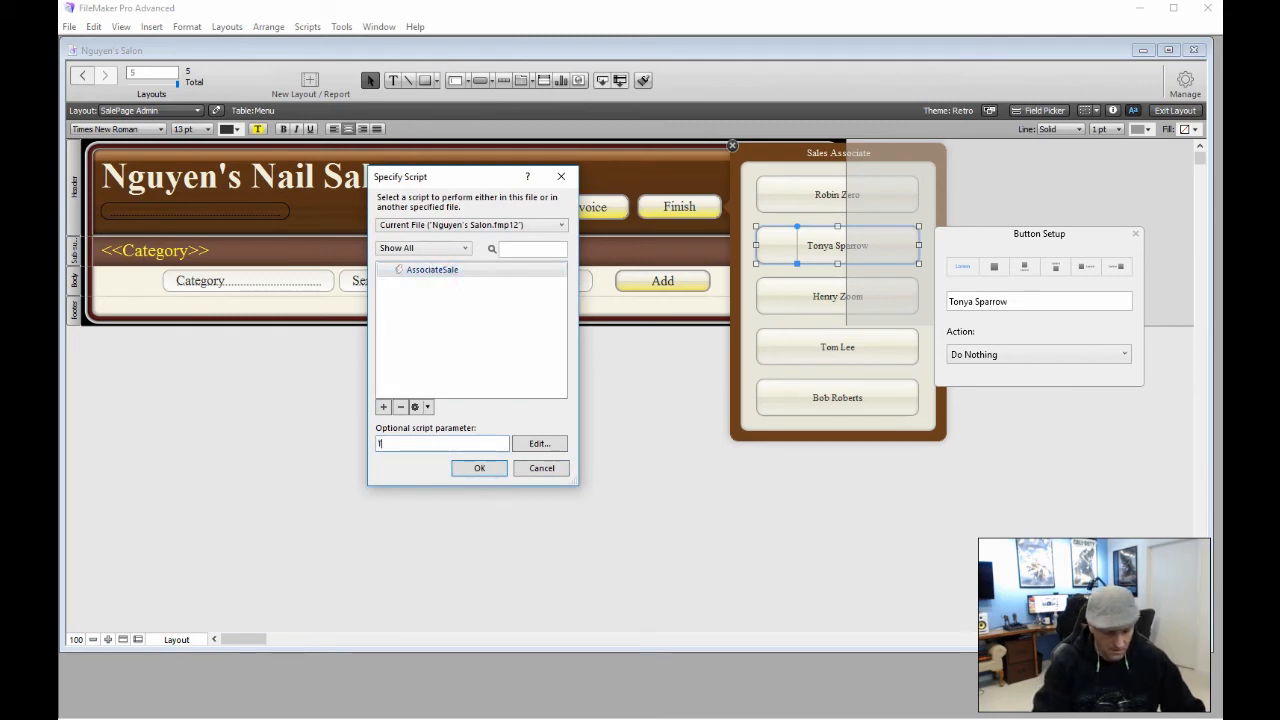
{"action": "type", "text": "onya"}
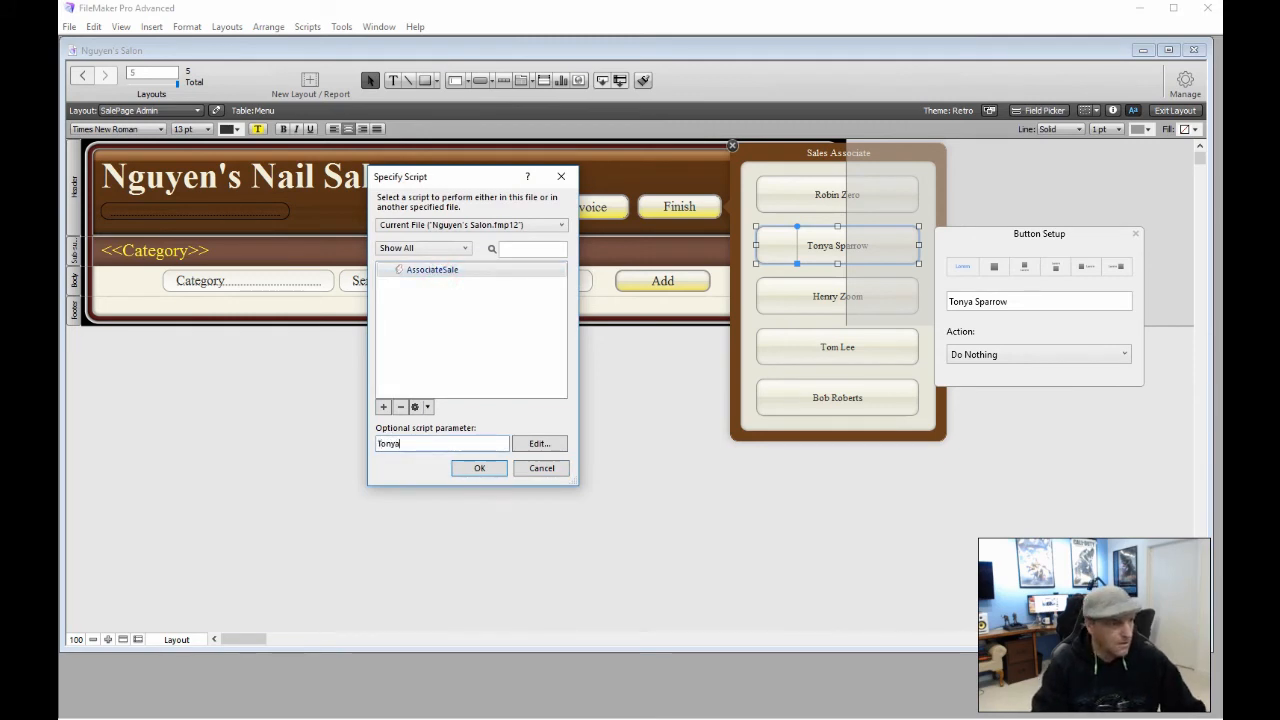
{"action": "type", "text": " Spa"}
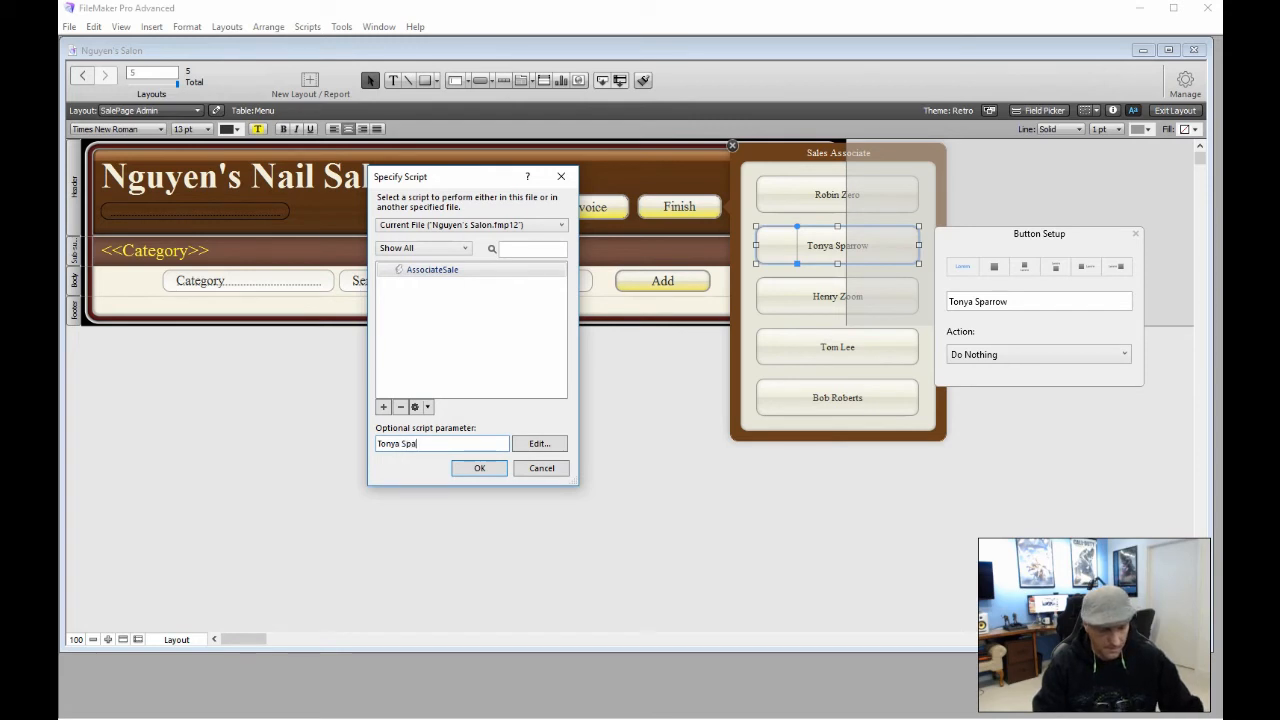
{"action": "type", "text": "rrow"}
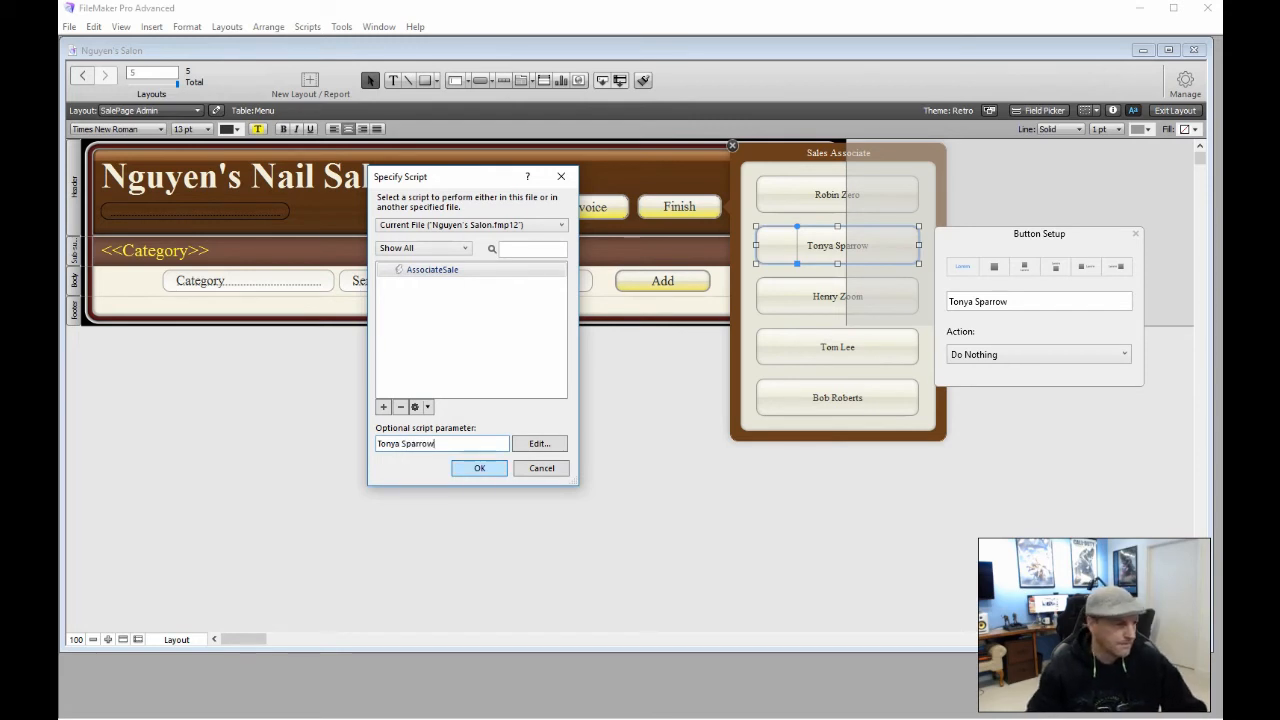
{"action": "left_click", "coordinate": [479, 467]}
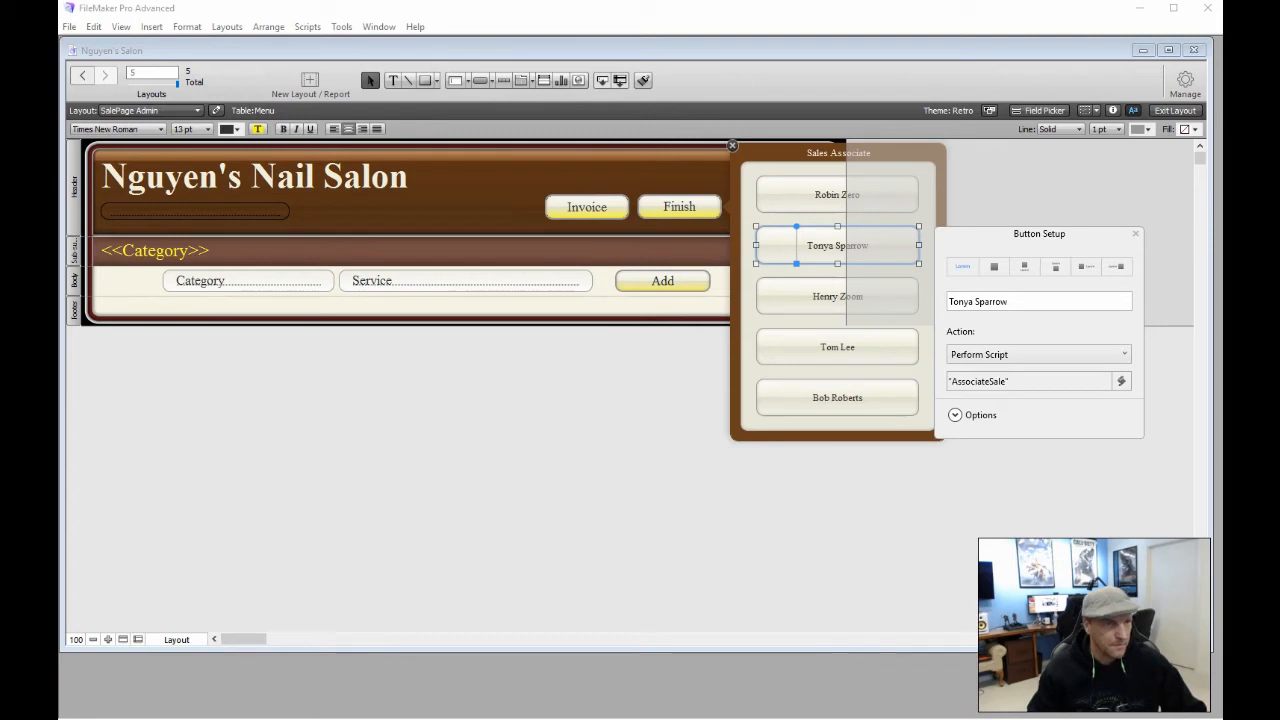
{"action": "left_click", "coordinate": [1185, 82]}
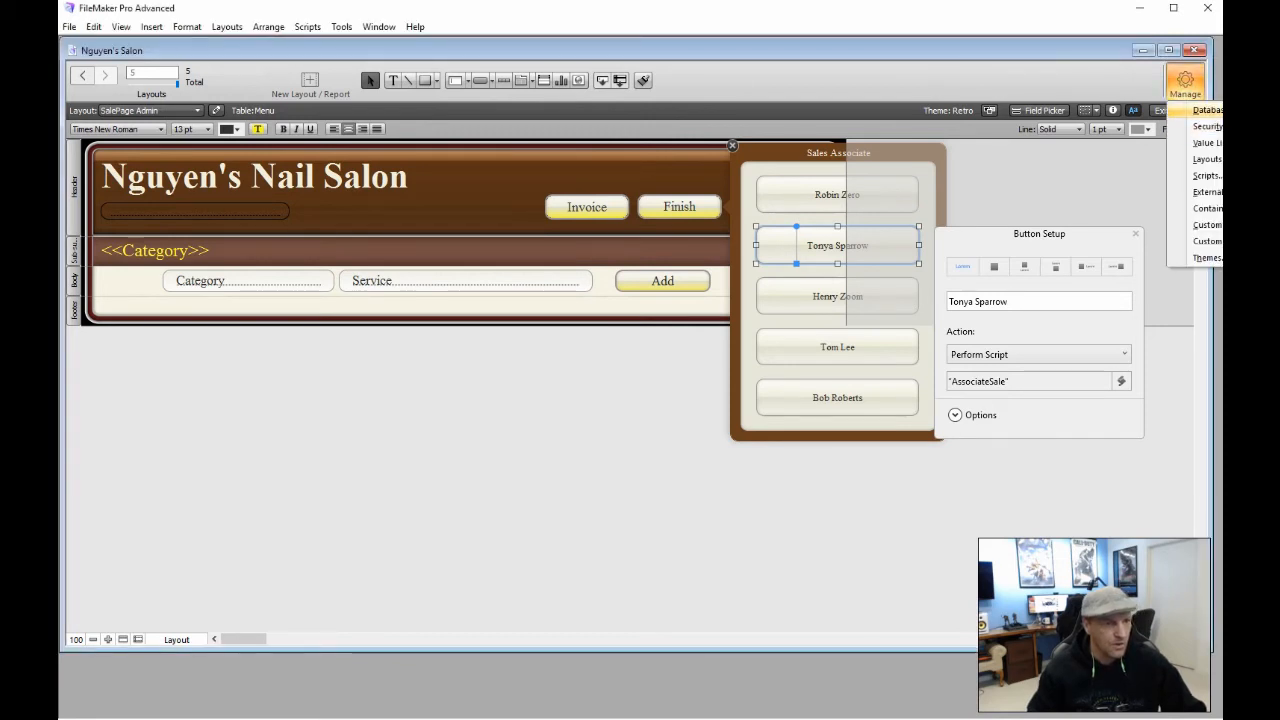
{"action": "left_click", "coordinate": [1205, 110]}
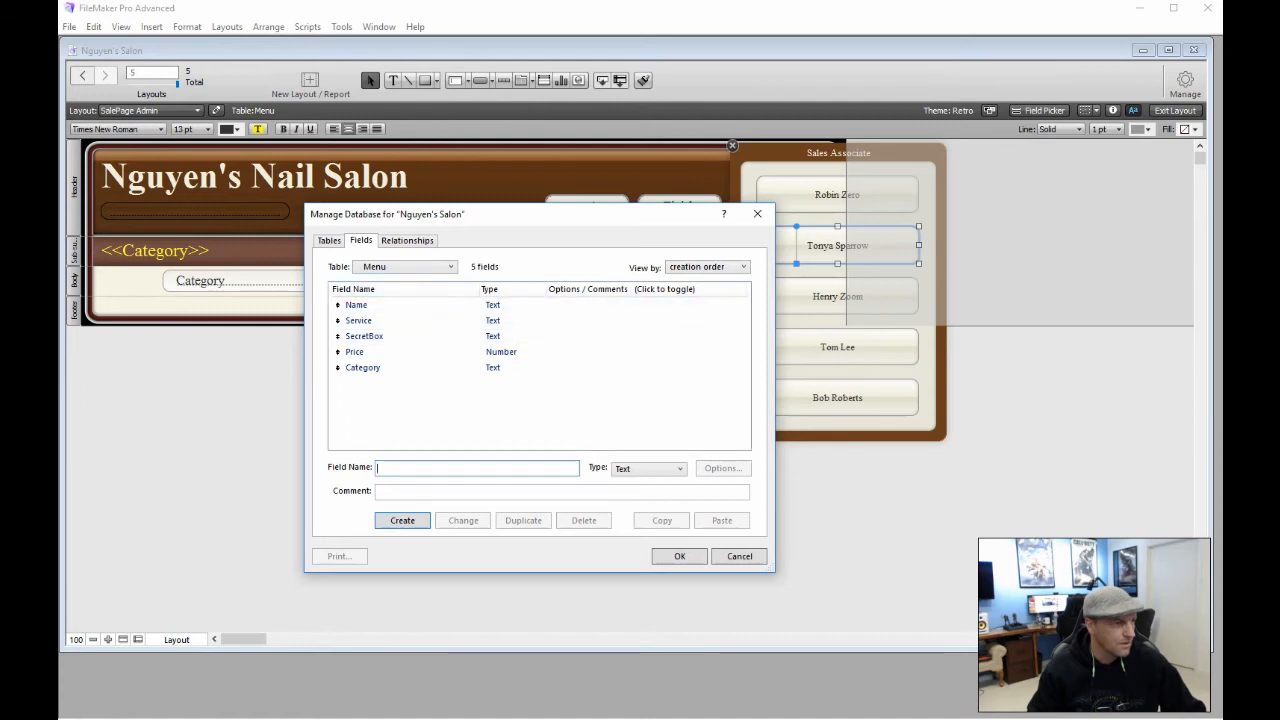
Show the Register table's fields in Manage Database, after briefly viewing Invoice
{"action": "left_click", "coordinate": [329, 240]}
{"action": "left_click", "coordinate": [386, 320]}
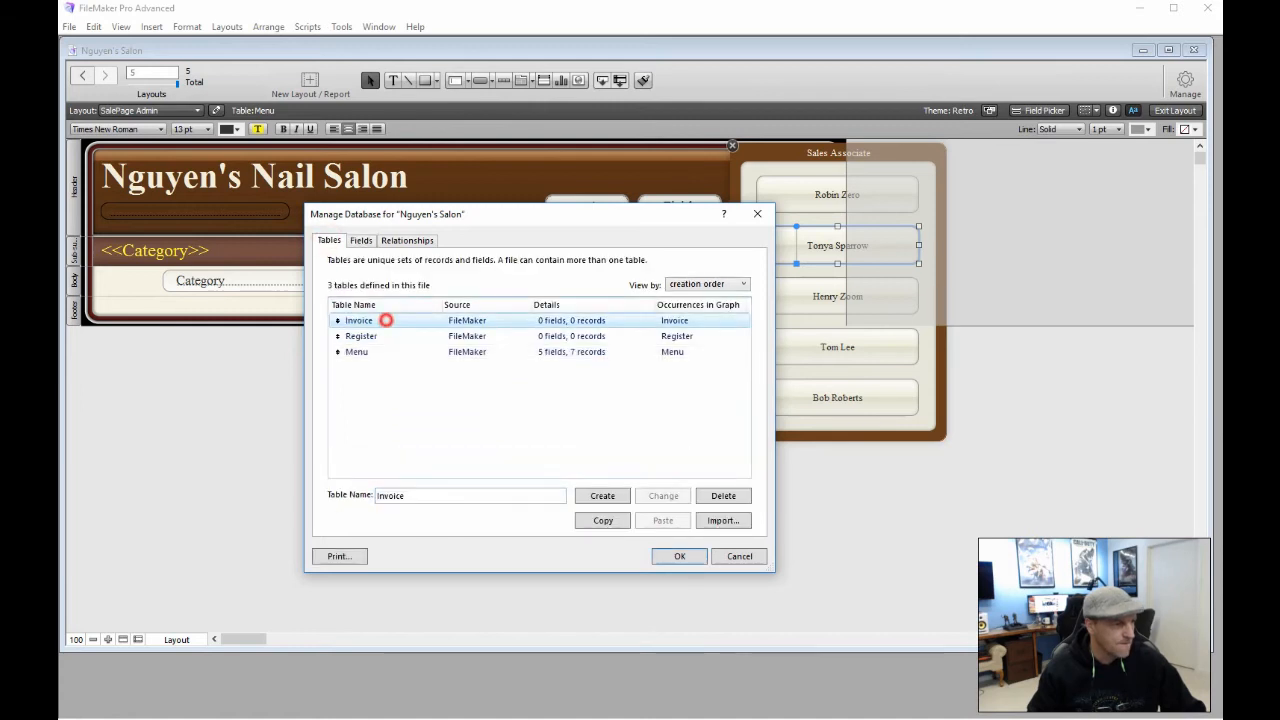
{"action": "double_click", "coordinate": [386, 320]}
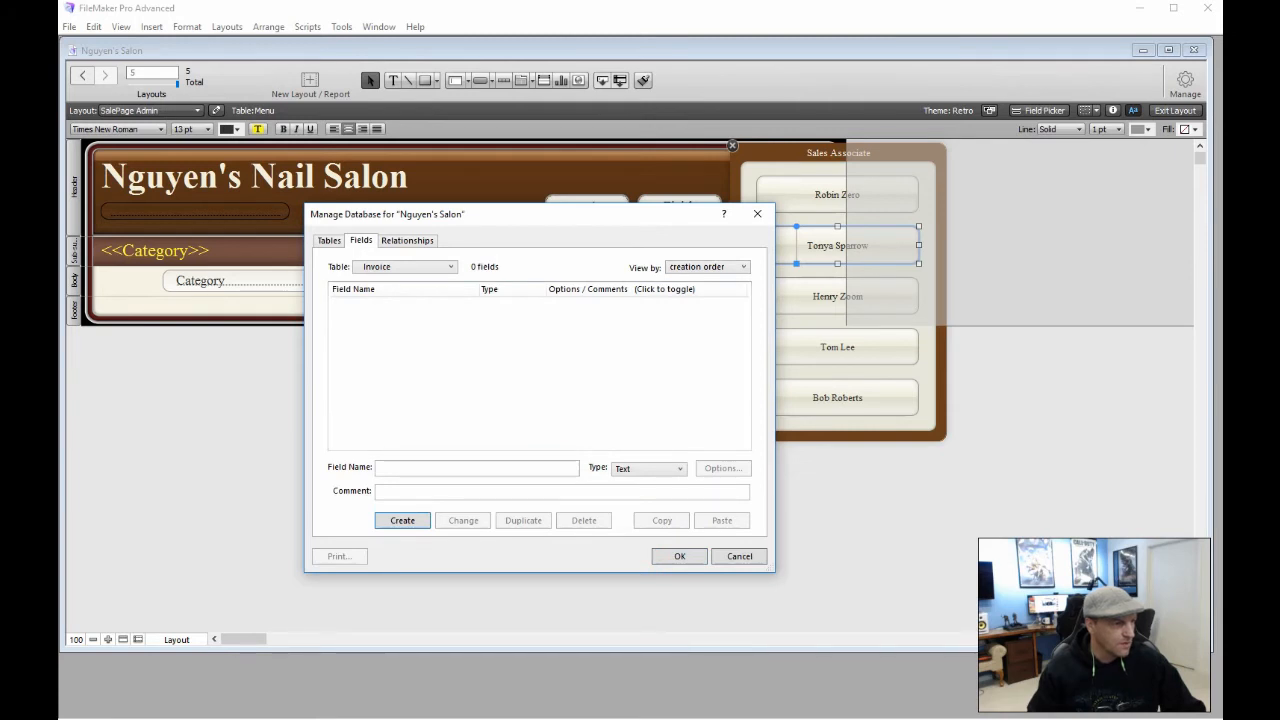
{"action": "left_click", "coordinate": [329, 241]}
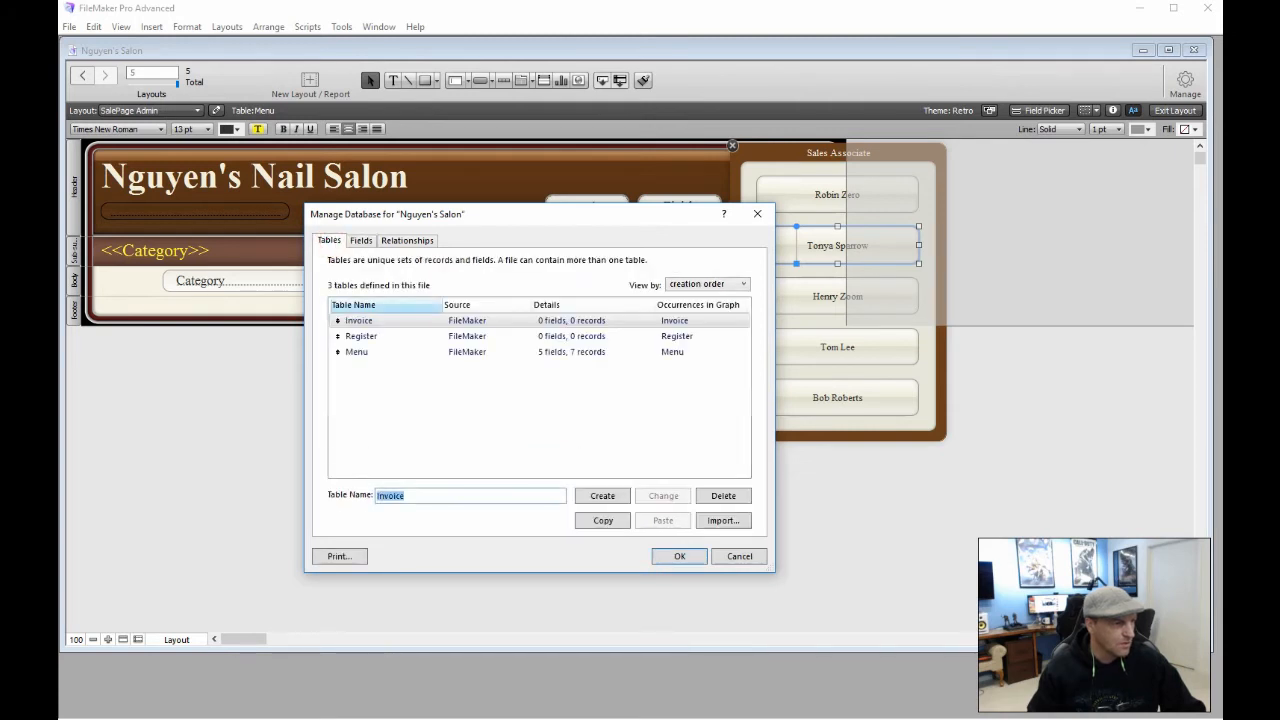
{"action": "double_click", "coordinate": [374, 336]}
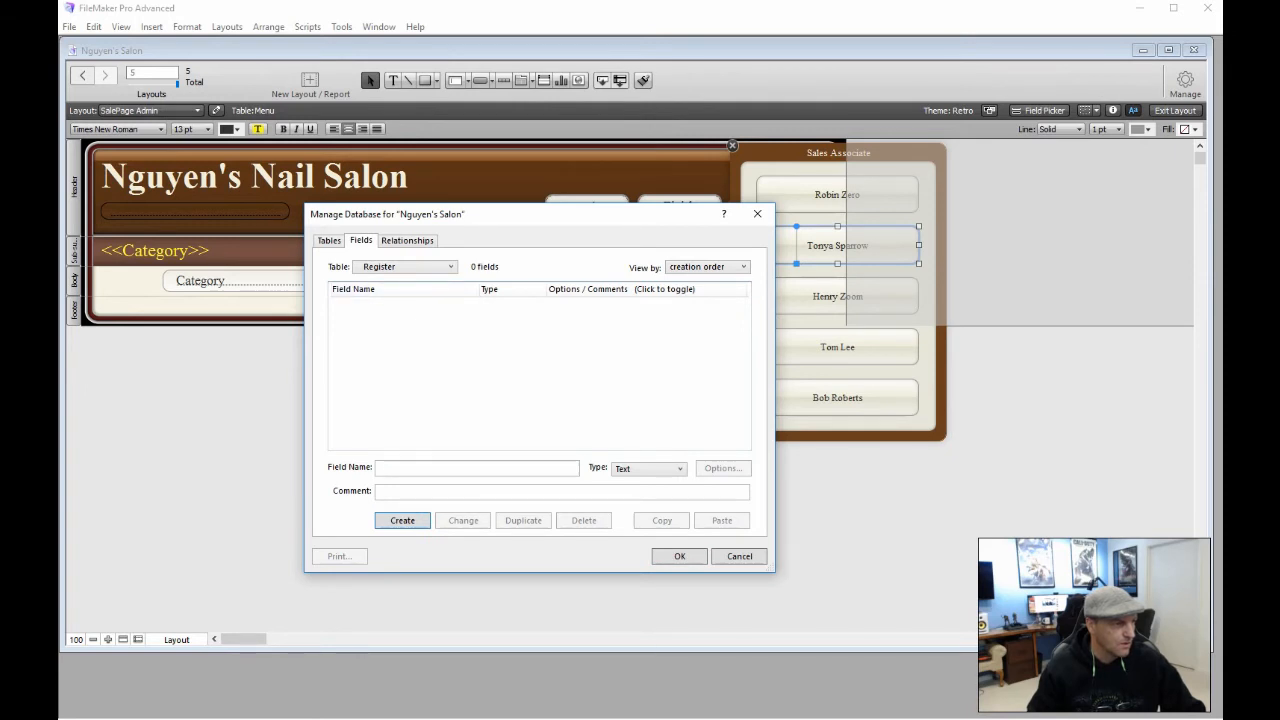
Create the Sales_Associate text field and the Id number field in Register
{"action": "left_click", "coordinate": [396, 469]}
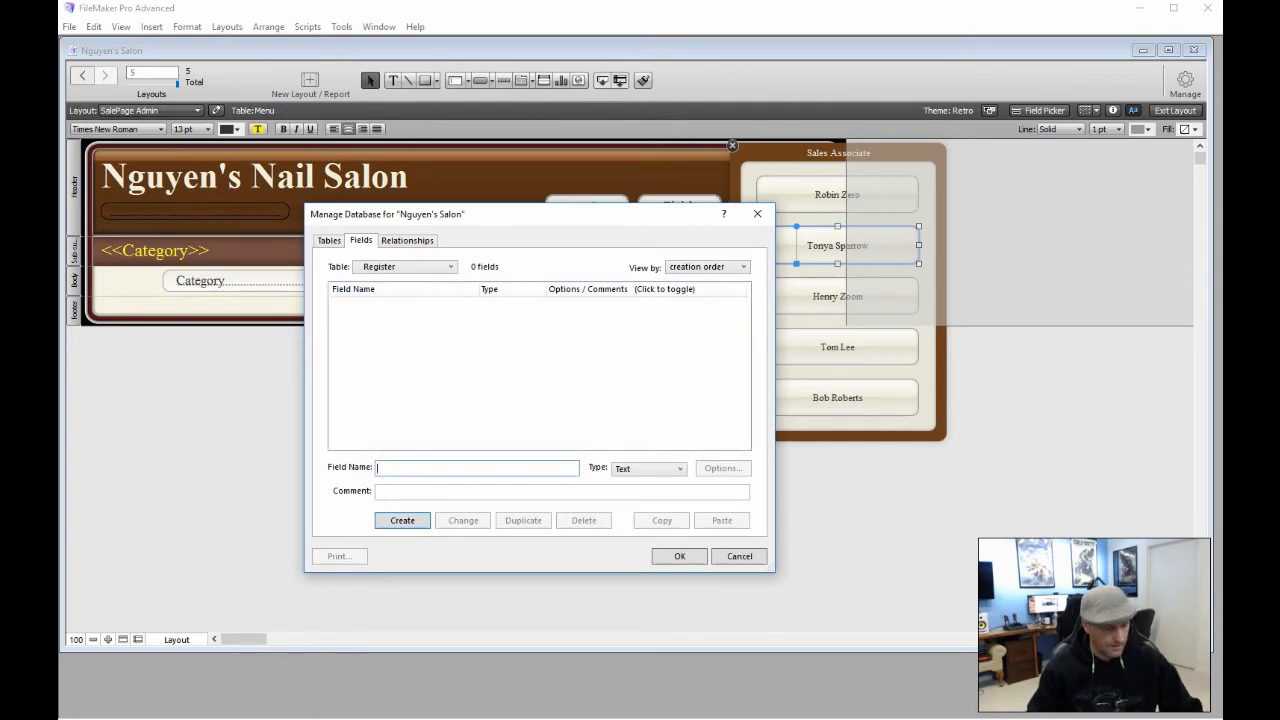
{"action": "type", "text": "S"}
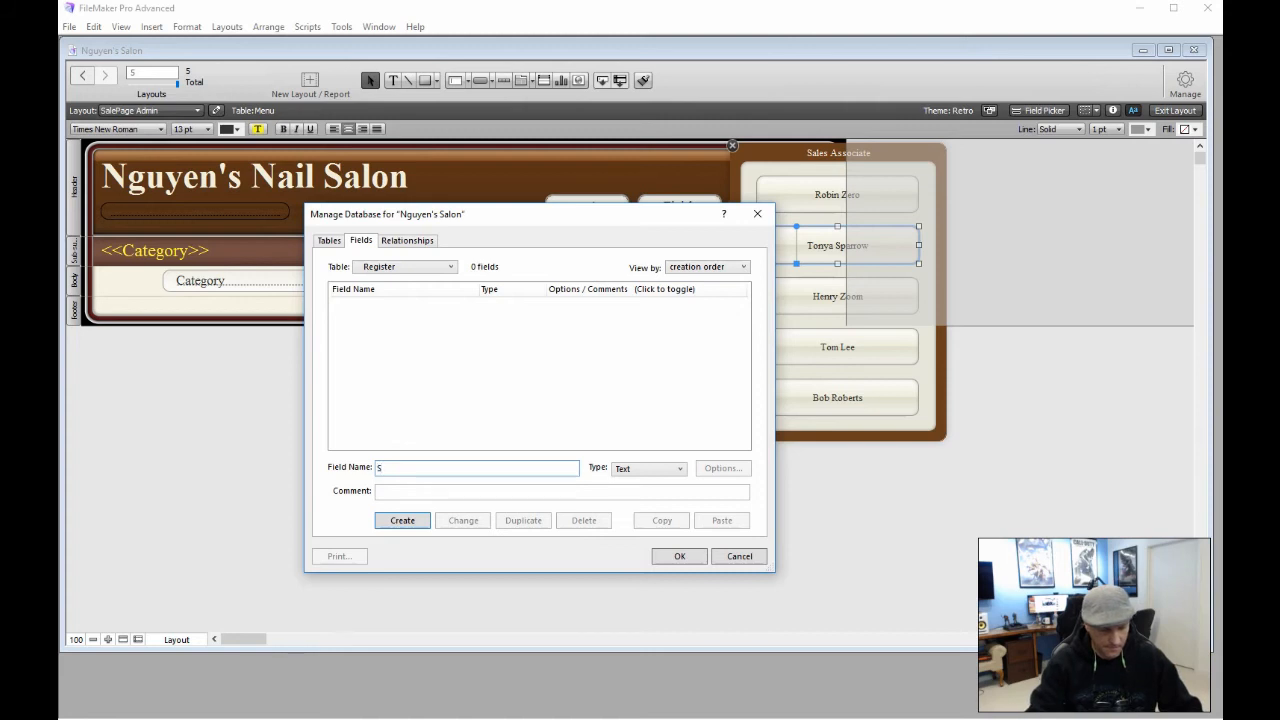
{"action": "type", "text": "ales"}
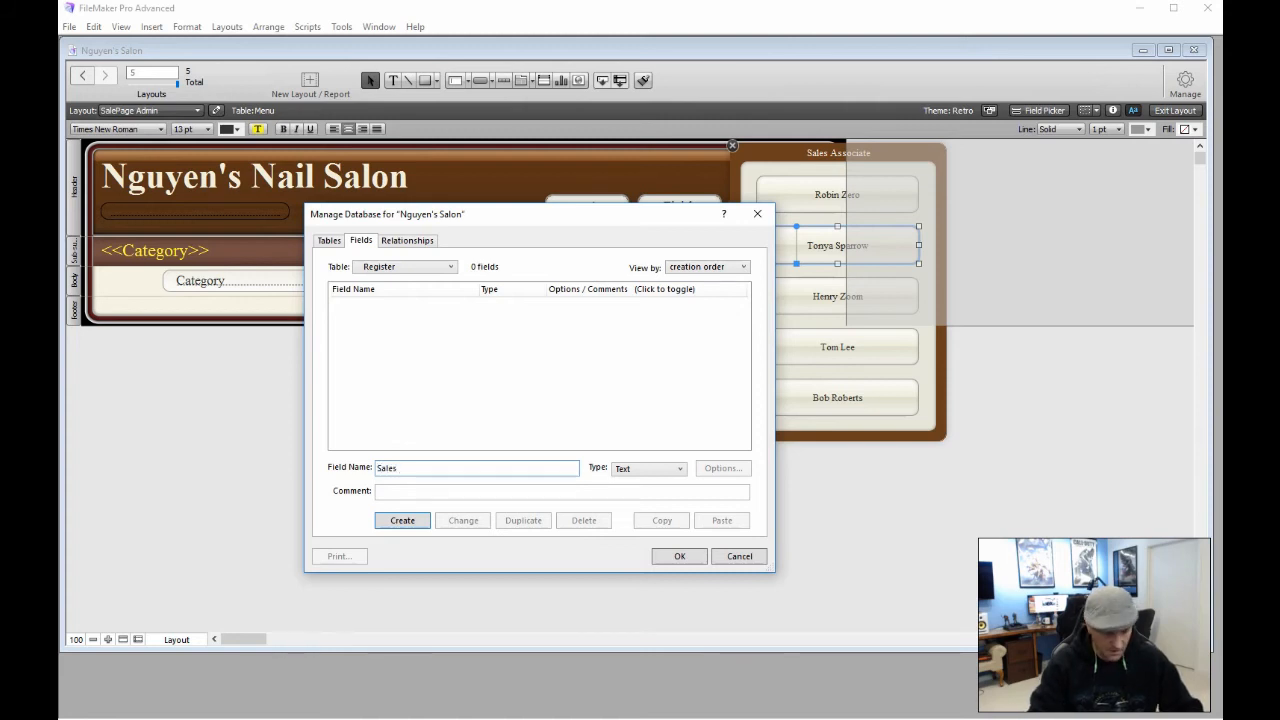
{"action": "type", "text": "_A"}
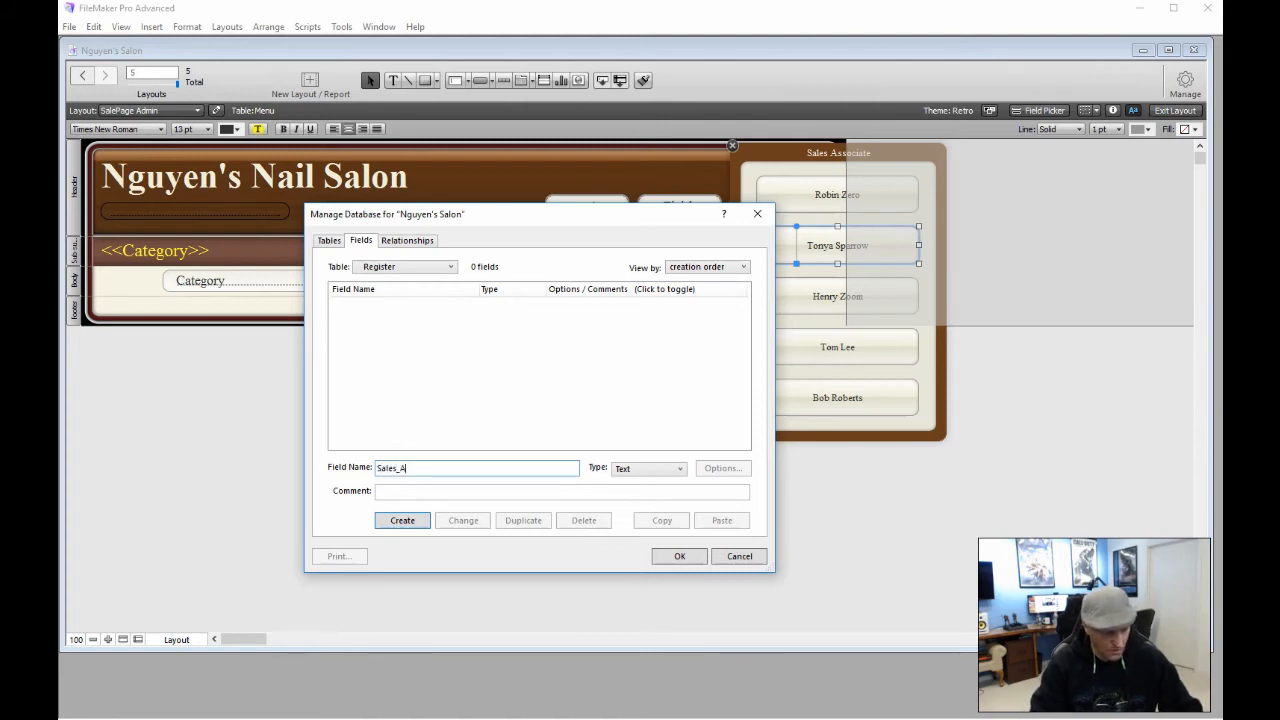
{"action": "type", "text": "ssociate"}
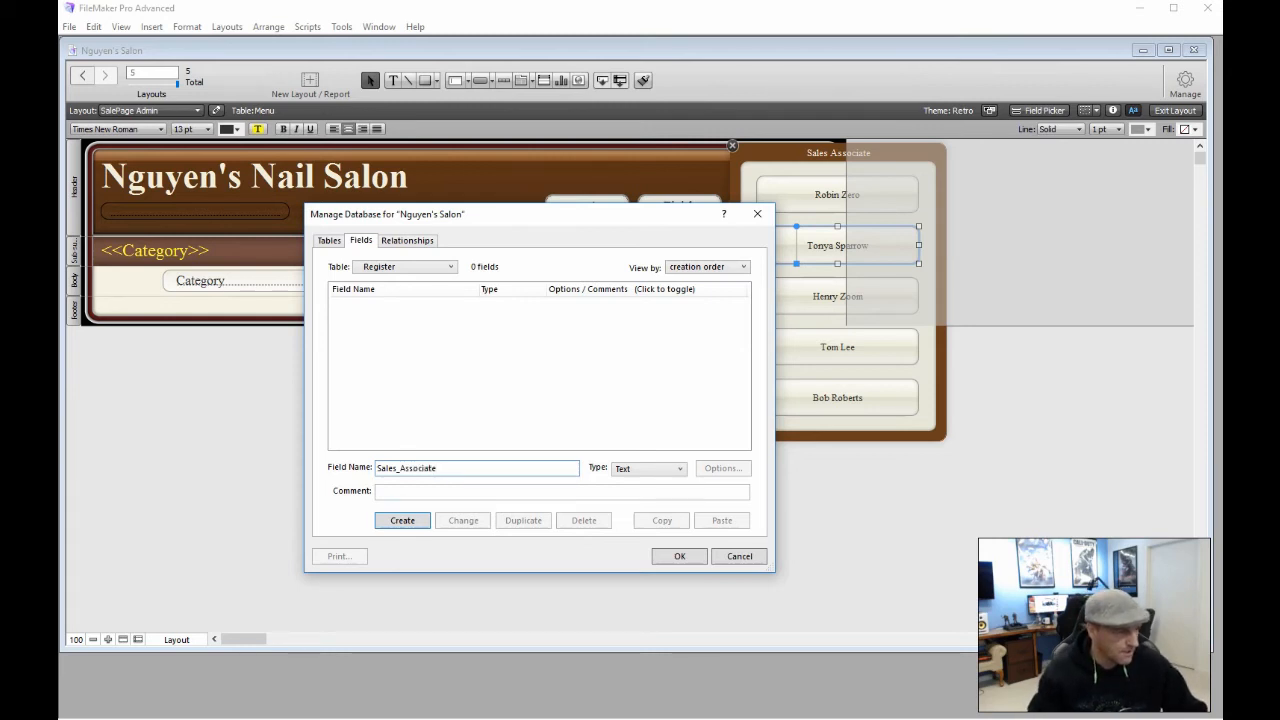
{"action": "left_click", "coordinate": [414, 520]}
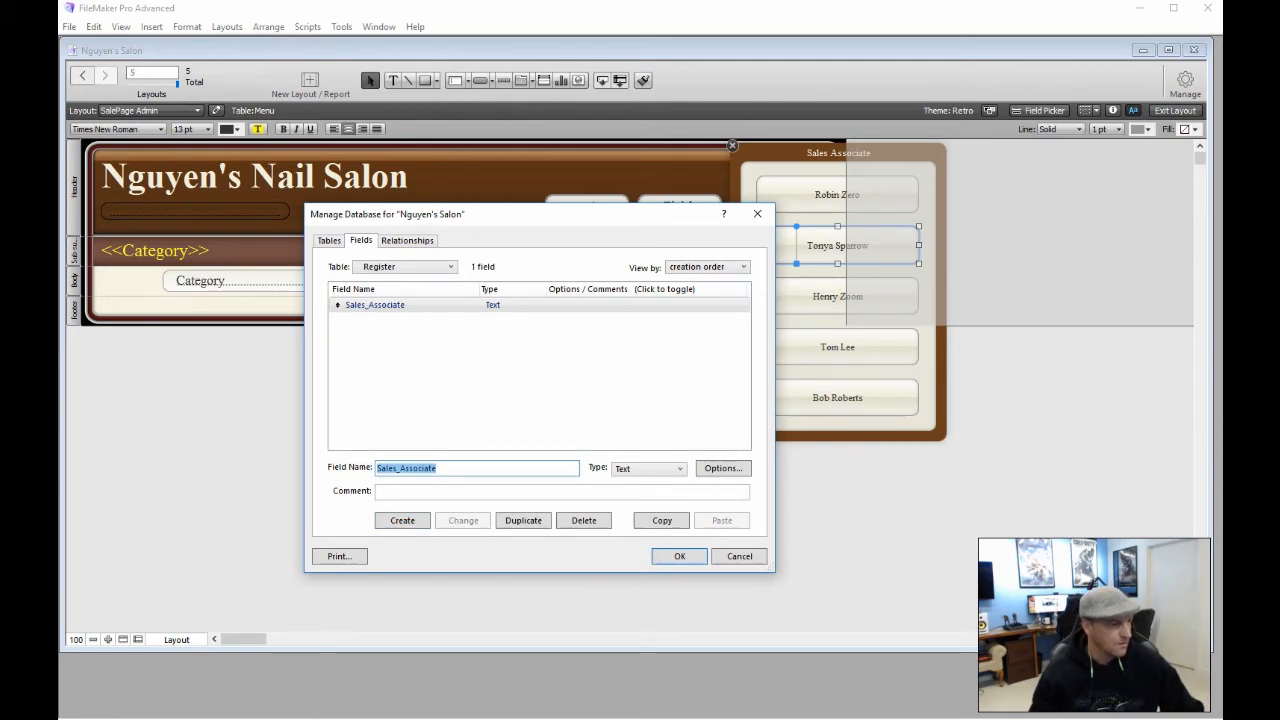
{"action": "left_click", "coordinate": [458, 470]}
{"action": "double_click", "coordinate": [430, 467]}
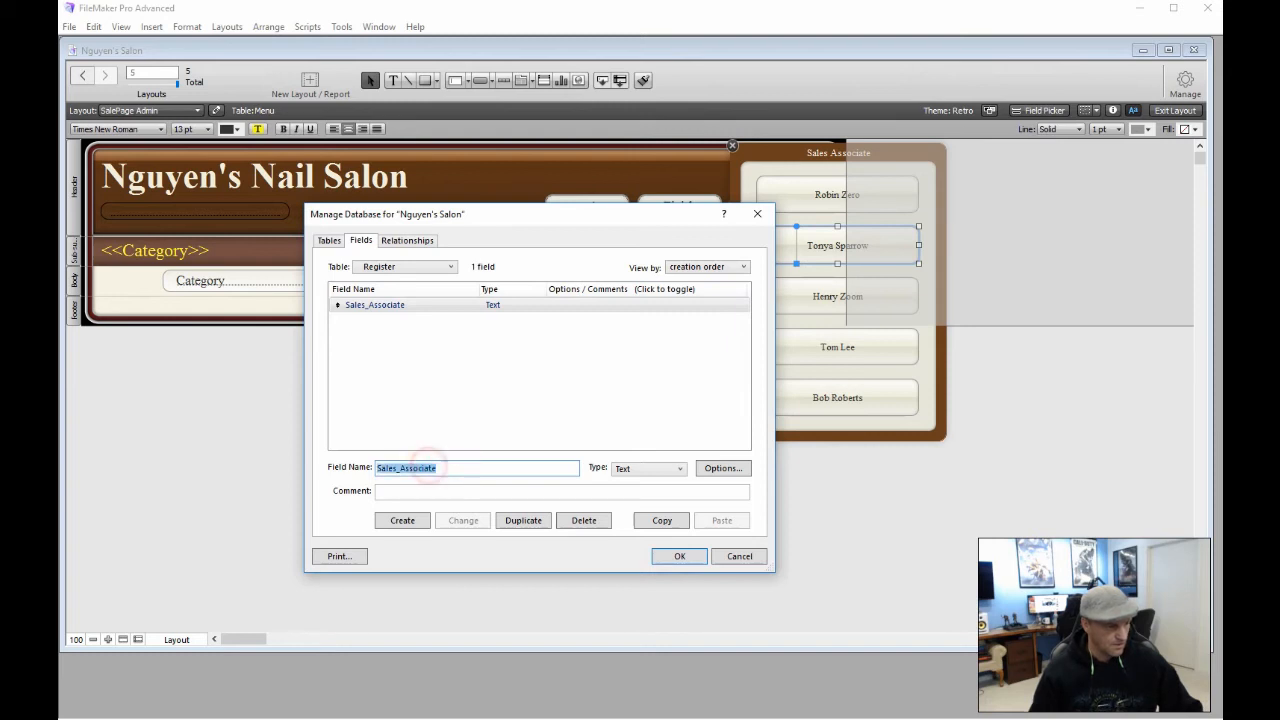
{"action": "key", "text": "BackSpace"}
{"action": "type", "text": "Id"}
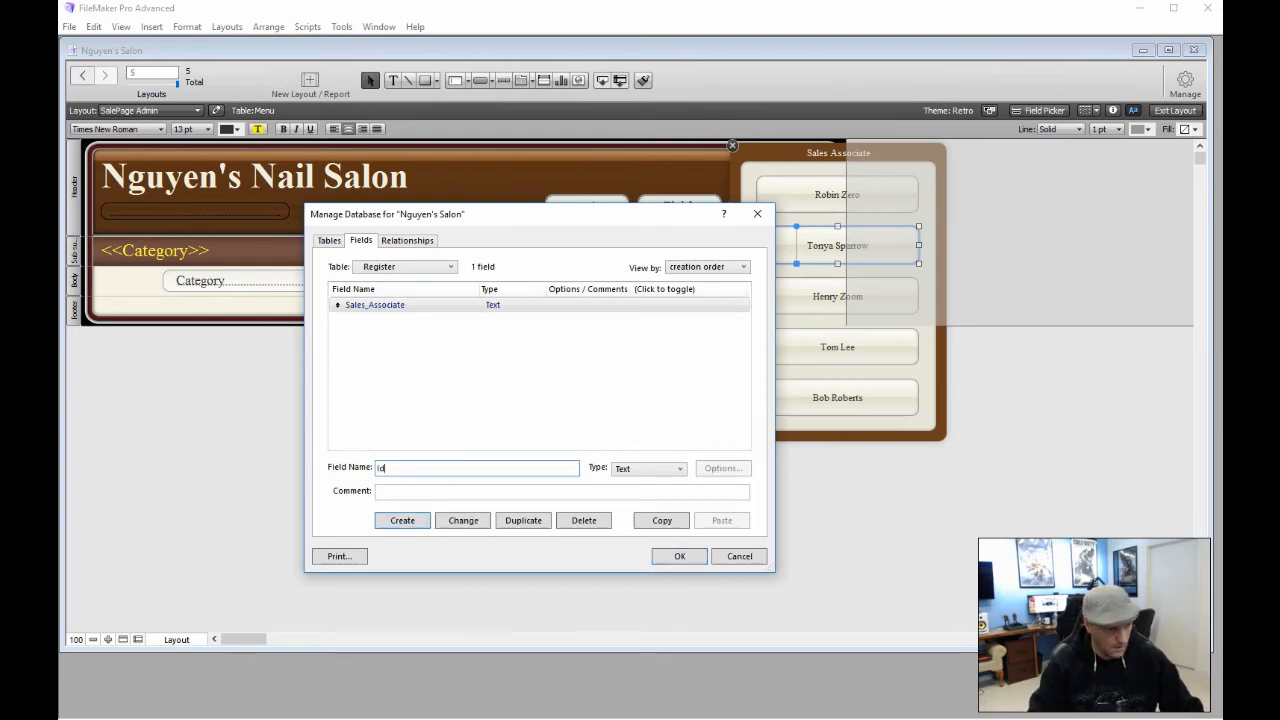
{"action": "key", "text": "ctrl+n"}
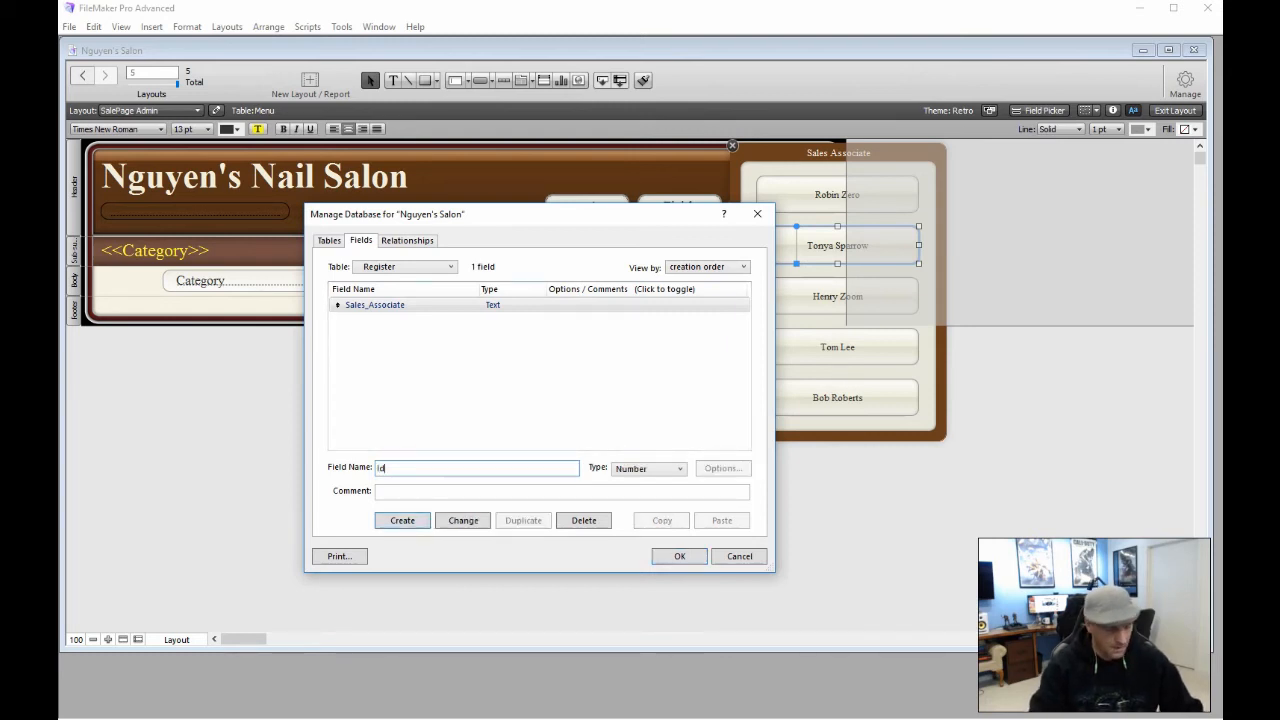
{"action": "key", "text": "Return"}
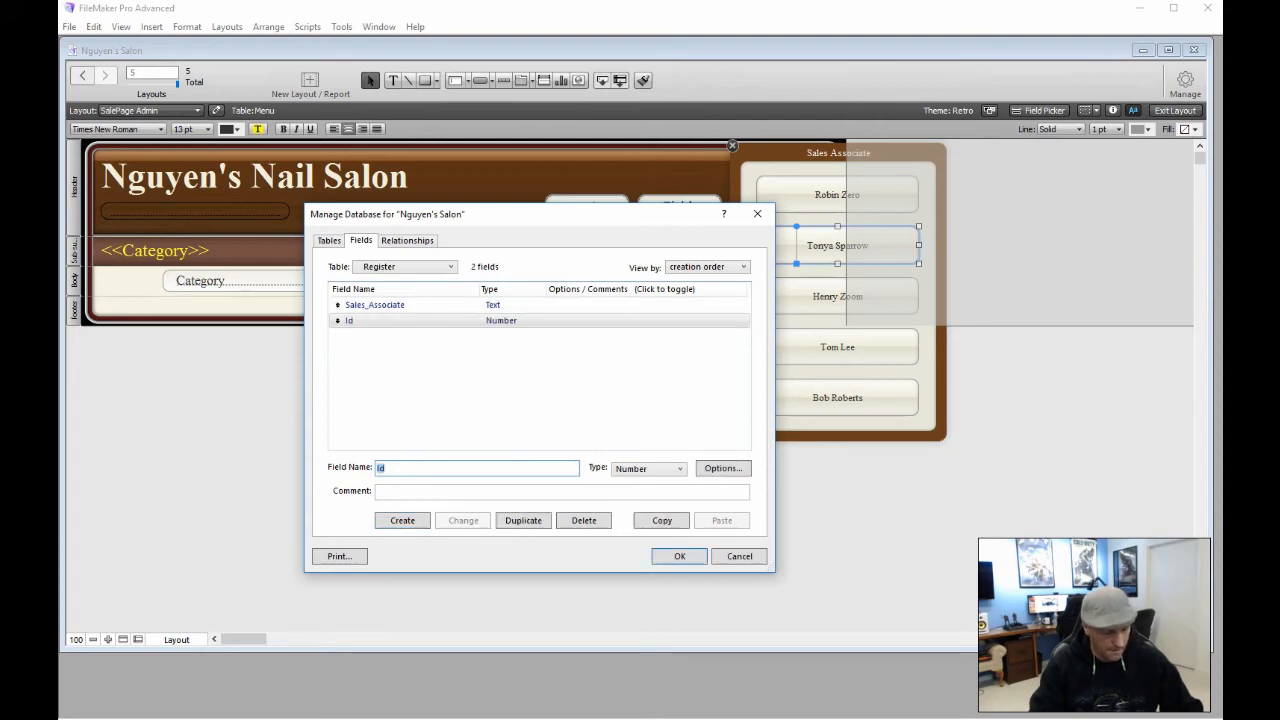
Create a field named Date with type Date in Register
{"action": "type", "text": "Date"}
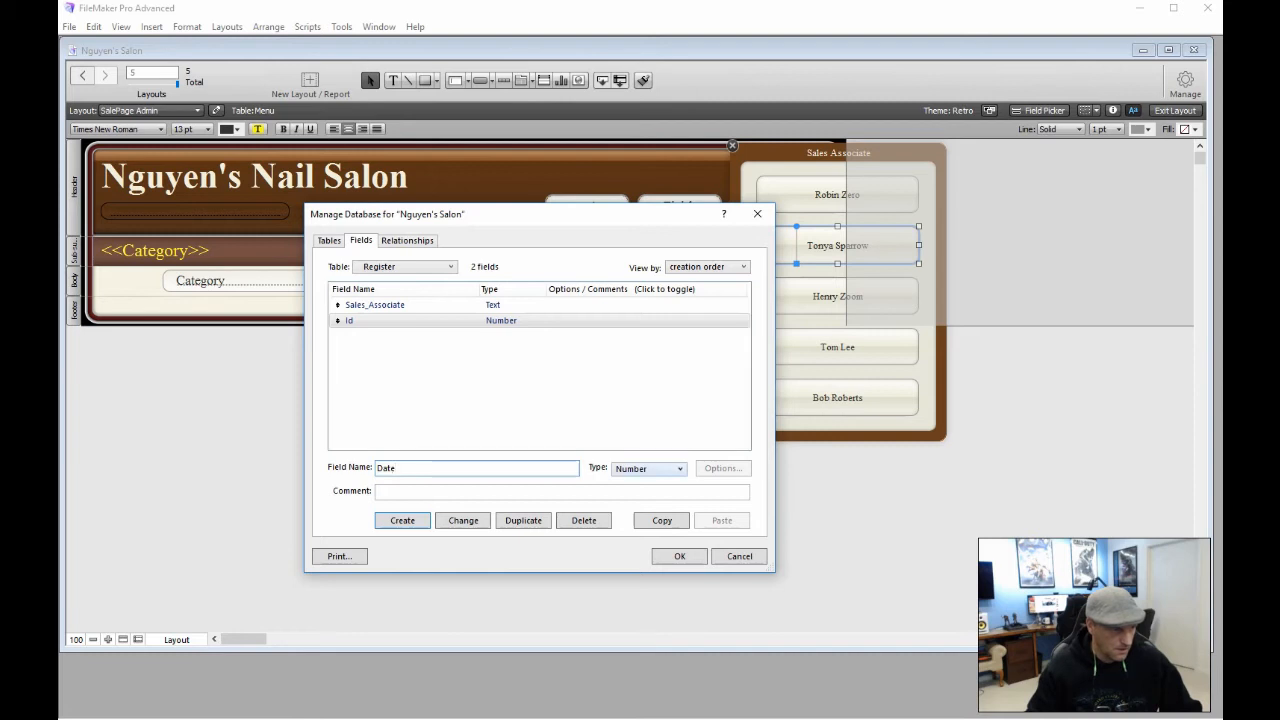
{"action": "left_click", "coordinate": [676, 468]}
{"action": "key", "text": "Down"}
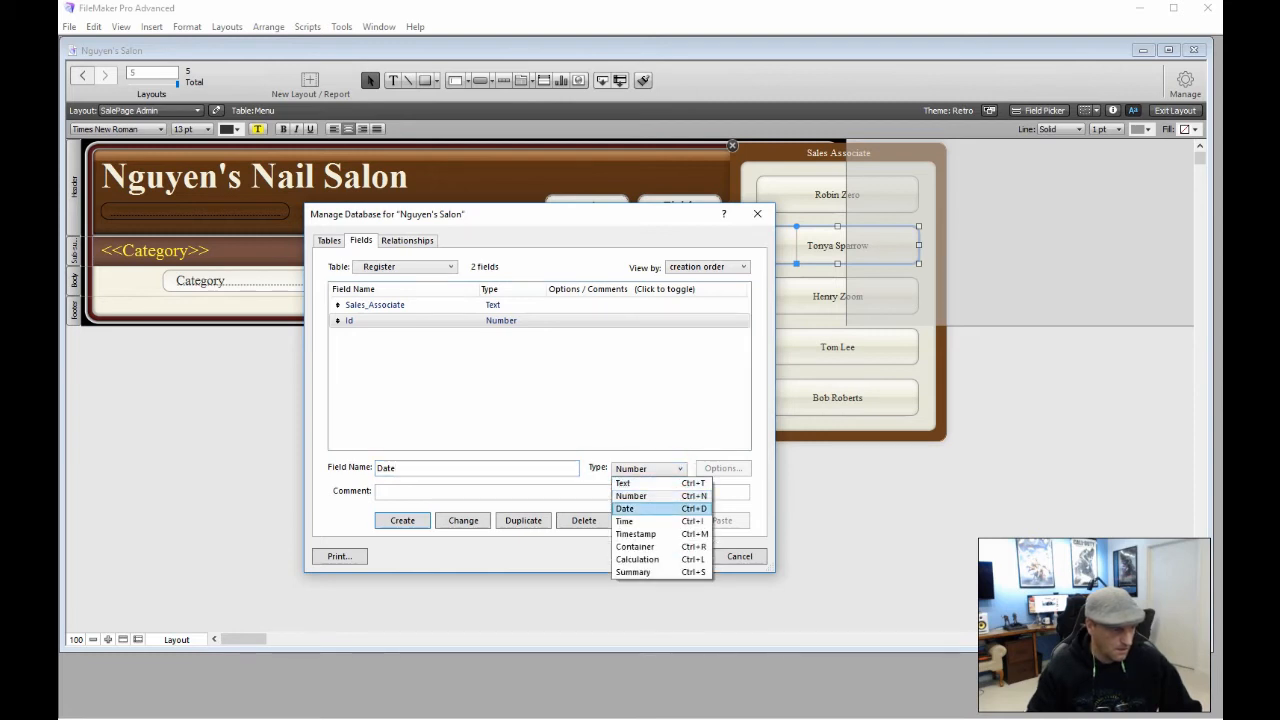
{"action": "left_click", "coordinate": [656, 509]}
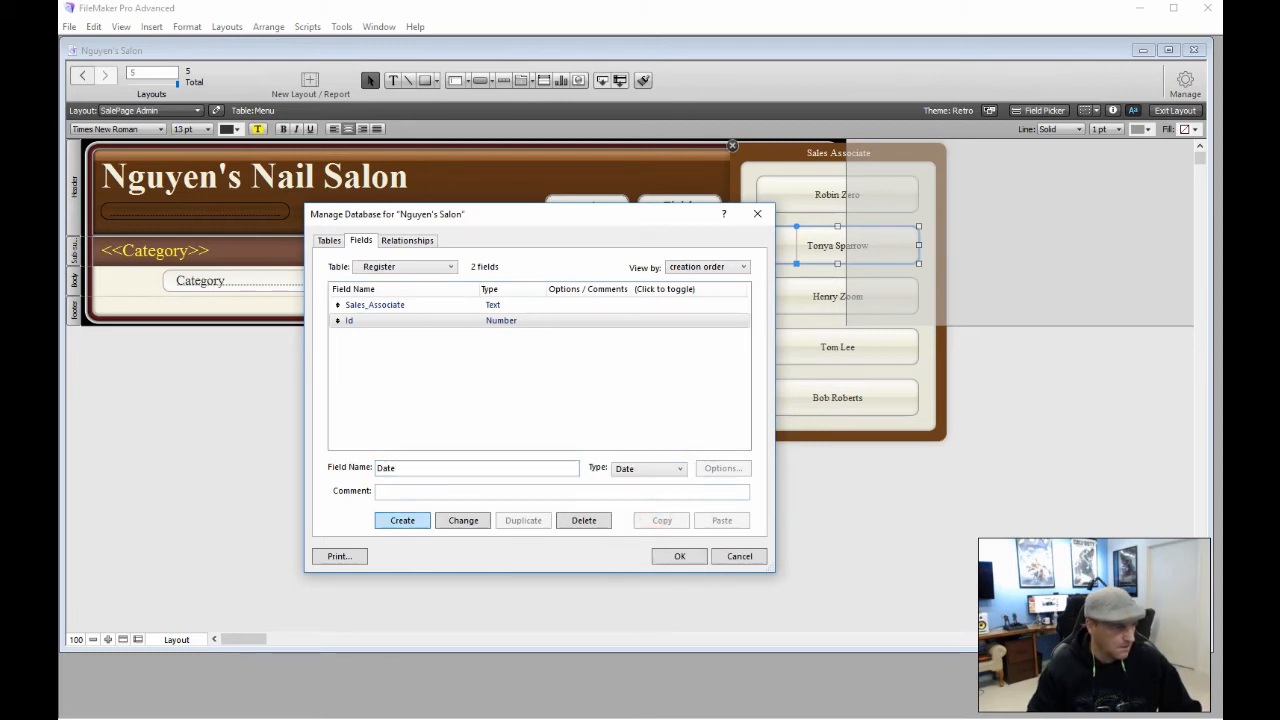
{"action": "left_click", "coordinate": [404, 520]}
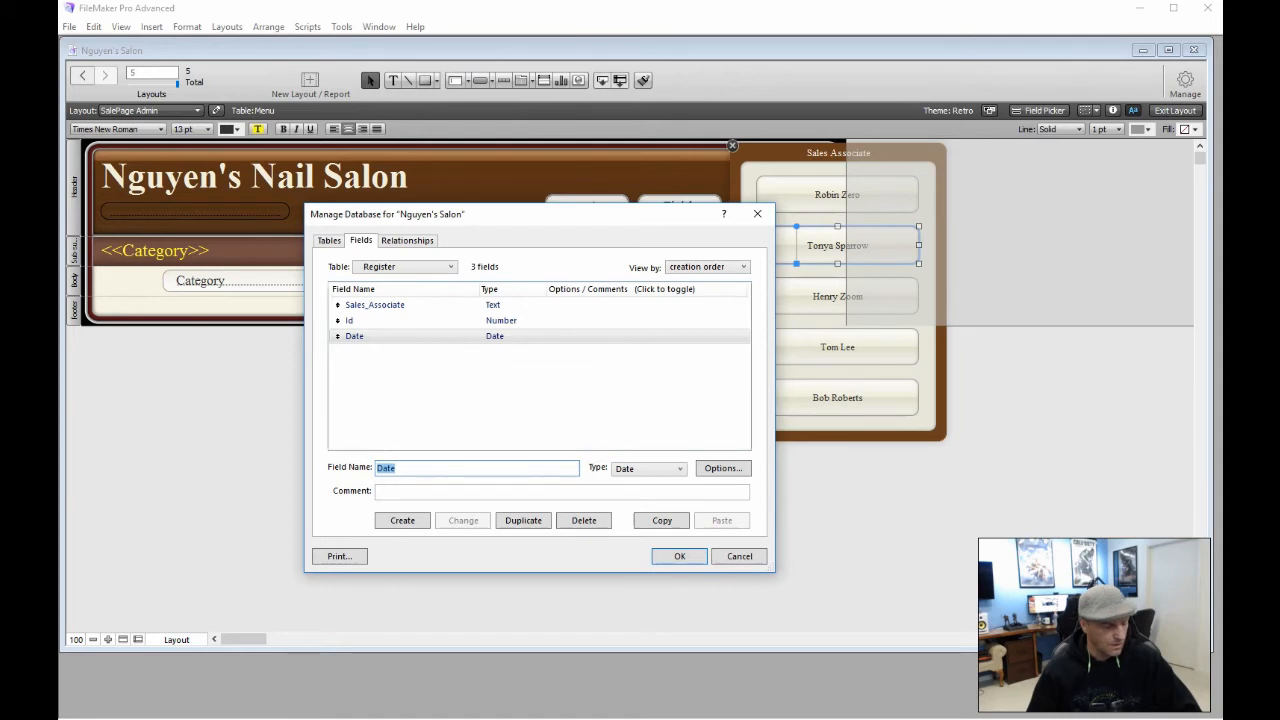
Create the InvoiceIdFk field with type Number in Register's field list
{"action": "type", "text": "Invoice"}
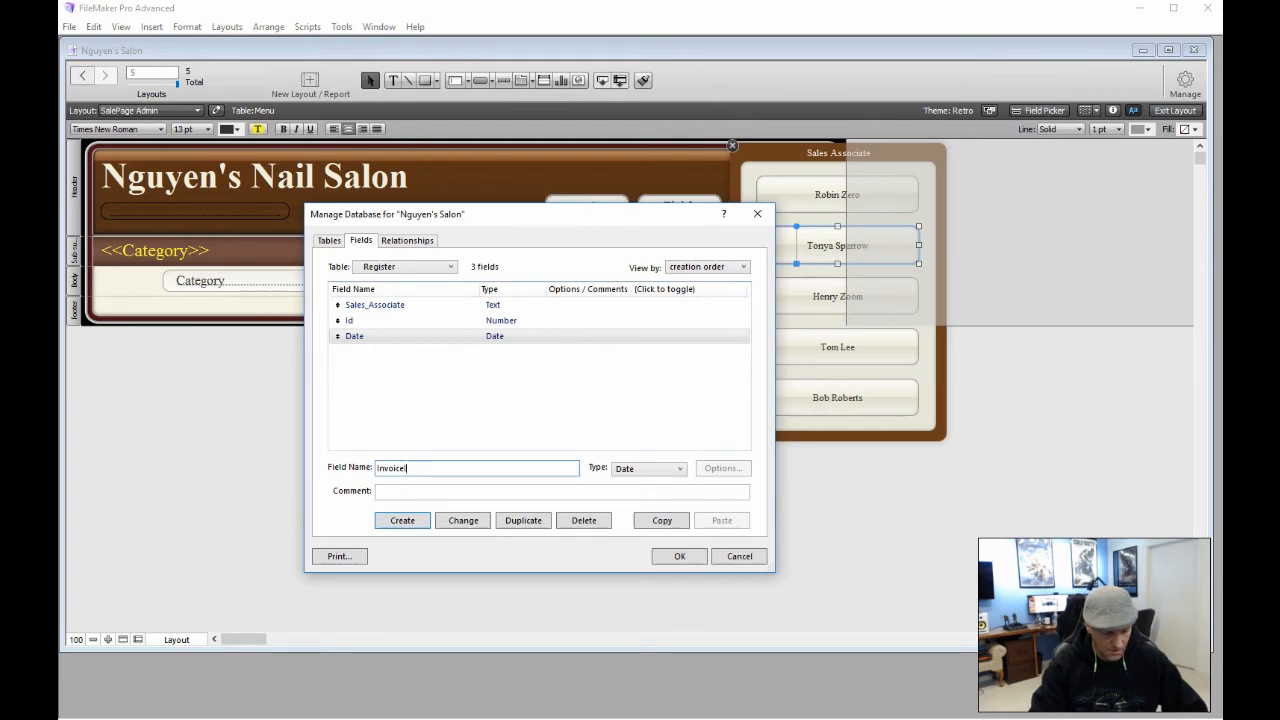
{"action": "type", "text": "IdFk"}
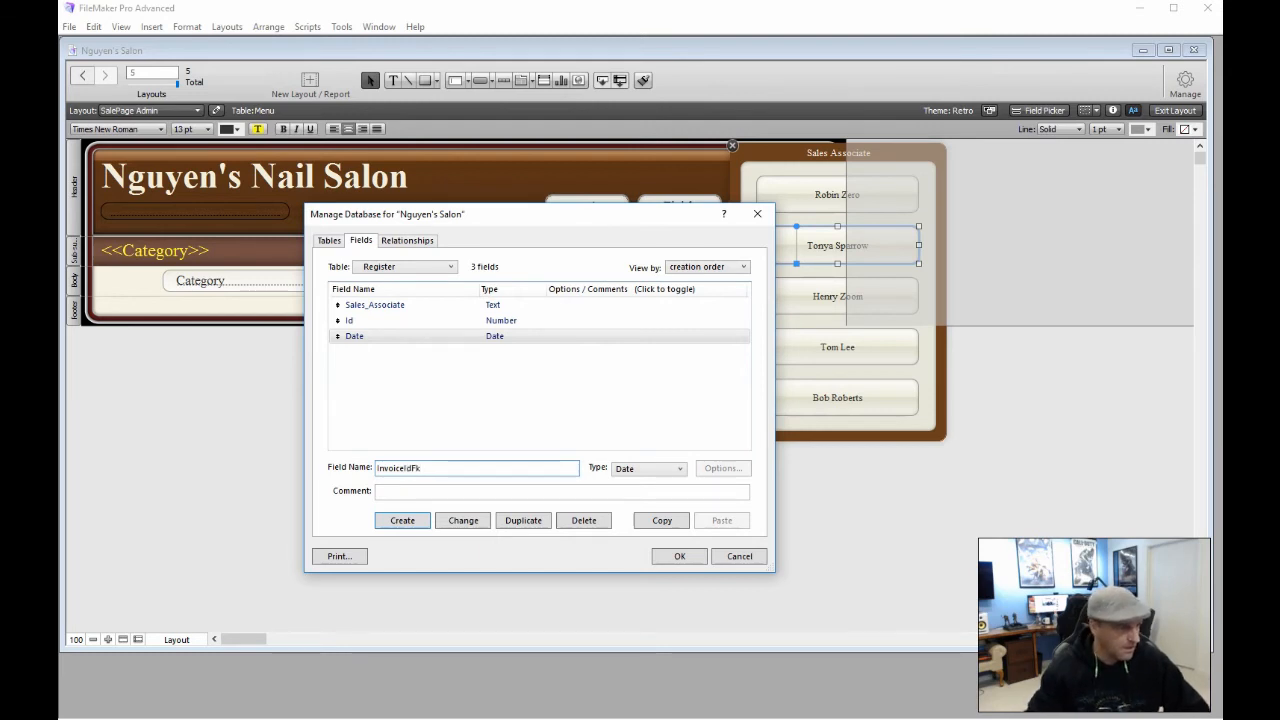
{"action": "left_click", "coordinate": [680, 469]}
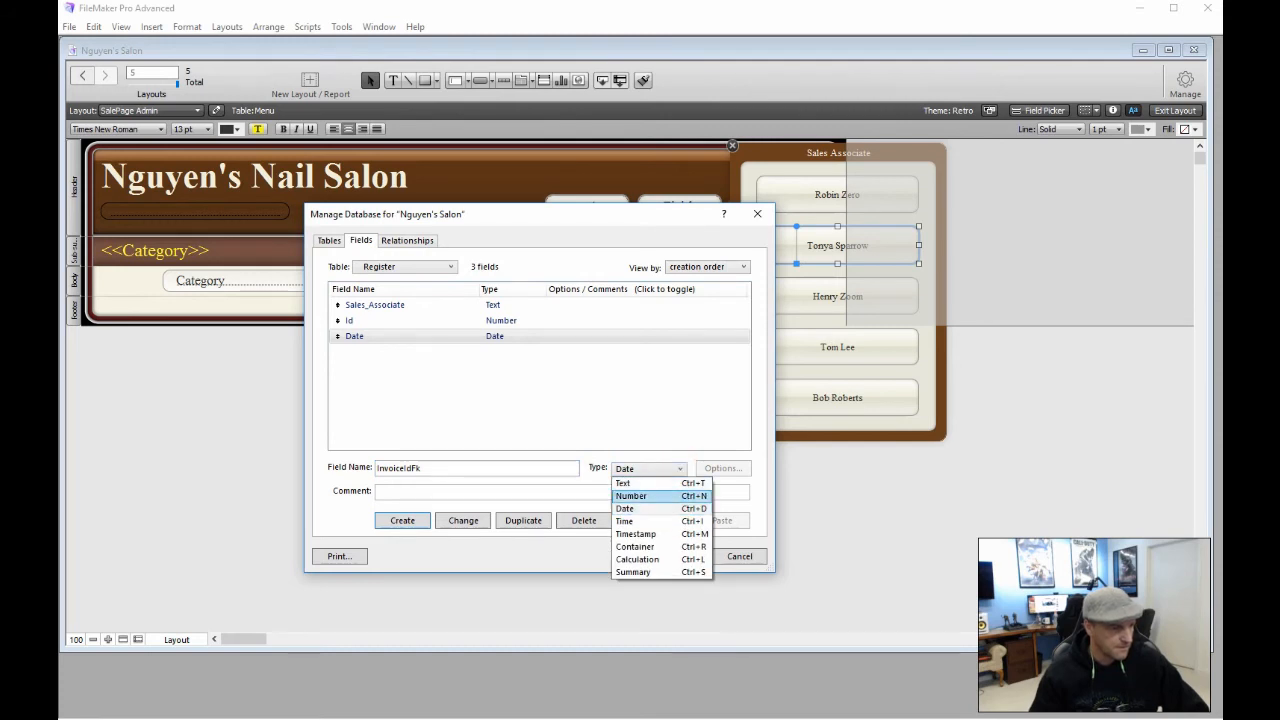
{"action": "left_click", "coordinate": [651, 495]}
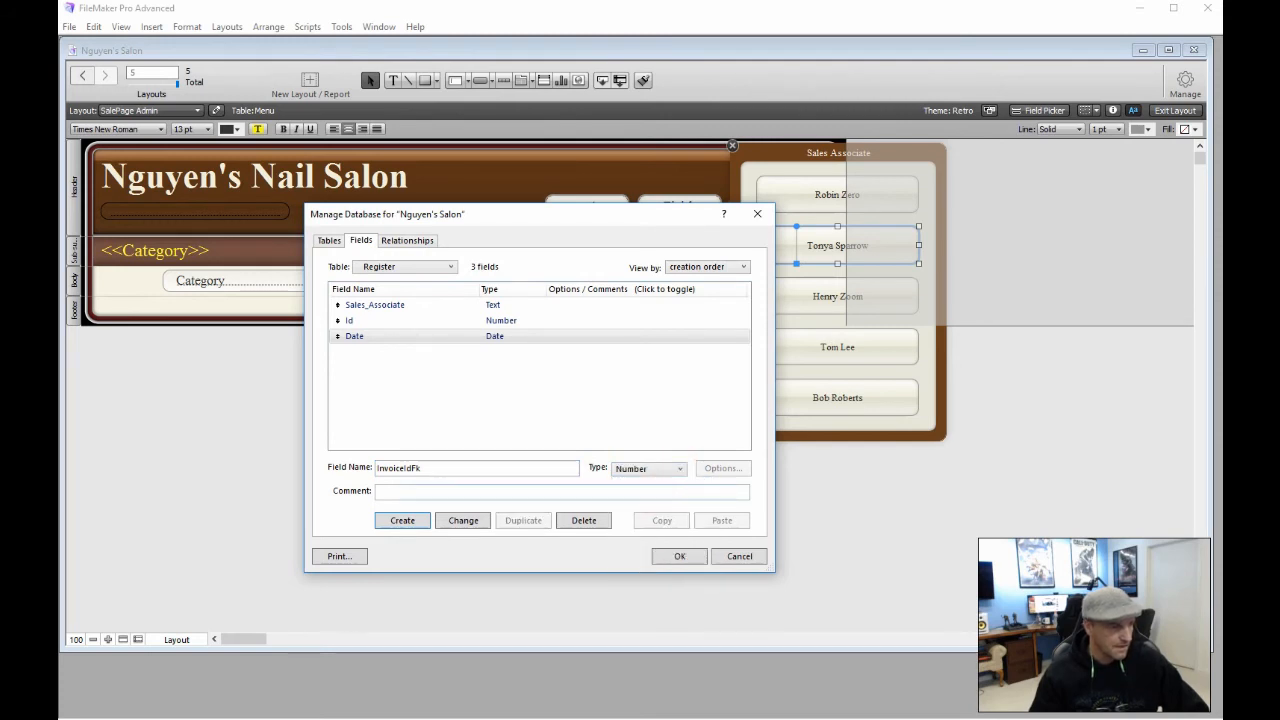
{"action": "left_click", "coordinate": [402, 520]}
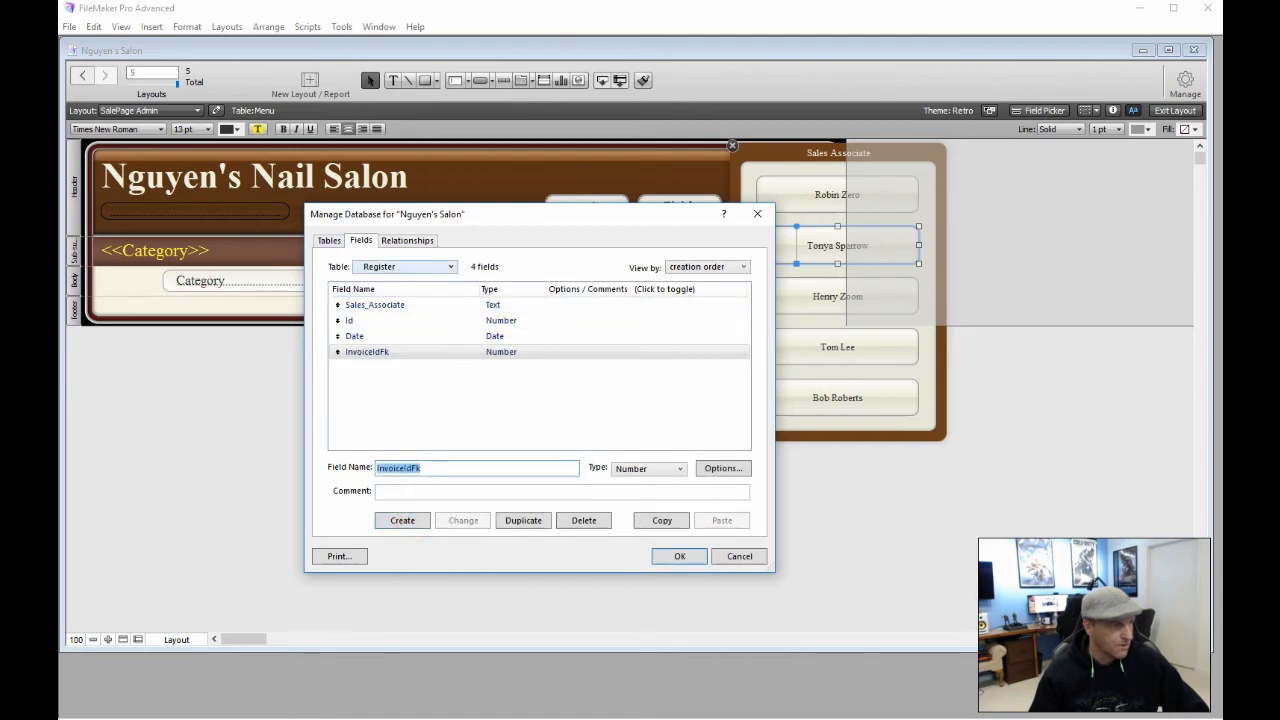
{"action": "left_click", "coordinate": [410, 266]}
Switch to the Invoice table, create its Id number field, and return to Register
{"action": "left_click", "coordinate": [400, 298]}
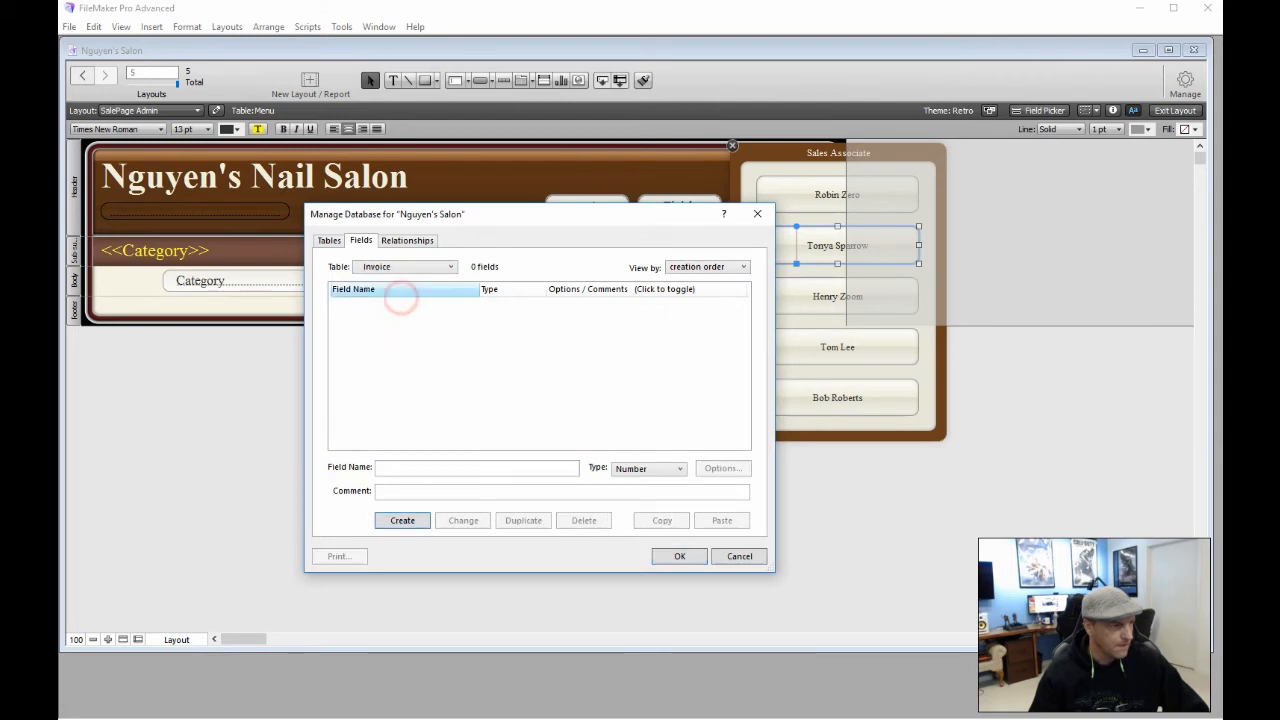
{"action": "left_click", "coordinate": [399, 317]}
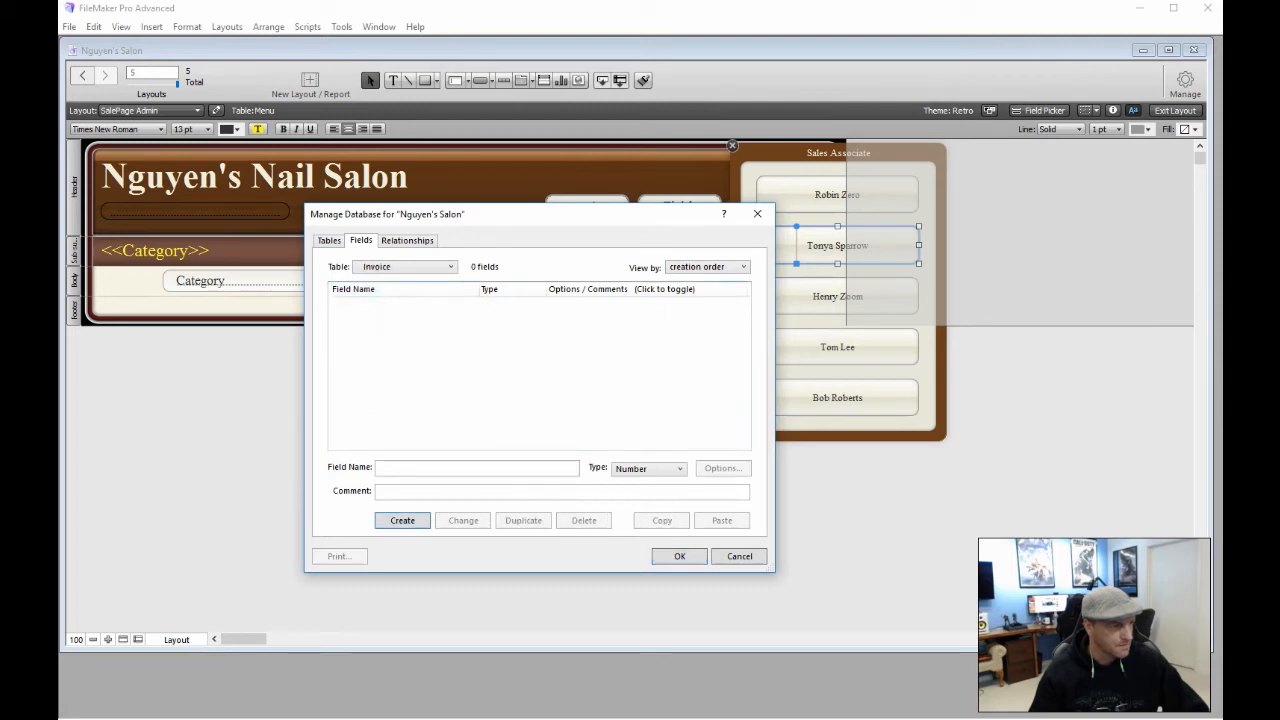
{"action": "left_click", "coordinate": [409, 466]}
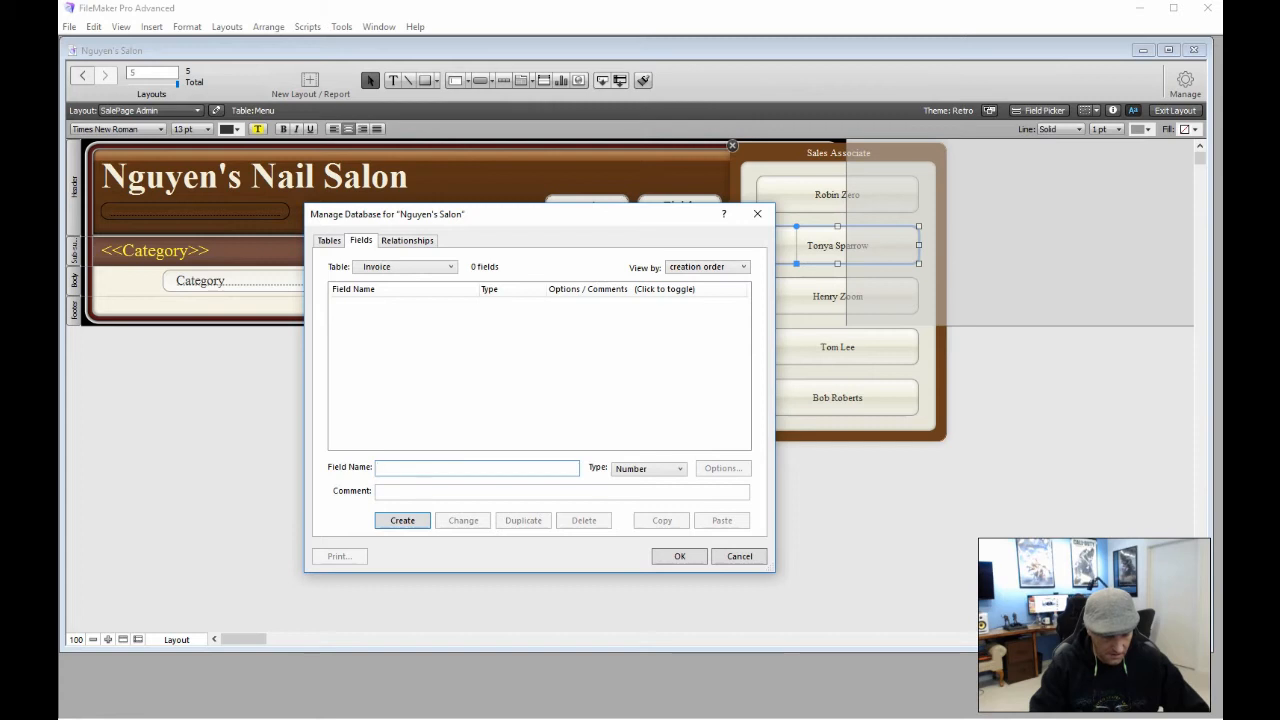
{"action": "type", "text": "id"}
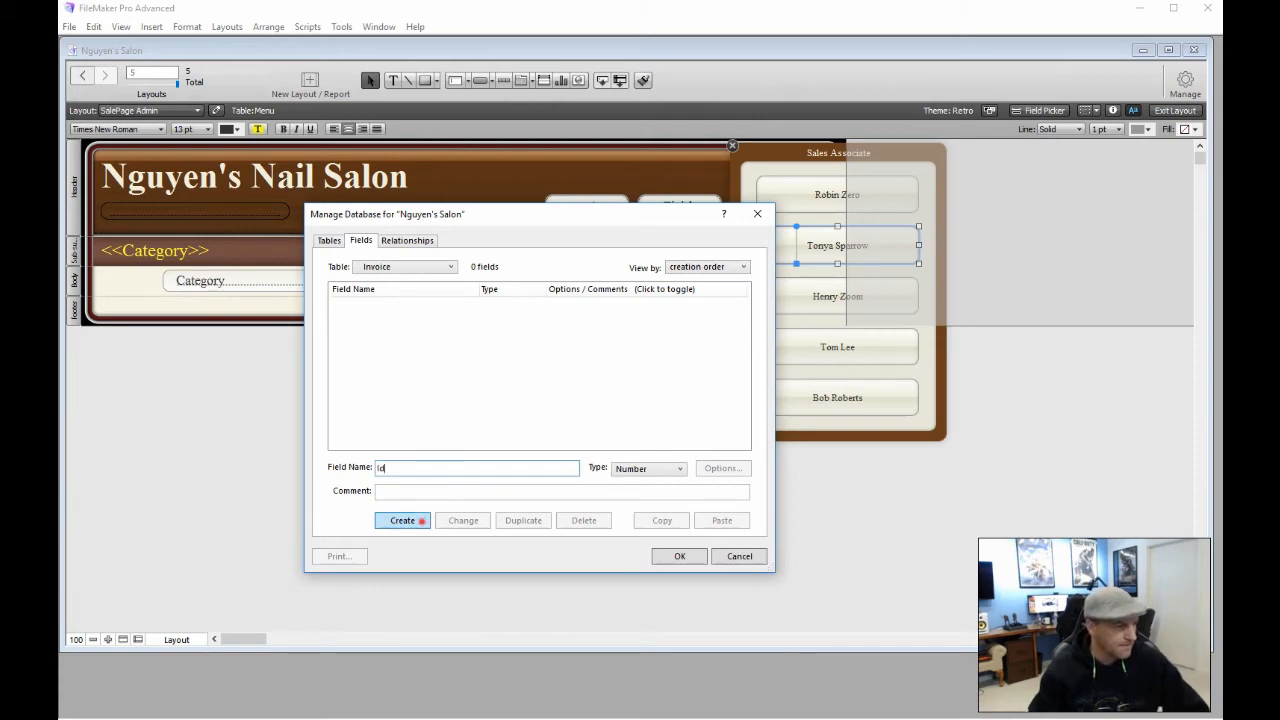
{"action": "left_click", "coordinate": [421, 520]}
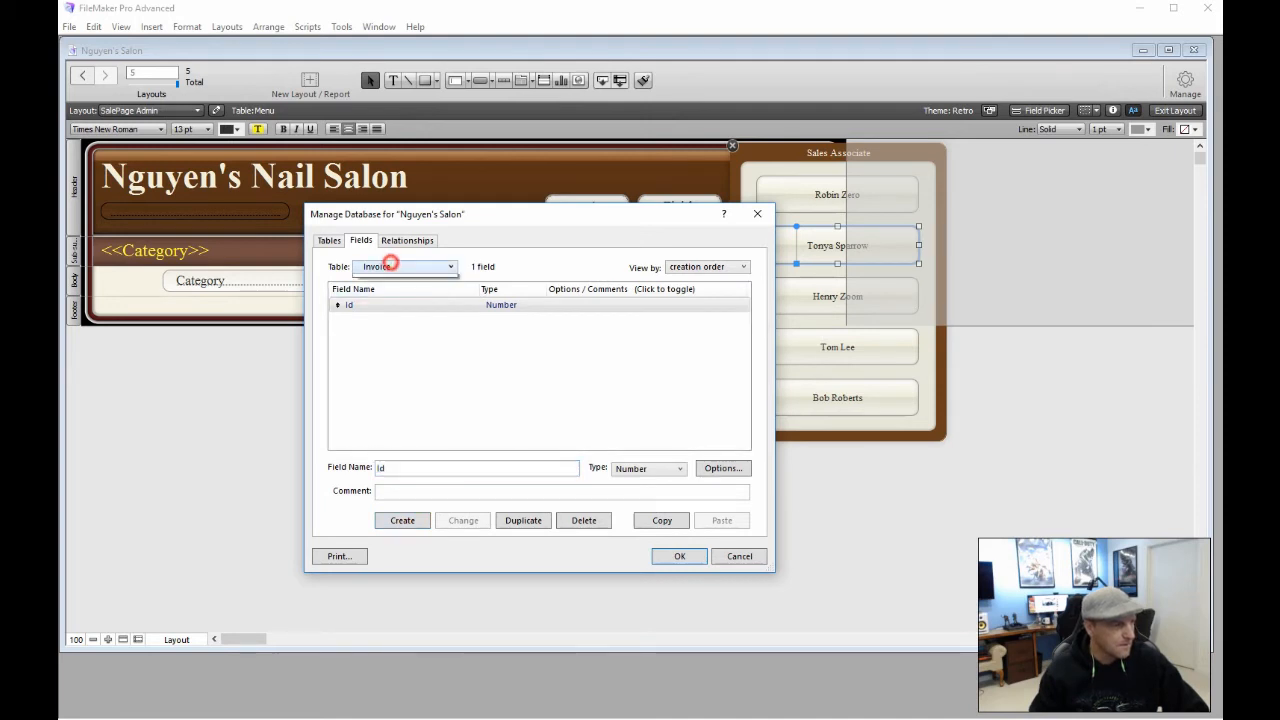
{"action": "left_click", "coordinate": [400, 266]}
{"action": "left_click", "coordinate": [379, 306]}
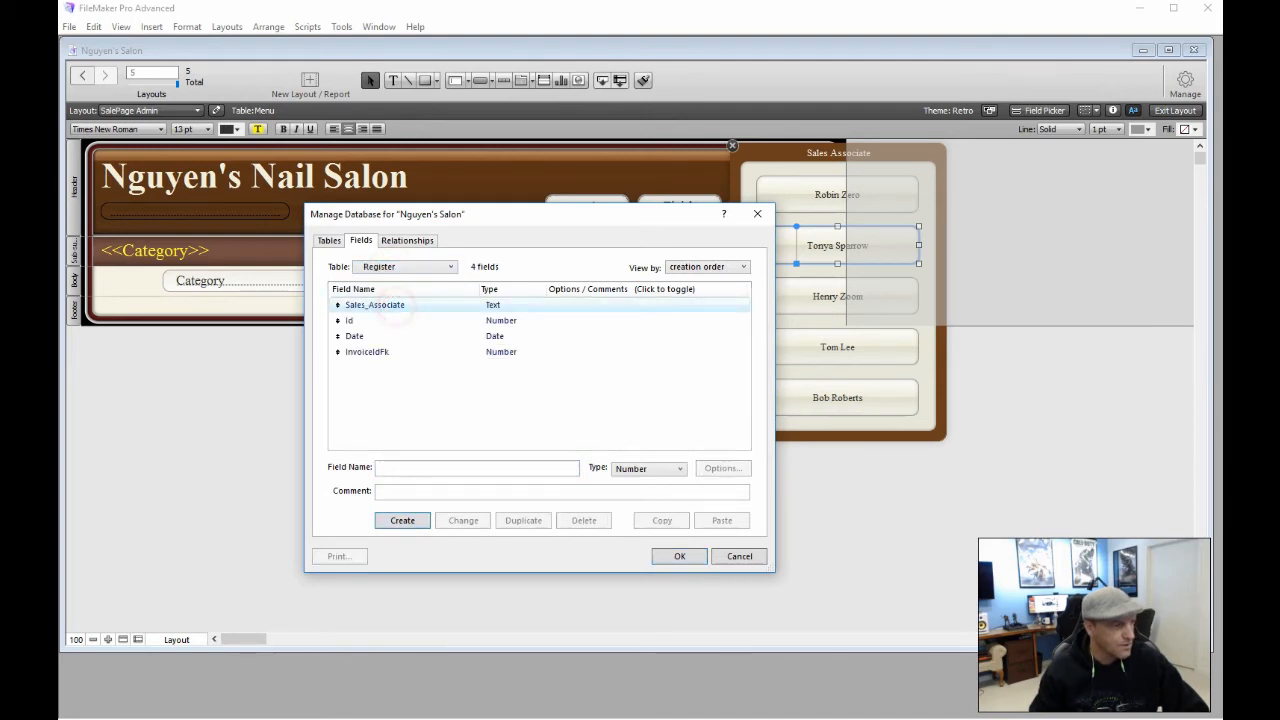
Set InvoiceIdFk to auto-enter a serial number starting at 1, incrementing by 1
{"action": "double_click", "coordinate": [397, 351]}
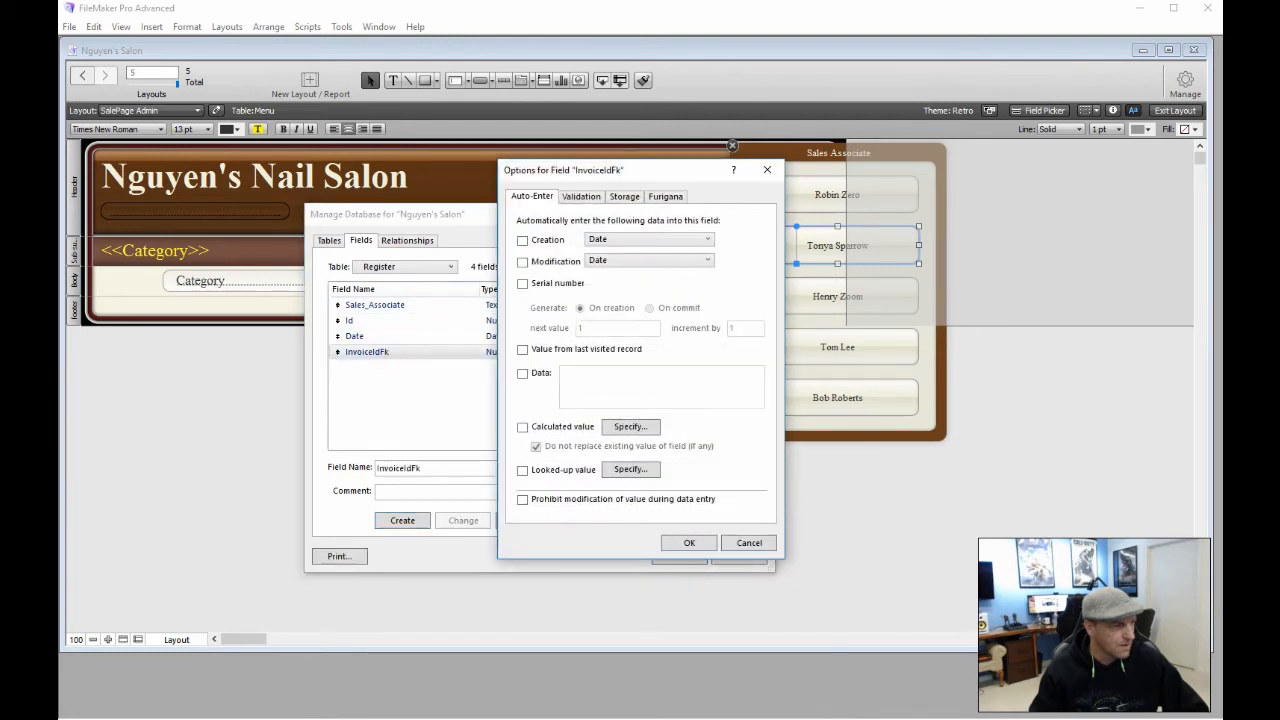
{"action": "left_click", "coordinate": [522, 283]}
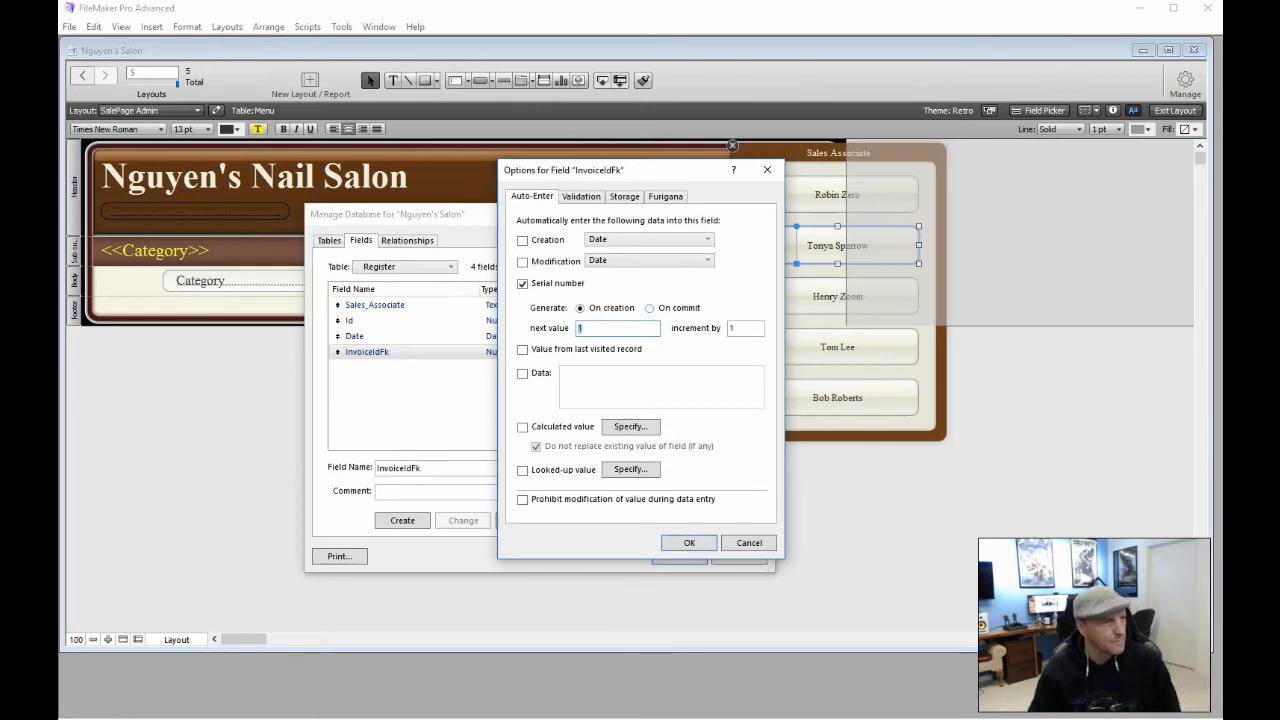
{"action": "left_click_drag", "start_coordinate": [654, 170], "coordinate": [614, 130]}
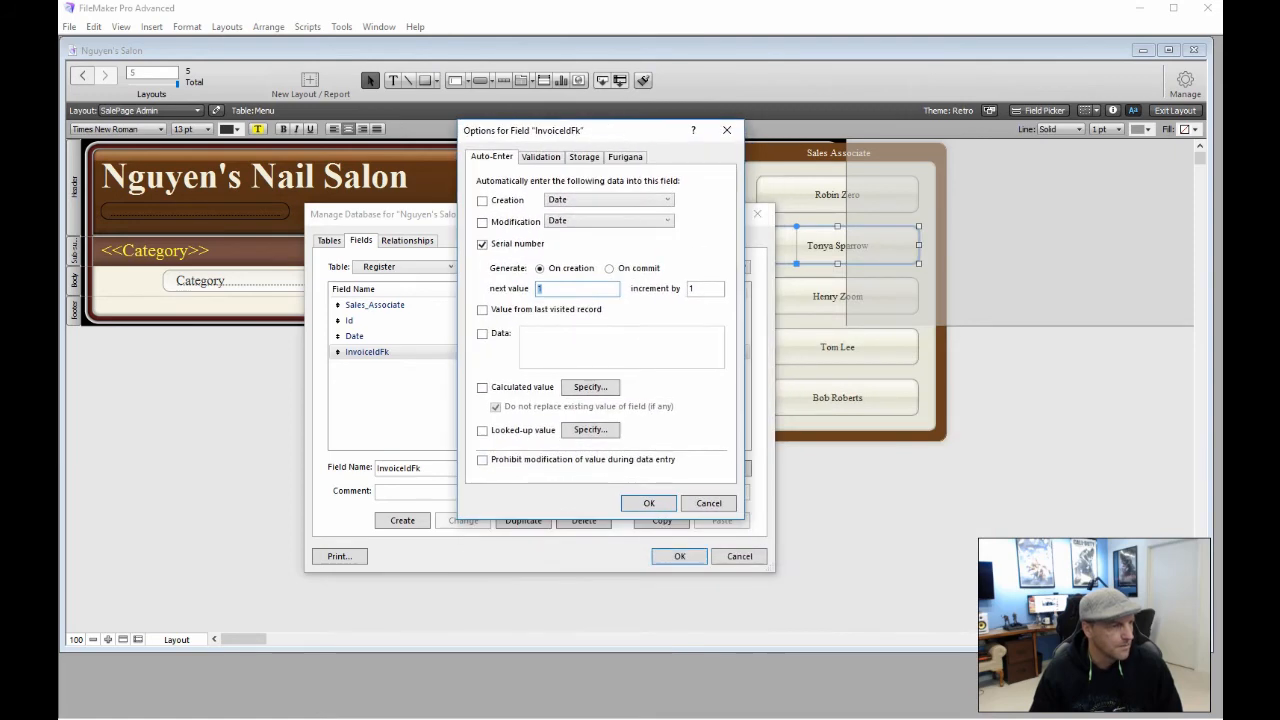
{"action": "key", "text": "Return"}
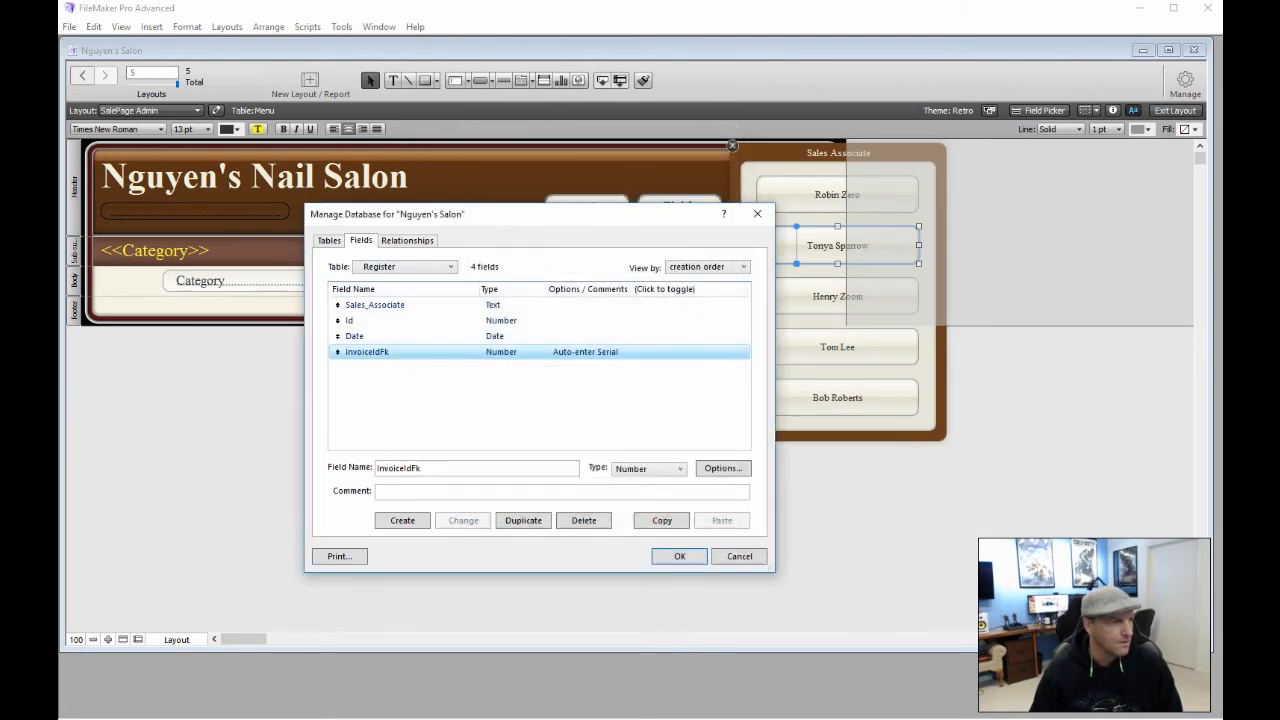
In the Invoice table's field list, create Service as a Text field and Price as a Number field
{"action": "left_click", "coordinate": [405, 266]}
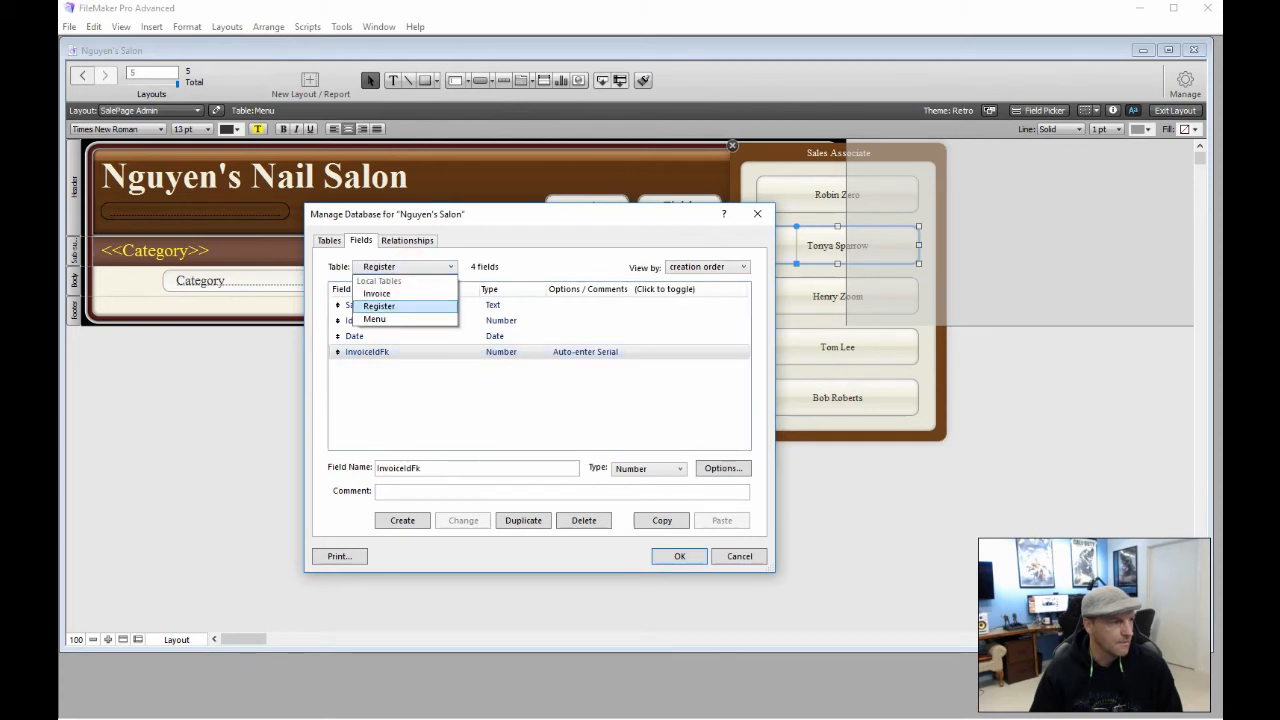
{"action": "left_click", "coordinate": [405, 293]}
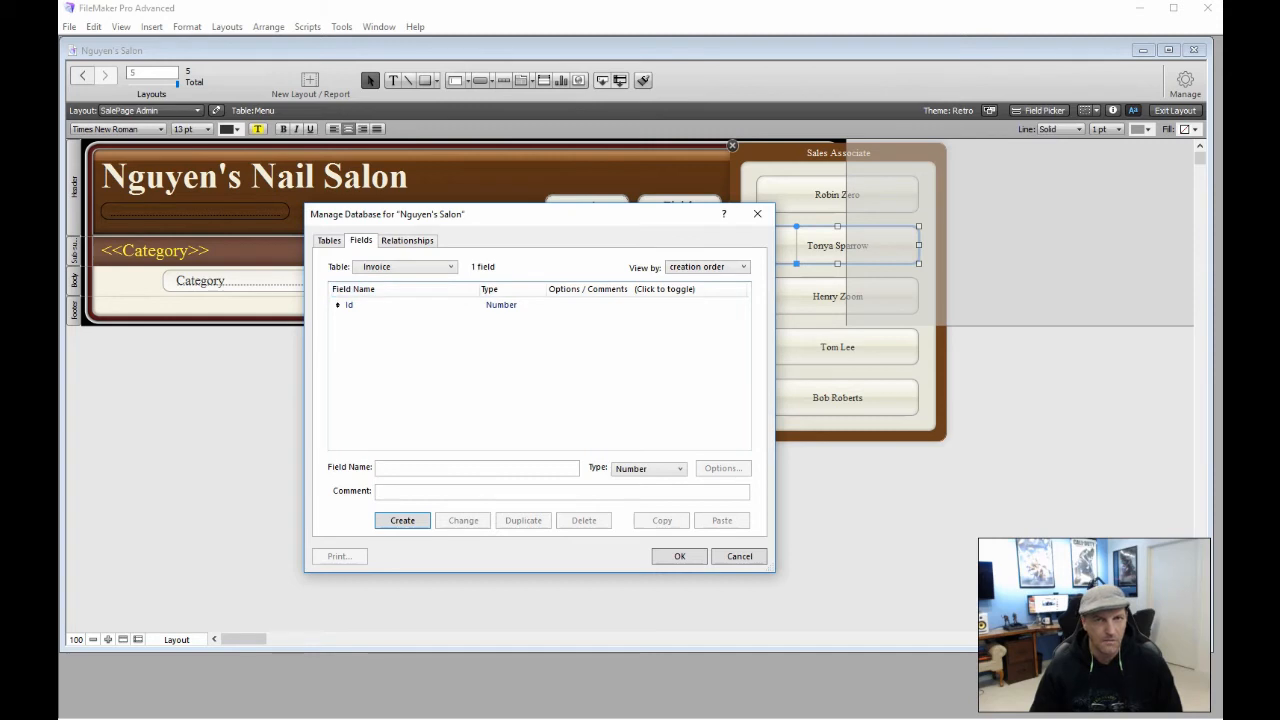
{"action": "left_click", "coordinate": [397, 467]}
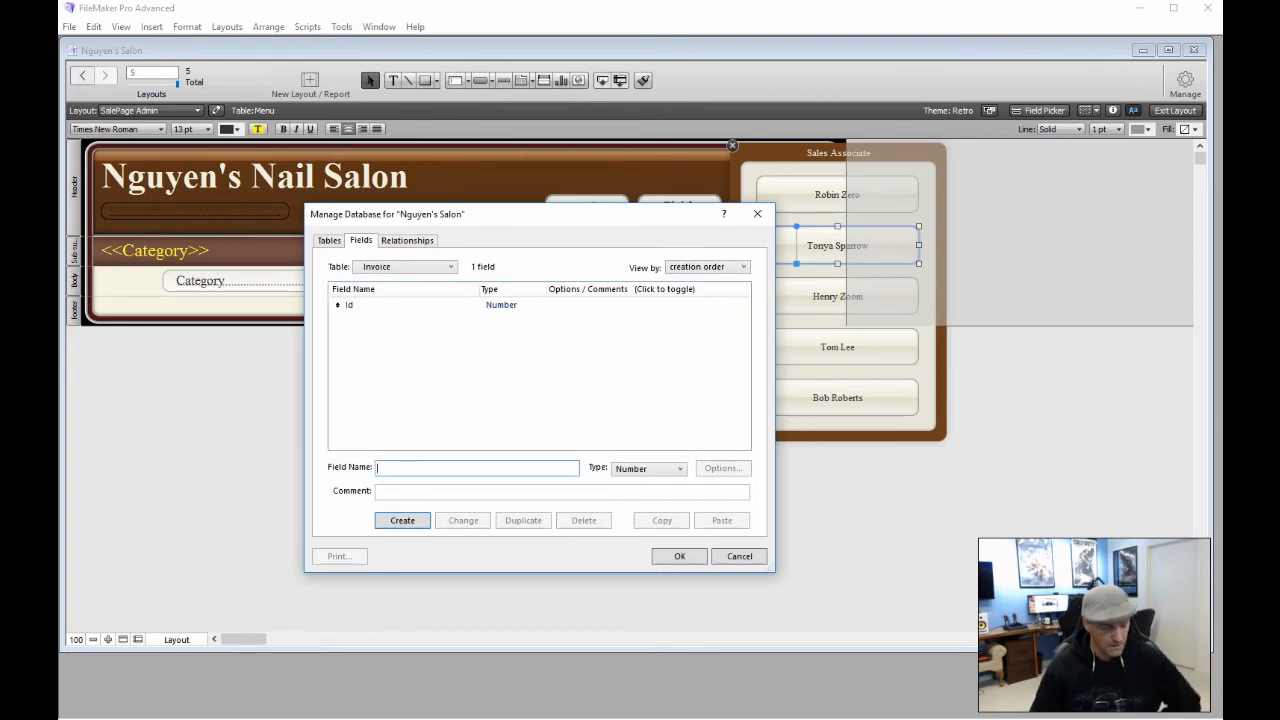
{"action": "type", "text": "Ser"}
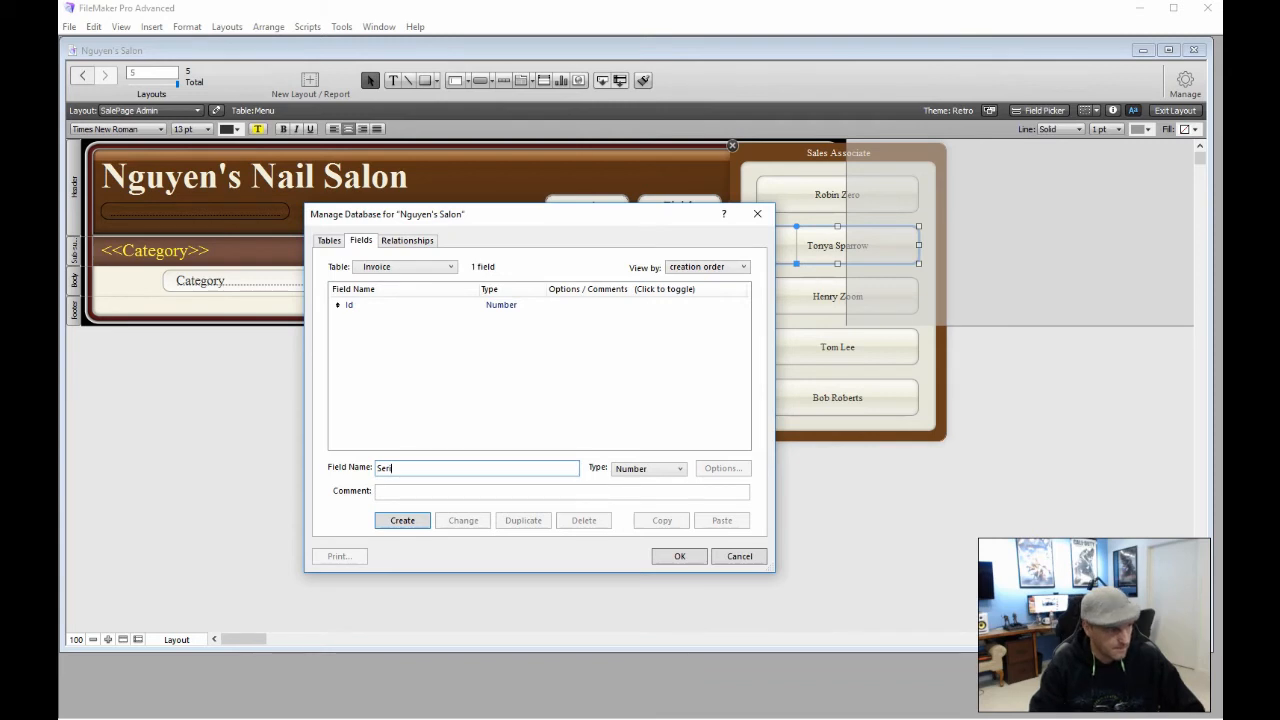
{"action": "type", "text": "vice"}
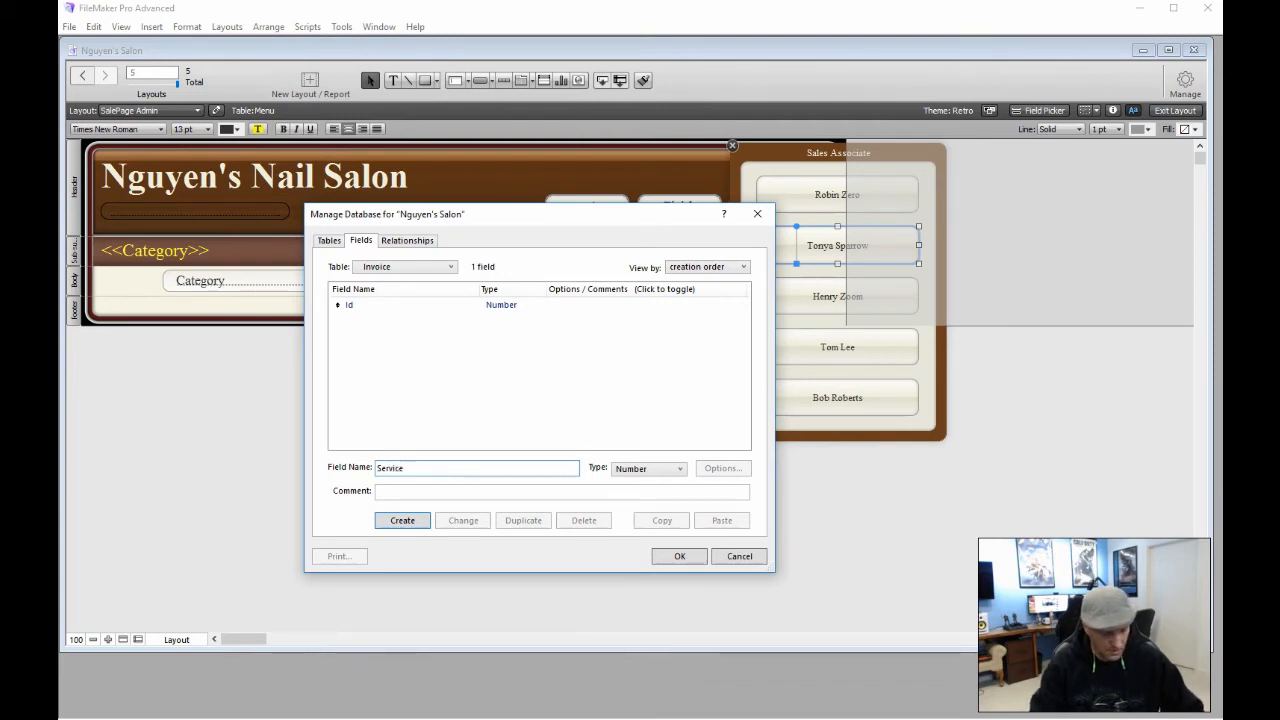
{"action": "key", "text": "ctrl+t"}
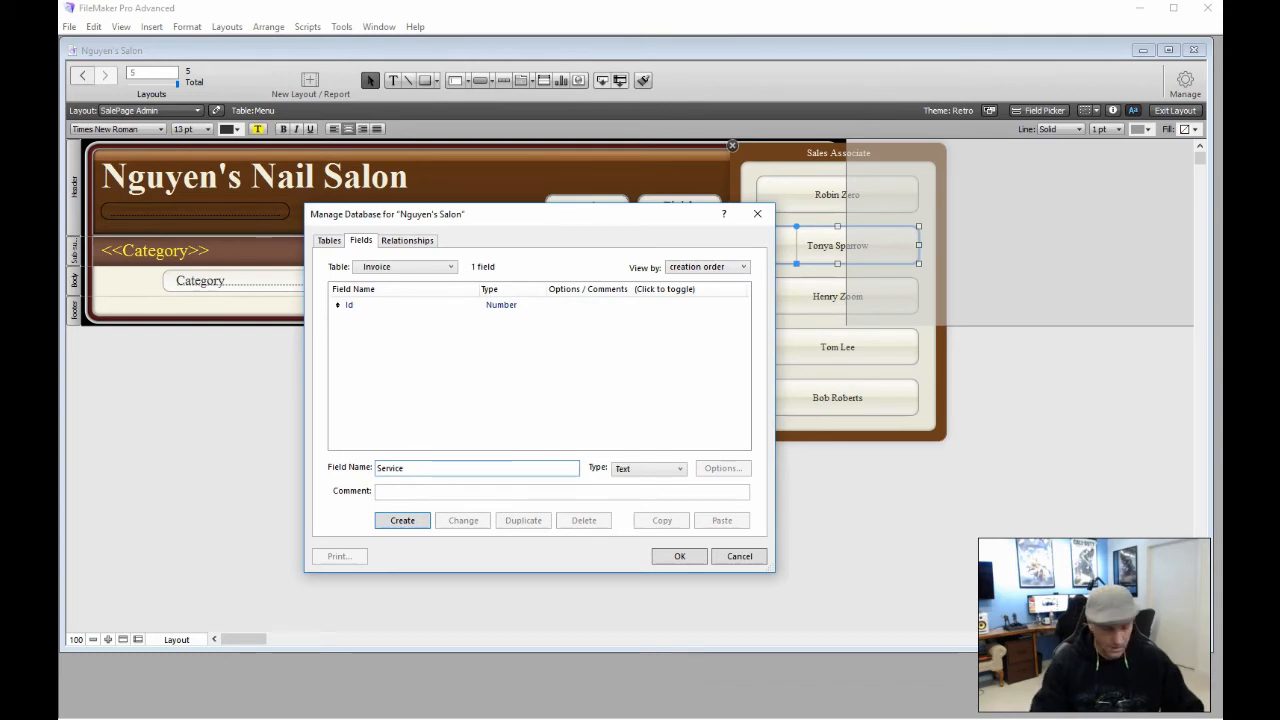
{"action": "key", "text": "Return"}
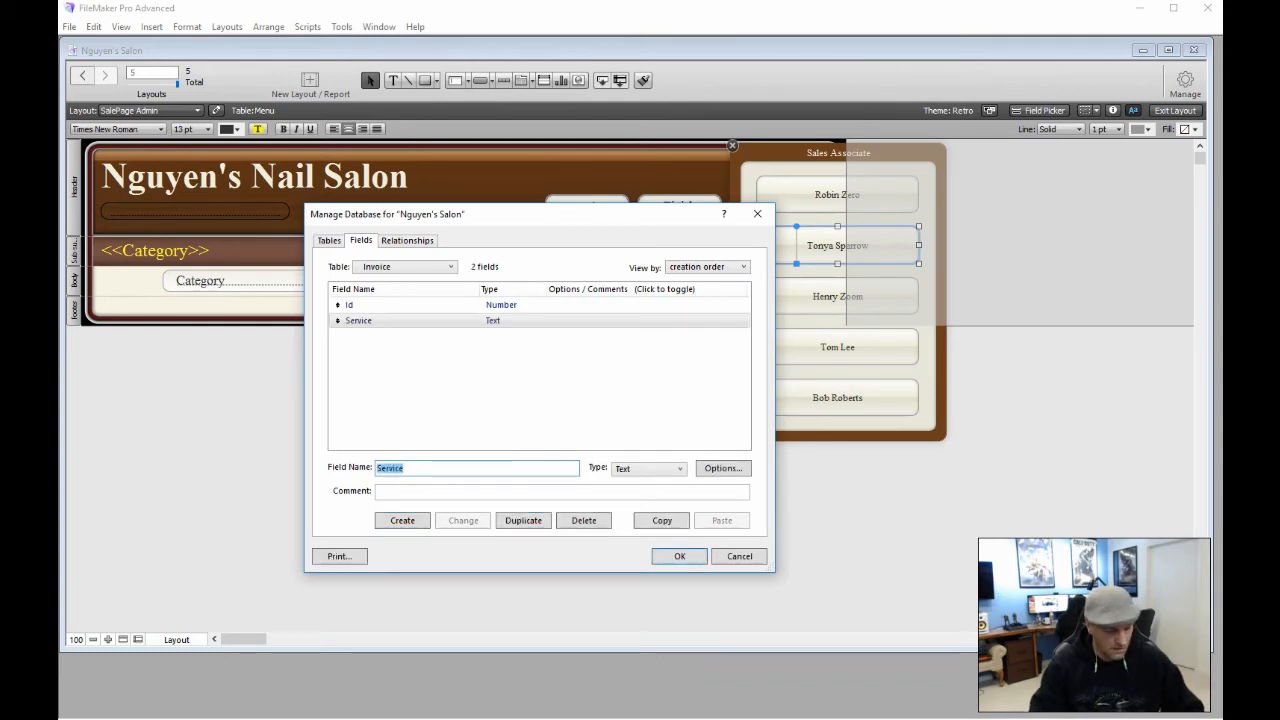
{"action": "type", "text": "Price"}
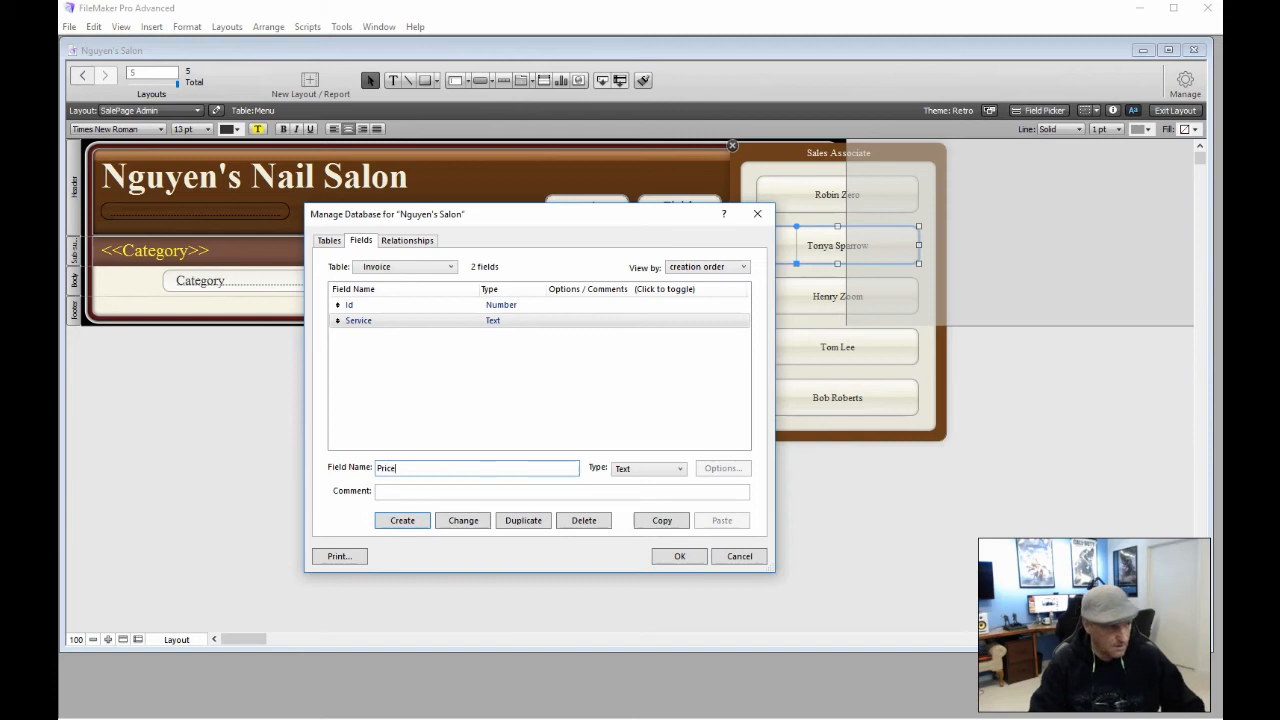
{"action": "key", "text": "ctrl+n"}
{"action": "key", "text": "Return"}
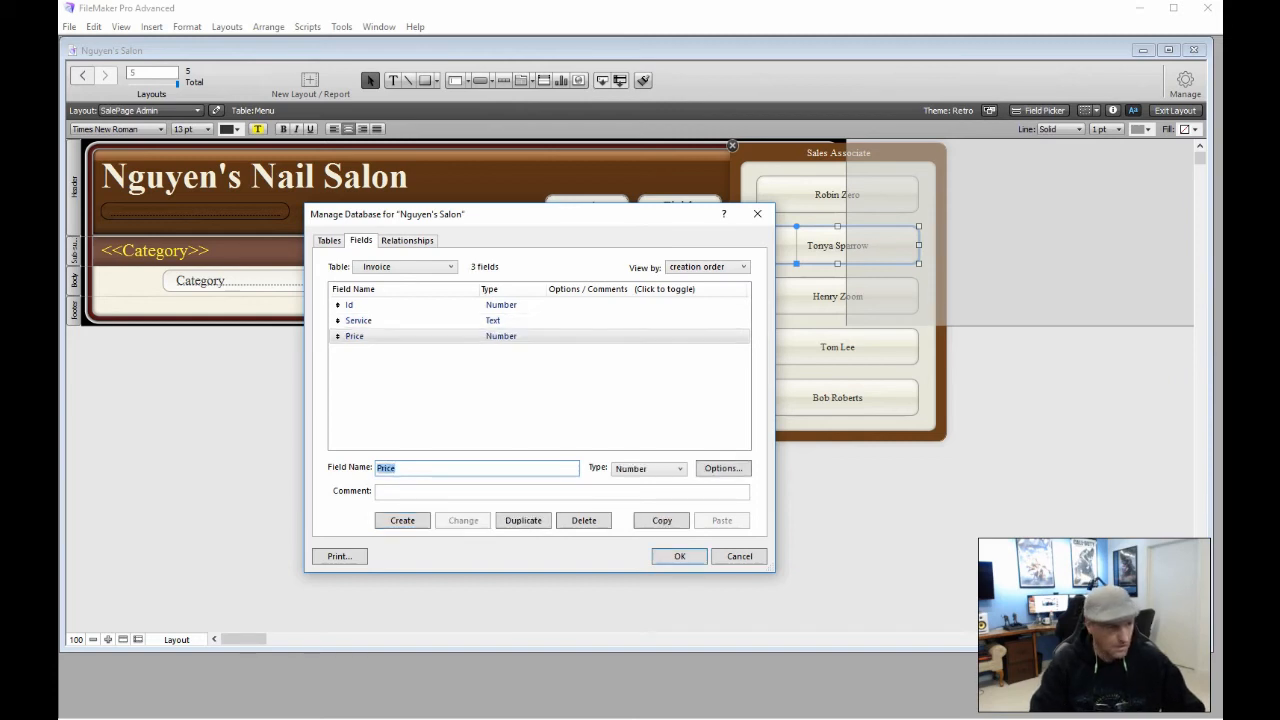
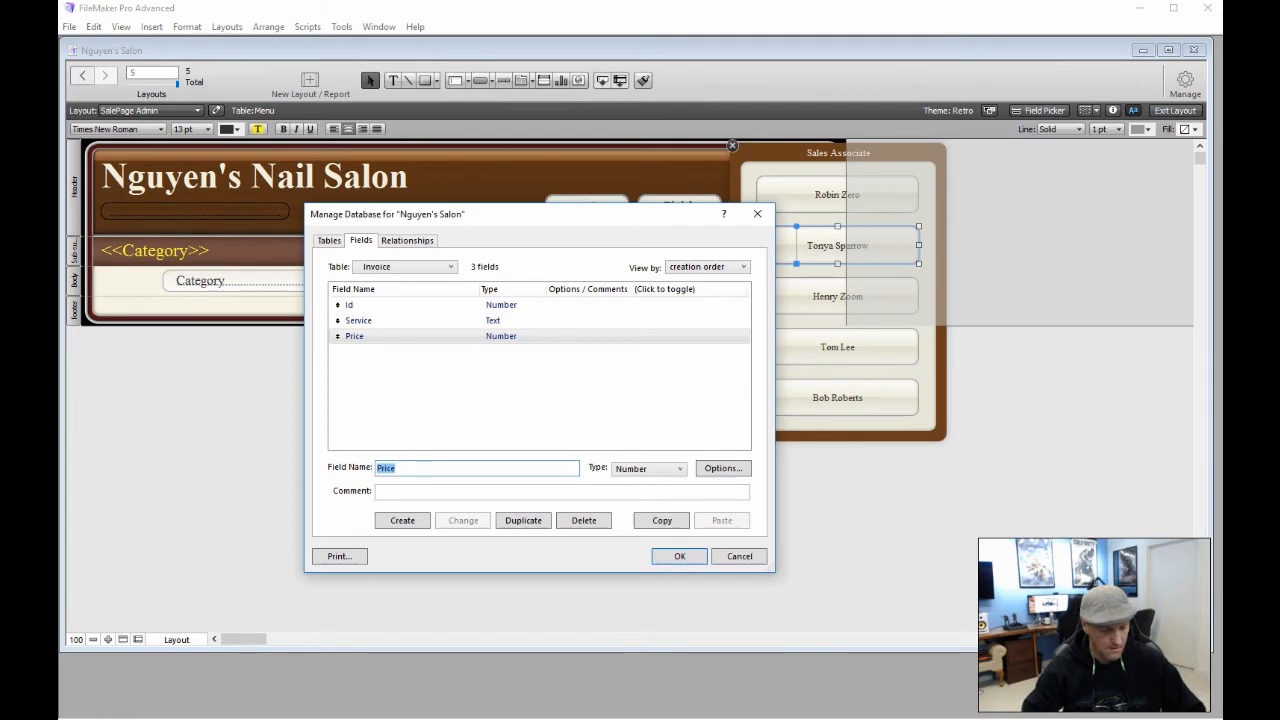
Create an S_Price Summary field in Invoice defined as Total of Price
{"action": "type", "text": "S_"}
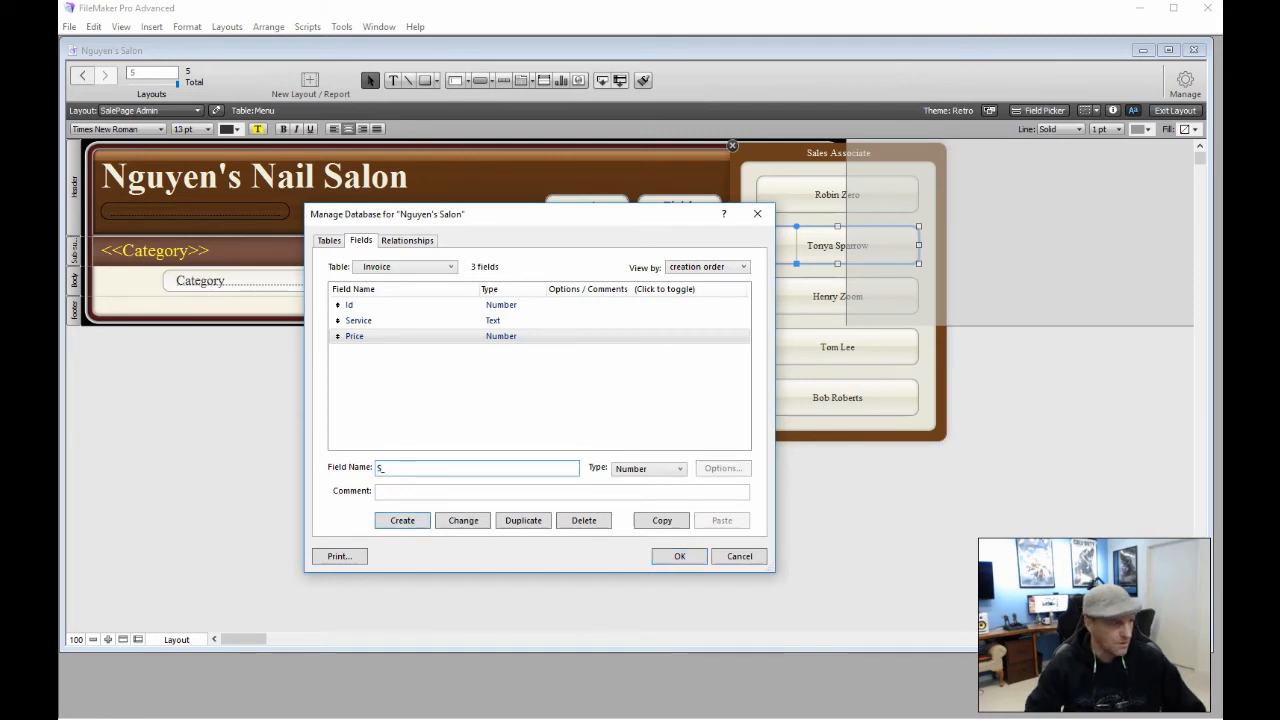
{"action": "type", "text": "Pri"}
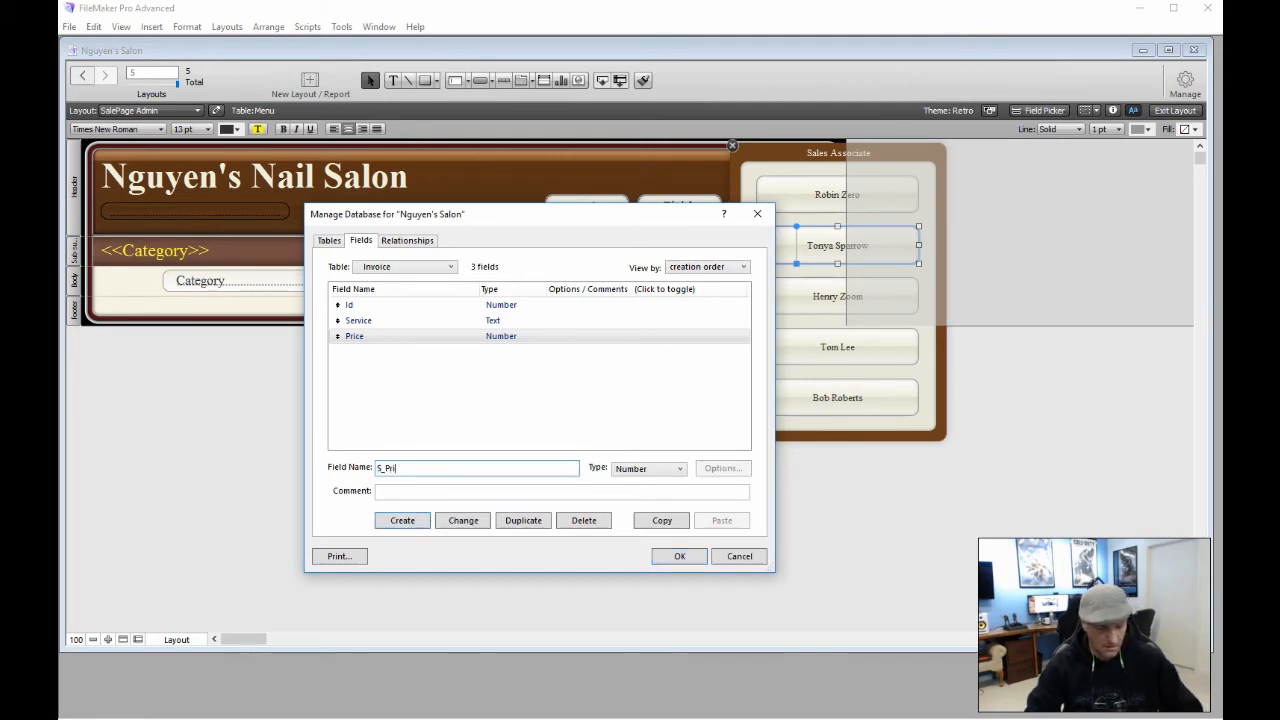
{"action": "type", "text": "ce"}
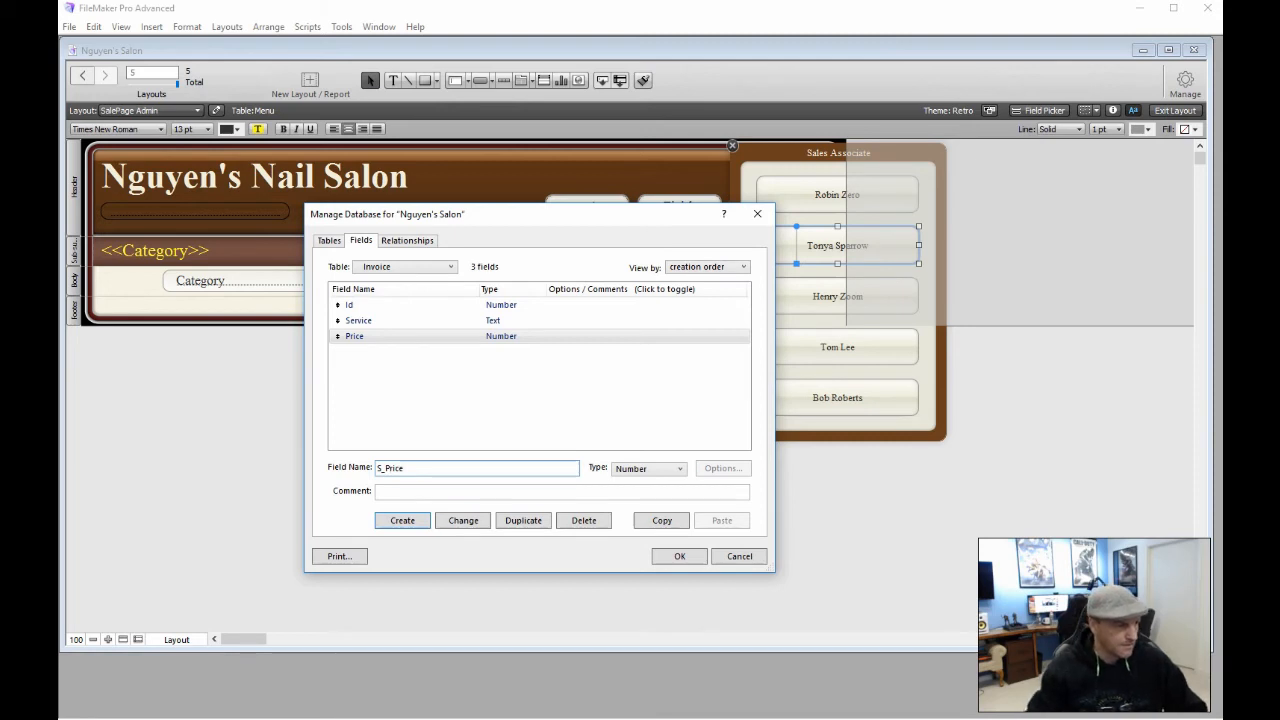
{"action": "key", "text": "Tab"}
{"action": "left_click", "coordinate": [680, 468]}
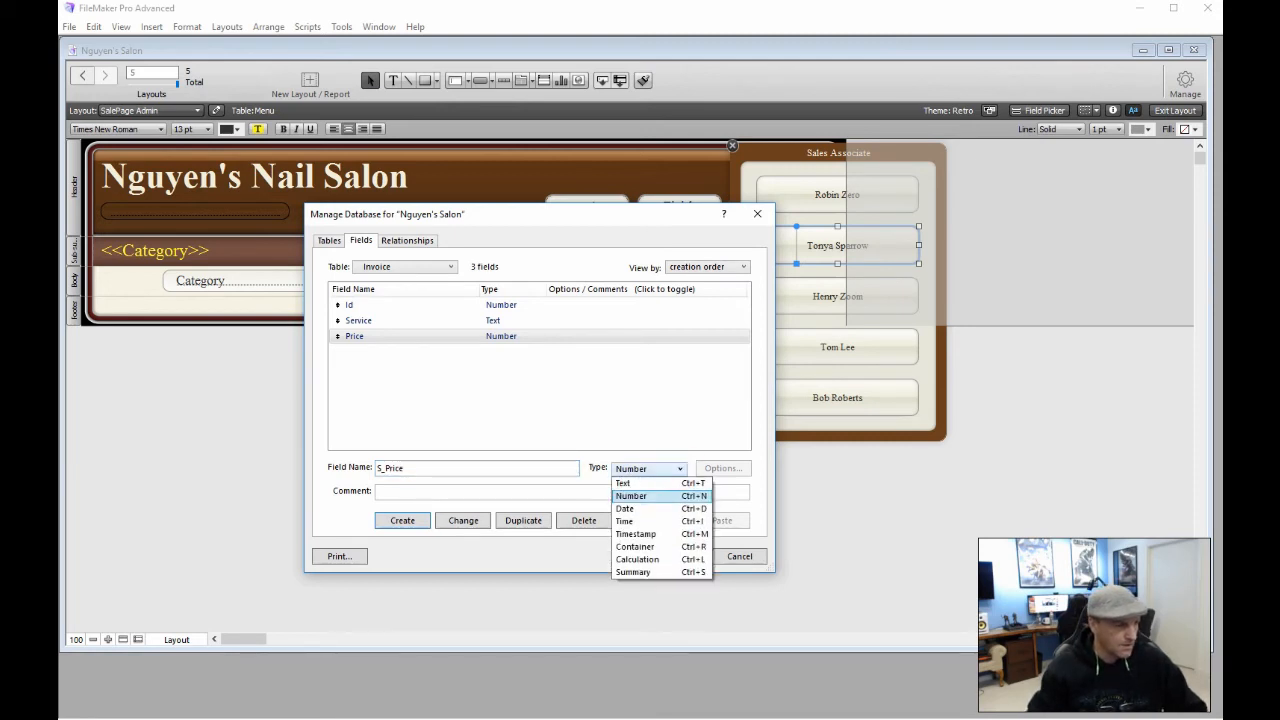
{"action": "left_click", "coordinate": [654, 572]}
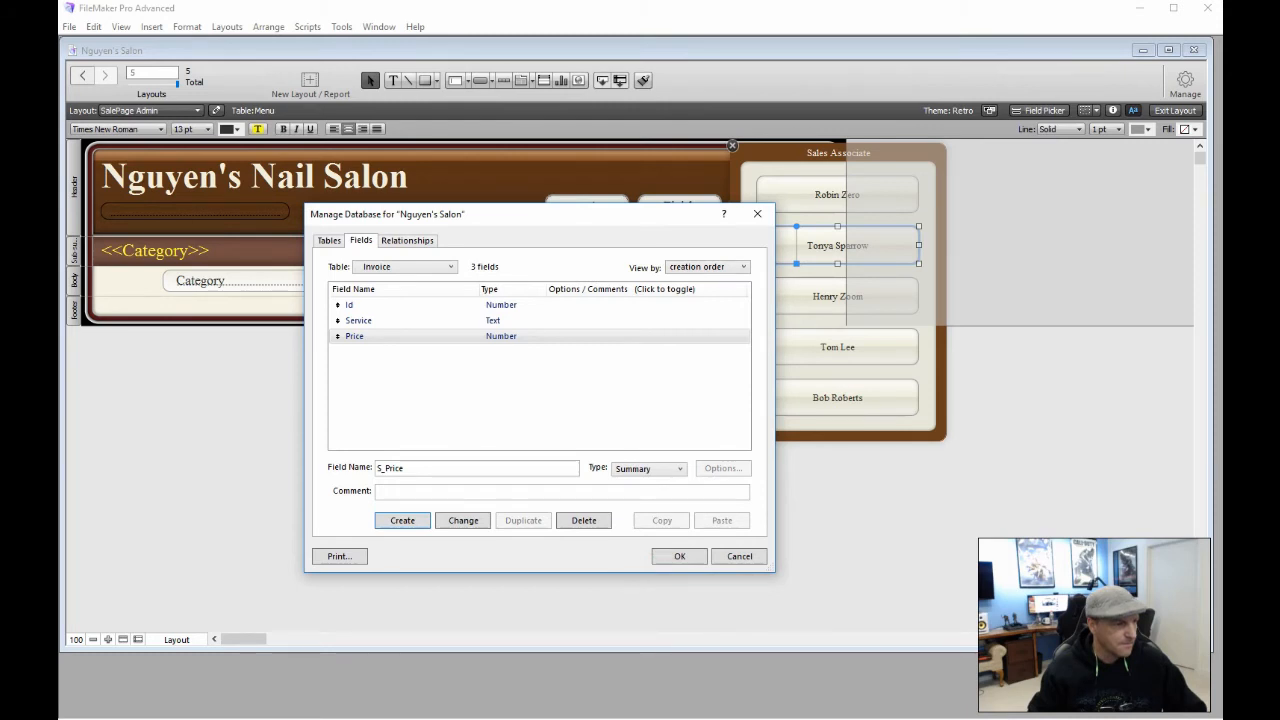
{"action": "key", "text": "Return"}
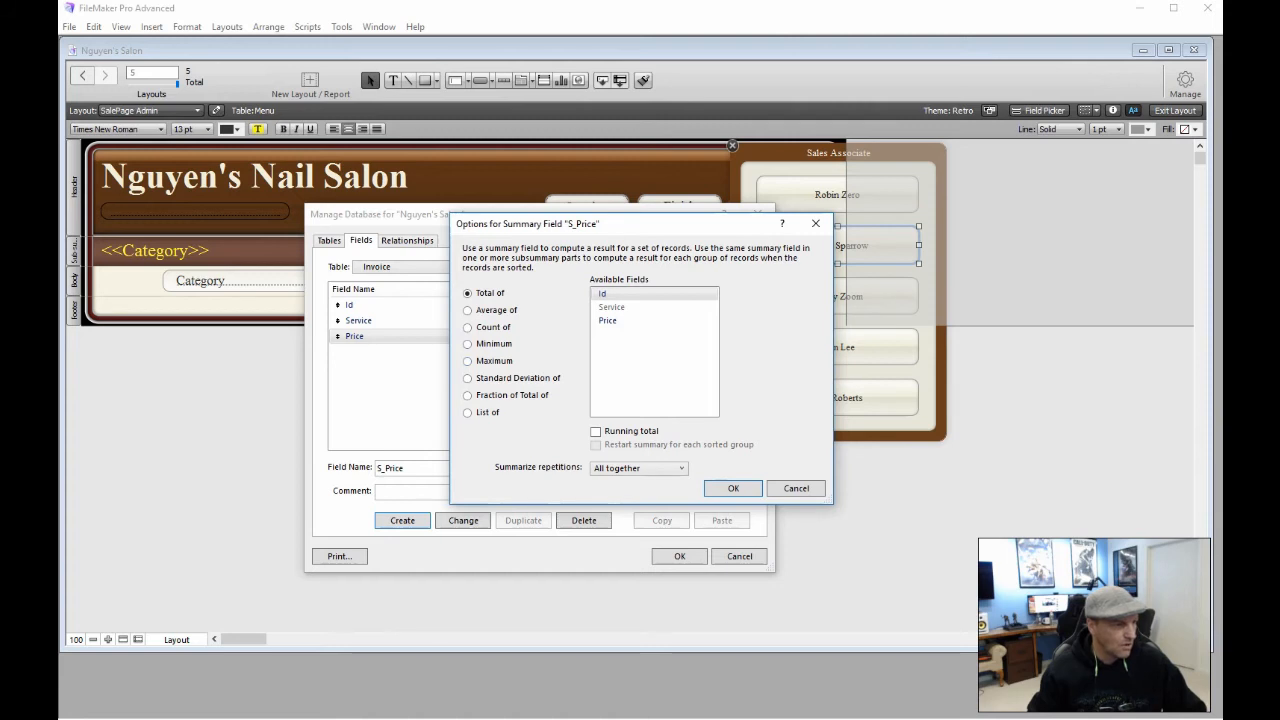
{"action": "left_click", "coordinate": [608, 321]}
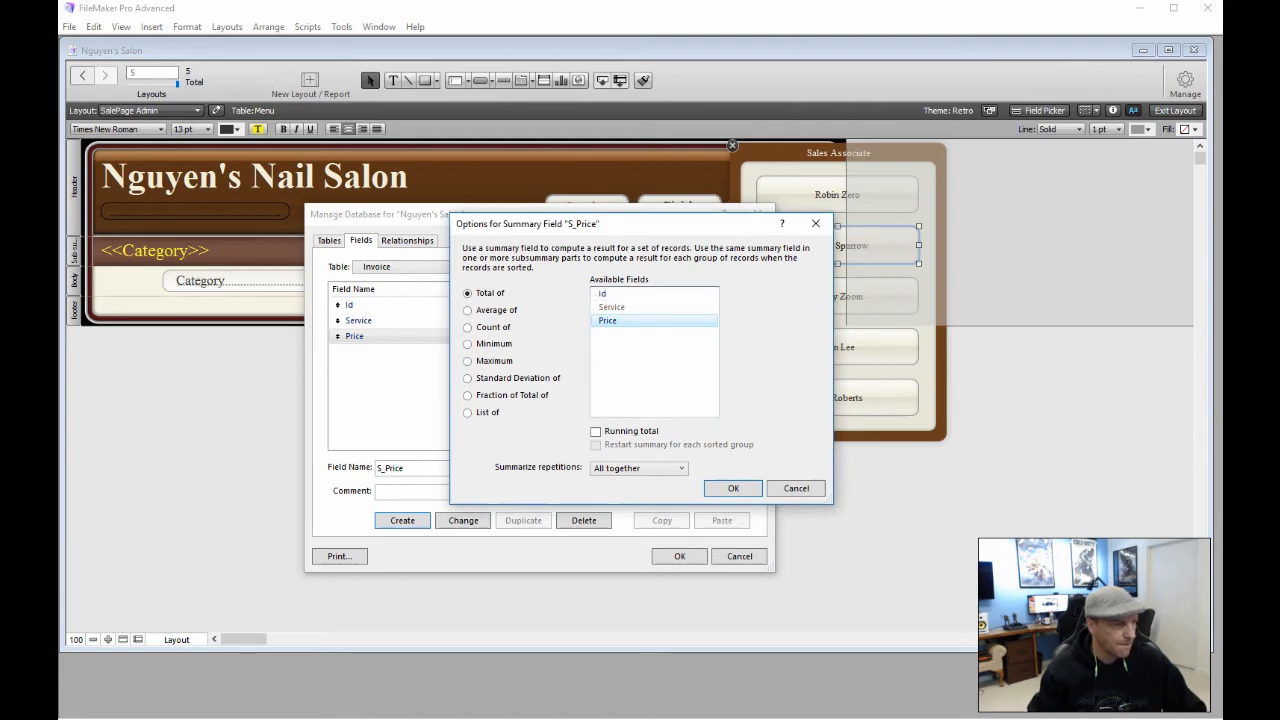
{"action": "left_click", "coordinate": [722, 488]}
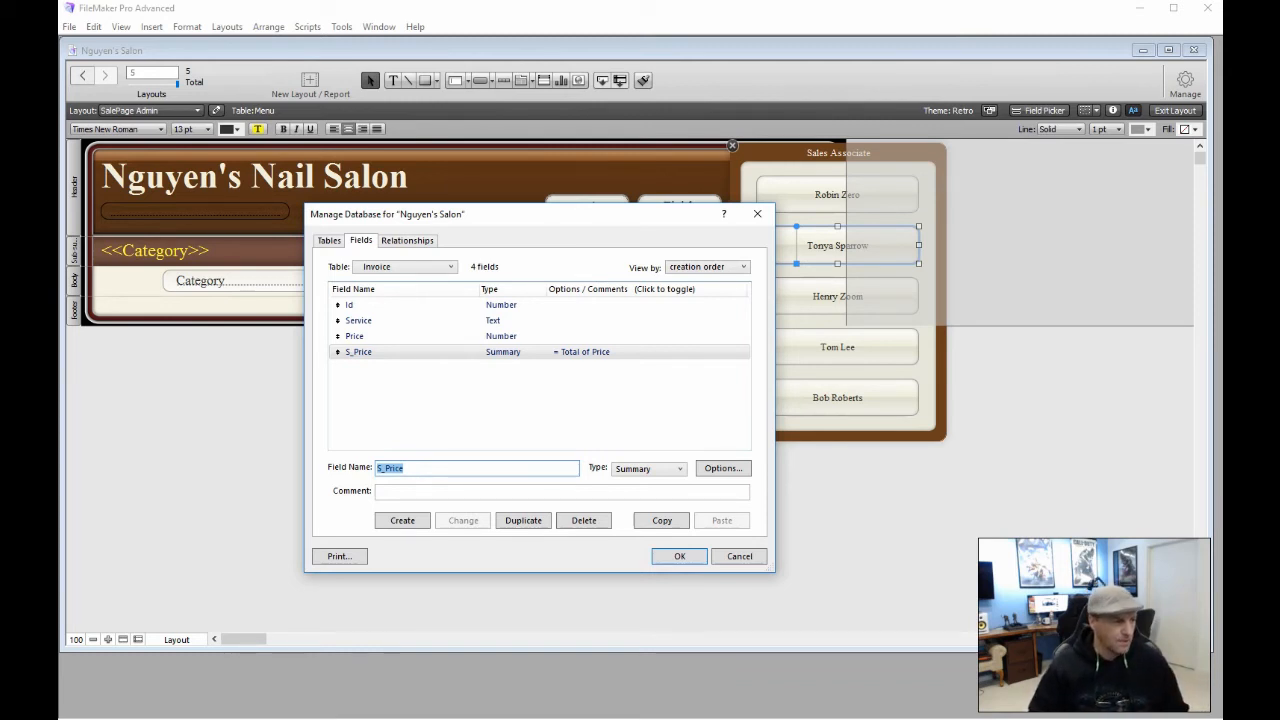
Create a new Number field named StateTax in the Invoice table
{"action": "key", "text": "BackSpace"}
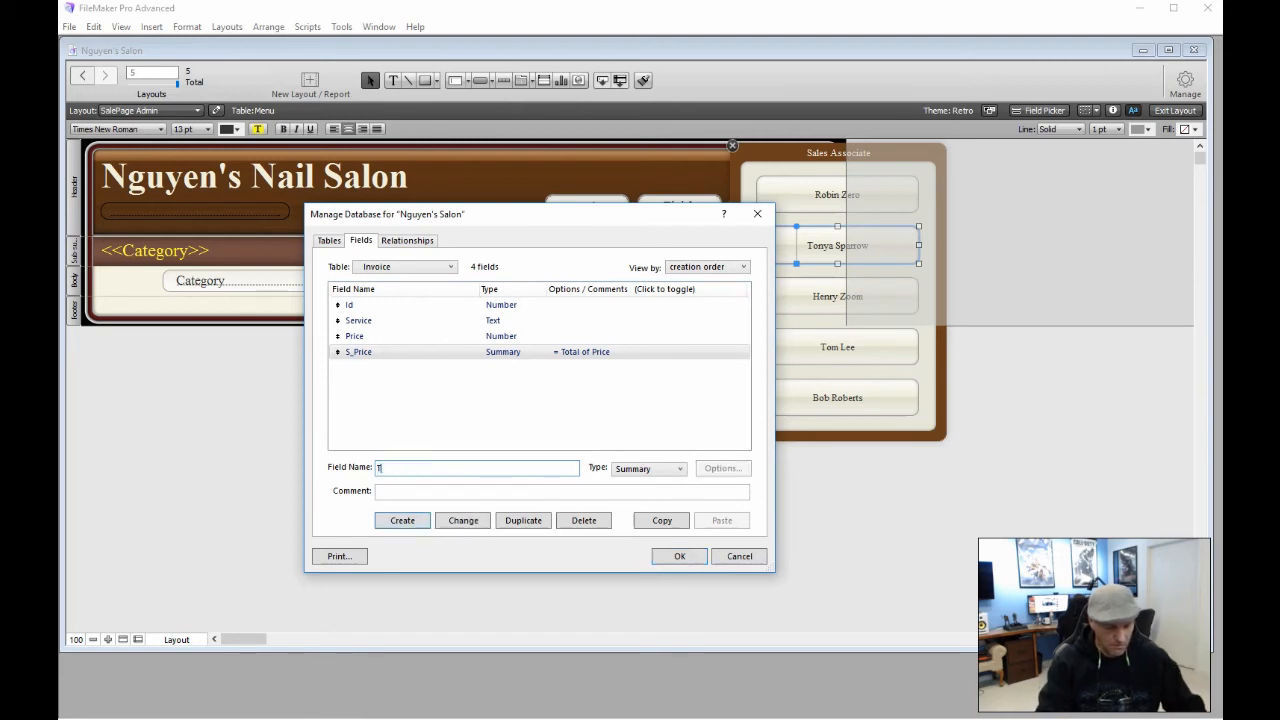
{"action": "type", "text": "Taq"}
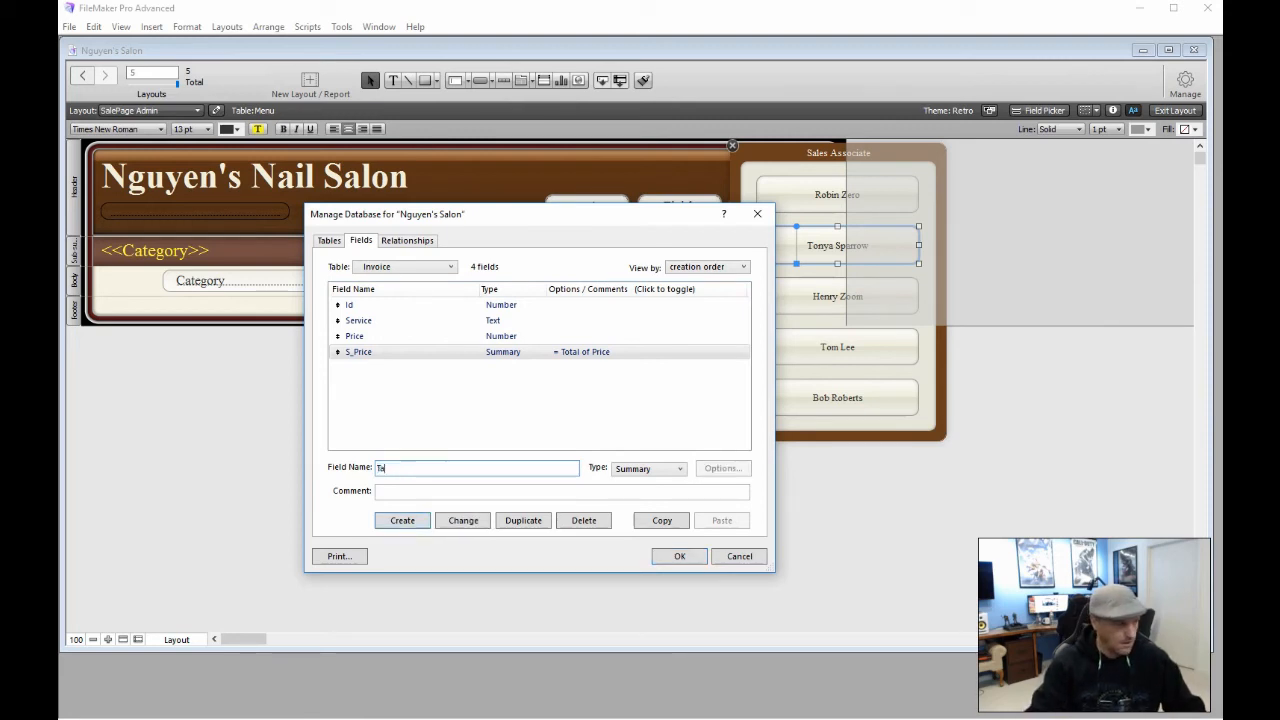
{"action": "key", "text": "BackSpace"}
{"action": "type", "text": "State"}
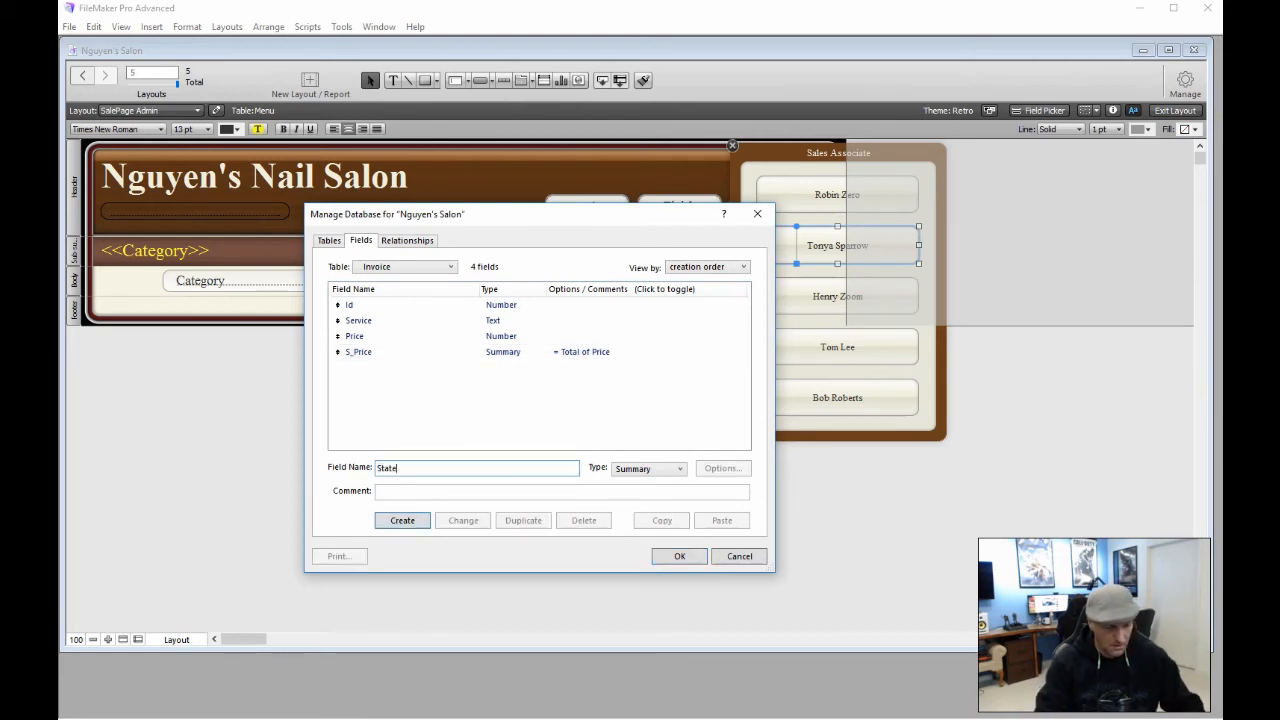
{"action": "type", "text": "Tax"}
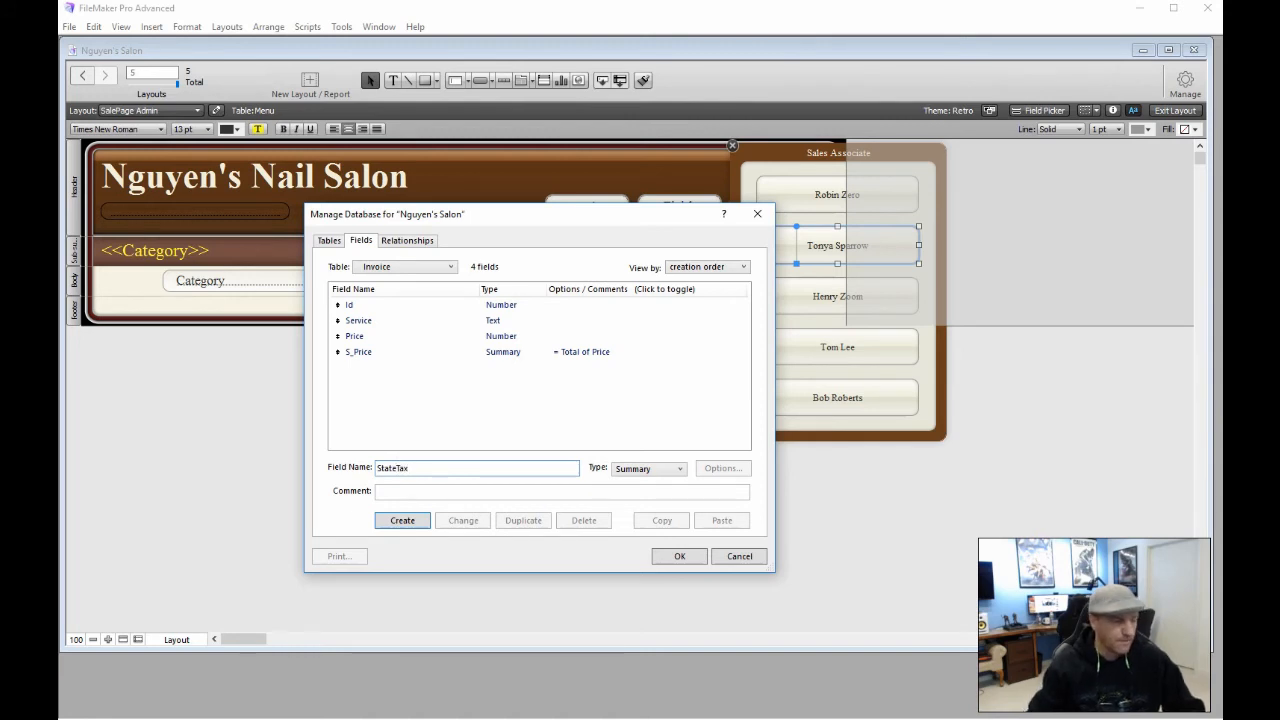
{"action": "key", "text": "Tab"}
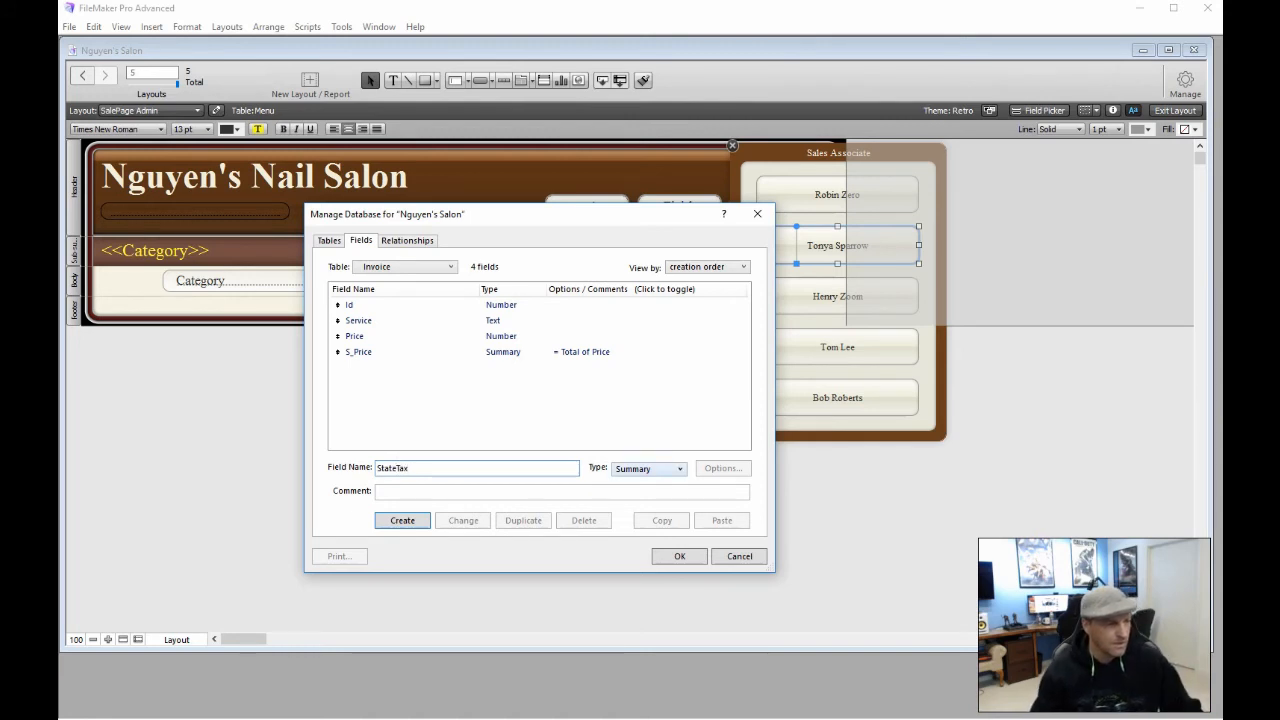
{"action": "left_click", "coordinate": [683, 468]}
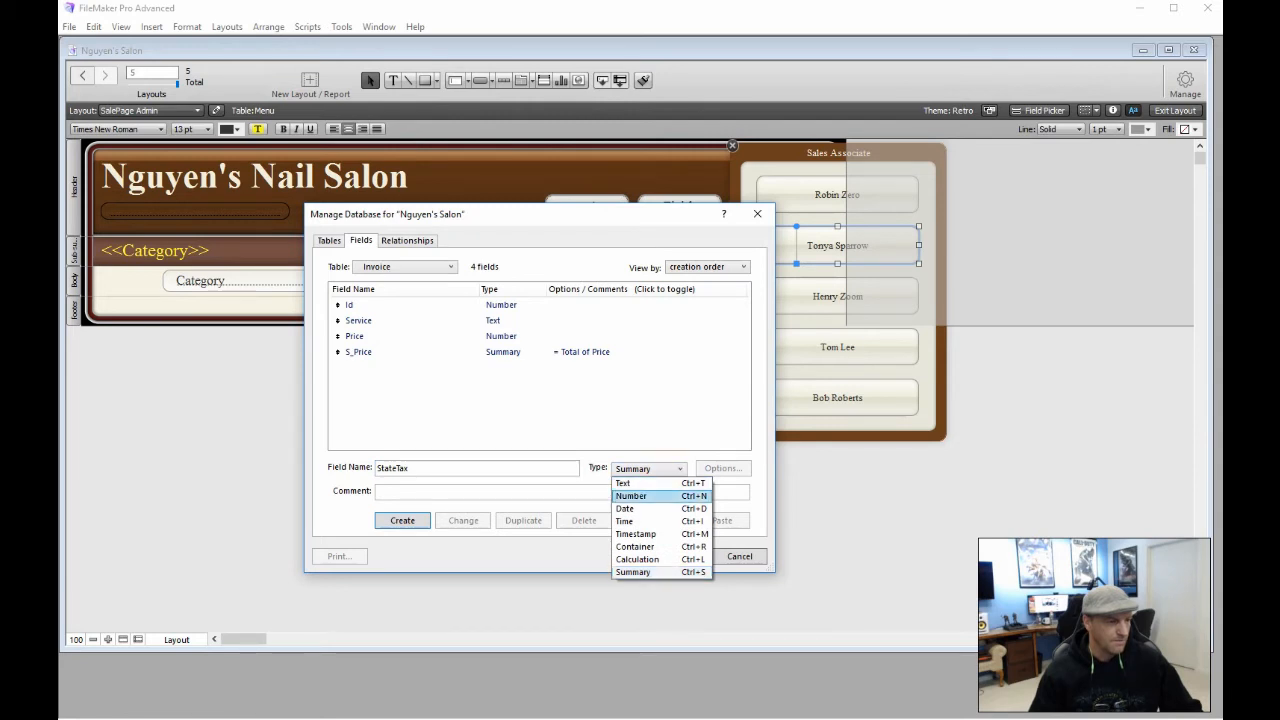
{"action": "left_click", "coordinate": [652, 496]}
{"action": "left_click", "coordinate": [402, 520]}
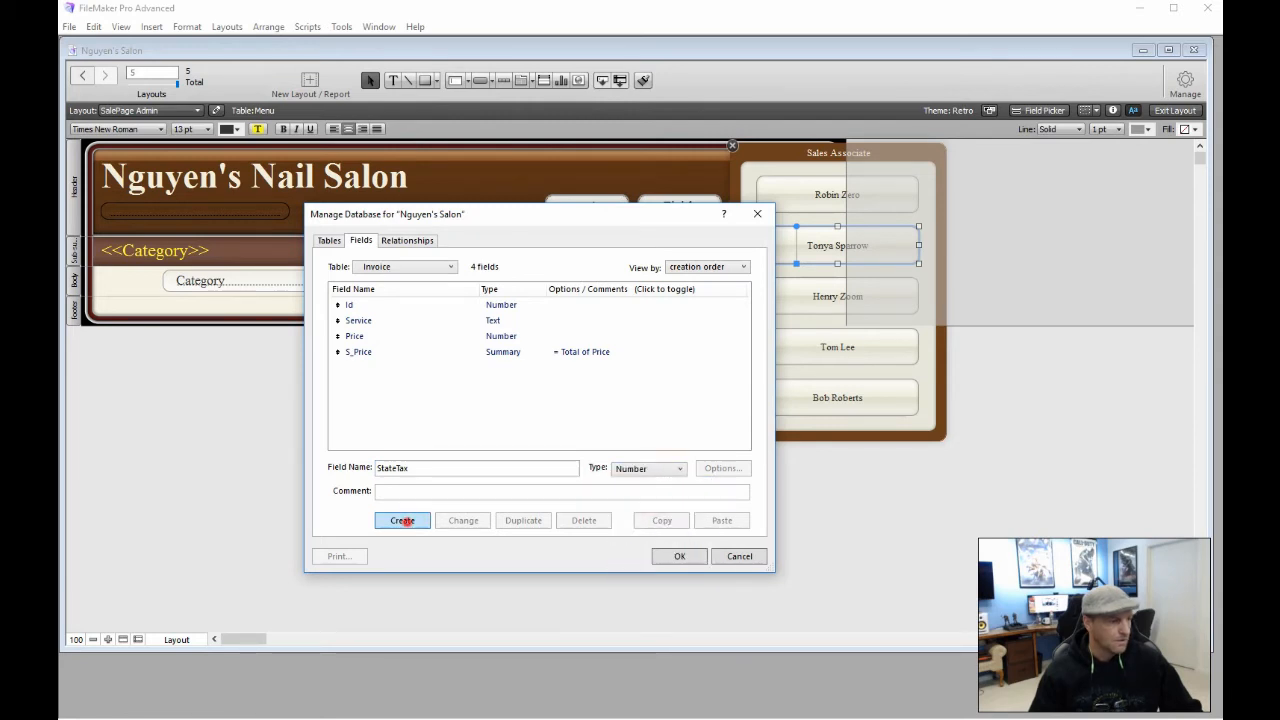
{"action": "double_click", "coordinate": [503, 367]}
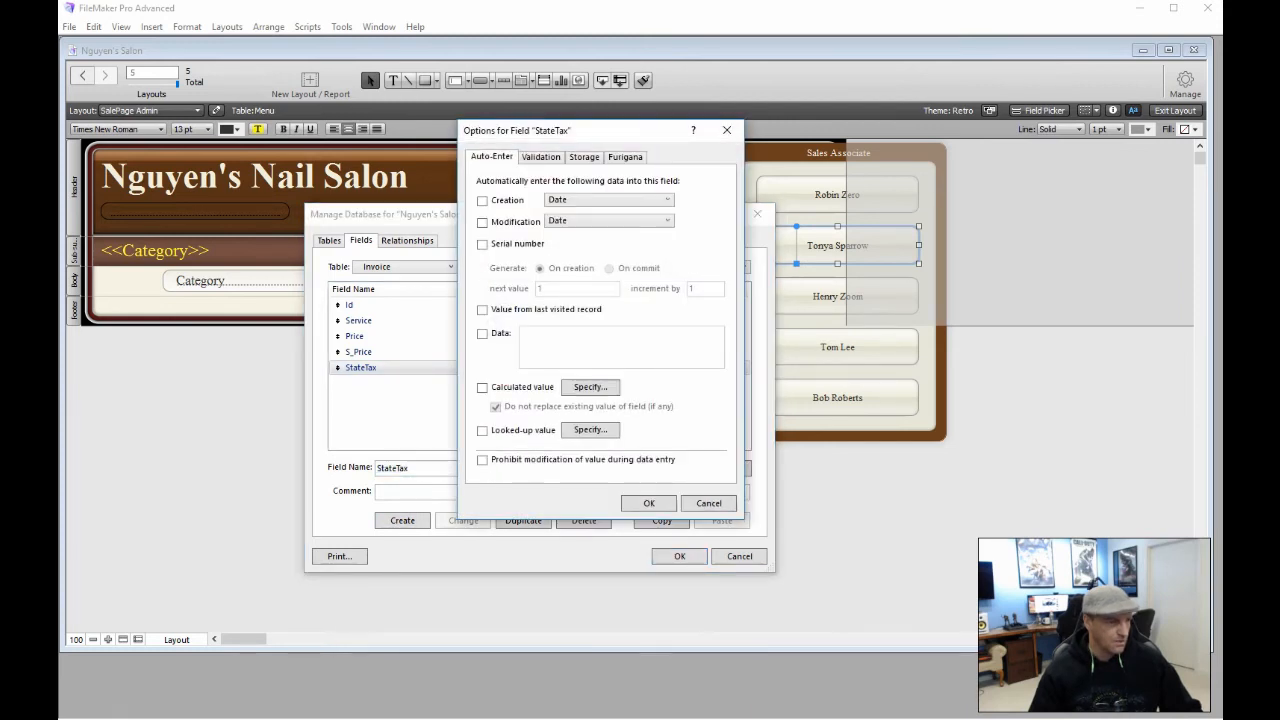
{"action": "left_click", "coordinate": [708, 503]}
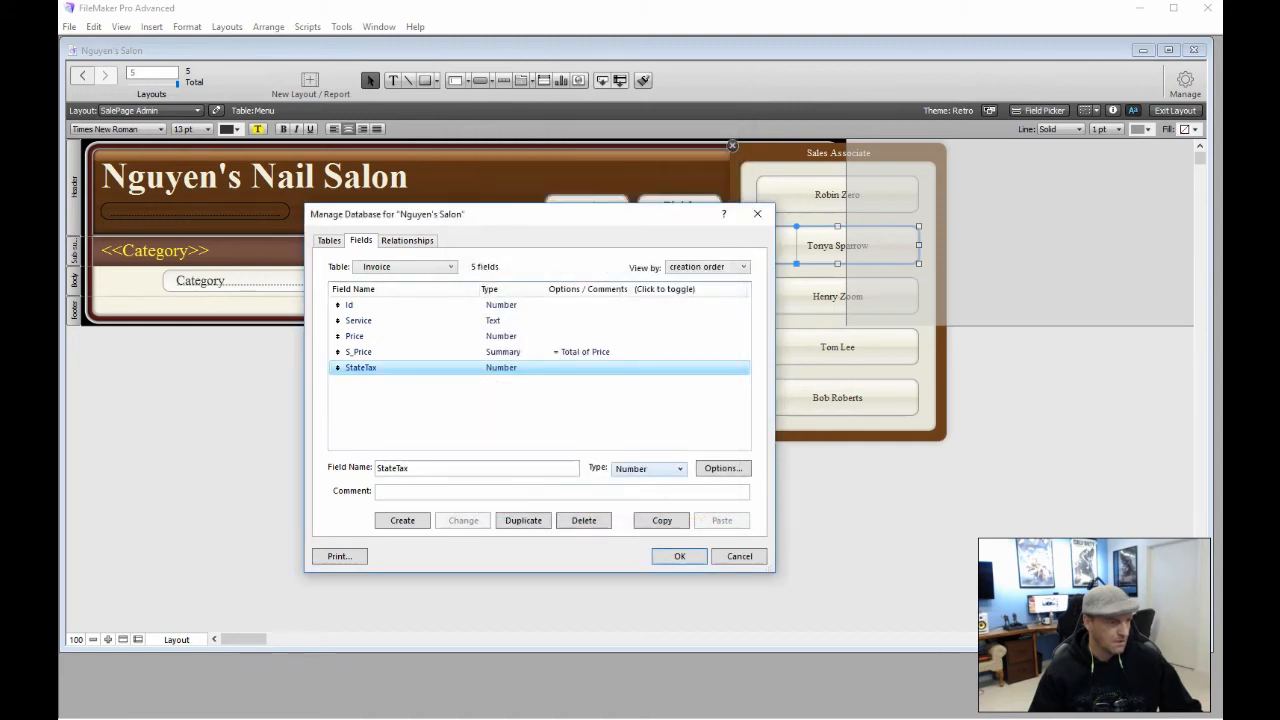
Convert StateTax to a Calculation field with the formula S_Price * "1.05"
{"action": "left_click", "coordinate": [675, 468]}
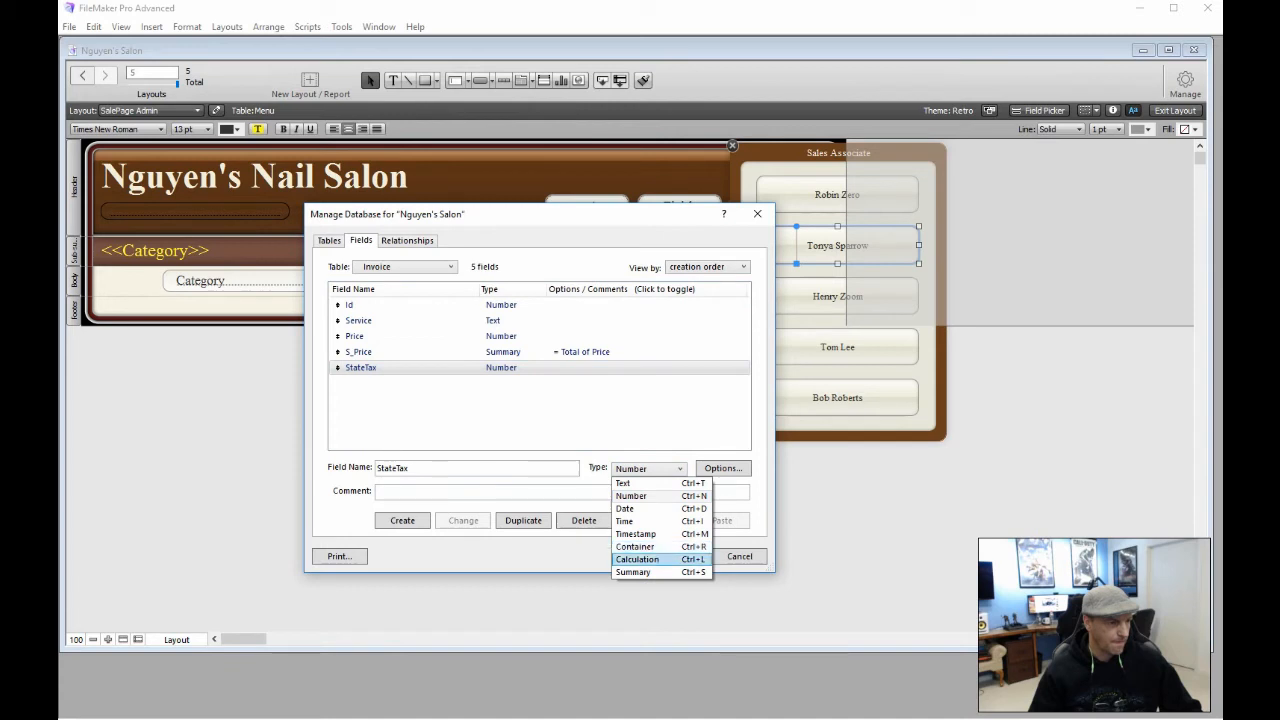
{"action": "left_click", "coordinate": [661, 559]}
{"action": "left_click", "coordinate": [468, 520]}
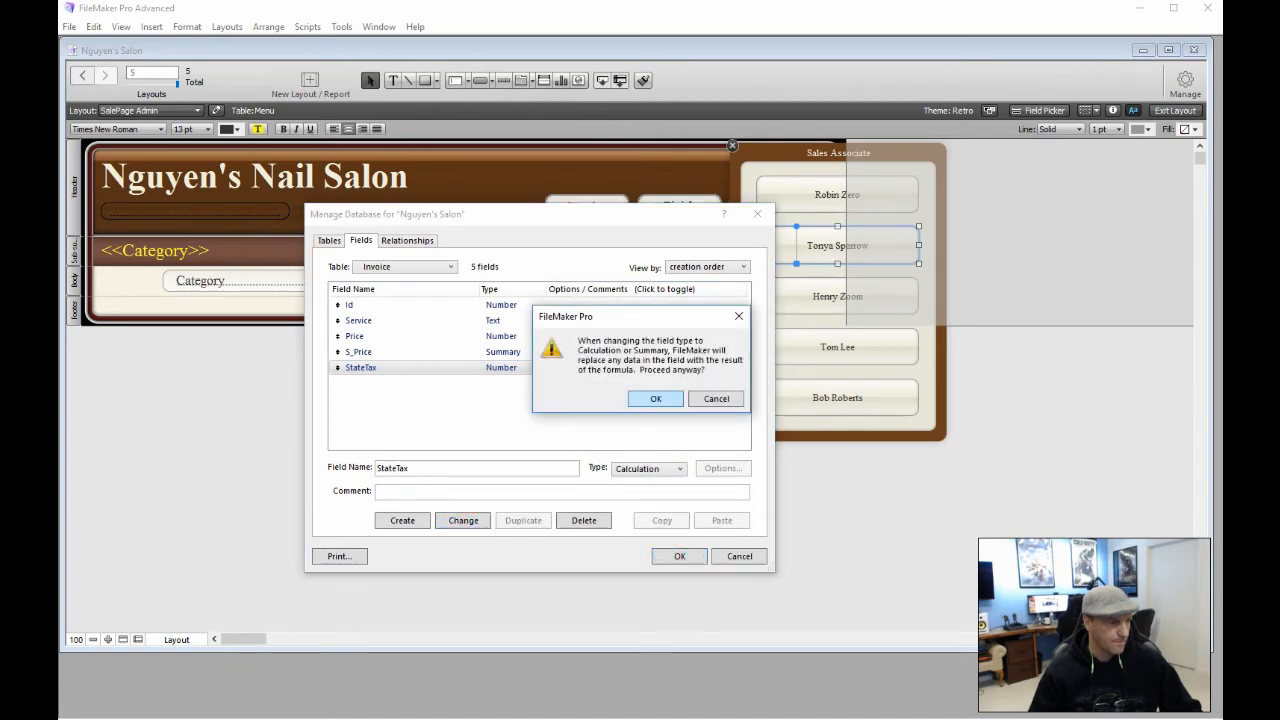
{"action": "left_click", "coordinate": [651, 399]}
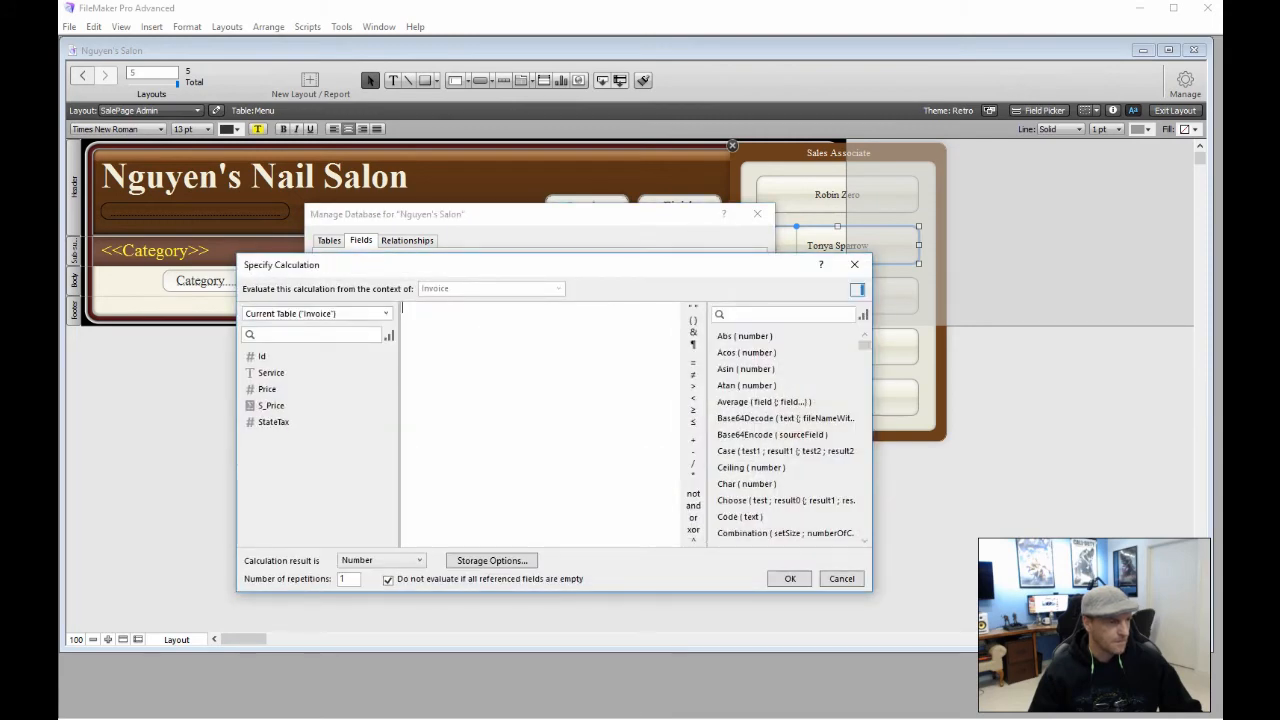
{"action": "left_click_drag", "start_coordinate": [475, 266], "coordinate": [815, 190]}
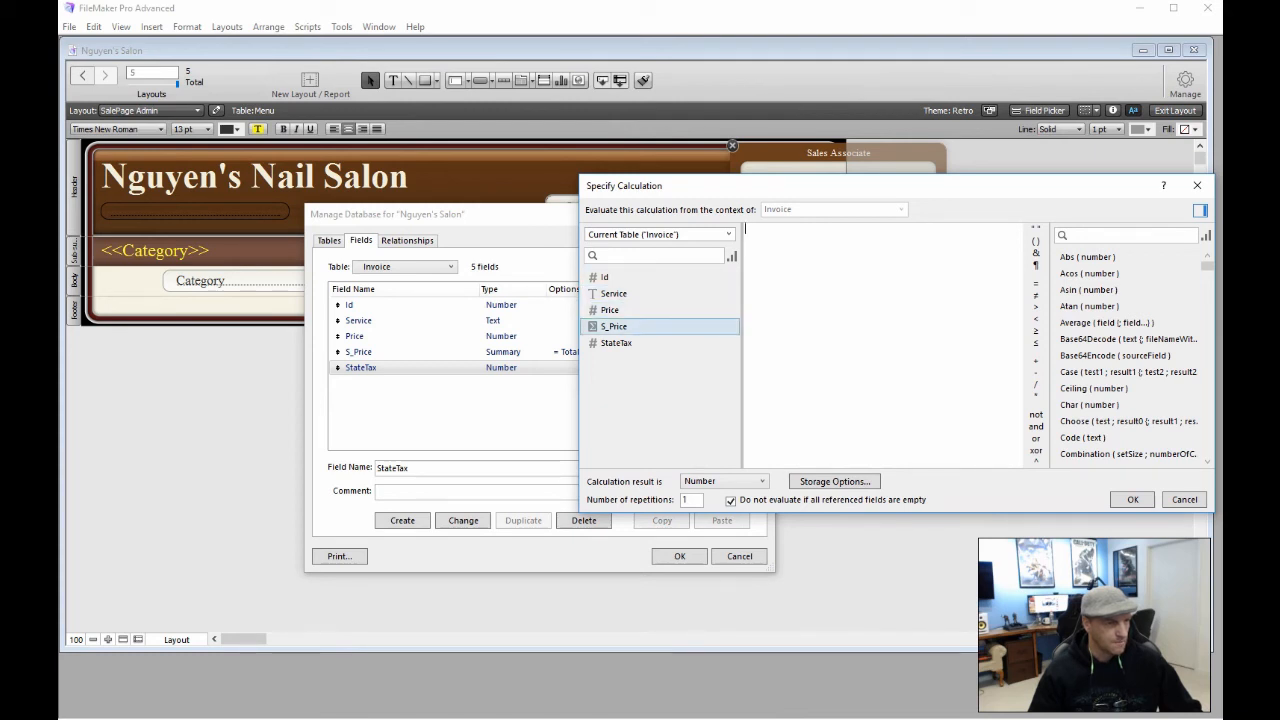
{"action": "double_click", "coordinate": [613, 326]}
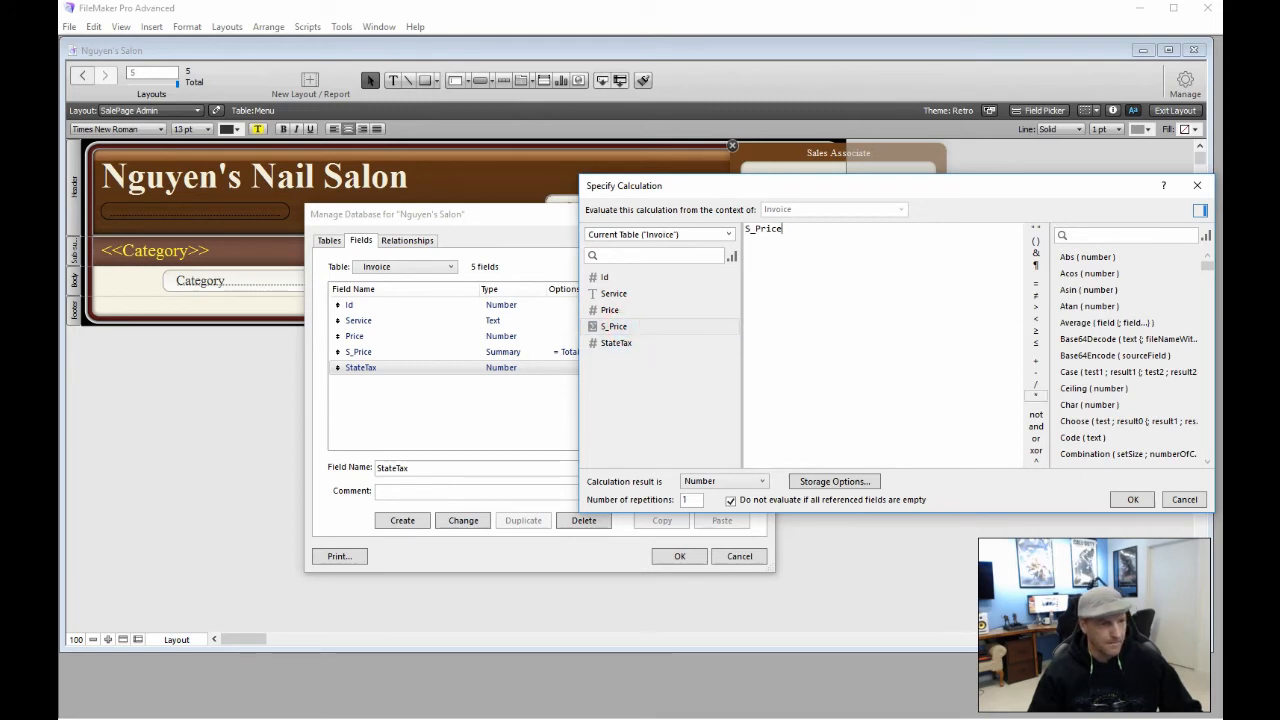
{"action": "left_click", "coordinate": [1036, 395]}
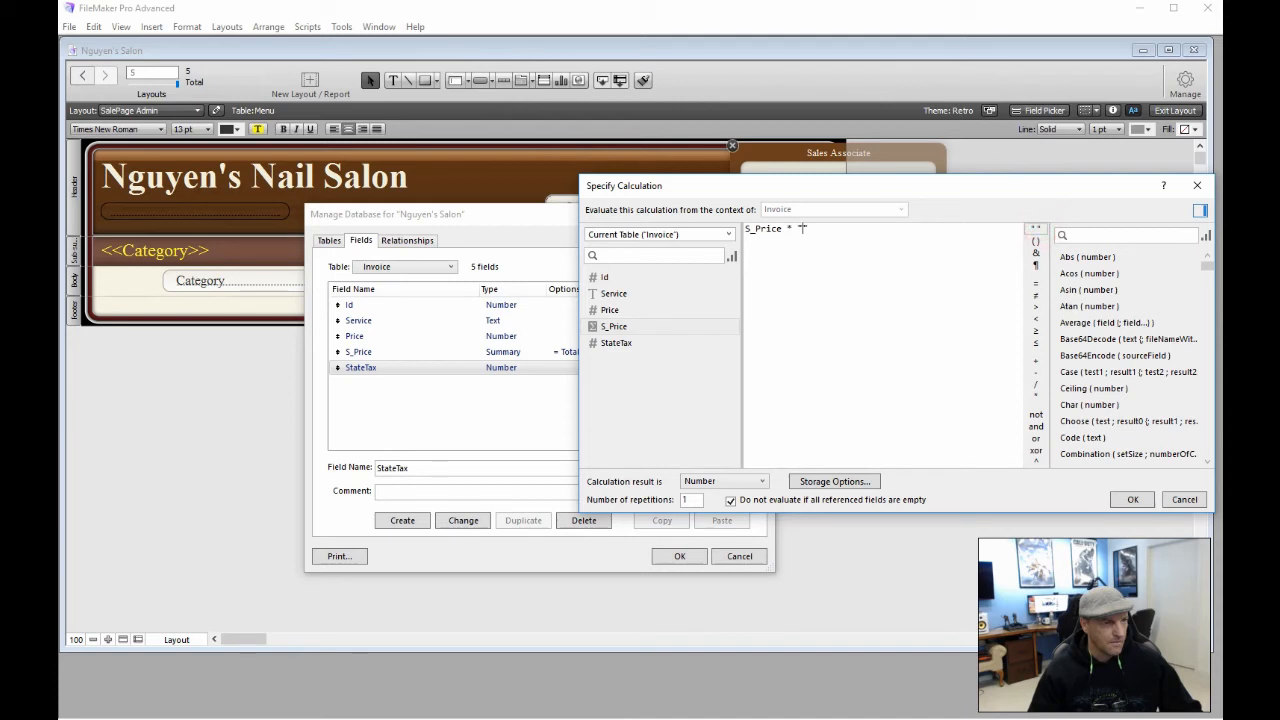
{"action": "type", "text": "\"1.05"}
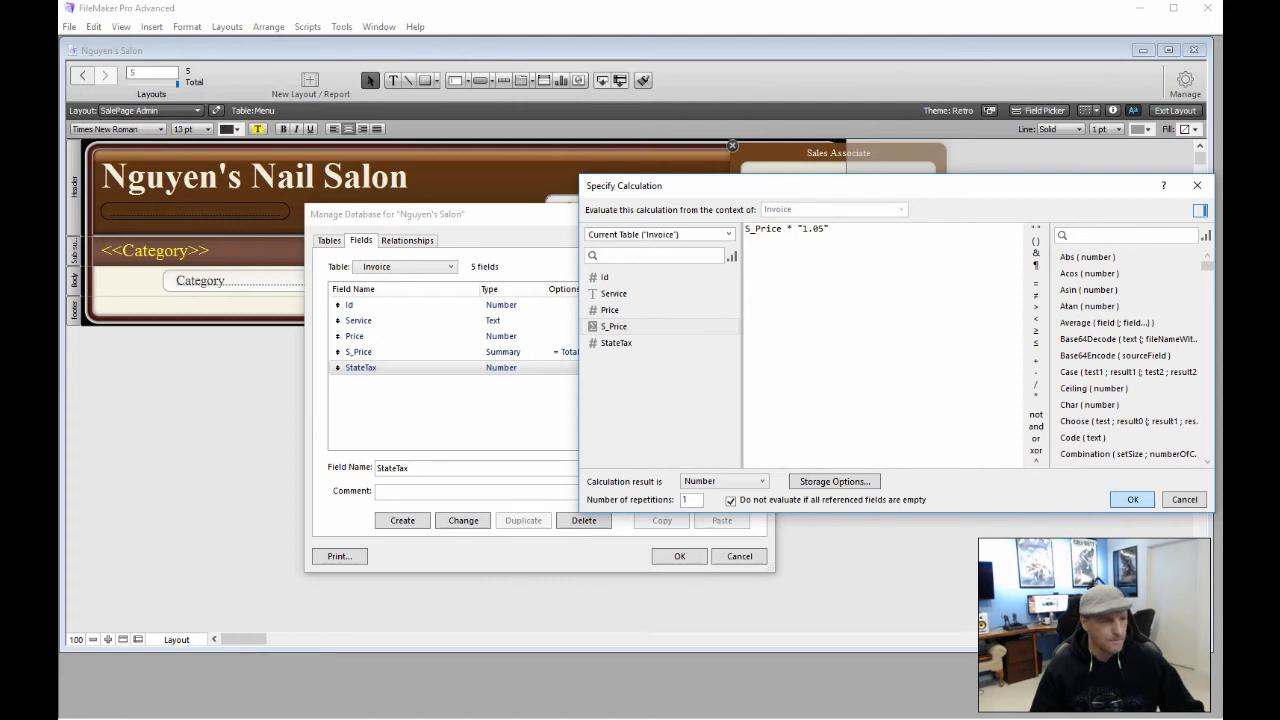
{"action": "key", "text": "Return"}
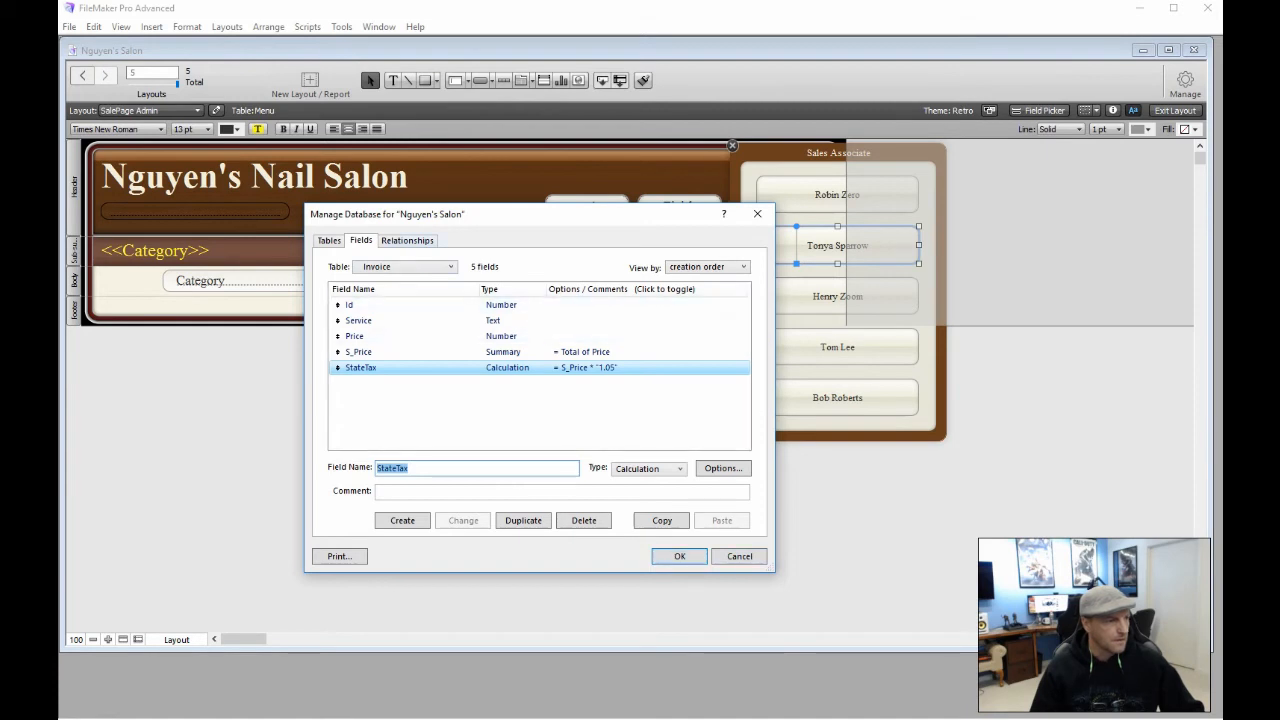
{"action": "left_click", "coordinate": [400, 242]}
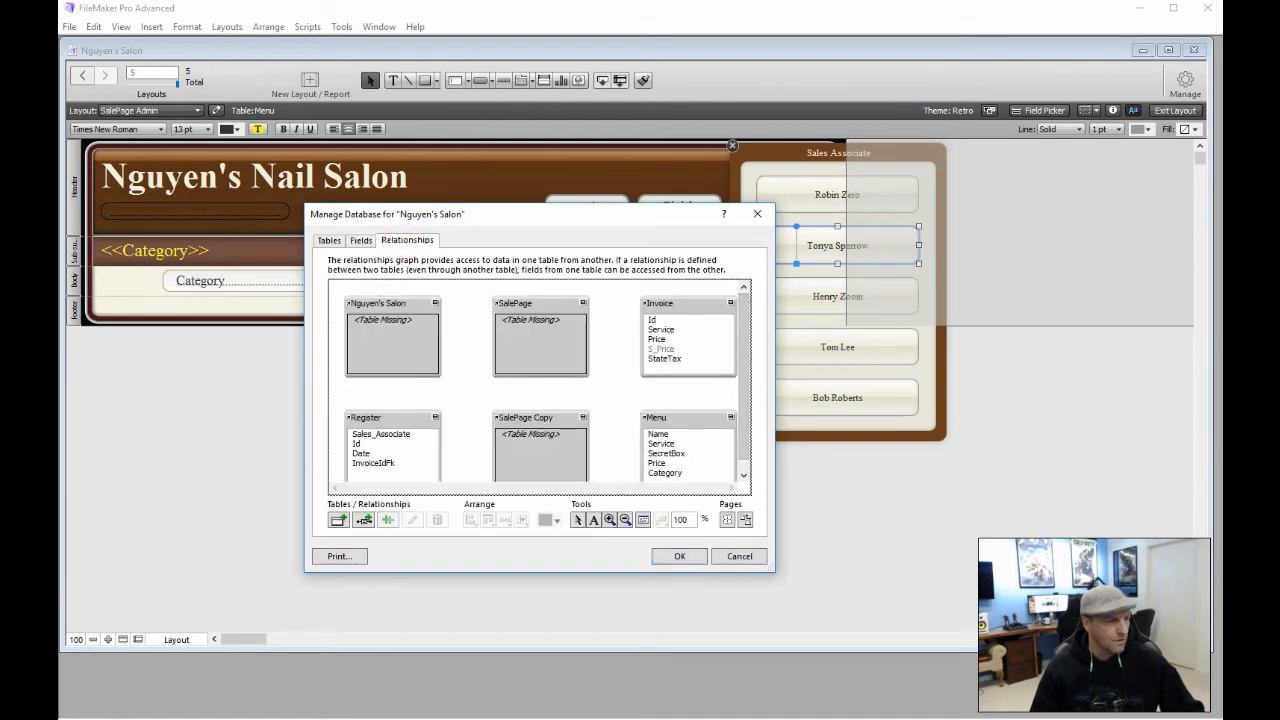
Link Register's InvoiceIdFk to Invoice's Id in the relationships graph and save the changes
{"action": "left_click_drag", "start_coordinate": [772, 569], "coordinate": [1042, 621]}
{"action": "left_click_drag", "start_coordinate": [659, 207], "coordinate": [506, 69]}
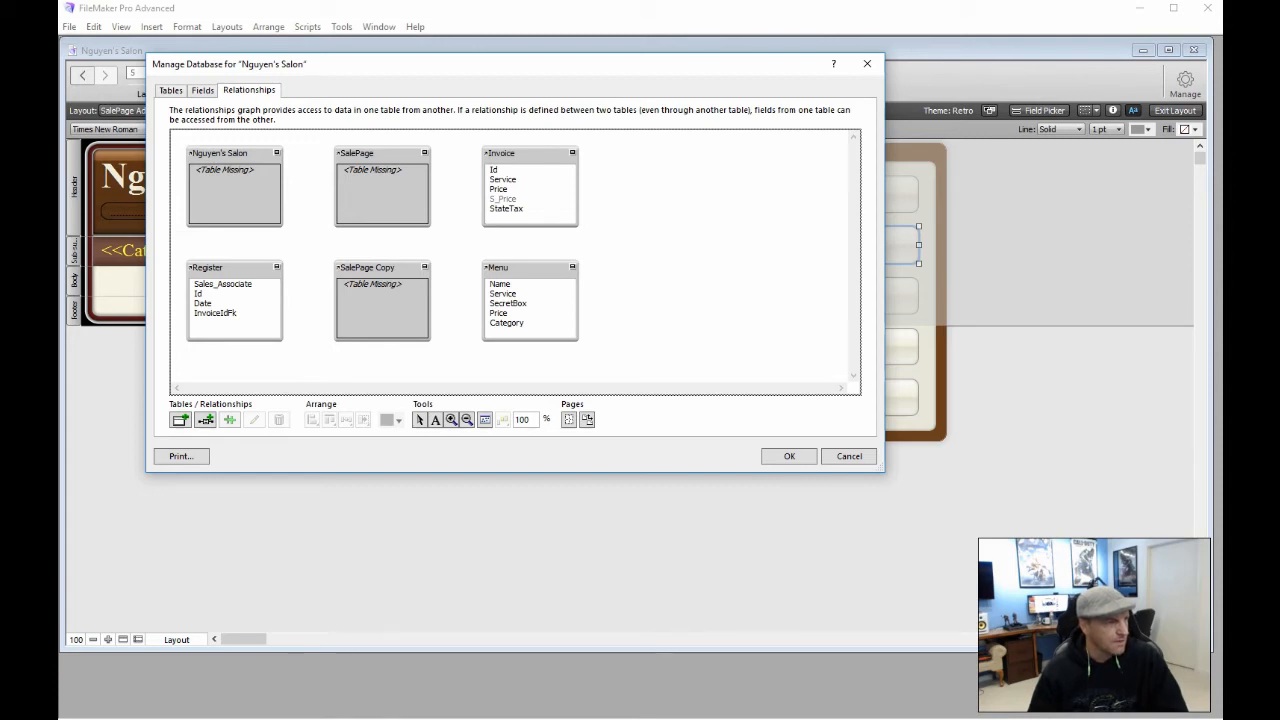
{"action": "left_click_drag", "start_coordinate": [229, 266], "coordinate": [642, 152]}
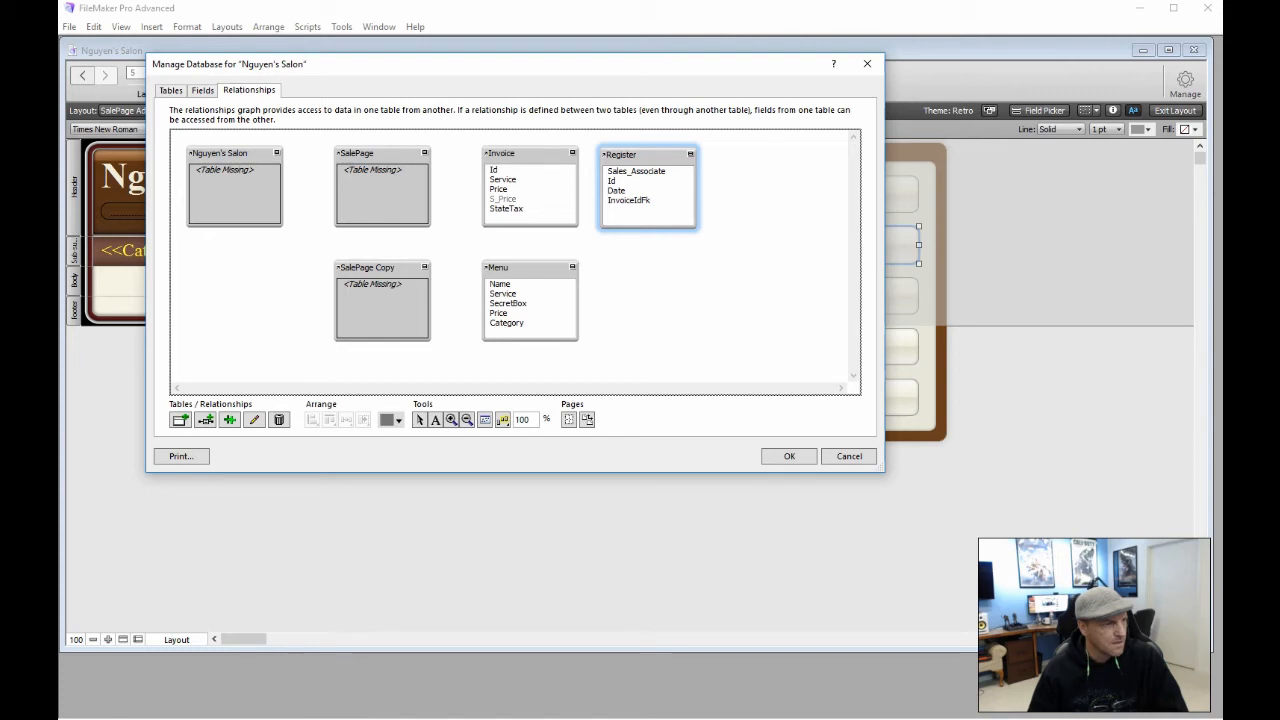
{"action": "left_click_drag", "start_coordinate": [628, 200], "coordinate": [505, 170]}
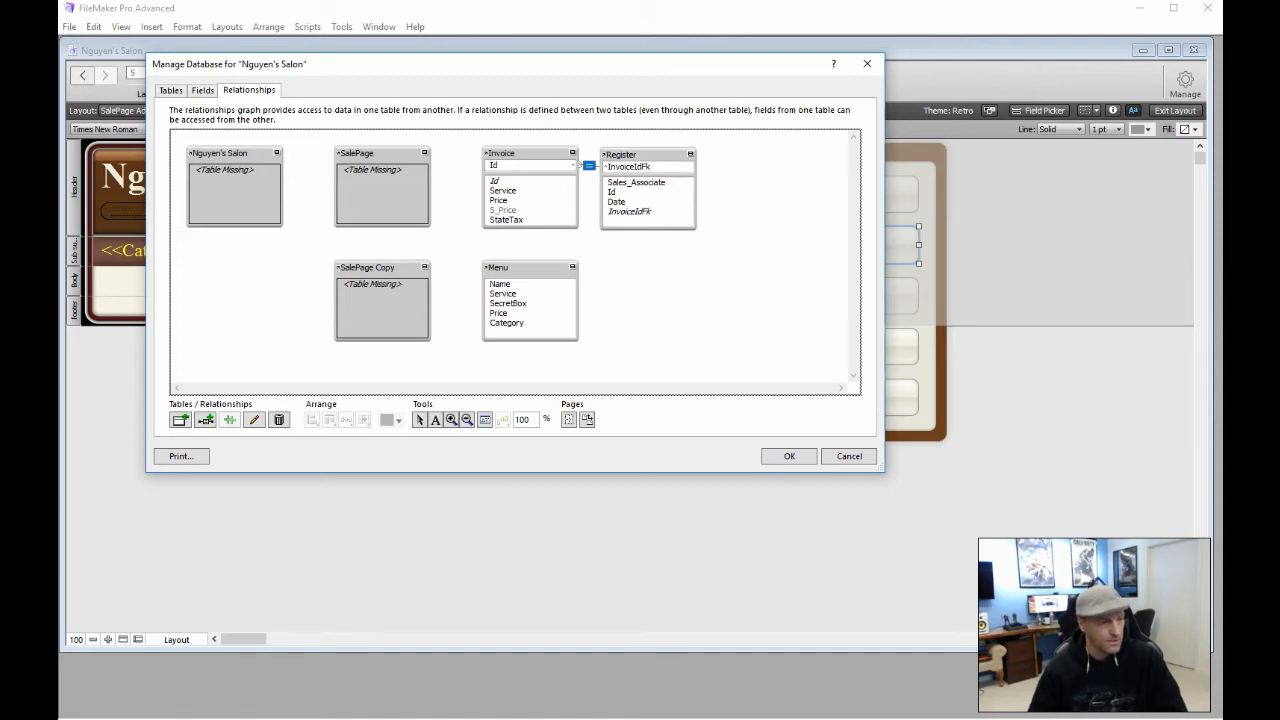
{"action": "left_click", "coordinate": [806, 456]}
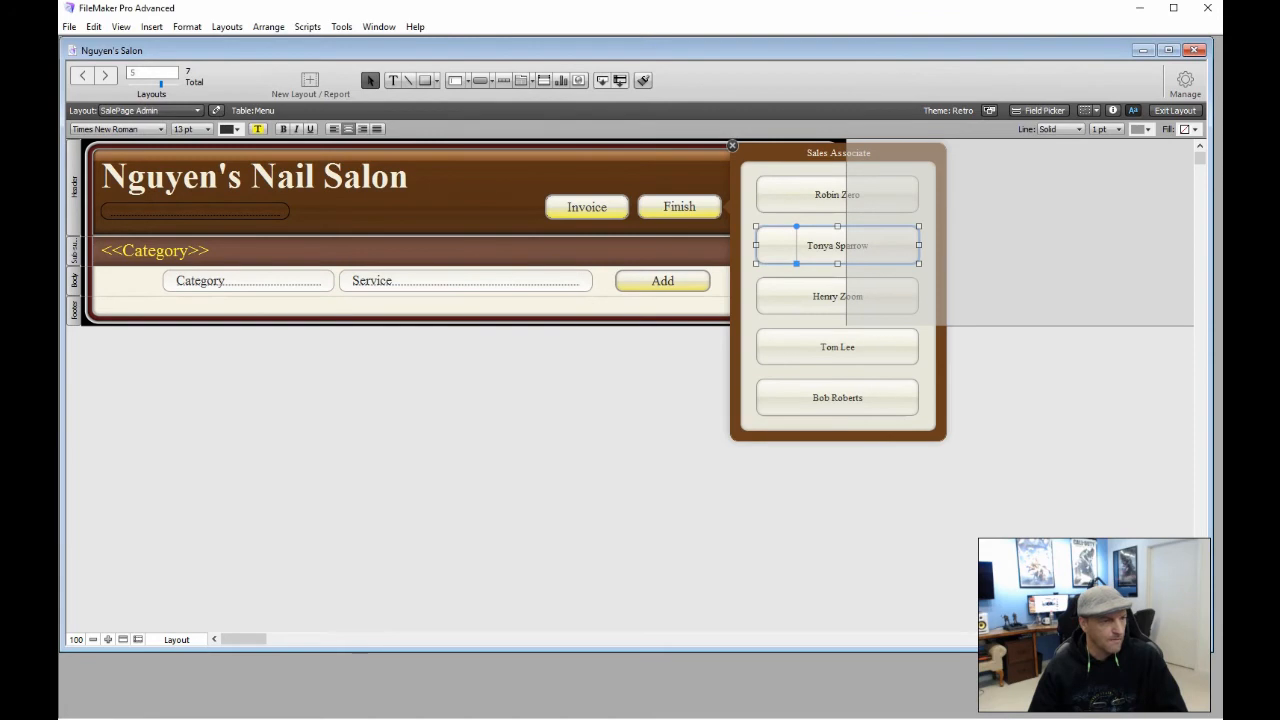
In AssociateSale, make the Set Field step target Register::Sales_Associate with the value $name
{"action": "double_click", "coordinate": [796, 197]}
{"action": "left_click", "coordinate": [967, 331]}
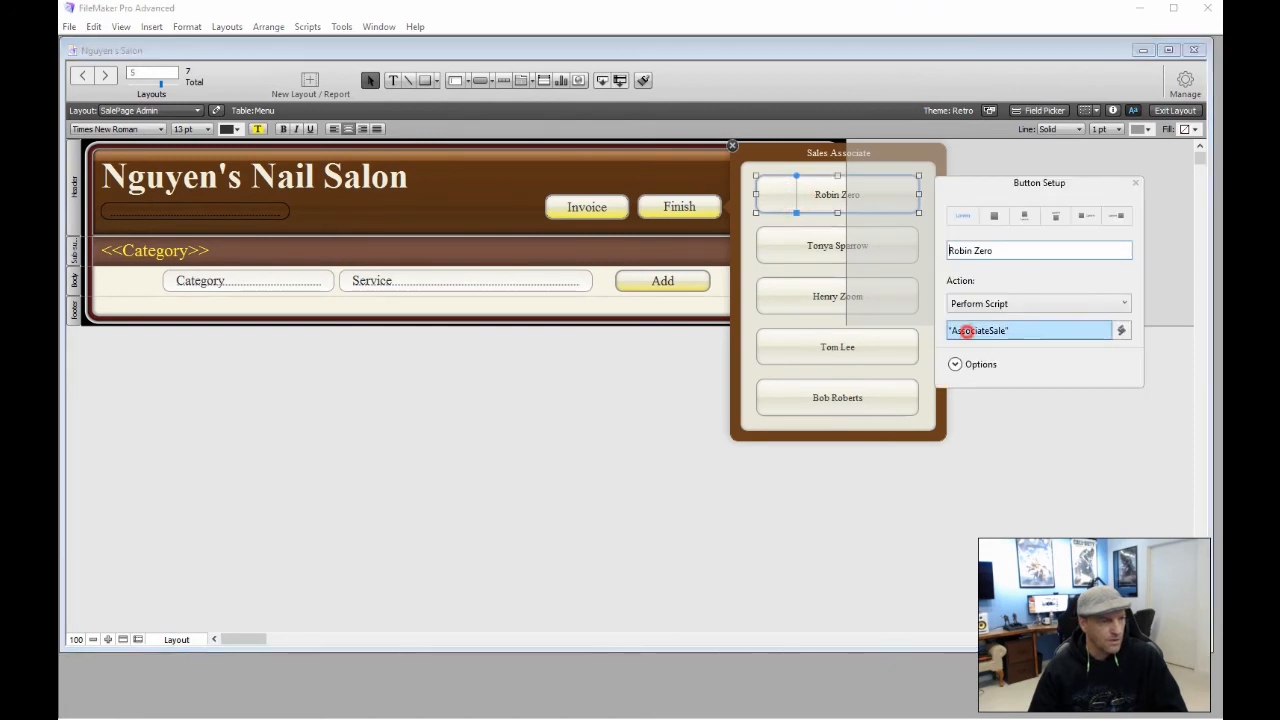
{"action": "left_click", "coordinate": [676, 178]}
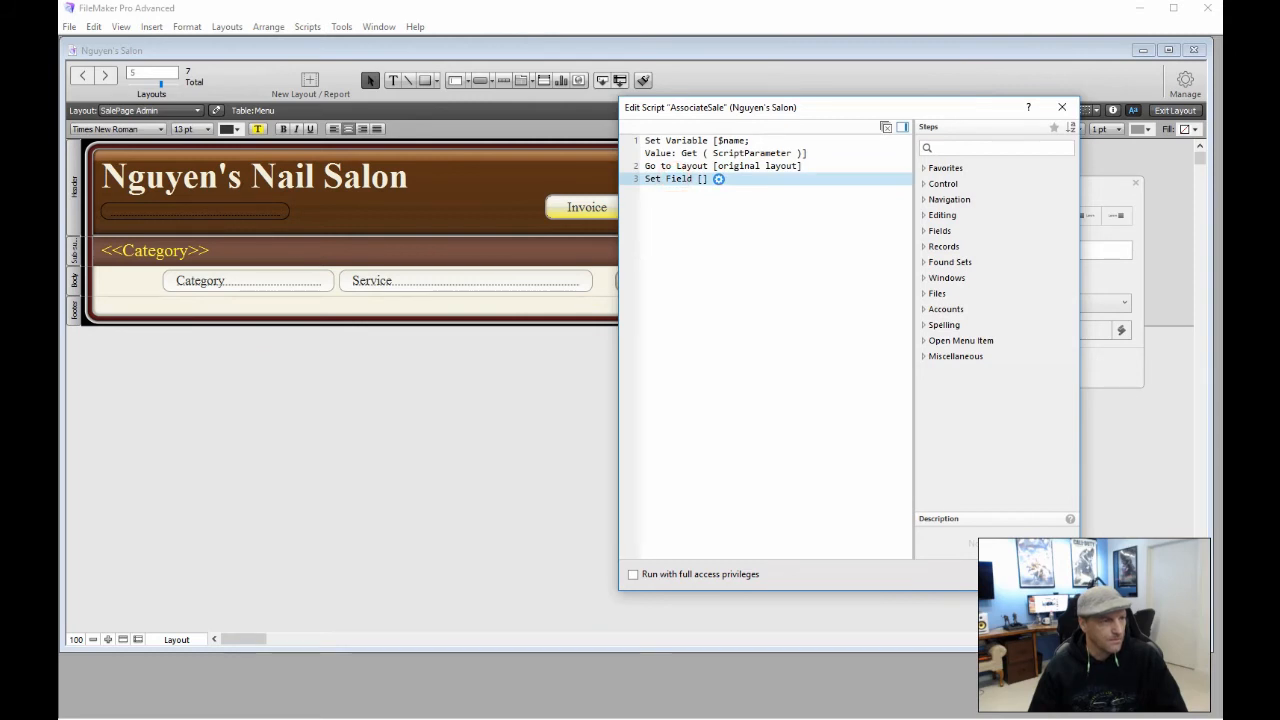
{"action": "left_click", "coordinate": [718, 178]}
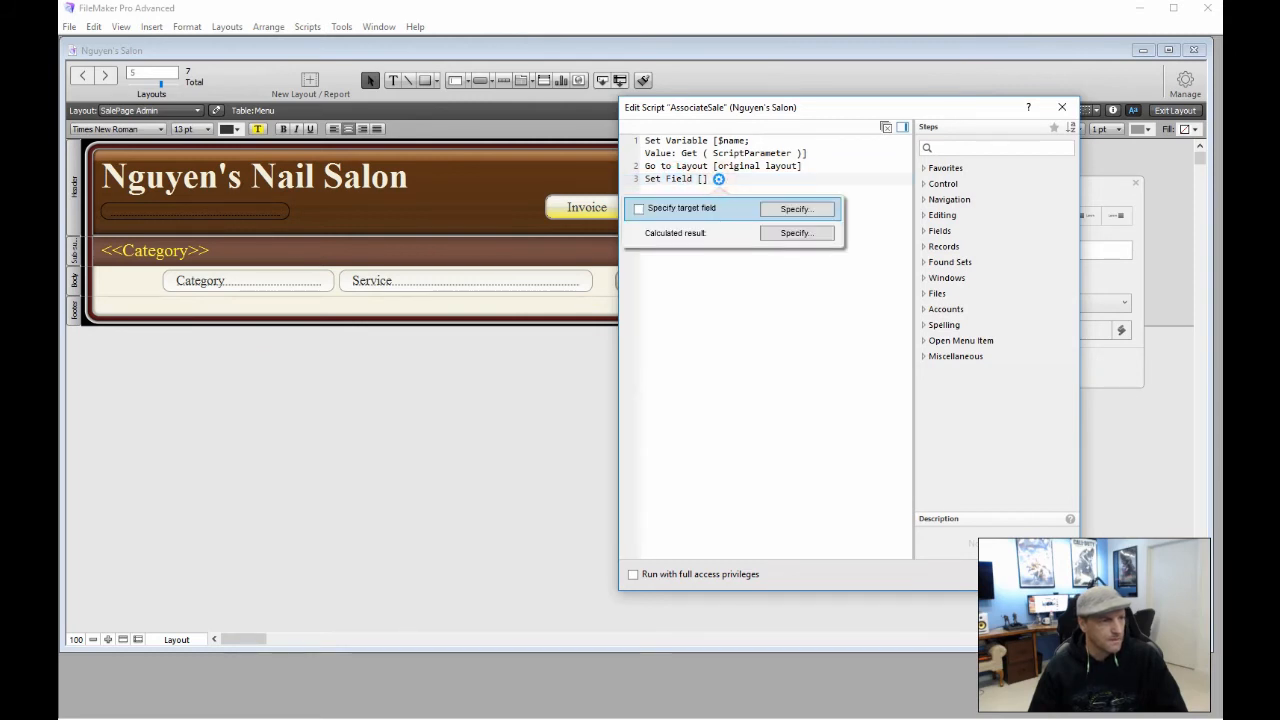
{"action": "left_click", "coordinate": [780, 209]}
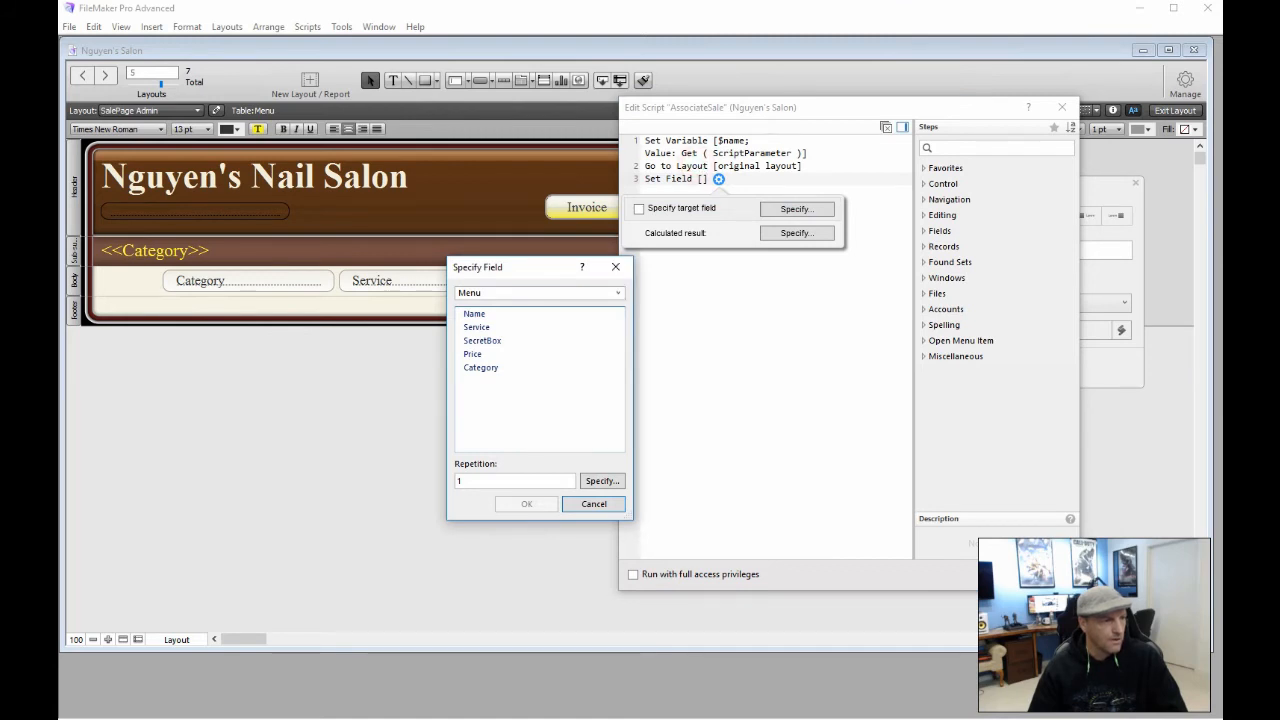
{"action": "left_click", "coordinate": [618, 292]}
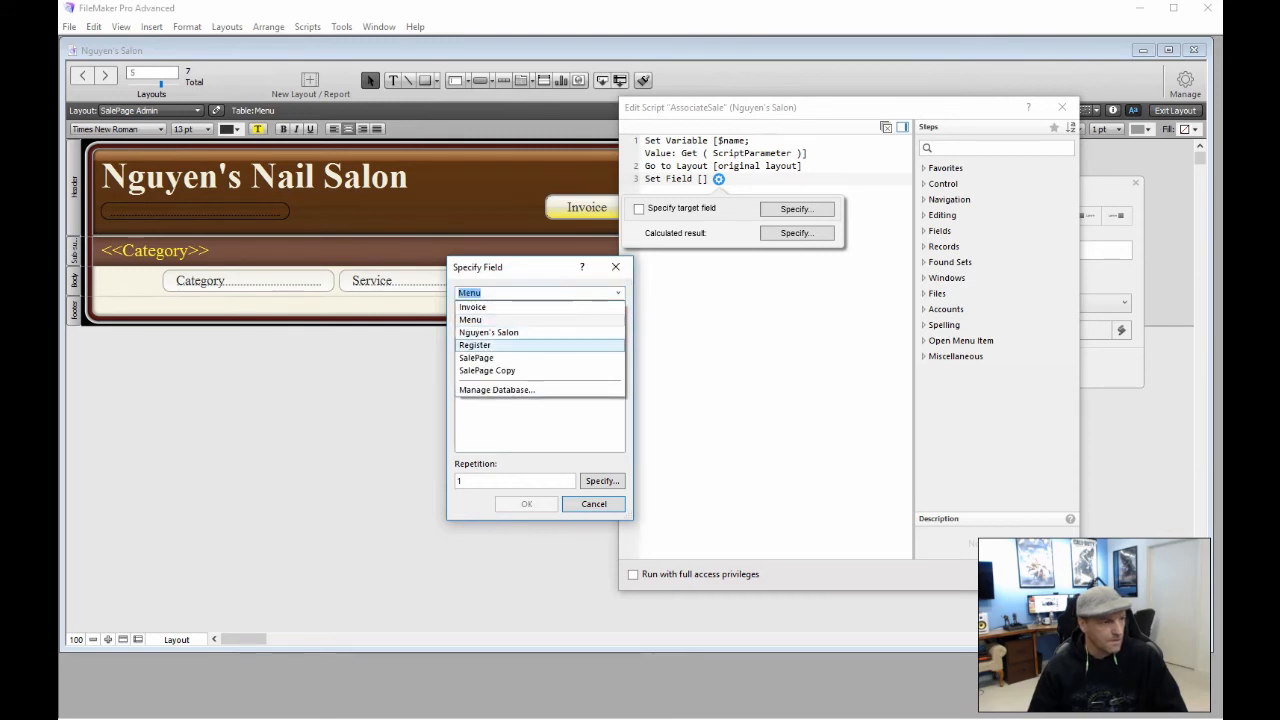
{"action": "left_click", "coordinate": [529, 344]}
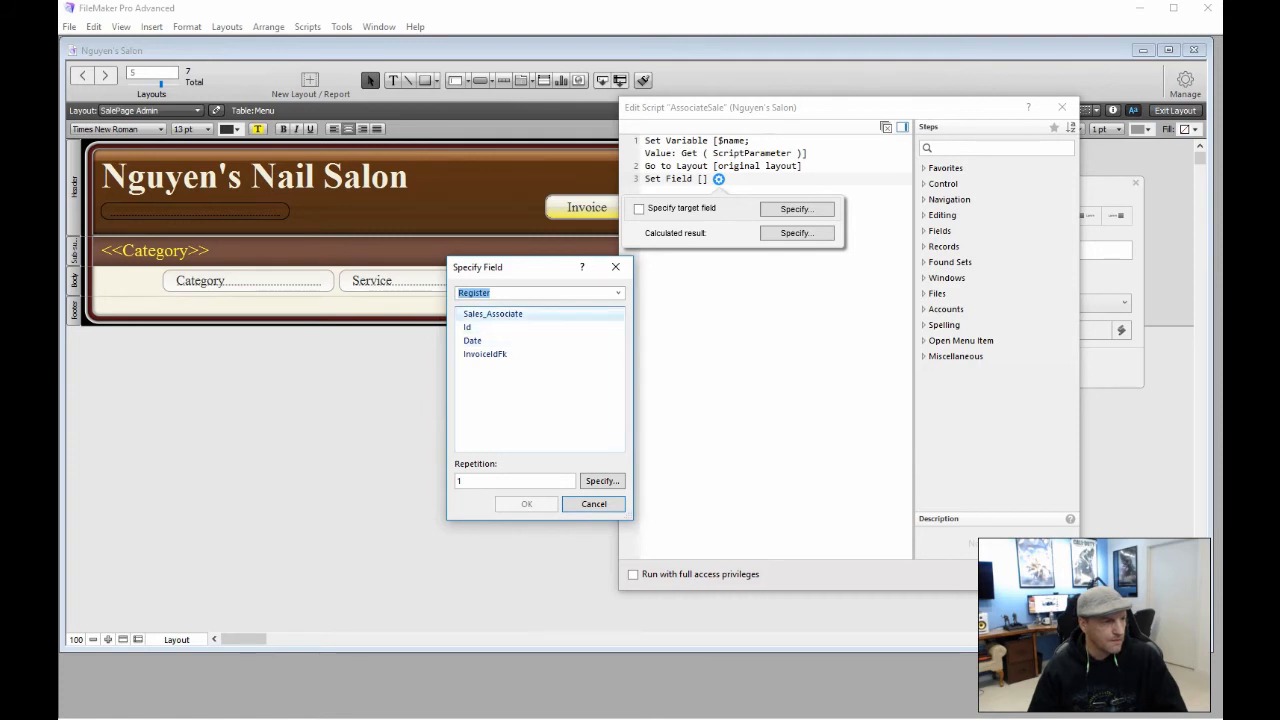
{"action": "left_click", "coordinate": [543, 312]}
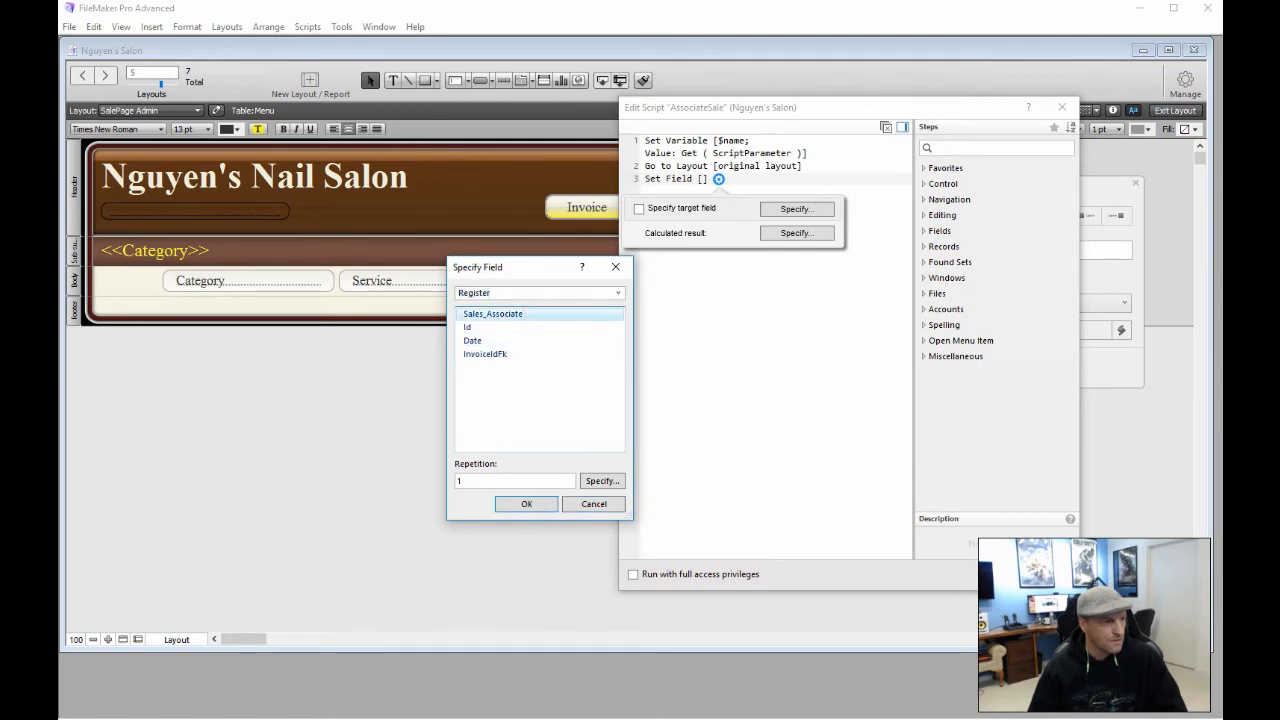
{"action": "double_click", "coordinate": [540, 313]}
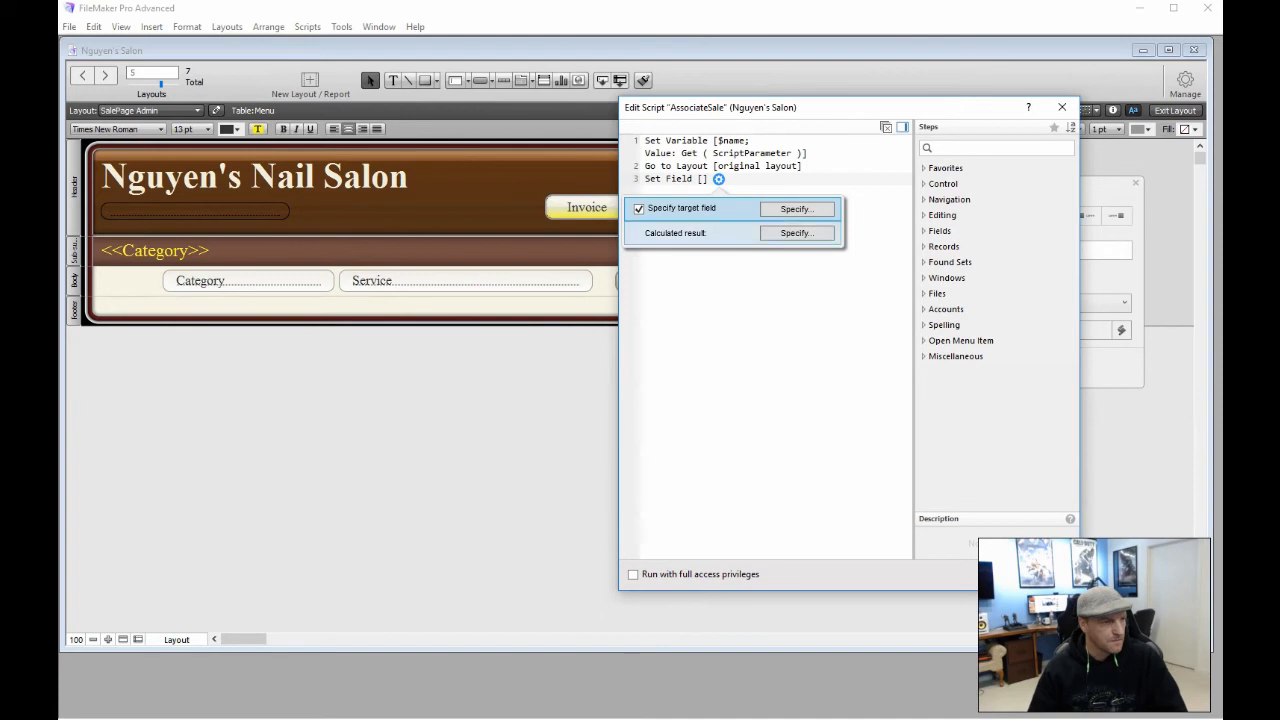
{"action": "left_click", "coordinate": [765, 234]}
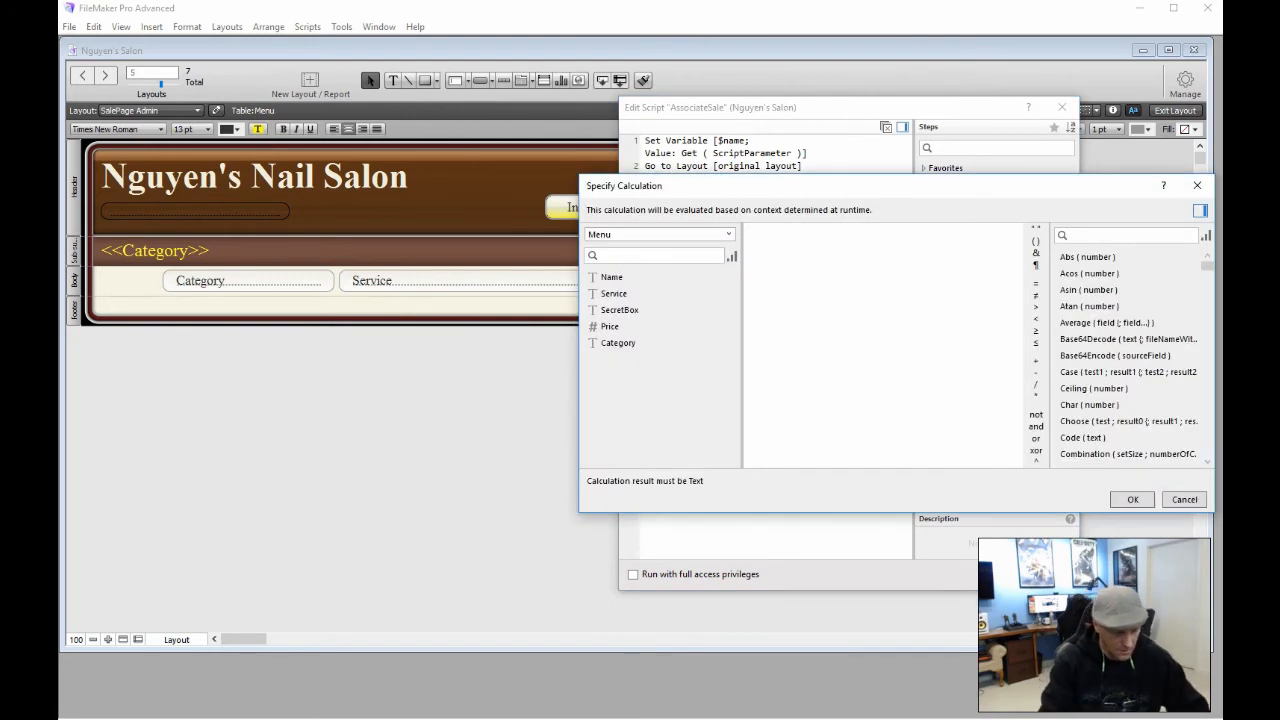
{"action": "type", "text": "$name"}
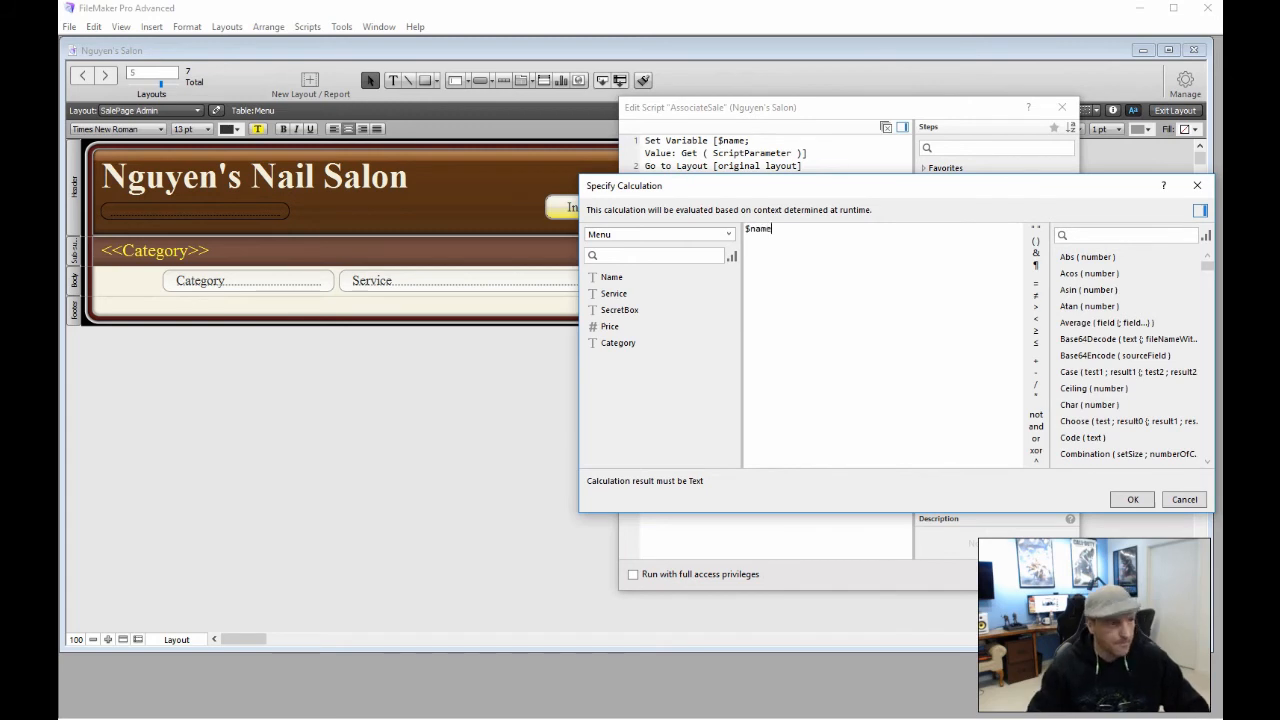
{"action": "left_click", "coordinate": [1123, 503]}
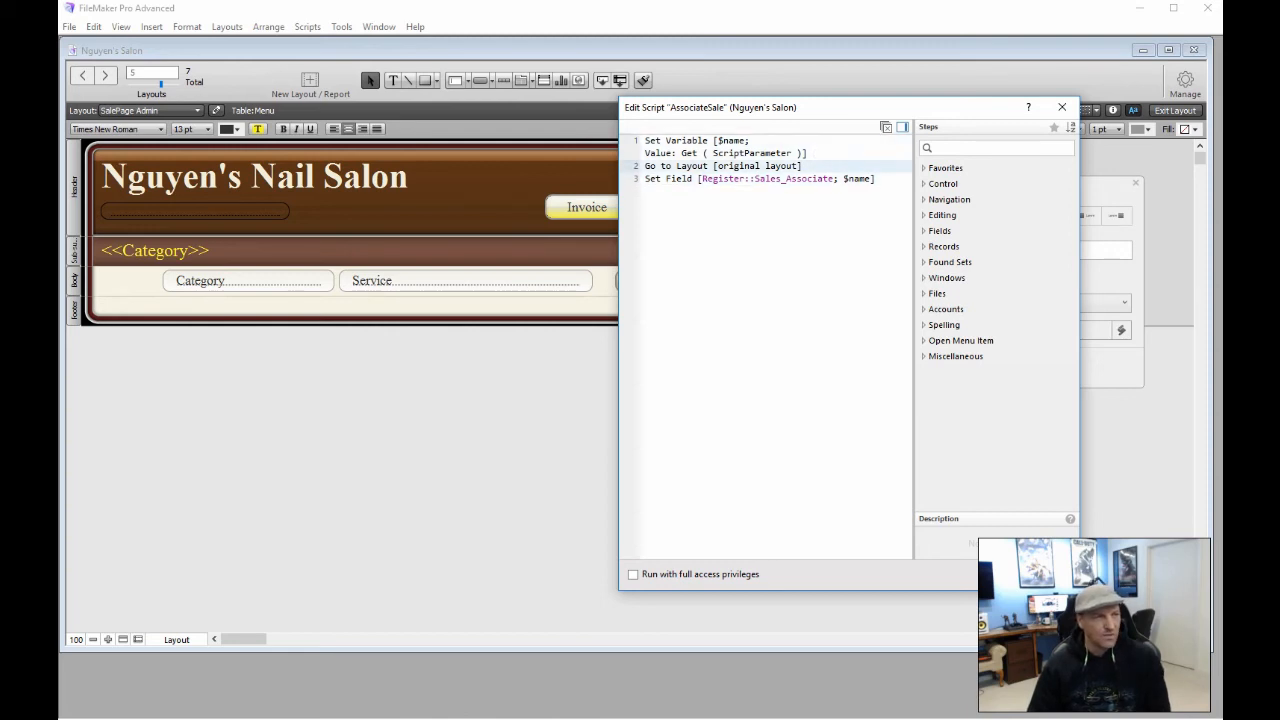
Add Halt Script as step 4, close the script, and keep the popover beside Finish
{"action": "left_click", "coordinate": [675, 201]}
{"action": "type", "text": "Hal"}
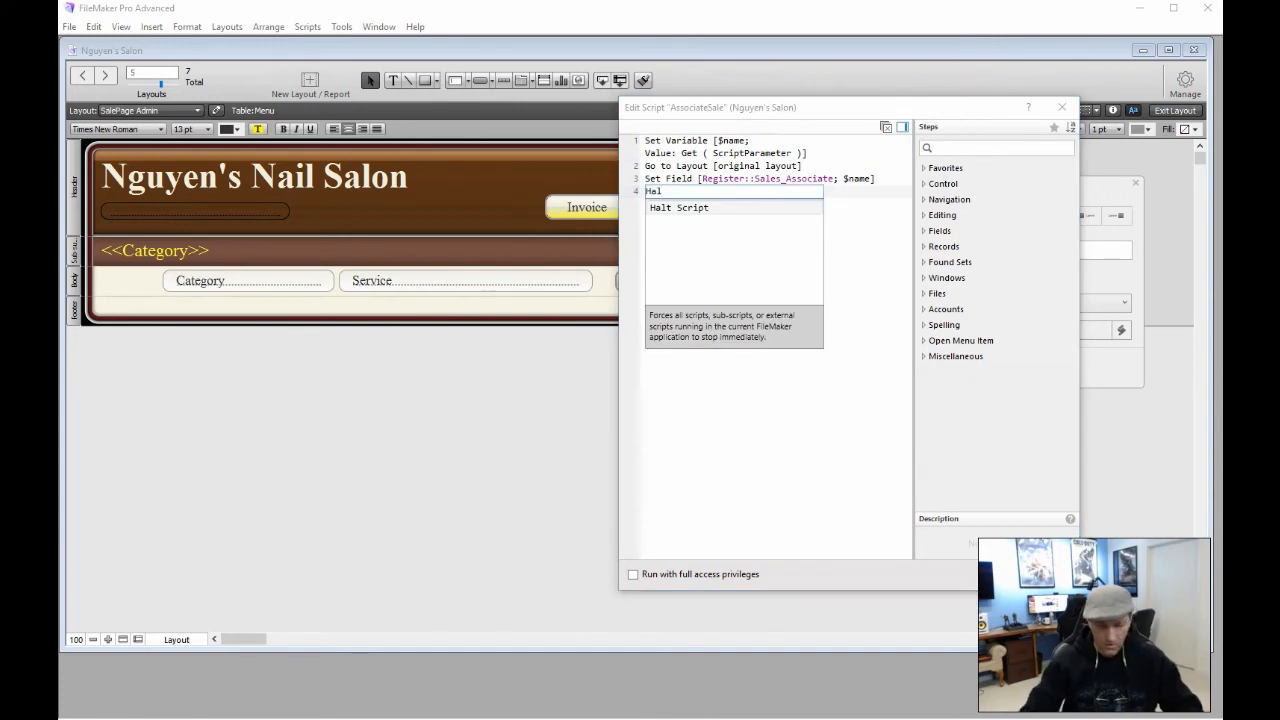
{"action": "key", "text": "Return"}
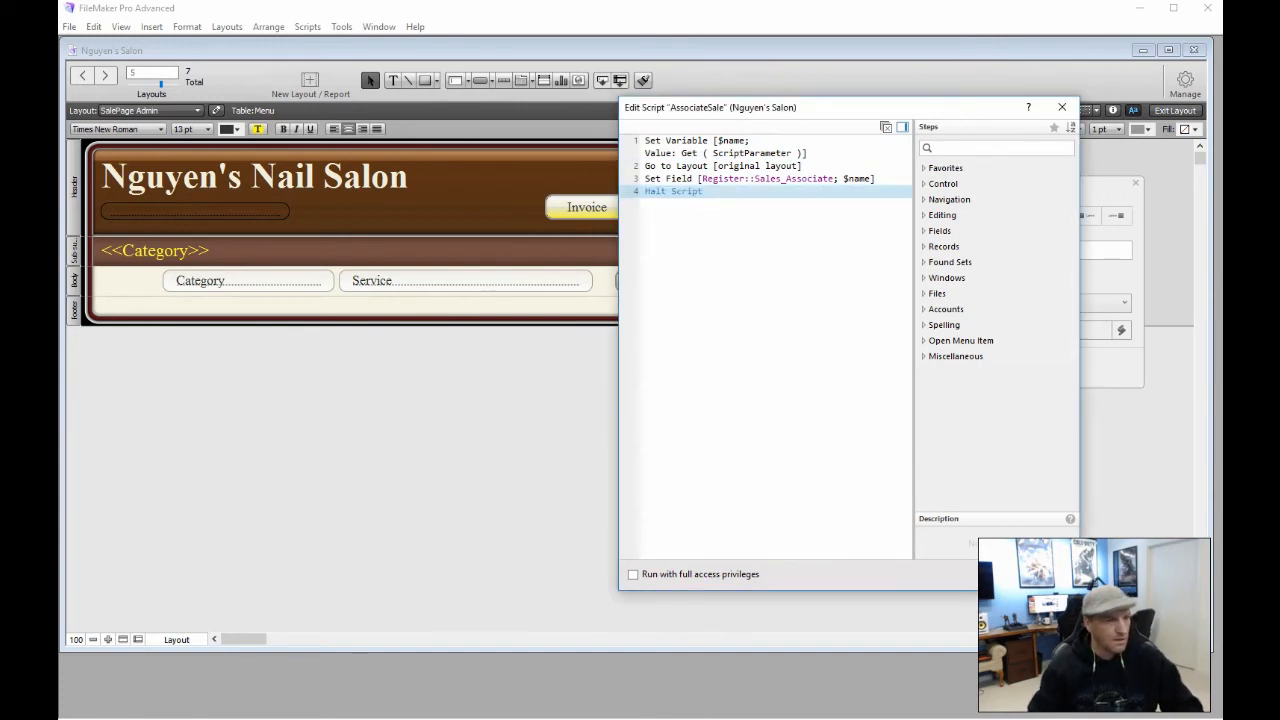
{"action": "left_click", "coordinate": [1002, 574]}
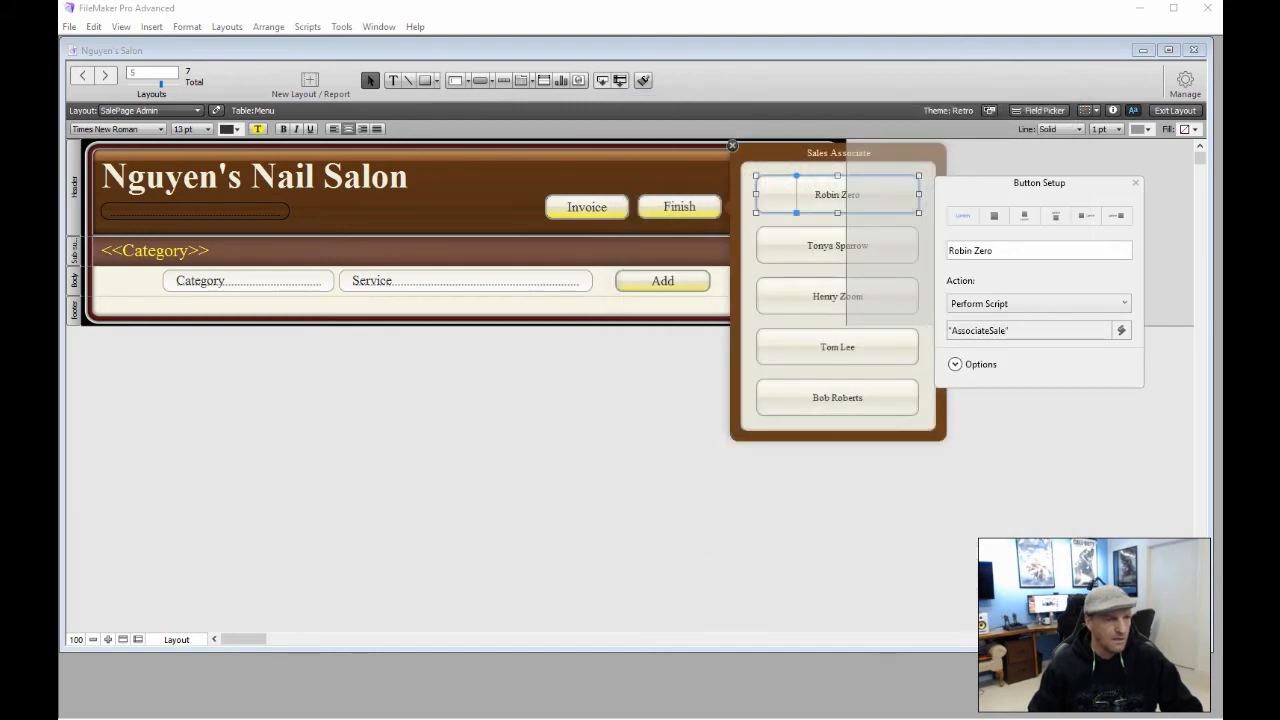
{"action": "left_click", "coordinate": [767, 151]}
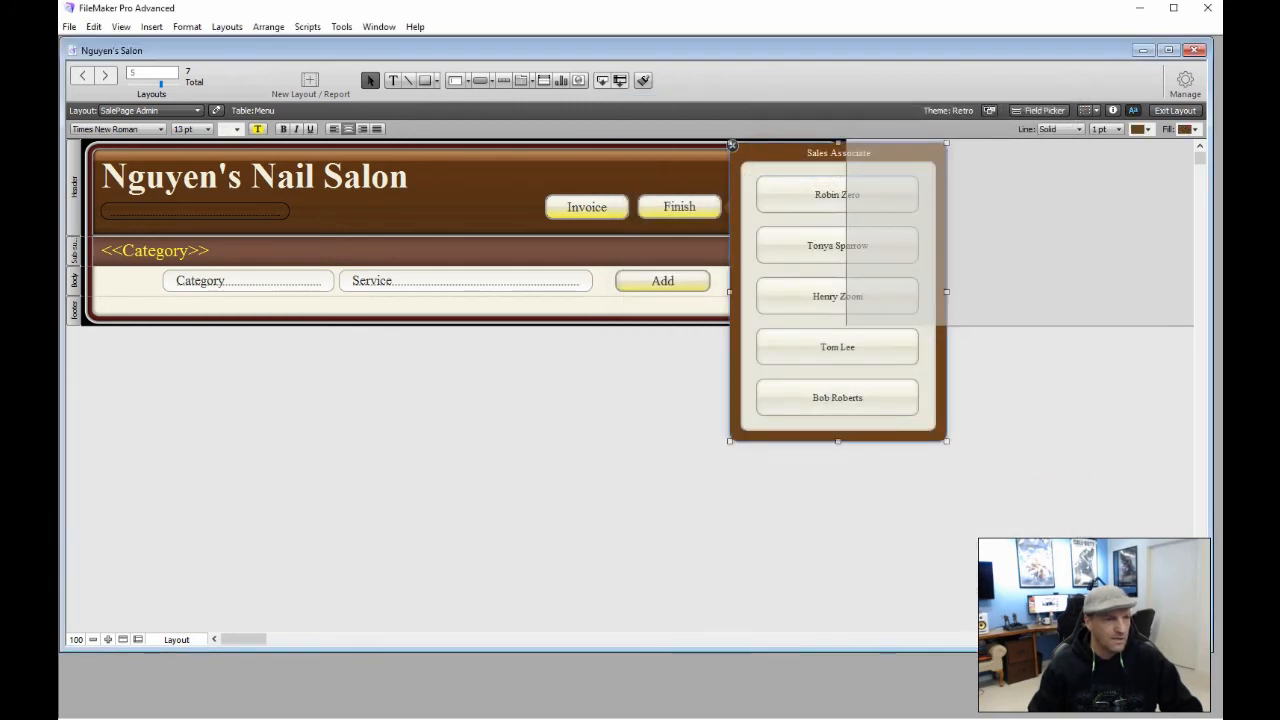
{"action": "left_click_drag", "start_coordinate": [744, 150], "coordinate": [586, 234]}
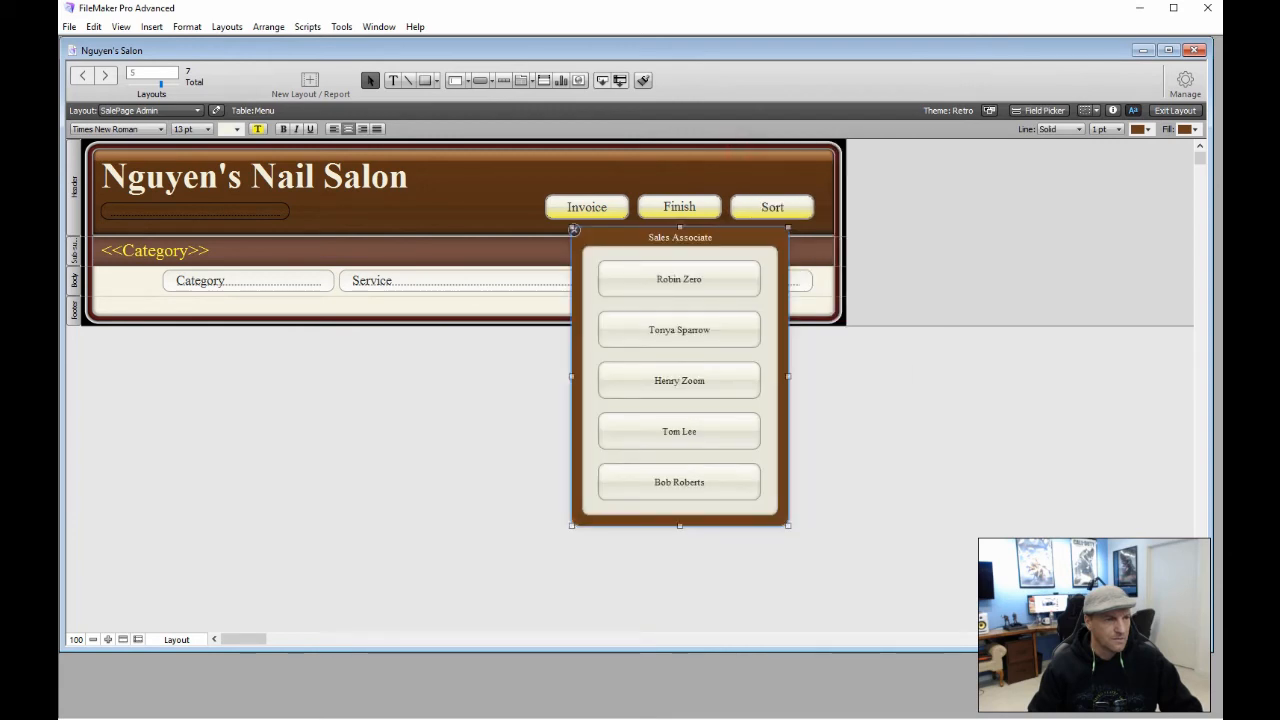
{"action": "left_click_drag", "start_coordinate": [723, 233], "coordinate": [881, 147]}
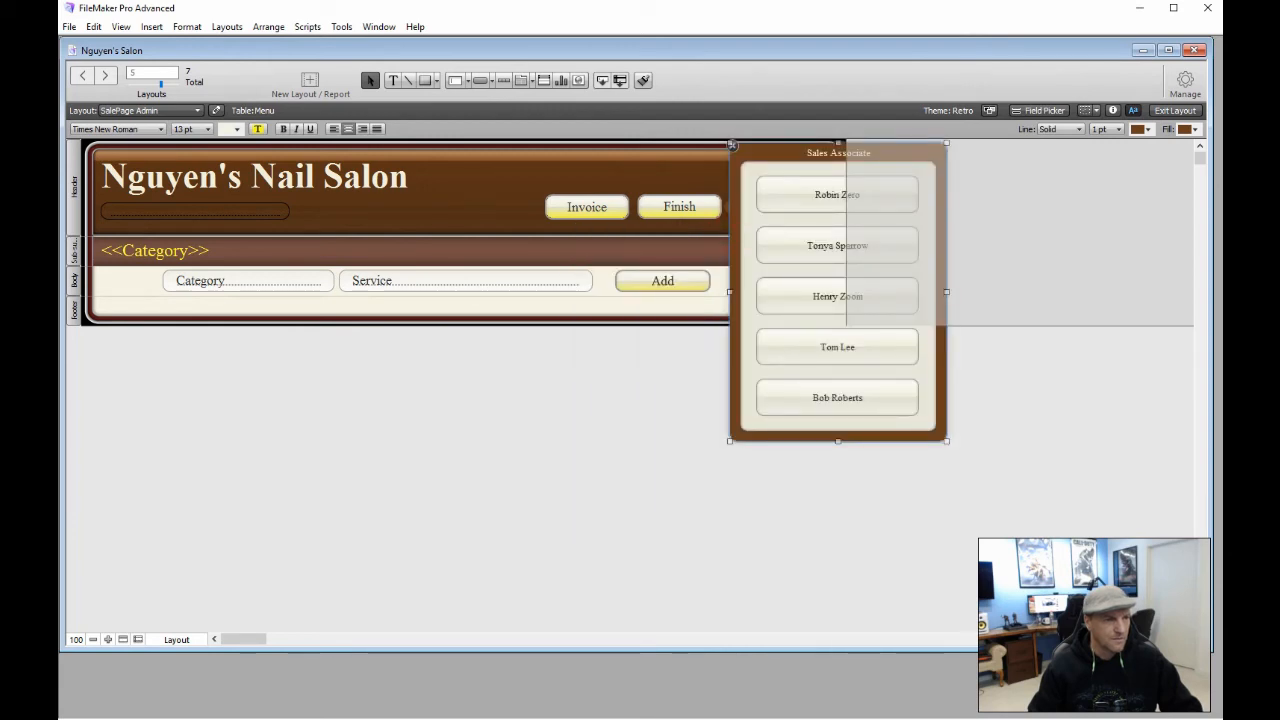
Deselect the popover, extend the layout's right edge outward, and close the Sales Associate popover
{"action": "left_click", "coordinate": [1074, 312]}
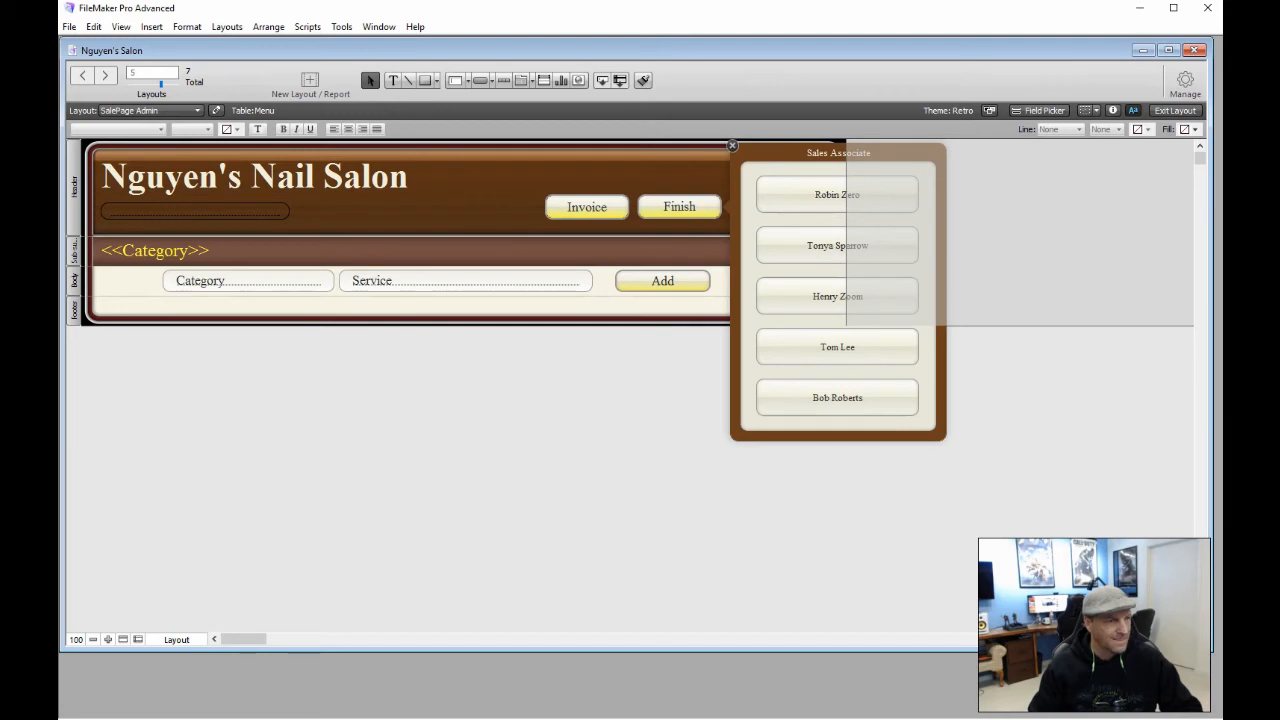
{"action": "left_click", "coordinate": [1074, 312]}
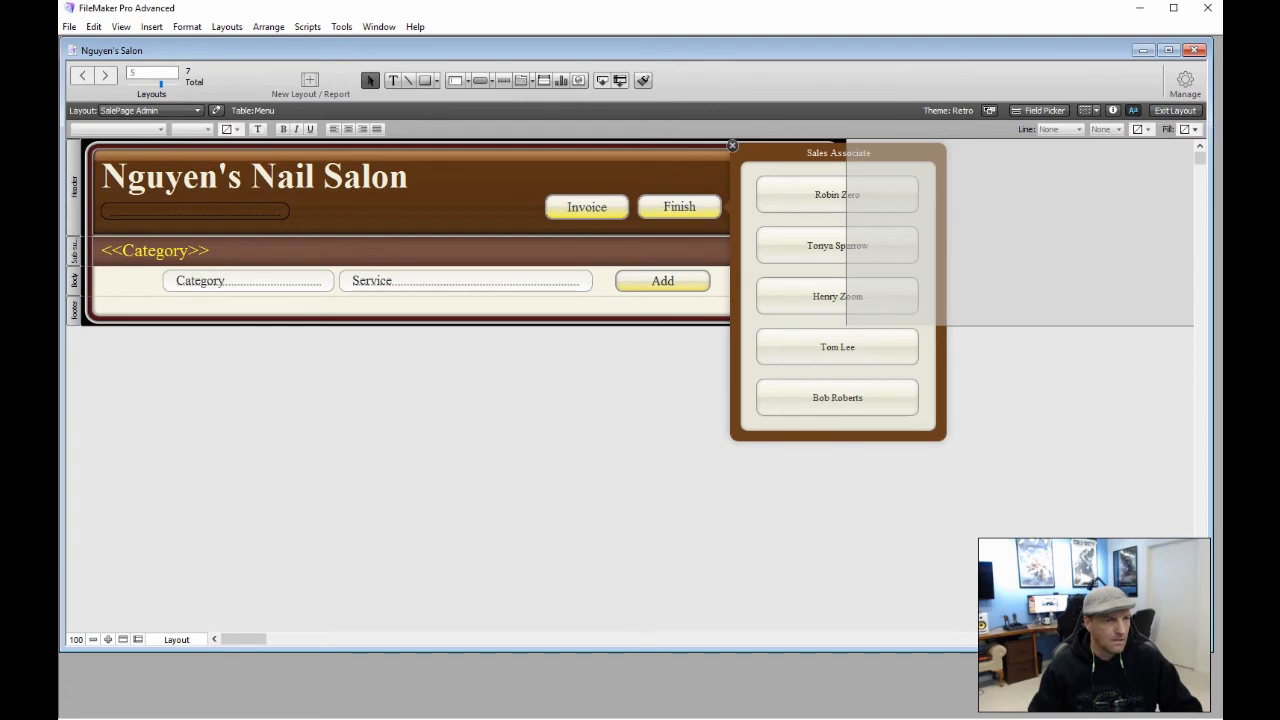
{"action": "left_click_drag", "start_coordinate": [848, 243], "coordinate": [964, 245]}
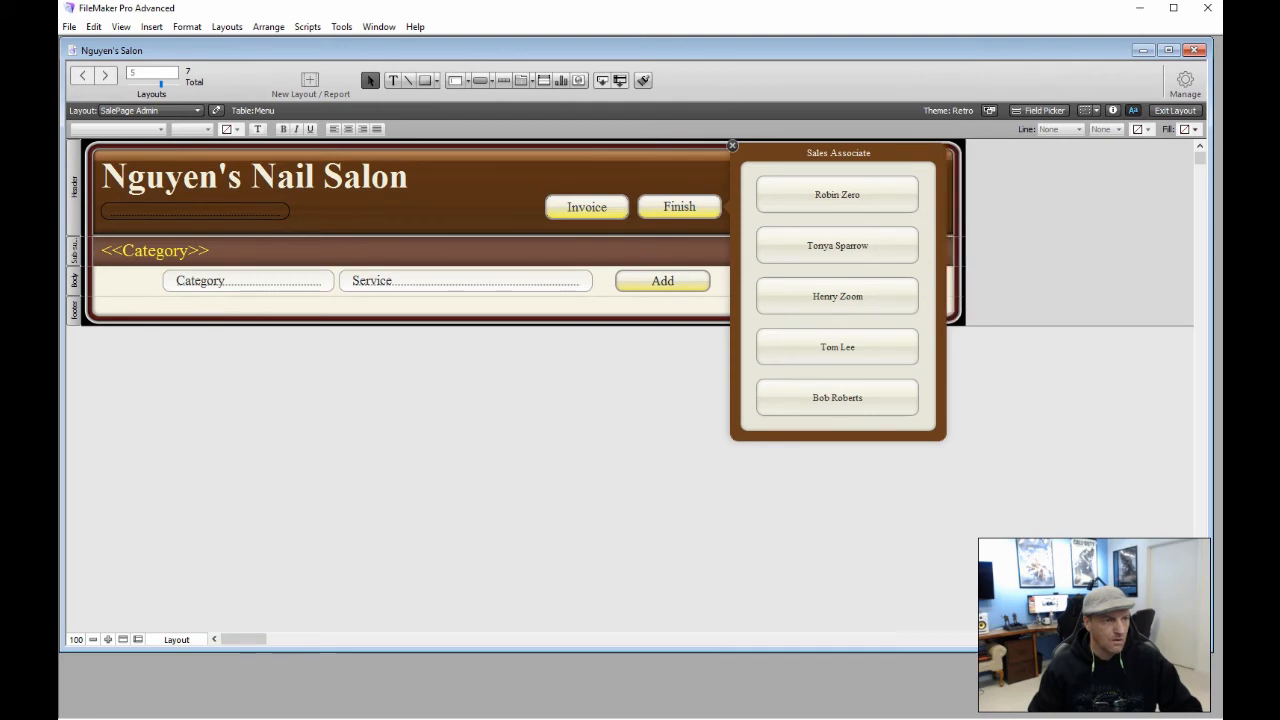
{"action": "left_click", "coordinate": [977, 363]}
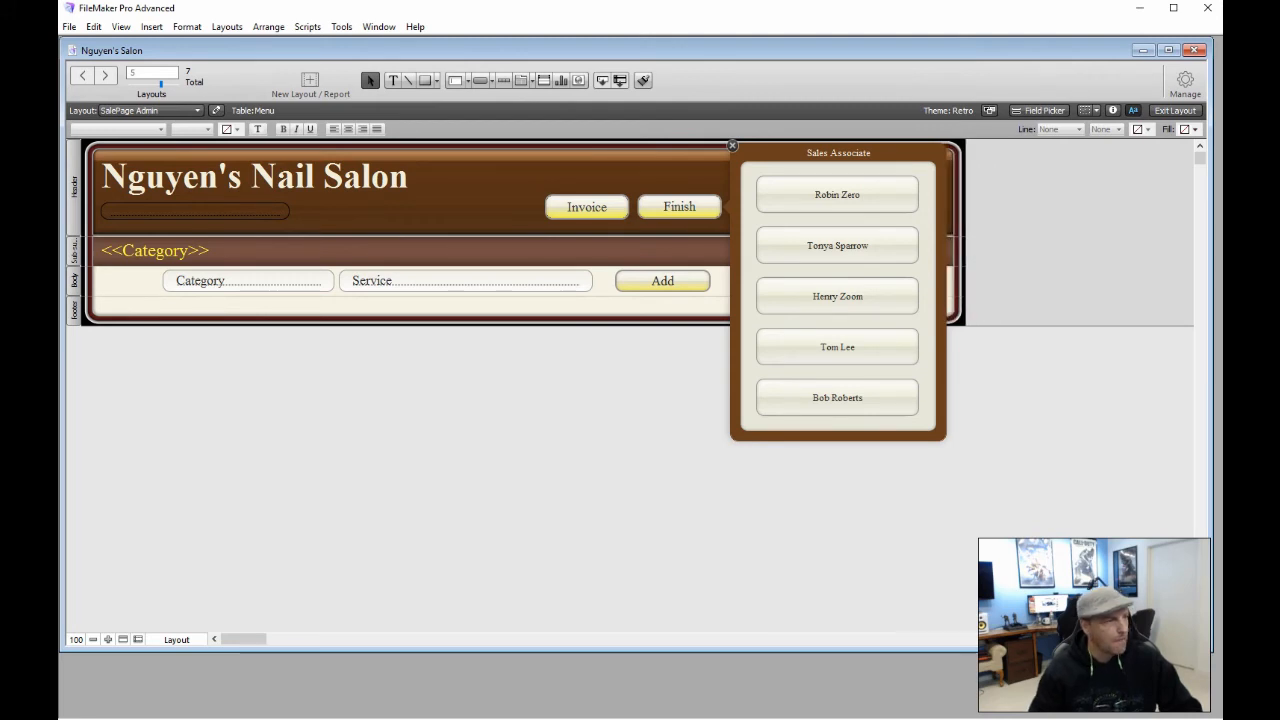
{"action": "left_click", "coordinate": [732, 146]}
Give the Add button a Perform Script action using a new script named AddService
{"action": "double_click", "coordinate": [683, 282]}
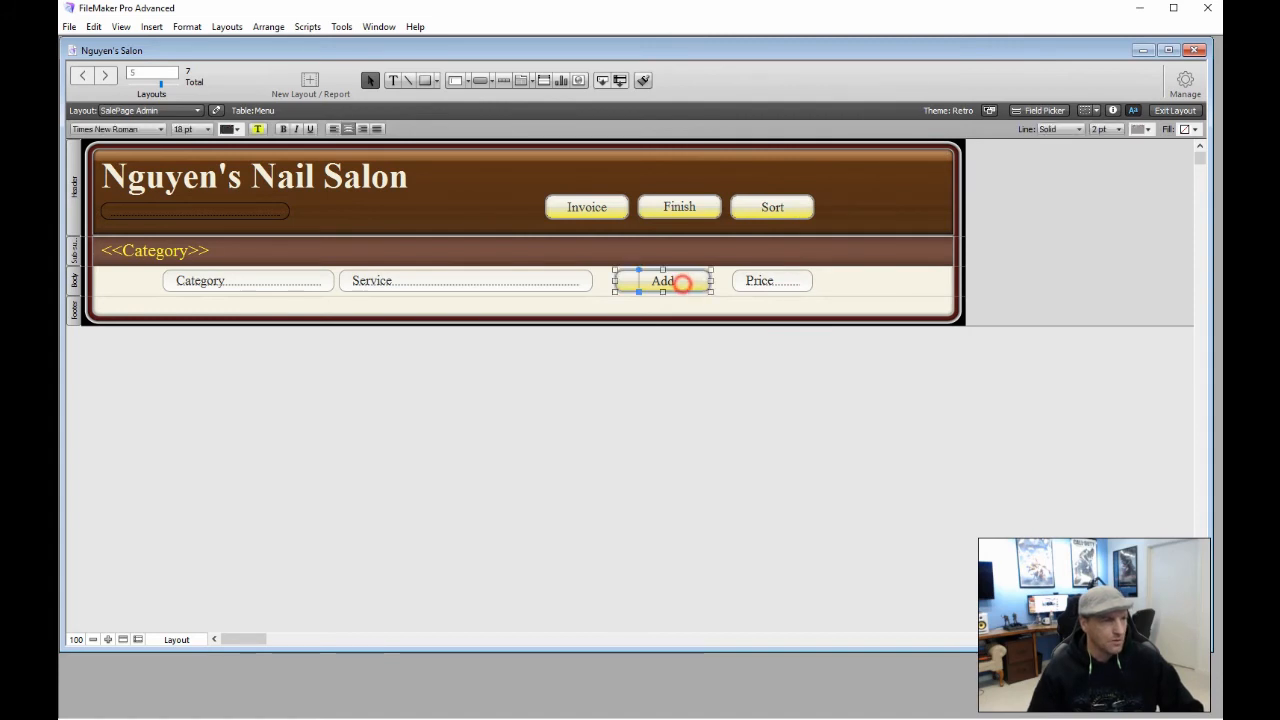
{"action": "left_click", "coordinate": [780, 398]}
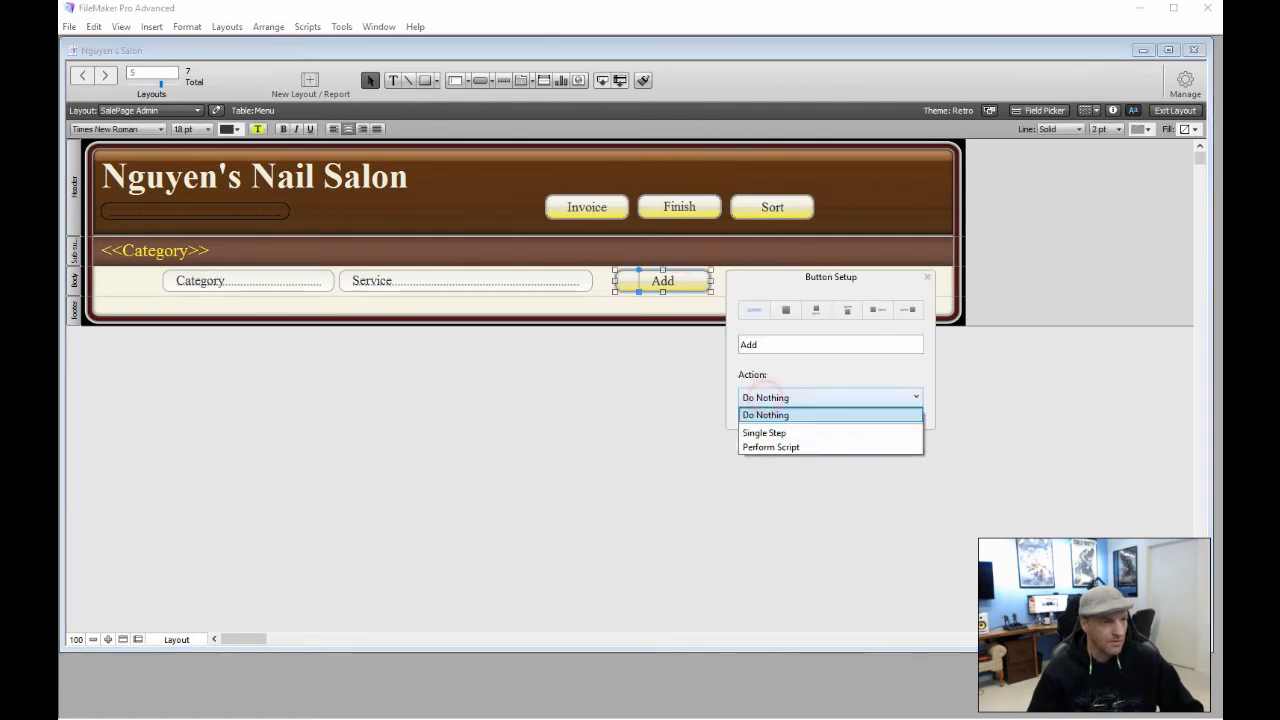
{"action": "left_click", "coordinate": [770, 447]}
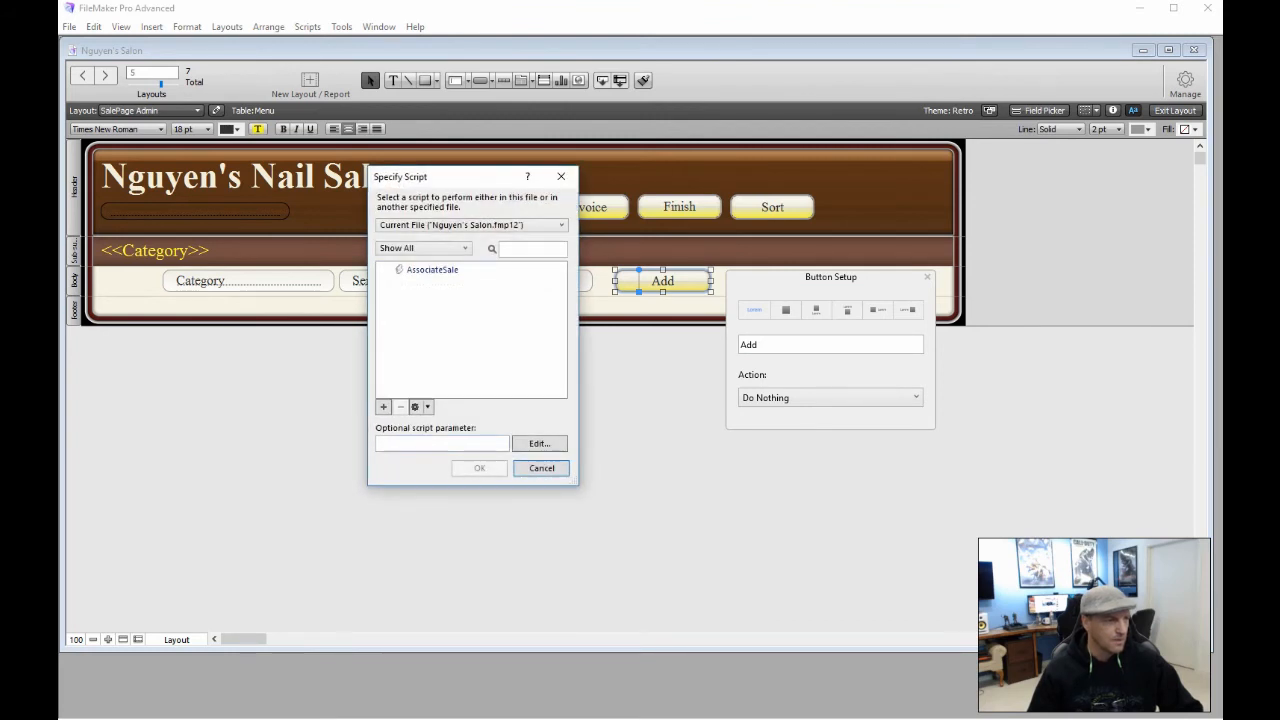
{"action": "left_click", "coordinate": [383, 406]}
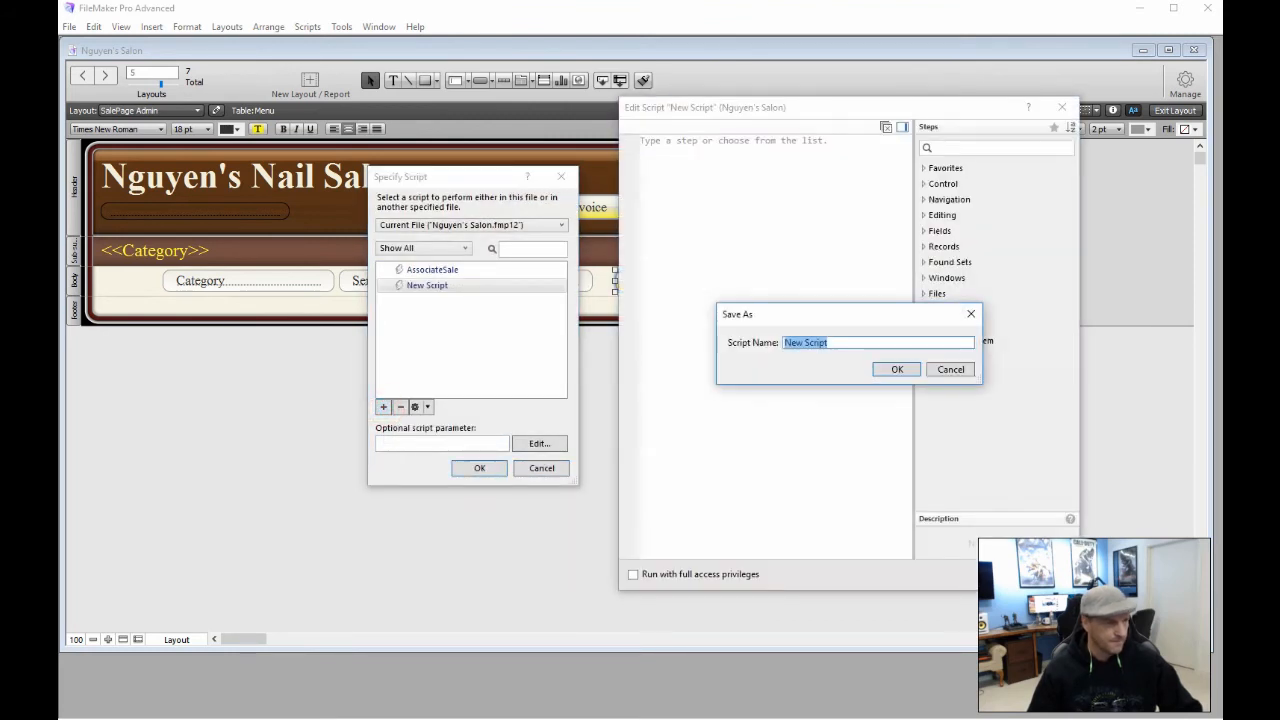
{"action": "type", "text": "A"}
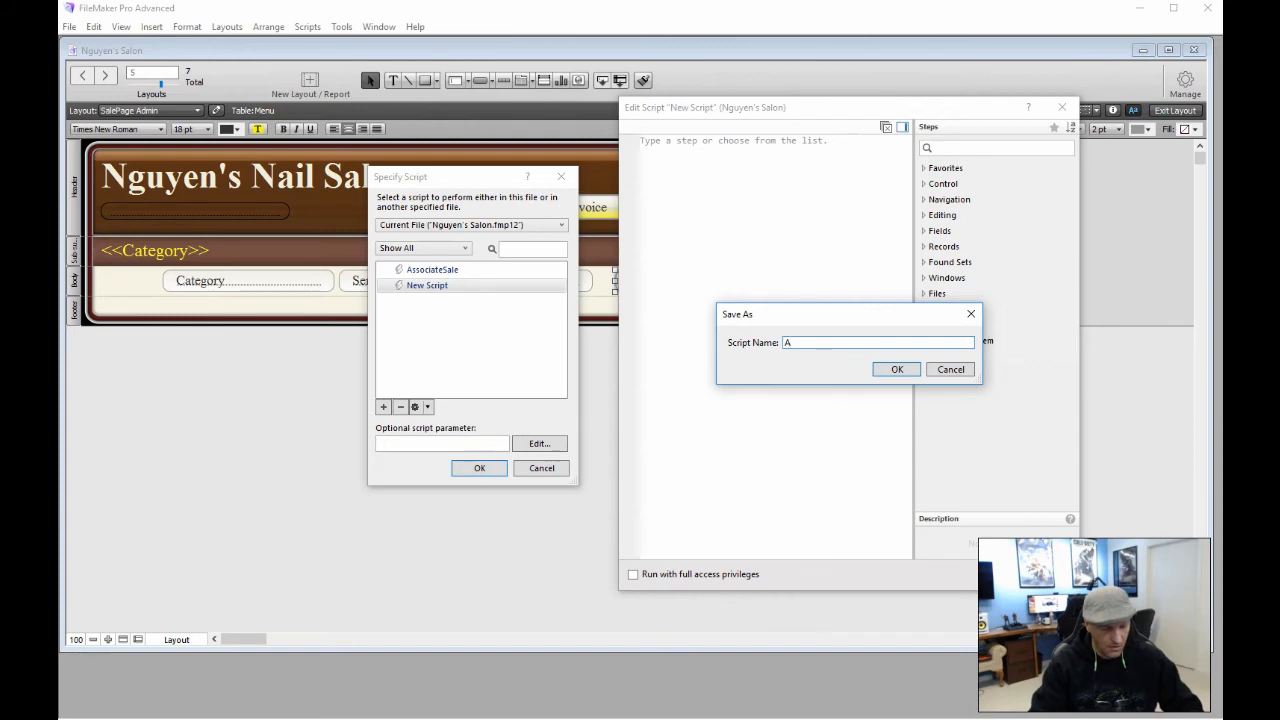
{"action": "type", "text": "ddService"}
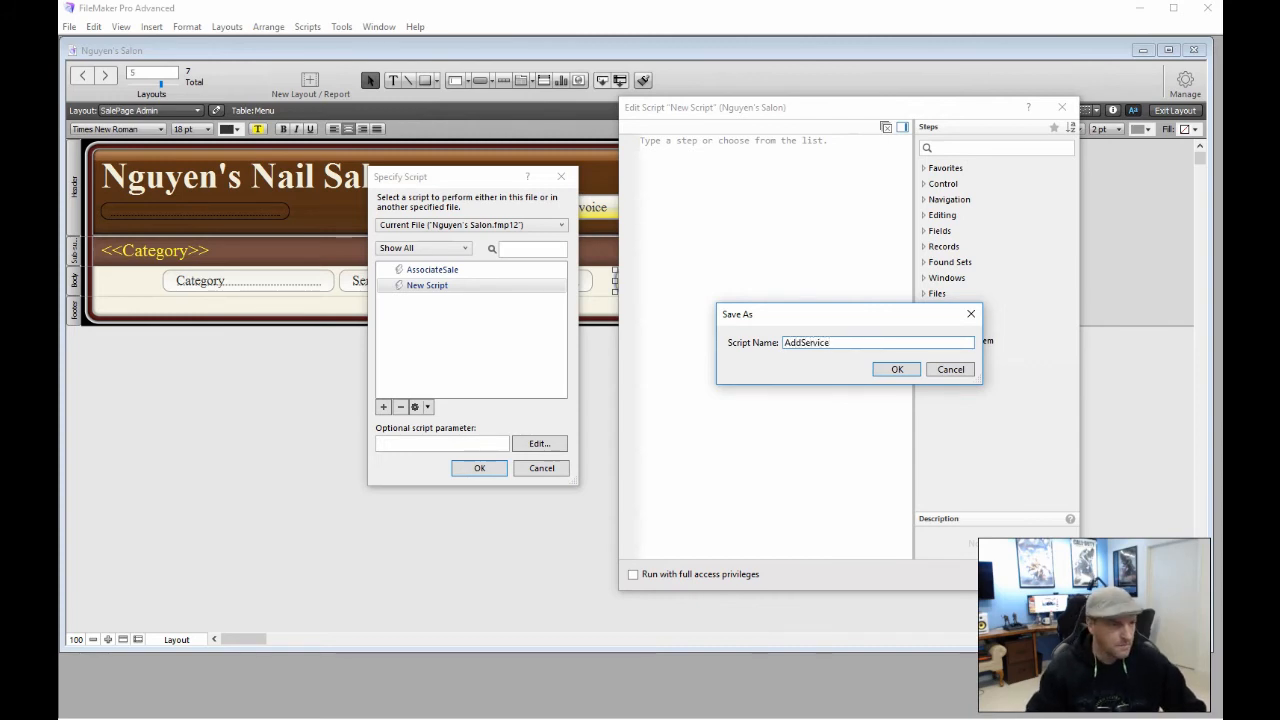
{"action": "key", "text": "Return"}
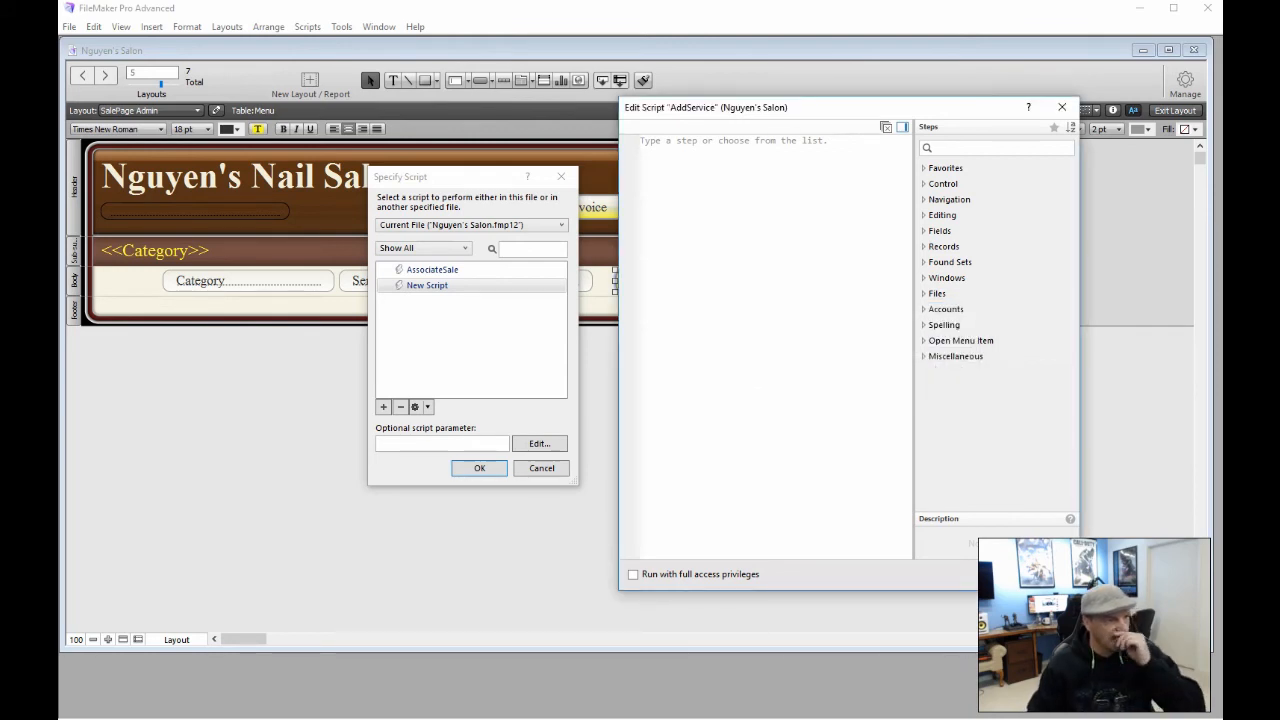
Add Show Custom Dialog from the Miscellaneous group as AddService's first step
{"action": "mouse_move", "coordinate": [808, 109]}
{"action": "left_mouse_down"}
{"action": "mouse_move", "coordinate": [813, 144]}
{"action": "mouse_move", "coordinate": [930, 193]}
{"action": "mouse_move", "coordinate": [920, 83]}
{"action": "mouse_move", "coordinate": [806, 71]}
{"action": "mouse_move", "coordinate": [788, 108]}
{"action": "left_mouse_up"}
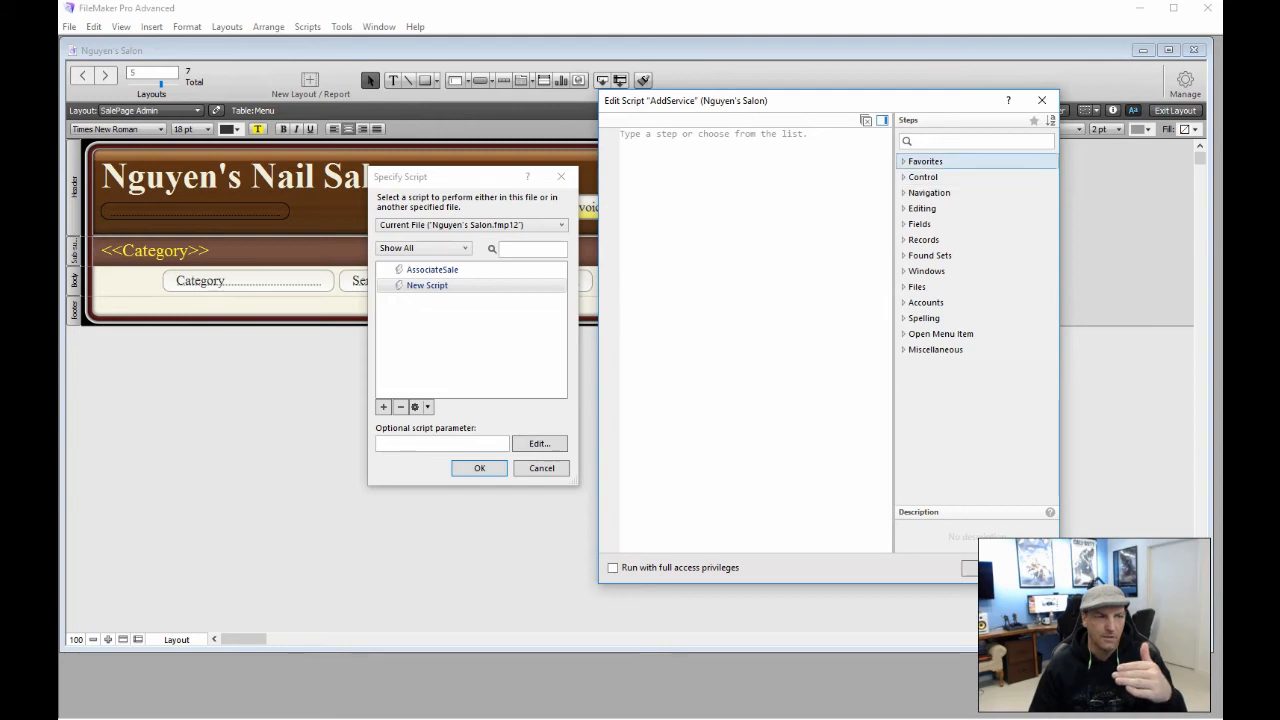
{"action": "left_click", "coordinate": [654, 151]}
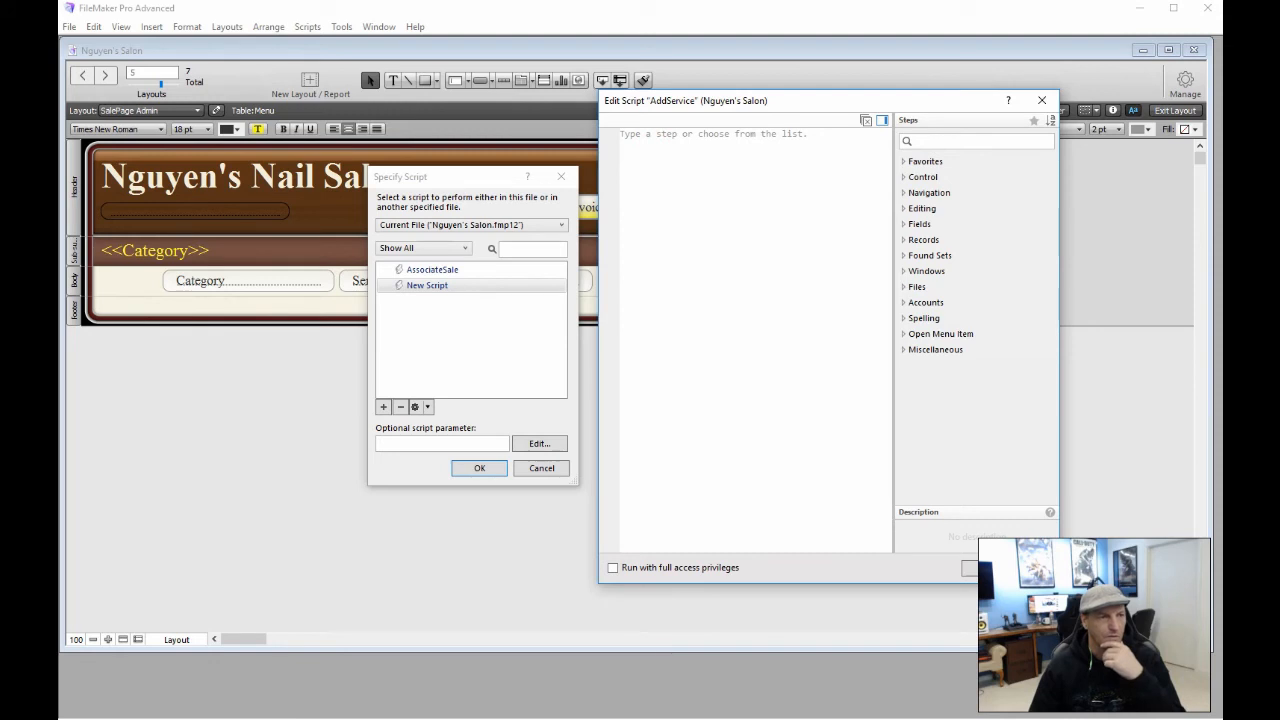
{"action": "left_click", "coordinate": [904, 162]}
{"action": "left_click", "coordinate": [904, 412]}
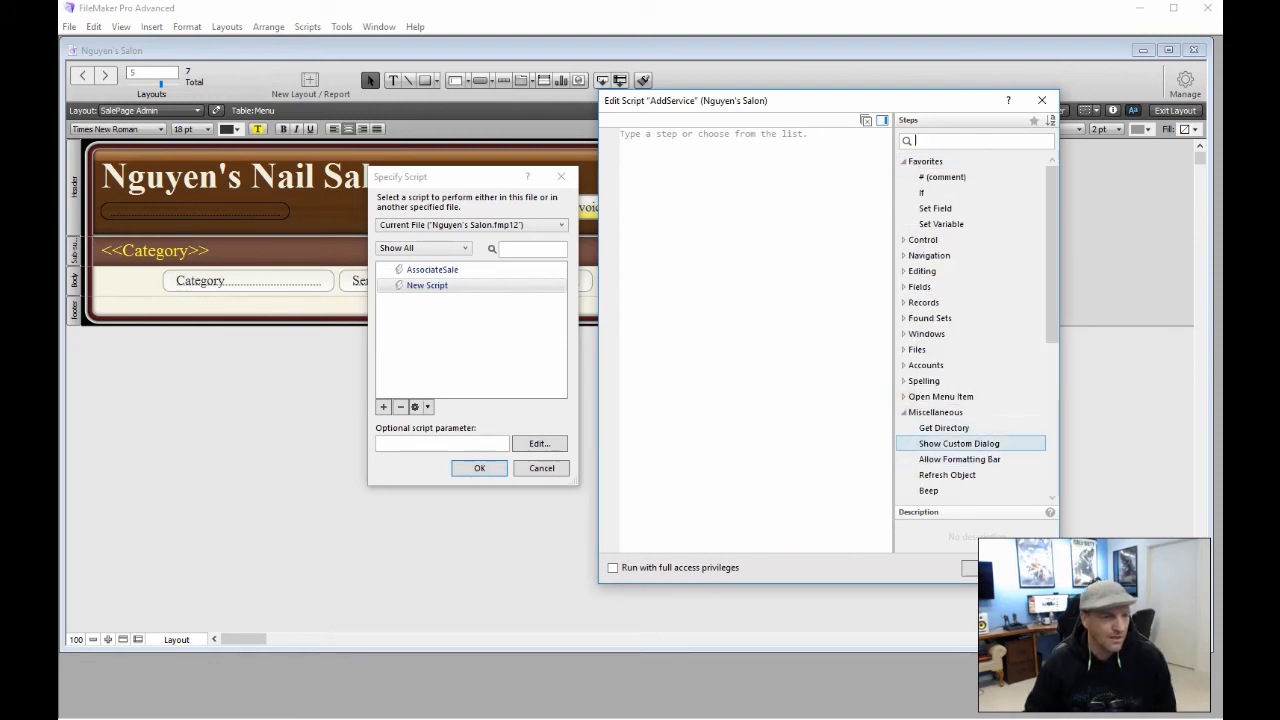
{"action": "double_click", "coordinate": [945, 443]}
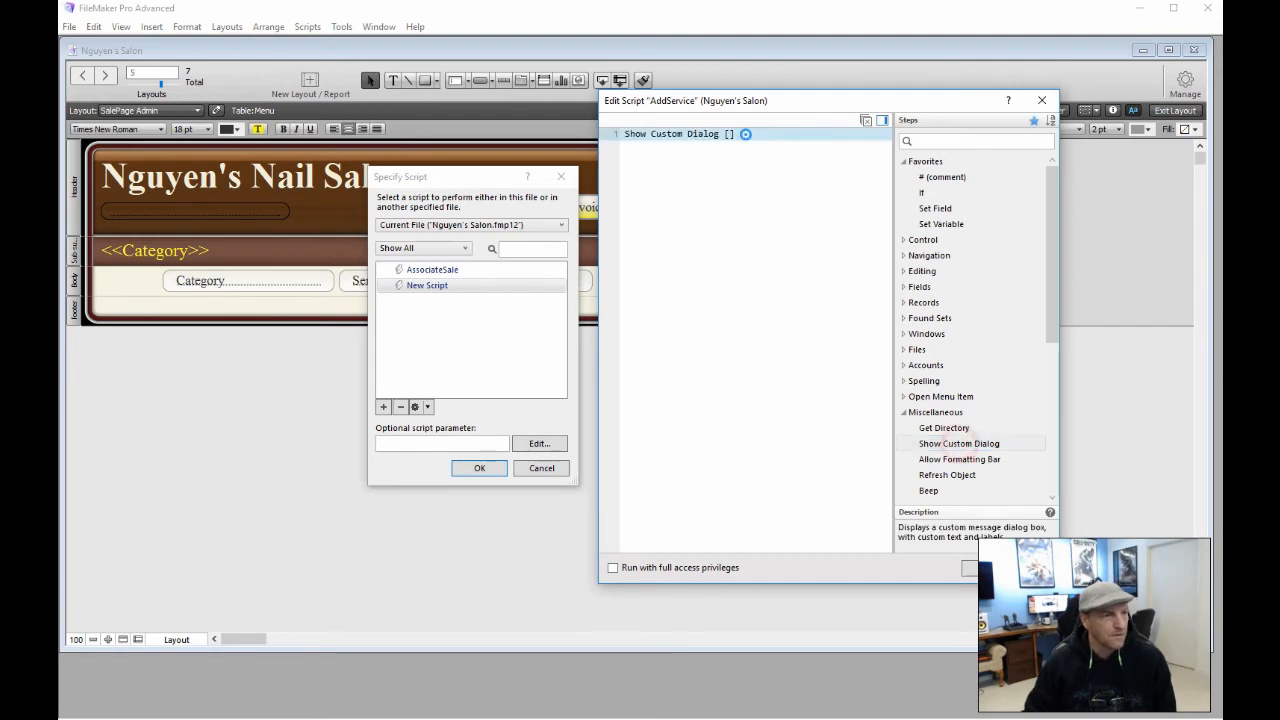
Title the custom dialog 'Add Services' with the message 'Confirm additional services'
{"action": "left_click", "coordinate": [745, 133]}
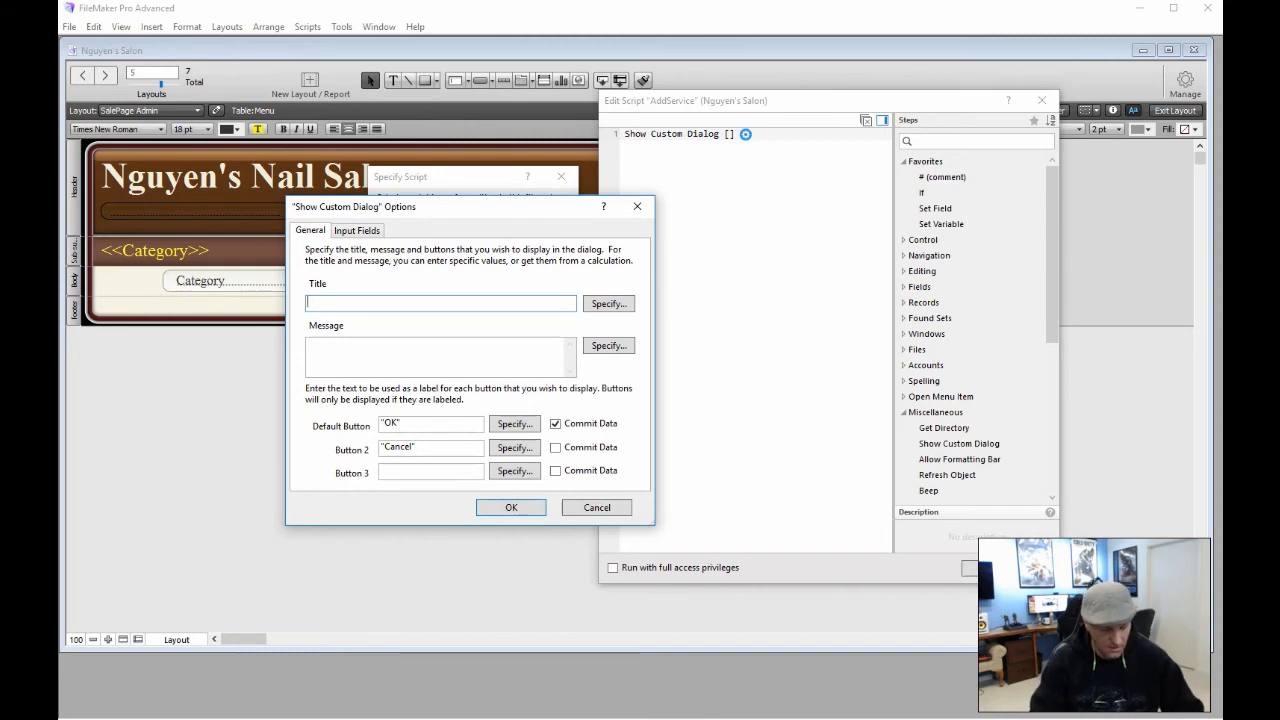
{"action": "type", "text": "Add"}
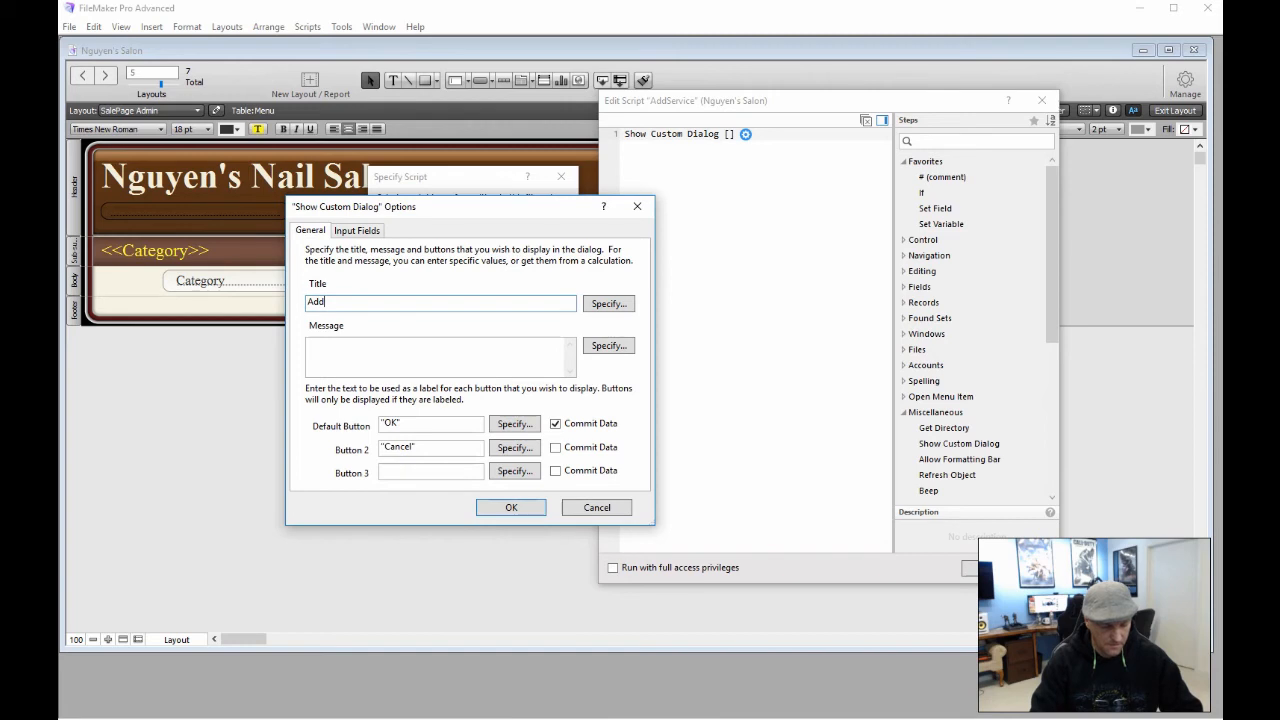
{"action": "type", "text": " Servi"}
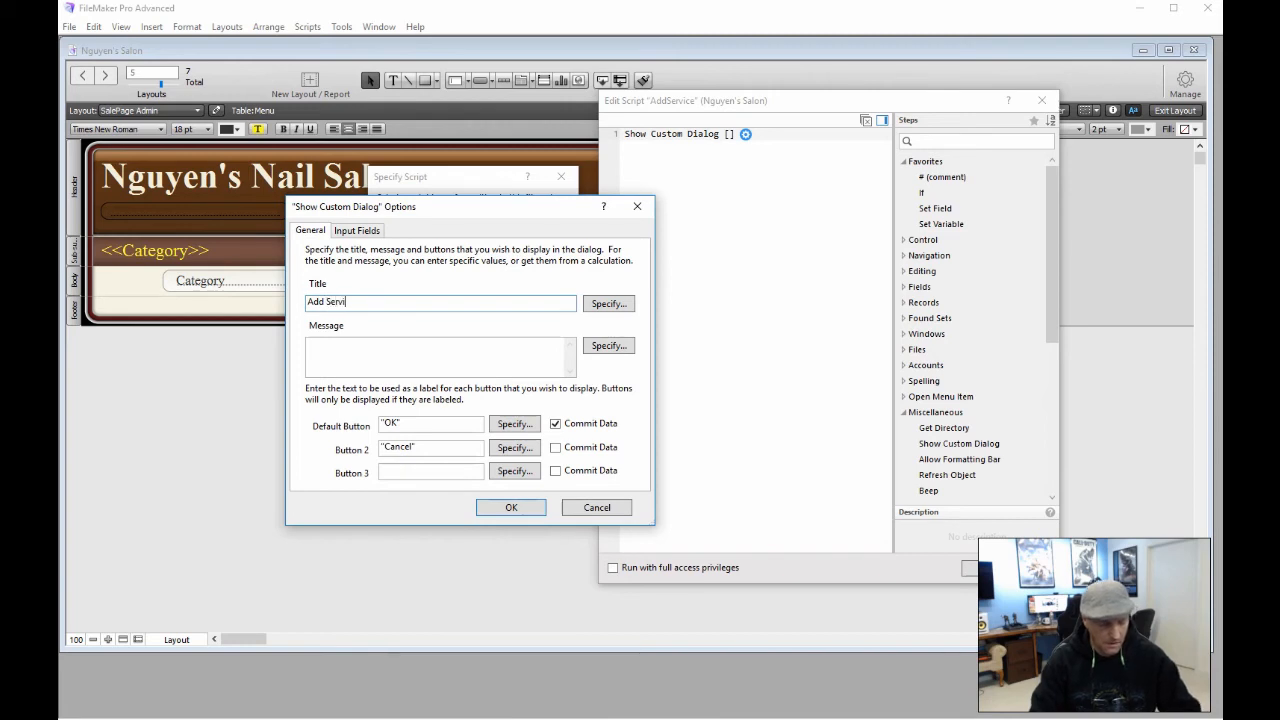
{"action": "type", "text": "ces"}
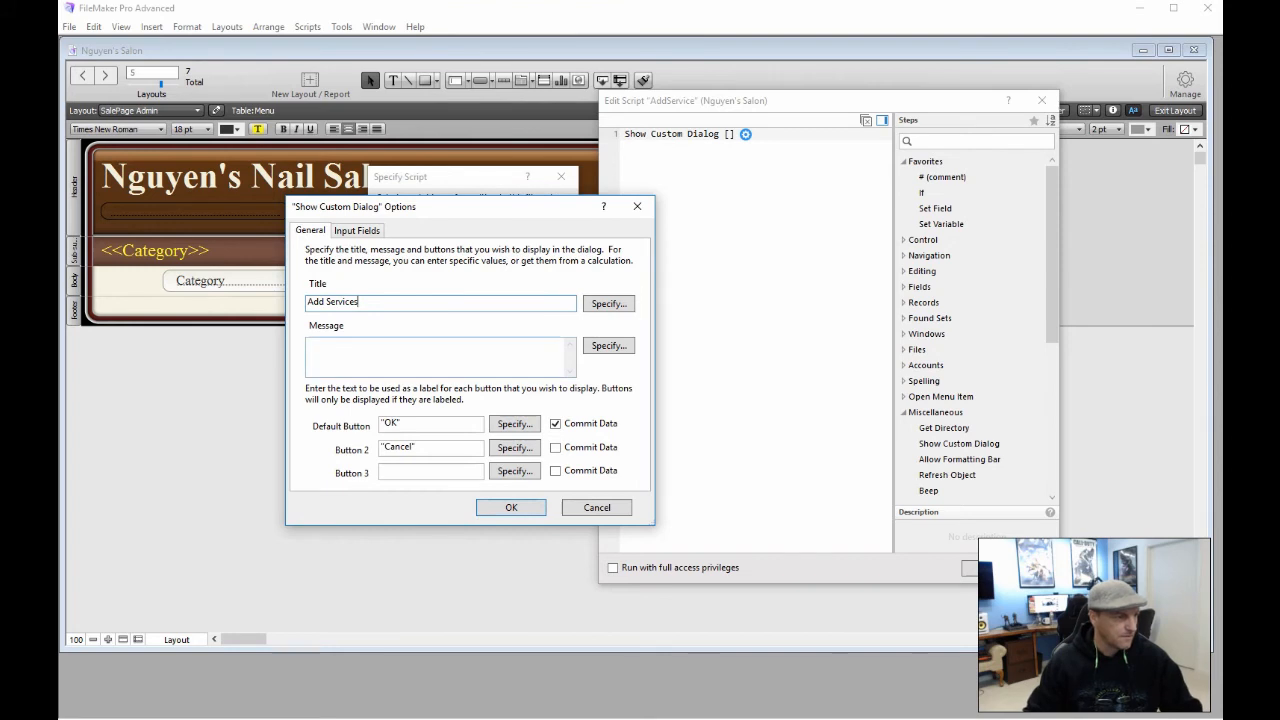
{"action": "left_click", "coordinate": [371, 350]}
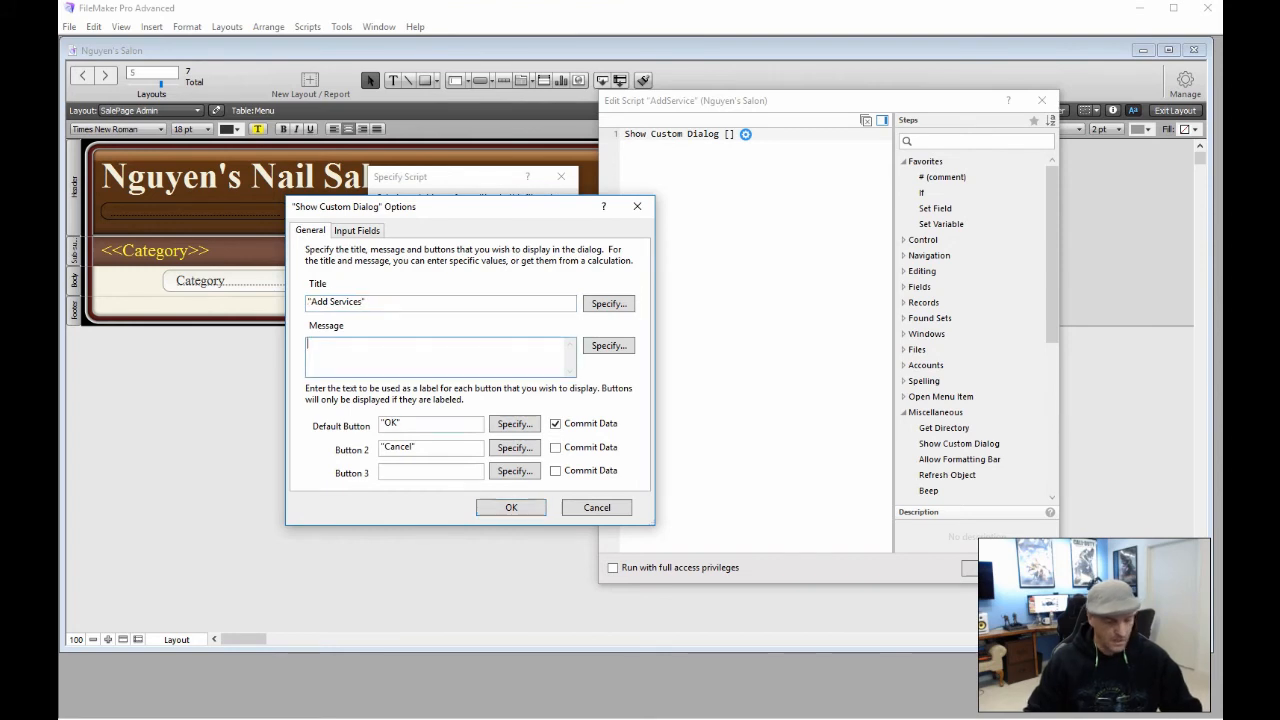
{"action": "type", "text": "Confirm"}
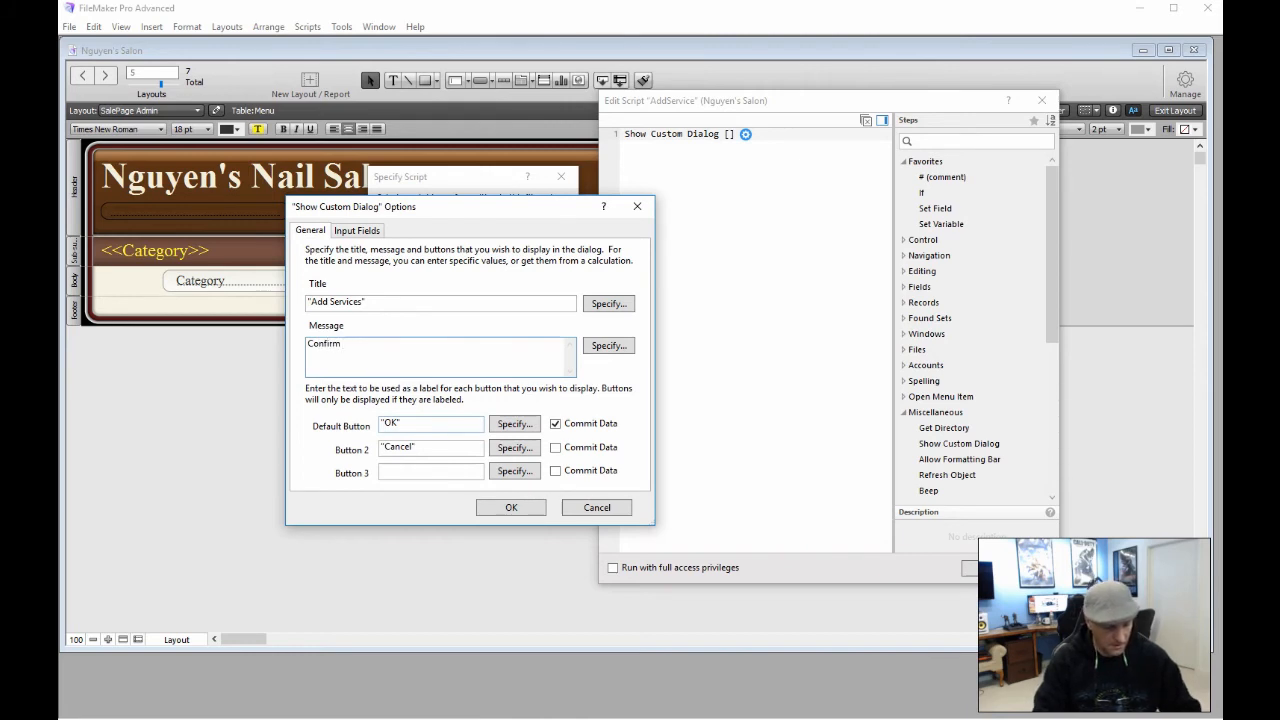
{"action": "type", "text": "ad"}
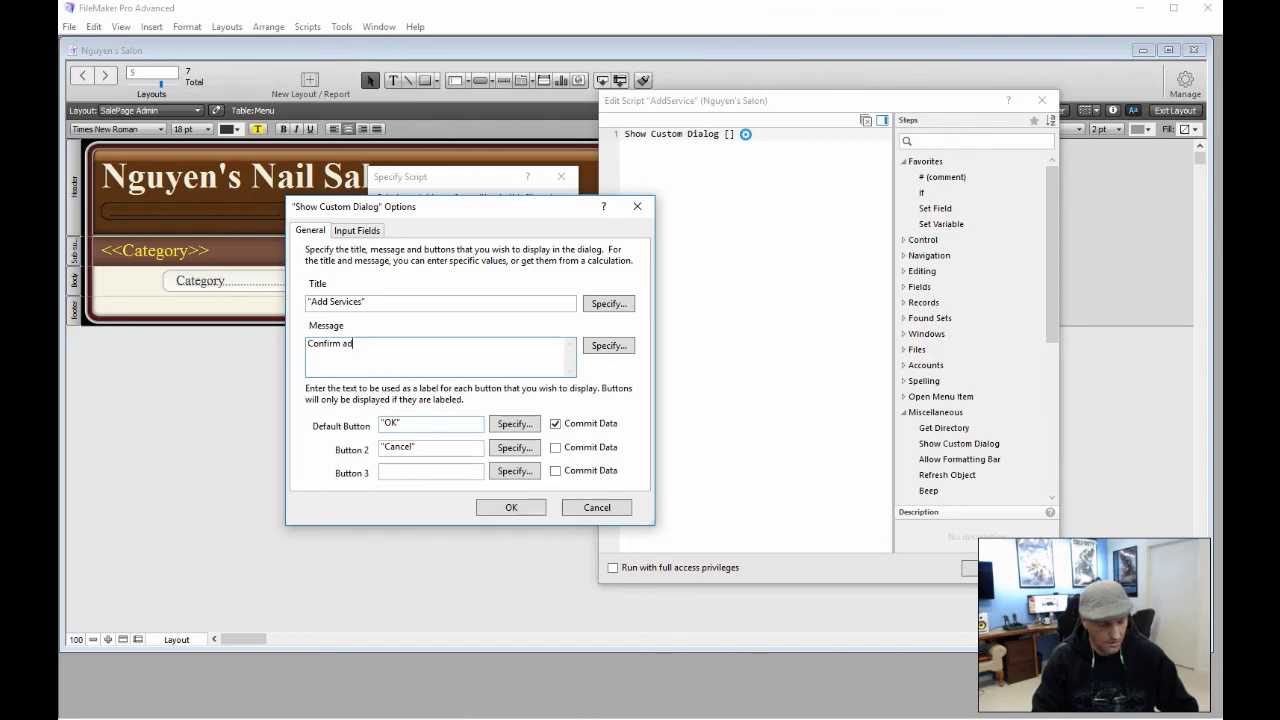
{"action": "type", "text": "ditional s"}
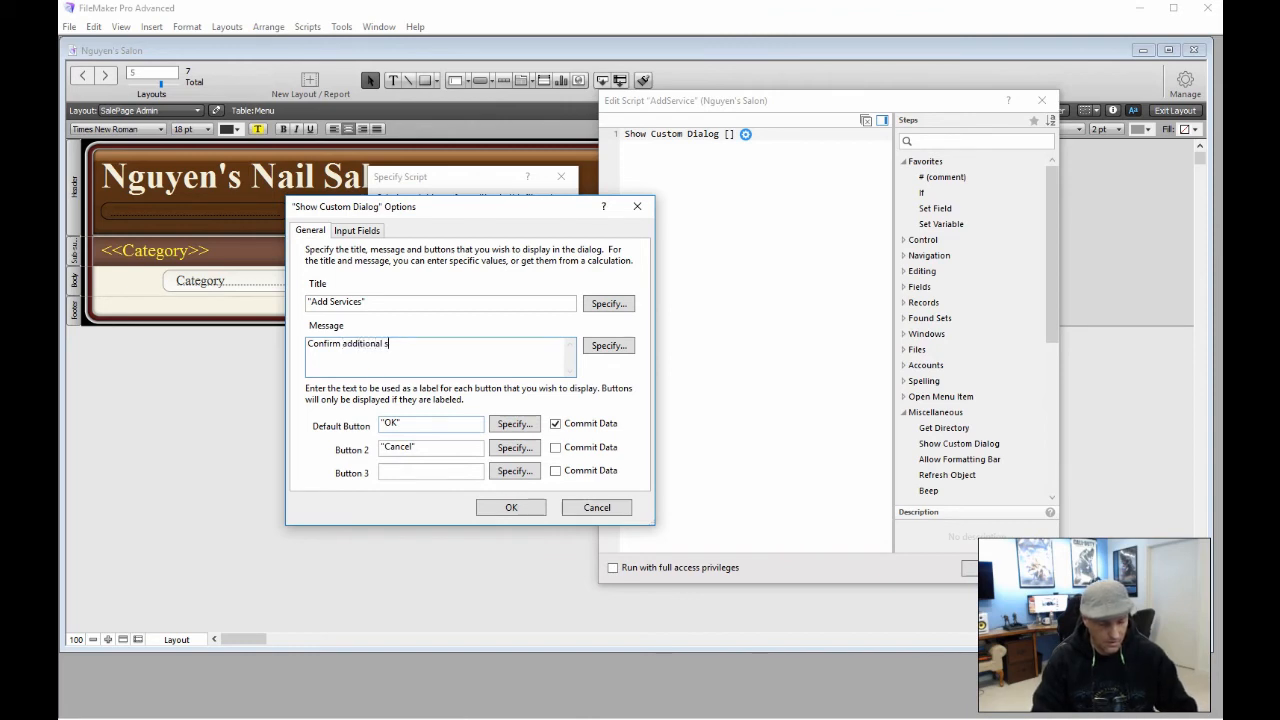
{"action": "type", "text": "ervices"}
{"action": "key", "text": "BackSpace"}
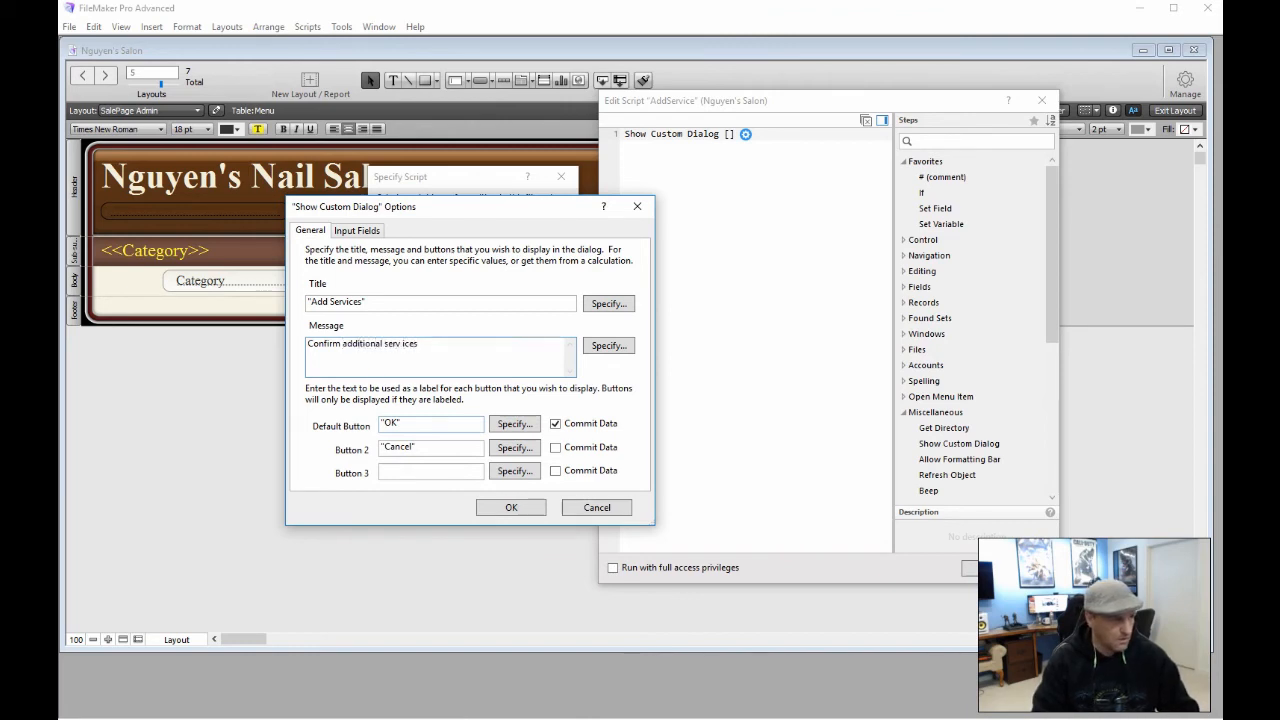
{"action": "key", "text": "BackSpace"}
{"action": "key", "text": "BackSpace"}
{"action": "key", "text": "BackSpace"}
{"action": "key", "text": "BackSpace"}
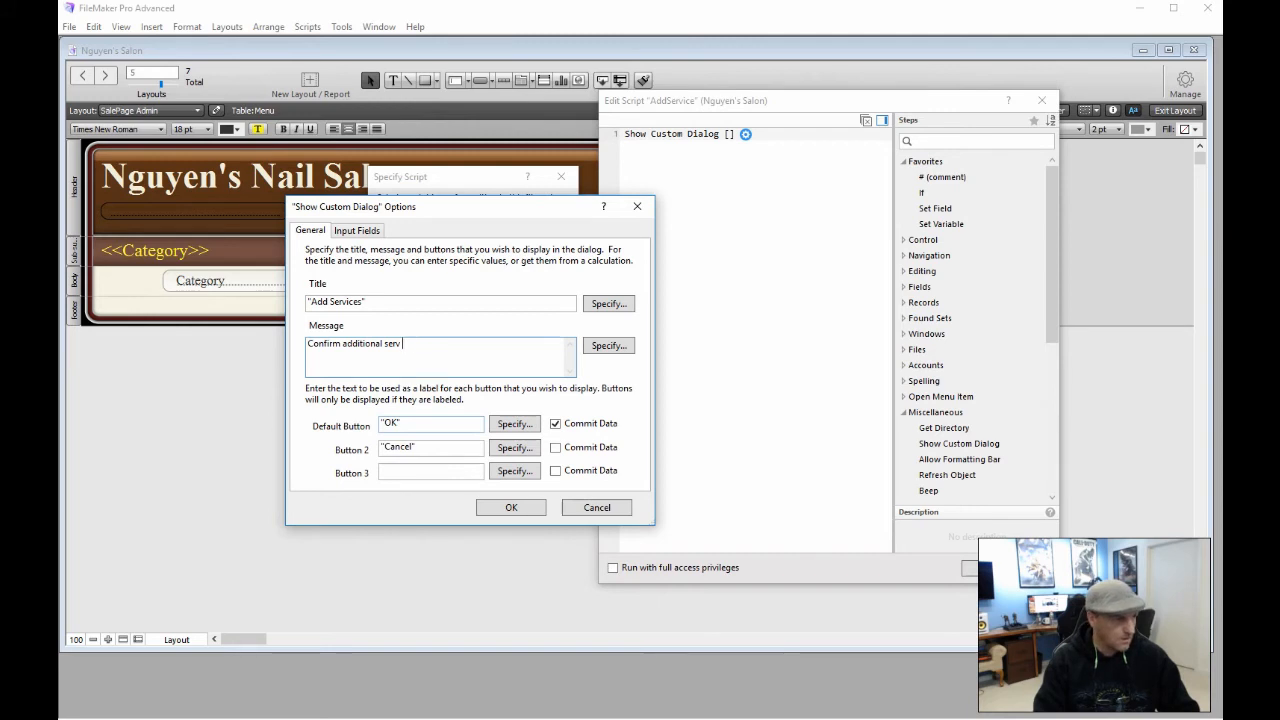
{"action": "type", "text": "ices"}
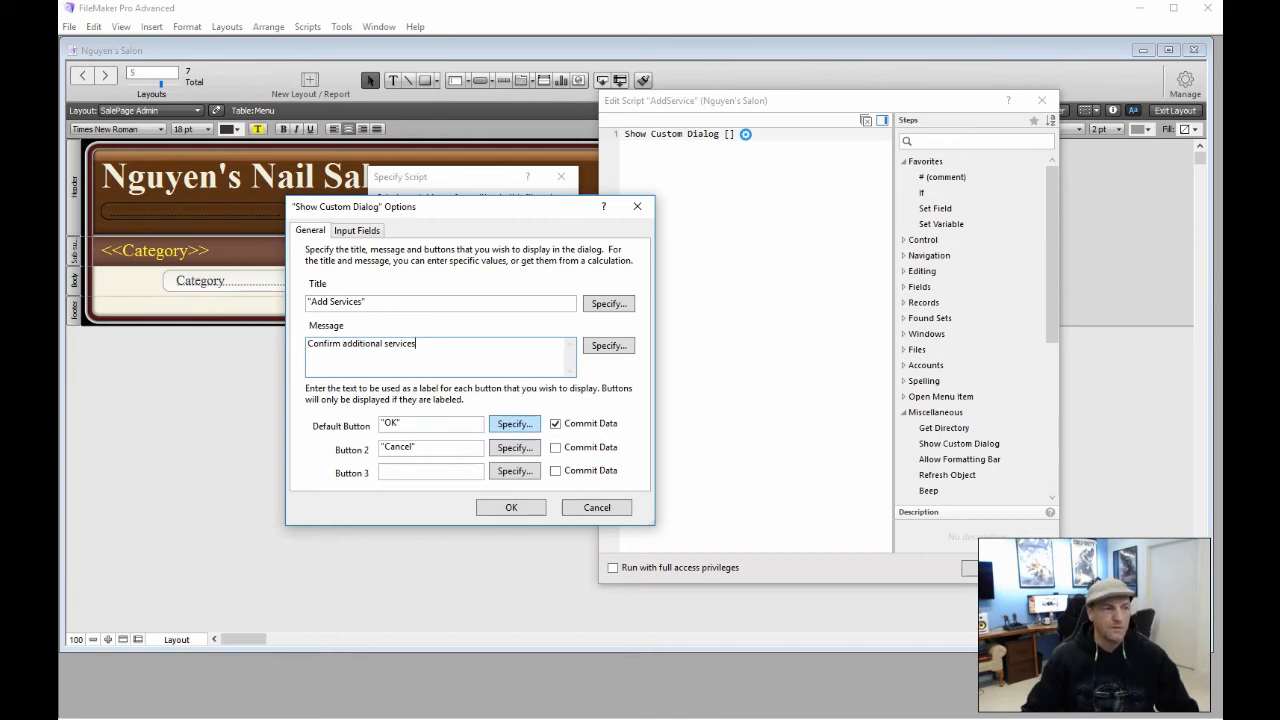
{"action": "left_click", "coordinate": [514, 424]}
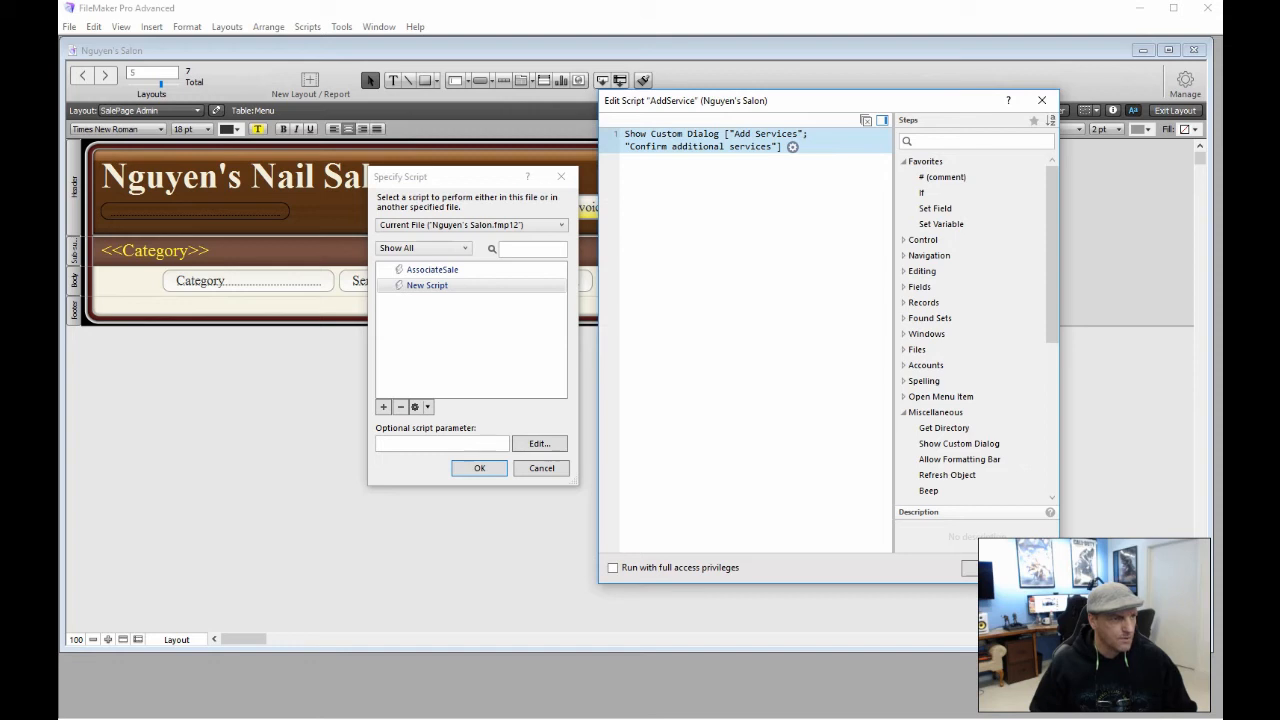
Add a Set Variable step storing Menu::Price in $price
{"action": "left_click", "coordinate": [686, 174]}
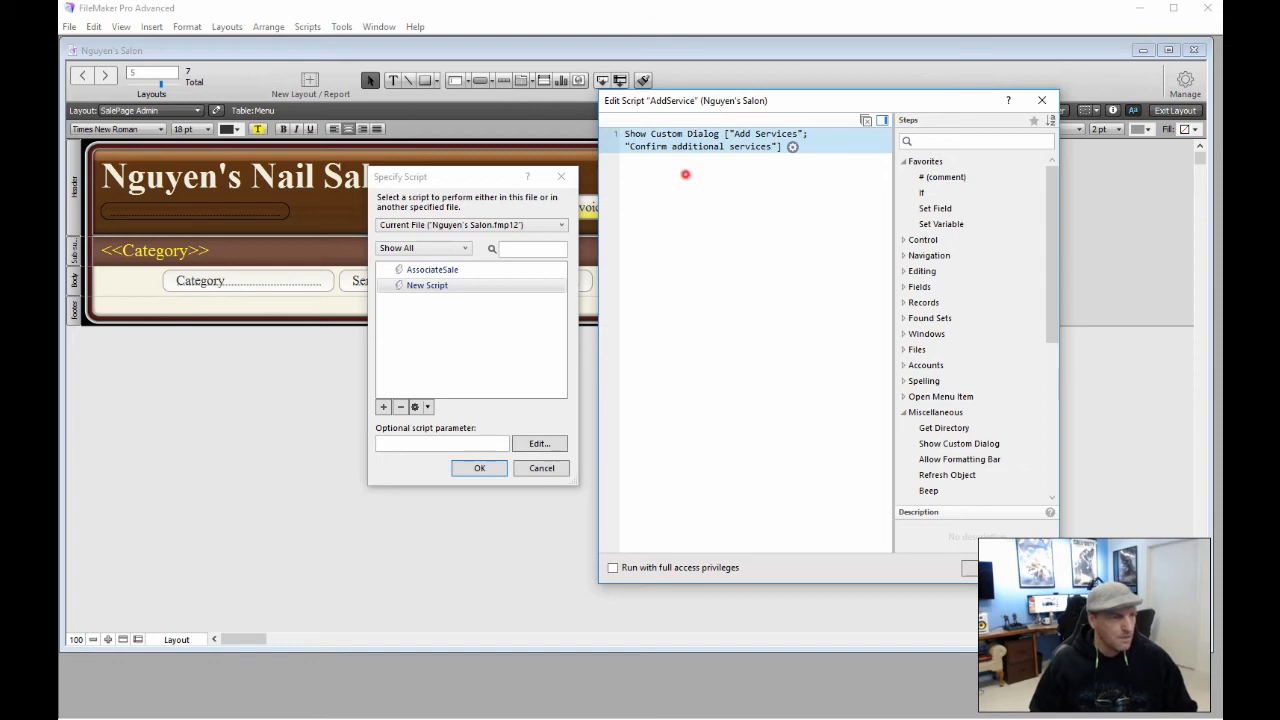
{"action": "left_click", "coordinate": [705, 171]}
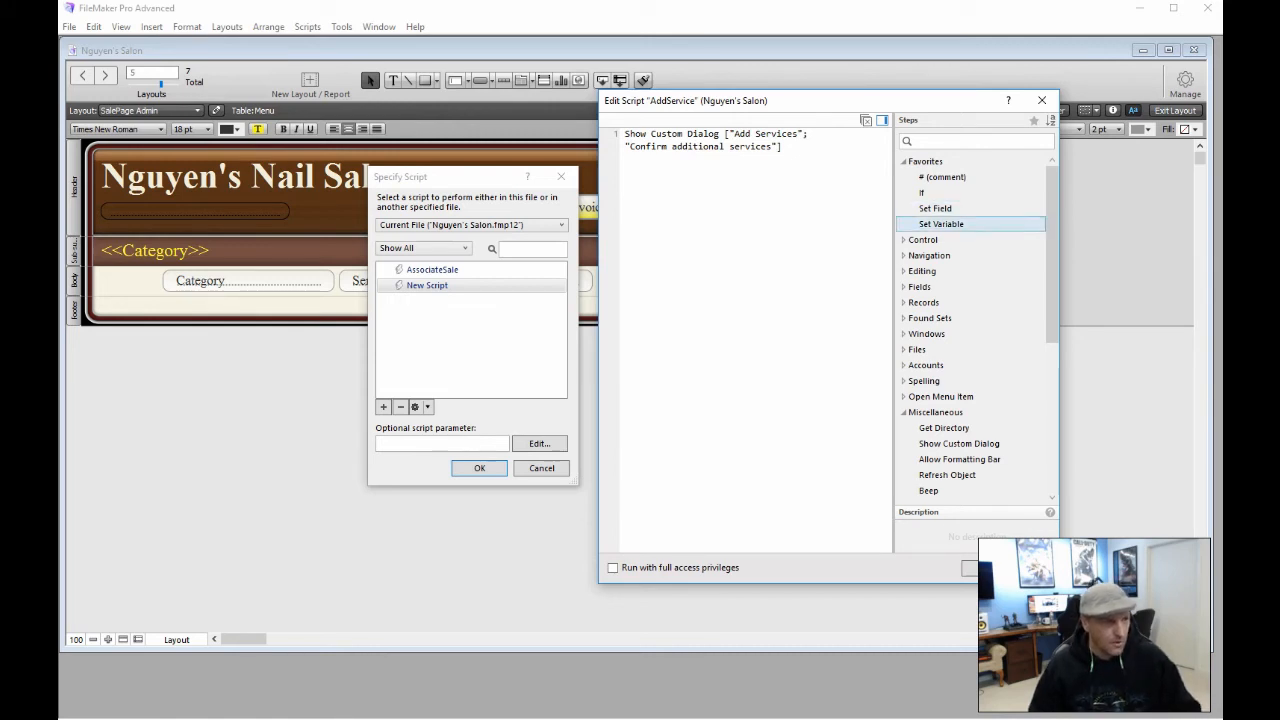
{"action": "double_click", "coordinate": [941, 224]}
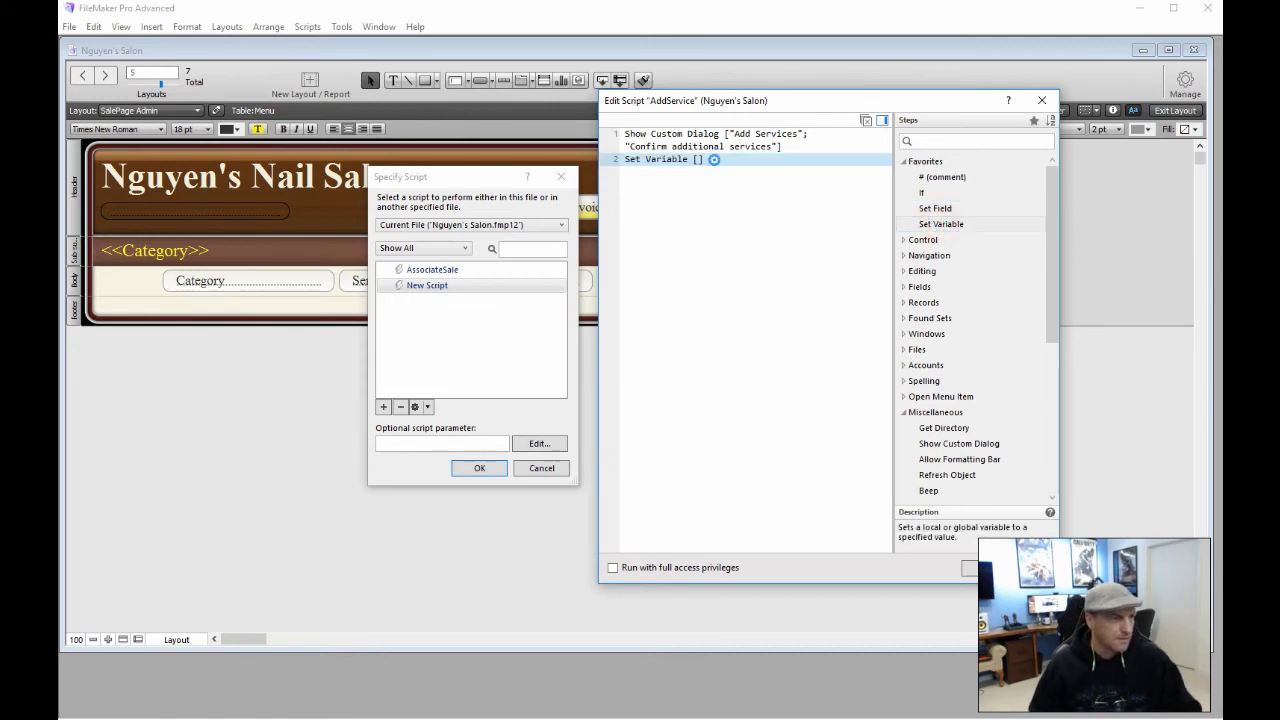
{"action": "left_click", "coordinate": [715, 160]}
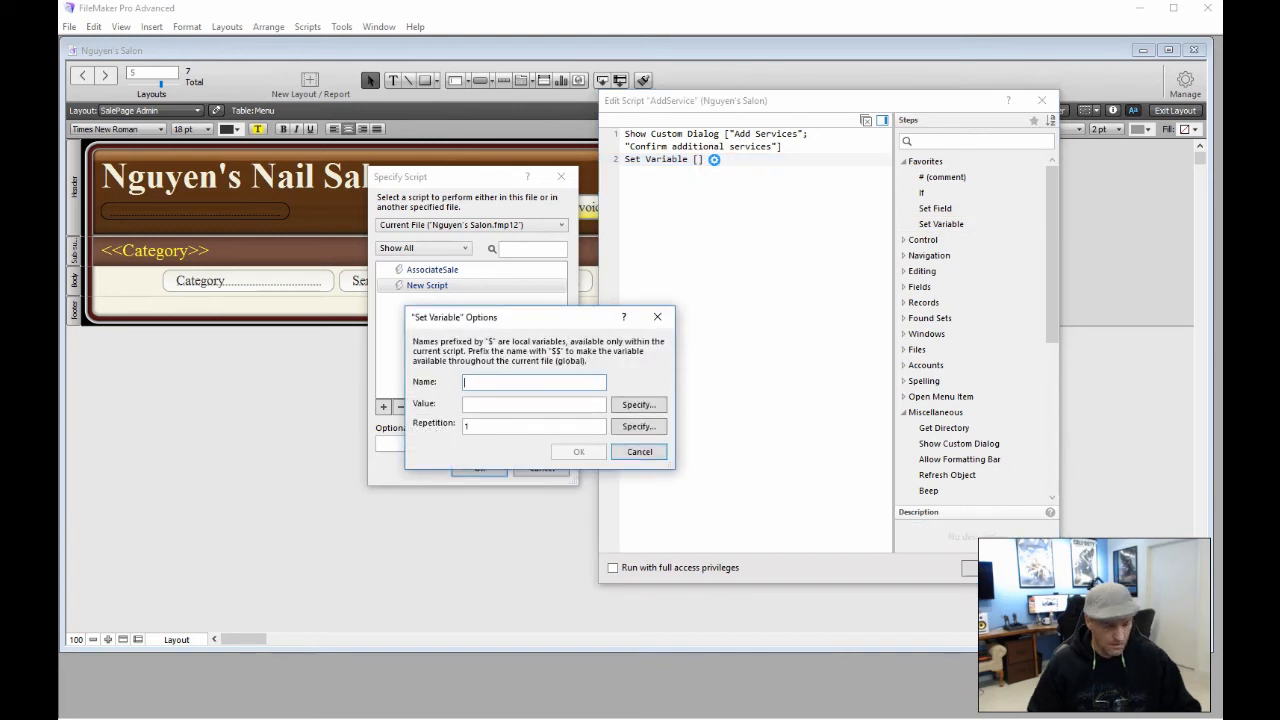
{"action": "type", "text": "price"}
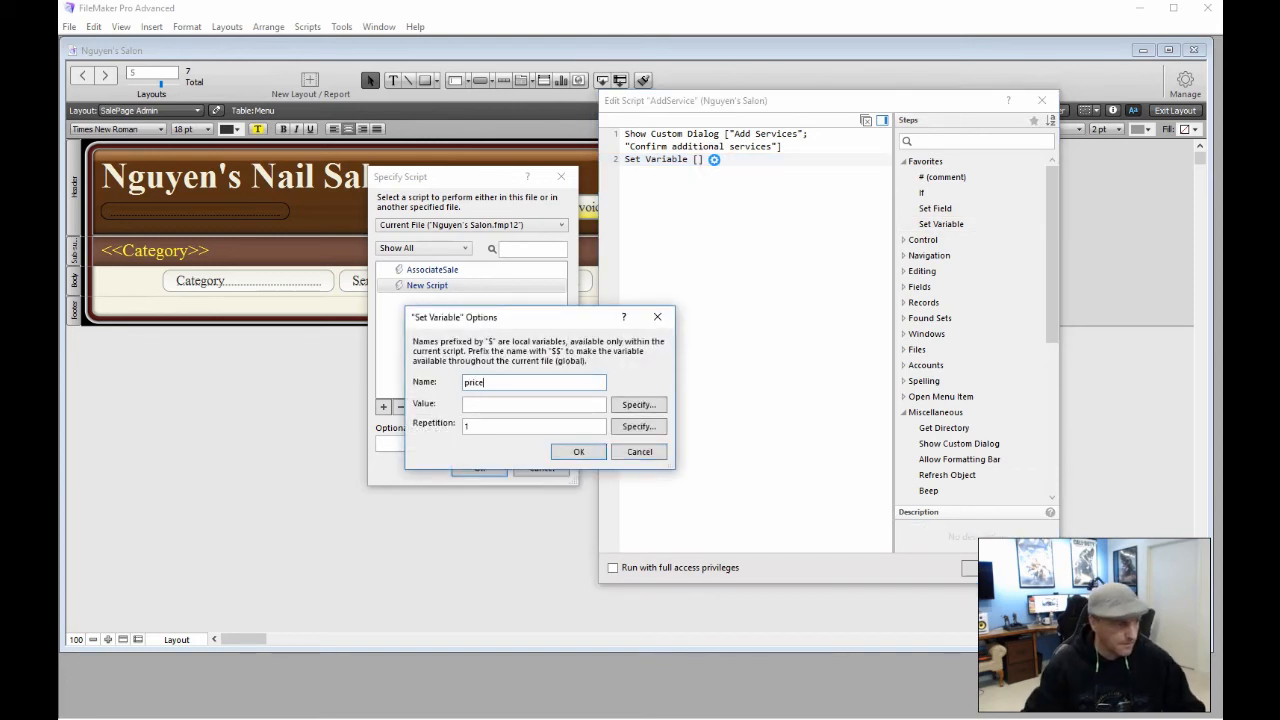
{"action": "left_click", "coordinate": [638, 404]}
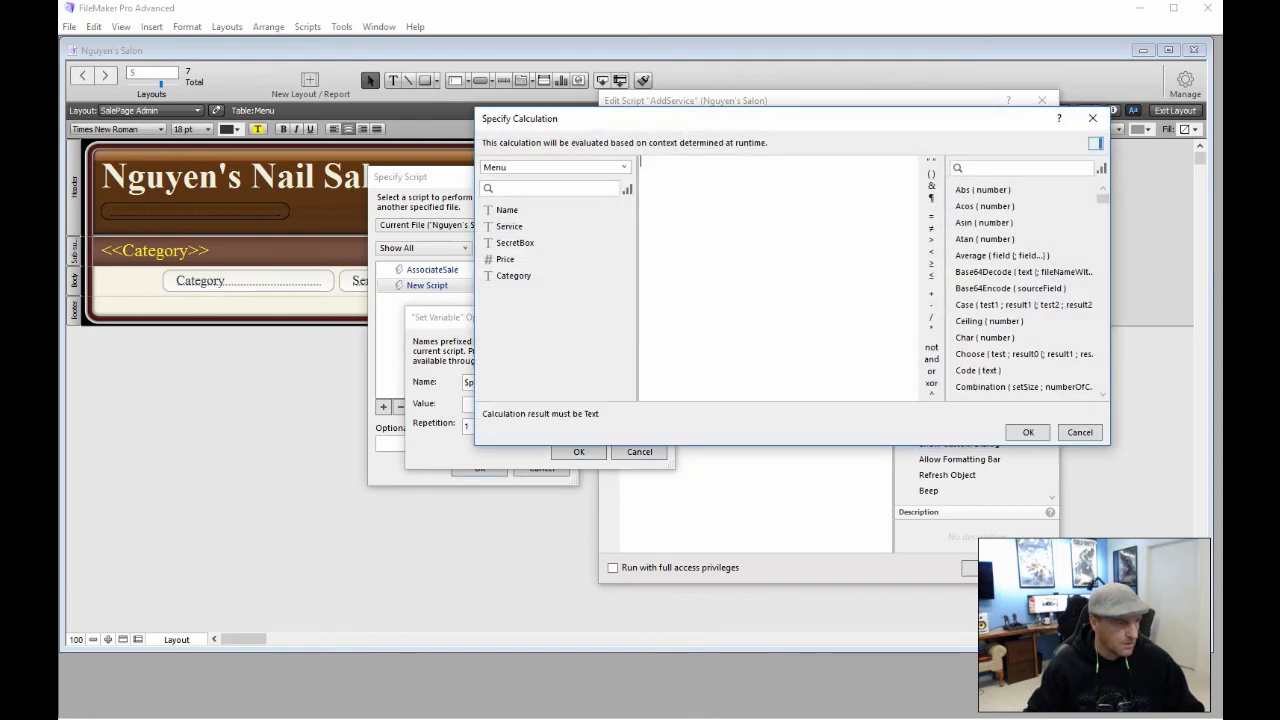
{"action": "double_click", "coordinate": [505, 259]}
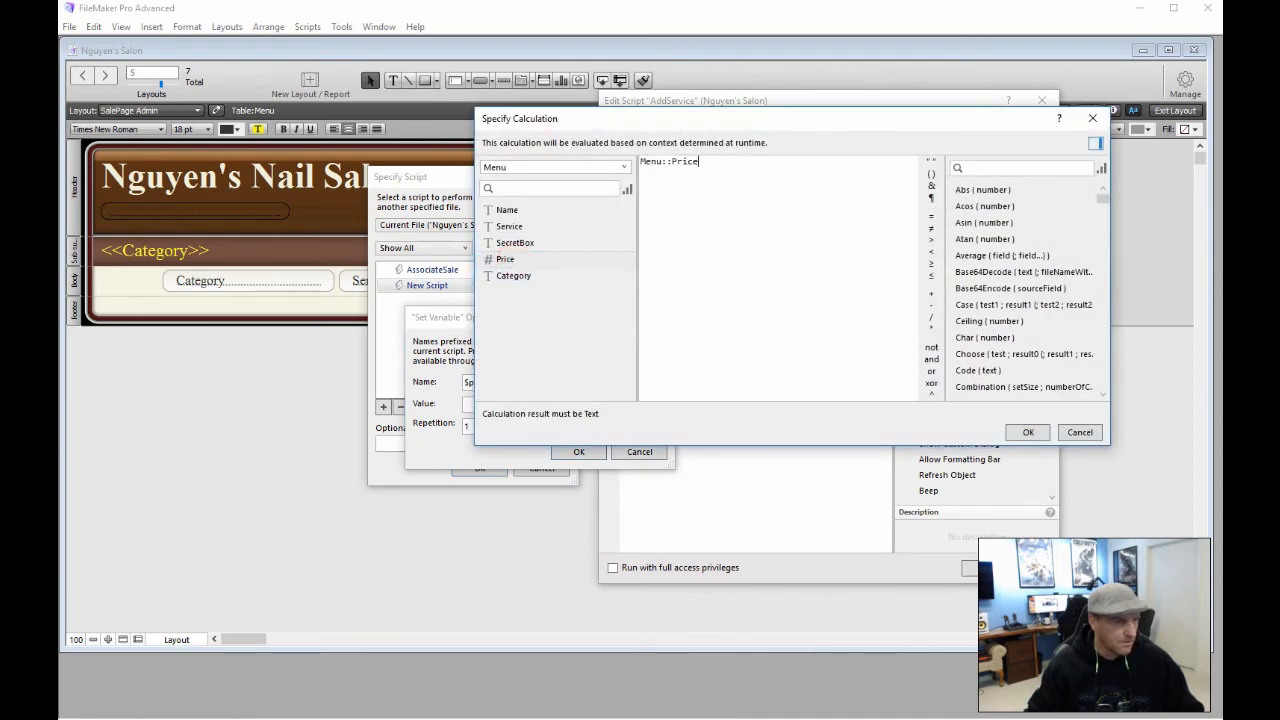
{"action": "left_click", "coordinate": [1016, 432]}
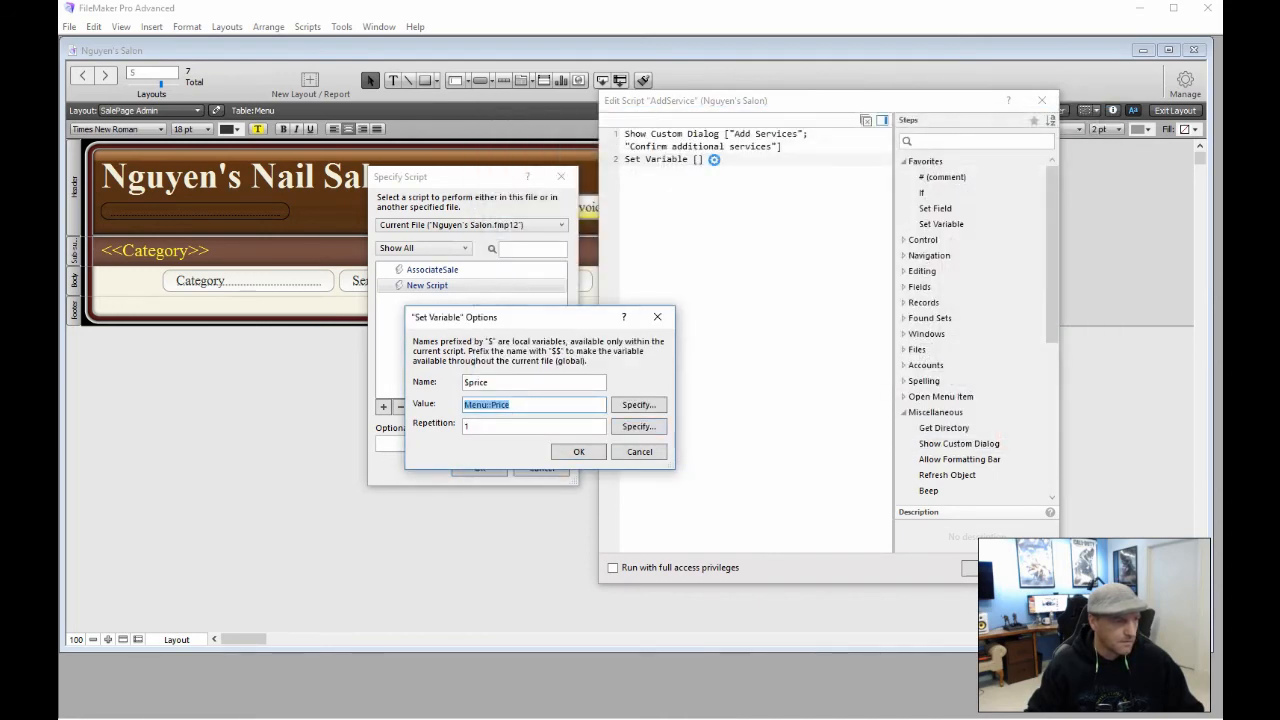
{"action": "left_click", "coordinate": [586, 451]}
Add a second Set Variable step storing Menu::Service in $service
{"action": "left_click", "coordinate": [683, 223]}
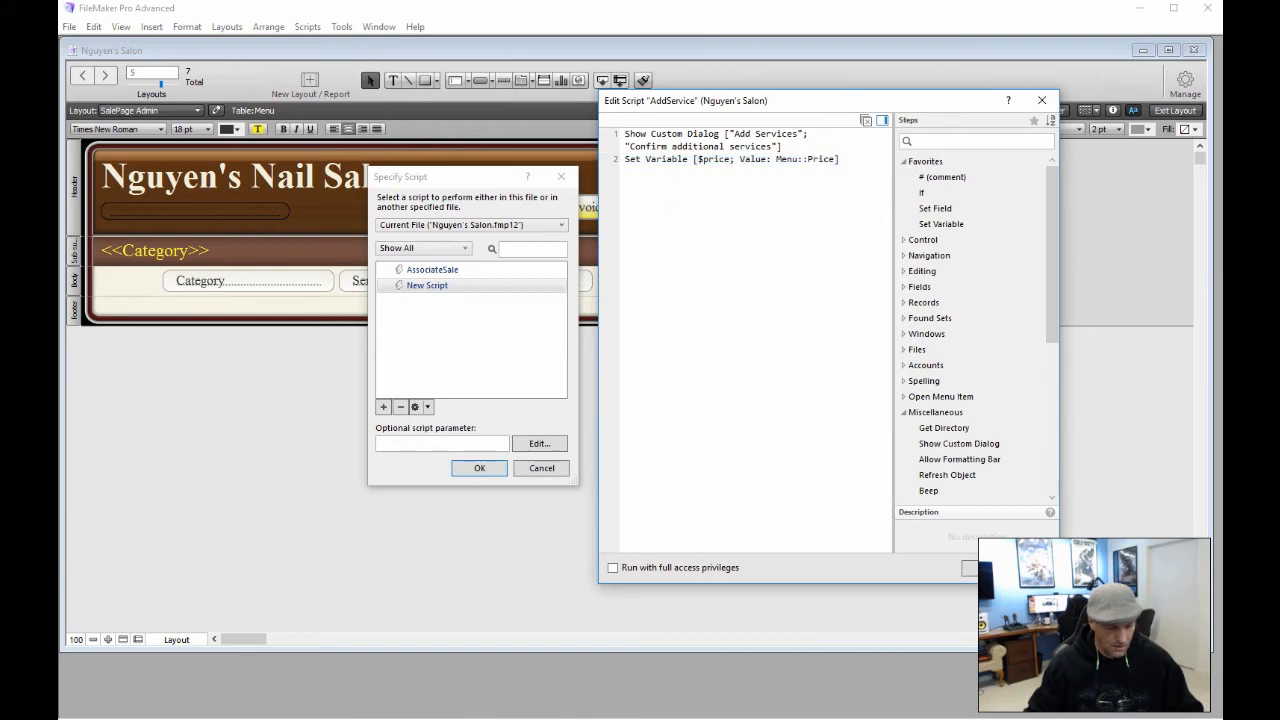
{"action": "type", "text": "Set"}
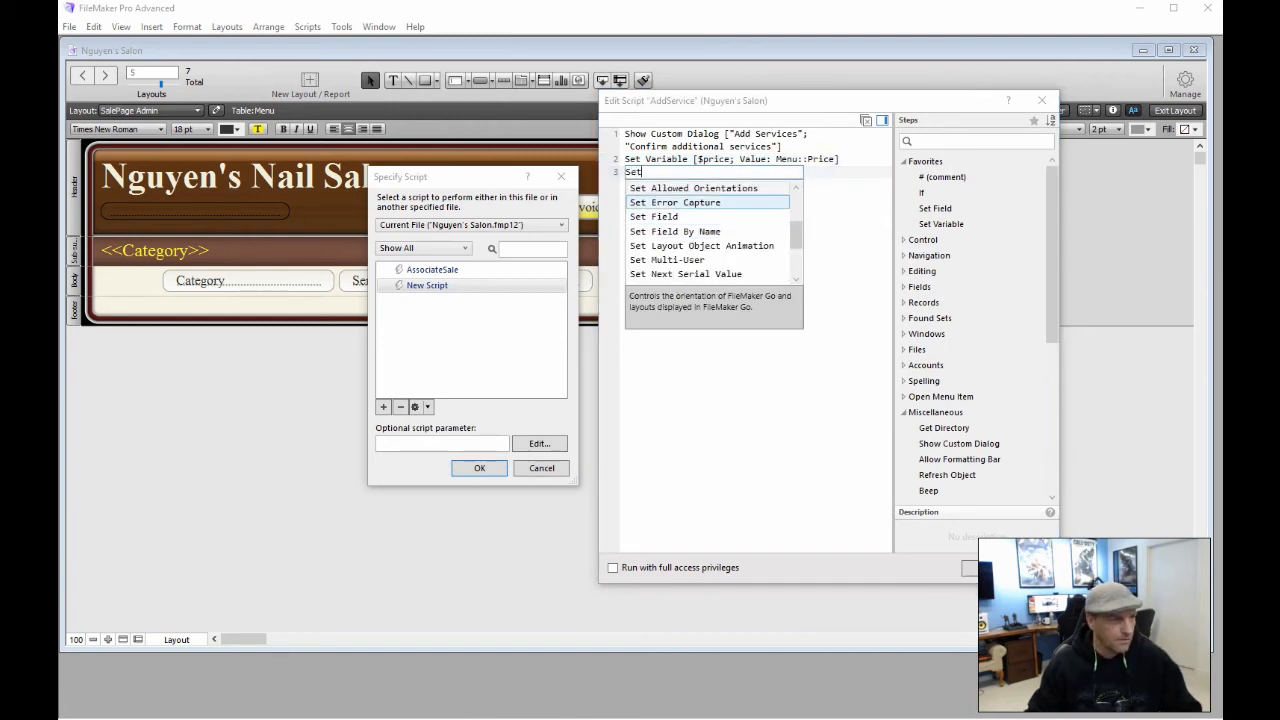
{"action": "key", "text": "Down"}
{"action": "key", "text": "Down"}
{"action": "key", "text": "Down"}
{"action": "key", "text": "Down"}
{"action": "key", "text": "Down"}
{"action": "key", "text": "Down"}
{"action": "key", "text": "Down"}
{"action": "key", "text": "Down"}
{"action": "key", "text": "Down"}
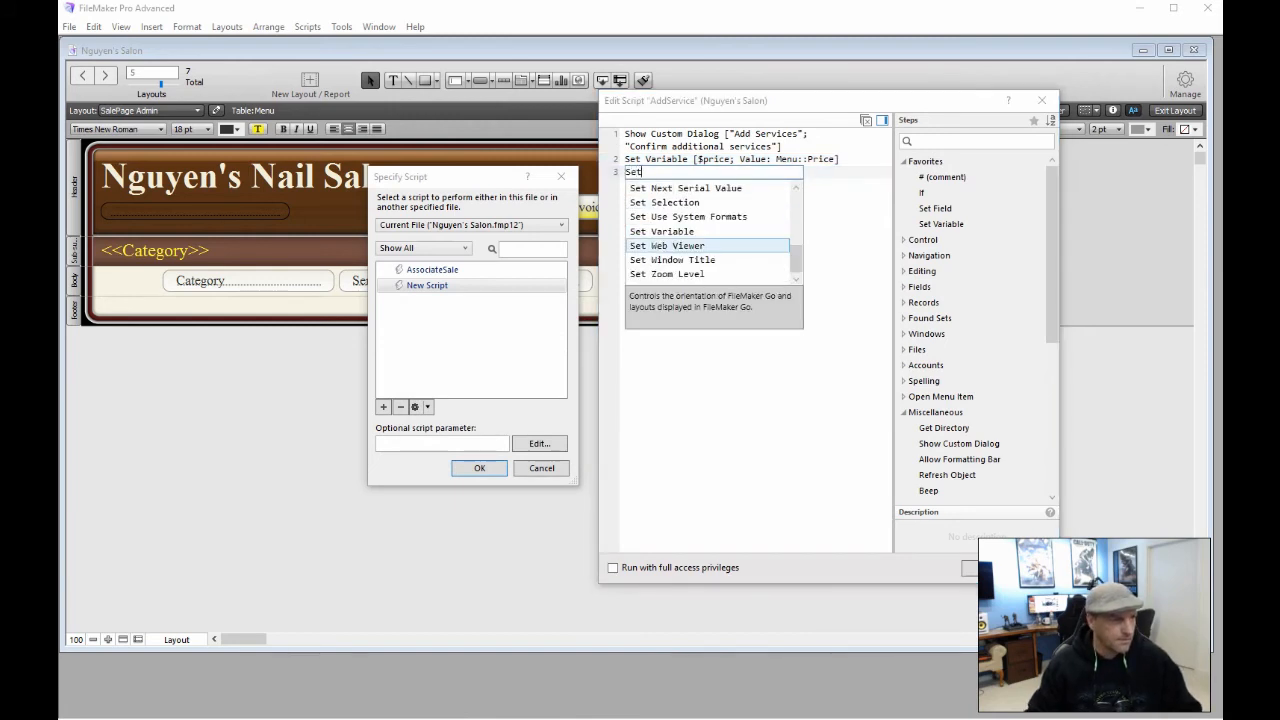
{"action": "key", "text": "Up"}
{"action": "key", "text": "Return"}
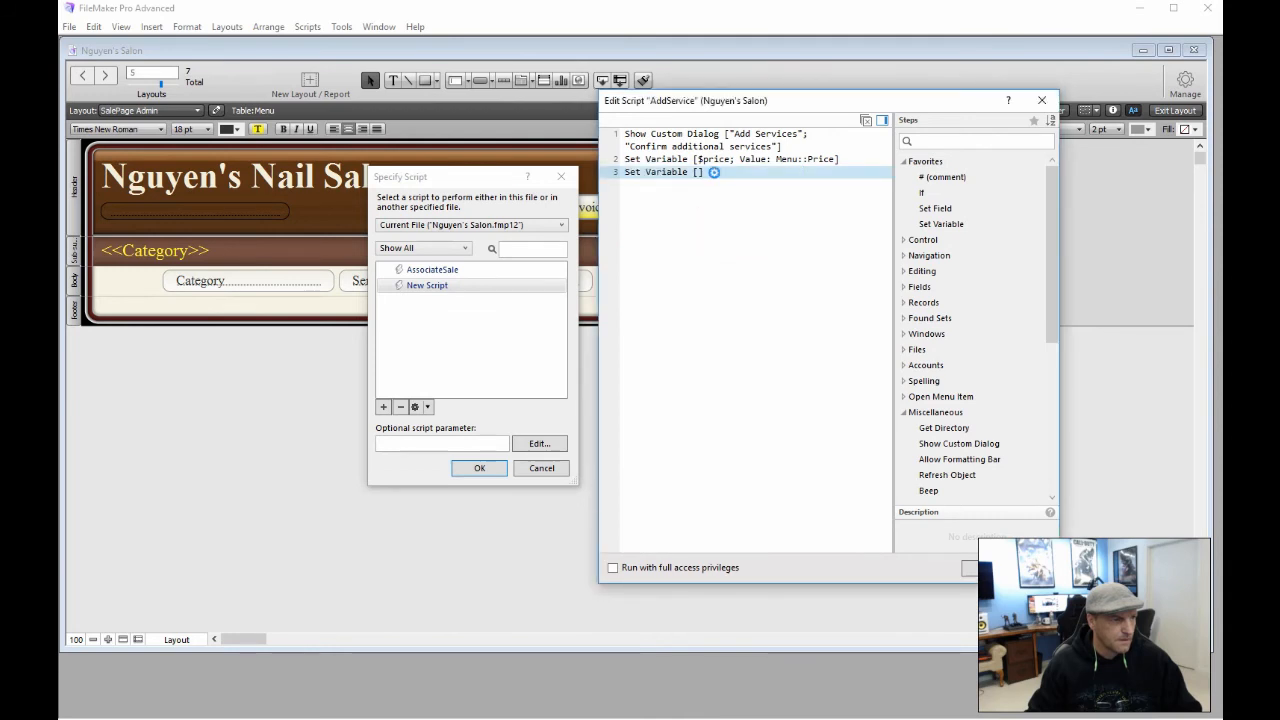
{"action": "key", "text": "Return"}
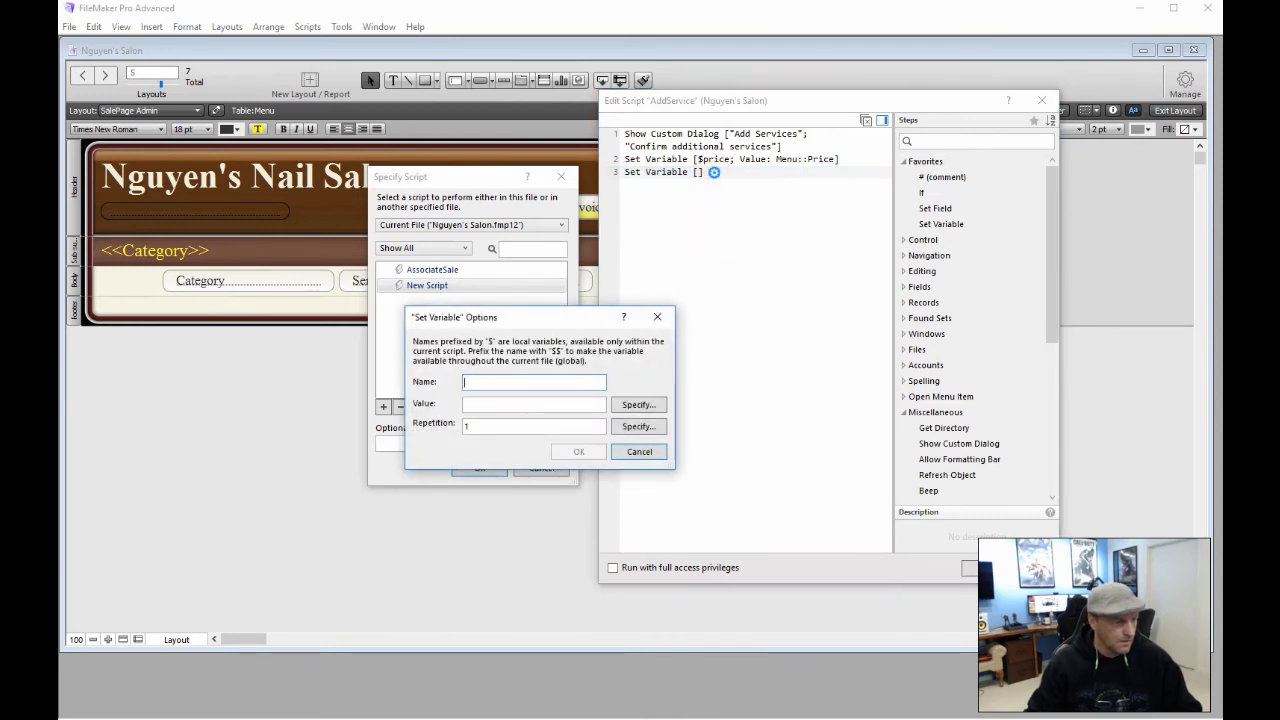
{"action": "type", "text": "ser"}
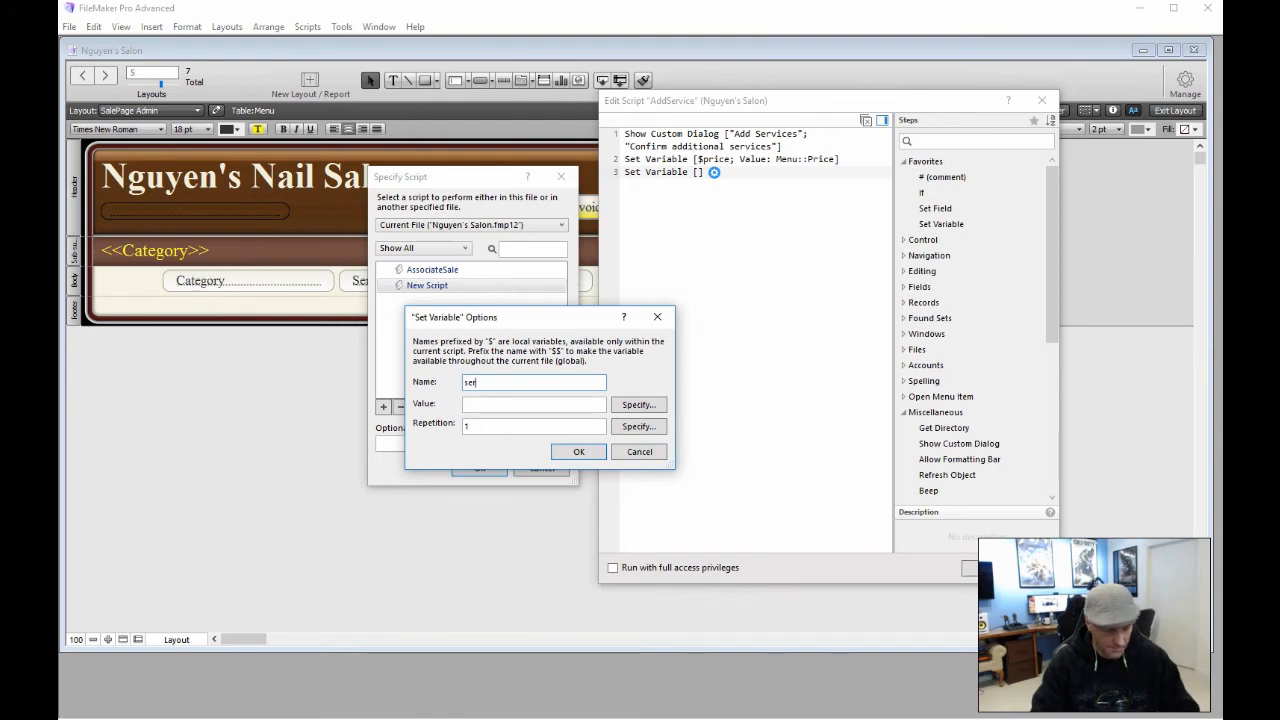
{"action": "type", "text": "vice"}
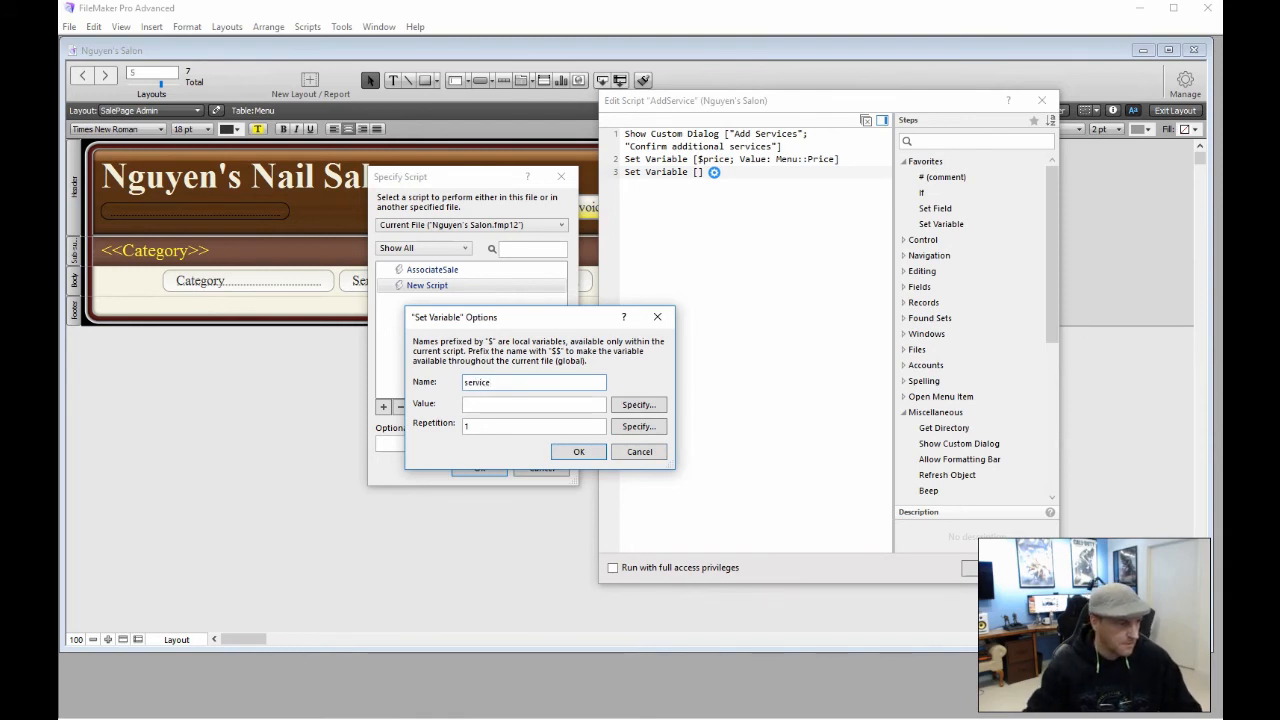
{"action": "left_click", "coordinate": [638, 404]}
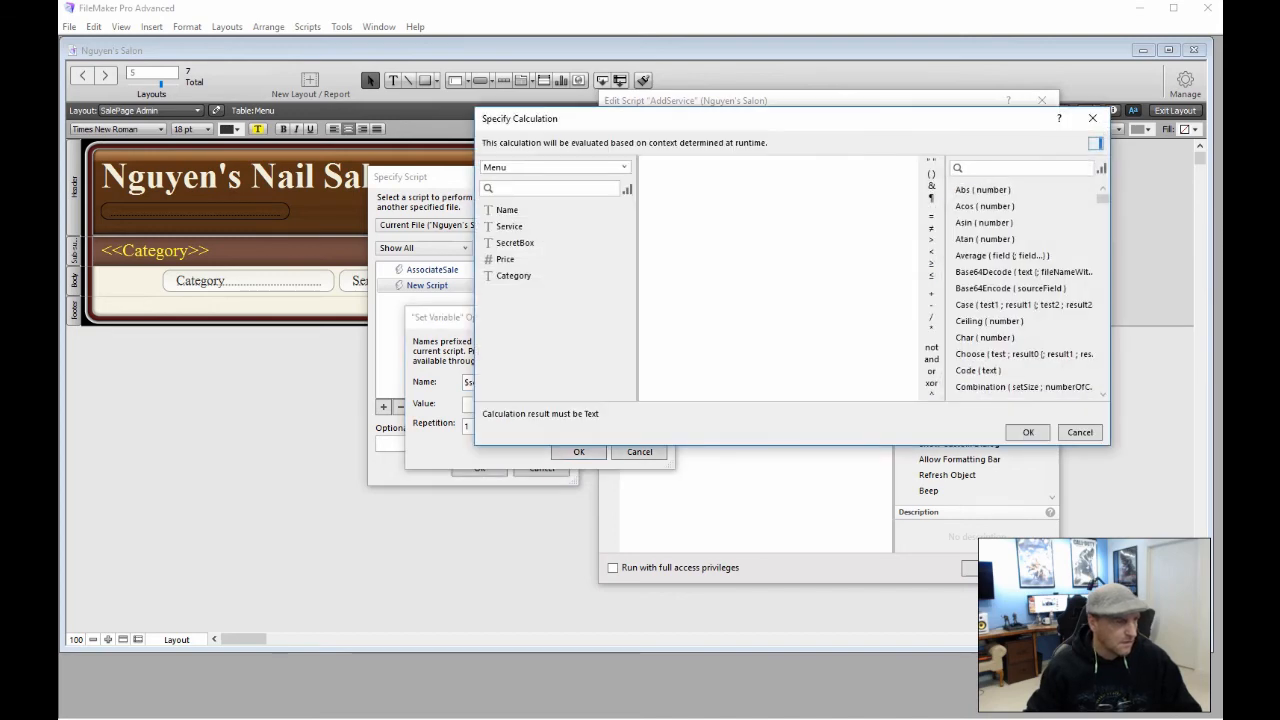
{"action": "double_click", "coordinate": [510, 226]}
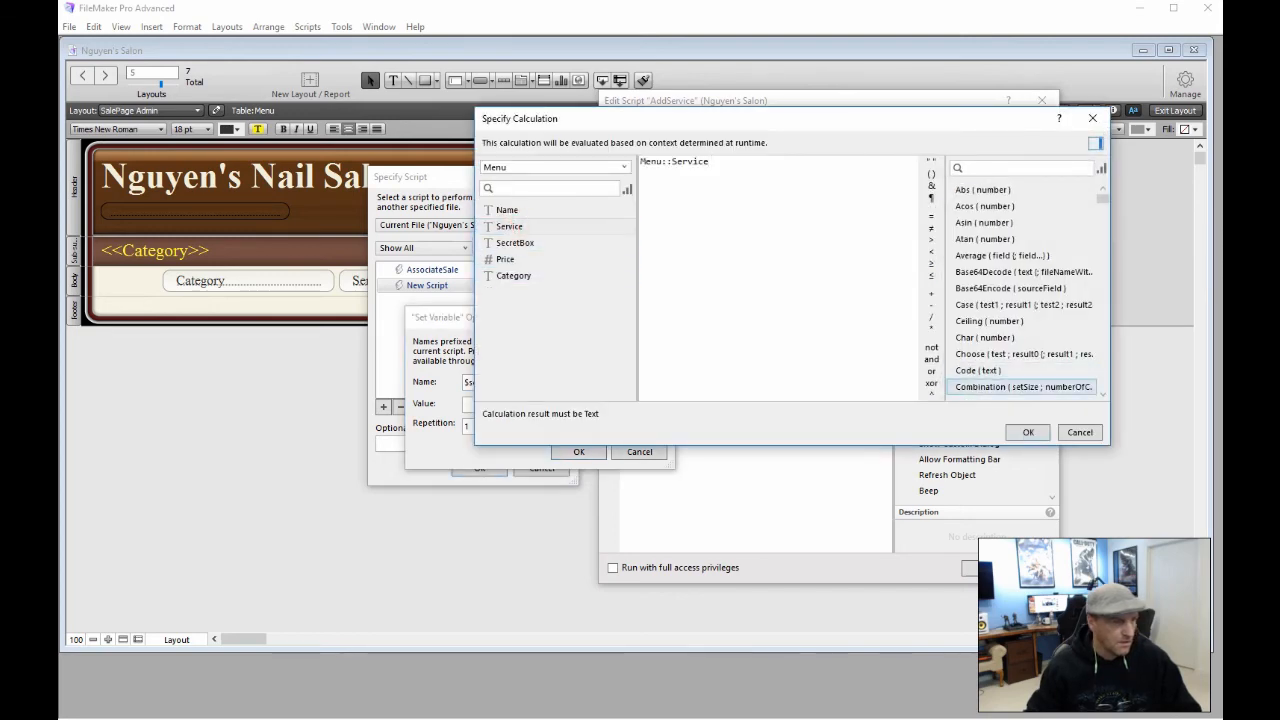
{"action": "left_click", "coordinate": [1027, 432]}
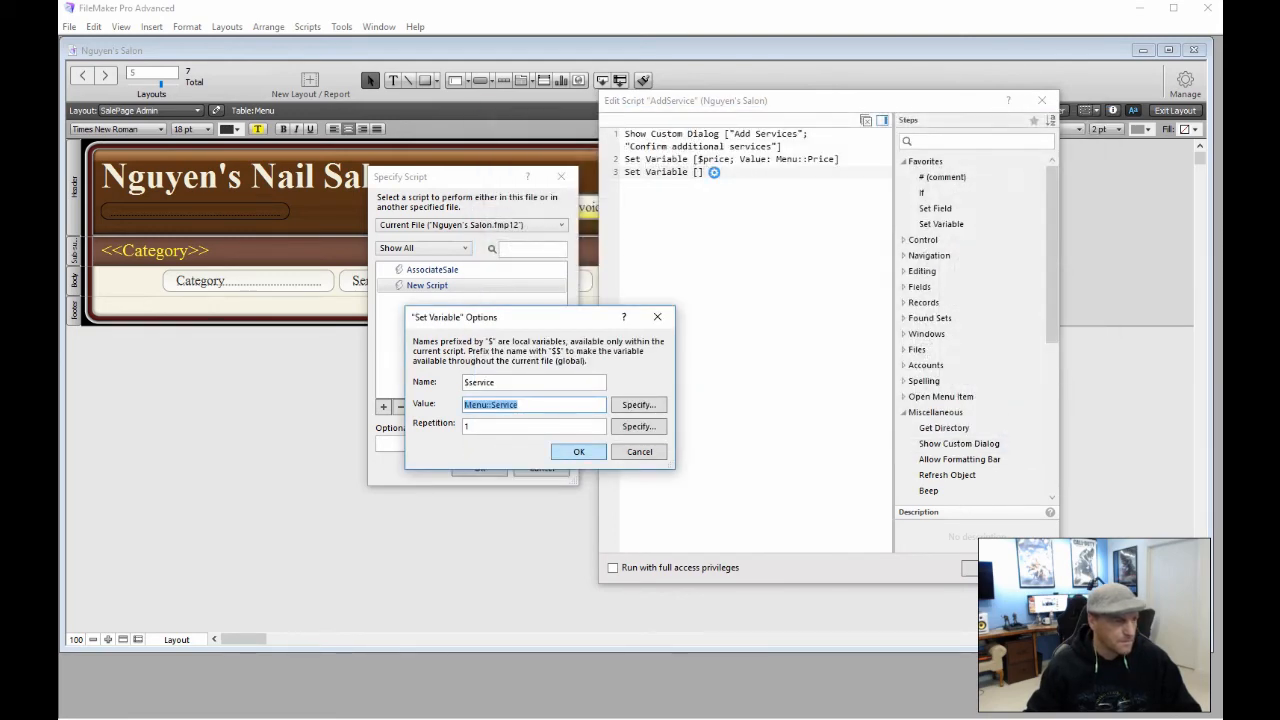
{"action": "left_click", "coordinate": [578, 451]}
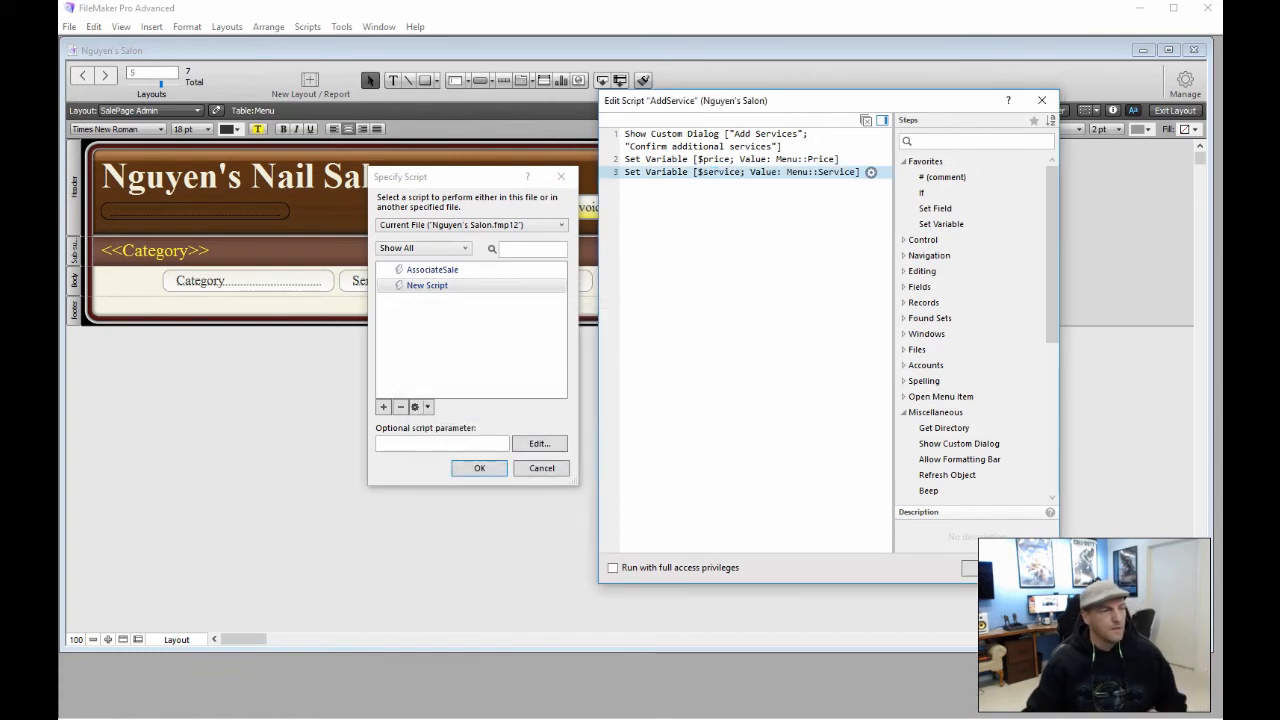
{"action": "left_click", "coordinate": [701, 211]}
{"action": "left_click", "coordinate": [699, 208]}
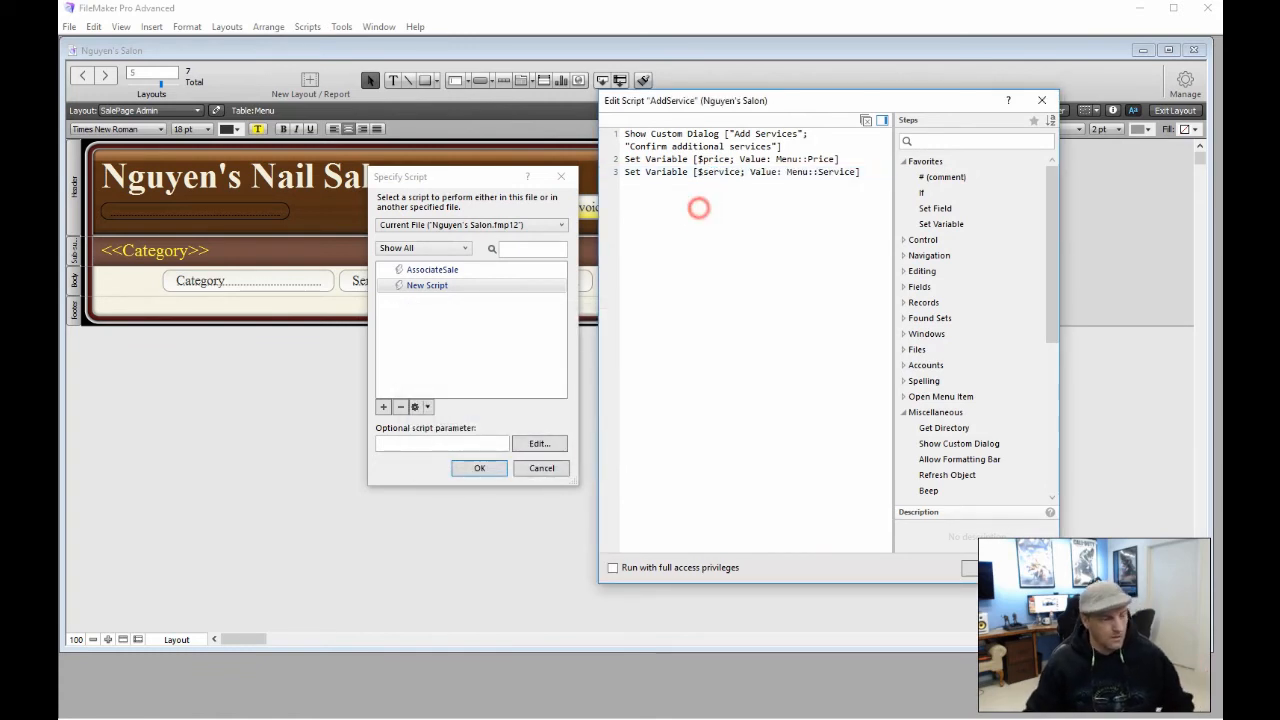
Add a Go to Layout step targeting the Invoice layout as step 4
{"action": "type", "text": "Goto"}
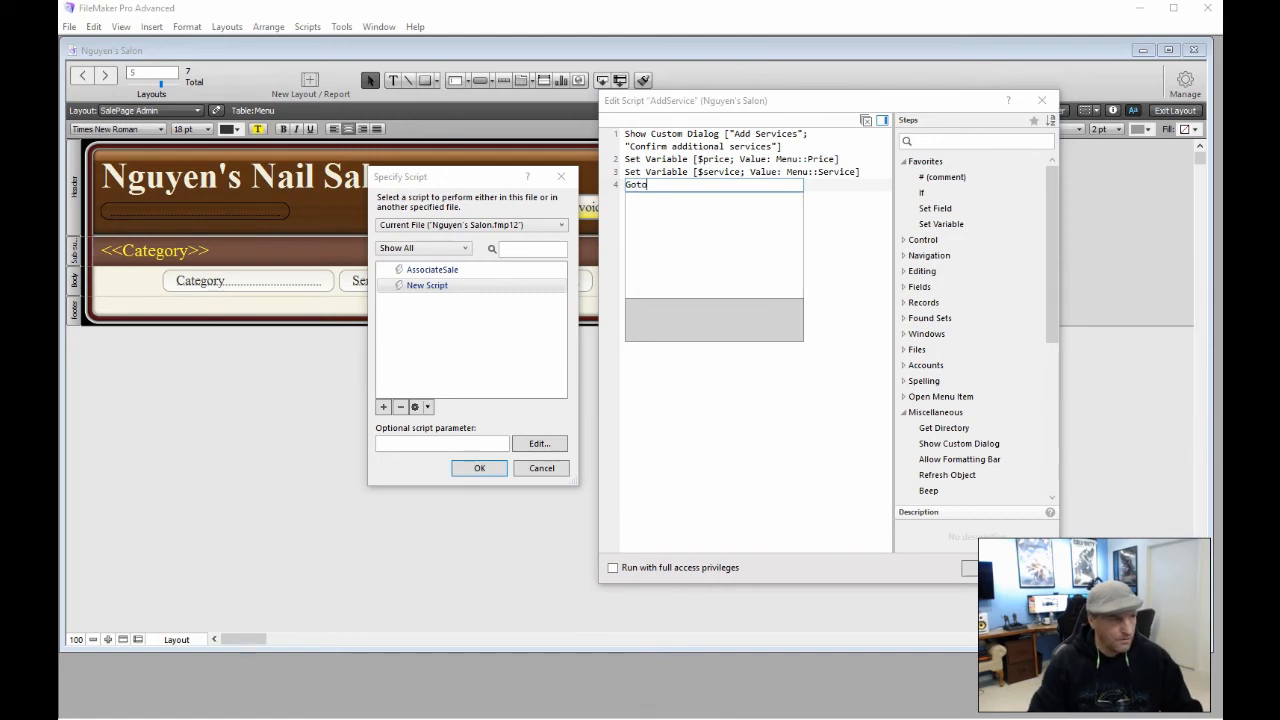
{"action": "key", "text": "BackSpace"}
{"action": "key", "text": "BackSpace"}
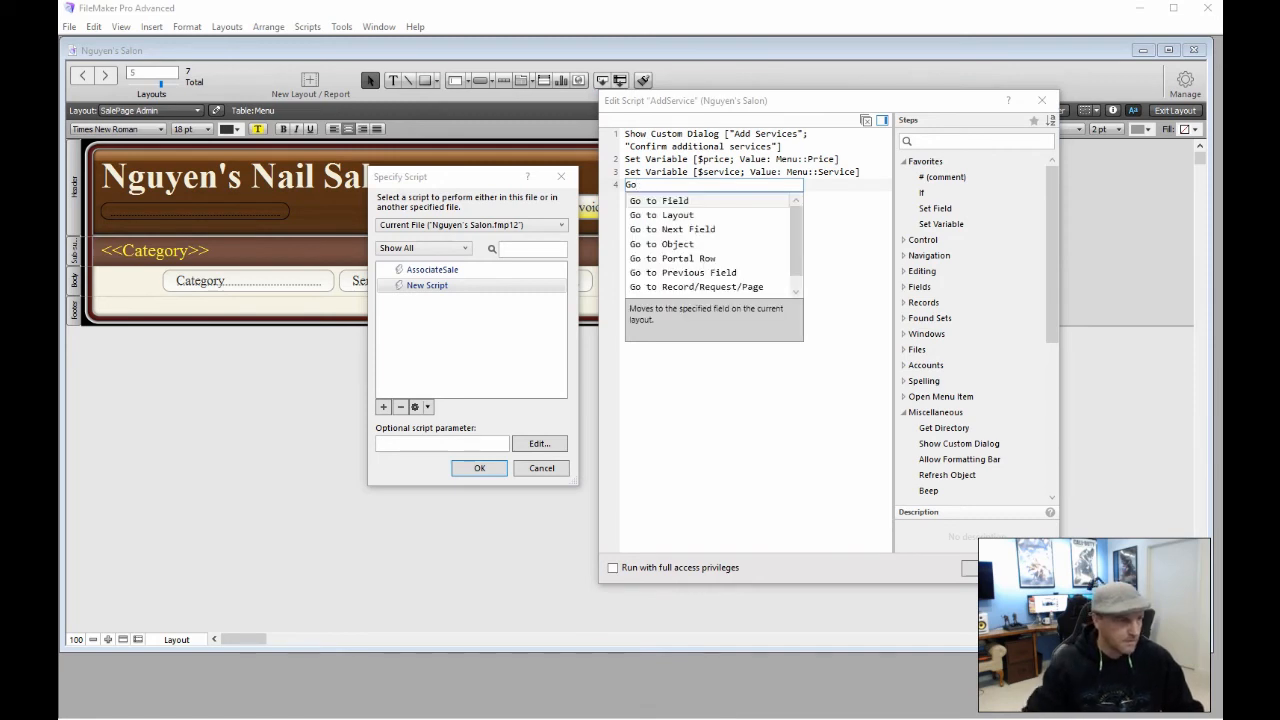
{"action": "key", "text": "Down"}
{"action": "left_click", "coordinate": [674, 214]}
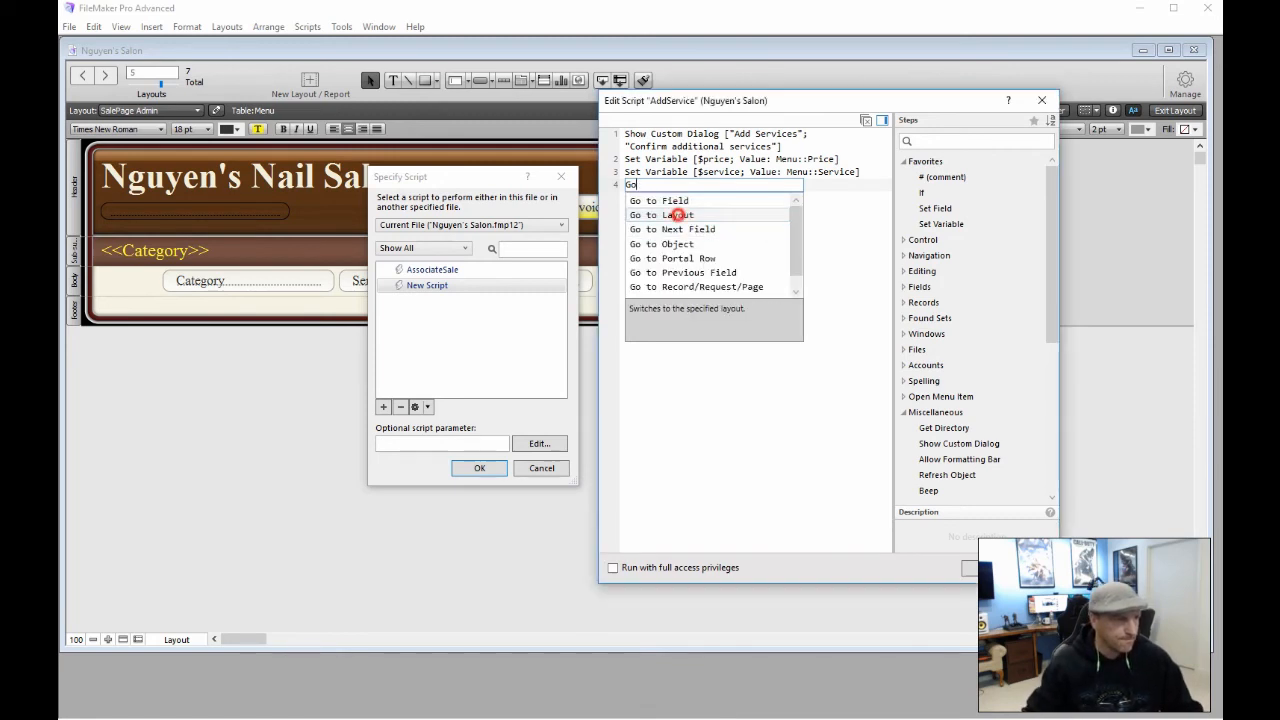
{"action": "left_click", "coordinate": [724, 186]}
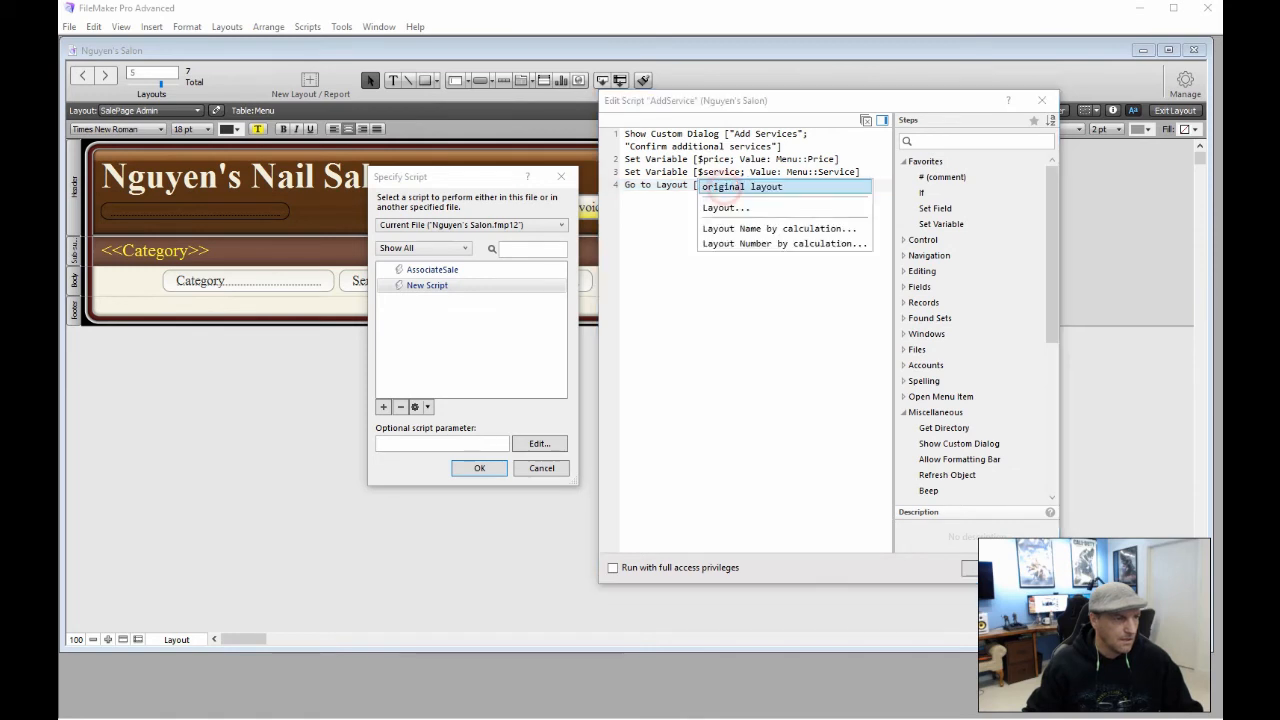
{"action": "left_click", "coordinate": [723, 207]}
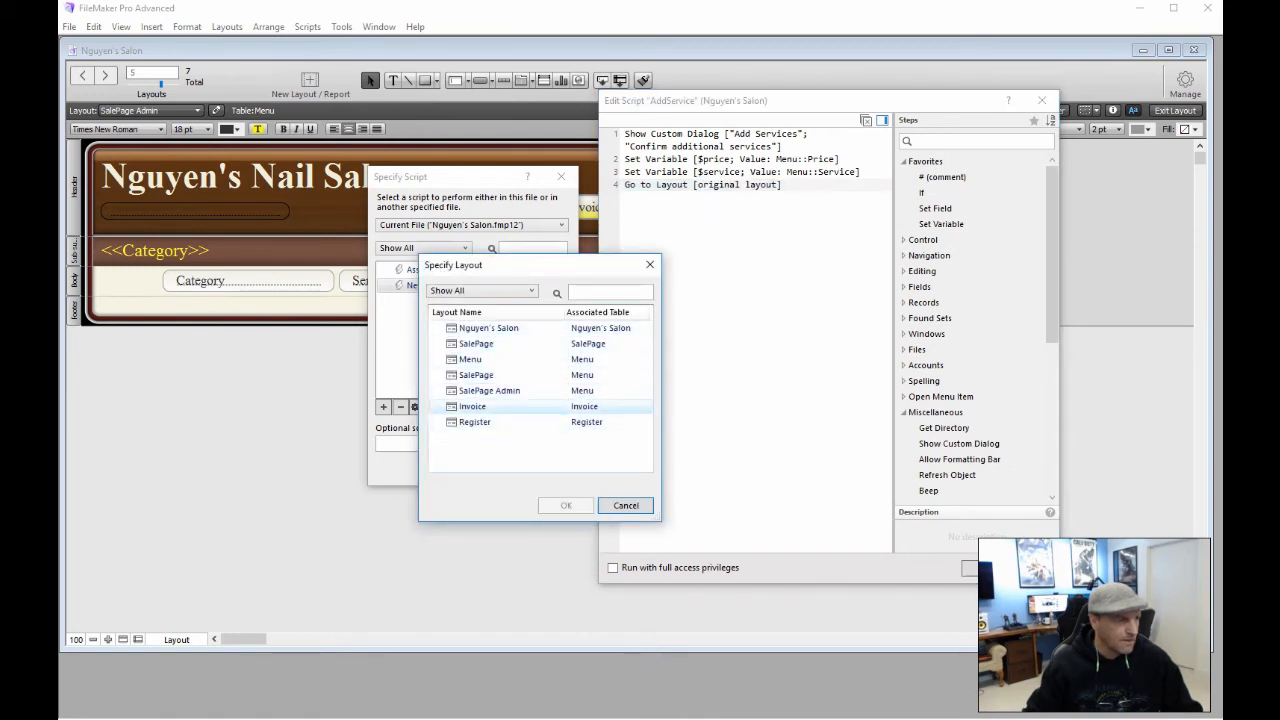
{"action": "left_click", "coordinate": [500, 406]}
{"action": "left_click", "coordinate": [557, 505]}
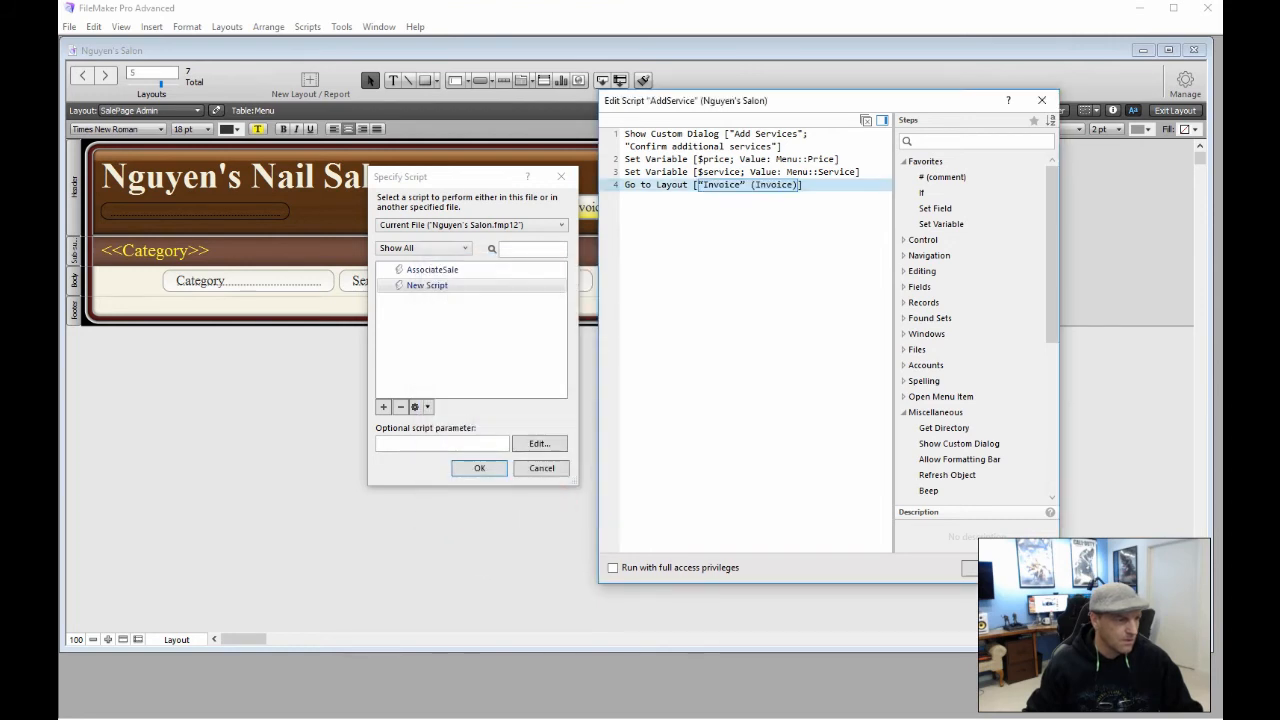
{"action": "left_click", "coordinate": [661, 214]}
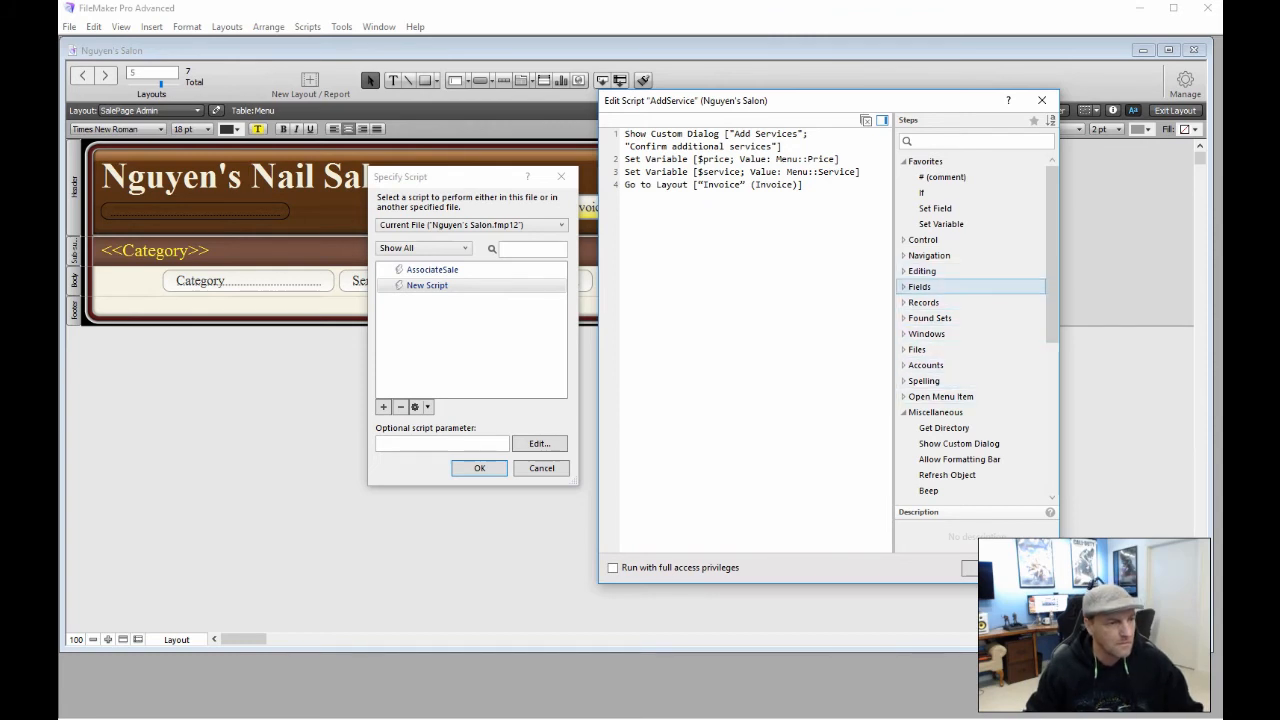
Add New Record/Request from the Records group as step 5
{"action": "left_click", "coordinate": [901, 271]}
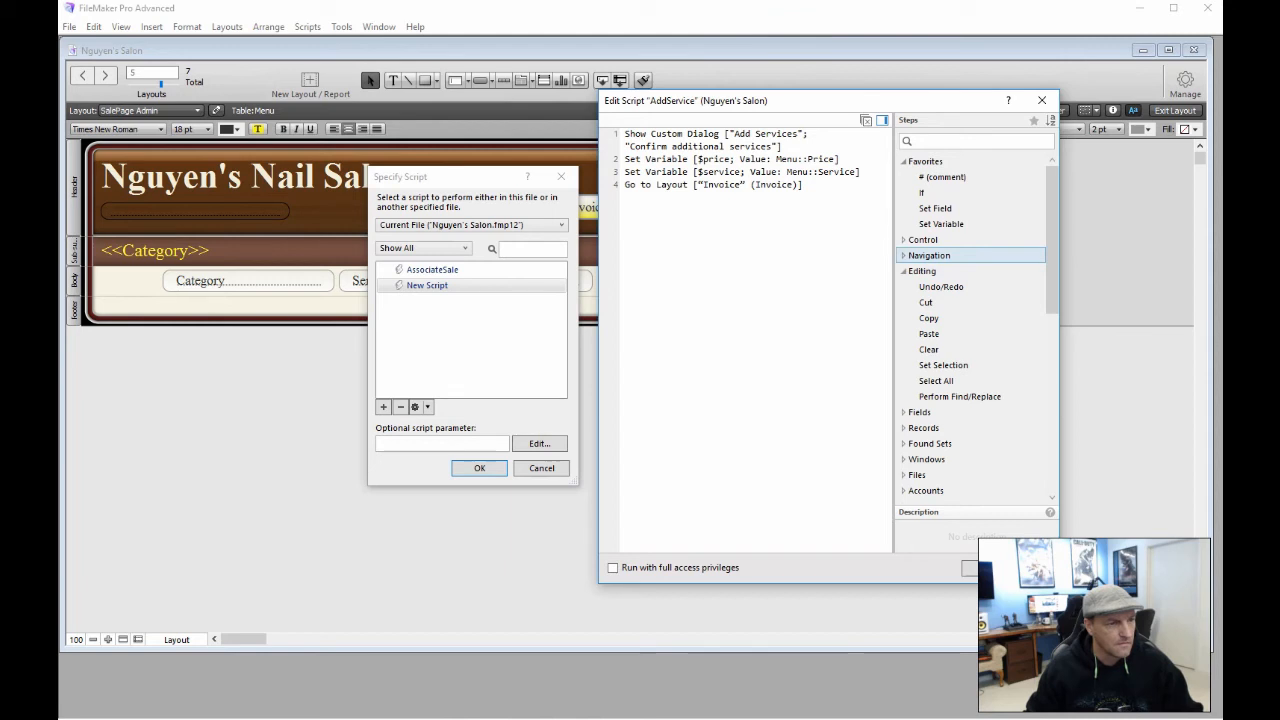
{"action": "left_click", "coordinate": [902, 271]}
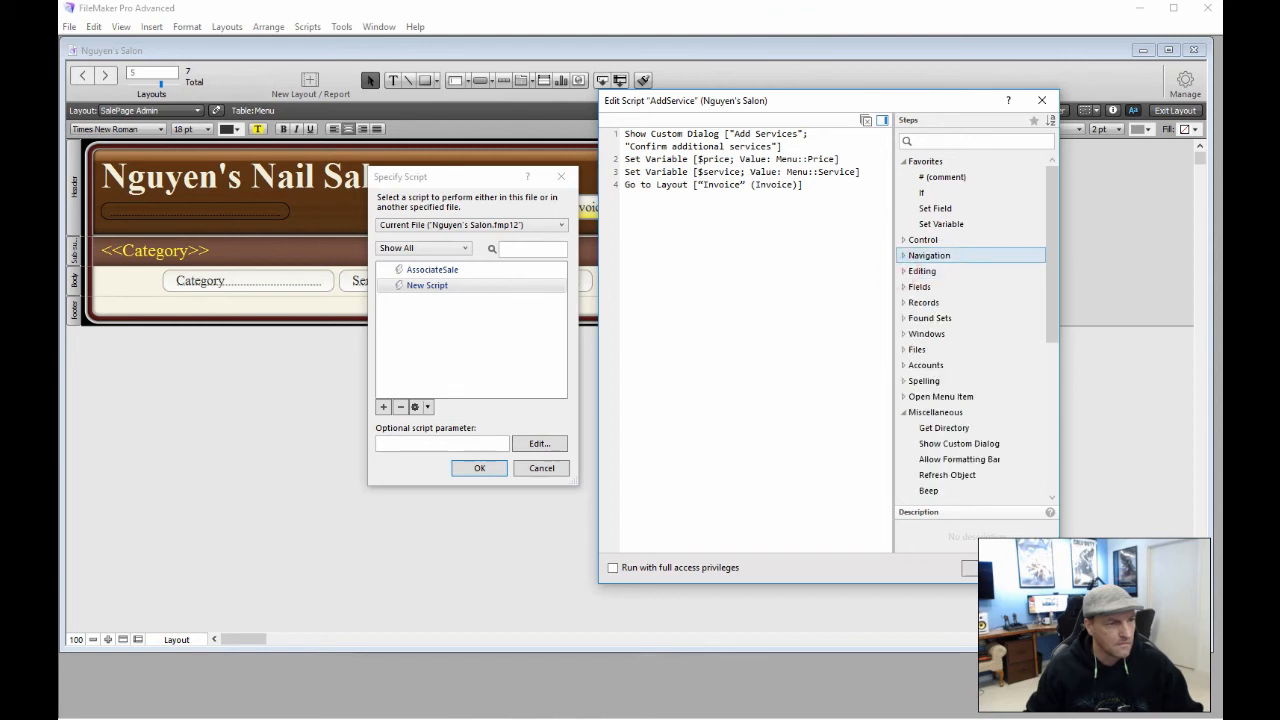
{"action": "left_click", "coordinate": [902, 240]}
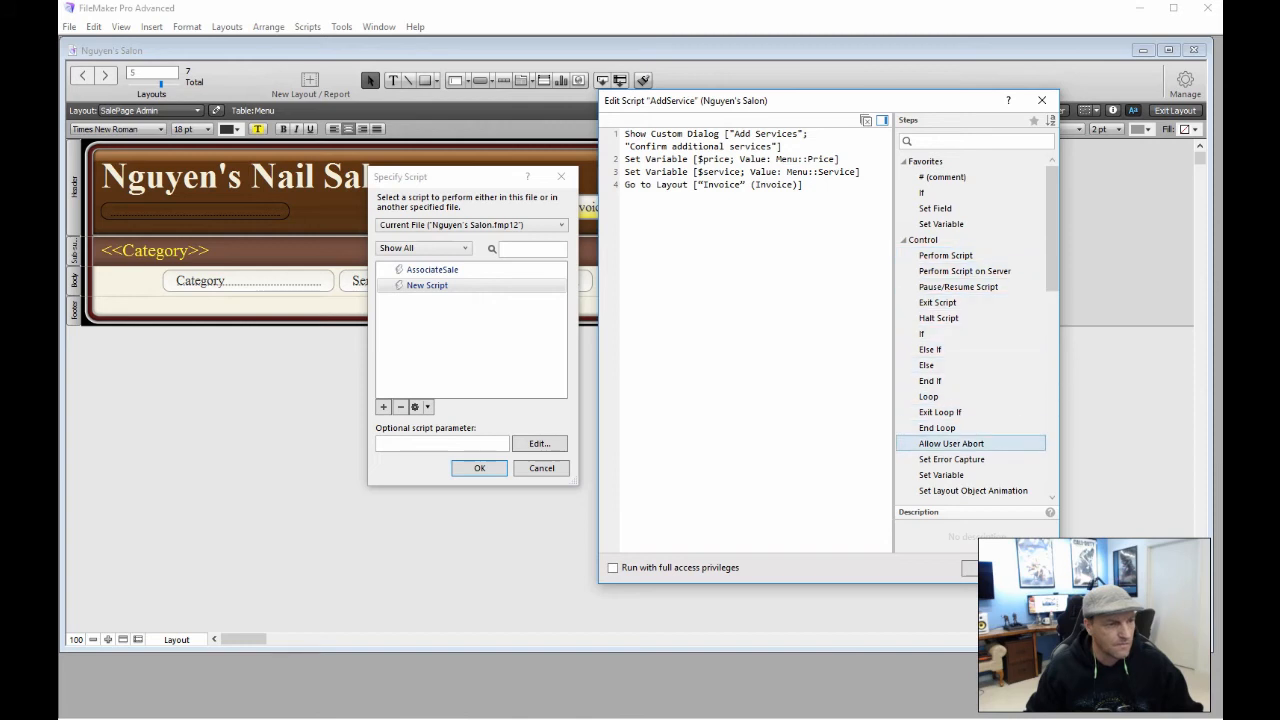
{"action": "key", "text": "Down"}
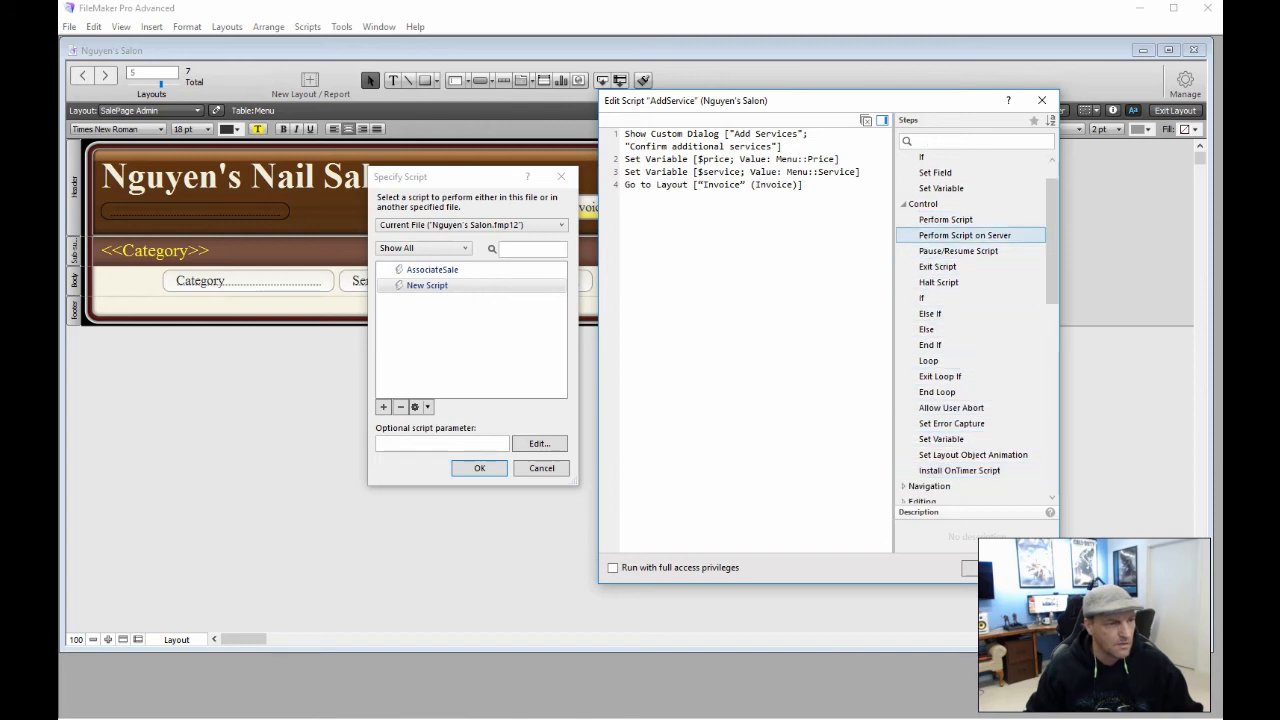
{"action": "left_click", "coordinate": [903, 204]}
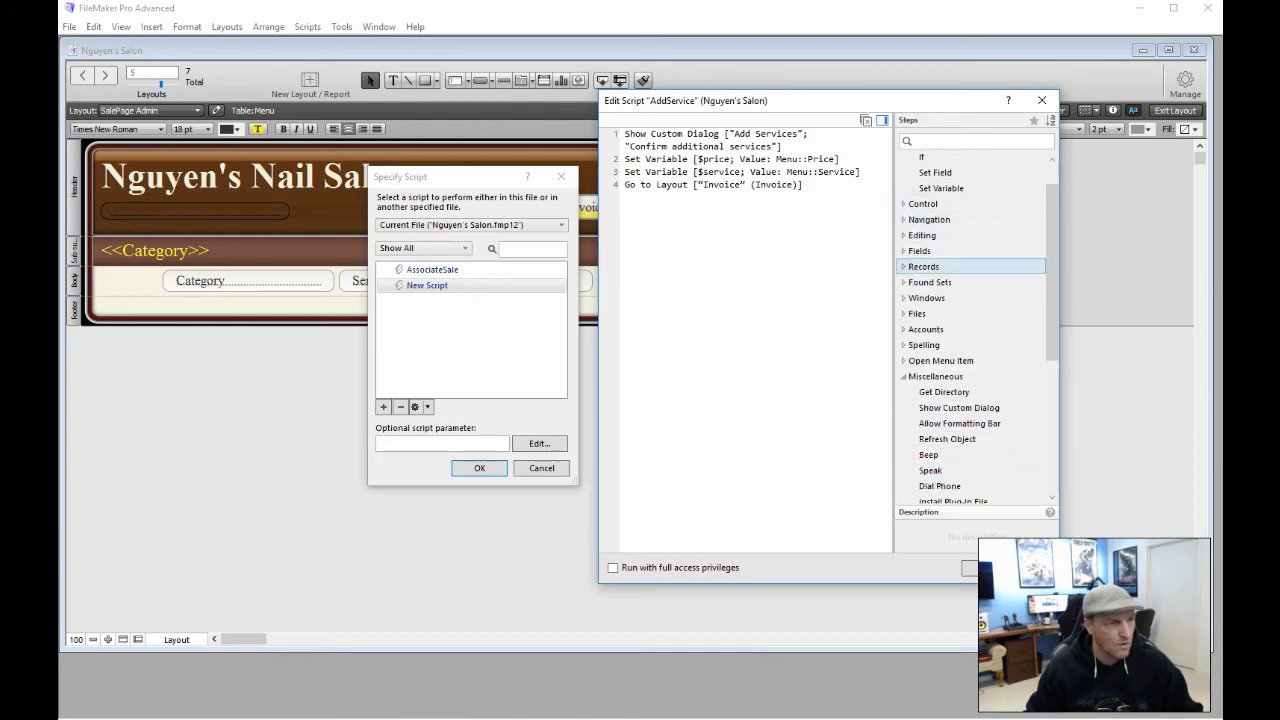
{"action": "left_click", "coordinate": [904, 266]}
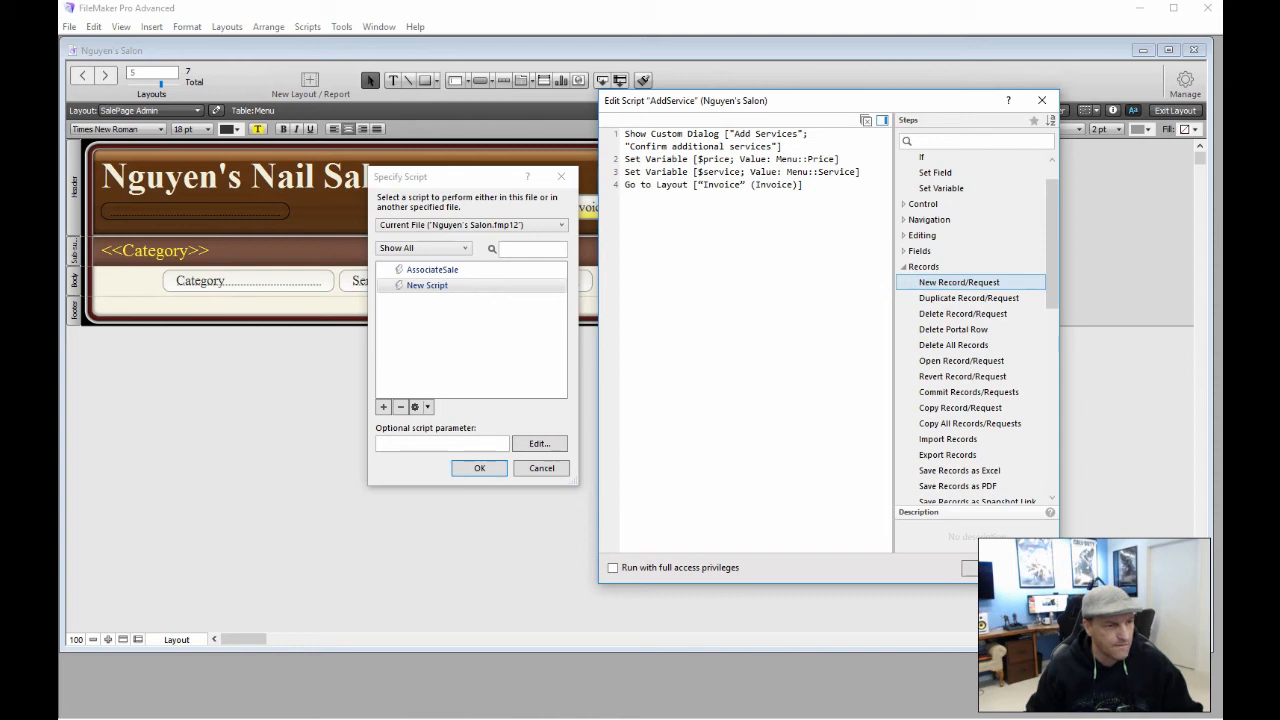
{"action": "double_click", "coordinate": [958, 282]}
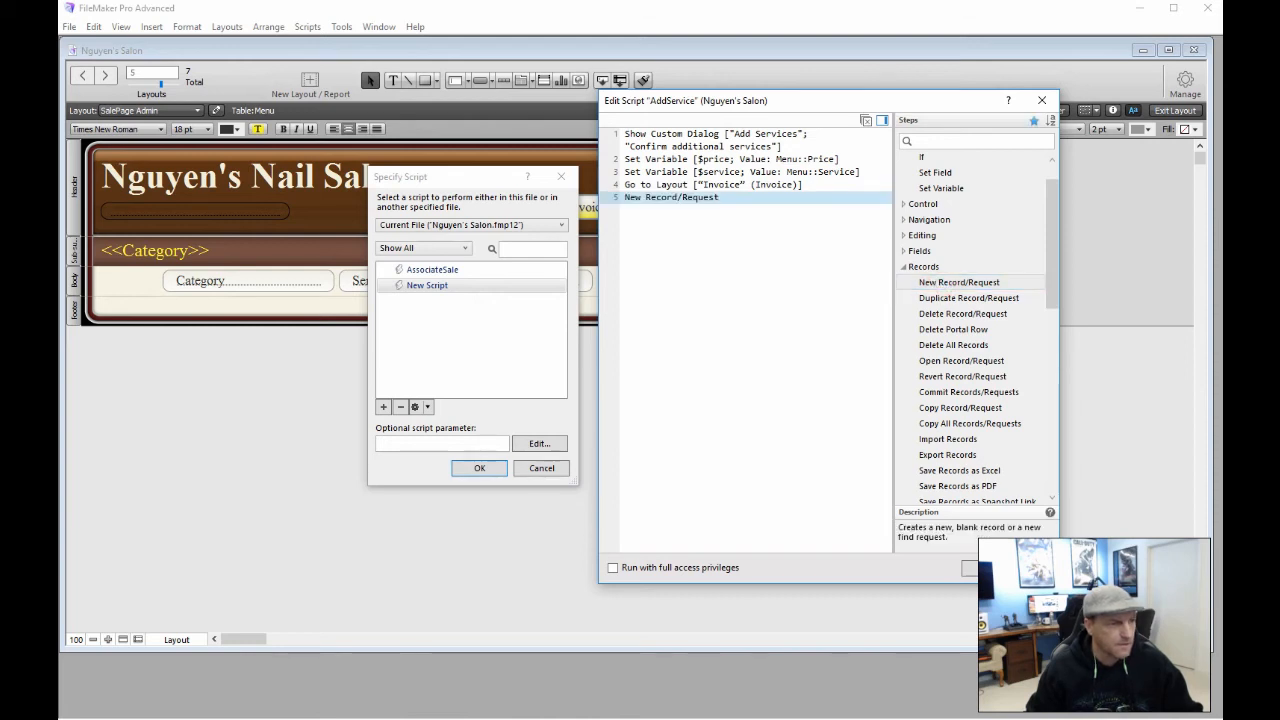
{"action": "left_click", "coordinate": [737, 269]}
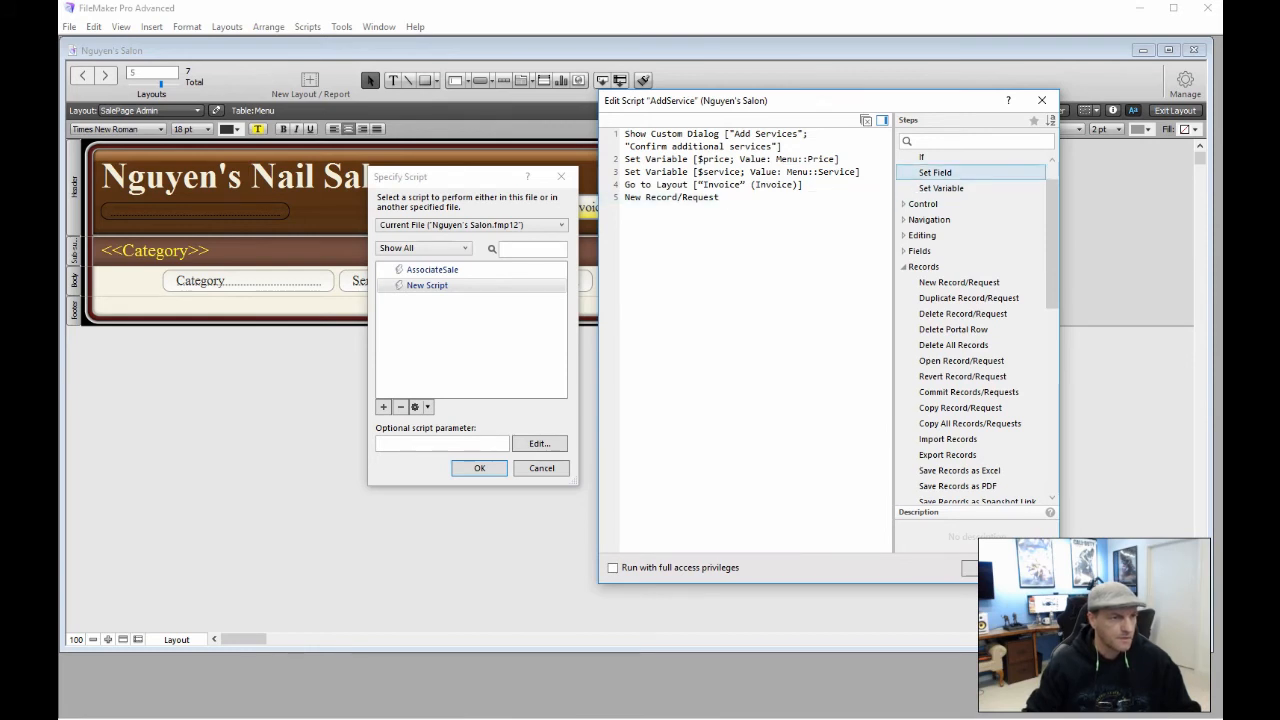
Add a Set Field step 6 that fills Invoice::Service with the calculated value $service
{"action": "double_click", "coordinate": [935, 172]}
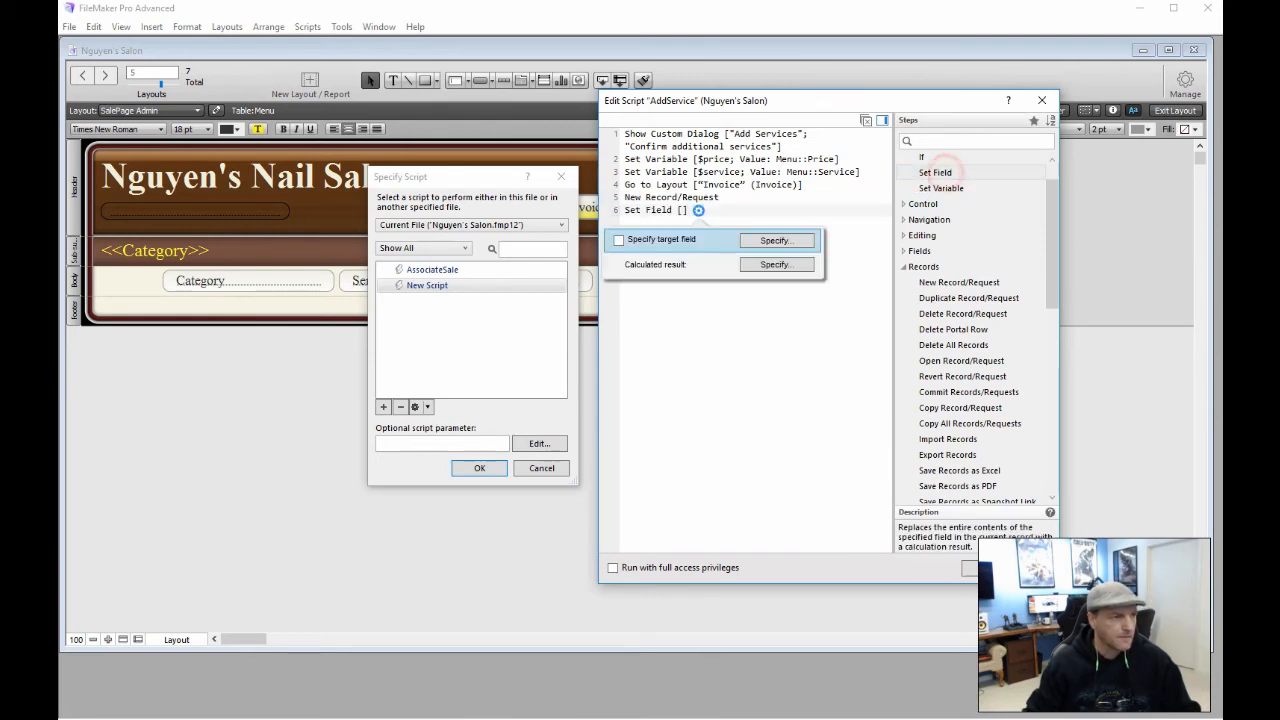
{"action": "left_click", "coordinate": [776, 240]}
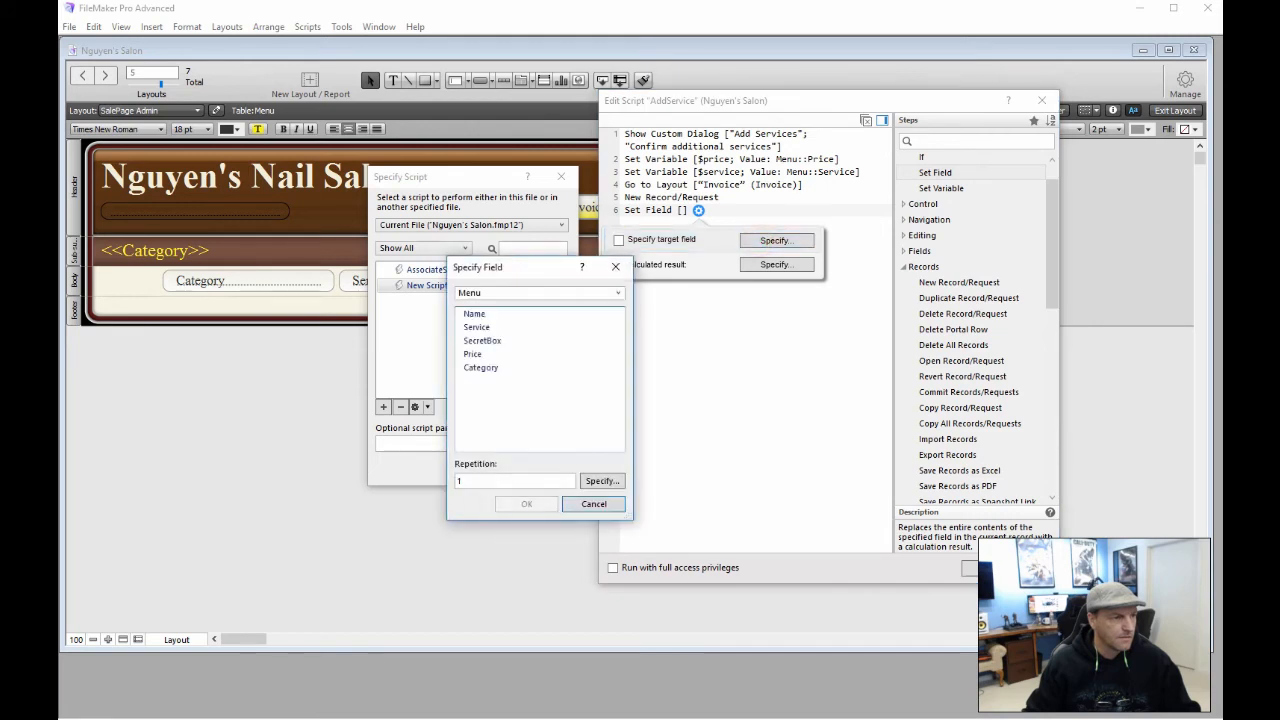
{"action": "left_click", "coordinate": [618, 293]}
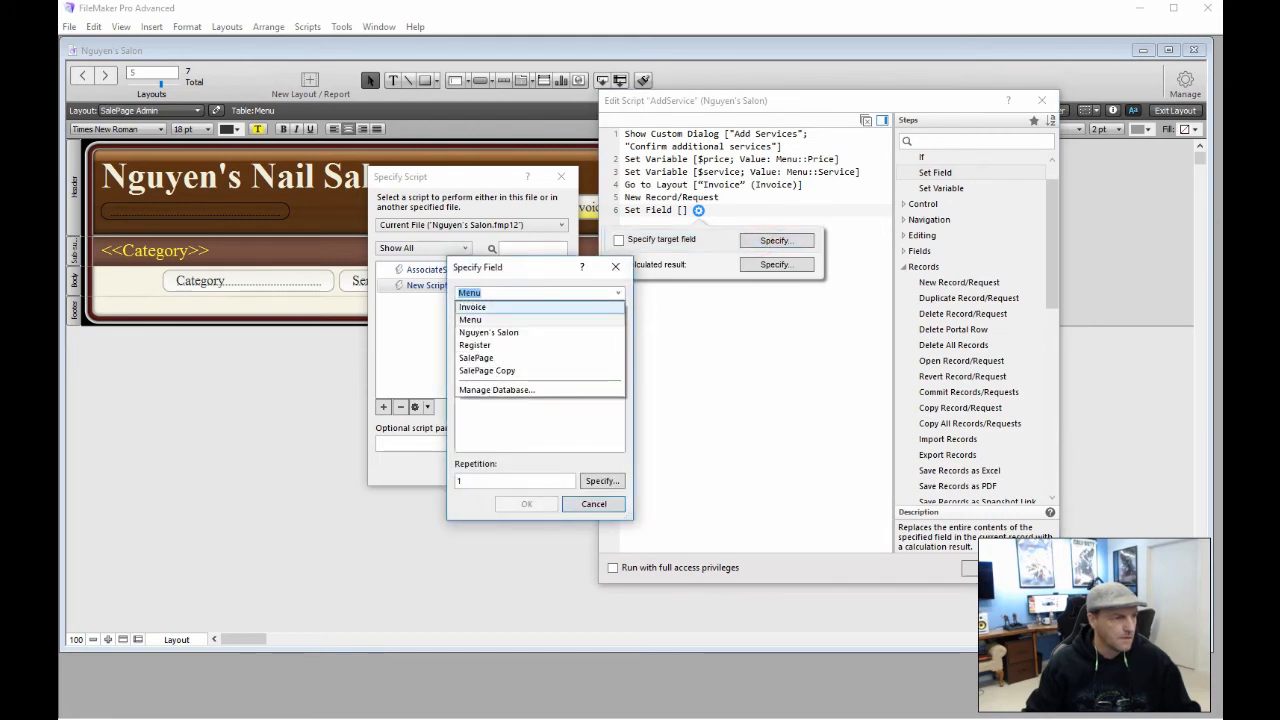
{"action": "left_click", "coordinate": [515, 307]}
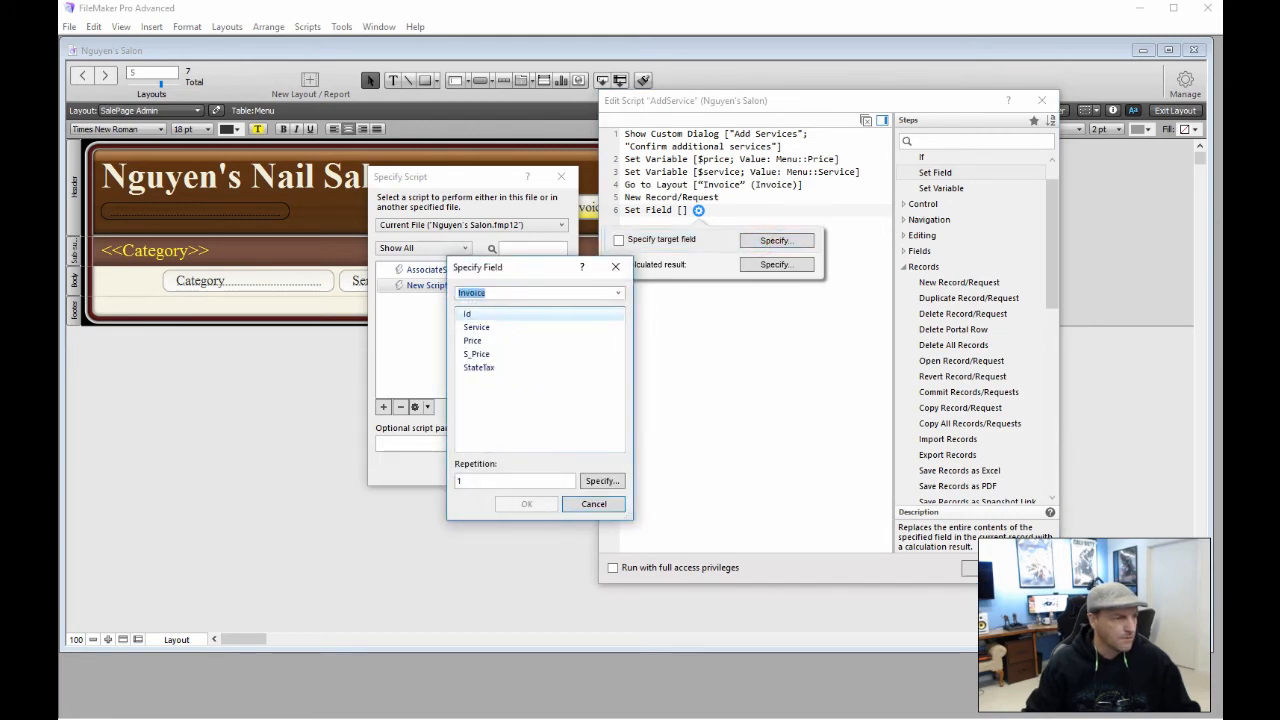
{"action": "double_click", "coordinate": [508, 326]}
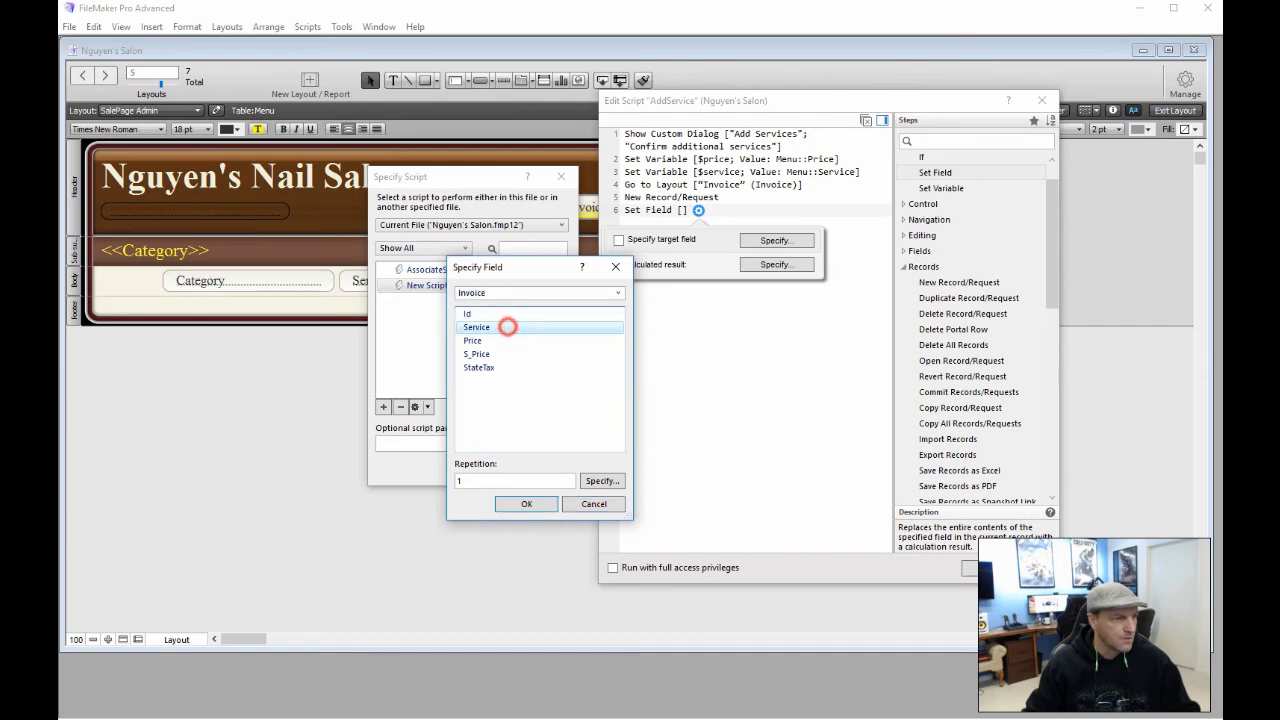
{"action": "left_click", "coordinate": [776, 264]}
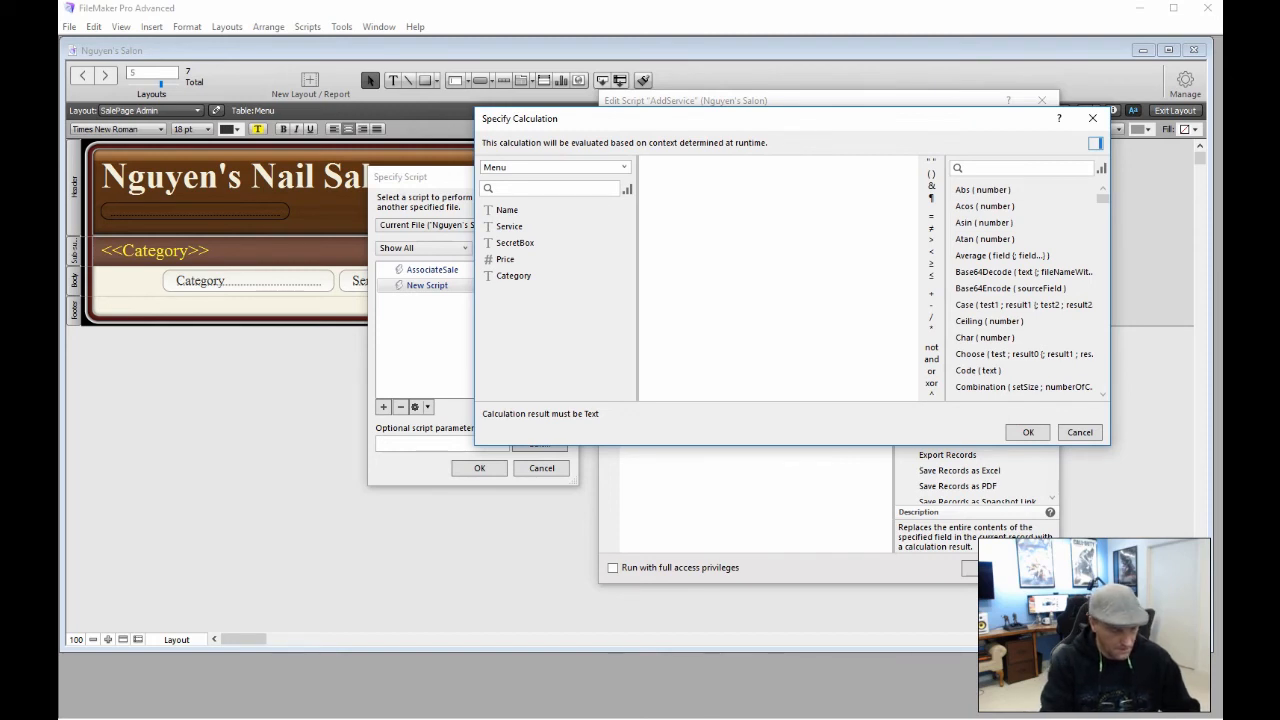
{"action": "type", "text": "$s"}
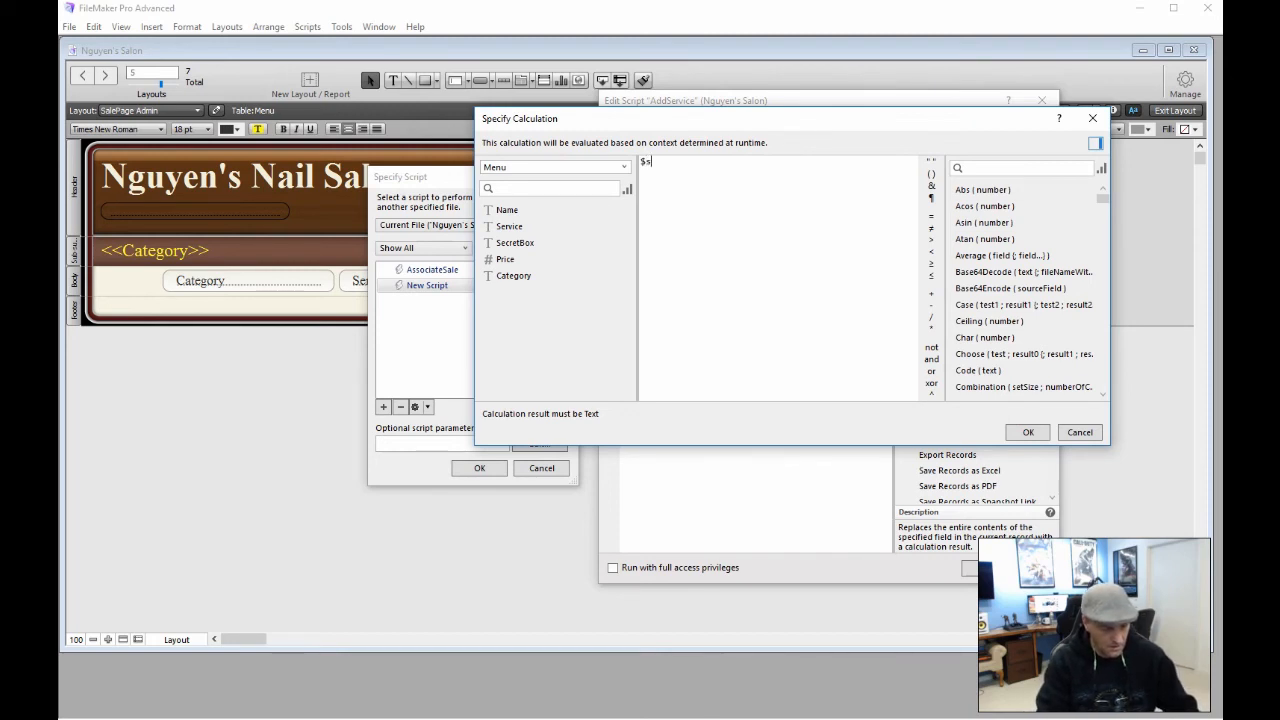
{"action": "type", "text": "ervice"}
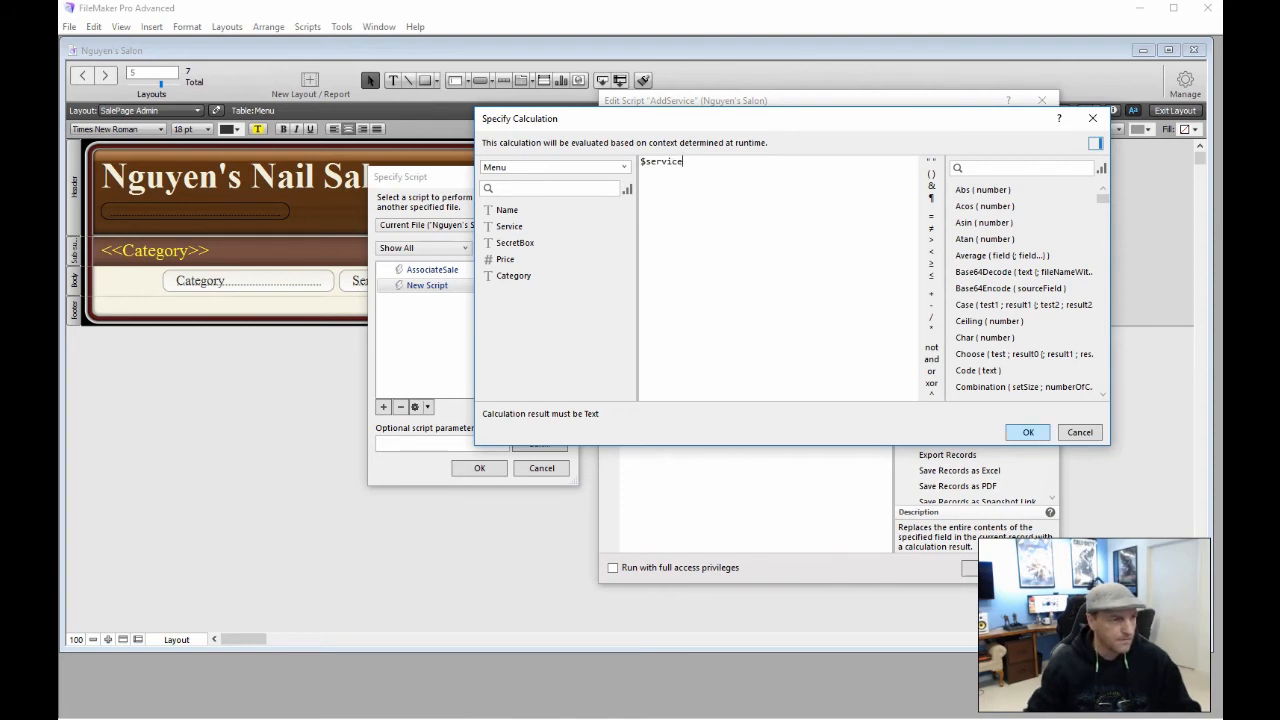
{"action": "key", "text": "Return"}
{"action": "left_click", "coordinate": [777, 325]}
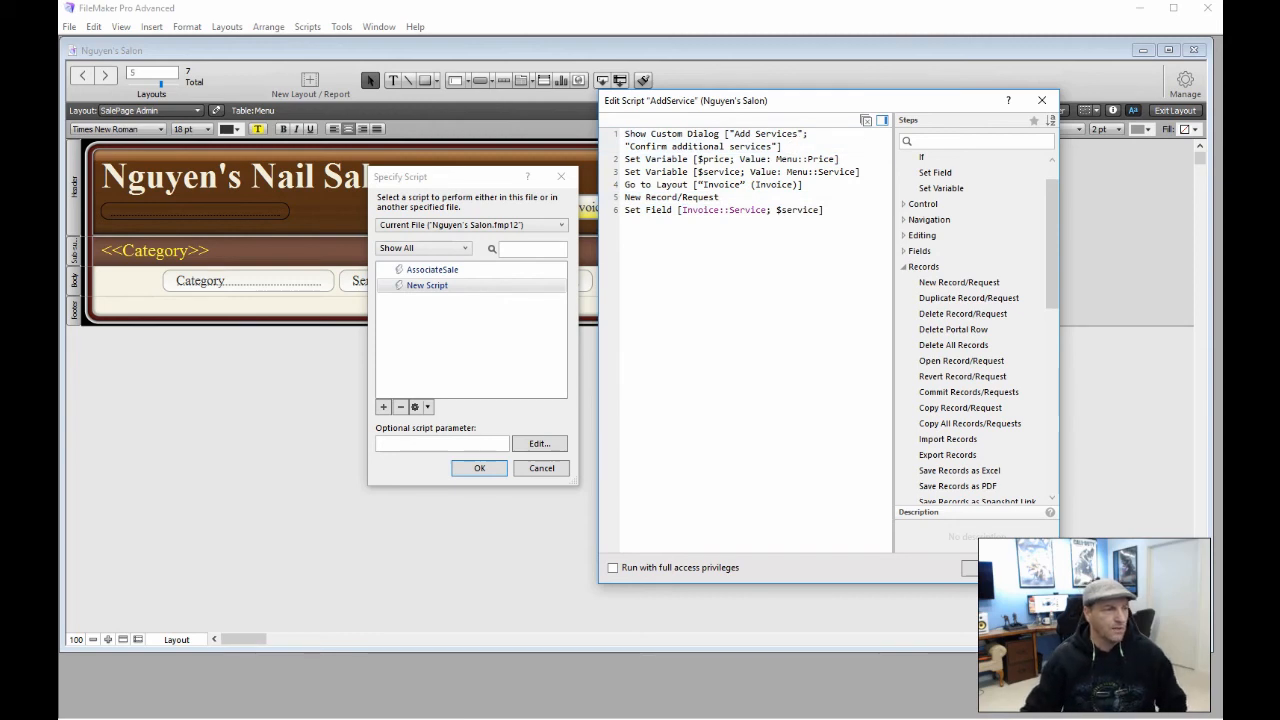
Assign the AddService script to the Add button, then reopen AddService from the button's setup
{"action": "left_click", "coordinate": [970, 567]}
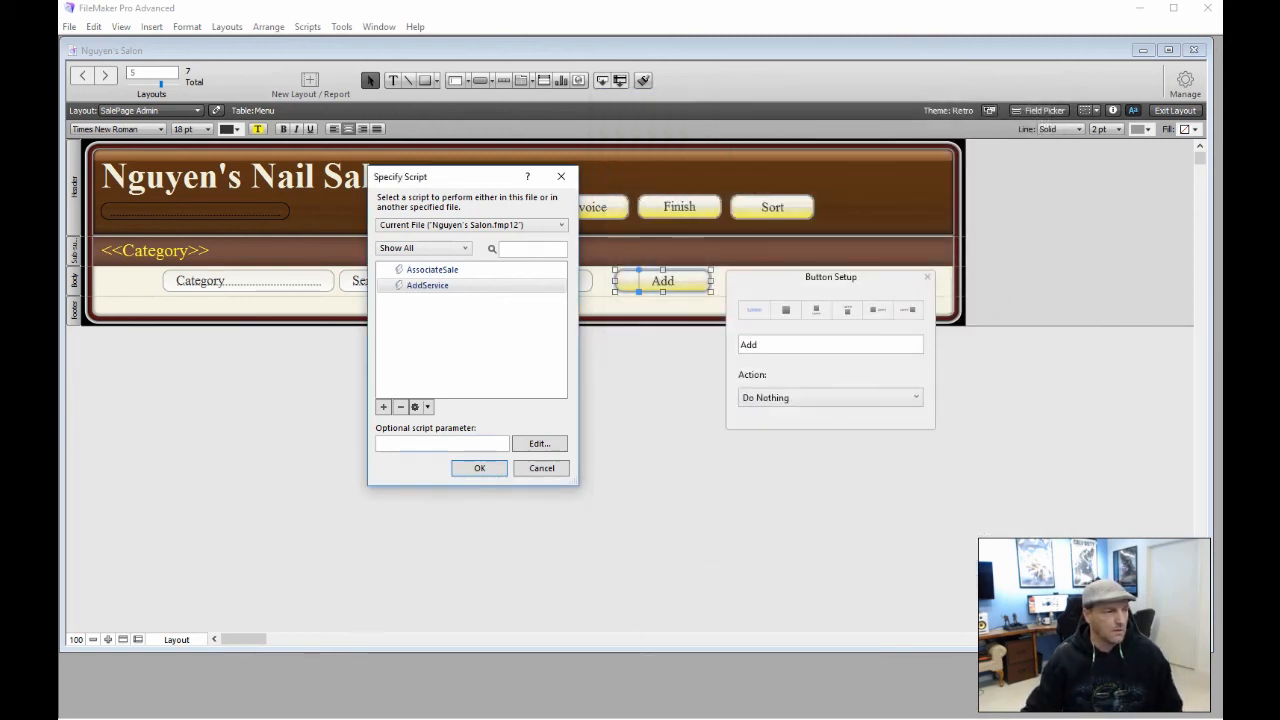
{"action": "left_click", "coordinate": [484, 465]}
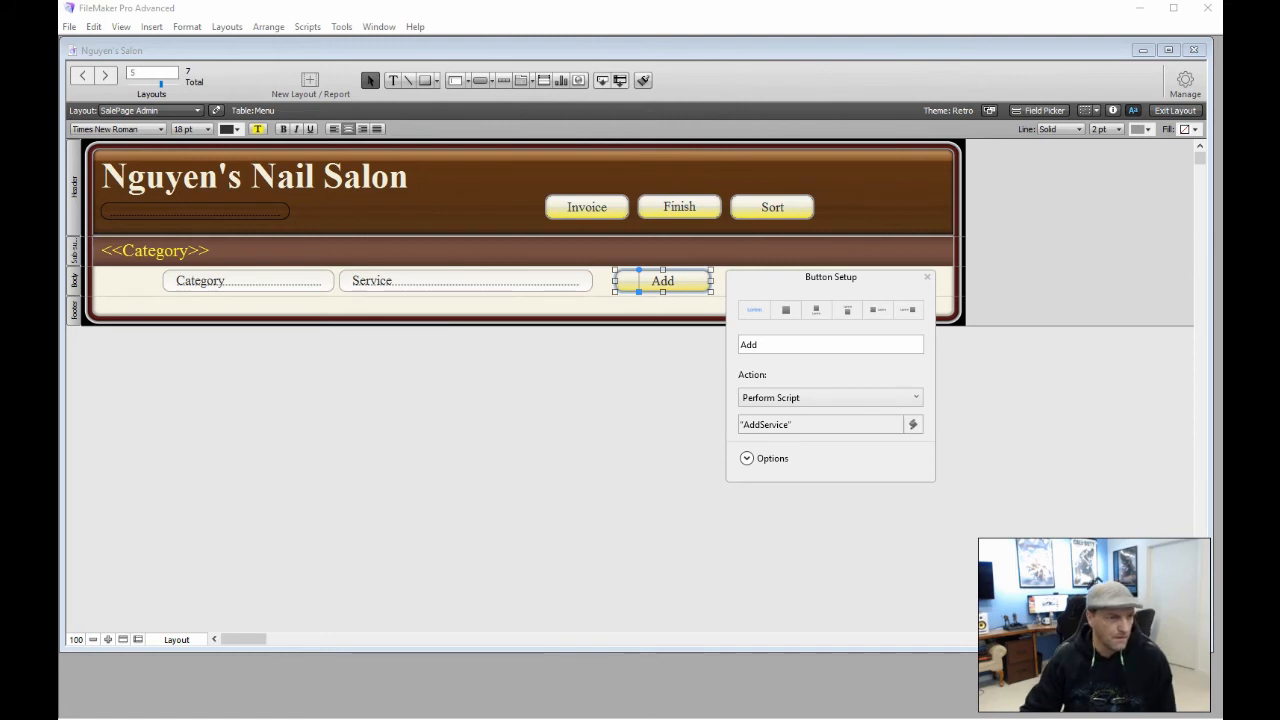
{"action": "left_click", "coordinate": [927, 277]}
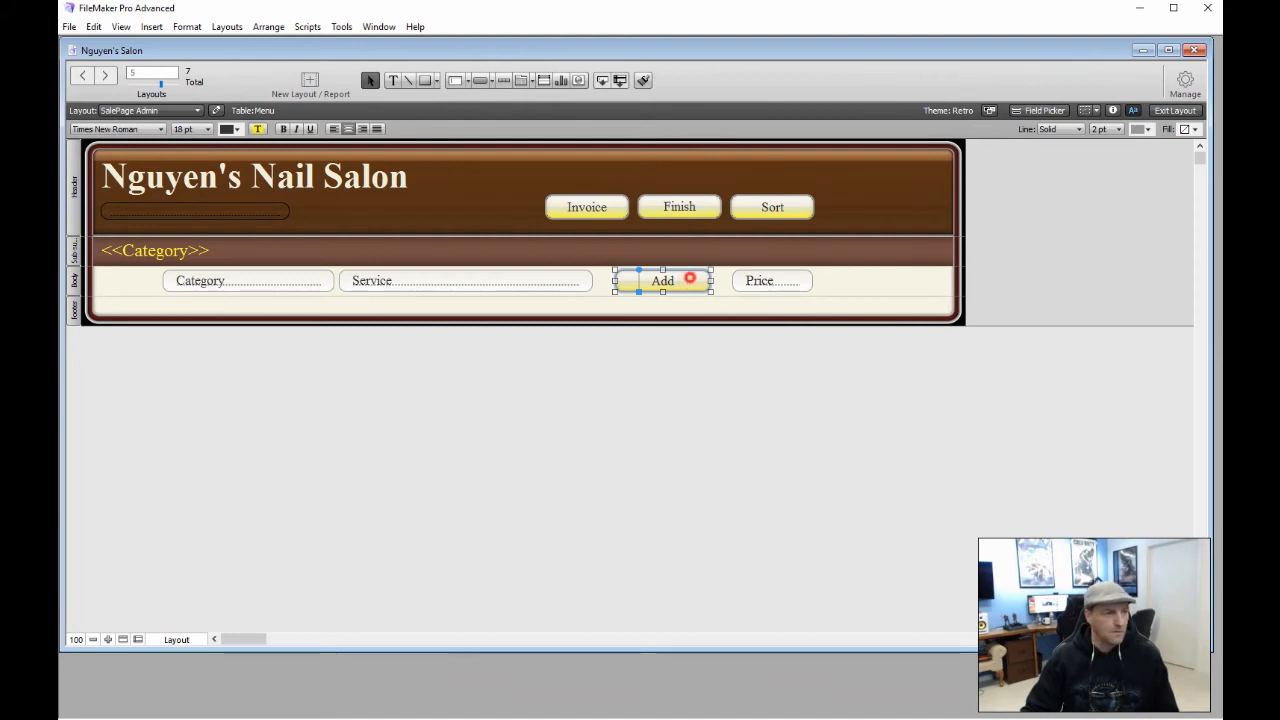
{"action": "left_click", "coordinate": [689, 276]}
{"action": "left_click", "coordinate": [781, 424]}
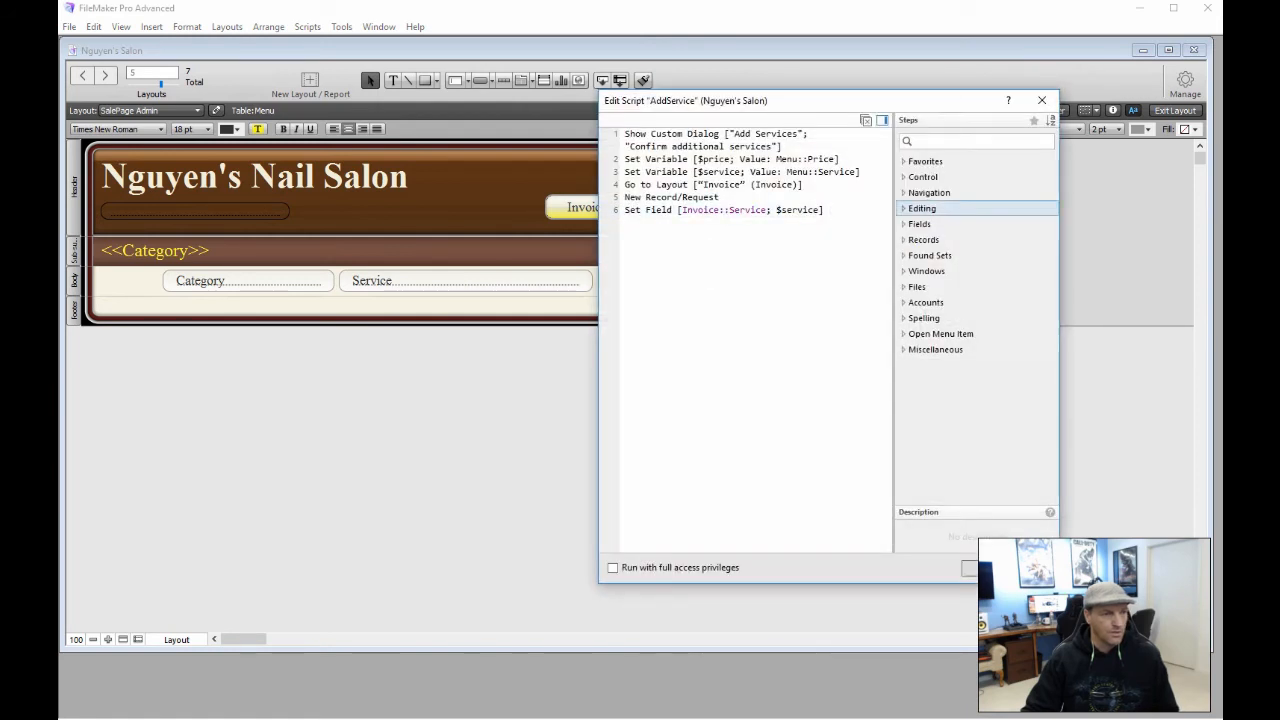
Add a Set Field step as line 7 targeting the Invoice::Price field
{"action": "left_click", "coordinate": [743, 239]}
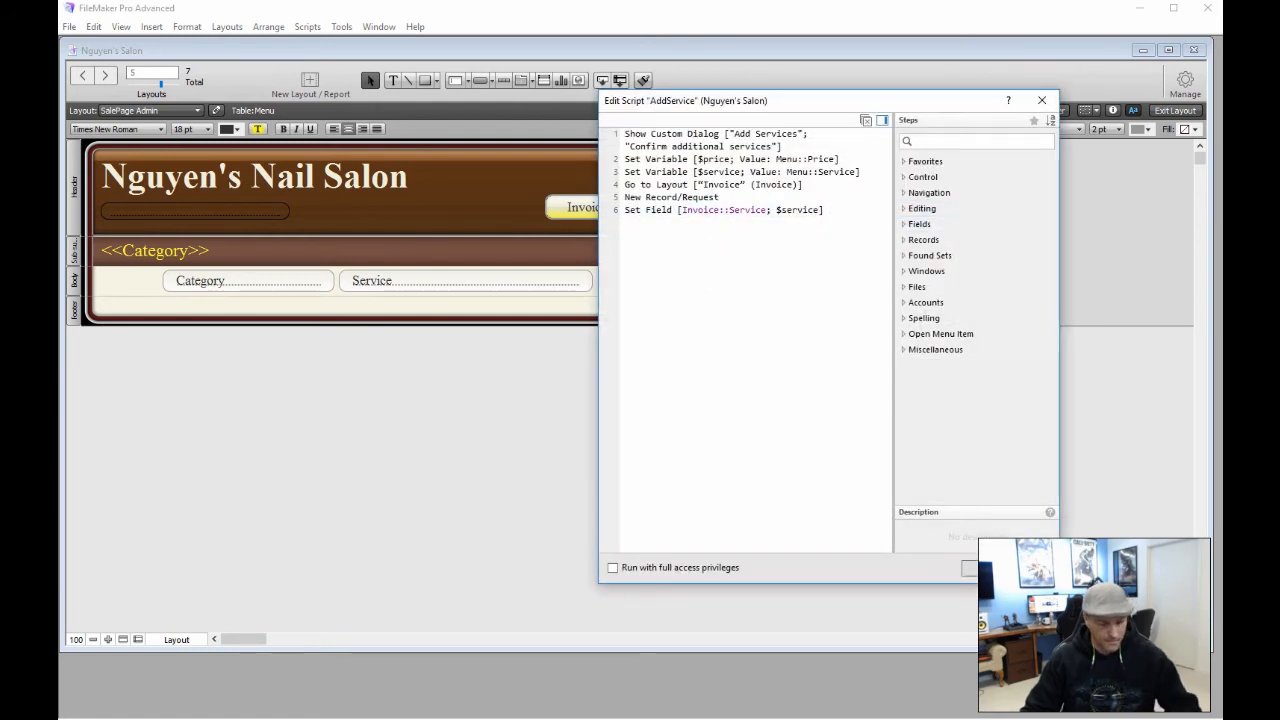
{"action": "type", "text": "Set"}
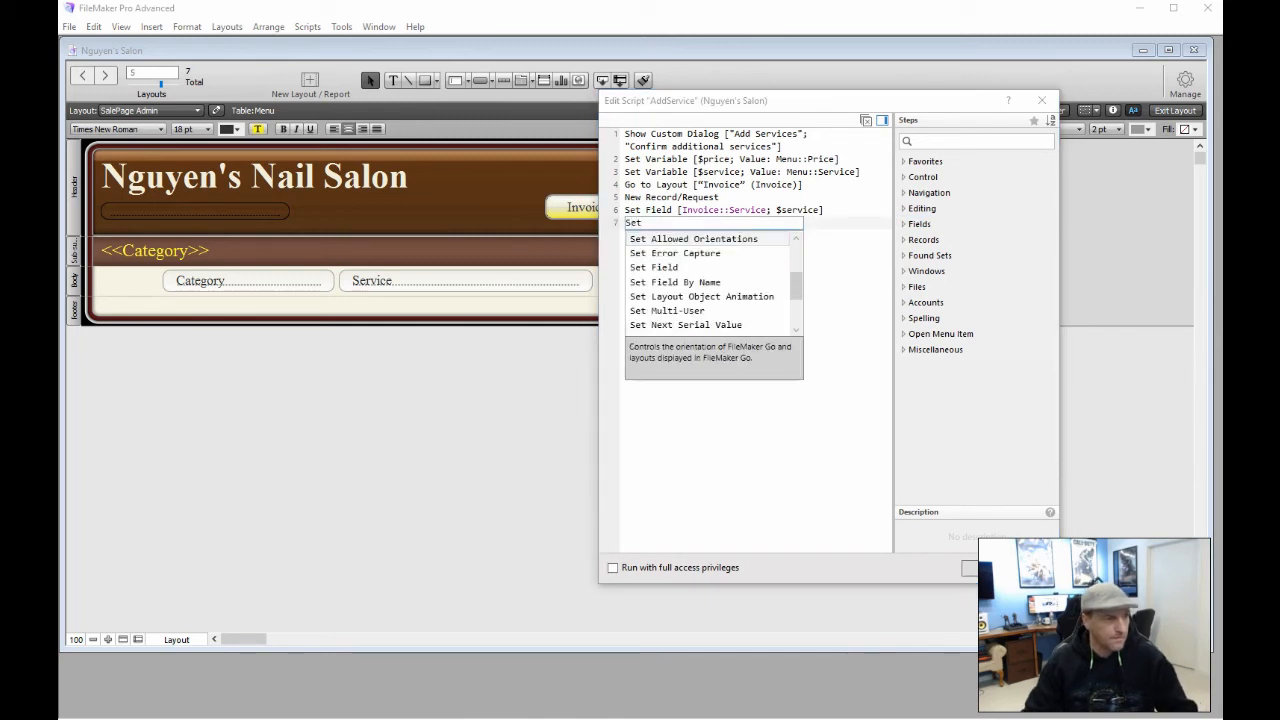
{"action": "left_click", "coordinate": [662, 267]}
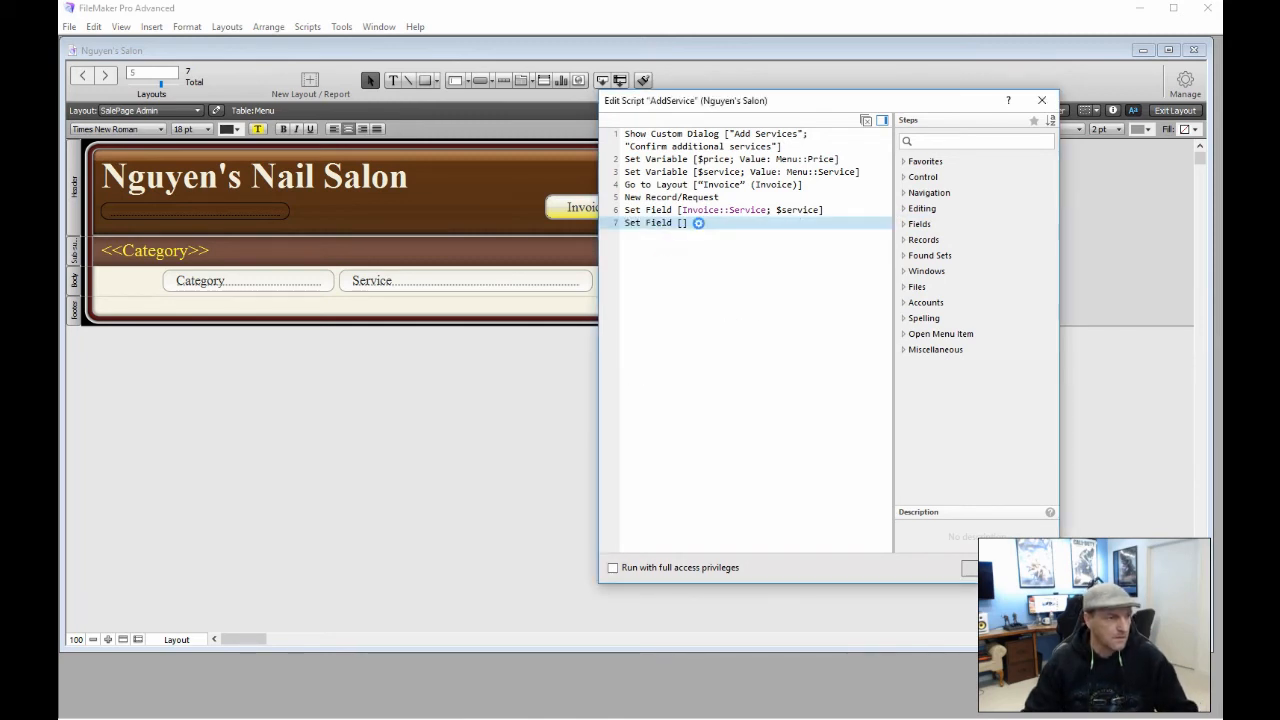
{"action": "left_click", "coordinate": [698, 223]}
{"action": "left_click", "coordinate": [776, 253]}
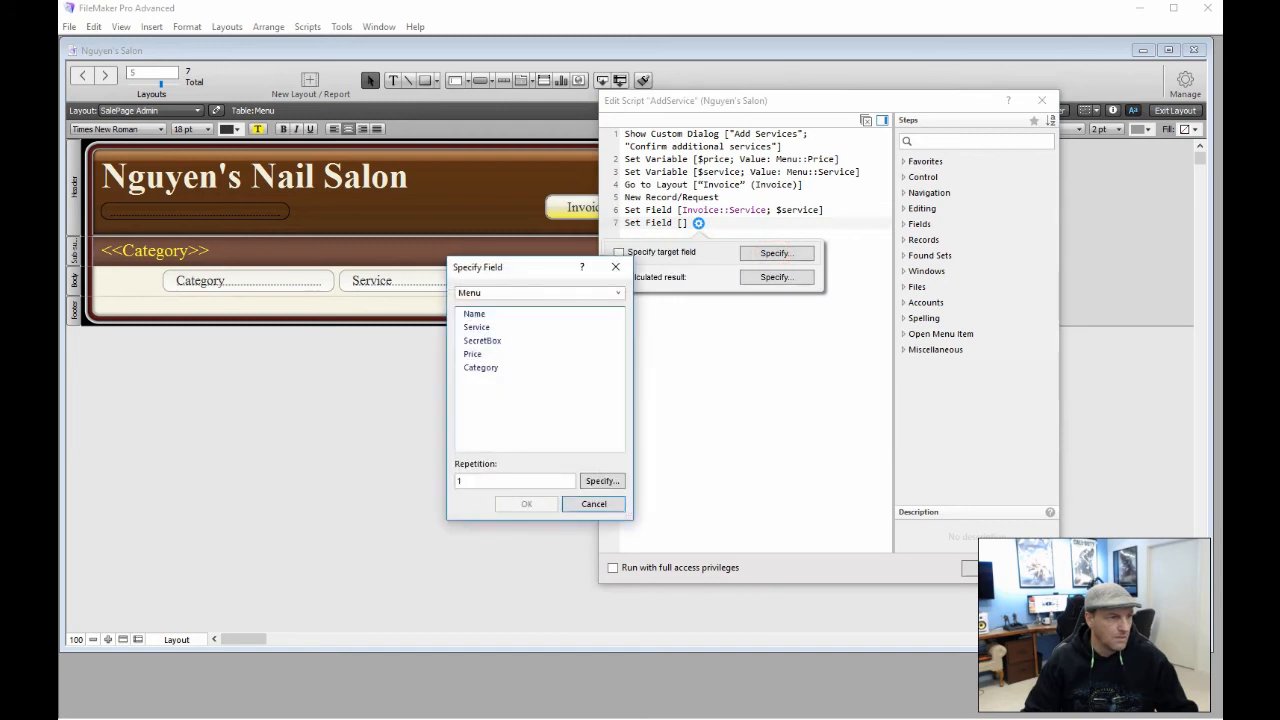
{"action": "left_click", "coordinate": [619, 292]}
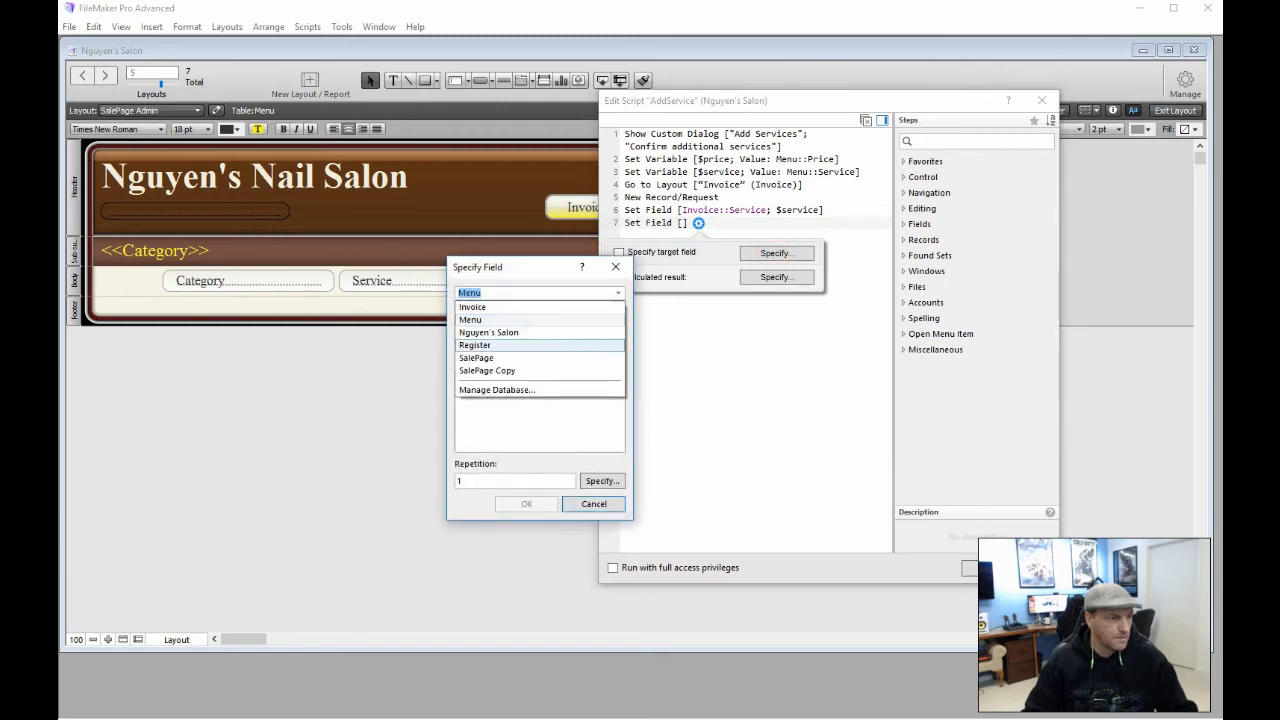
{"action": "left_click", "coordinate": [519, 307]}
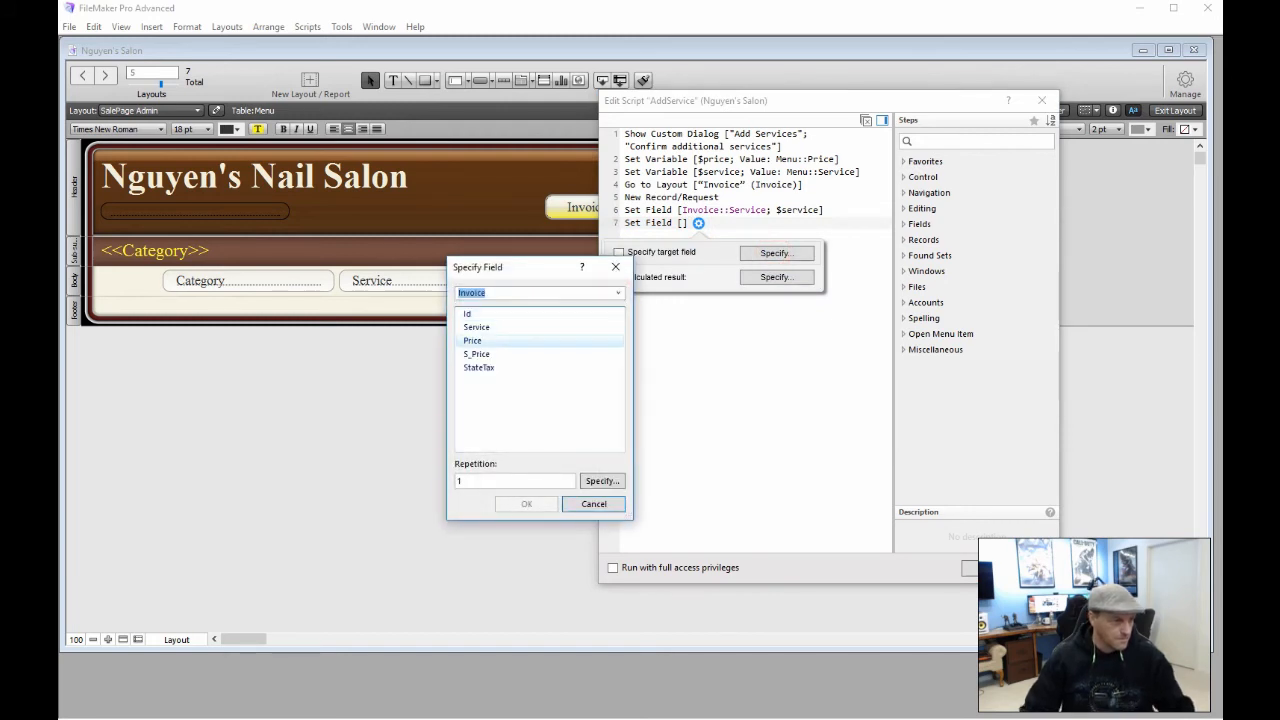
{"action": "left_click", "coordinate": [511, 340]}
{"action": "double_click", "coordinate": [511, 340]}
Set step 7's calculated result to $price, then begin a Go to Layout step on line 8
{"action": "left_click", "coordinate": [772, 277]}
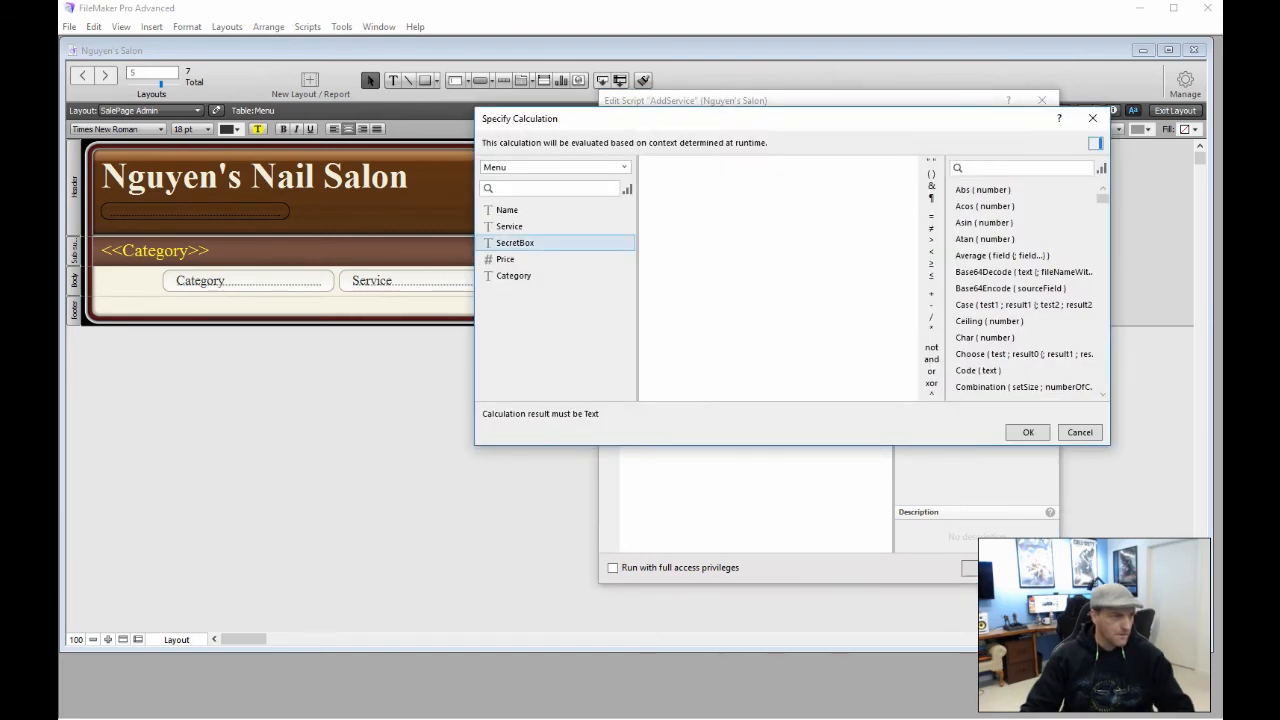
{"action": "type", "text": "$"}
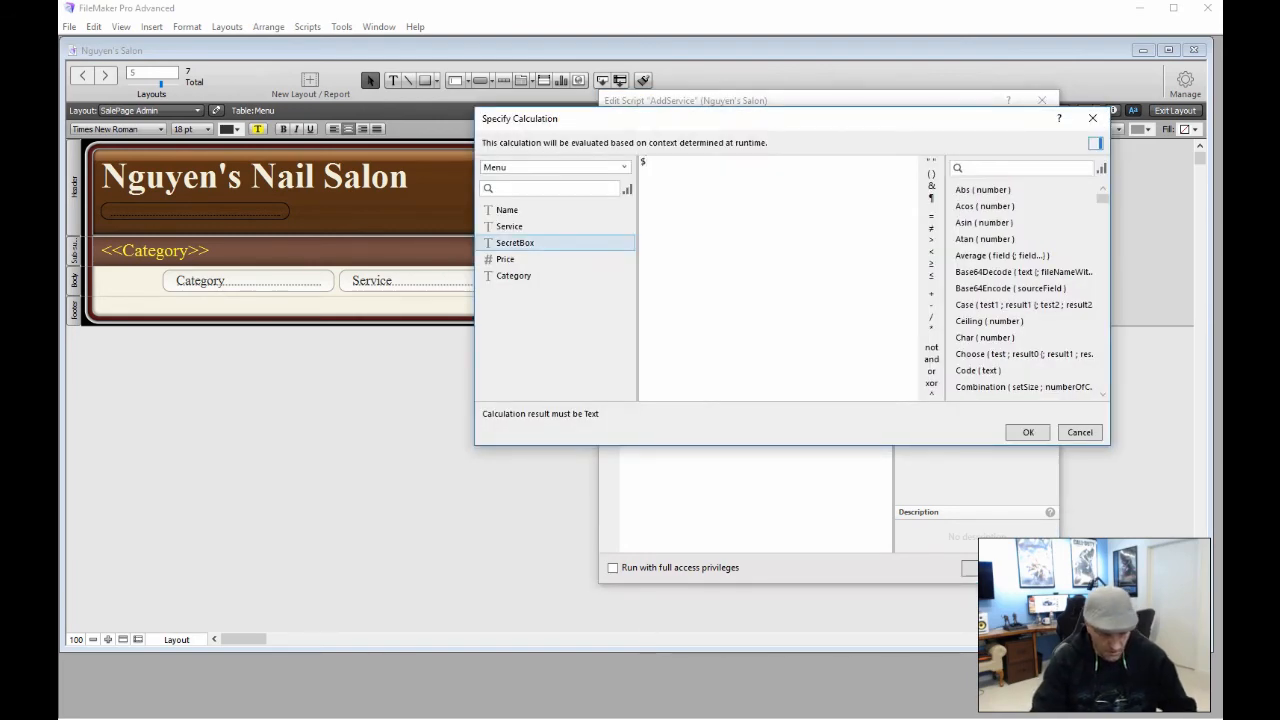
{"action": "type", "text": "price"}
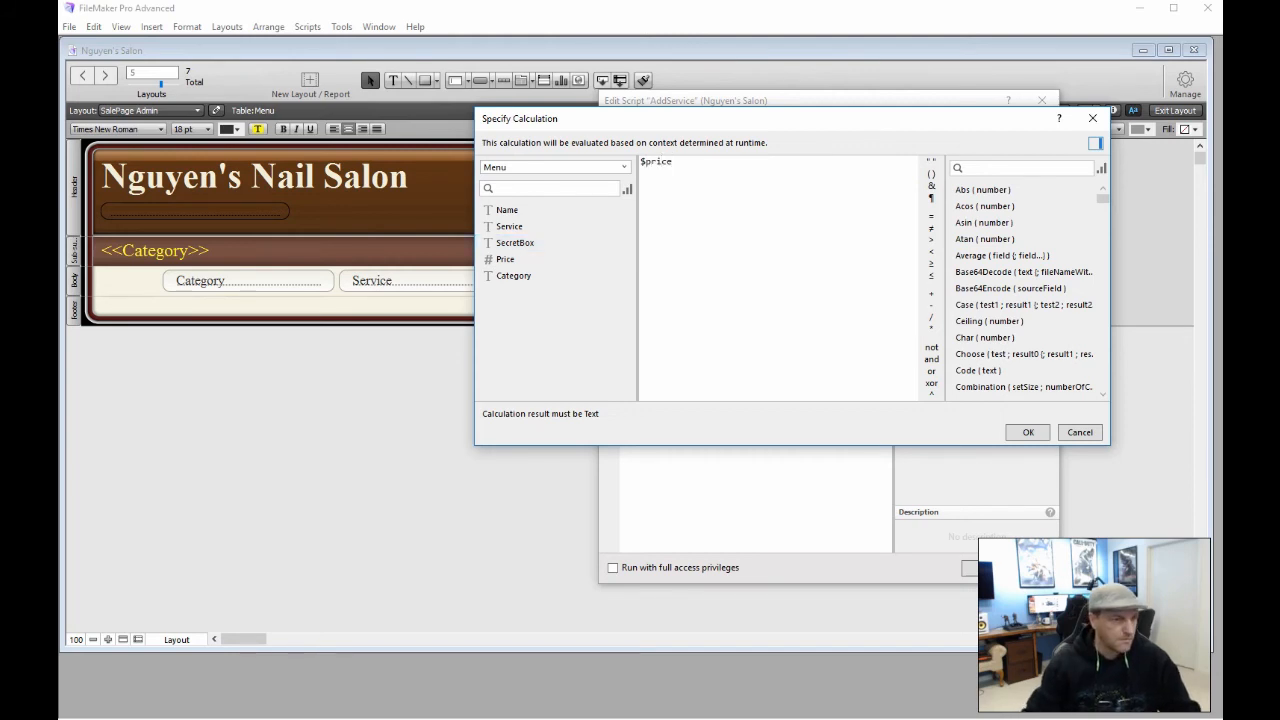
{"action": "left_click", "coordinate": [1022, 432]}
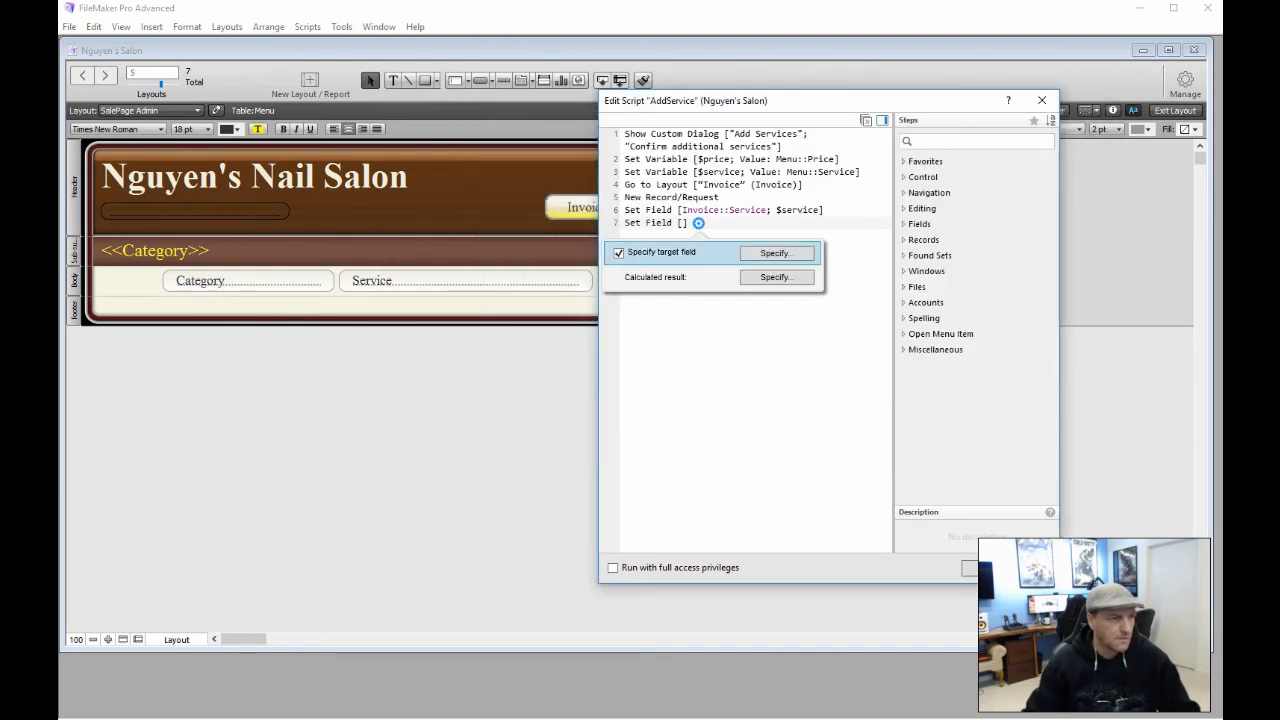
{"action": "left_click", "coordinate": [803, 409]}
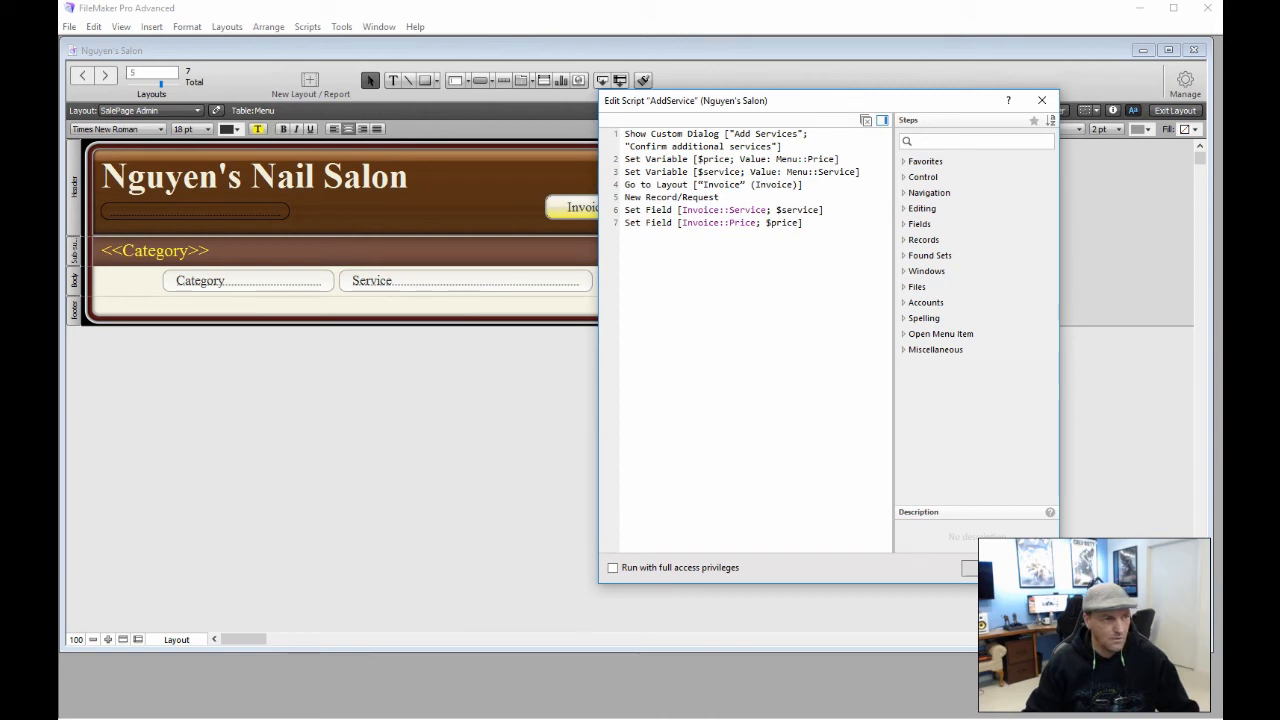
{"action": "left_click", "coordinate": [683, 248]}
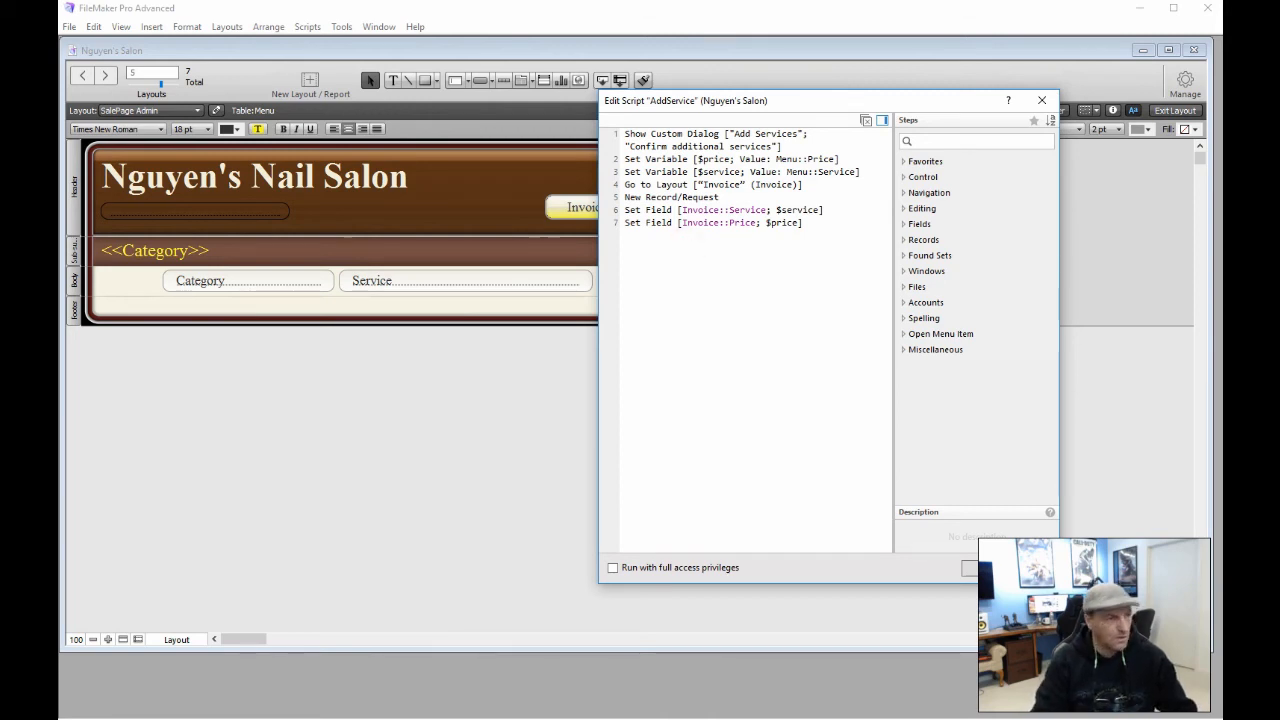
{"action": "type", "text": "Go"}
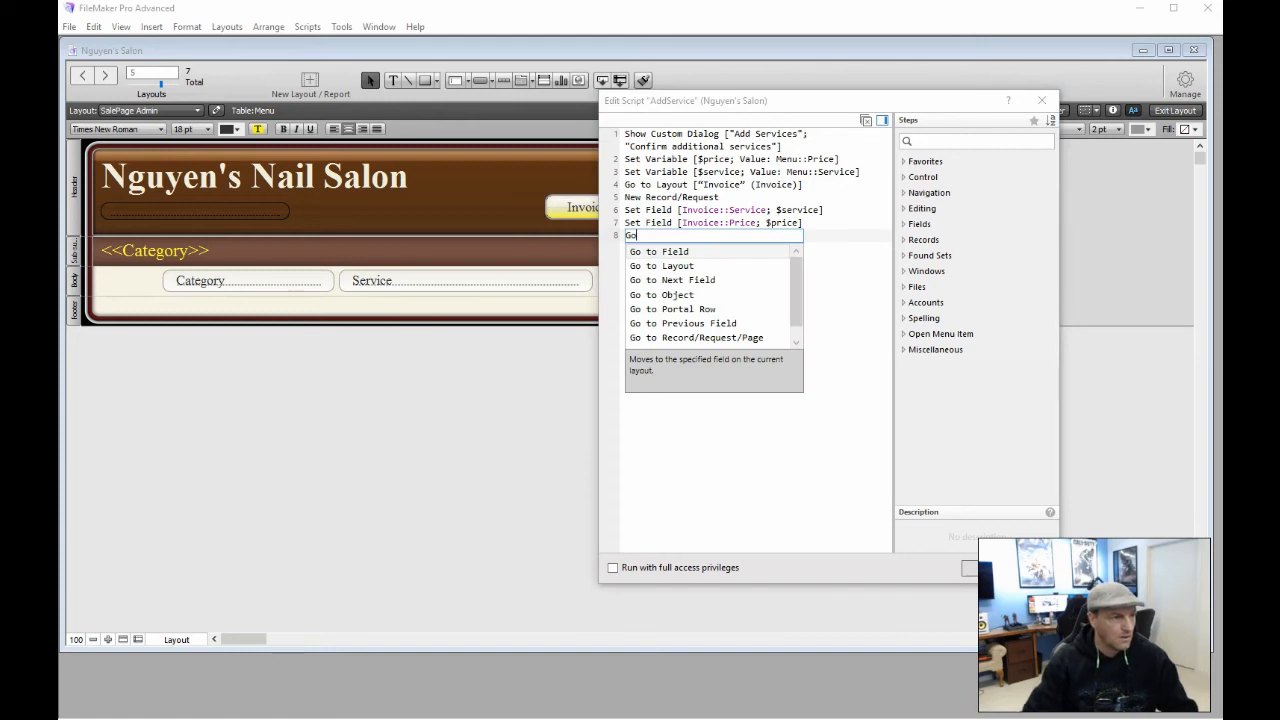
Add Go to Layout [original layout] and Halt Script as the script's final steps
{"action": "left_click", "coordinate": [676, 266]}
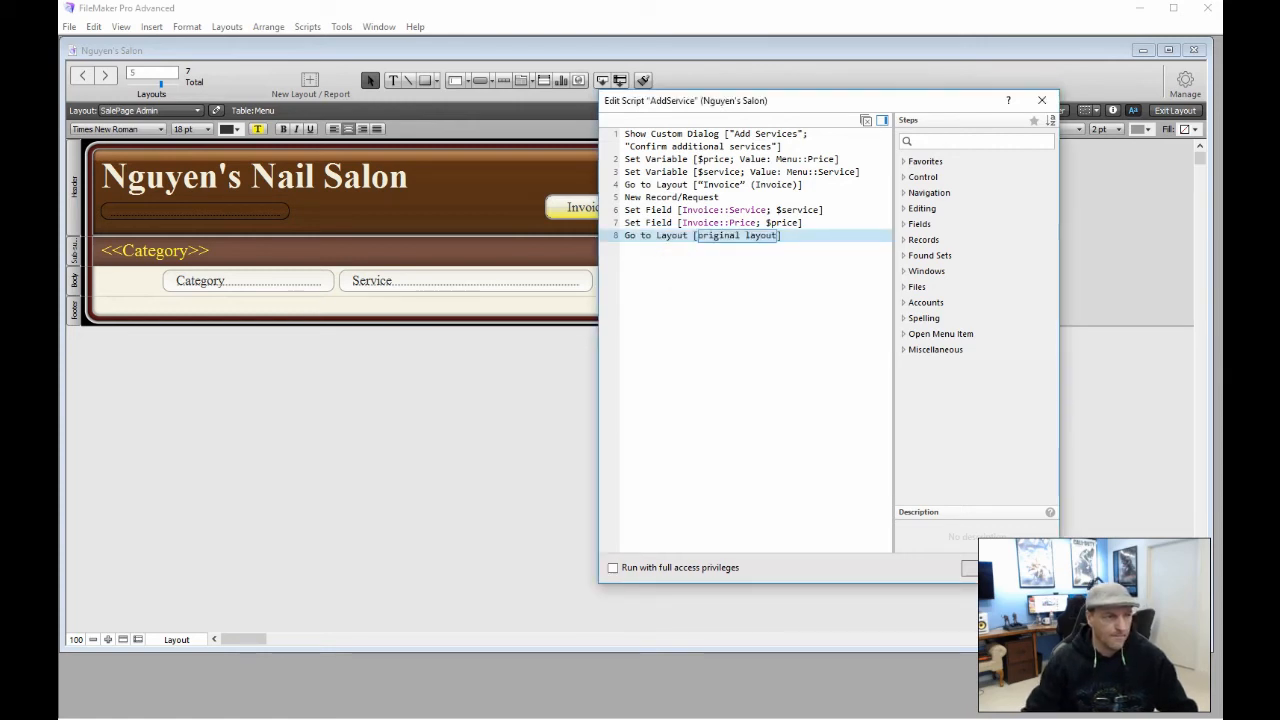
{"action": "left_click", "coordinate": [712, 262]}
{"action": "type", "text": "Ha"}
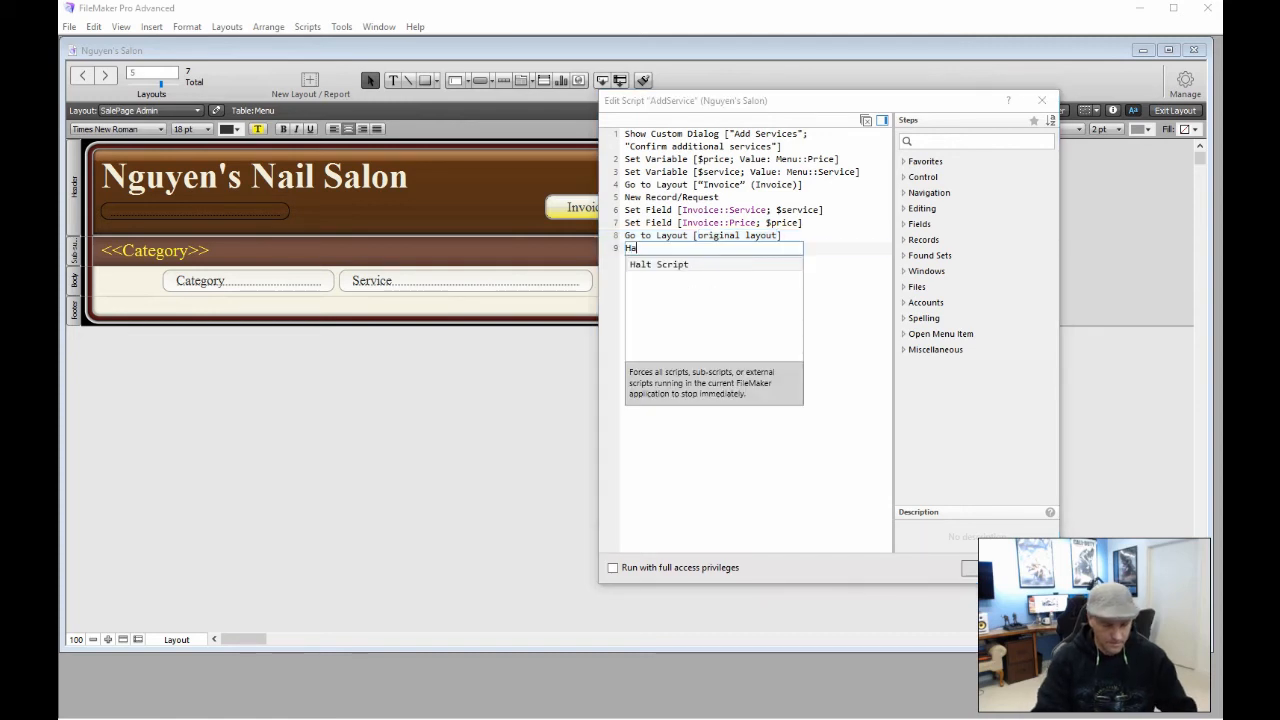
{"action": "type", "text": "lt"}
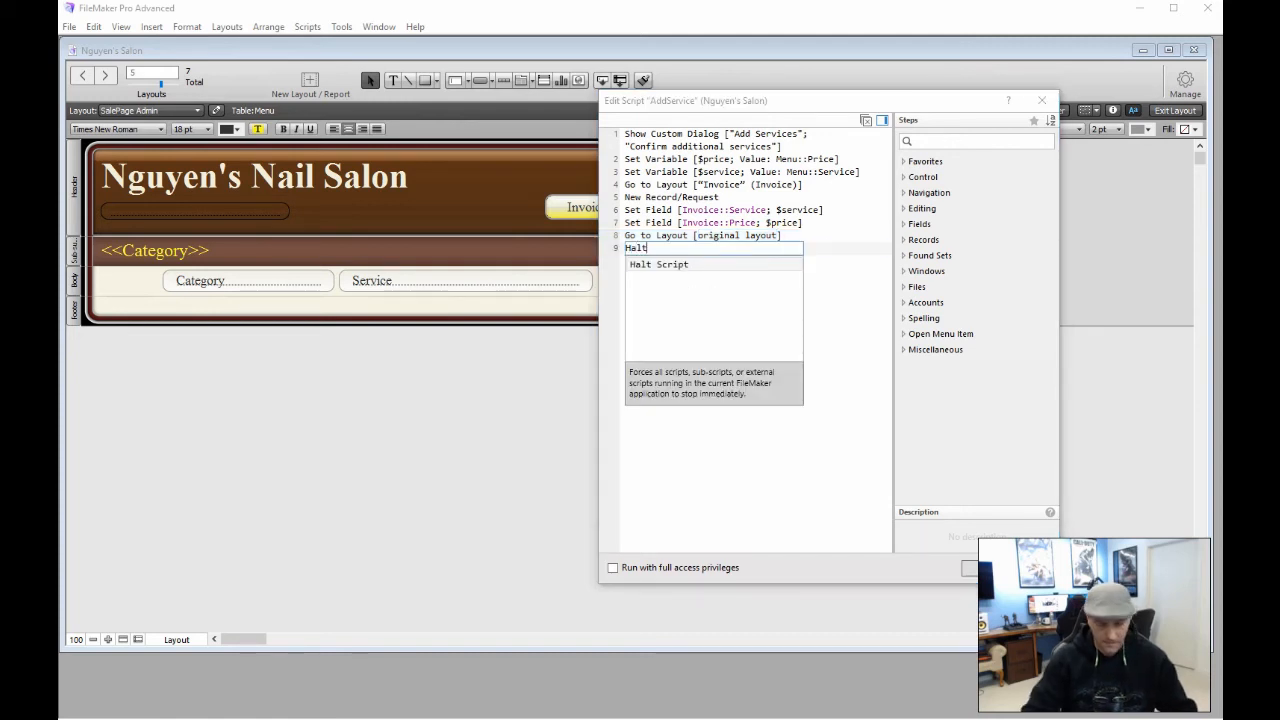
{"action": "key", "text": "Return"}
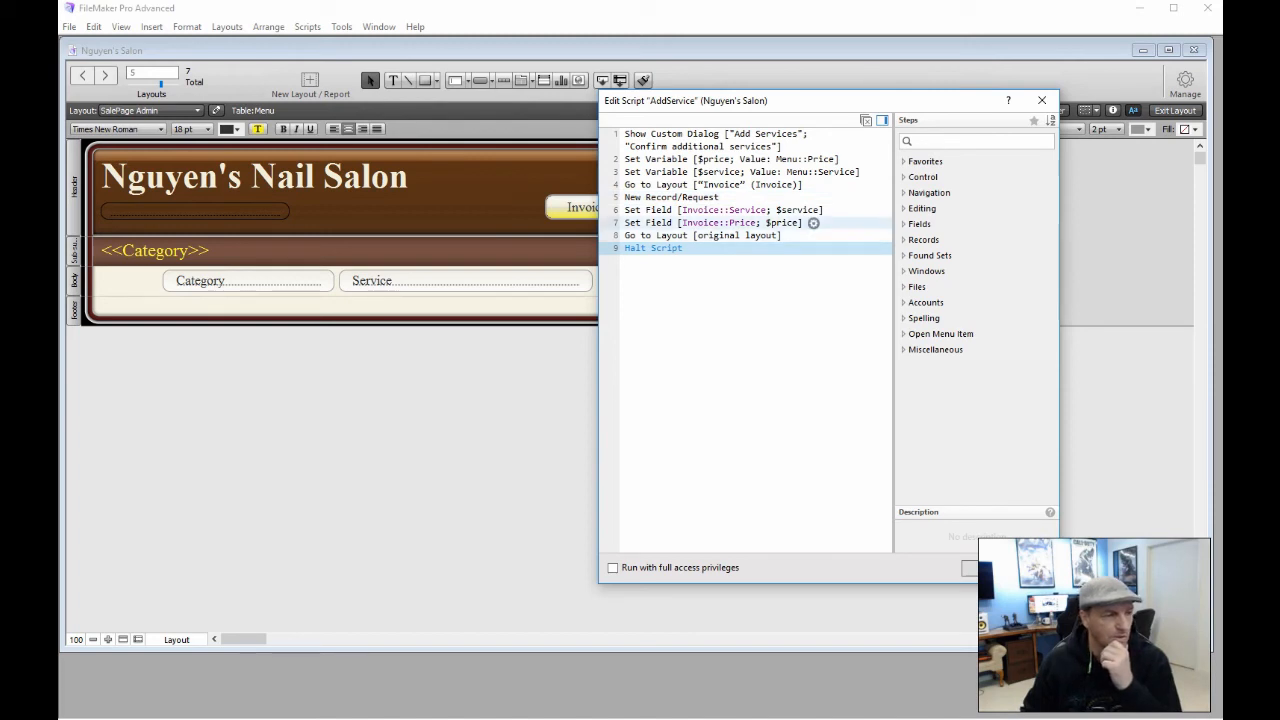
Close the AddService script editor and the Add button's setup, then deselect the button
{"action": "left_click", "coordinate": [659, 223]}
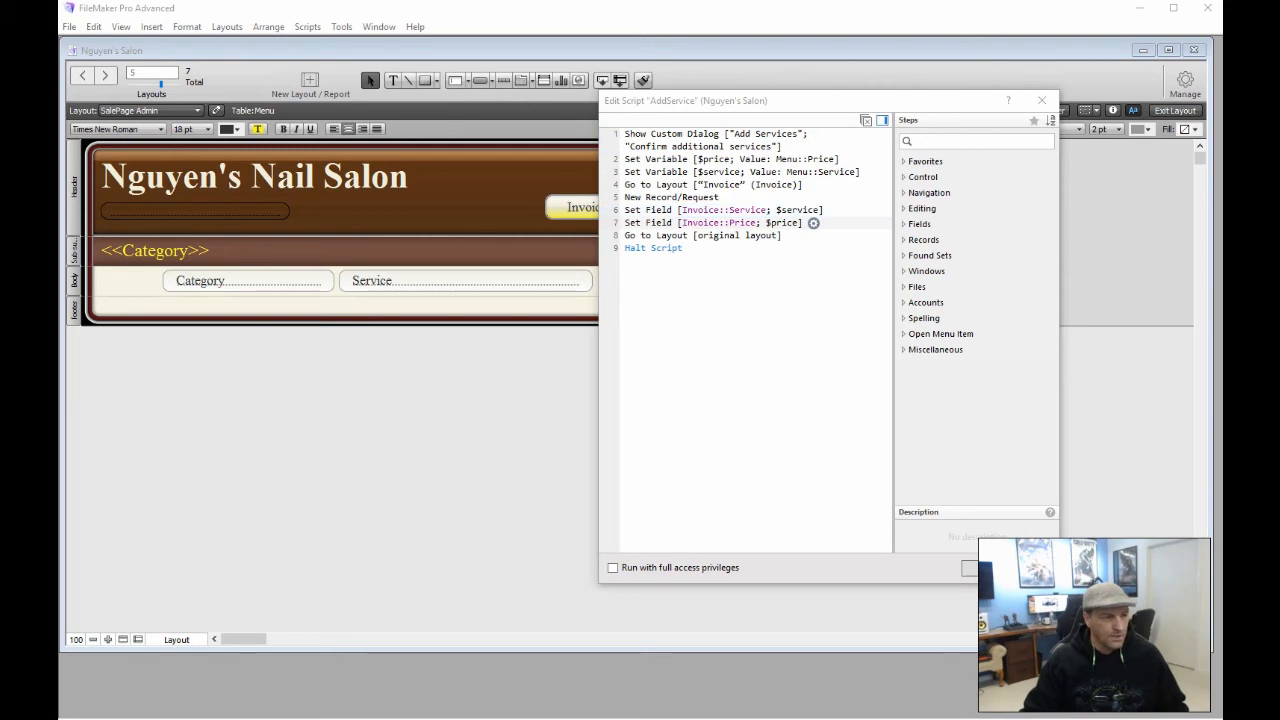
{"action": "left_click", "coordinate": [1000, 568]}
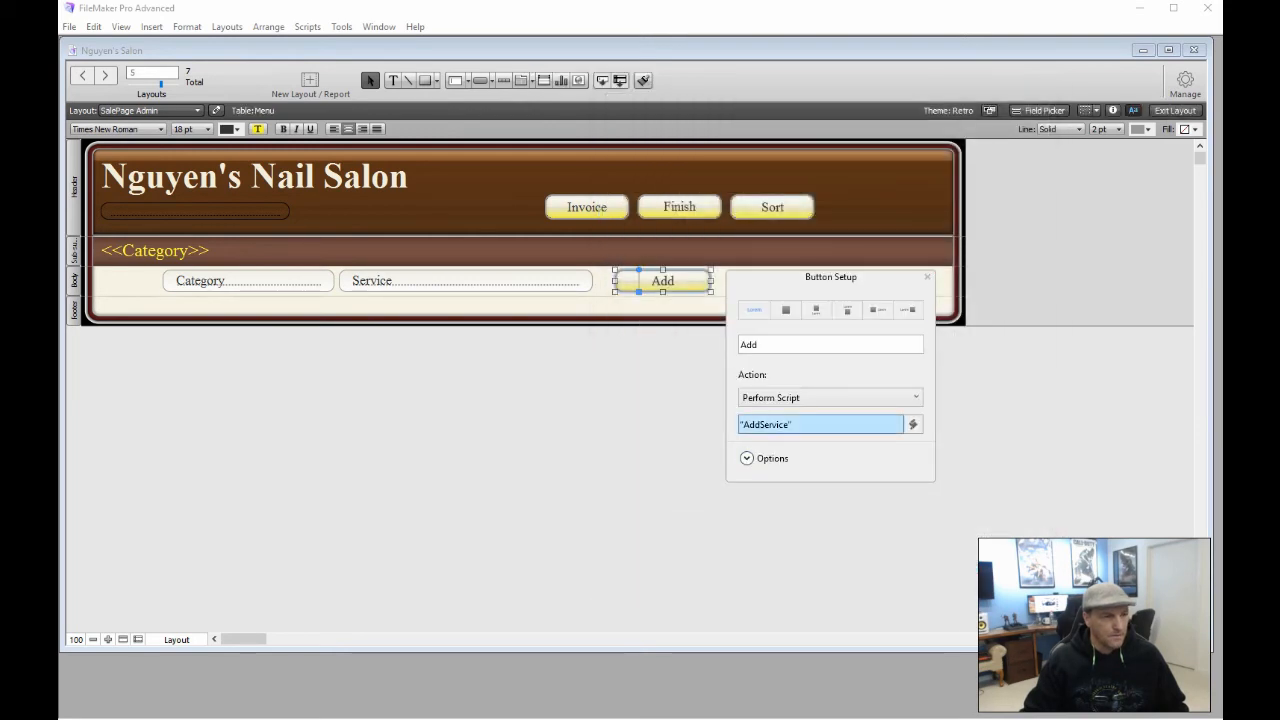
{"action": "left_click", "coordinate": [927, 277]}
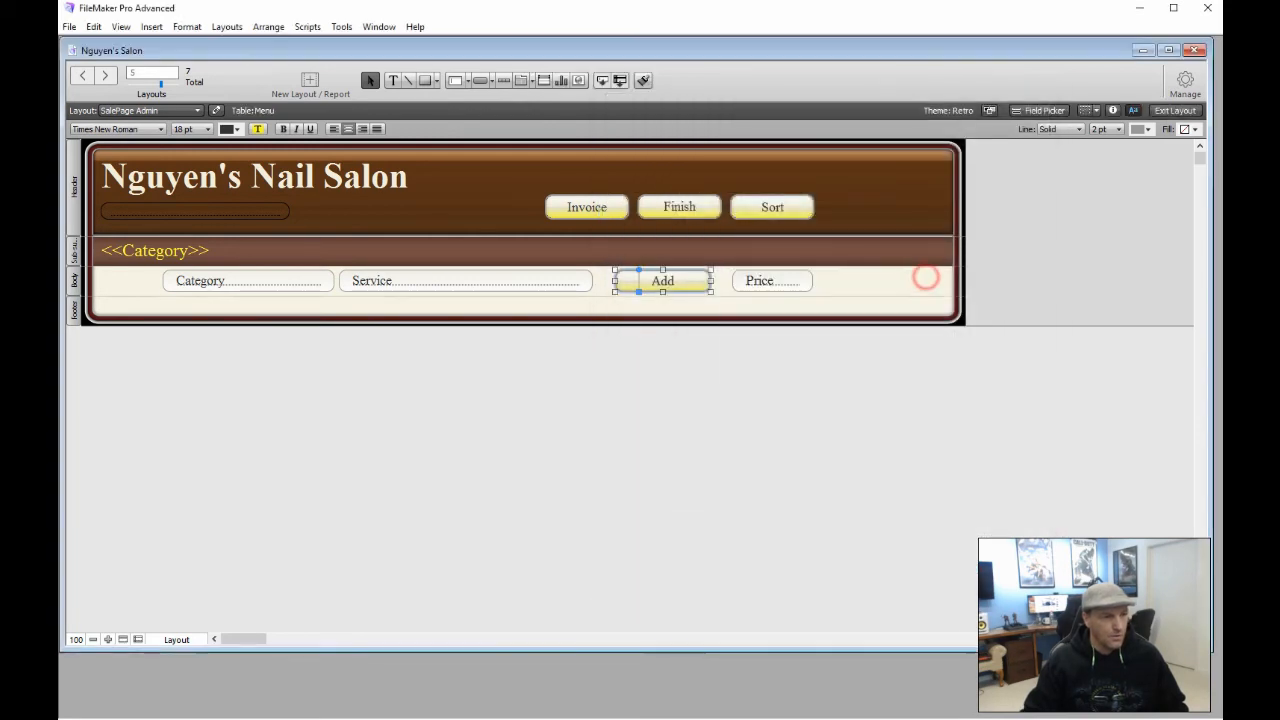
{"action": "left_click", "coordinate": [808, 406]}
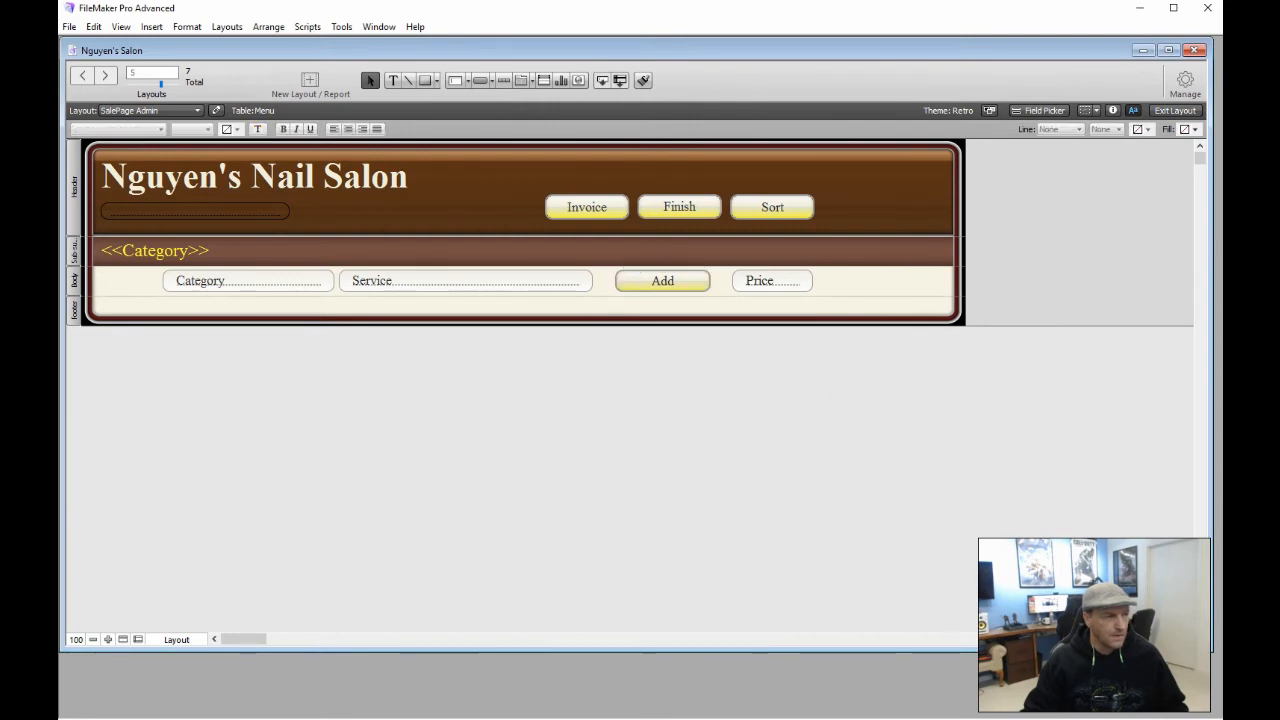
{"action": "left_click", "coordinate": [1175, 110]}
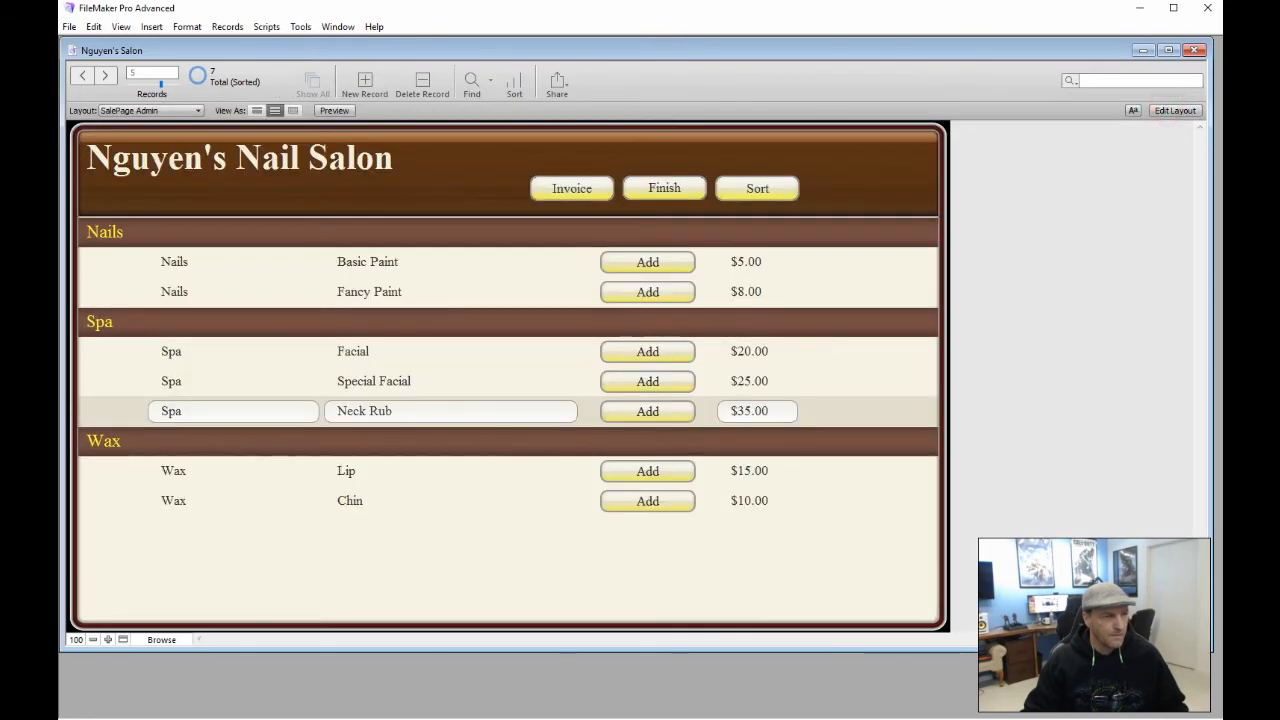
{"action": "left_click", "coordinate": [664, 188]}
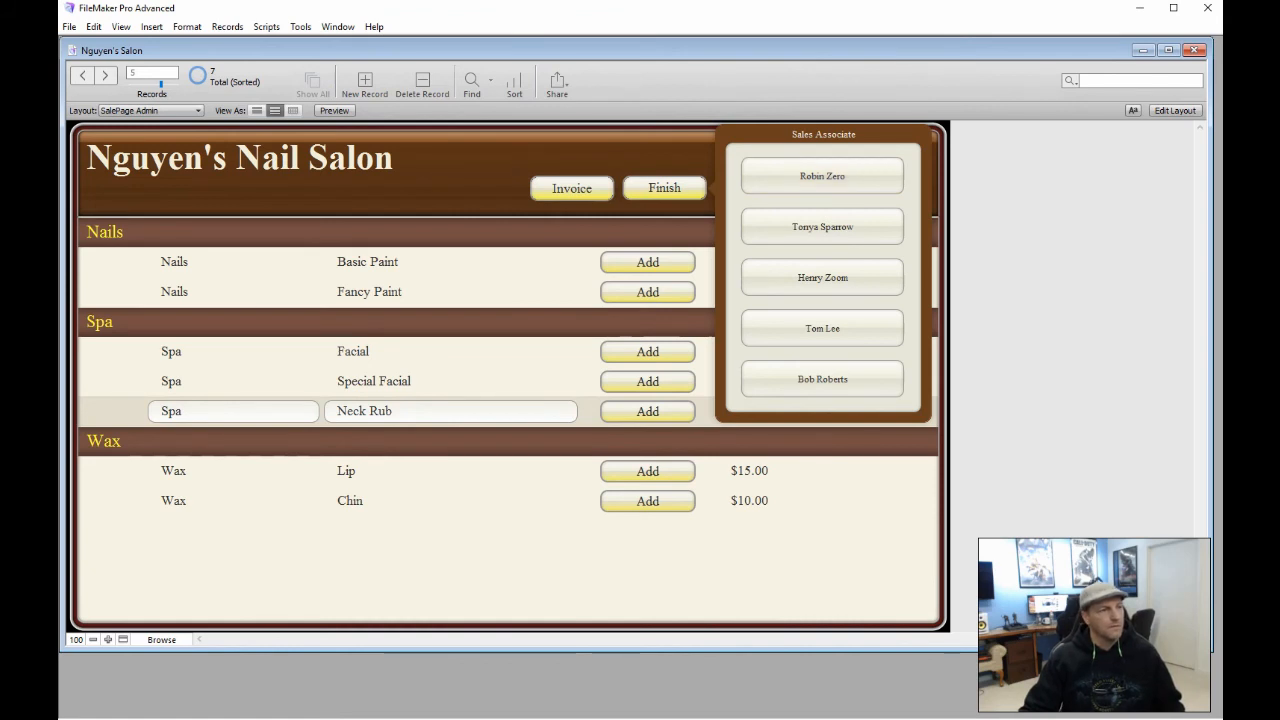
{"action": "left_click", "coordinate": [476, 166]}
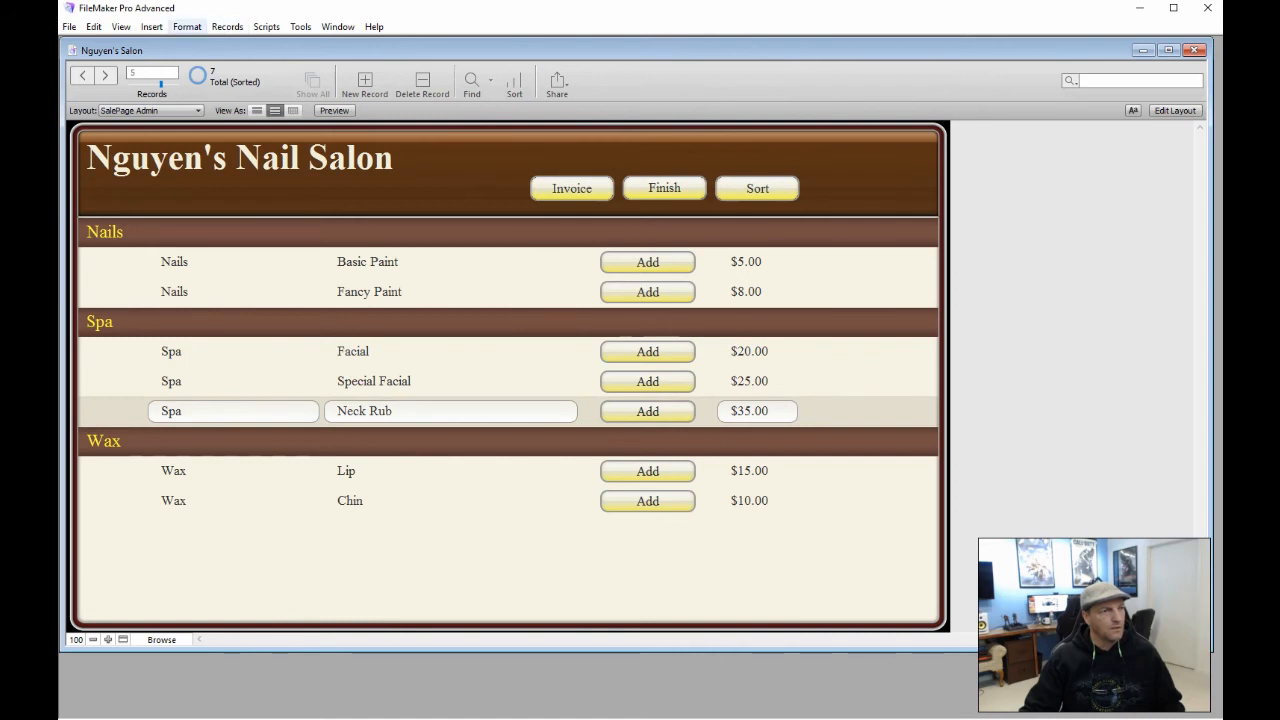
{"action": "left_click", "coordinate": [187, 26]}
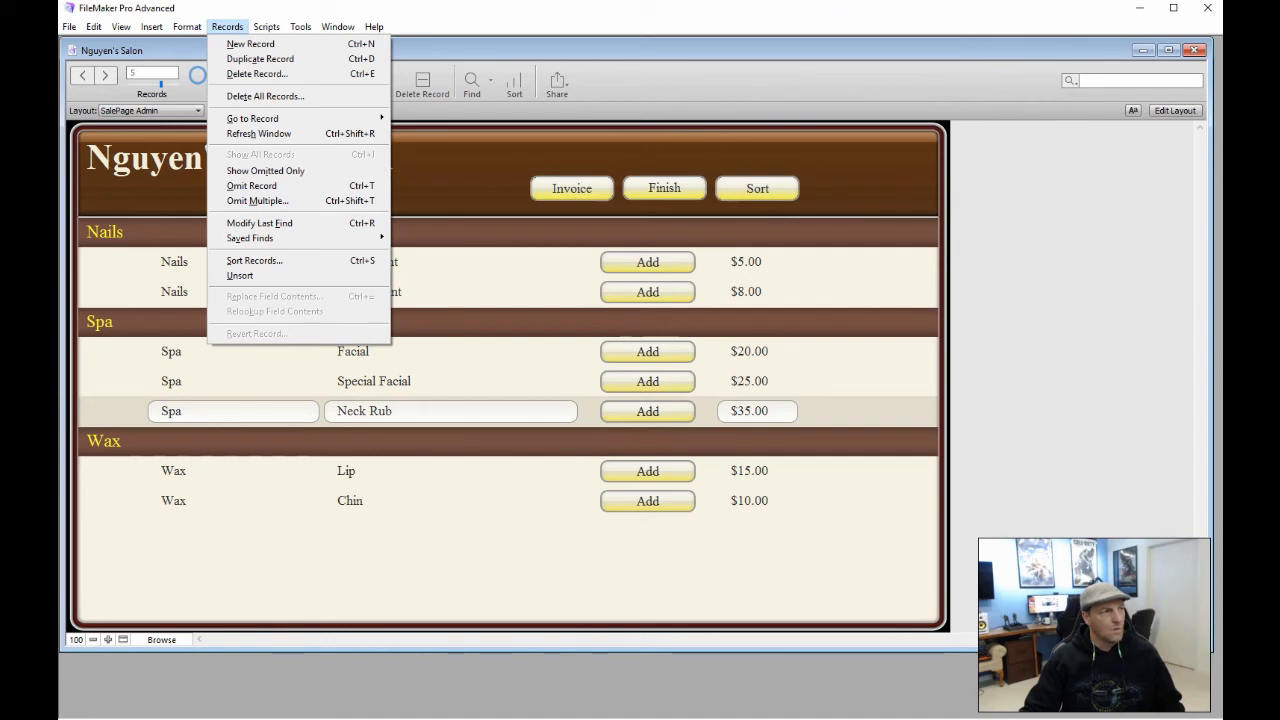
{"action": "mouse_move", "coordinate": [266, 26]}
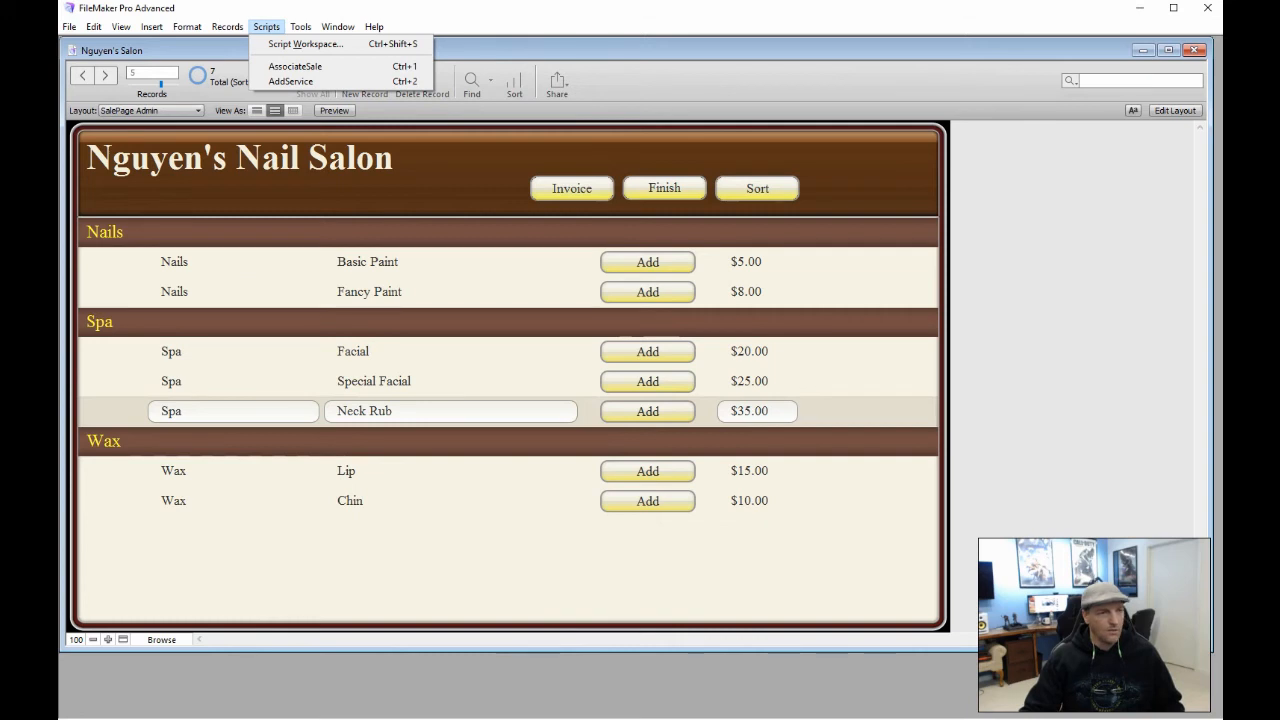
{"action": "key", "text": "ctrl+l"}
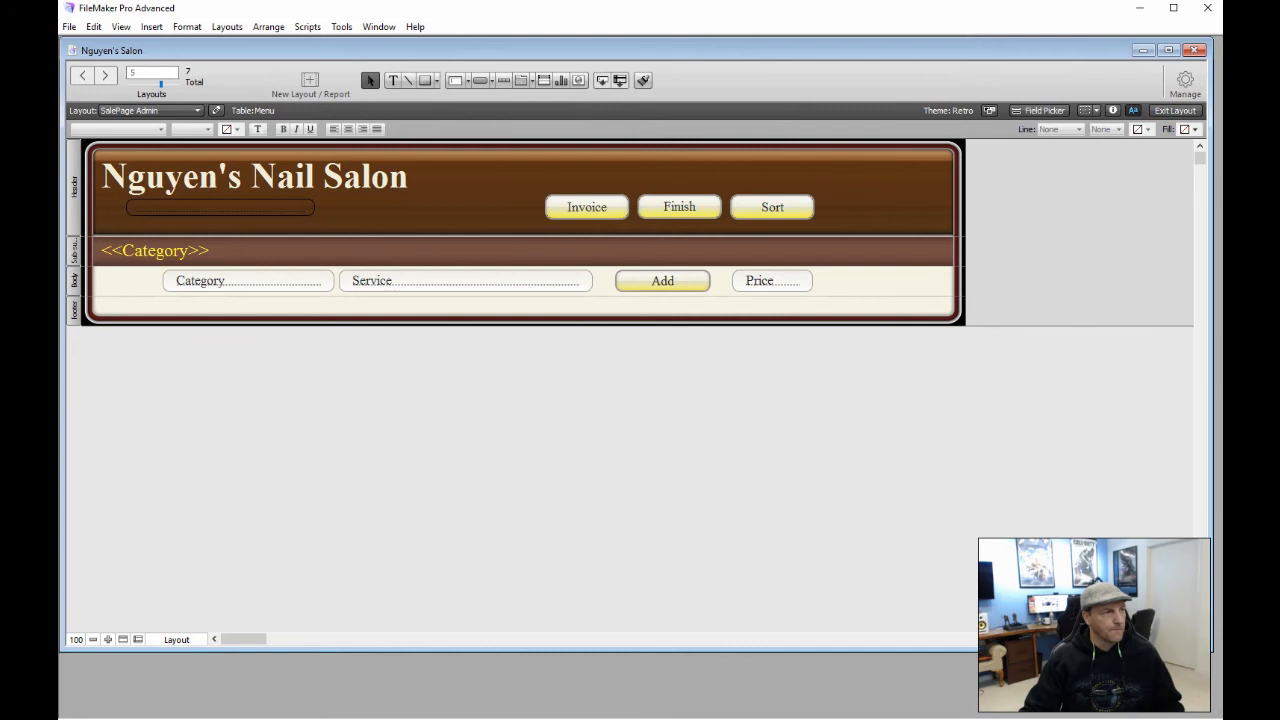
Create a blank Computer Form layout named Invoices based on the Register table
{"action": "left_click", "coordinate": [227, 27]}
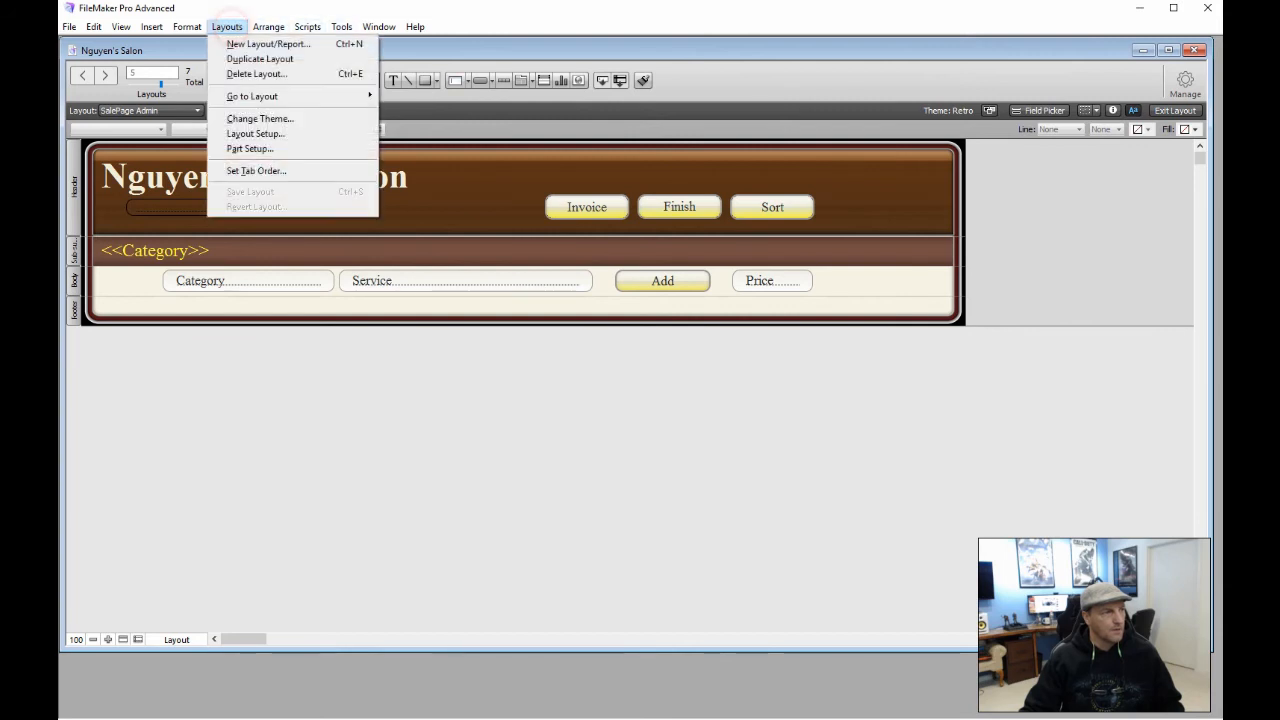
{"action": "mouse_move", "coordinate": [290, 96]}
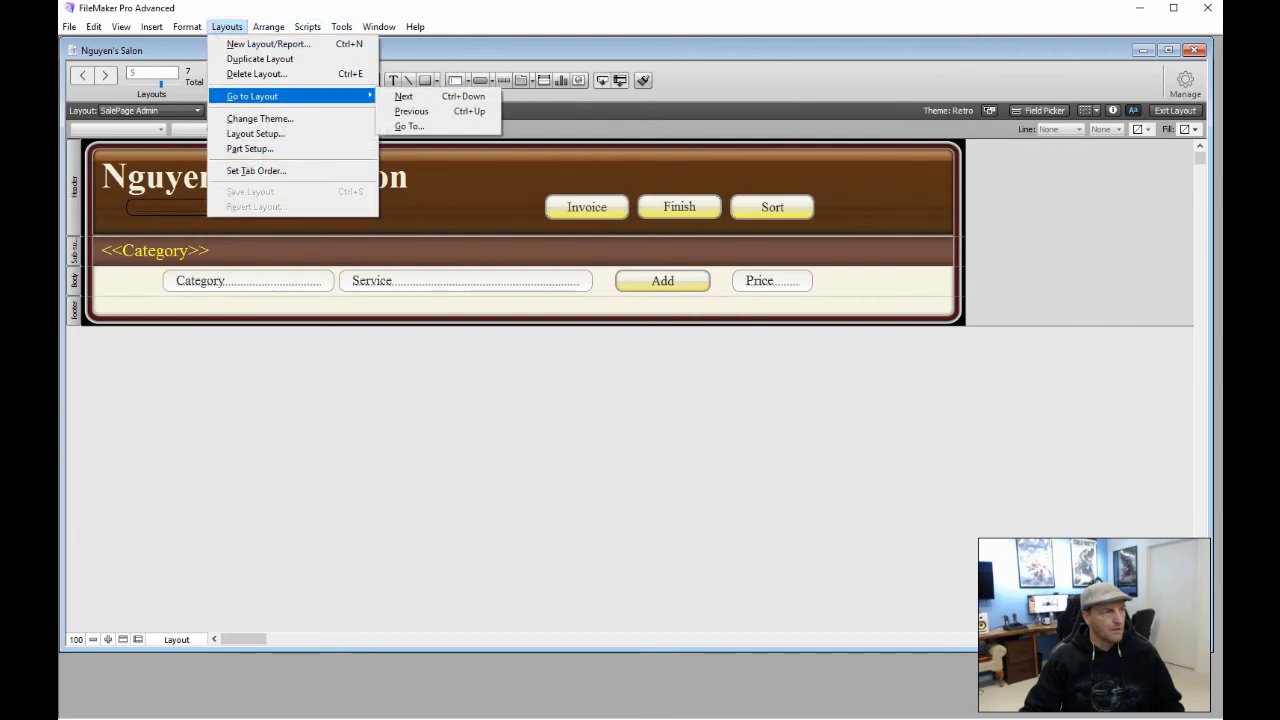
{"action": "left_click", "coordinate": [268, 44]}
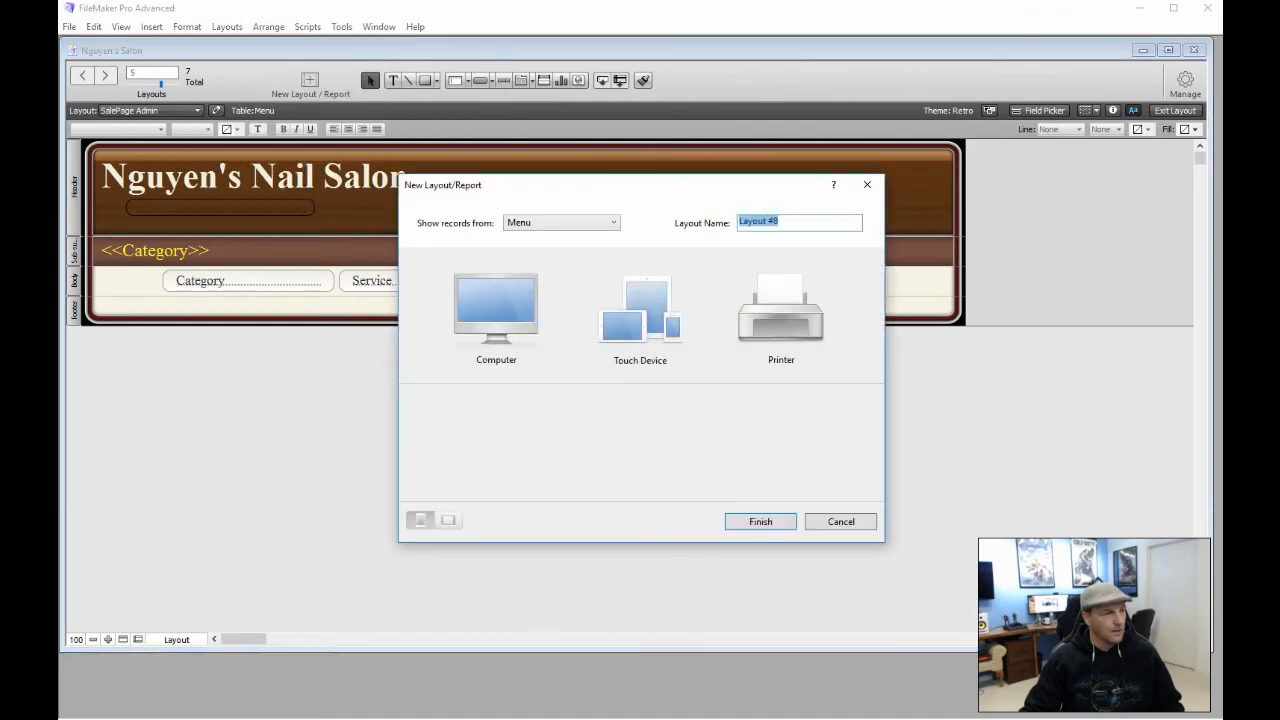
{"action": "left_click", "coordinate": [600, 222]}
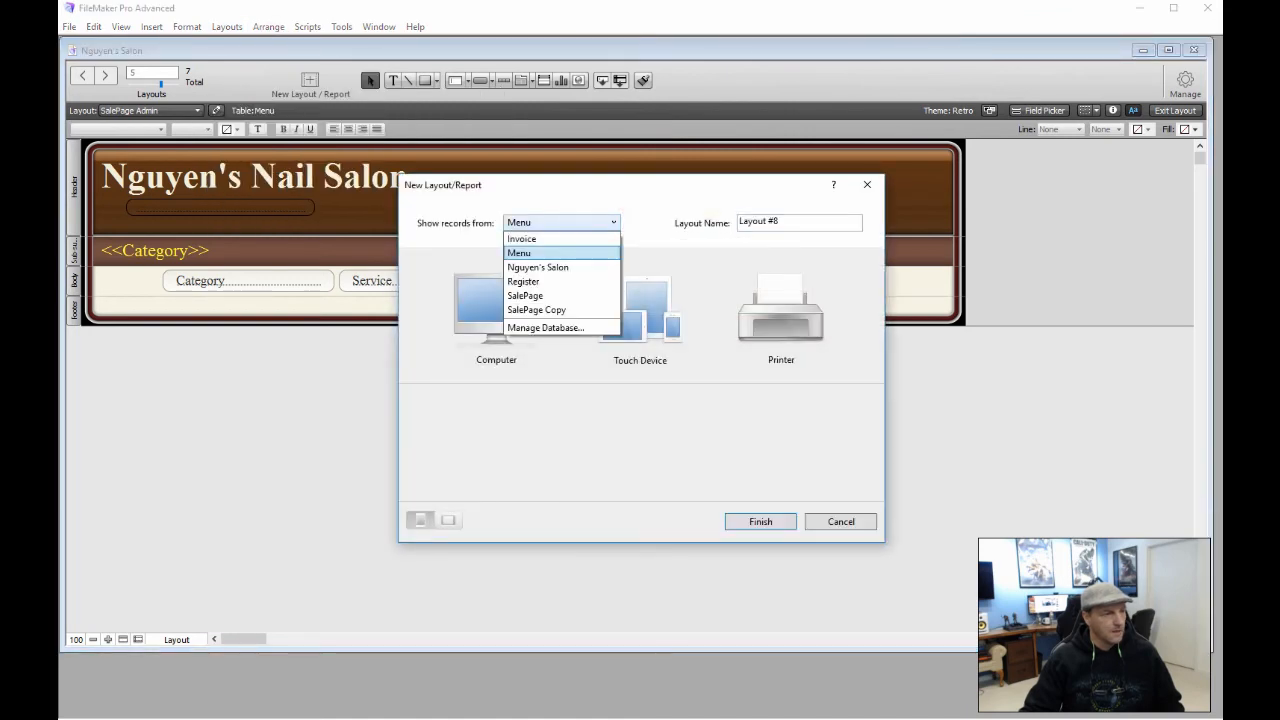
{"action": "left_click", "coordinate": [548, 281]}
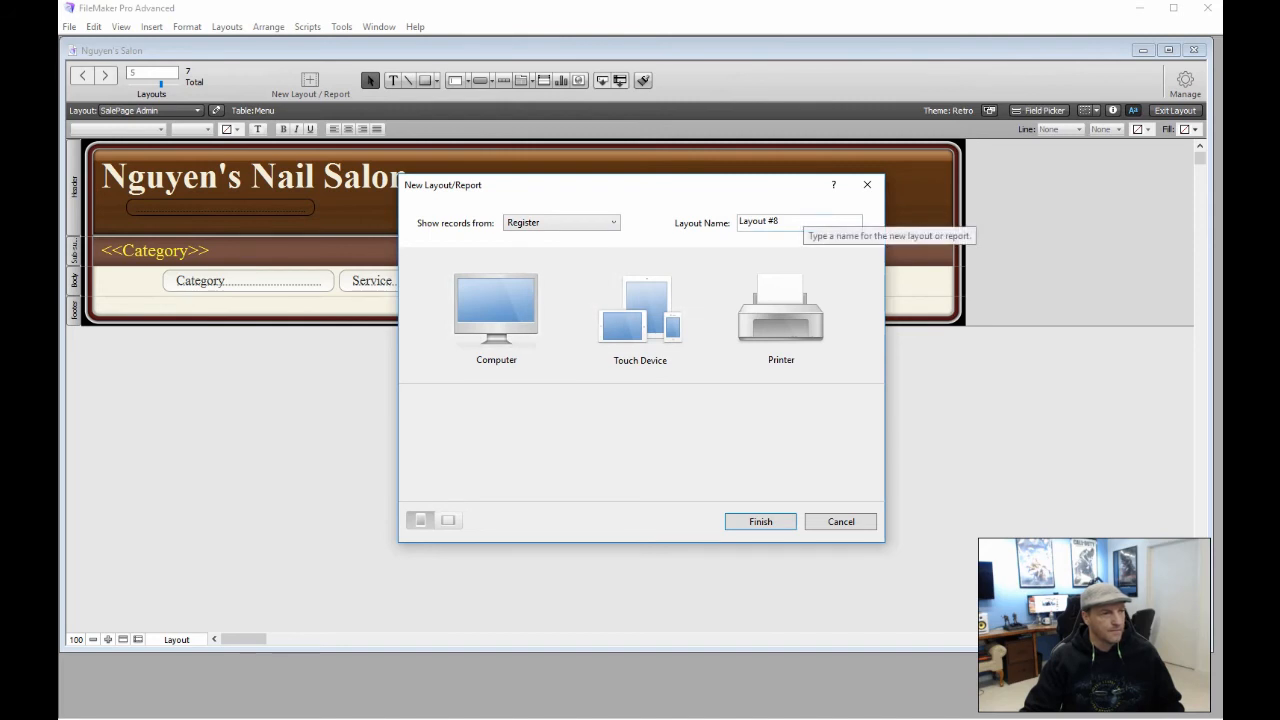
{"action": "left_click", "coordinate": [803, 220]}
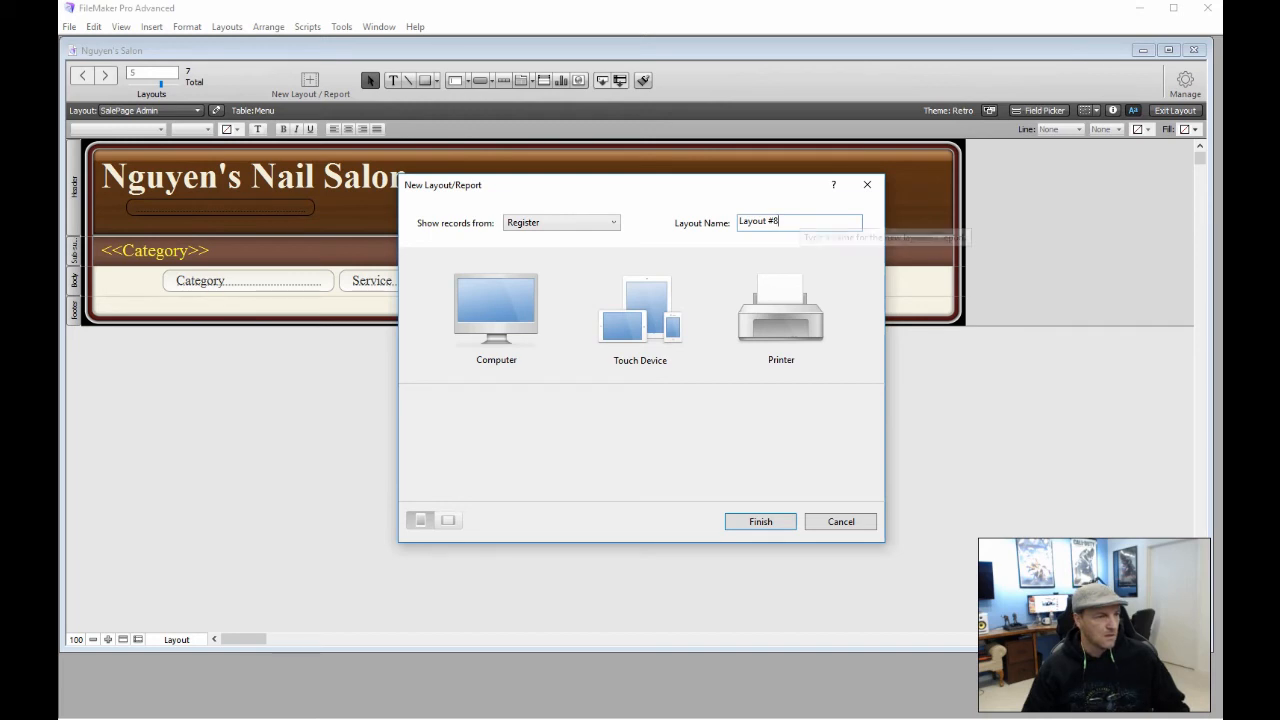
{"action": "triple_click", "coordinate": [800, 220]}
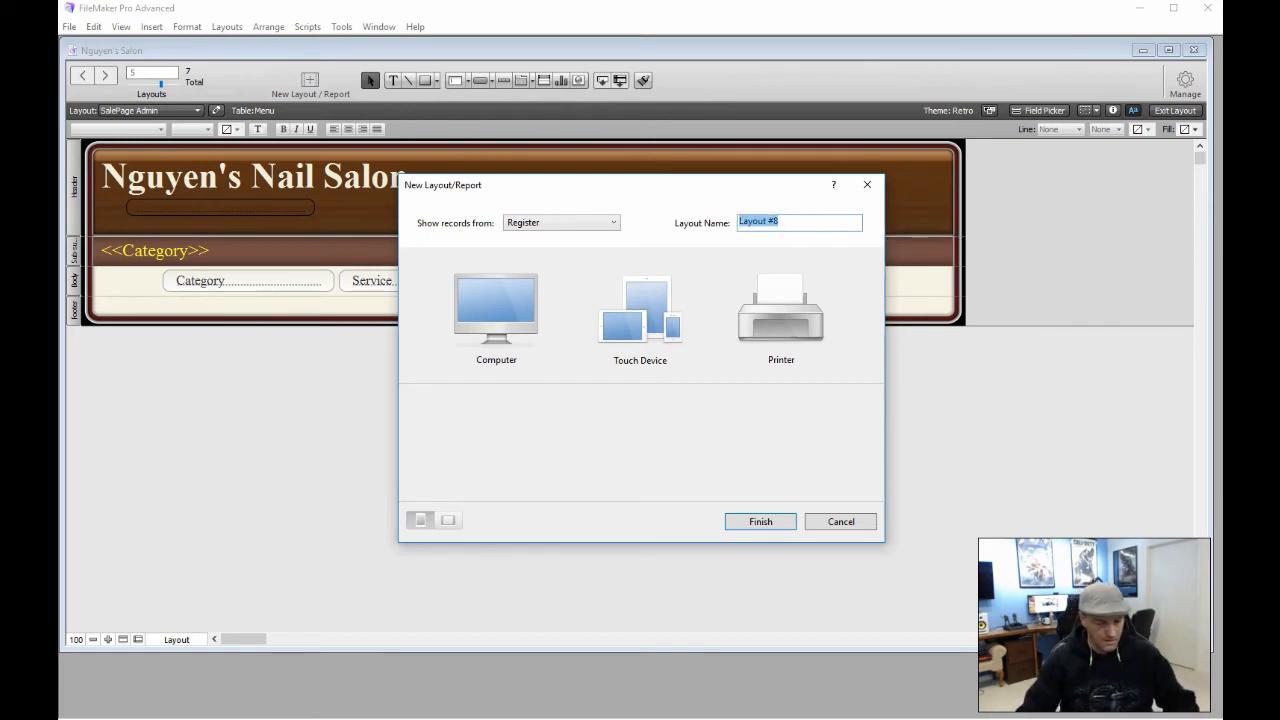
{"action": "type", "text": "Invo"}
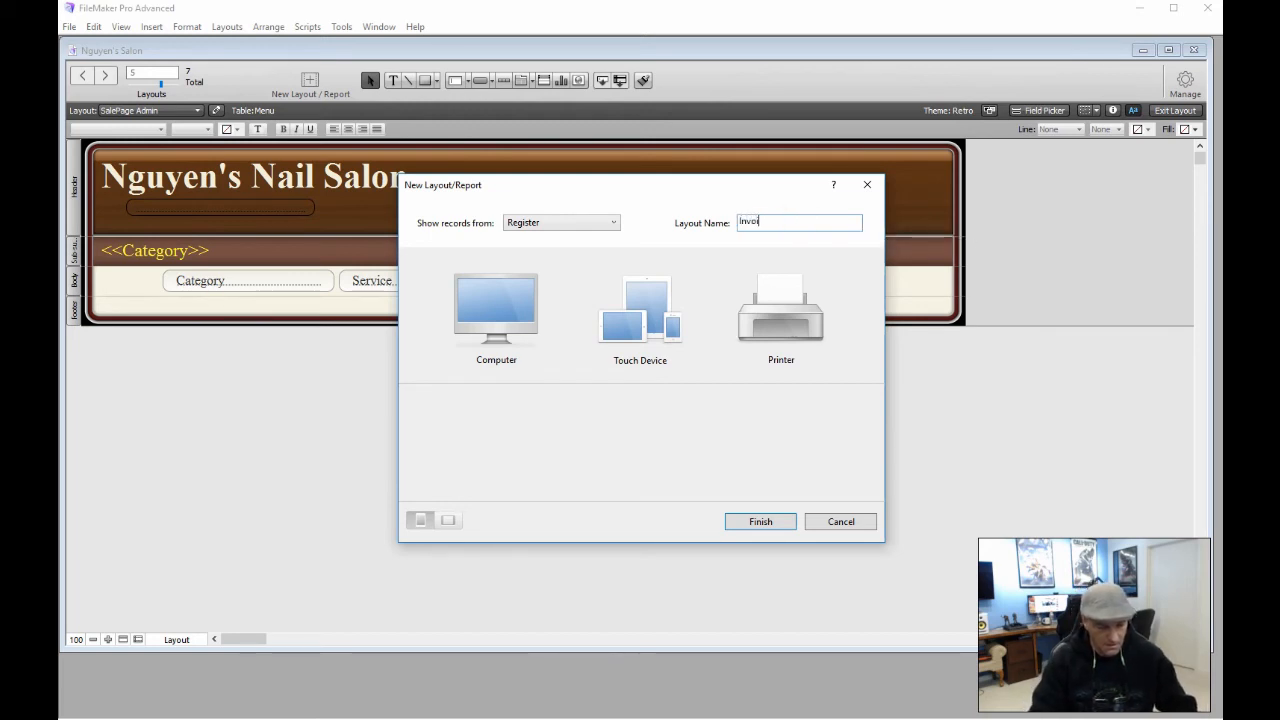
{"action": "type", "text": "ices"}
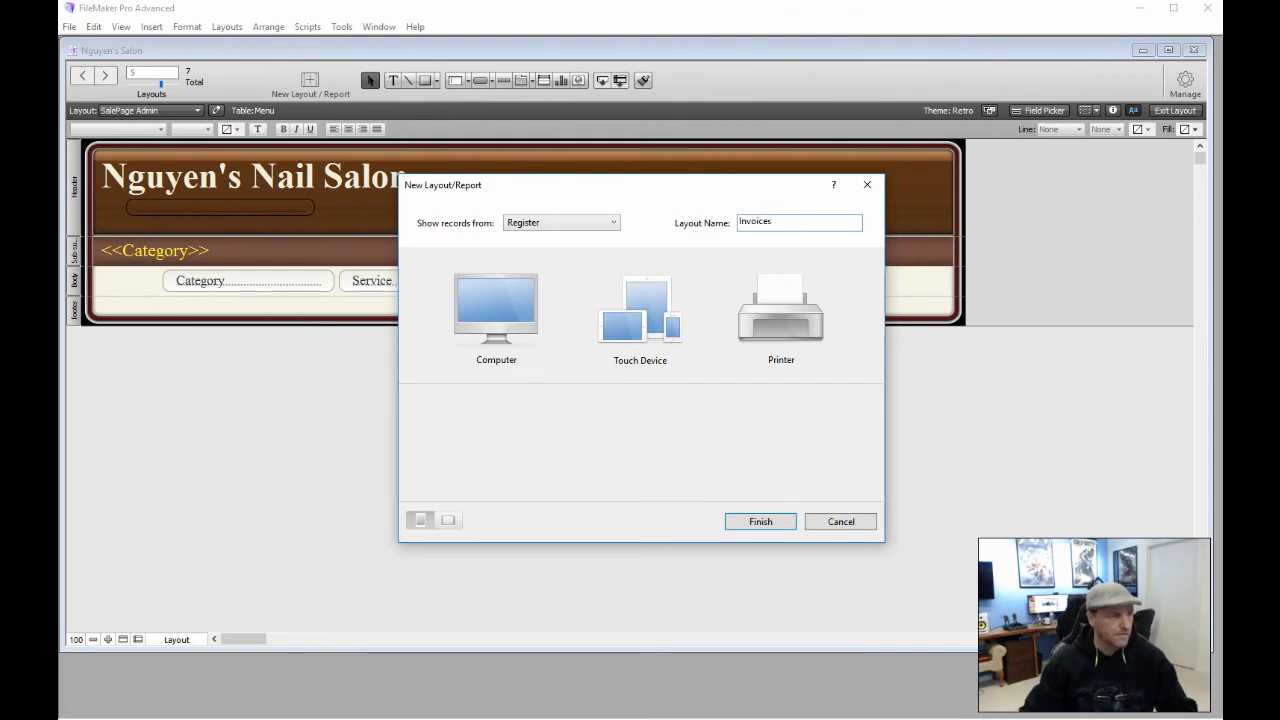
{"action": "left_click", "coordinate": [496, 310]}
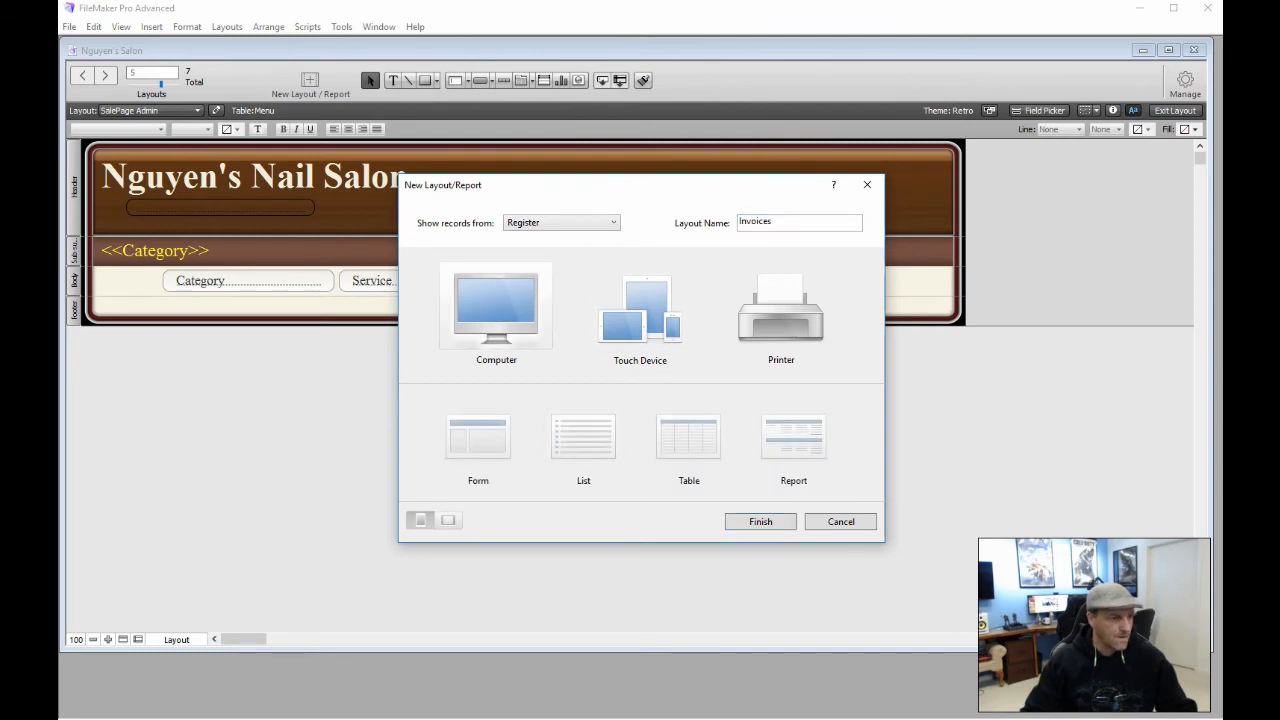
{"action": "left_click", "coordinate": [501, 434]}
{"action": "left_click", "coordinate": [760, 521]}
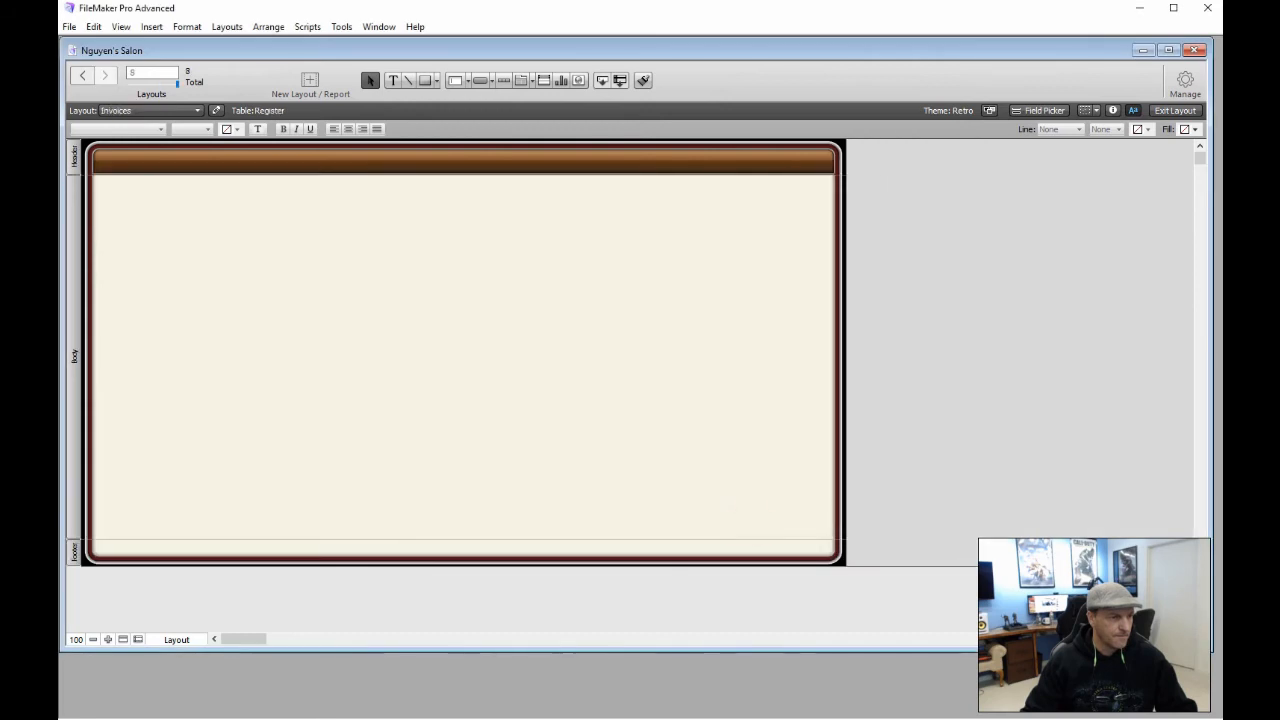
Set the header part's height to 130 pt in the Inspector
{"action": "left_click", "coordinate": [74, 158]}
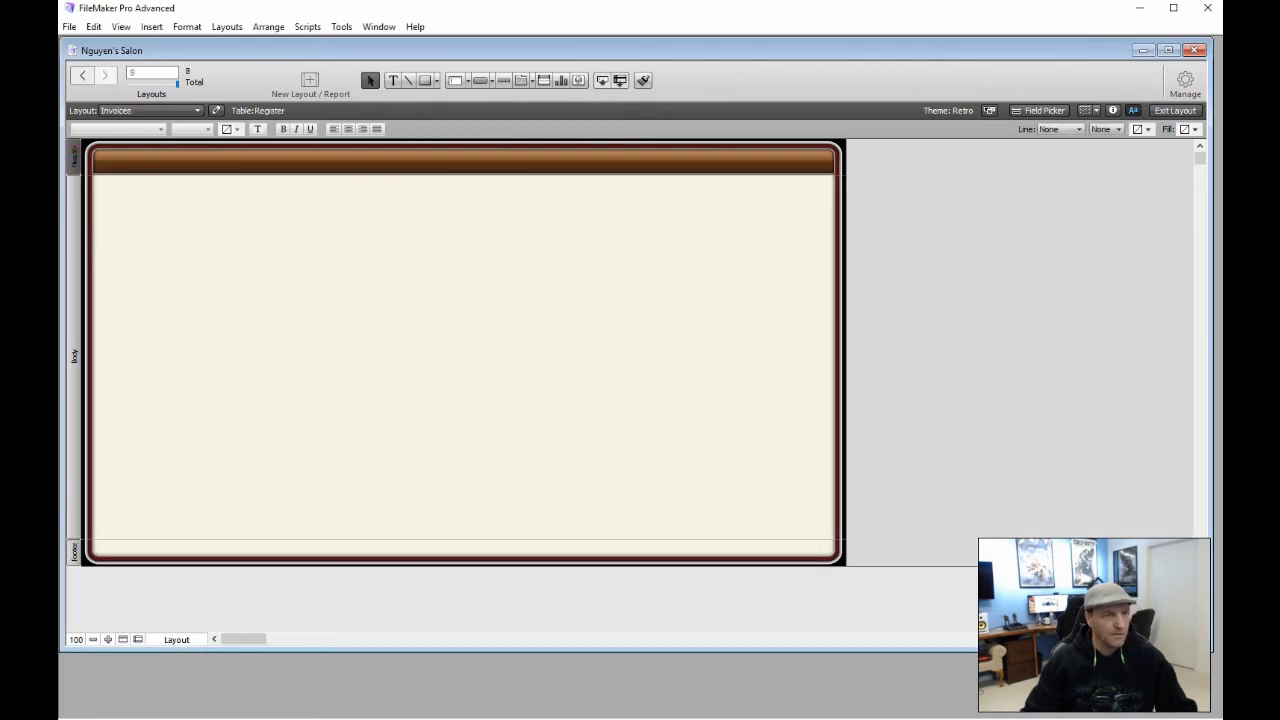
{"action": "left_click", "coordinate": [1113, 110]}
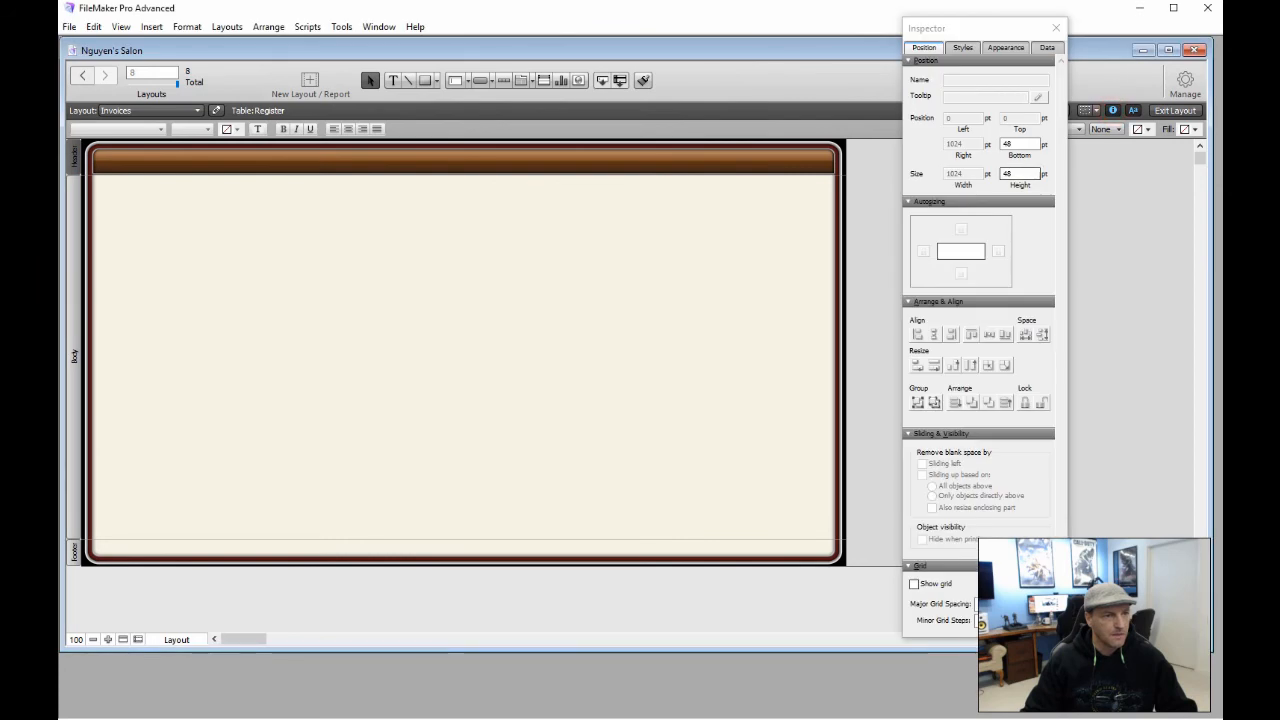
{"action": "double_click", "coordinate": [1018, 173]}
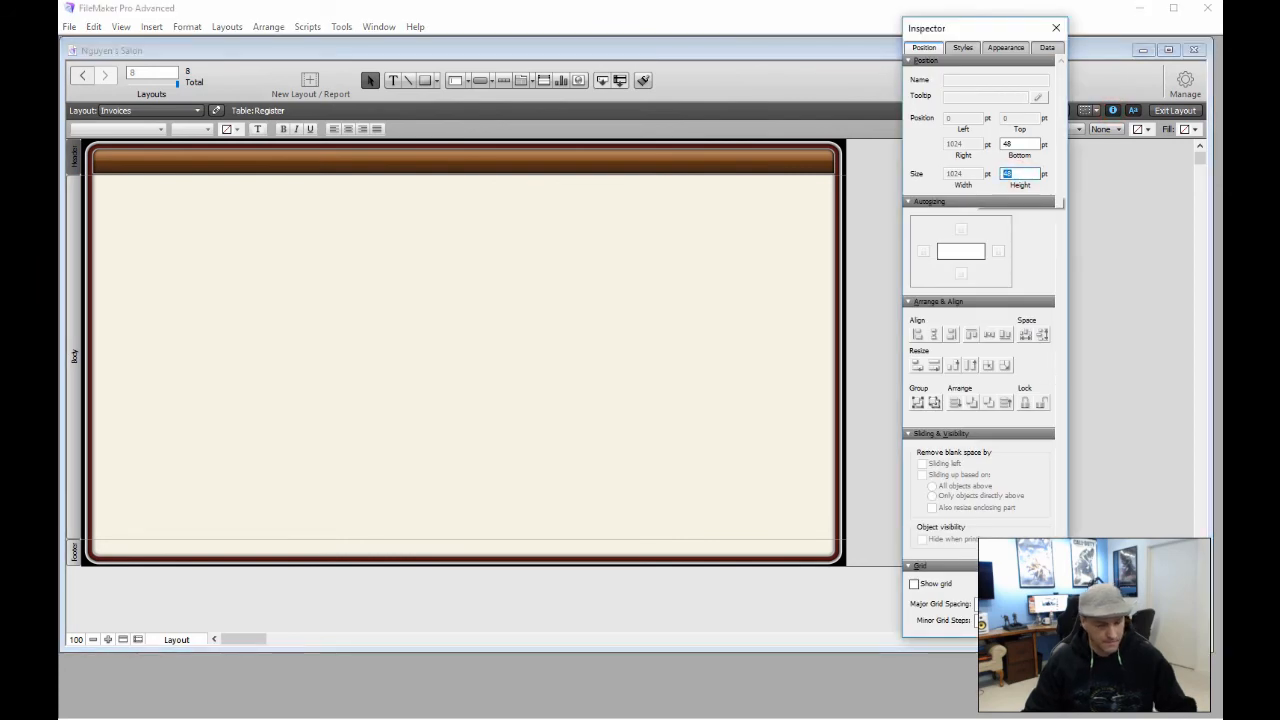
{"action": "type", "text": "130"}
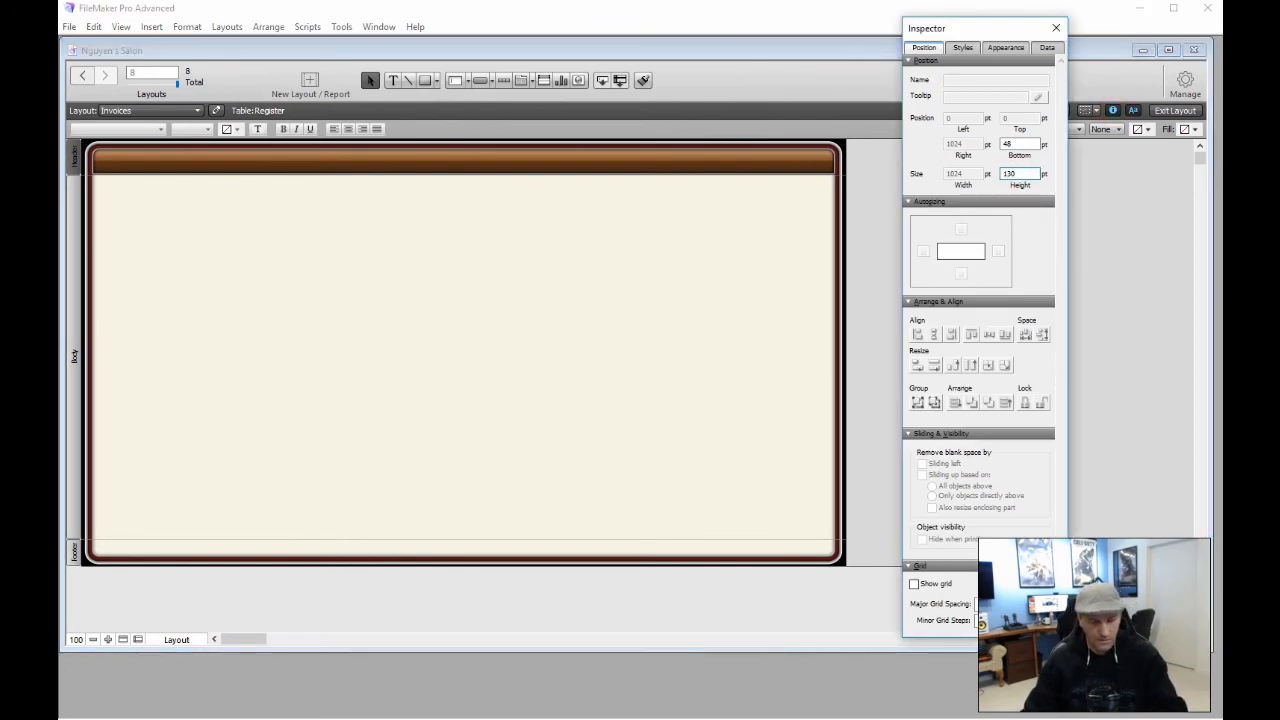
{"action": "key", "text": "Return"}
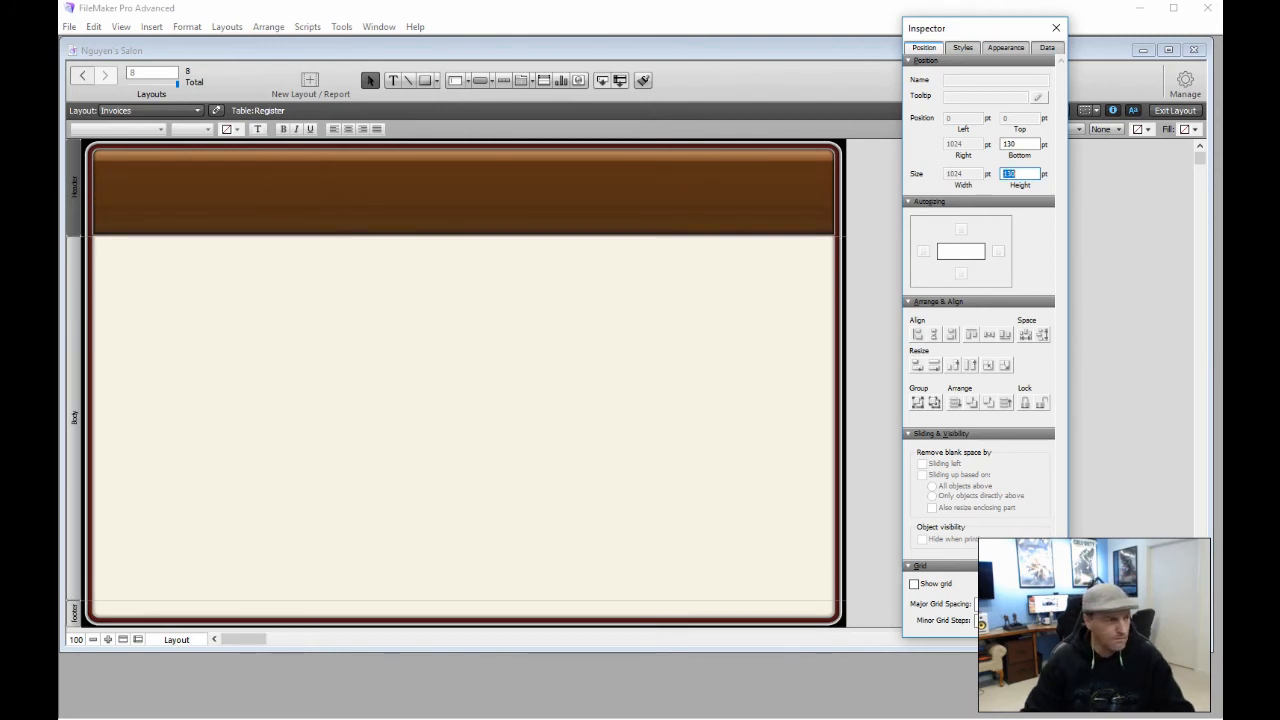
Select the layout body and browse the shape and button tool variants
{"action": "left_click", "coordinate": [535, 309]}
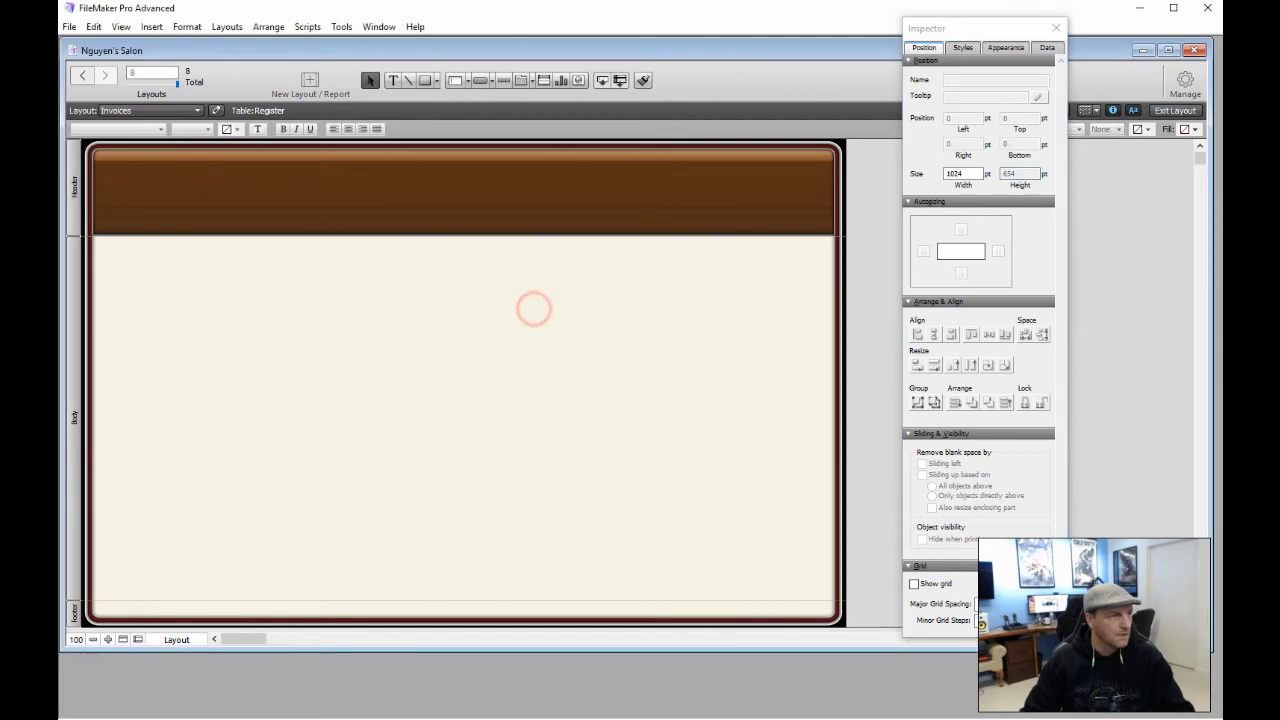
{"action": "left_click", "coordinate": [425, 80]}
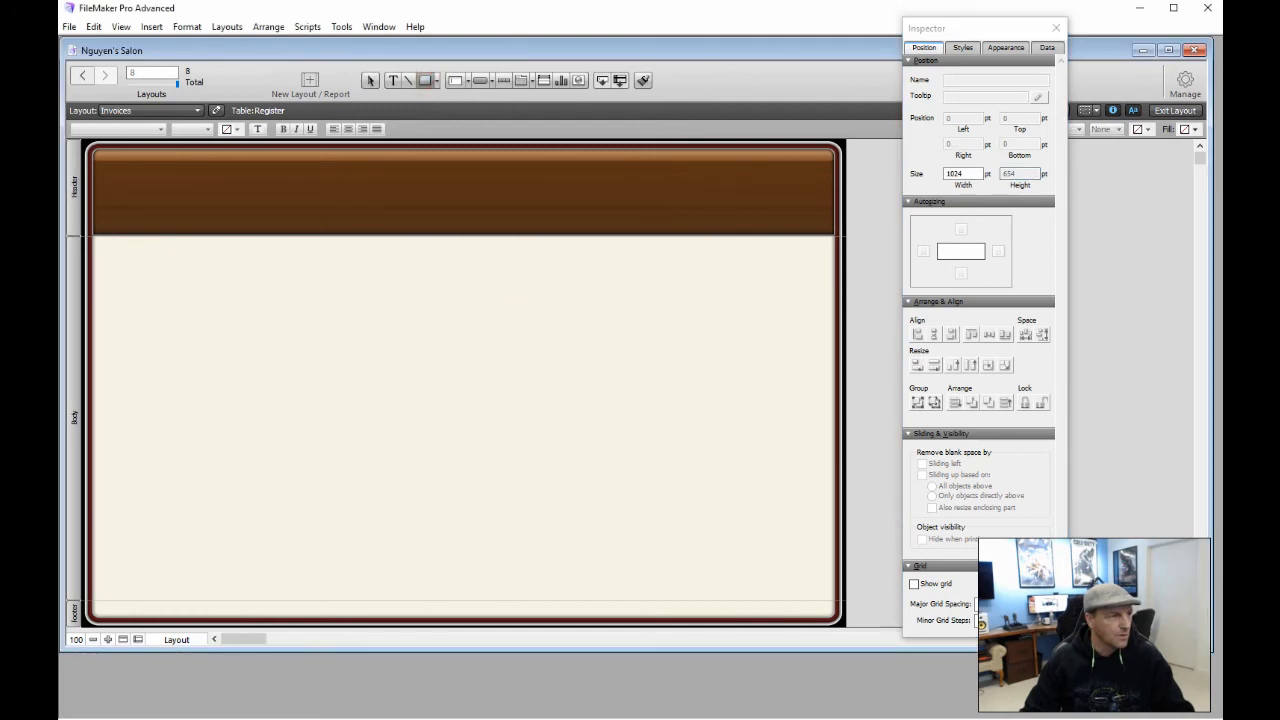
{"action": "left_click", "coordinate": [436, 80]}
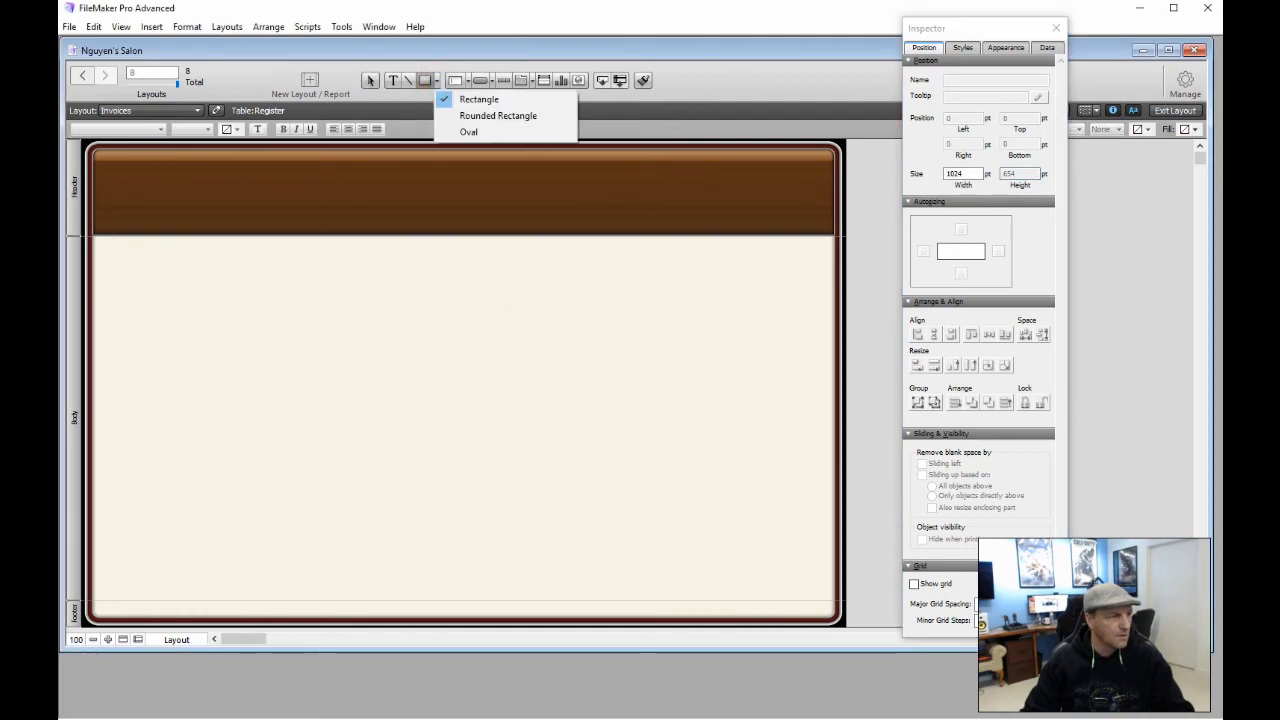
{"action": "left_click", "coordinate": [493, 81]}
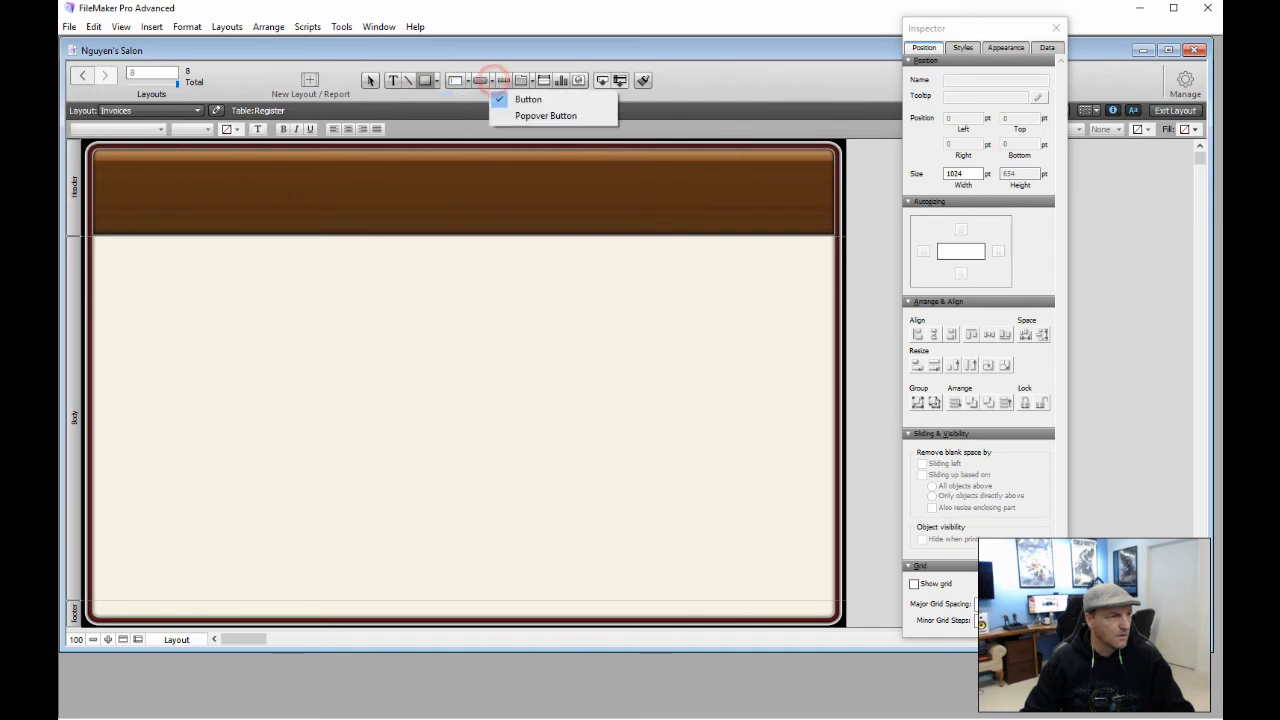
{"action": "left_click", "coordinate": [454, 82]}
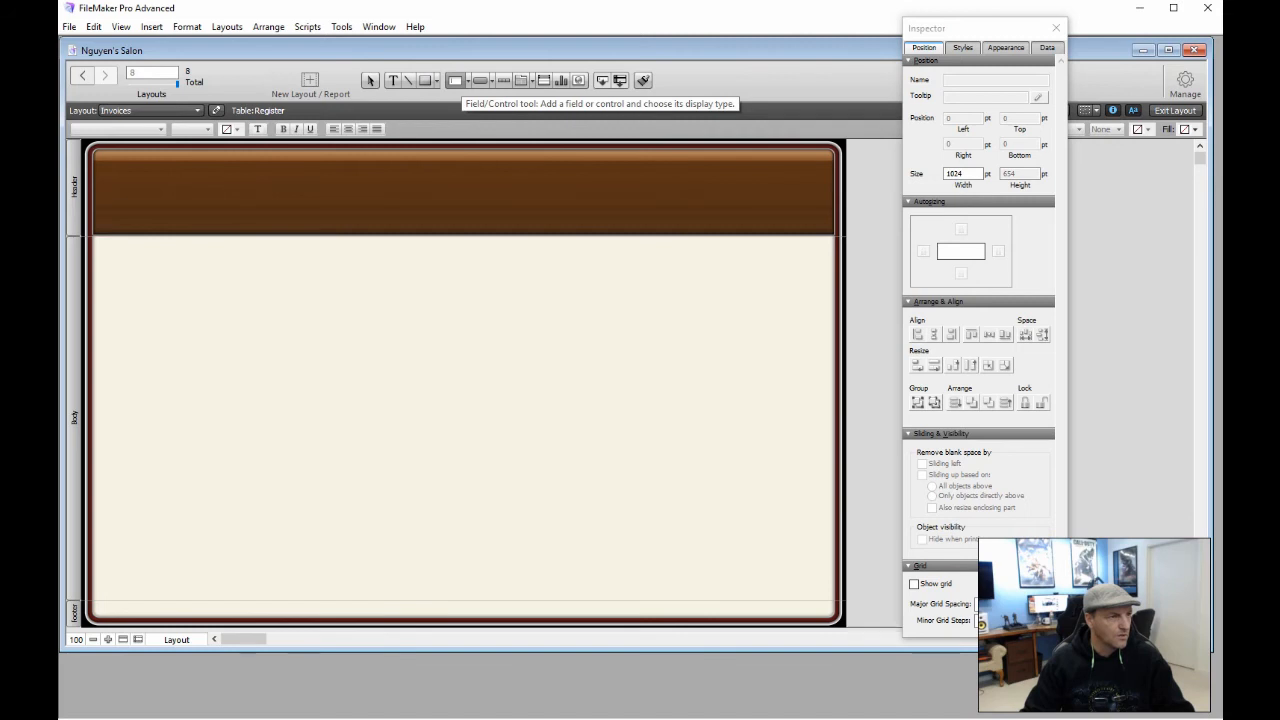
{"action": "left_click", "coordinate": [456, 80]}
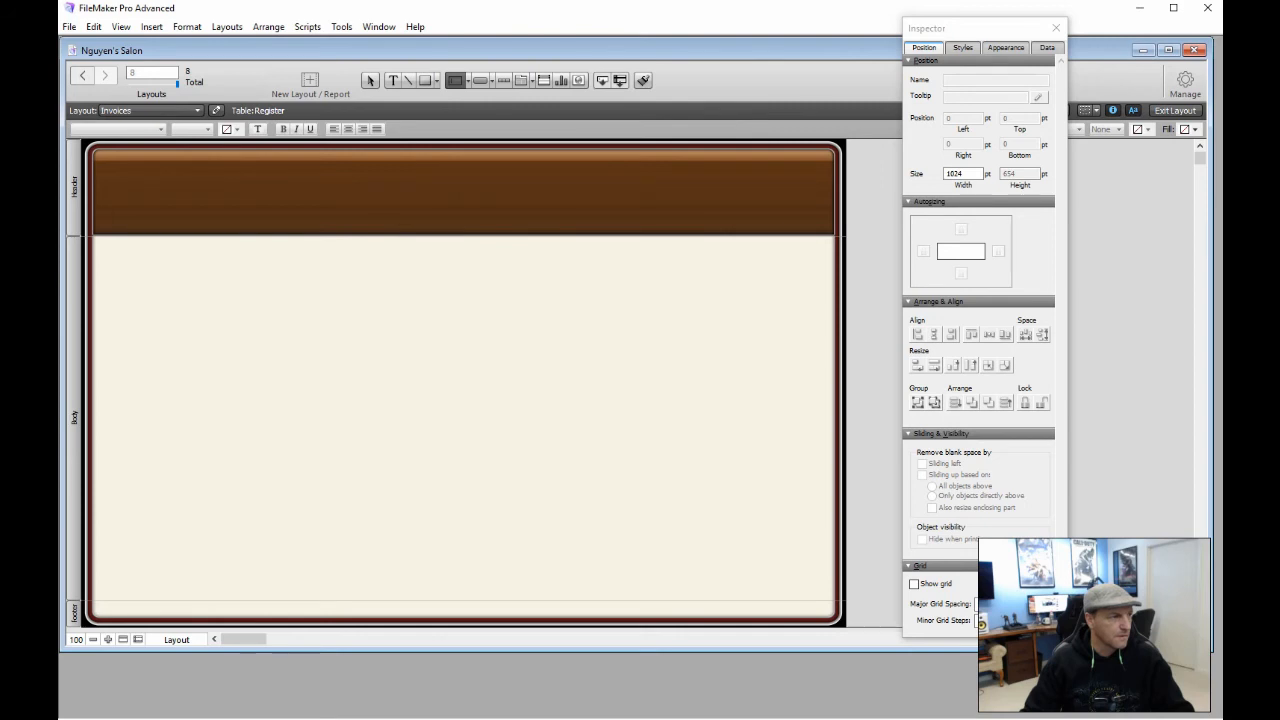
{"action": "mouse_move", "coordinate": [115, 255]}
{"action": "left_mouse_down"}
{"action": "mouse_move", "coordinate": [378, 432]}
{"action": "mouse_move", "coordinate": [531, 496]}
{"action": "mouse_move", "coordinate": [696, 589]}
{"action": "left_mouse_up"}
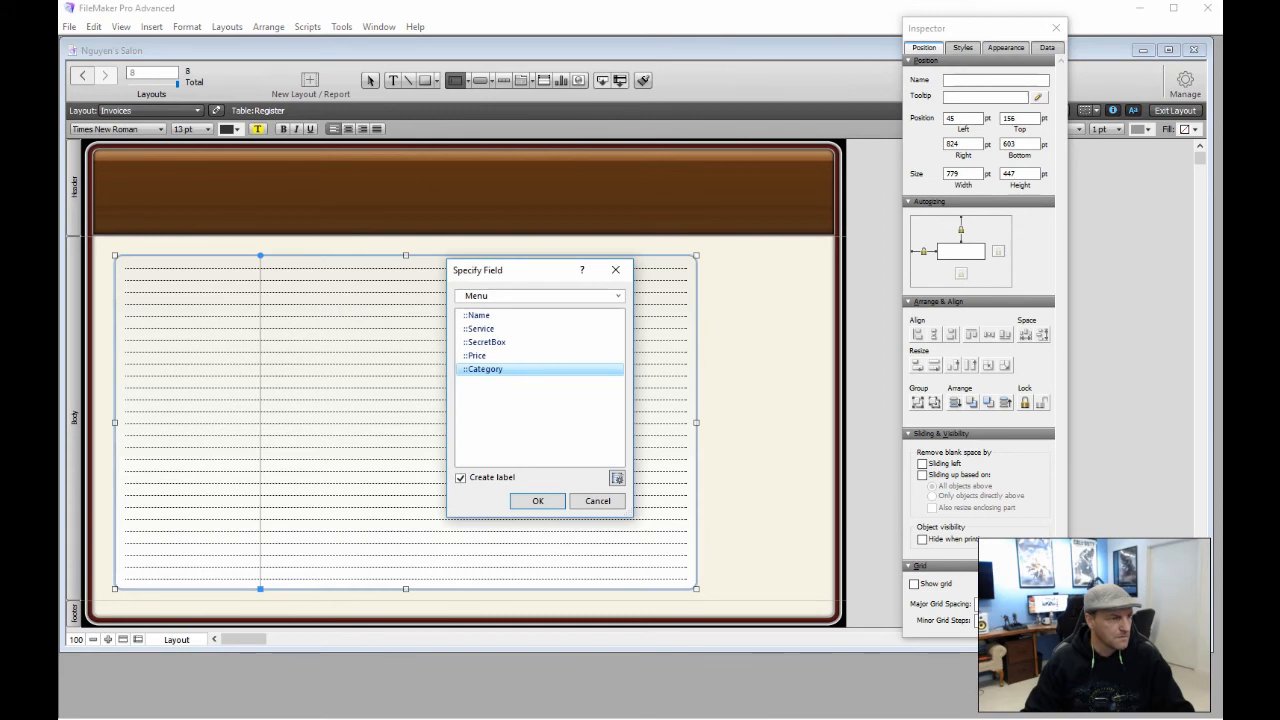
{"action": "left_click", "coordinate": [618, 296]}
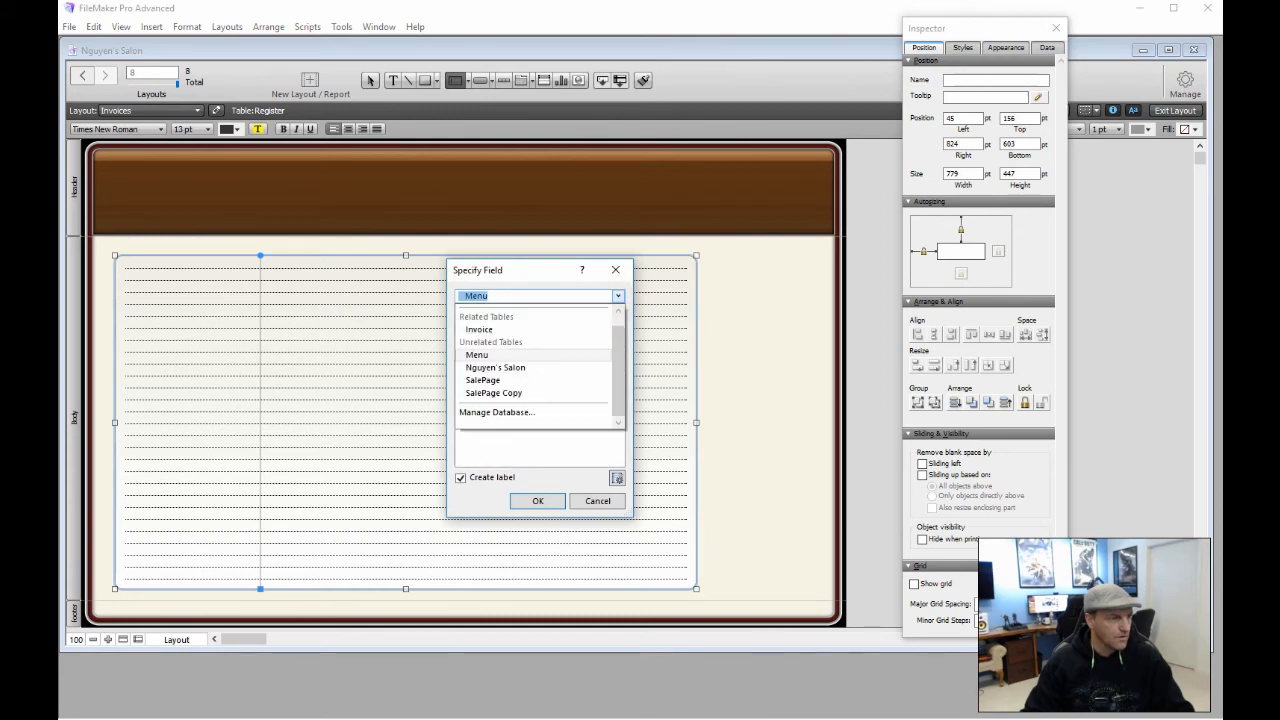
{"action": "left_click", "coordinate": [497, 330]}
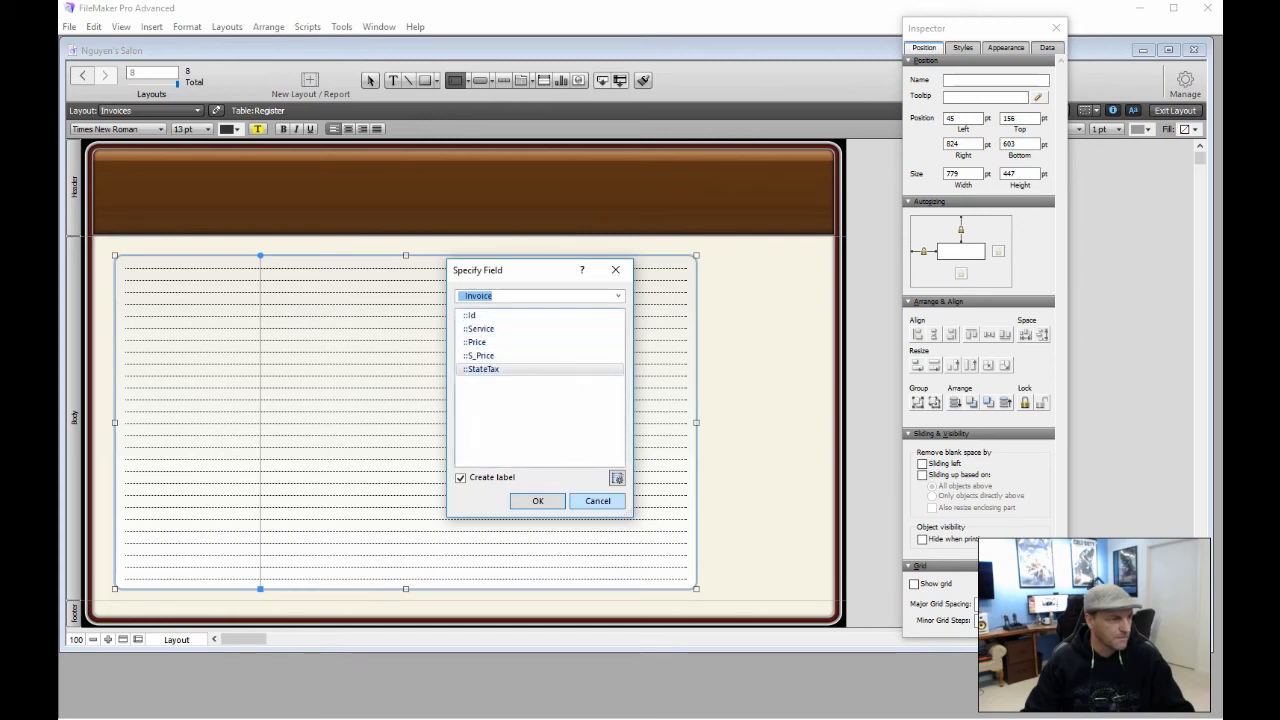
{"action": "left_click", "coordinate": [590, 498]}
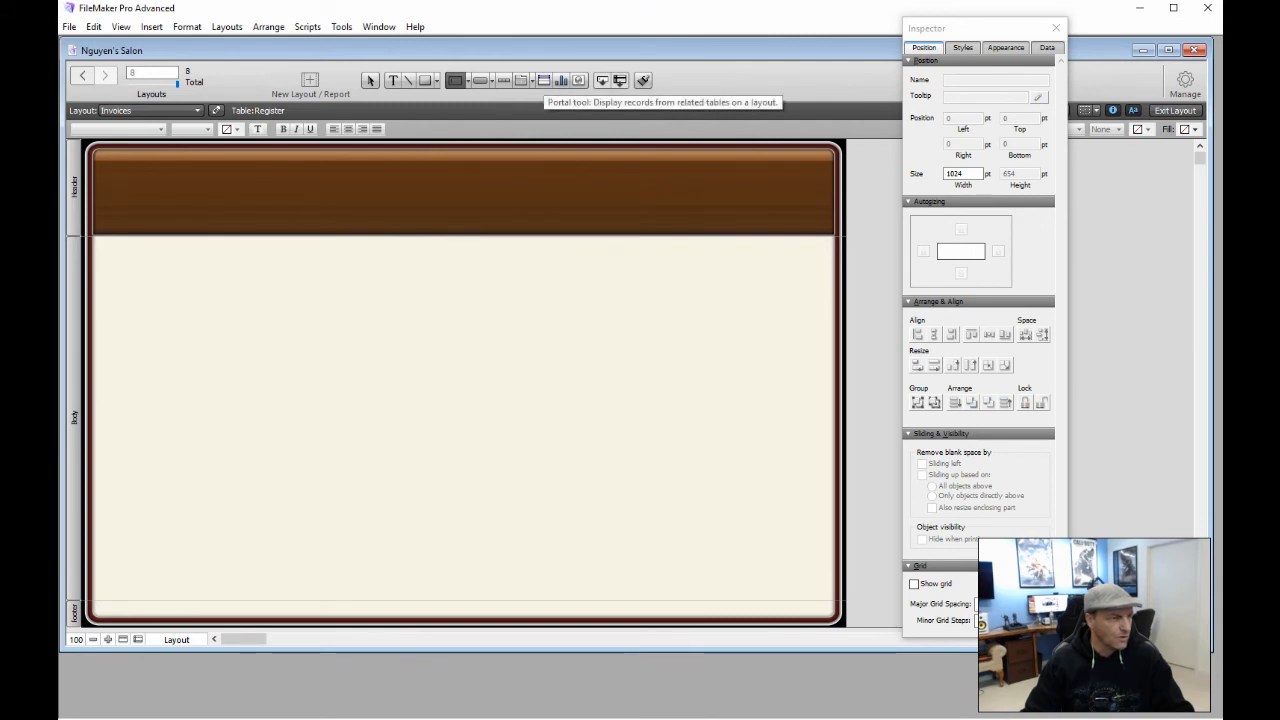
{"action": "left_click", "coordinate": [546, 80]}
Draw a vertically scrolling portal of Invoice records across the body showing Service and Price
{"action": "mouse_move", "coordinate": [141, 262]}
{"action": "left_mouse_down"}
{"action": "mouse_move", "coordinate": [176, 264]}
{"action": "mouse_move", "coordinate": [425, 506]}
{"action": "mouse_move", "coordinate": [734, 574]}
{"action": "left_mouse_up"}
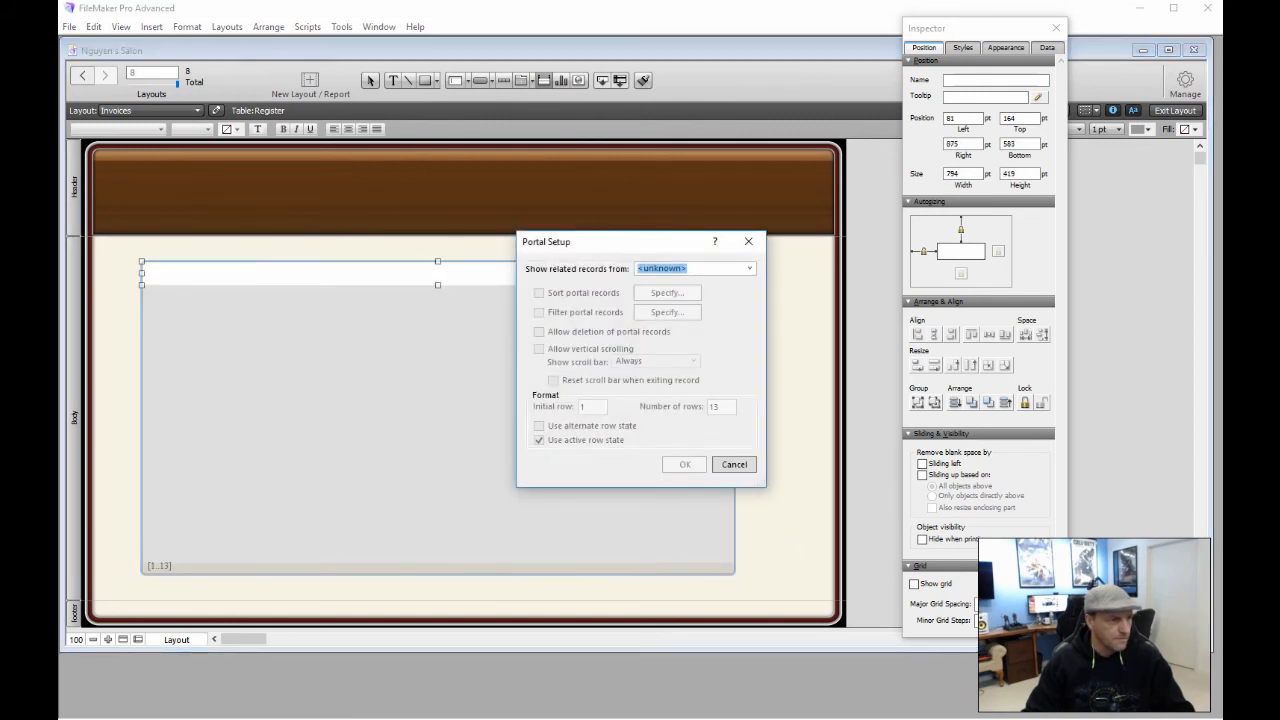
{"action": "left_click", "coordinate": [749, 268]}
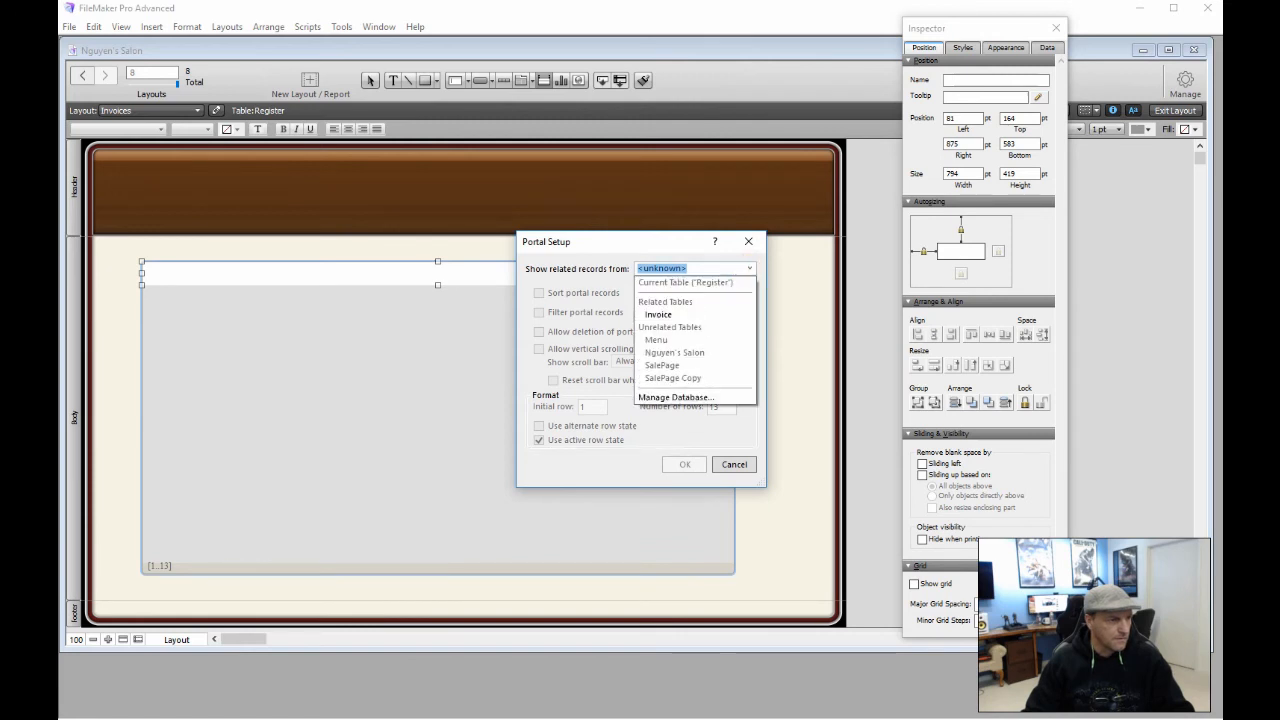
{"action": "left_click", "coordinate": [674, 314]}
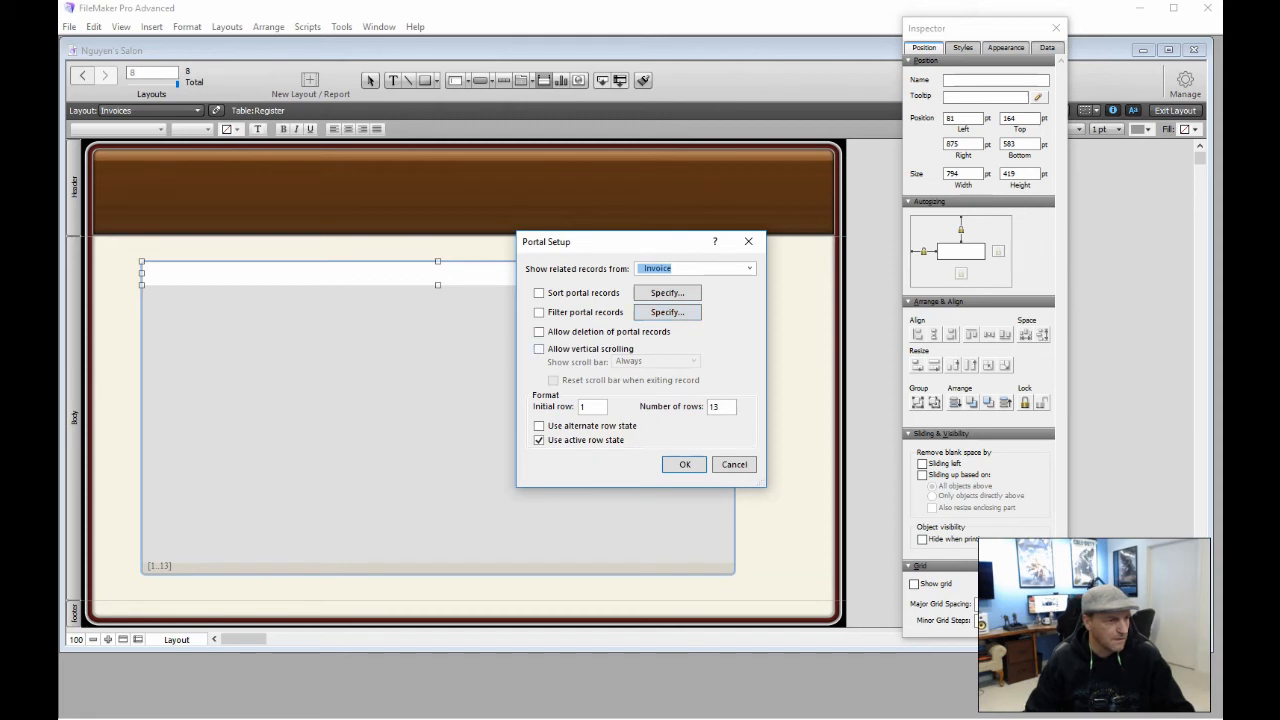
{"action": "left_click", "coordinate": [539, 348]}
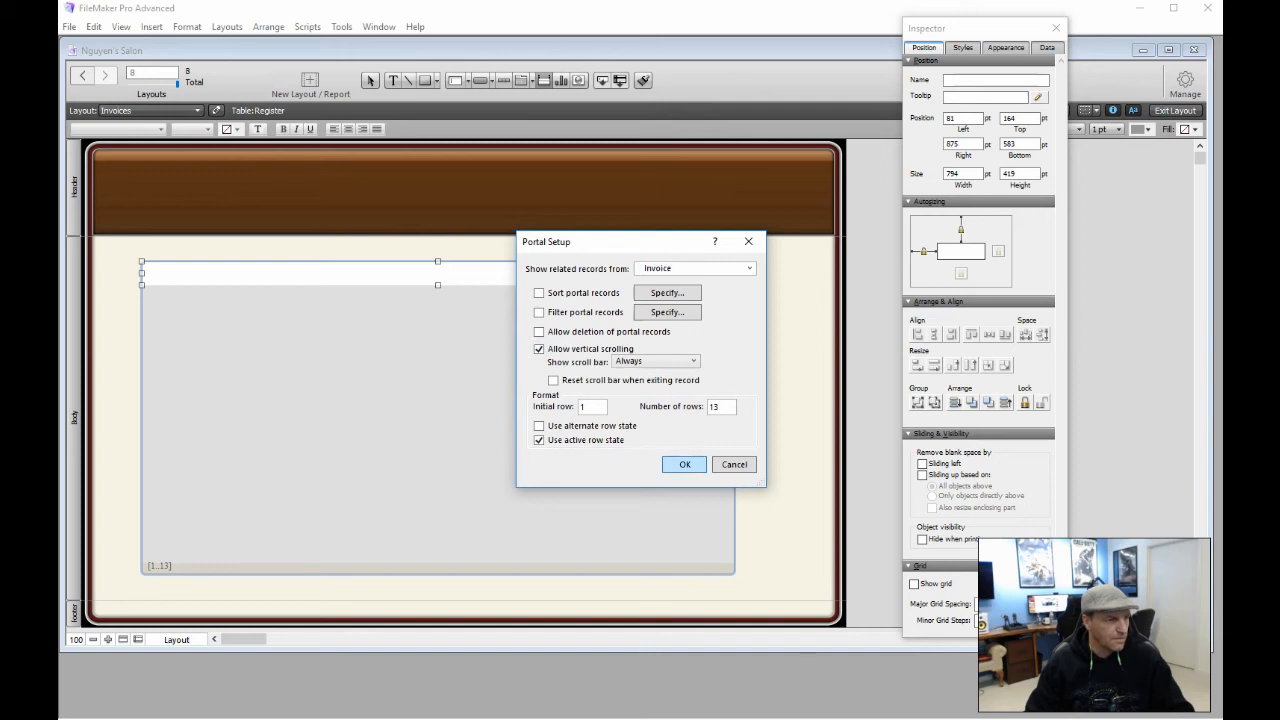
{"action": "left_click", "coordinate": [685, 464]}
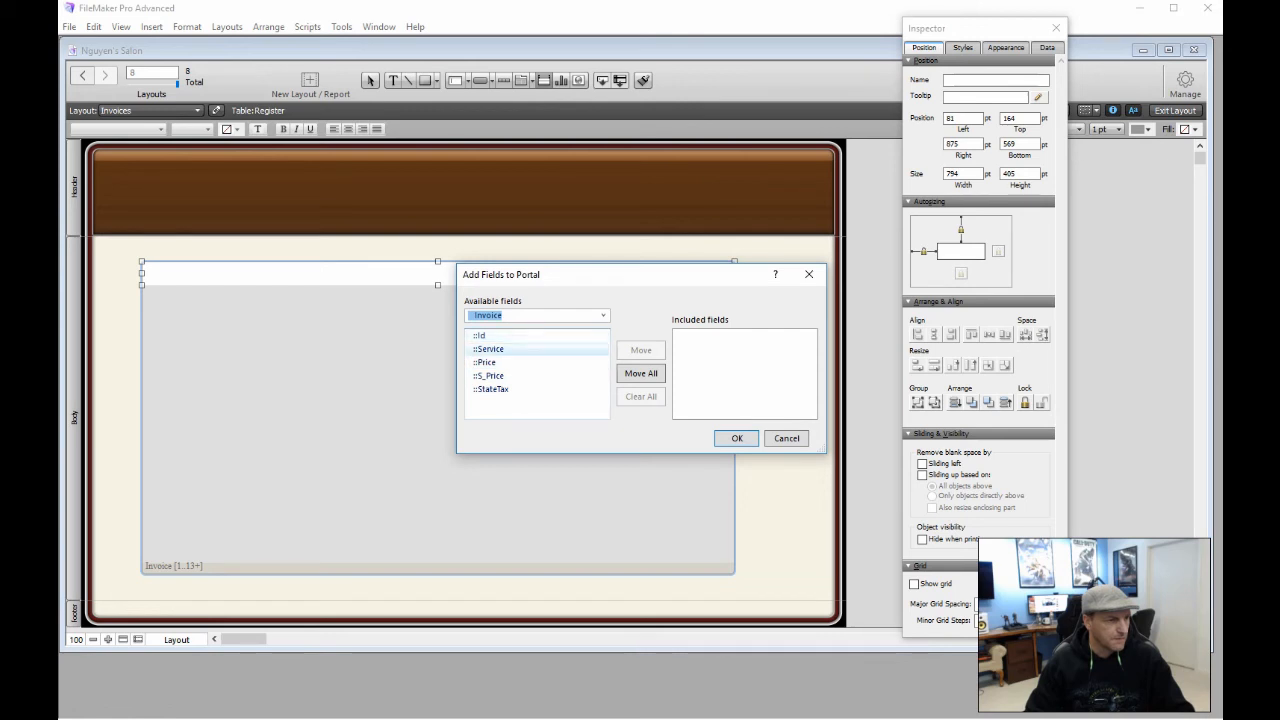
{"action": "double_click", "coordinate": [512, 349]}
{"action": "double_click", "coordinate": [484, 362]}
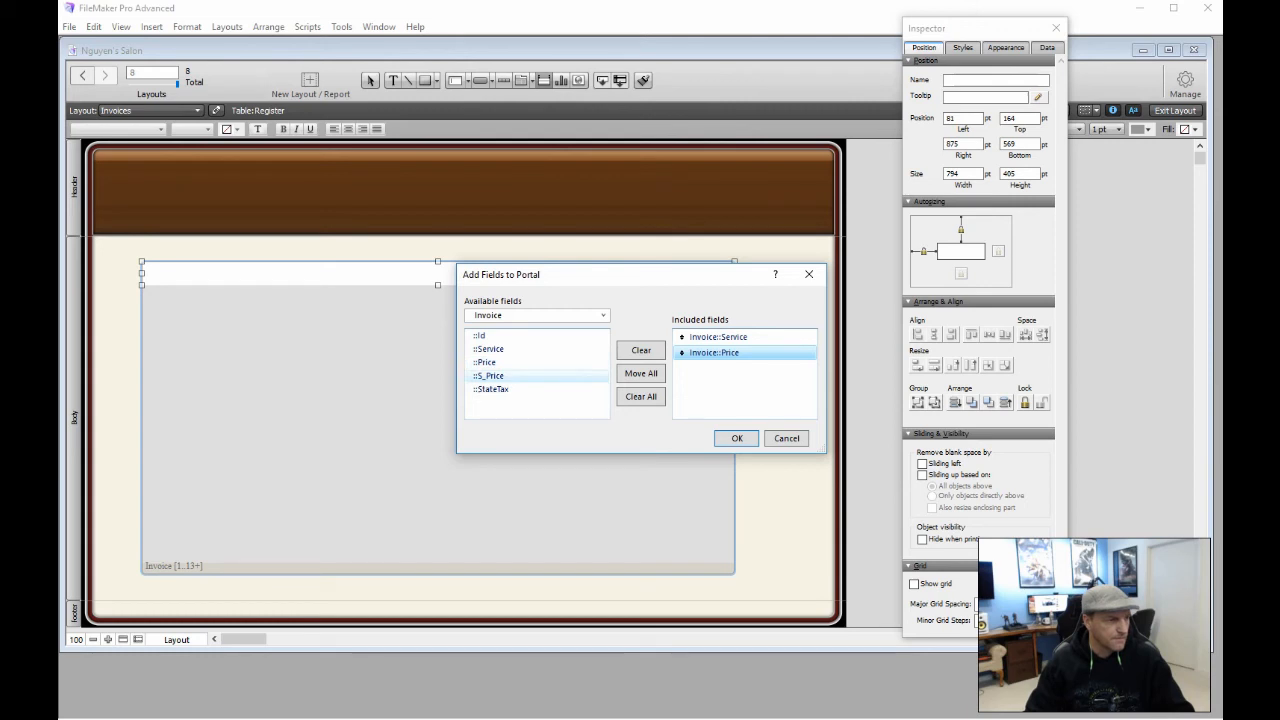
{"action": "left_click", "coordinate": [733, 438]}
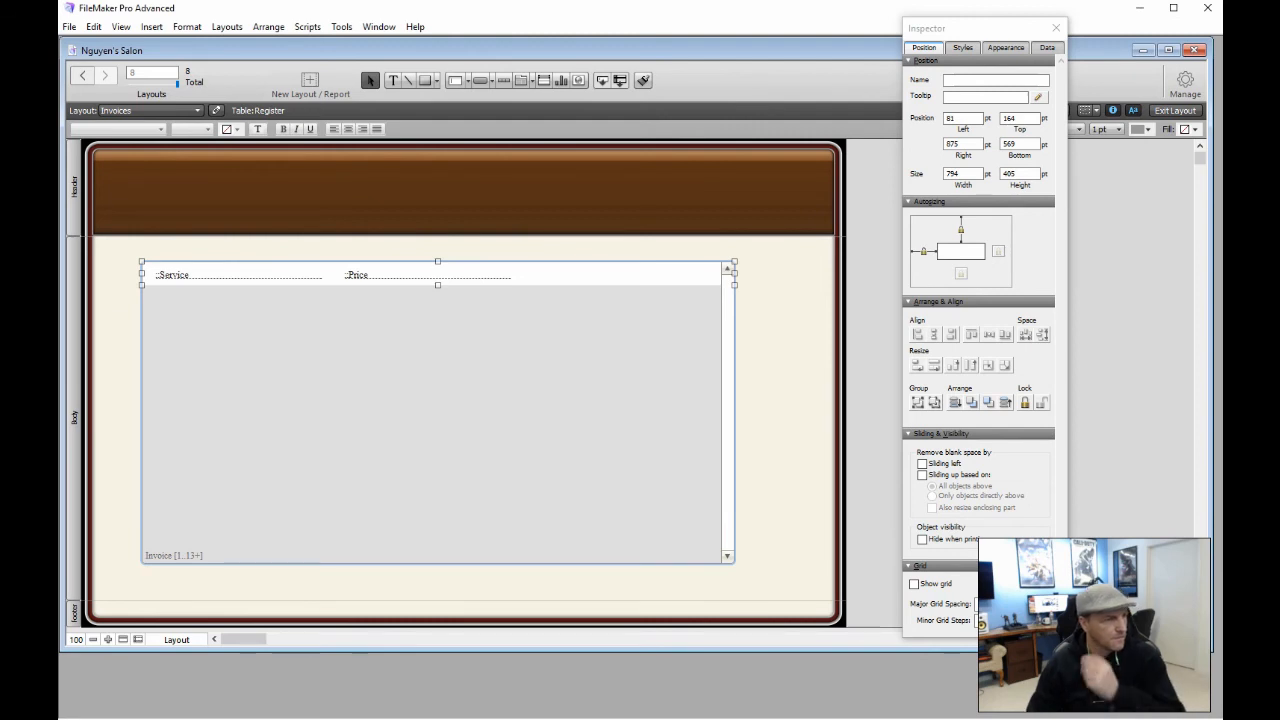
Narrow the portal to about 544 pt and widen the Service field toward Price
{"action": "left_click_drag", "start_coordinate": [734, 273], "coordinate": [548, 273]}
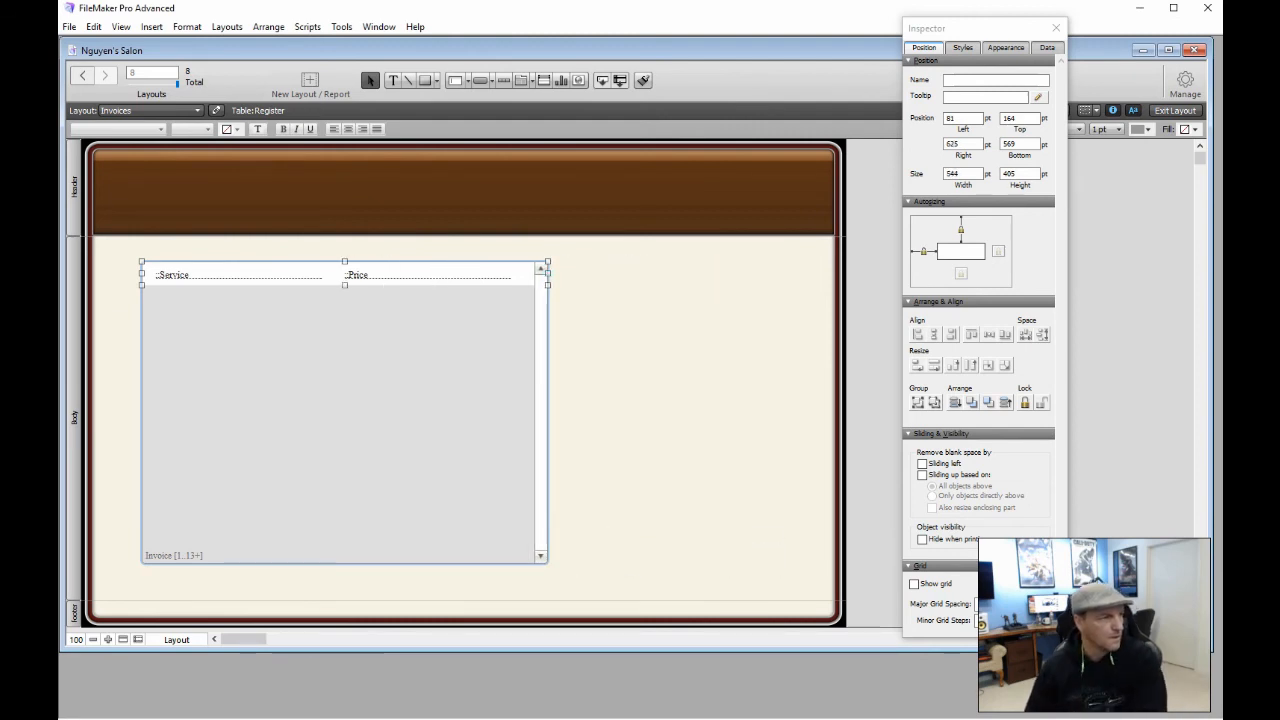
{"action": "left_click", "coordinate": [309, 274]}
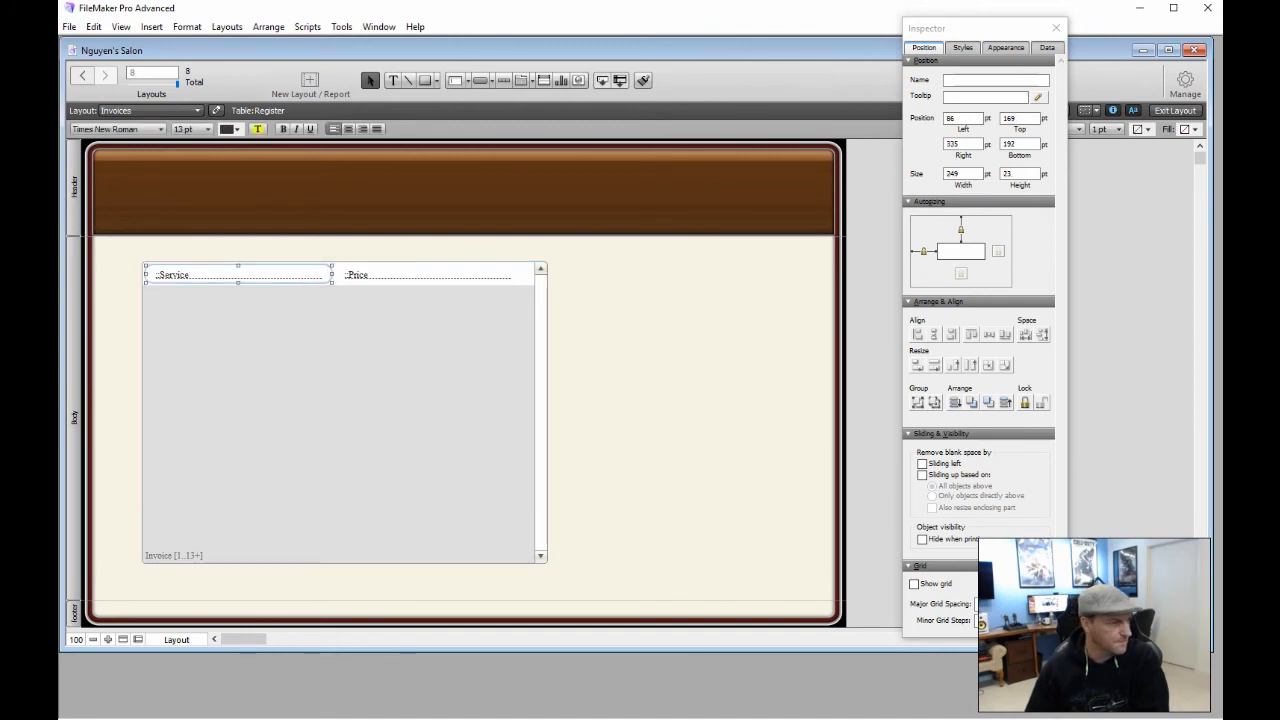
{"action": "left_click_drag", "start_coordinate": [332, 274], "coordinate": [452, 275]}
{"action": "left_click", "coordinate": [380, 274]}
{"action": "left_click", "coordinate": [294, 273]}
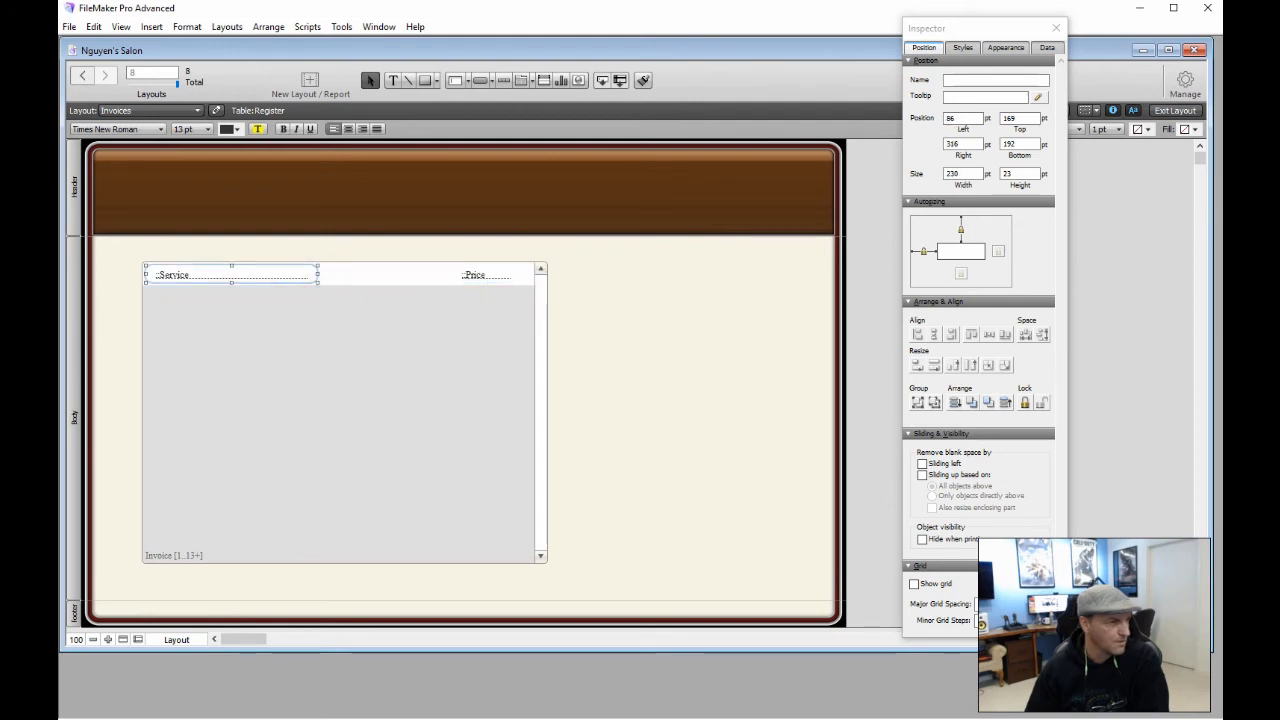
{"action": "left_click_drag", "start_coordinate": [316, 274], "coordinate": [428, 275]}
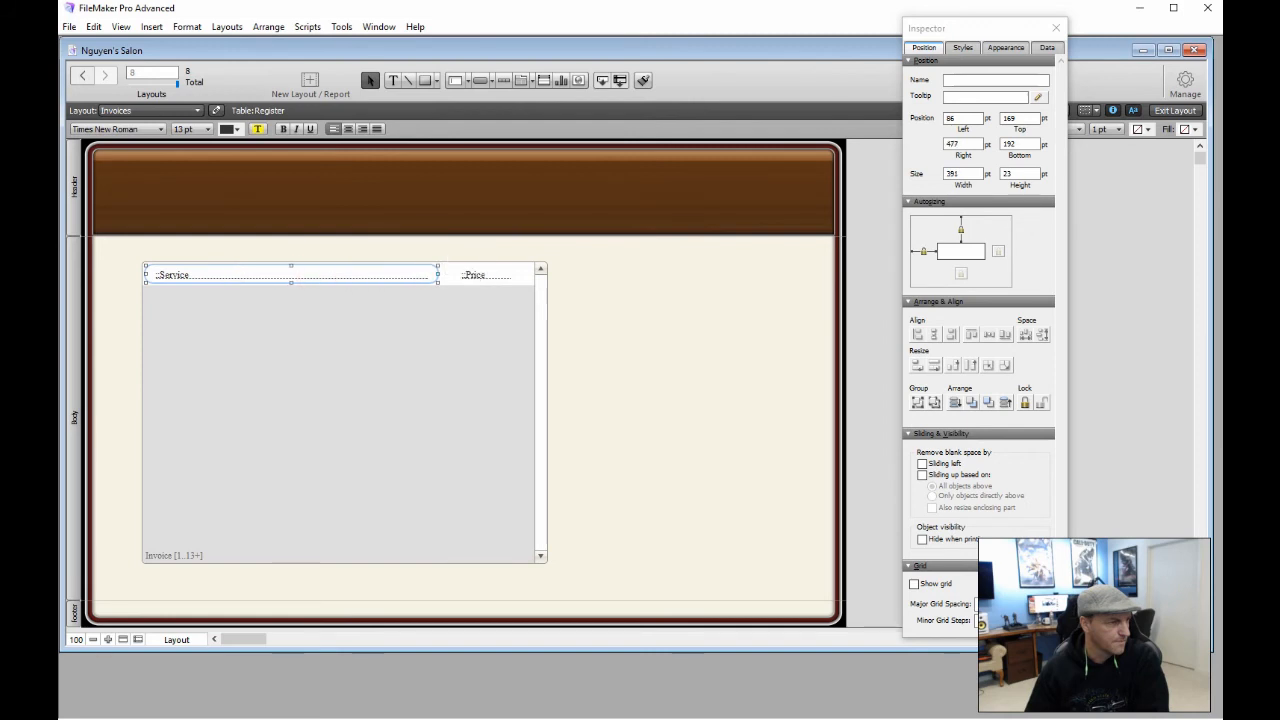
{"action": "left_click", "coordinate": [504, 277]}
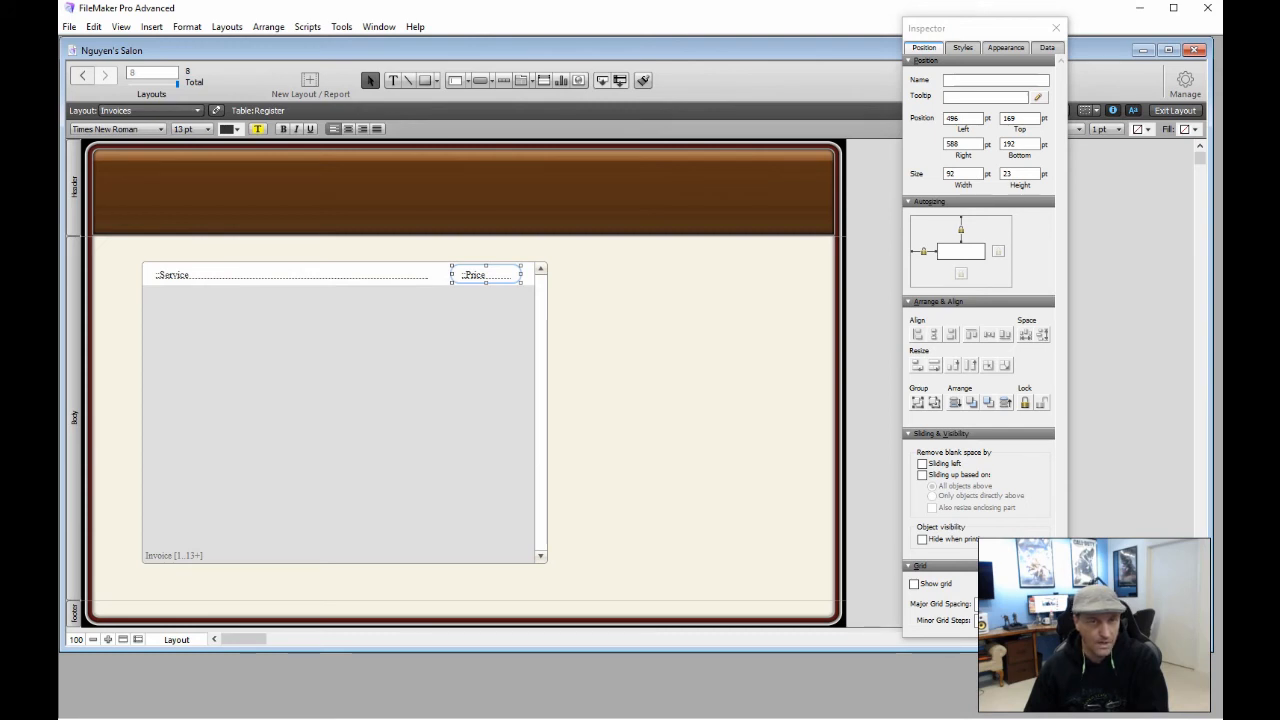
Select the portal's Price field and view its Appearance settings in the Inspector
{"action": "left_click", "coordinate": [386, 326]}
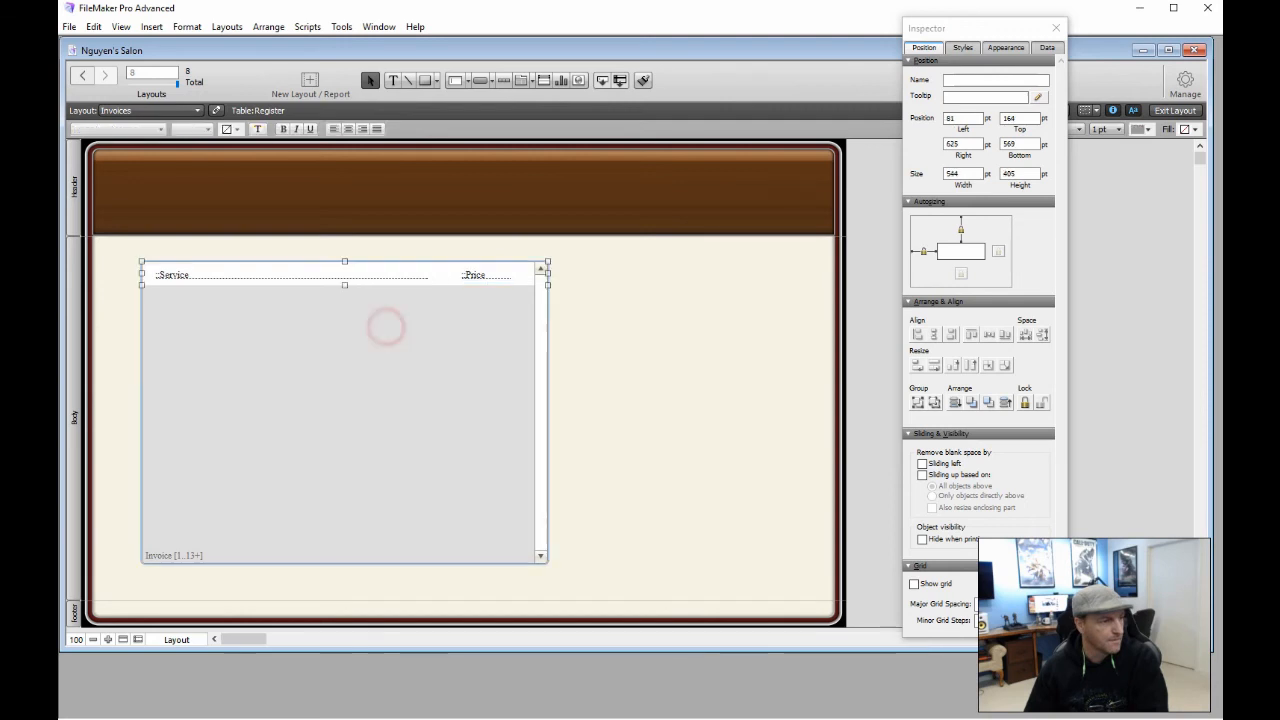
{"action": "left_click", "coordinate": [483, 277]}
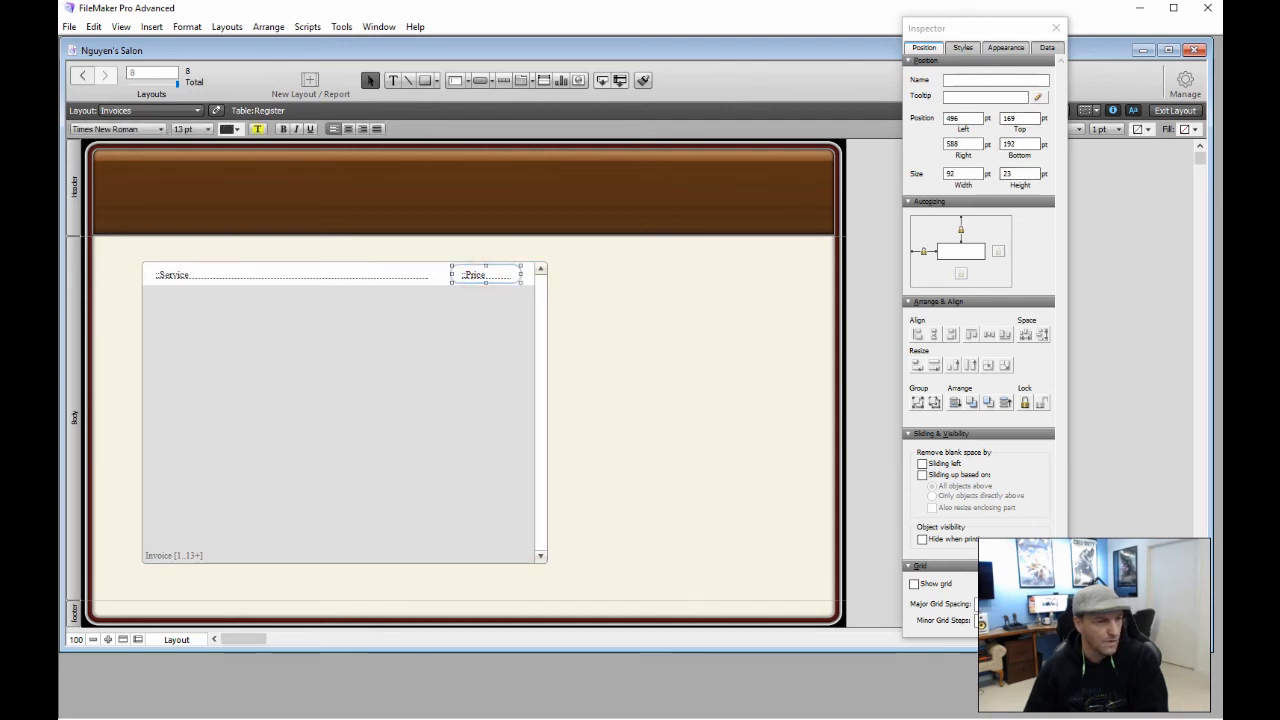
{"action": "left_click", "coordinate": [1005, 47]}
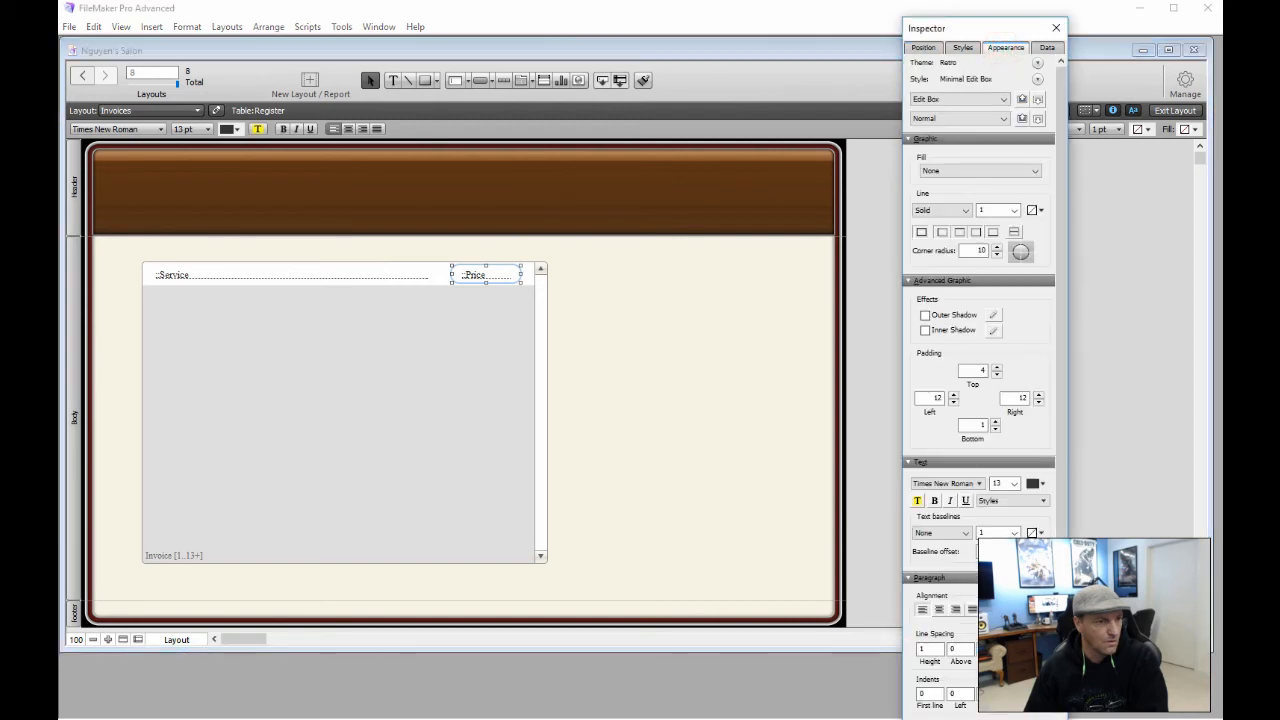
{"action": "scroll", "coordinate": [980, 380], "scroll_direction": "down", "scroll_amount": 3}
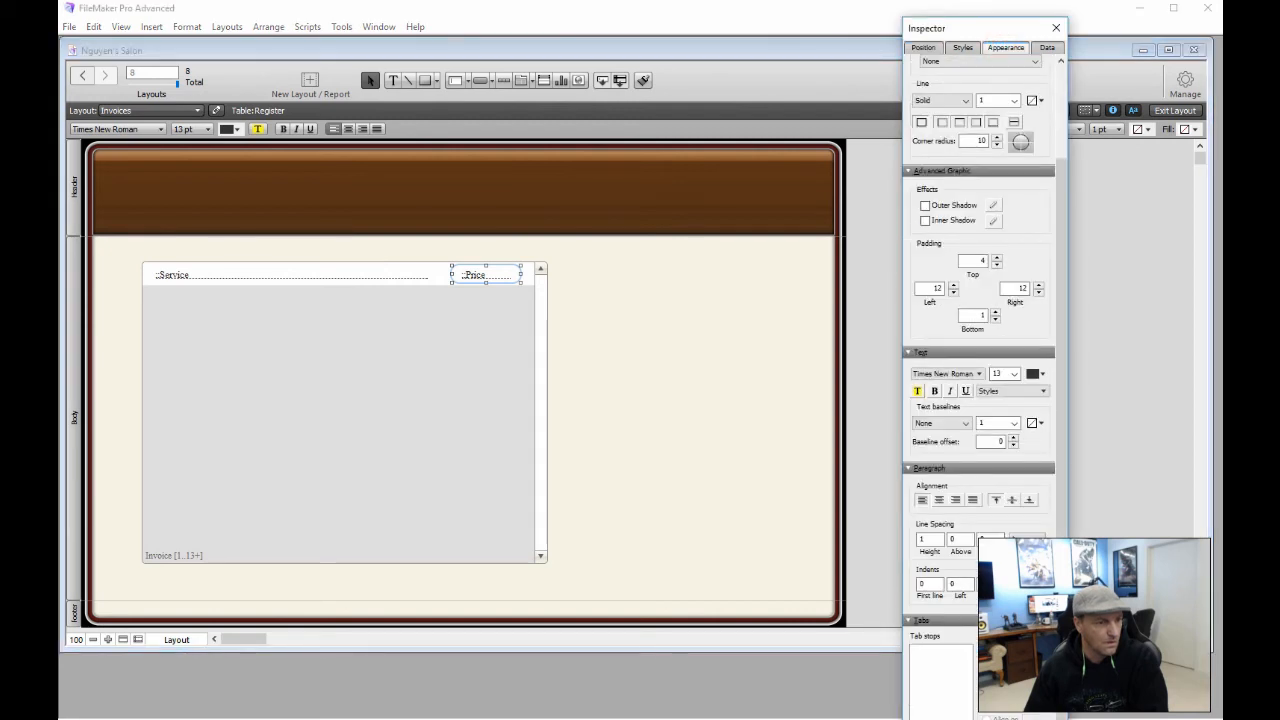
Format Price as Currency with 2 fixed decimals and system separators, then close the Inspector
{"action": "left_click", "coordinate": [1050, 47]}
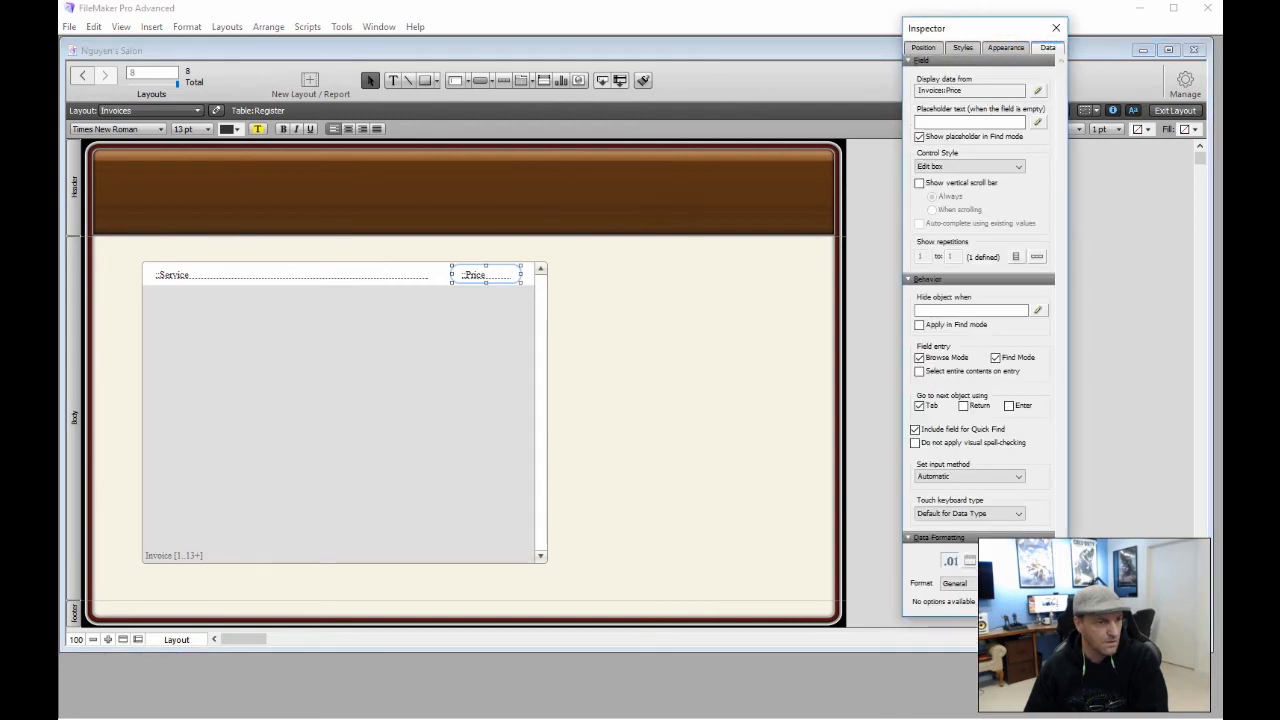
{"action": "left_click", "coordinate": [955, 583]}
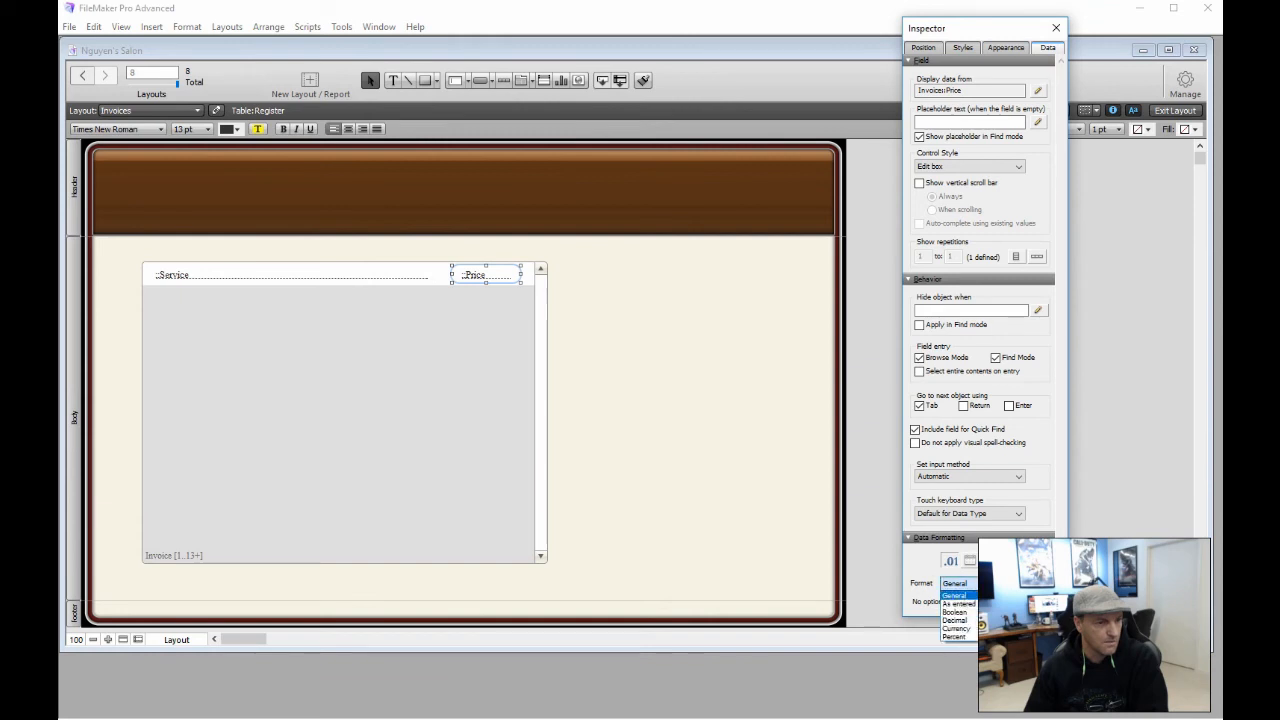
{"action": "left_click", "coordinate": [958, 626]}
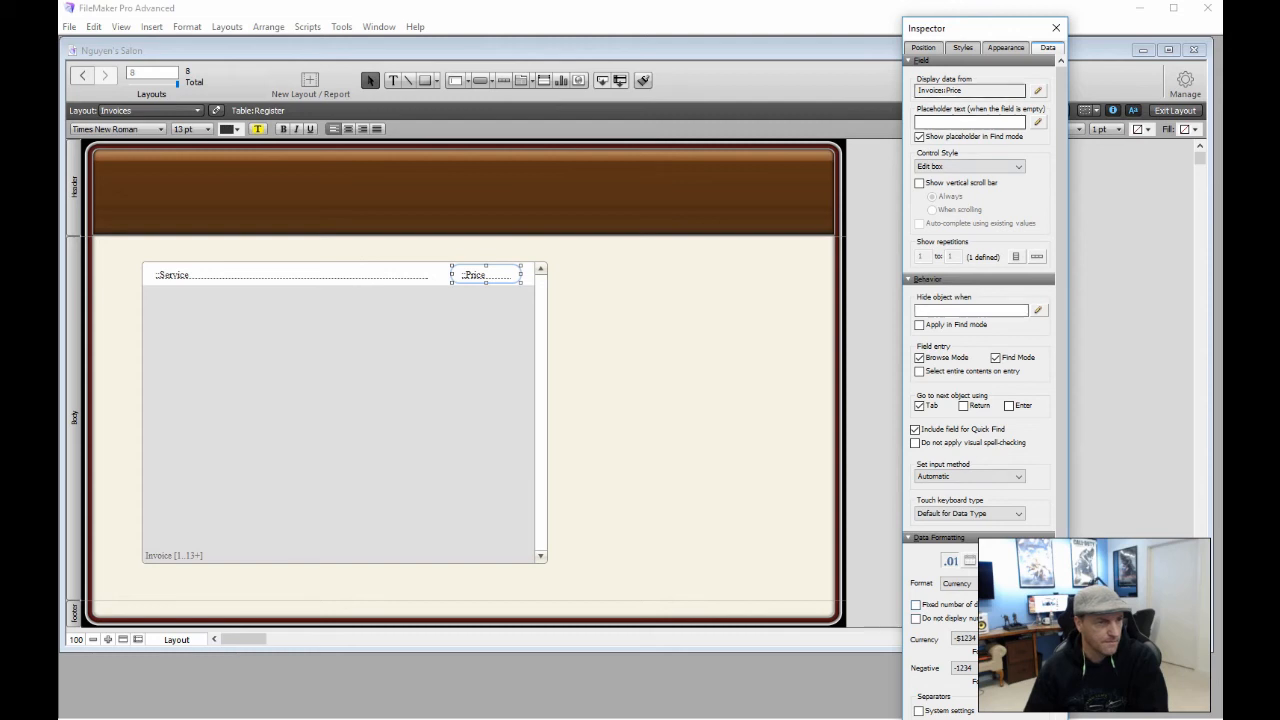
{"action": "left_click_drag", "start_coordinate": [983, 29], "coordinate": [560, 26]}
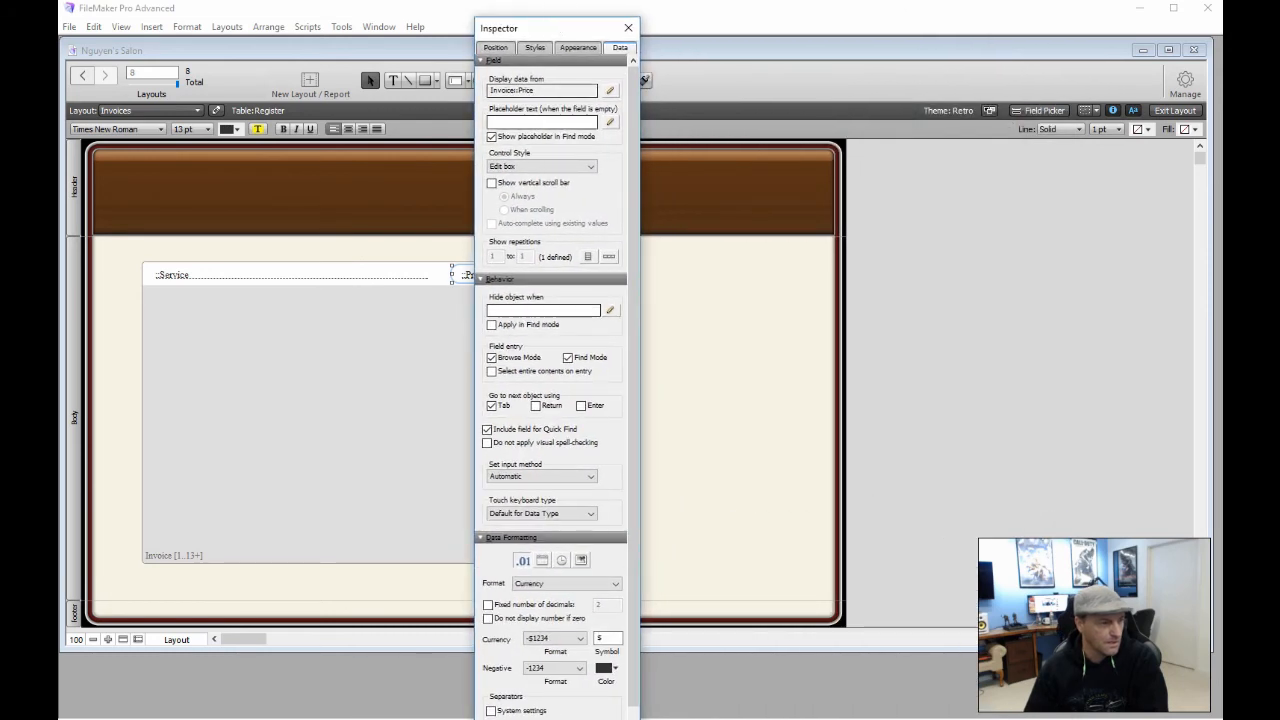
{"action": "scroll", "coordinate": [562, 545], "scroll_direction": "down", "scroll_amount": 1}
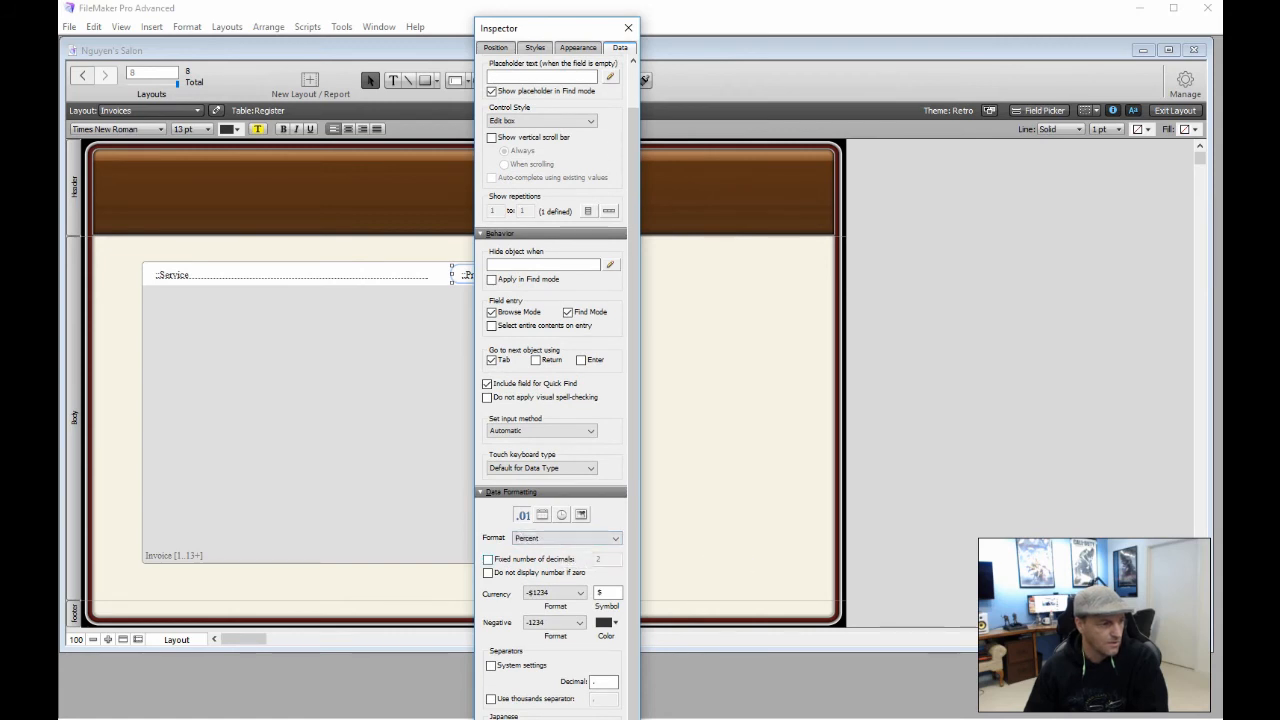
{"action": "left_click", "coordinate": [488, 559]}
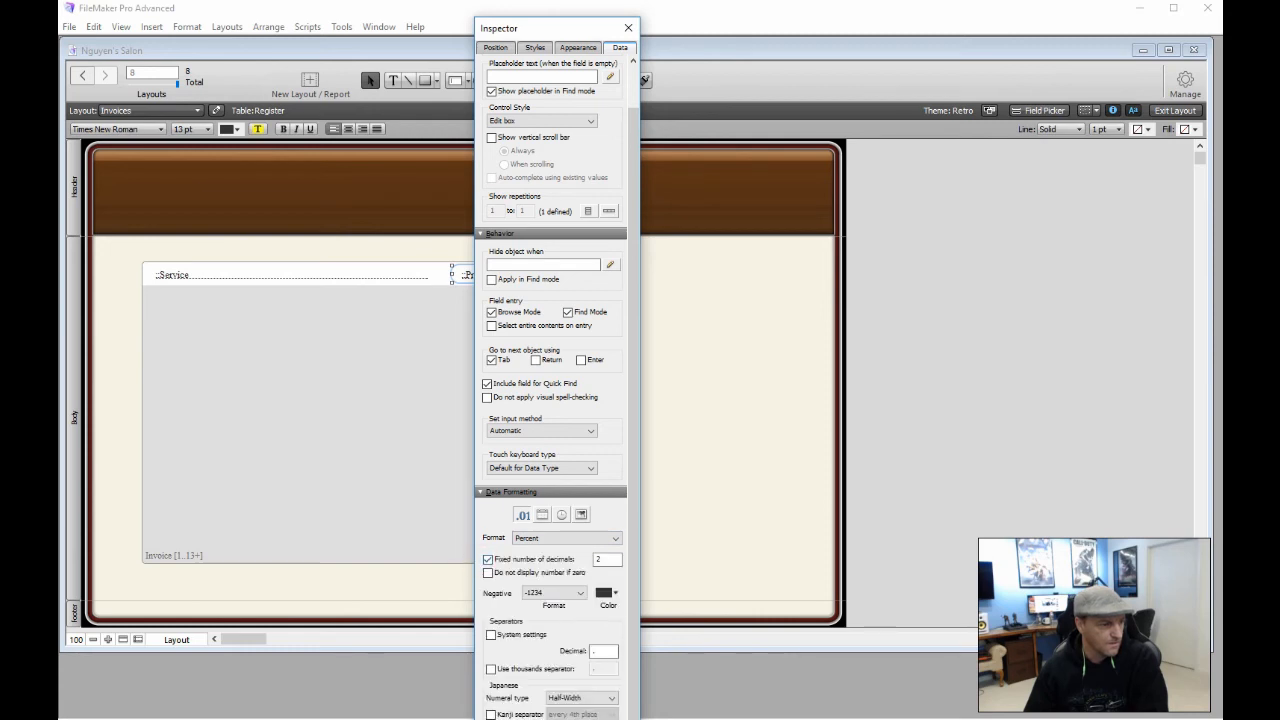
{"action": "left_click", "coordinate": [491, 634]}
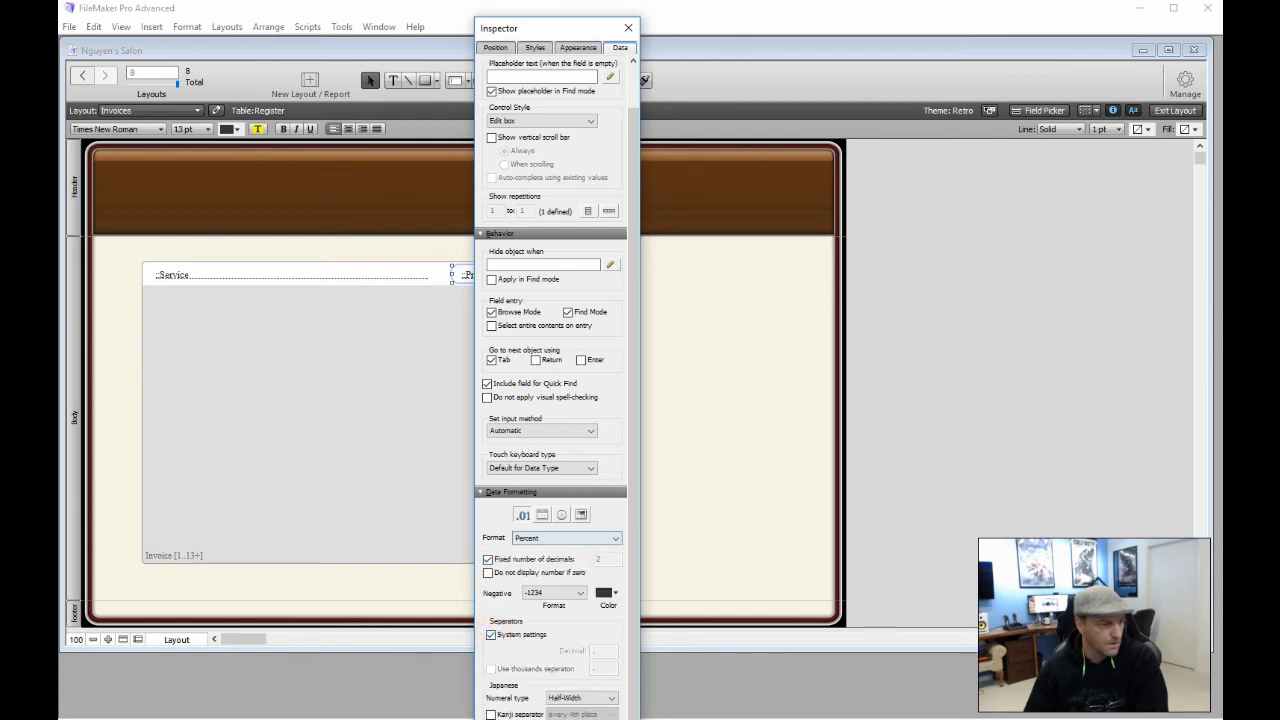
{"action": "left_click", "coordinate": [616, 538]}
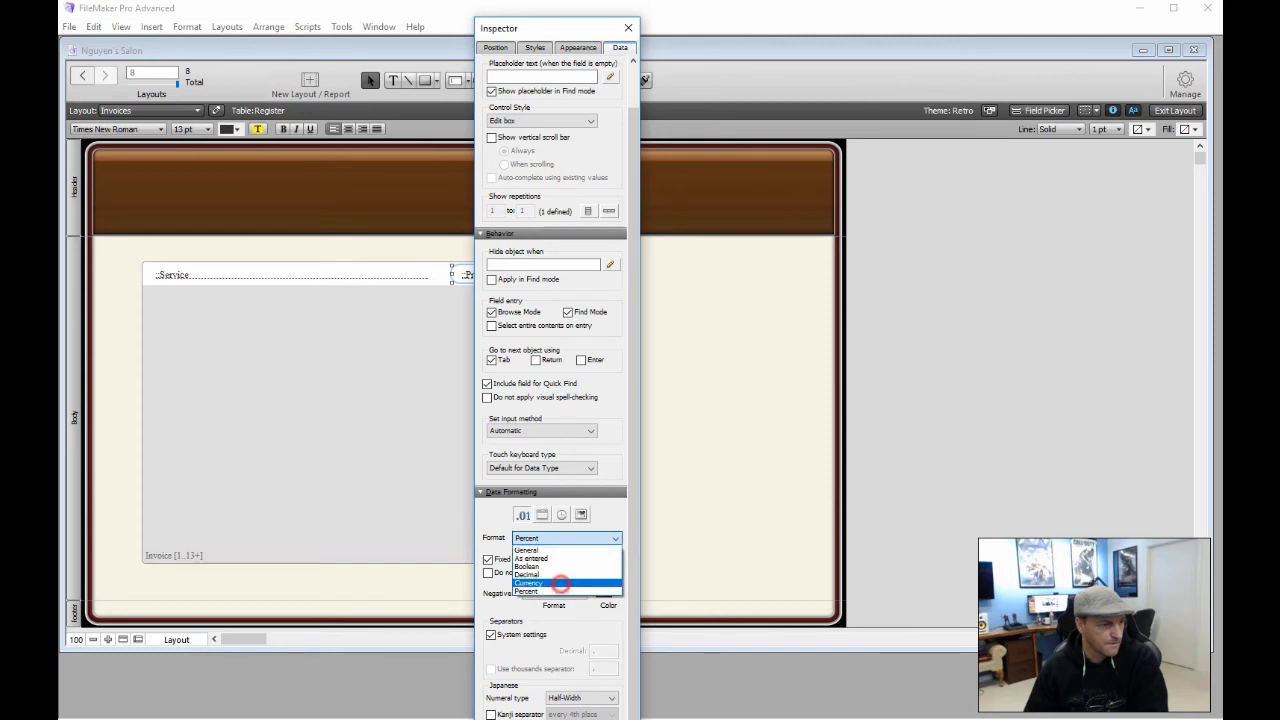
{"action": "left_click", "coordinate": [556, 588]}
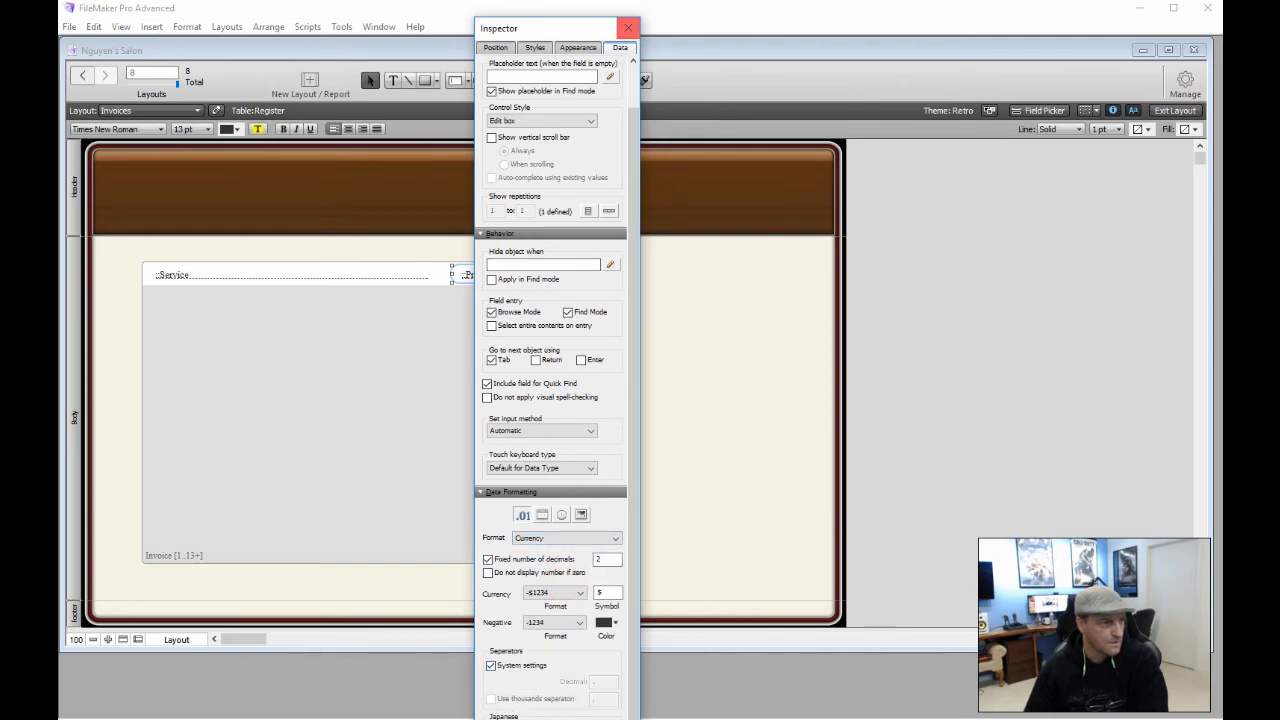
{"action": "left_click", "coordinate": [628, 27]}
{"action": "left_click", "coordinate": [611, 400]}
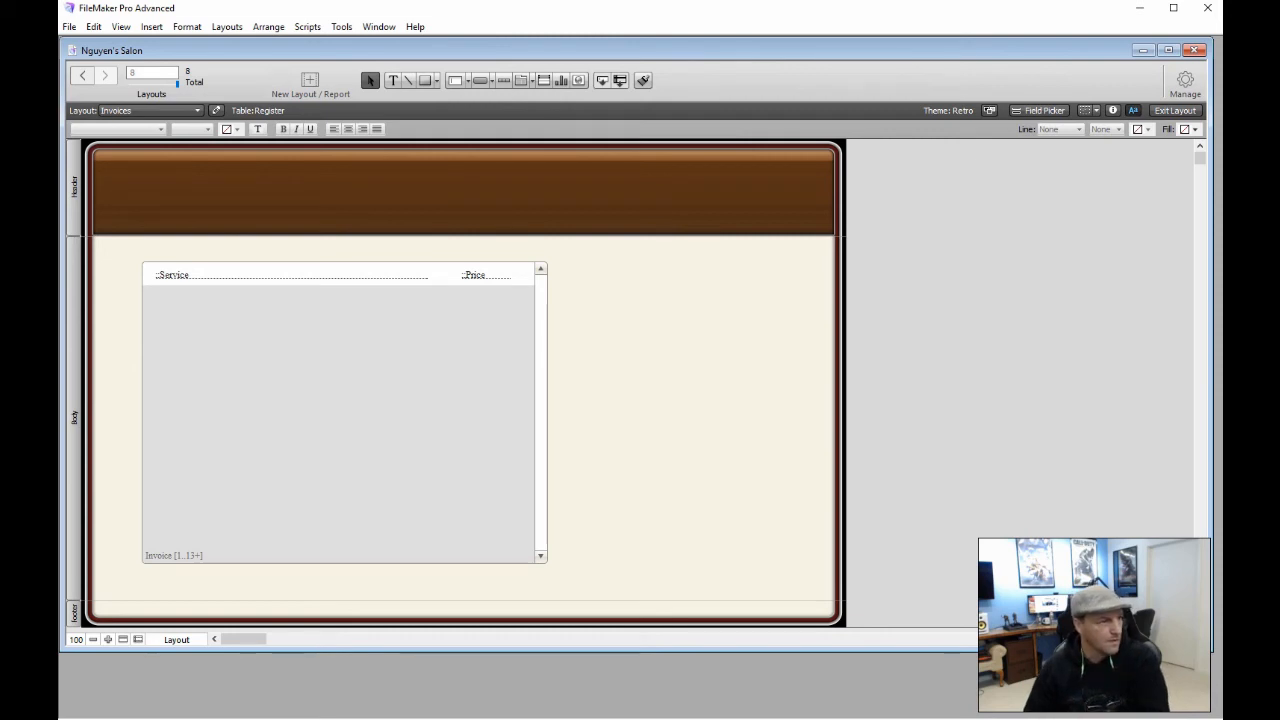
Drag the Sales_Associate field from the Field Picker into the layout header
{"action": "left_click", "coordinate": [1040, 110]}
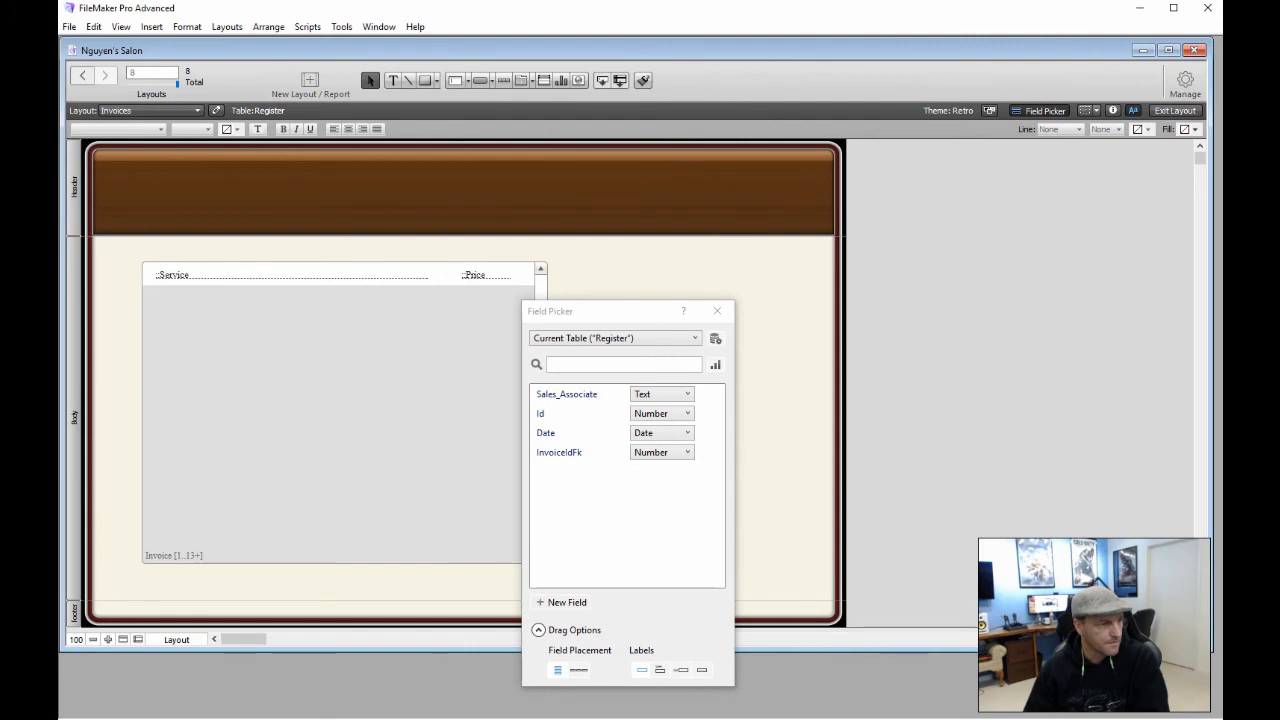
{"action": "left_click_drag", "start_coordinate": [612, 311], "coordinate": [796, 207]}
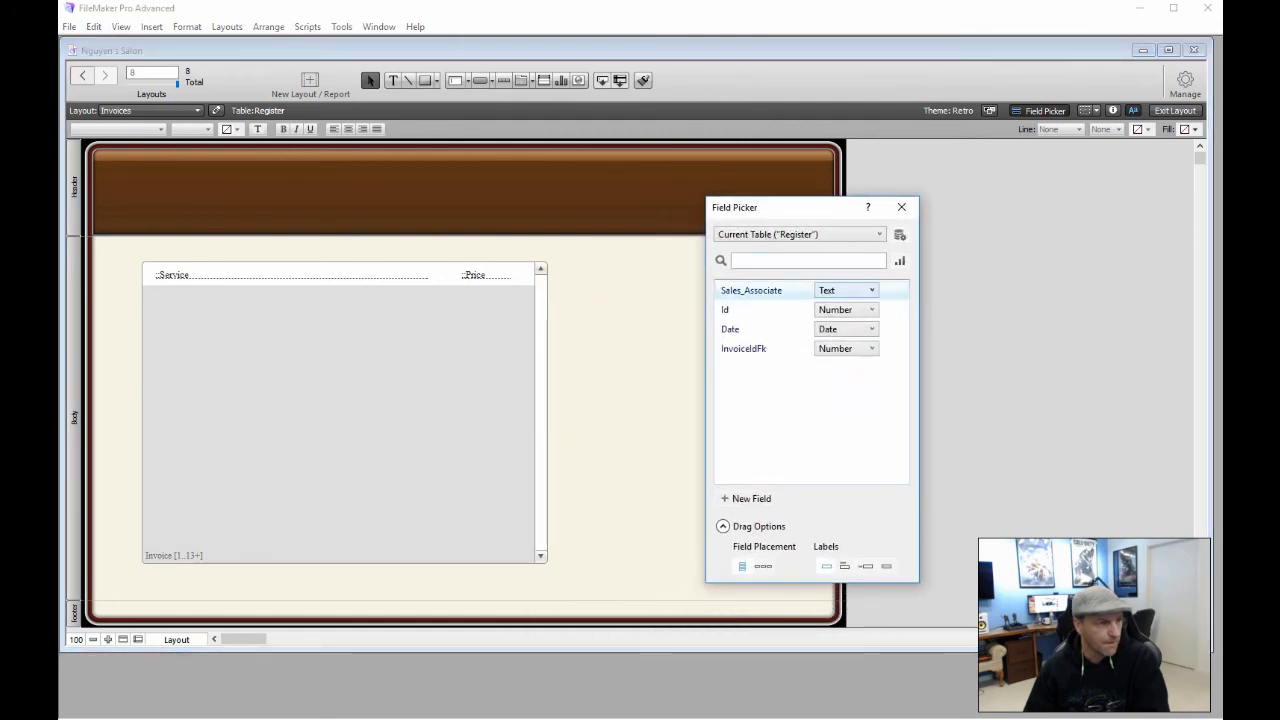
{"action": "left_click", "coordinate": [838, 290]}
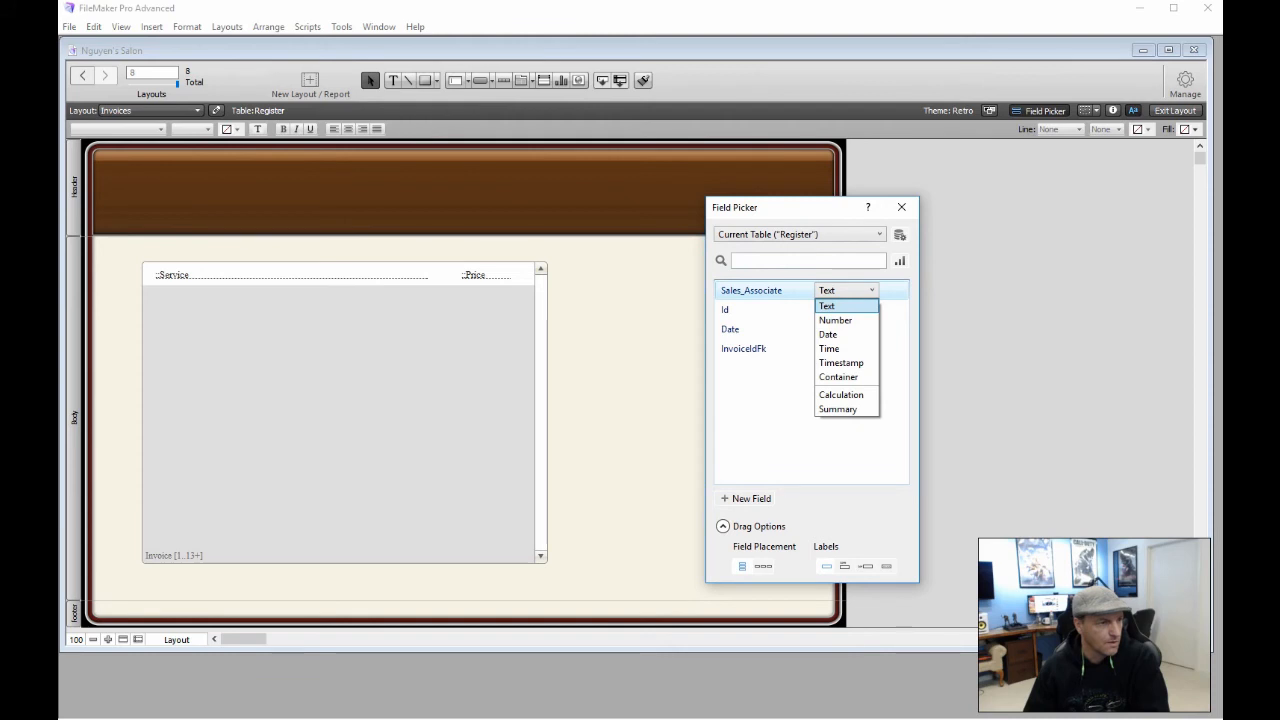
{"action": "left_click", "coordinate": [774, 290]}
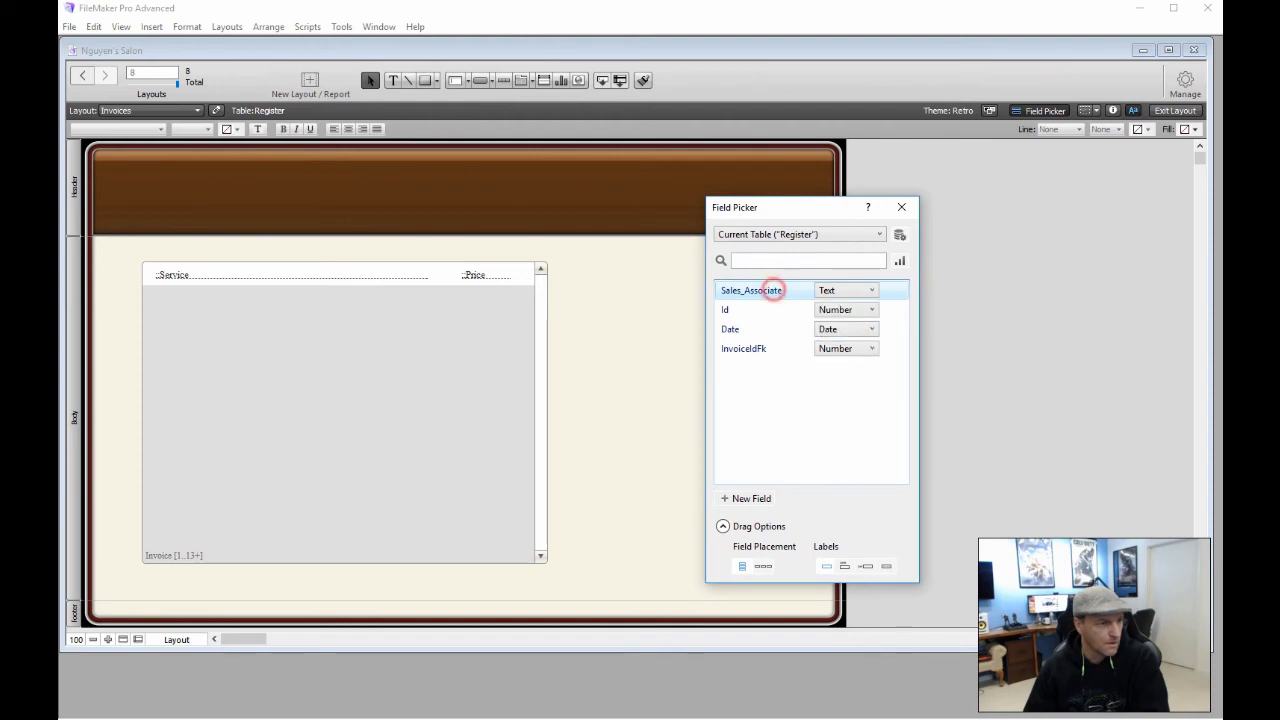
{"action": "left_click_drag", "start_coordinate": [777, 288], "coordinate": [613, 201]}
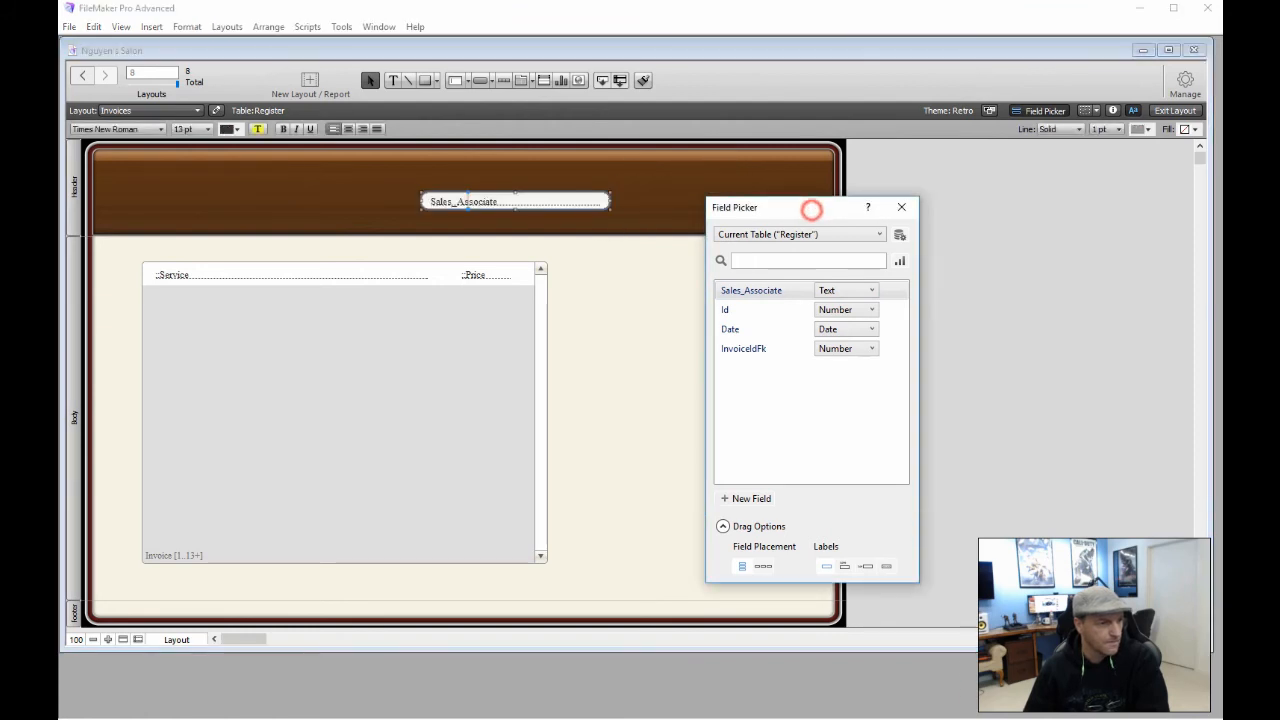
{"action": "left_click_drag", "start_coordinate": [811, 208], "coordinate": [975, 223]}
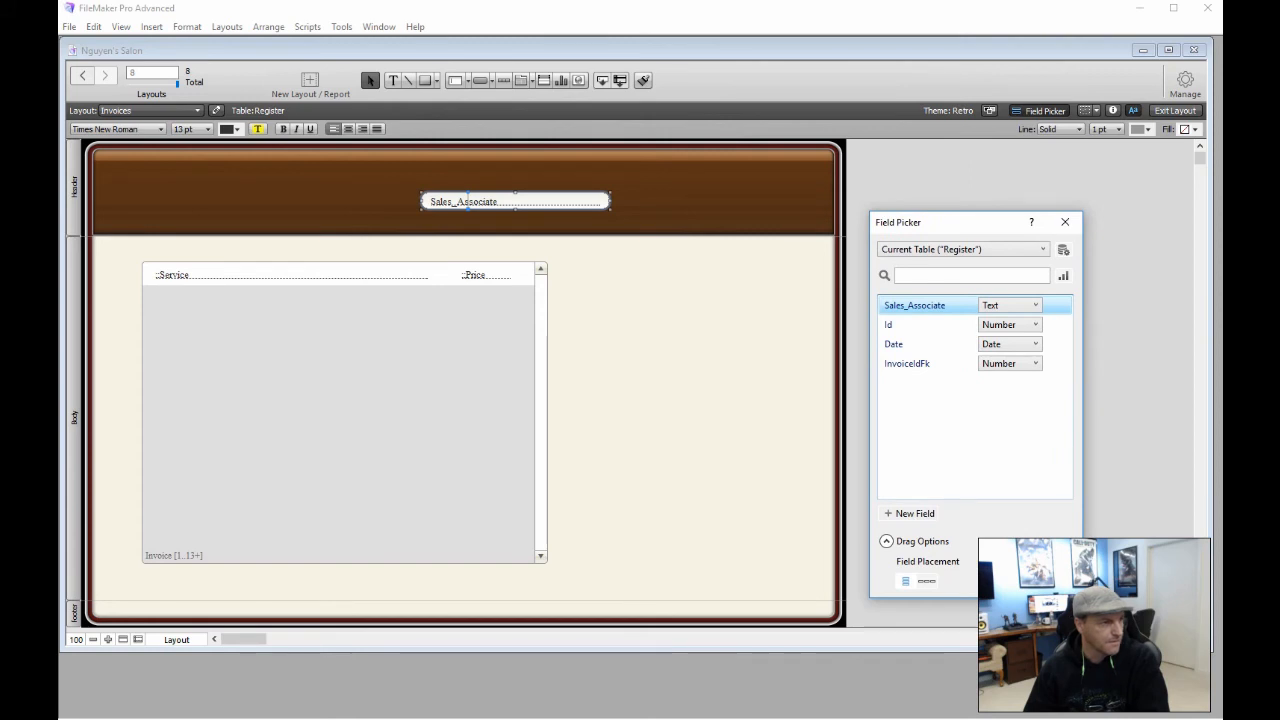
Set Sales_Associate to 24 pt, widen it, move it right and centre-align its text
{"action": "left_click", "coordinate": [190, 129]}
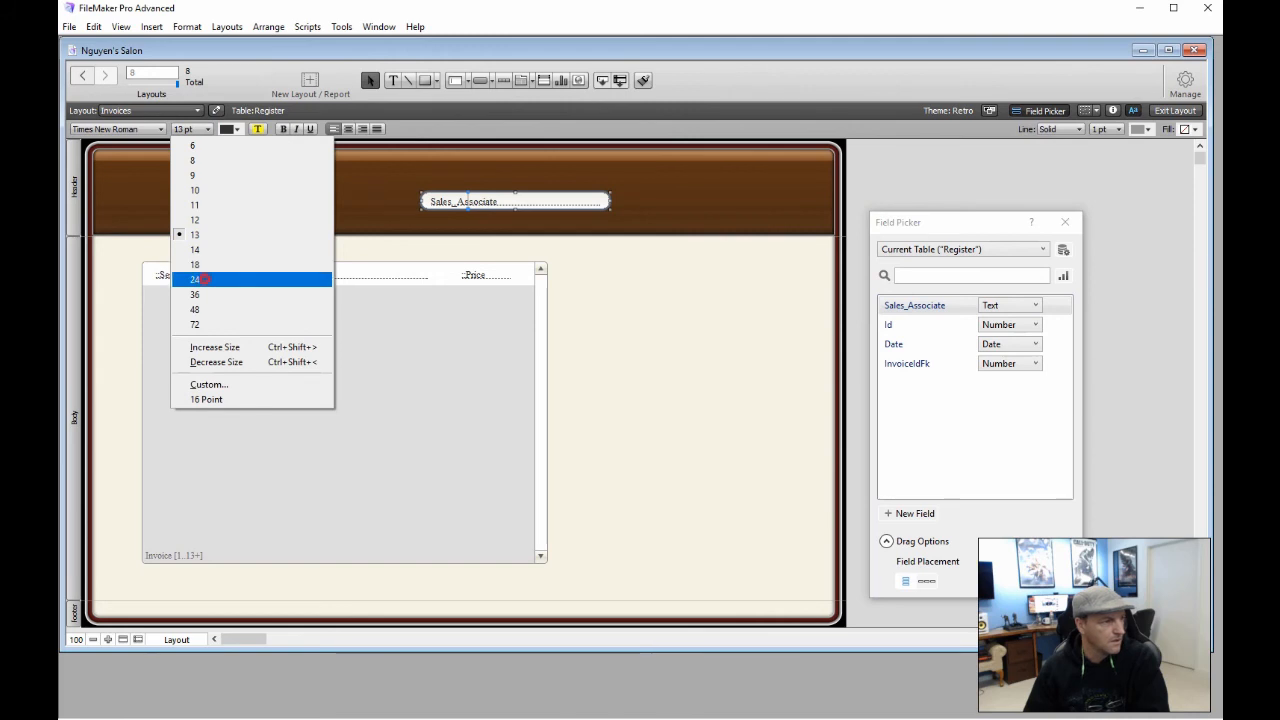
{"action": "left_click", "coordinate": [203, 279]}
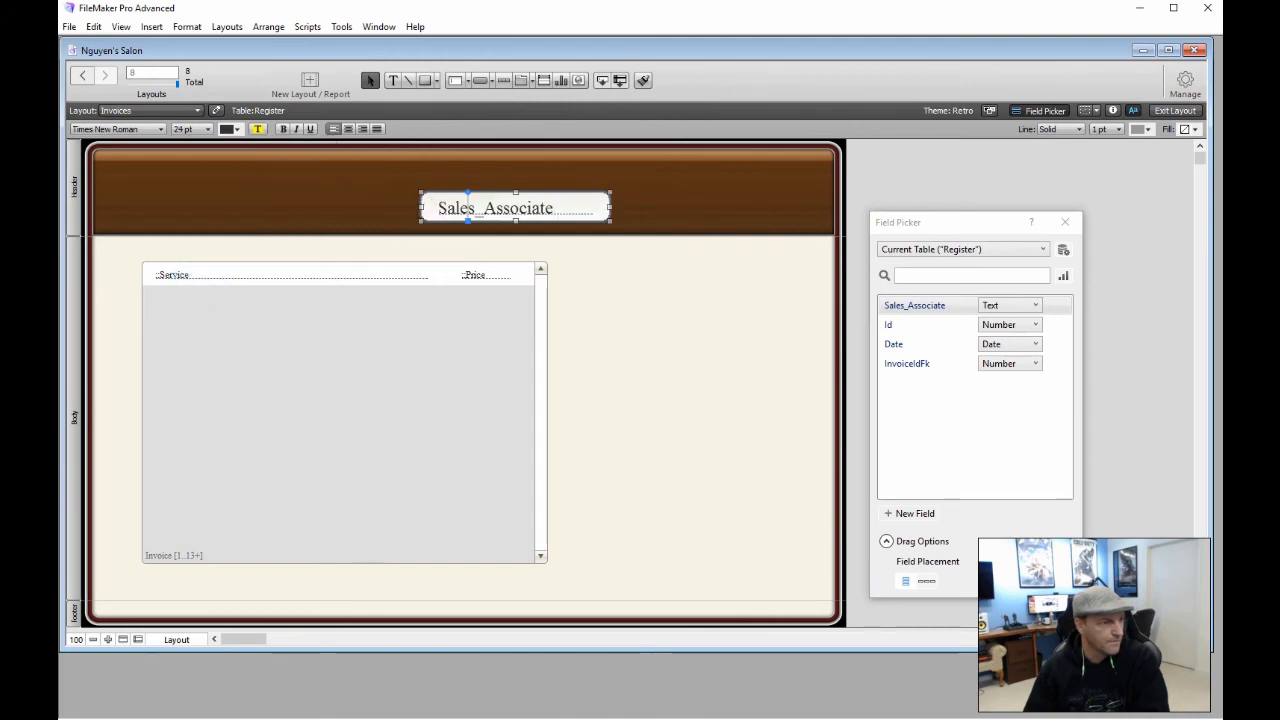
{"action": "left_click_drag", "start_coordinate": [610, 193], "coordinate": [697, 192]}
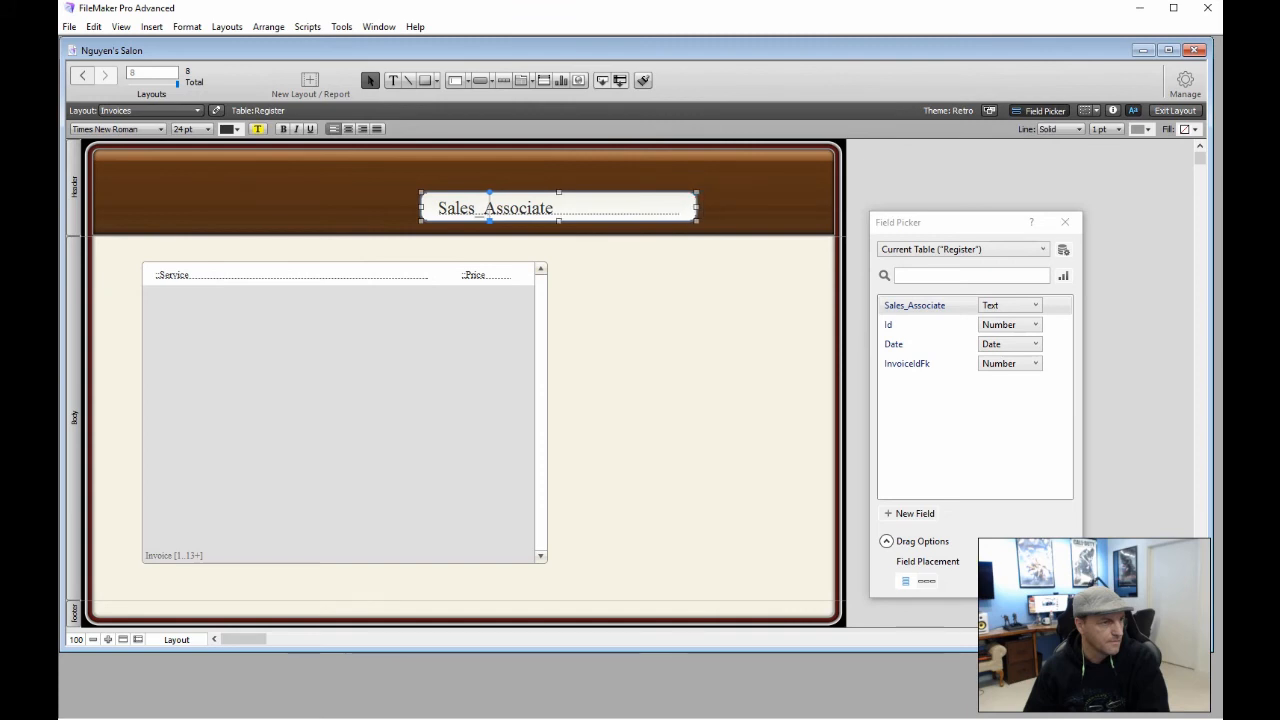
{"action": "left_click_drag", "start_coordinate": [525, 207], "coordinate": [652, 207]}
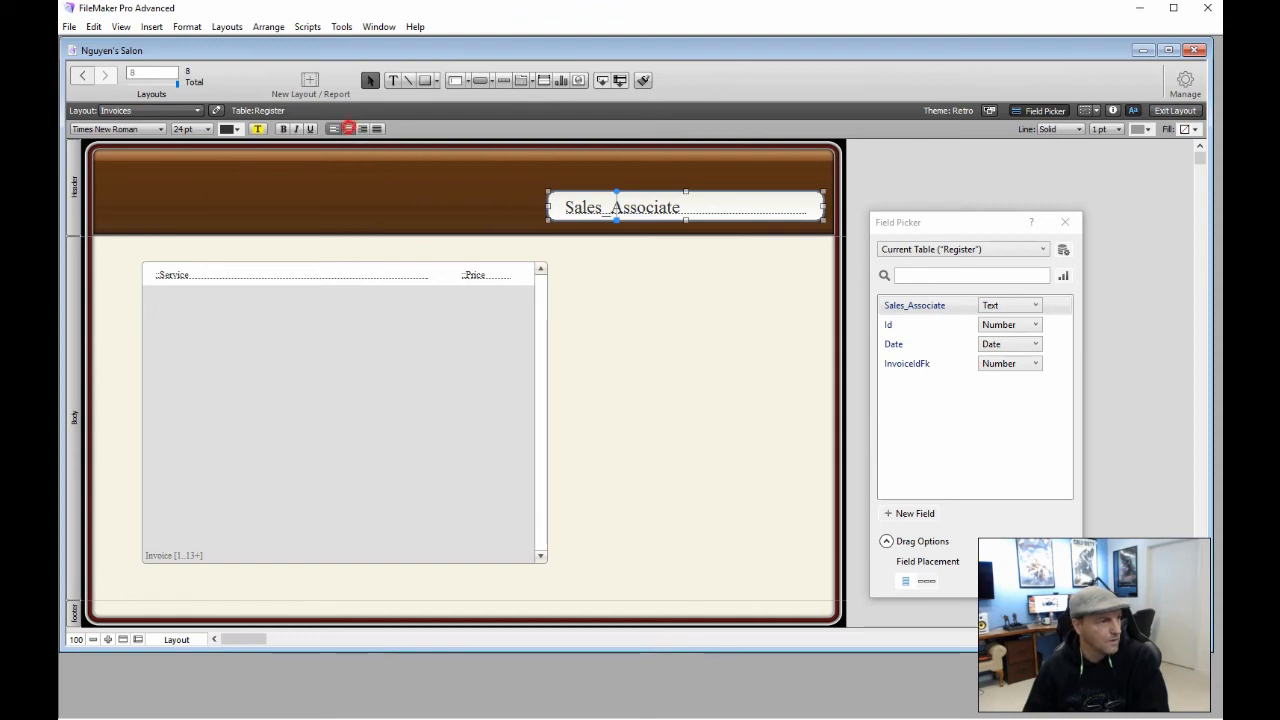
{"action": "left_click", "coordinate": [348, 128]}
{"action": "left_click", "coordinate": [1065, 222]}
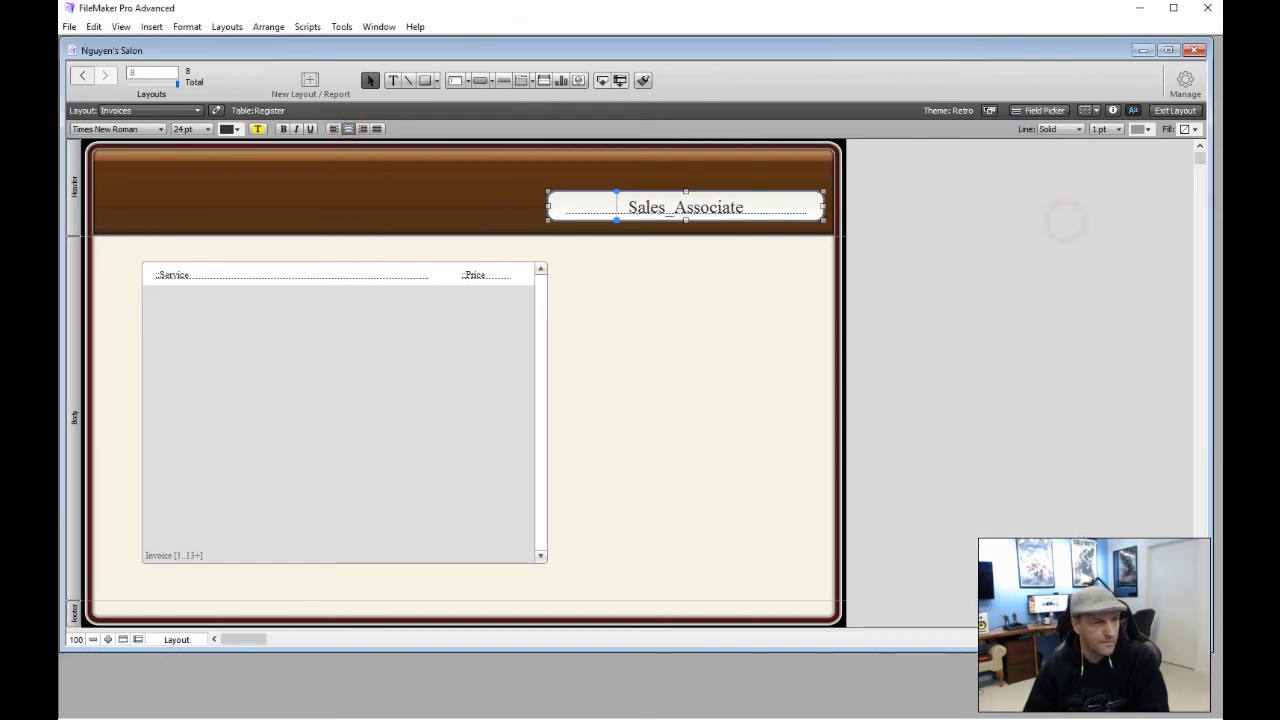
In the Inspector's Appearance tab, cut the Sales_Associate field's top padding from 7 to 3
{"action": "left_click", "coordinate": [1113, 110]}
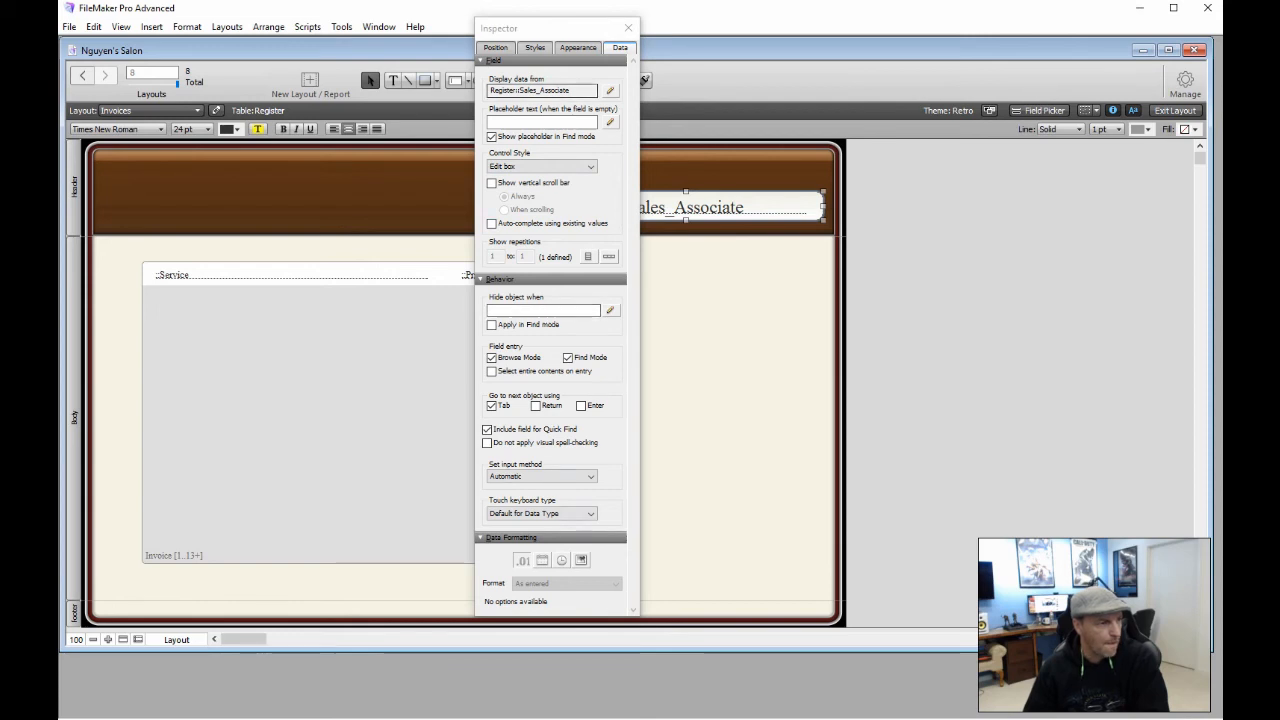
{"action": "left_click", "coordinate": [495, 47]}
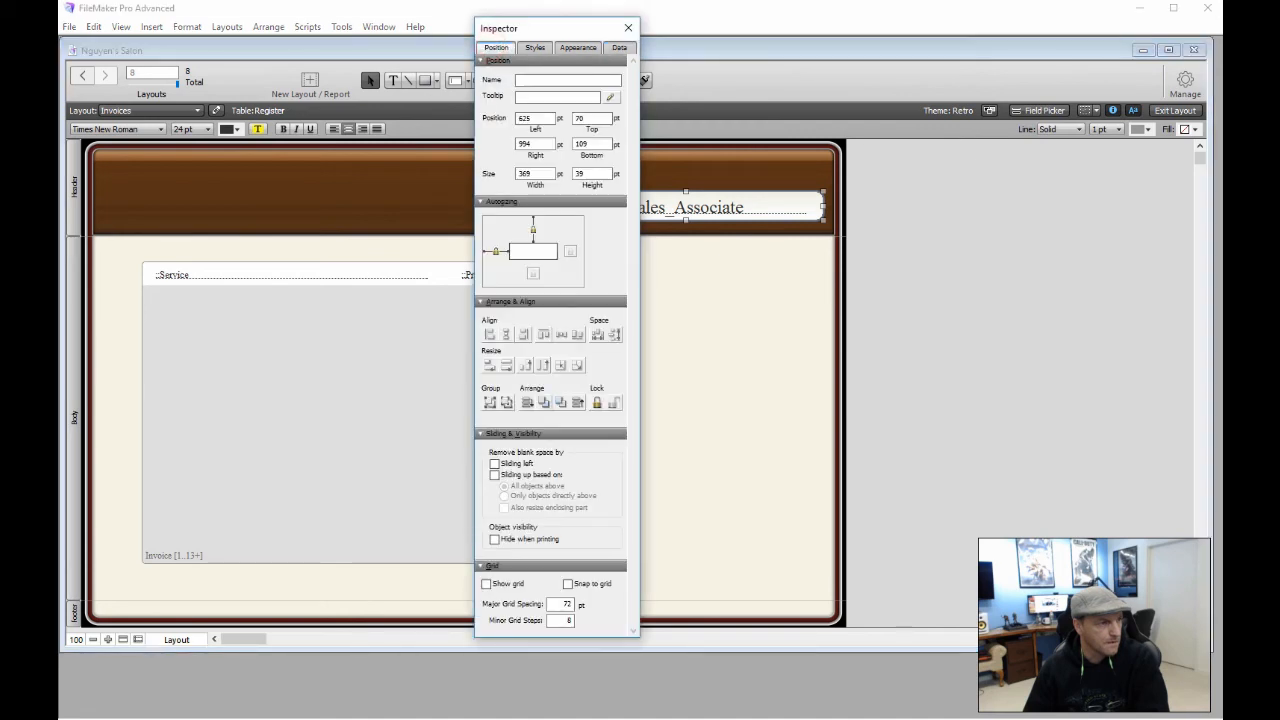
{"action": "left_click", "coordinate": [577, 47]}
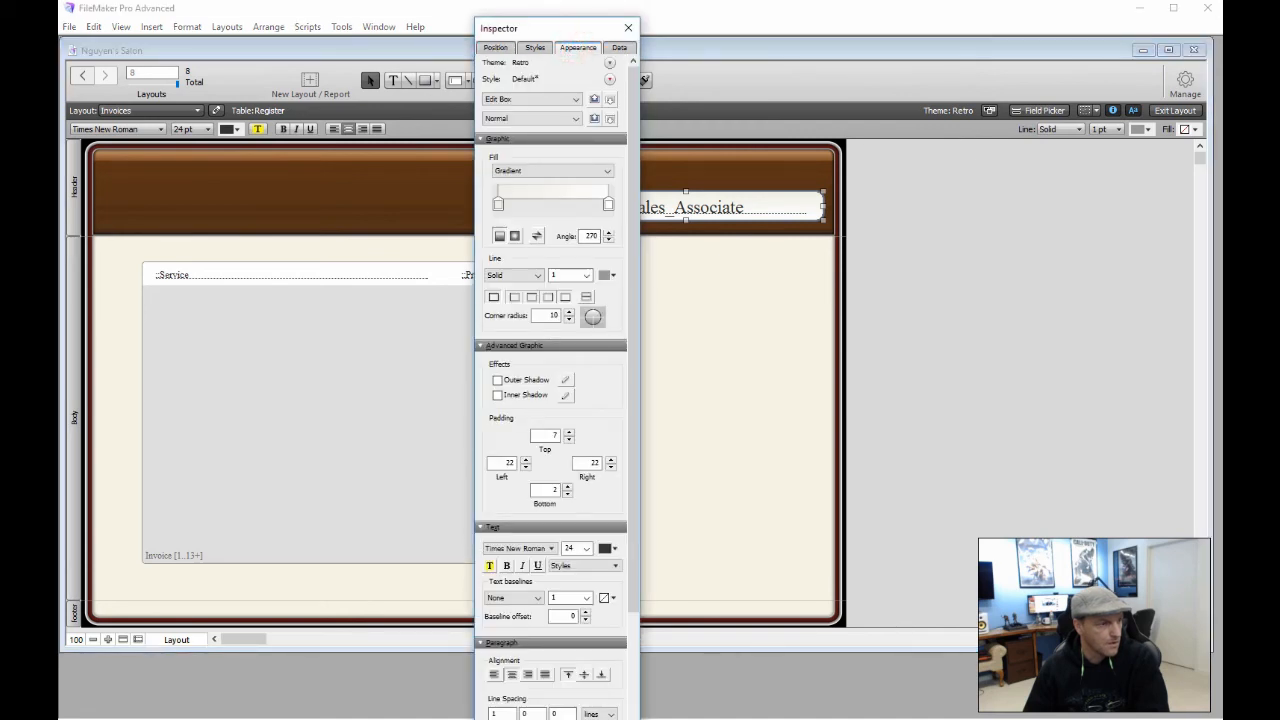
{"action": "left_click", "coordinate": [568, 439]}
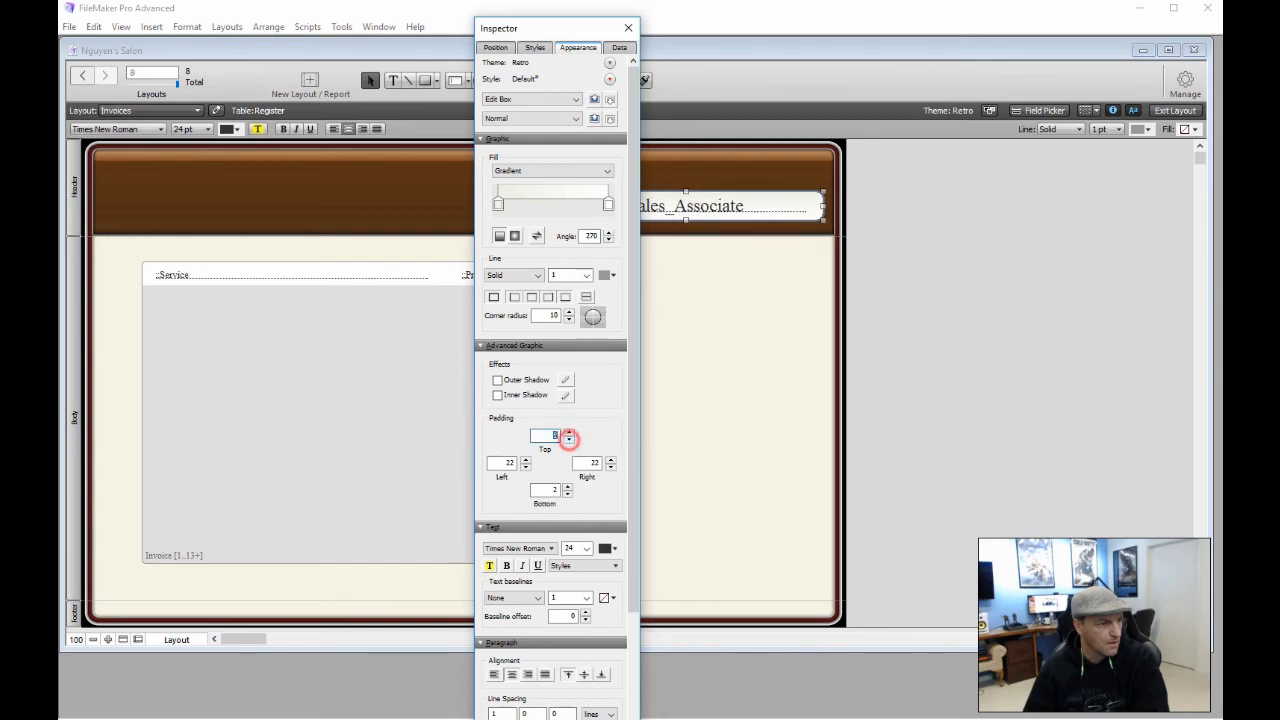
{"action": "left_click", "coordinate": [567, 490]}
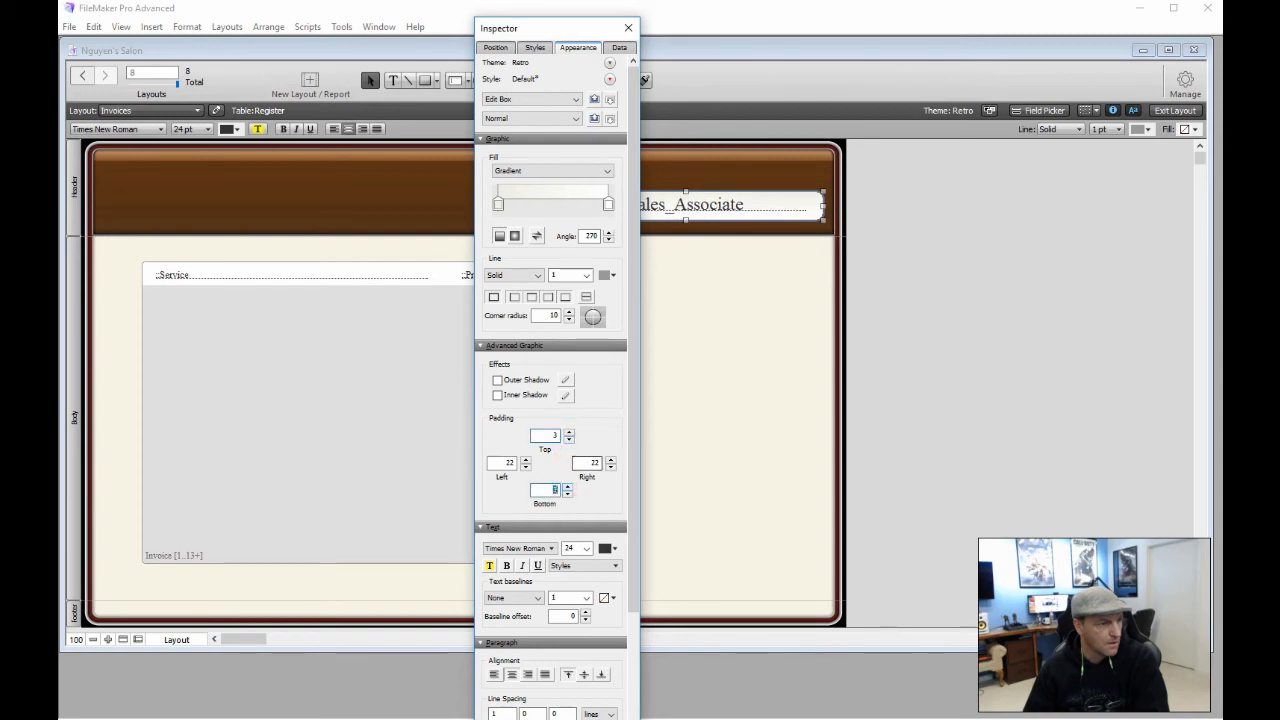
{"action": "left_click", "coordinate": [702, 342]}
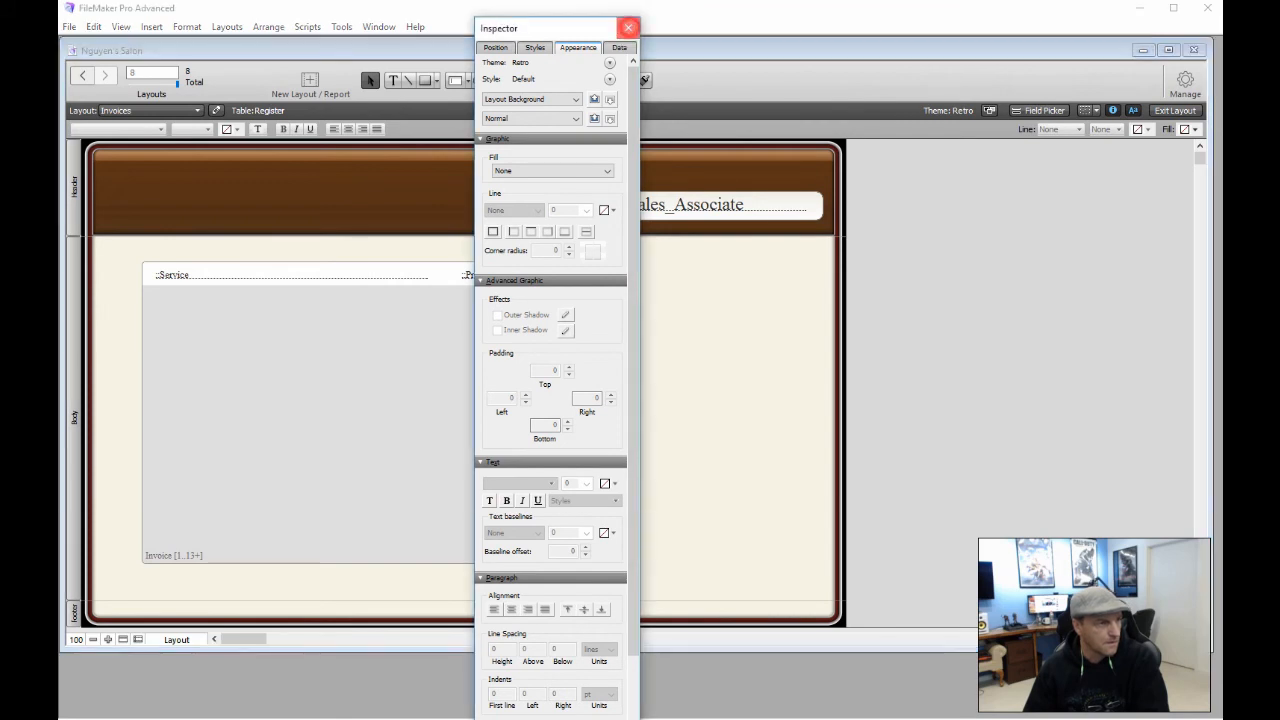
{"action": "left_click", "coordinate": [628, 27]}
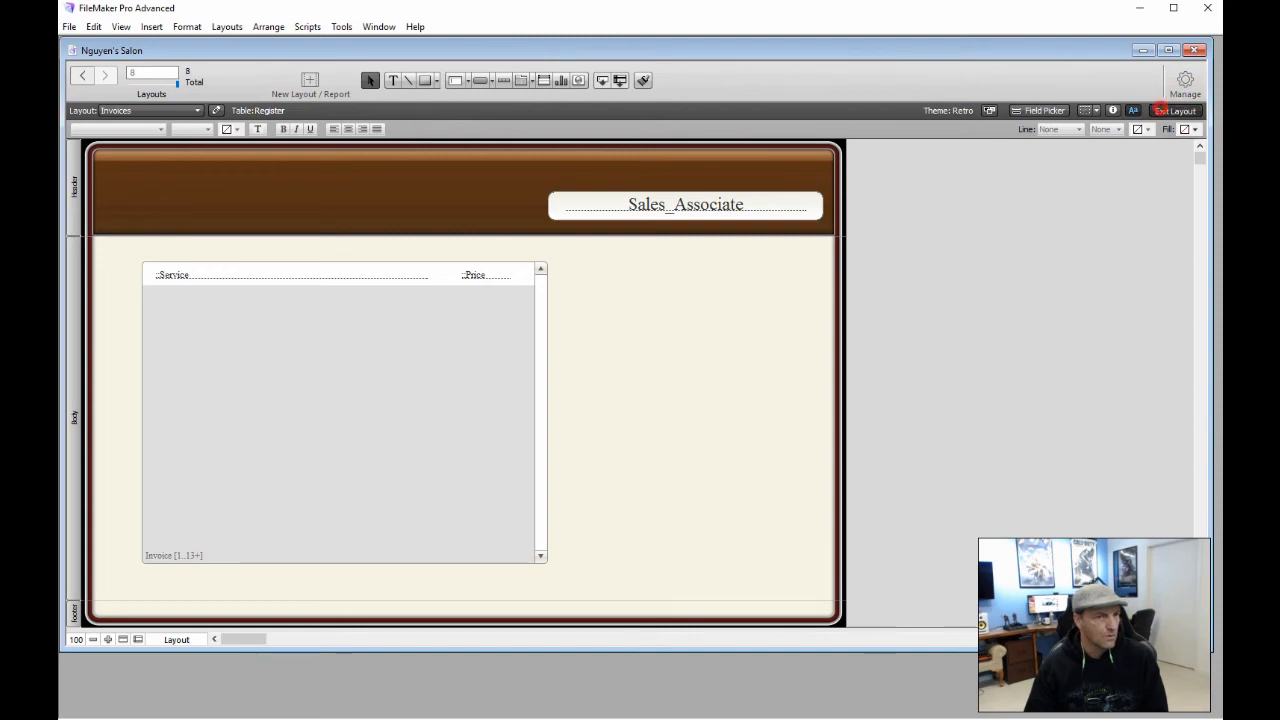
{"action": "left_click", "coordinate": [1161, 109]}
{"action": "left_click", "coordinate": [198, 110]}
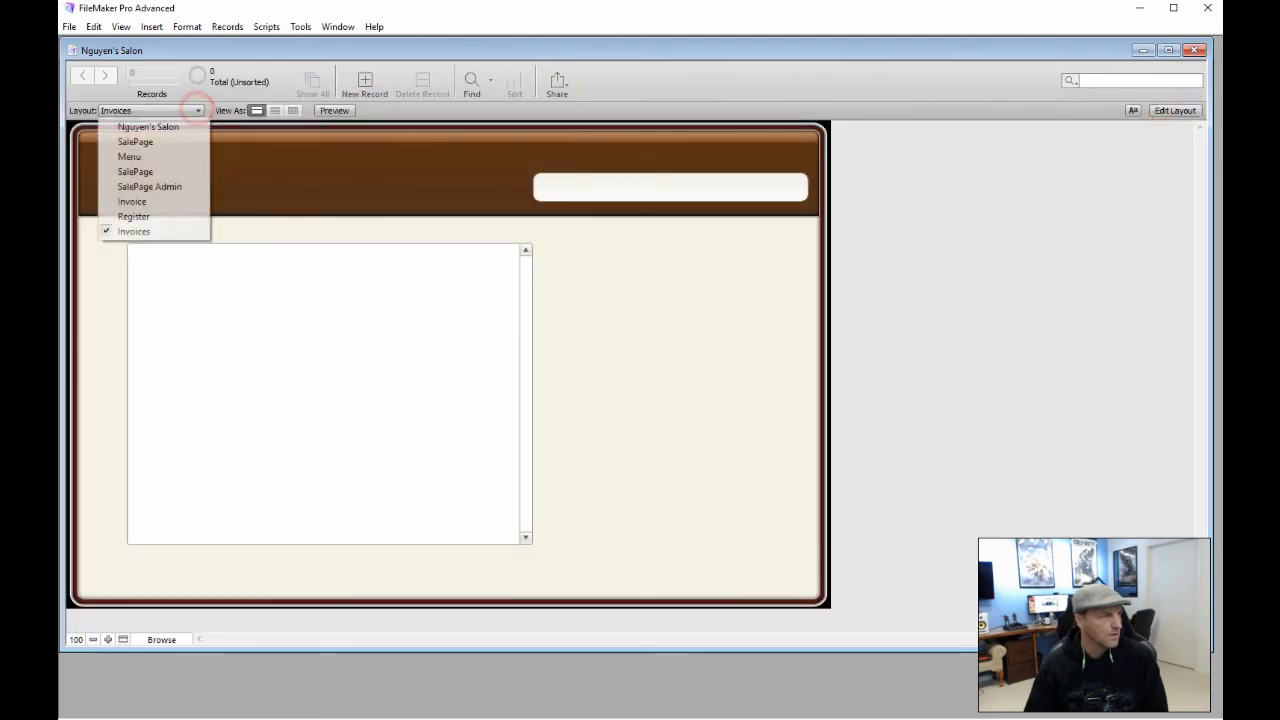
{"action": "left_click", "coordinate": [165, 172]}
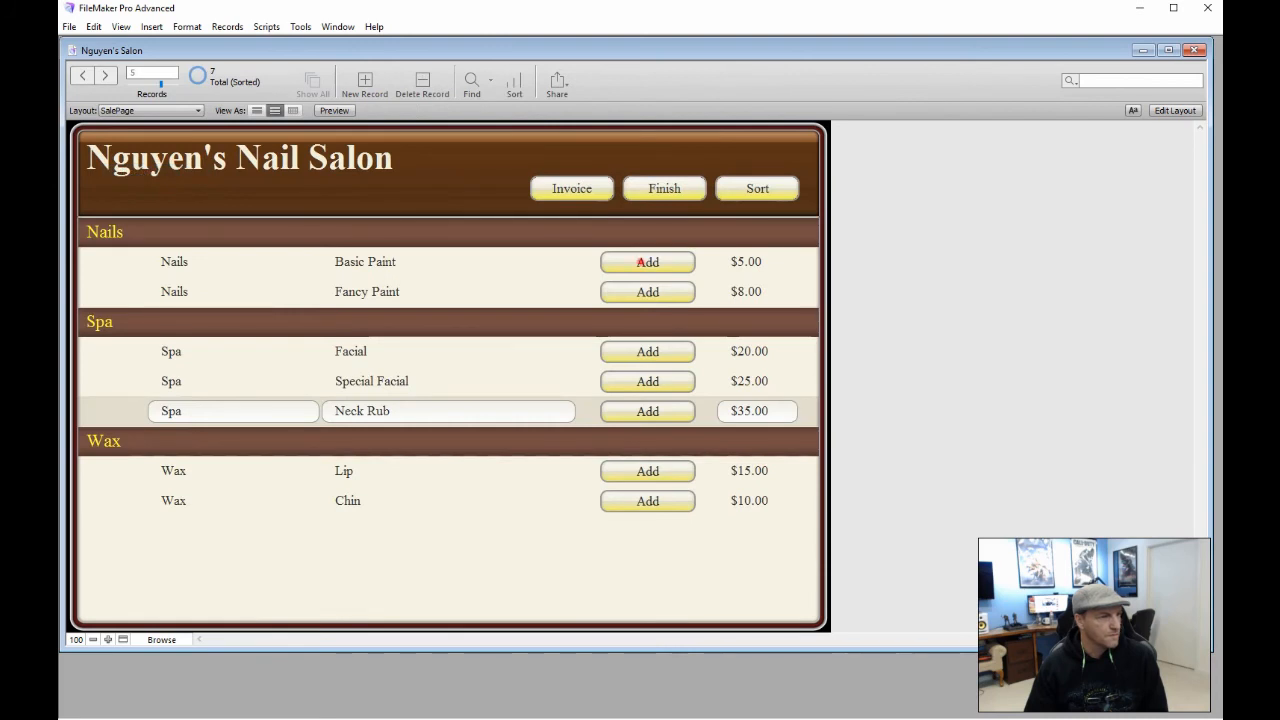
{"action": "left_click", "coordinate": [641, 262]}
{"action": "left_click", "coordinate": [647, 292]}
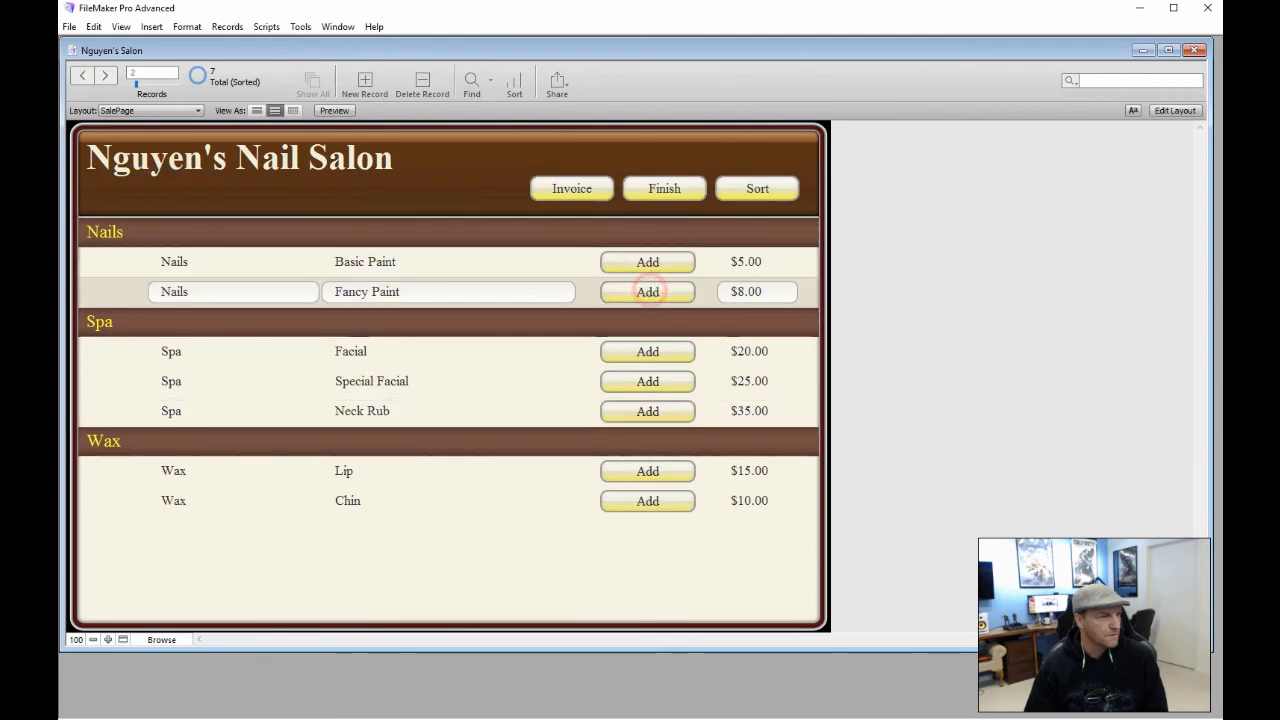
{"action": "left_click", "coordinate": [647, 351]}
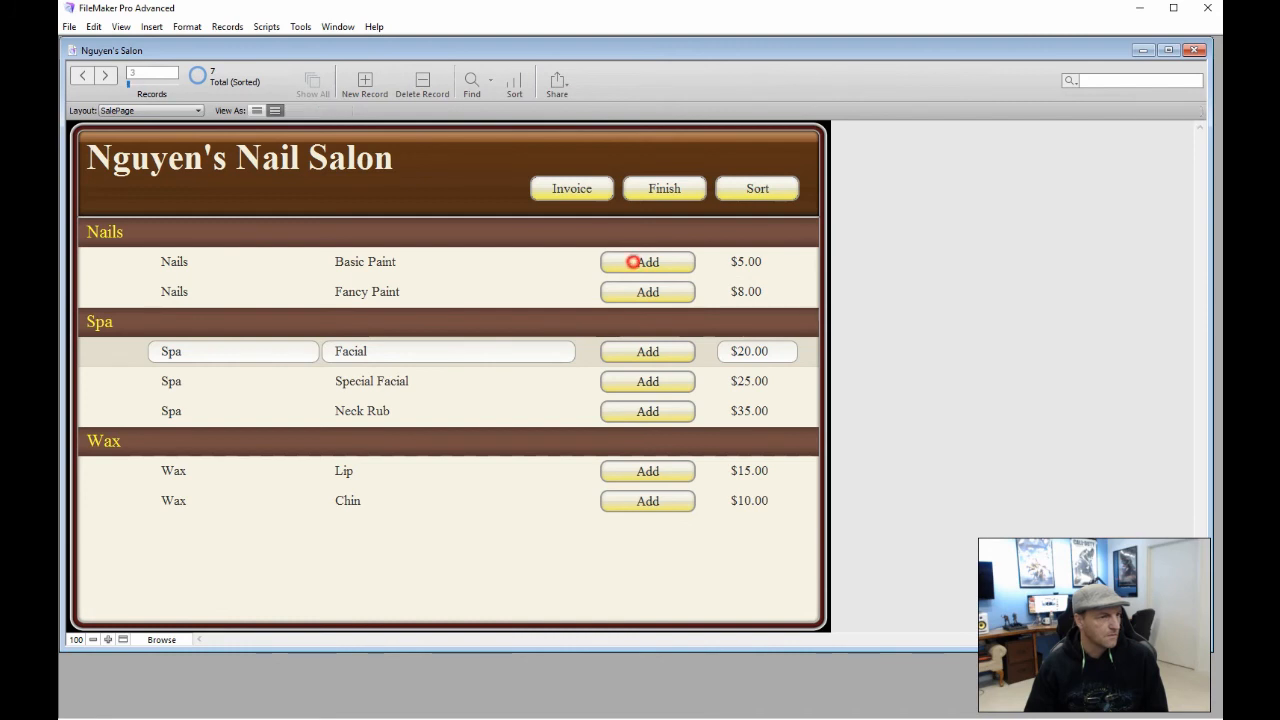
{"action": "left_click", "coordinate": [647, 262]}
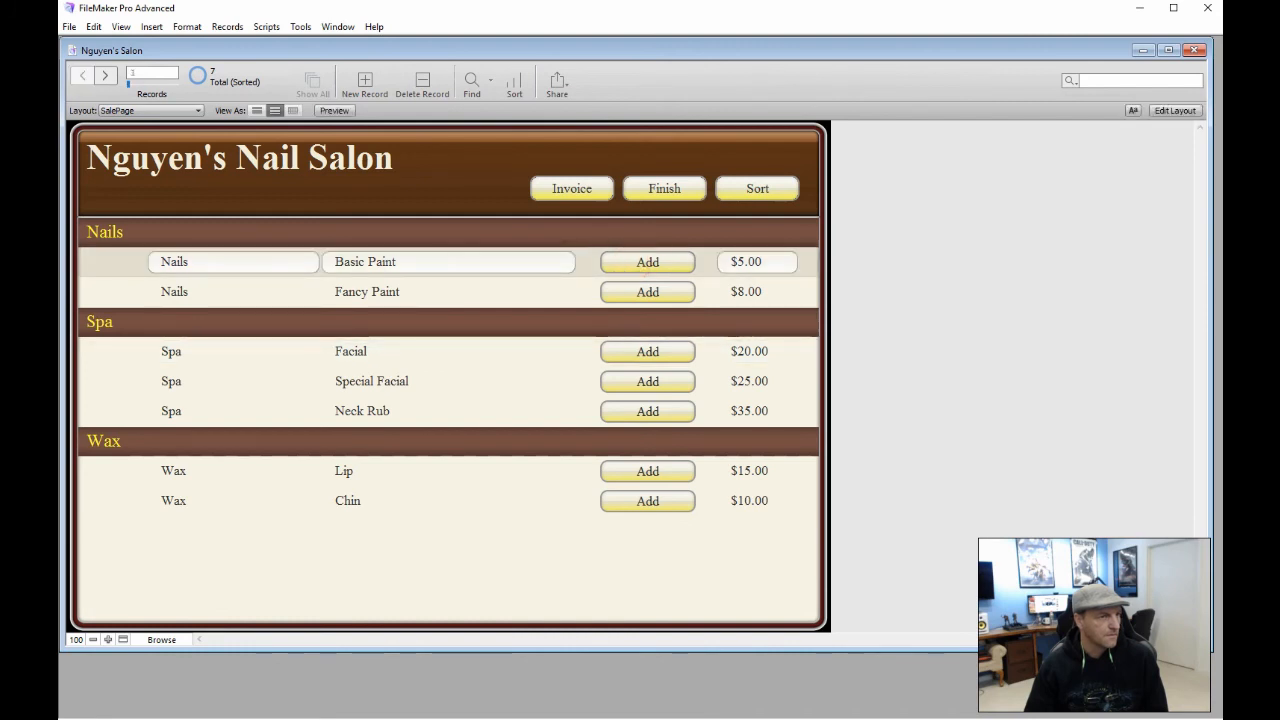
{"action": "left_click", "coordinate": [633, 262]}
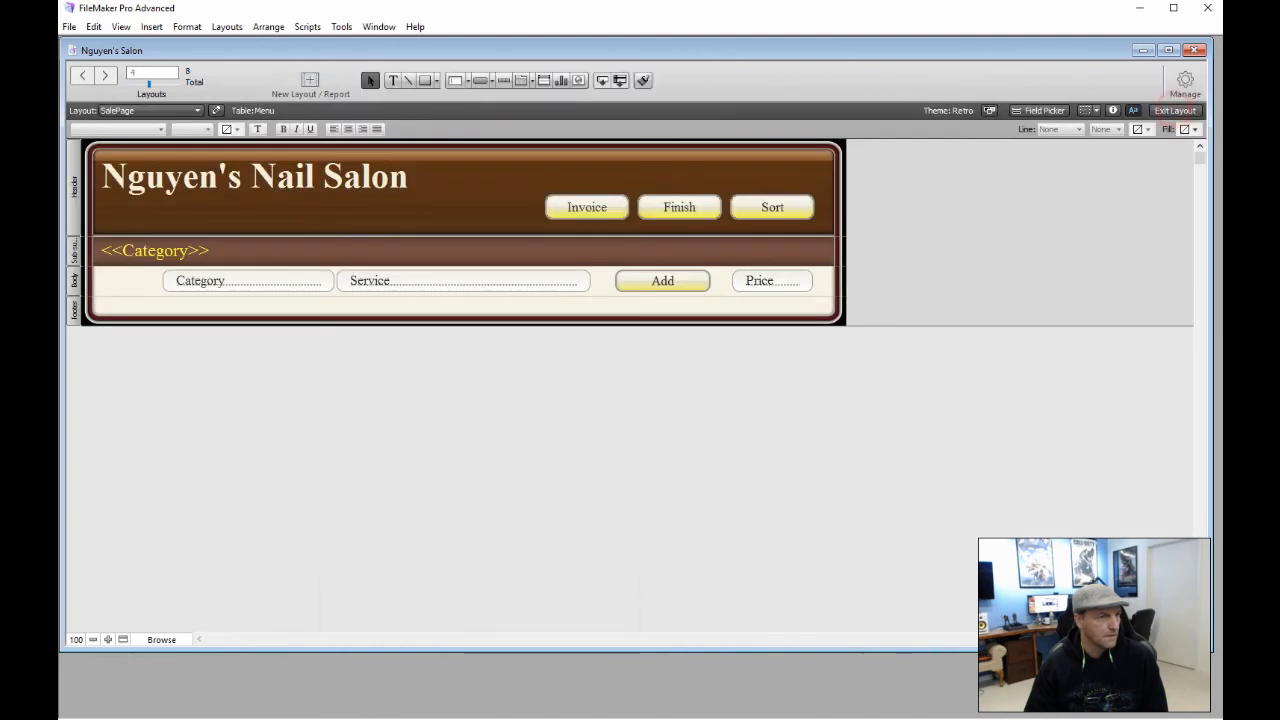
{"action": "left_click", "coordinate": [1175, 110]}
Set the Add button's action to Perform Script with the AddService script
{"action": "left_click", "coordinate": [663, 281]}
{"action": "double_click", "coordinate": [663, 281]}
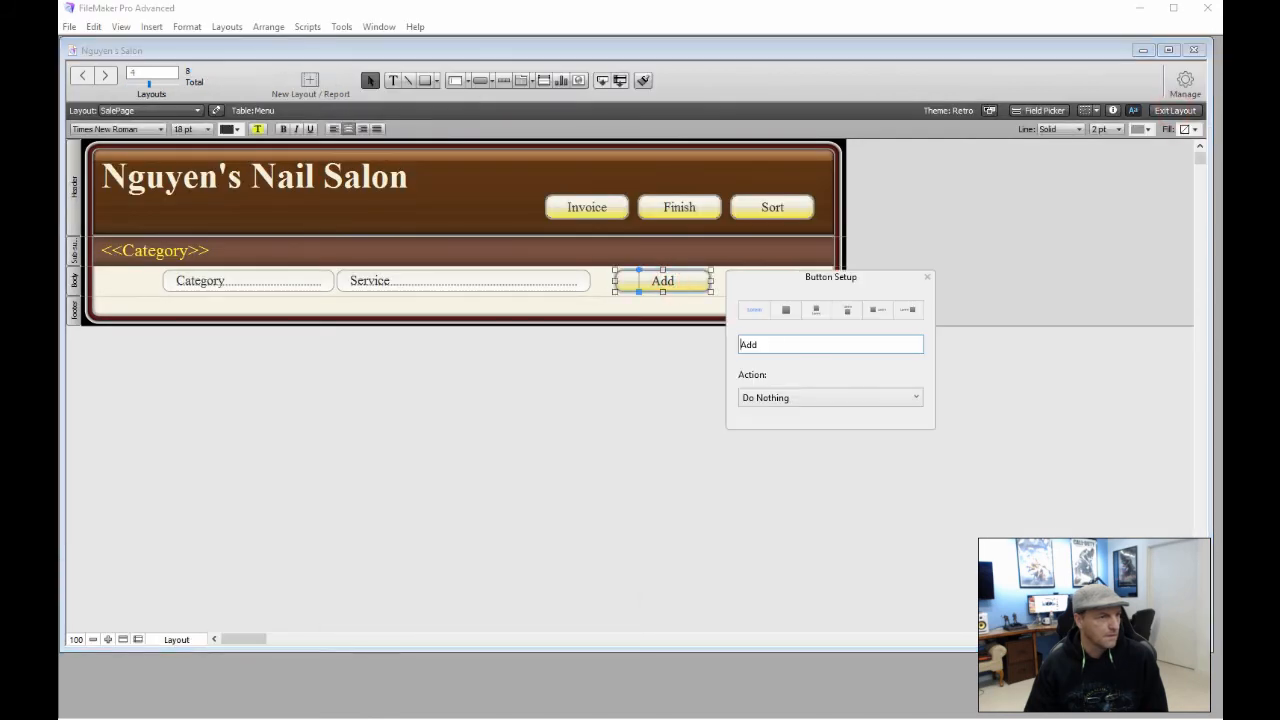
{"action": "left_click", "coordinate": [815, 398]}
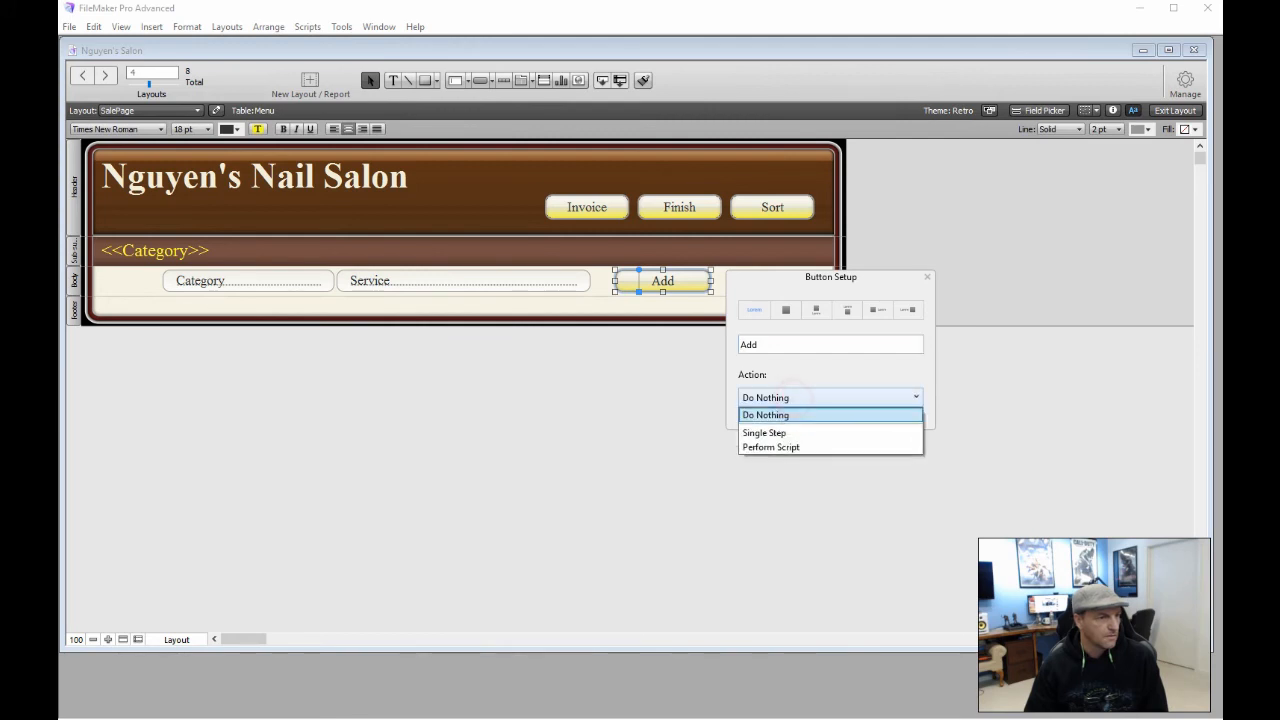
{"action": "left_click", "coordinate": [800, 447]}
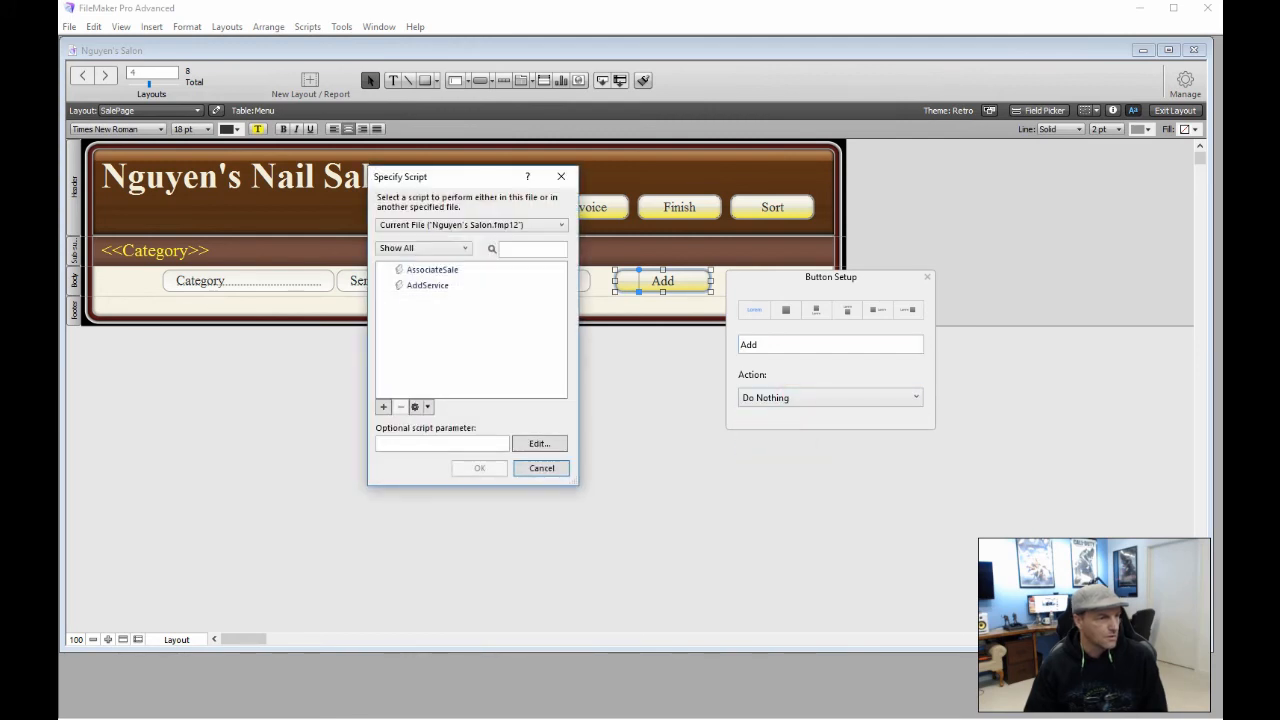
{"action": "left_click", "coordinate": [428, 286]}
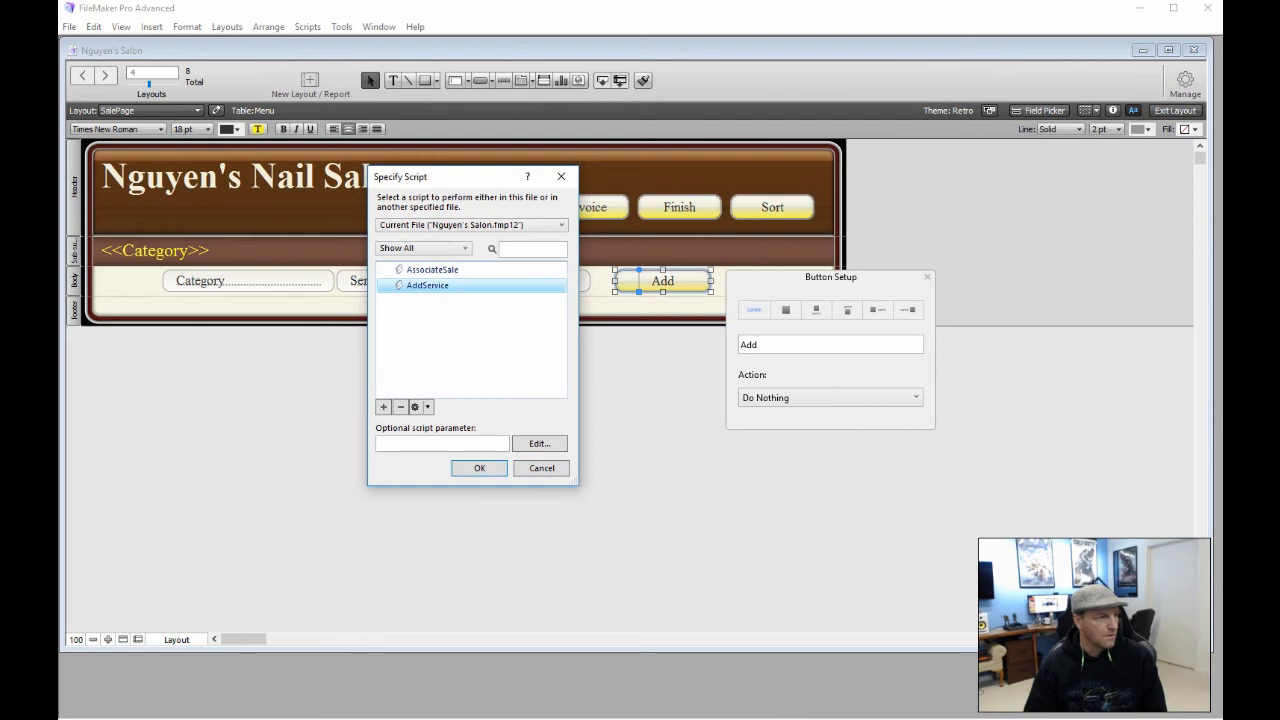
{"action": "left_click", "coordinate": [480, 468]}
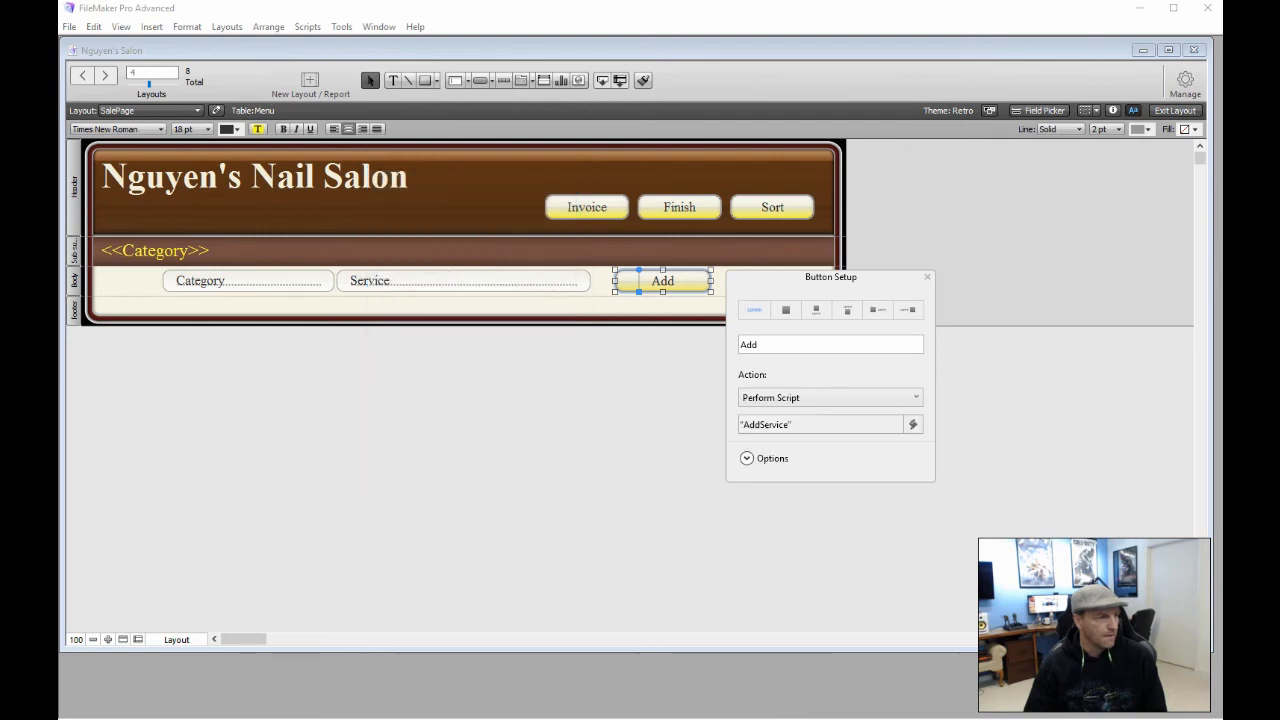
Review the AddService script's line 4 target layout, leave it unchanged, and close both dialogs
{"action": "left_click", "coordinate": [780, 425]}
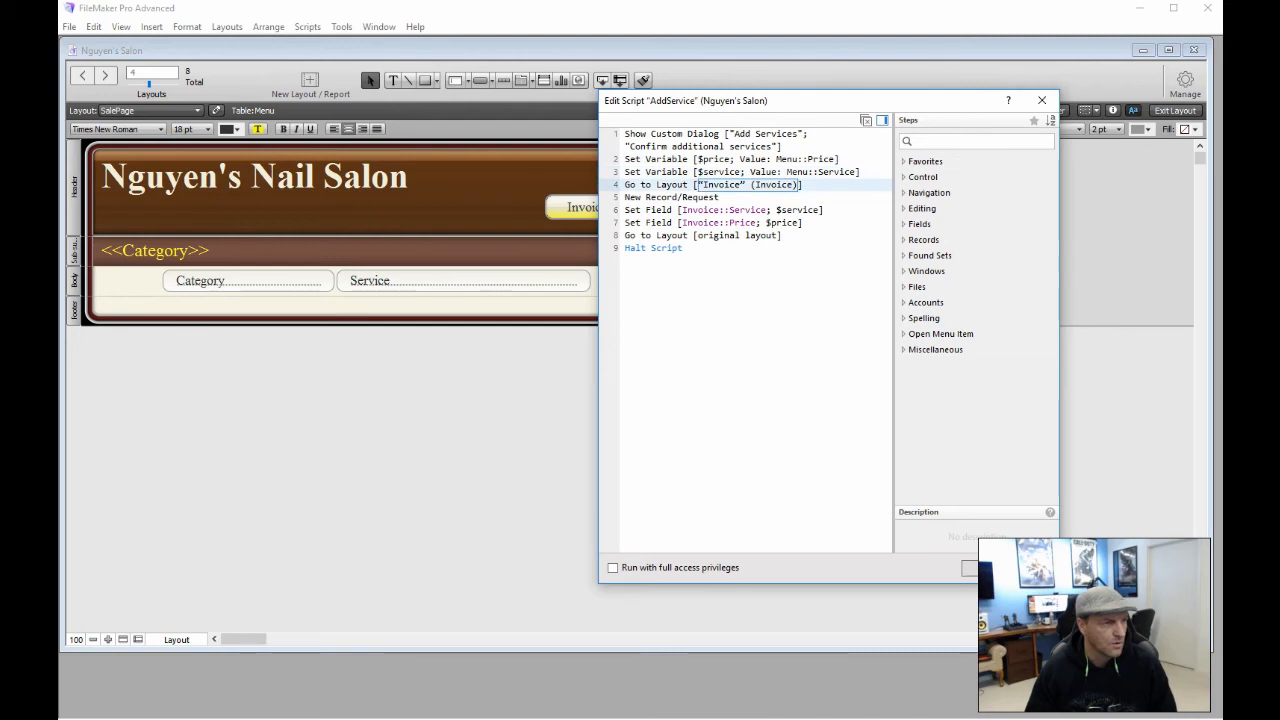
{"action": "left_click", "coordinate": [725, 186]}
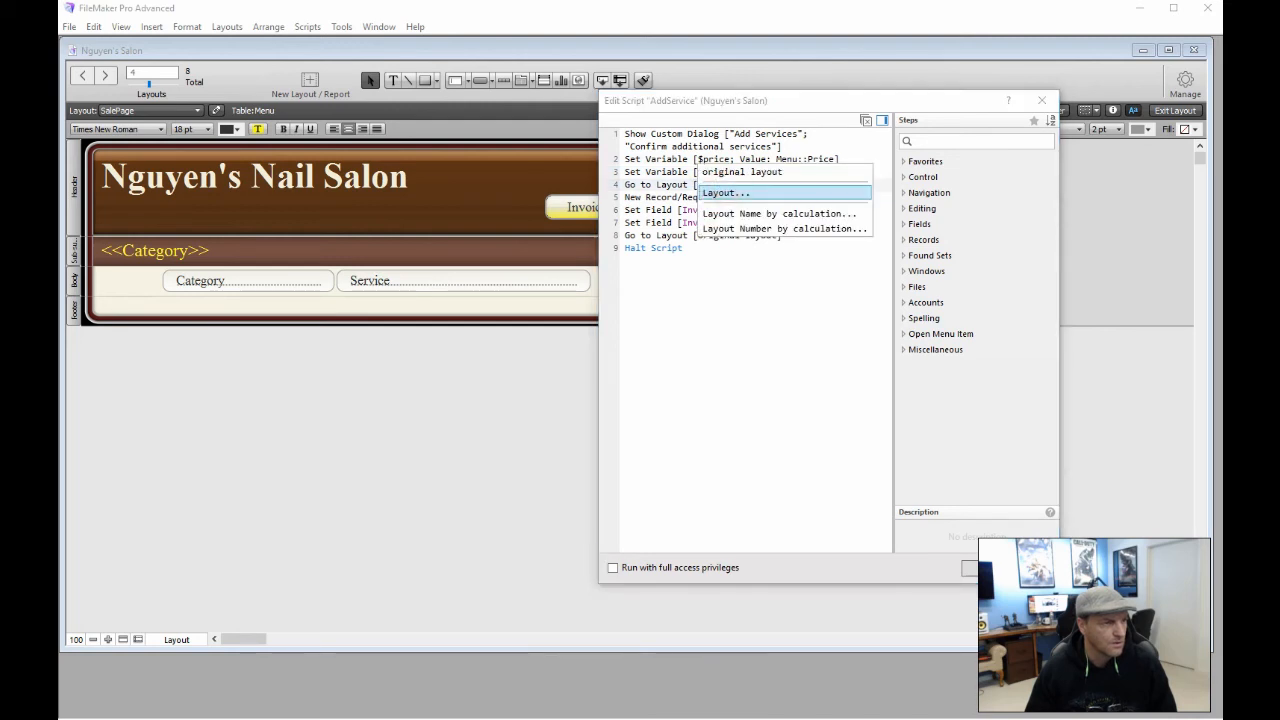
{"action": "left_click", "coordinate": [725, 193]}
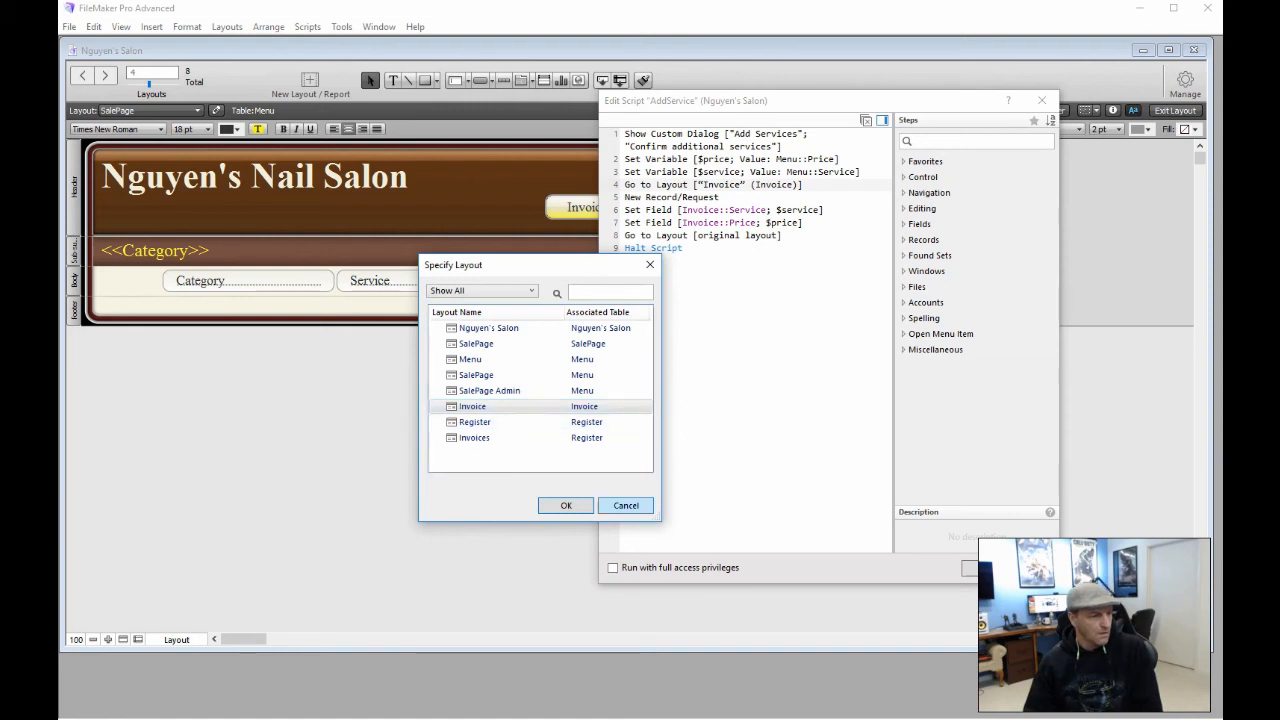
{"action": "left_click", "coordinate": [612, 505]}
{"action": "left_click", "coordinate": [1029, 568]}
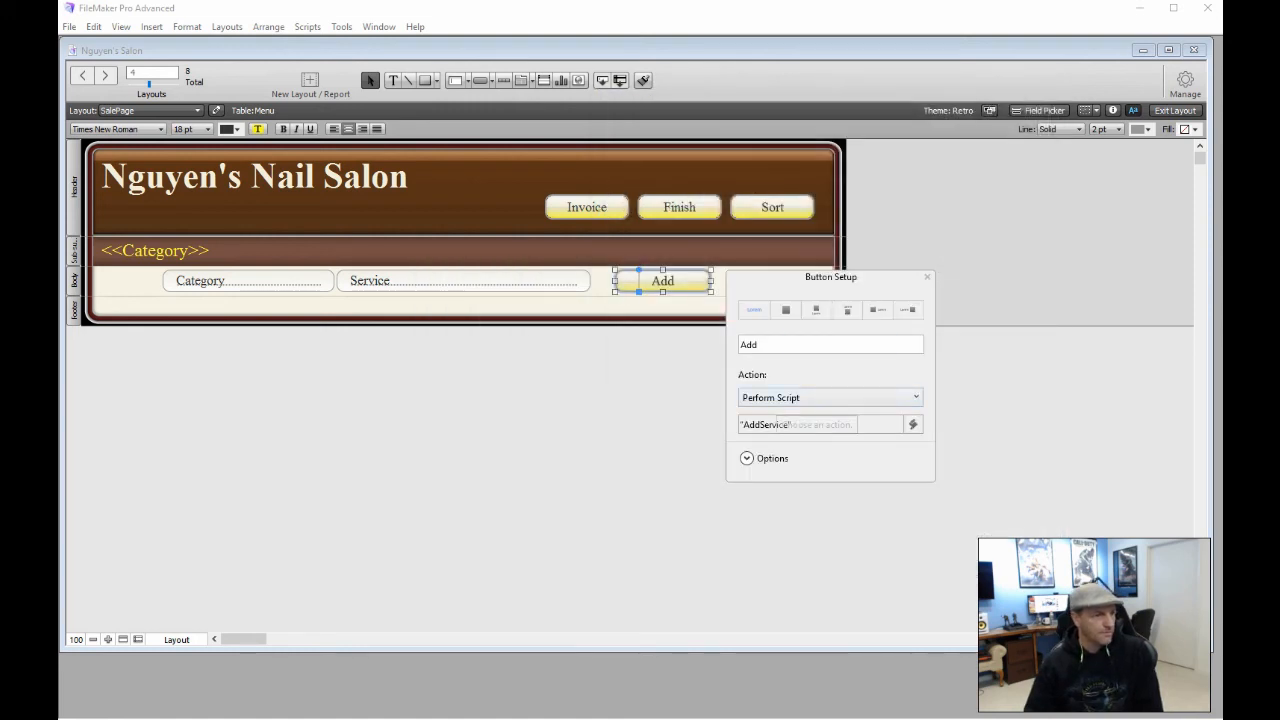
{"action": "left_click", "coordinate": [927, 276]}
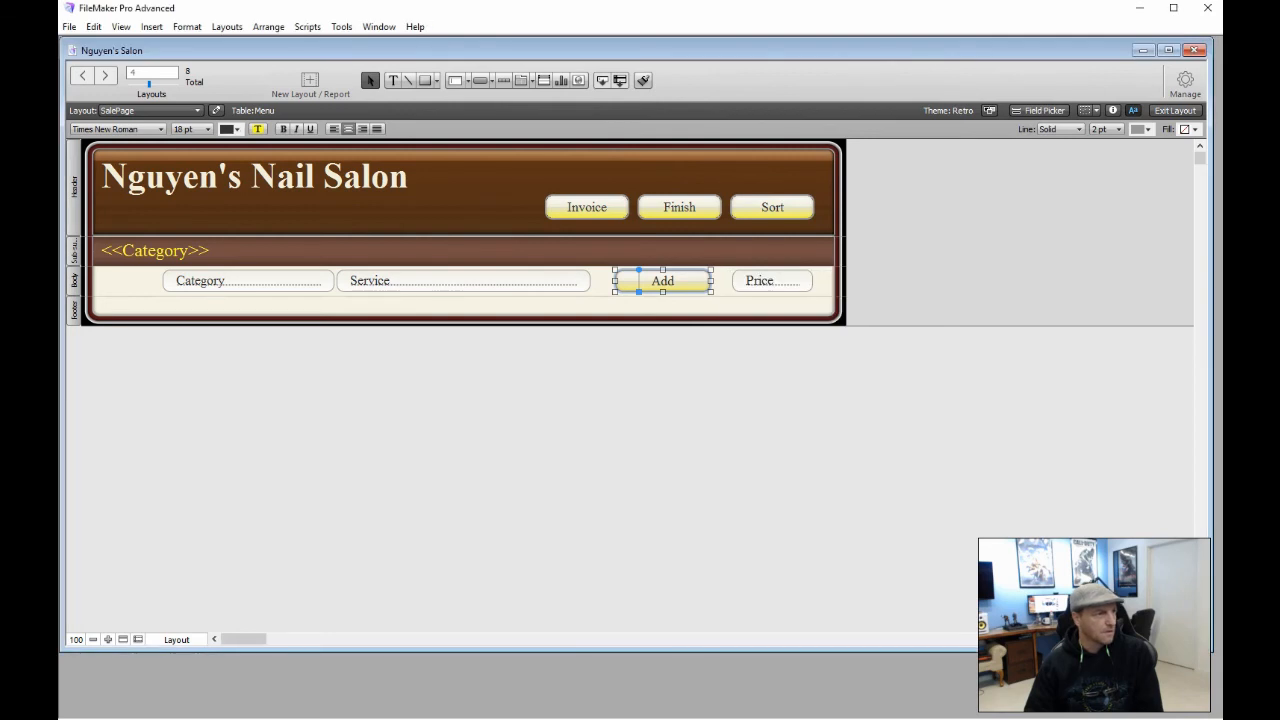
Switch to the Invoice layout, then to the Register layout
{"action": "left_click", "coordinate": [195, 110]}
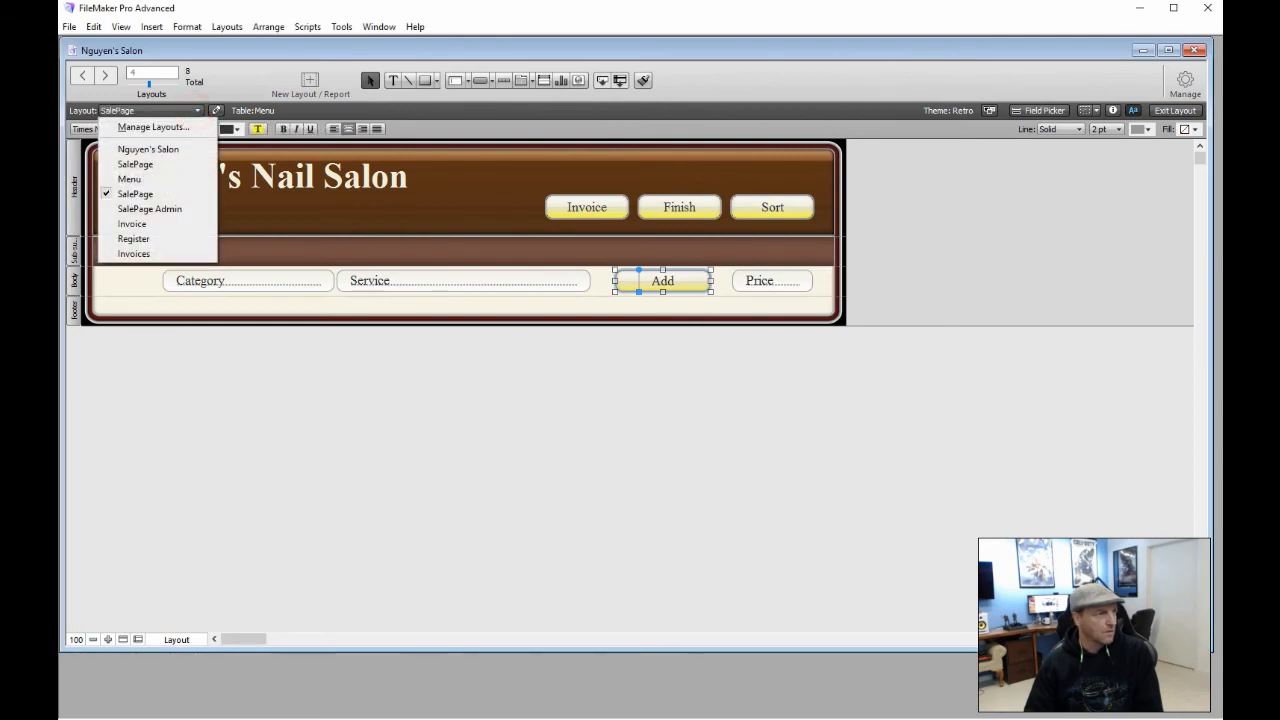
{"action": "left_click", "coordinate": [132, 223]}
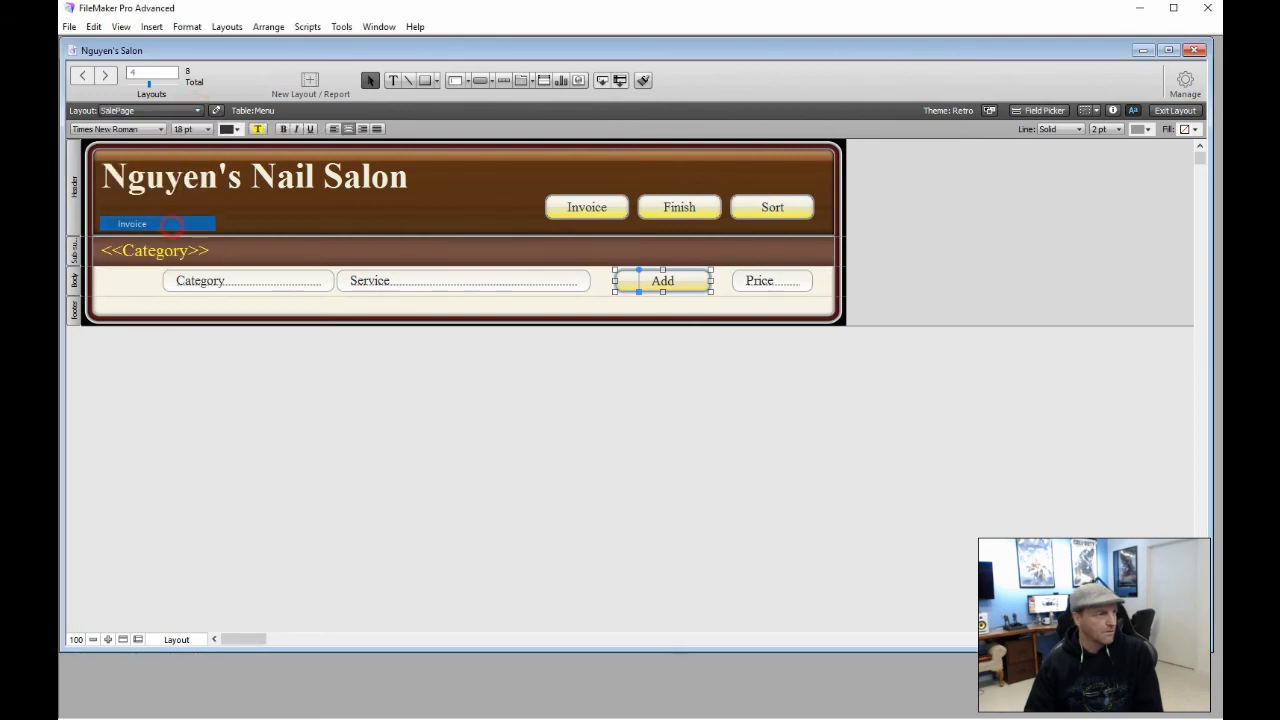
{"action": "left_click", "coordinate": [195, 110]}
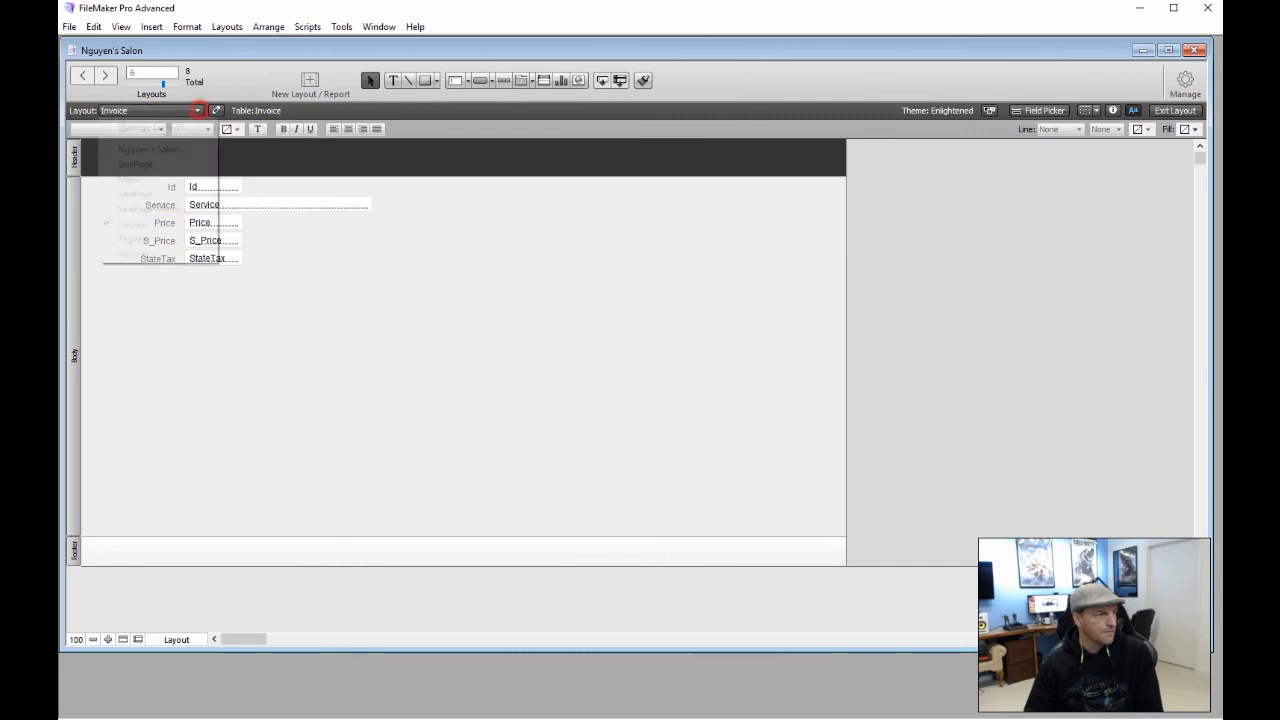
{"action": "left_click", "coordinate": [168, 239]}
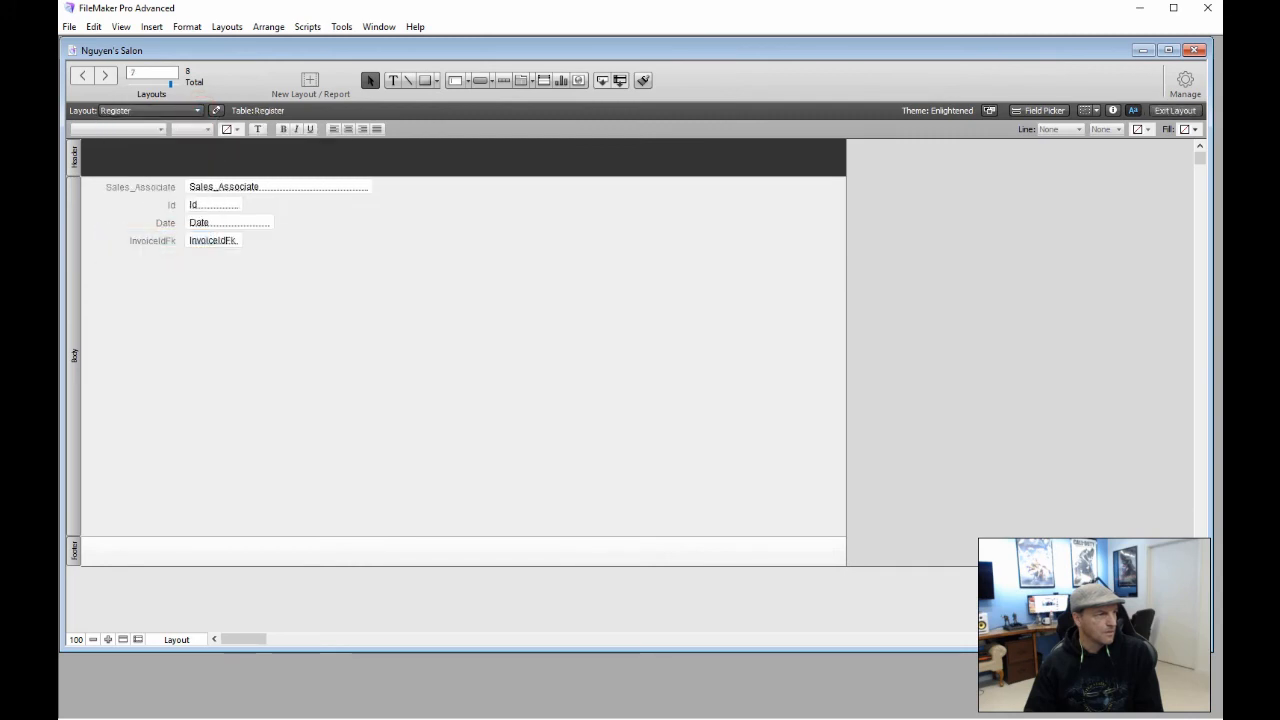
{"action": "left_click", "coordinate": [197, 110]}
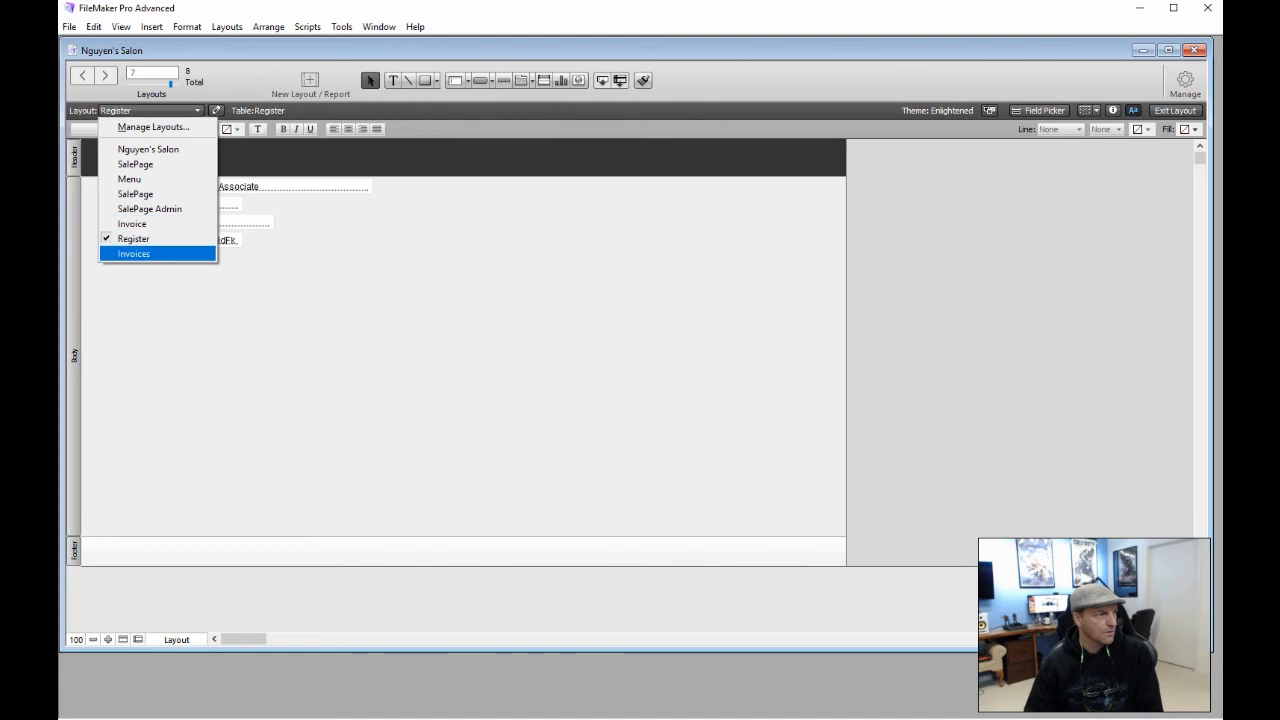
Switch to the Invoices layout
{"action": "left_click", "coordinate": [167, 253]}
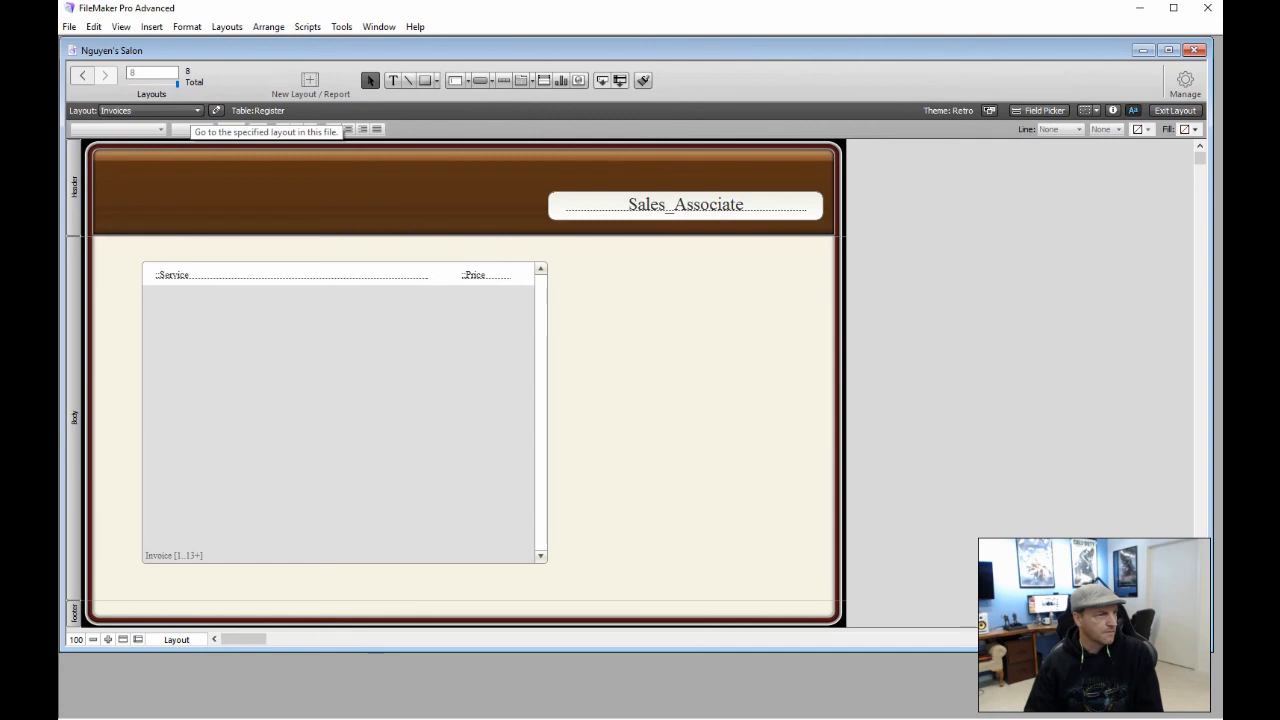
{"action": "left_click", "coordinate": [227, 26]}
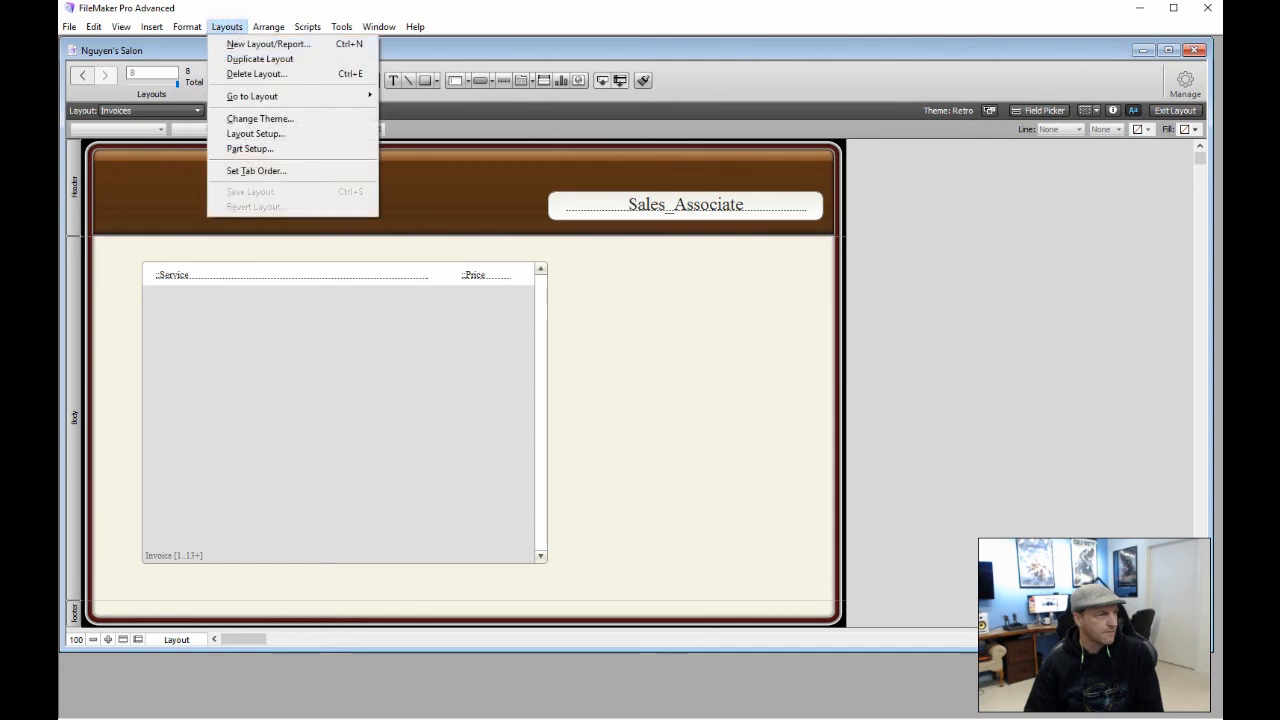
{"action": "left_click", "coordinate": [937, 269]}
Rename the Invoices layout to SalesInvoice in Manage Layouts
{"action": "left_click", "coordinate": [1185, 80]}
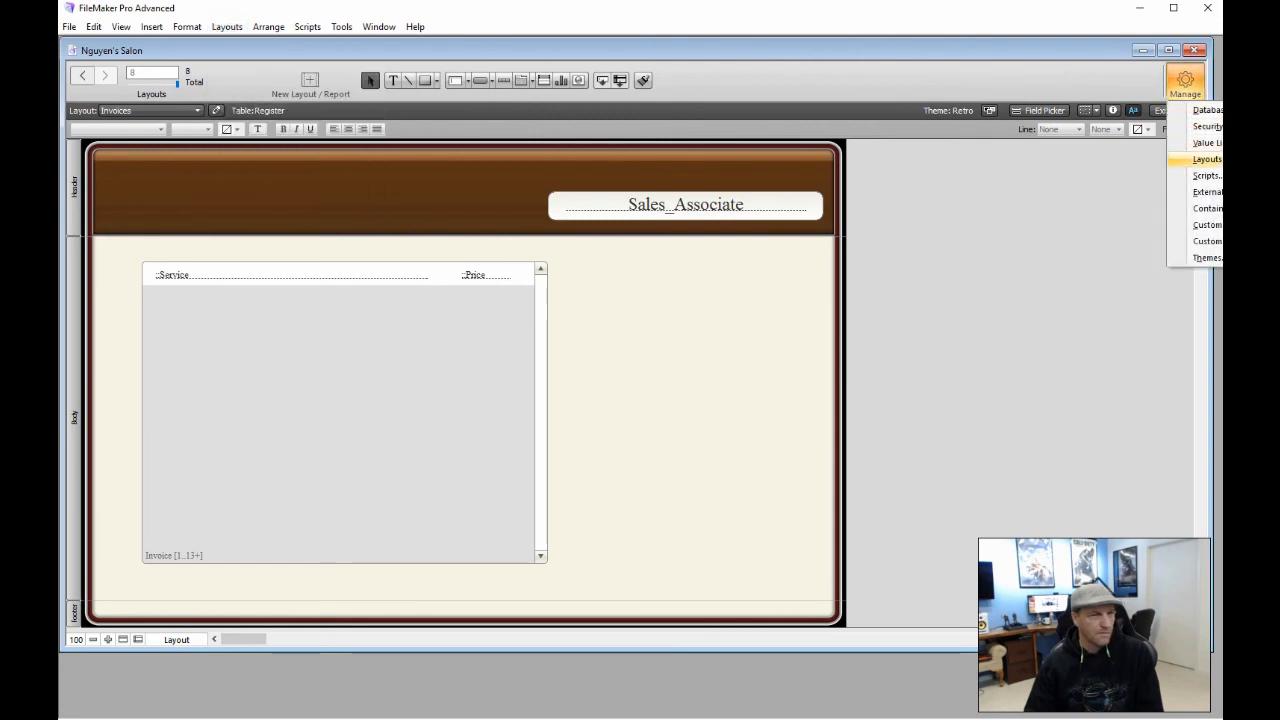
{"action": "left_click", "coordinate": [1205, 159]}
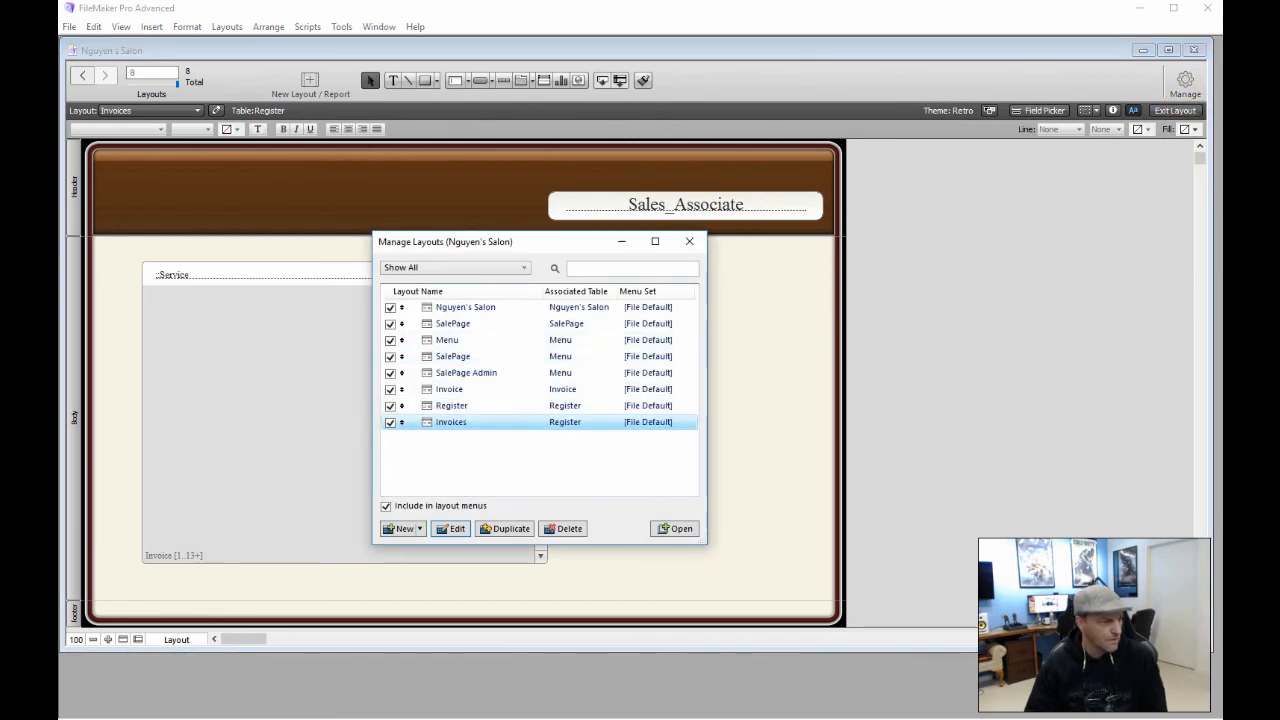
{"action": "left_click", "coordinate": [451, 528]}
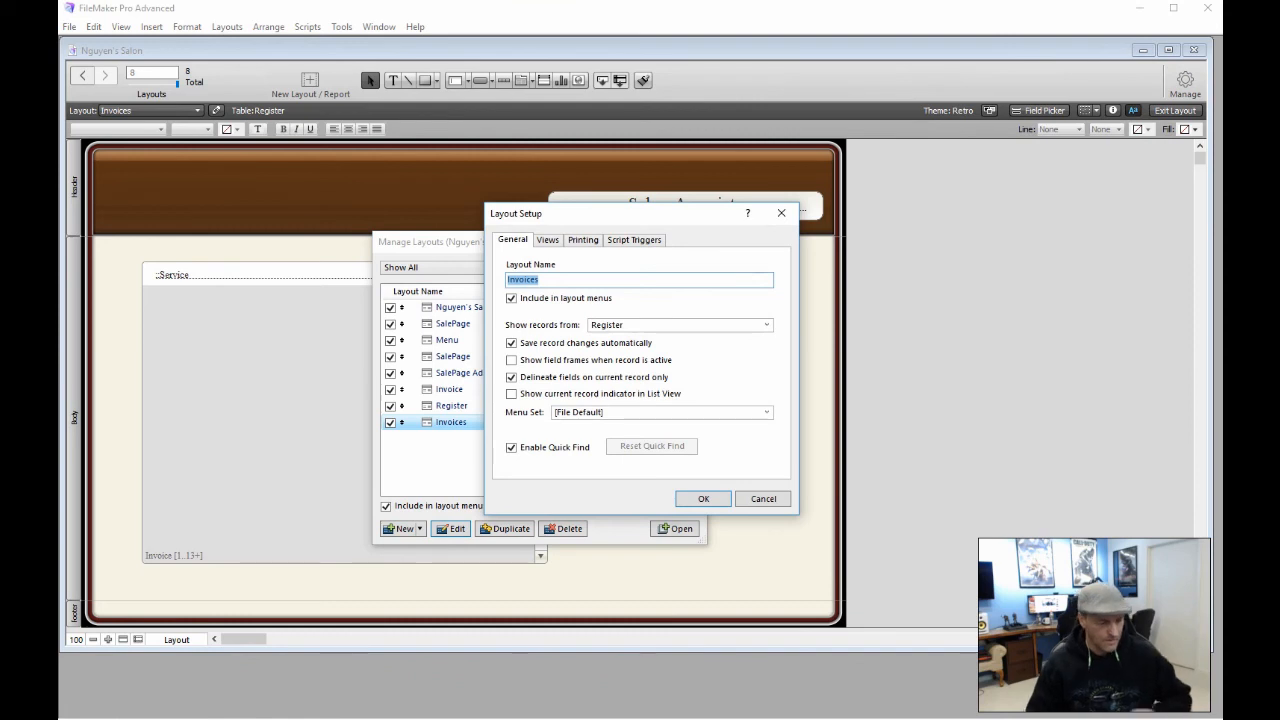
{"action": "type", "text": "Sal"}
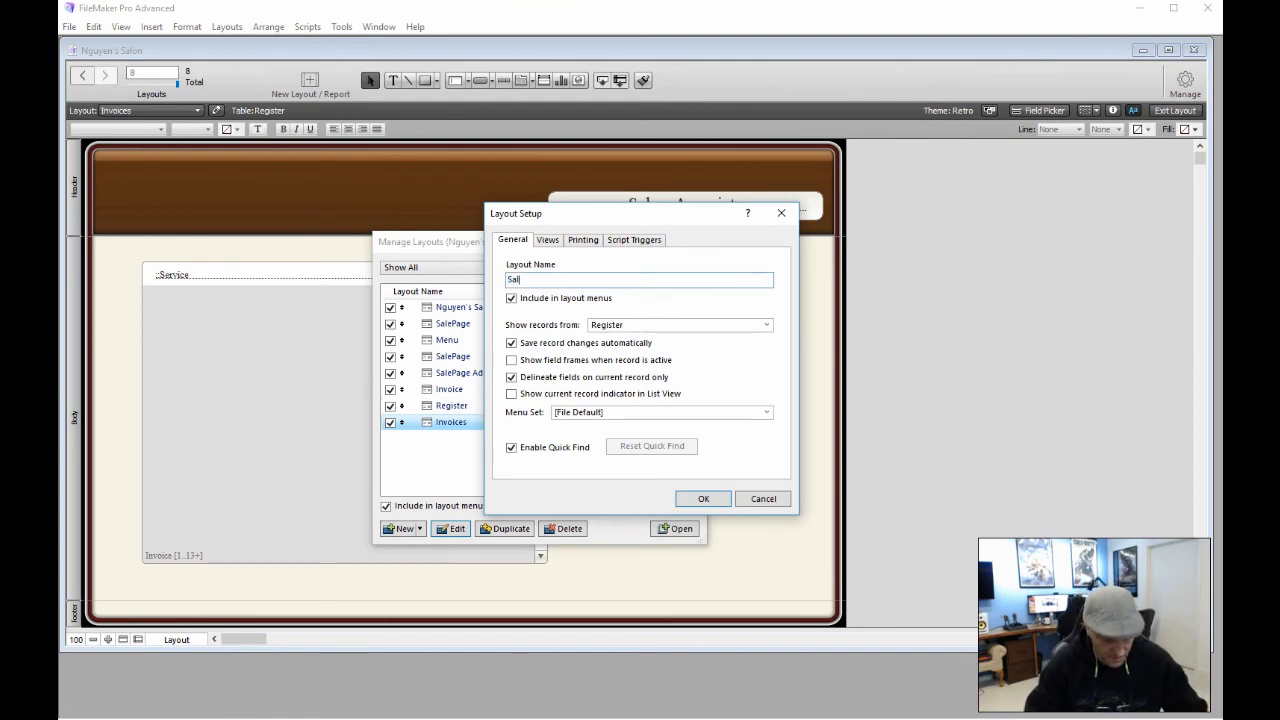
{"action": "type", "text": "esIn"}
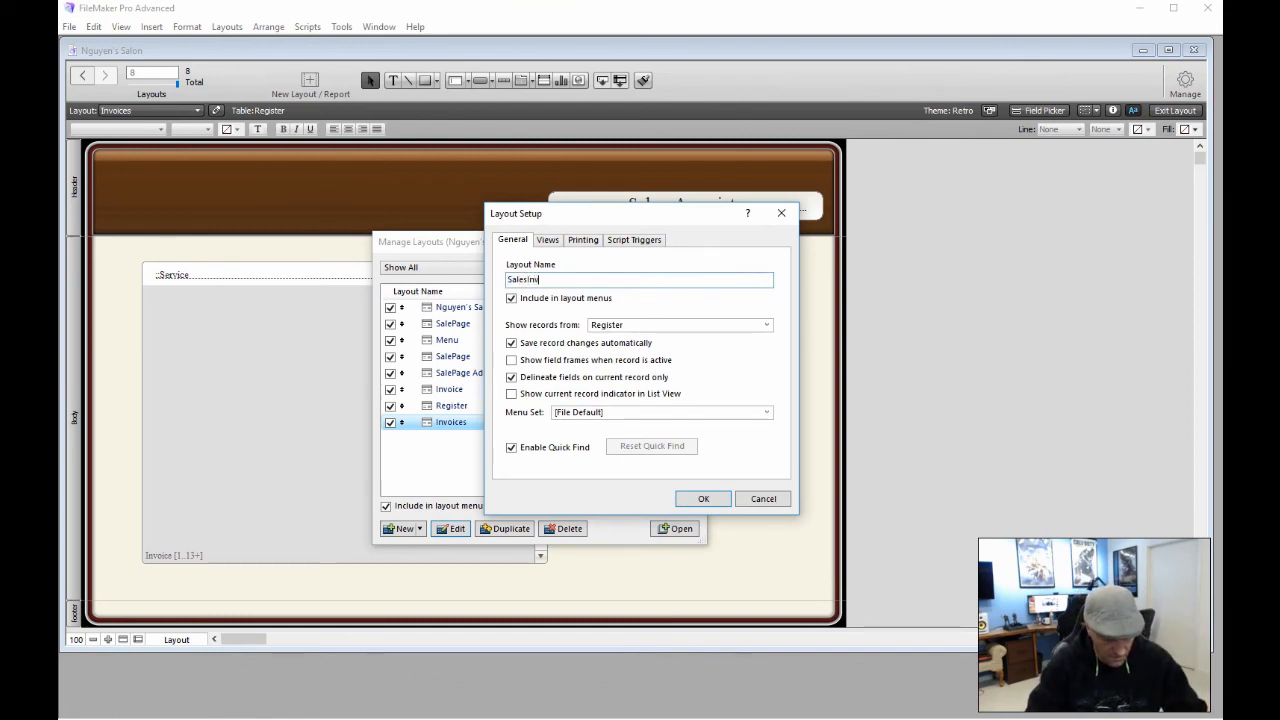
{"action": "type", "text": "voice"}
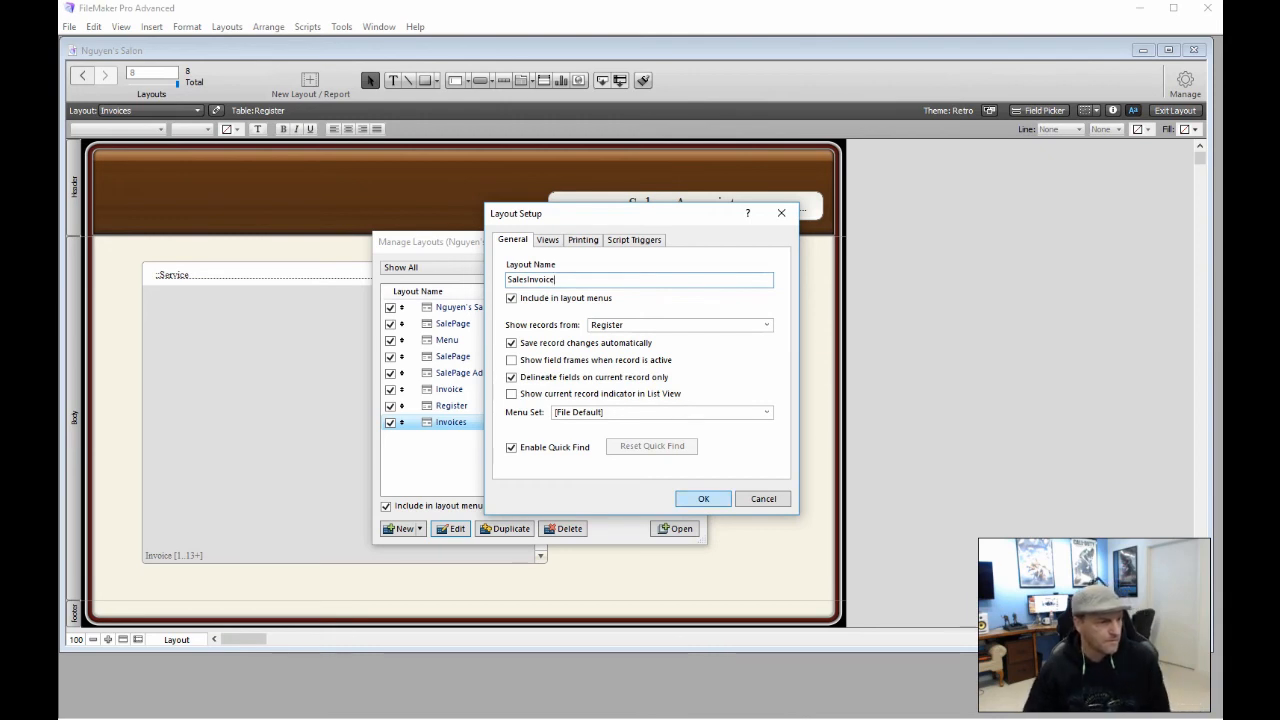
{"action": "left_click", "coordinate": [700, 498]}
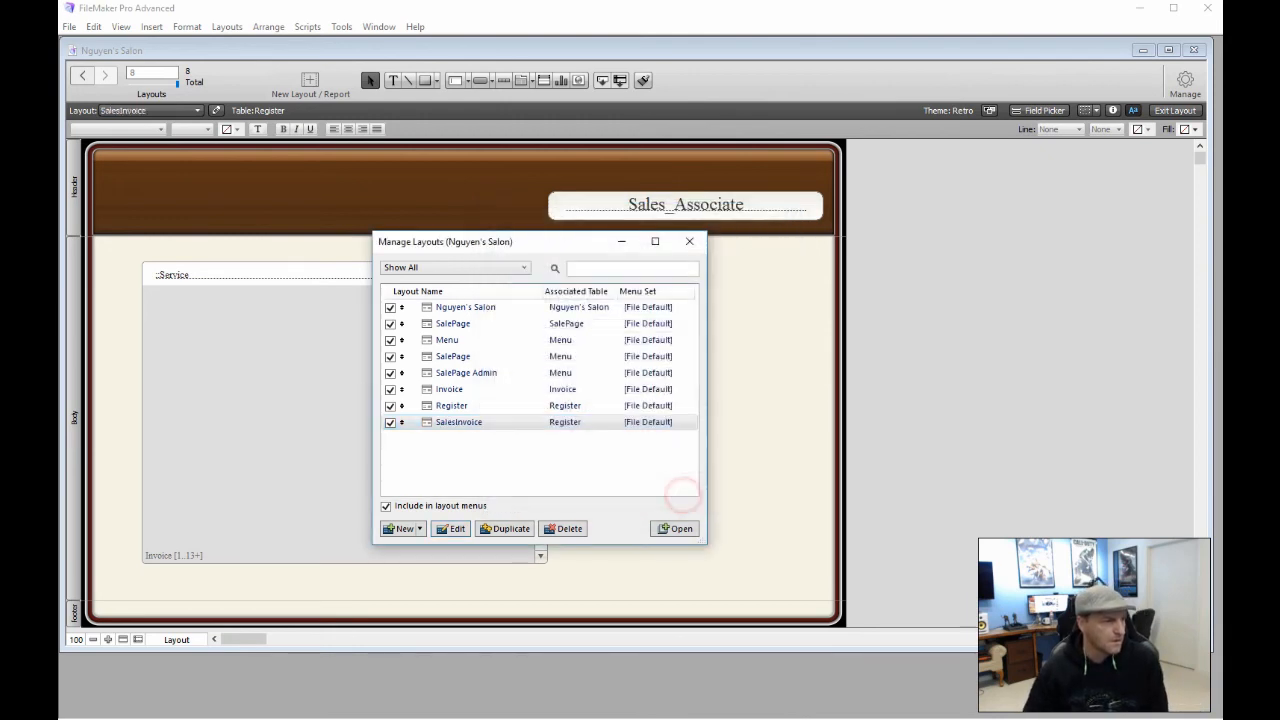
{"action": "left_click", "coordinate": [689, 241]}
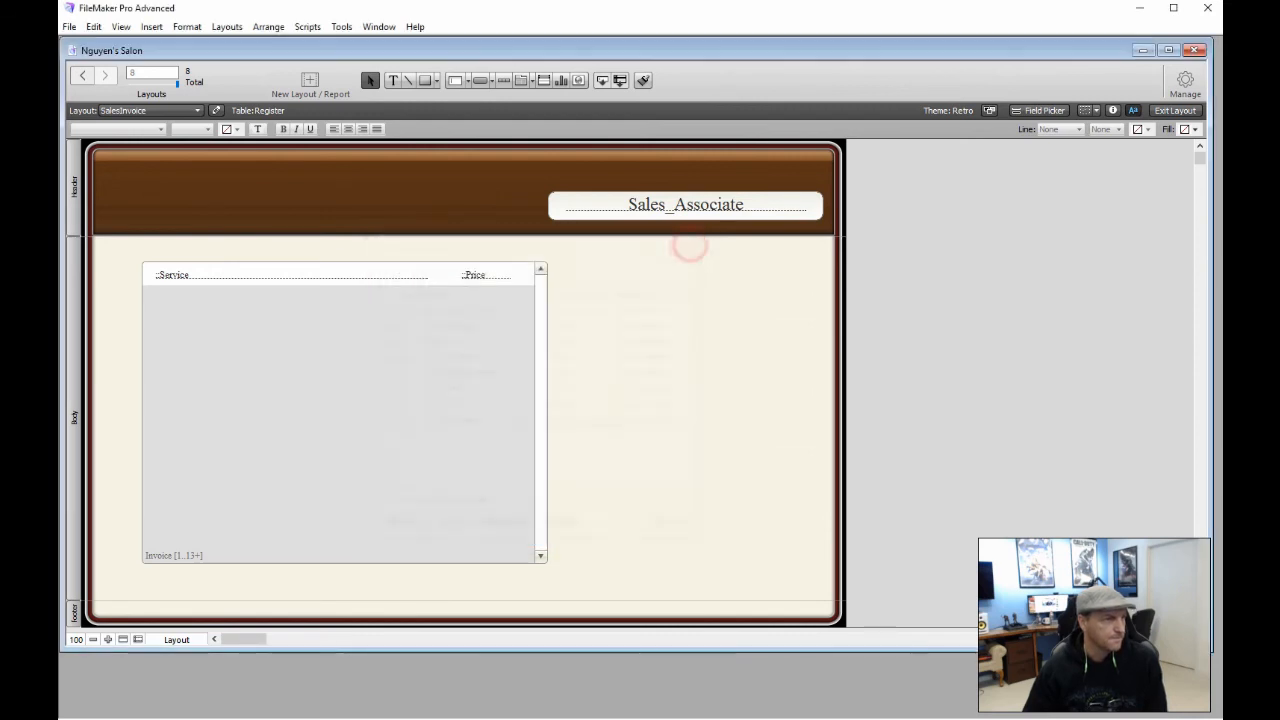
Leave Layout mode, switch to the SalePage layout, and re-enter Layout mode with Ctrl+L
{"action": "left_click", "coordinate": [1170, 110]}
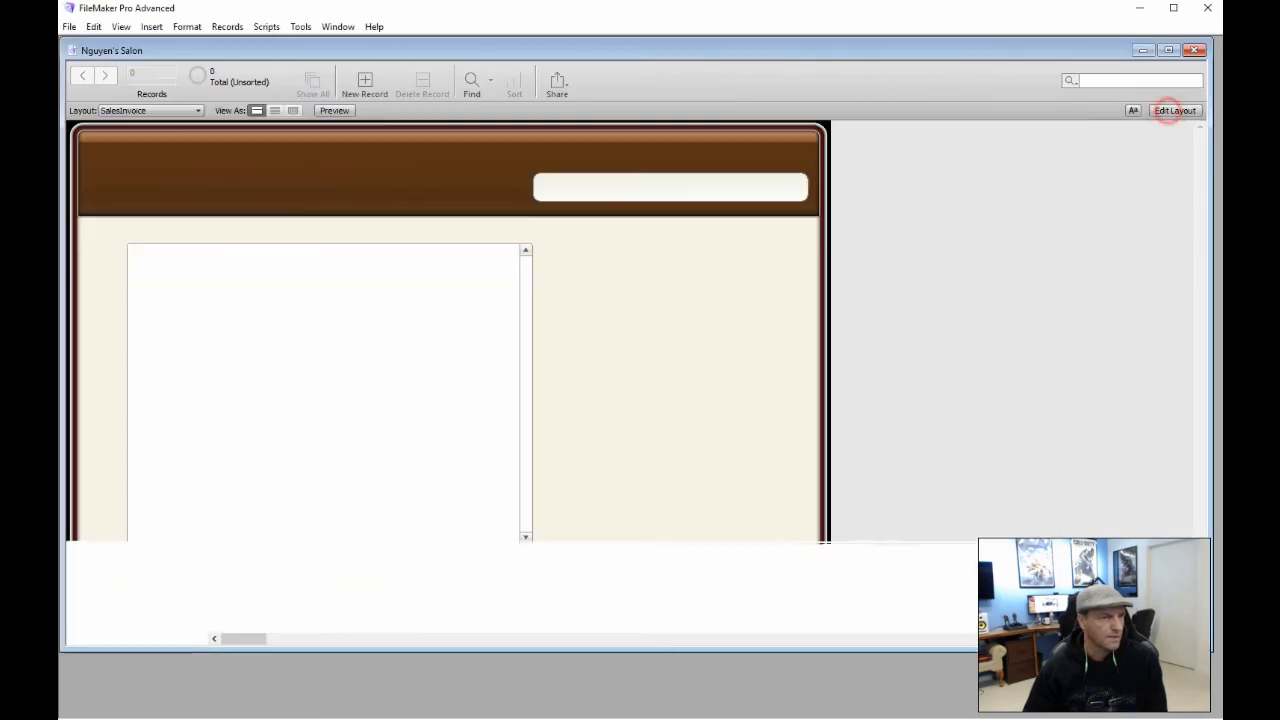
{"action": "left_click", "coordinate": [198, 110]}
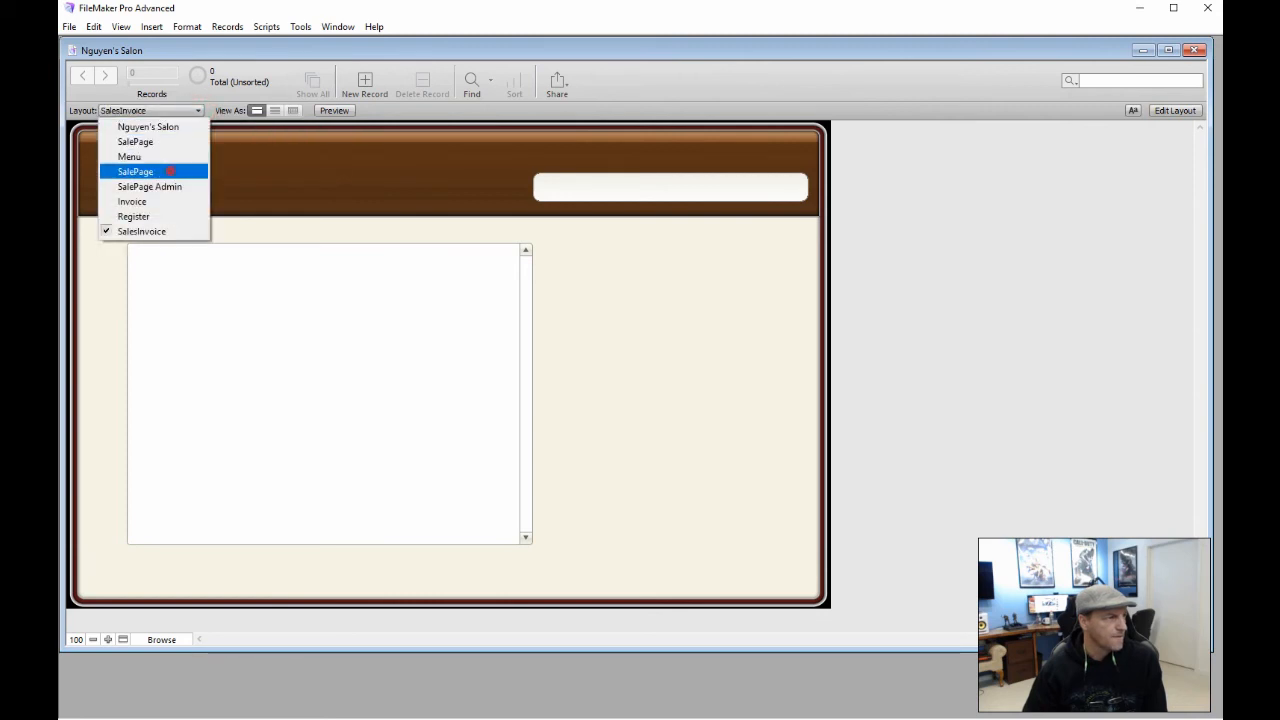
{"action": "left_click", "coordinate": [170, 171]}
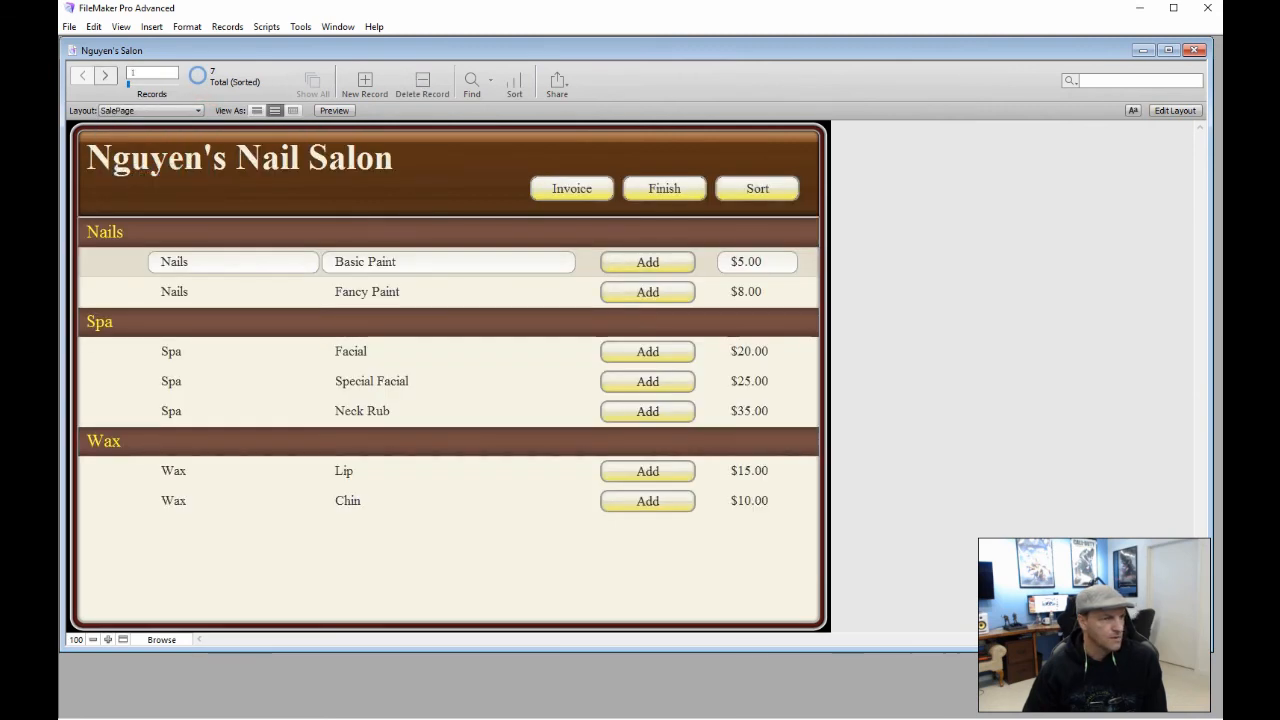
{"action": "key", "text": "ctrl+l"}
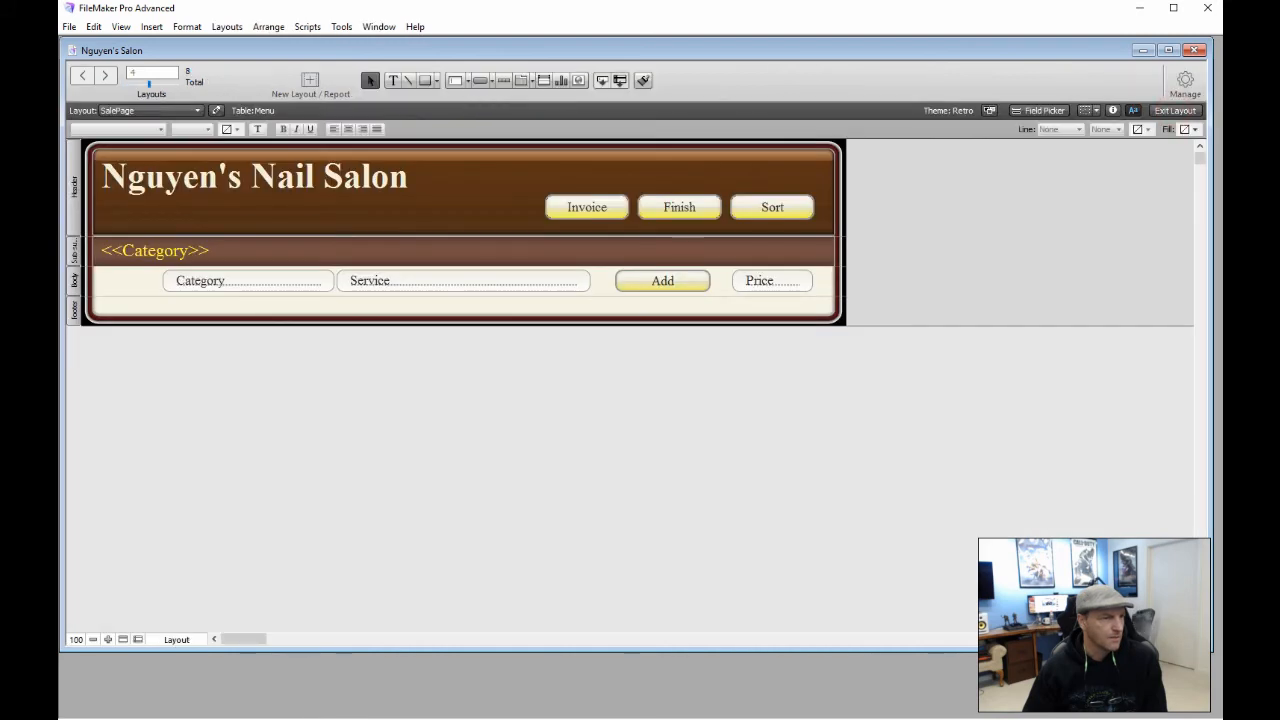
Point the AddService script's line 4 Go to Layout step at the SalesInvoice layout
{"action": "double_click", "coordinate": [686, 283]}
{"action": "double_click", "coordinate": [768, 424]}
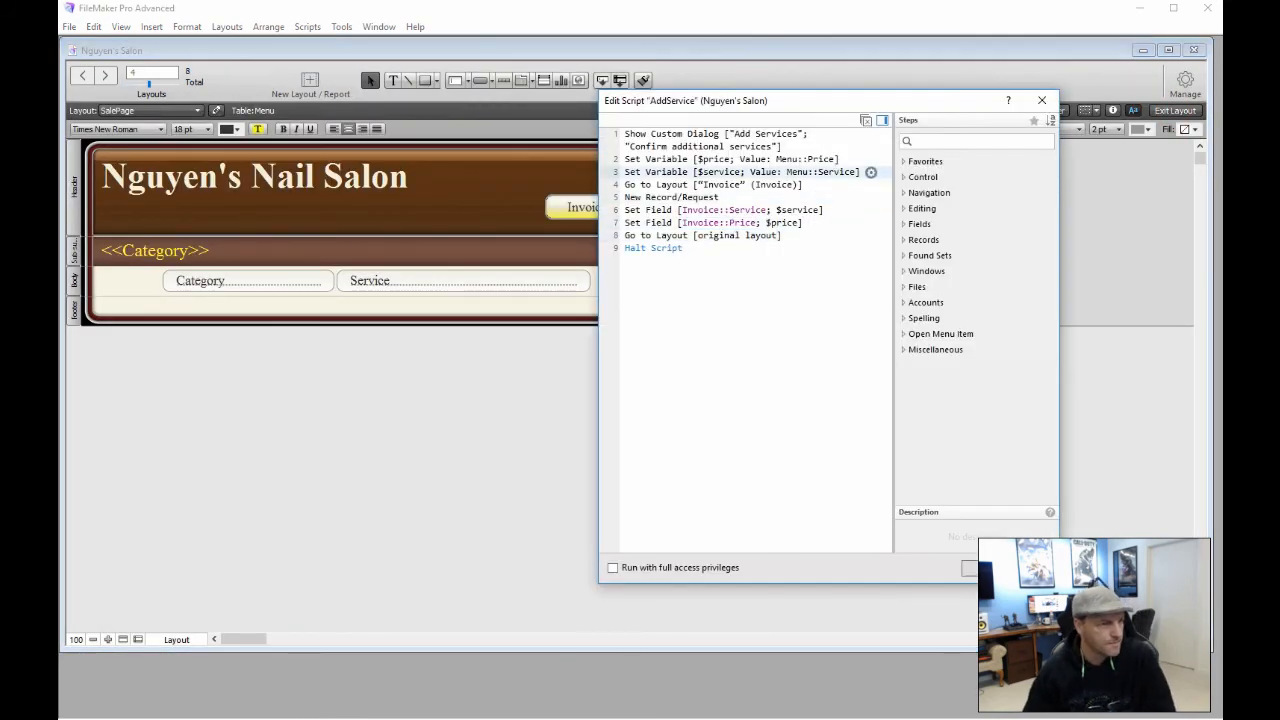
{"action": "left_click", "coordinate": [750, 185]}
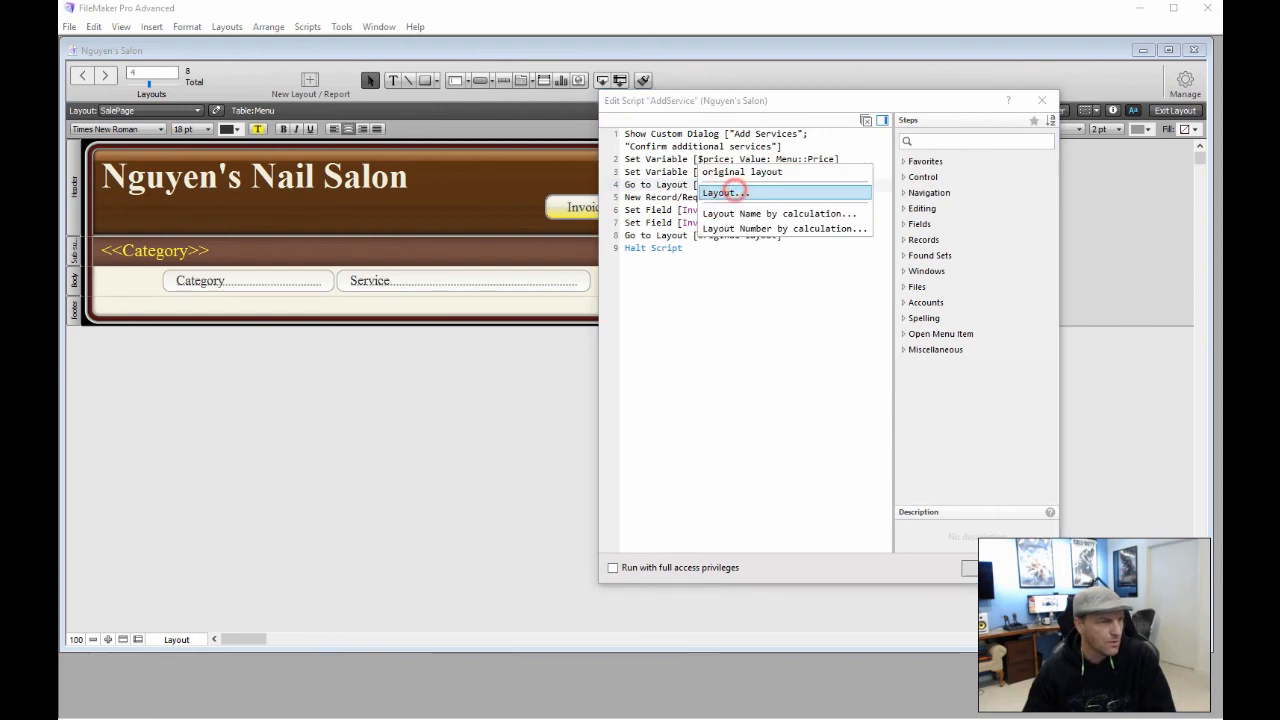
{"action": "left_click", "coordinate": [726, 192]}
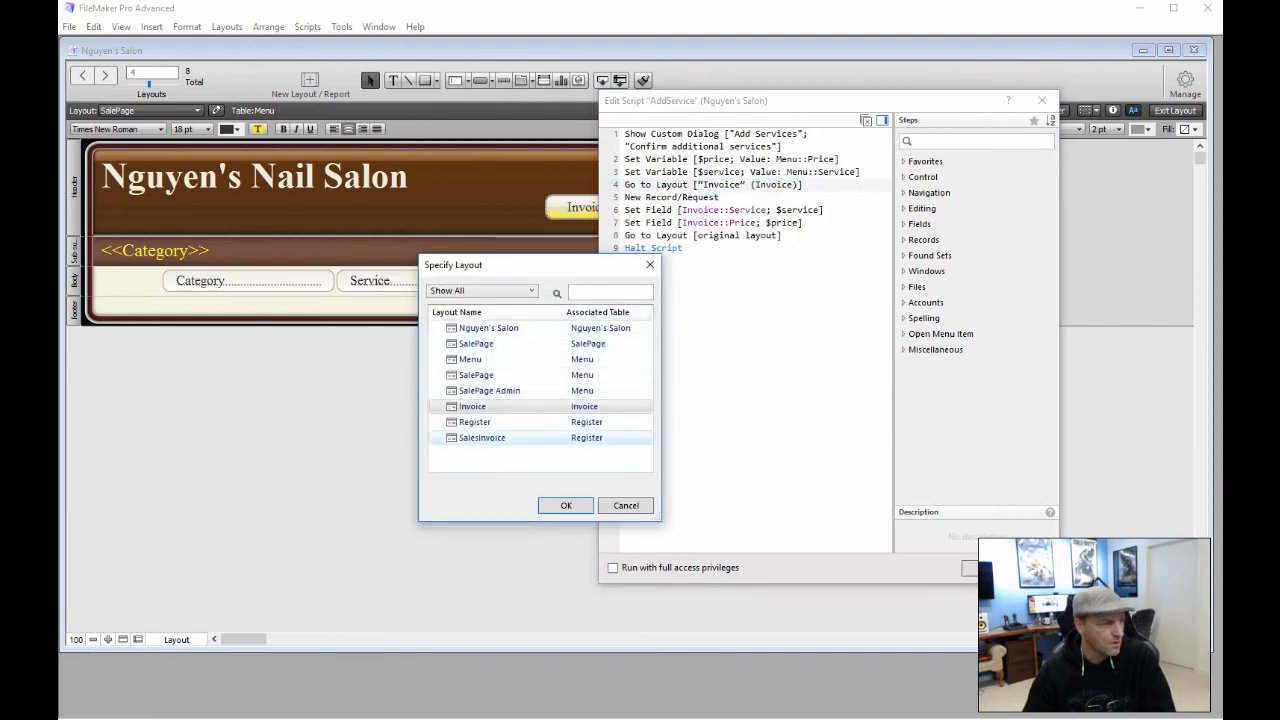
{"action": "left_click", "coordinate": [499, 437]}
{"action": "double_click", "coordinate": [499, 437]}
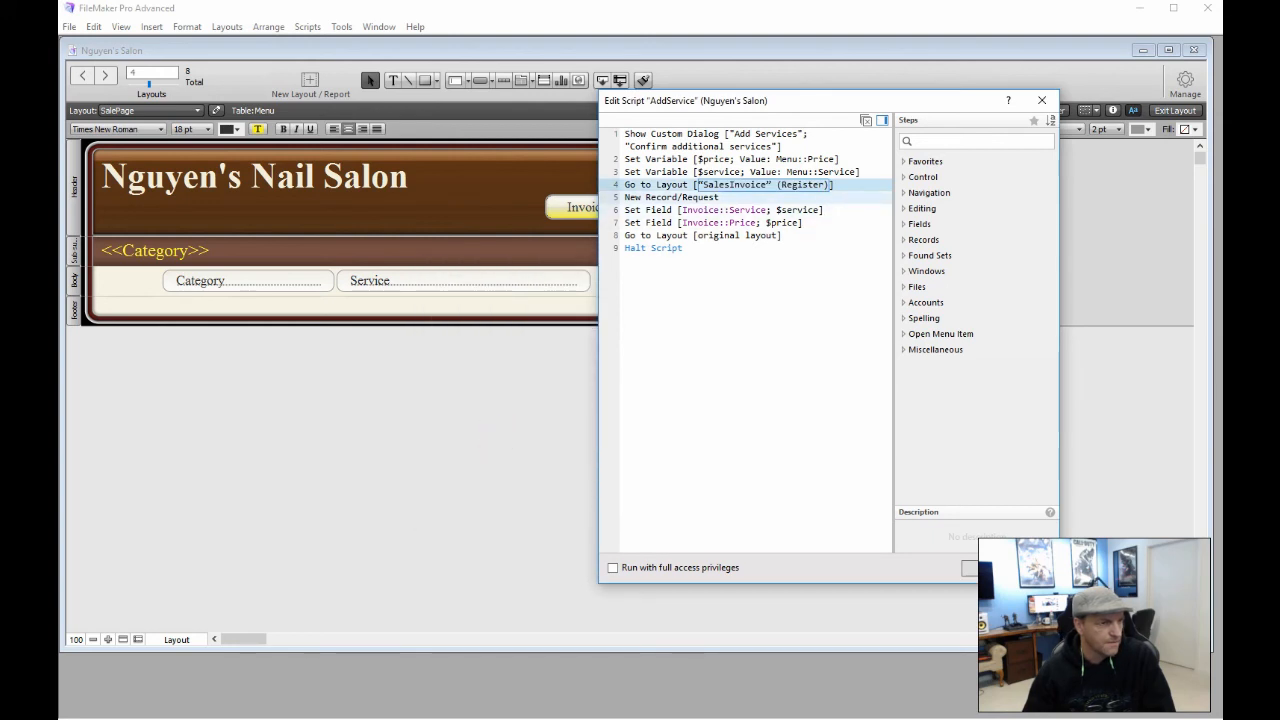
{"action": "left_click", "coordinate": [660, 197]}
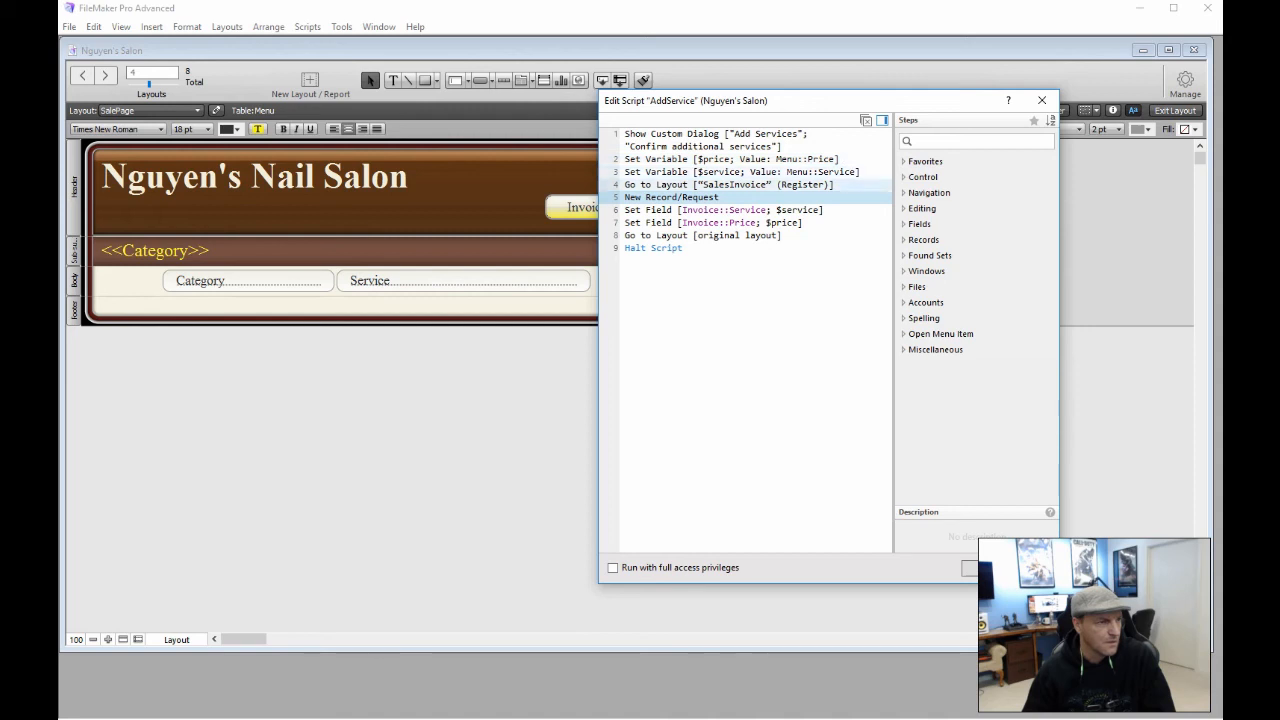
Insert a Freeze Window step after line 3 of the AddService script
{"action": "left_click", "coordinate": [630, 172]}
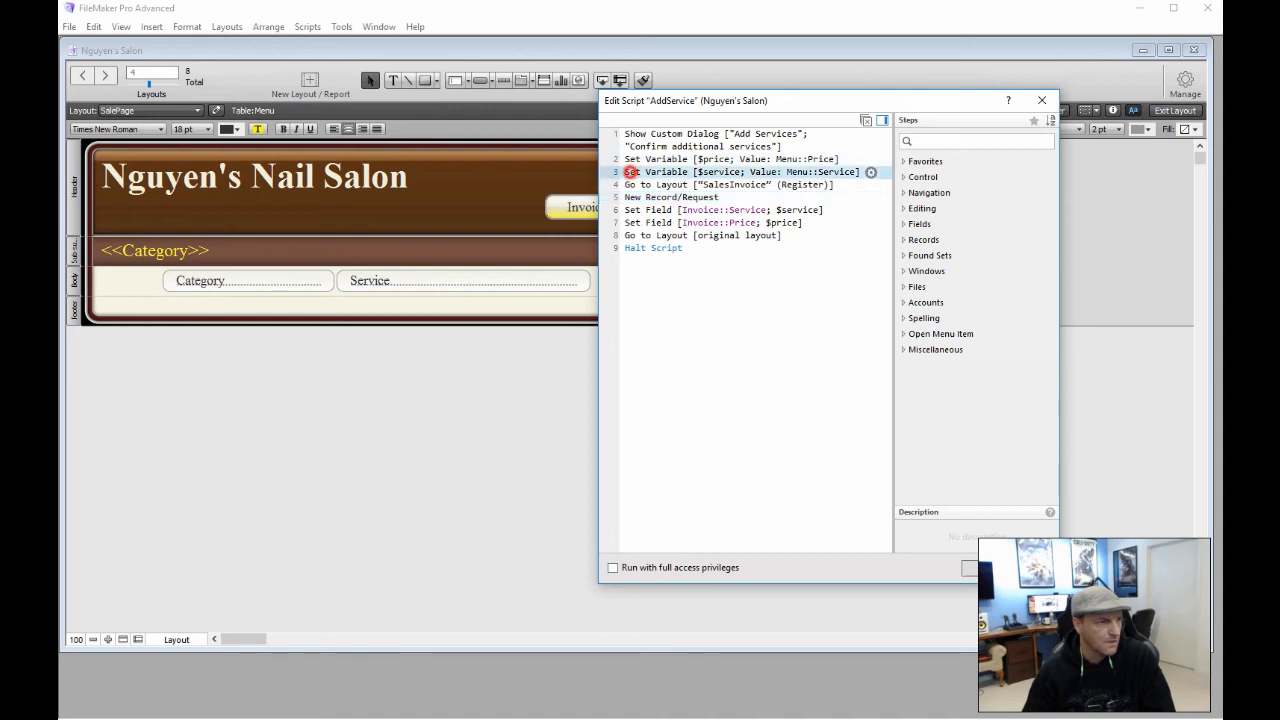
{"action": "left_click", "coordinate": [931, 139]}
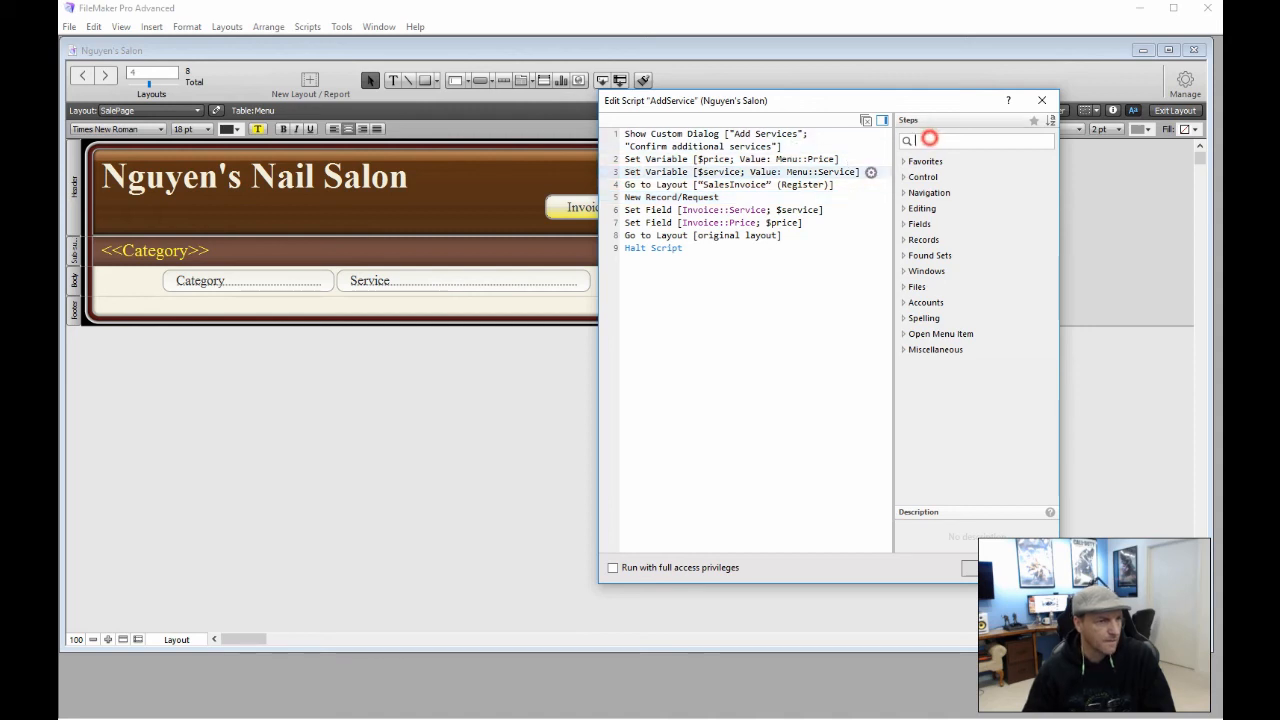
{"action": "type", "text": "free"}
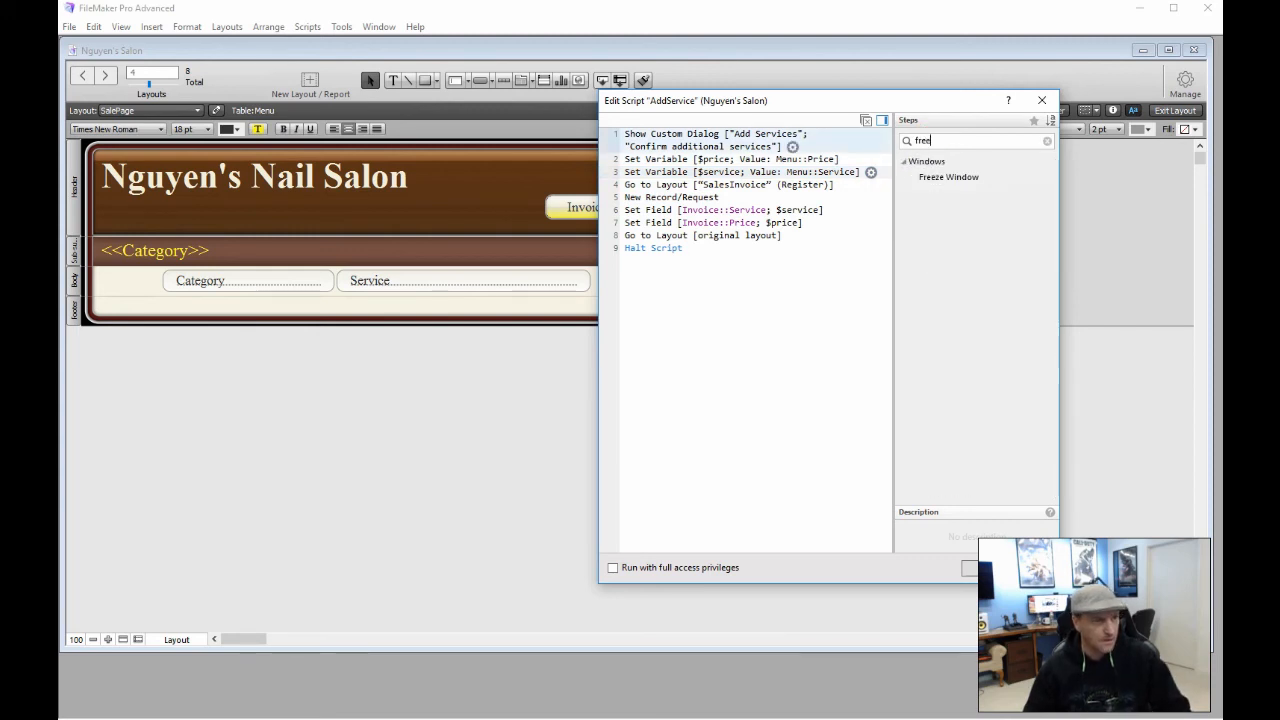
{"action": "double_click", "coordinate": [925, 177]}
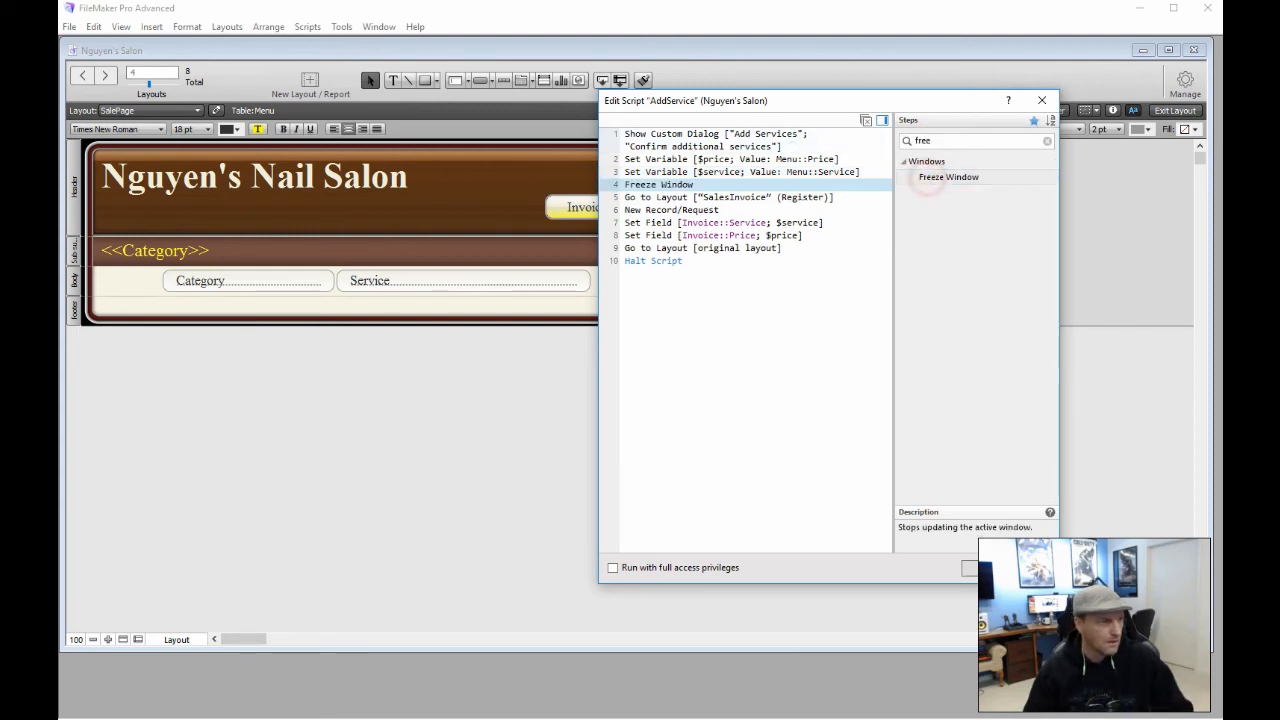
{"action": "left_click", "coordinate": [747, 342]}
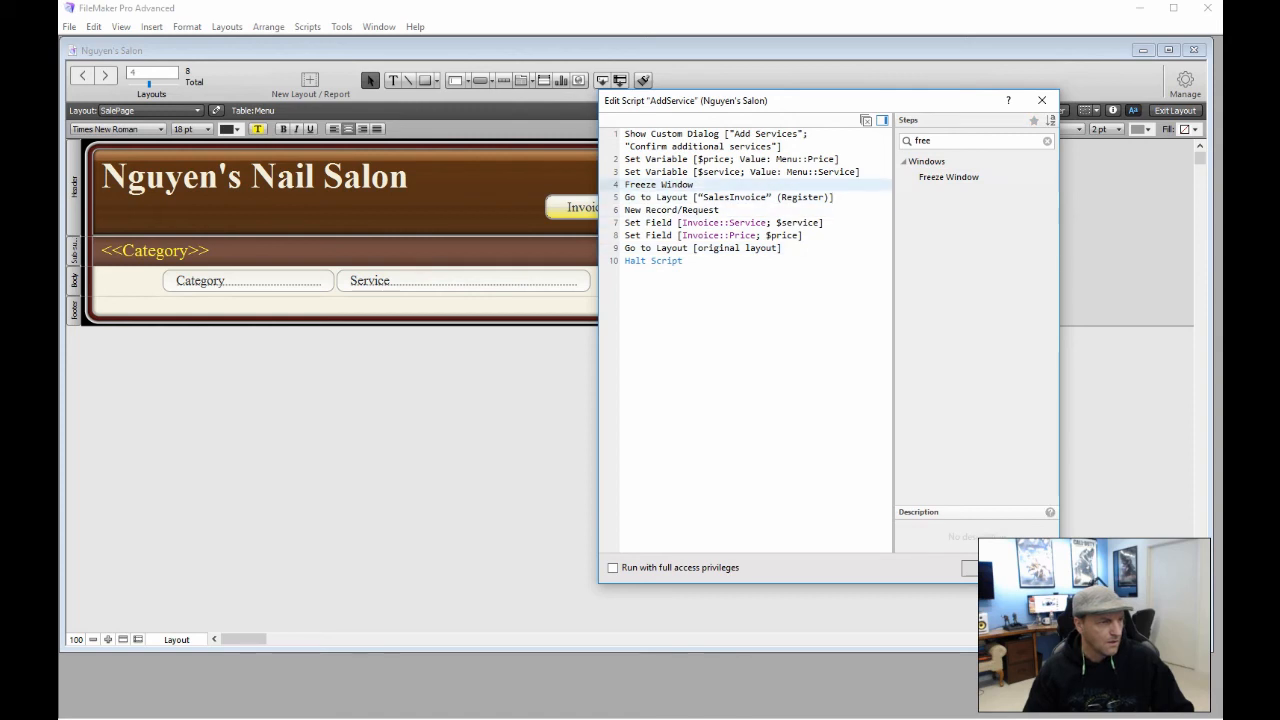
Close the script and button setup, return to Browse mode, and add Basic Paint
{"action": "left_click", "coordinate": [984, 568]}
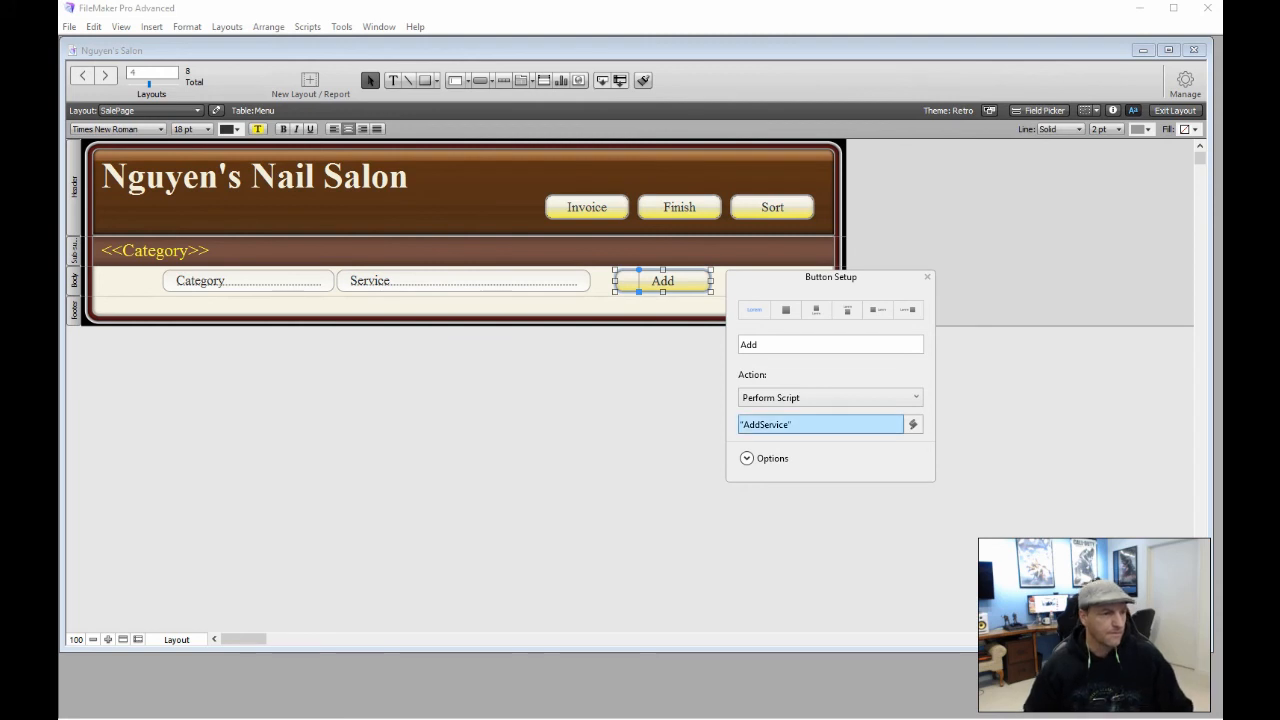
{"action": "left_click", "coordinate": [800, 426]}
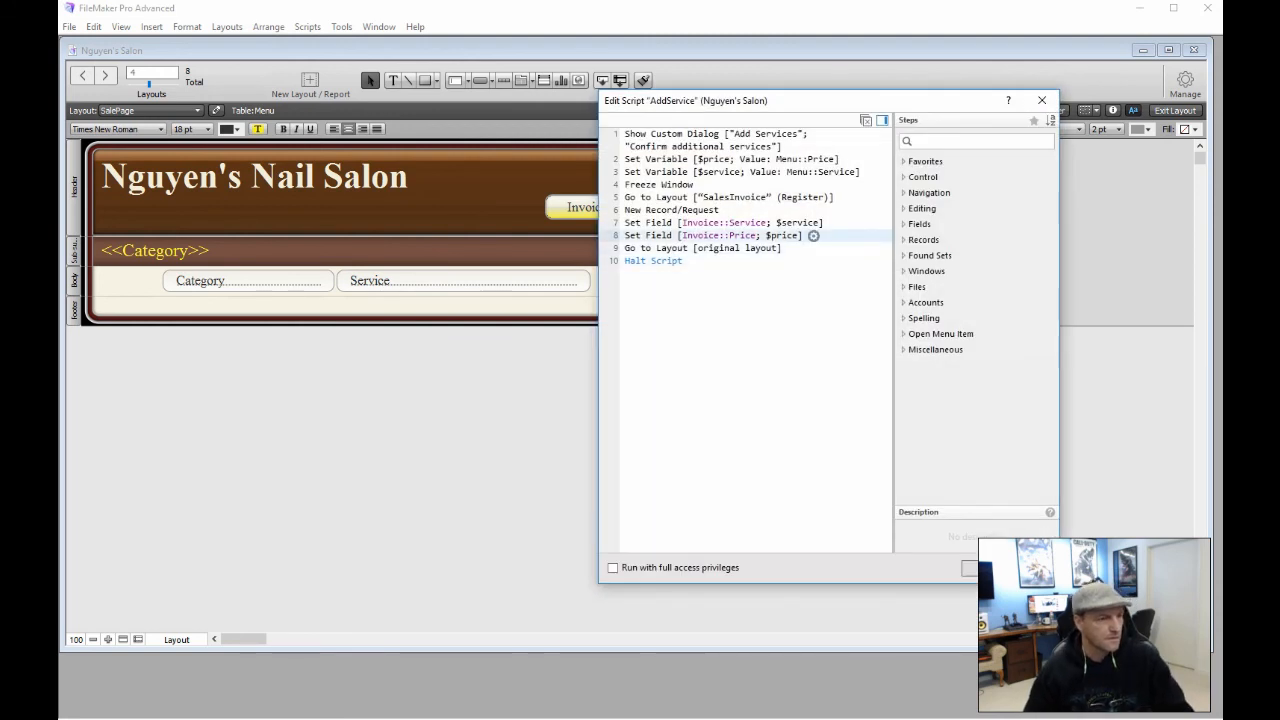
{"action": "left_click", "coordinate": [975, 569]}
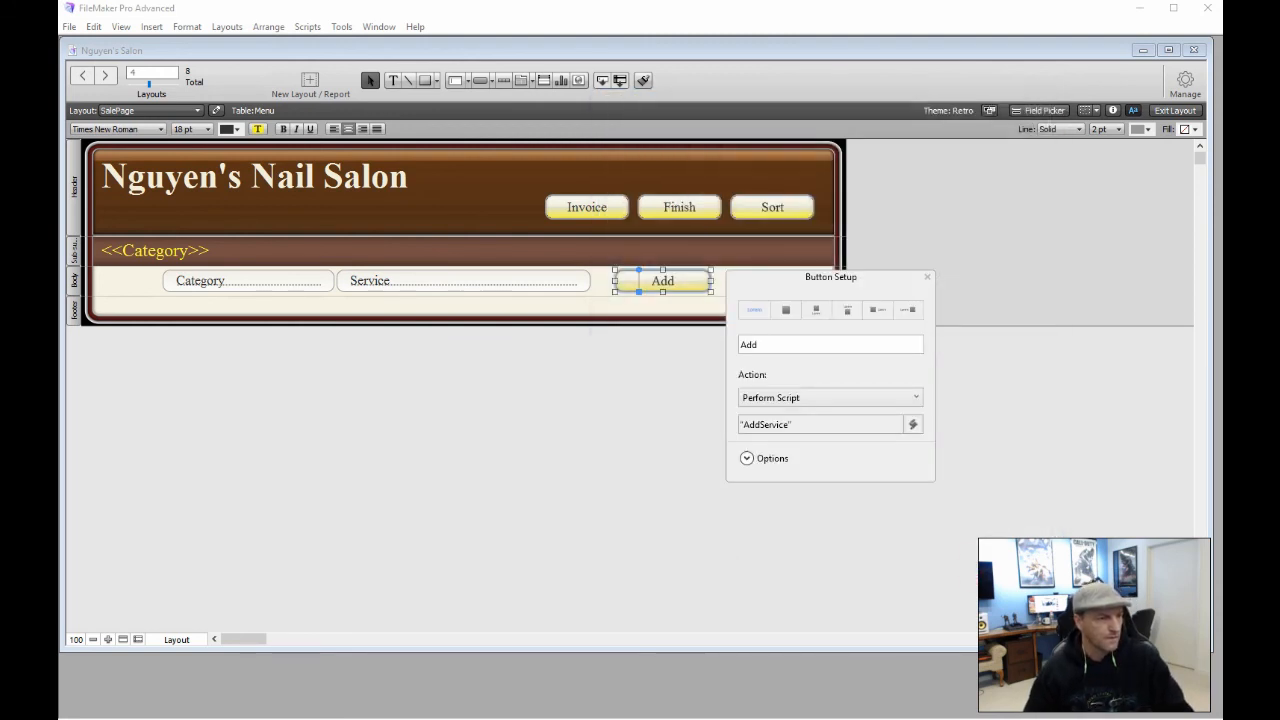
{"action": "left_click", "coordinate": [623, 481]}
{"action": "left_click", "coordinate": [680, 284]}
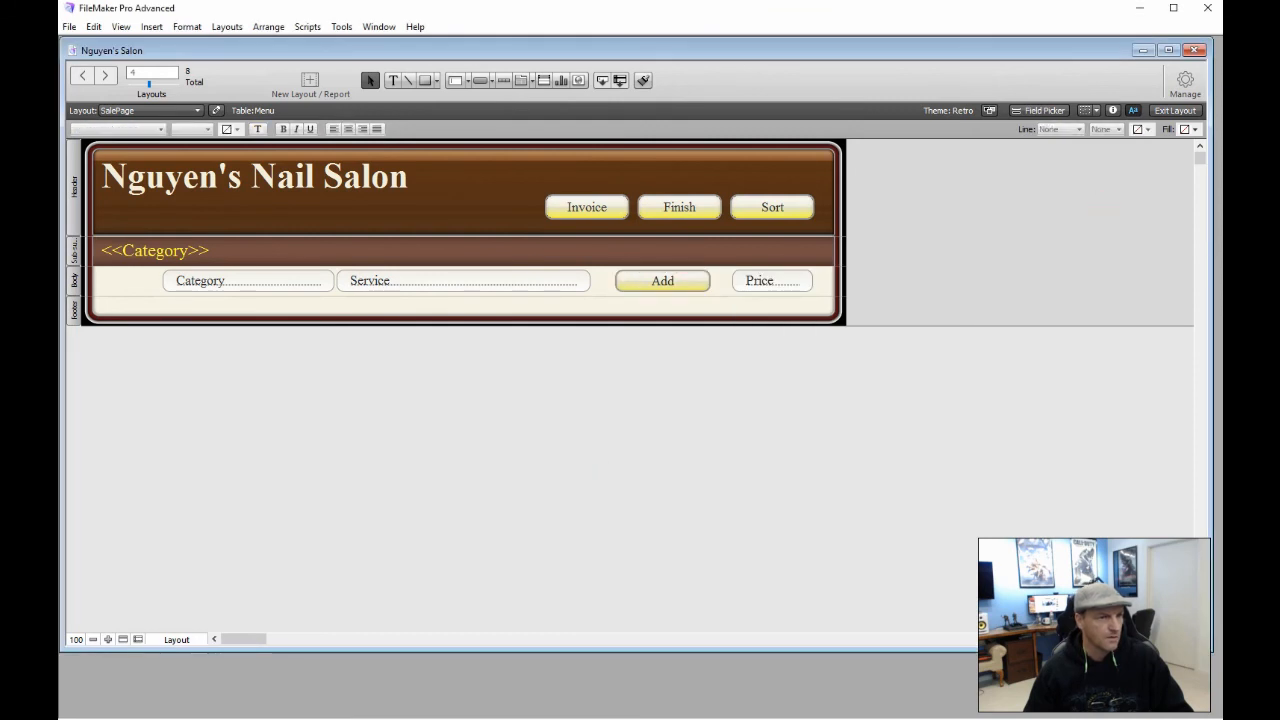
{"action": "left_click", "coordinate": [1175, 110]}
{"action": "left_click", "coordinate": [648, 261]}
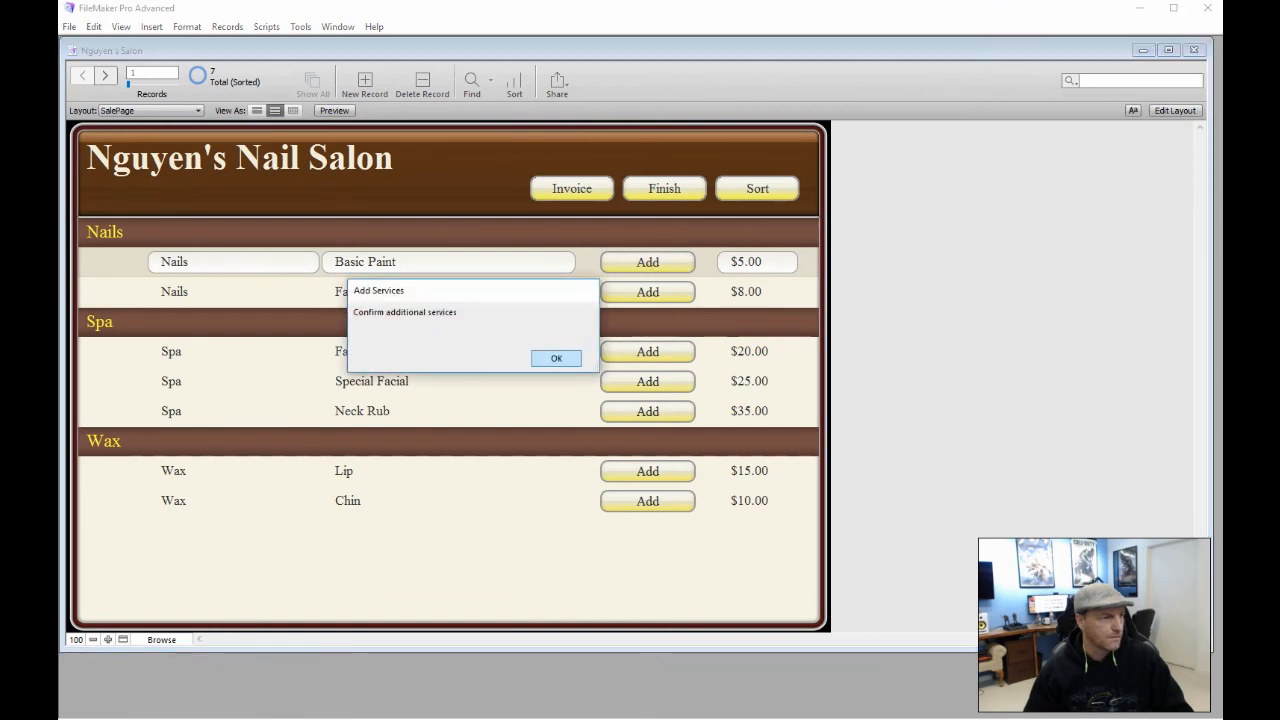
Confirm the Basic Paint dialog, then add the Facial service and confirm it
{"action": "left_click", "coordinate": [556, 358]}
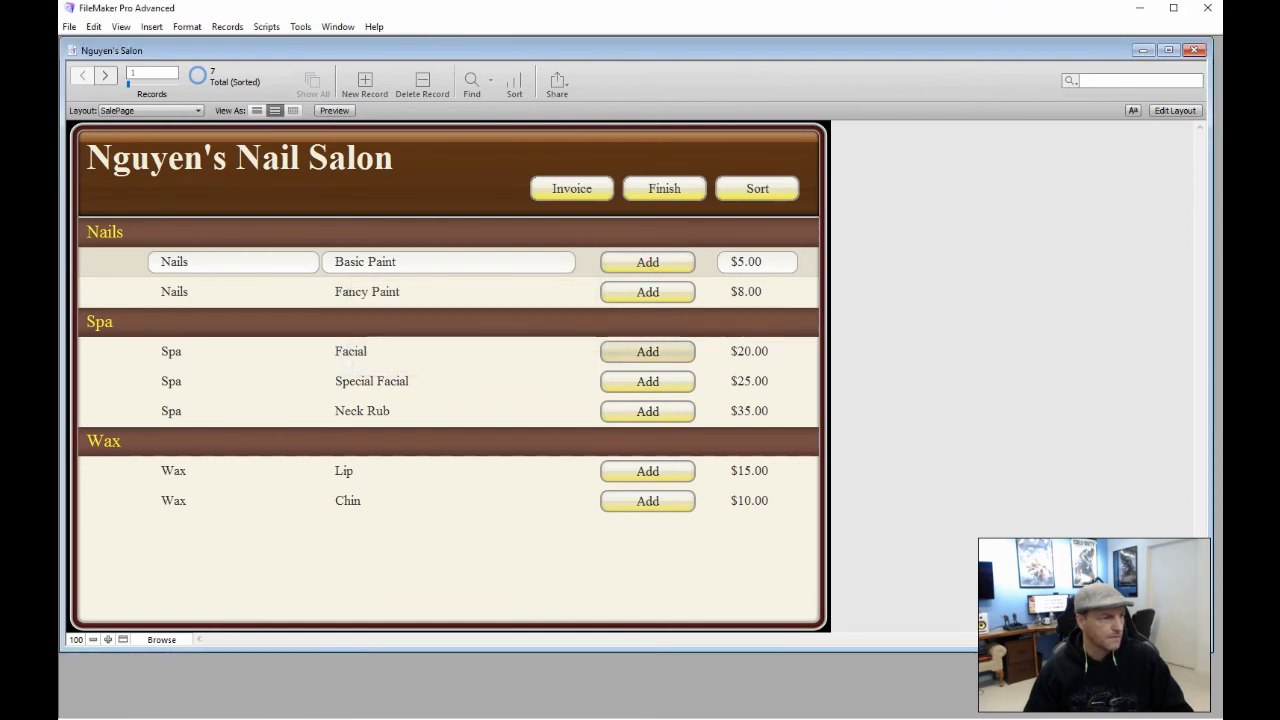
{"action": "left_click", "coordinate": [648, 351]}
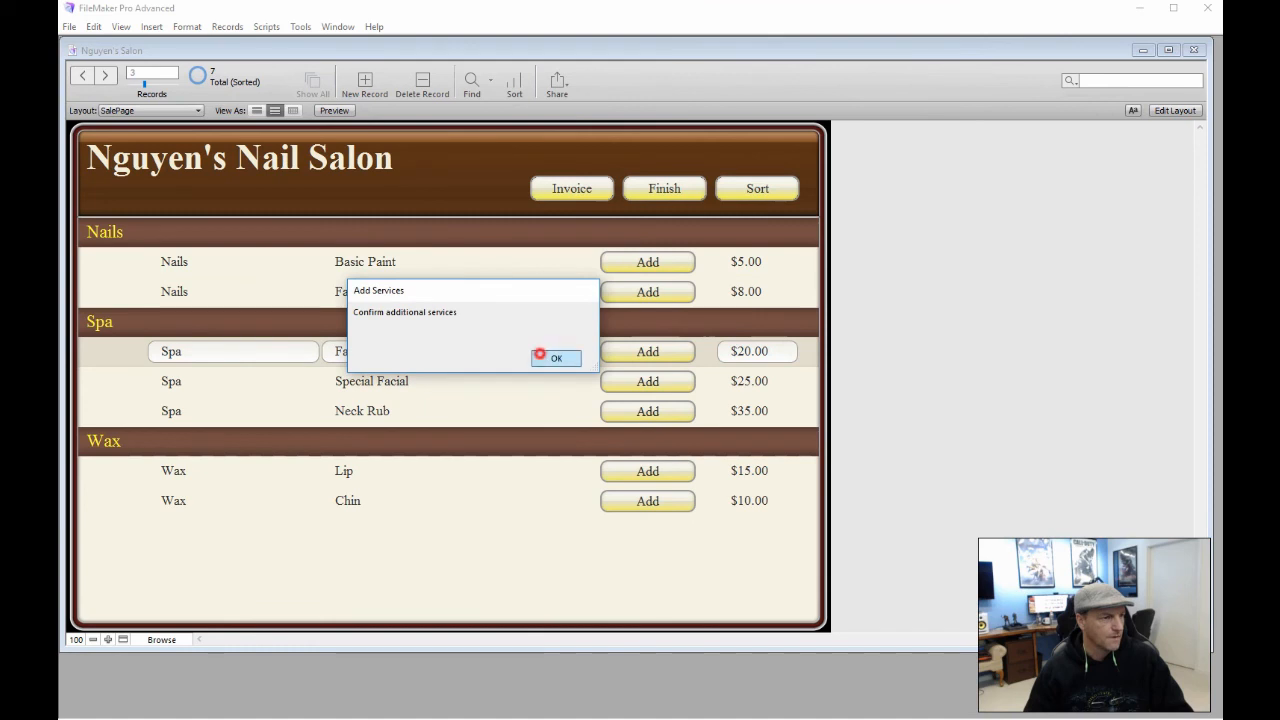
{"action": "left_click", "coordinate": [540, 355]}
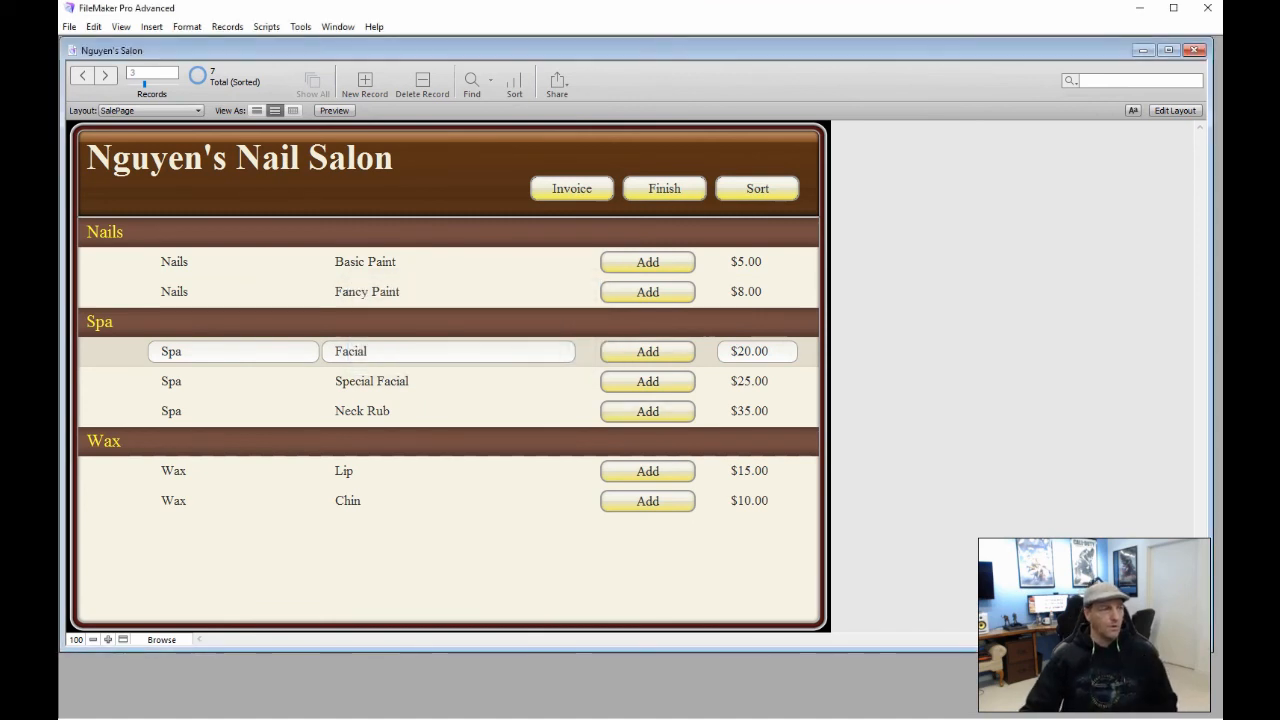
Switch to the SalesInvoice layout and create three new records
{"action": "left_click", "coordinate": [190, 110]}
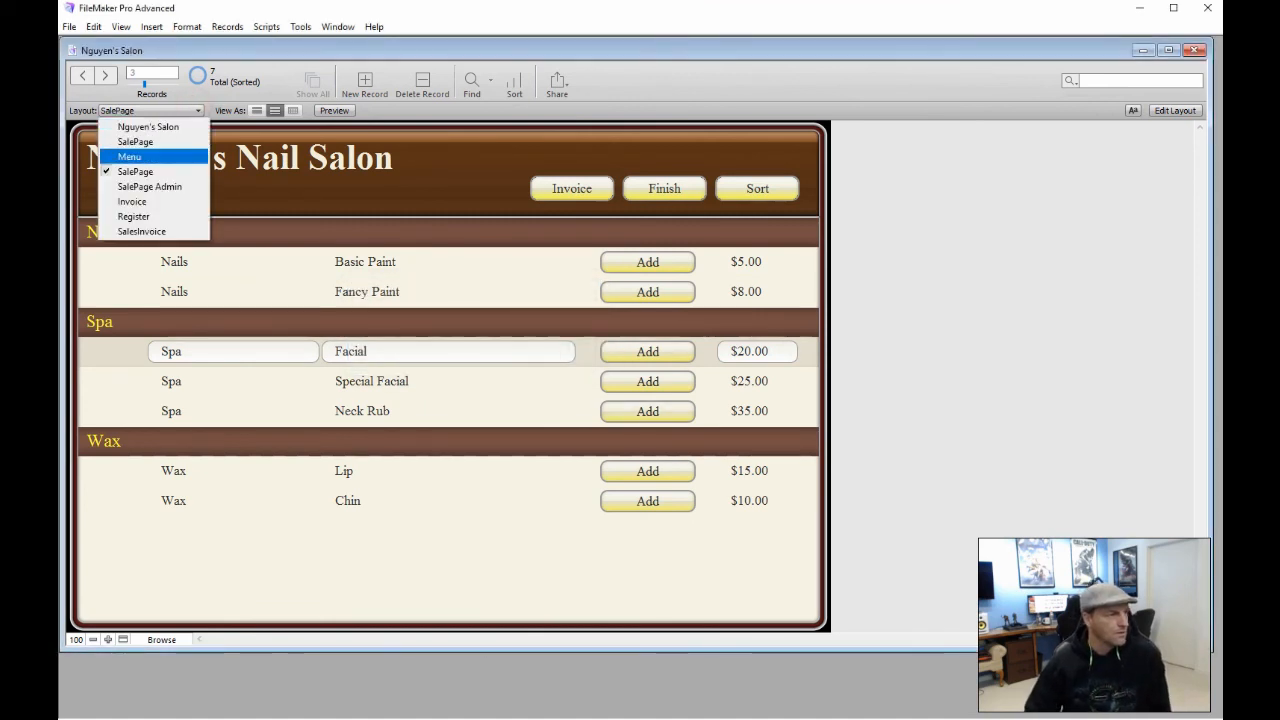
{"action": "left_click", "coordinate": [160, 231]}
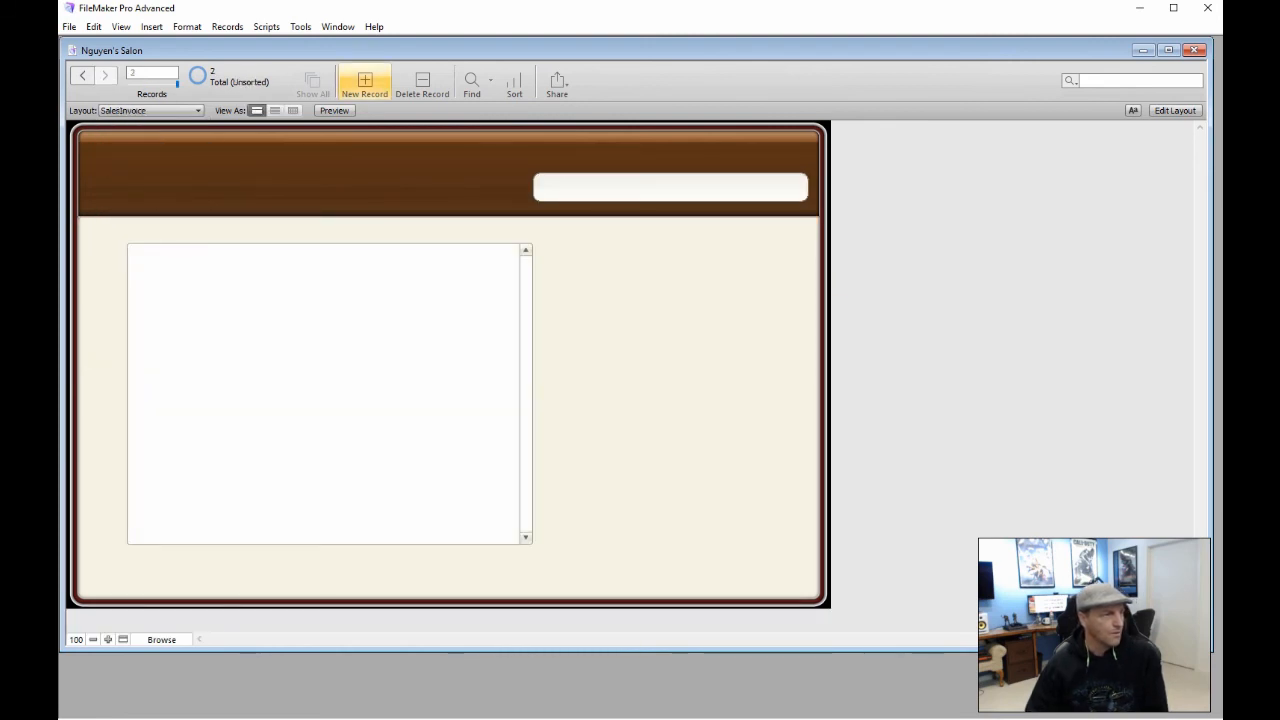
{"action": "left_click", "coordinate": [365, 82]}
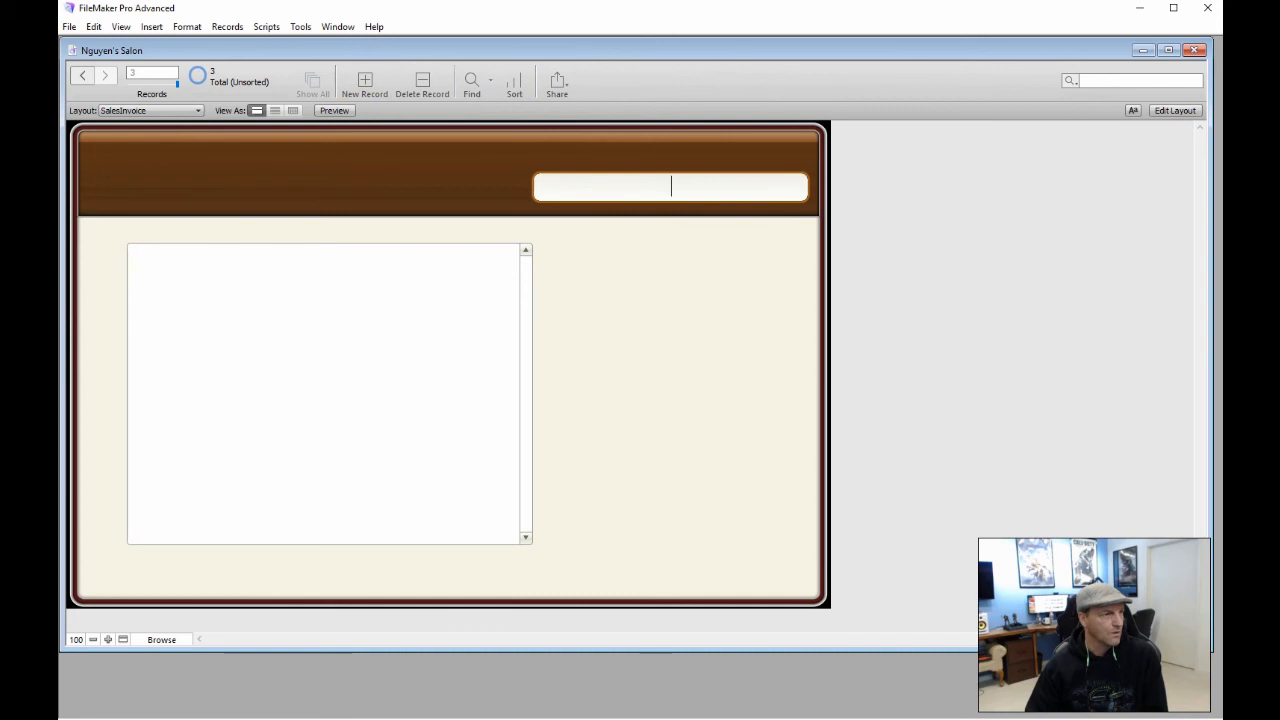
{"action": "left_click", "coordinate": [593, 304]}
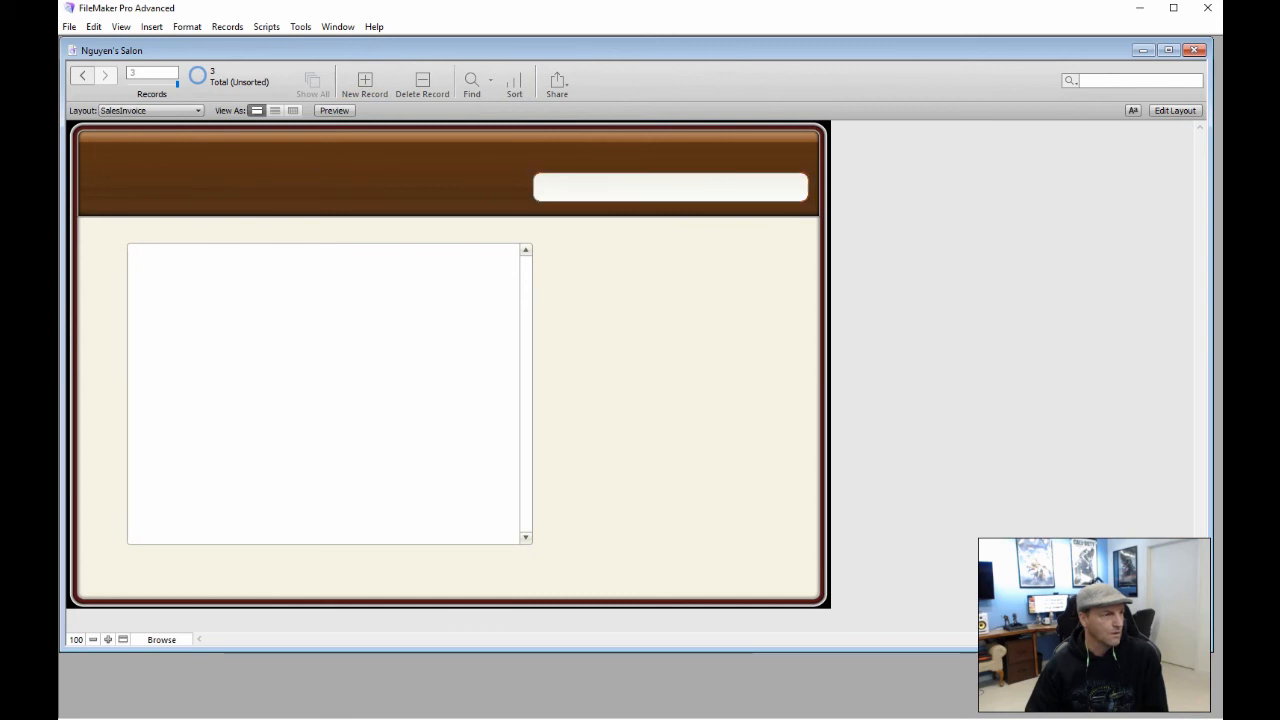
{"action": "left_click", "coordinate": [365, 82]}
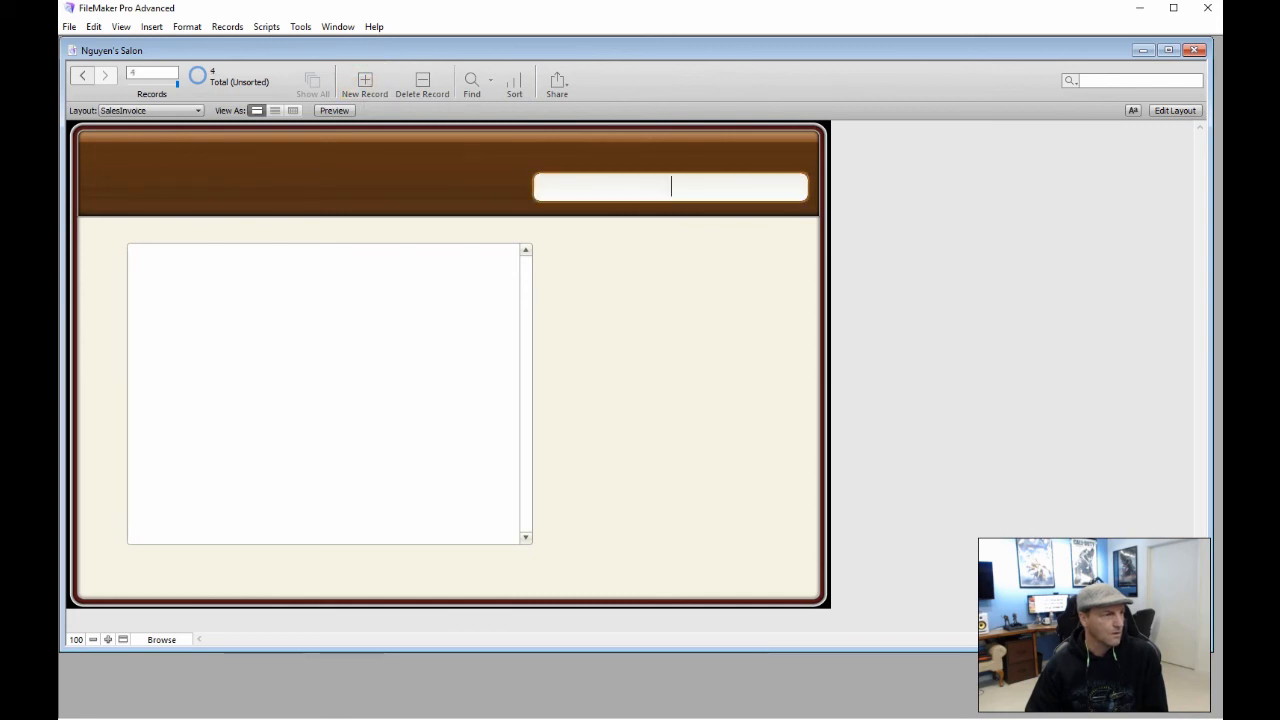
{"action": "left_click", "coordinate": [569, 320]}
{"action": "left_click", "coordinate": [365, 82]}
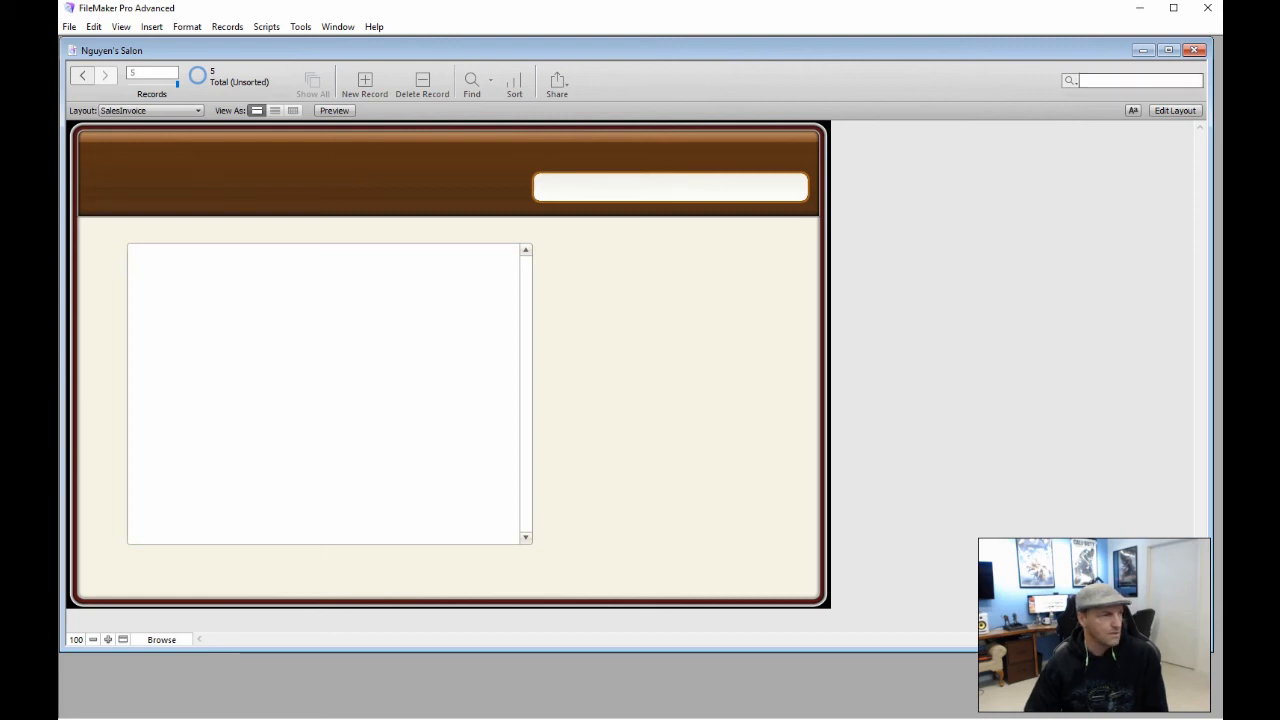
Return to SalePage, add and confirm Fancy Paint, then finish the sale
{"action": "left_click", "coordinate": [198, 108]}
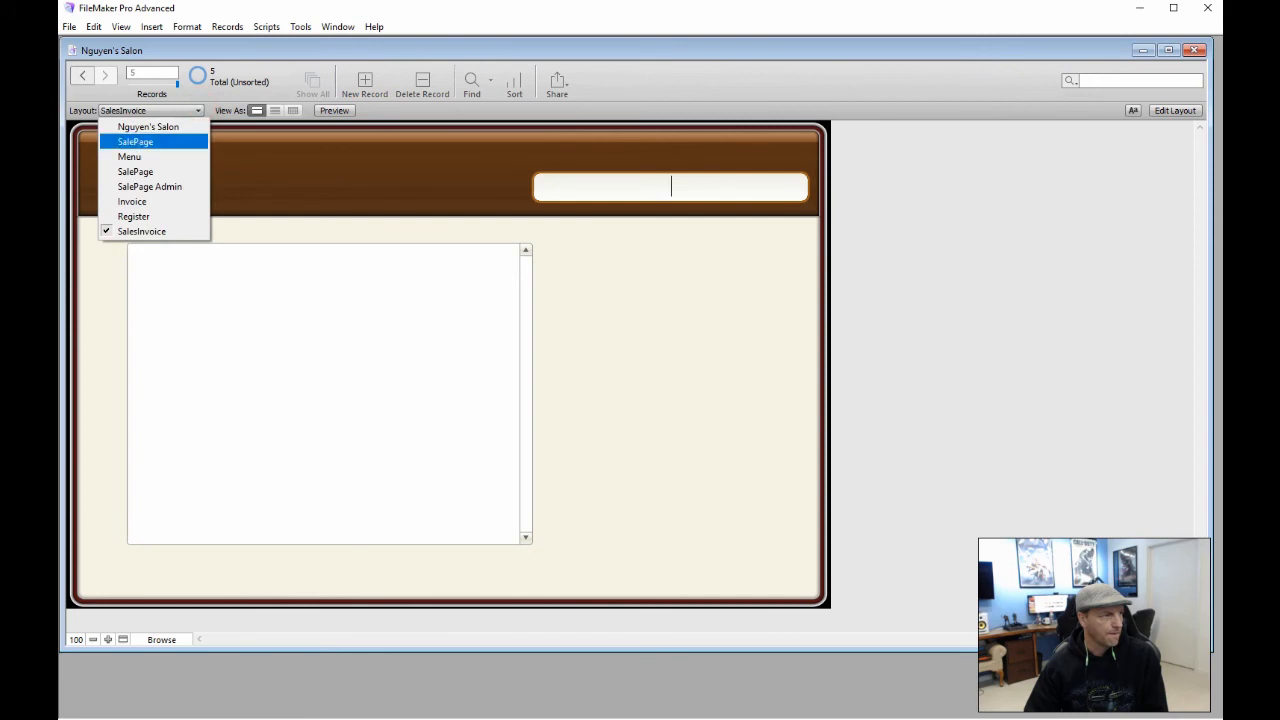
{"action": "key", "text": "Return"}
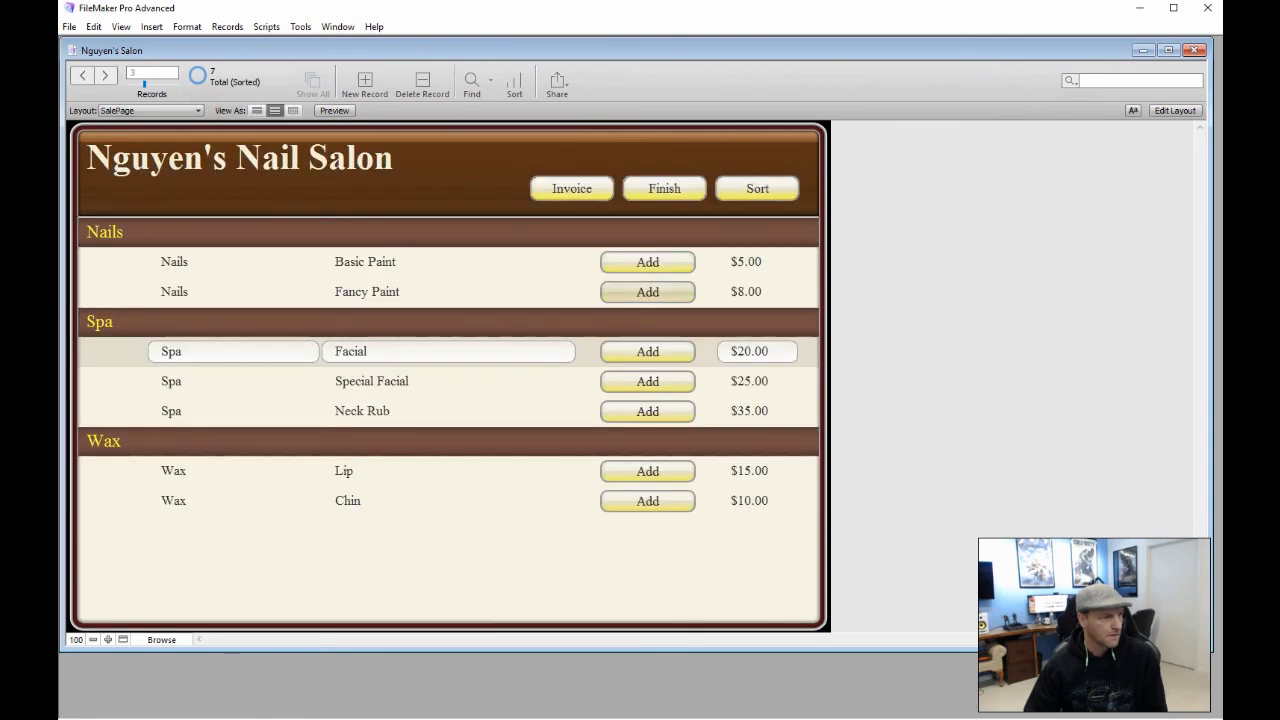
{"action": "left_click", "coordinate": [636, 291]}
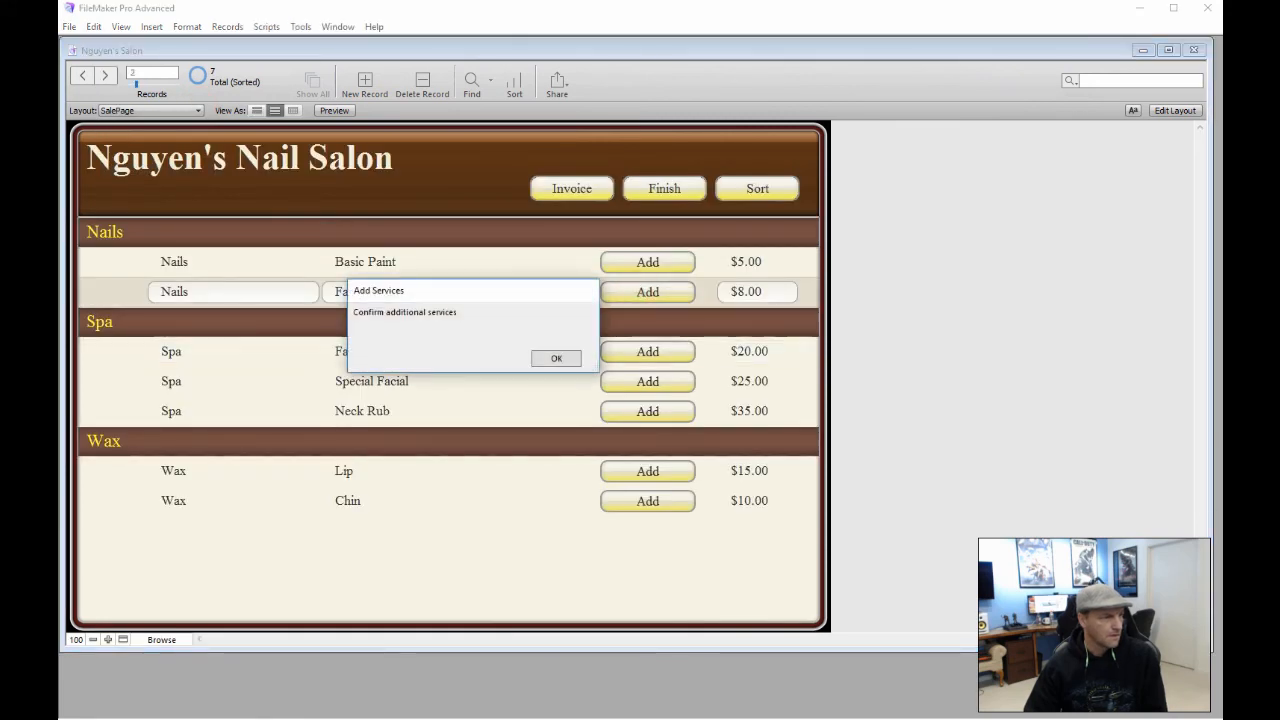
{"action": "left_click", "coordinate": [558, 358]}
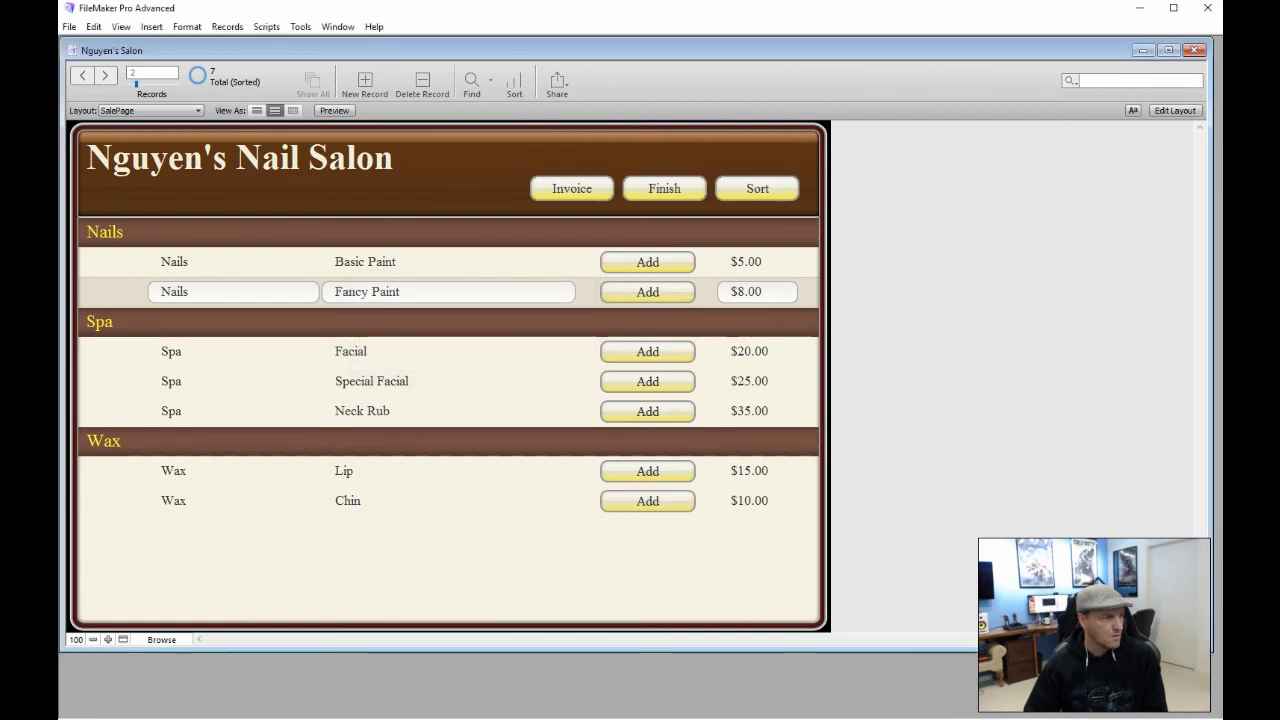
{"action": "left_click", "coordinate": [677, 188]}
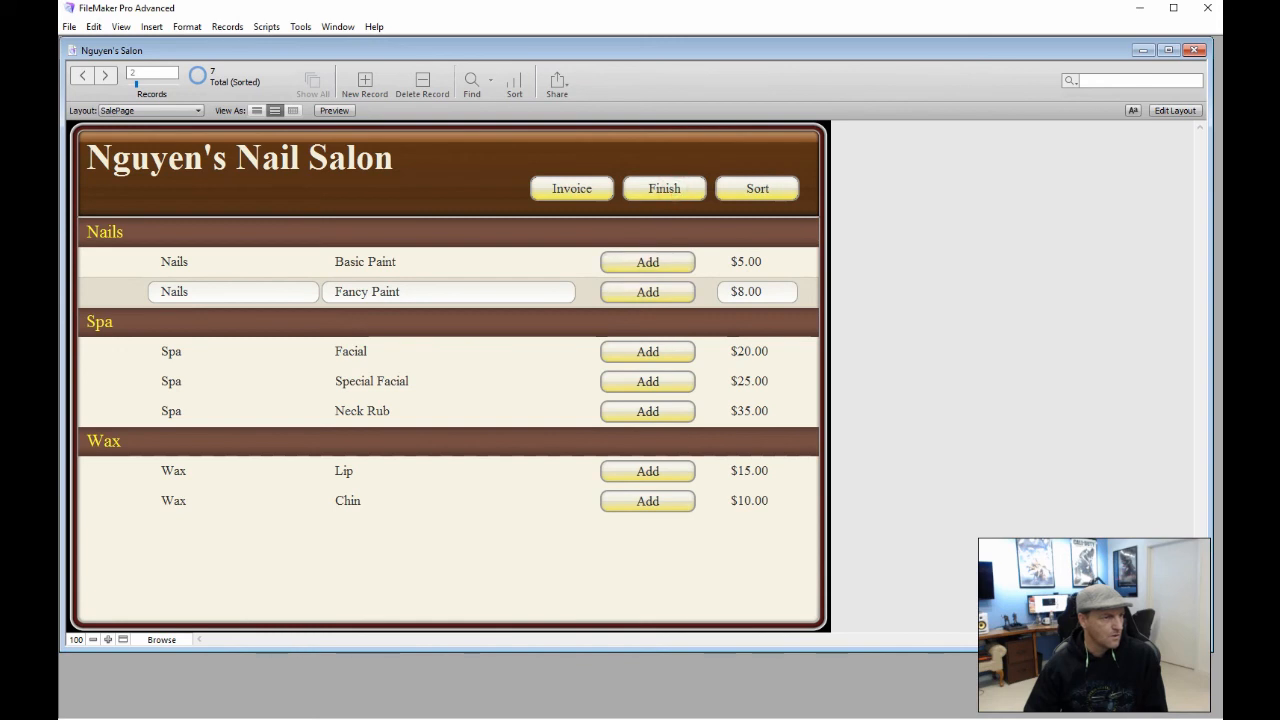
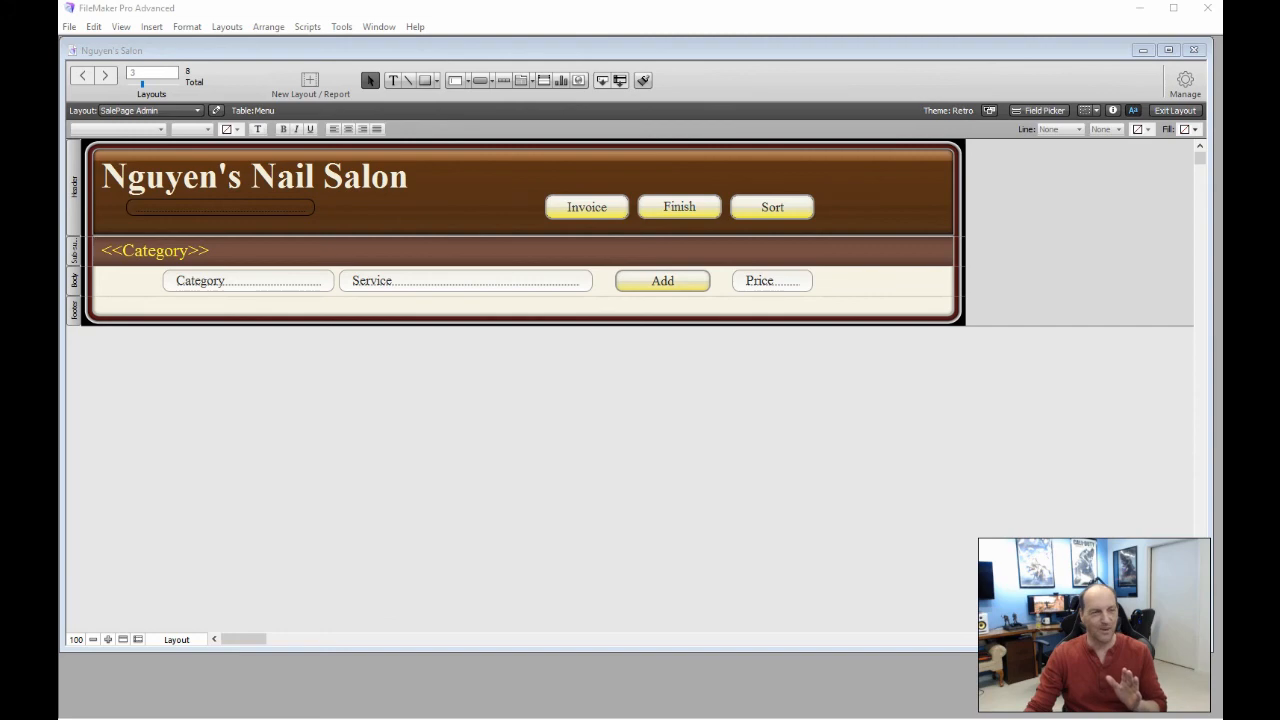
Tick 'Allow creation of records' on both sides of the Invoice Id–Register InvoiceIdFk relationship and save
{"action": "left_click", "coordinate": [1185, 82]}
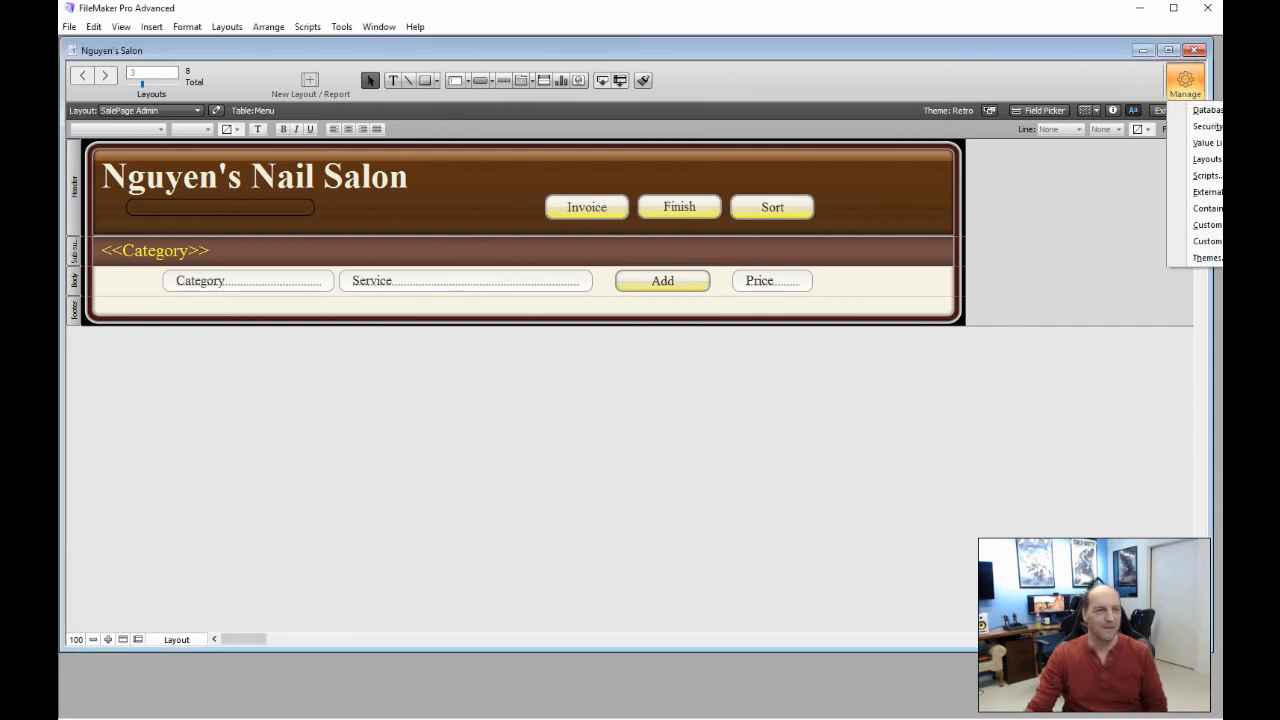
{"action": "left_click", "coordinate": [1203, 111]}
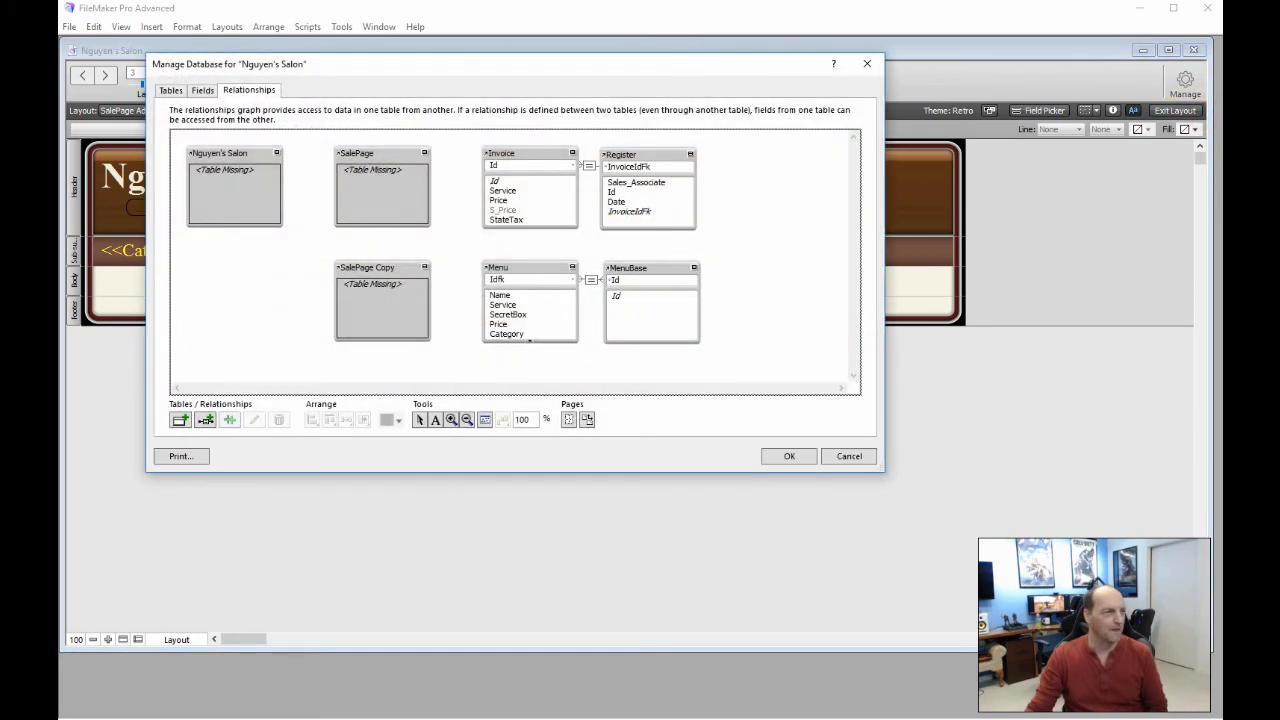
{"action": "left_click", "coordinate": [250, 88]}
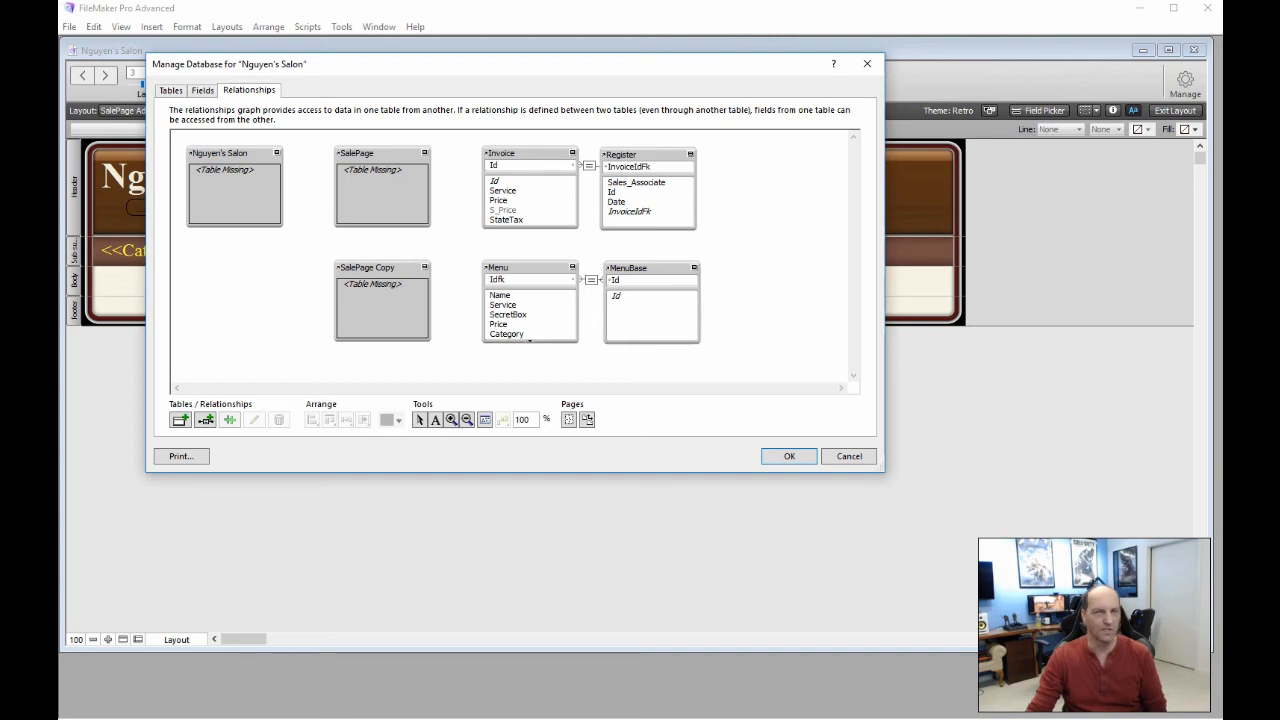
{"action": "left_click", "coordinate": [589, 165]}
{"action": "double_click", "coordinate": [589, 165]}
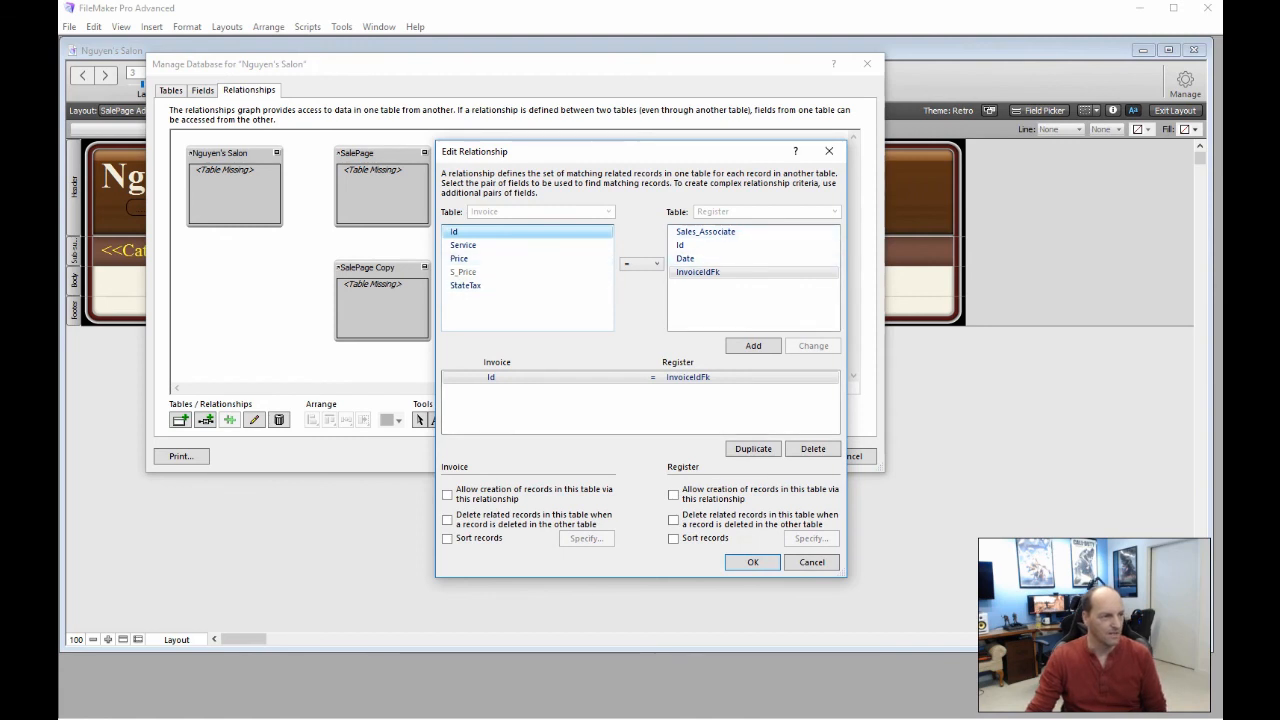
{"action": "left_click", "coordinate": [447, 493]}
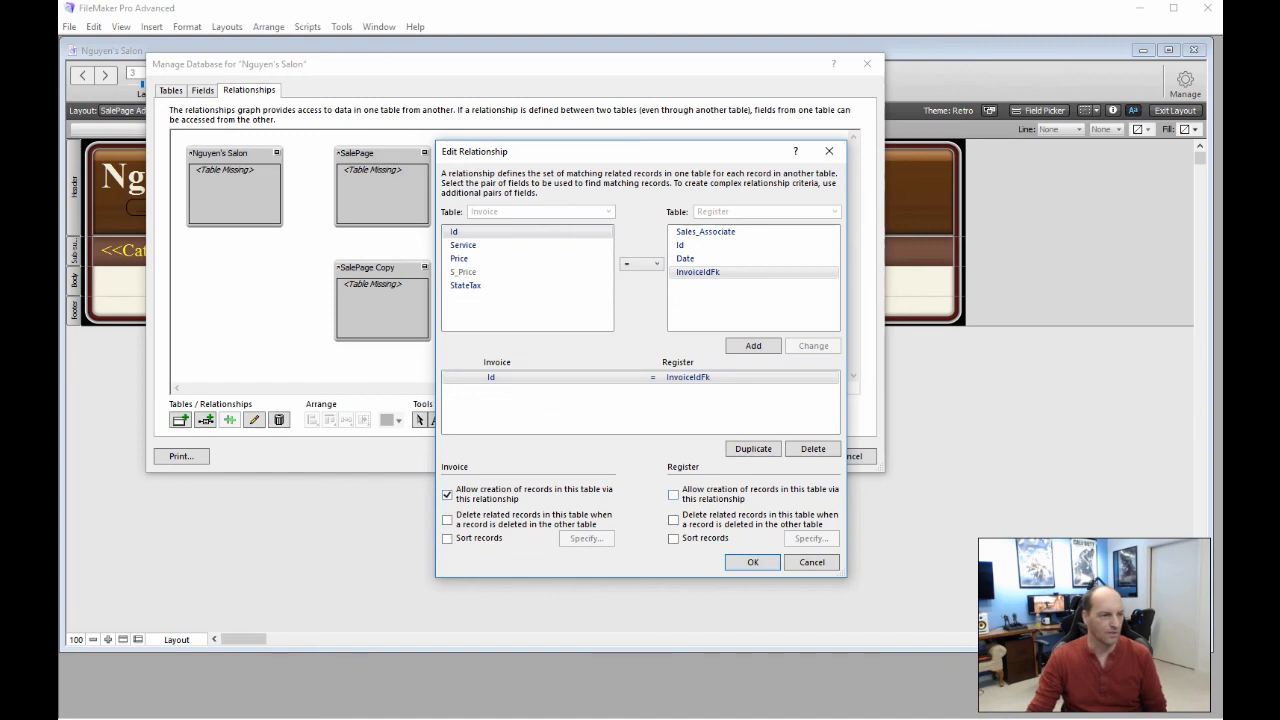
{"action": "left_click", "coordinate": [672, 494]}
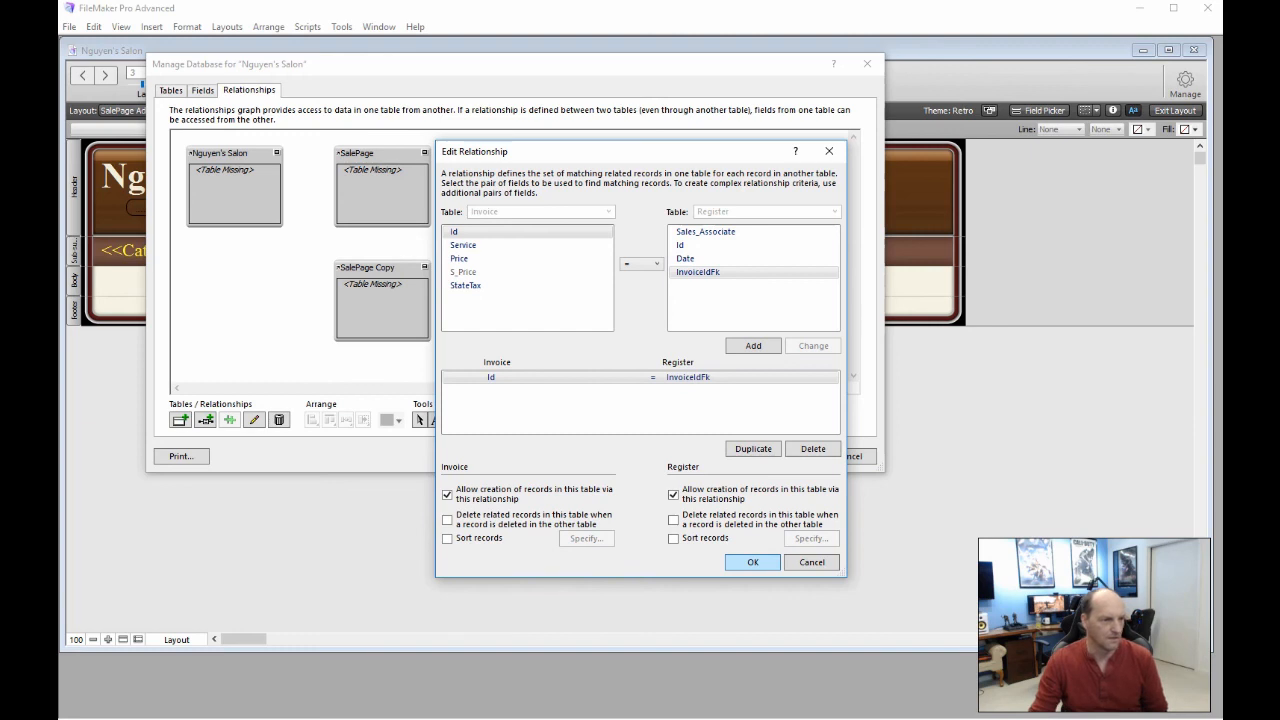
{"action": "left_click", "coordinate": [741, 562]}
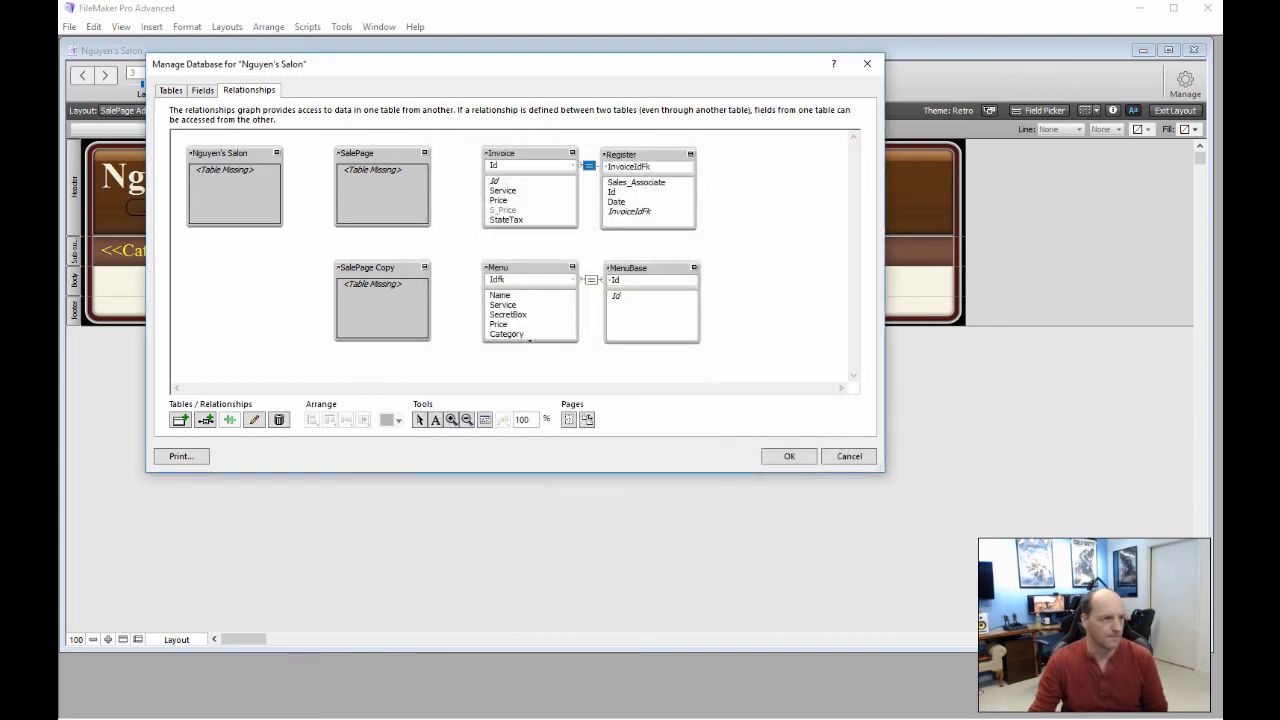
{"action": "left_click", "coordinate": [778, 455]}
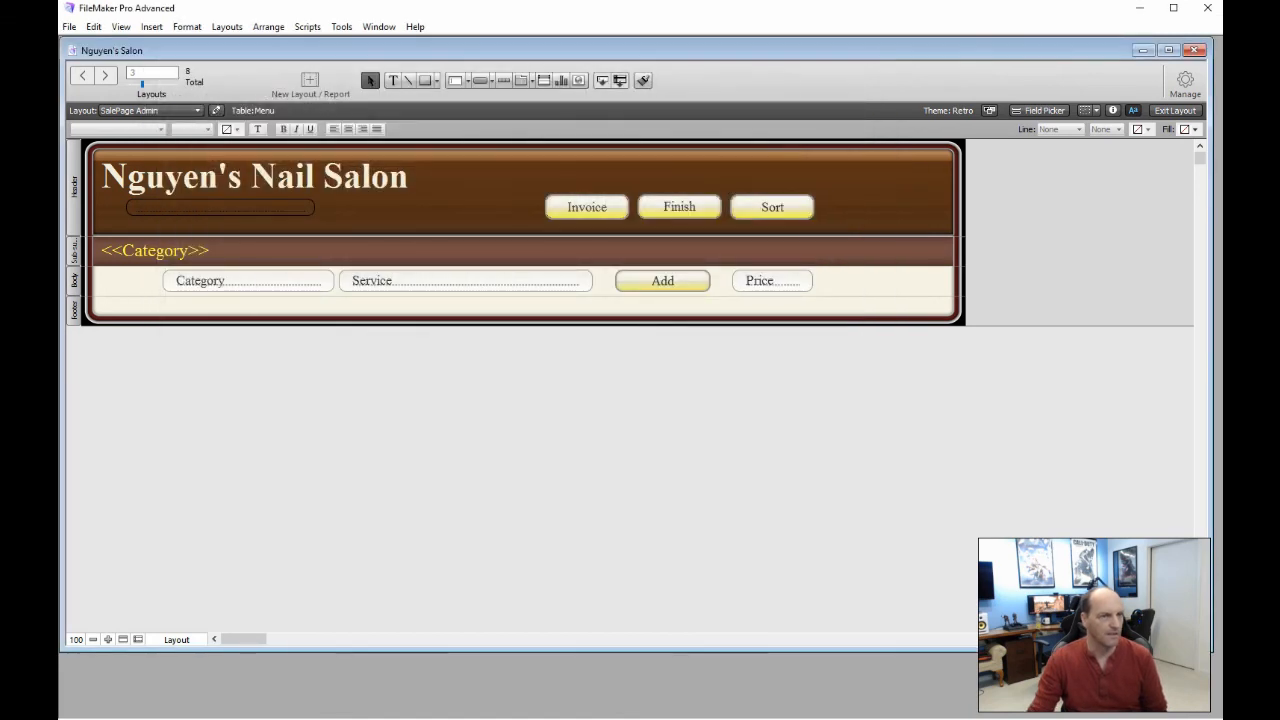
Open the Add button's AddService script for editing
{"action": "left_click", "coordinate": [1175, 110]}
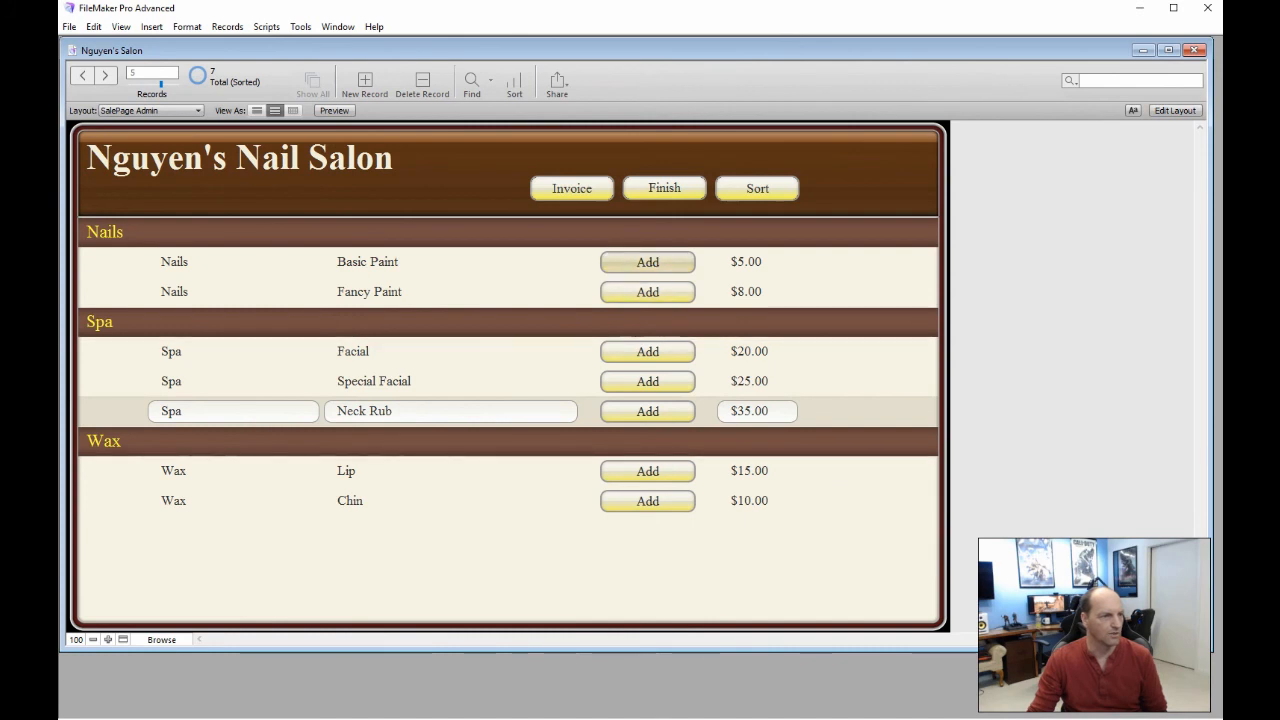
{"action": "left_click", "coordinate": [1172, 110]}
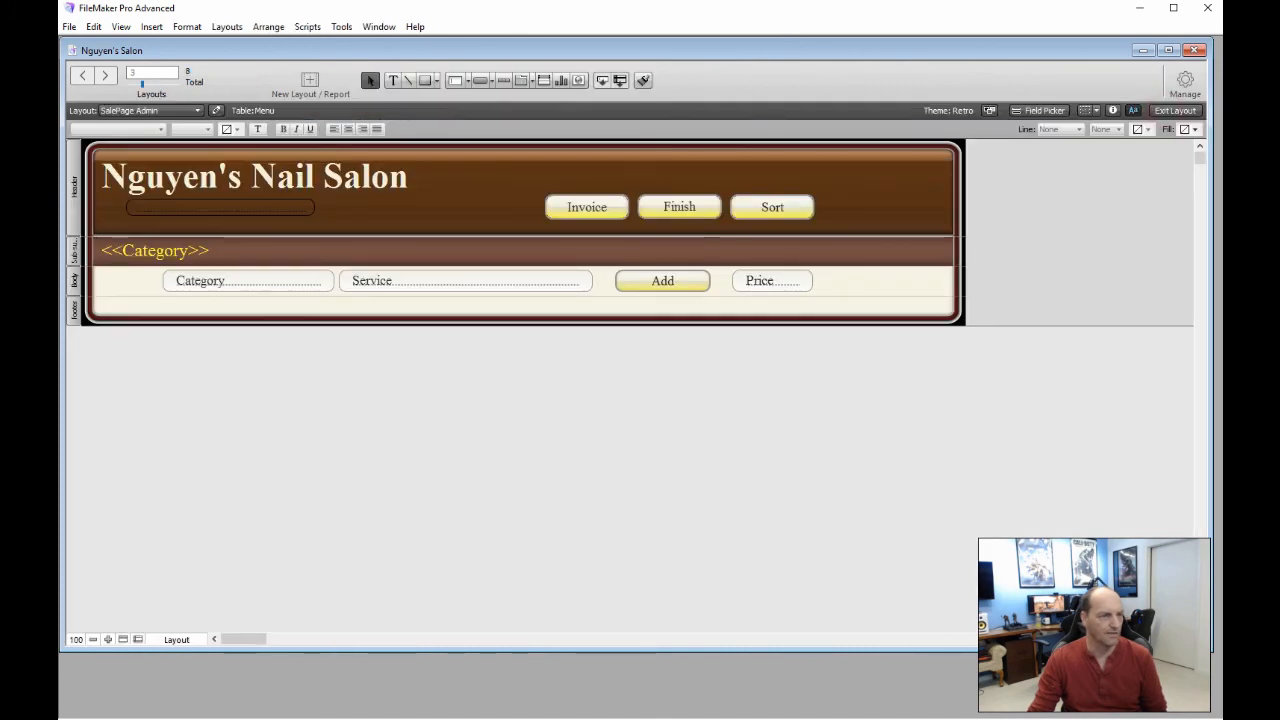
{"action": "double_click", "coordinate": [690, 283]}
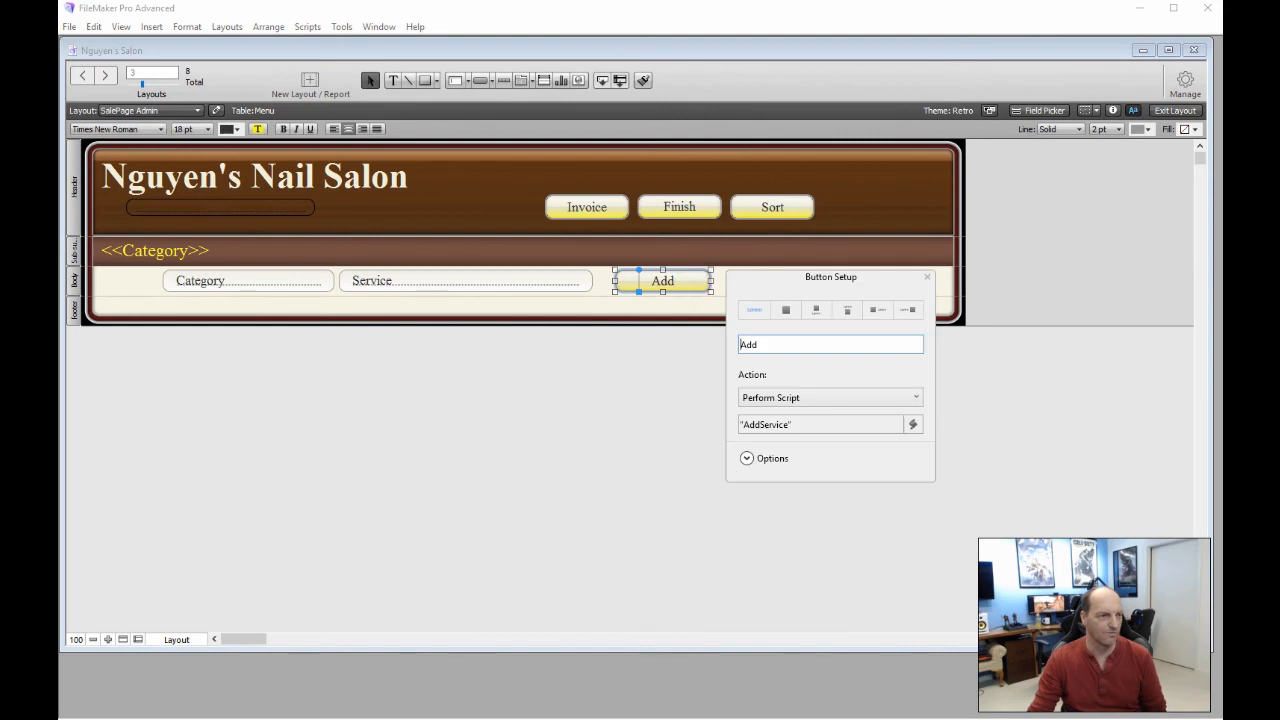
{"action": "left_click", "coordinate": [766, 423]}
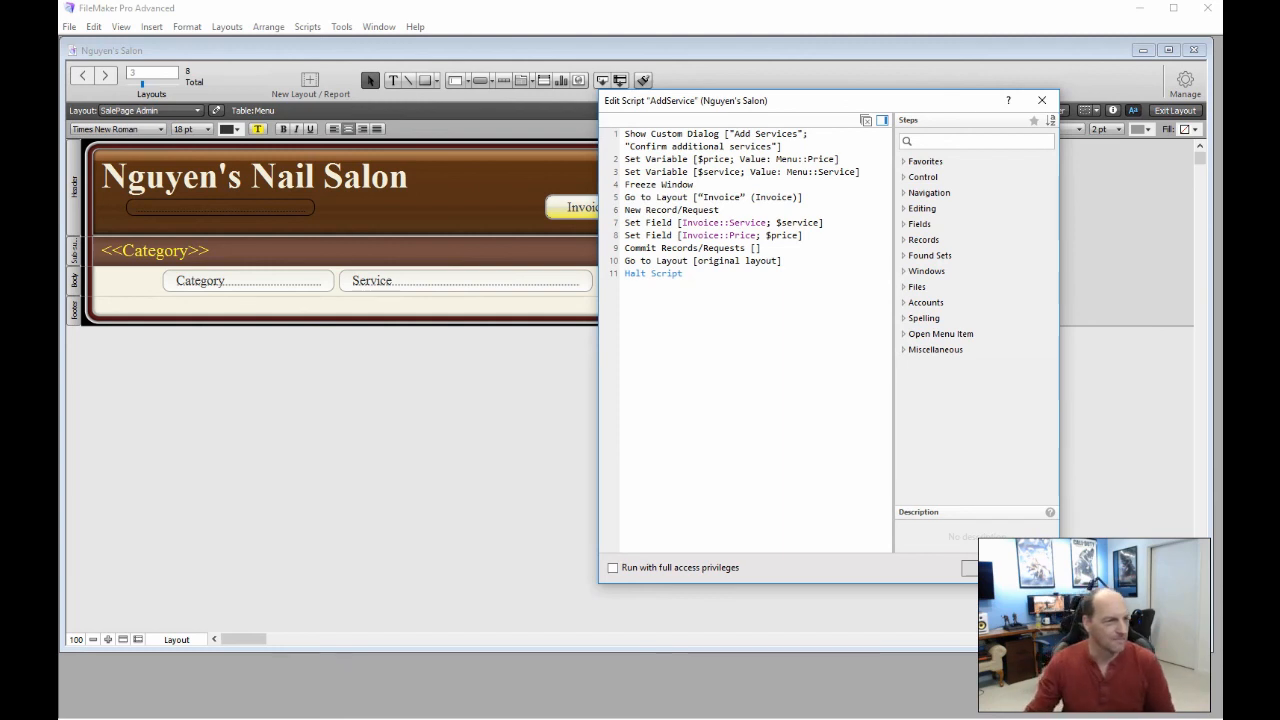
Point the script's Go to Layout step at the SalesInvoice layout
{"action": "left_click", "coordinate": [722, 198]}
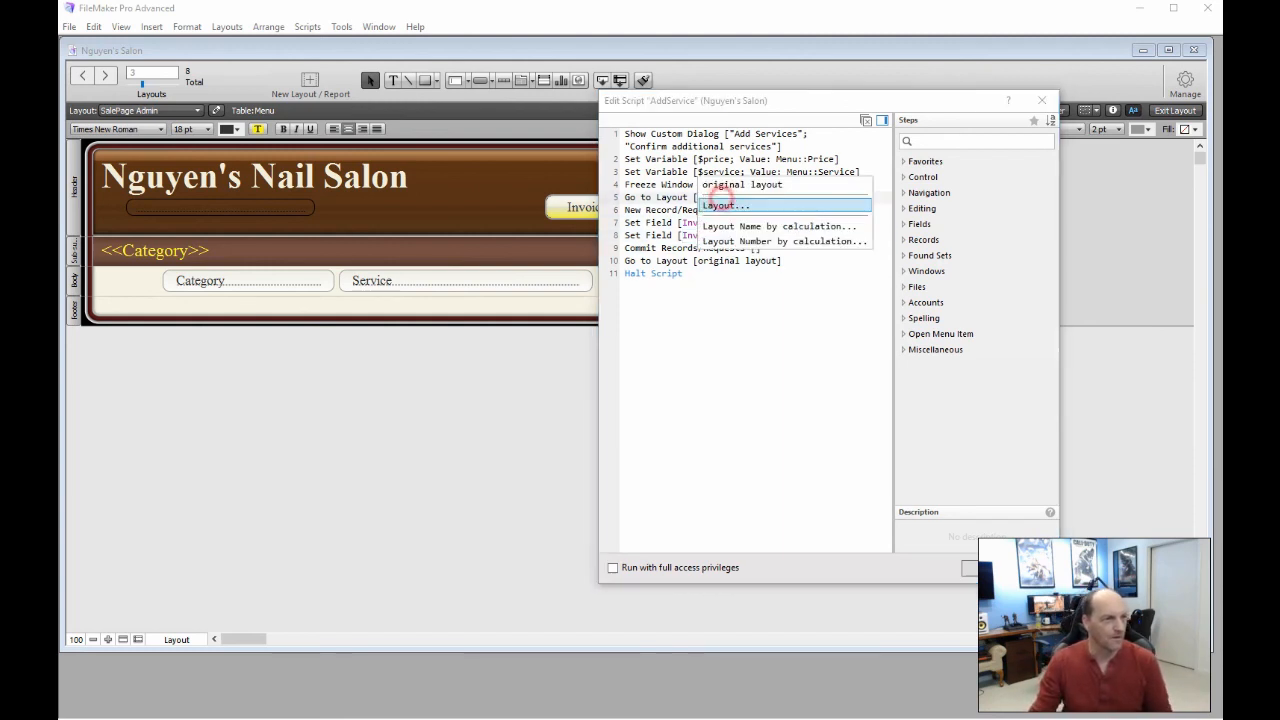
{"action": "left_click", "coordinate": [725, 205]}
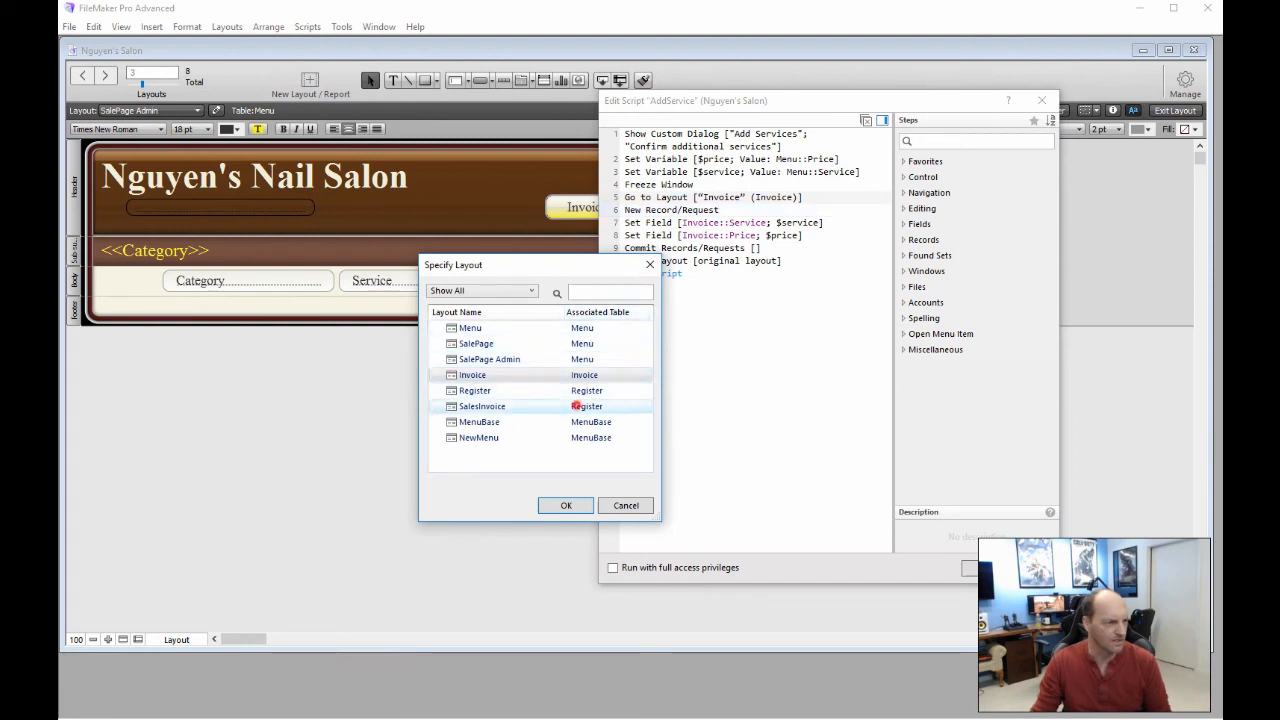
{"action": "left_click", "coordinate": [576, 405]}
{"action": "left_click", "coordinate": [566, 505]}
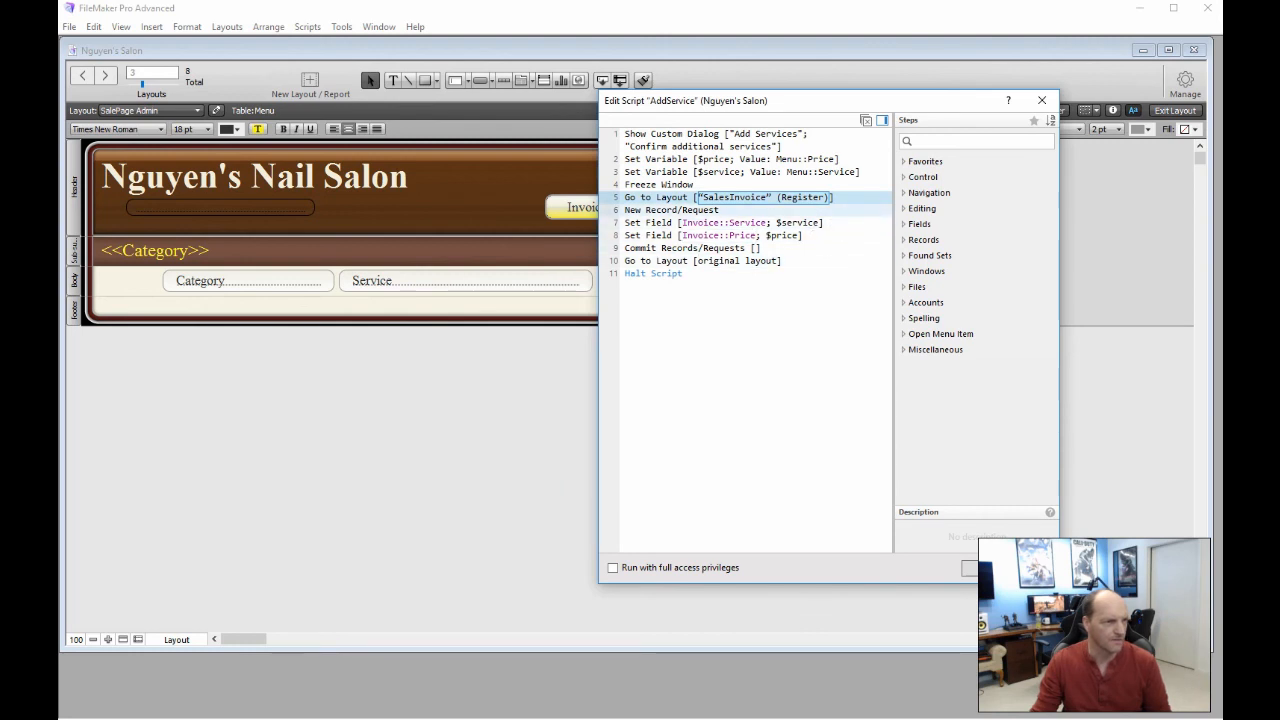
Select the New Record/Request step and search the script steps for 'rec'
{"action": "left_click", "coordinate": [667, 211]}
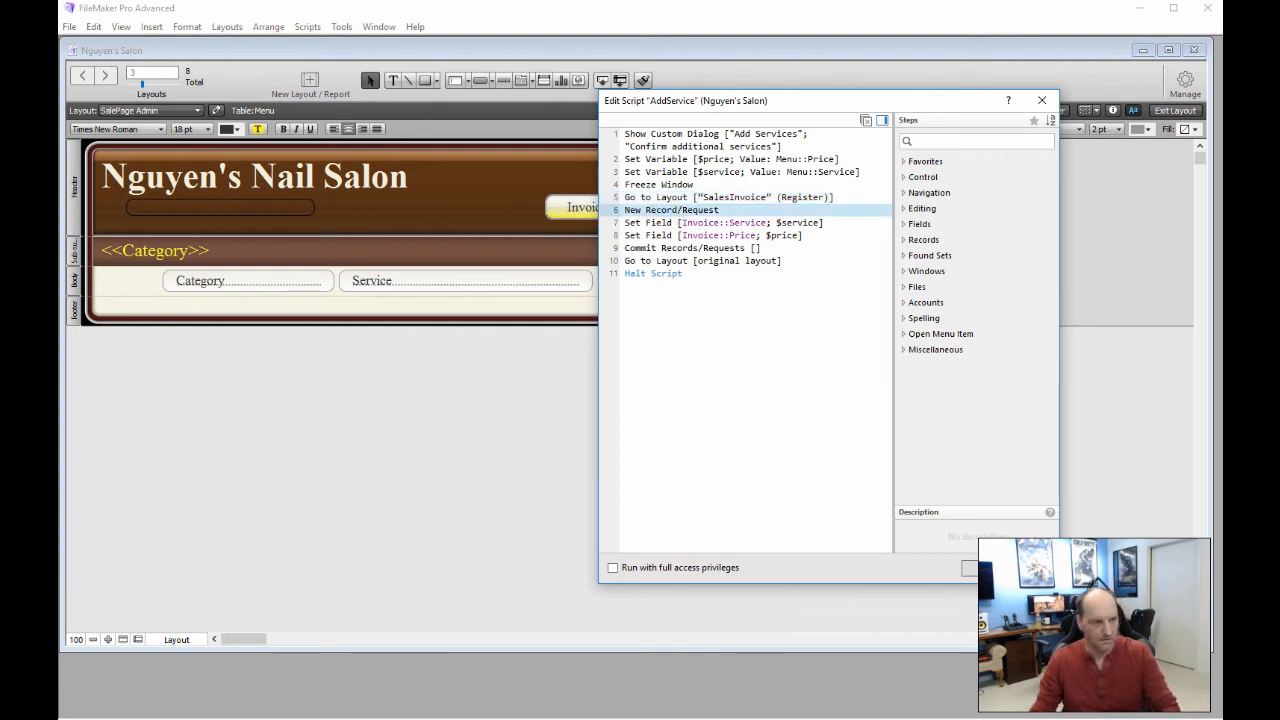
{"action": "left_click", "coordinate": [943, 140]}
{"action": "type", "text": "rec"}
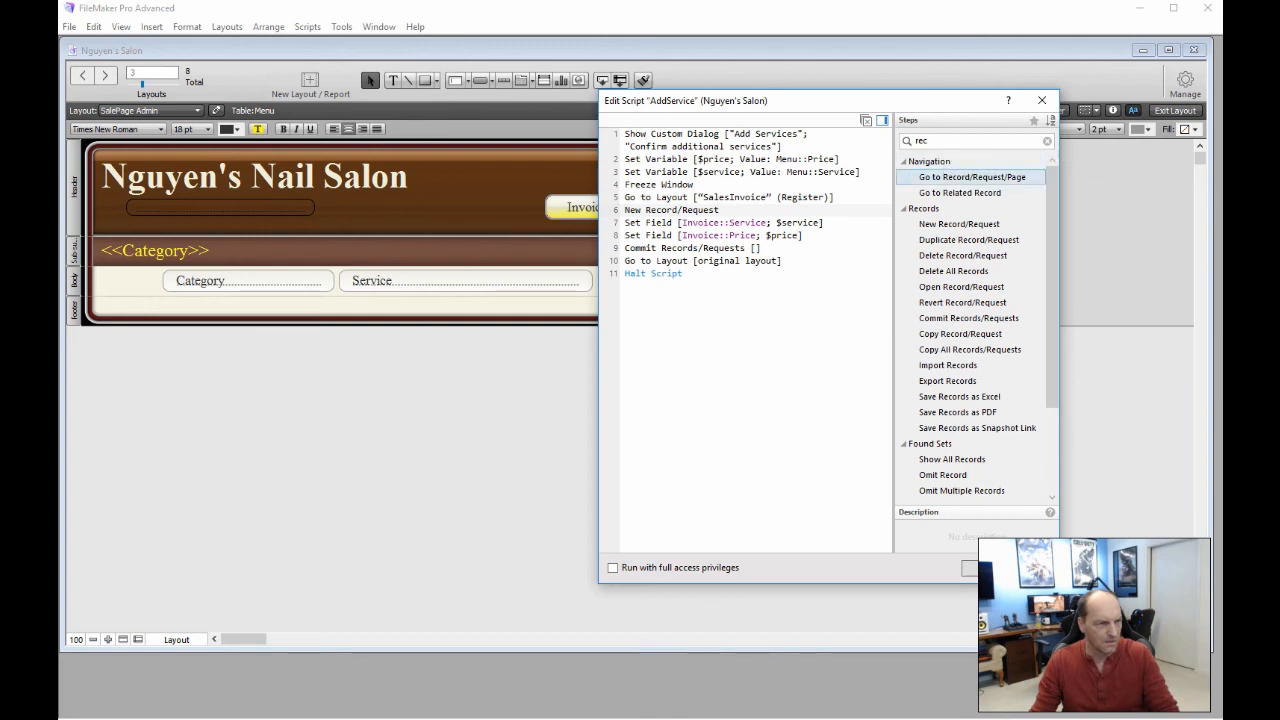
Insert Go to Record/Request/Page [Last] after New Record/Request
{"action": "double_click", "coordinate": [960, 176]}
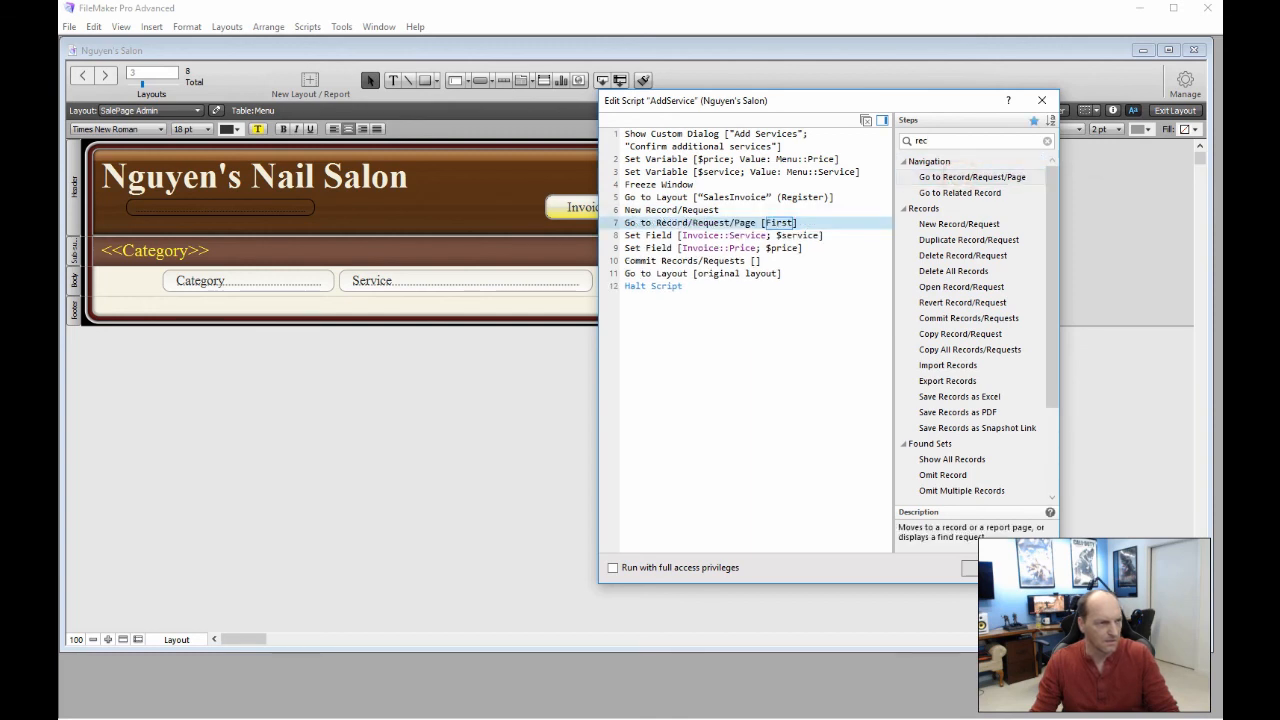
{"action": "left_click", "coordinate": [779, 222]}
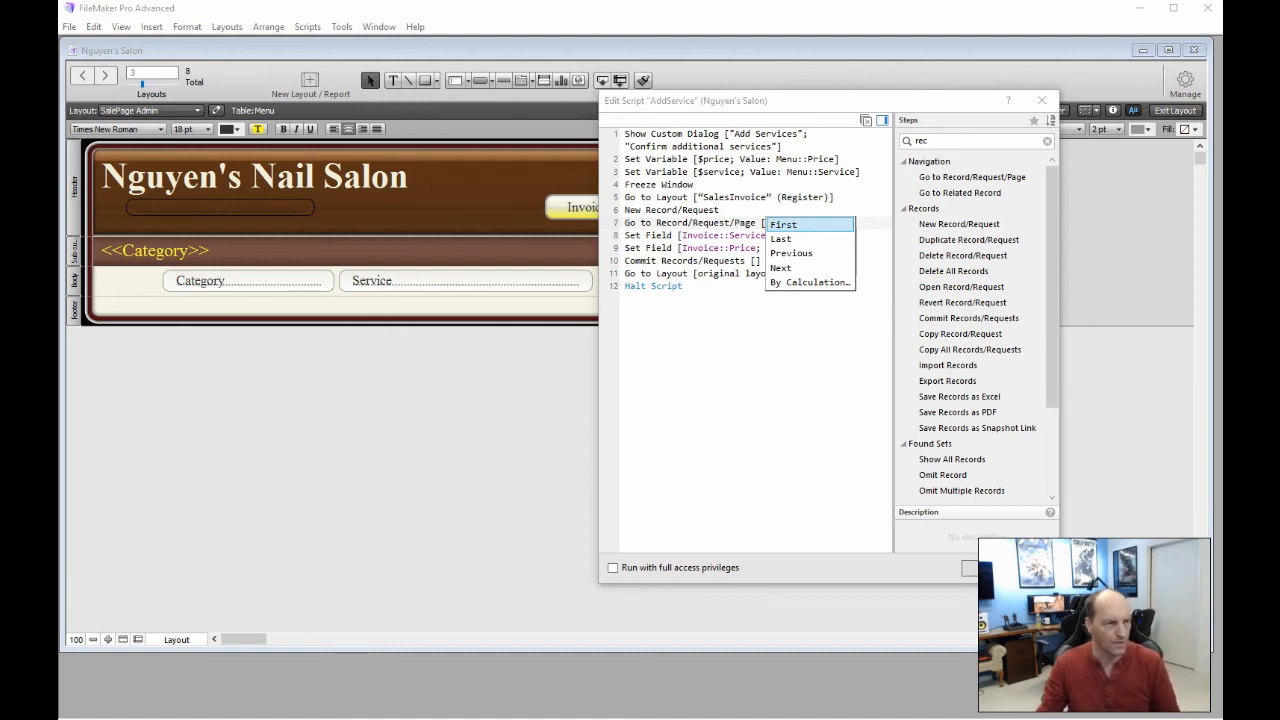
{"action": "left_click", "coordinate": [781, 238]}
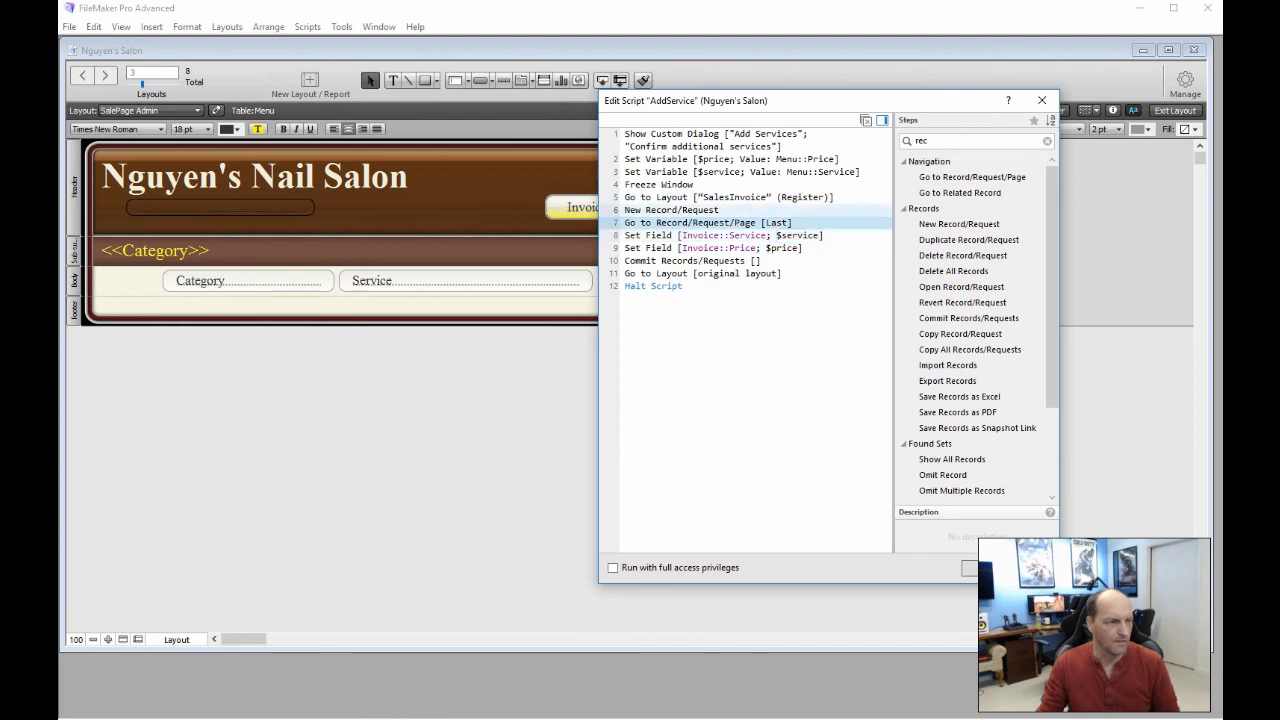
Add Go to Portal Row [Select; Last], then save AddService and close the button setup
{"action": "left_click", "coordinate": [1011, 140]}
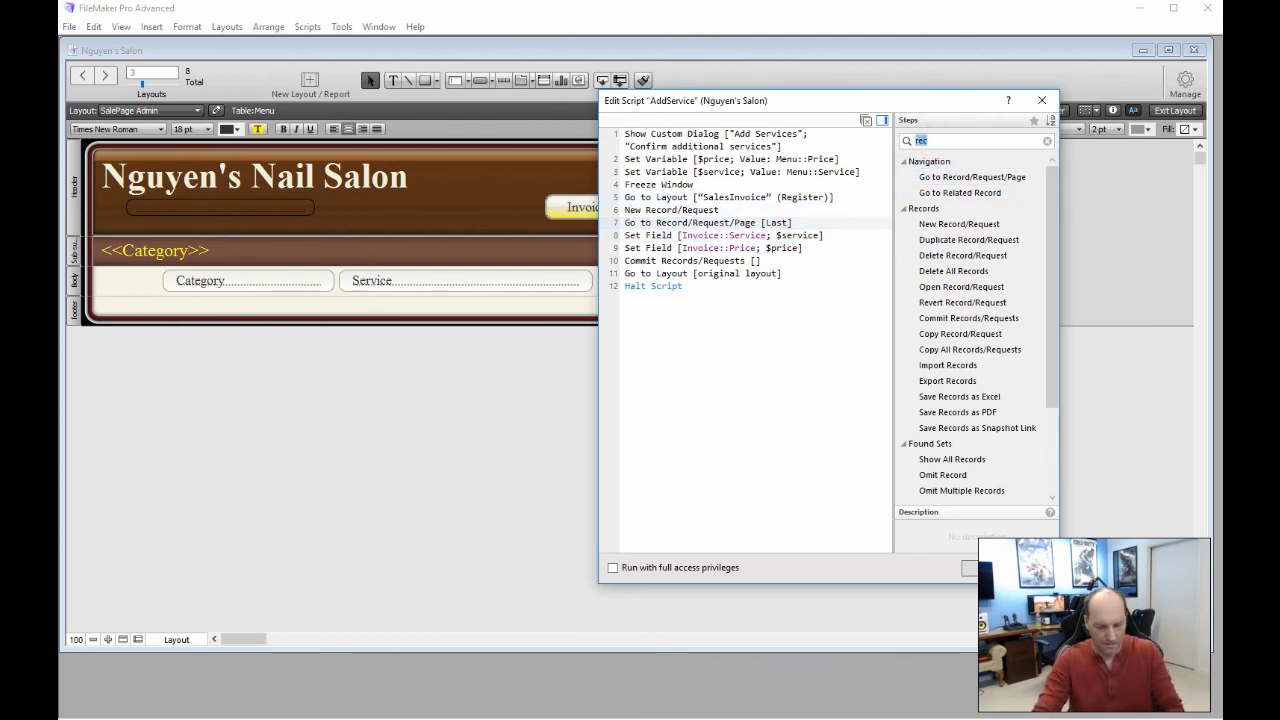
{"action": "type", "text": "por"}
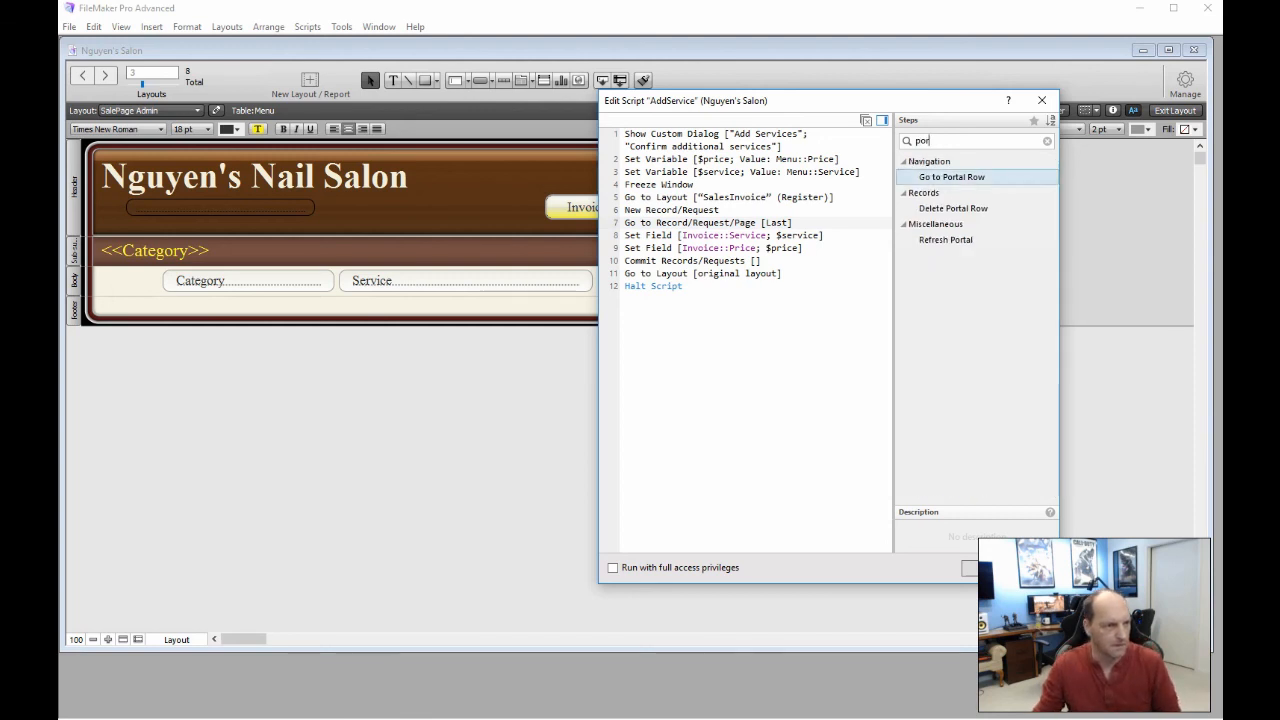
{"action": "double_click", "coordinate": [955, 176]}
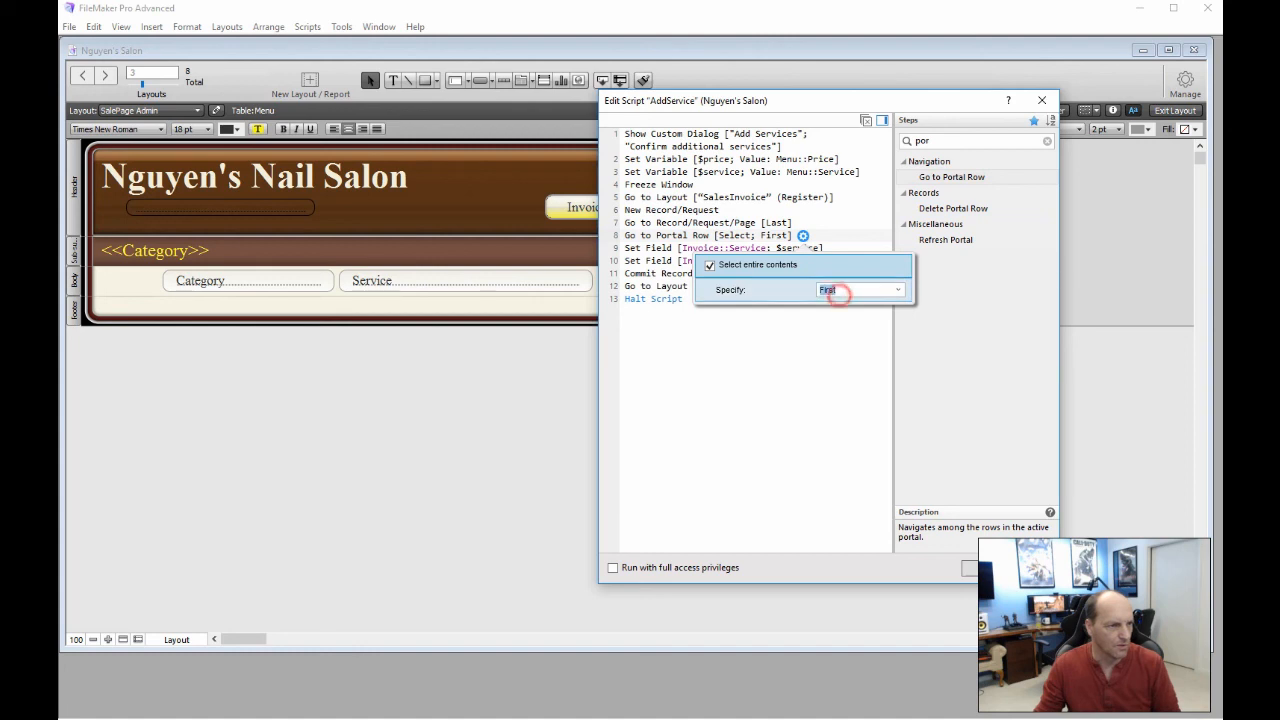
{"action": "left_click", "coordinate": [860, 289]}
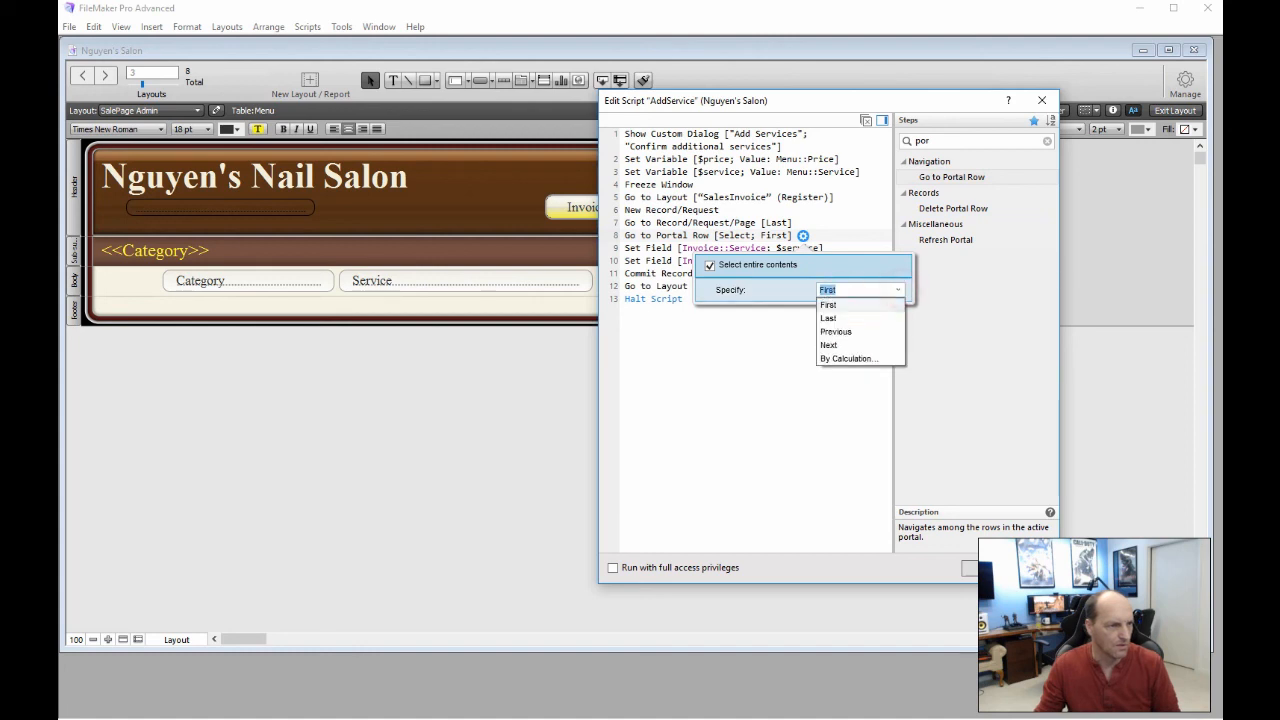
{"action": "left_click", "coordinate": [838, 319]}
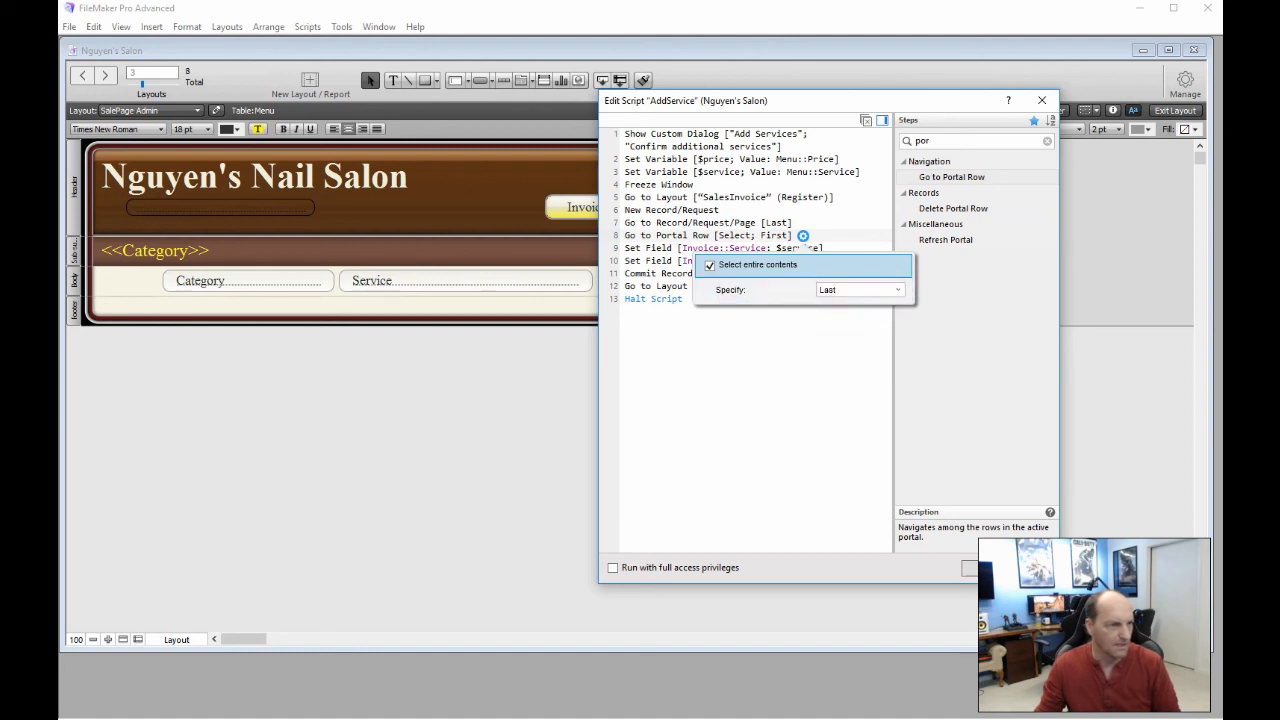
{"action": "left_click", "coordinate": [788, 349]}
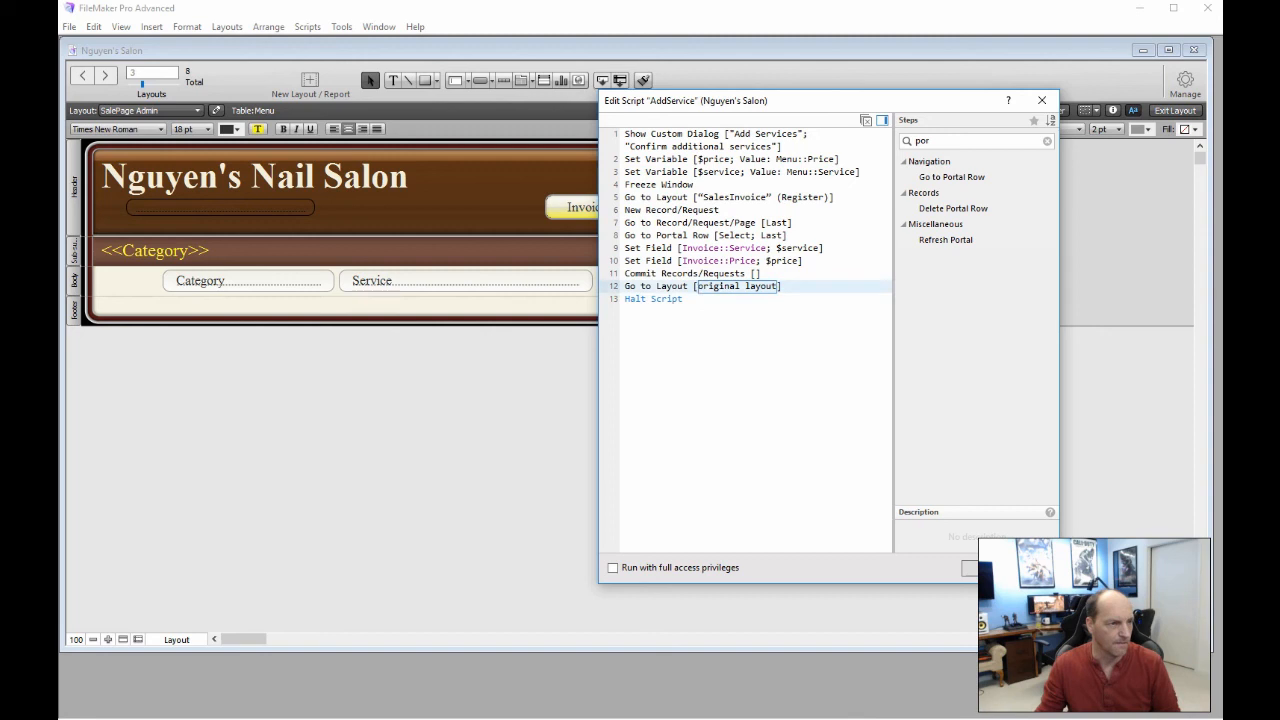
{"action": "left_click", "coordinate": [973, 568]}
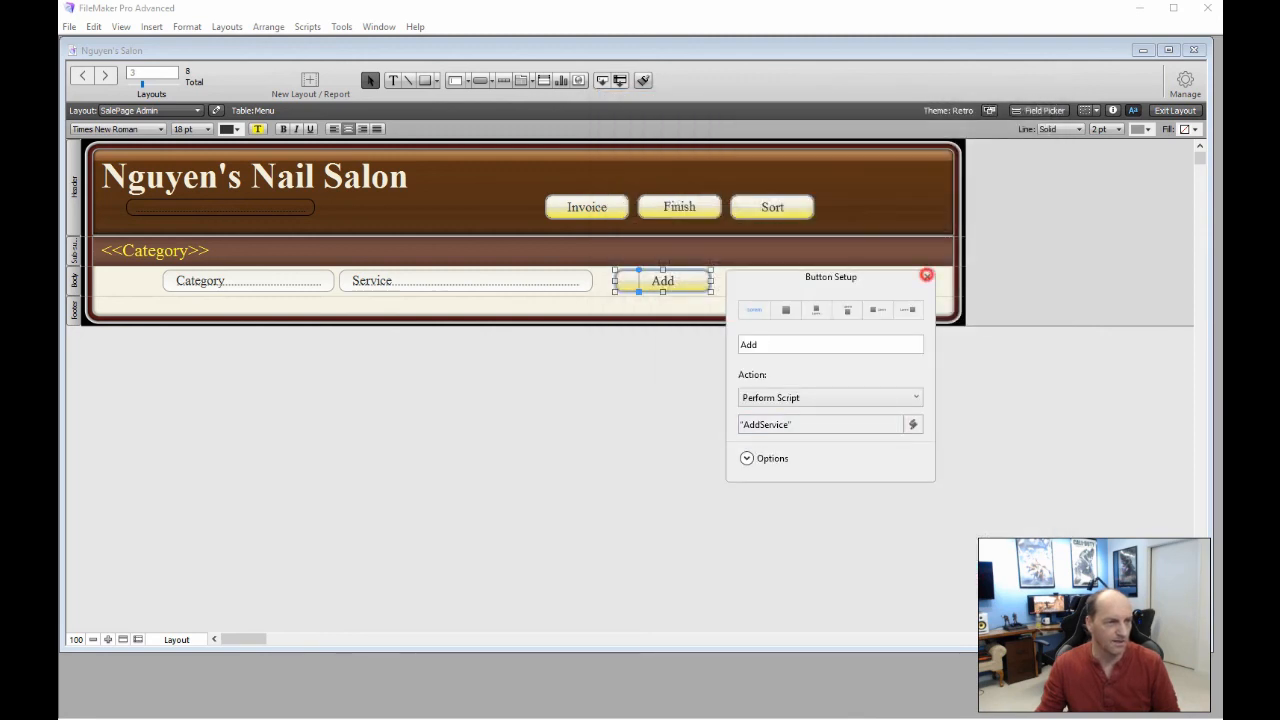
{"action": "left_click", "coordinate": [926, 274]}
In Browse mode, test-add Basic Paint and Fancy Paint to the sale
{"action": "left_click", "coordinate": [1175, 110]}
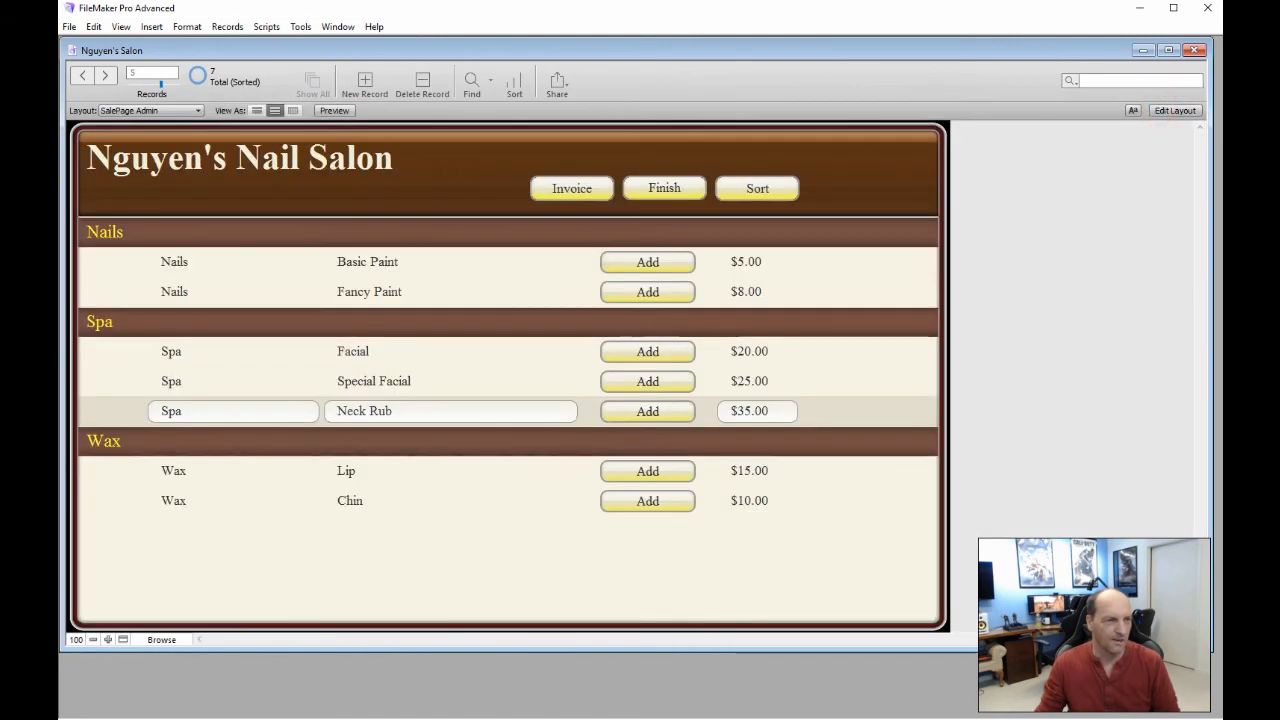
{"action": "left_click", "coordinate": [647, 261]}
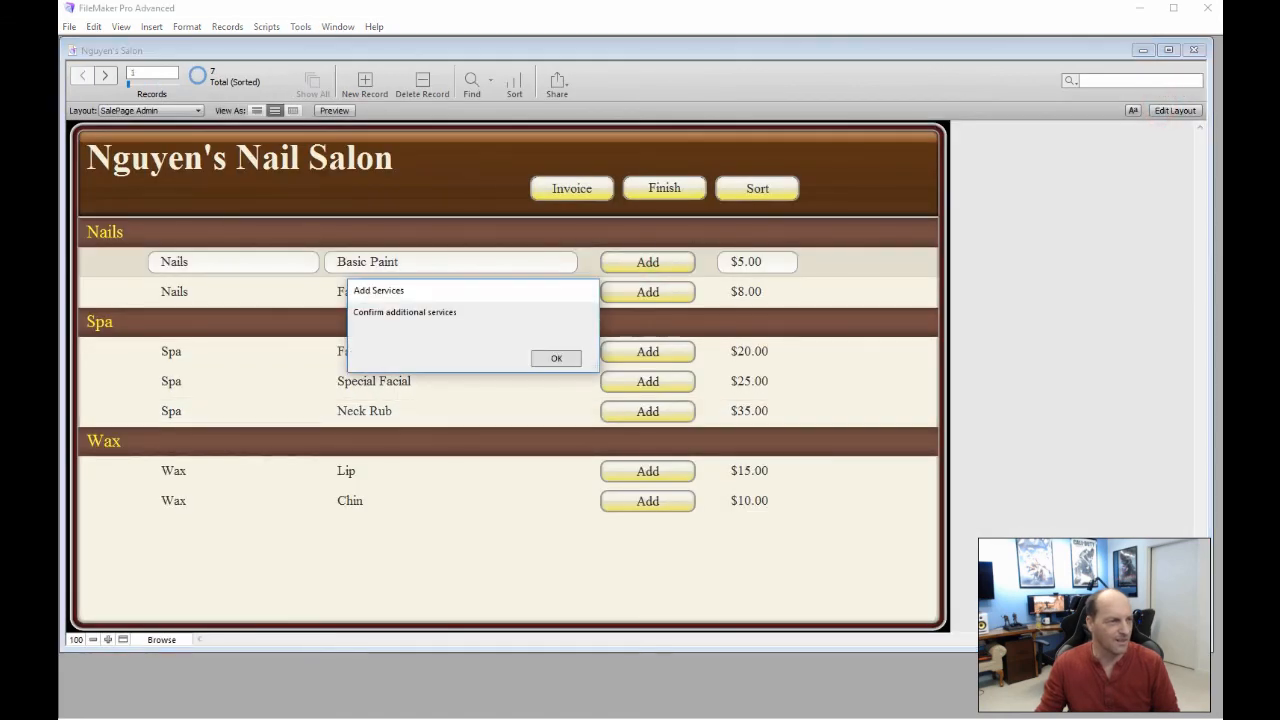
{"action": "left_click", "coordinate": [560, 357]}
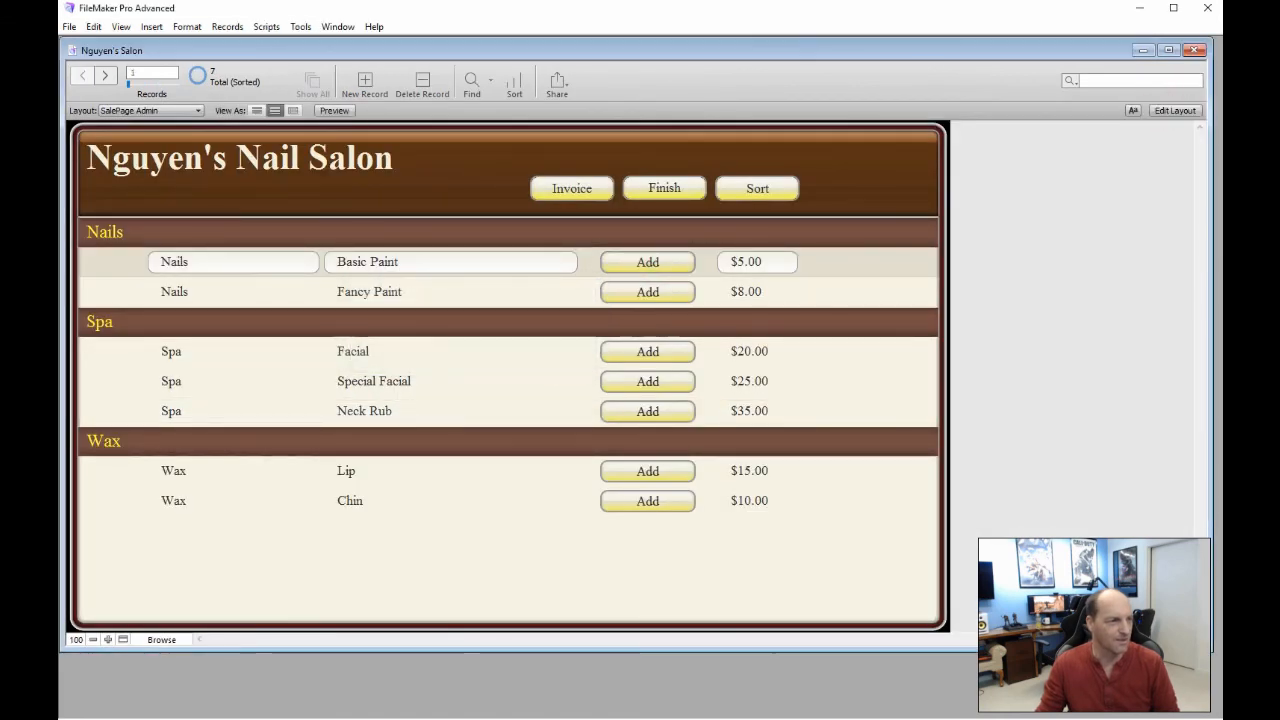
{"action": "left_click", "coordinate": [670, 291]}
{"action": "left_click", "coordinate": [556, 358]}
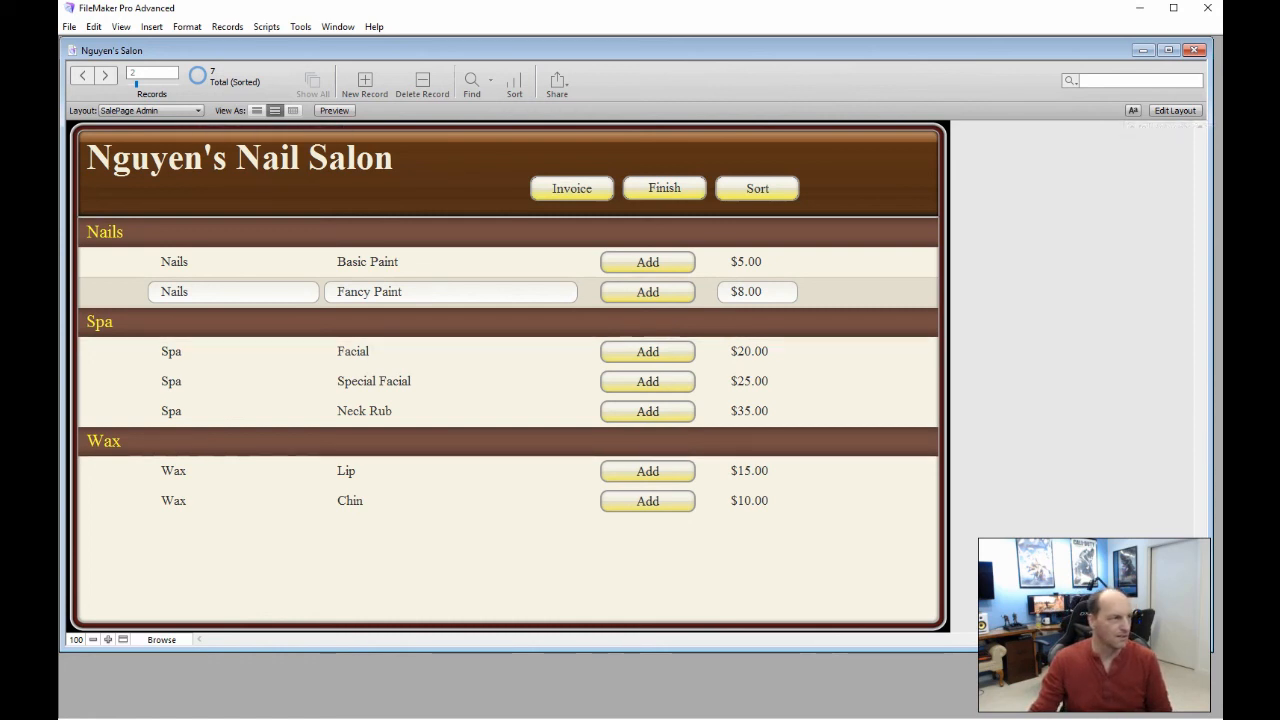
Compare invoice records 5 and 6 on SalesInvoice, then select the portal's Service field in Layout mode
{"action": "left_click", "coordinate": [198, 110]}
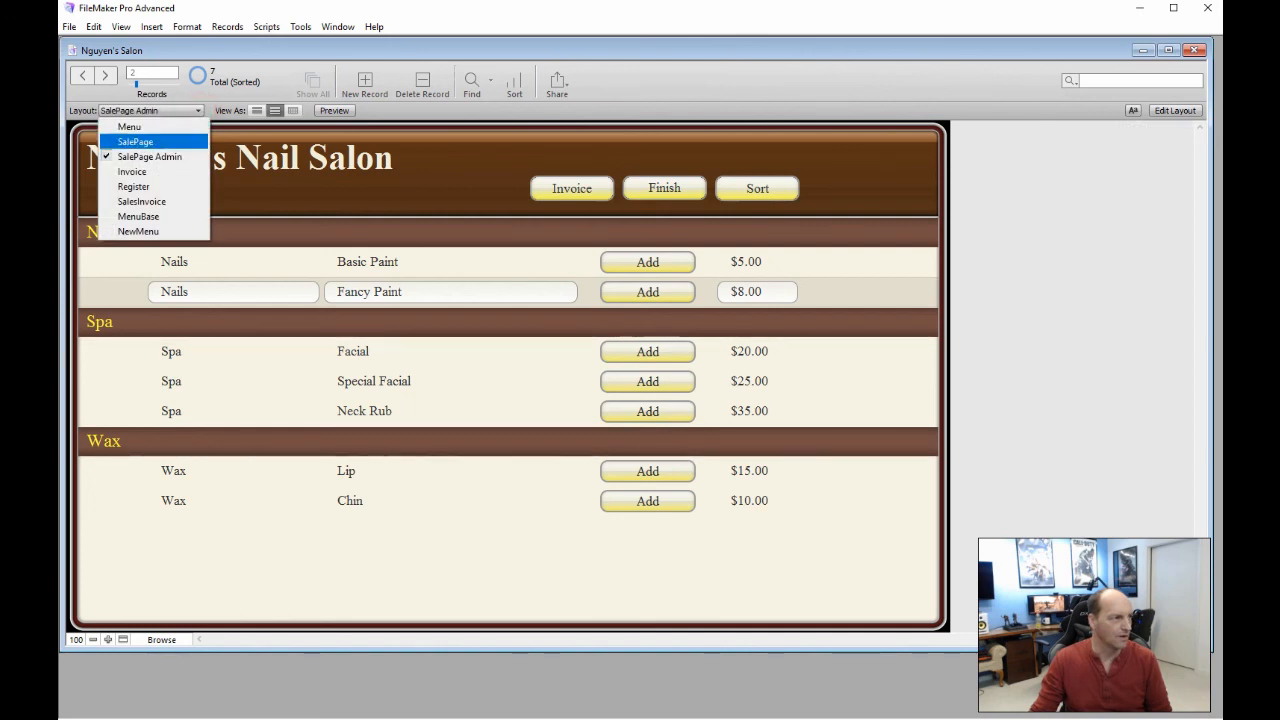
{"action": "left_click", "coordinate": [142, 202]}
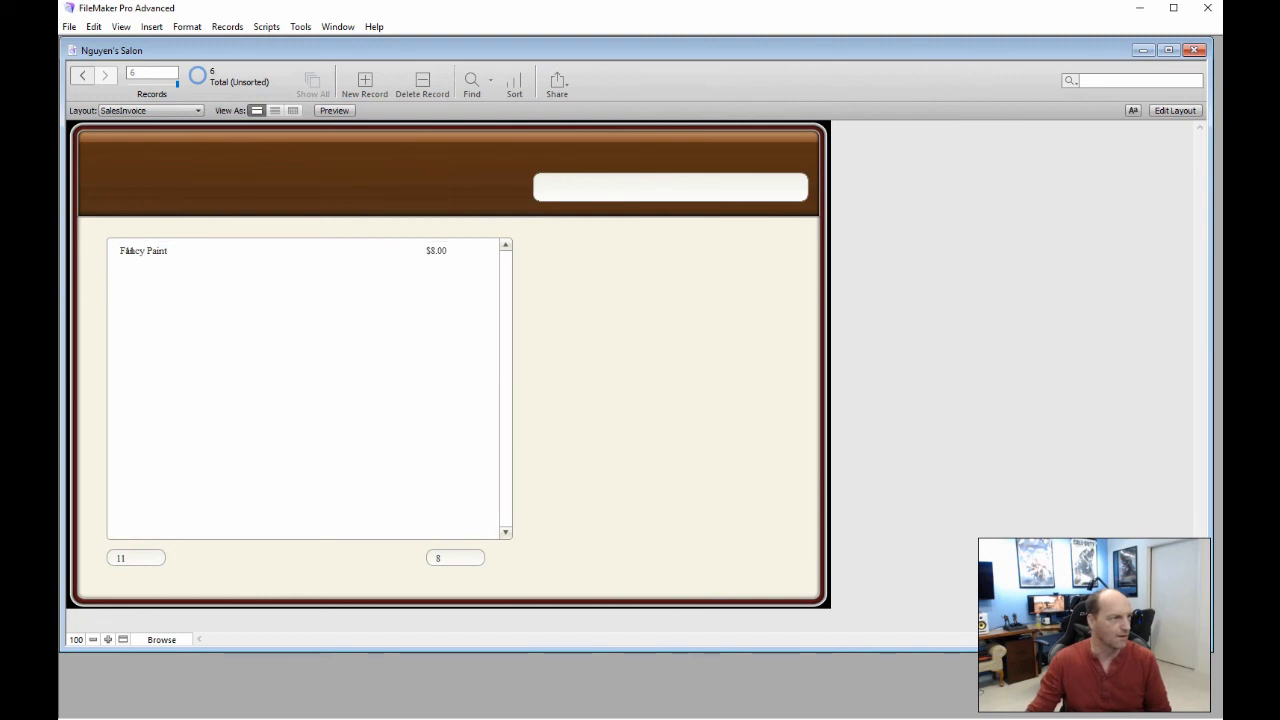
{"action": "left_click", "coordinate": [201, 184]}
{"action": "left_click", "coordinate": [82, 75]}
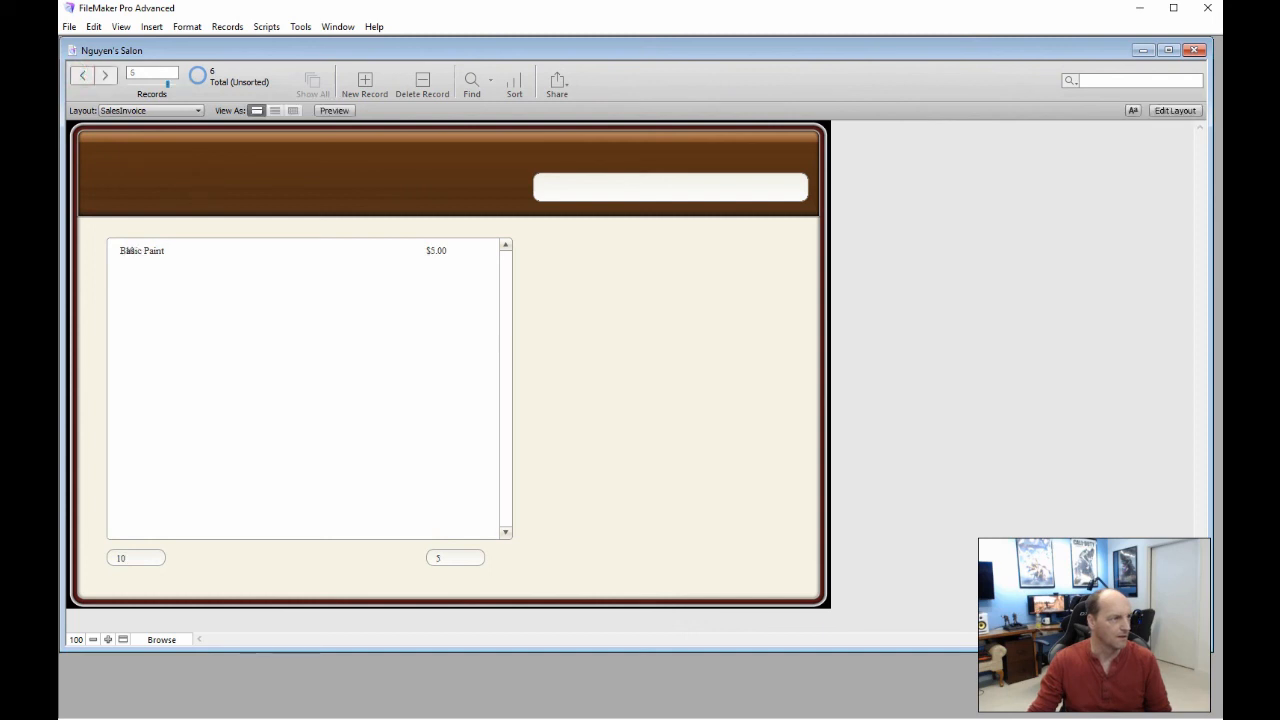
{"action": "left_click", "coordinate": [82, 75]}
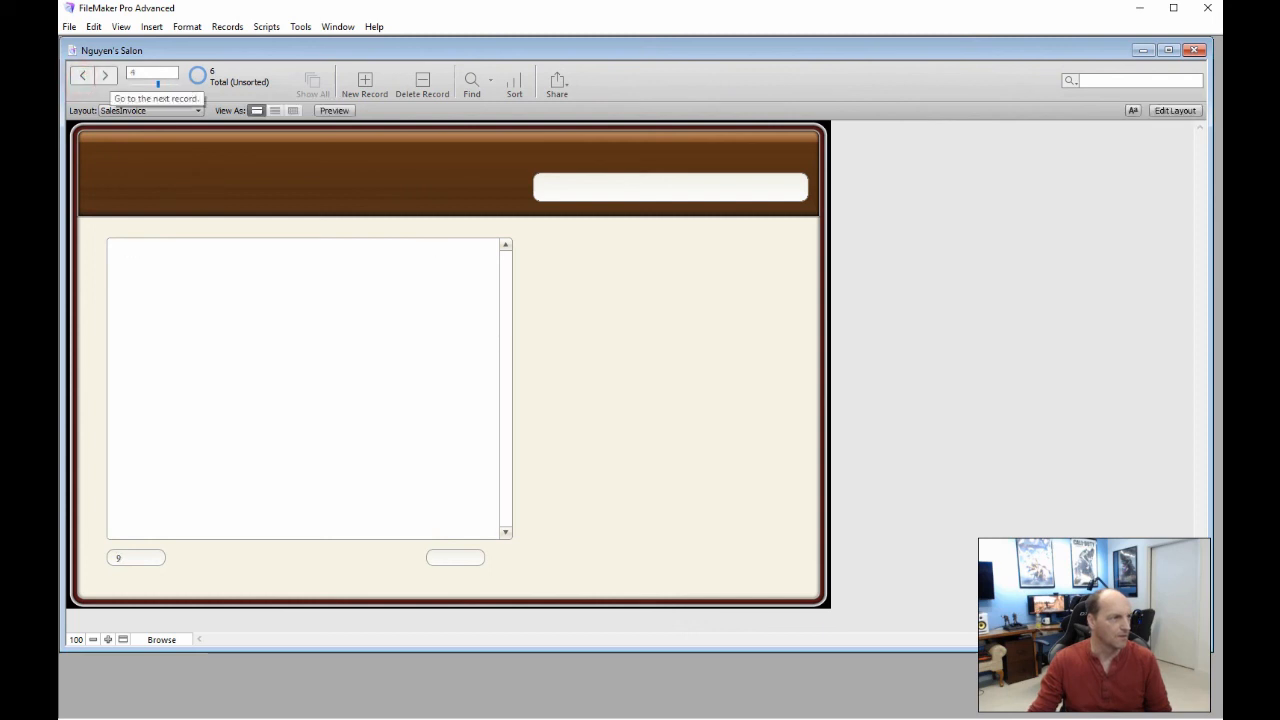
{"action": "left_click", "coordinate": [104, 75]}
{"action": "left_click", "coordinate": [104, 75]}
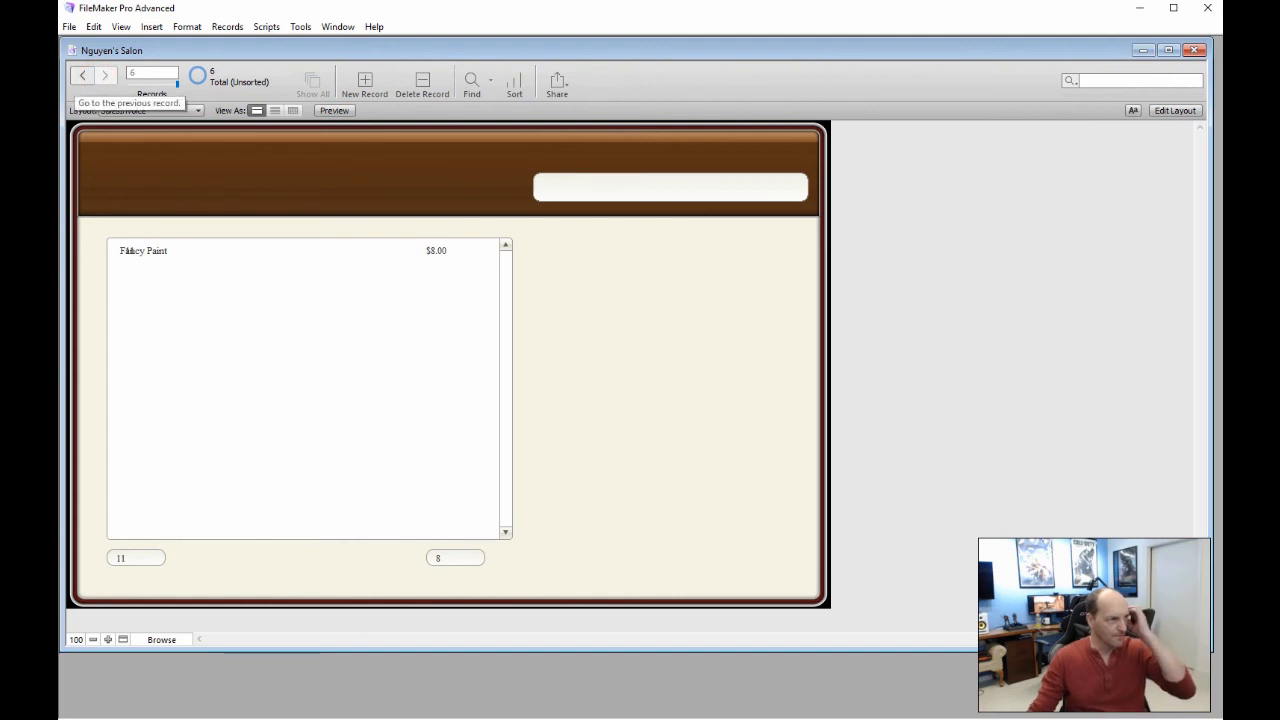
{"action": "left_click", "coordinate": [82, 75]}
{"action": "left_click", "coordinate": [104, 75]}
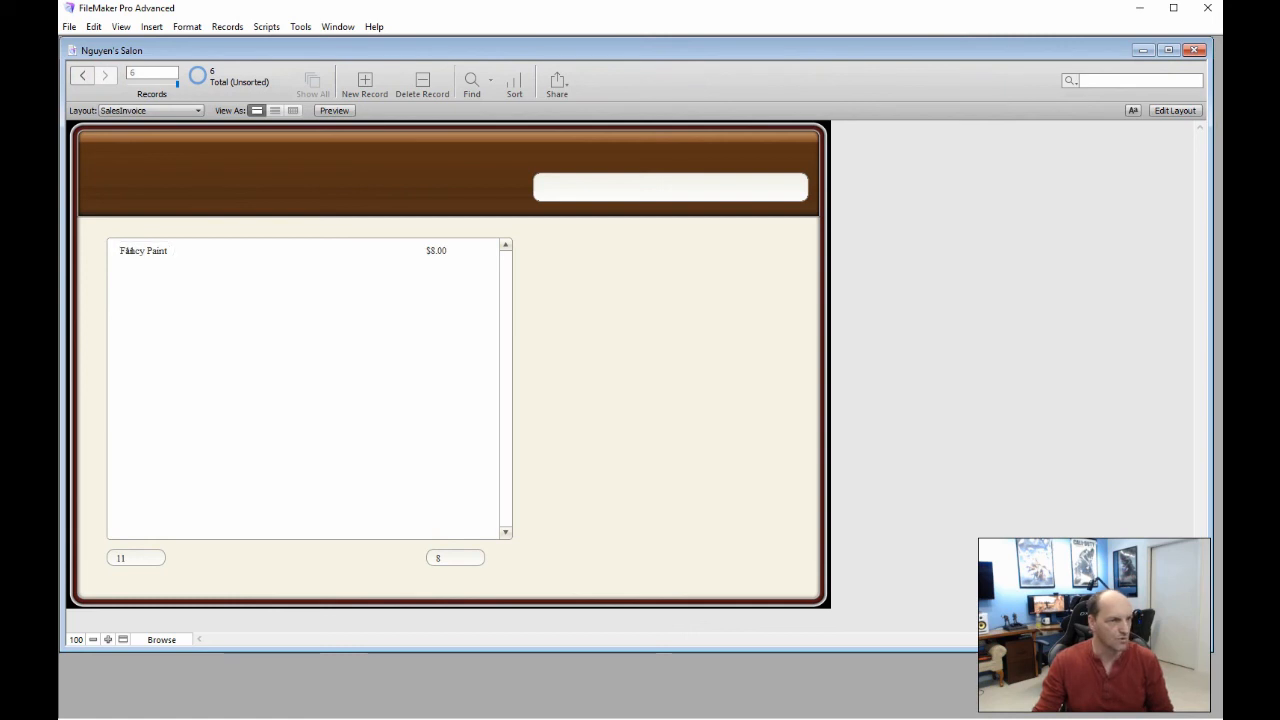
{"action": "left_click", "coordinate": [1175, 110]}
{"action": "left_click", "coordinate": [158, 269]}
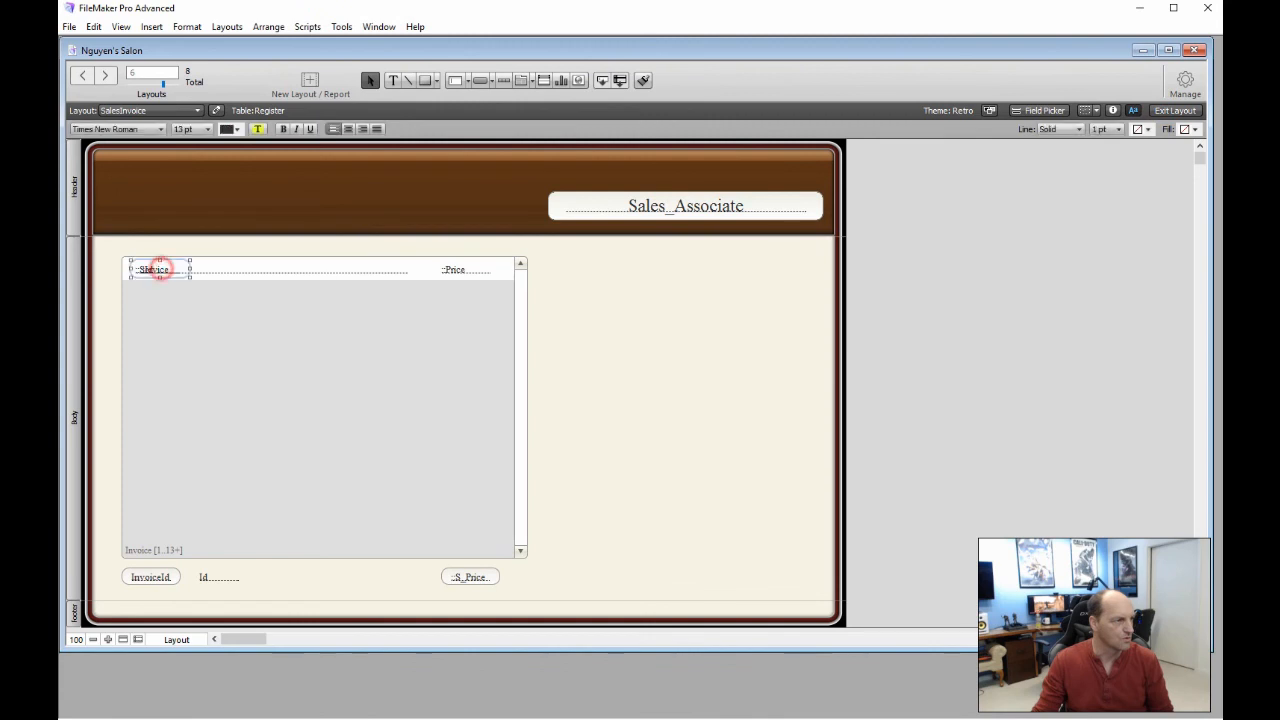
{"action": "left_click_drag", "start_coordinate": [158, 269], "coordinate": [155, 217]}
{"action": "left_click", "coordinate": [277, 246]}
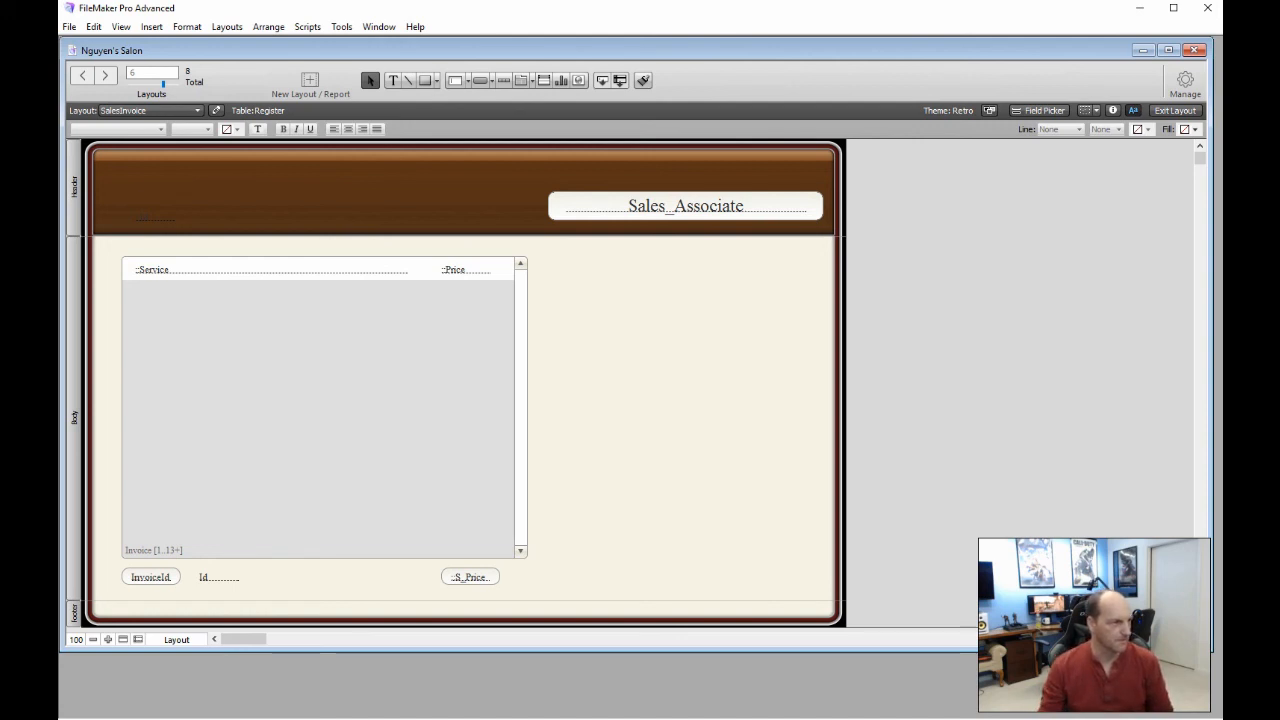
{"action": "double_click", "coordinate": [323, 270]}
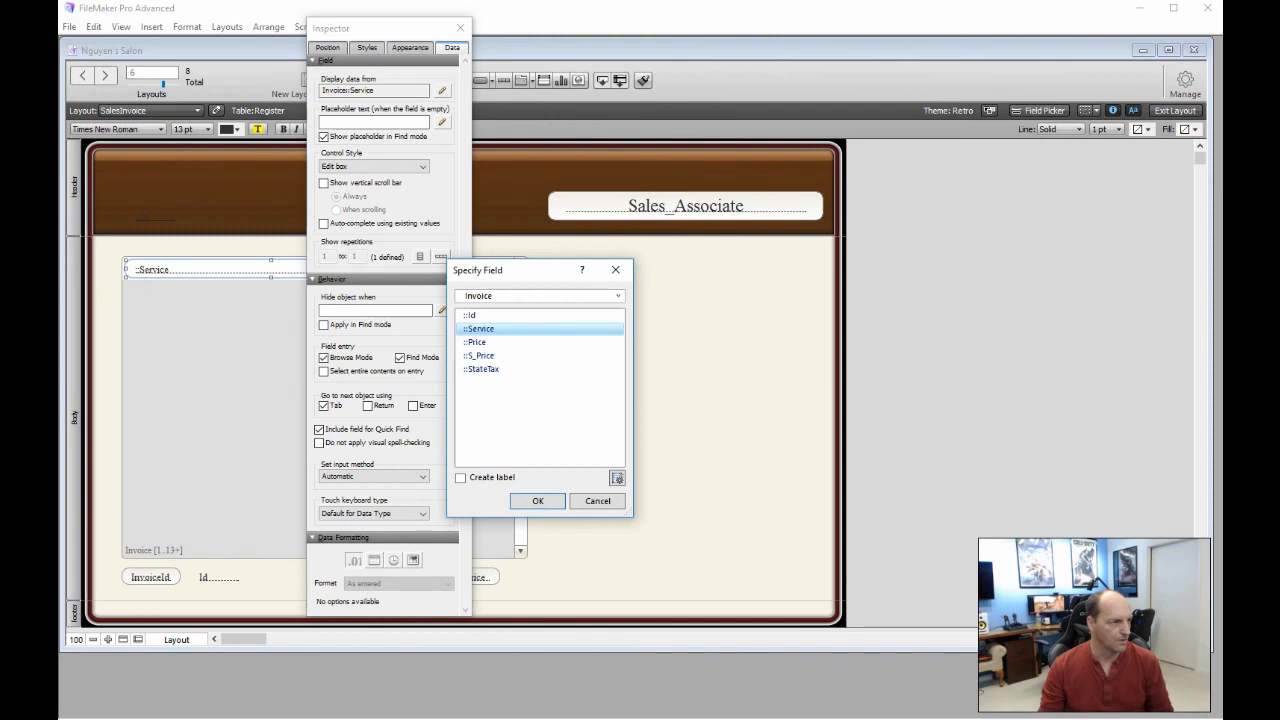
{"action": "left_click", "coordinate": [615, 270]}
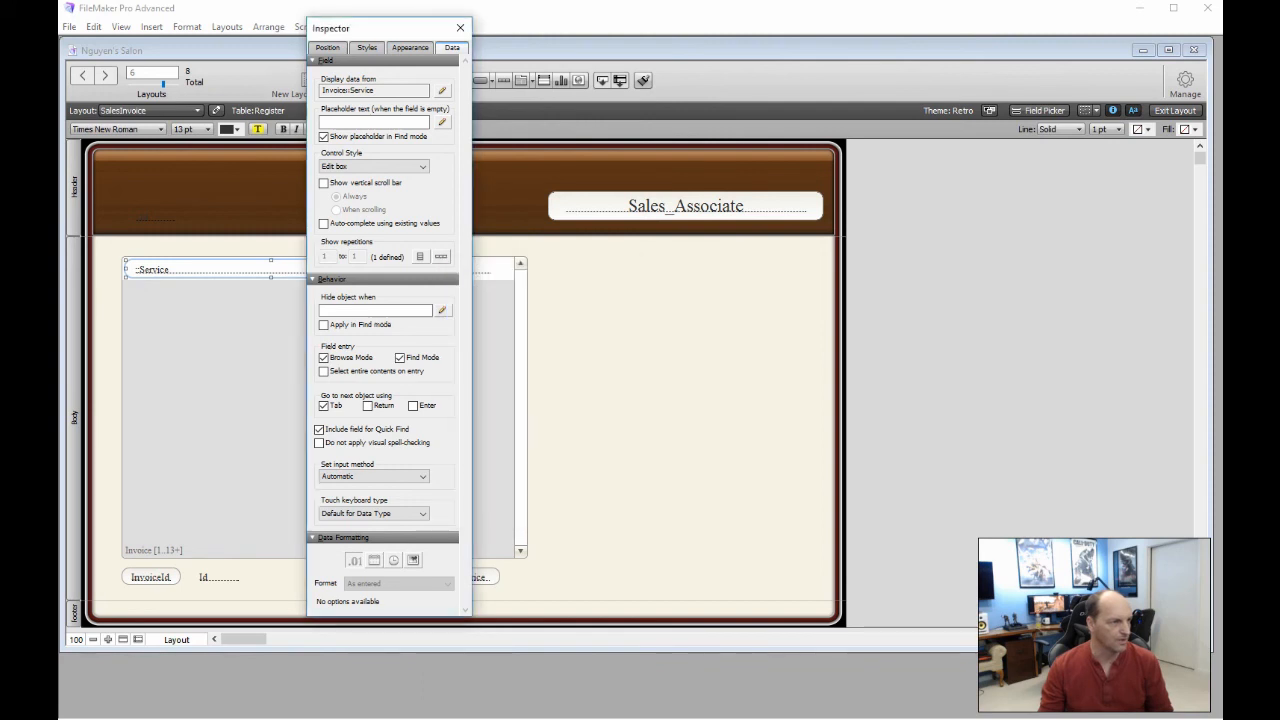
{"action": "double_click", "coordinate": [509, 366]}
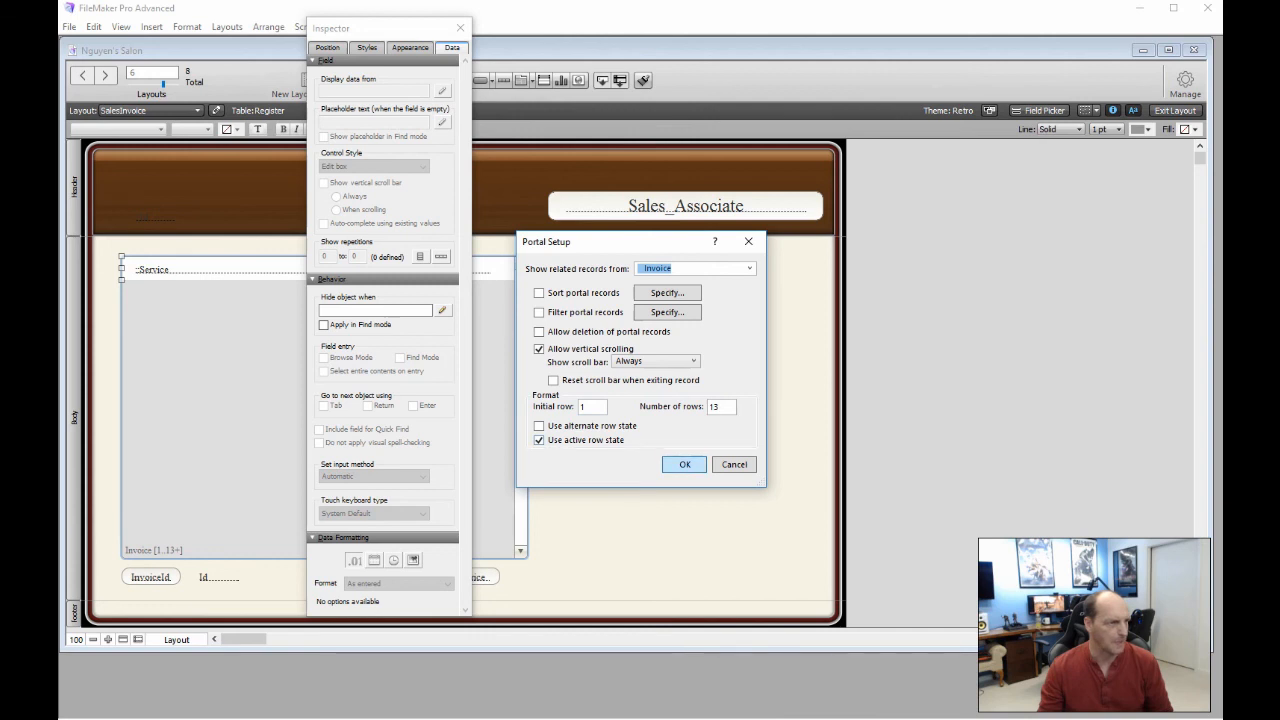
{"action": "left_click", "coordinate": [682, 466]}
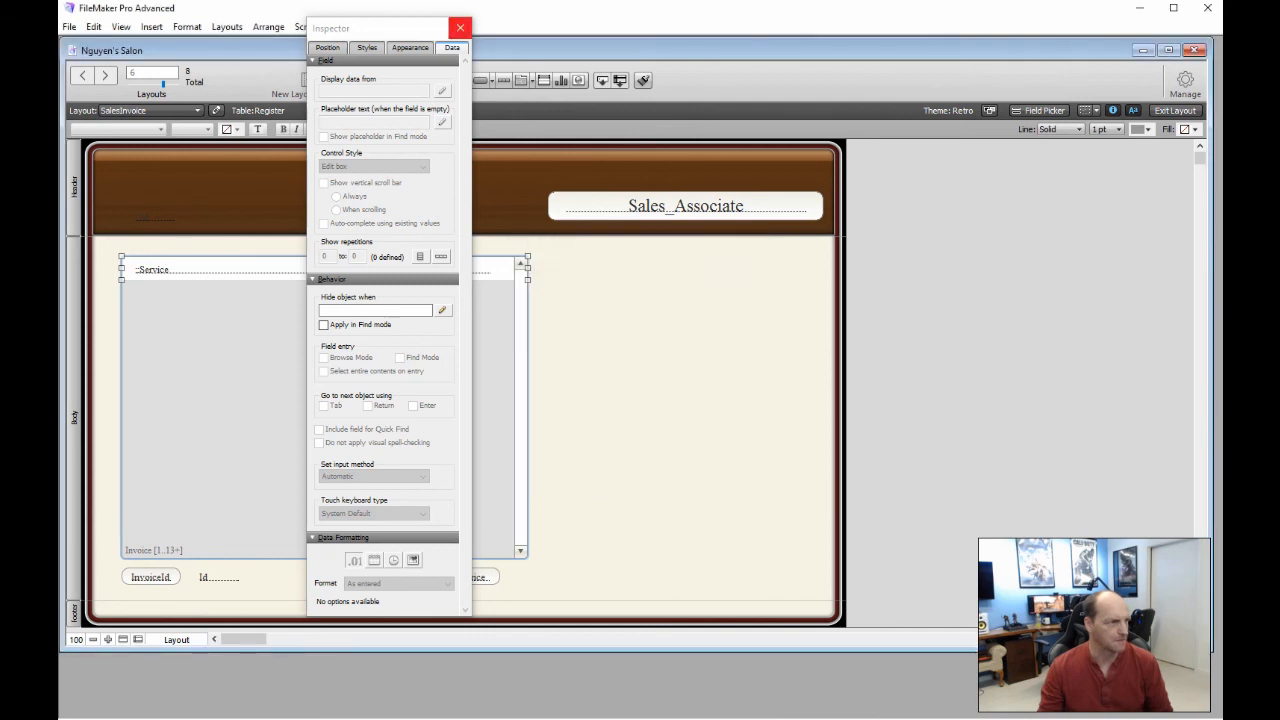
{"action": "left_click", "coordinate": [460, 27]}
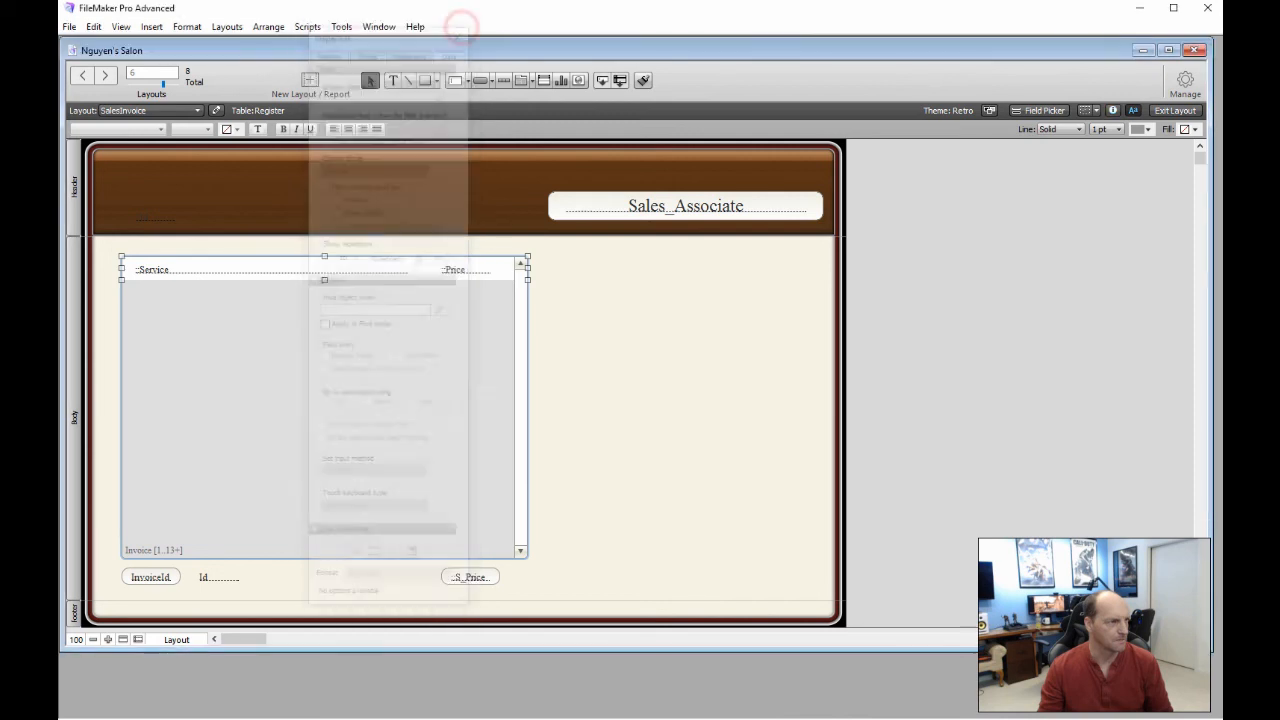
{"action": "left_click", "coordinate": [597, 386]}
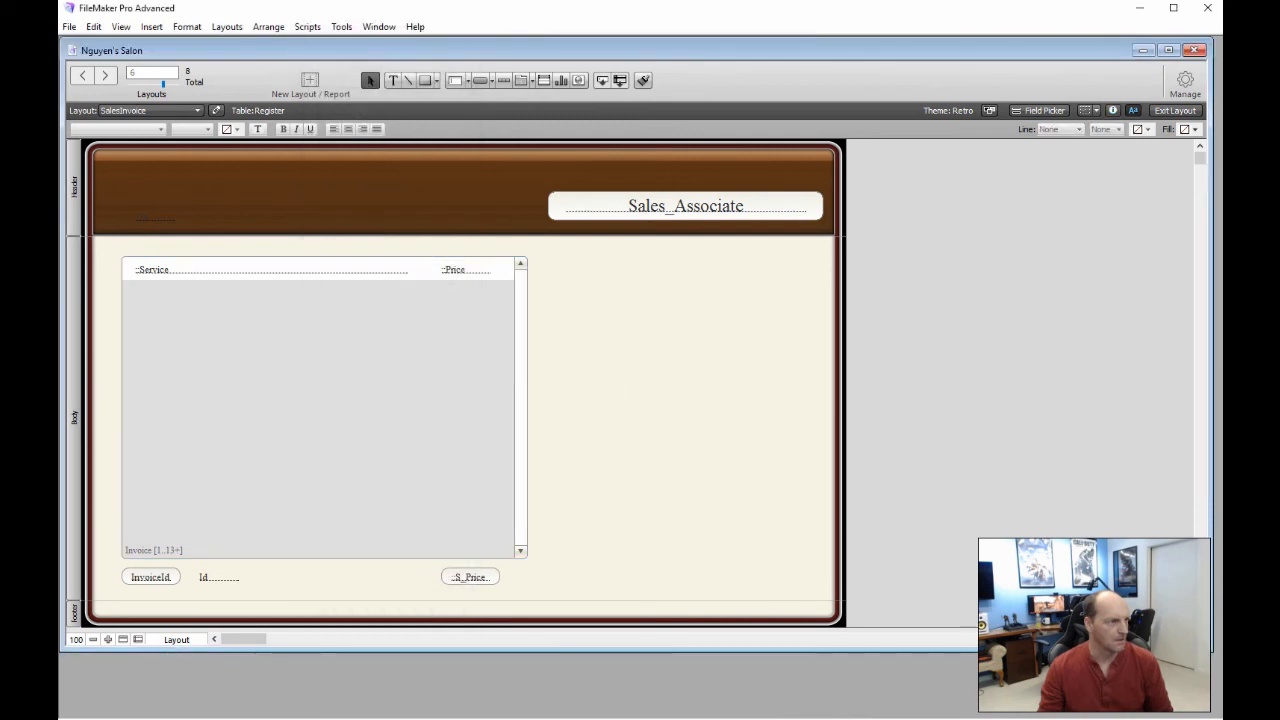
Look over the Register layout's fields and return to SalesInvoice
{"action": "left_click", "coordinate": [82, 75]}
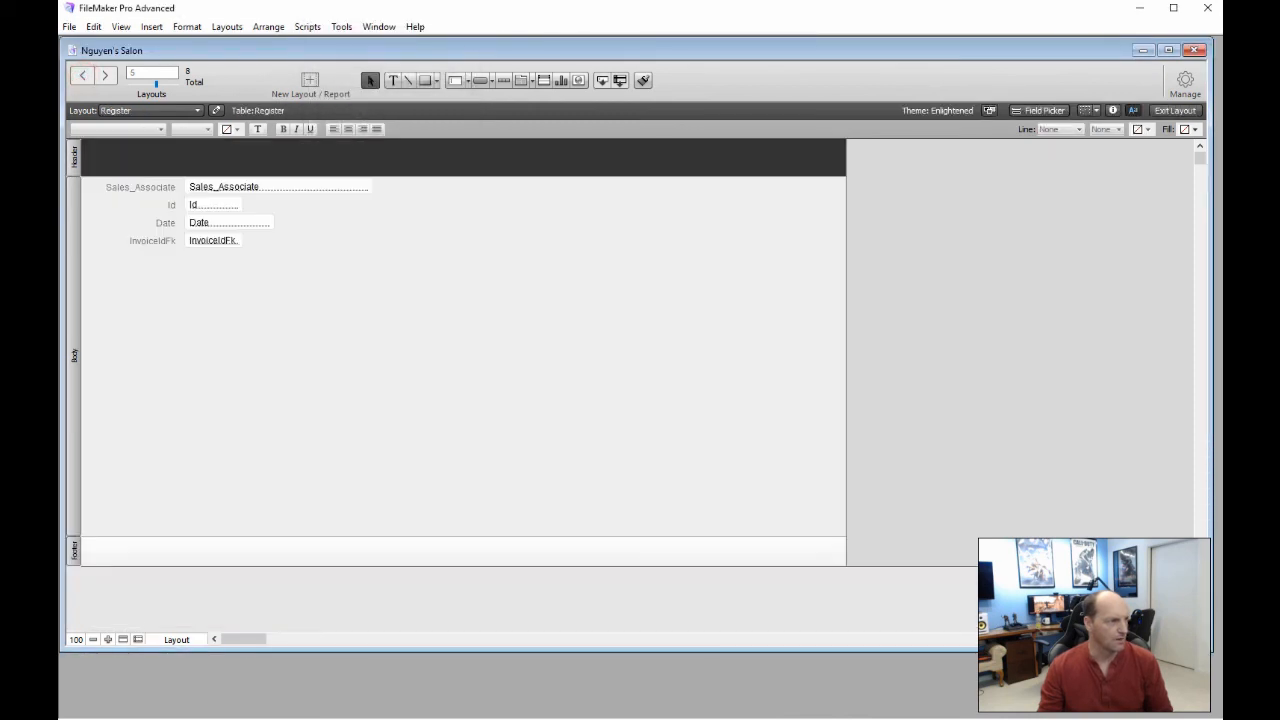
{"action": "left_click", "coordinate": [104, 75]}
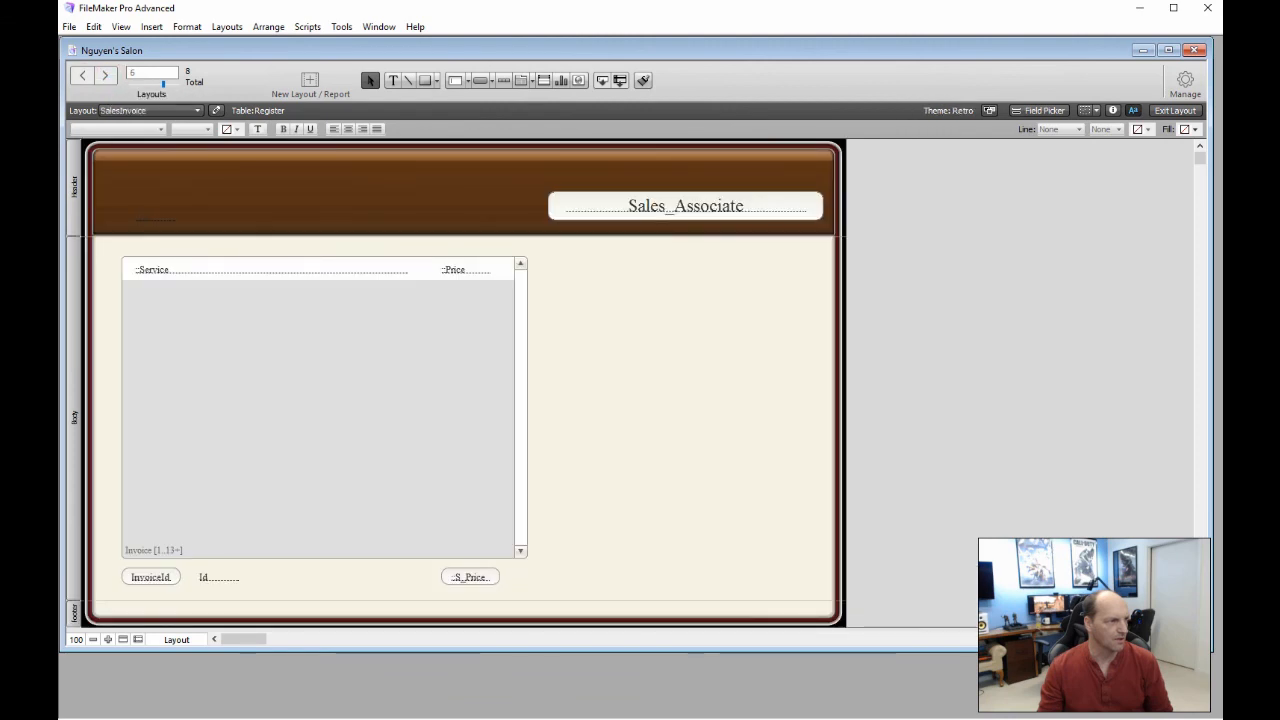
{"action": "left_click", "coordinate": [82, 75]}
{"action": "left_click", "coordinate": [104, 75]}
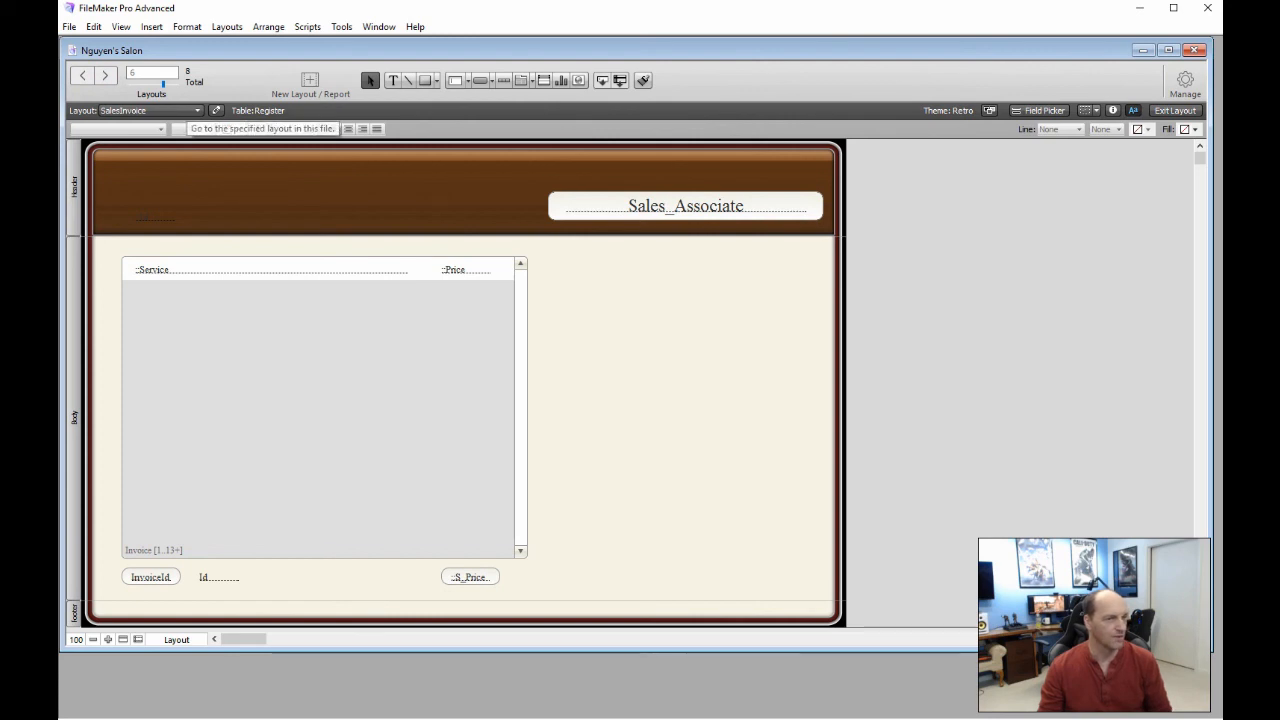
In Browse mode, step through invoice records 4 to 6
{"action": "left_click", "coordinate": [1175, 110]}
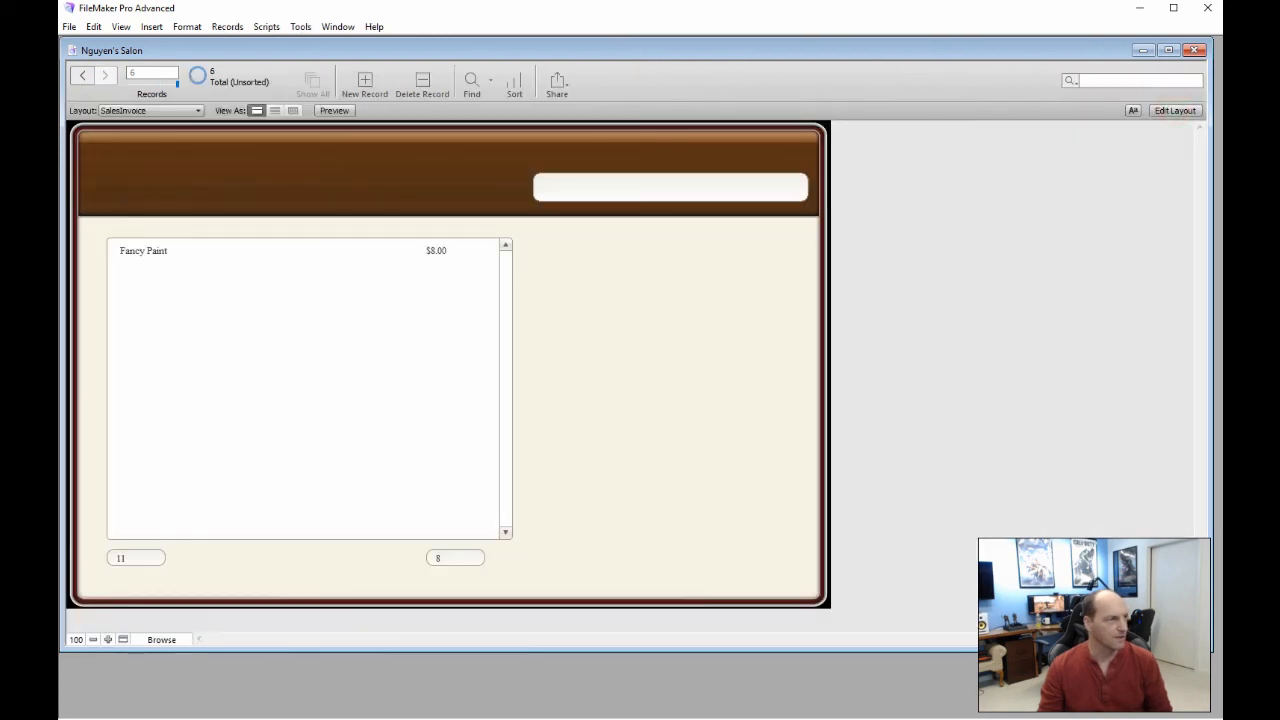
{"action": "left_click", "coordinate": [82, 75]}
{"action": "left_click", "coordinate": [82, 75]}
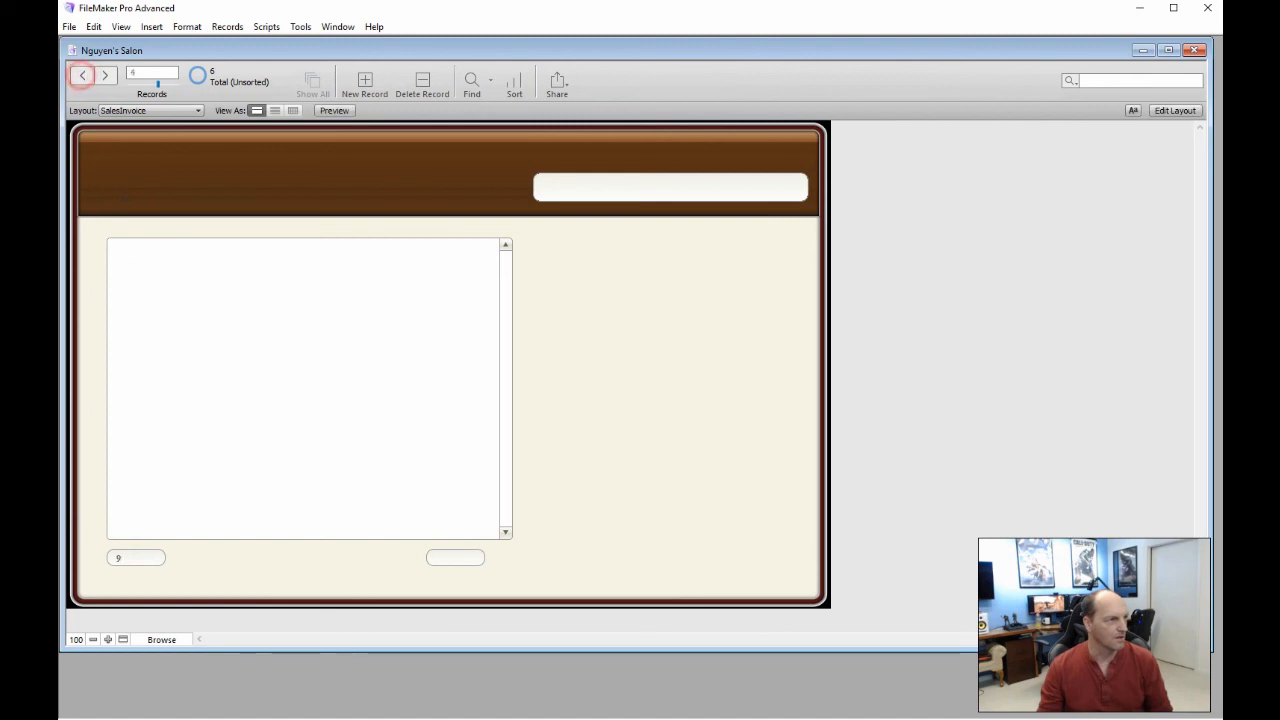
{"action": "left_click", "coordinate": [104, 75]}
{"action": "left_click", "coordinate": [104, 75]}
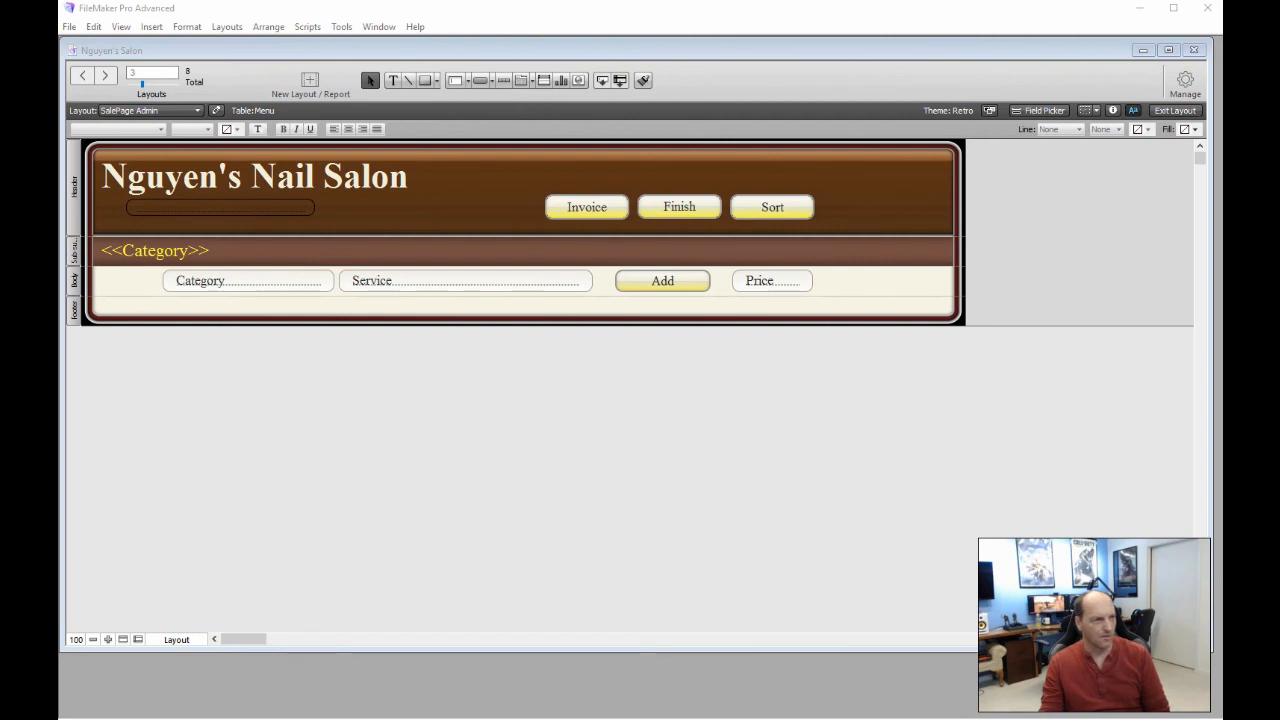
Delete the New Record/Request step from AddService and save the script
{"action": "double_click", "coordinate": [675, 281]}
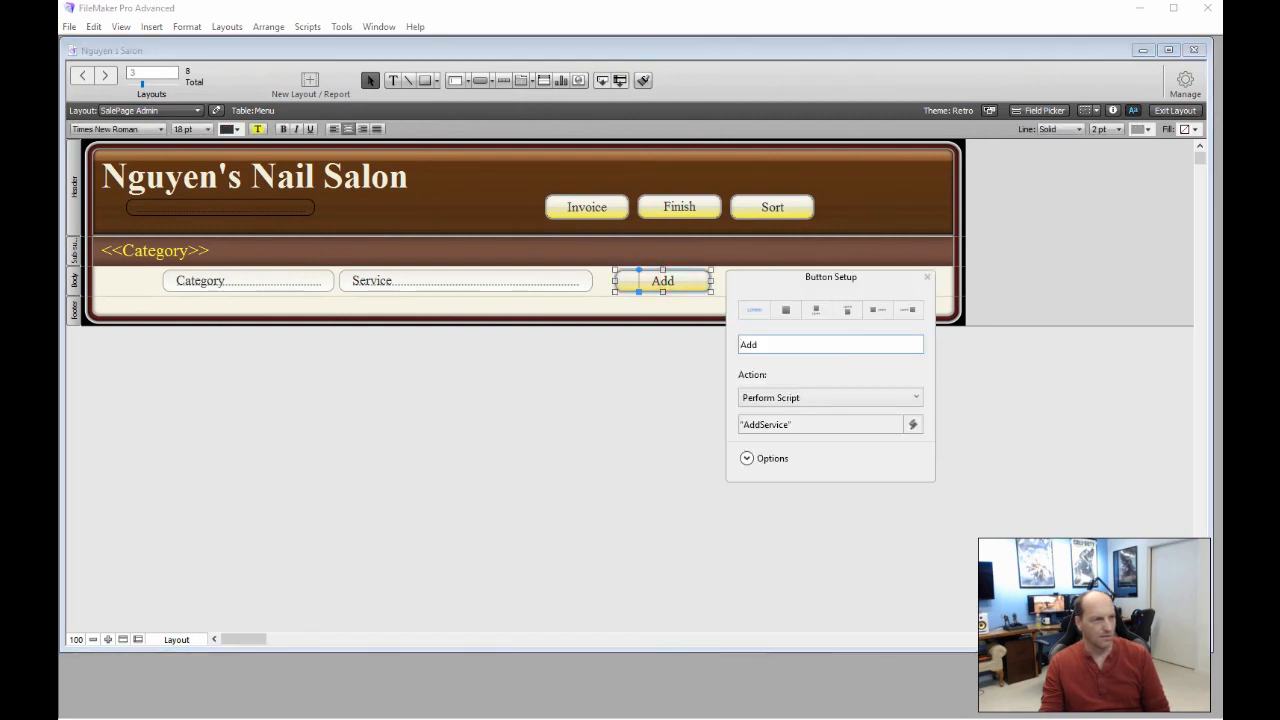
{"action": "left_click", "coordinate": [768, 425]}
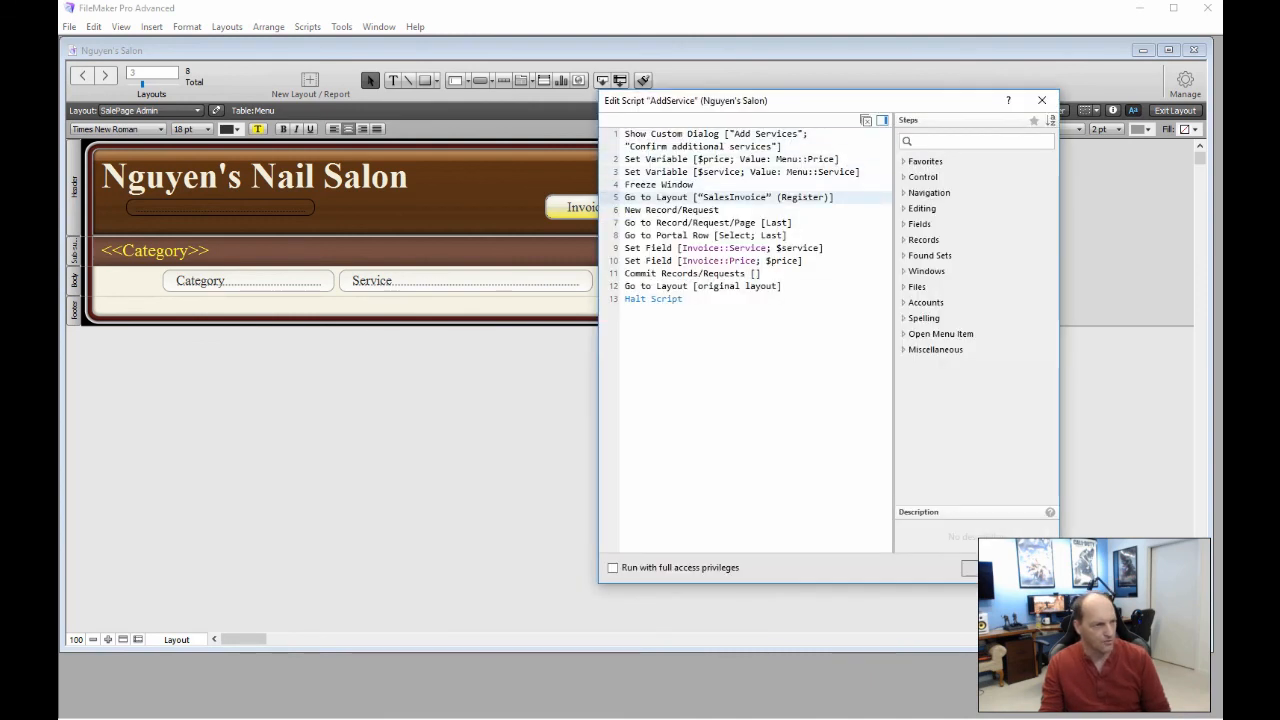
{"action": "left_click", "coordinate": [672, 210]}
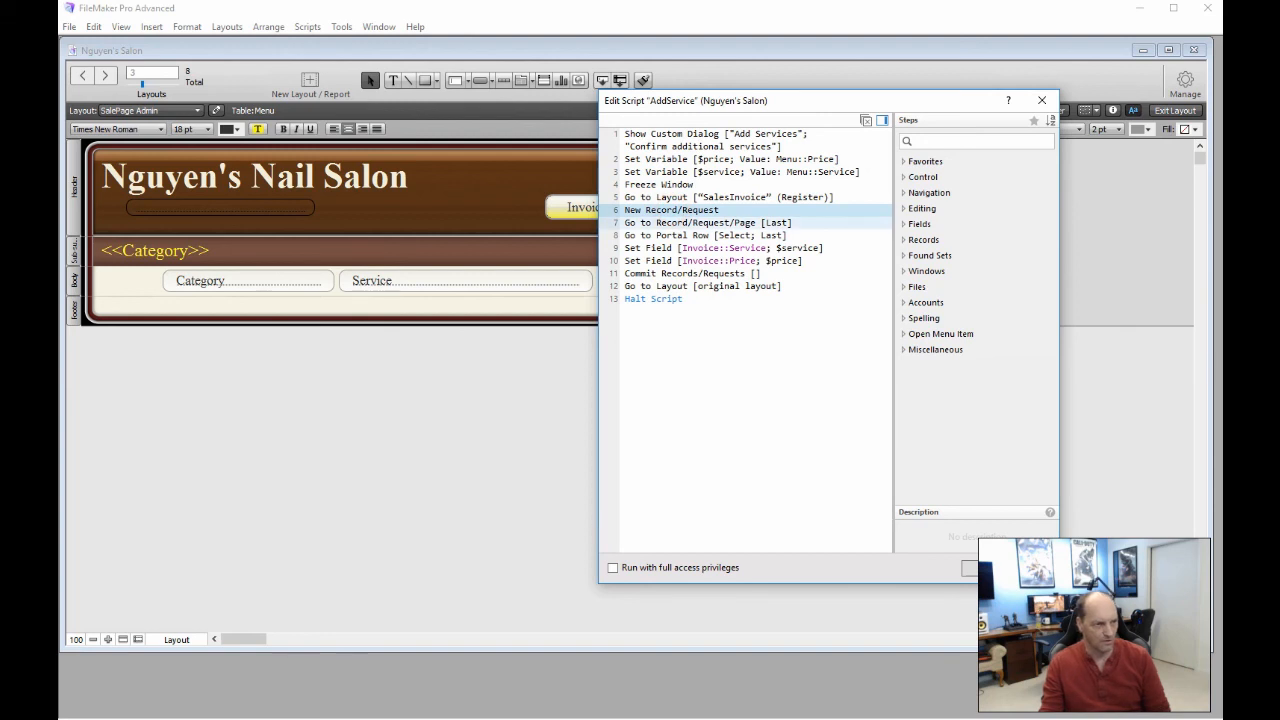
{"action": "key", "text": "Delete"}
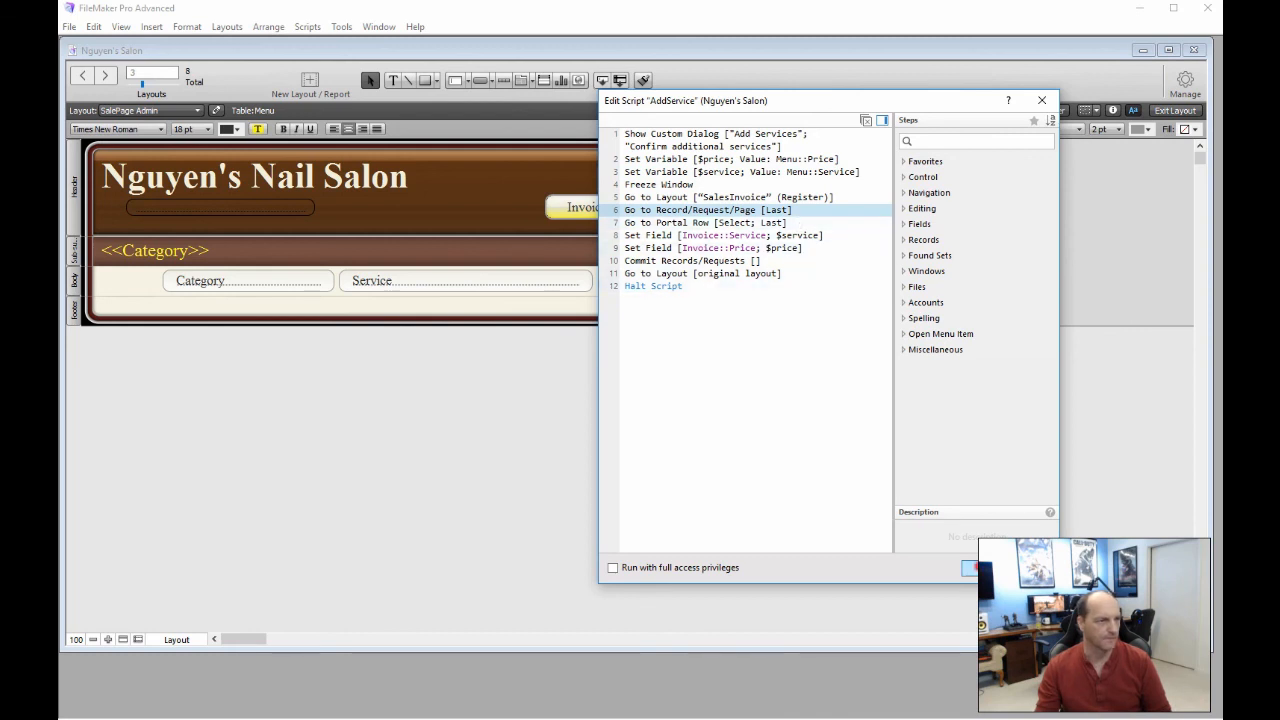
{"action": "left_click", "coordinate": [978, 568]}
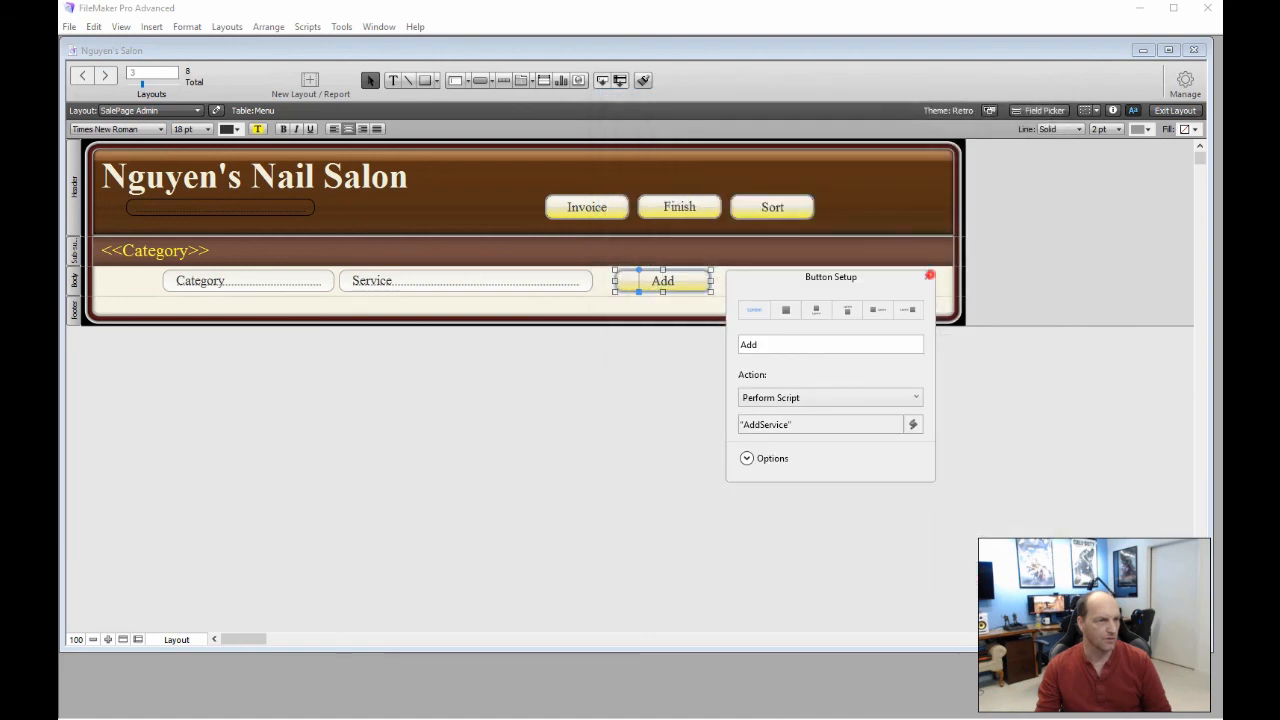
{"action": "left_click", "coordinate": [930, 274]}
Test-add Fancy Paint, Neck Rub and Lip to the invoice, confirming each
{"action": "left_click", "coordinate": [1175, 111]}
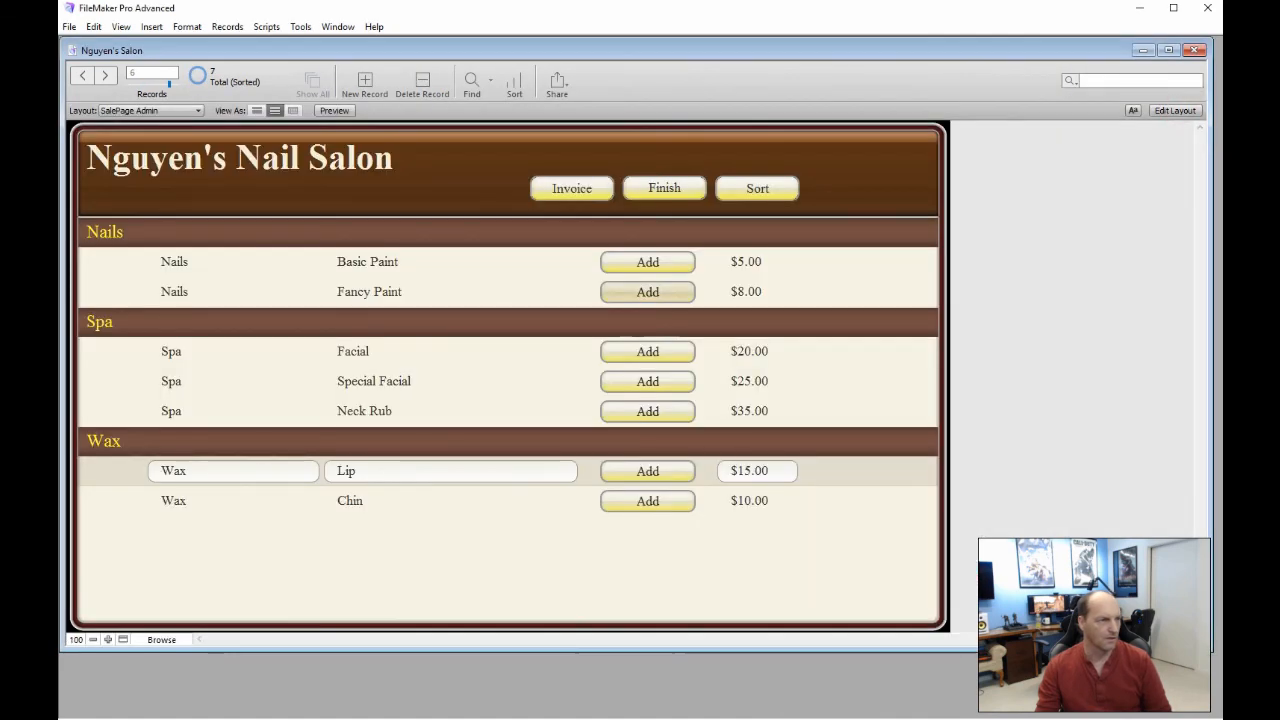
{"action": "left_click", "coordinate": [676, 290]}
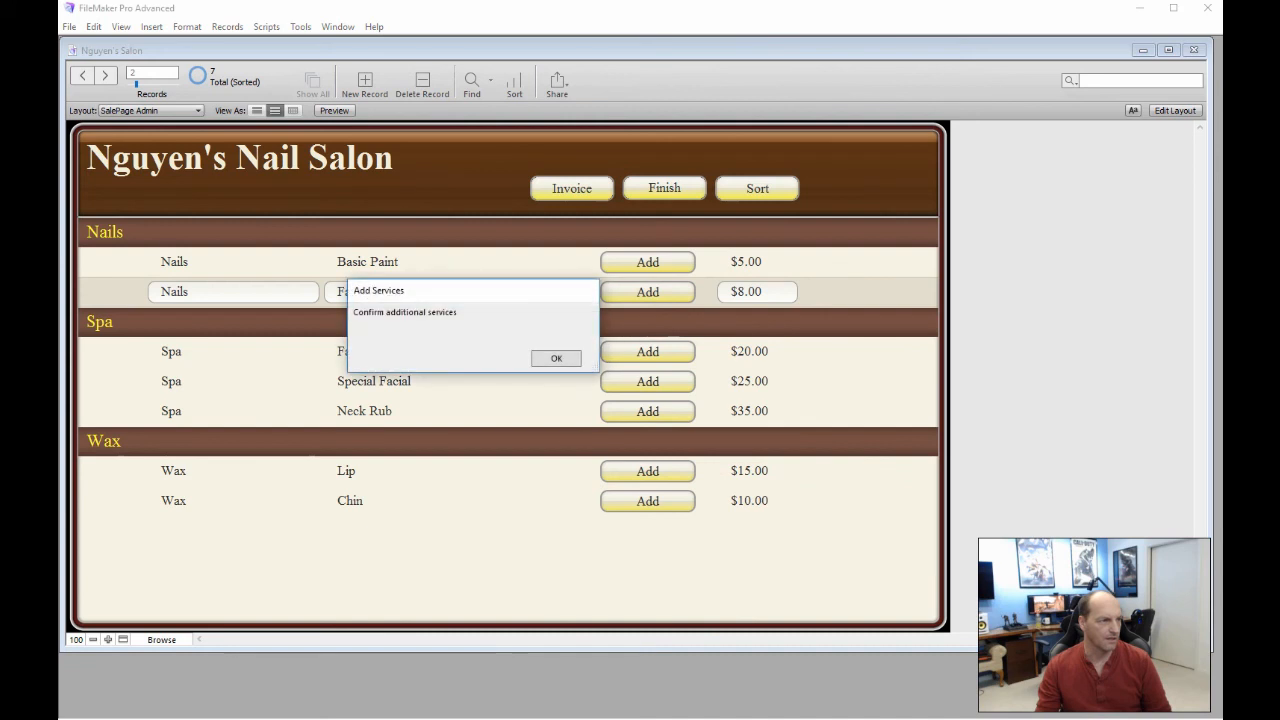
{"action": "left_click", "coordinate": [556, 358]}
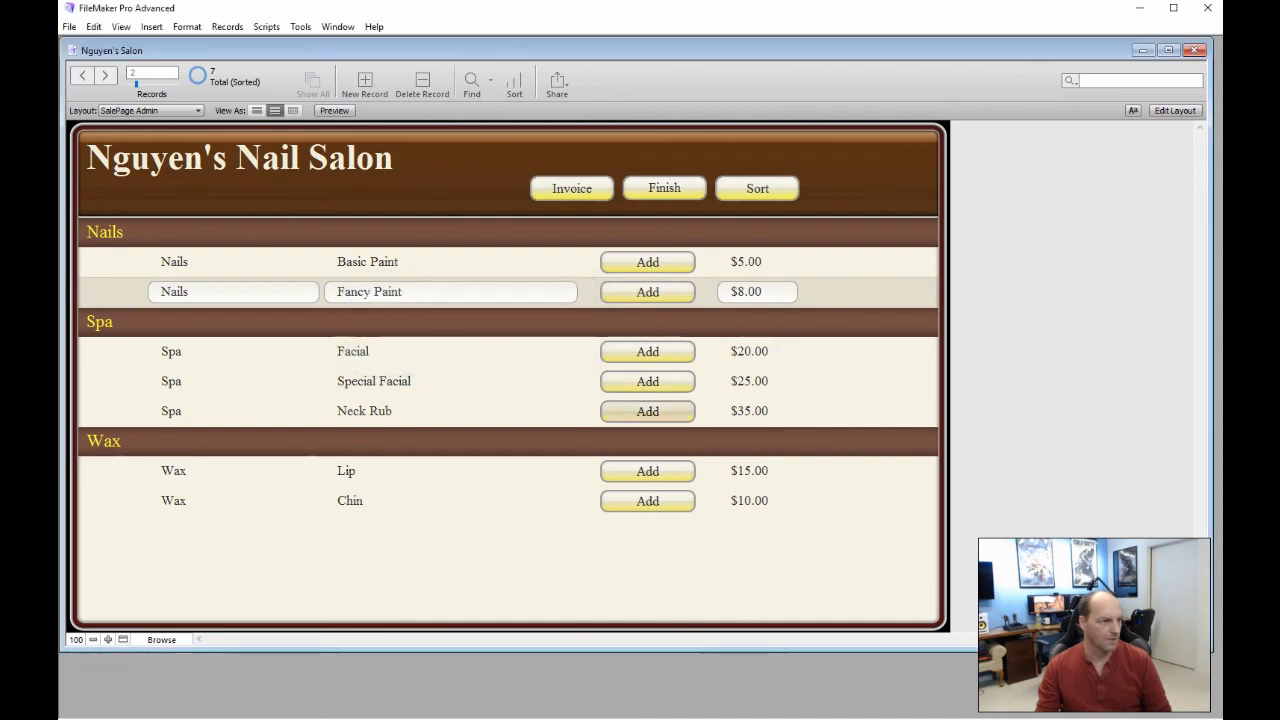
{"action": "left_click", "coordinate": [647, 410]}
{"action": "left_click", "coordinate": [565, 358]}
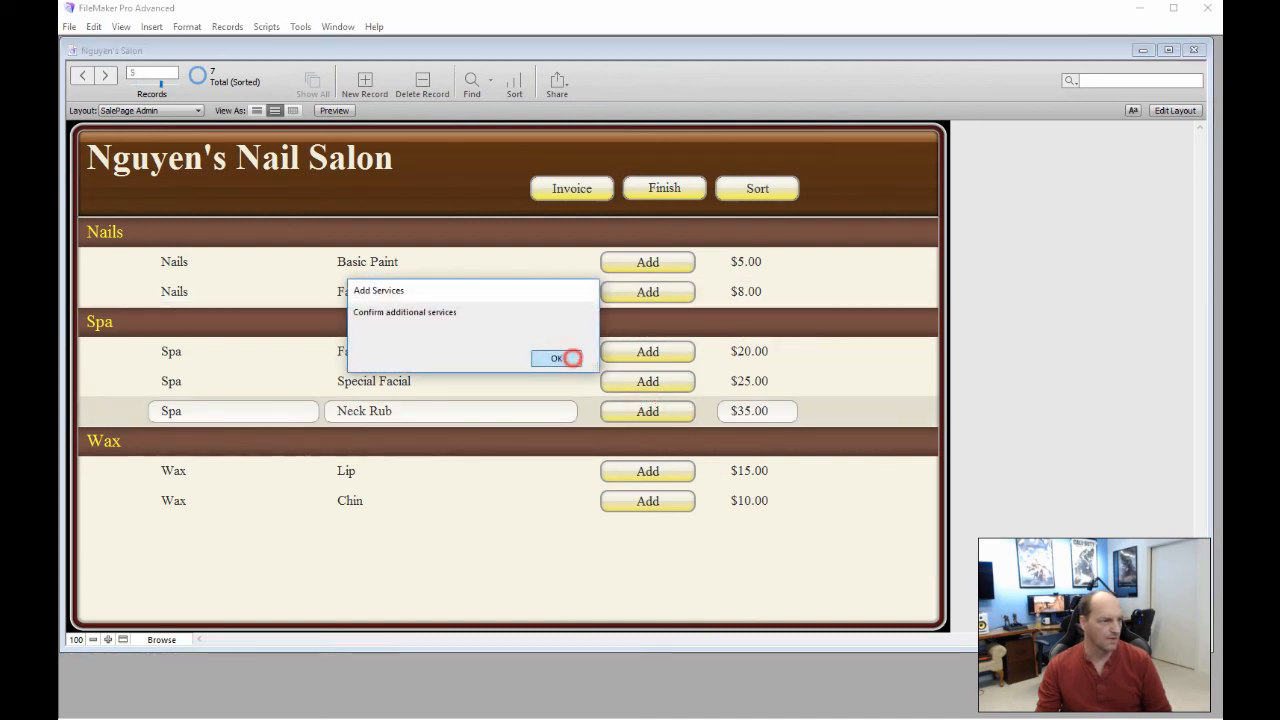
{"action": "left_click", "coordinate": [617, 472]}
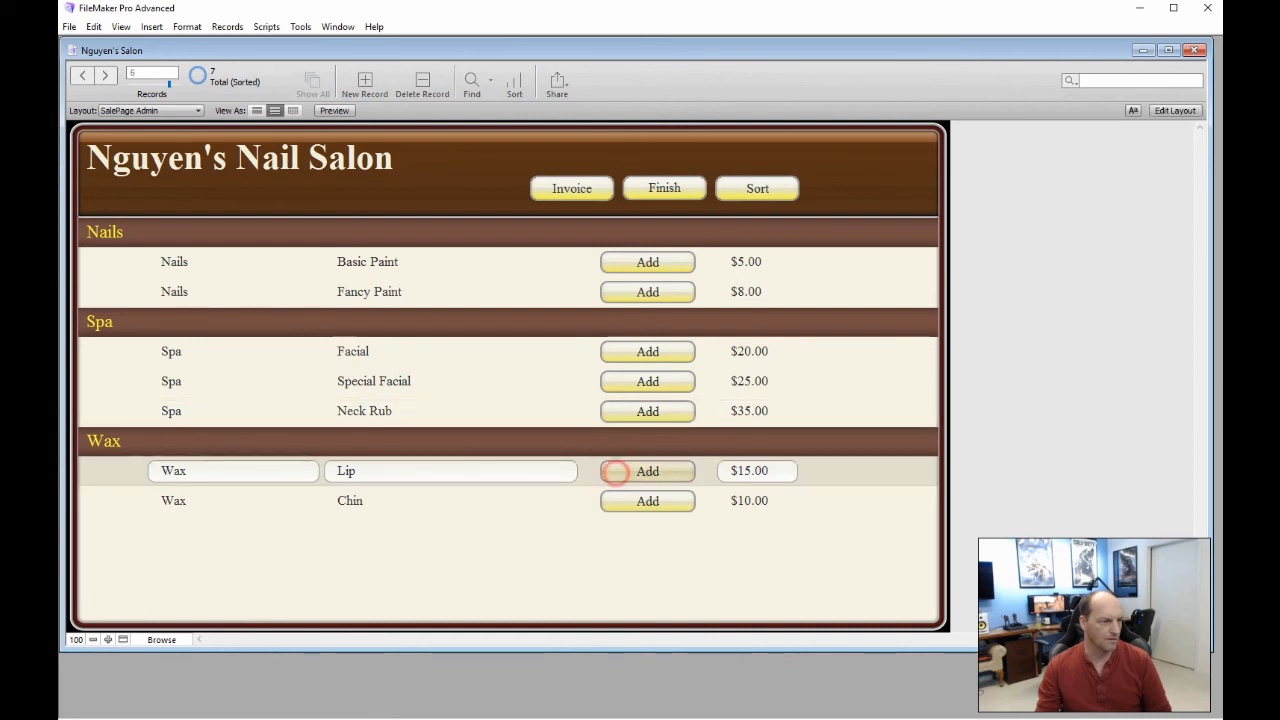
{"action": "left_click", "coordinate": [556, 358]}
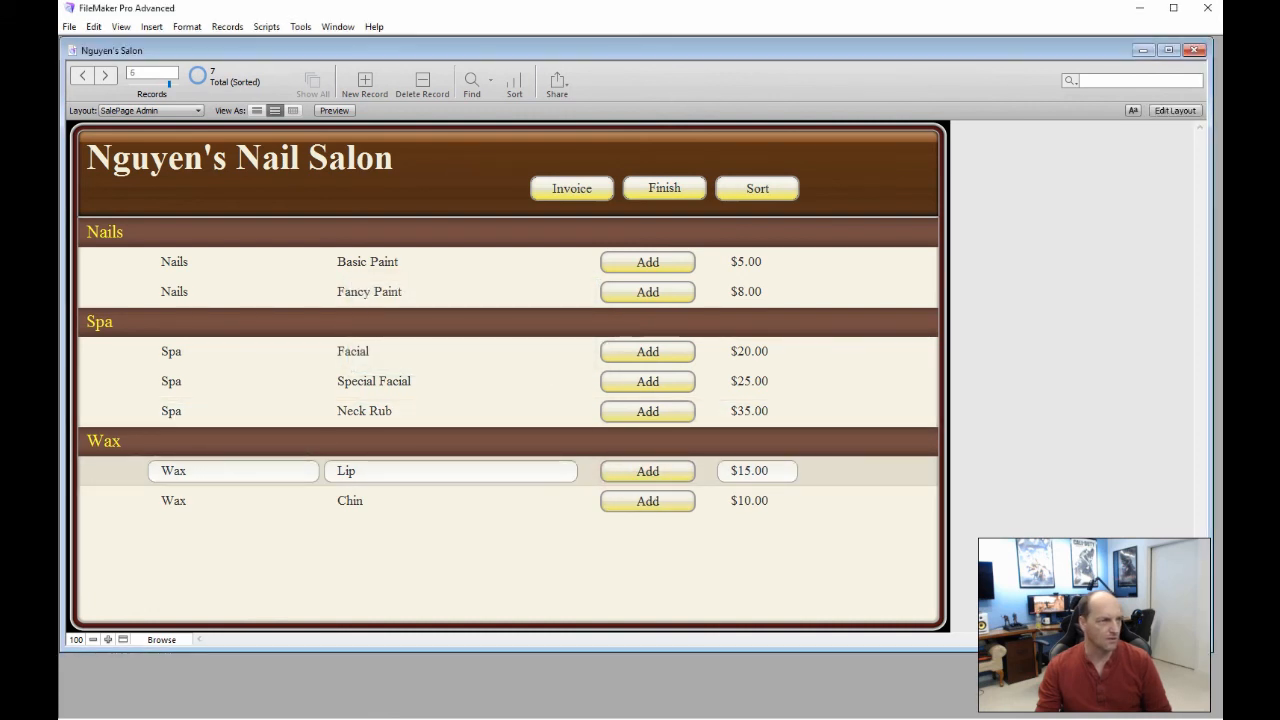
Create a new blank invoice record on the SalesInvoice layout
{"action": "left_click", "coordinate": [196, 110]}
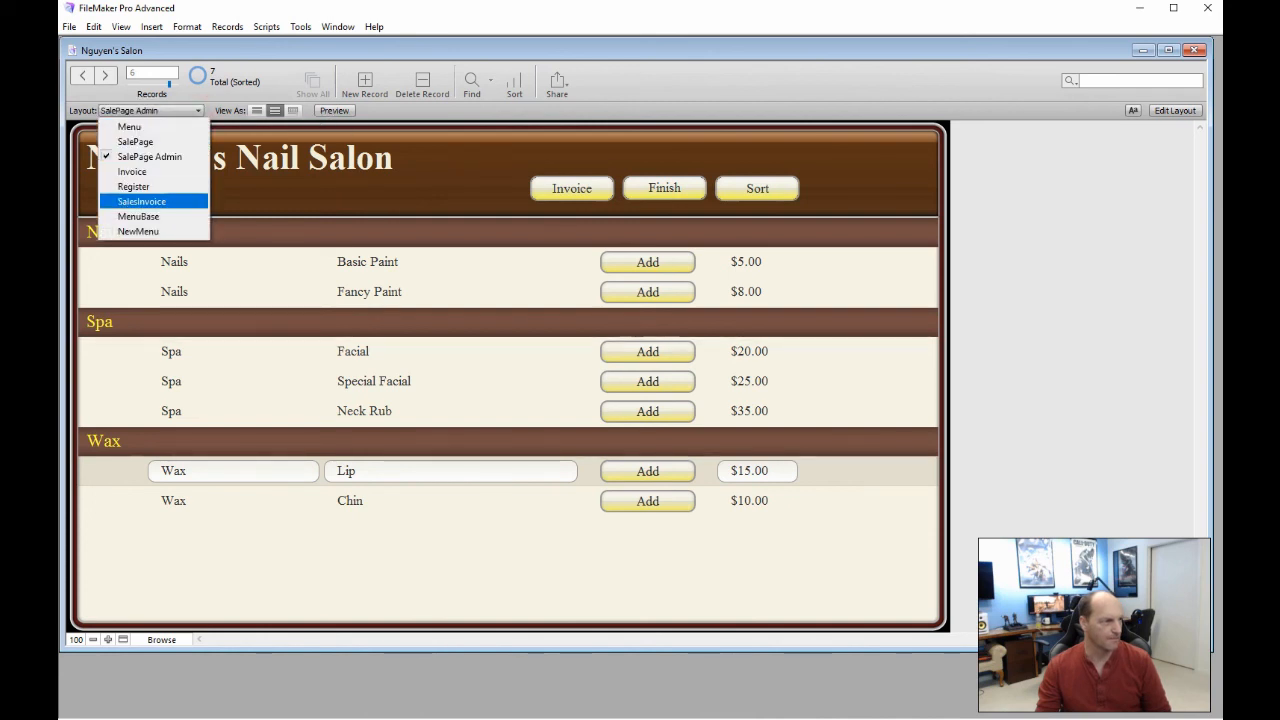
{"action": "left_click", "coordinate": [150, 201]}
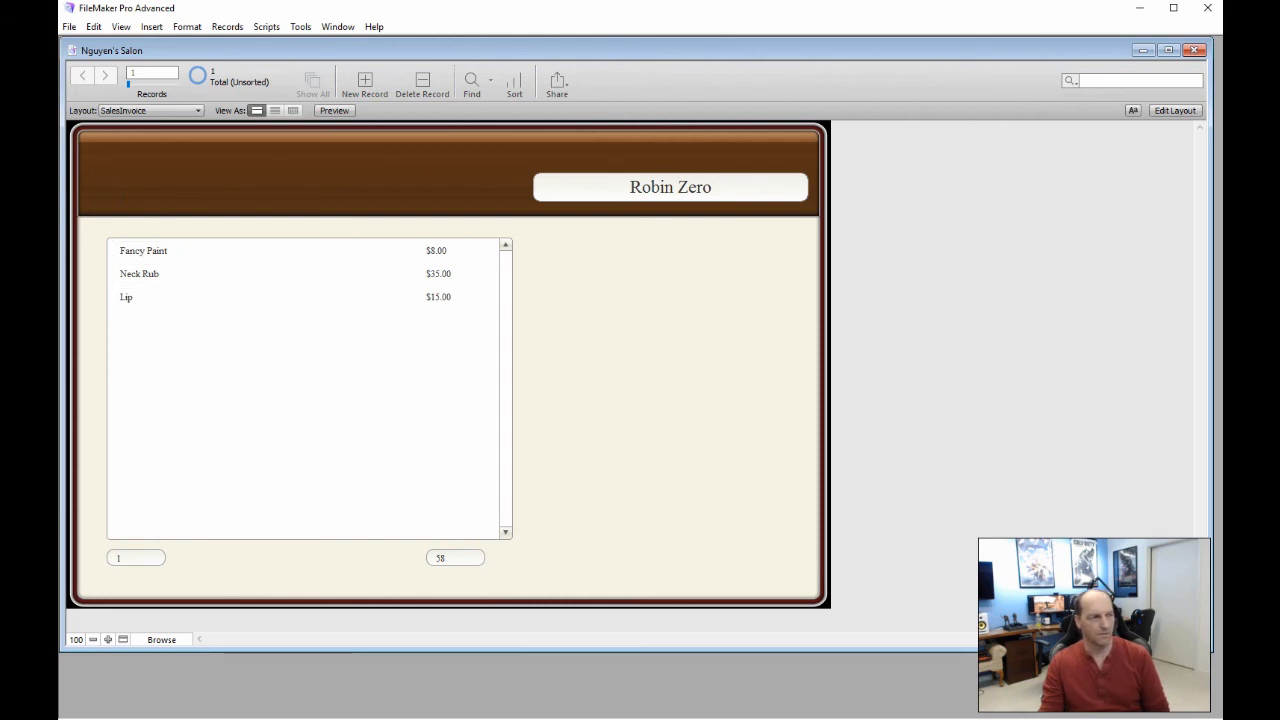
{"action": "left_click", "coordinate": [365, 80]}
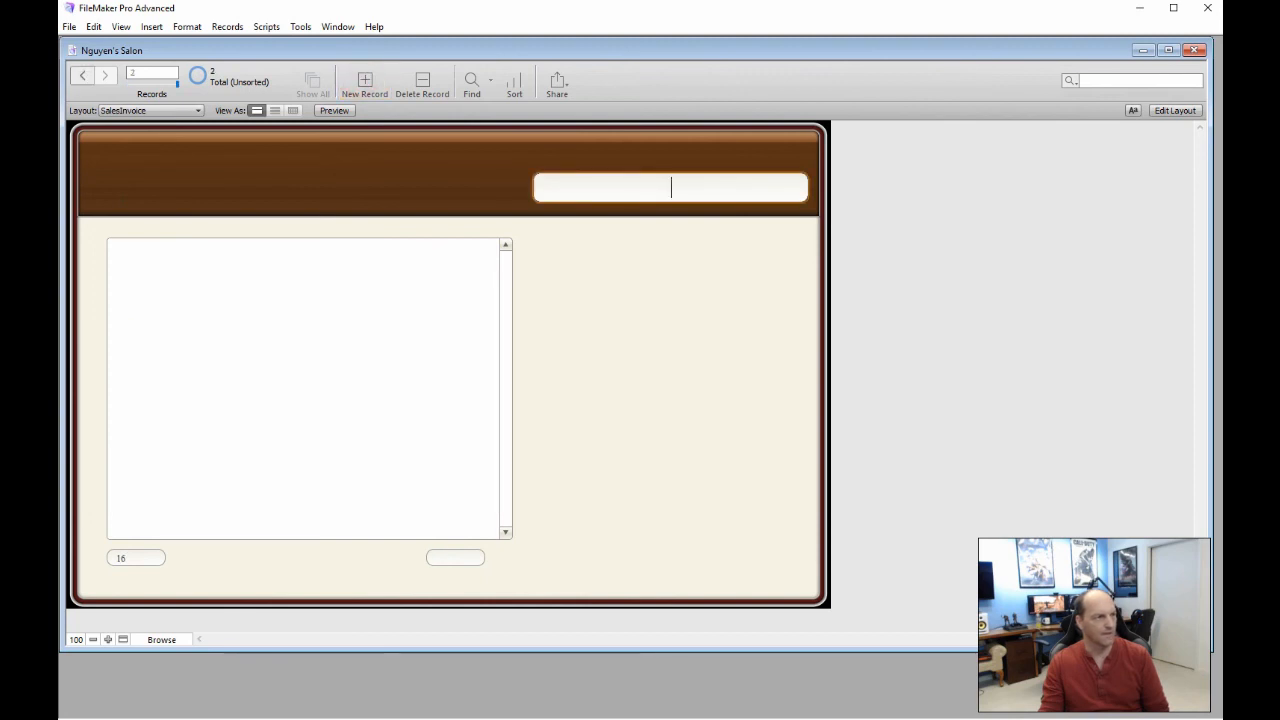
Return to SalePage Admin in Layout mode with Ctrl+L
{"action": "left_click", "coordinate": [198, 110]}
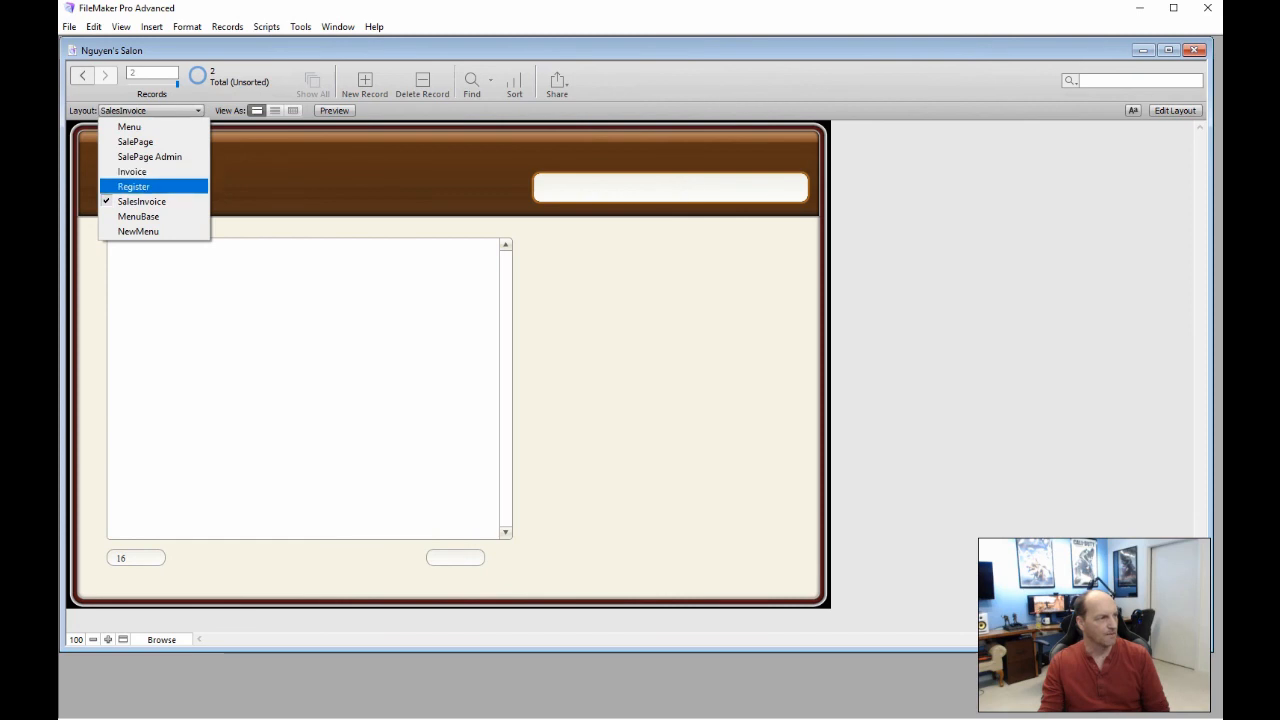
{"action": "left_click", "coordinate": [187, 157]}
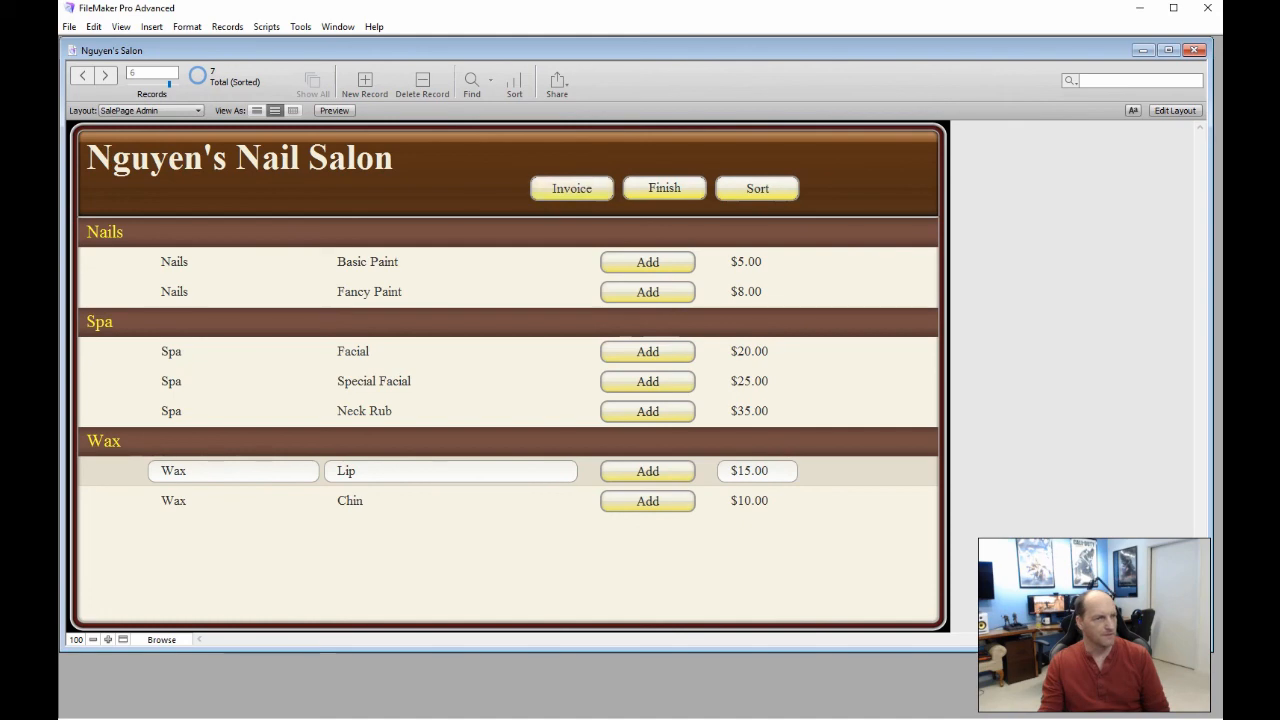
{"action": "key", "text": "ctrl+l"}
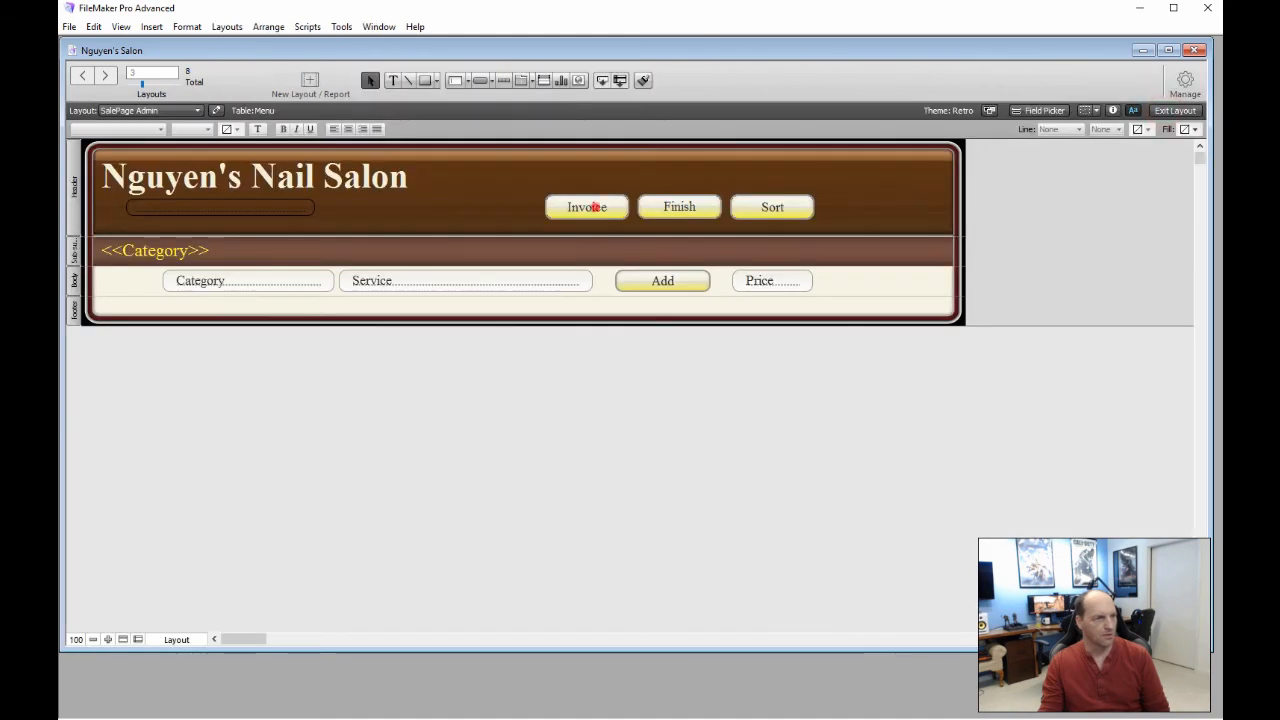
Make the Invoice button's Go to Layout step target SalesInvoice
{"action": "double_click", "coordinate": [594, 206]}
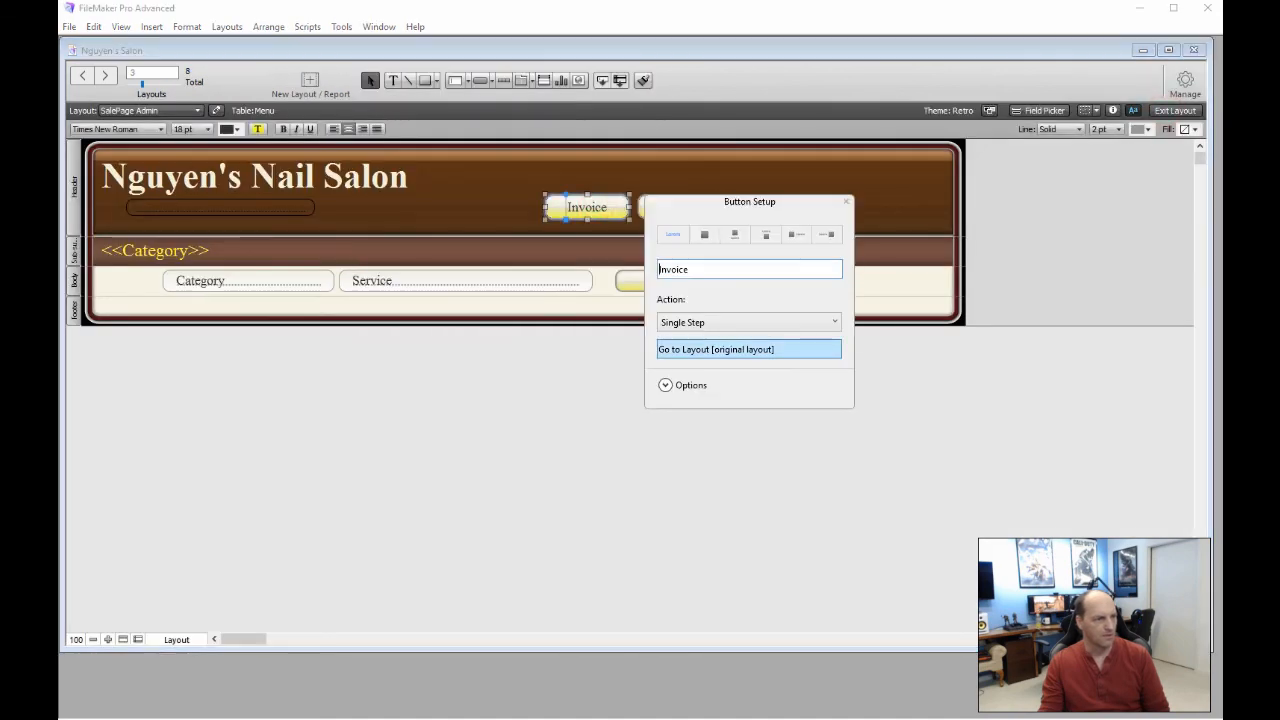
{"action": "left_click", "coordinate": [688, 349]}
{"action": "left_click", "coordinate": [723, 135]}
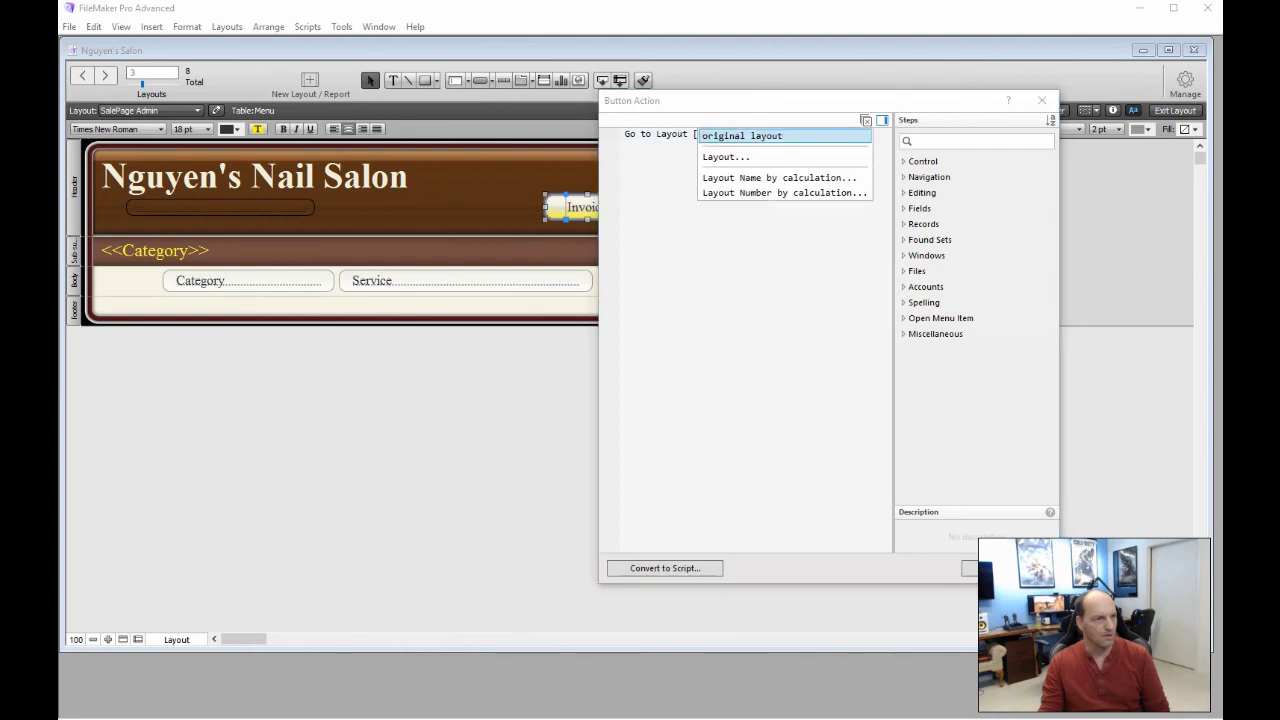
{"action": "left_click", "coordinate": [726, 157]}
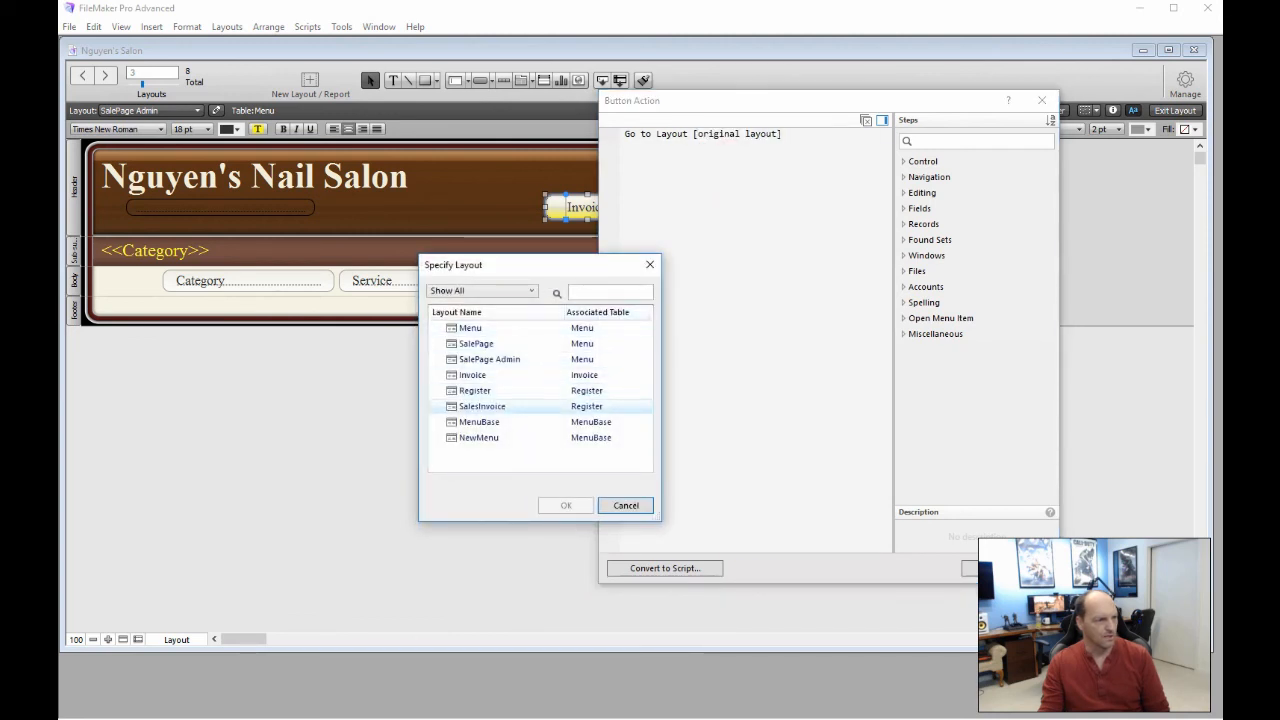
{"action": "double_click", "coordinate": [520, 406]}
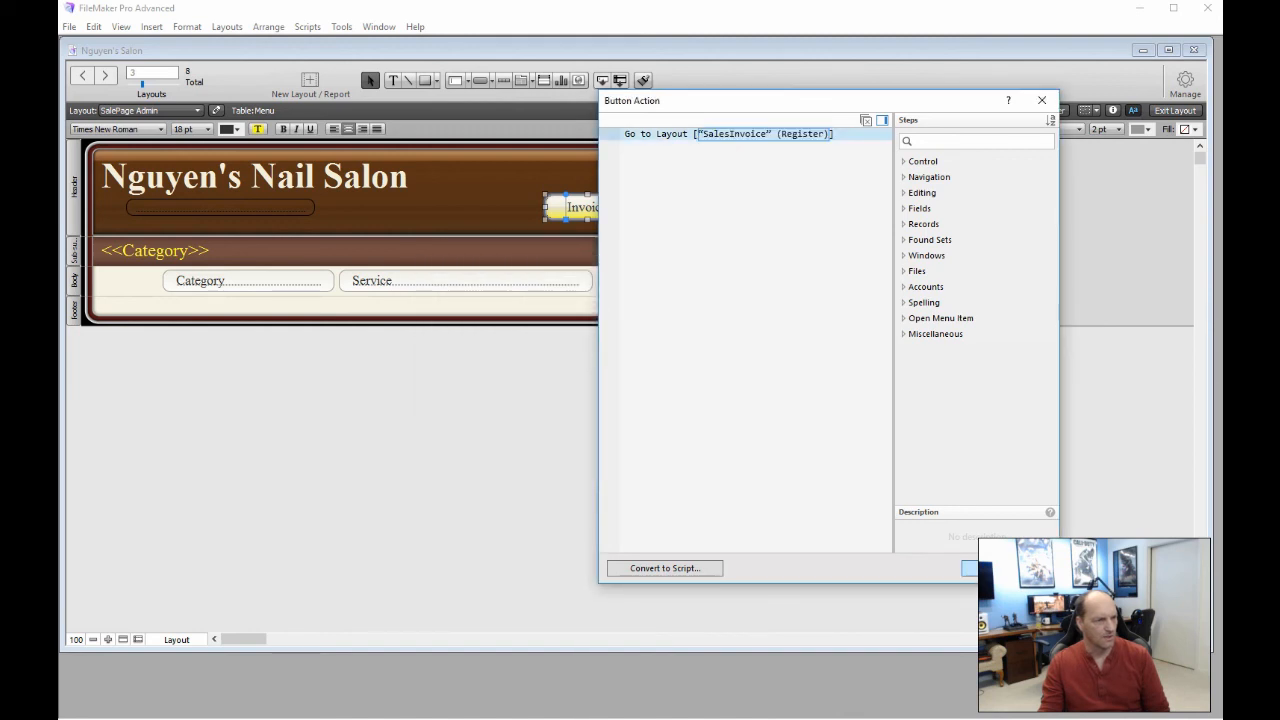
{"action": "left_click", "coordinate": [970, 568]}
{"action": "left_click", "coordinate": [580, 466]}
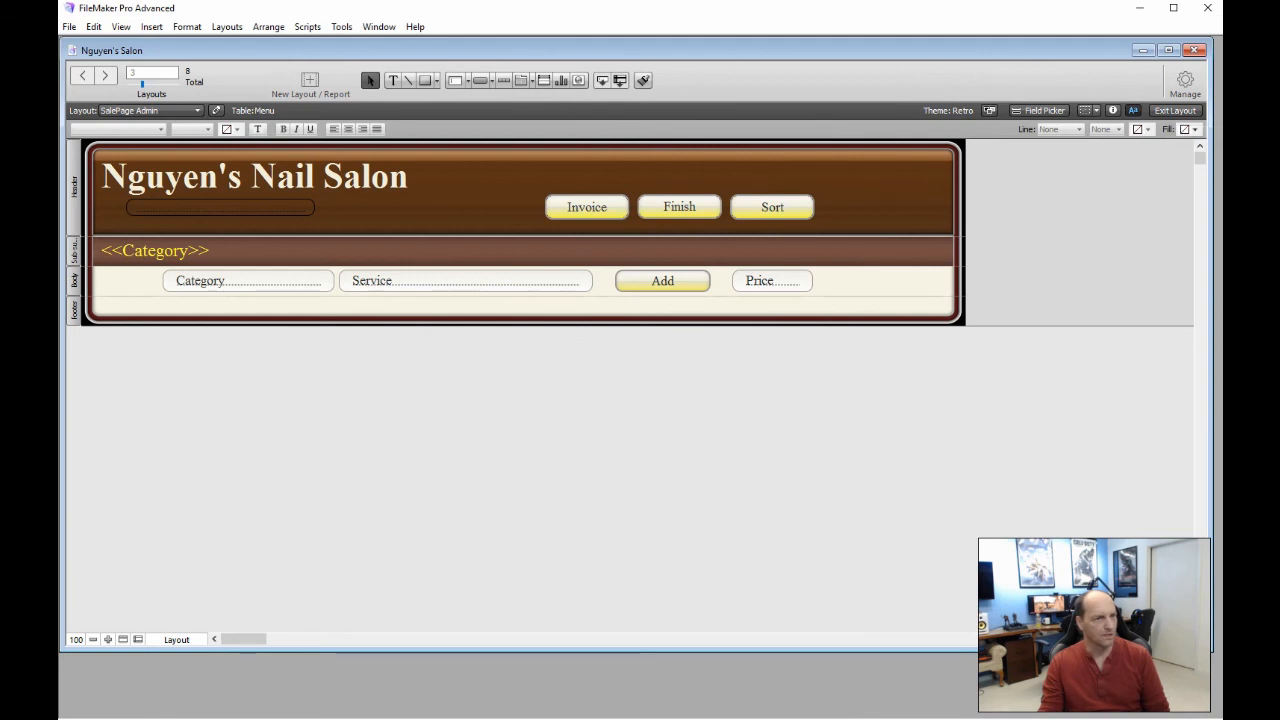
Review the AssociateSale script behind the first associate button in the Finish popover
{"action": "double_click", "coordinate": [679, 207]}
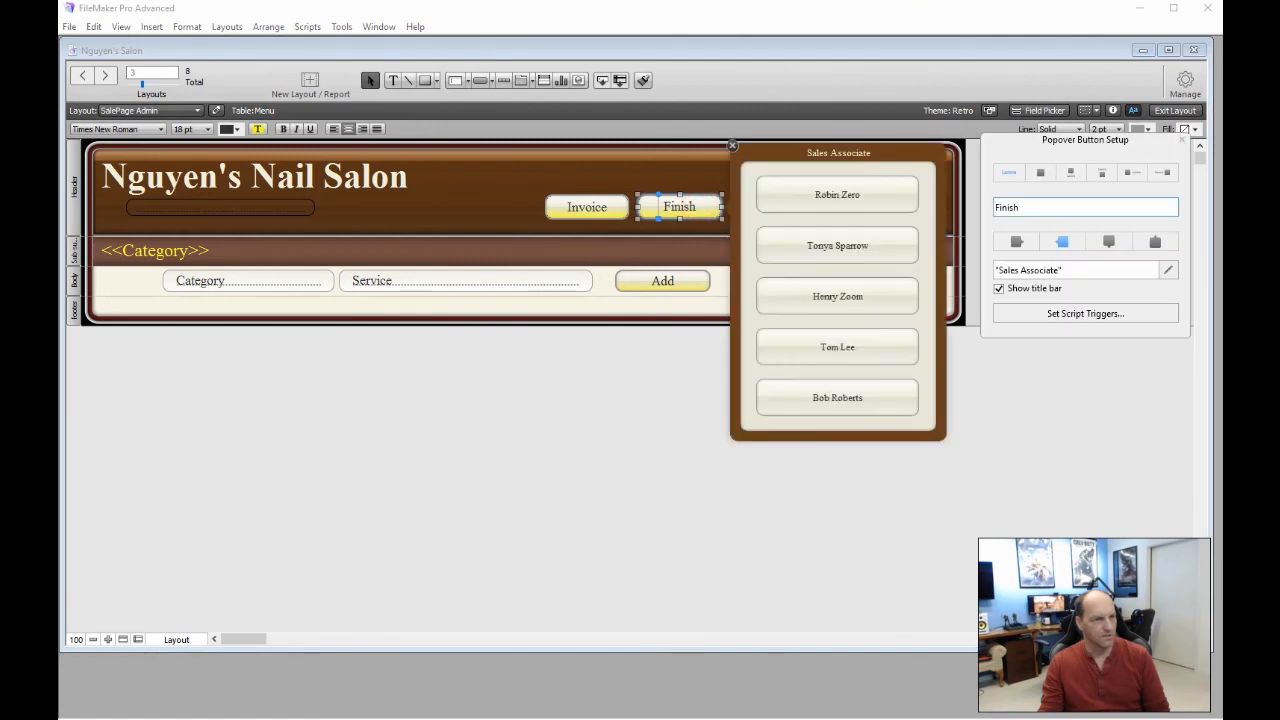
{"action": "double_click", "coordinate": [800, 197]}
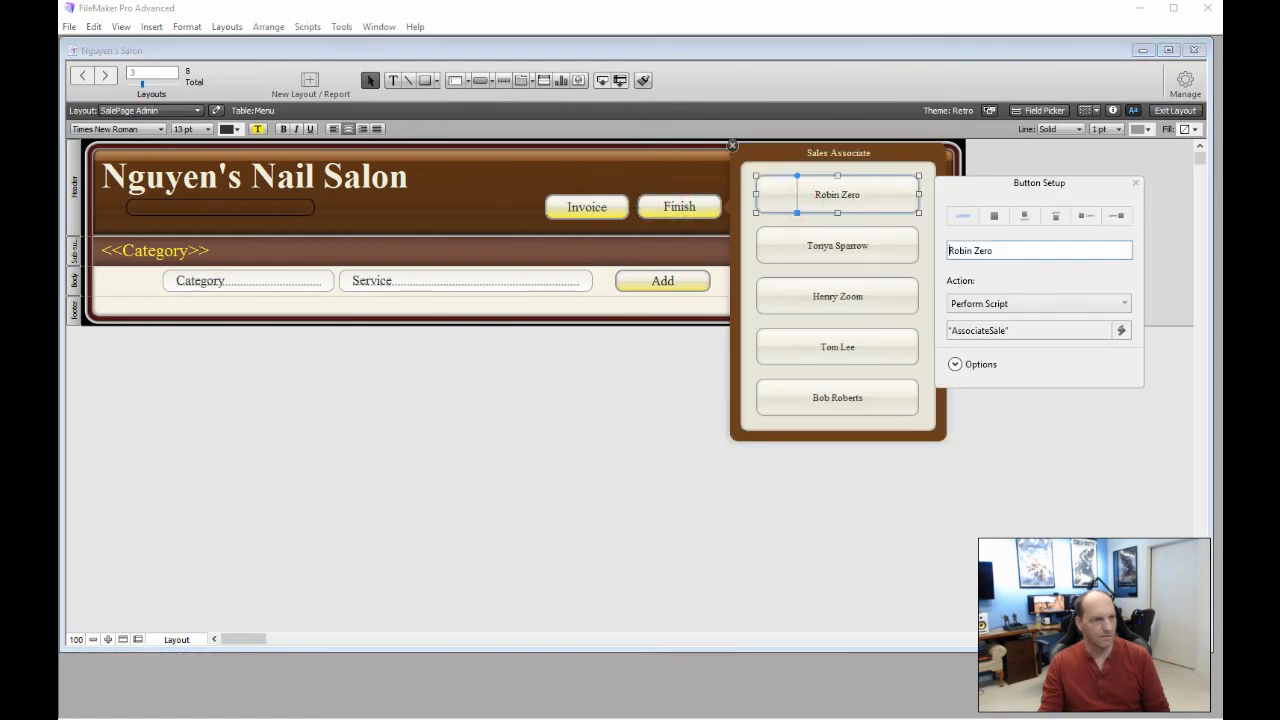
{"action": "left_click", "coordinate": [971, 330]}
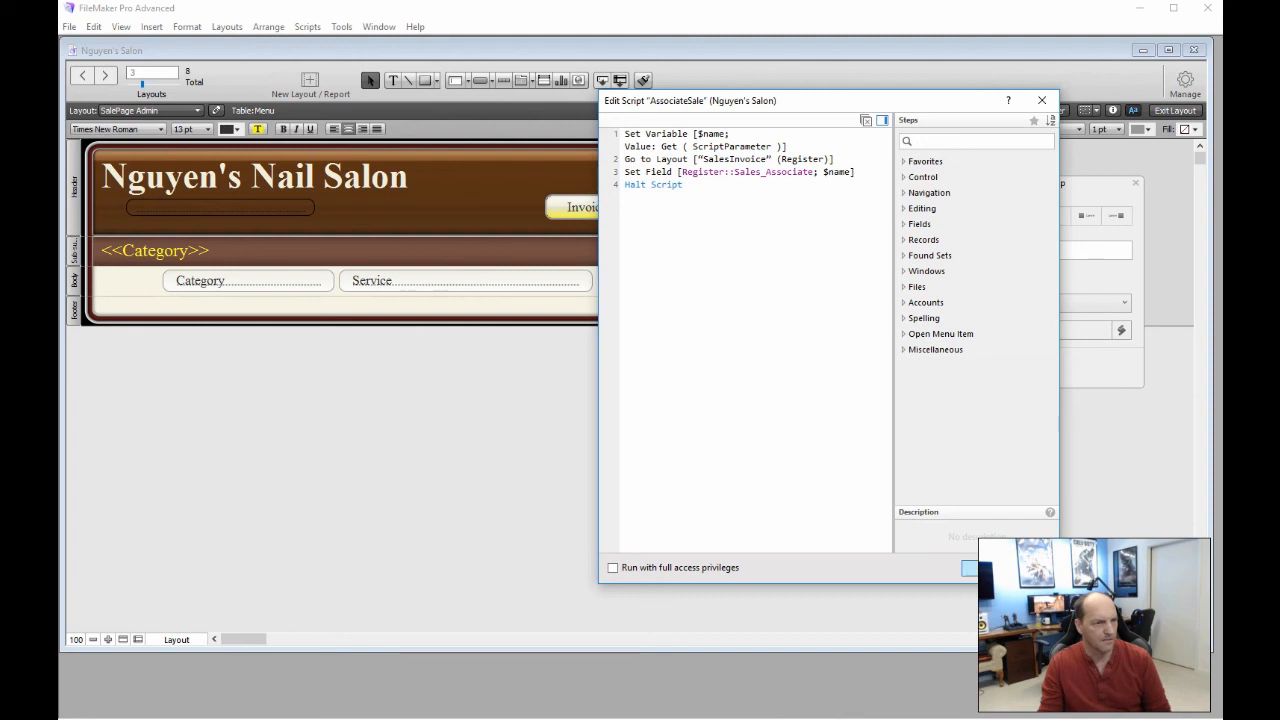
{"action": "left_click", "coordinate": [968, 567]}
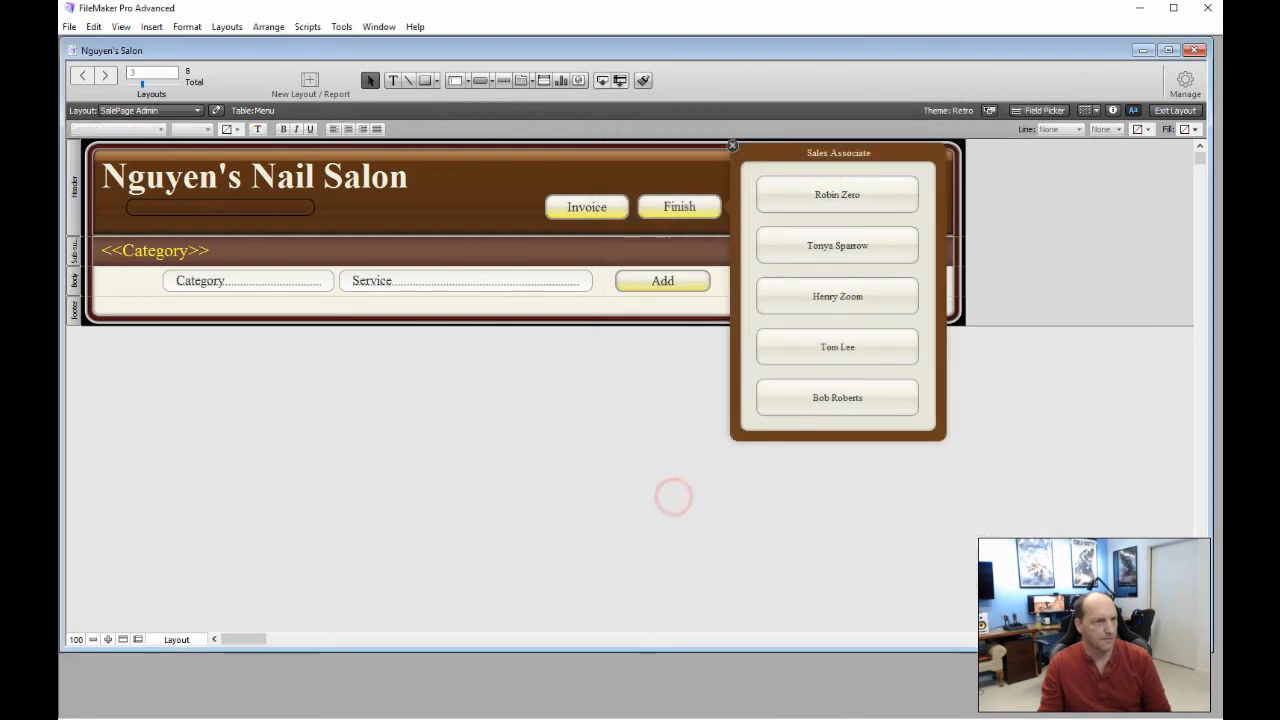
{"action": "left_click", "coordinate": [1175, 110]}
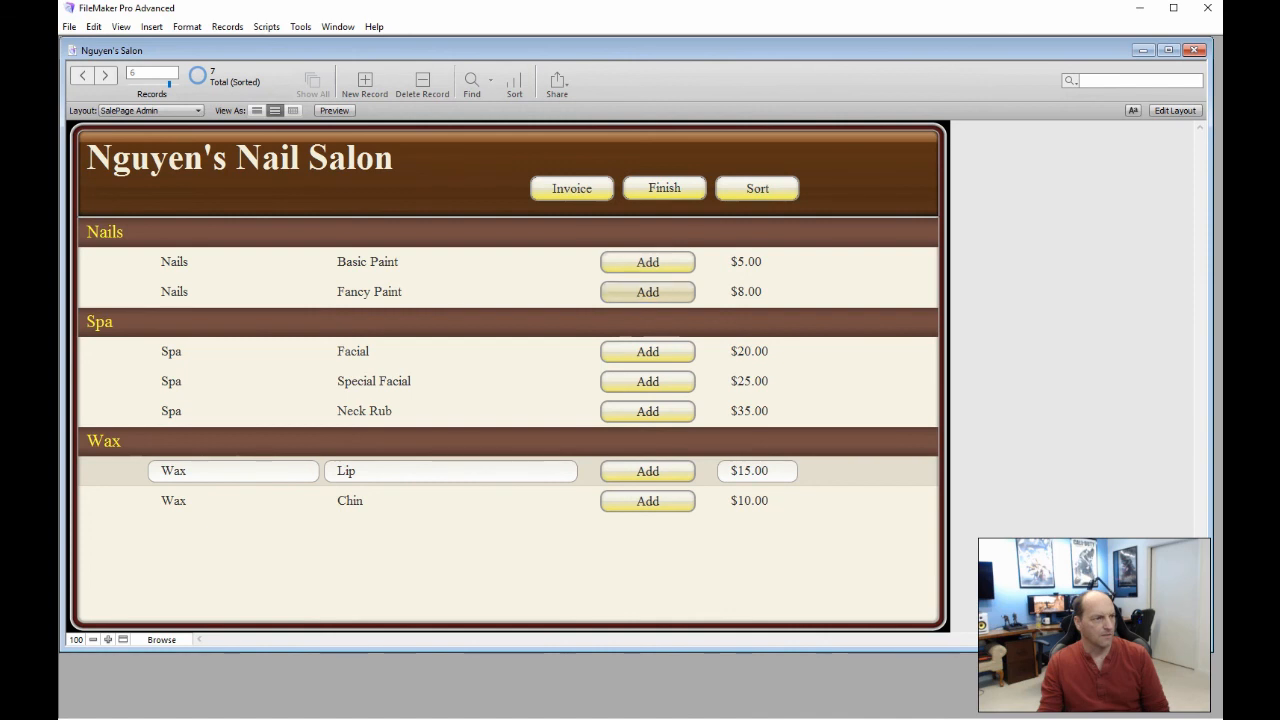
Add Fancy Paint and Facial to the sale, confirming each
{"action": "left_click", "coordinate": [647, 291]}
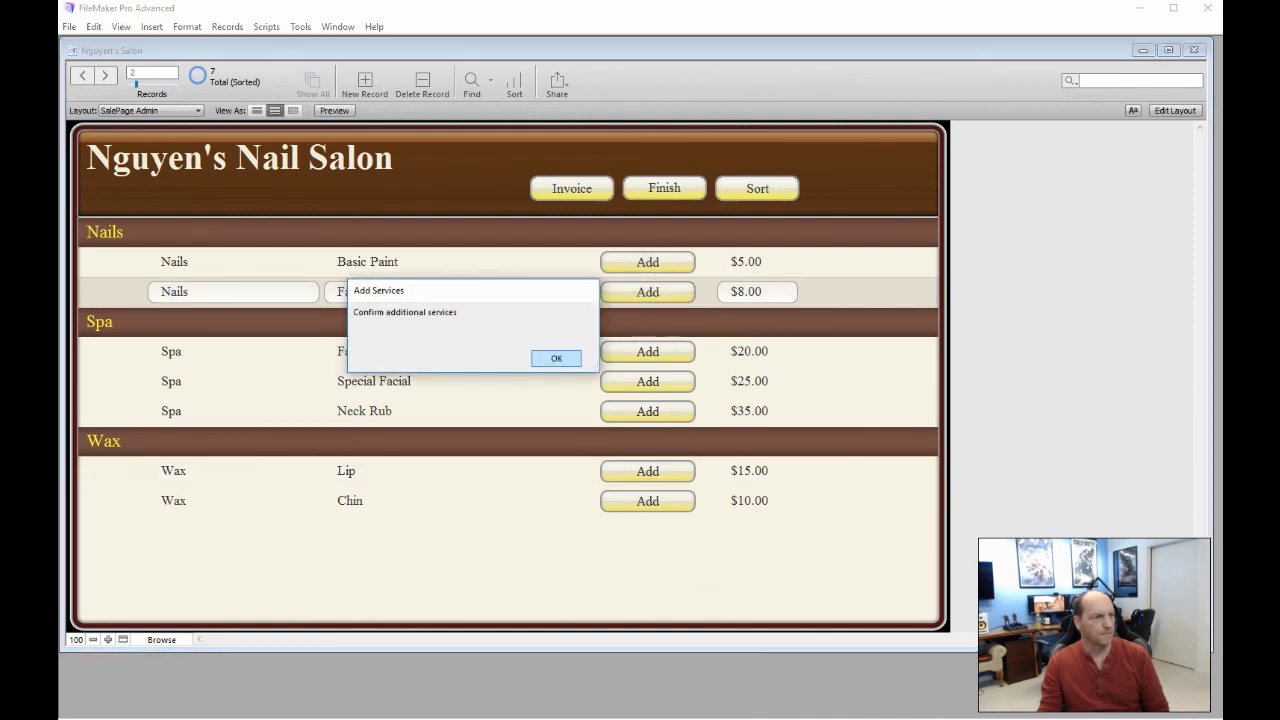
{"action": "left_click", "coordinate": [556, 358]}
{"action": "left_click", "coordinate": [647, 351]}
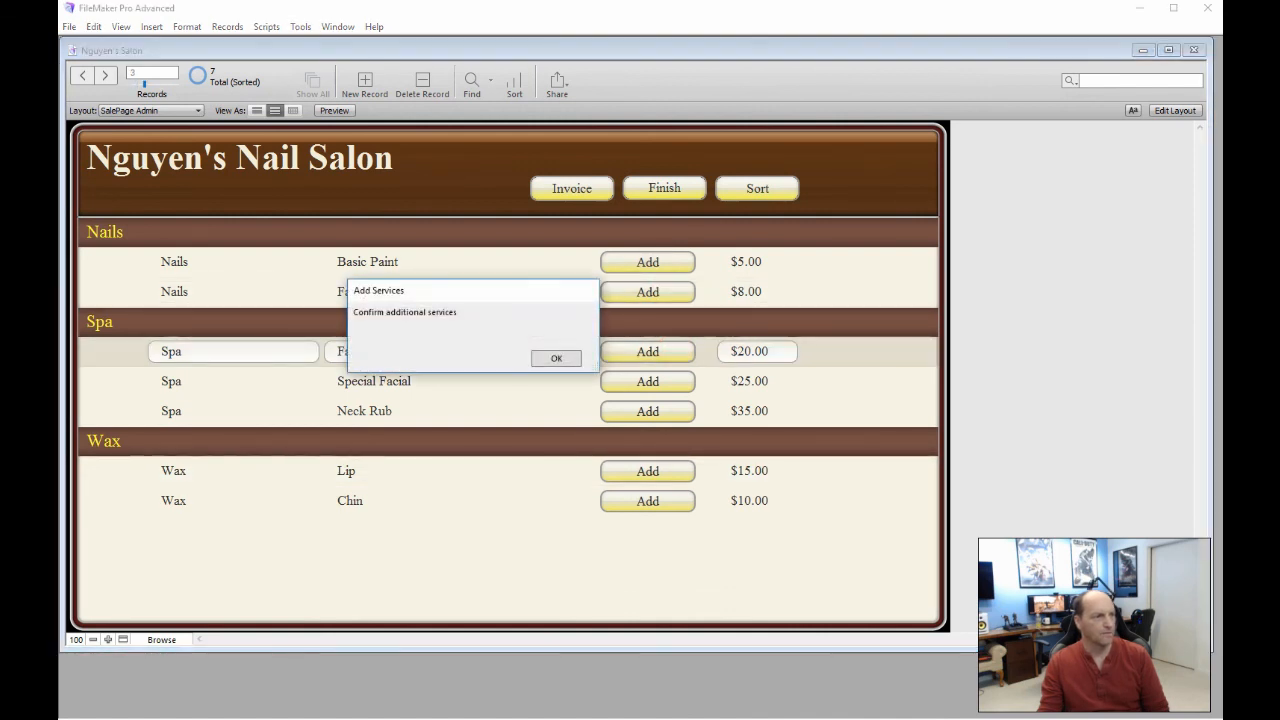
{"action": "left_click", "coordinate": [543, 355]}
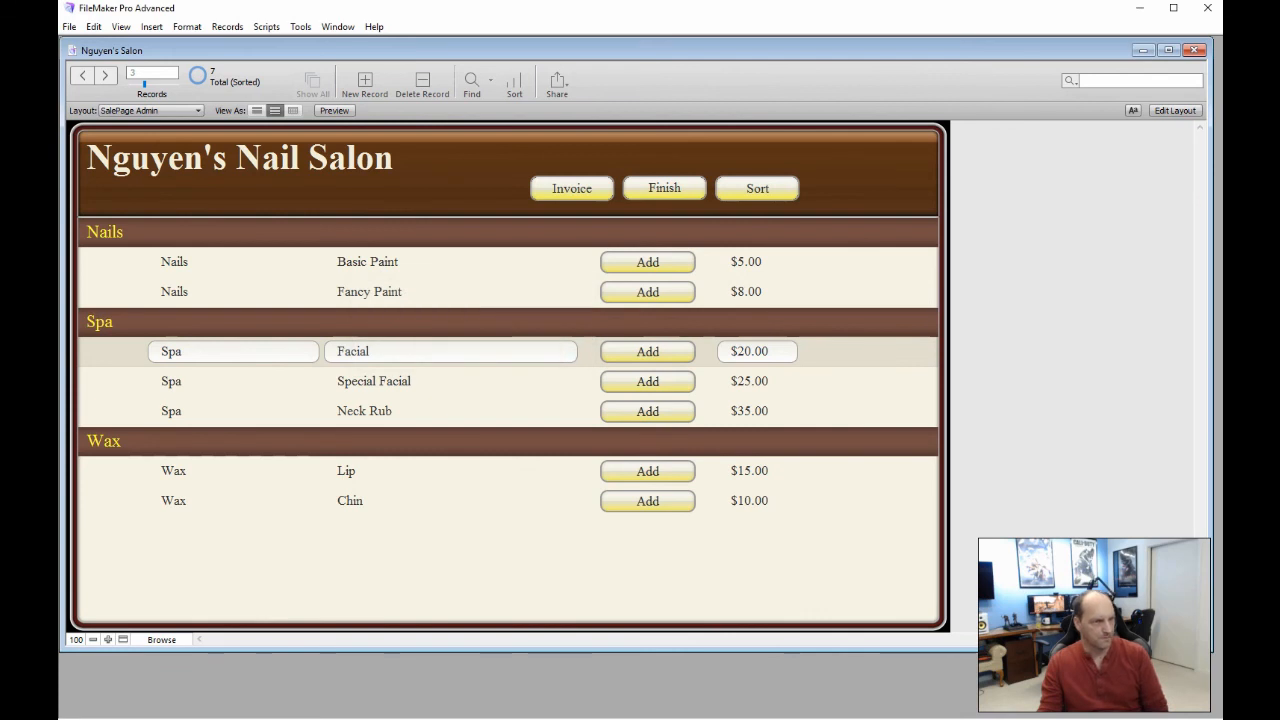
Finish the sale for the first associate and check the invoice total of 28
{"action": "left_click", "coordinate": [664, 189]}
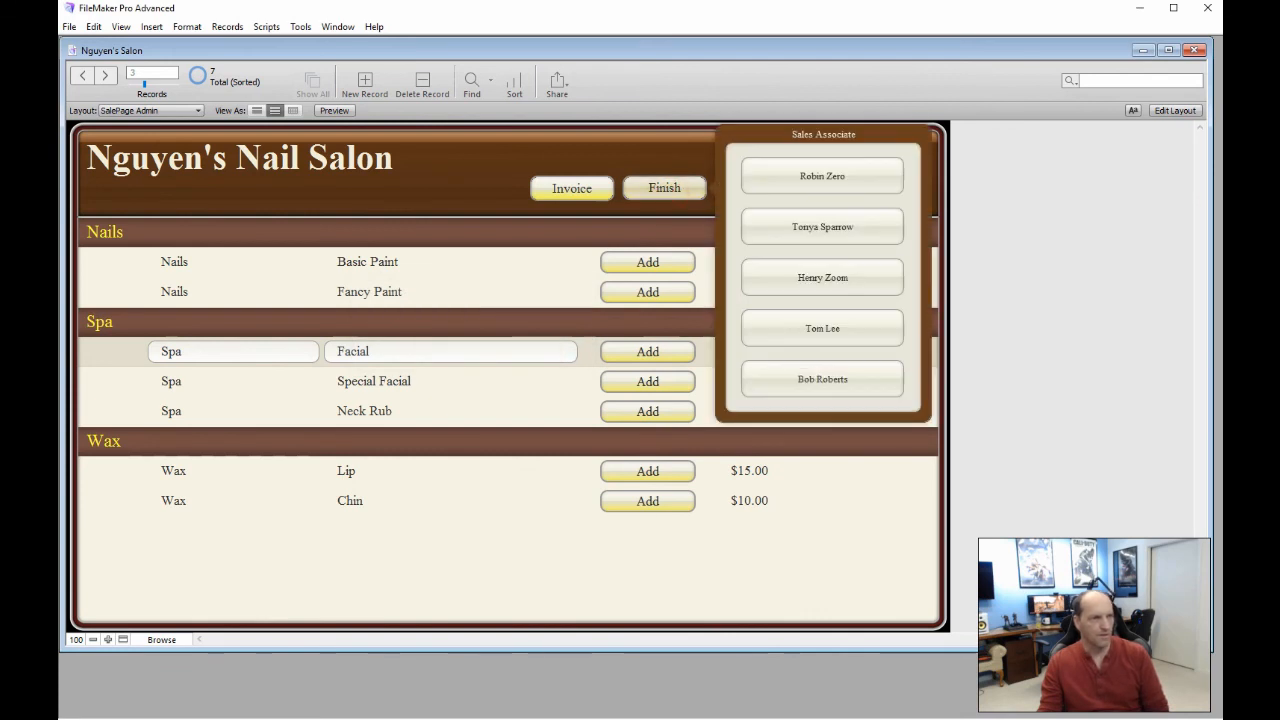
{"action": "left_click", "coordinate": [790, 180]}
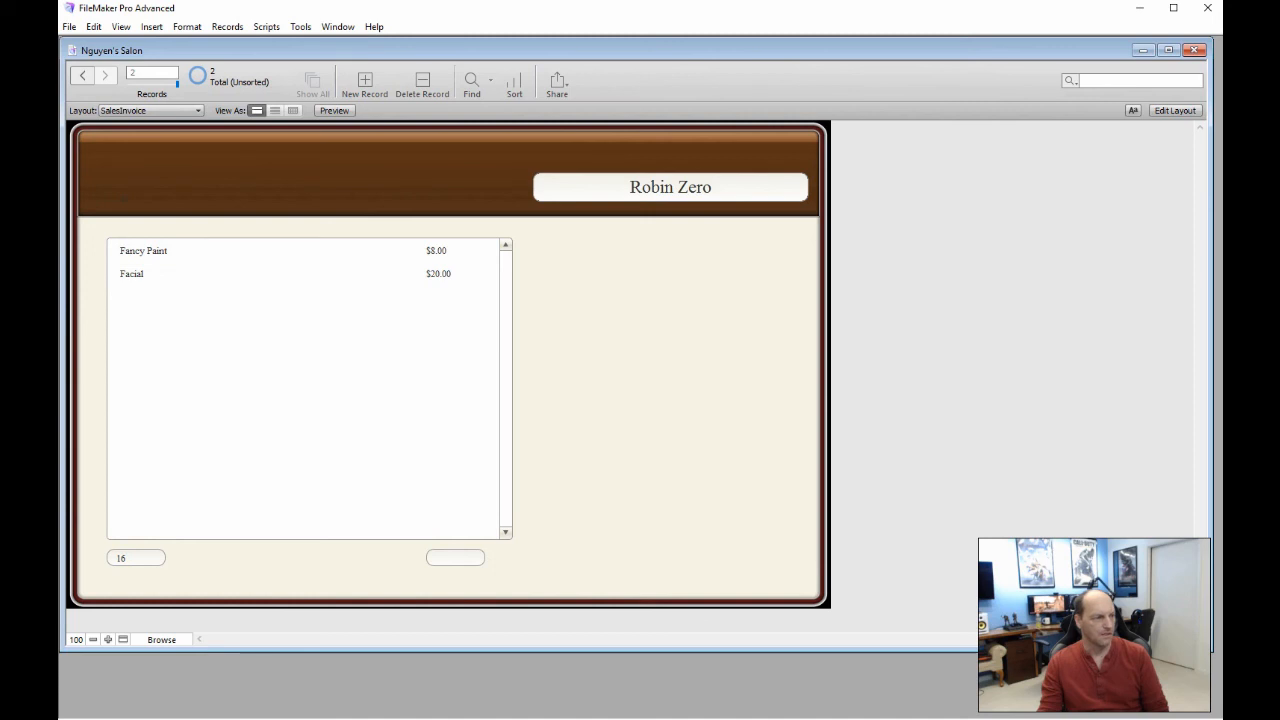
{"action": "left_click", "coordinate": [448, 557]}
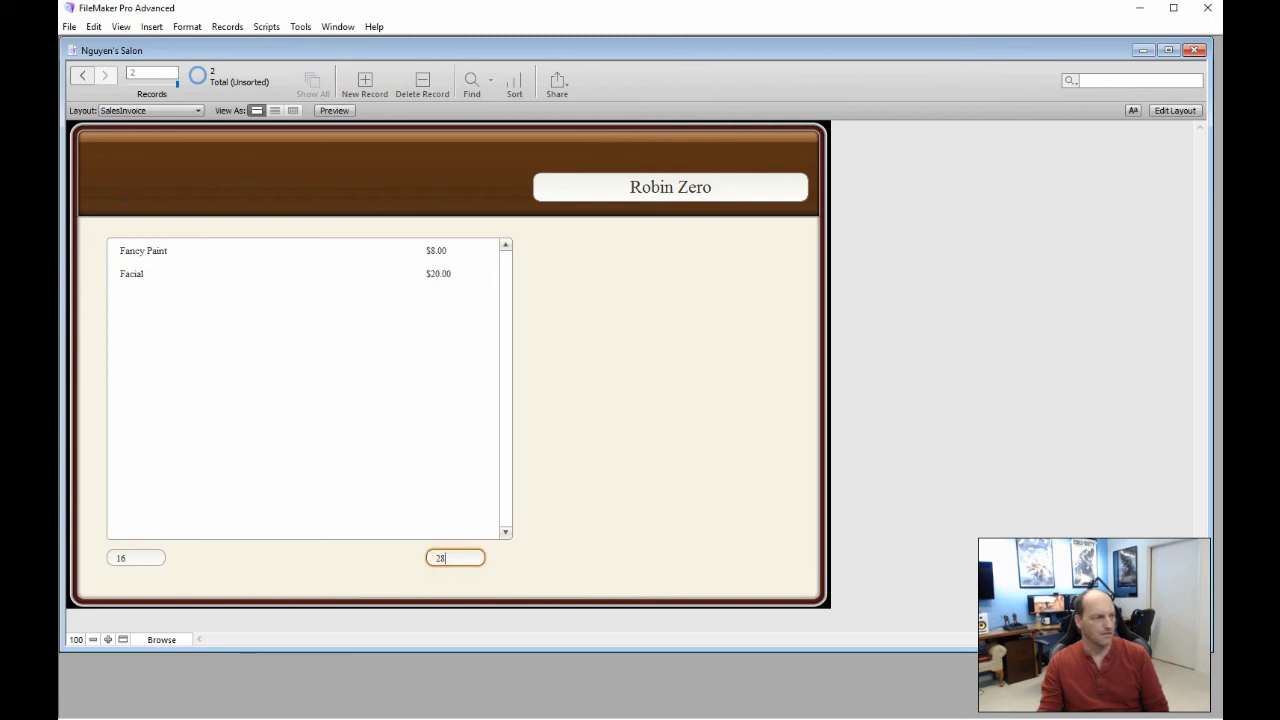
{"action": "left_click", "coordinate": [511, 548]}
{"action": "left_click", "coordinate": [455, 556]}
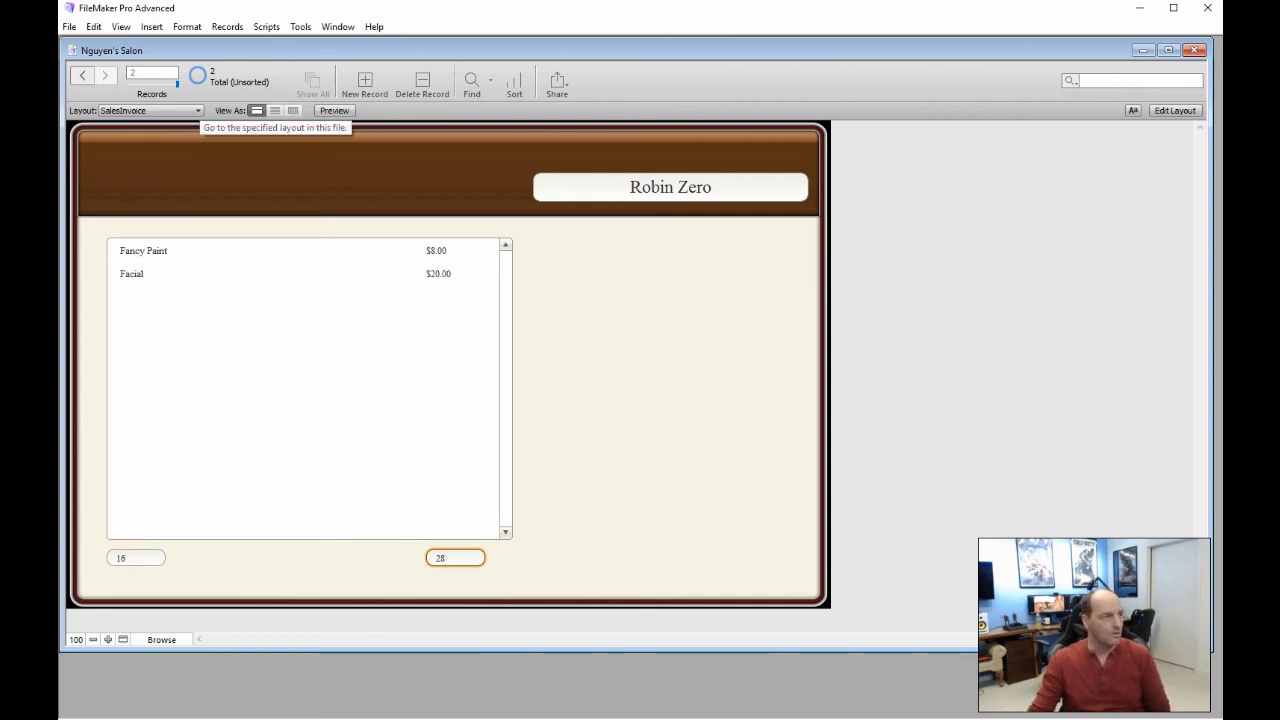
Pick SalePage Admin from the Layout pop-up menu
{"action": "left_click", "coordinate": [196, 111]}
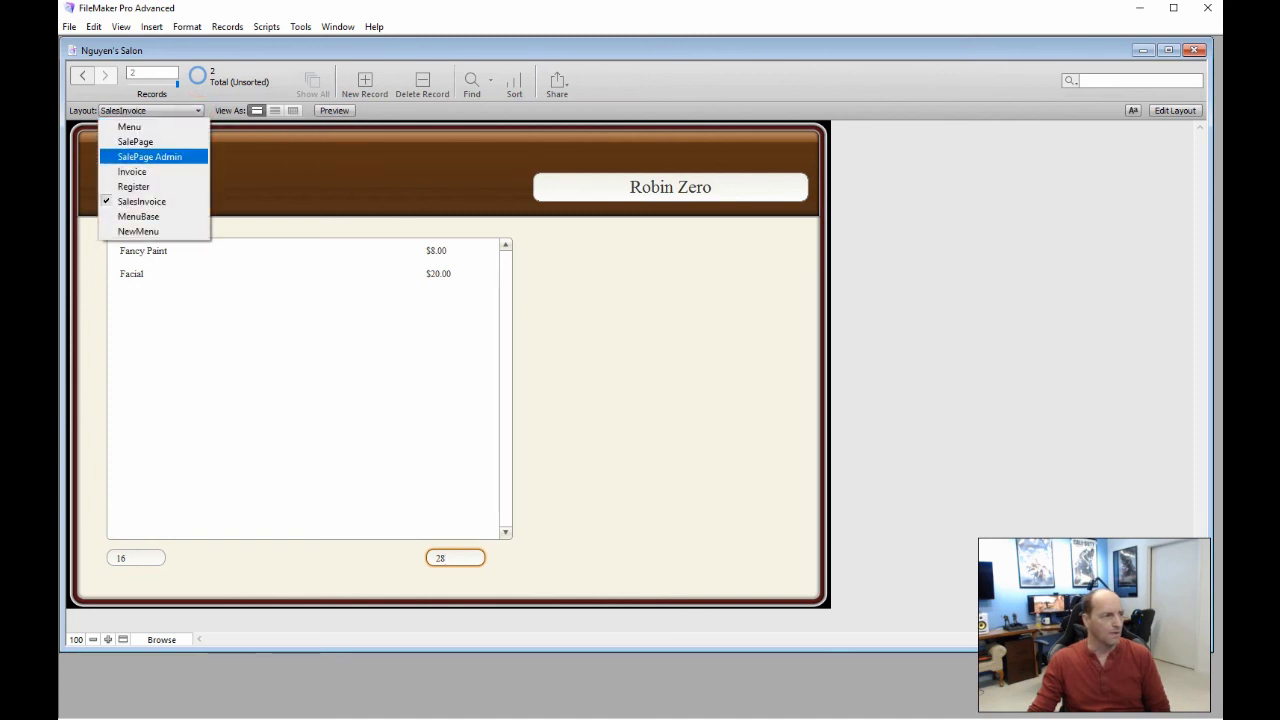
{"action": "left_click", "coordinate": [150, 157]}
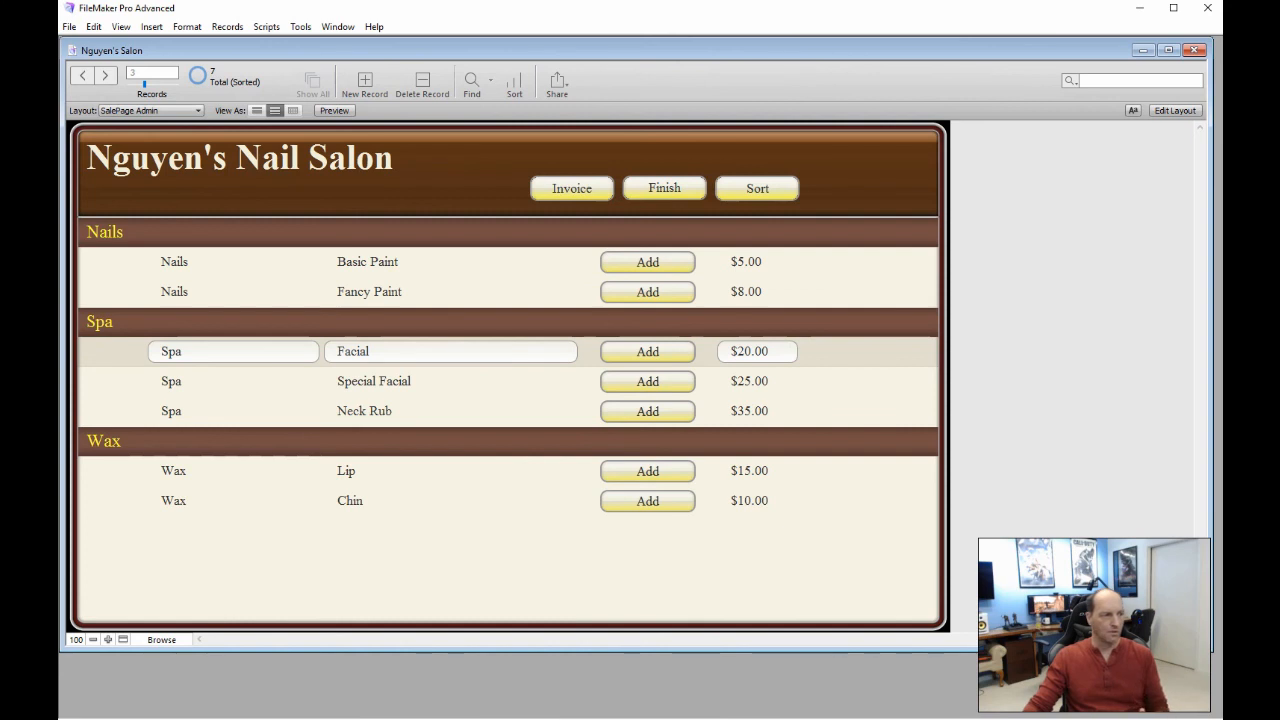
{"action": "left_click", "coordinate": [385, 262]}
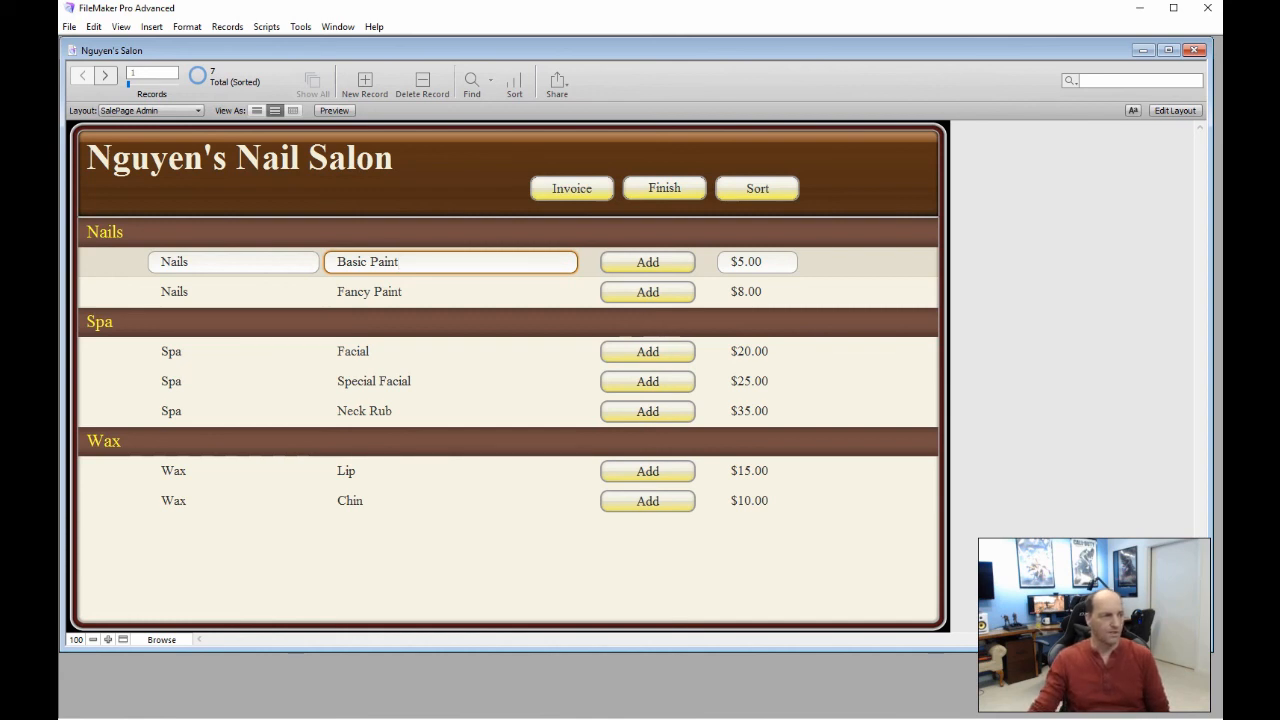
{"action": "left_click", "coordinate": [578, 187]}
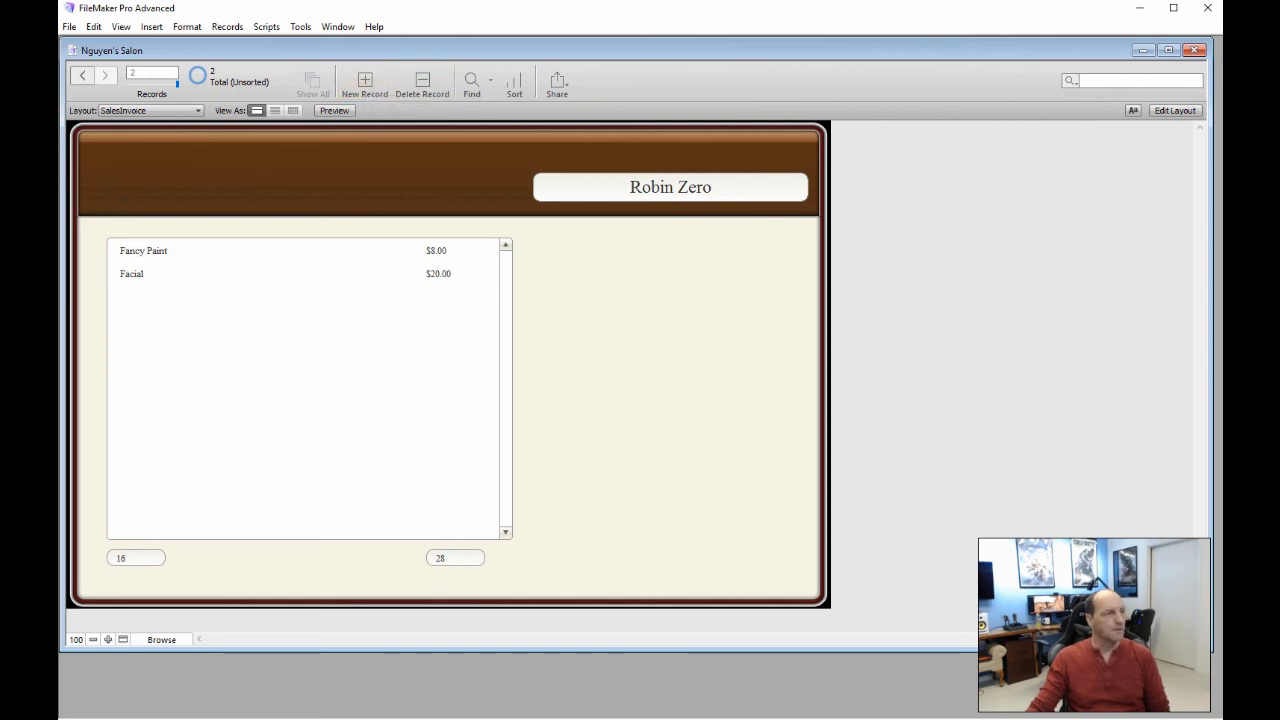
{"action": "left_click", "coordinate": [190, 110]}
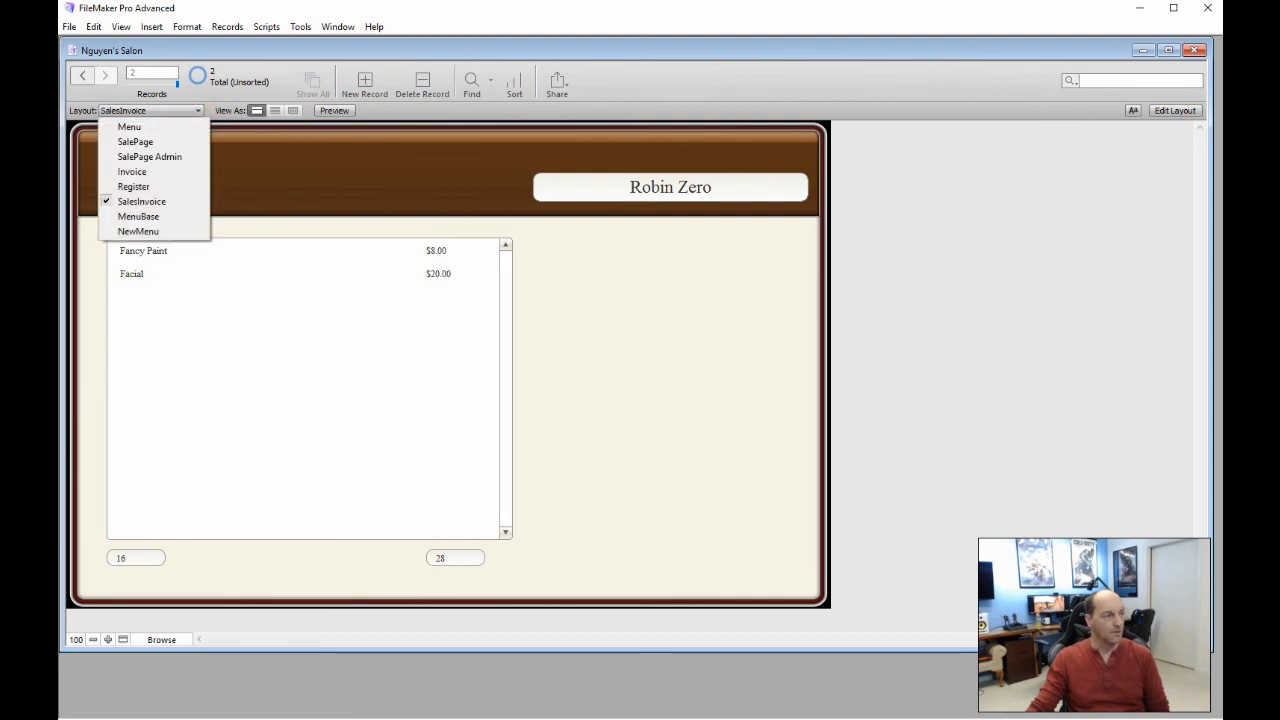
{"action": "left_click", "coordinate": [149, 156]}
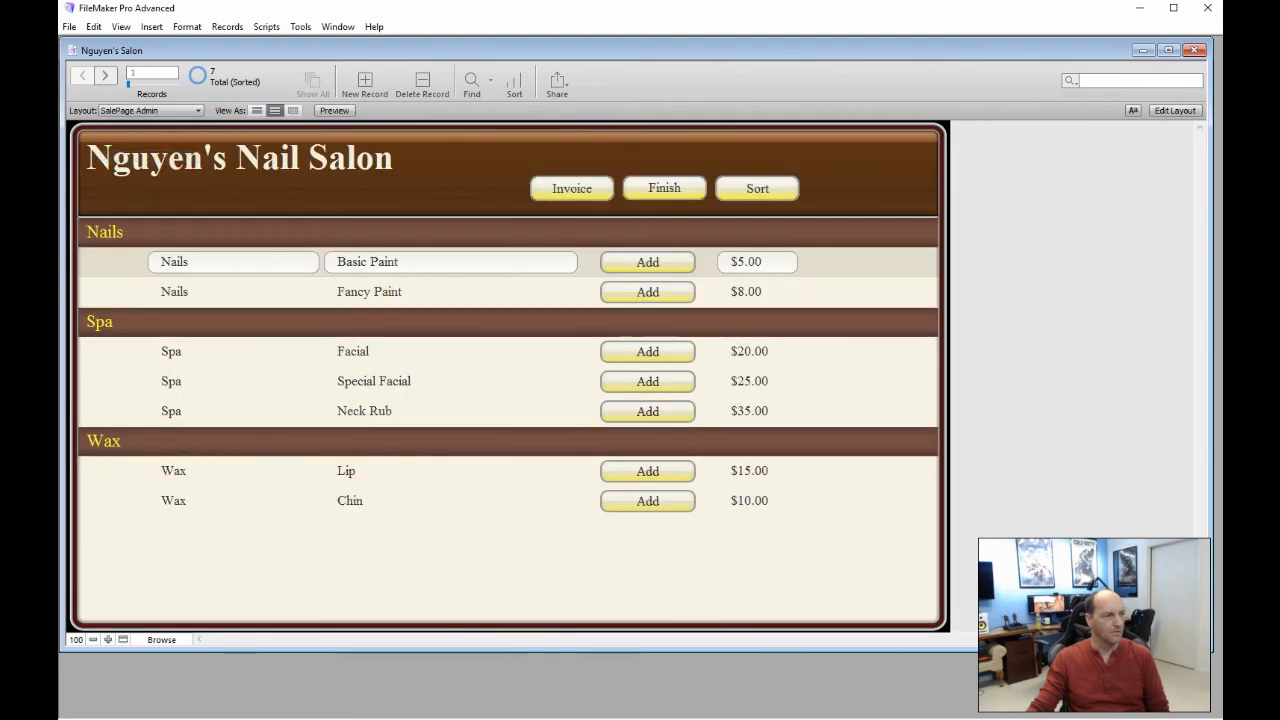